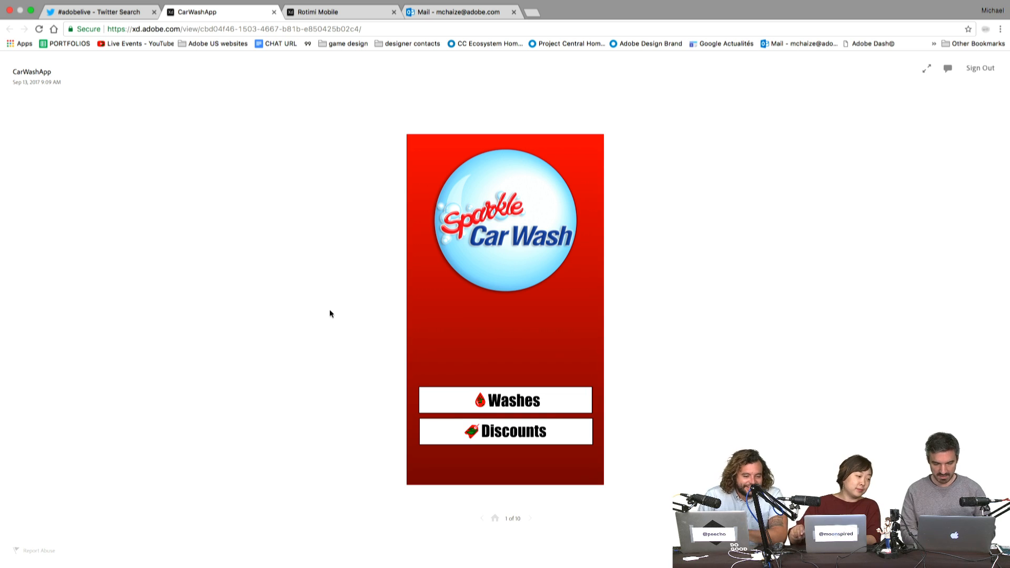
- Play the prototype's wash flow: Washes, Top Wash, then on to checkout
{"action": "left_click", "coordinate": [555, 323]}
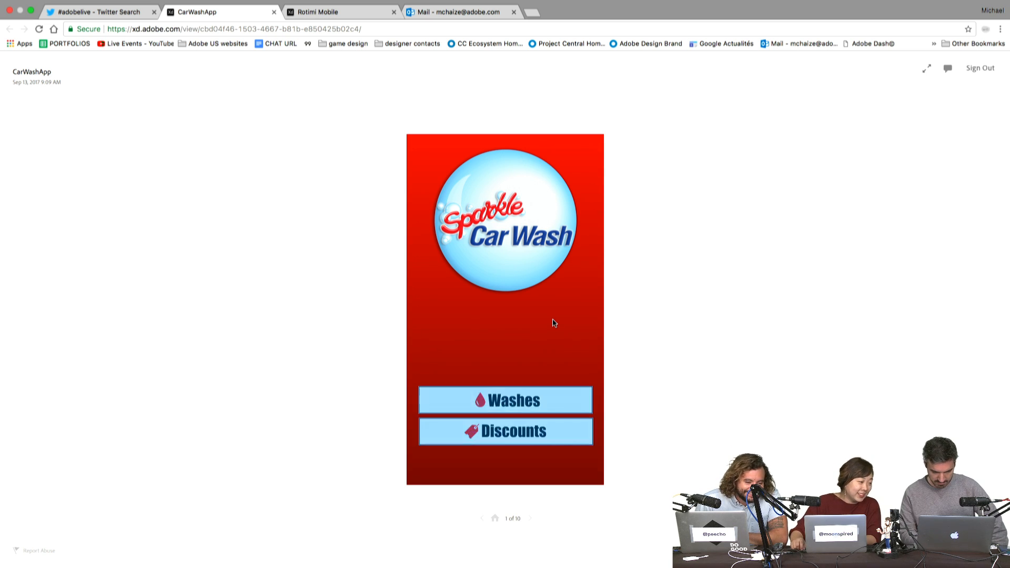
{"action": "left_click", "coordinate": [541, 395]}
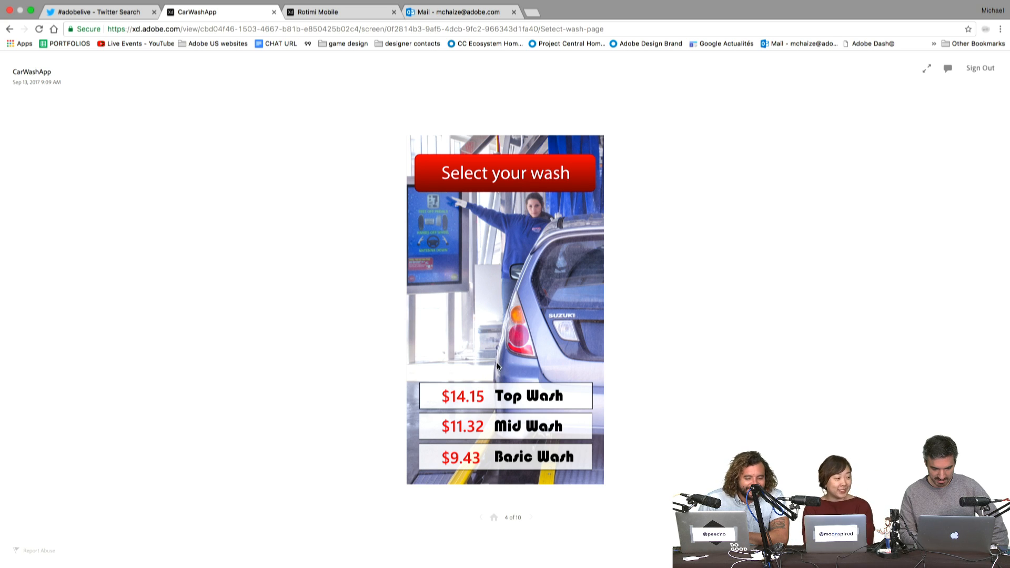
{"action": "left_click", "coordinate": [517, 389]}
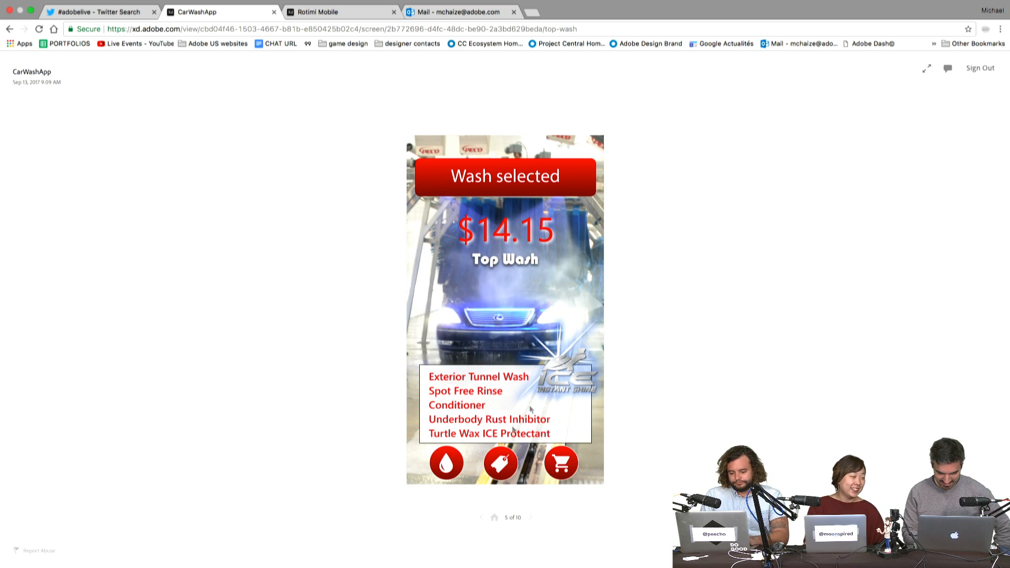
{"action": "left_click", "coordinate": [554, 468]}
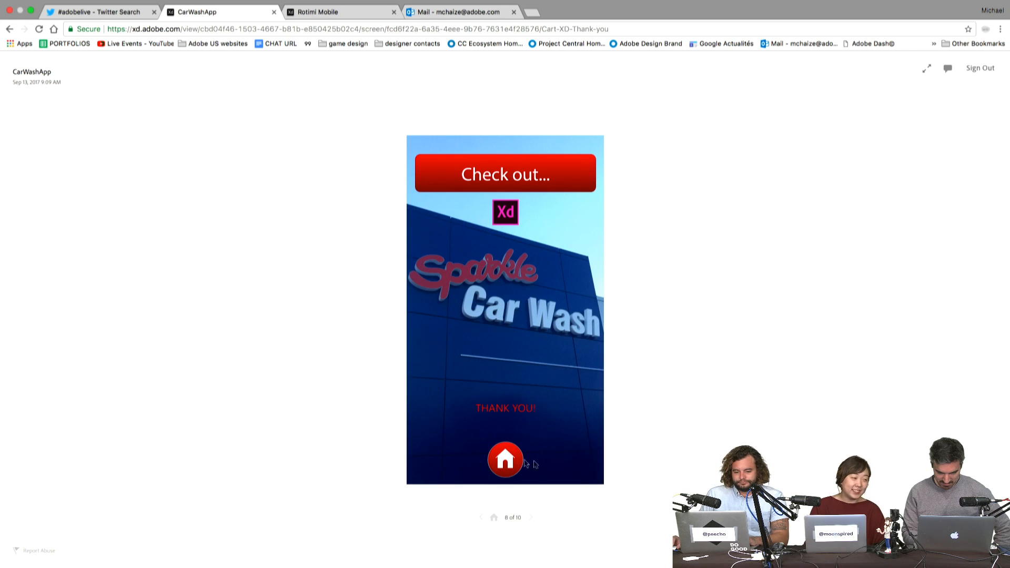
- Return home and pick the $3 Off Top Wash discount twice, then go to Twitter
{"action": "left_click", "coordinate": [505, 464]}
{"action": "left_click", "coordinate": [517, 438]}
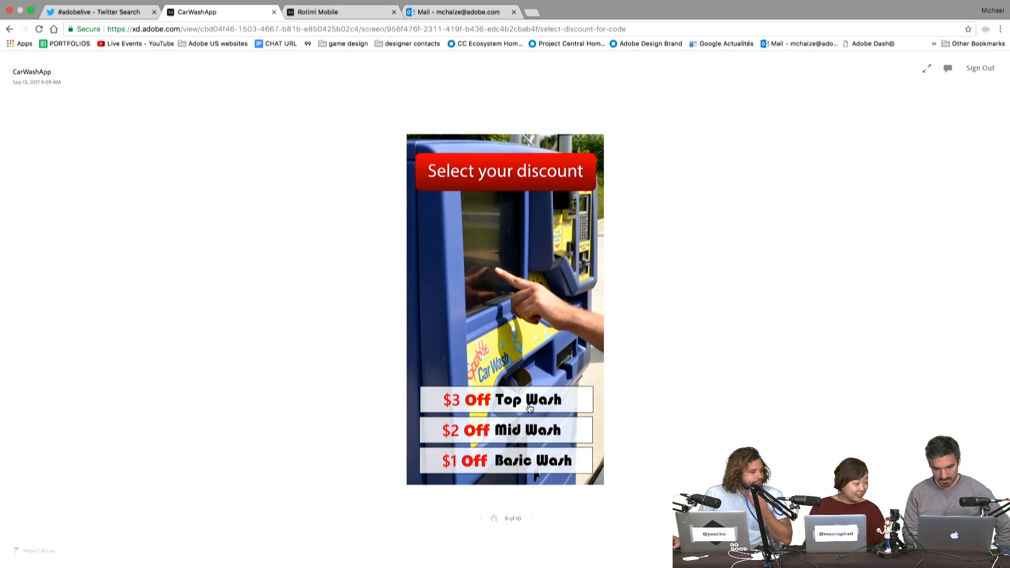
{"action": "left_click", "coordinate": [530, 409]}
{"action": "left_click", "coordinate": [520, 451]}
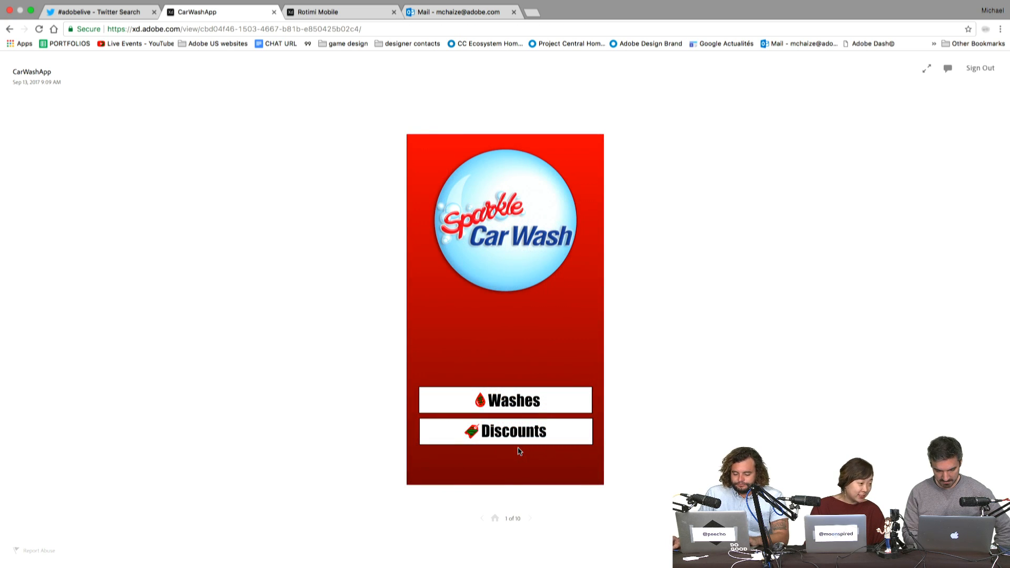
{"action": "left_click", "coordinate": [533, 433]}
{"action": "left_click", "coordinate": [530, 407]}
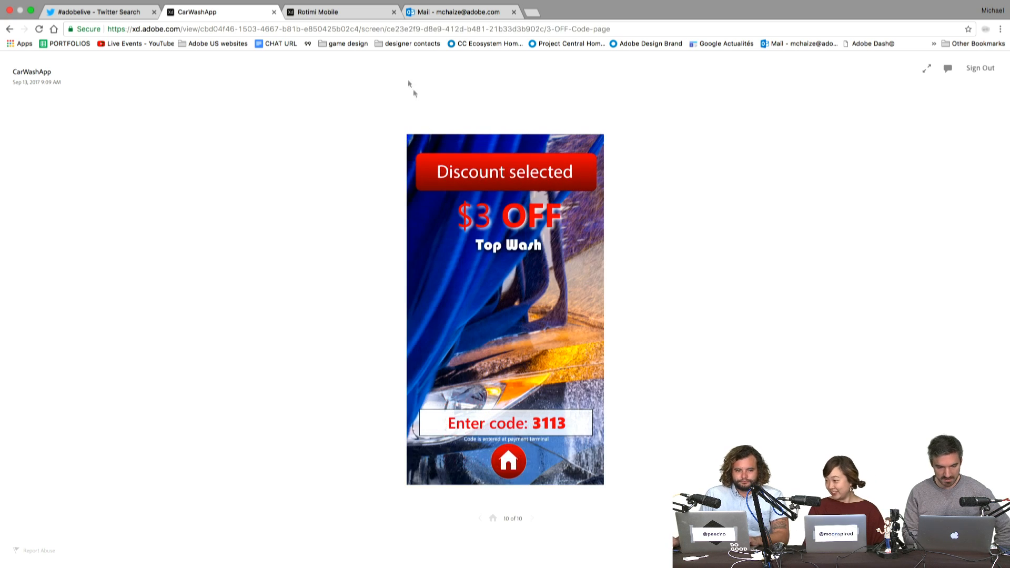
{"action": "left_click", "coordinate": [123, 13]}
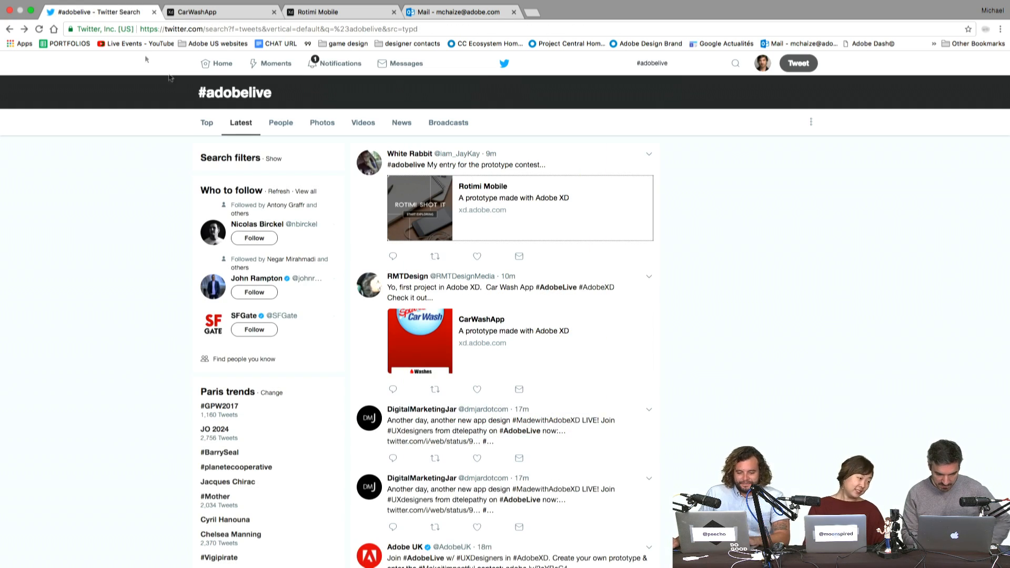
- Scan the #adobelive tweets, then switch to the Rotimi Mobile prototype
{"action": "mouse_move", "coordinate": [401, 278]}
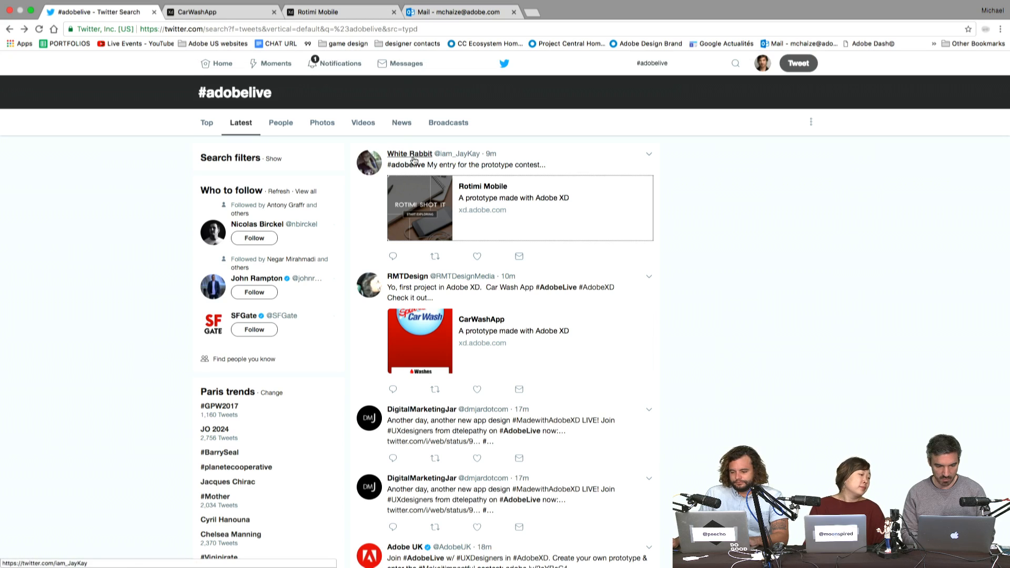
{"action": "left_click", "coordinate": [340, 15]}
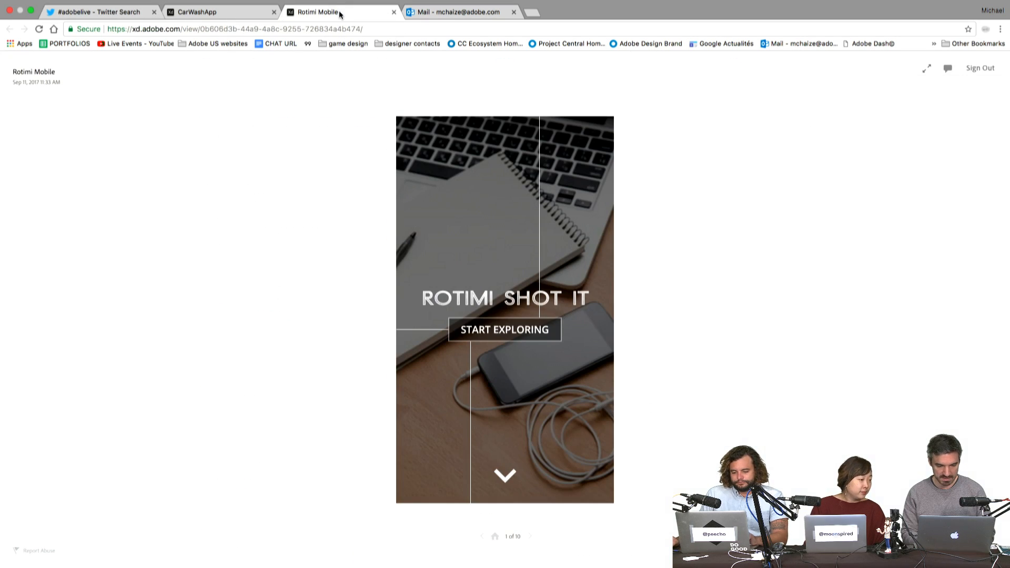
- Start exploring the gallery and open the first photo's project page
{"action": "left_click", "coordinate": [527, 333]}
{"action": "scroll", "coordinate": [526, 295], "scroll_direction": "down", "scroll_amount": 3}
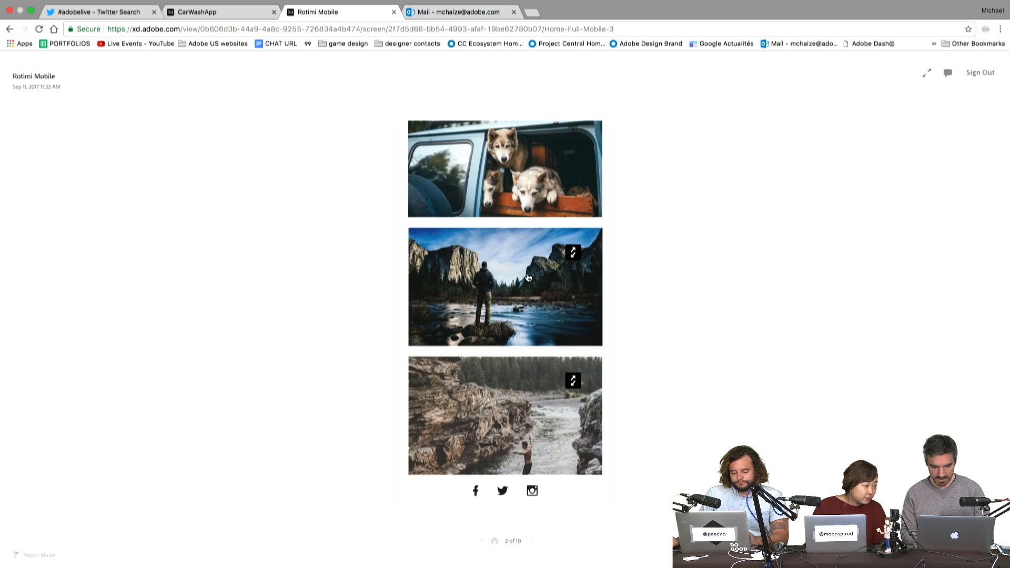
{"action": "scroll", "coordinate": [528, 278], "scroll_direction": "left", "scroll_amount": 5}
{"action": "left_click", "coordinate": [528, 330]}
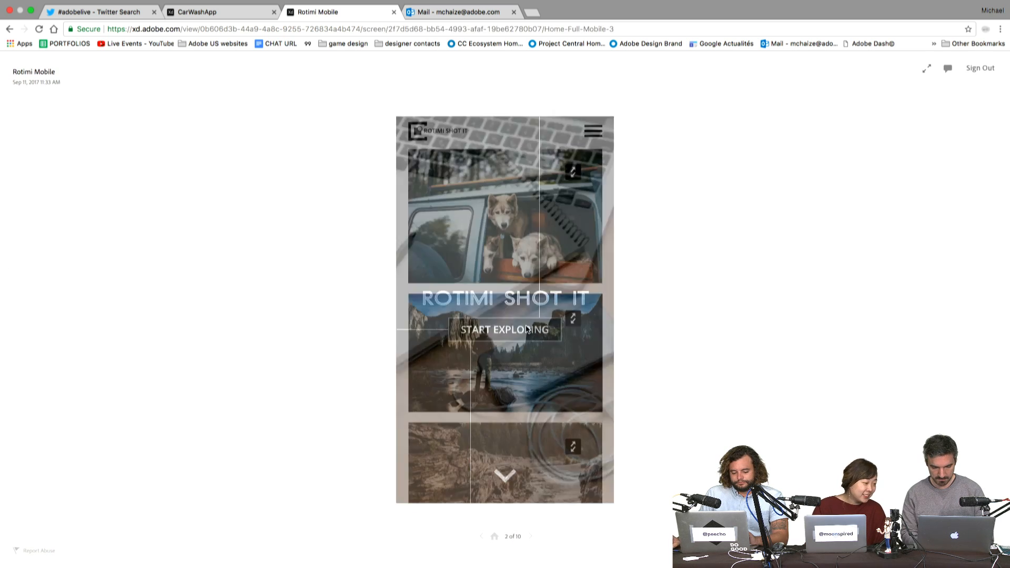
{"action": "left_click", "coordinate": [510, 214]}
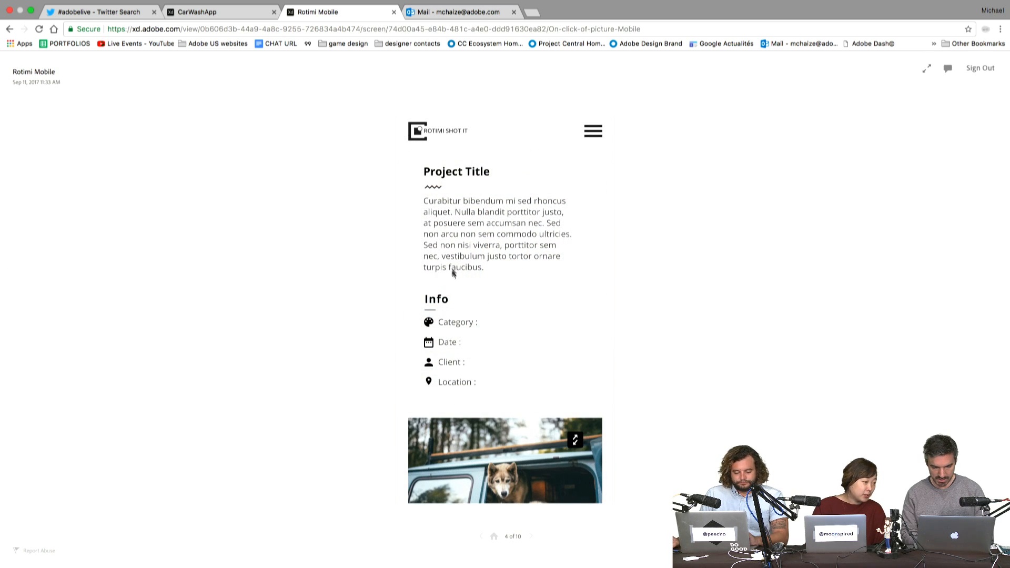
{"action": "left_click", "coordinate": [526, 205]}
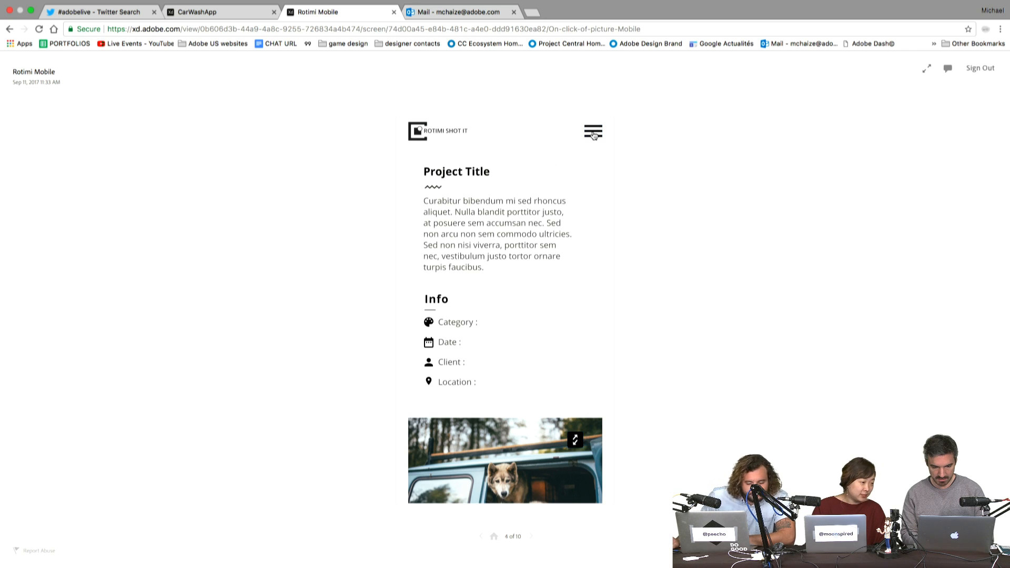
- Open the navigation menu and go to the Portfolio page
{"action": "left_click", "coordinate": [593, 134]}
{"action": "left_click", "coordinate": [540, 329]}
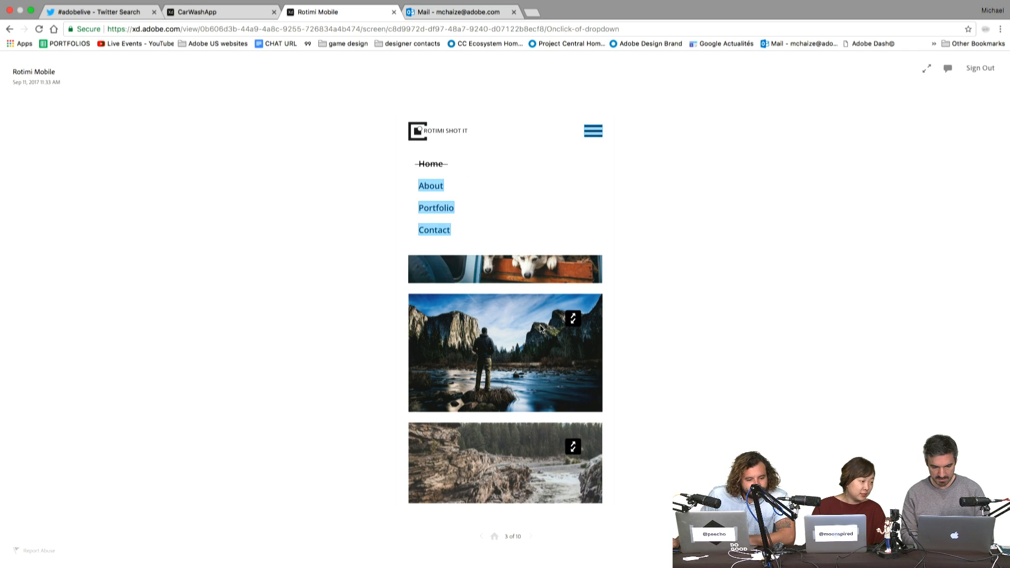
{"action": "left_click", "coordinate": [446, 210]}
{"action": "scroll", "coordinate": [447, 353], "scroll_direction": "down", "scroll_amount": 3}
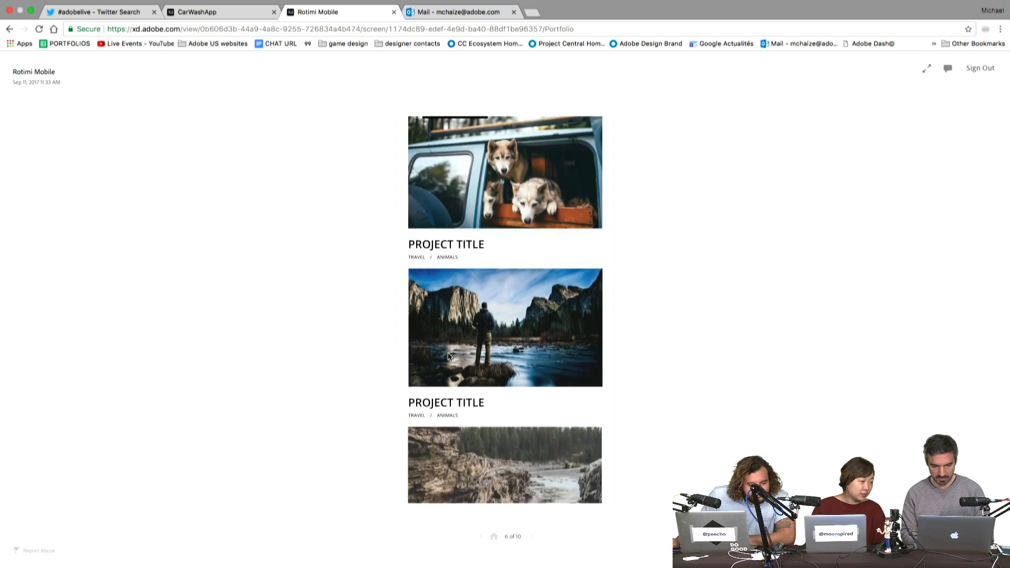
{"action": "scroll", "coordinate": [447, 356], "scroll_direction": "up", "scroll_amount": 3}
- Open and close the portfolio FILTER options twice
{"action": "left_click", "coordinate": [470, 168]}
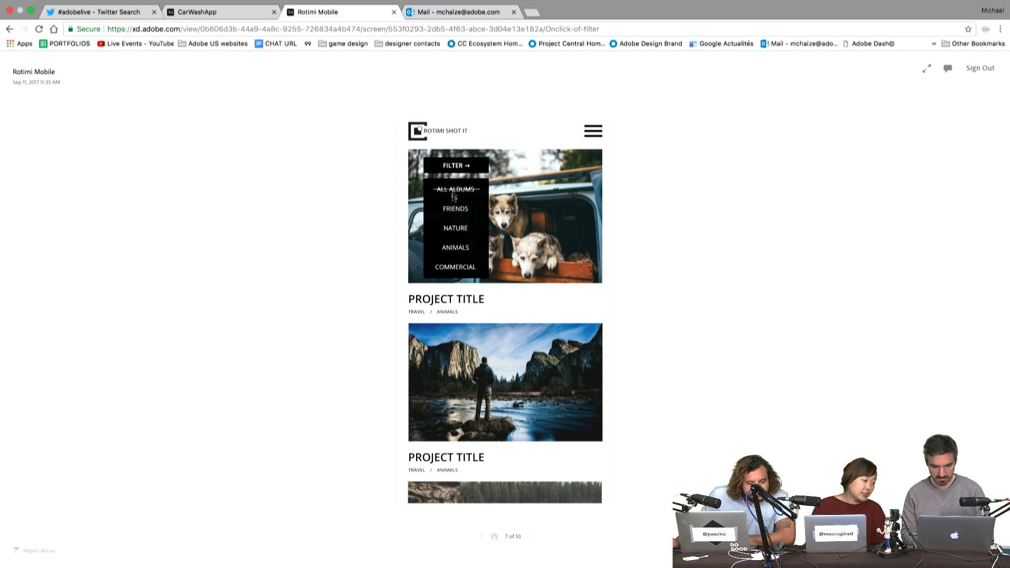
{"action": "left_click", "coordinate": [466, 165]}
{"action": "scroll", "coordinate": [492, 318], "scroll_direction": "down", "scroll_amount": 4}
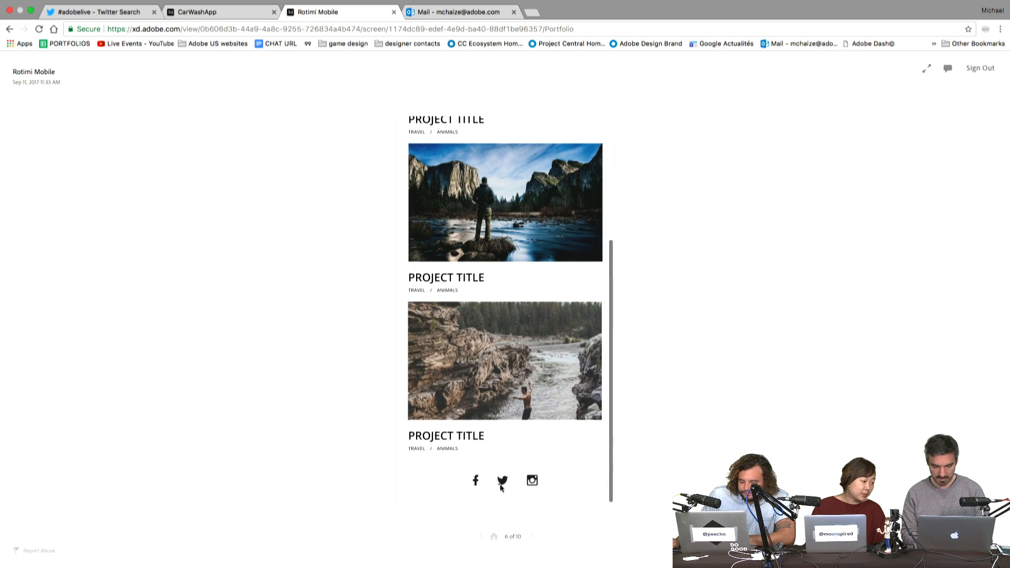
{"action": "left_click", "coordinate": [530, 536]}
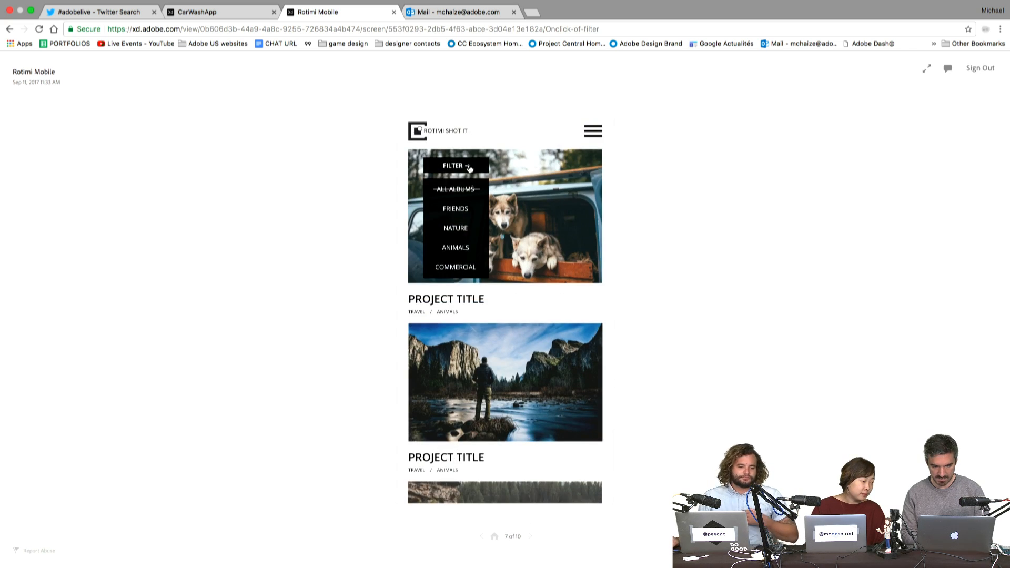
{"action": "left_click", "coordinate": [519, 290]}
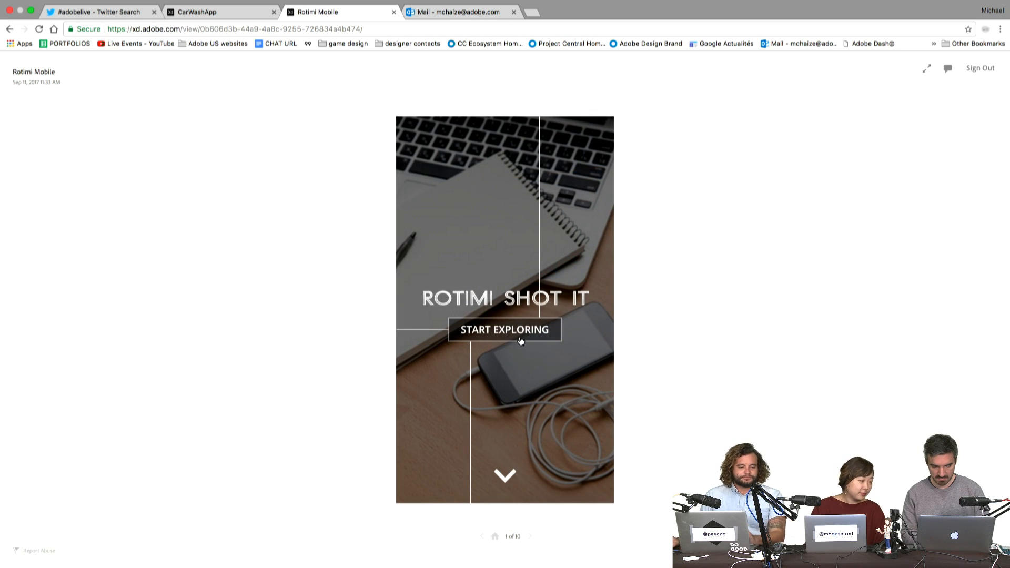
- Open the photo gallery, then return to the prototype's home screen
{"action": "left_click", "coordinate": [510, 477]}
{"action": "scroll", "coordinate": [510, 474], "scroll_direction": "down", "scroll_amount": 3}
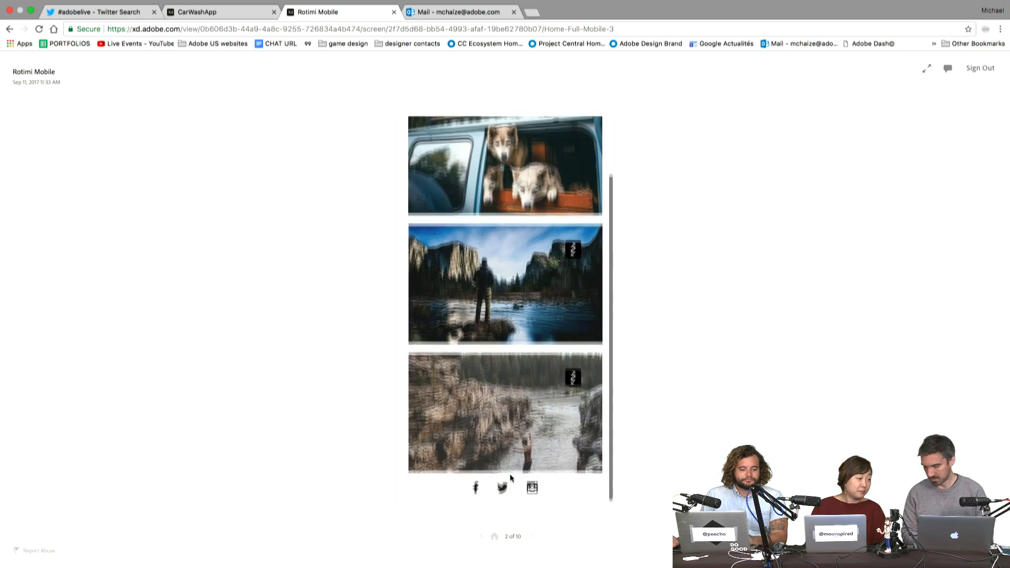
{"action": "left_click", "coordinate": [570, 385]}
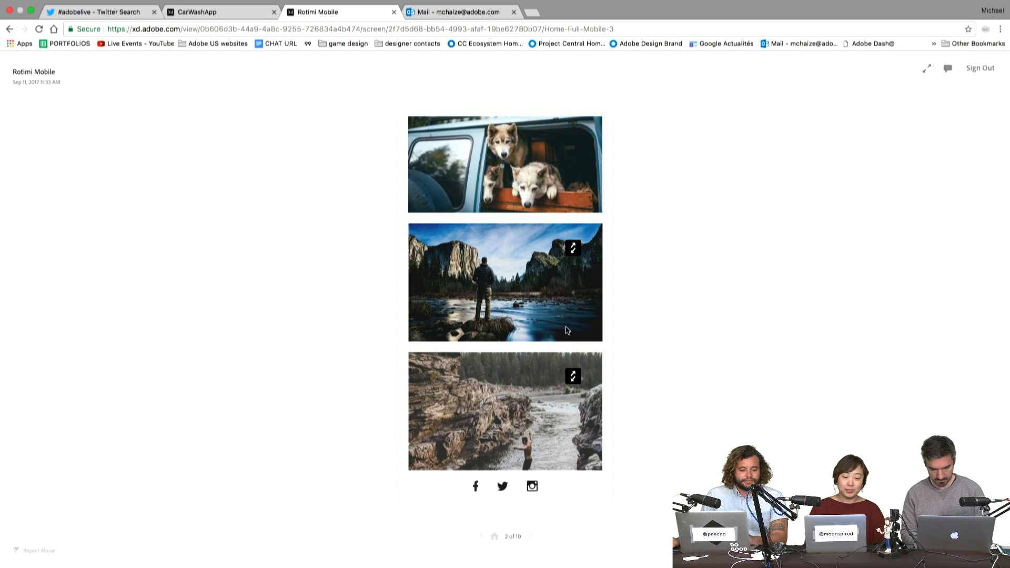
{"action": "left_click", "coordinate": [501, 157]}
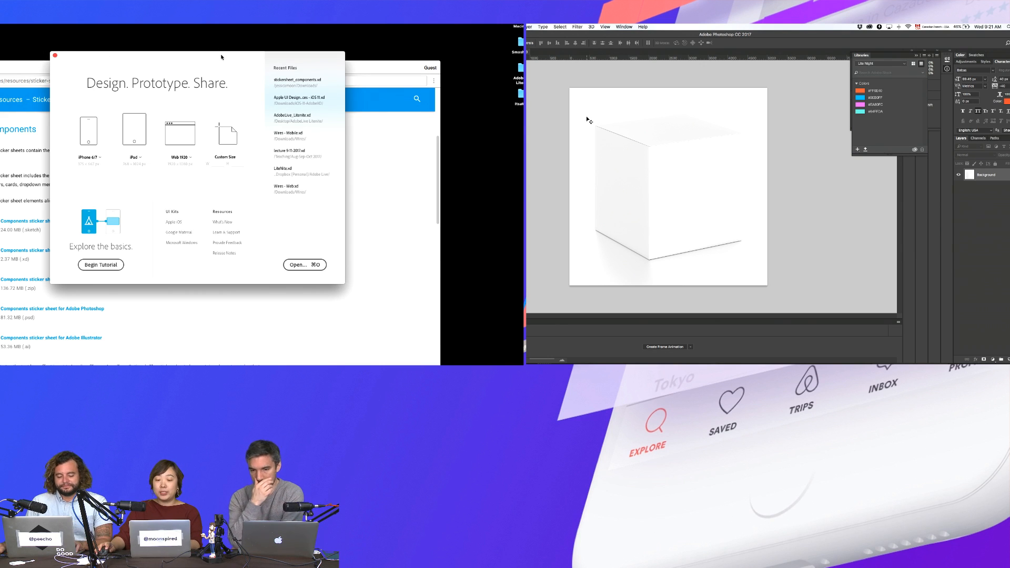
- Keep the iPhone 6/7 preset on XD's start screen and open the Google Material UI kit page
{"action": "key", "text": "super+Tab"}
{"action": "key", "text": "super+Tab"}
{"action": "key", "text": "super+Tab"}
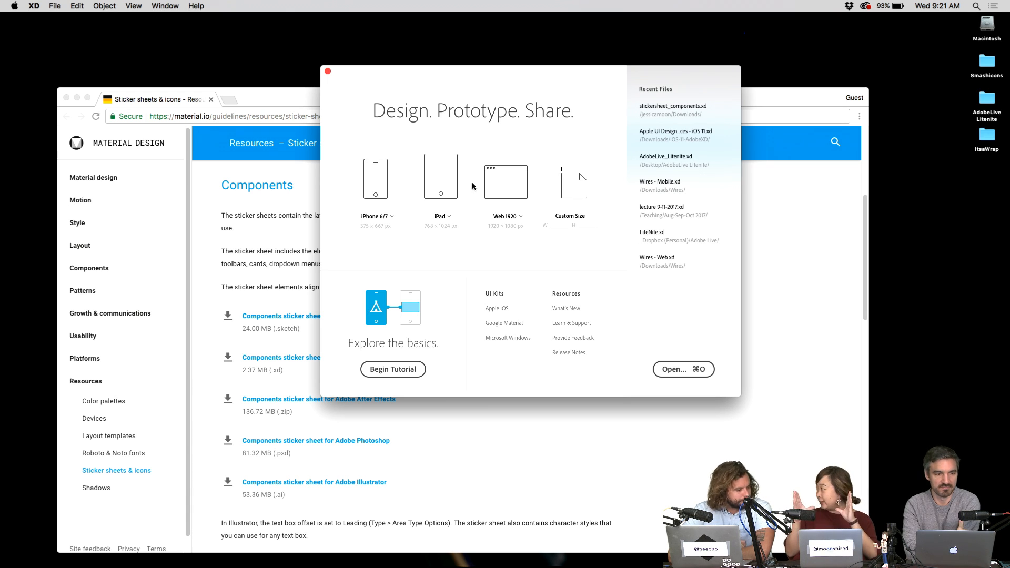
{"action": "left_click", "coordinate": [377, 216]}
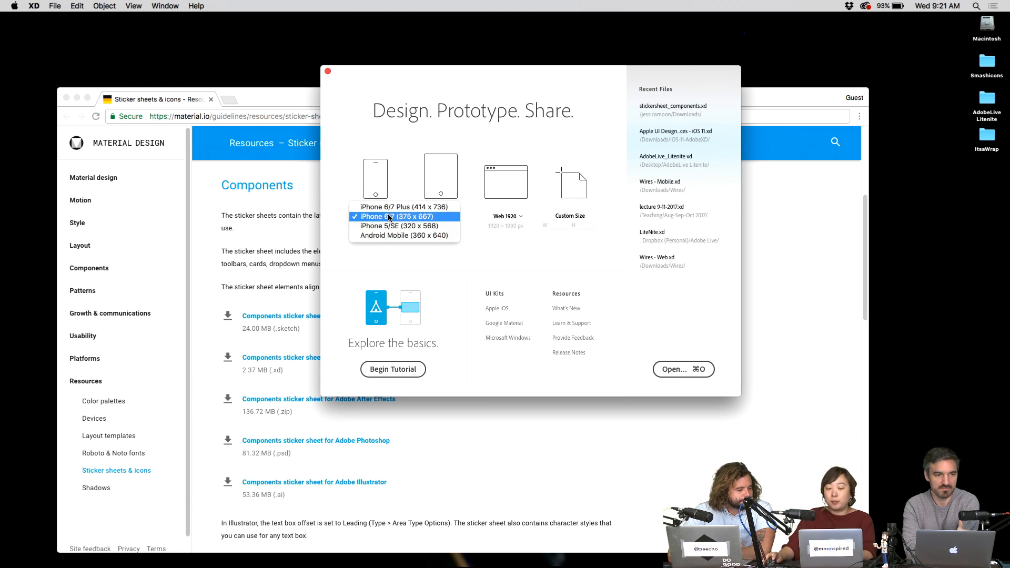
{"action": "left_click", "coordinate": [343, 247]}
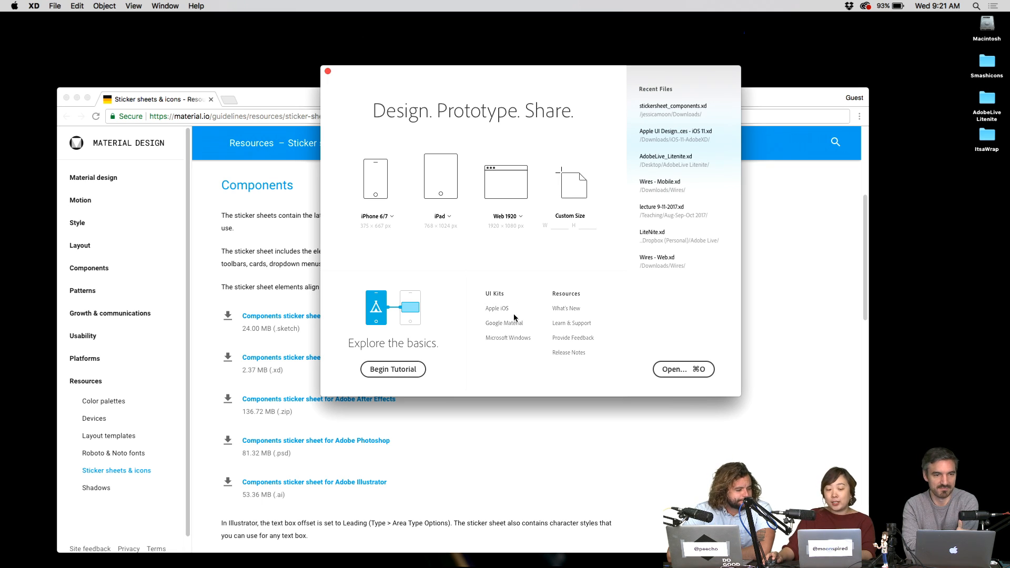
{"action": "left_click", "coordinate": [492, 326]}
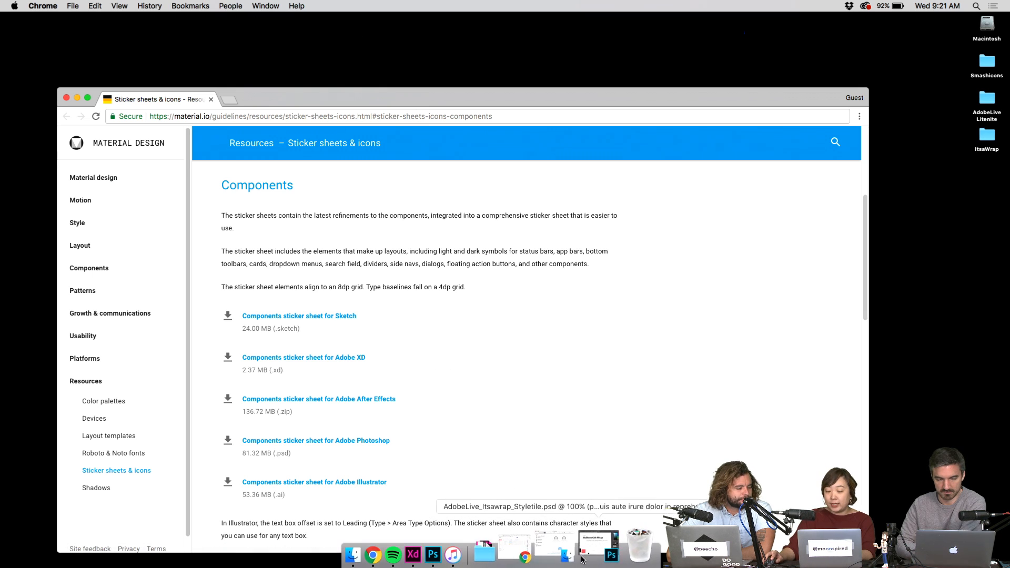
- Open the downloaded stickersheet_components file in Adobe XD
{"action": "left_click", "coordinate": [526, 555]}
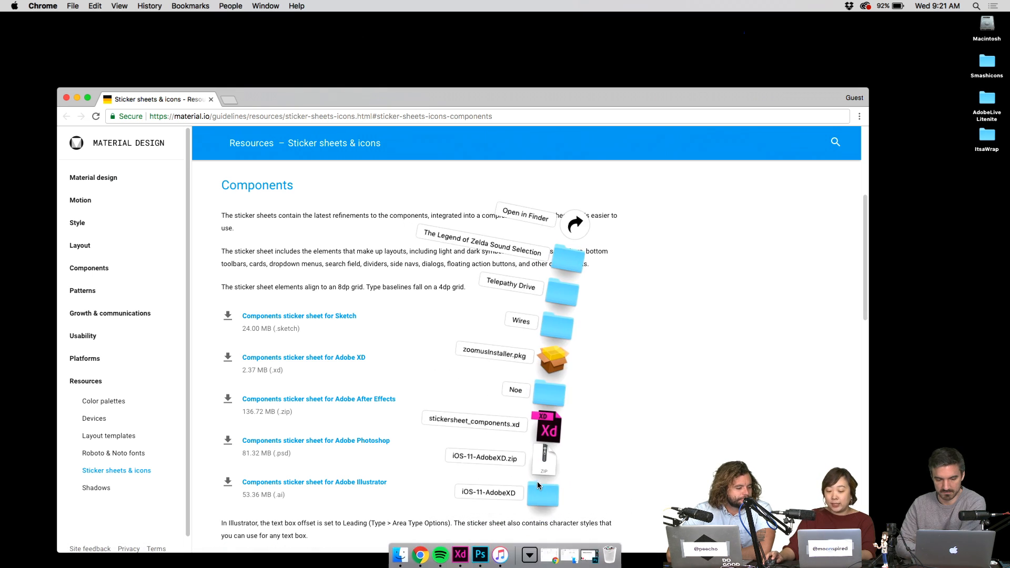
{"action": "left_click", "coordinate": [550, 428]}
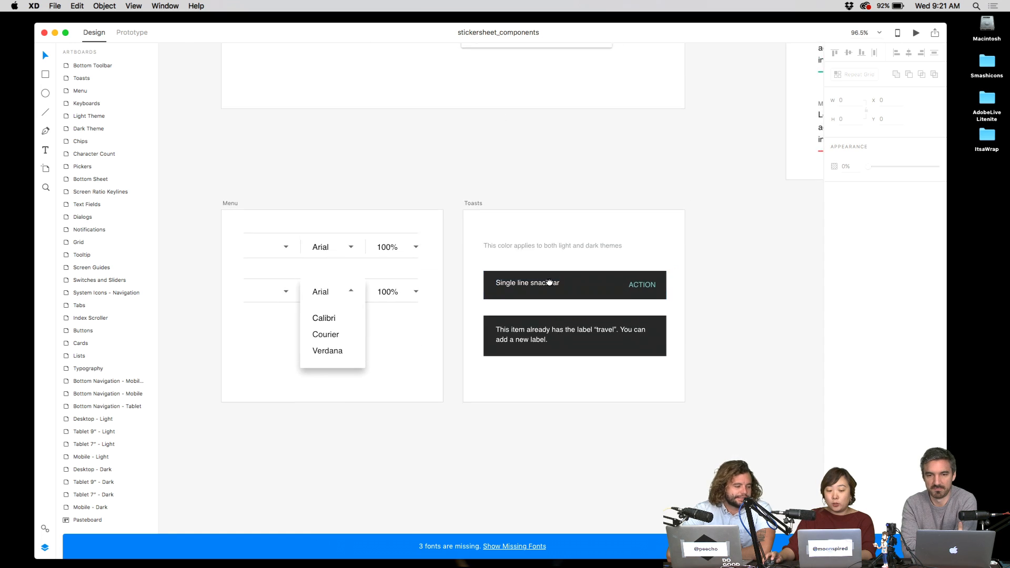
{"action": "scroll", "coordinate": [563, 278], "scroll_direction": "up", "scroll_amount": 10}
{"action": "scroll", "coordinate": [512, 217], "scroll_direction": "up", "scroll_amount": 10}
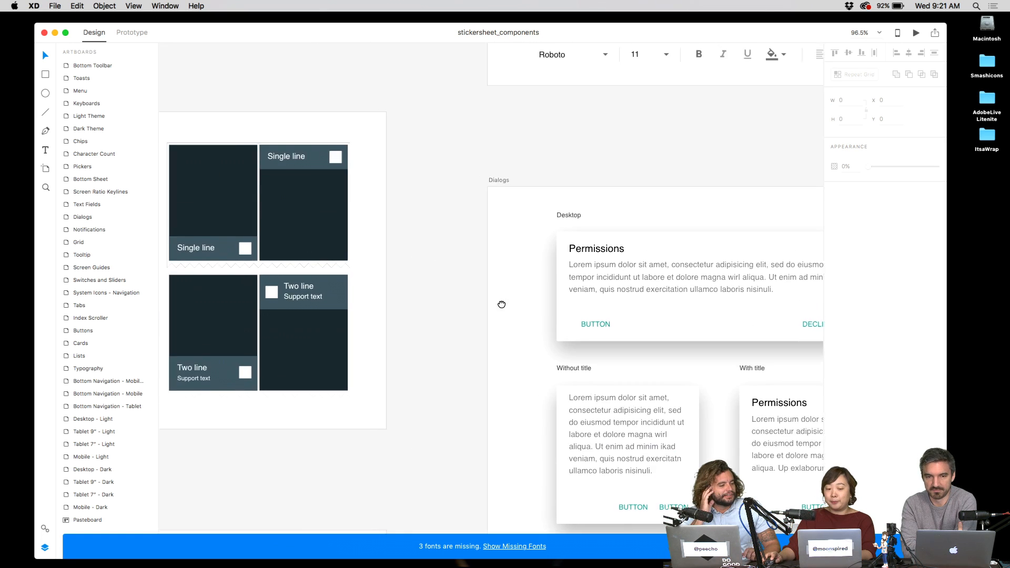
- Browse the Buttons, Switches and Sliders, and Tabs artboards, then close the document
{"action": "scroll", "coordinate": [592, 314], "scroll_direction": "left", "scroll_amount": 10}
{"action": "scroll", "coordinate": [593, 315], "scroll_direction": "up", "scroll_amount": 5}
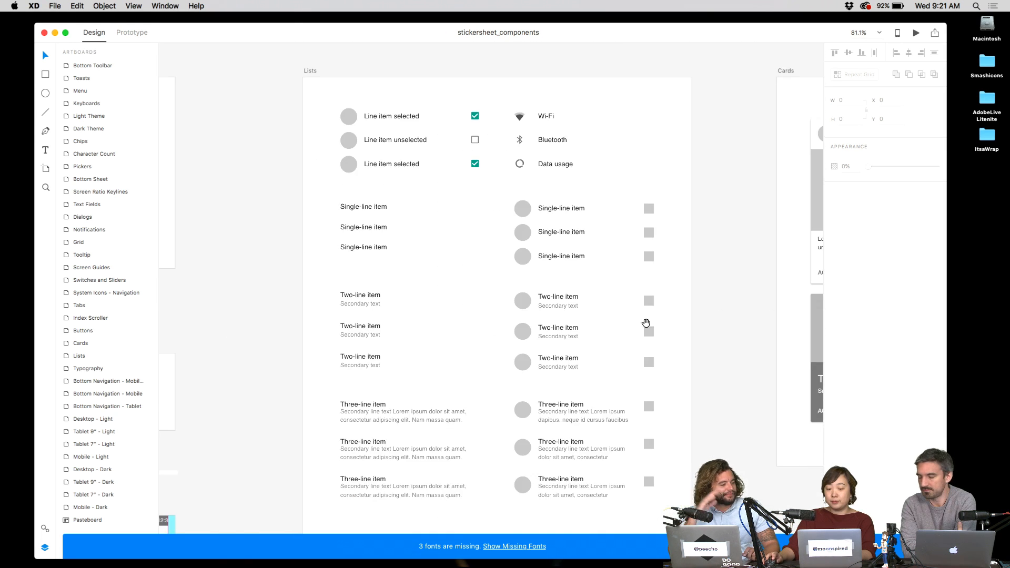
{"action": "scroll", "coordinate": [459, 256], "scroll_direction": "left", "scroll_amount": 5}
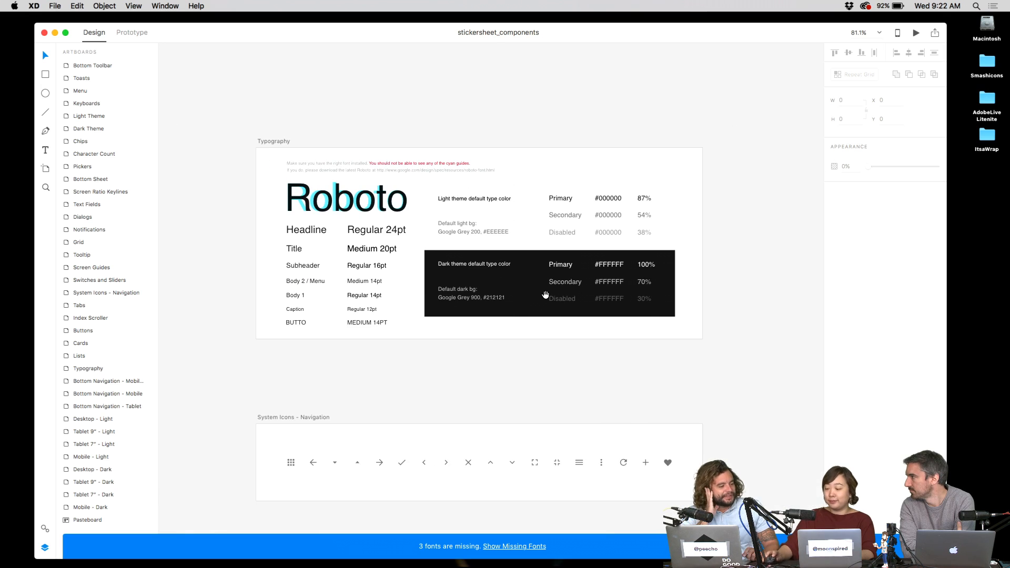
{"action": "scroll", "coordinate": [626, 226], "scroll_direction": "down", "scroll_amount": 5}
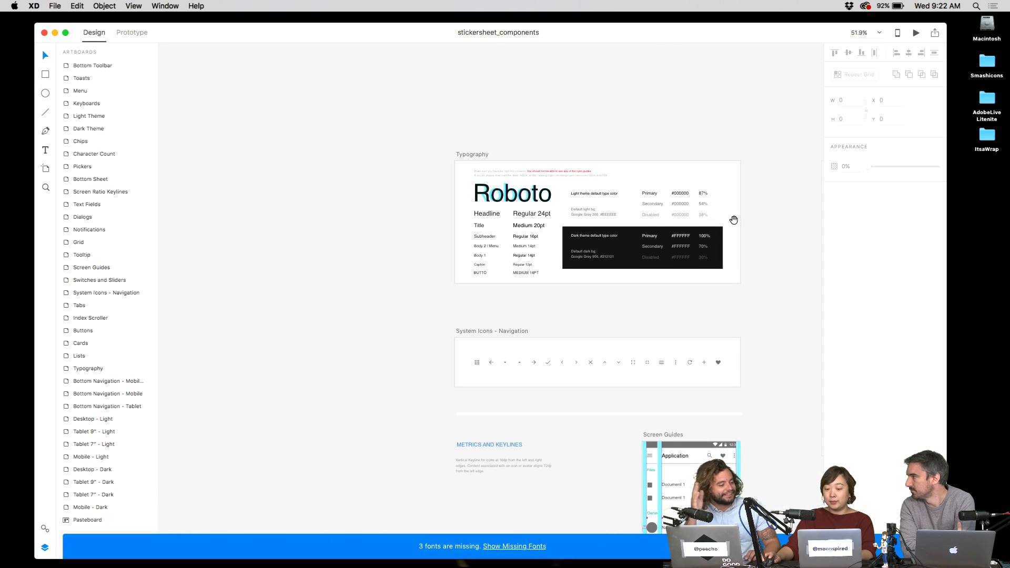
{"action": "scroll", "coordinate": [725, 210], "scroll_direction": "right", "scroll_amount": 10}
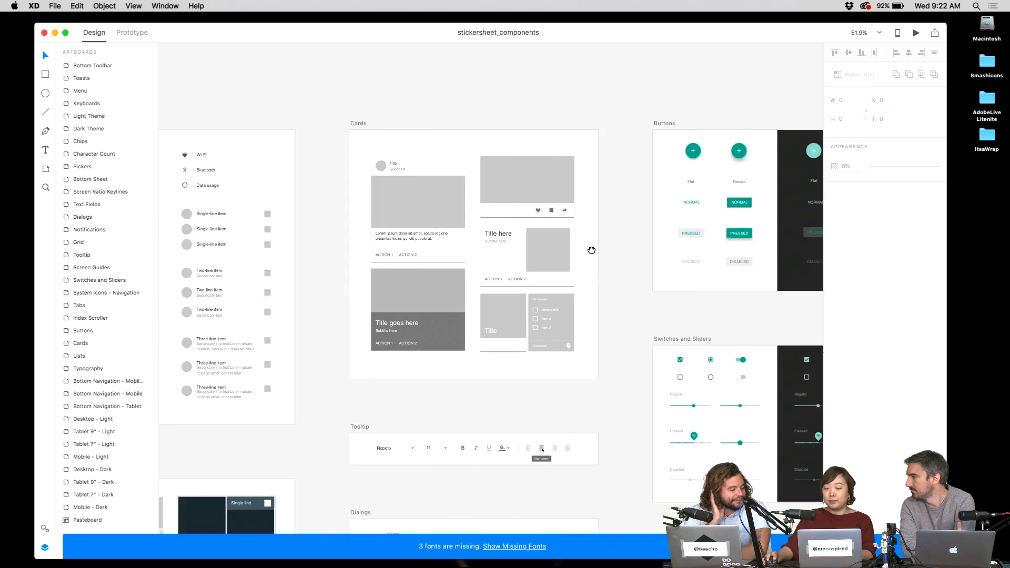
{"action": "scroll", "coordinate": [553, 261], "scroll_direction": "right", "scroll_amount": 10}
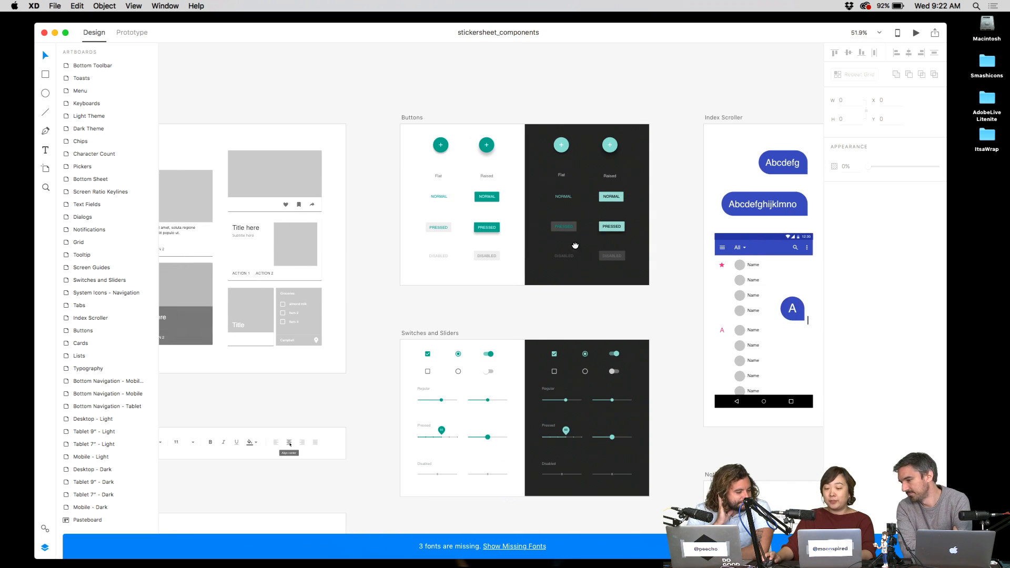
{"action": "scroll", "coordinate": [564, 226], "scroll_direction": "right", "scroll_amount": 3}
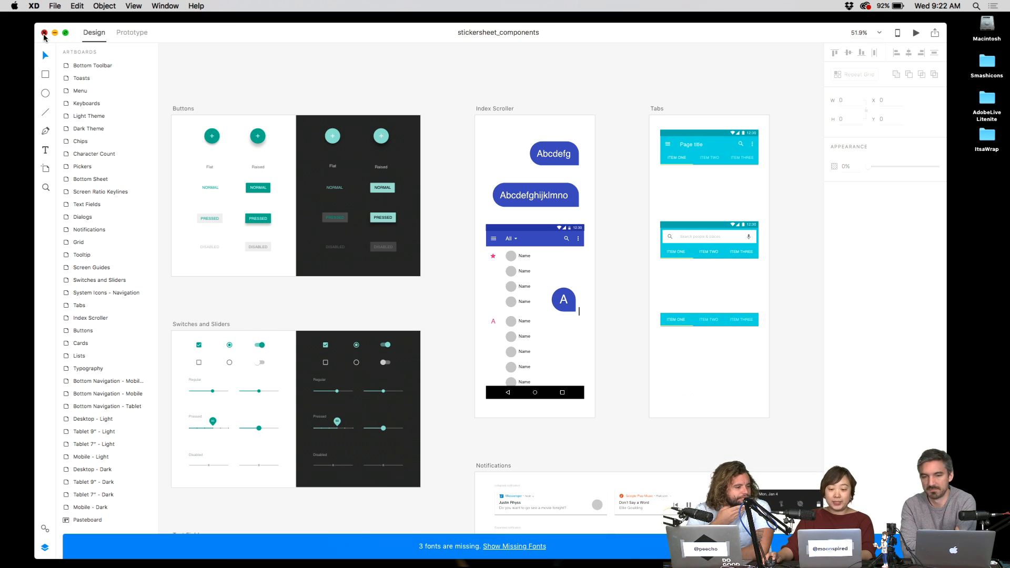
{"action": "left_click", "coordinate": [45, 33]}
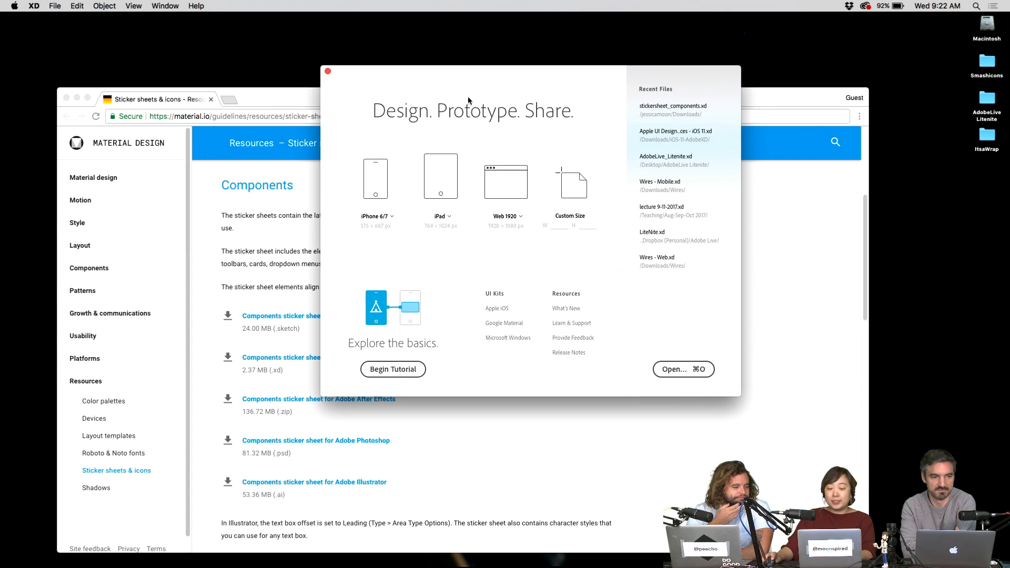
- Create a new Web 1920 document, backing out of the UI kit file options
{"action": "left_click", "coordinate": [512, 193]}
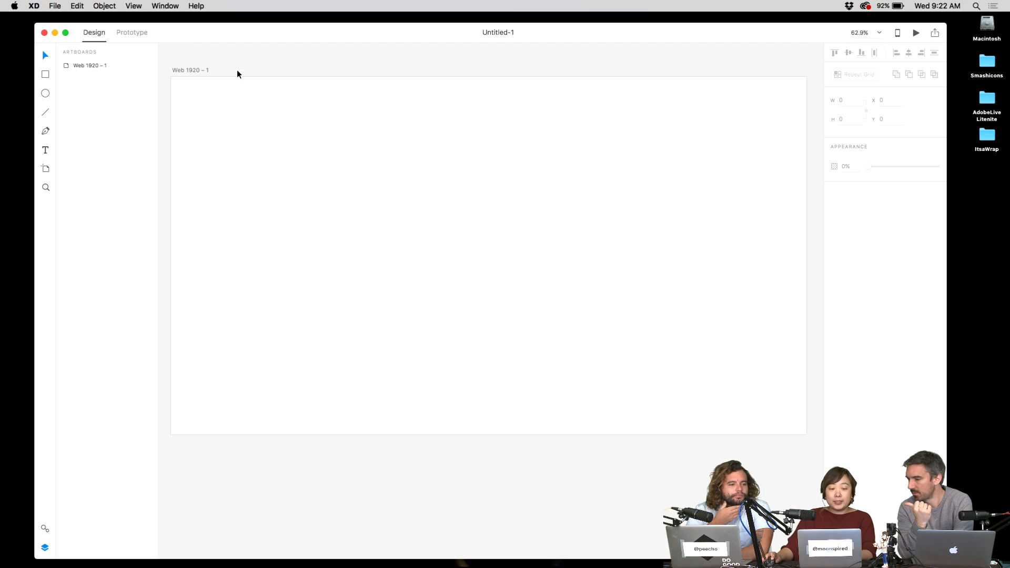
{"action": "left_click", "coordinate": [44, 33]}
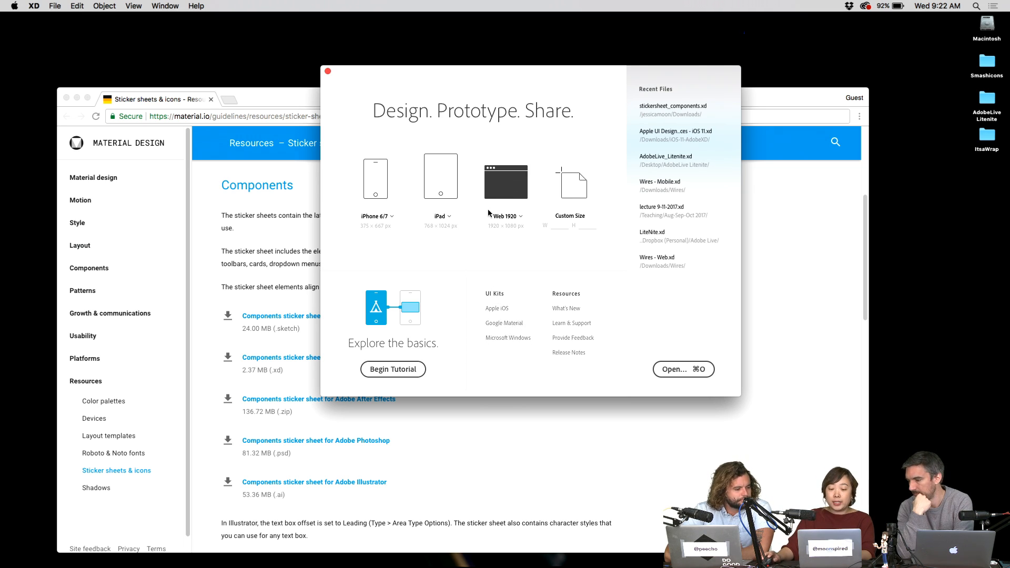
{"action": "left_click", "coordinate": [505, 182]}
{"action": "left_click", "coordinate": [55, 6]}
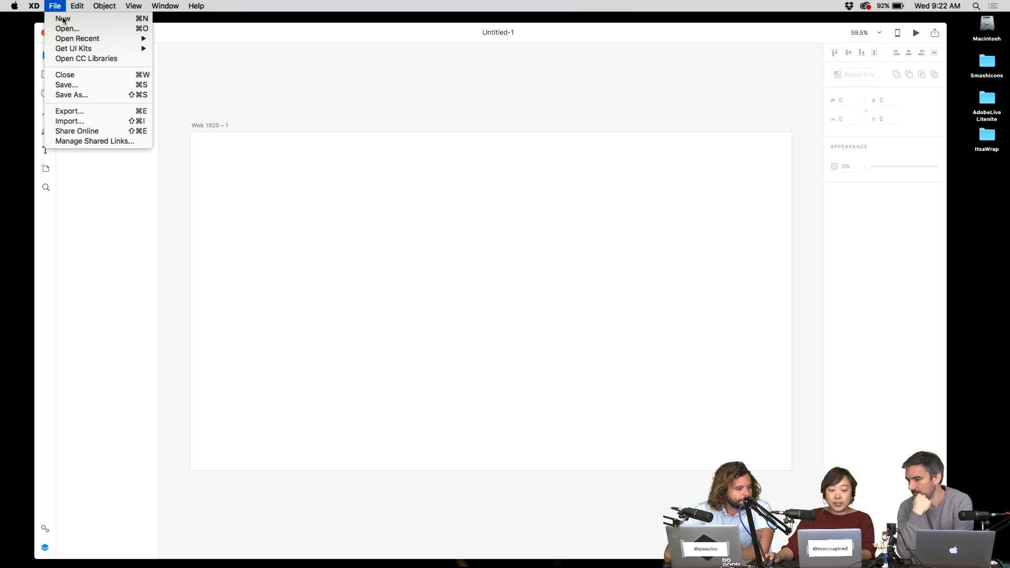
{"action": "mouse_move", "coordinate": [108, 50]}
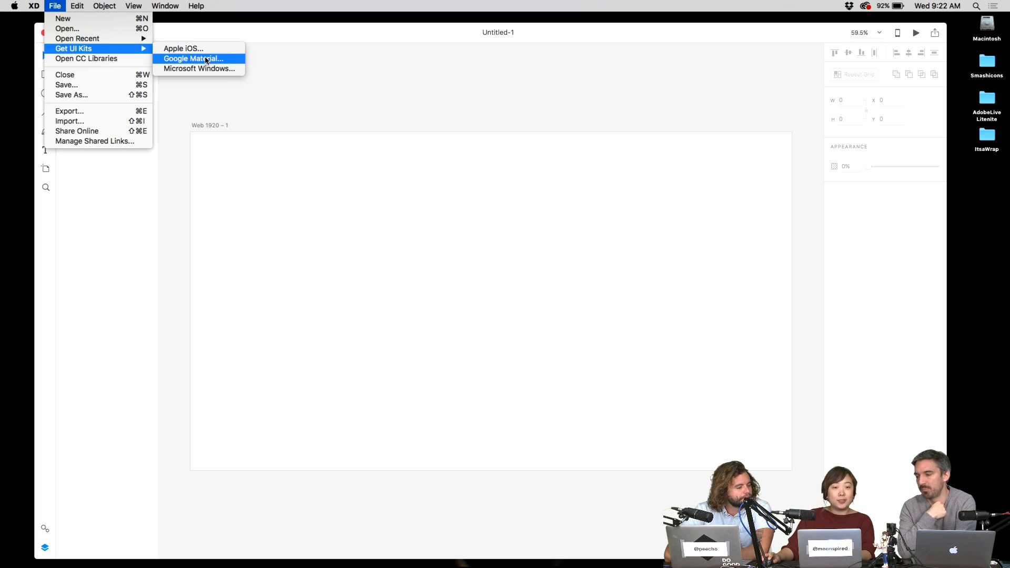
{"action": "left_click", "coordinate": [386, 76]}
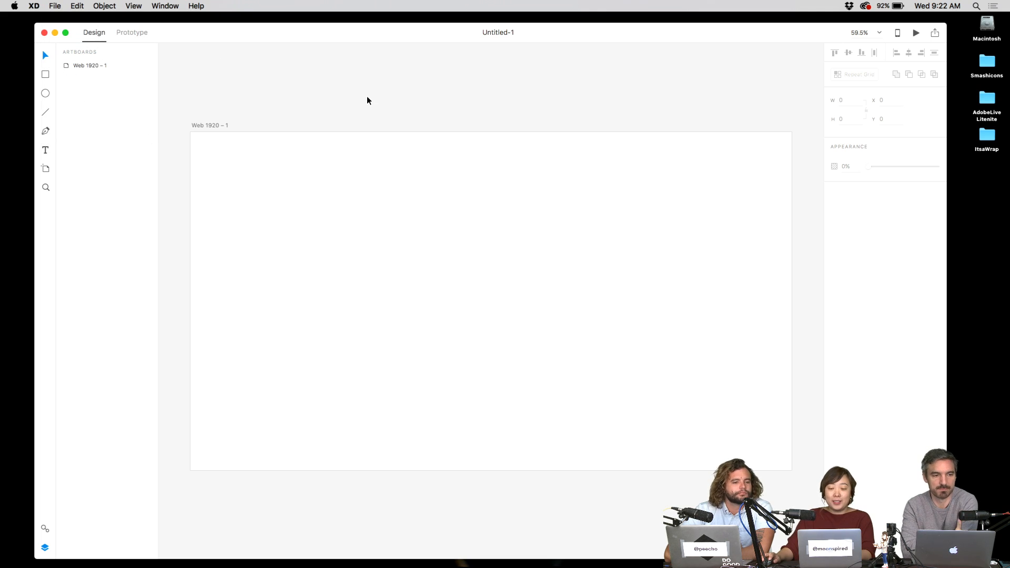
- Rename the Web 1920 – 1 artboard to 'Itsawrap - Homepage'
{"action": "double_click", "coordinate": [215, 127]}
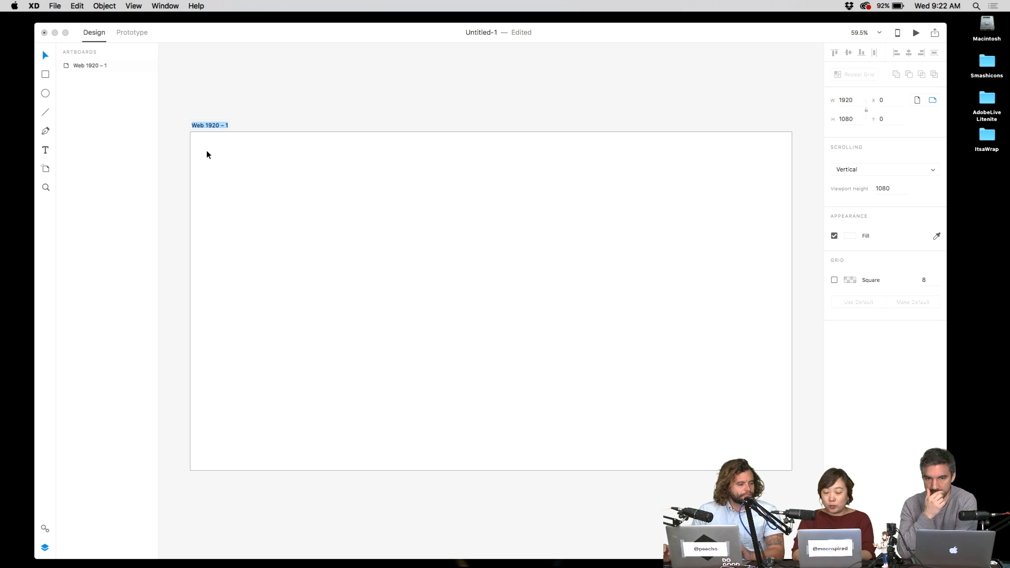
{"action": "type", "text": "Itsawrap -"}
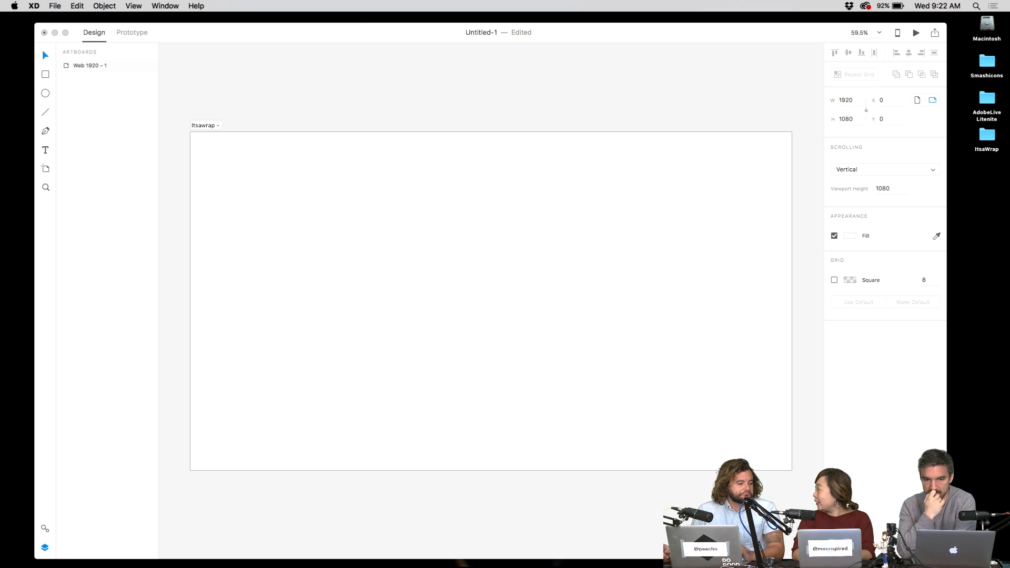
{"action": "type", "text": " Homepage"}
{"action": "key", "text": "Return"}
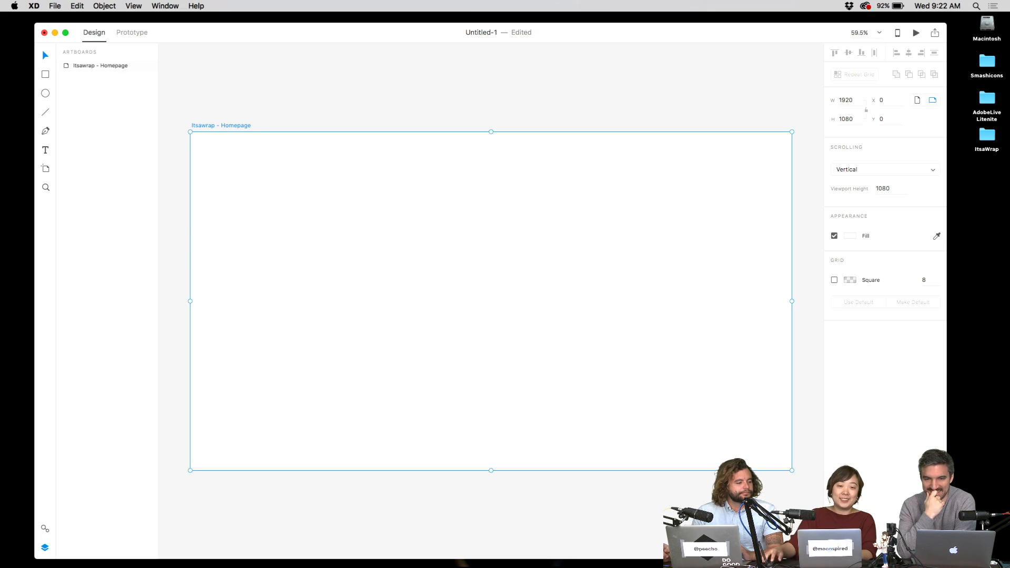
{"action": "left_click", "coordinate": [315, 92]}
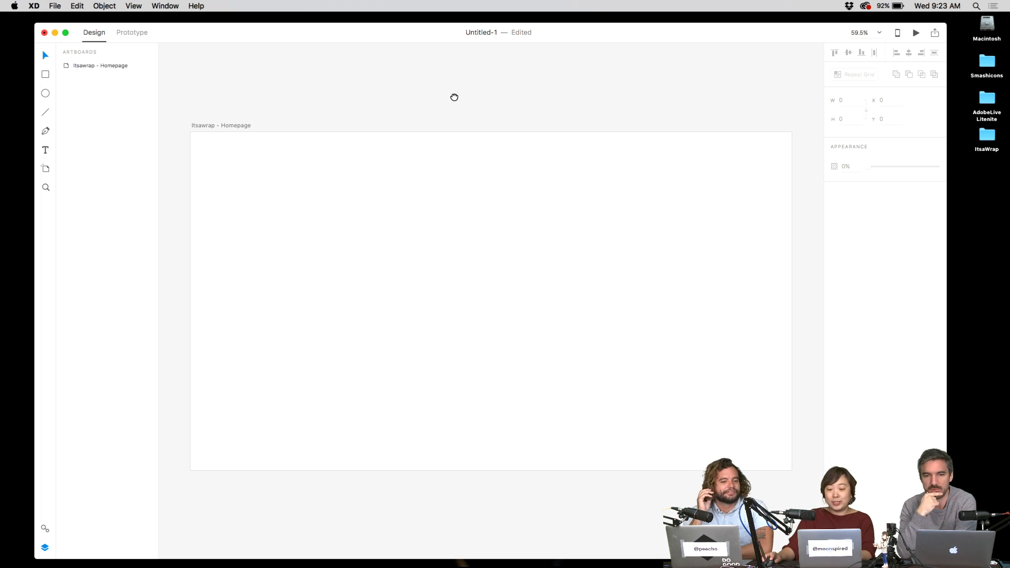
- Reposition the artboard and view so the artboard sits higher on screen
{"action": "left_click_drag", "start_coordinate": [454, 97], "coordinate": [431, 101]}
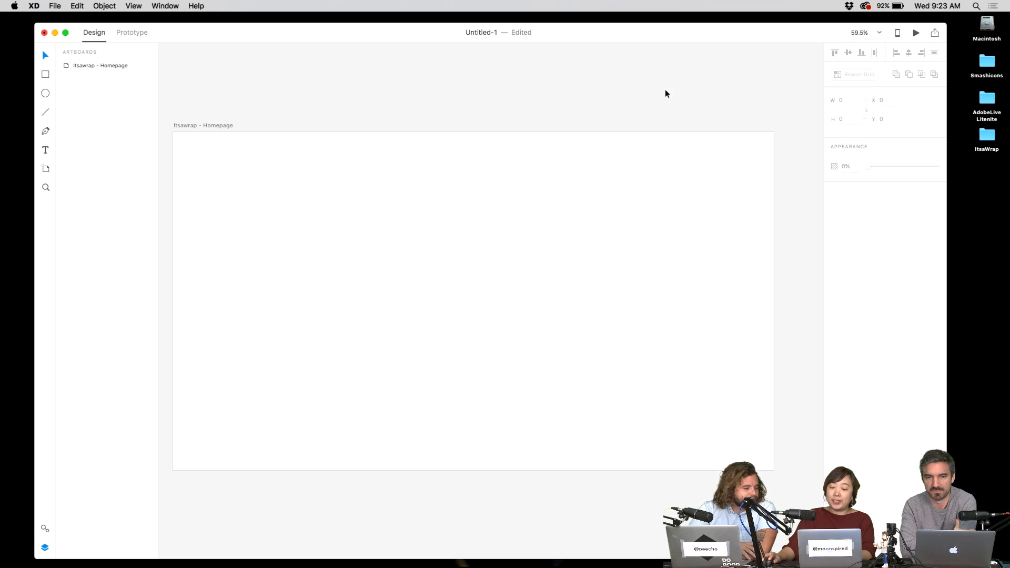
{"action": "left_click_drag", "start_coordinate": [381, 191], "coordinate": [466, 240]}
{"action": "left_click", "coordinate": [465, 240]}
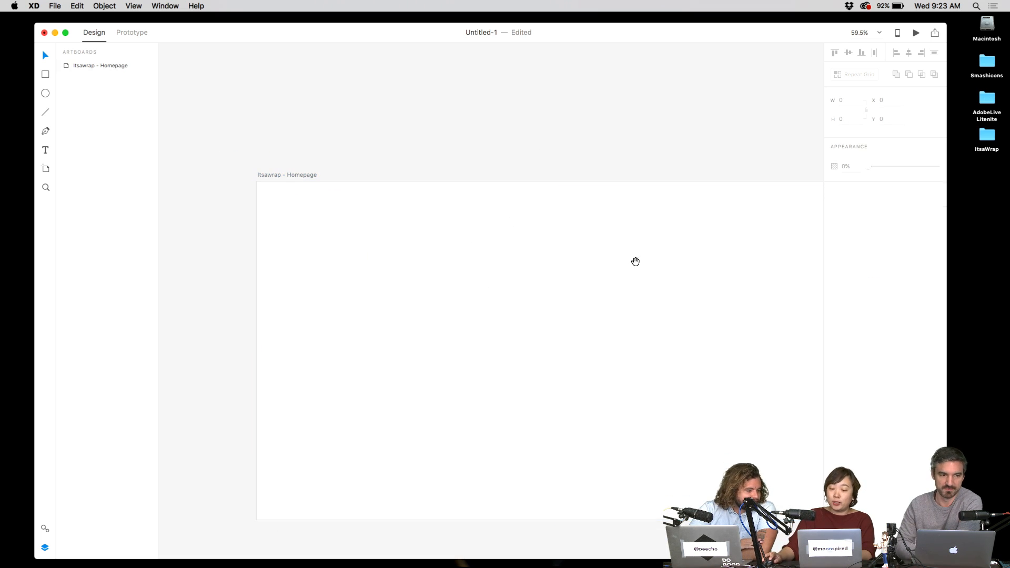
{"action": "left_click_drag", "start_coordinate": [380, 145], "coordinate": [270, 90]}
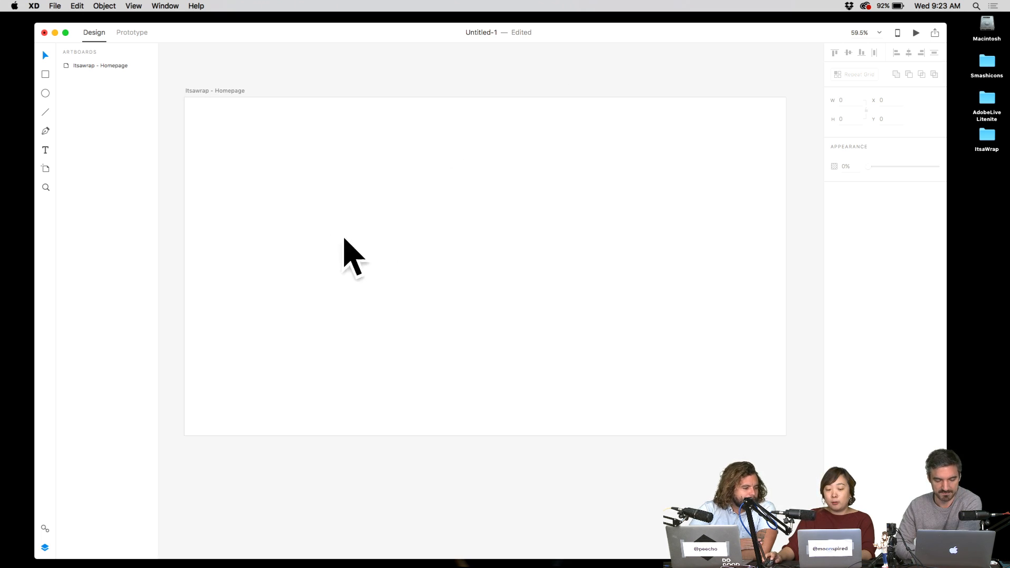
- Add the headline text 'Make or buy custom gift wrap paper' and view at 100%
{"action": "key", "text": "t"}
{"action": "left_click", "coordinate": [412, 215]}
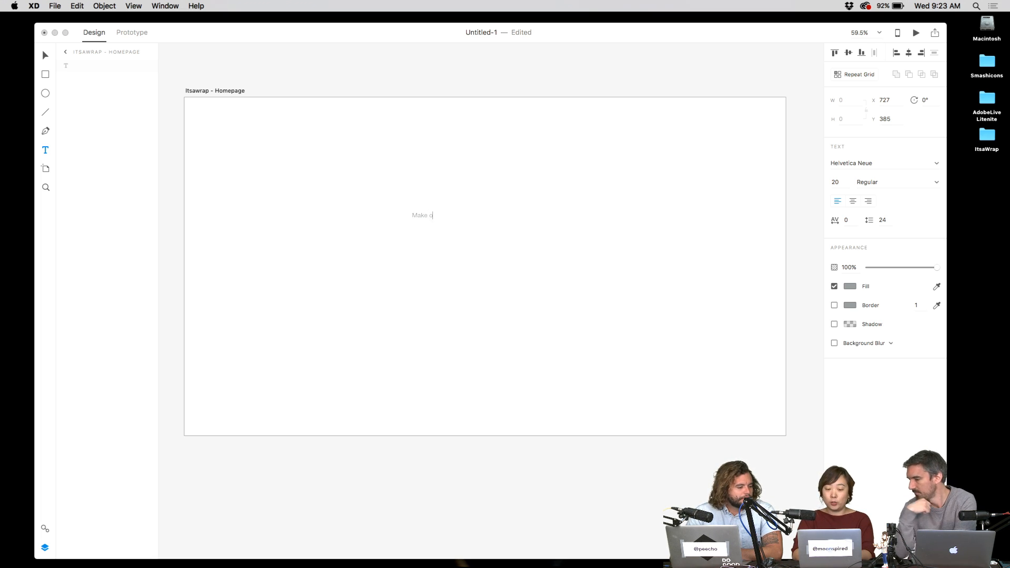
{"action": "type", "text": "Make or buy custom "}
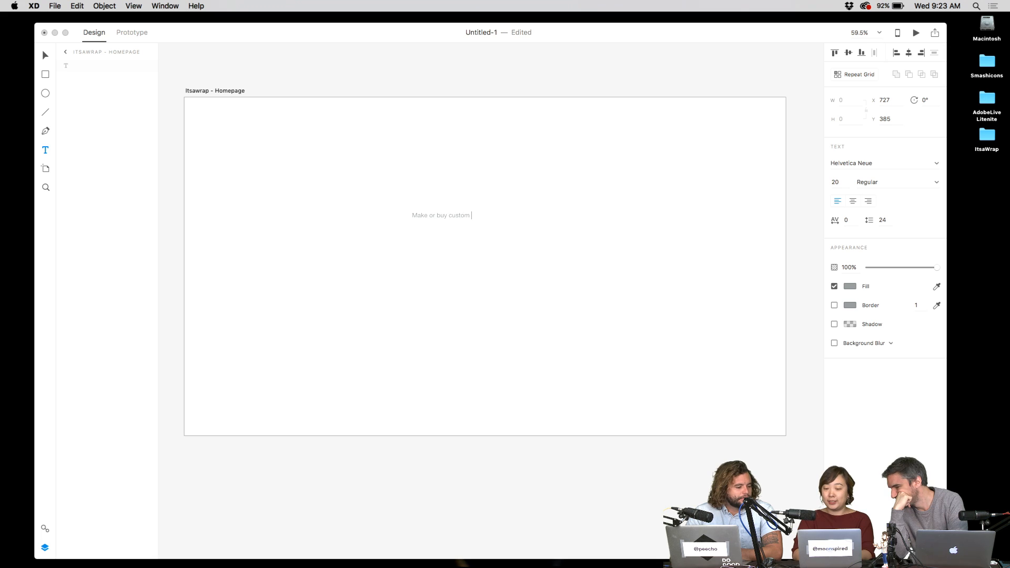
{"action": "type", "text": "gift w"}
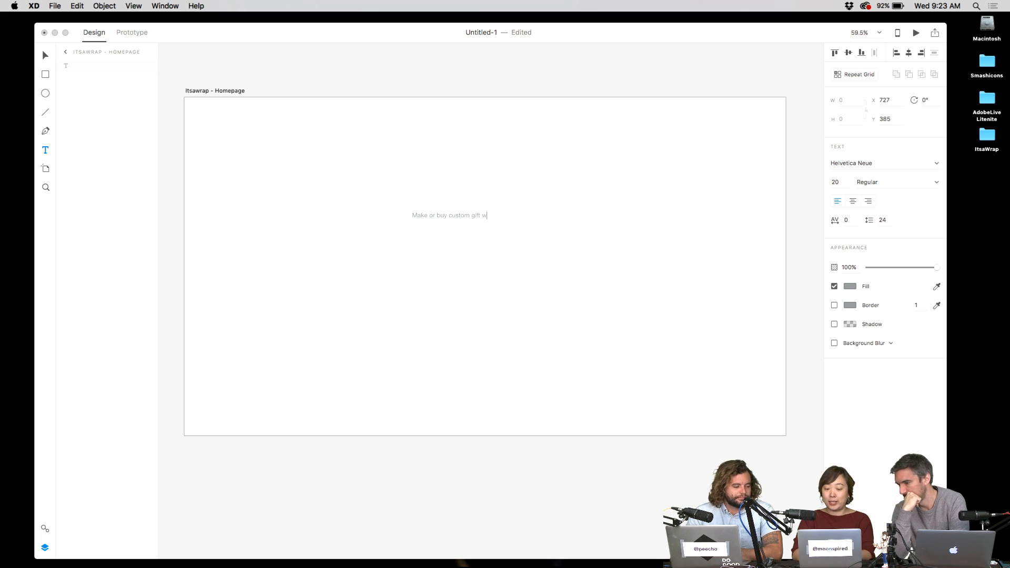
{"action": "type", "text": "rap paper!"}
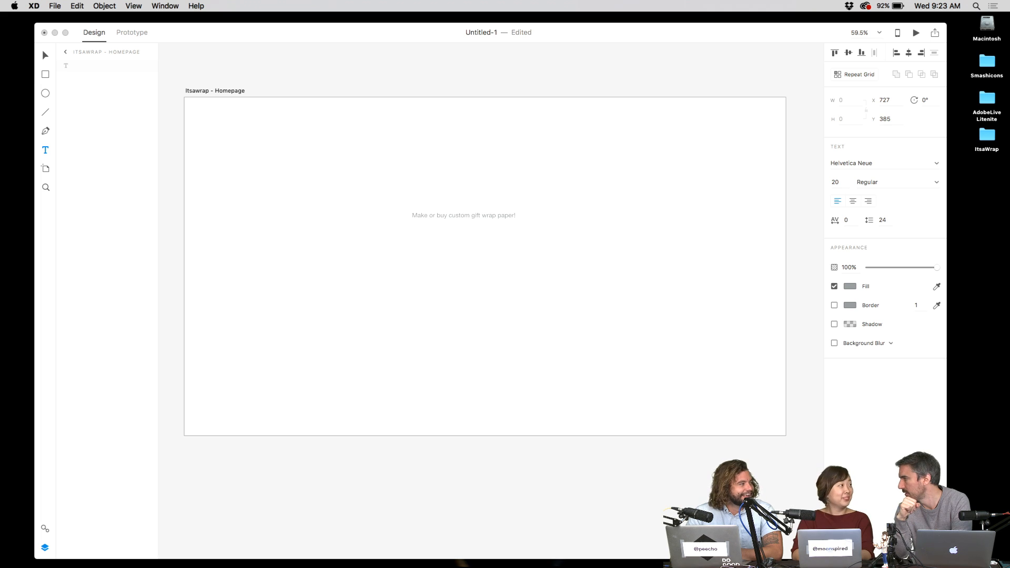
{"action": "key", "text": "Escape"}
{"action": "key", "text": "super+1"}
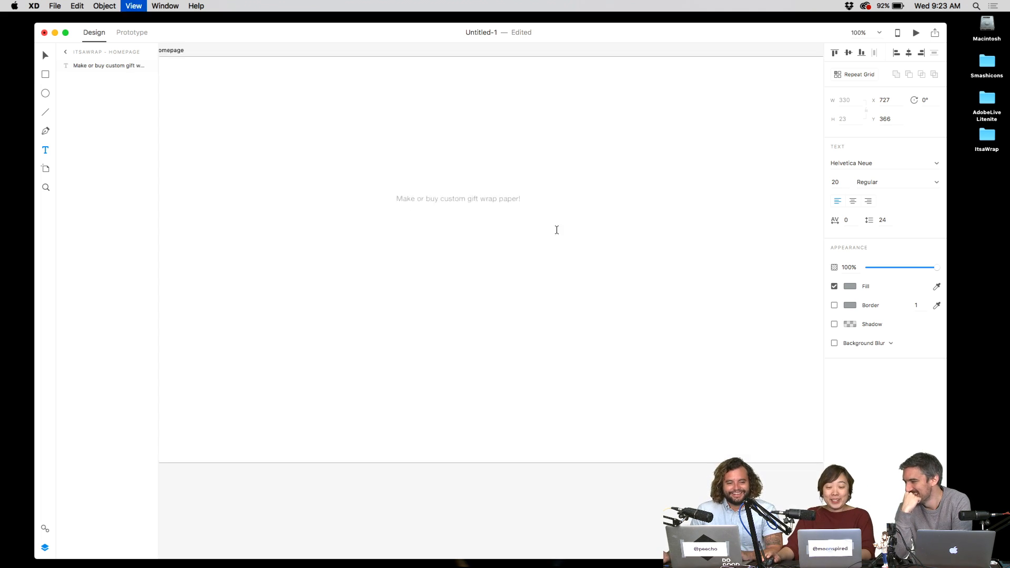
{"action": "key", "text": "v"}
- Give the headline a 40 pt font size and center alignment
{"action": "scroll", "coordinate": [563, 239], "scroll_direction": "up", "scroll_amount": 4}
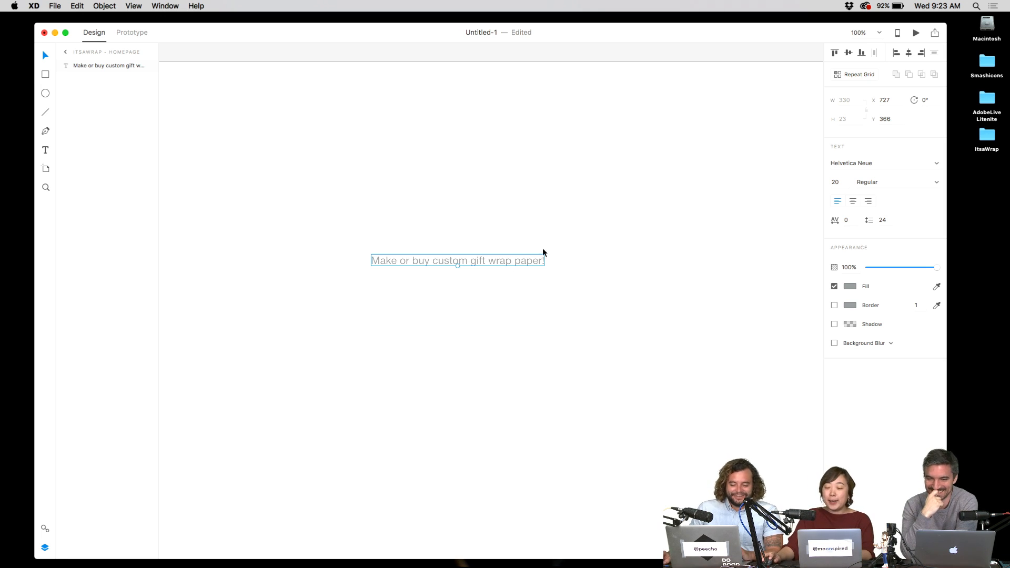
{"action": "left_click", "coordinate": [837, 182]}
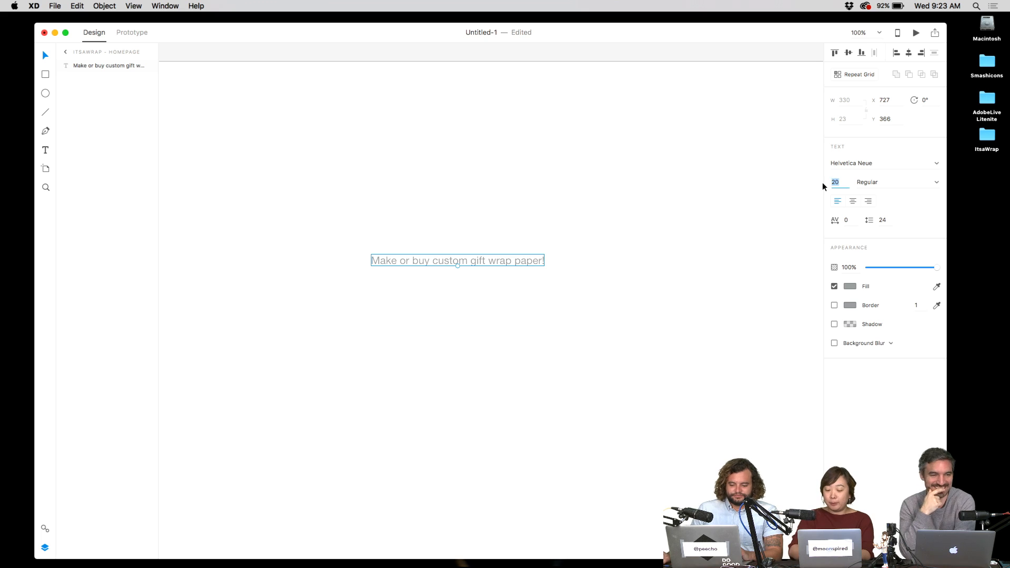
{"action": "type", "text": "40"}
{"action": "key", "text": "Return"}
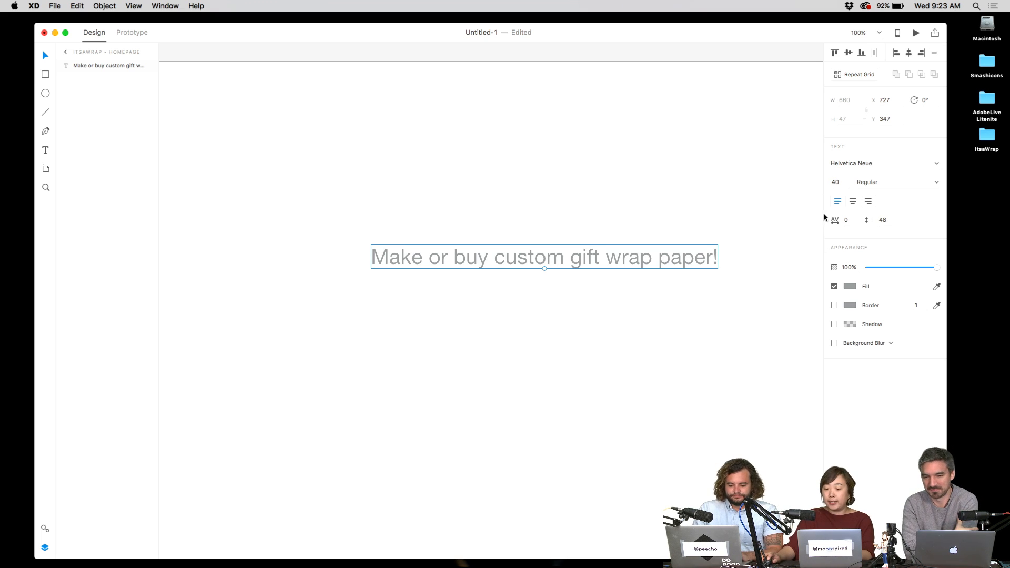
{"action": "left_click", "coordinate": [853, 201]}
- Move the headline lower and left on the artboard and colour it black
{"action": "left_click_drag", "start_coordinate": [672, 248], "coordinate": [573, 310]}
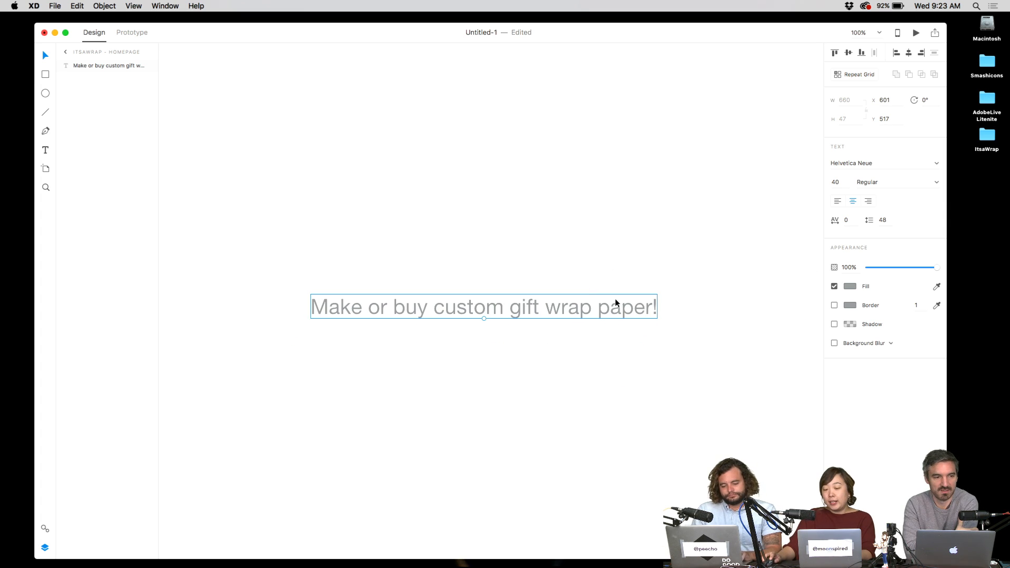
{"action": "left_click_drag", "start_coordinate": [661, 258], "coordinate": [495, 398]}
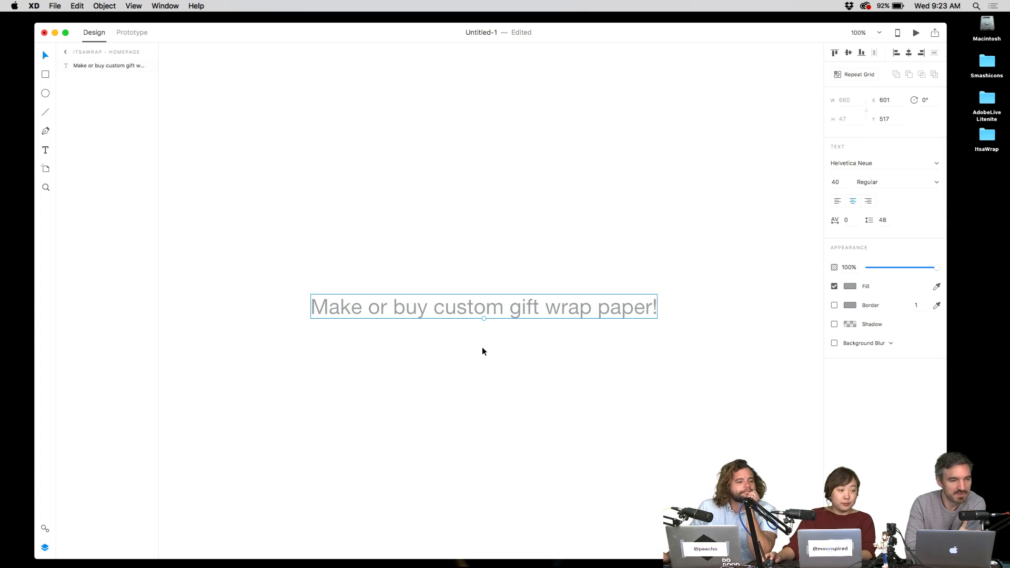
{"action": "left_click", "coordinate": [571, 262]}
{"action": "left_click", "coordinate": [549, 305]}
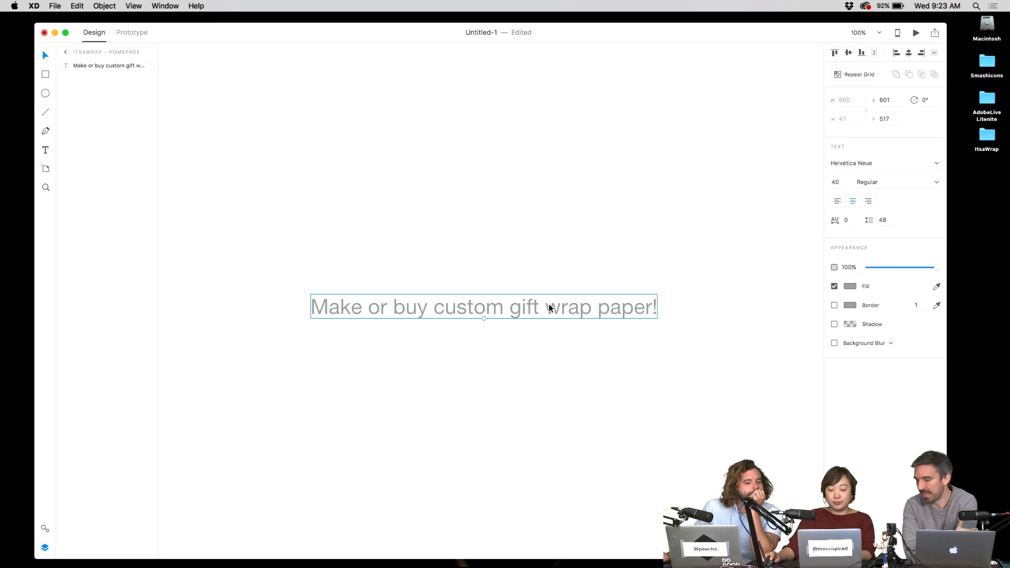
{"action": "left_click", "coordinate": [850, 287]}
{"action": "left_click", "coordinate": [726, 289]}
{"action": "left_click", "coordinate": [591, 225]}
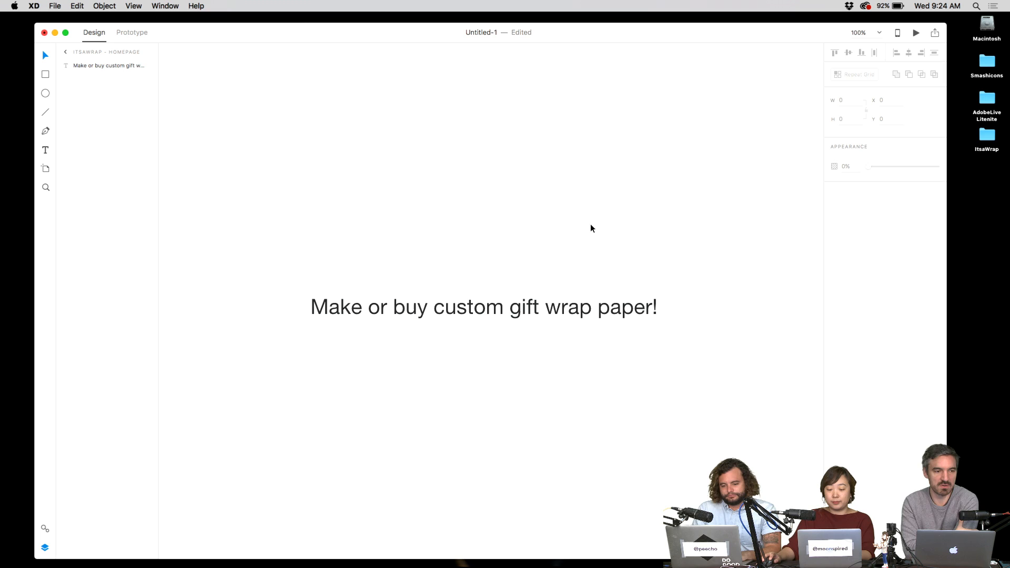
- Duplicate the headline below itself, then delete the lower copy
{"action": "left_click", "coordinate": [538, 305]}
{"action": "left_click_drag", "start_coordinate": [539, 305], "coordinate": [558, 361]}
{"action": "scroll", "coordinate": [575, 248], "scroll_direction": "down", "scroll_amount": 2}
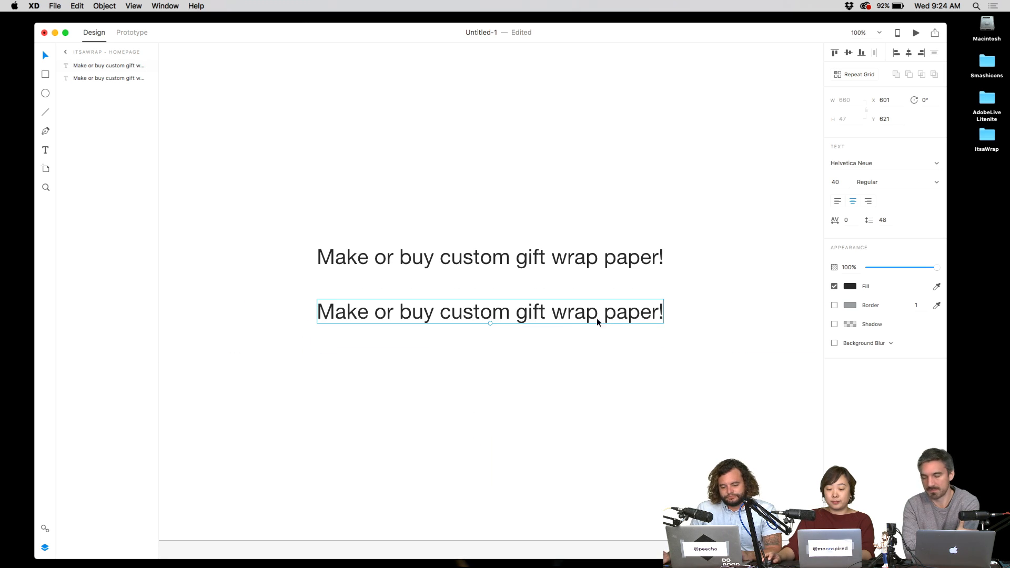
{"action": "left_click", "coordinate": [668, 293]}
{"action": "left_click", "coordinate": [654, 322]}
{"action": "key", "text": "Delete"}
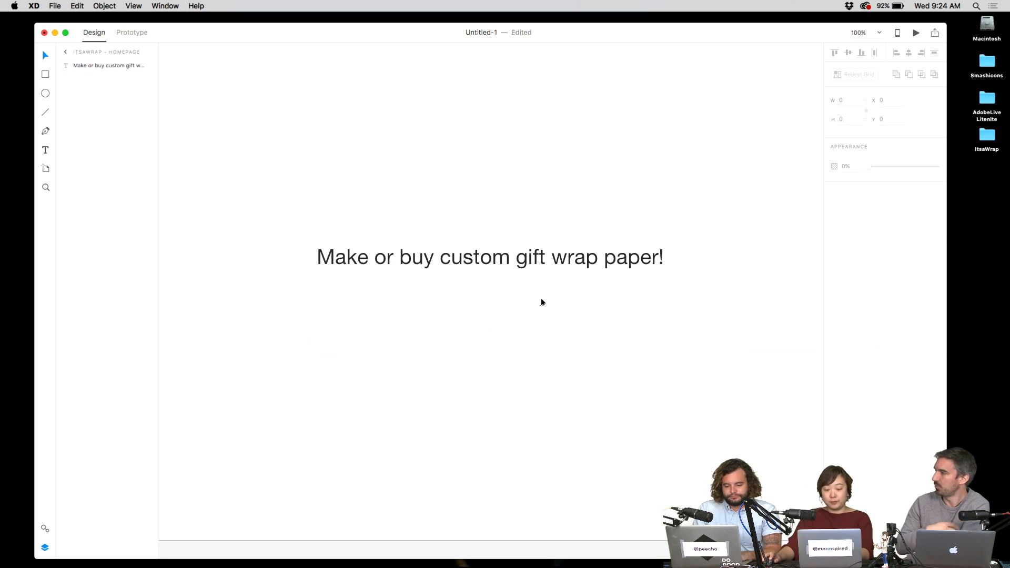
- Draw a paragraph text box under the headline and try several draft openings
{"action": "key", "text": "t"}
{"action": "left_click_drag", "start_coordinate": [389, 297], "coordinate": [619, 377]}
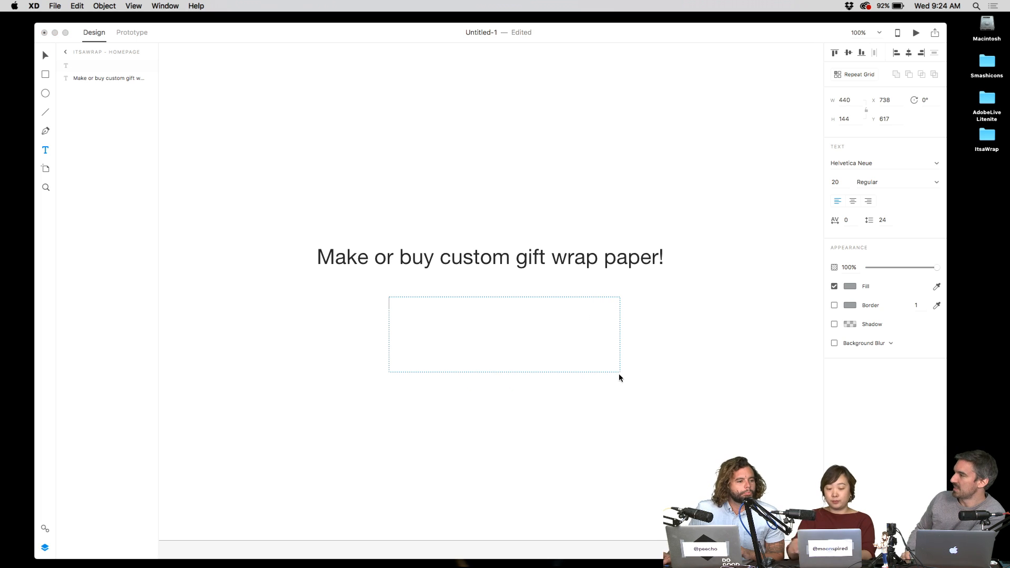
{"action": "type", "text": "Whether you want to"}
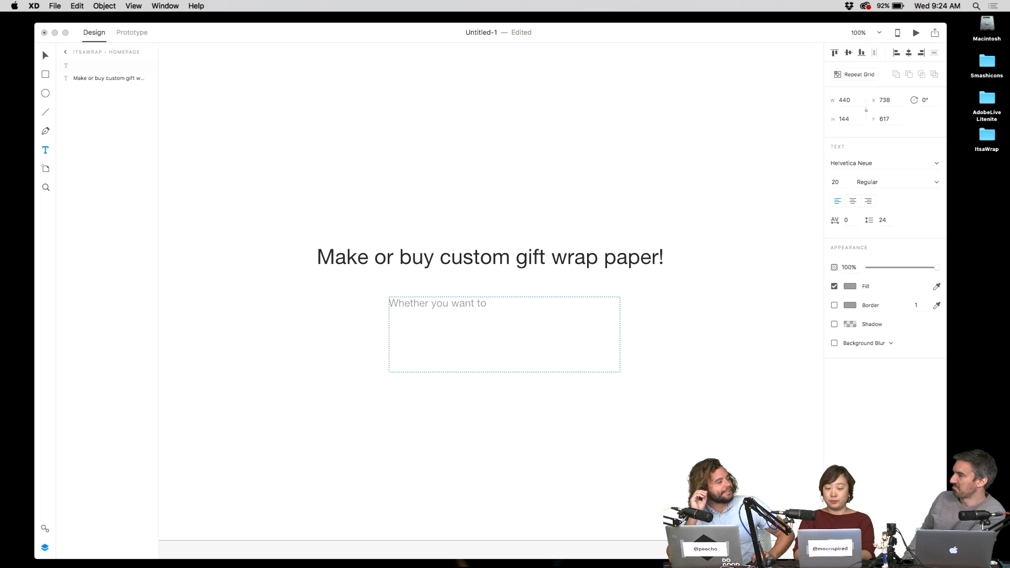
{"action": "key", "text": "super+a"}
{"action": "type", "text": "Whether you"}
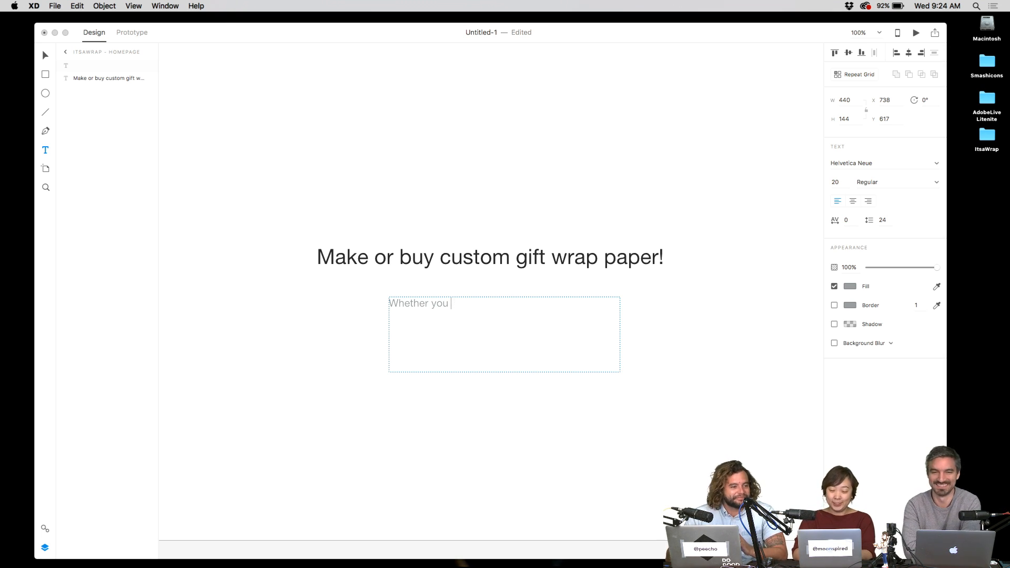
{"action": "type", "text": "are a creator"}
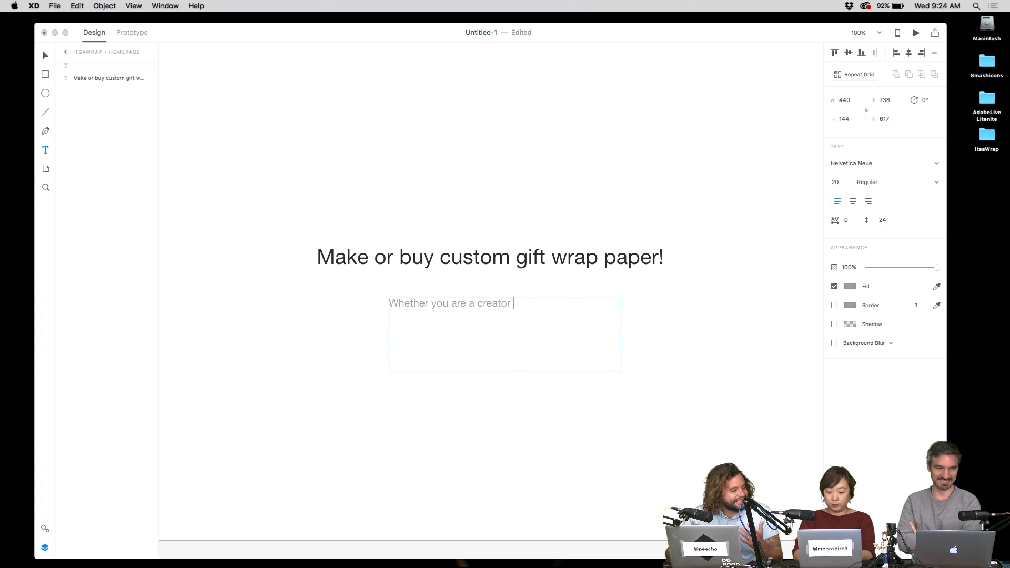
{"action": "key", "text": "super+a"}
{"action": "type", "text": "Do it you"}
{"action": "key", "text": "super+a"}
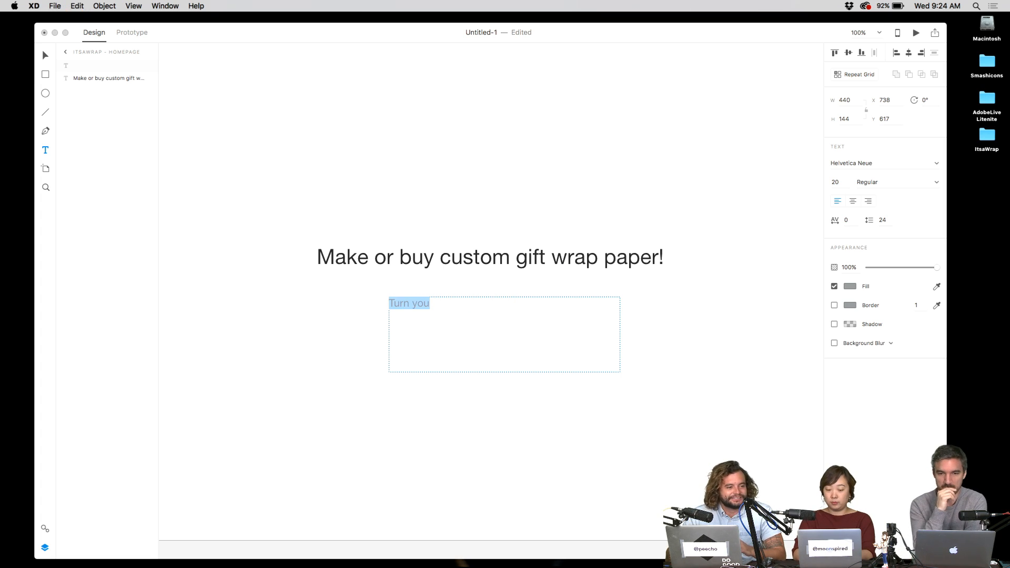
{"action": "type", "text": "Do"}
{"action": "key", "text": "super+a"}
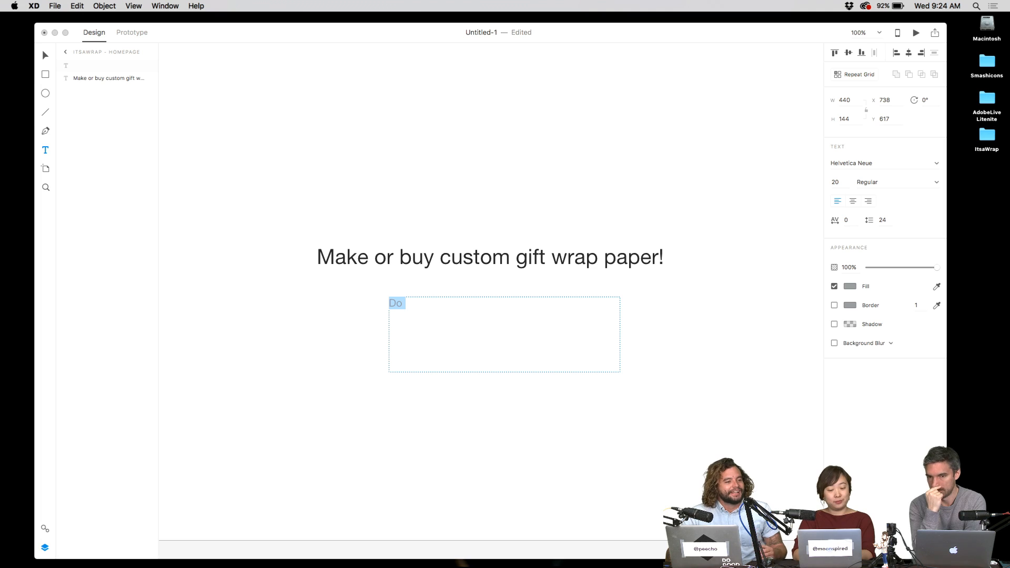
{"action": "type", "text": "Create cus"}
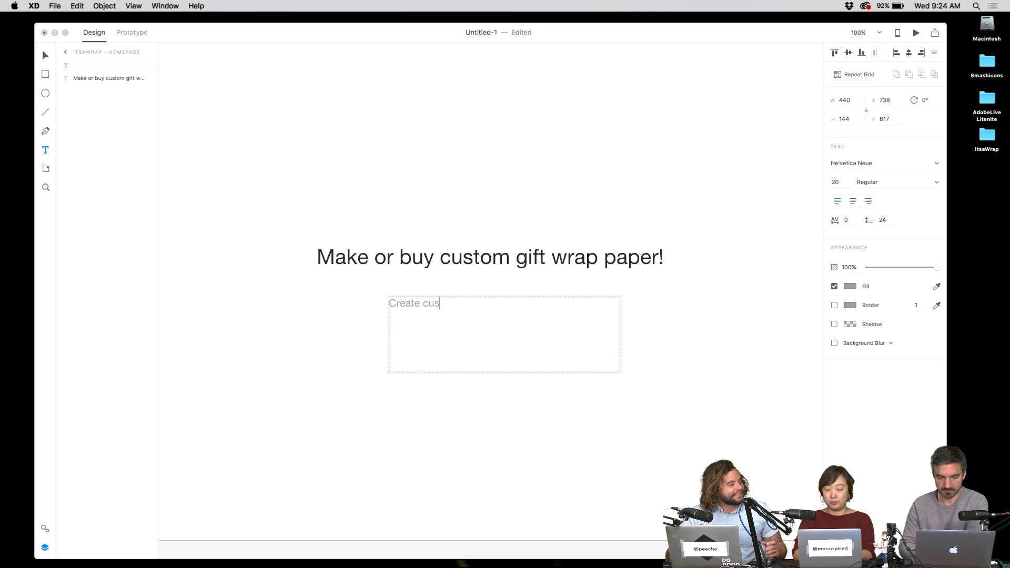
{"action": "key", "text": "super+a"}
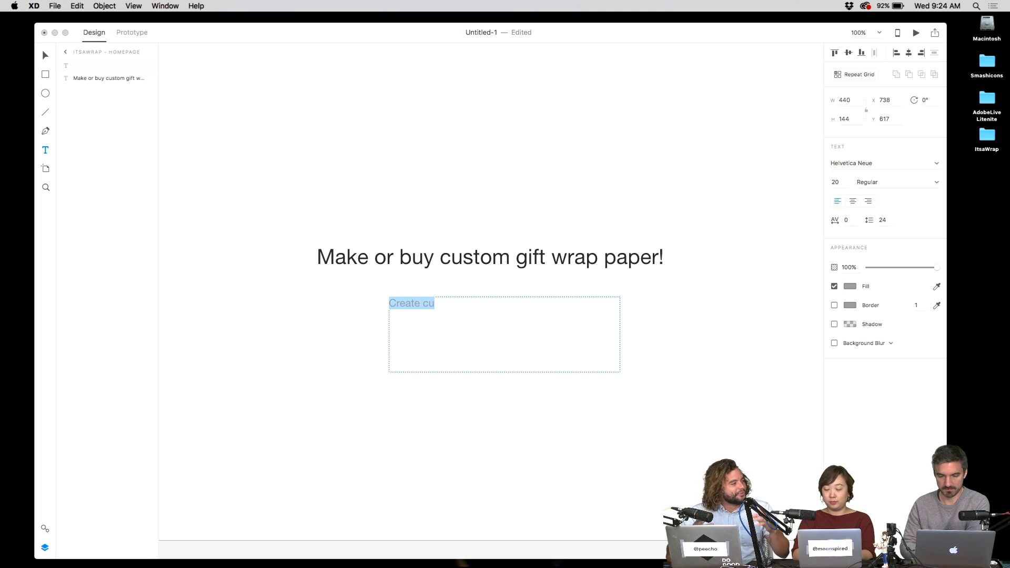
- Type 'Take your art to the next level and create beautiful giftwrapping paper' as the paragraph
{"action": "type", "text": "Take your art to the "}
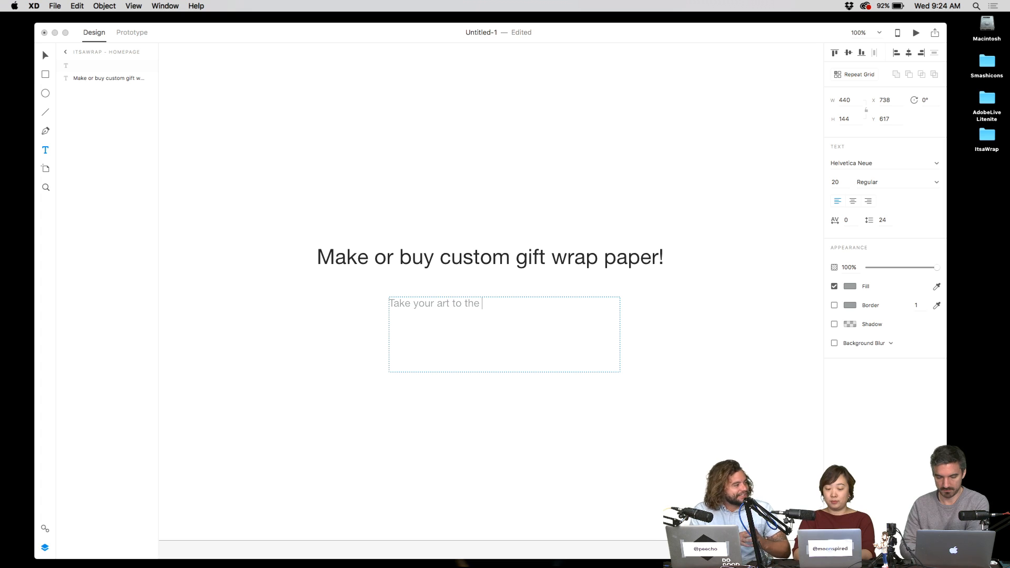
{"action": "type", "text": "next level and cre"}
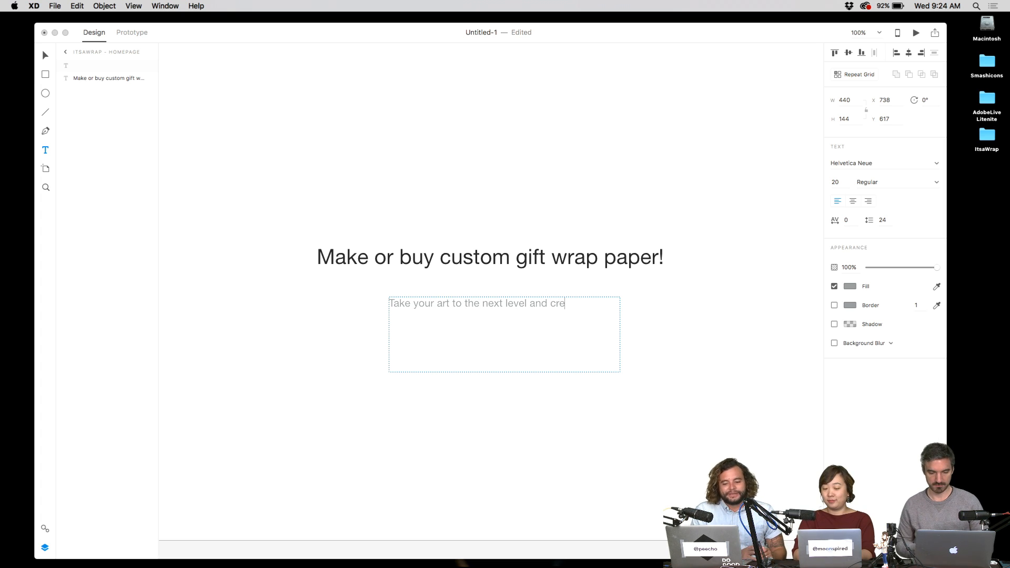
{"action": "type", "text": "ate beautiful gi"}
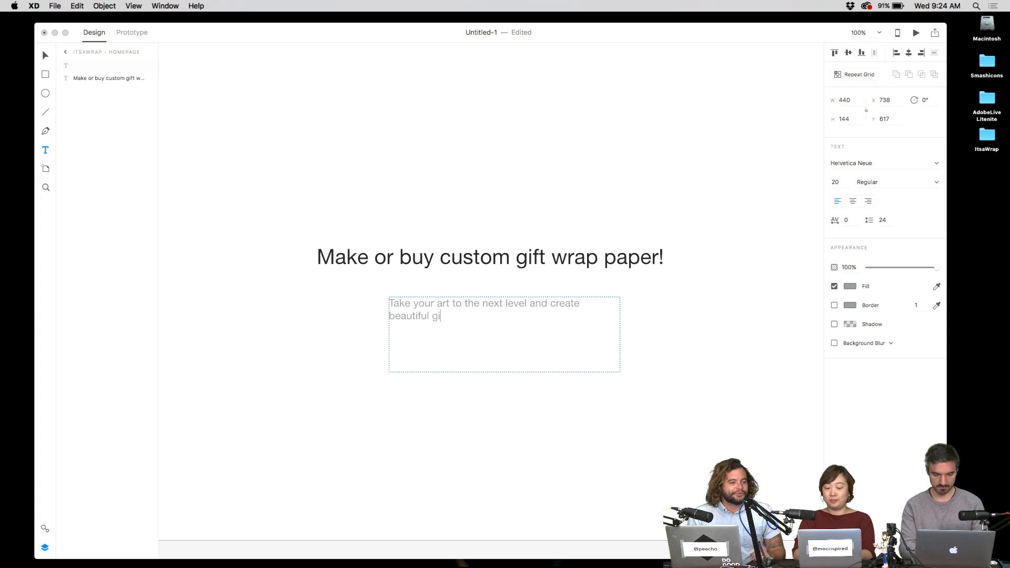
{"action": "type", "text": "ftwrapping"}
{"action": "key", "text": "BackSpace"}
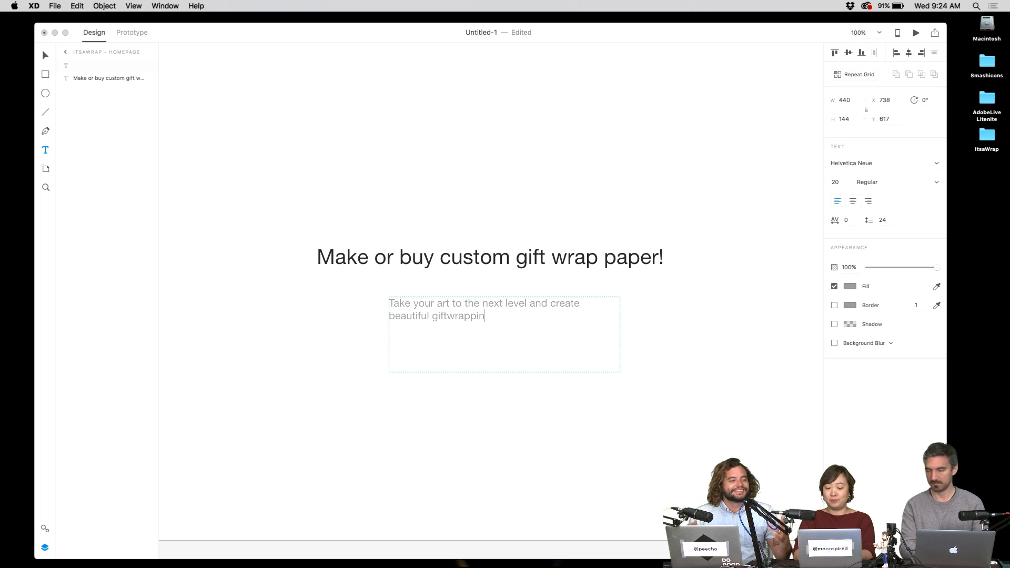
{"action": "key", "text": "BackSpace"}
{"action": "key", "text": "BackSpace"}
{"action": "key", "text": "BackSpace"}
{"action": "key", "text": "BackSpace"}
{"action": "key", "text": "BackSpace"}
{"action": "key", "text": "BackSpace"}
{"action": "key", "text": "BackSpace"}
{"action": "type", "text": "wrapping pa"}
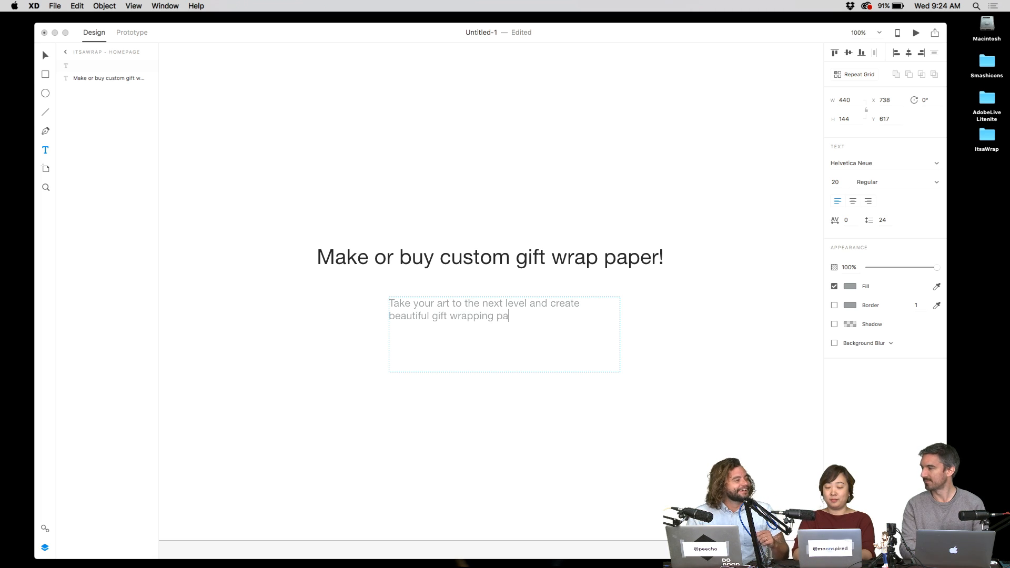
{"action": "type", "text": "per"}
{"action": "key", "text": "Escape"}
{"action": "key", "text": "super+apostrophe"}
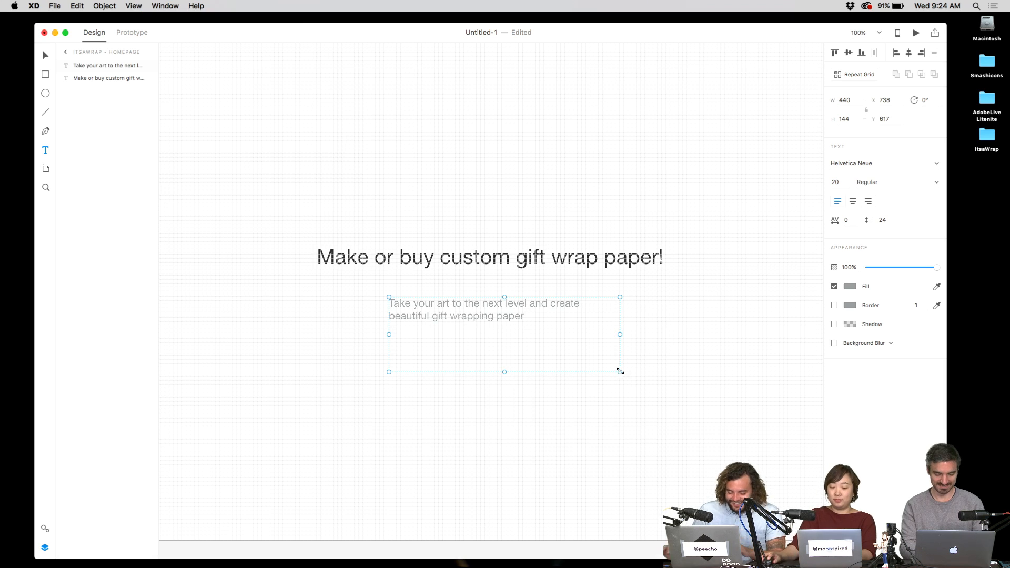
{"action": "key", "text": "super+comma"}
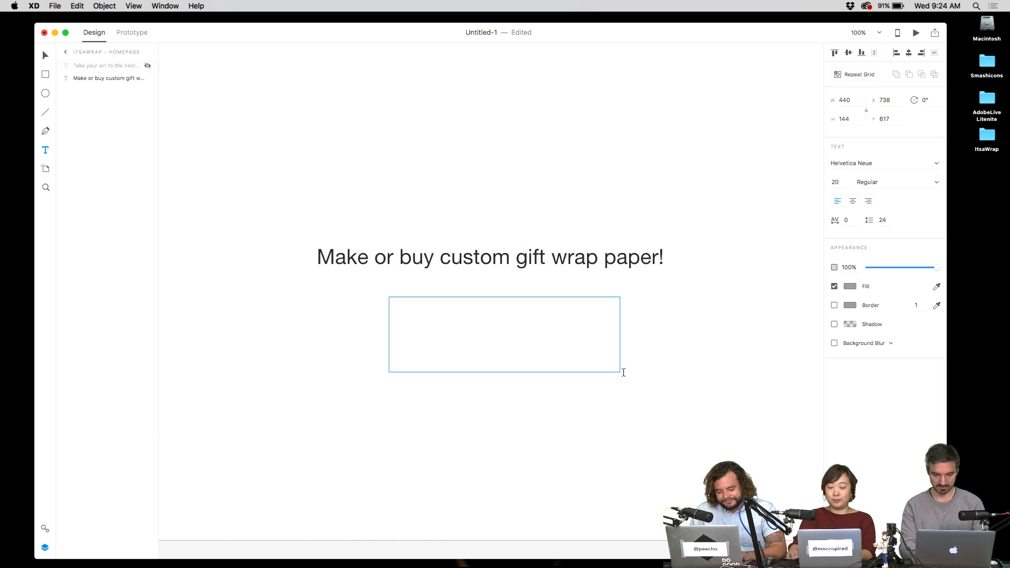
{"action": "key", "text": "super+comma"}
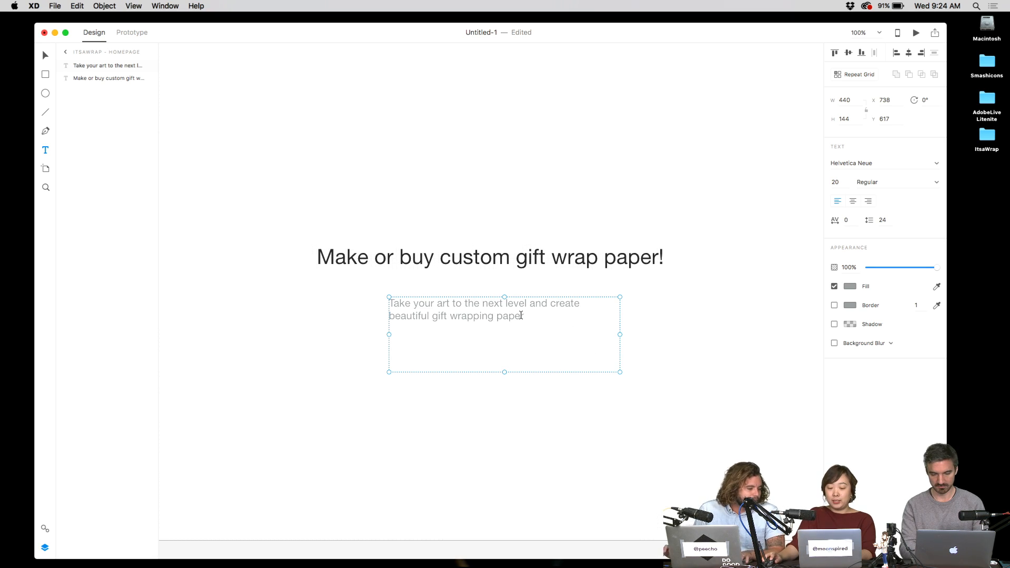
- Append '.with your work!' to the end of the paragraph
{"action": "double_click", "coordinate": [521, 316]}
{"action": "key", "text": "Right"}
{"action": "type", "text": "."}
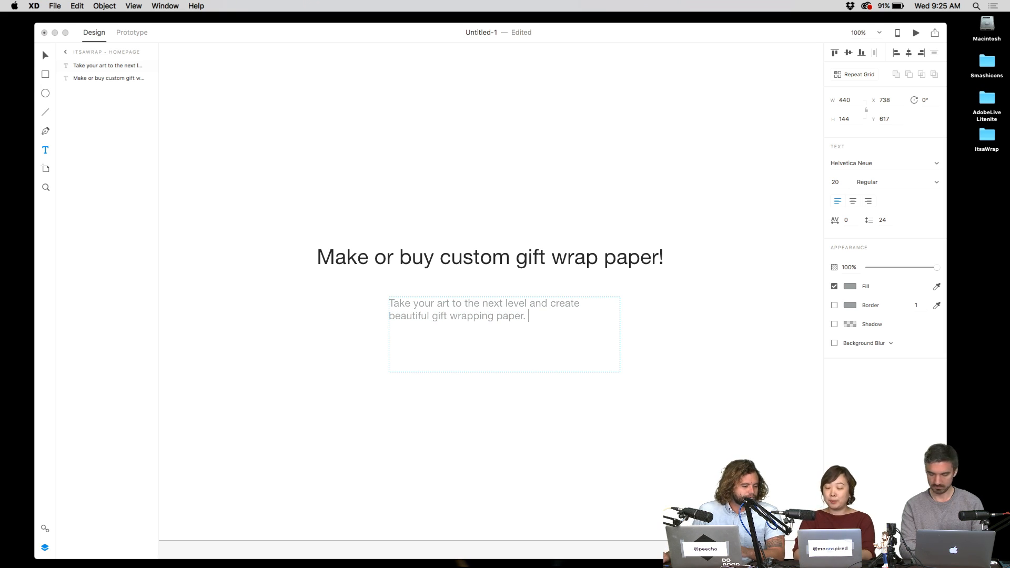
{"action": "key", "text": "BackSpace"}
{"action": "key", "text": "BackSpace"}
{"action": "type", "text": " with you"}
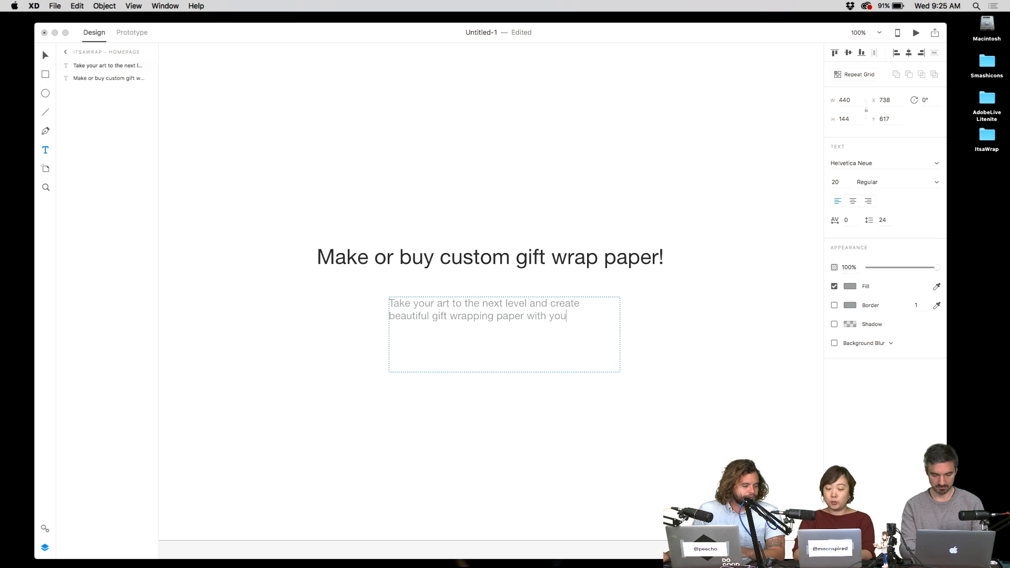
{"action": "type", "text": "r work! Or"}
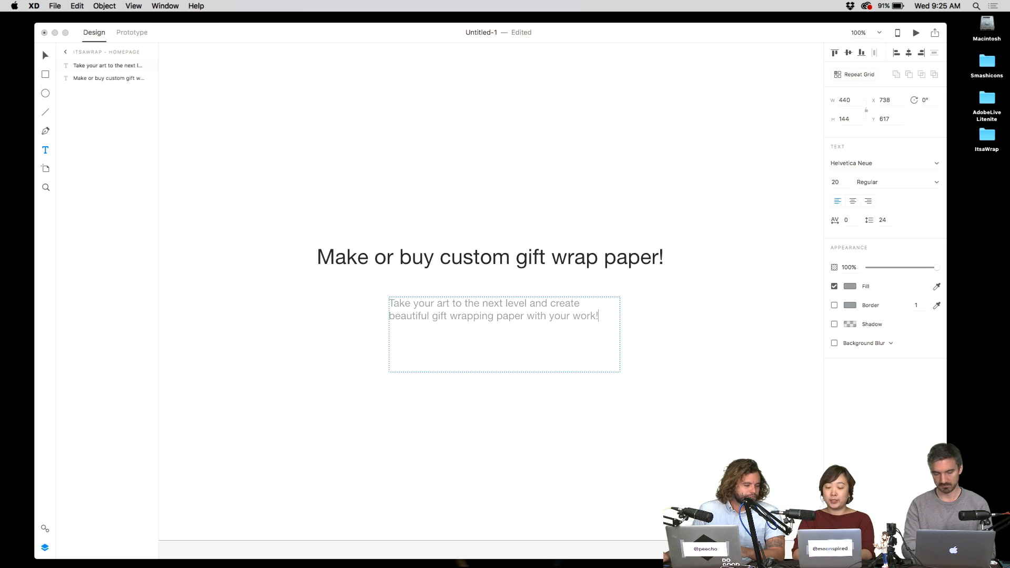
{"action": "key", "text": "BackSpace"}
{"action": "key", "text": "BackSpace"}
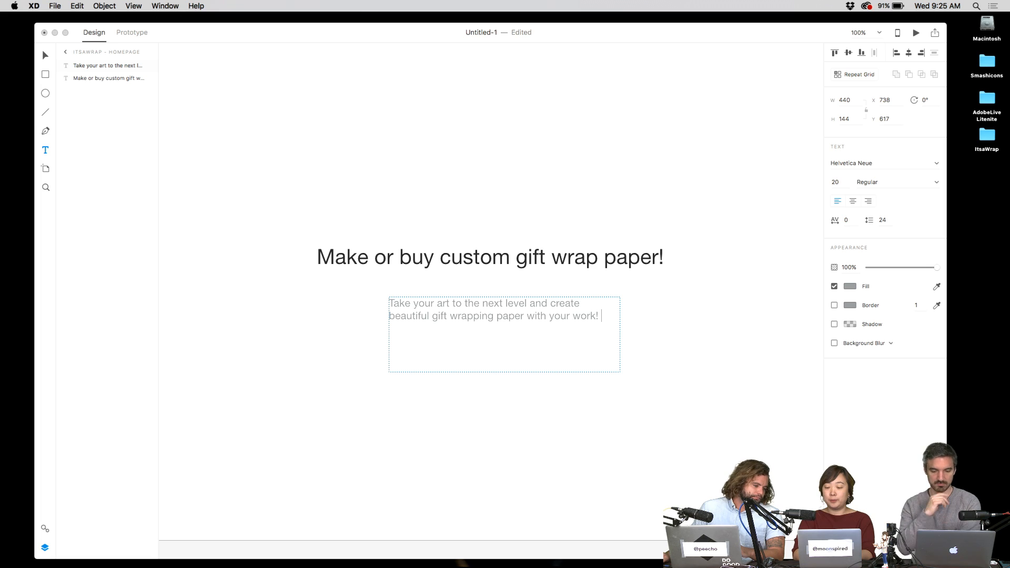
{"action": "key", "text": "Escape"}
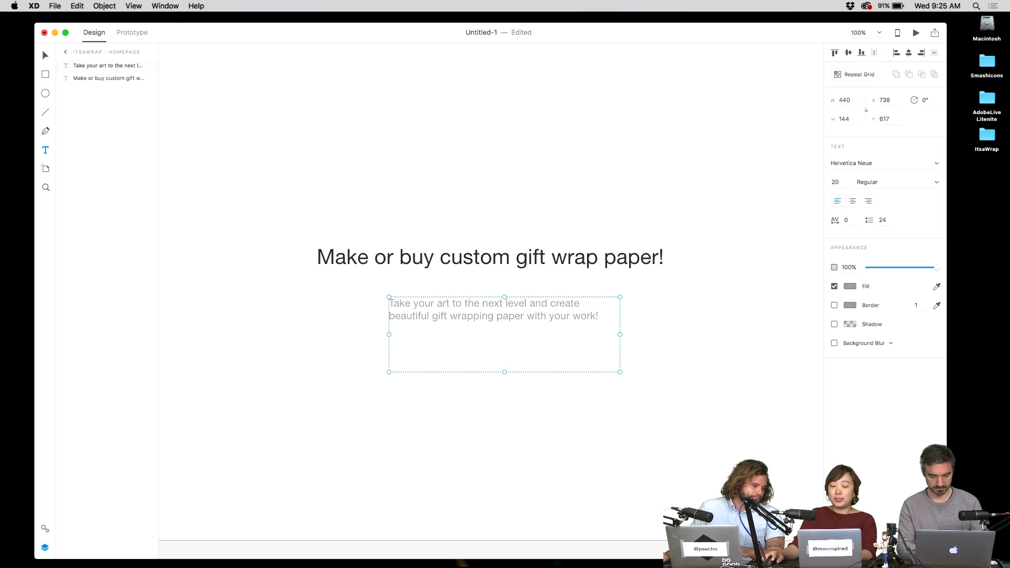
- Delete the exclamation mark from the end of the headline
{"action": "double_click", "coordinate": [658, 258]}
{"action": "left_click", "coordinate": [658, 258]}
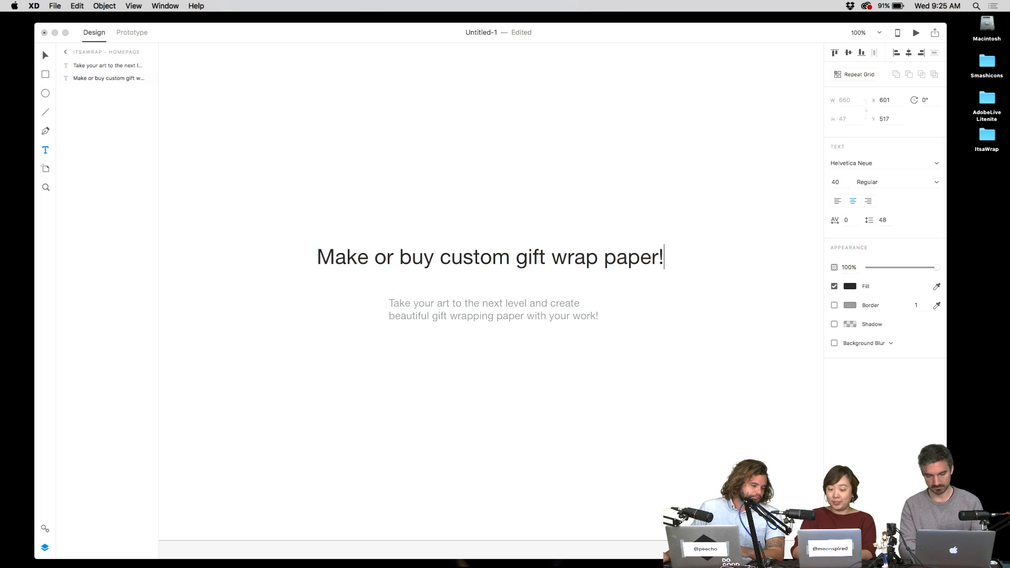
{"action": "key", "text": "BackSpace"}
{"action": "key", "text": "Escape"}
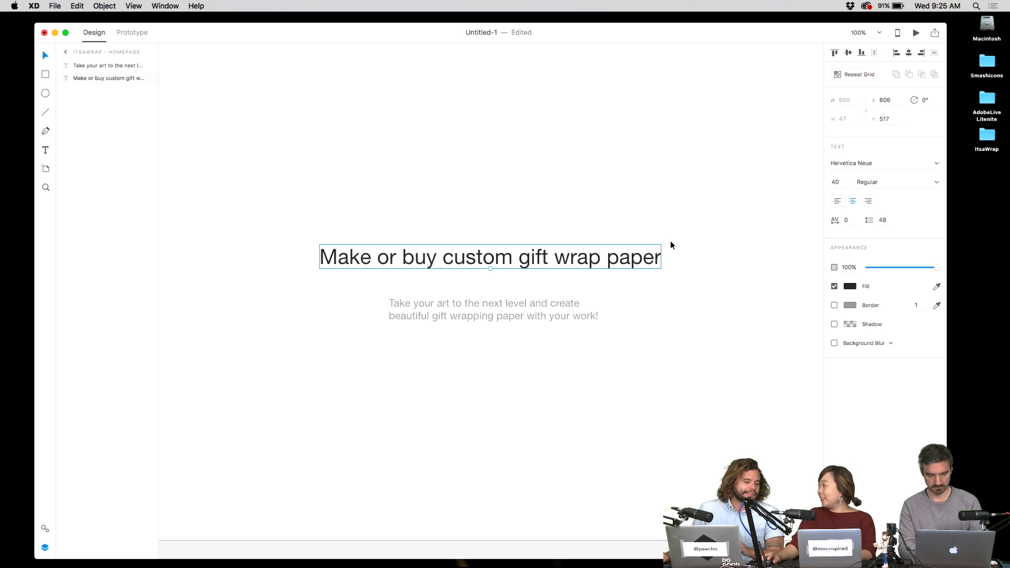
{"action": "left_click", "coordinate": [671, 245]}
- Center-align the paragraph text and center the paragraph box under the headline
{"action": "left_click", "coordinate": [528, 258]}
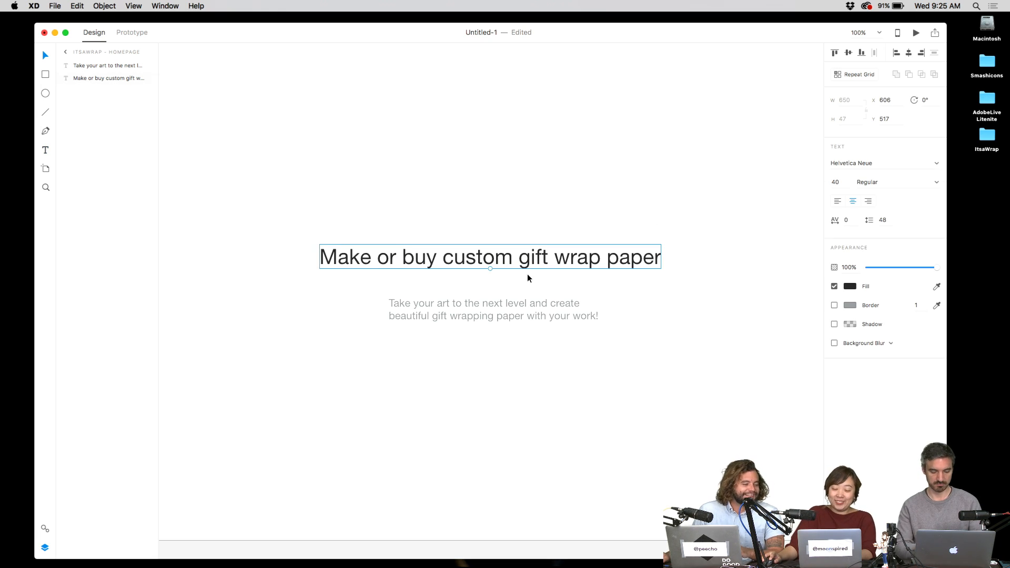
{"action": "left_click", "coordinate": [534, 315]}
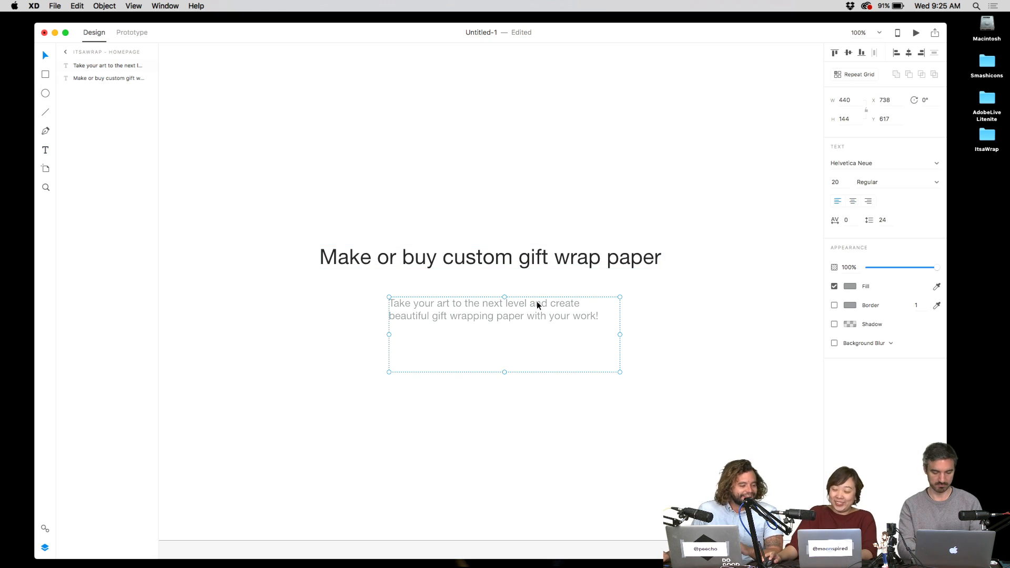
{"action": "left_click", "coordinate": [853, 201]}
{"action": "left_click_drag", "start_coordinate": [718, 212], "coordinate": [530, 363]}
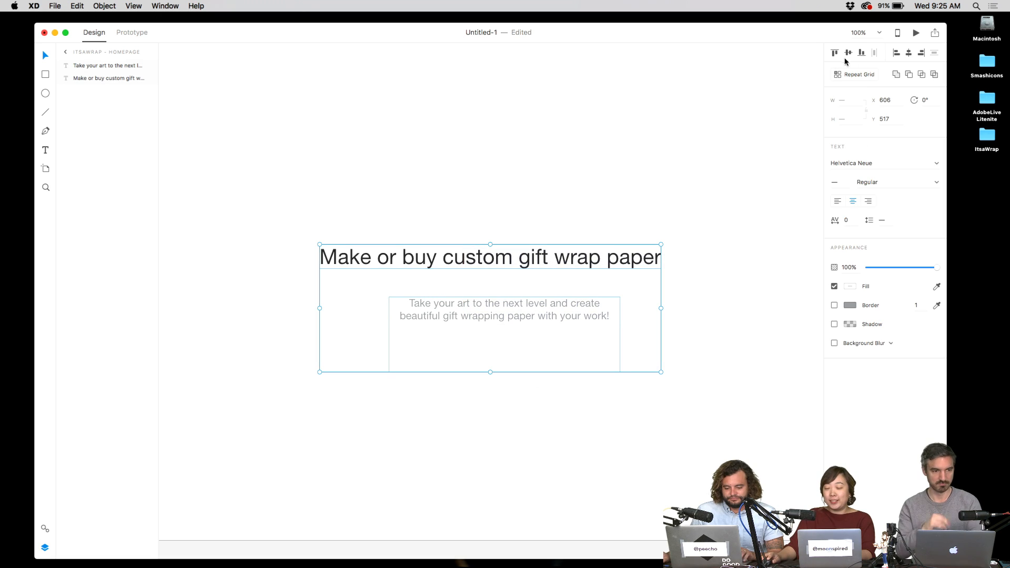
{"action": "left_click", "coordinate": [910, 54]}
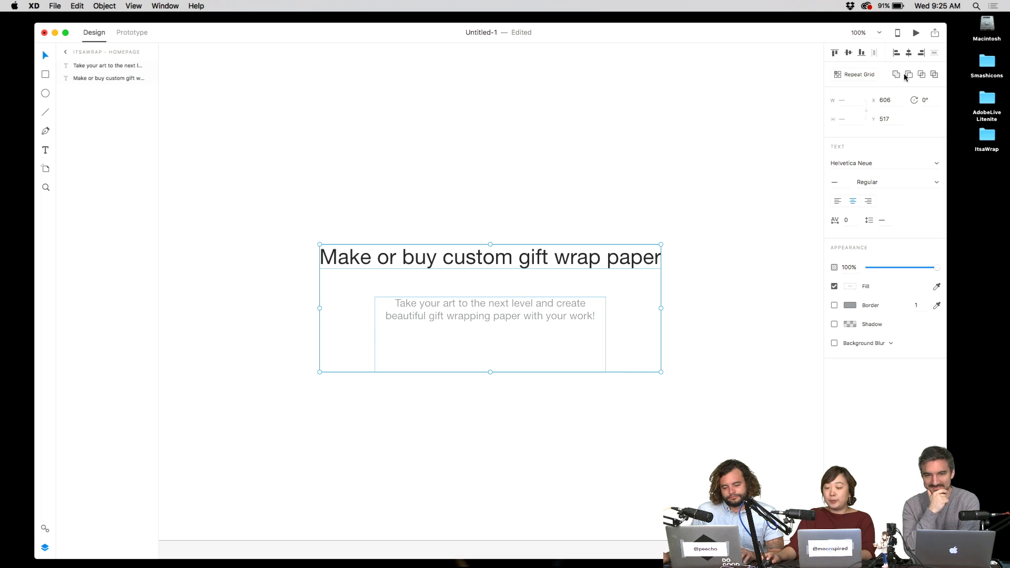
{"action": "left_click", "coordinate": [592, 208]}
- Move the paragraph up slightly, keeping it centred under the headline
{"action": "left_click_drag", "start_coordinate": [611, 182], "coordinate": [432, 407]}
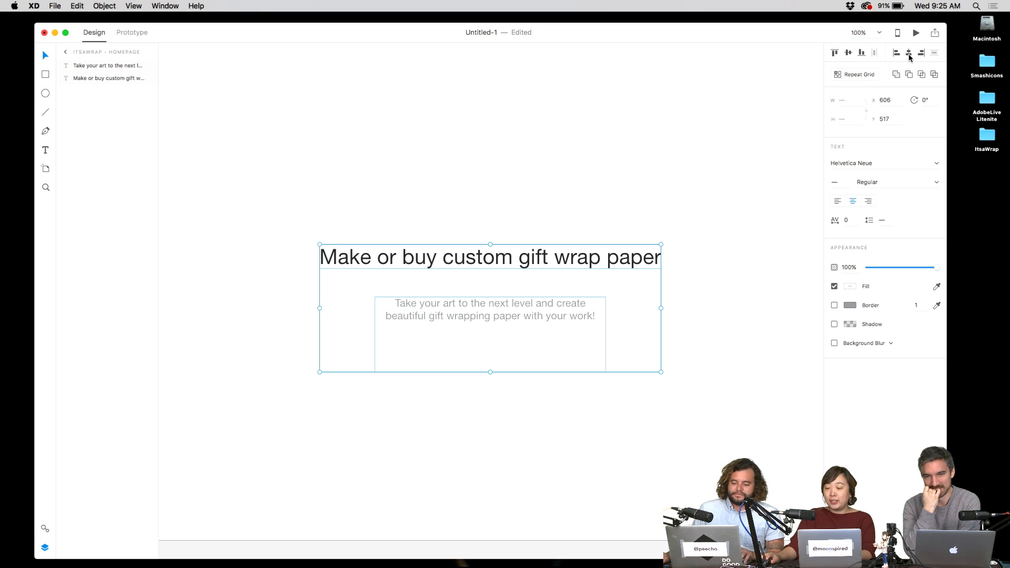
{"action": "left_click", "coordinate": [532, 225]}
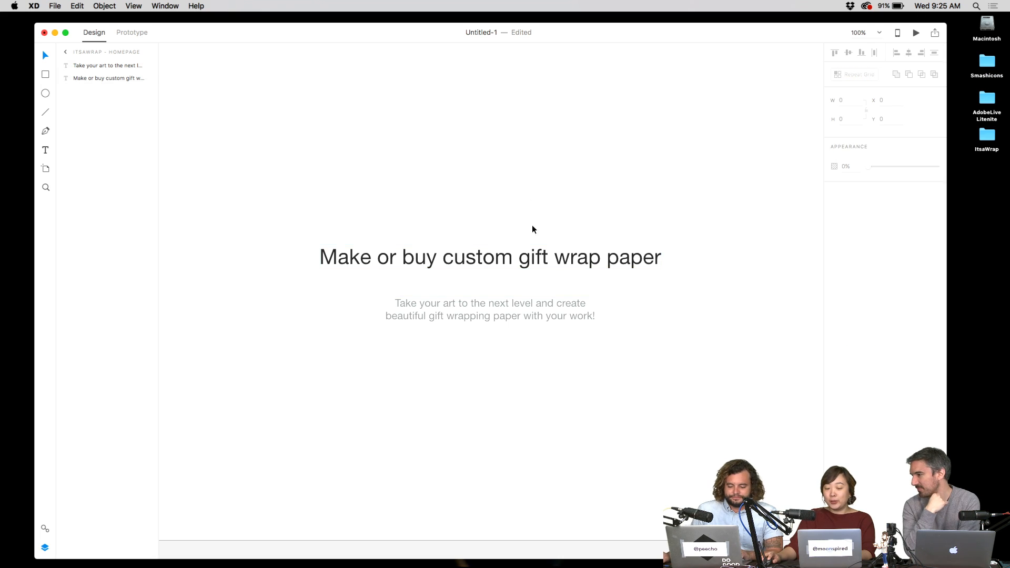
{"action": "left_click", "coordinate": [532, 301]}
{"action": "left_click_drag", "start_coordinate": [533, 301], "coordinate": [532, 290]}
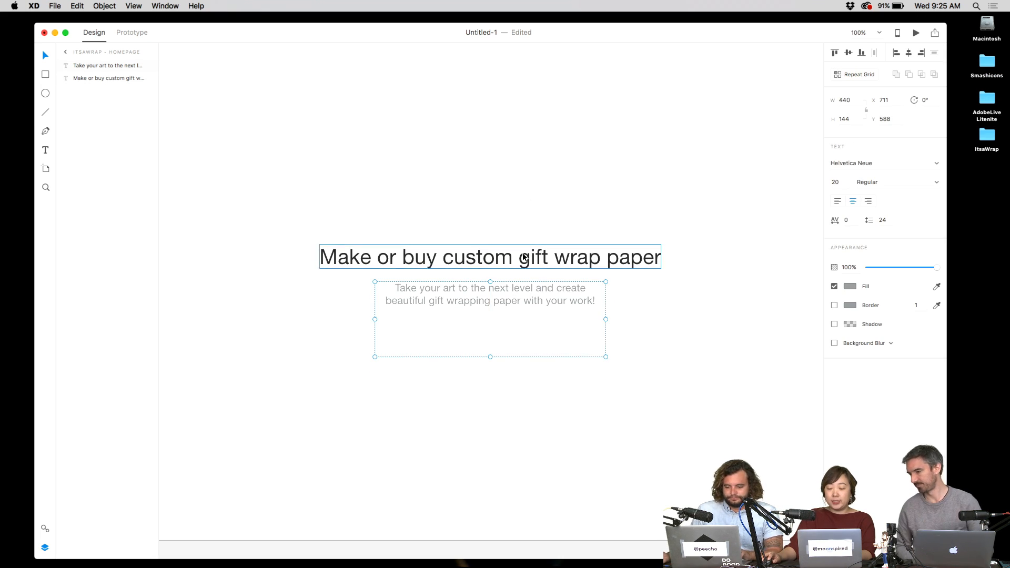
{"action": "key", "text": "Escape"}
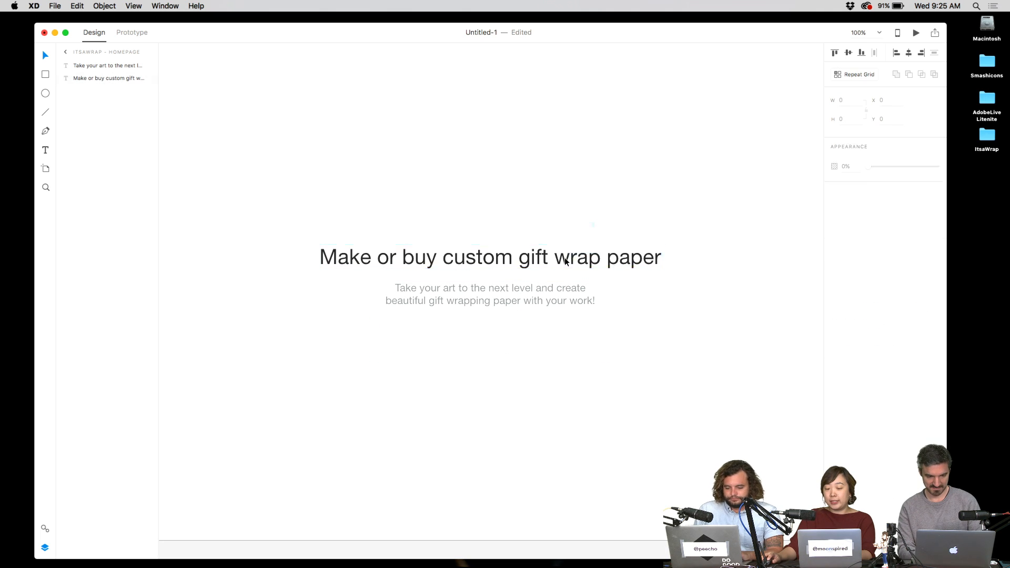
- Shorten the subtitle text box so it fits its text
{"action": "left_click", "coordinate": [562, 263]}
{"action": "left_click", "coordinate": [535, 297]}
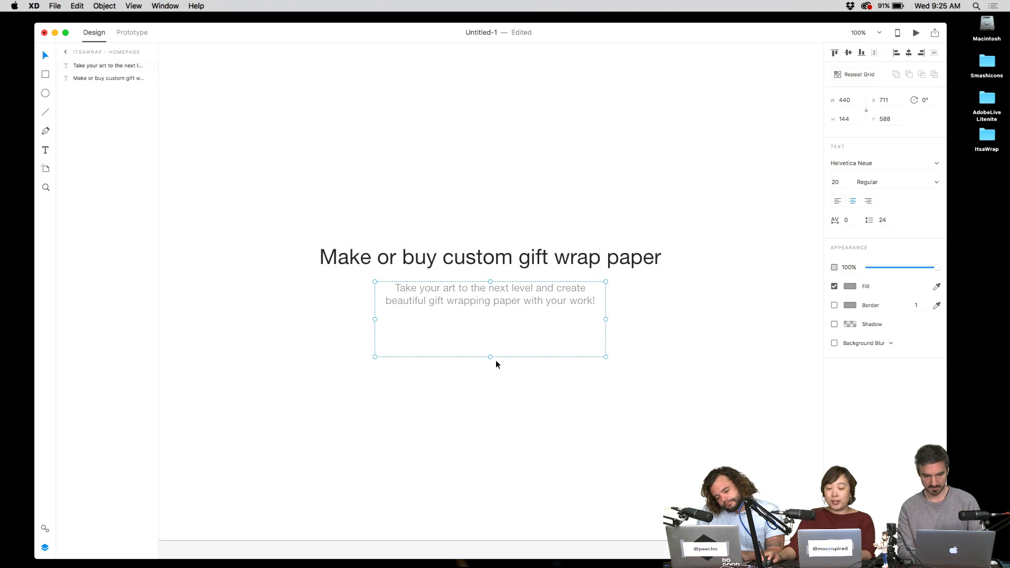
{"action": "left_click_drag", "start_coordinate": [491, 357], "coordinate": [494, 323]}
{"action": "left_click", "coordinate": [515, 200]}
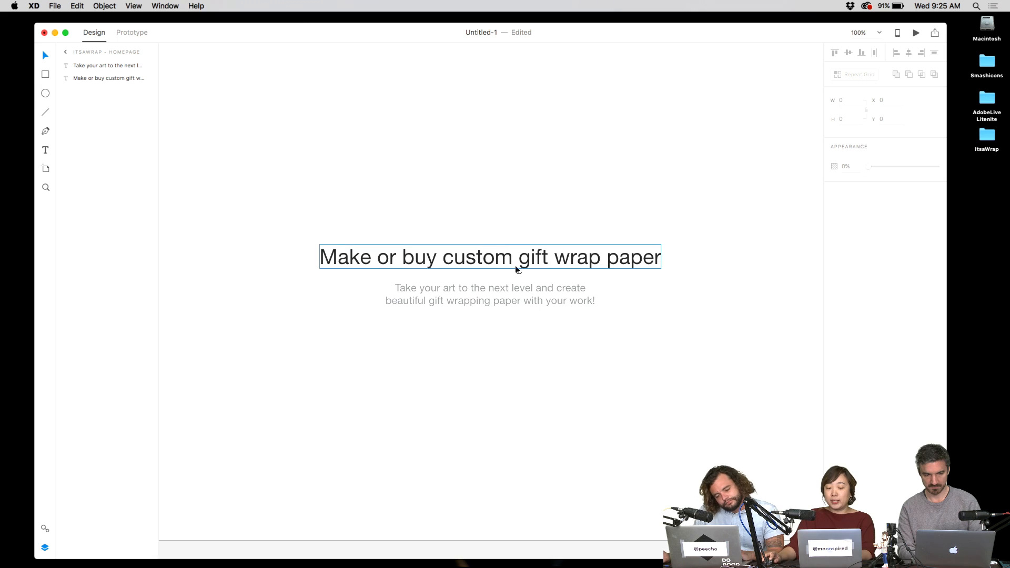
- Move the headline and subtitle up together, then restore the minimized Photoshop document
{"action": "scroll", "coordinate": [559, 267], "scroll_direction": "down", "scroll_amount": 3}
{"action": "scroll", "coordinate": [578, 325], "scroll_direction": "up", "scroll_amount": 8}
{"action": "left_click_drag", "start_coordinate": [584, 273], "coordinate": [476, 476]}
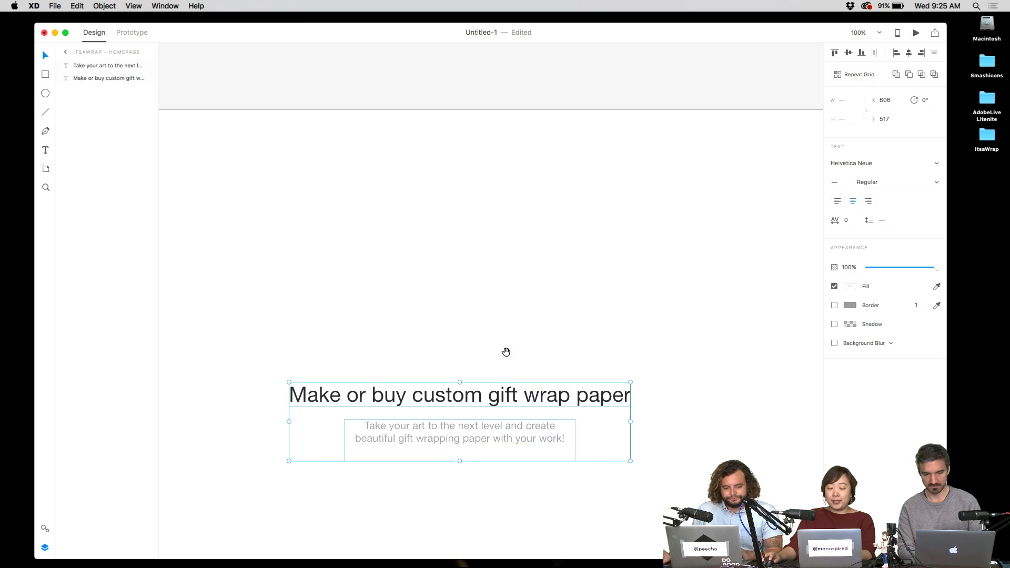
{"action": "scroll", "coordinate": [508, 347], "scroll_direction": "down", "scroll_amount": 2}
{"action": "left_click_drag", "start_coordinate": [490, 336], "coordinate": [546, 275]}
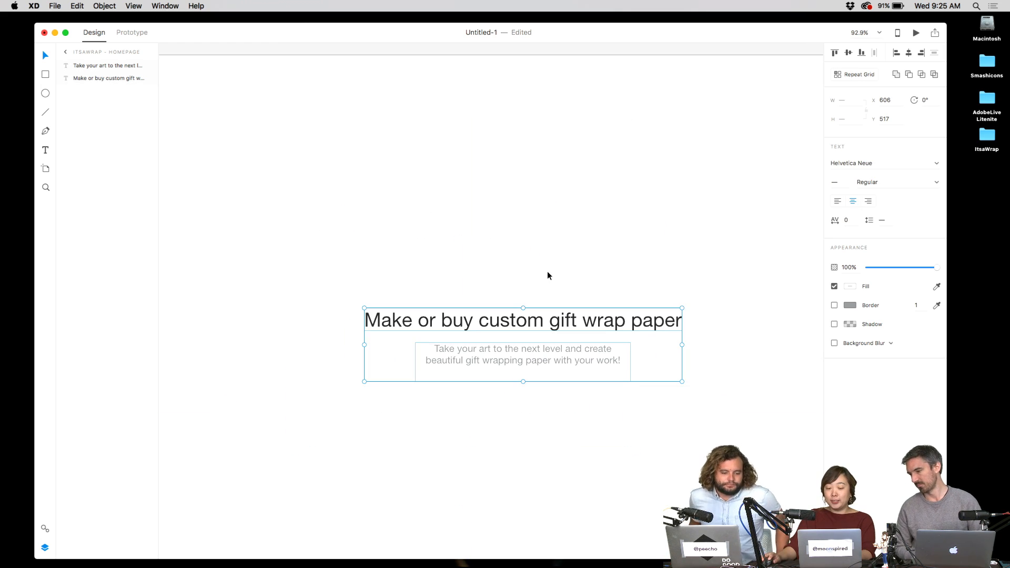
{"action": "left_click_drag", "start_coordinate": [557, 322], "coordinate": [559, 305]}
{"action": "left_click", "coordinate": [564, 272]}
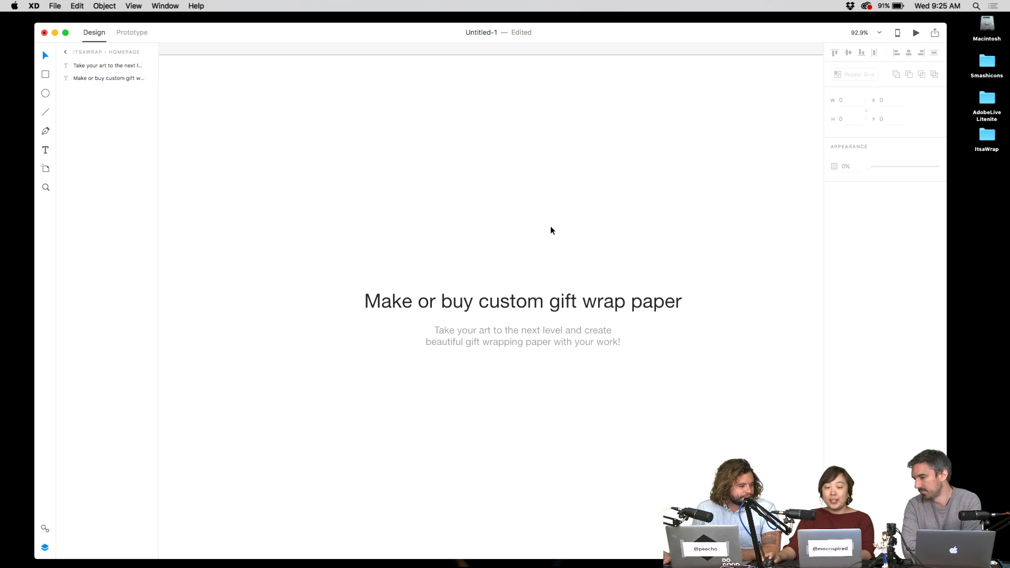
{"action": "mouse_move", "coordinate": [548, 566]}
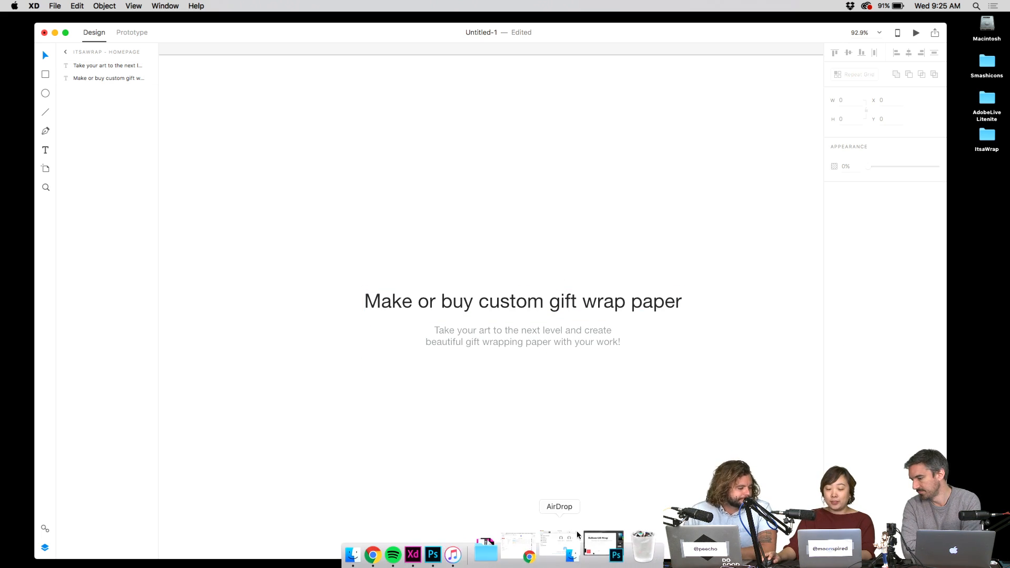
{"action": "left_click", "coordinate": [629, 550]}
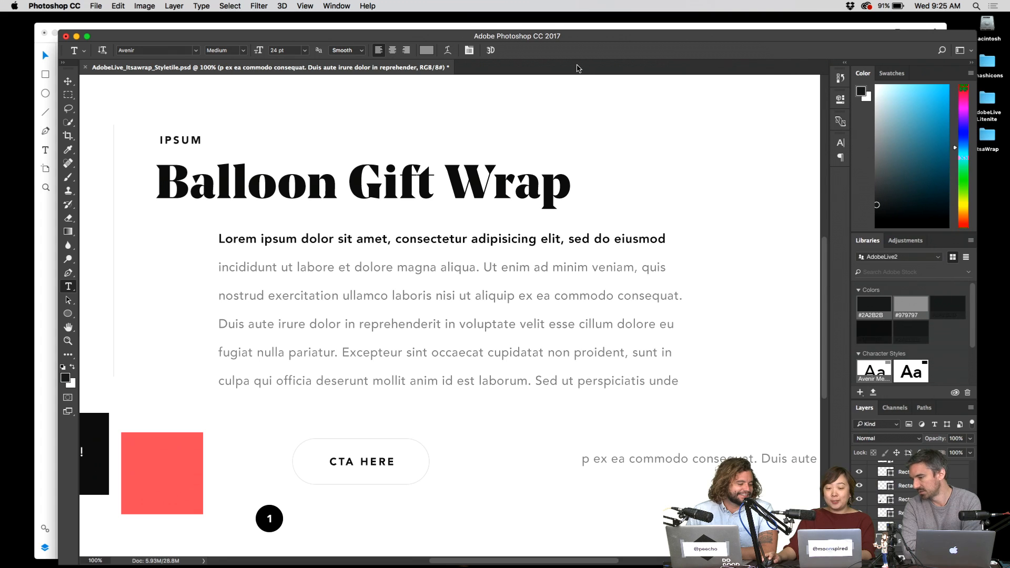
- Remove the stray placeholder text line at the right edge of the style tile
{"action": "scroll", "coordinate": [555, 170], "scroll_direction": "up", "scroll_amount": 5}
{"action": "scroll", "coordinate": [555, 170], "scroll_direction": "down", "scroll_amount": 8}
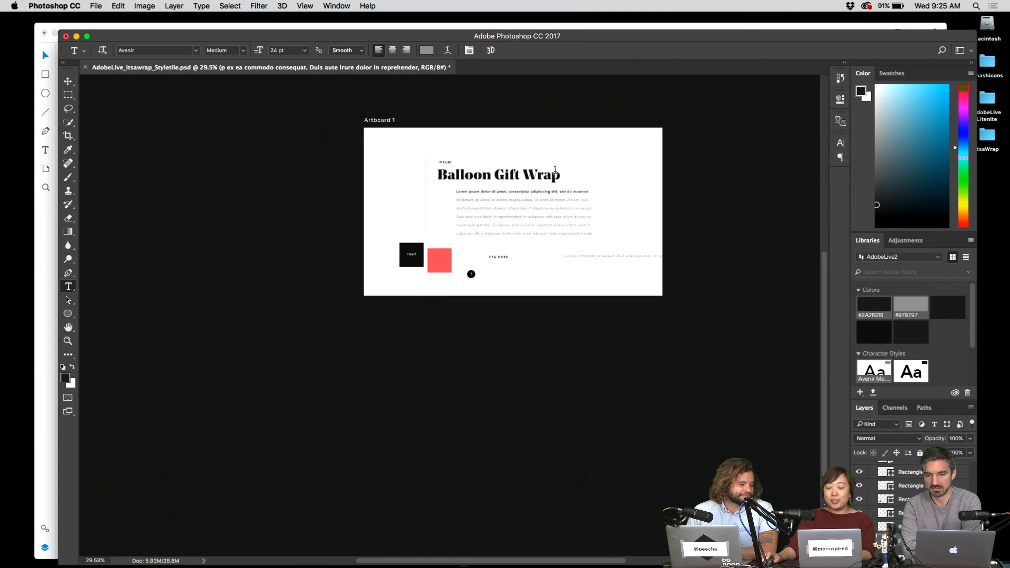
{"action": "scroll", "coordinate": [579, 237], "scroll_direction": "up", "scroll_amount": 4}
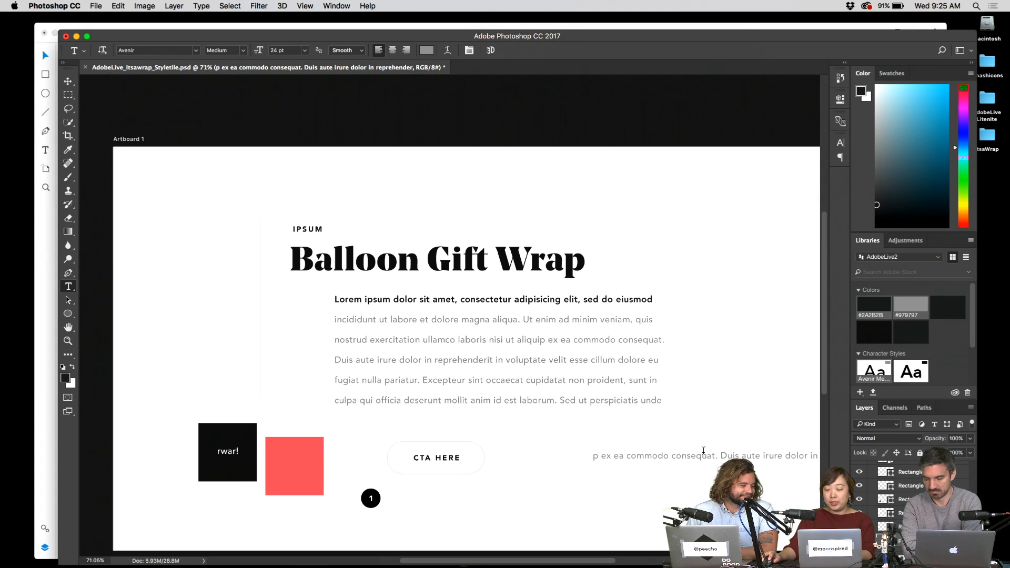
{"action": "left_click", "coordinate": [703, 457]}
{"action": "key", "text": "Escape"}
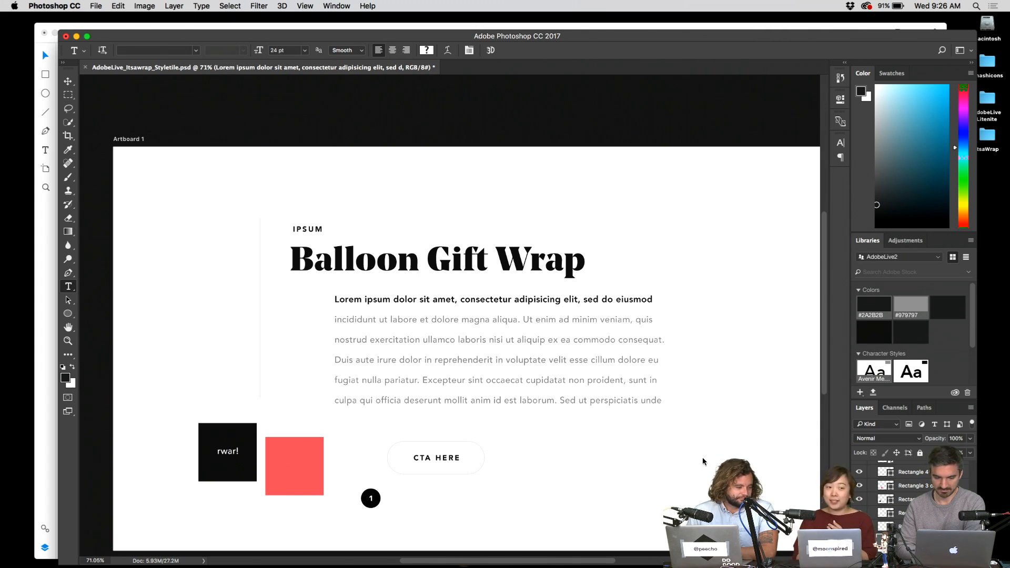
- Hide the bold Balloon Gift Wrap headline layer and show the italic one
{"action": "left_click", "coordinate": [575, 266]}
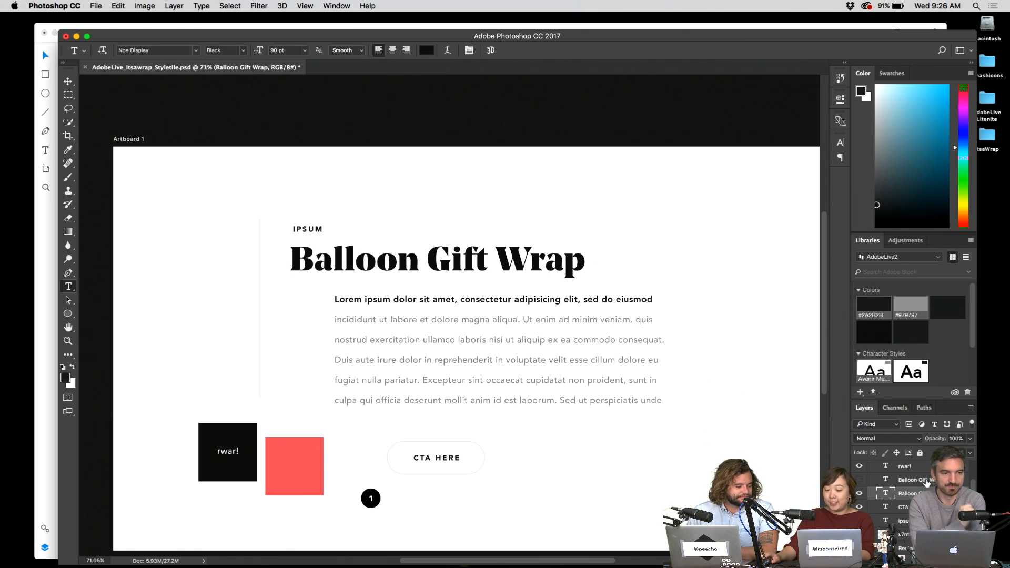
{"action": "scroll", "coordinate": [928, 483], "scroll_direction": "up", "scroll_amount": 1}
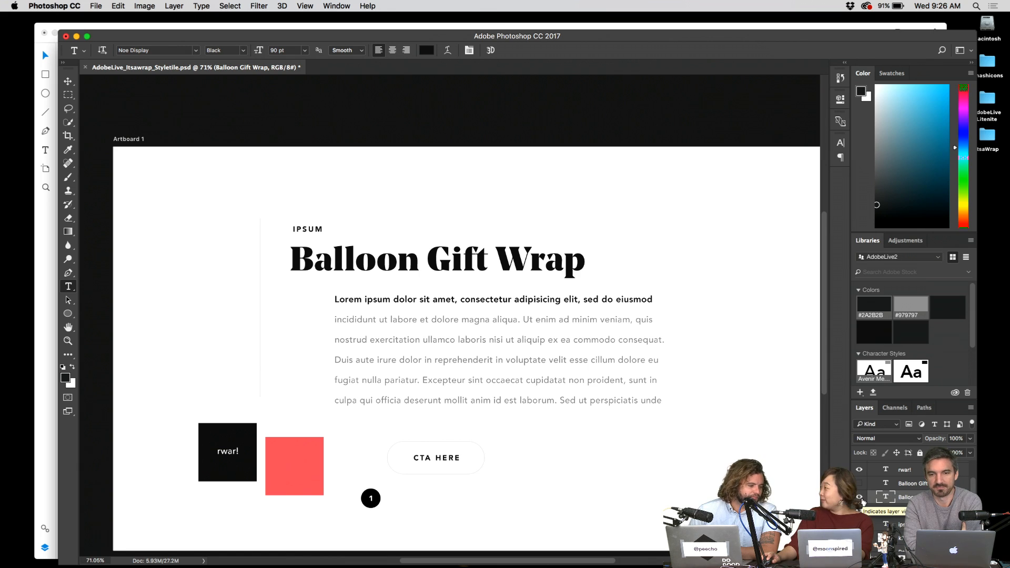
{"action": "left_click", "coordinate": [860, 497]}
{"action": "left_click", "coordinate": [859, 483]}
{"action": "left_click", "coordinate": [911, 473]}
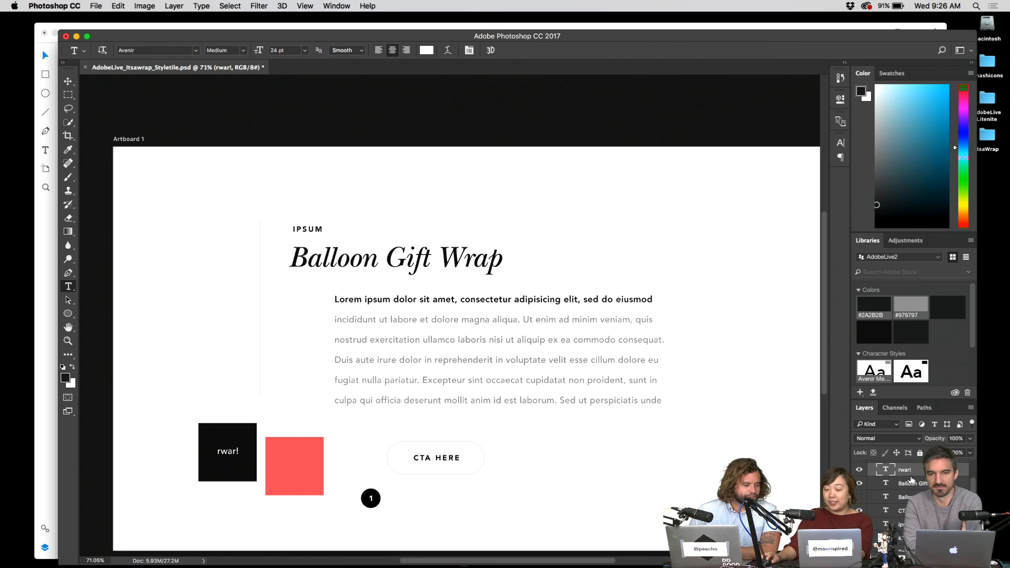
{"action": "left_click", "coordinate": [914, 485]}
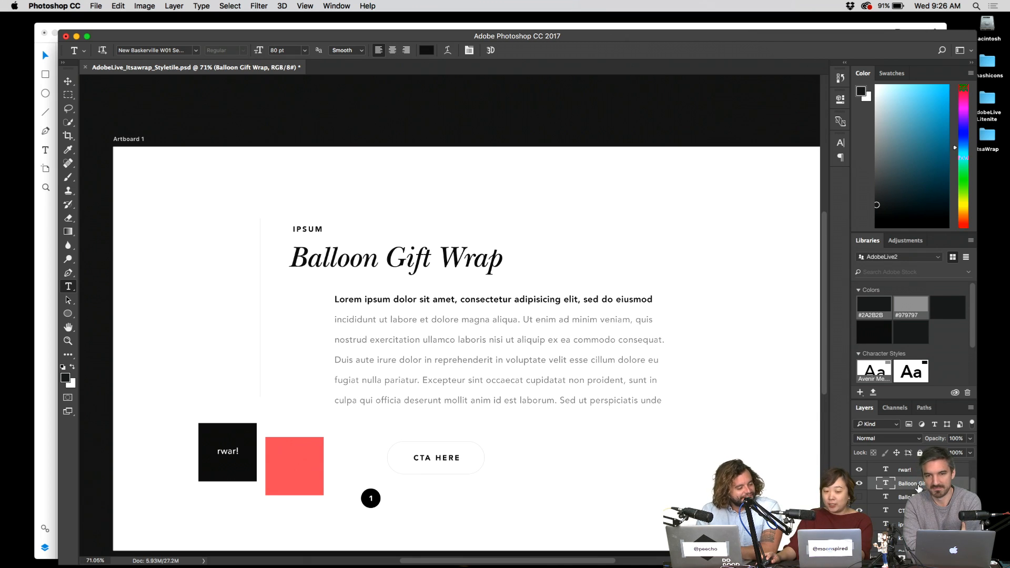
- Toggle repeatedly between the bold and italic headline layers, ending with italic visible
{"action": "left_click", "coordinate": [860, 483]}
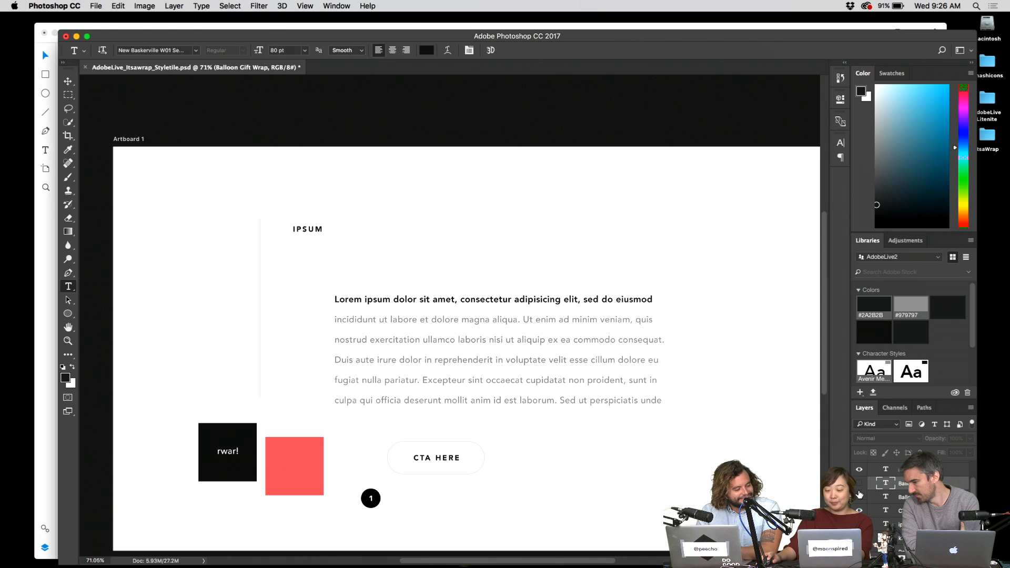
{"action": "left_click", "coordinate": [860, 497]}
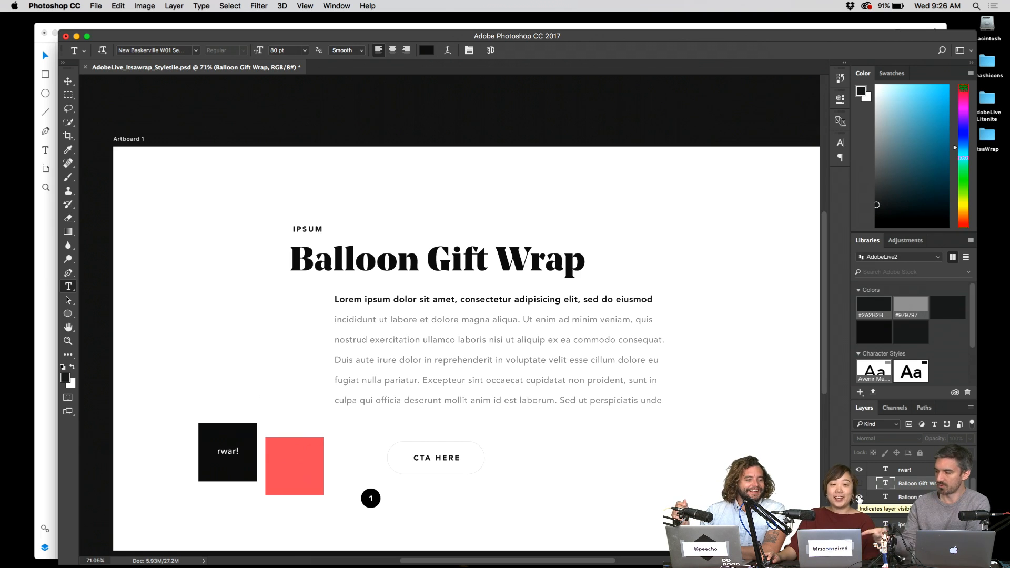
{"action": "left_click", "coordinate": [859, 497]}
{"action": "left_click", "coordinate": [860, 483]}
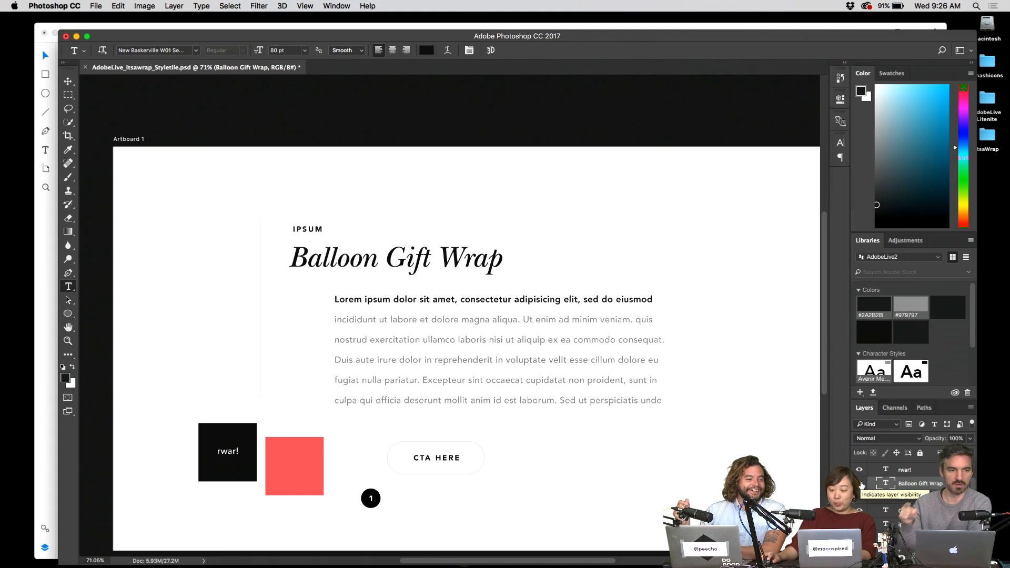
{"action": "left_click", "coordinate": [861, 484]}
{"action": "left_click", "coordinate": [860, 497]}
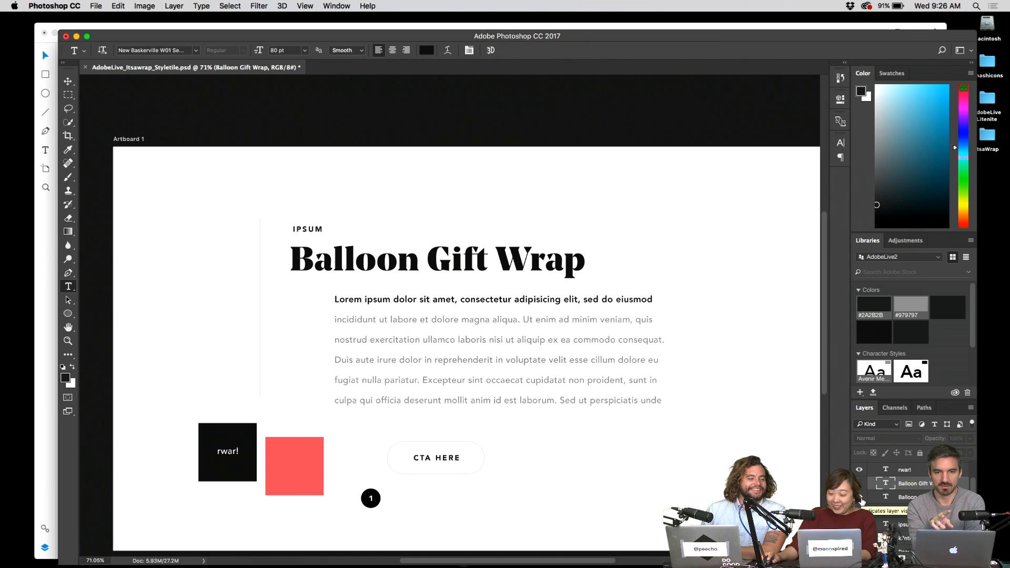
{"action": "left_click", "coordinate": [861, 497]}
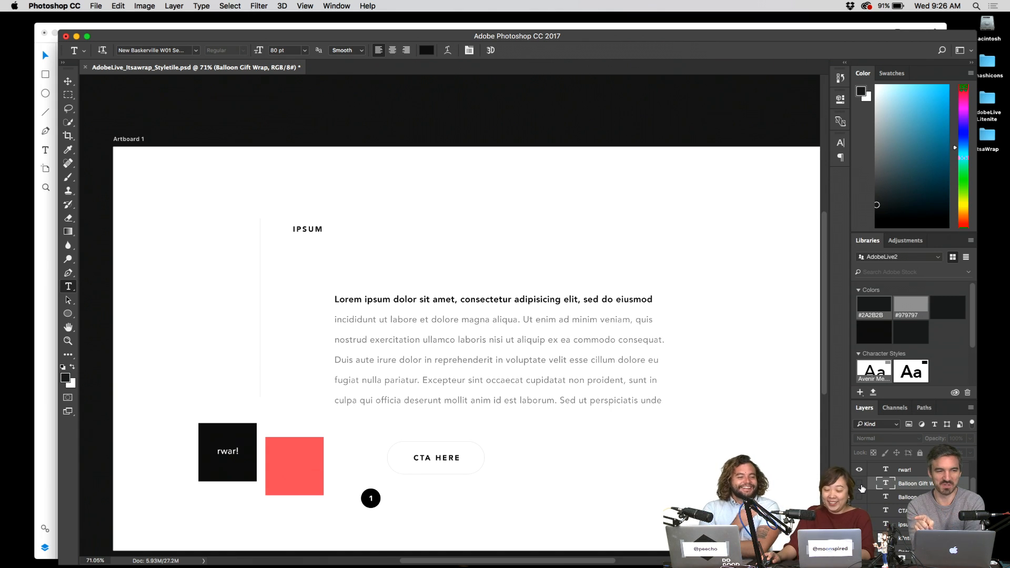
{"action": "left_click", "coordinate": [861, 484]}
- Move the bold headline right beside the italic one and nudge it into alignment
{"action": "key", "text": "v"}
{"action": "left_click_drag", "start_coordinate": [445, 260], "coordinate": [672, 261]}
{"action": "scroll", "coordinate": [626, 323], "scroll_direction": "right", "scroll_amount": 1}
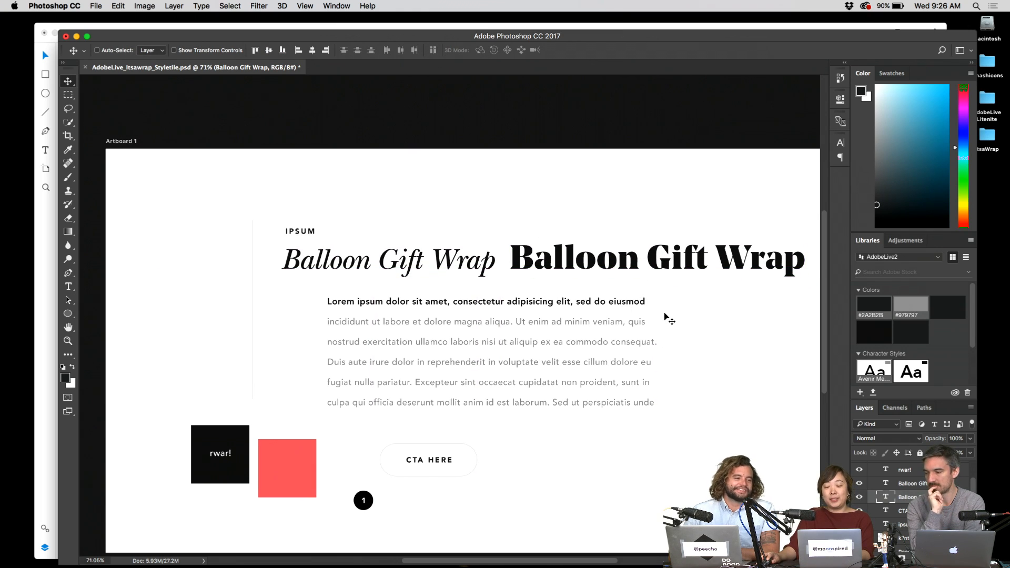
{"action": "left_click_drag", "start_coordinate": [665, 314], "coordinate": [666, 316]}
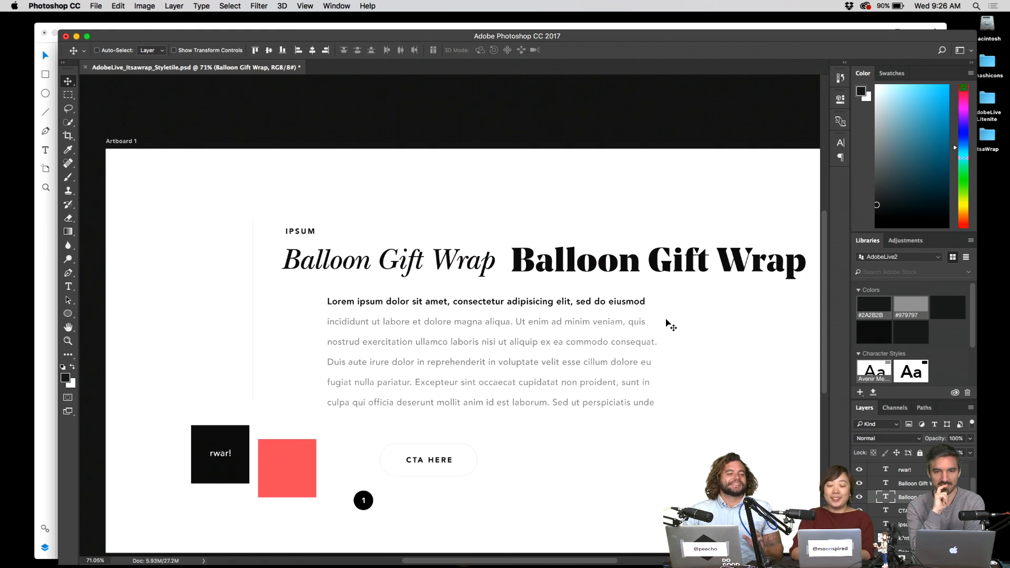
{"action": "key", "text": "Up"}
{"action": "key", "text": "Up"}
{"action": "key", "text": "Up"}
{"action": "key", "text": "Up"}
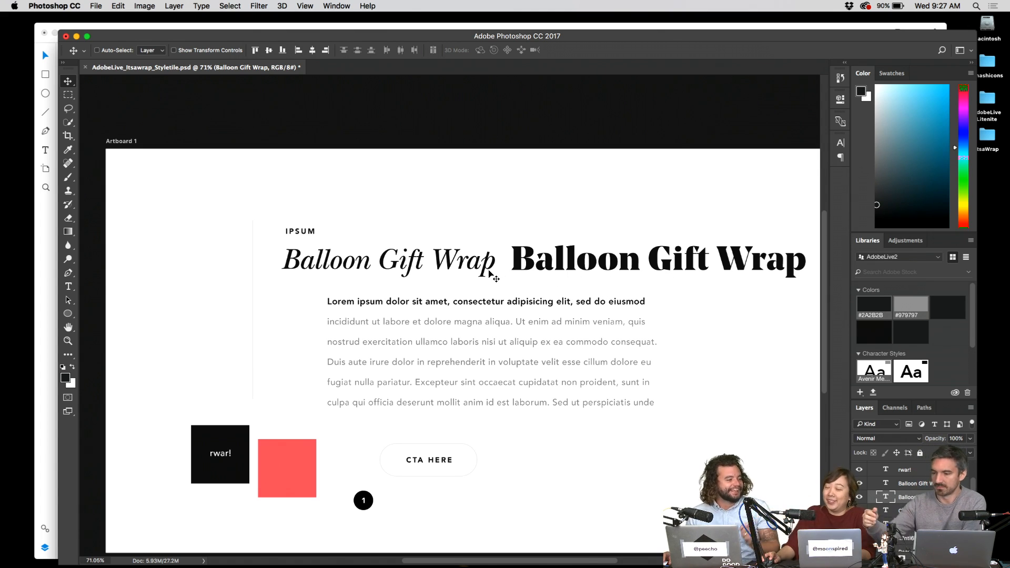
- Hide the italic headline layer and move the bold headline left into the heading position
{"action": "key", "text": "t"}
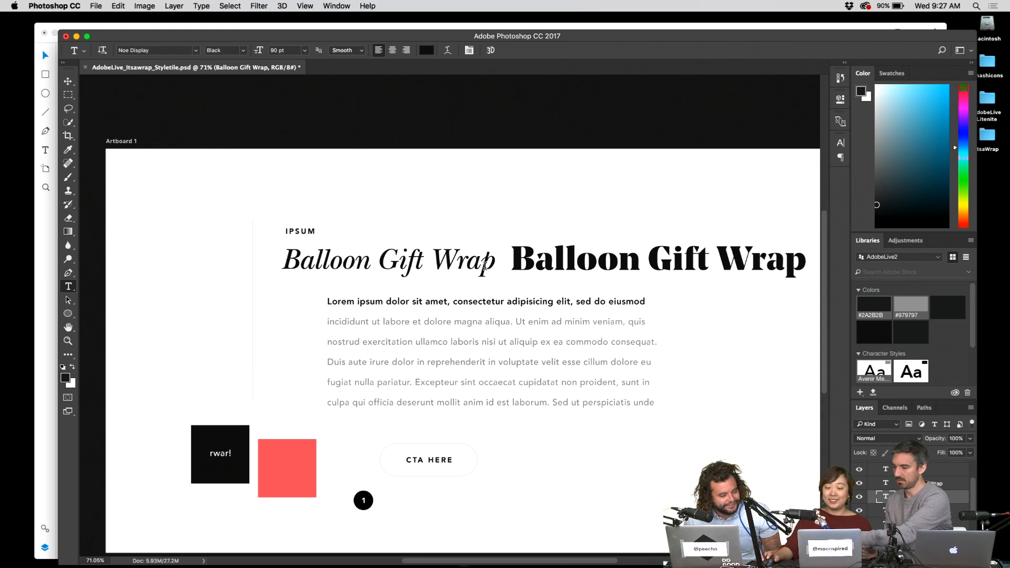
{"action": "left_click", "coordinate": [484, 267]}
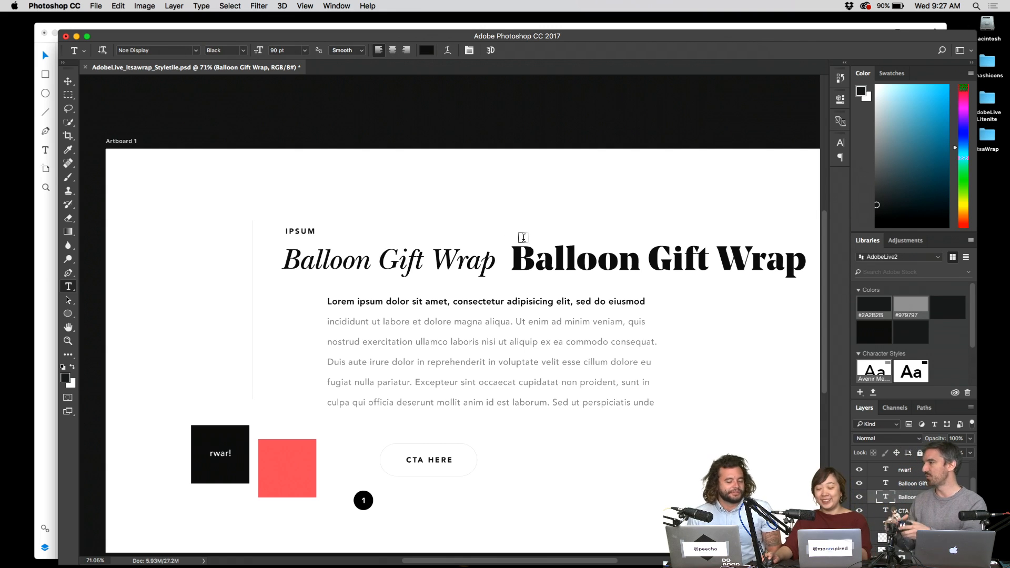
{"action": "left_click", "coordinate": [859, 484]}
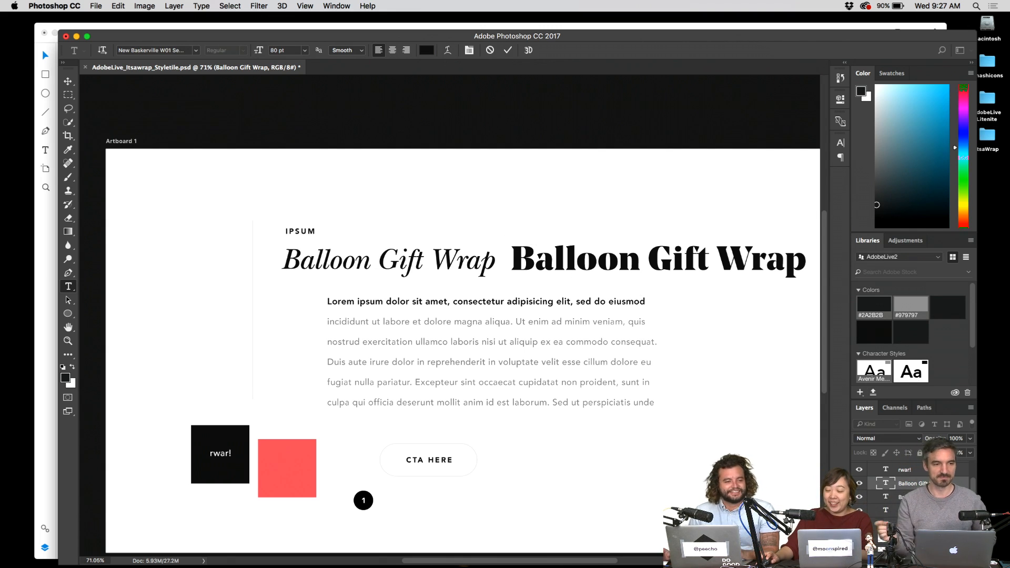
{"action": "left_click", "coordinate": [860, 483]}
{"action": "left_click", "coordinate": [905, 498]}
{"action": "key", "text": "v"}
{"action": "left_click_drag", "start_coordinate": [773, 274], "coordinate": [536, 272]}
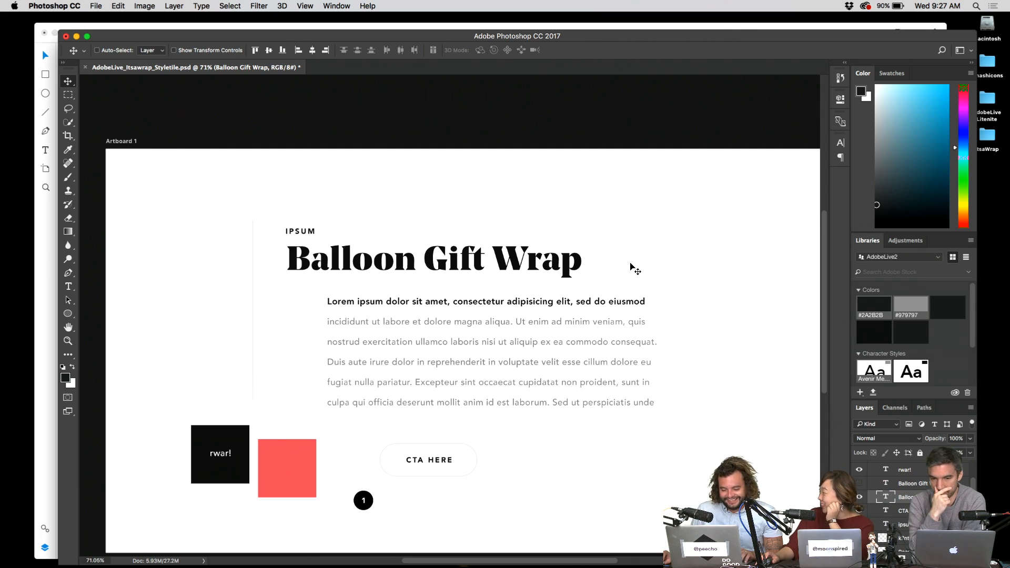
{"action": "double_click", "coordinate": [487, 260]}
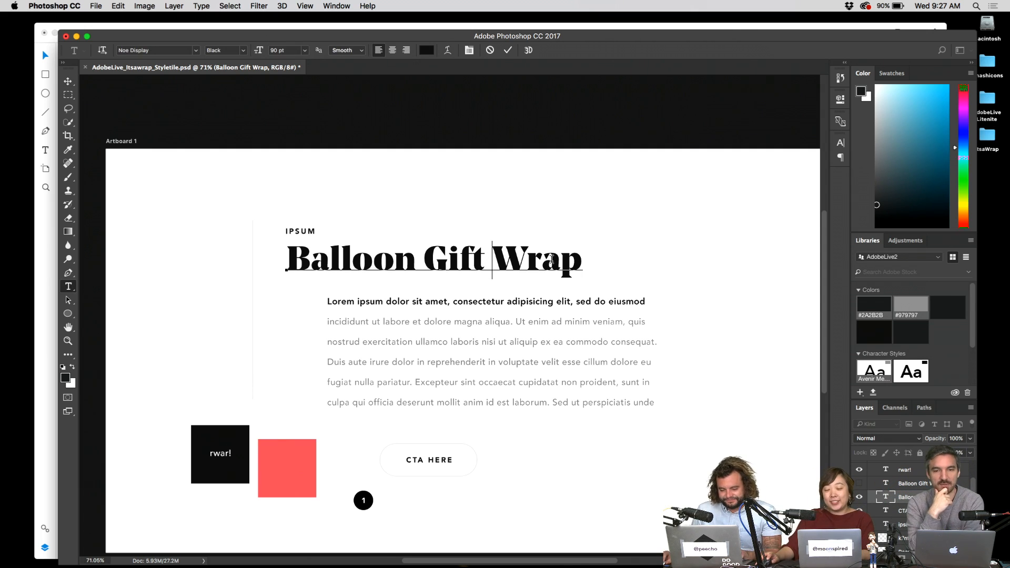
- Add the headline's character style and text colour to the AdobeLive2 library
{"action": "left_click", "coordinate": [895, 495]}
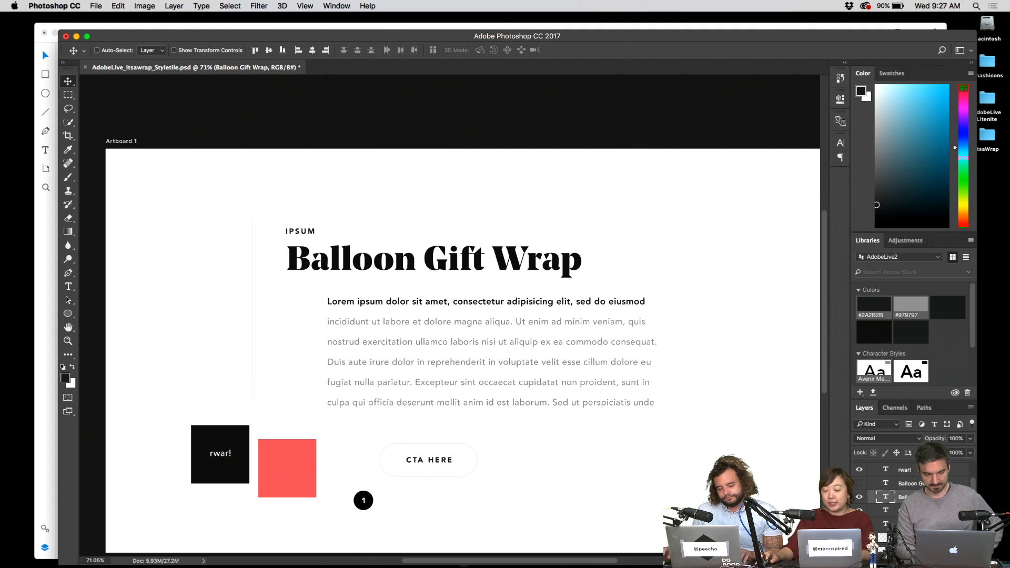
{"action": "left_click", "coordinate": [860, 393]}
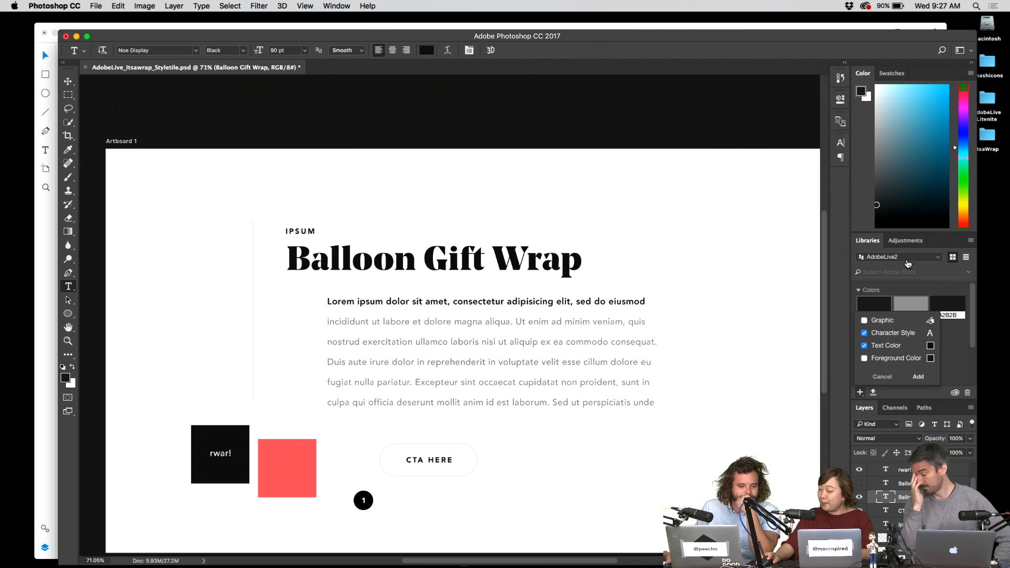
{"action": "left_click", "coordinate": [918, 377]}
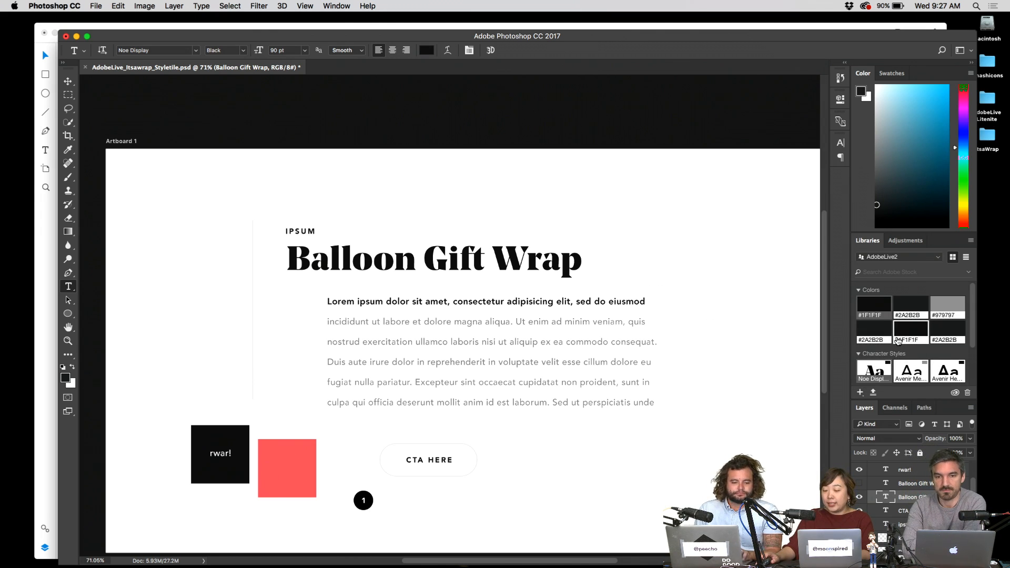
- Add only the coral rectangle's #FF7676 fill colour to the library and enlarge the Libraries panel
{"action": "key", "text": "v"}
{"action": "left_click", "coordinate": [305, 459], "text": "super"}
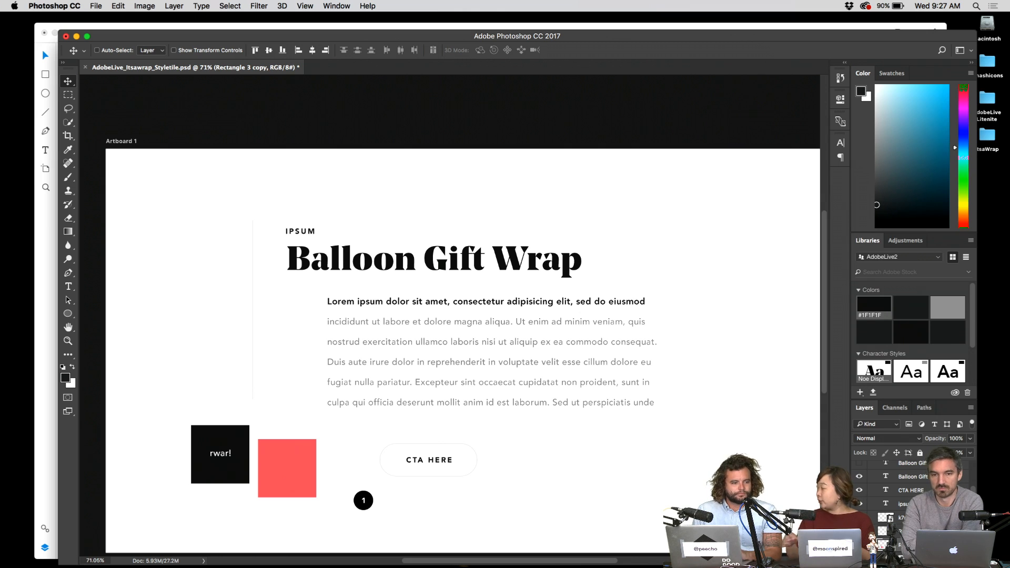
{"action": "scroll", "coordinate": [901, 516], "scroll_direction": "down", "scroll_amount": 1}
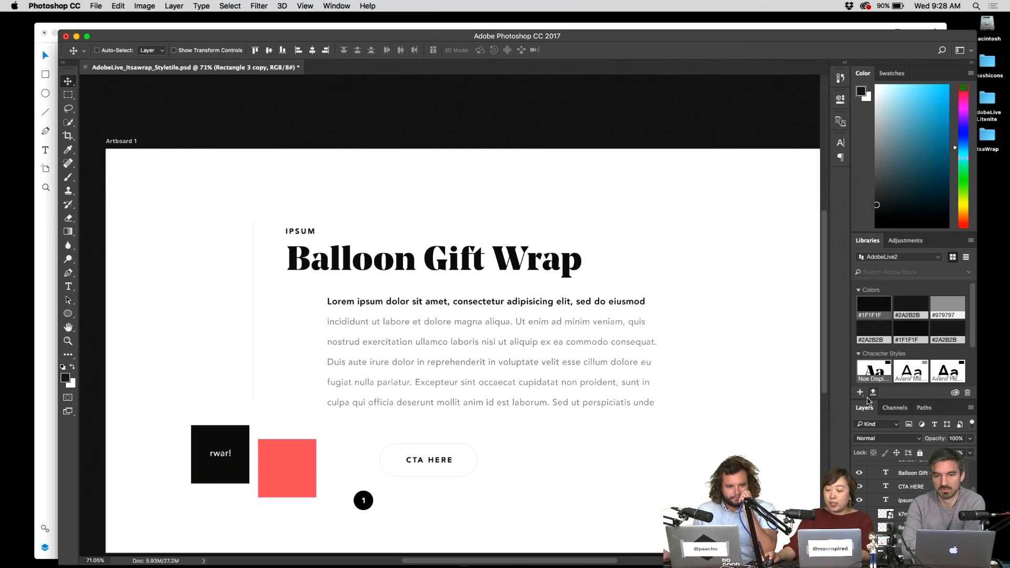
{"action": "left_click", "coordinate": [860, 392]}
{"action": "left_click", "coordinate": [864, 345]}
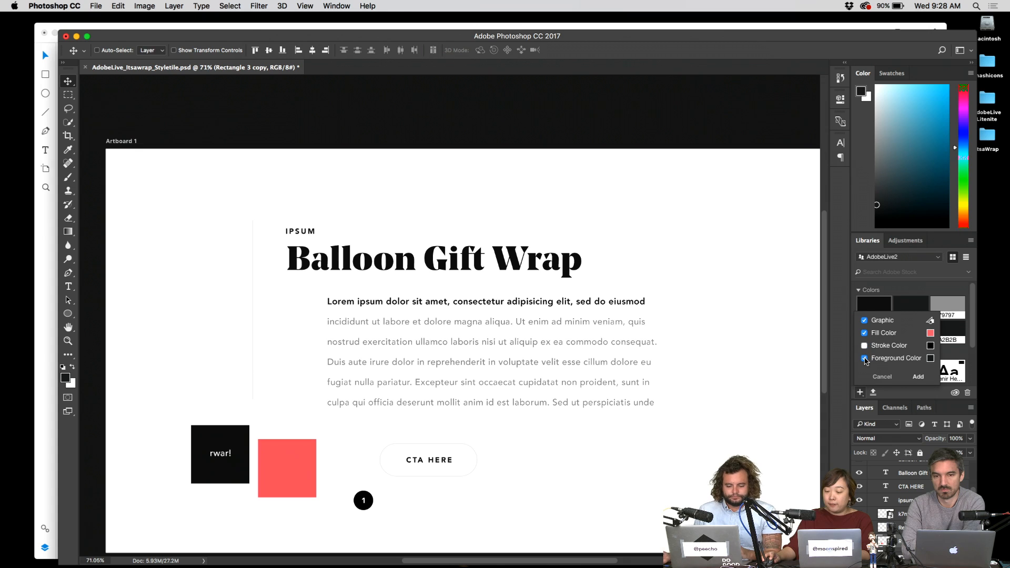
{"action": "left_click", "coordinate": [864, 358]}
{"action": "left_click", "coordinate": [864, 320]}
{"action": "left_click", "coordinate": [928, 378]}
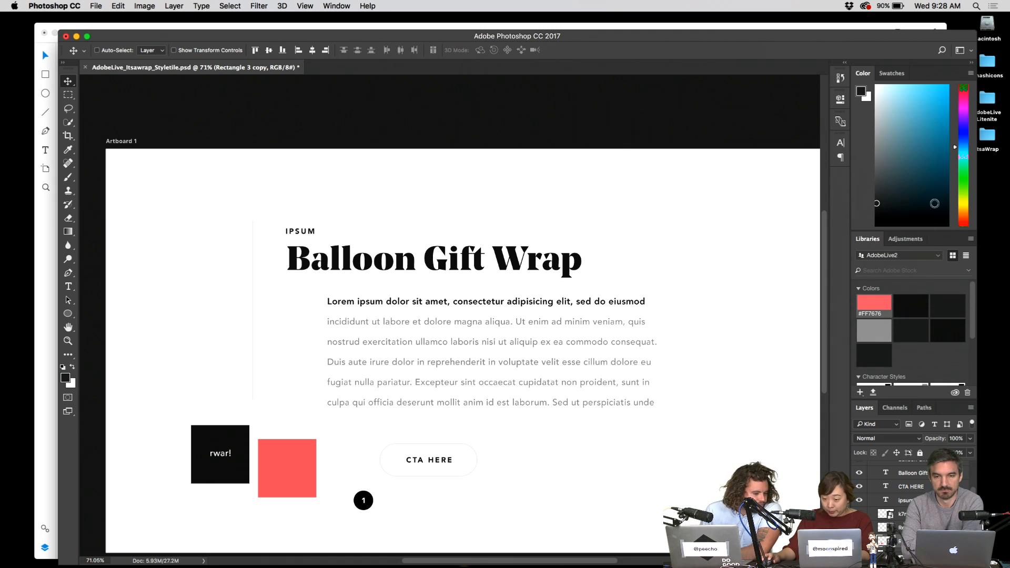
{"action": "left_click_drag", "start_coordinate": [930, 231], "coordinate": [930, 135]}
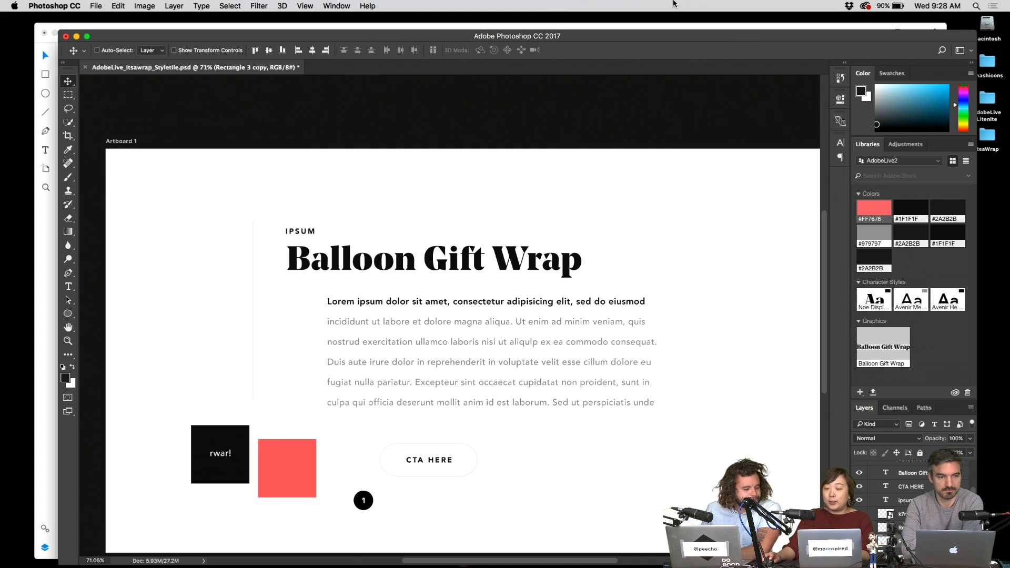
- Minimise Photoshop, open XD's CC Libraries on AdobeLive2, then switch to Chrome's Creative Cloud tab
{"action": "left_click", "coordinate": [76, 38]}
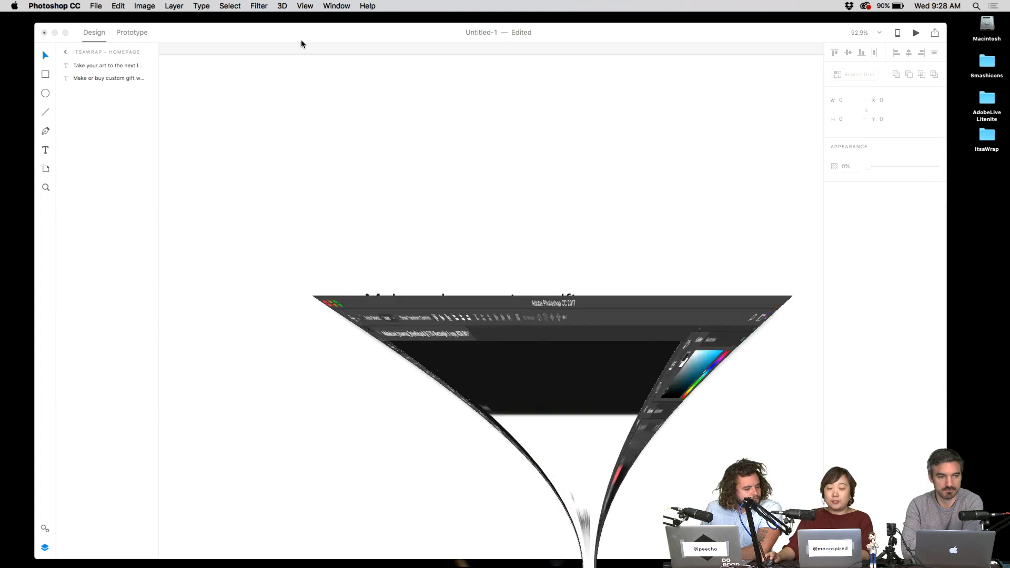
{"action": "left_click_drag", "start_coordinate": [433, 39], "coordinate": [452, 43]}
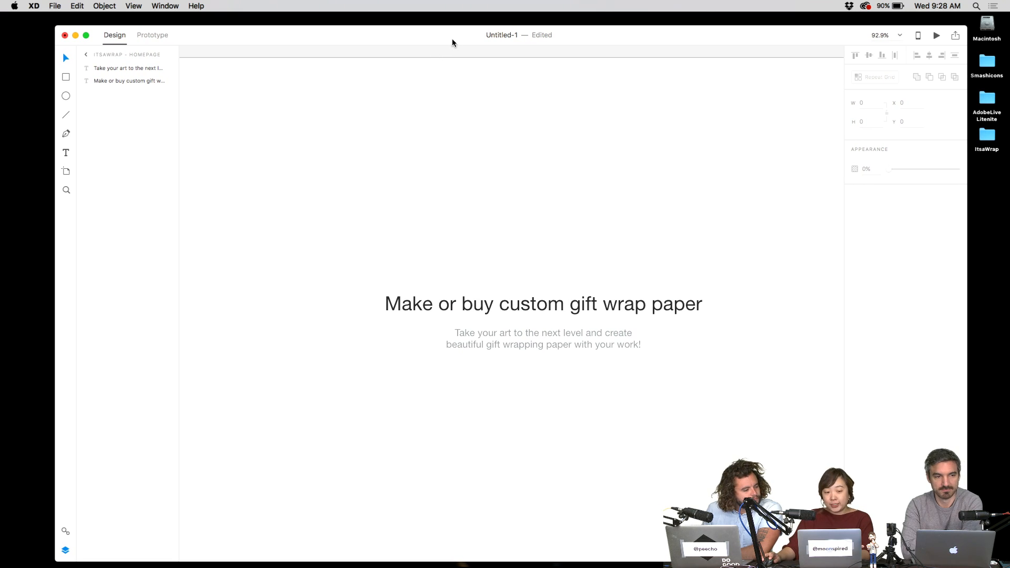
{"action": "left_click", "coordinate": [134, 5]}
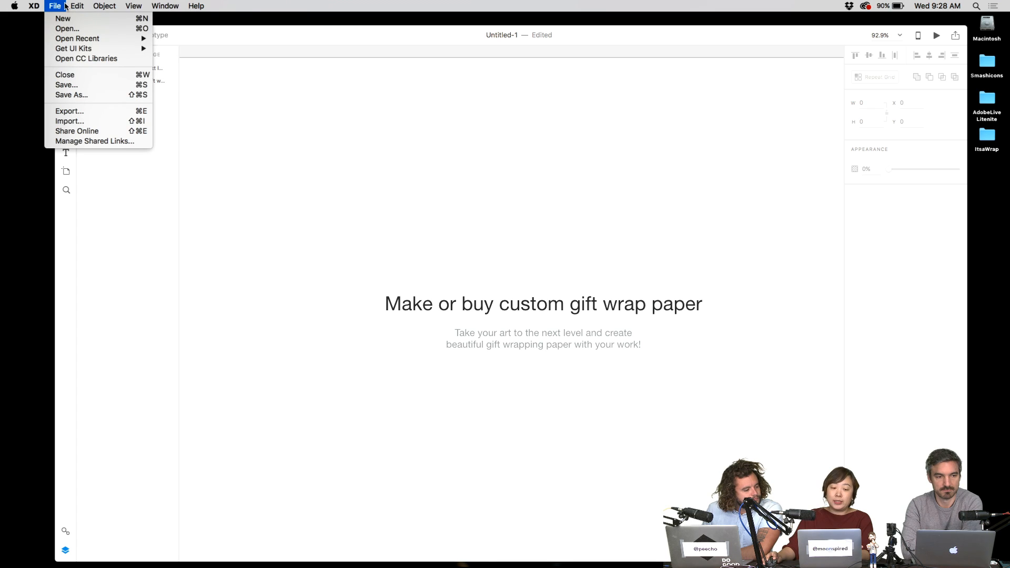
{"action": "left_click", "coordinate": [90, 61]}
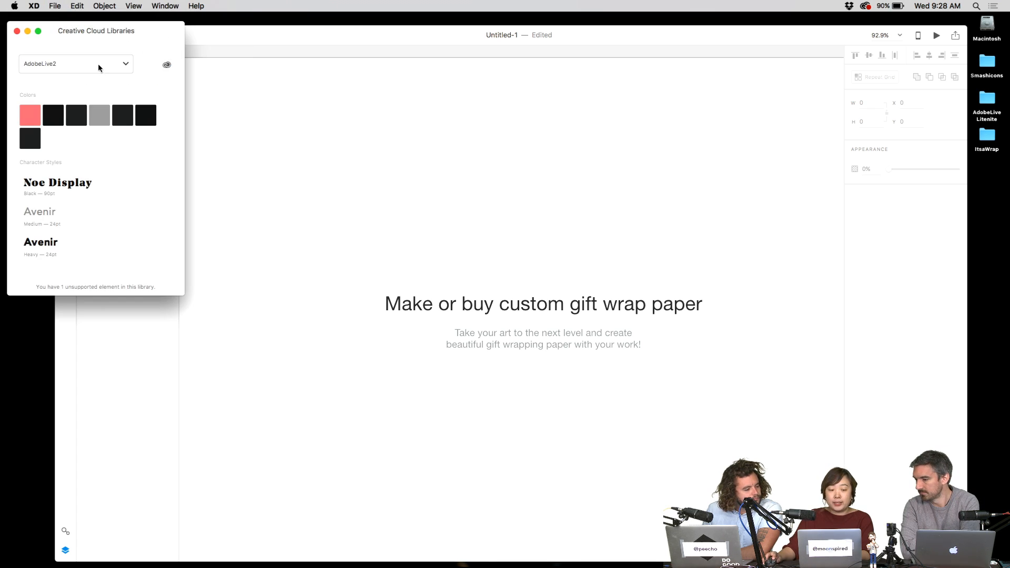
{"action": "left_click", "coordinate": [98, 67]}
{"action": "left_click", "coordinate": [103, 63]}
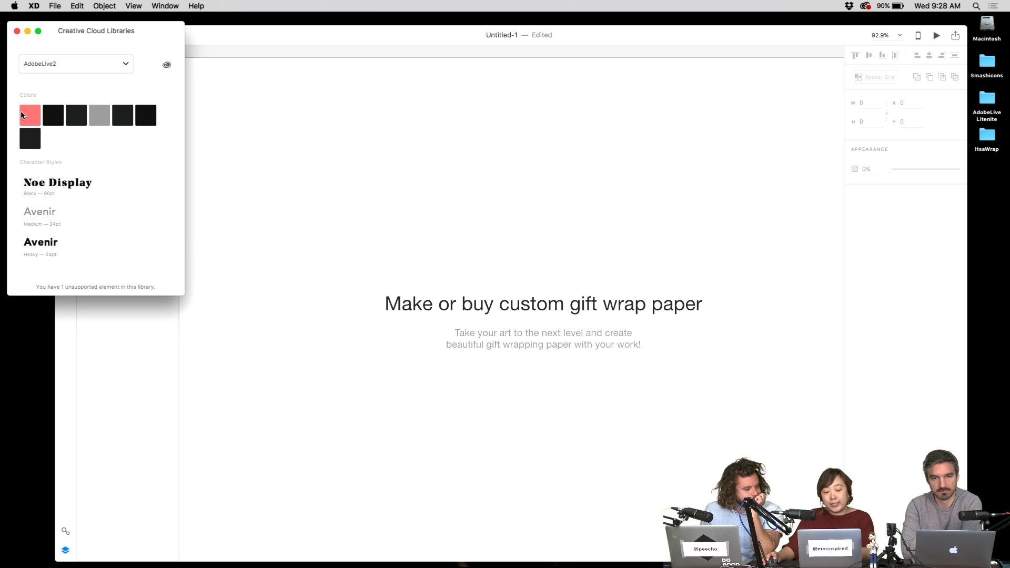
{"action": "mouse_move", "coordinate": [29, 115]}
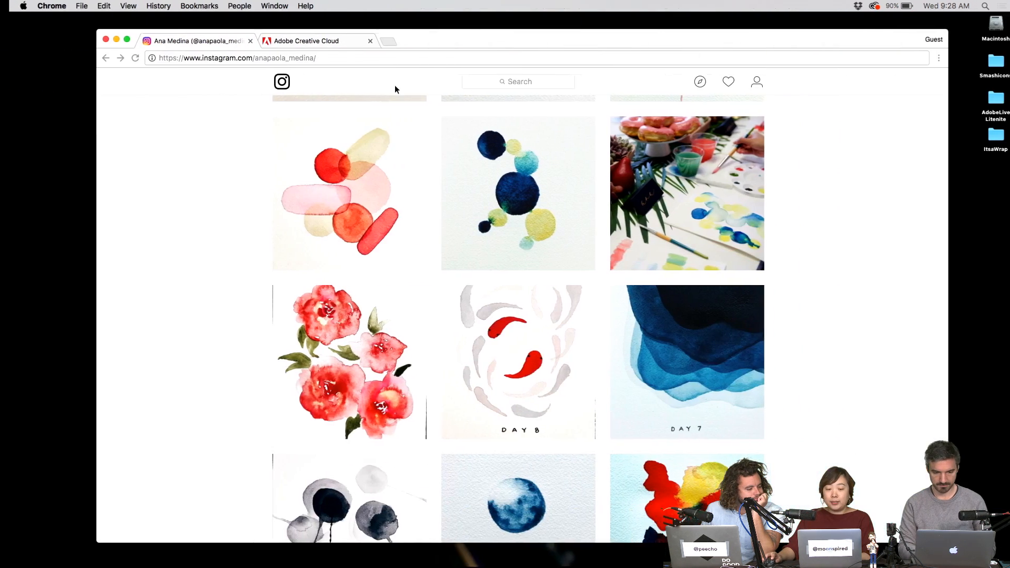
{"action": "left_click", "coordinate": [307, 39]}
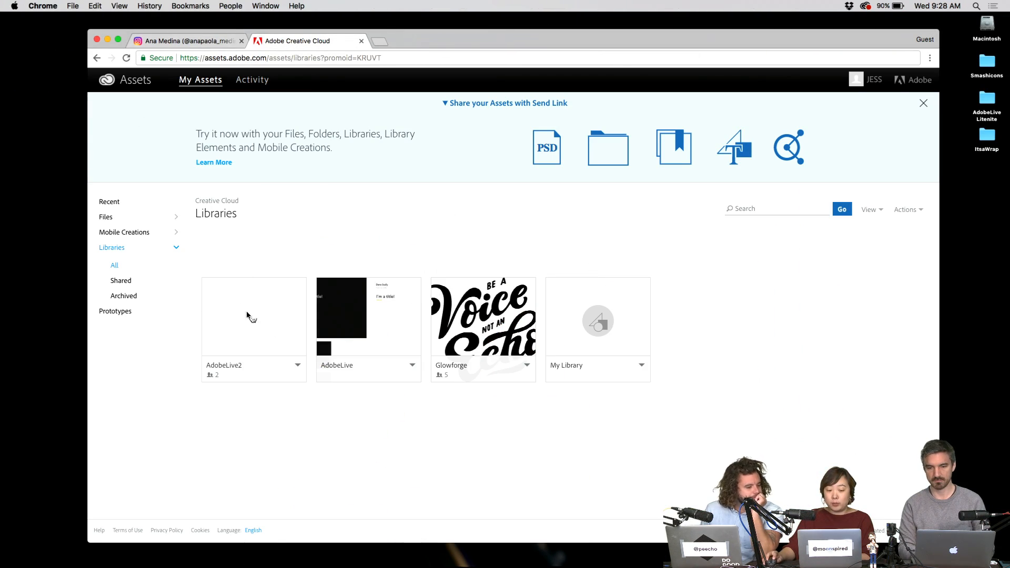
- Open the AdobeLive2 library card to view its items, then return to the Adobe XD desktop
{"action": "left_click", "coordinate": [248, 325]}
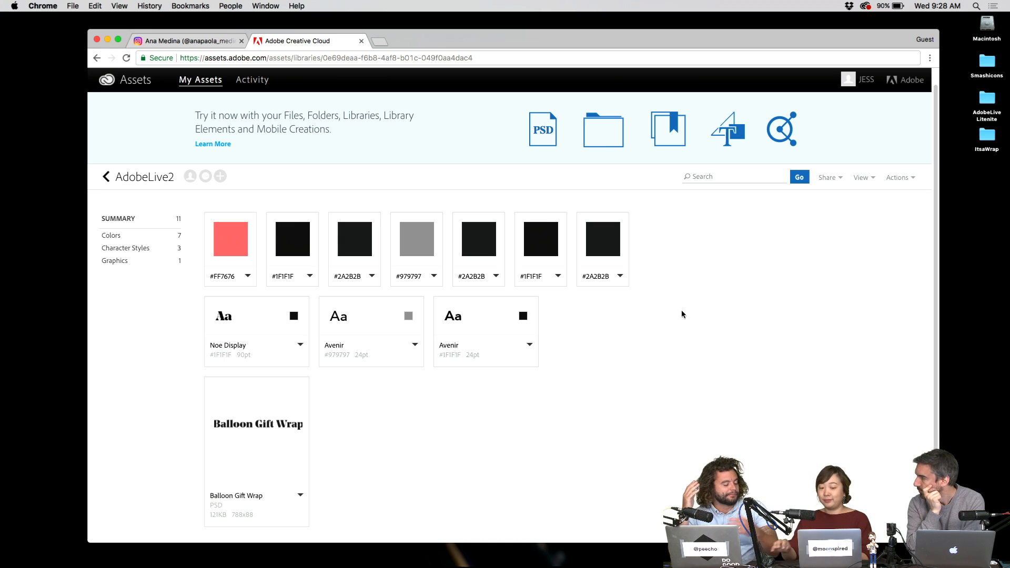
{"action": "key", "text": "ctrl+Left"}
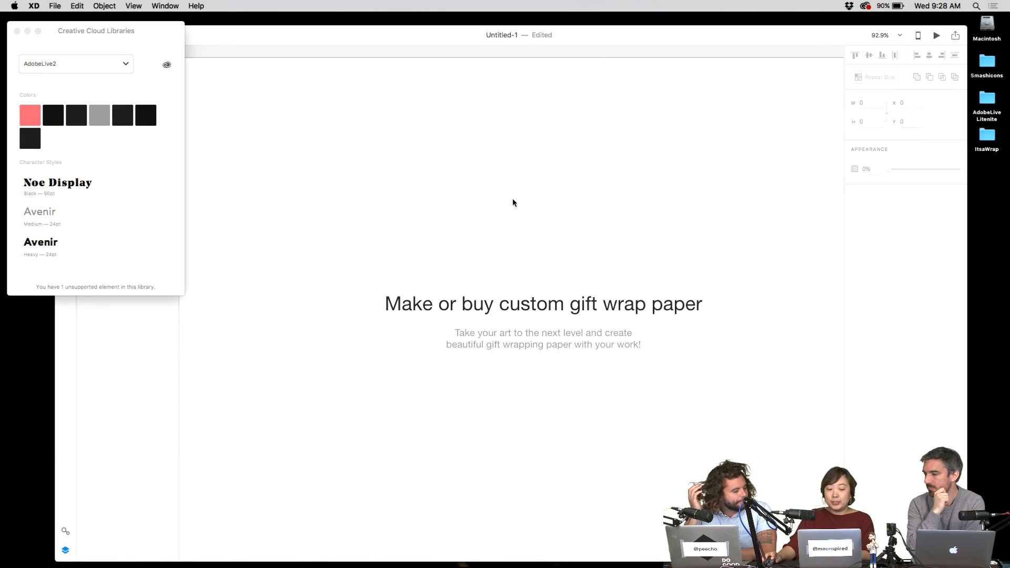
- Try the Noe Display library style on the old headline, then undo it
{"action": "left_click", "coordinate": [532, 300]}
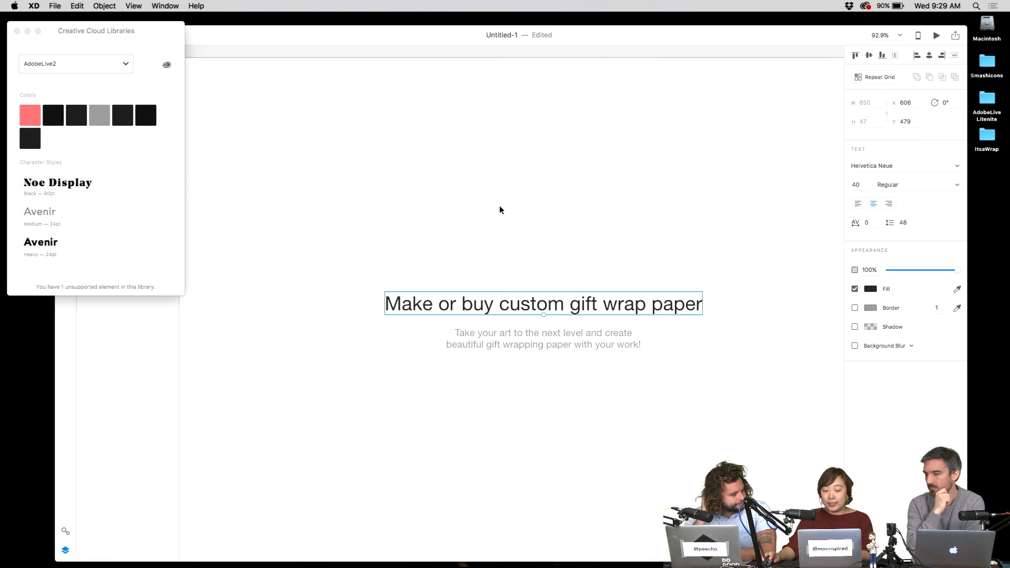
{"action": "left_click", "coordinate": [108, 194]}
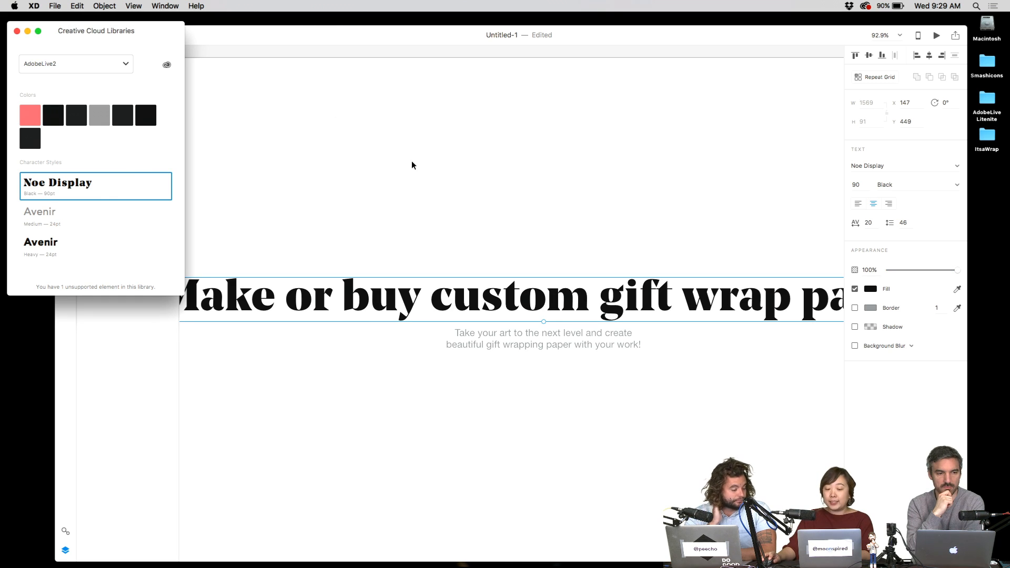
{"action": "left_click", "coordinate": [583, 186]}
{"action": "key", "text": "super+z"}
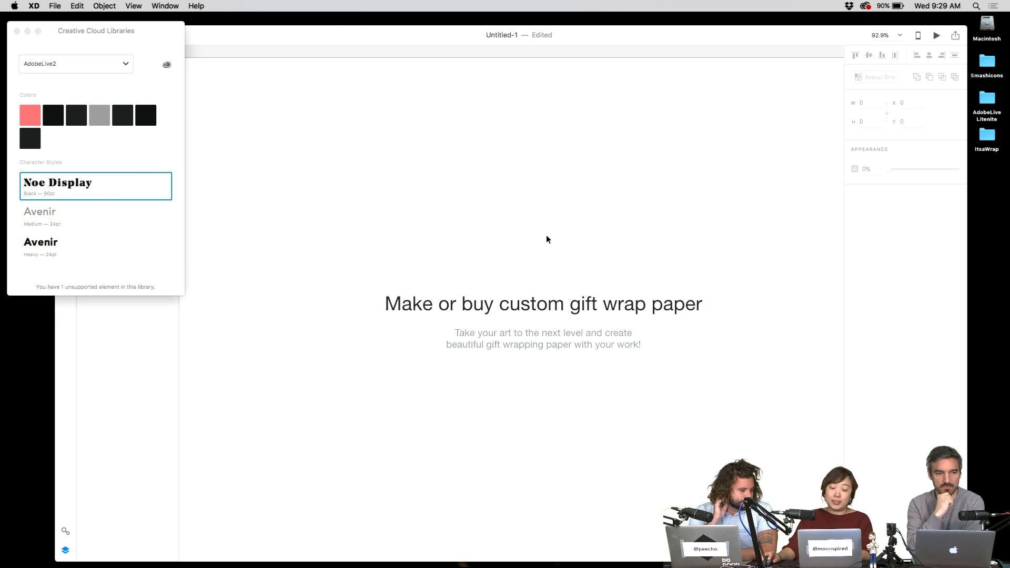
- Add a text area reading 'Make or buy custom gift wrap paper' in Noe Display, deleting the old headline
{"action": "left_click_drag", "start_coordinate": [369, 155], "coordinate": [703, 264]}
{"action": "type", "text": "M"}
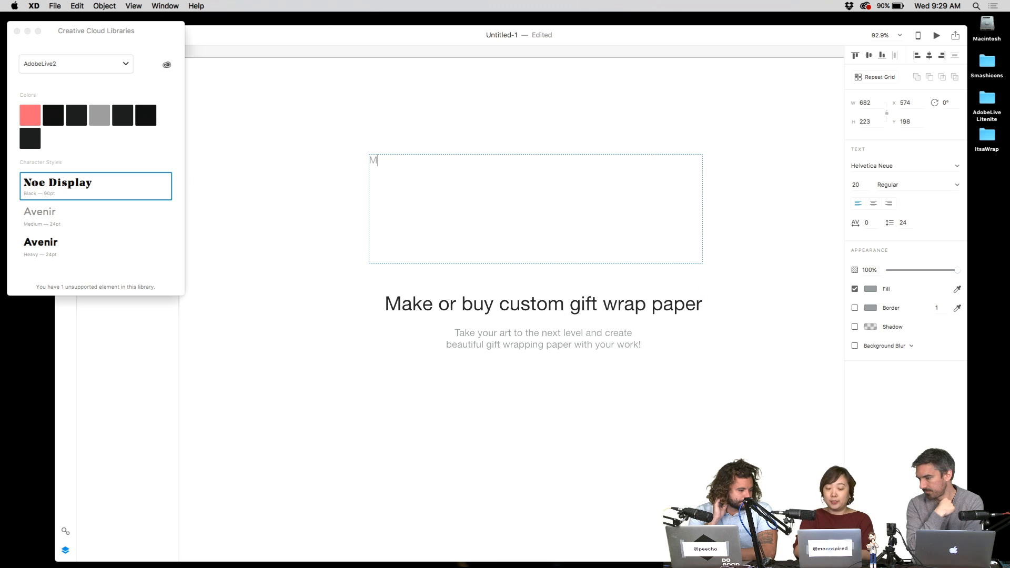
{"action": "type", "text": "ake or buy custom gift wrap paper"}
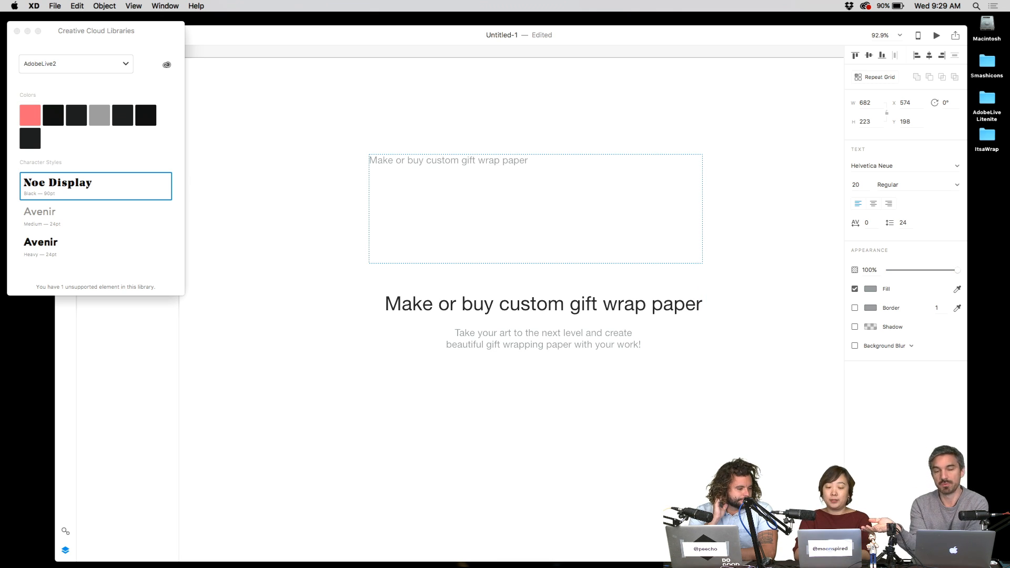
{"action": "key", "text": "Escape"}
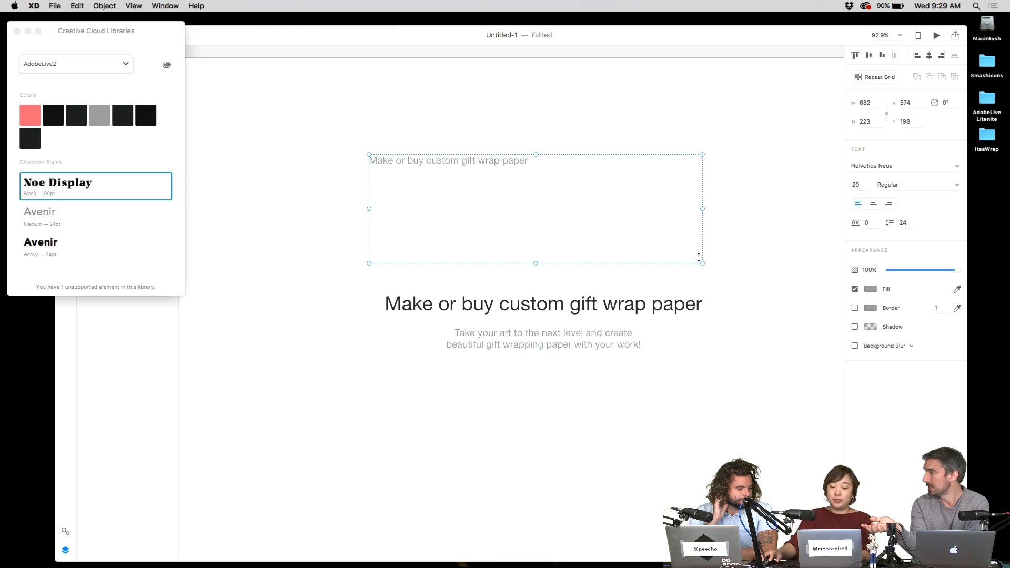
{"action": "left_click", "coordinate": [659, 312]}
{"action": "key", "text": "Delete"}
{"action": "left_click", "coordinate": [591, 194]}
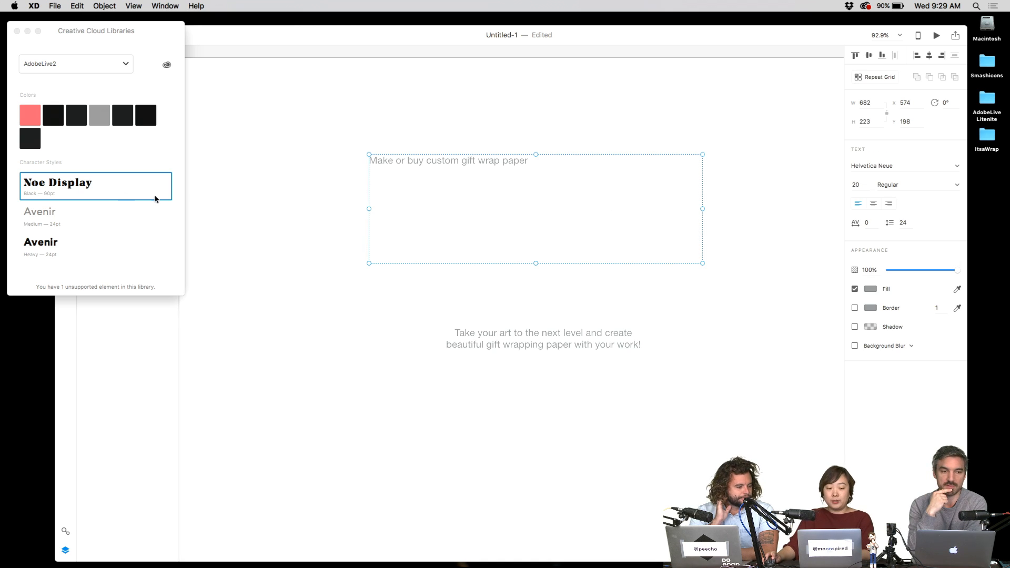
{"action": "left_click", "coordinate": [156, 195]}
- Set the new heading's line spacing to 70
{"action": "double_click", "coordinate": [565, 206]}
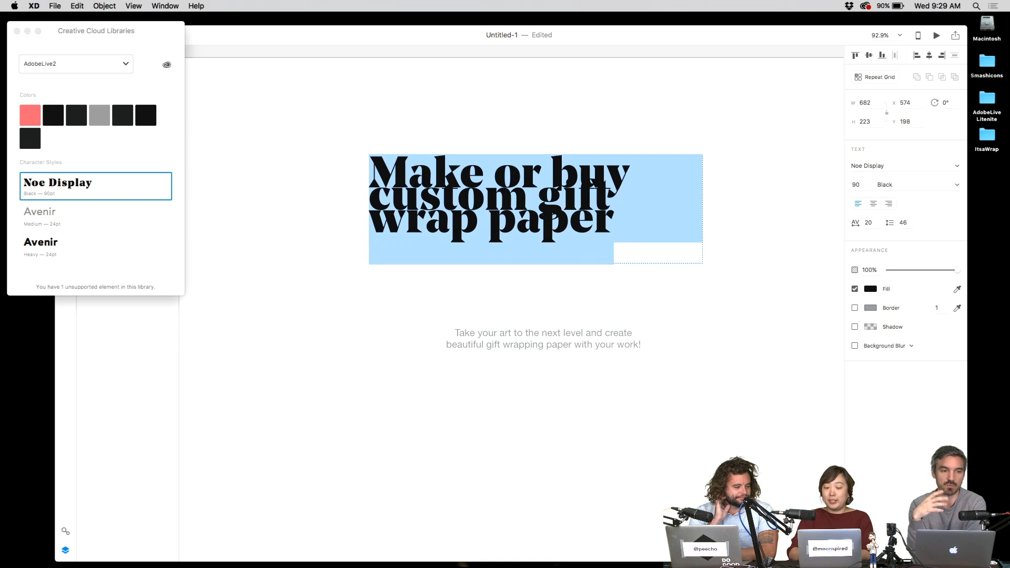
{"action": "key", "text": "Right"}
{"action": "key", "text": "super+a"}
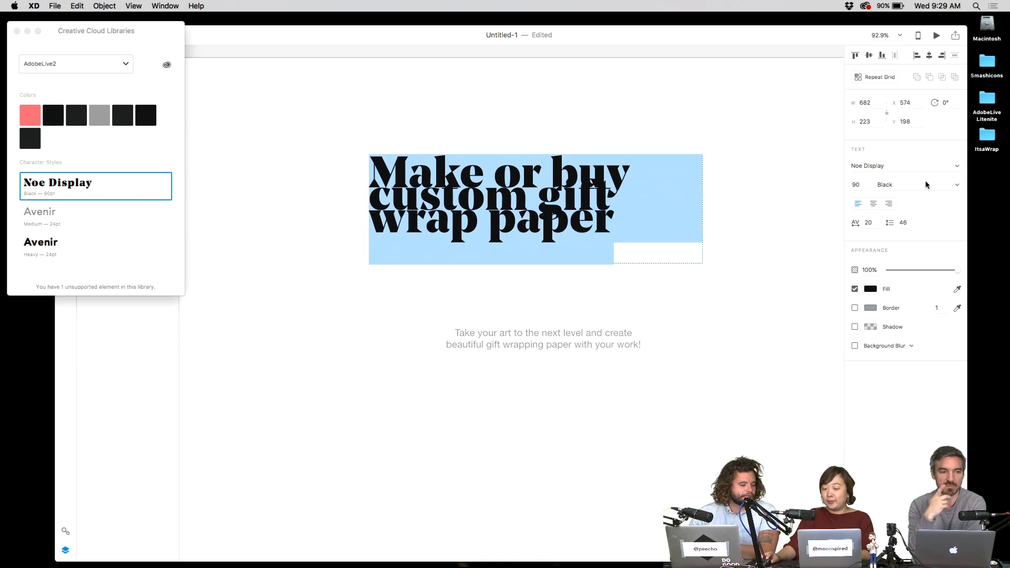
{"action": "left_click", "coordinate": [905, 223]}
{"action": "double_click", "coordinate": [904, 224]}
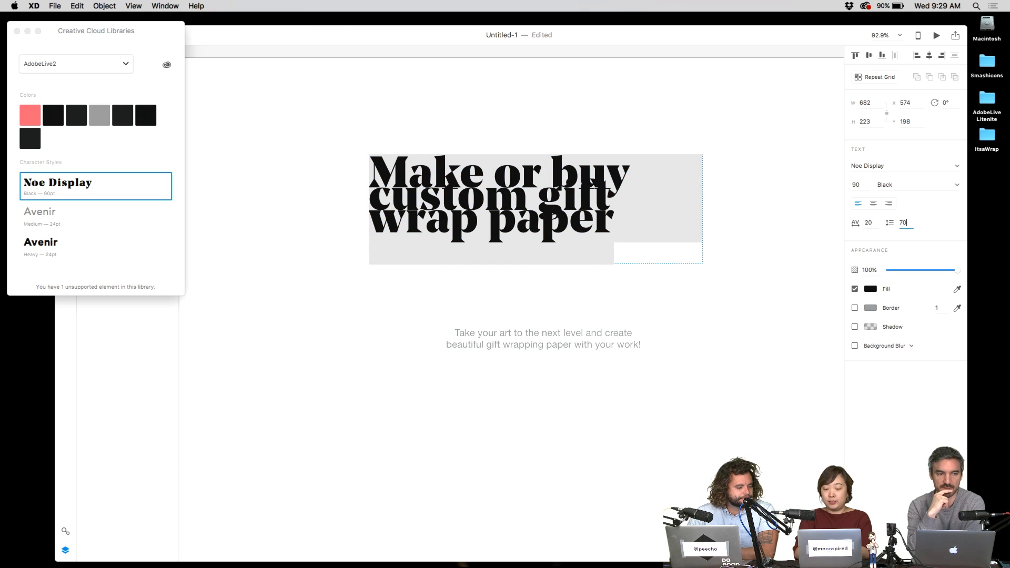
{"action": "key", "text": "Return"}
{"action": "key", "text": "Escape"}
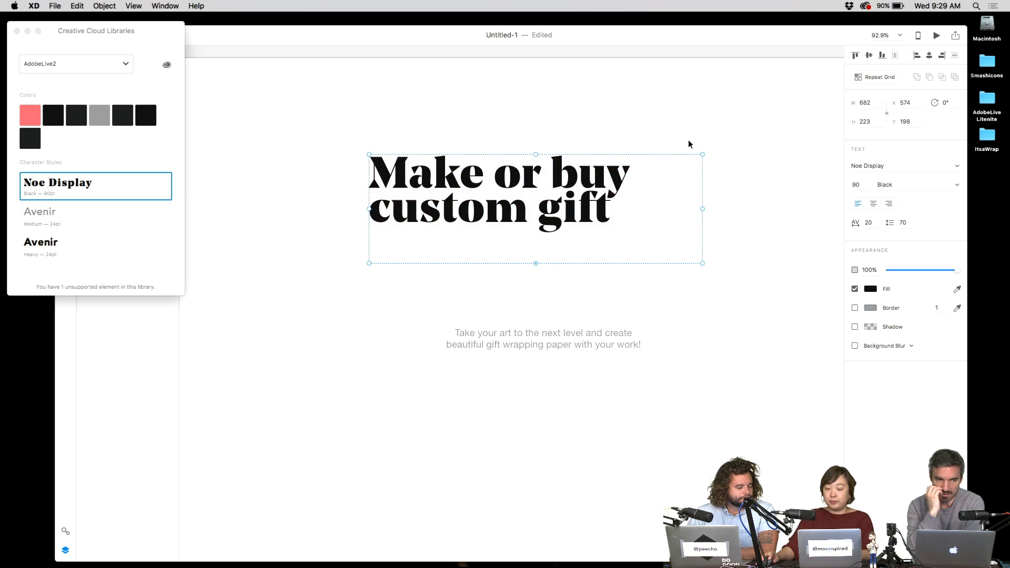
- Widen the heading onto two lines, centre it, set line spacing 90, and move it above the paragraph
{"action": "left_click_drag", "start_coordinate": [703, 209], "coordinate": [830, 209]}
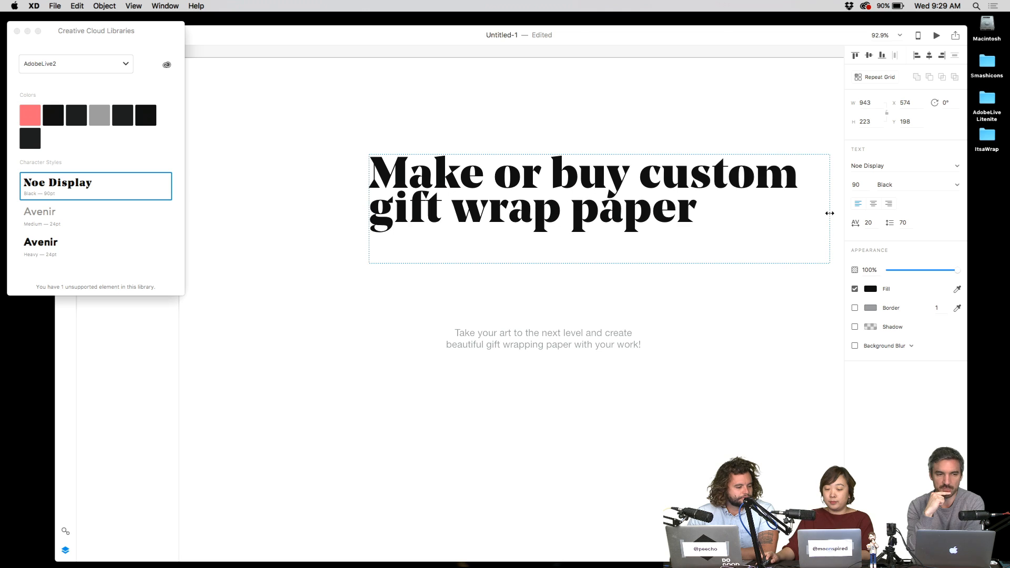
{"action": "left_click", "coordinate": [873, 204]}
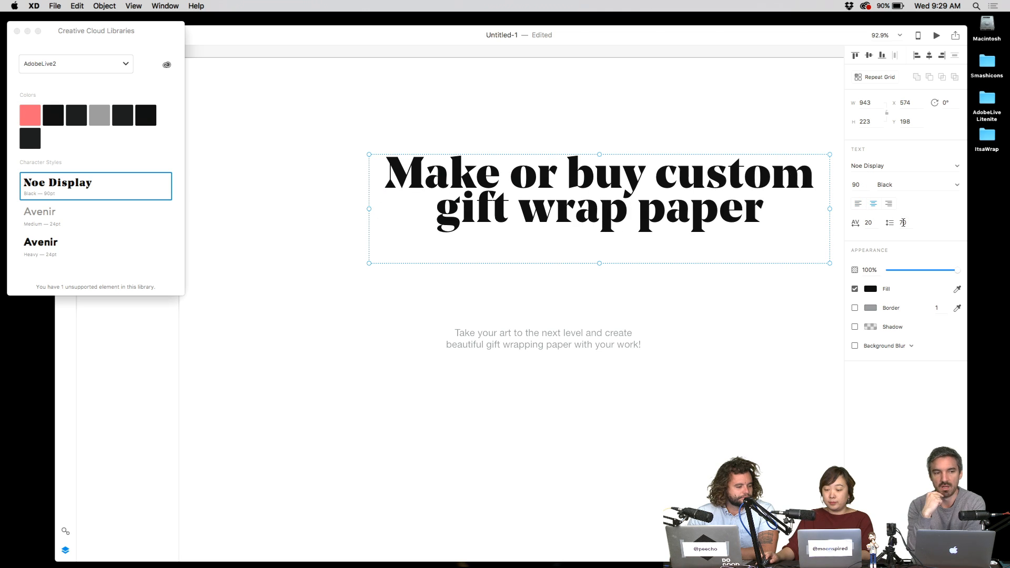
{"action": "left_click", "coordinate": [903, 223]}
{"action": "type", "text": "90"}
{"action": "key", "text": "Return"}
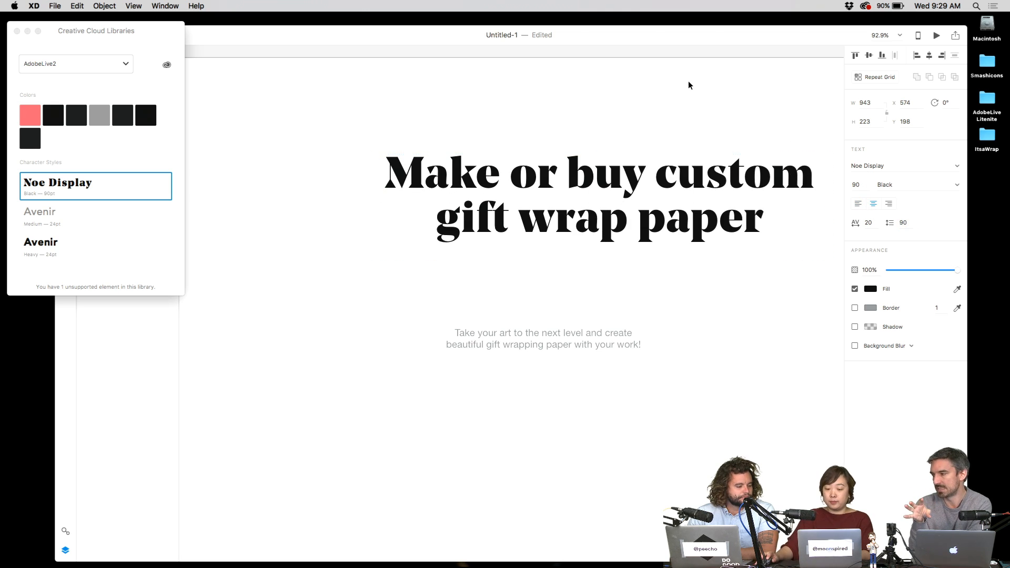
{"action": "left_click_drag", "start_coordinate": [710, 185], "coordinate": [650, 250]}
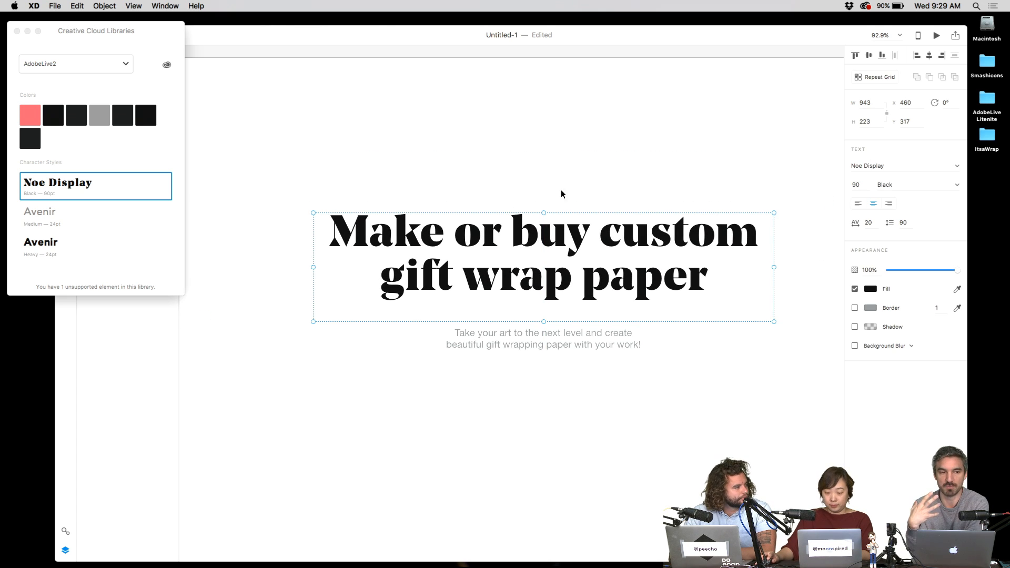
- Reword the headline to start with 'Custom' and end with 'paper, together'
{"action": "scroll", "coordinate": [632, 210], "scroll_direction": "up", "scroll_amount": 1}
{"action": "double_click", "coordinate": [603, 241]}
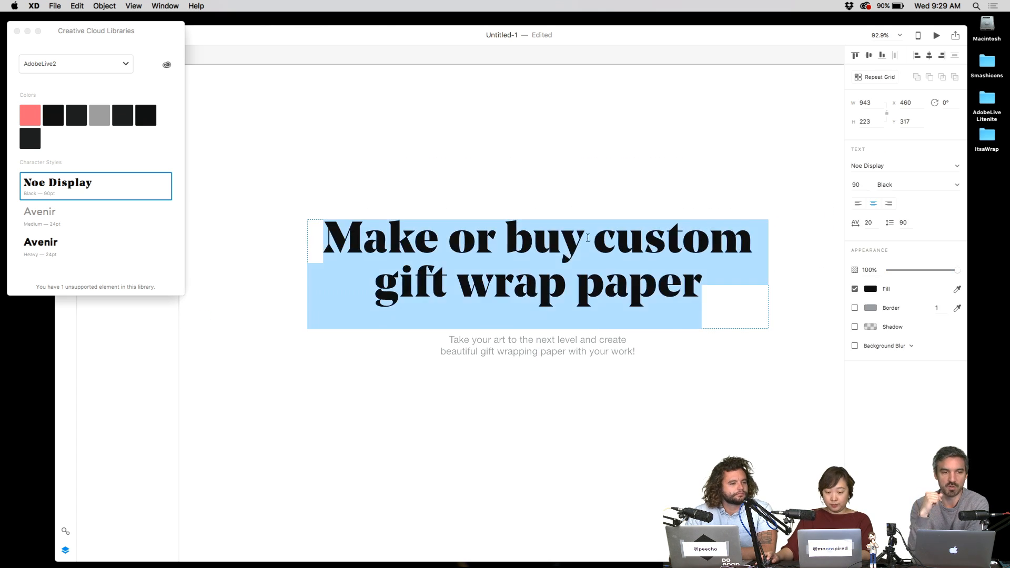
{"action": "left_click", "coordinate": [603, 241]}
{"action": "left_click_drag", "start_coordinate": [613, 241], "coordinate": [324, 240]}
{"action": "type", "text": "C"}
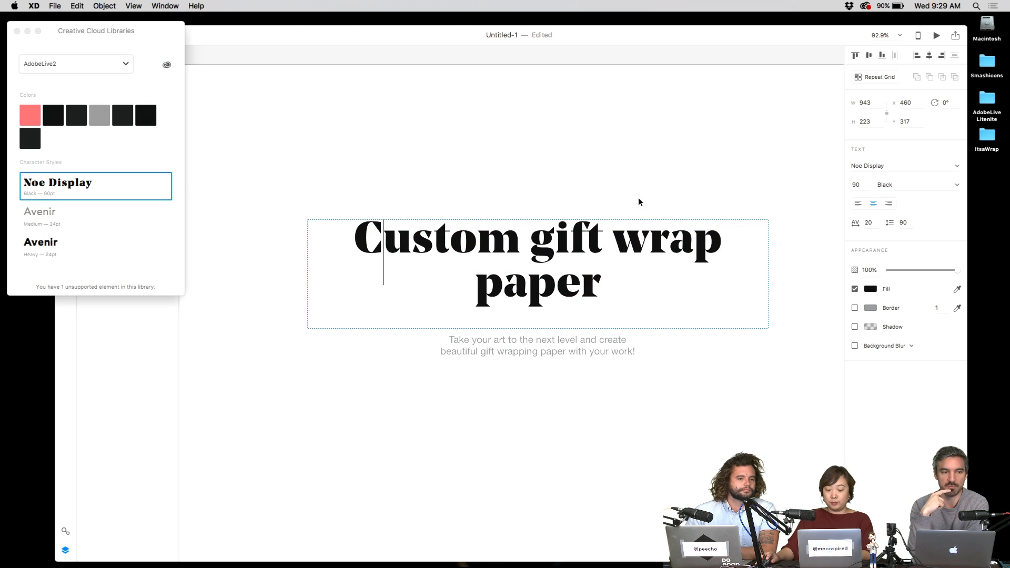
{"action": "key", "text": "Escape"}
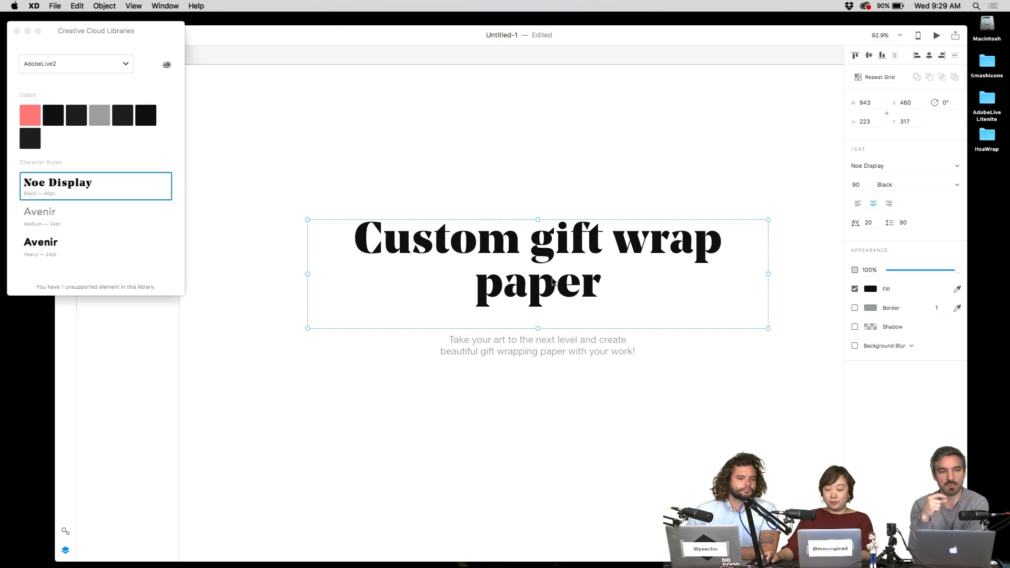
{"action": "double_click", "coordinate": [597, 284]}
{"action": "left_click", "coordinate": [607, 283]}
{"action": "type", "text": ", together"}
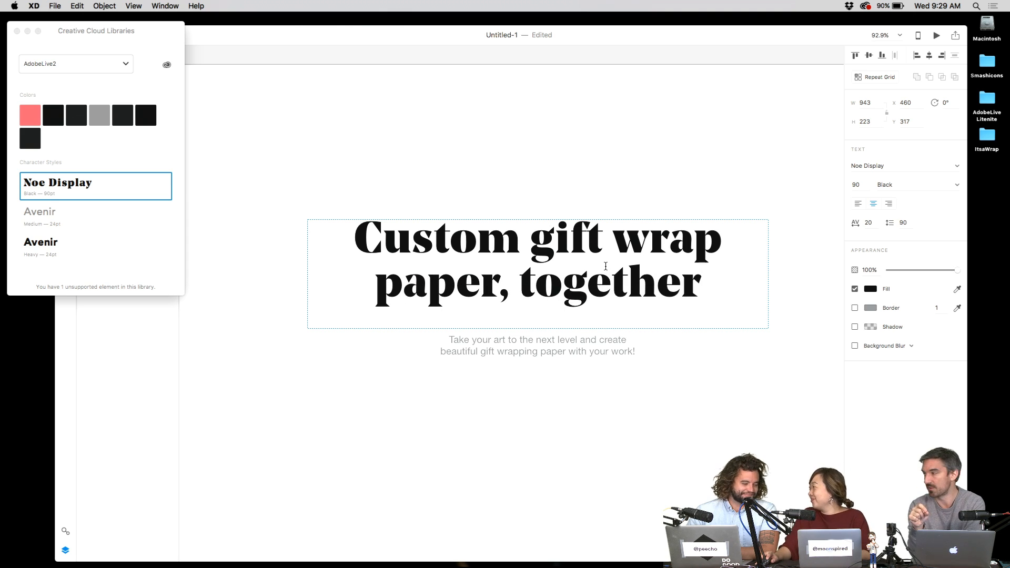
{"action": "key", "text": "Escape"}
- Set the headline's line spacing to 100
{"action": "left_click", "coordinate": [602, 174]}
{"action": "left_click", "coordinate": [755, 270]}
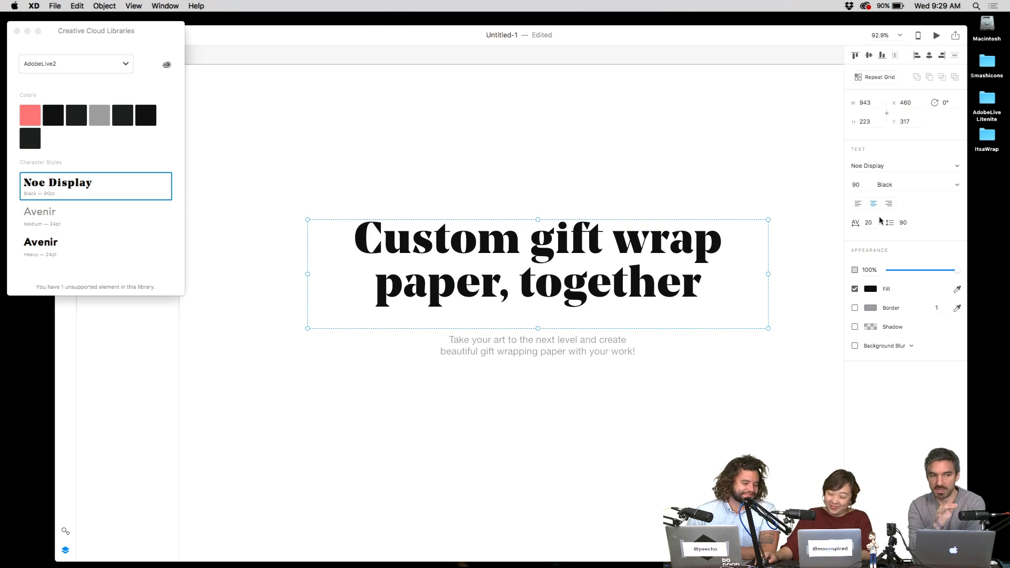
{"action": "left_click", "coordinate": [901, 222]}
{"action": "type", "text": "100"}
{"action": "key", "text": "Return"}
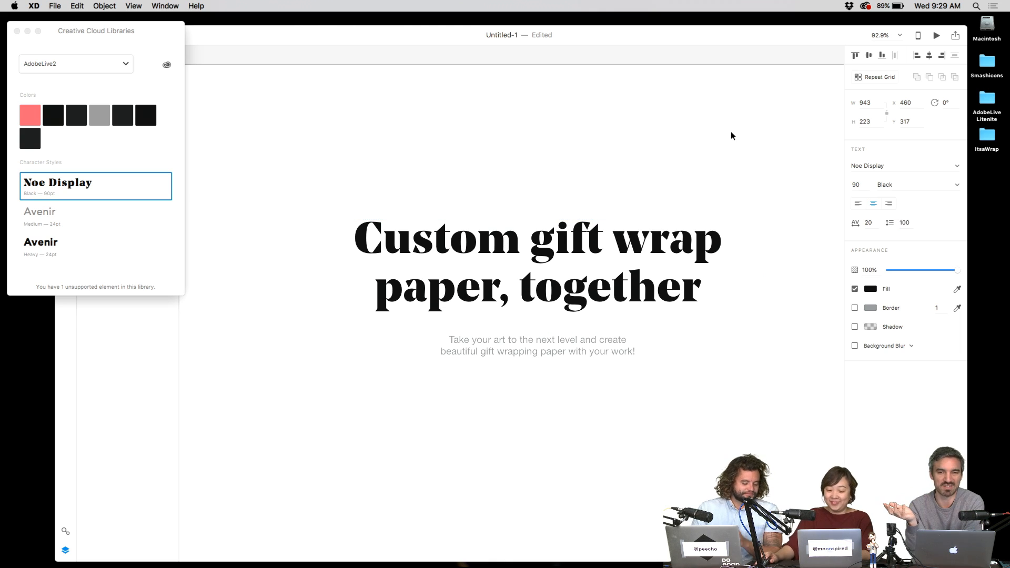
- Fix the mistyped letters in 'together' in the headline
{"action": "left_click", "coordinate": [732, 136]}
{"action": "left_click", "coordinate": [682, 268]}
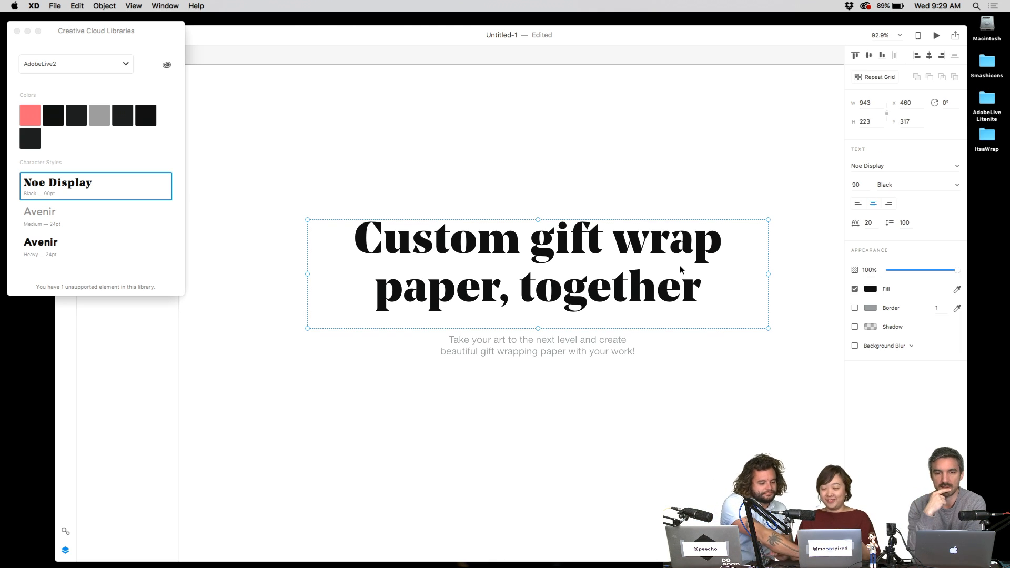
{"action": "double_click", "coordinate": [667, 285]}
{"action": "left_click", "coordinate": [661, 285]}
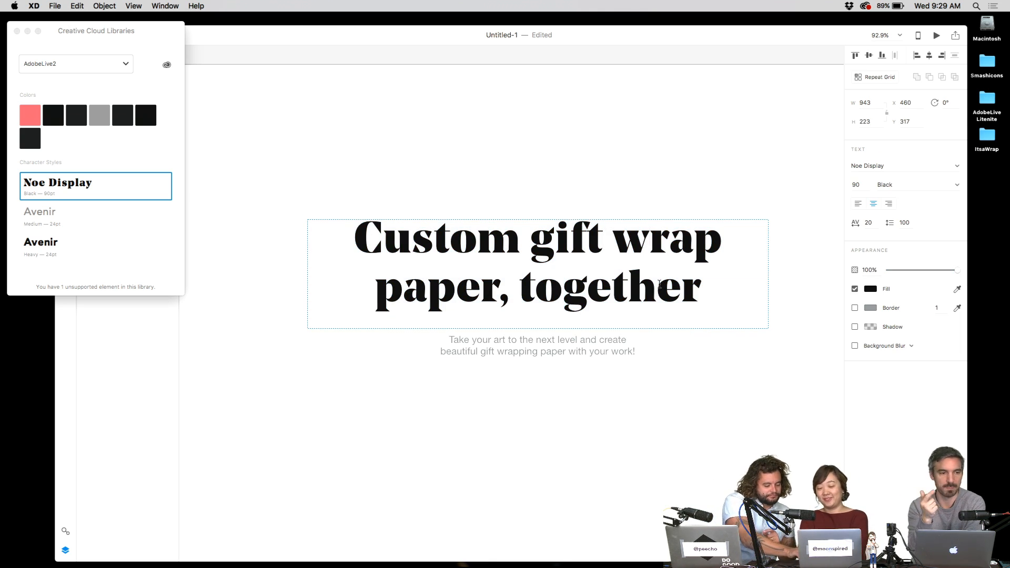
{"action": "key", "text": "BackSpace"}
{"action": "key", "text": "BackSpace"}
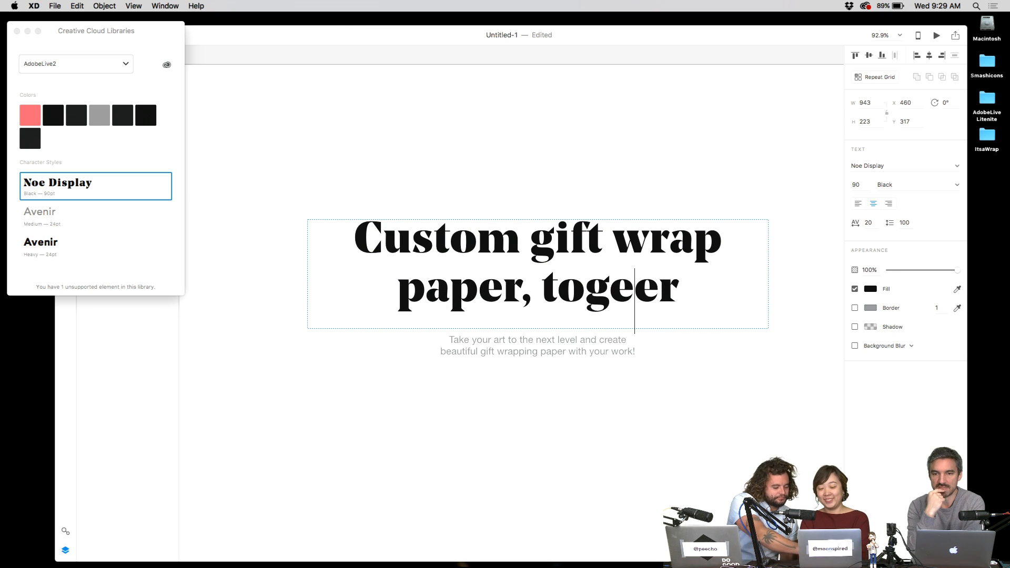
{"action": "type", "text": "dd"}
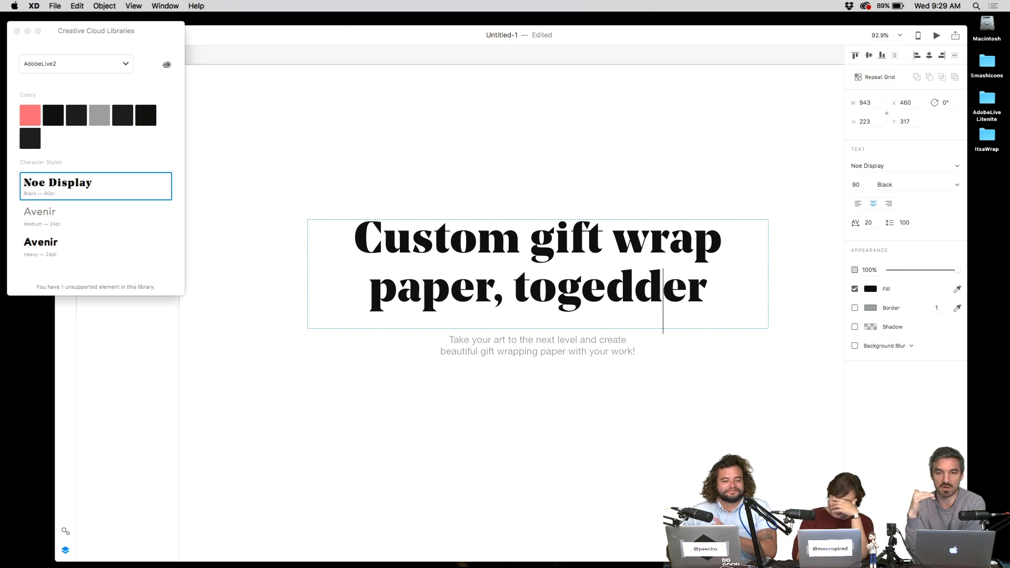
{"action": "key", "text": "BackSpace"}
{"action": "key", "text": "BackSpace"}
{"action": "type", "text": "th"}
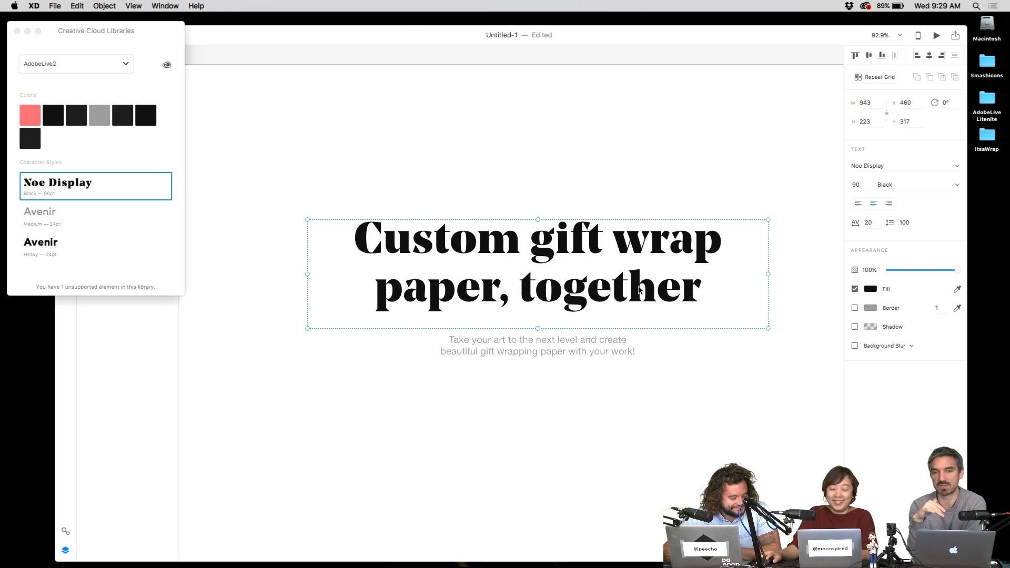
{"action": "left_click", "coordinate": [595, 210]}
- Widen the headline box and adjust the break between 'gift' and 'wrap'
{"action": "left_click", "coordinate": [703, 287]}
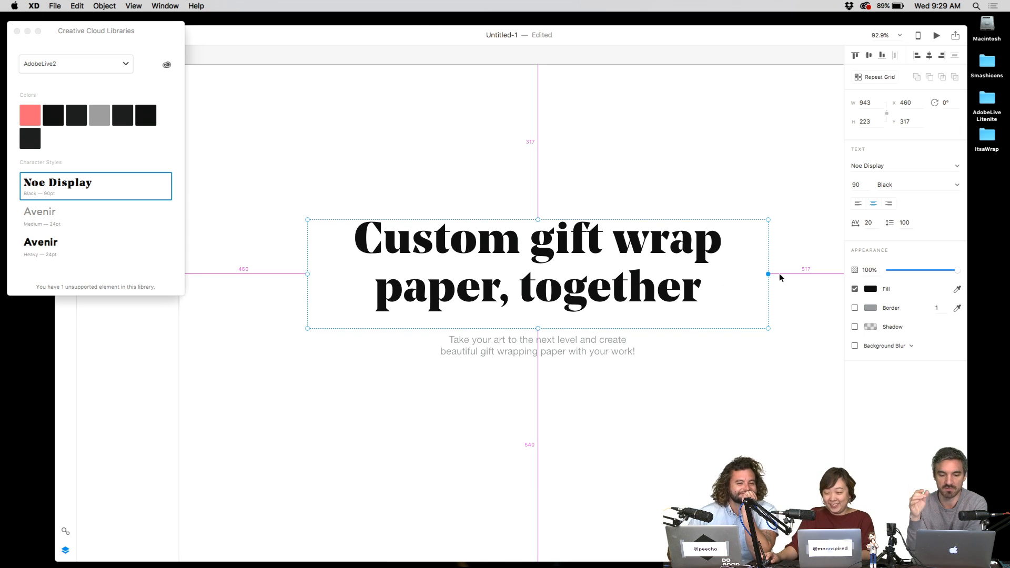
{"action": "left_click_drag", "start_coordinate": [773, 277], "coordinate": [836, 280]}
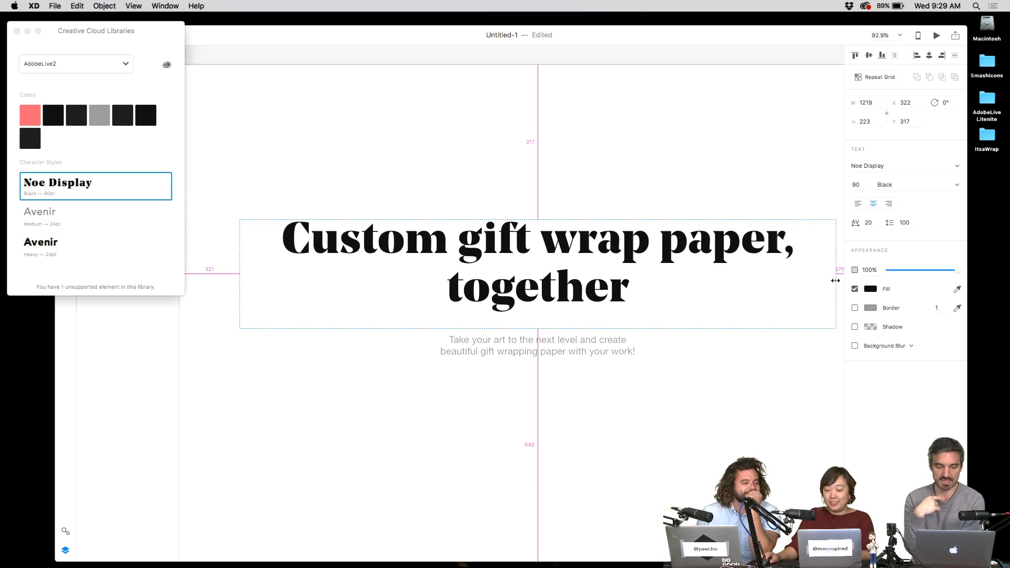
{"action": "left_click", "coordinate": [711, 197]}
{"action": "left_click", "coordinate": [677, 258]}
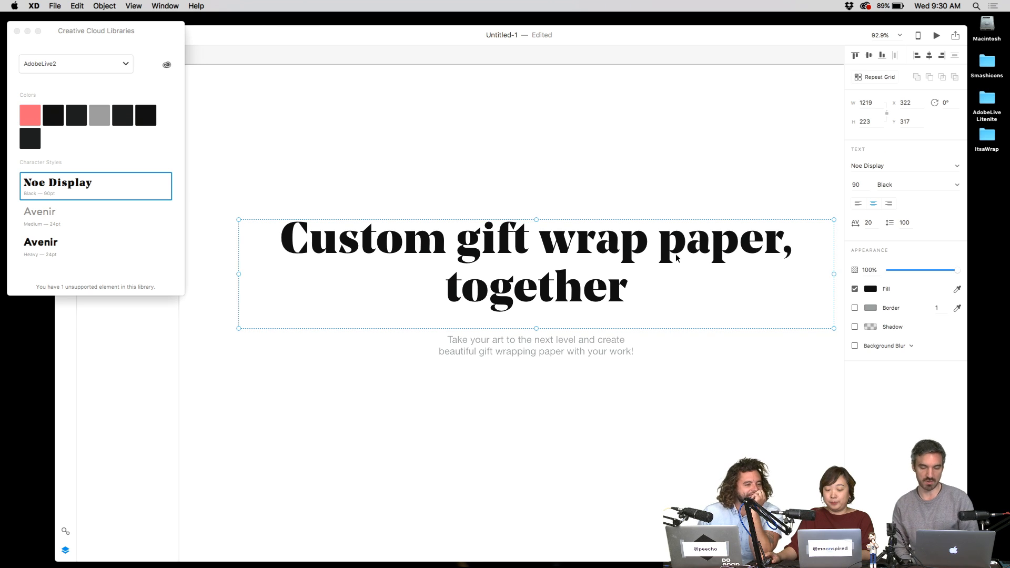
{"action": "scroll", "coordinate": [678, 257], "scroll_direction": "down", "scroll_amount": 2}
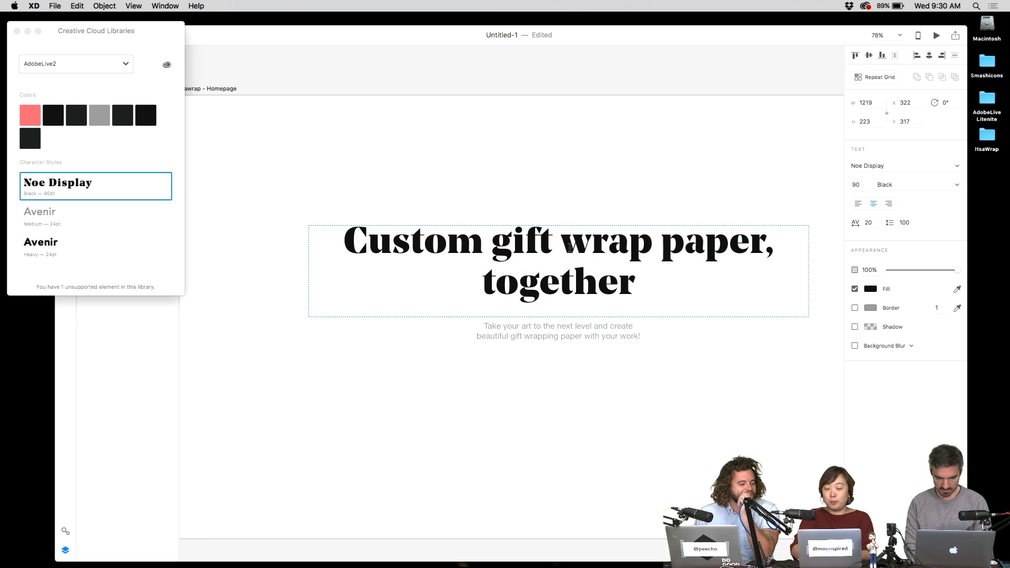
{"action": "key", "text": "Return"}
{"action": "key", "text": "BackSpace"}
{"action": "key", "text": "BackSpace"}
{"action": "left_click", "coordinate": [670, 167]}
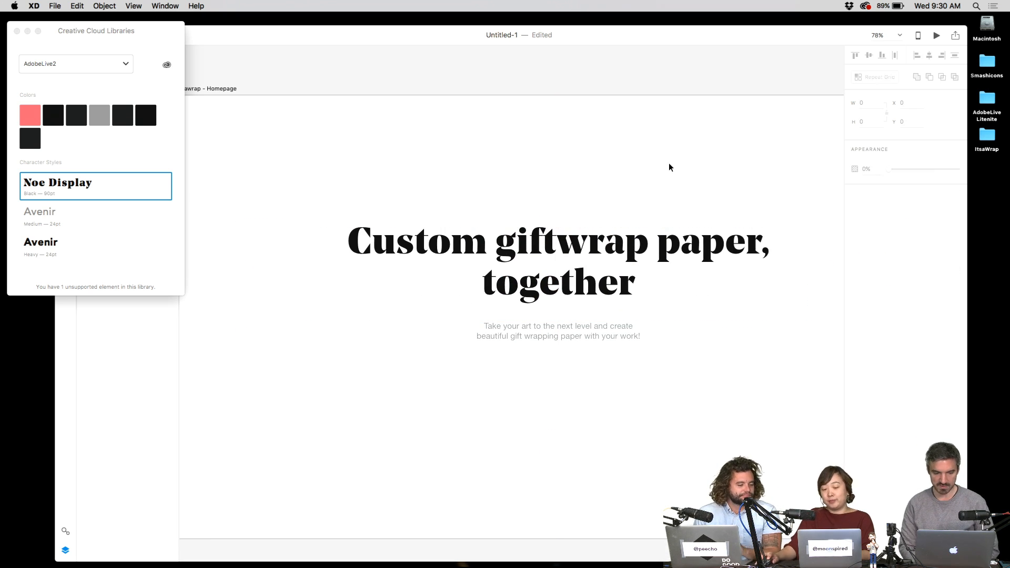
{"action": "left_click", "coordinate": [649, 267]}
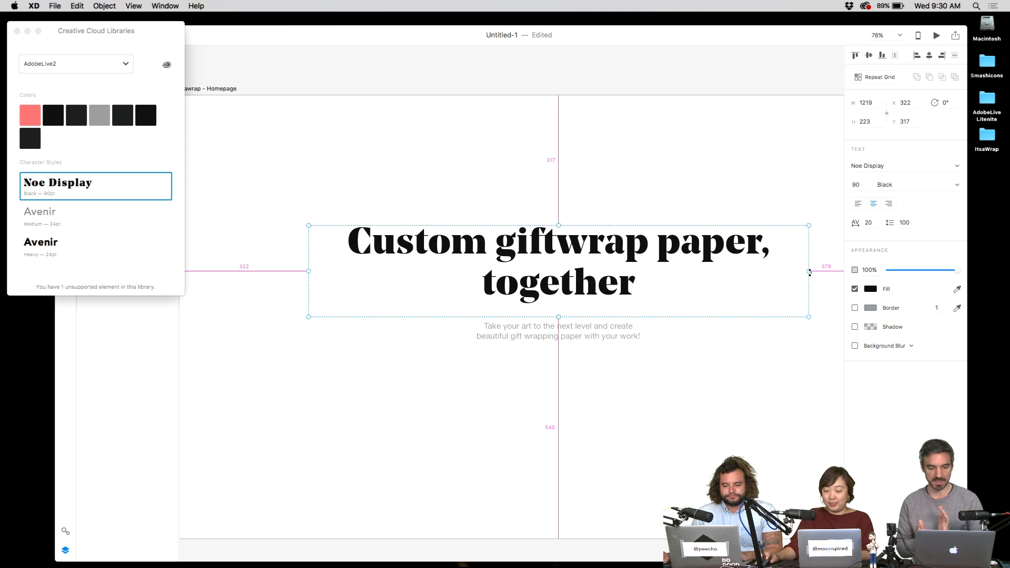
{"action": "left_click_drag", "start_coordinate": [809, 272], "coordinate": [859, 272]}
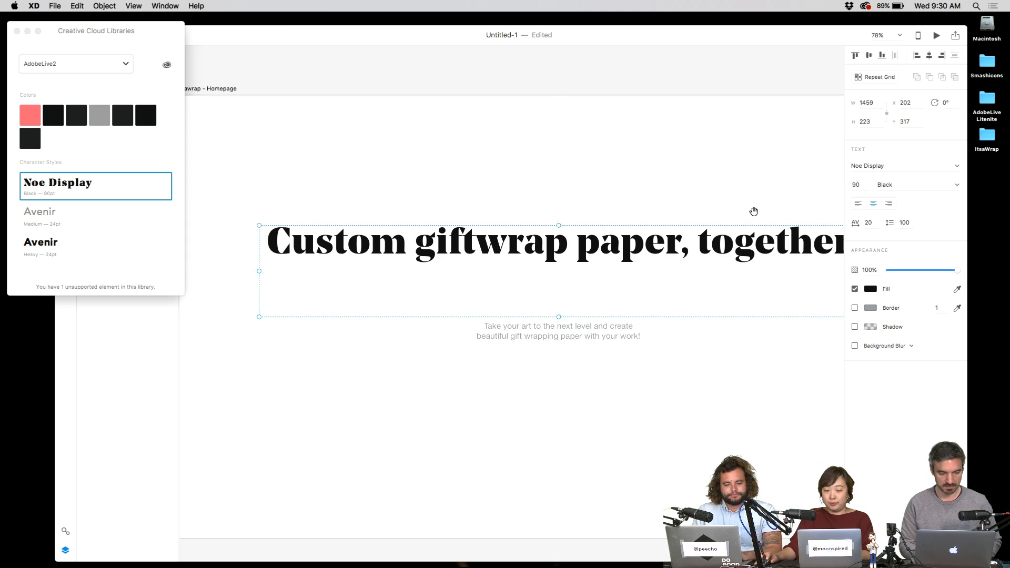
- Shorten the headline box, move it lower, and narrow it evenly from both sides
{"action": "left_click_drag", "start_coordinate": [754, 211], "coordinate": [623, 206]}
{"action": "left_click_drag", "start_coordinate": [535, 189], "coordinate": [553, 187]}
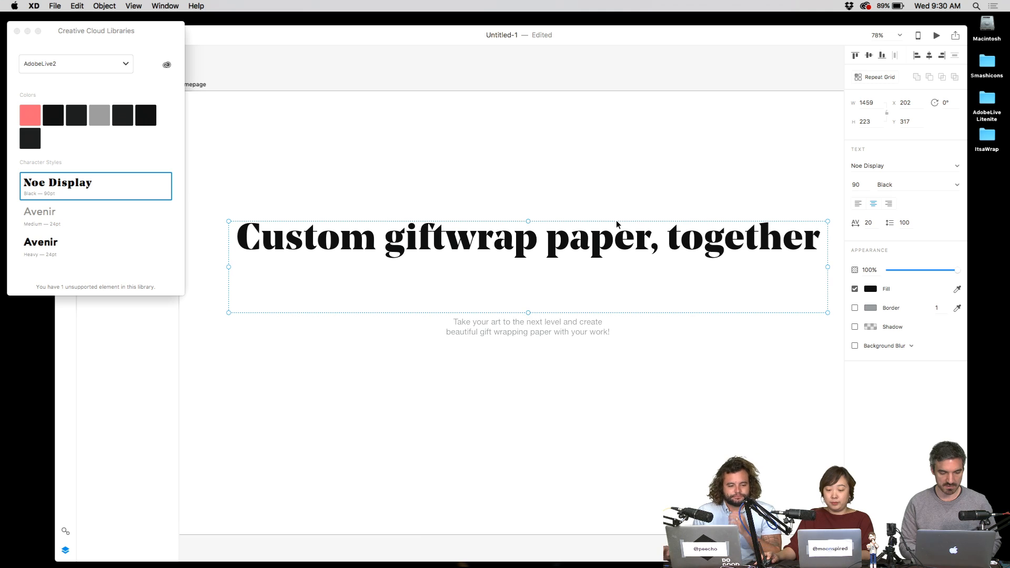
{"action": "left_click_drag", "start_coordinate": [529, 313], "coordinate": [538, 269]}
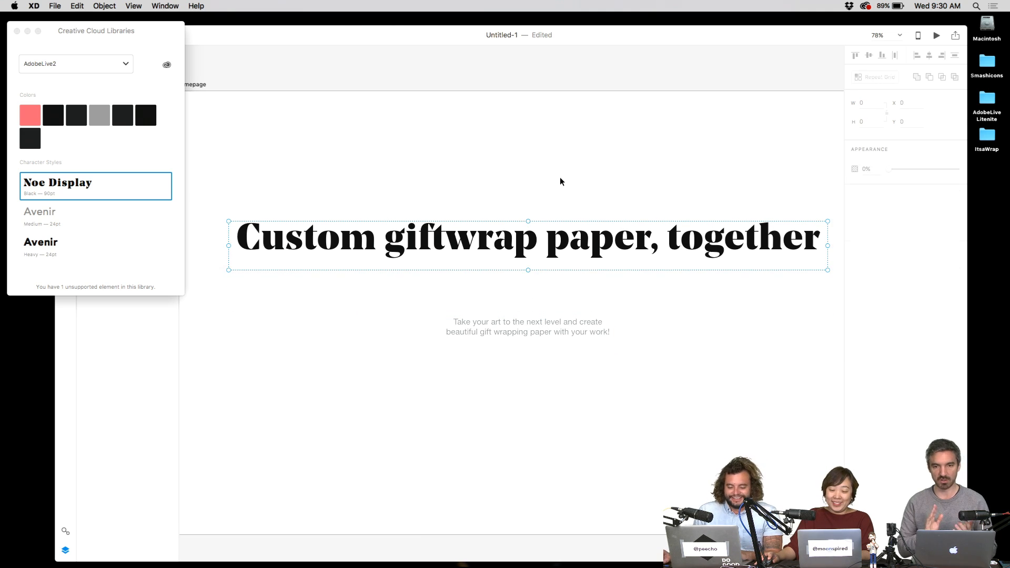
{"action": "left_click_drag", "start_coordinate": [595, 245], "coordinate": [595, 282]}
{"action": "key", "text": "alt"}
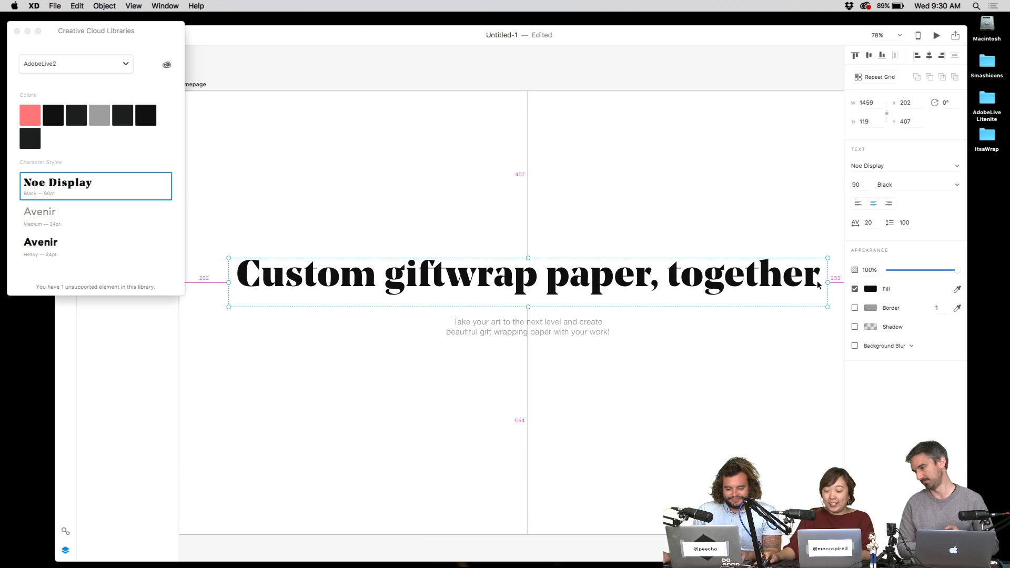
{"action": "left_click_drag", "start_coordinate": [827, 283], "coordinate": [777, 283]}
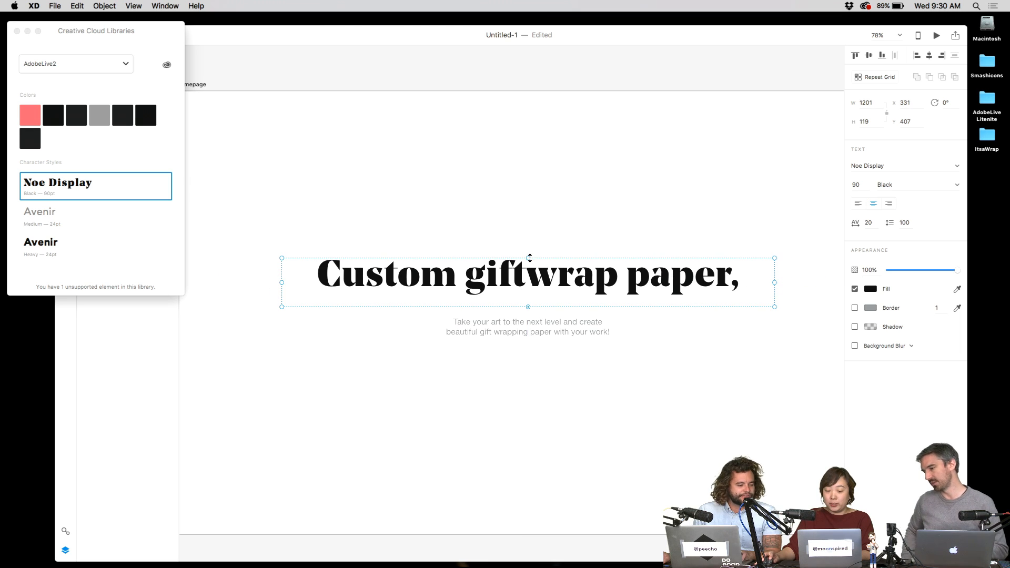
- Fit the headline to two centred lines just above the subtitle, restoring the space in 'gift wrap'
{"action": "left_click_drag", "start_coordinate": [530, 258], "coordinate": [534, 199]}
{"action": "double_click", "coordinate": [530, 230]}
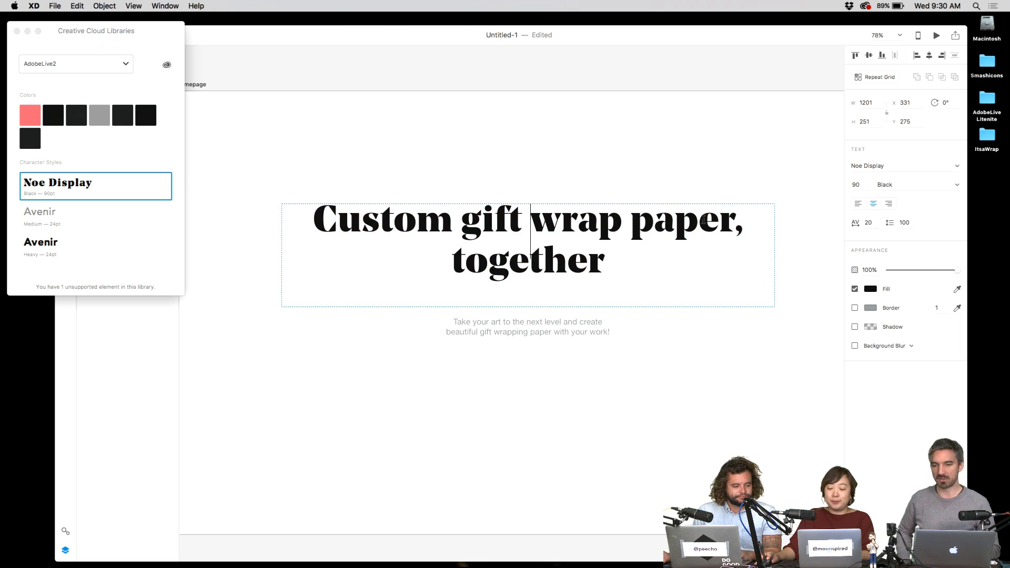
{"action": "key", "text": "Escape"}
{"action": "left_click_drag", "start_coordinate": [774, 256], "coordinate": [730, 258]}
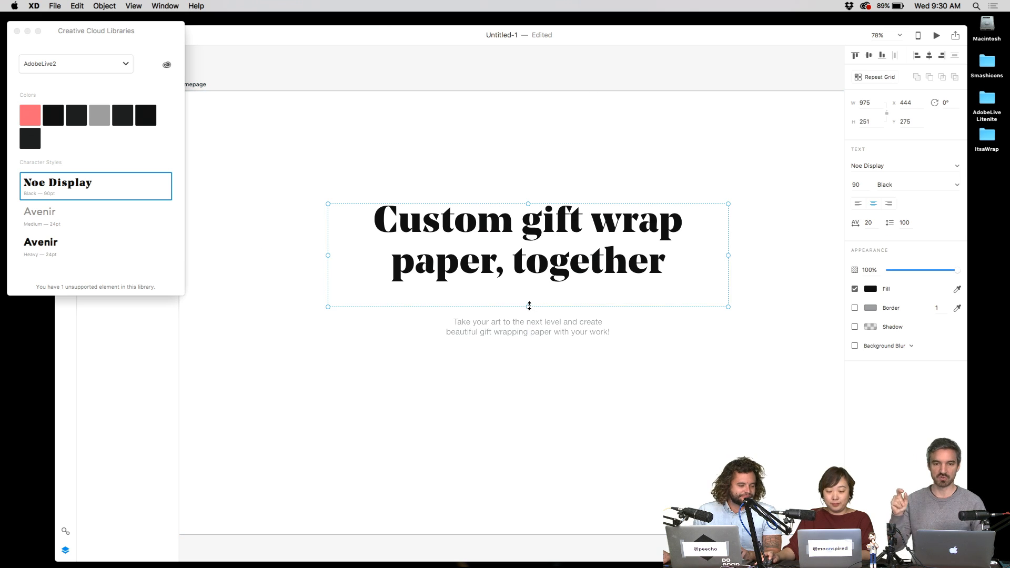
{"action": "left_click_drag", "start_coordinate": [529, 306], "coordinate": [552, 278]}
{"action": "key", "text": "Escape"}
{"action": "left_click_drag", "start_coordinate": [555, 187], "coordinate": [568, 176]}
- Apply the Avenir Medium library character style to the subtitle and enlarge its text box
{"action": "left_click", "coordinate": [535, 311]}
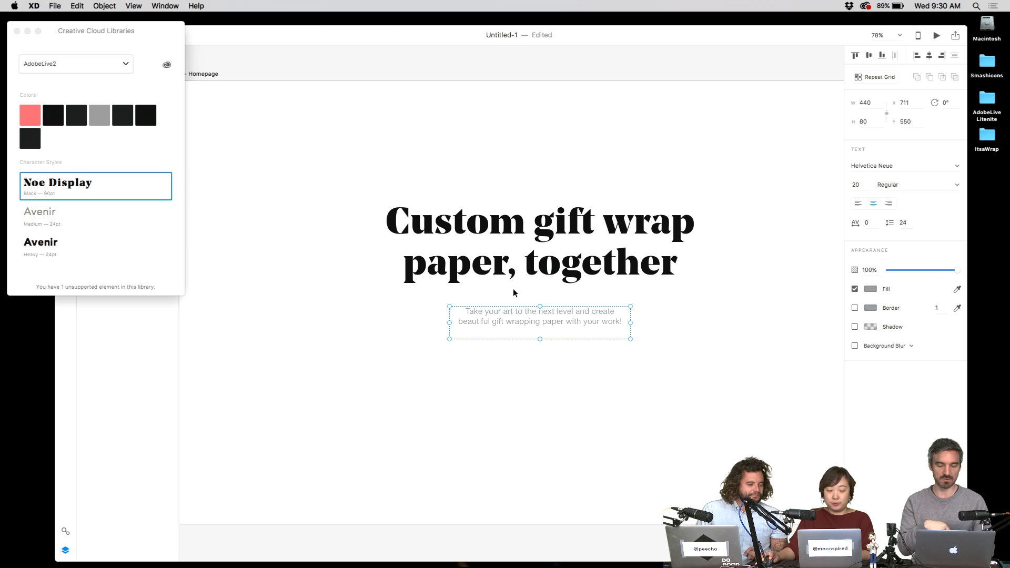
{"action": "left_click", "coordinate": [105, 216]}
{"action": "left_click", "coordinate": [104, 247]}
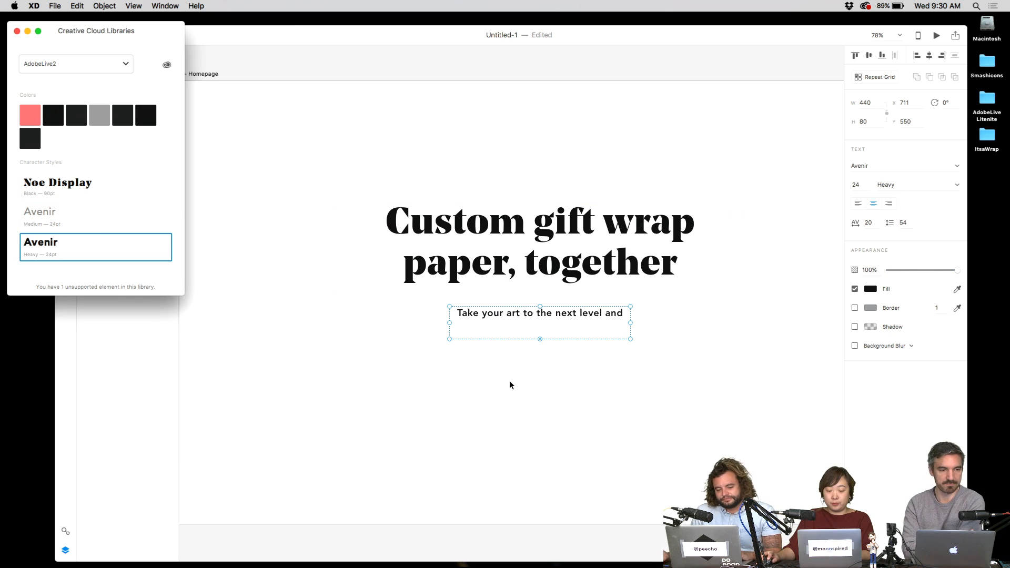
{"action": "left_click", "coordinate": [108, 216]}
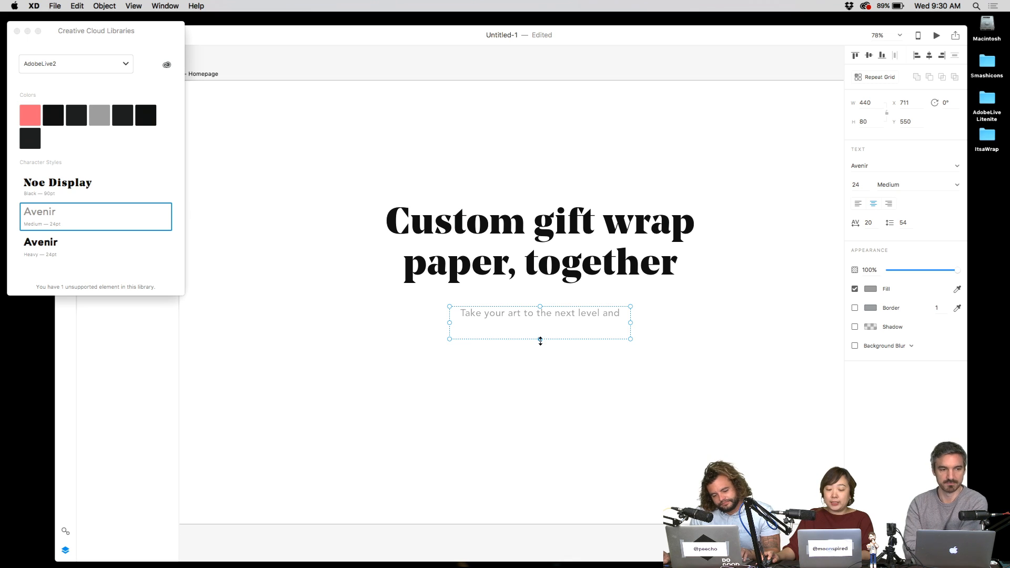
{"action": "left_click_drag", "start_coordinate": [540, 341], "coordinate": [540, 367]}
{"action": "left_click_drag", "start_coordinate": [631, 334], "coordinate": [683, 329]}
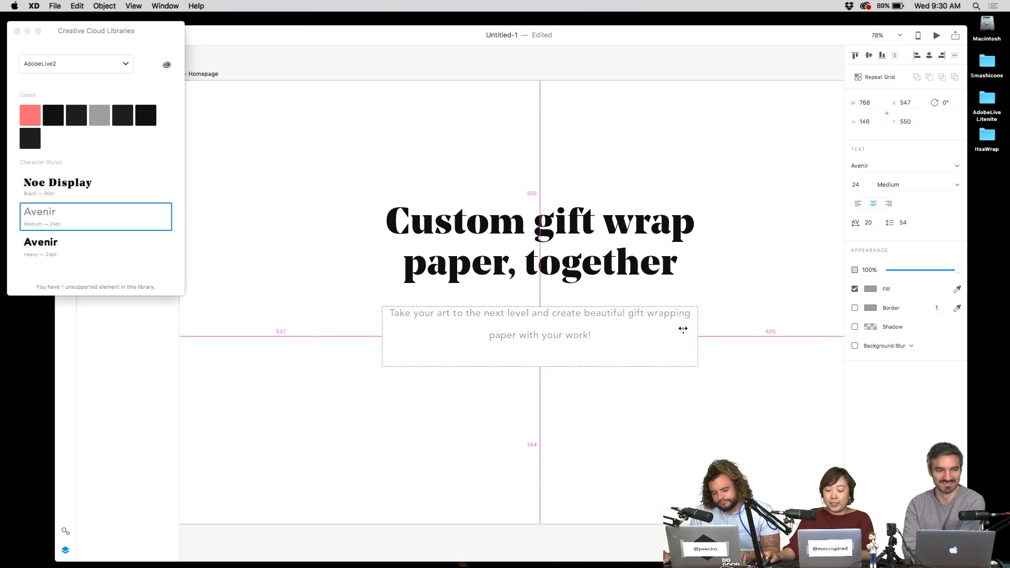
- Set the subtitle's line spacing to 40 and narrow its box so it wraps onto two lines
{"action": "left_click", "coordinate": [906, 224]}
{"action": "type", "text": "3"}
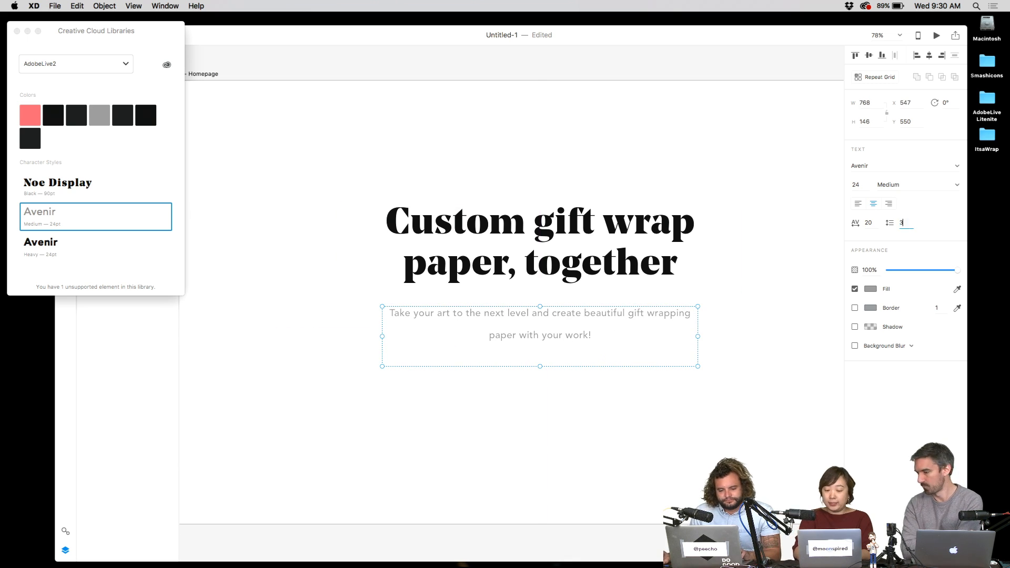
{"action": "type", "text": "0"}
{"action": "key", "text": "Return"}
{"action": "left_click", "coordinate": [903, 223]}
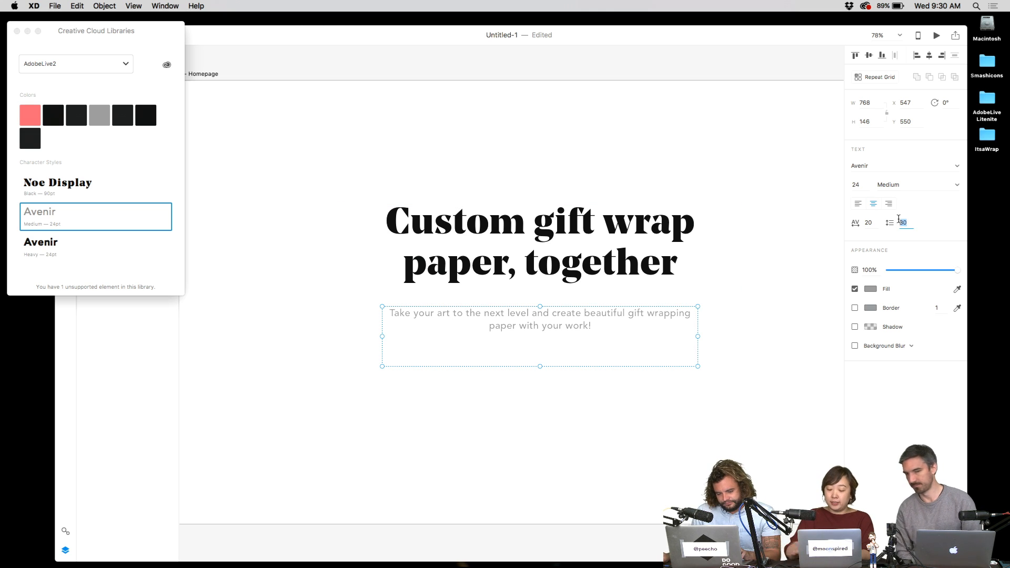
{"action": "type", "text": "40"}
{"action": "key", "text": "Return"}
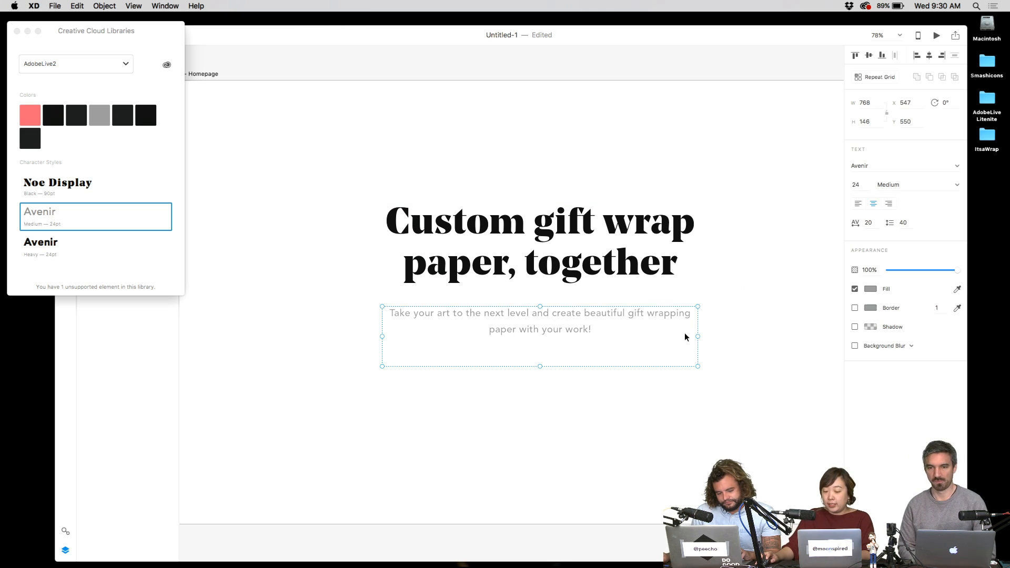
{"action": "key", "text": "alt"}
{"action": "left_click_drag", "start_coordinate": [698, 337], "coordinate": [665, 338]}
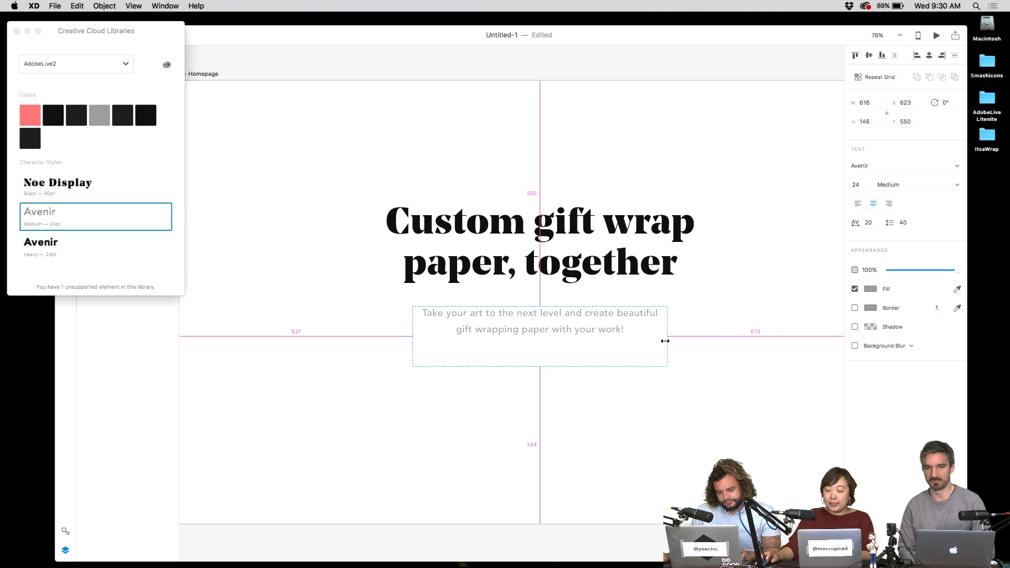
{"action": "left_click", "coordinate": [695, 368]}
- Add the CTA shape's white fill and grey stroke colours to the AdobeLive2 library
{"action": "mouse_move", "coordinate": [477, 566]}
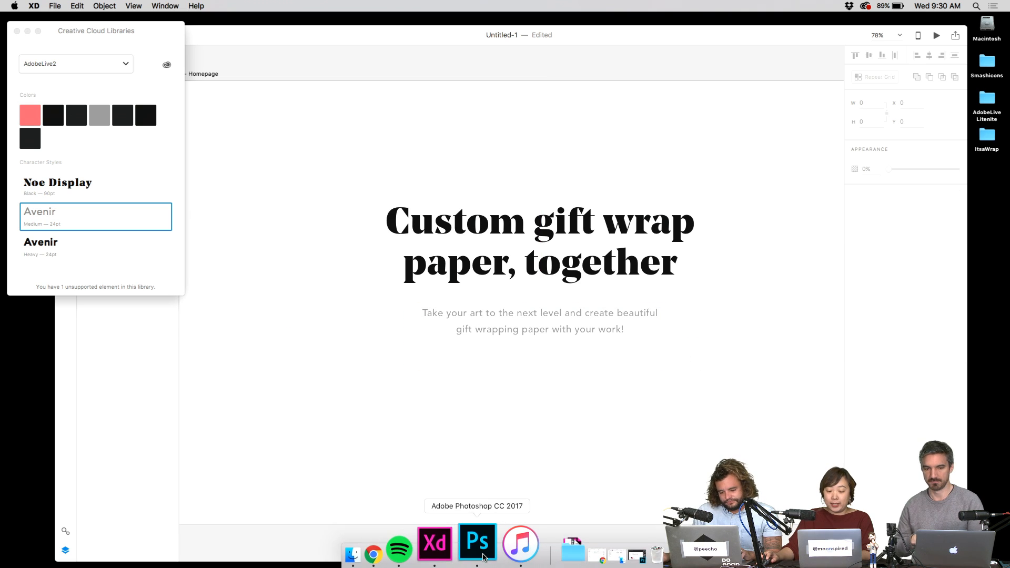
{"action": "left_click", "coordinate": [477, 543]}
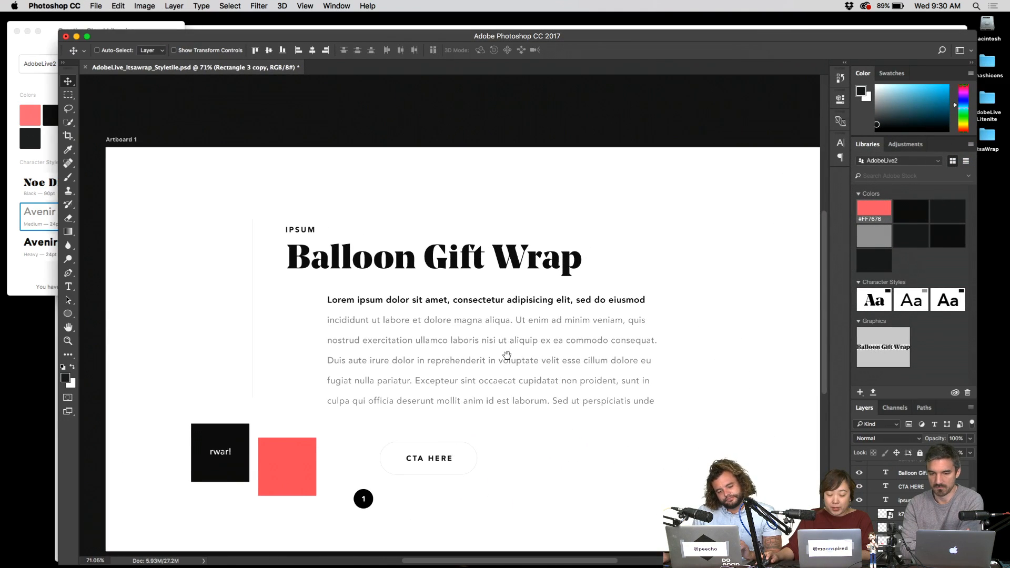
{"action": "scroll", "coordinate": [469, 350], "scroll_direction": "down", "scroll_amount": 4}
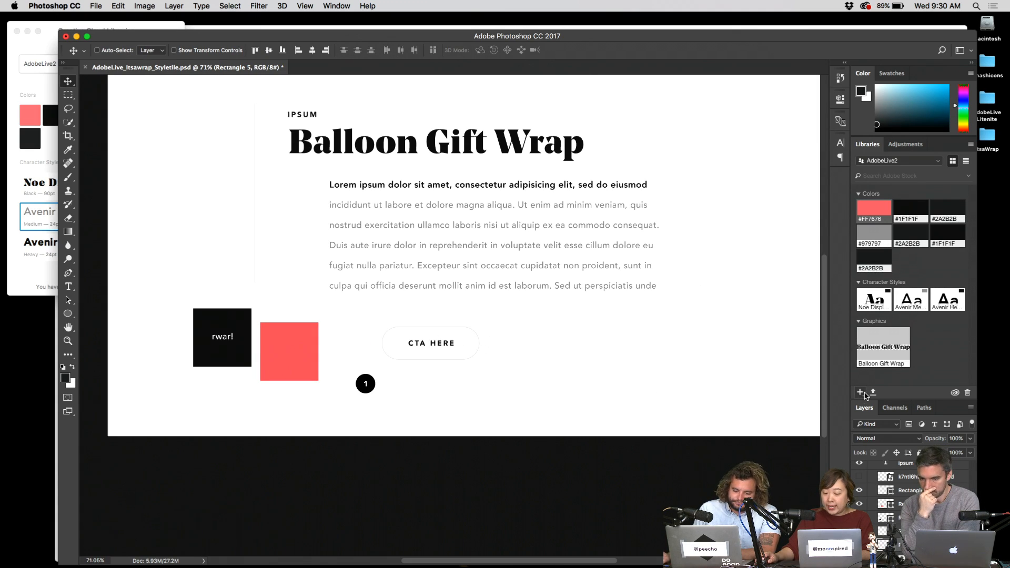
{"action": "left_click", "coordinate": [861, 393]}
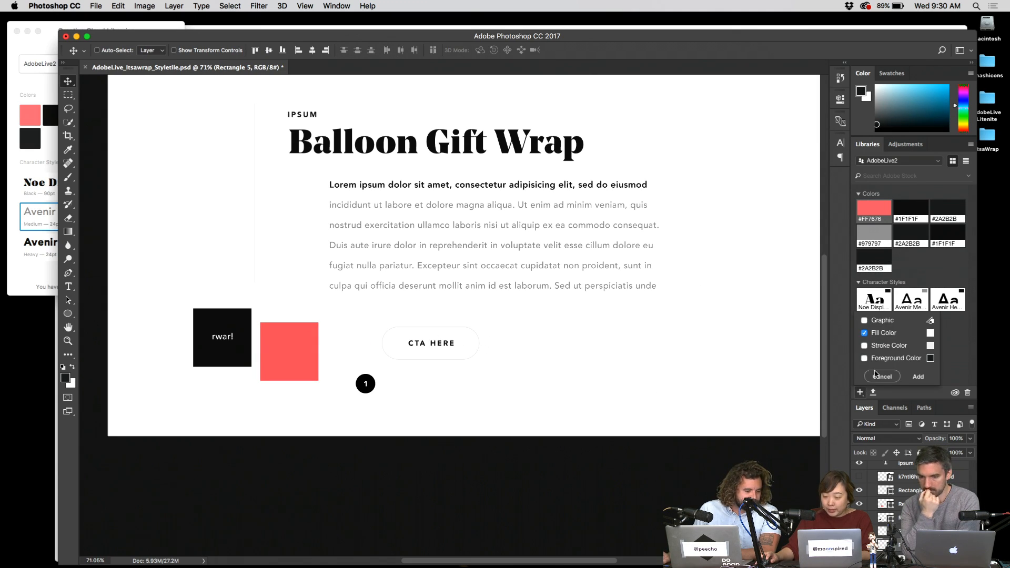
{"action": "left_click", "coordinate": [865, 345]}
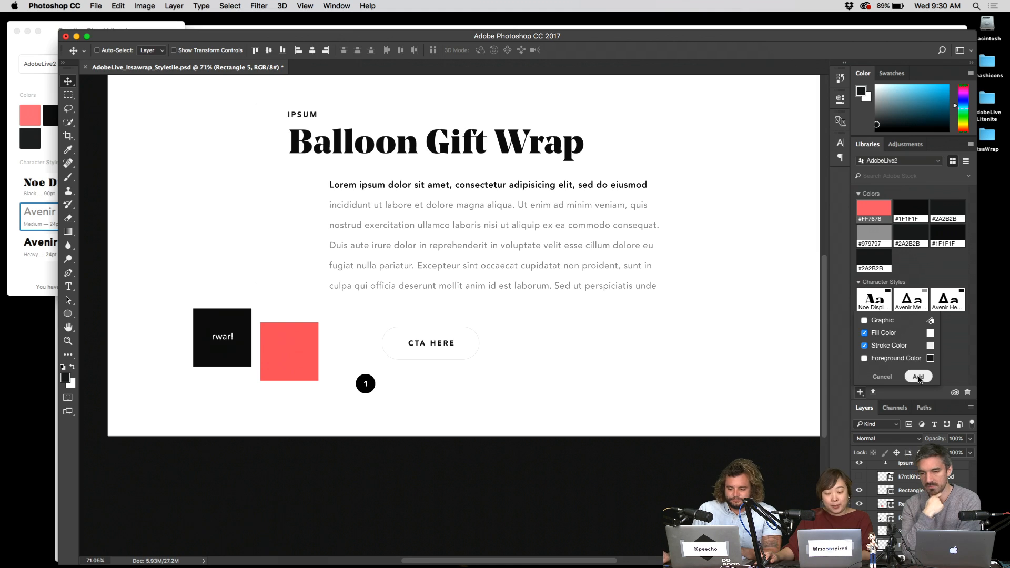
{"action": "left_click", "coordinate": [918, 376]}
- Add CTA HERE's Avenir Black character style and text colour to the library
{"action": "key", "text": "t"}
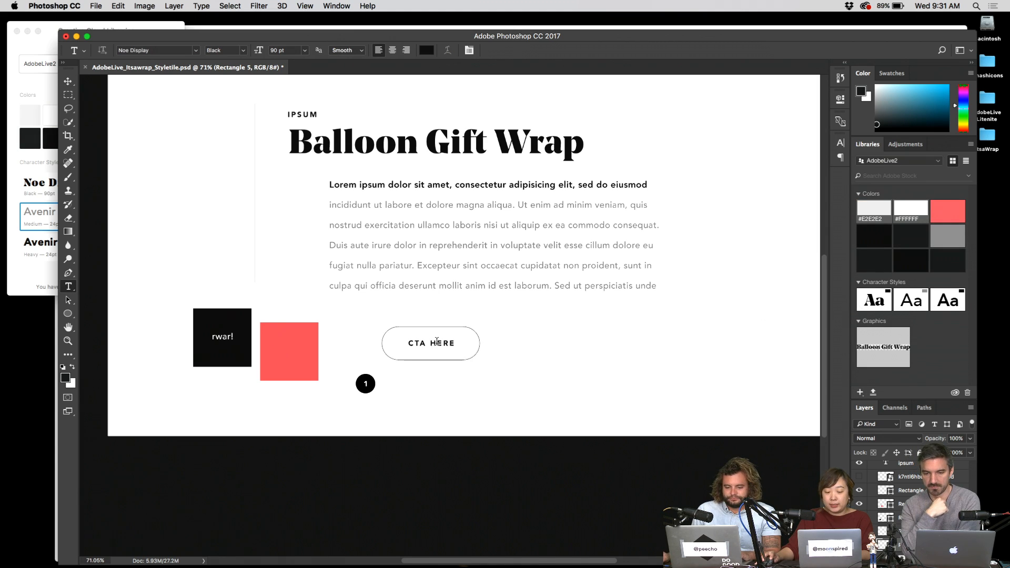
{"action": "left_click", "coordinate": [436, 342]}
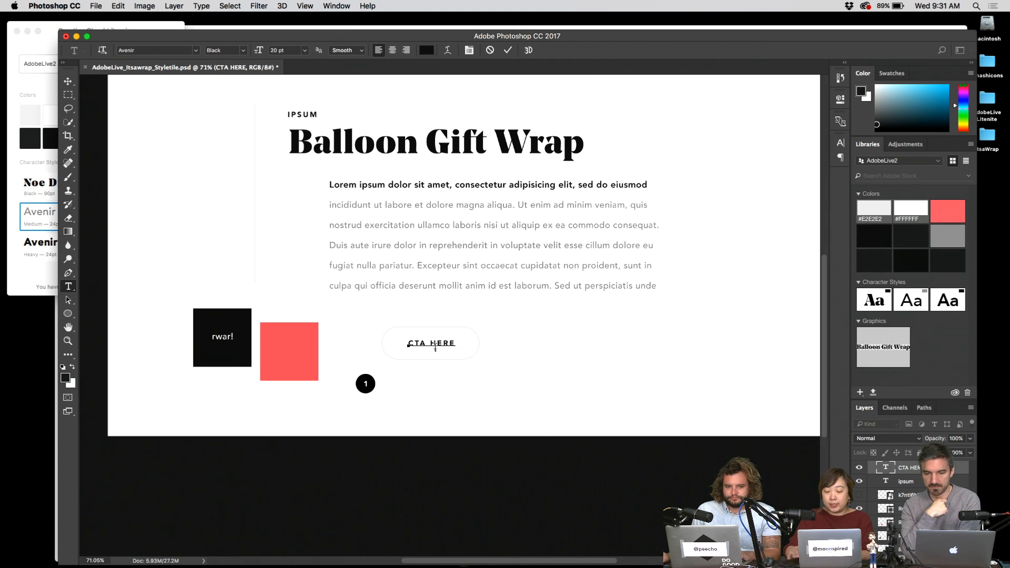
{"action": "left_click", "coordinate": [860, 394]}
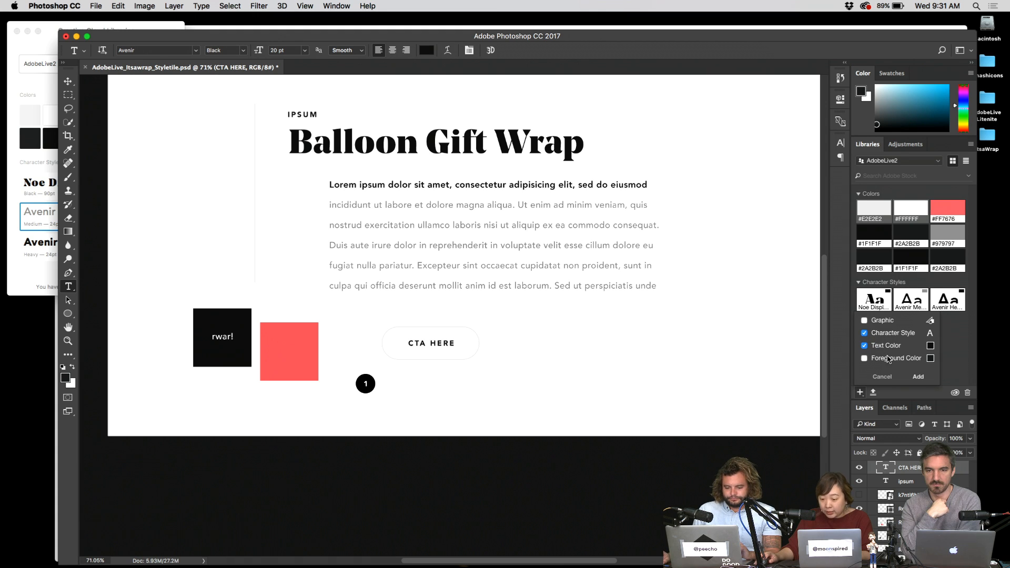
{"action": "left_click", "coordinate": [919, 377]}
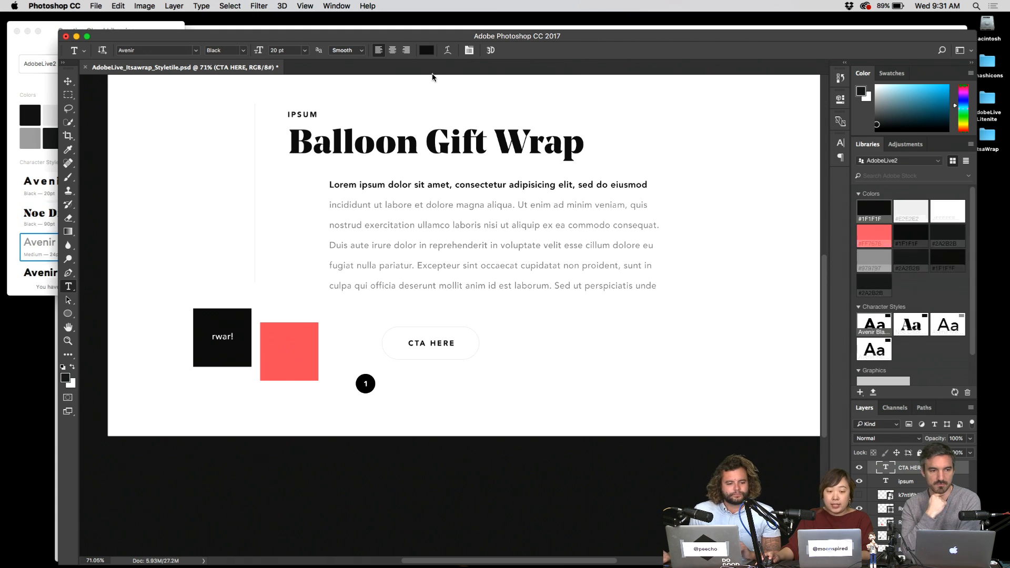
{"action": "left_click", "coordinate": [76, 36]}
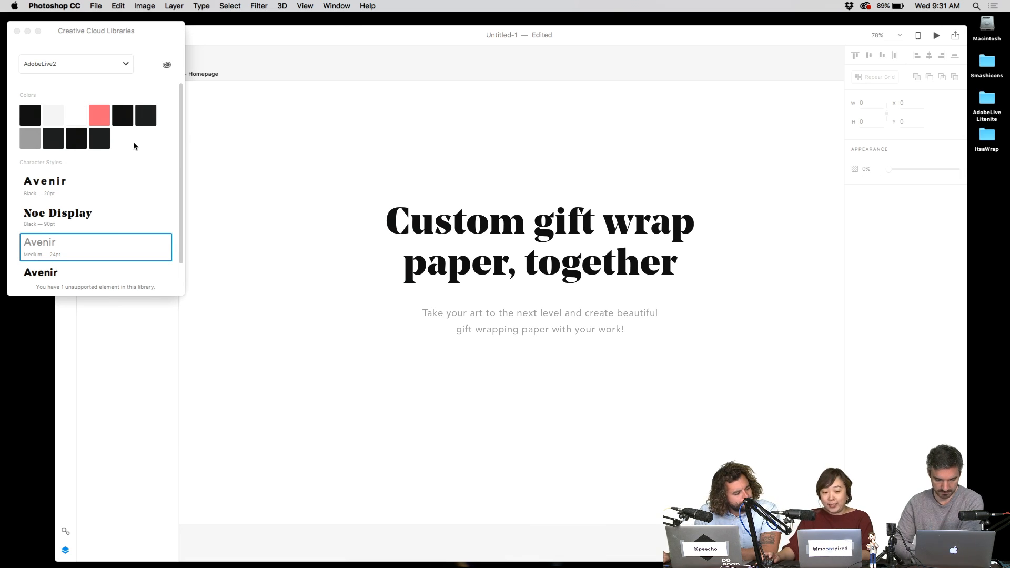
- Drag the subtitle box's bottom edge up so it fits its two lines
{"action": "left_click", "coordinate": [364, 138]}
{"action": "left_click", "coordinate": [152, 44]}
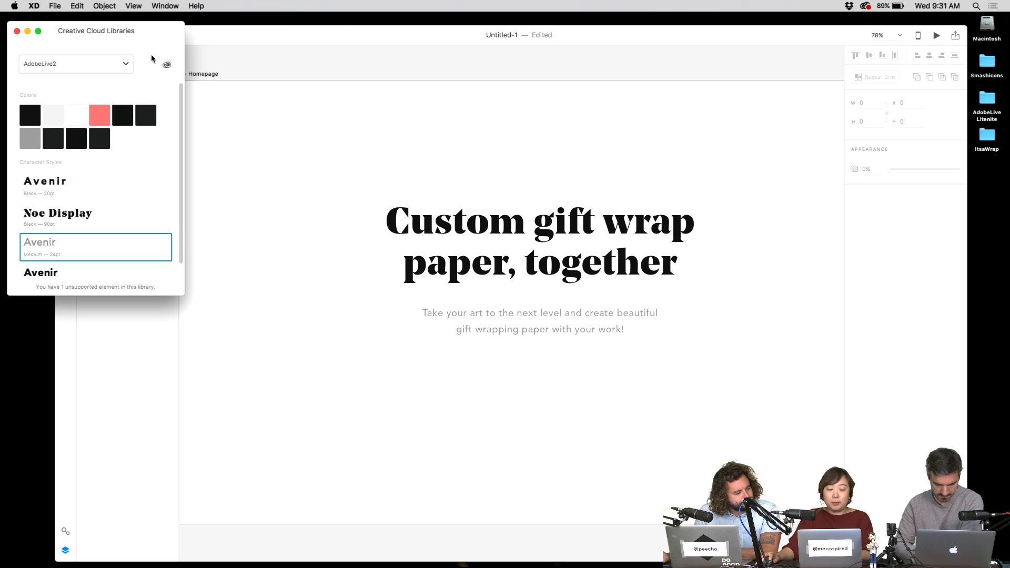
{"action": "scroll", "coordinate": [137, 218], "scroll_direction": "down", "scroll_amount": 1}
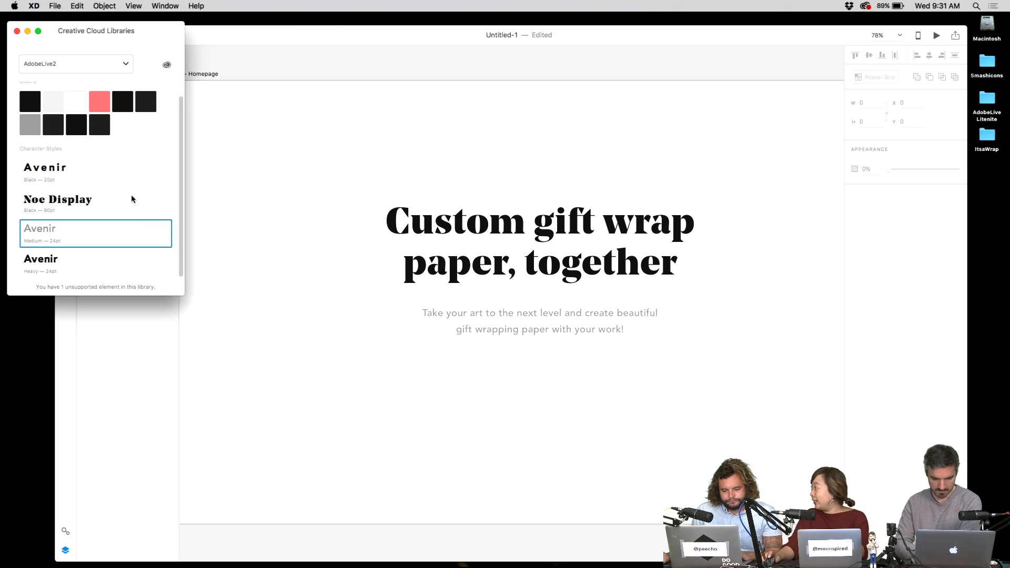
{"action": "left_click", "coordinate": [401, 188]}
{"action": "left_click", "coordinate": [579, 328]}
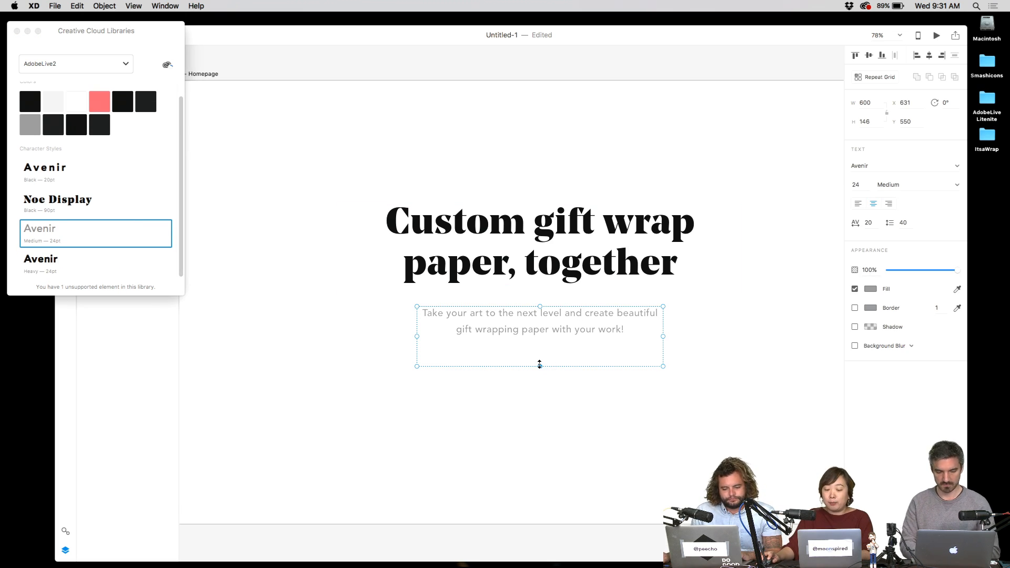
{"action": "left_click_drag", "start_coordinate": [539, 364], "coordinate": [541, 345]}
{"action": "left_click", "coordinate": [564, 390]}
{"action": "scroll", "coordinate": [548, 214], "scroll_direction": "down", "scroll_amount": 2}
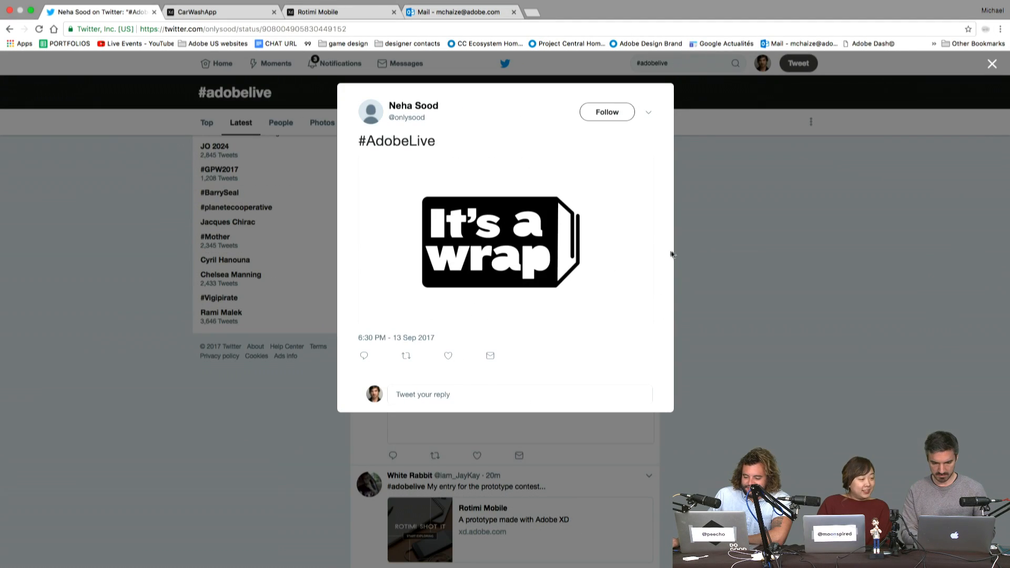
- Close the tweet, then open and close the enlarged 'It's a wrap' logo image
{"action": "left_click", "coordinate": [678, 255]}
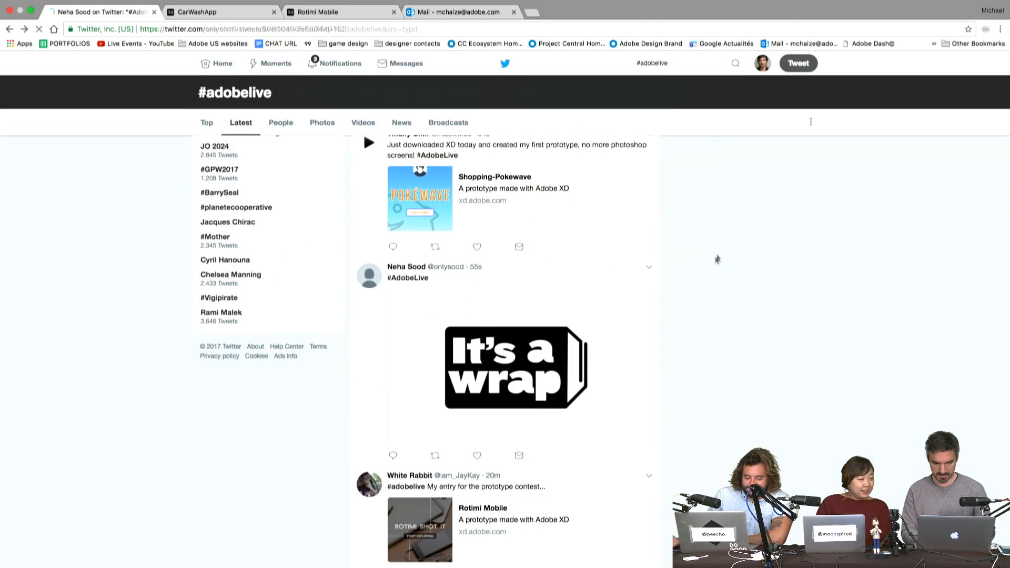
{"action": "left_click", "coordinate": [566, 280]}
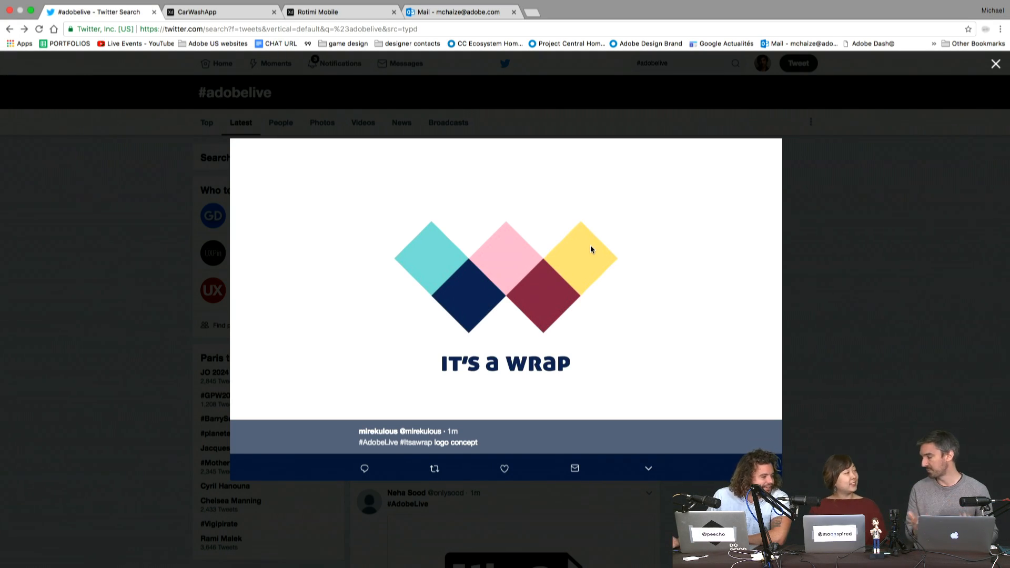
{"action": "left_click", "coordinate": [884, 294]}
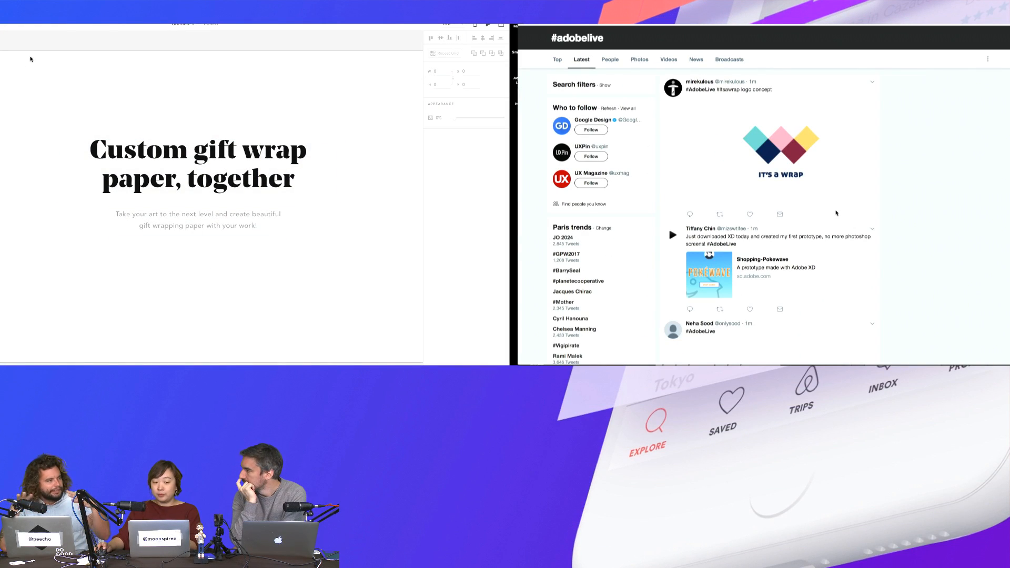
- Fit the Homepage artboard in view and draw a rectangle below the subtitle
{"action": "key", "text": "super+0"}
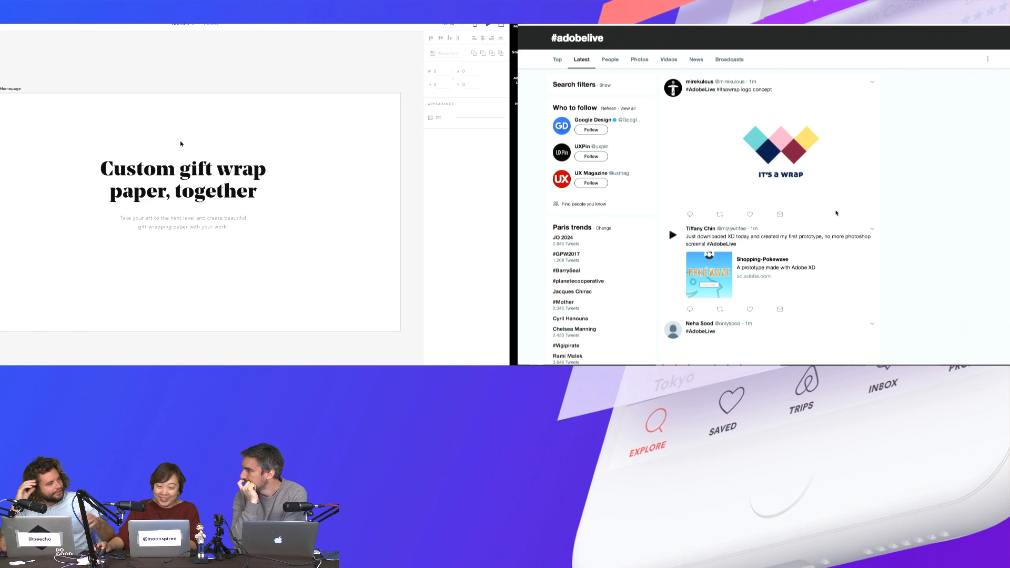
{"action": "key", "text": "super+y"}
{"action": "key", "text": "super+y"}
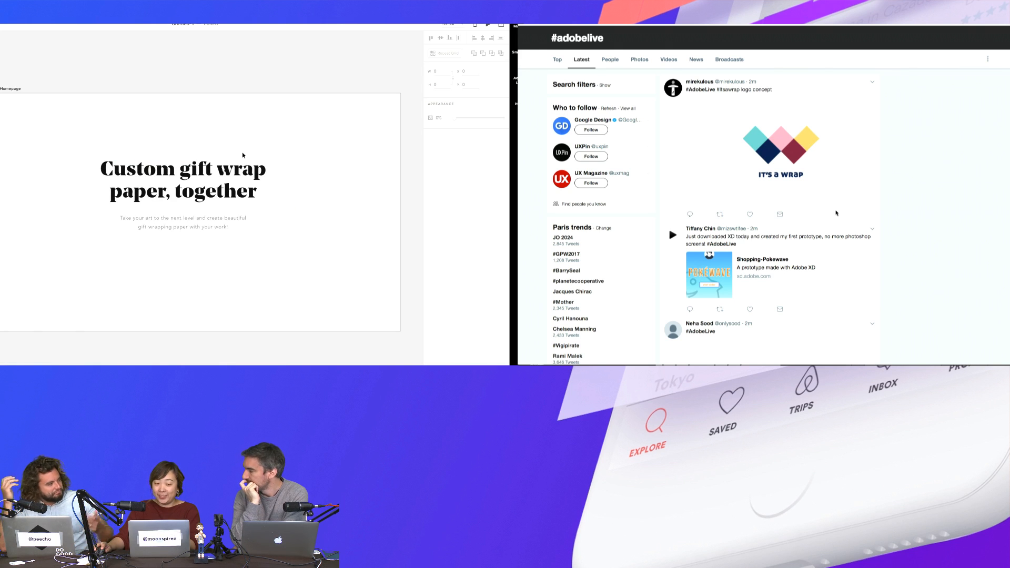
{"action": "left_click_drag", "start_coordinate": [191, 122], "coordinate": [242, 103]}
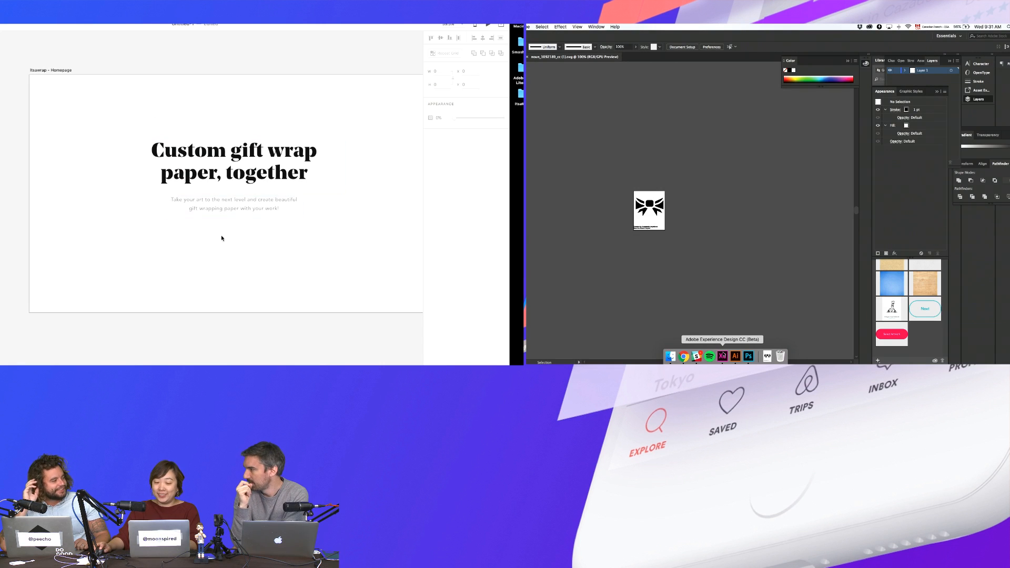
{"action": "scroll", "coordinate": [255, 227], "scroll_direction": "right", "scroll_amount": 2}
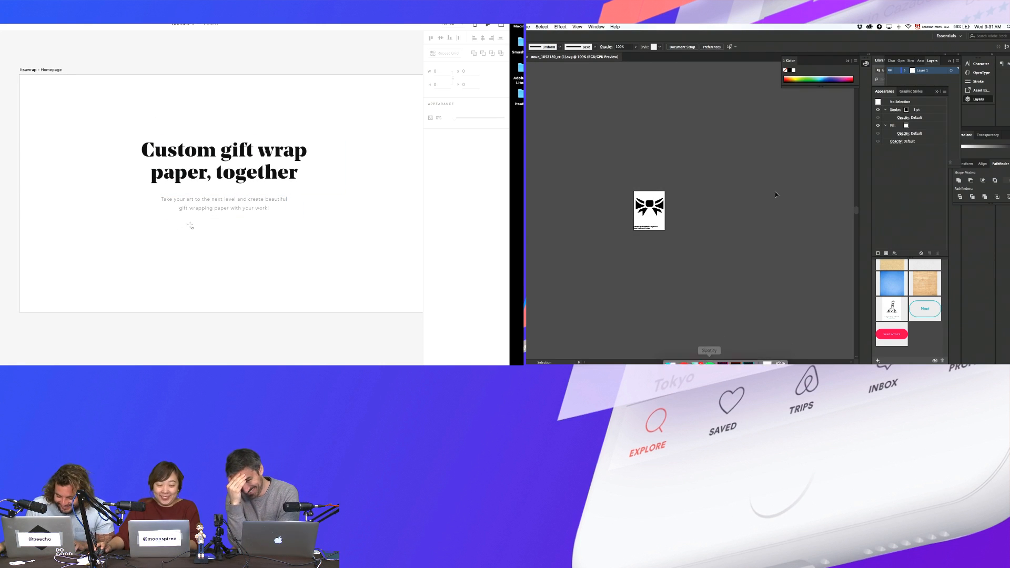
{"action": "left_click", "coordinate": [649, 206]}
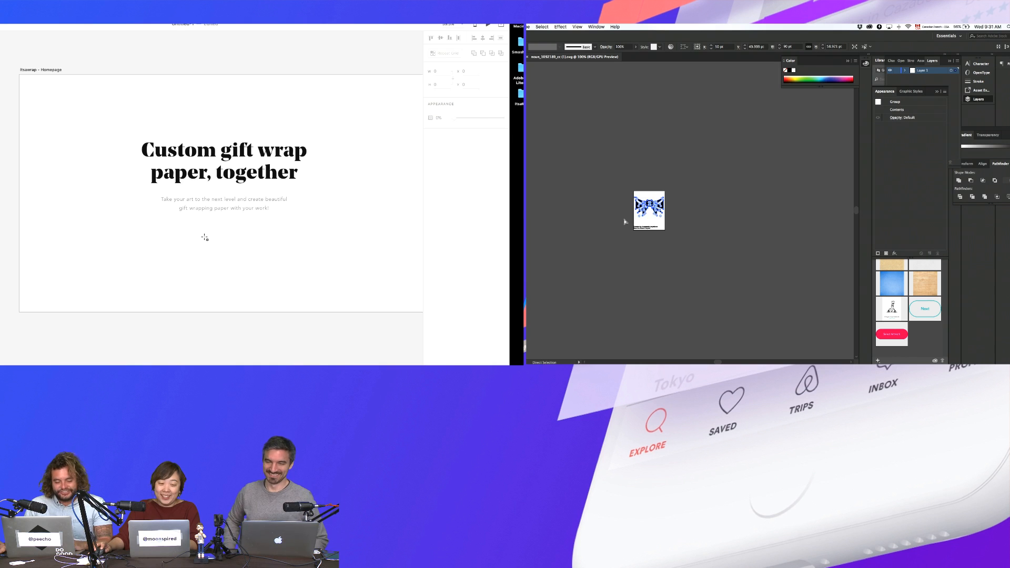
{"action": "left_click_drag", "start_coordinate": [180, 237], "coordinate": [244, 257]}
- Paste the bow graphic below IT'S A WRAP in Illustrator, shrinking it and moving it up
{"action": "key", "text": "super+Tab"}
{"action": "key", "text": "super+Tab"}
{"action": "key", "text": "super+Tab"}
{"action": "key", "text": "super+Tab"}
{"action": "key", "text": "super+Tab"}
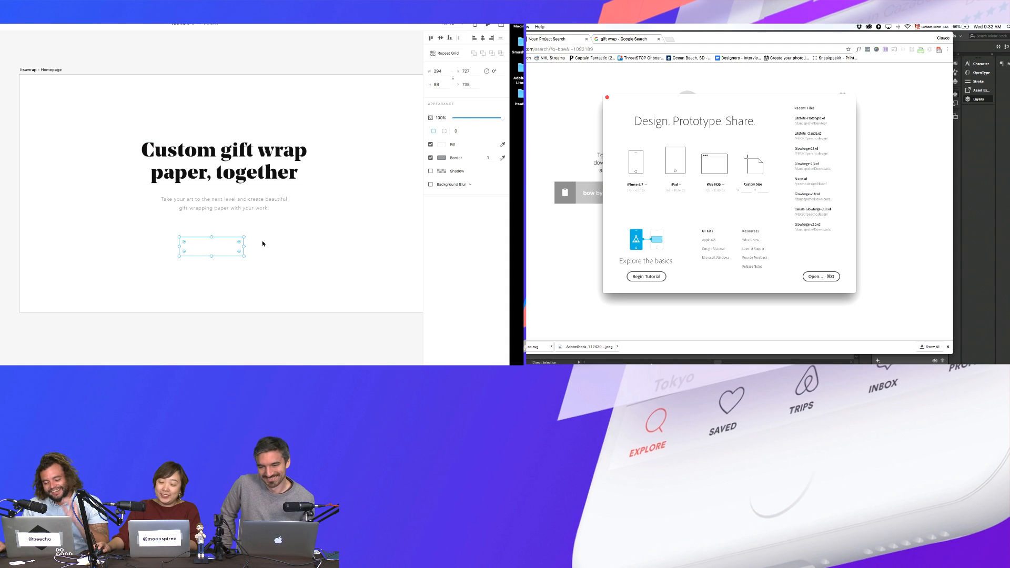
{"action": "left_click", "coordinate": [736, 356]}
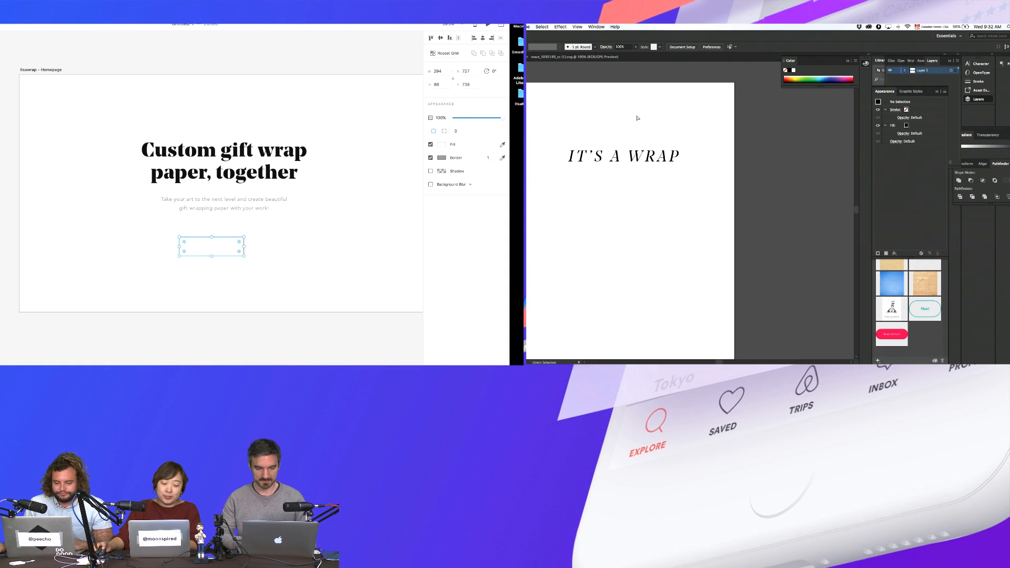
{"action": "key", "text": "ctrl+v"}
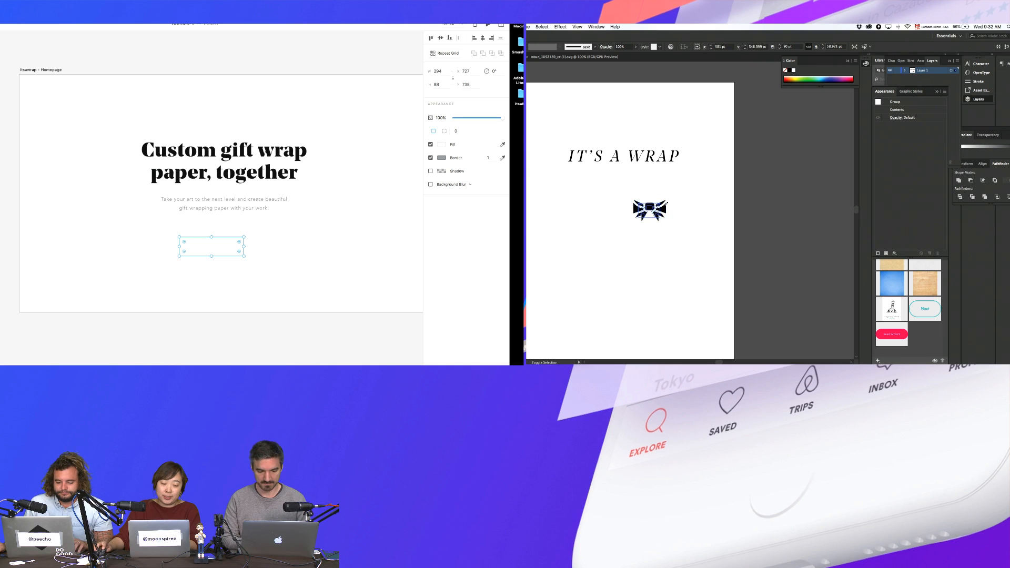
{"action": "left_click_drag", "start_coordinate": [667, 202], "coordinate": [626, 131]}
- Check the rectangle's context options and start a text label to its left
{"action": "right_click", "coordinate": [204, 244]}
{"action": "left_click", "coordinate": [140, 244]}
{"action": "left_click", "coordinate": [674, 126]}
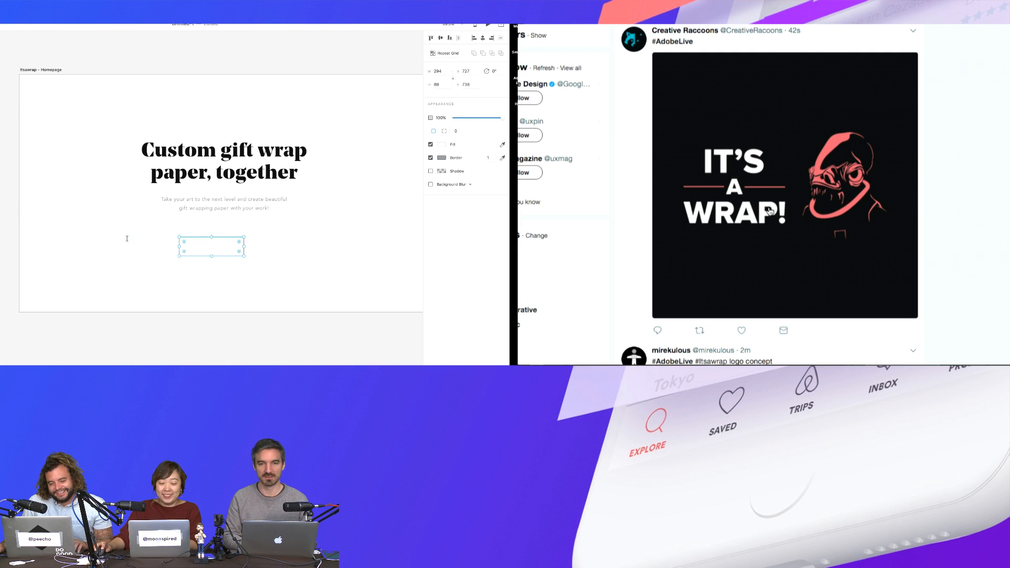
{"action": "left_click", "coordinate": [150, 237]}
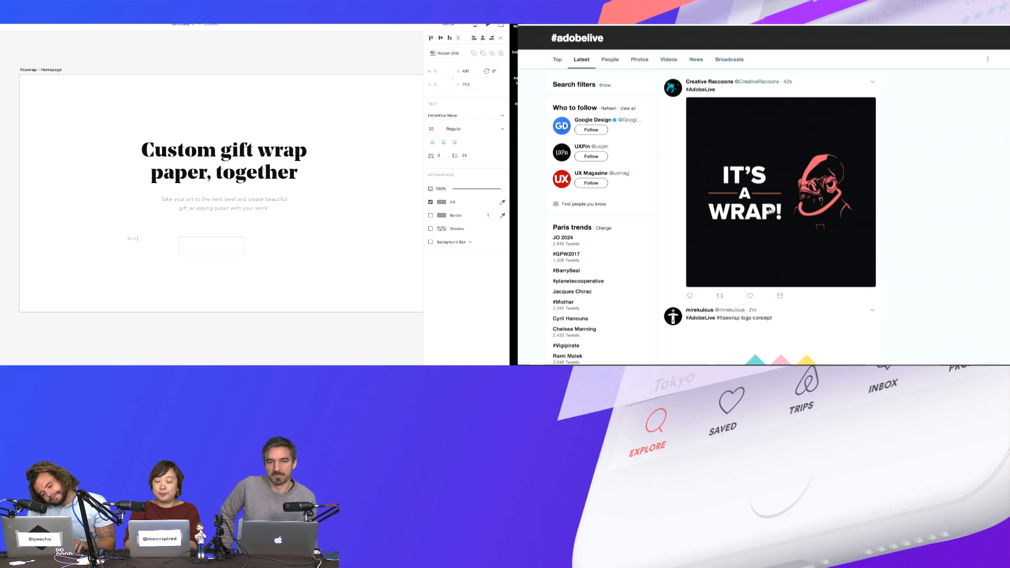
- Type the label 'BUY PAPER' and give it the Avenir Black character style
{"action": "type", "text": "BUY"}
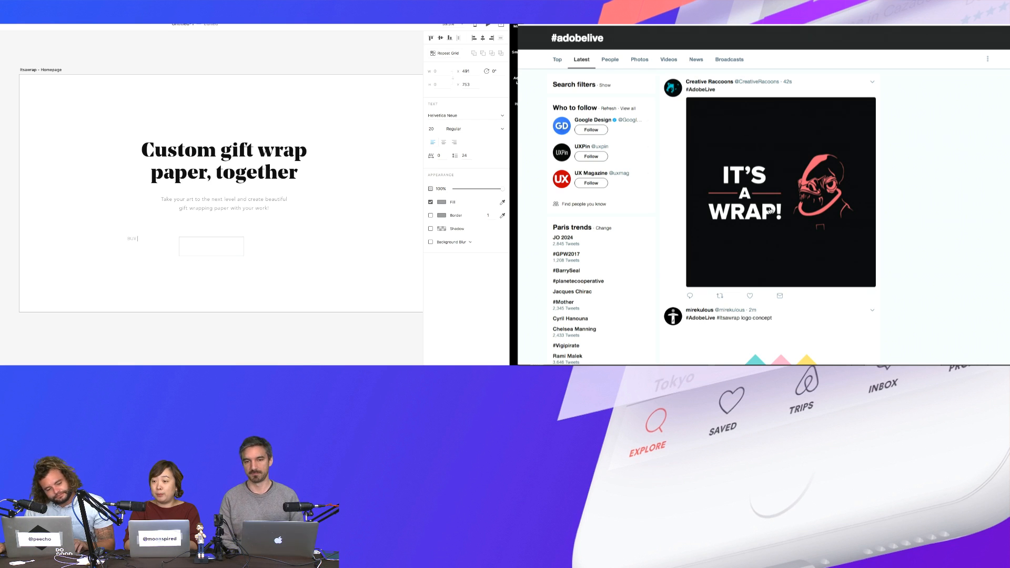
{"action": "type", "text": " PAPER"}
{"action": "key", "text": "Escape"}
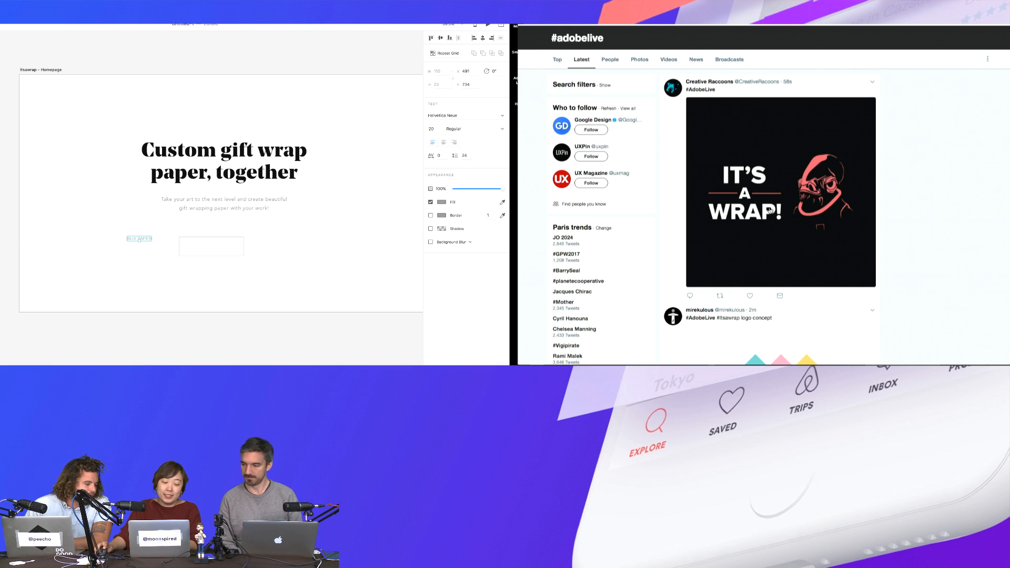
{"action": "key", "text": "super+alt+v"}
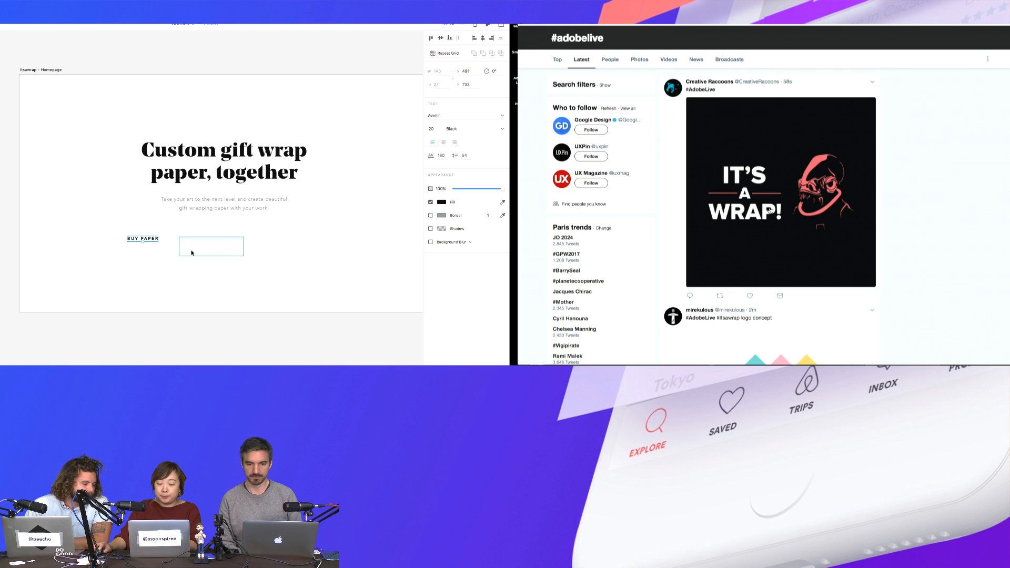
{"action": "left_click", "coordinate": [191, 253]}
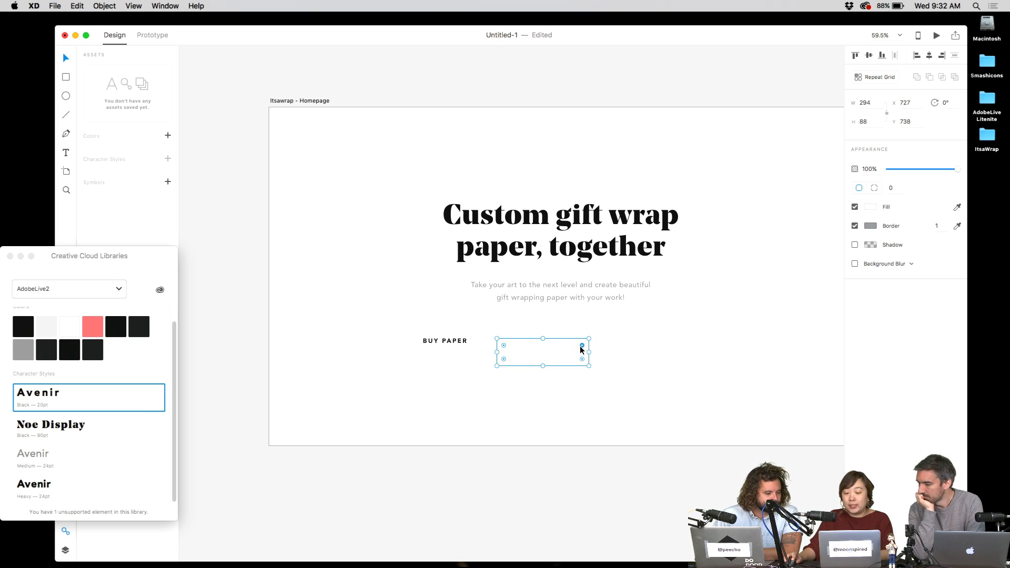
- Give the button rectangle a uniform 30 corner radius on all four corners
{"action": "mouse_move", "coordinate": [581, 350]}
{"action": "left_mouse_down"}
{"action": "mouse_move", "coordinate": [598, 331]}
{"action": "mouse_move", "coordinate": [572, 352]}
{"action": "mouse_move", "coordinate": [589, 339]}
{"action": "left_mouse_up"}
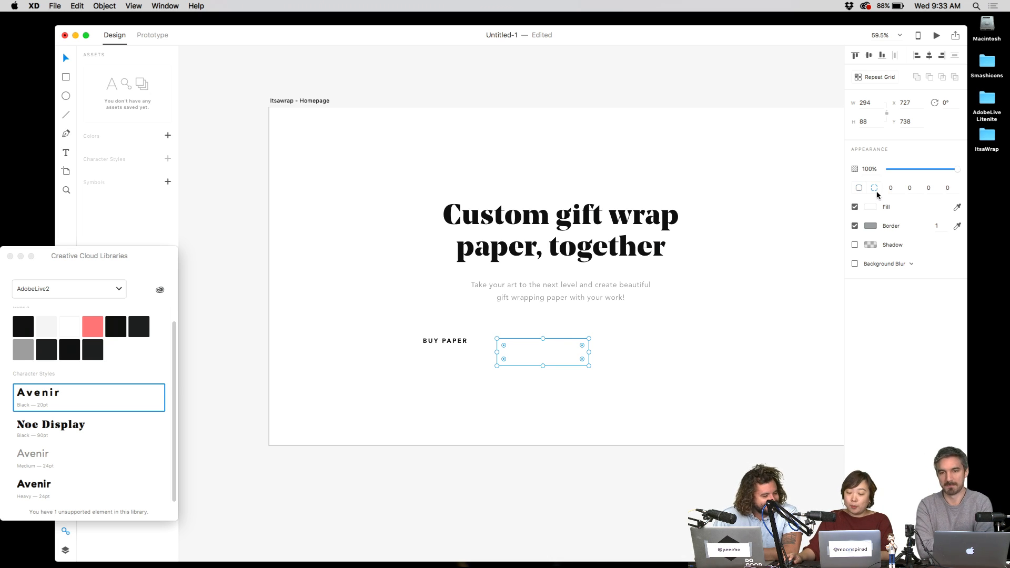
{"action": "left_click", "coordinate": [901, 191]}
{"action": "type", "text": "30"}
{"action": "key", "text": "Tab"}
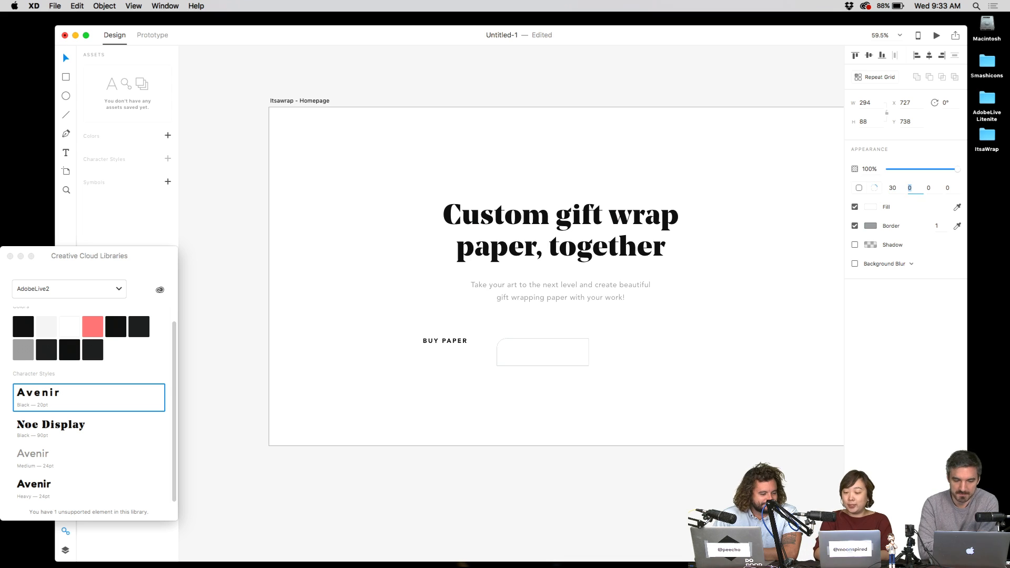
{"action": "key", "text": "Tab"}
{"action": "type", "text": "3"}
{"action": "key", "text": "Return"}
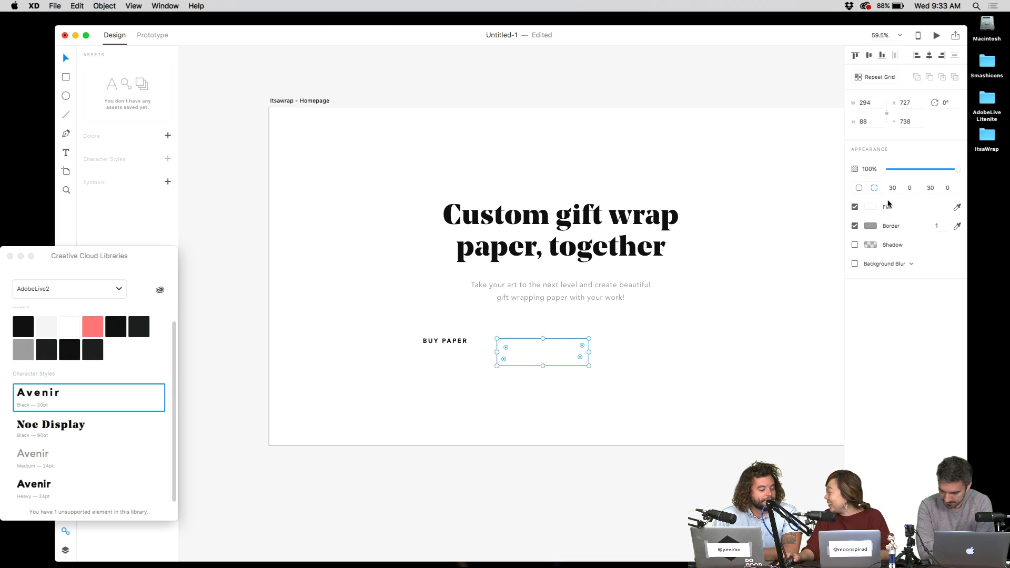
{"action": "key", "text": "super+z"}
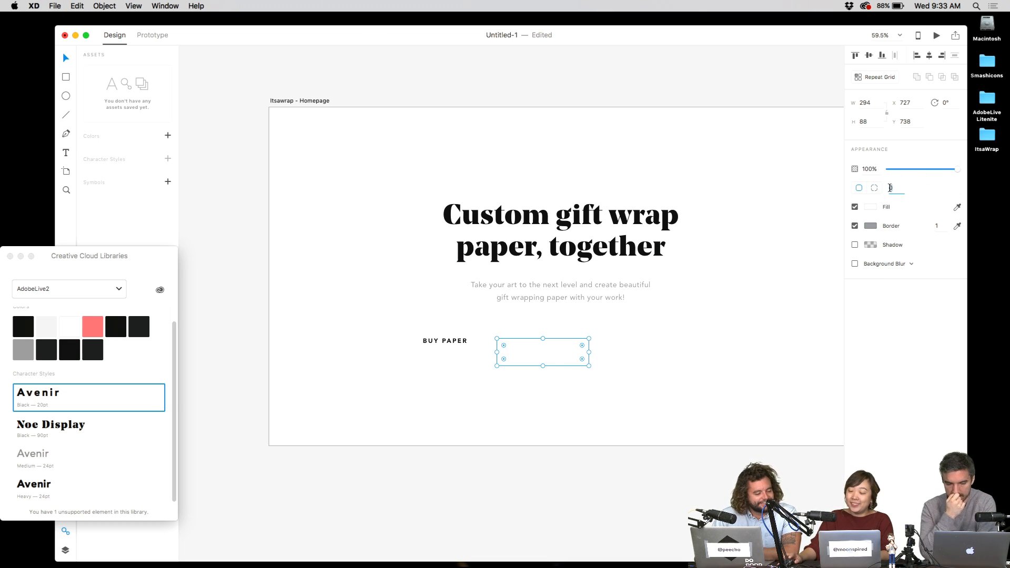
{"action": "type", "text": "0"}
{"action": "key", "text": "Return"}
{"action": "left_click", "coordinate": [549, 351]}
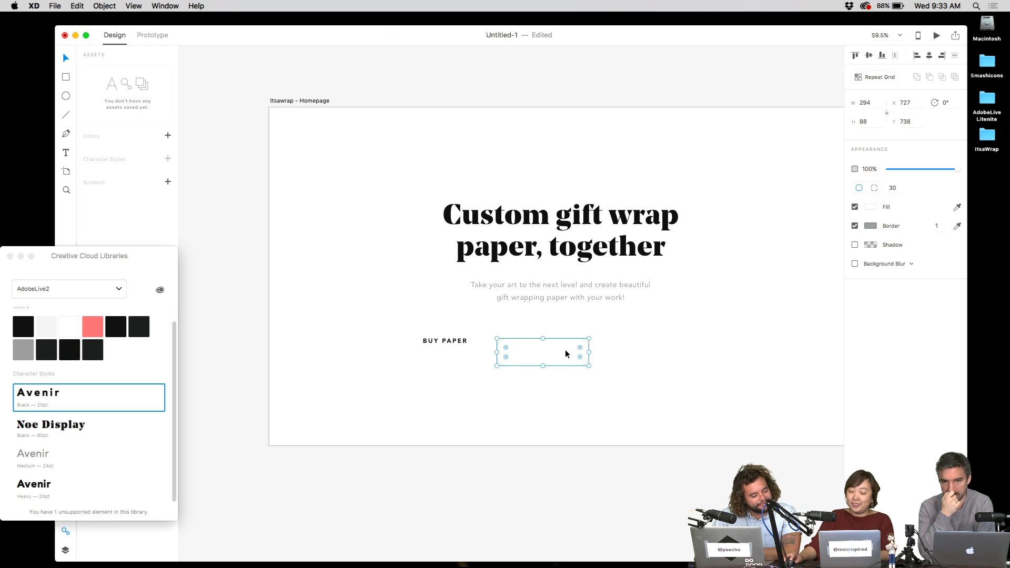
{"action": "left_click", "coordinate": [645, 350]}
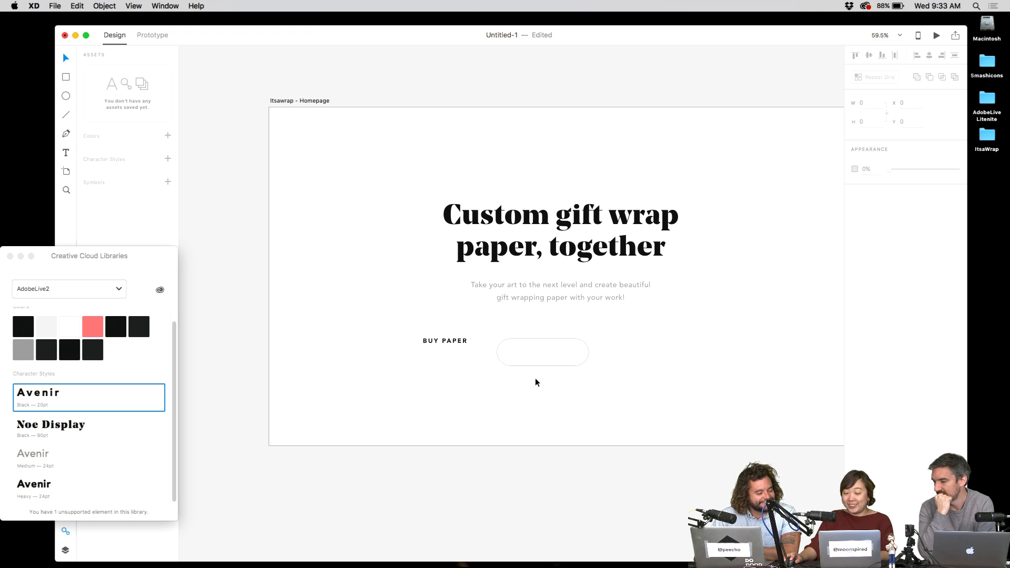
- Center BUY PAPER in the rounded rectangle, group them, and place the button below the paragraph
{"action": "left_click_drag", "start_coordinate": [543, 357], "coordinate": [550, 346]}
{"action": "left_click_drag", "start_coordinate": [450, 341], "coordinate": [543, 340]}
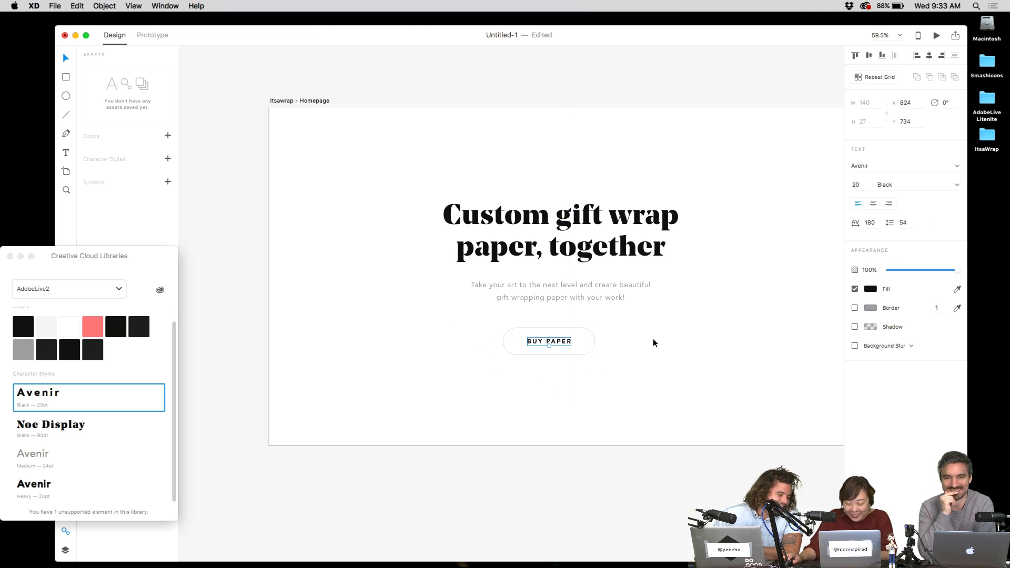
{"action": "left_click_drag", "start_coordinate": [654, 343], "coordinate": [588, 312]}
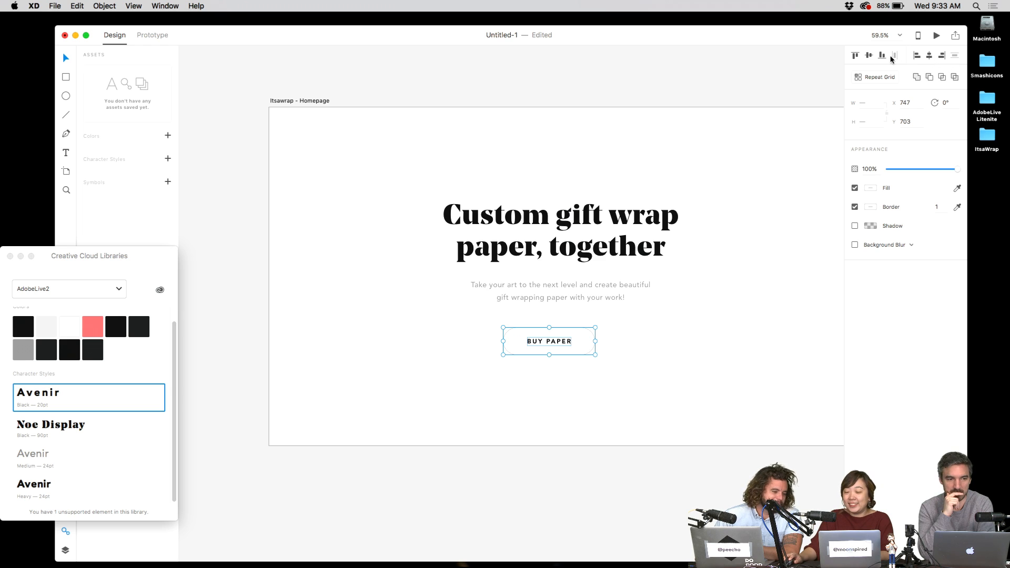
{"action": "key", "text": "super+g"}
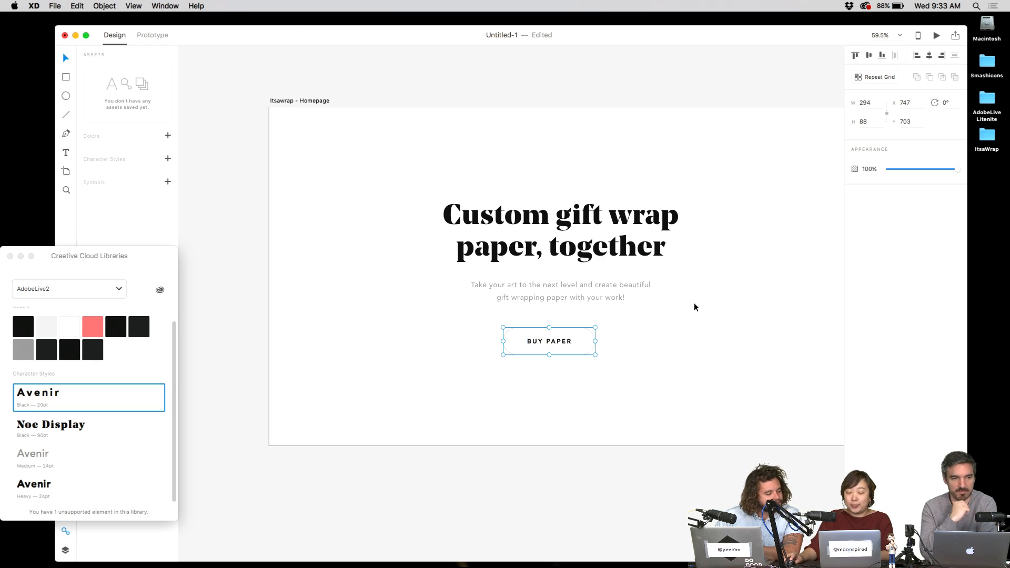
{"action": "left_click_drag", "start_coordinate": [576, 349], "coordinate": [661, 348]}
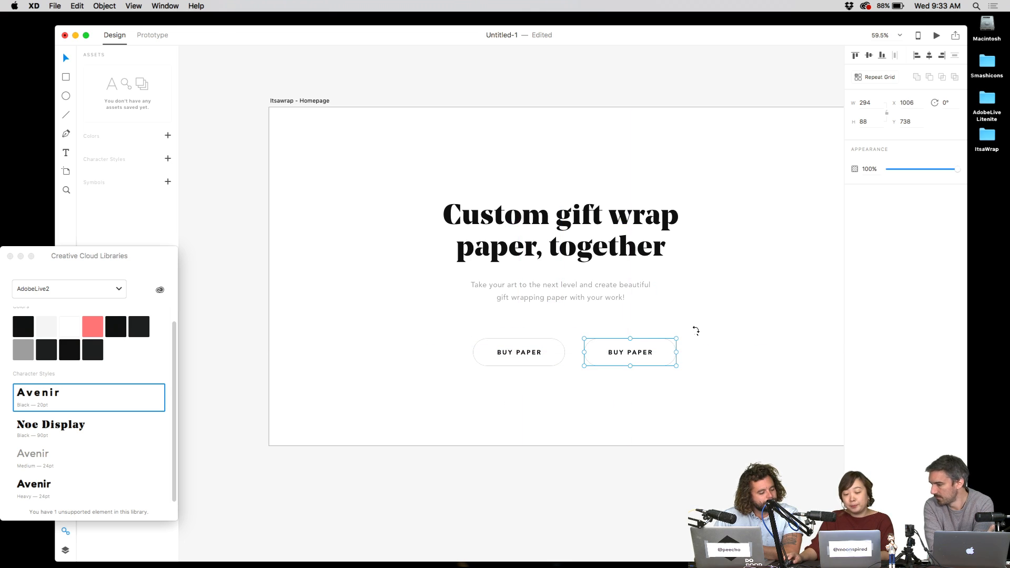
- Turn the left BUY PAPER button into a symbol
{"action": "left_click", "coordinate": [556, 351]}
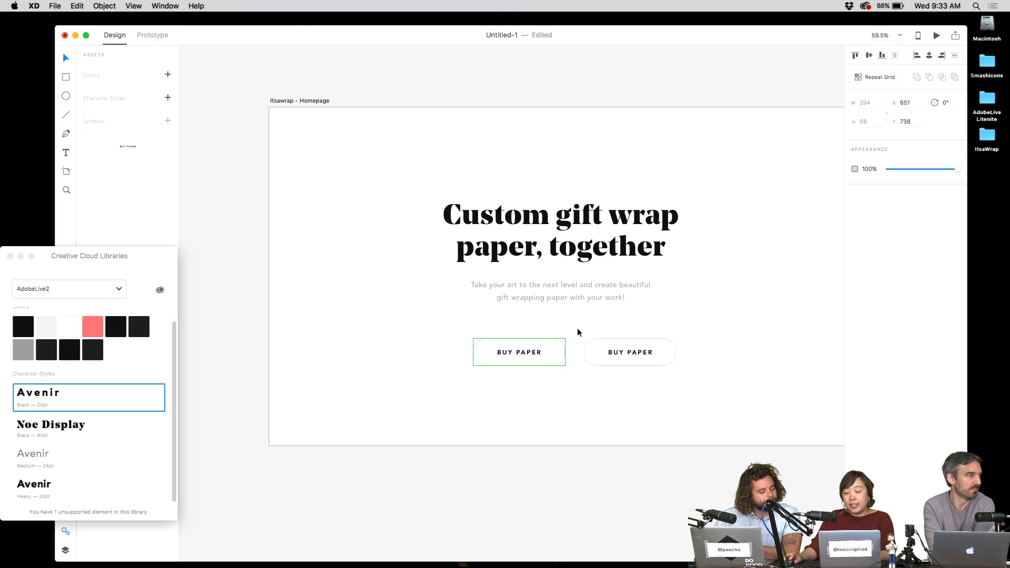
{"action": "right_click", "coordinate": [559, 350]}
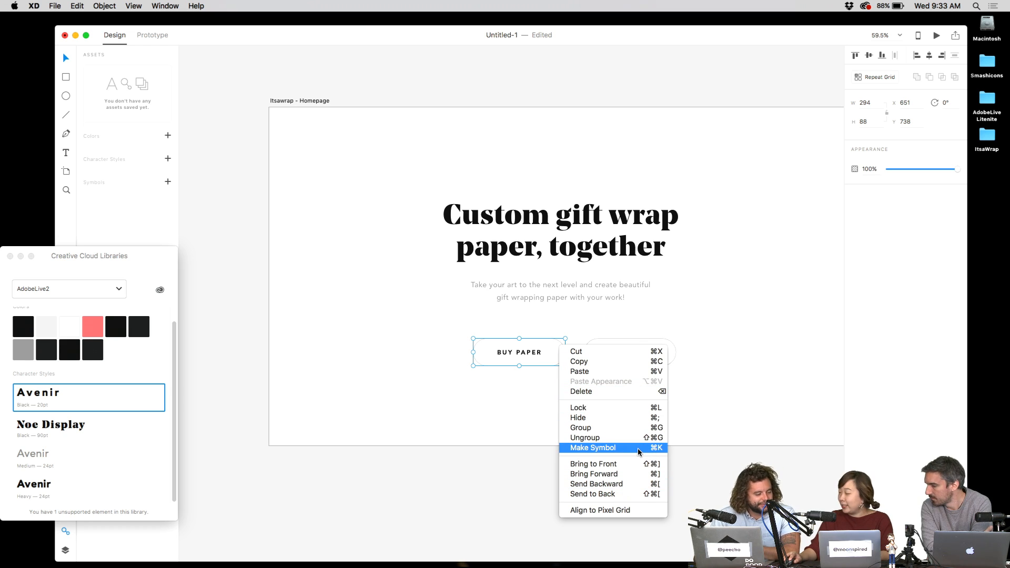
{"action": "left_click", "coordinate": [638, 448]}
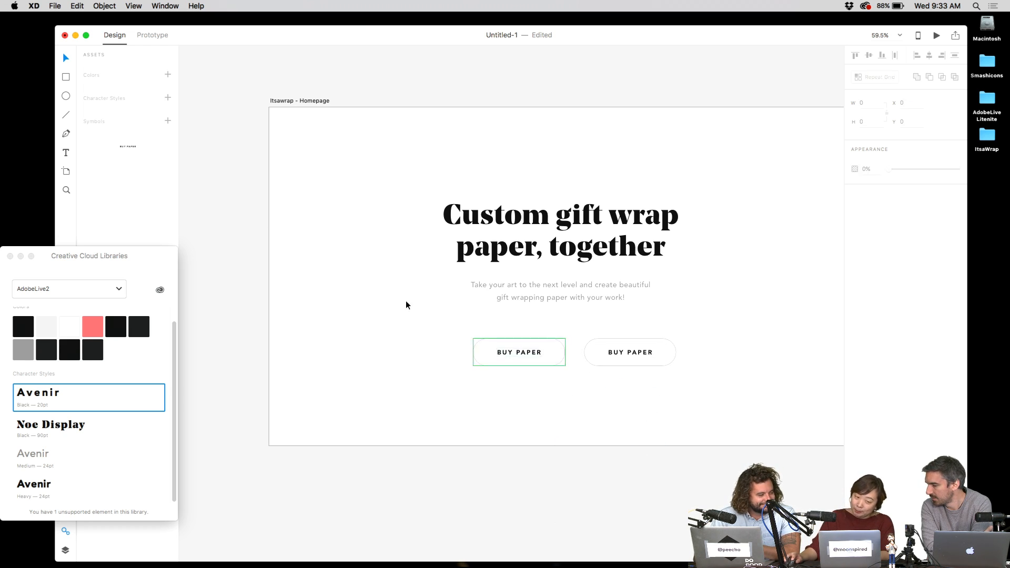
- Place test instances of the button symbol above the artboard from Assets
{"action": "left_click_drag", "start_coordinate": [115, 149], "coordinate": [447, 83]}
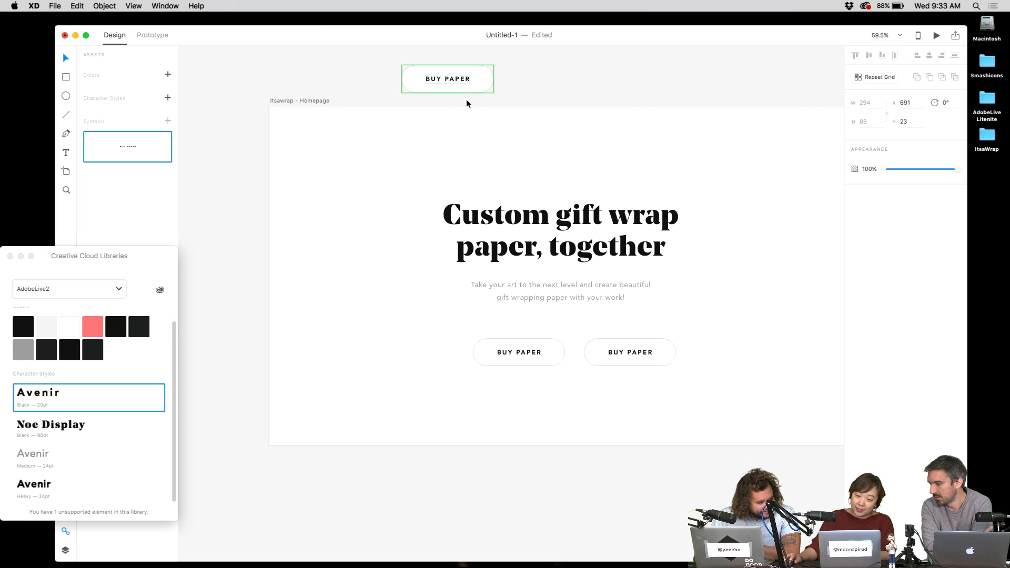
{"action": "key", "text": "Delete"}
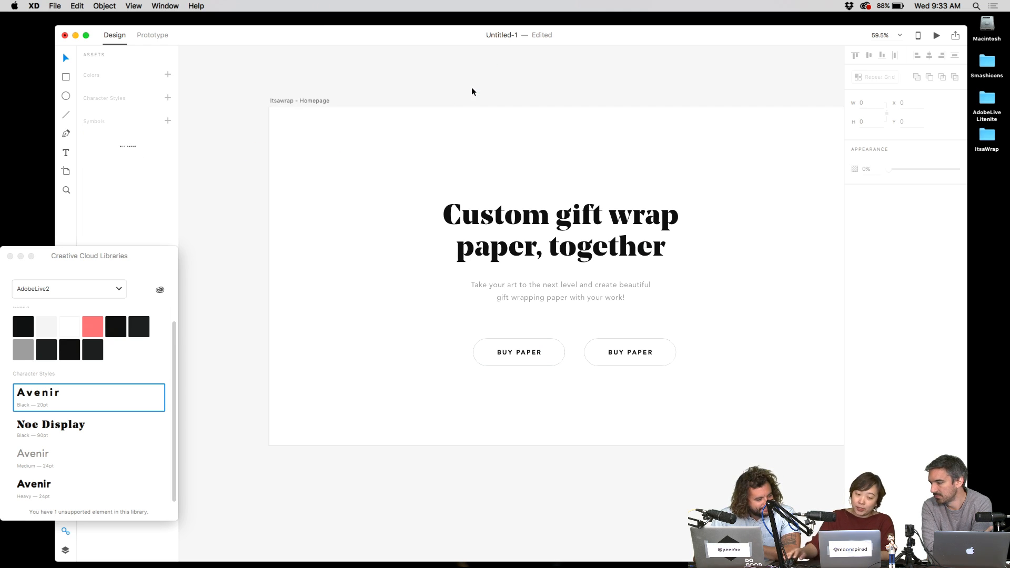
{"action": "left_click_drag", "start_coordinate": [117, 148], "coordinate": [417, 59]}
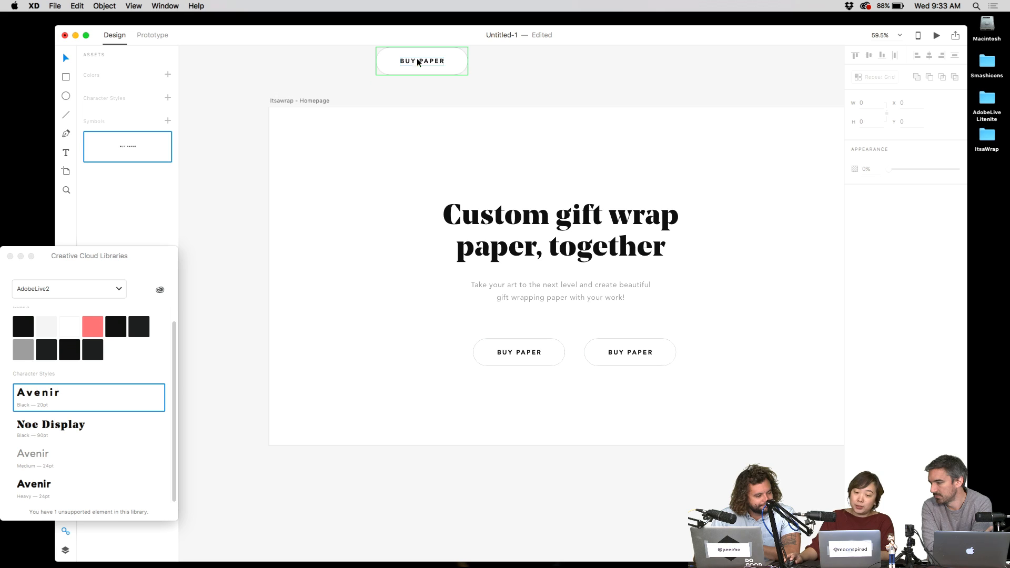
{"action": "scroll", "coordinate": [508, 64], "scroll_direction": "up", "scroll_amount": 2}
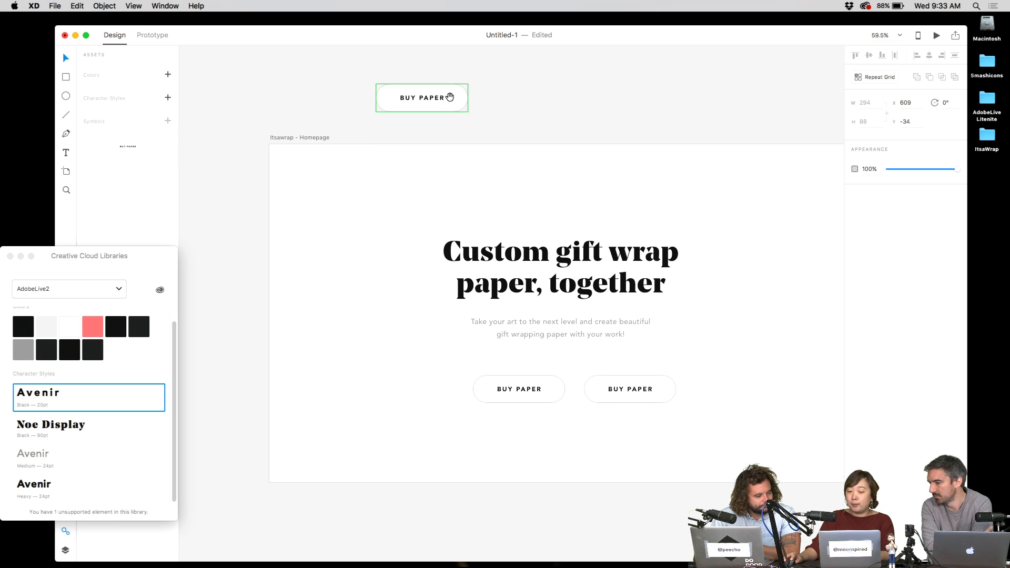
- Copy the instance, relabel the copy 'Hi' to compare, then delete both test buttons
{"action": "left_click_drag", "start_coordinate": [432, 100], "coordinate": [621, 119], "text": "alt"}
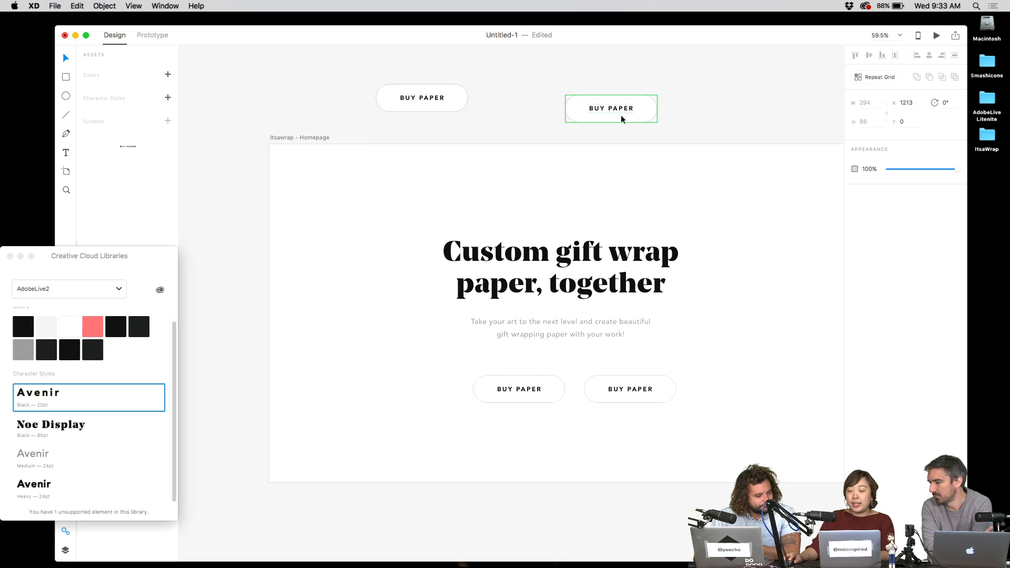
{"action": "double_click", "coordinate": [622, 112]}
{"action": "double_click", "coordinate": [622, 108]}
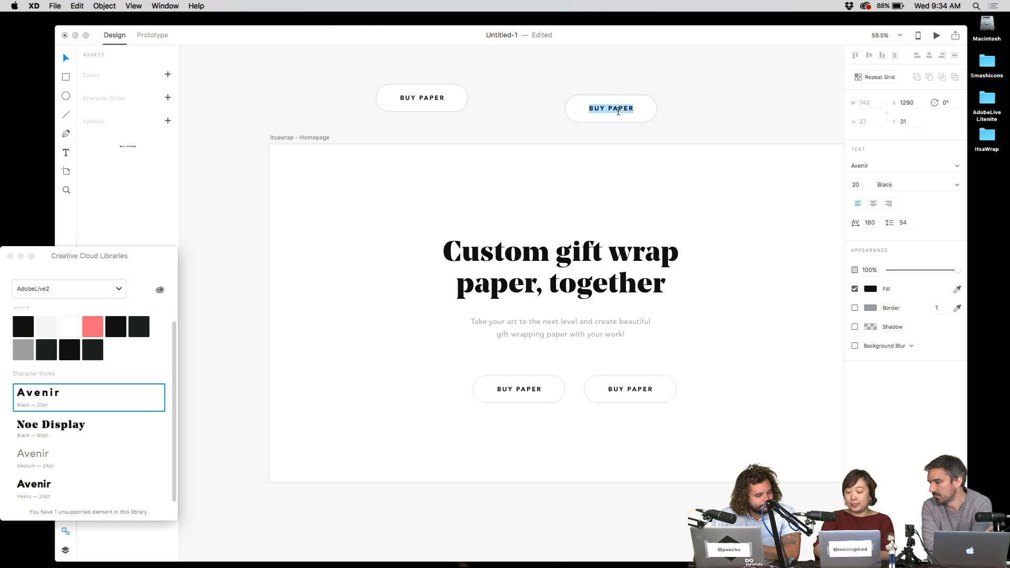
{"action": "type", "text": "Hi CLAUDE!"}
{"action": "key", "text": "Escape"}
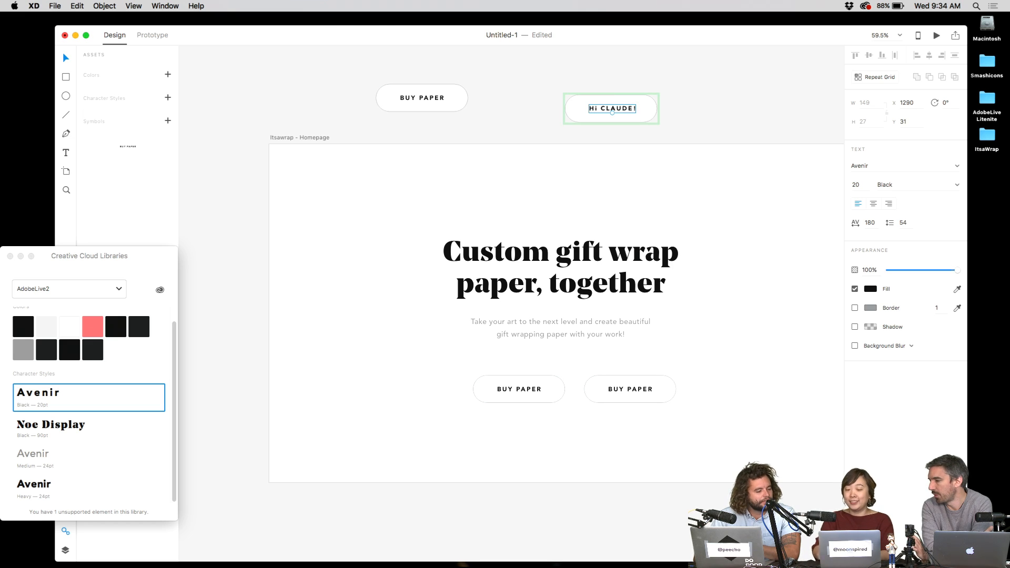
{"action": "left_click", "coordinate": [724, 90]}
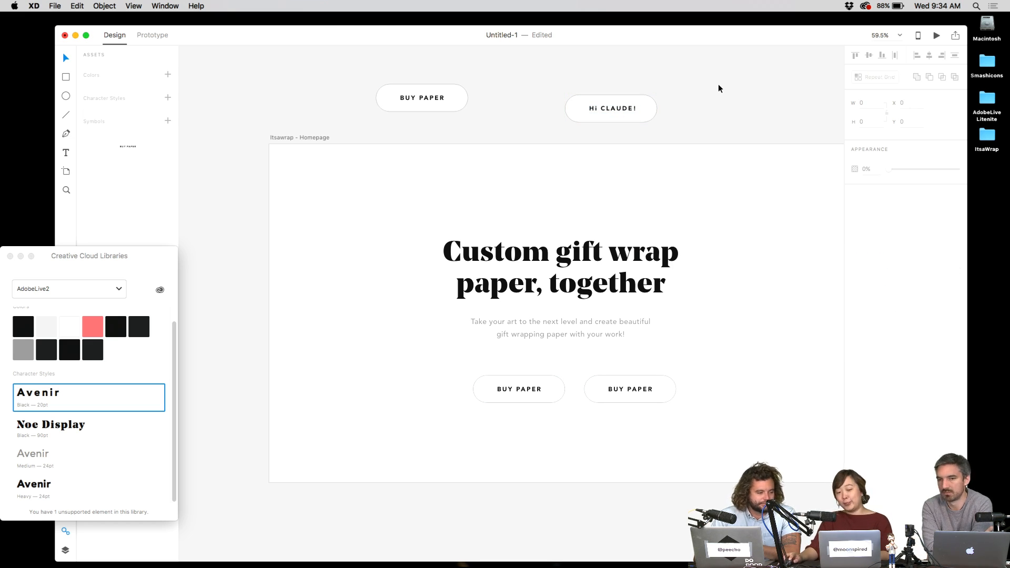
{"action": "left_click_drag", "start_coordinate": [720, 85], "coordinate": [570, 114]}
{"action": "key", "text": "Delete"}
{"action": "left_click", "coordinate": [467, 107]}
{"action": "key", "text": "Delete"}
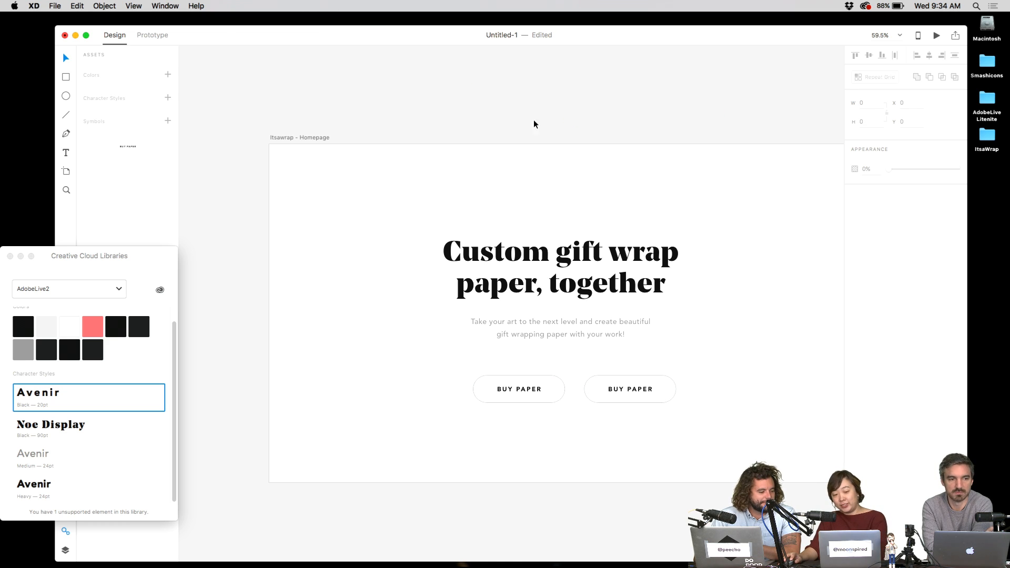
{"action": "scroll", "coordinate": [584, 285], "scroll_direction": "down", "scroll_amount": 3}
- Fill the duplicated right pill with library black and make its label white
{"action": "left_click_drag", "start_coordinate": [634, 293], "coordinate": [610, 291]}
{"action": "scroll", "coordinate": [613, 289], "scroll_direction": "up", "scroll_amount": 2}
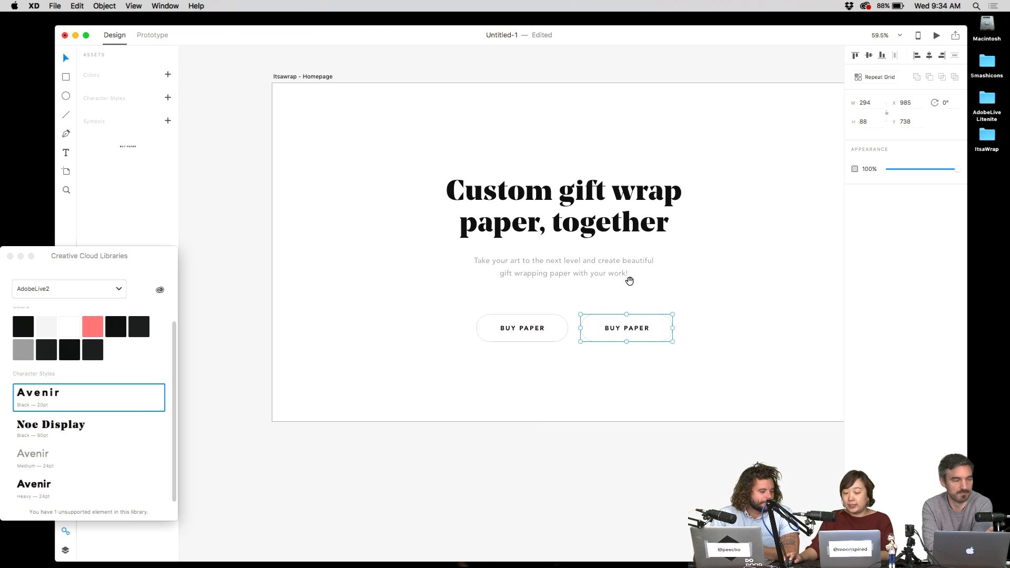
{"action": "double_click", "coordinate": [665, 327]}
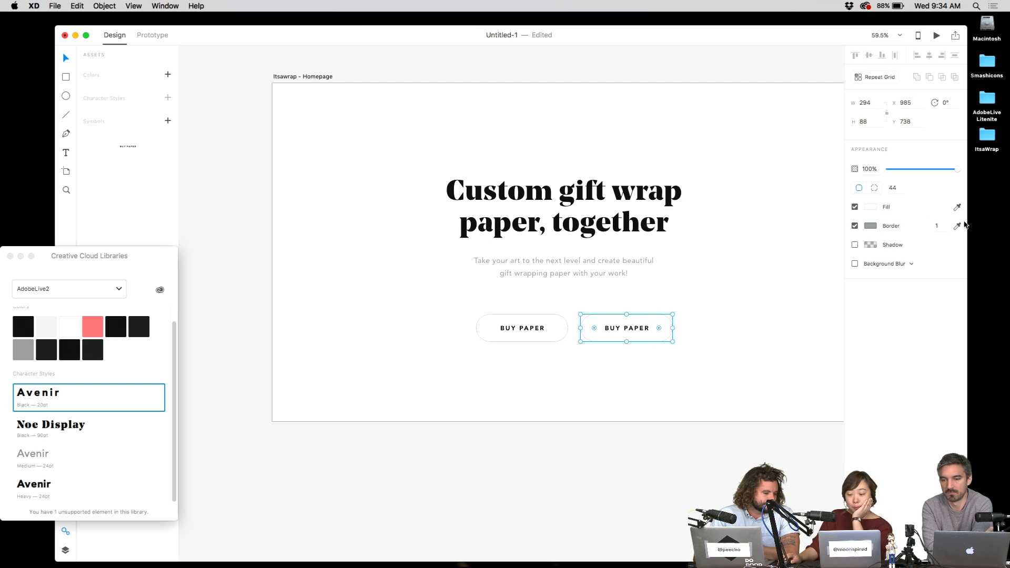
{"action": "left_click", "coordinate": [22, 327]}
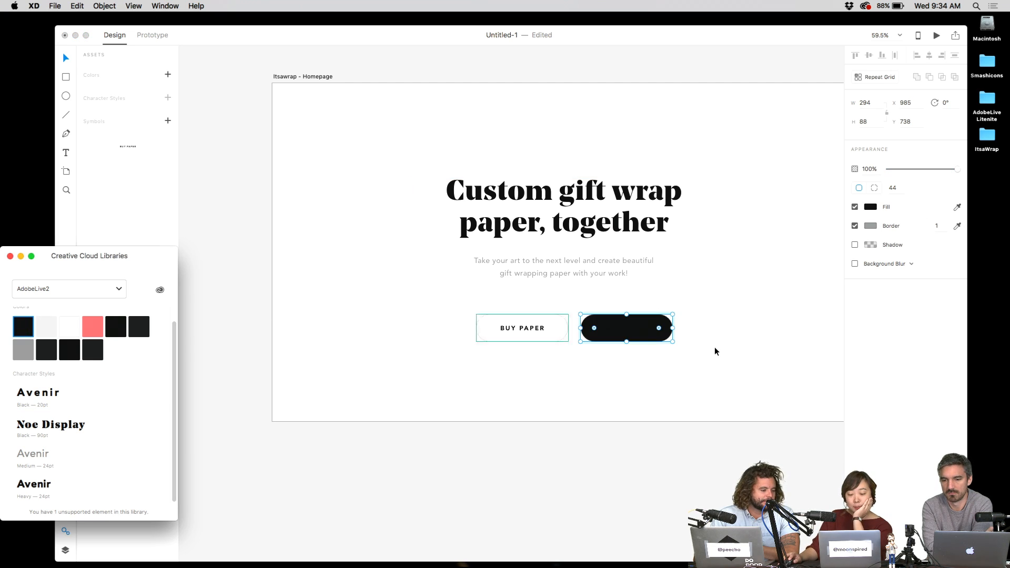
{"action": "left_click", "coordinate": [637, 331]}
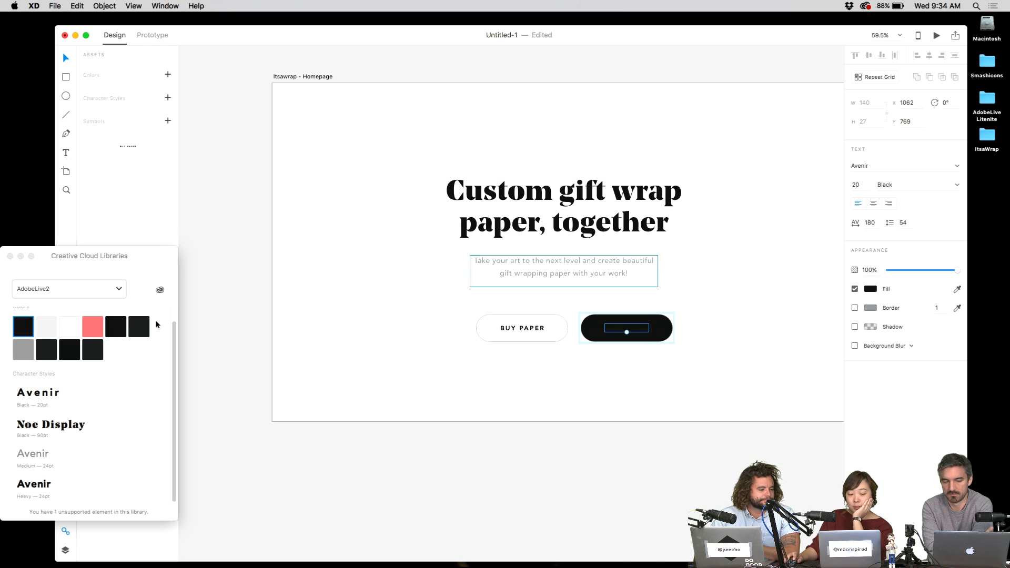
{"action": "left_click", "coordinate": [68, 327]}
{"action": "left_click", "coordinate": [677, 367]}
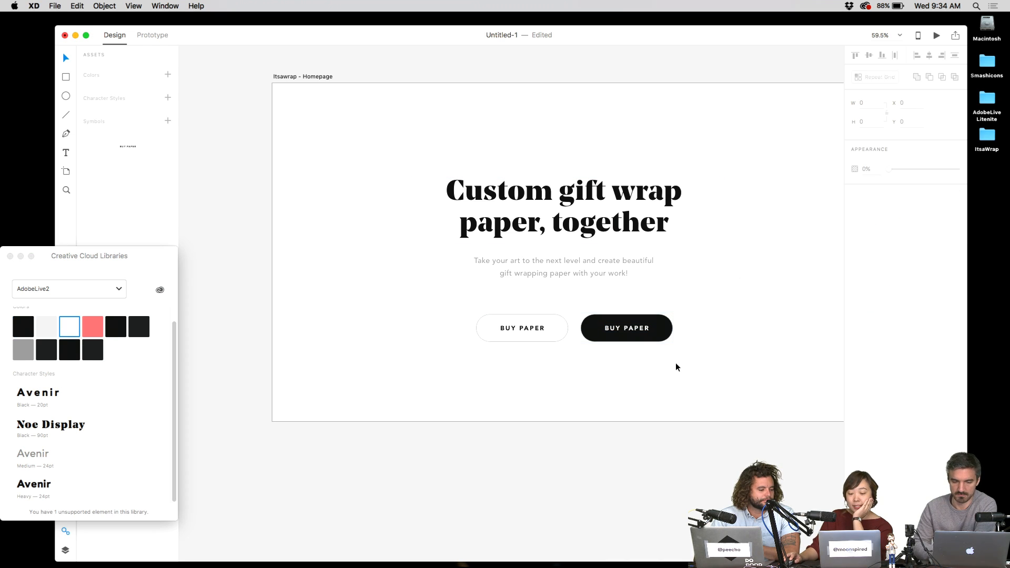
{"action": "left_click", "coordinate": [669, 329]}
{"action": "key", "text": "Escape"}
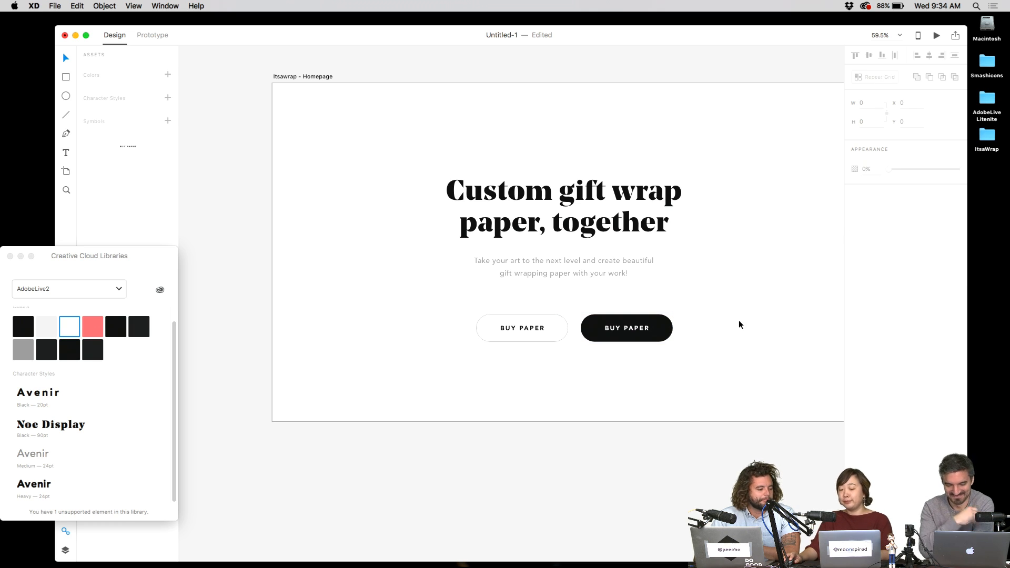
- Start retyping the black button's label as MAKE YOUR OWN
{"action": "left_click", "coordinate": [626, 329]}
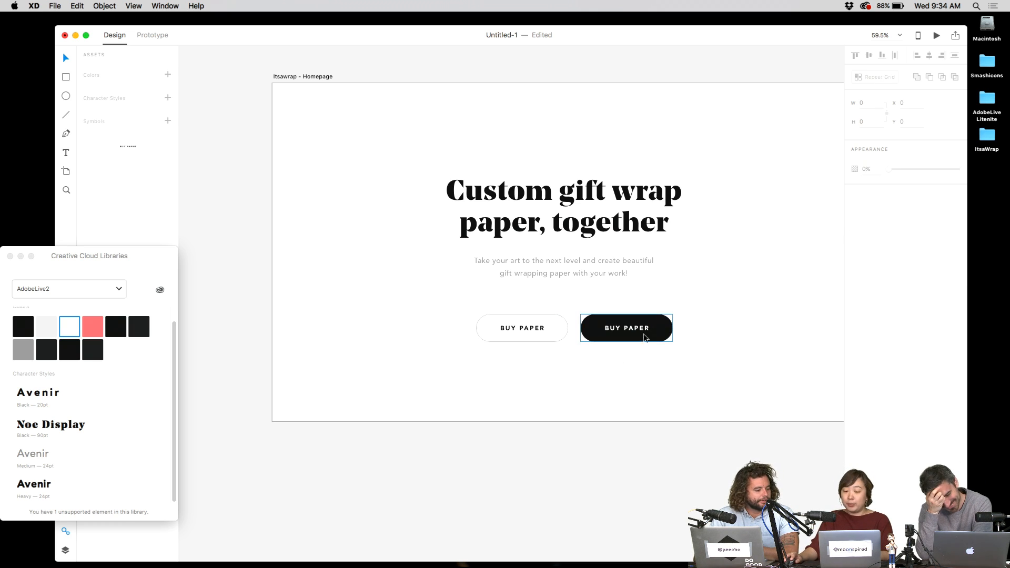
{"action": "double_click", "coordinate": [626, 330]}
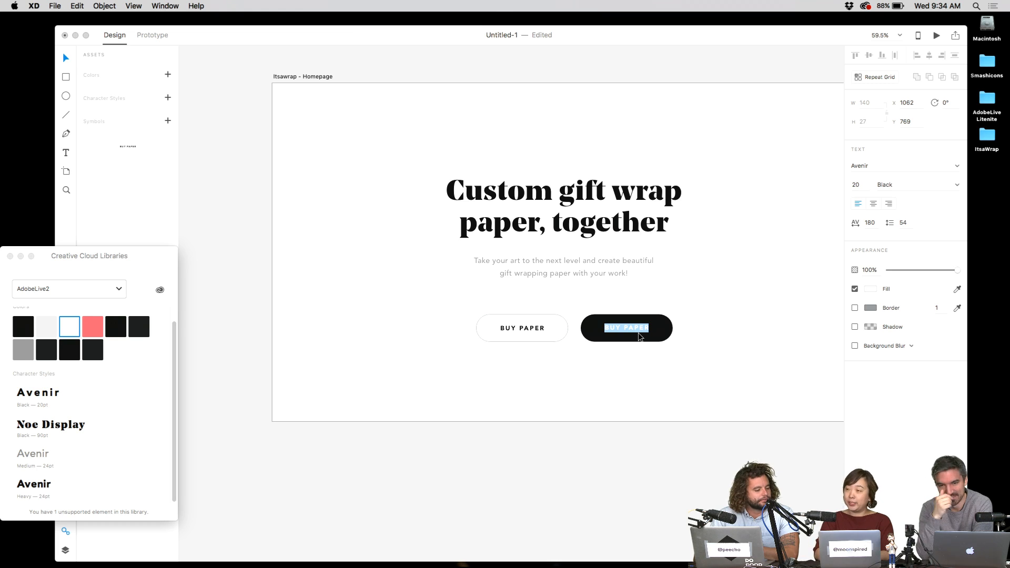
{"action": "type", "text": "MAKE YOUR OW"}
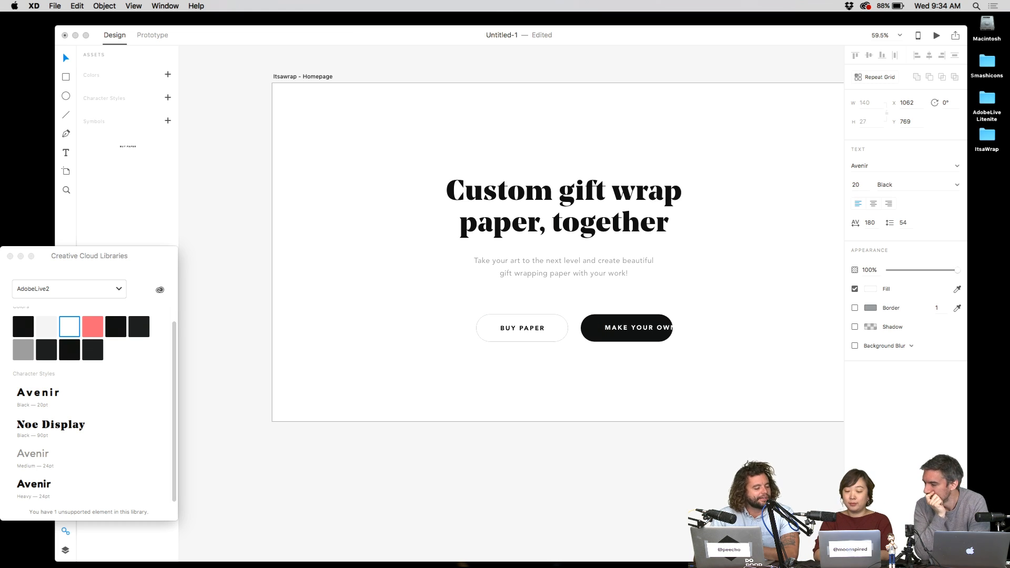
{"action": "key", "text": "Escape"}
{"action": "key", "text": "Escape"}
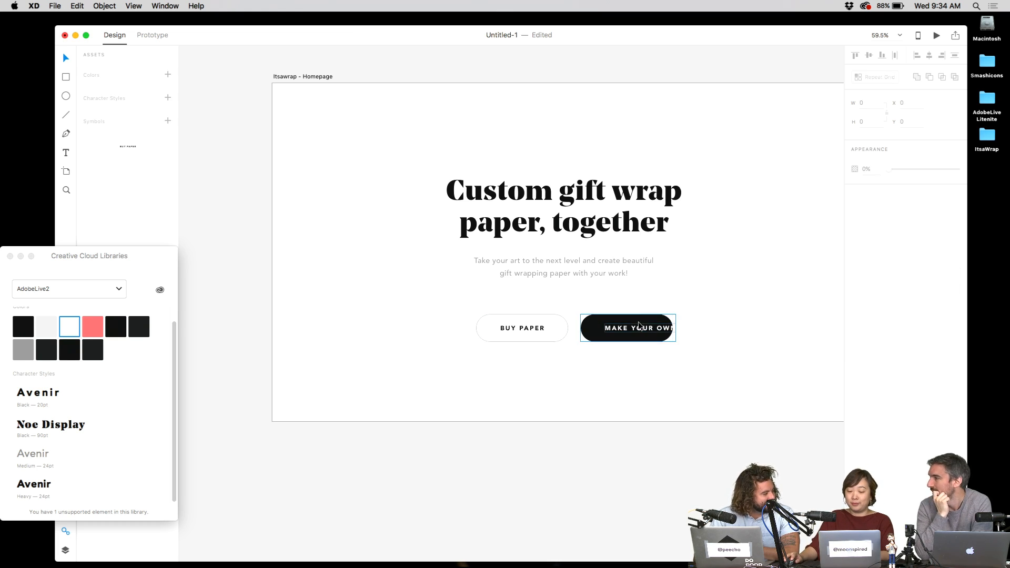
- Widen the black MAKE YOUR OWN pill so its label fits
{"action": "left_click_drag", "start_coordinate": [683, 329], "coordinate": [659, 332]}
{"action": "double_click", "coordinate": [666, 326]}
{"action": "left_click", "coordinate": [684, 306]}
{"action": "left_click", "coordinate": [673, 320]}
{"action": "left_click", "coordinate": [661, 334]}
- Rename the BUY PAPER label to BUY GIFT WRAP
{"action": "left_click", "coordinate": [557, 334]}
{"action": "double_click", "coordinate": [534, 332]}
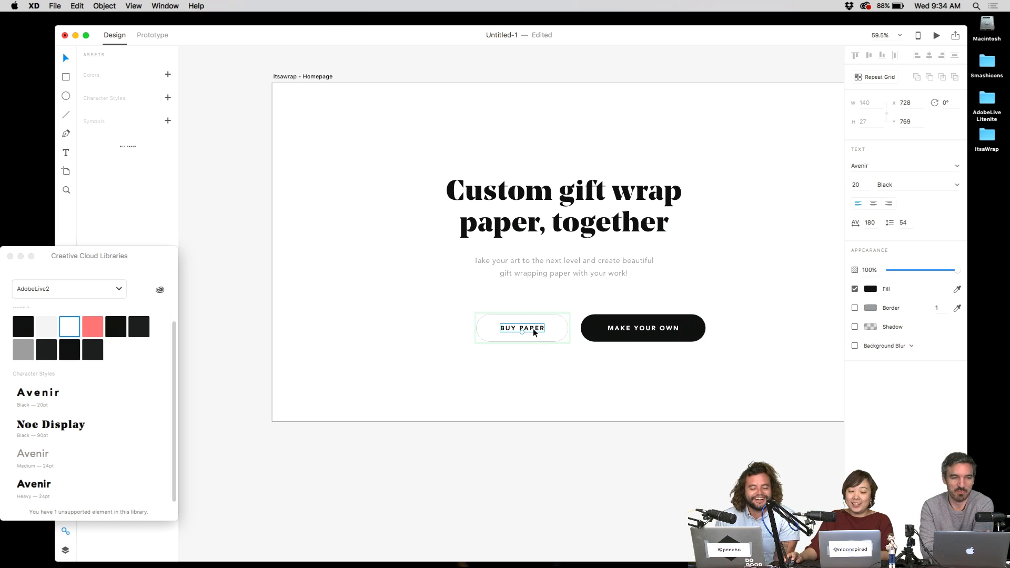
{"action": "double_click", "coordinate": [529, 331]}
{"action": "left_click", "coordinate": [522, 329]}
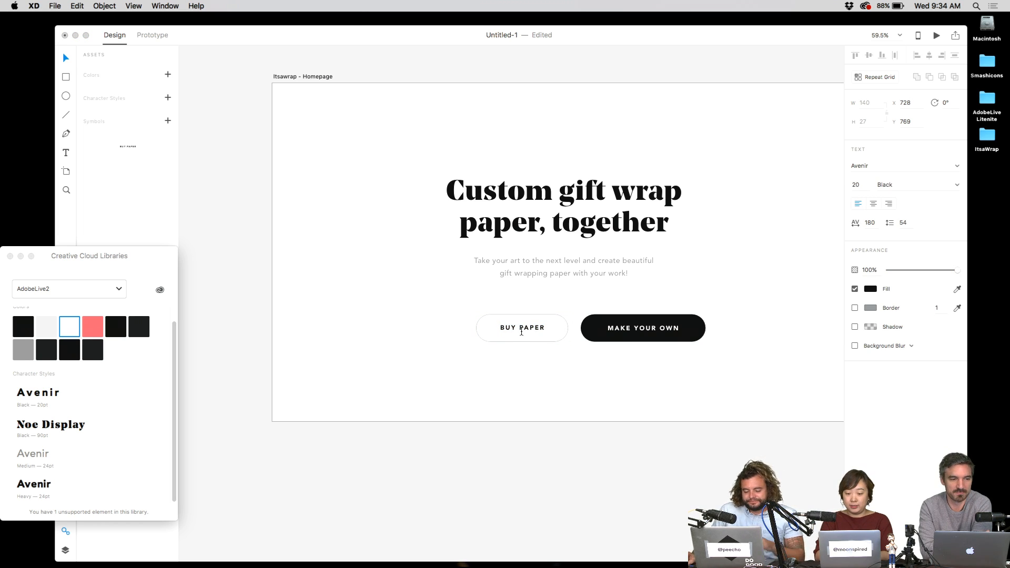
{"action": "type", "text": "G"}
{"action": "key", "text": "alt+shift+Right"}
{"action": "type", "text": "IFT WR"}
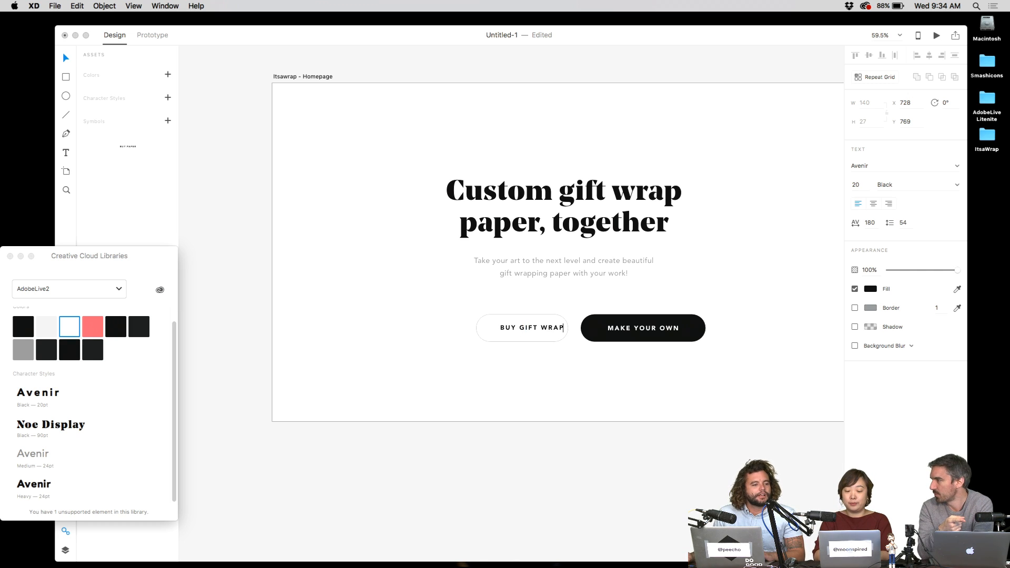
{"action": "key", "text": "Escape"}
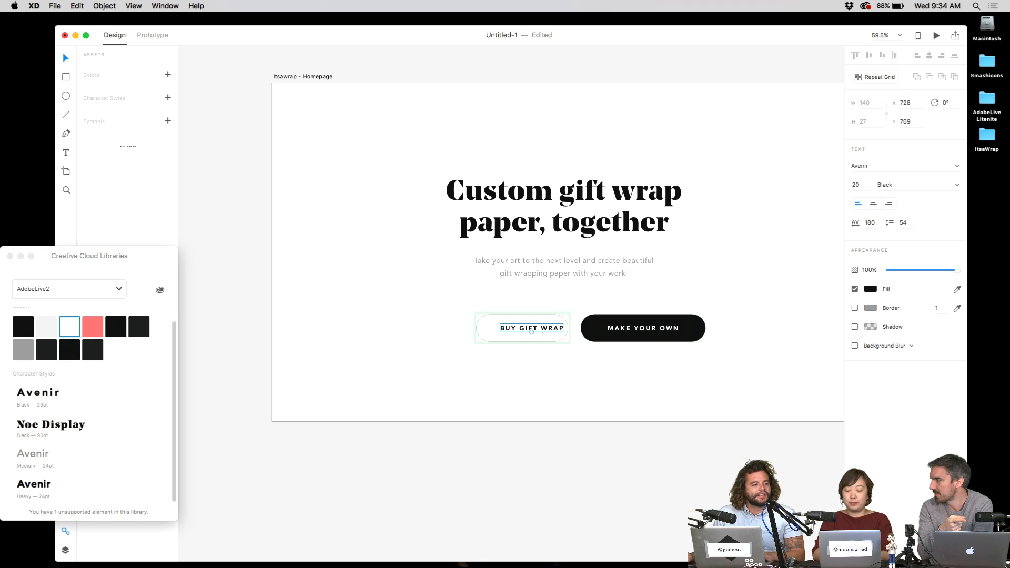
- Stretch the BUY GIFT WRAP pill leftward, centre its label, and move both buttons left and up
{"action": "left_click", "coordinate": [505, 354]}
{"action": "left_click", "coordinate": [479, 332]}
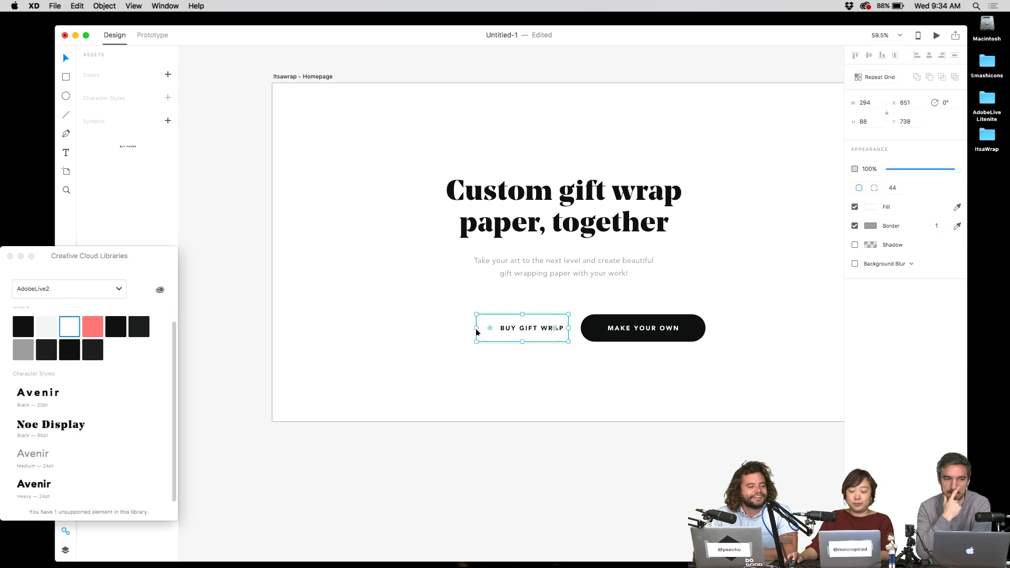
{"action": "left_click_drag", "start_coordinate": [477, 331], "coordinate": [464, 331]}
{"action": "left_click", "coordinate": [523, 349]}
{"action": "left_click", "coordinate": [532, 329]}
{"action": "left_click", "coordinate": [535, 330]}
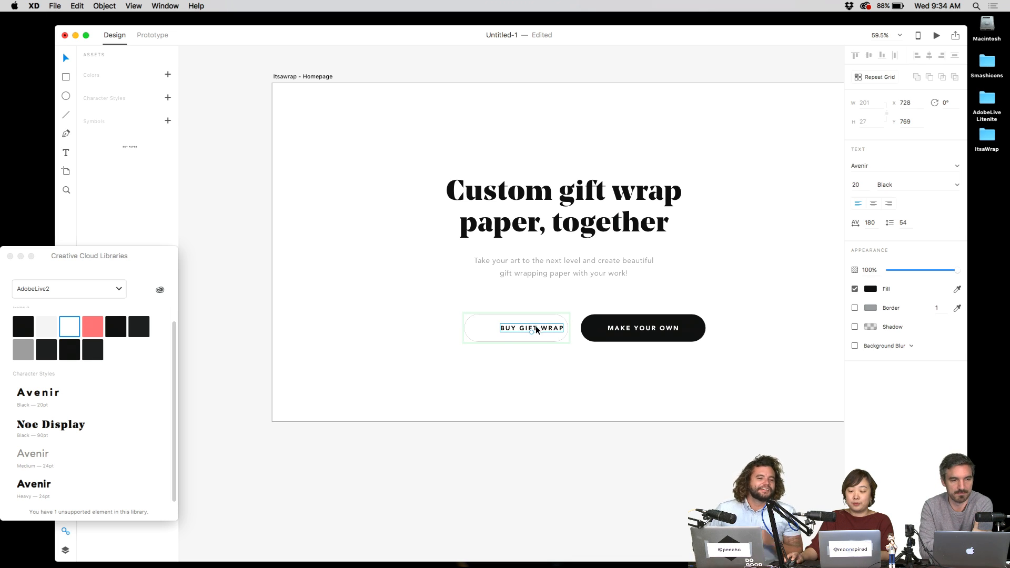
{"action": "left_click_drag", "start_coordinate": [535, 330], "coordinate": [560, 322]}
{"action": "left_click", "coordinate": [603, 346]}
{"action": "left_click_drag", "start_coordinate": [511, 350], "coordinate": [644, 326]}
- Turn the MAKE YOUR OWN button into a symbol with Cmd+K
{"action": "left_click", "coordinate": [656, 383]}
{"action": "left_click_drag", "start_coordinate": [728, 284], "coordinate": [664, 347]}
{"action": "key", "text": "super+k"}
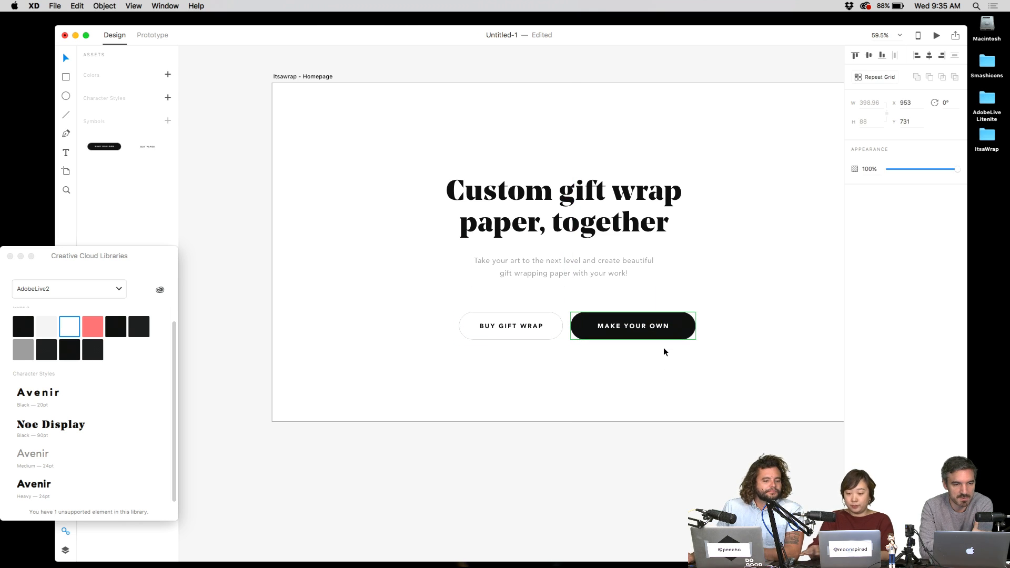
- Move both buttons up toward the paragraph and pull in the MAKE YOUR OWN pill's right edge
{"action": "scroll", "coordinate": [664, 348], "scroll_direction": "up", "scroll_amount": 3}
{"action": "scroll", "coordinate": [664, 348], "scroll_direction": "right", "scroll_amount": 2}
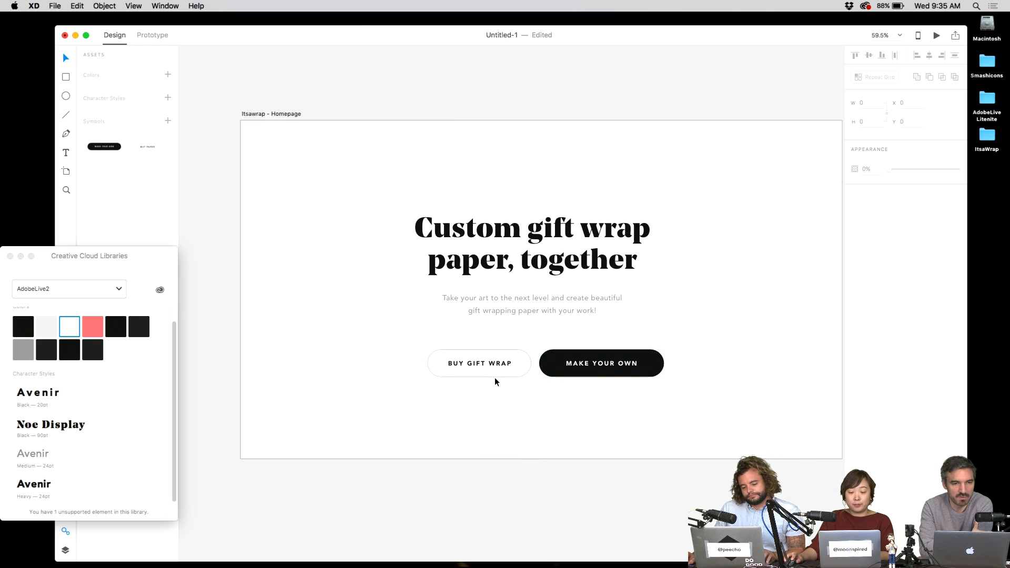
{"action": "left_click_drag", "start_coordinate": [495, 382], "coordinate": [568, 356]}
{"action": "left_click", "coordinate": [653, 349]}
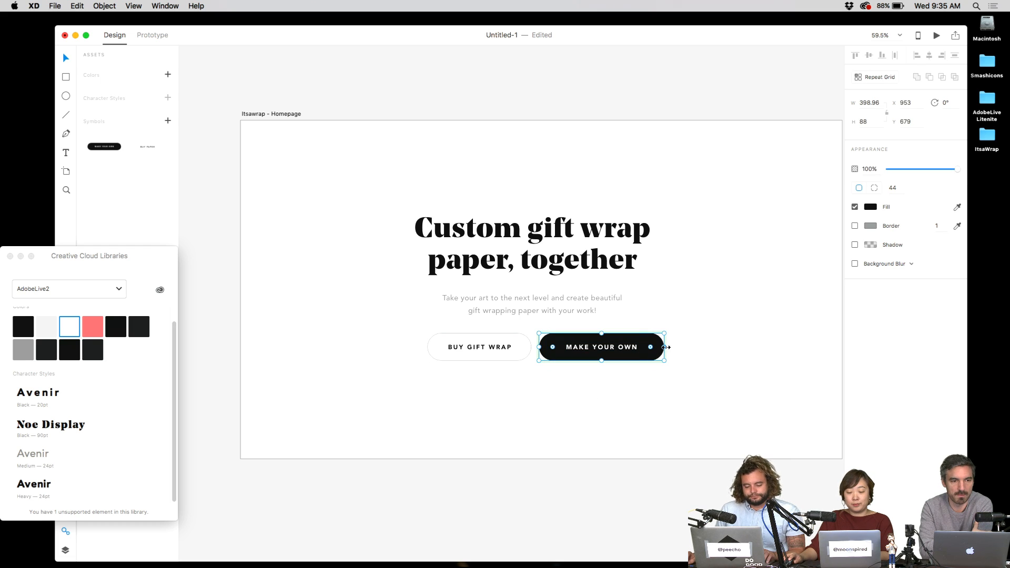
{"action": "left_click_drag", "start_coordinate": [666, 347], "coordinate": [663, 347]}
{"action": "left_click", "coordinate": [677, 350]}
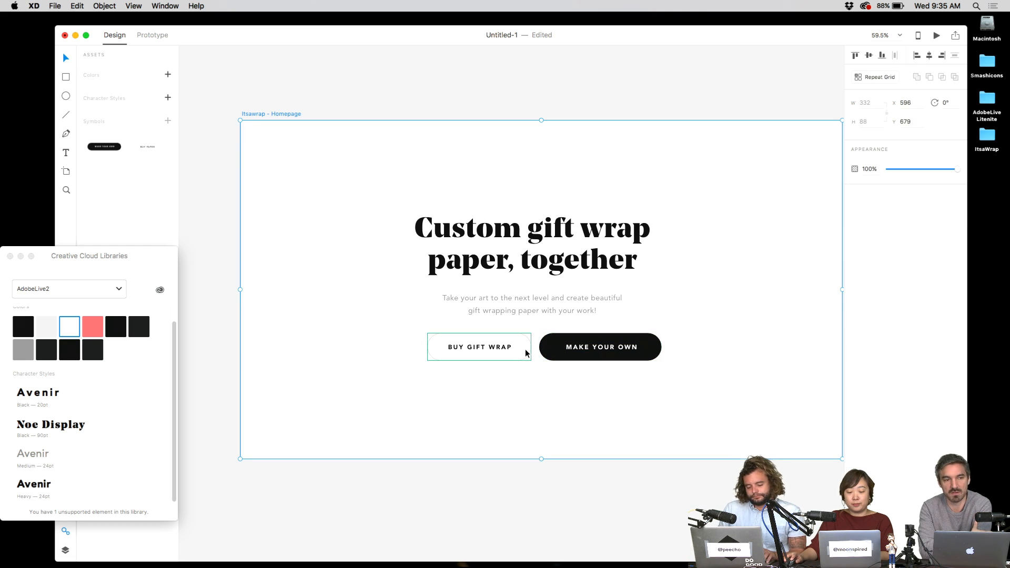
- Centre the BUY GIFT WRAP label within its pill
{"action": "left_click", "coordinate": [557, 401]}
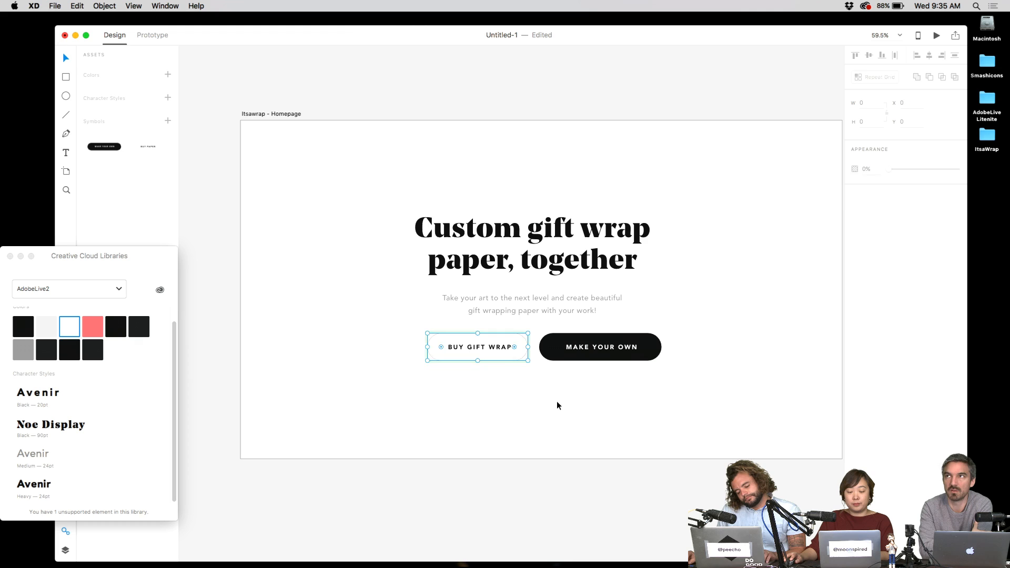
{"action": "double_click", "coordinate": [497, 349]}
{"action": "left_click_drag", "start_coordinate": [498, 348], "coordinate": [500, 348]}
{"action": "left_click", "coordinate": [572, 370]}
{"action": "left_click_drag", "start_coordinate": [593, 378], "coordinate": [612, 341]}
{"action": "key", "text": "super+z"}
- Change the black button's label to MAKE GIFT WRAP
{"action": "left_click", "coordinate": [540, 364]}
{"action": "double_click", "coordinate": [589, 342]}
{"action": "double_click", "coordinate": [582, 342]}
{"action": "type", "text": "G"}
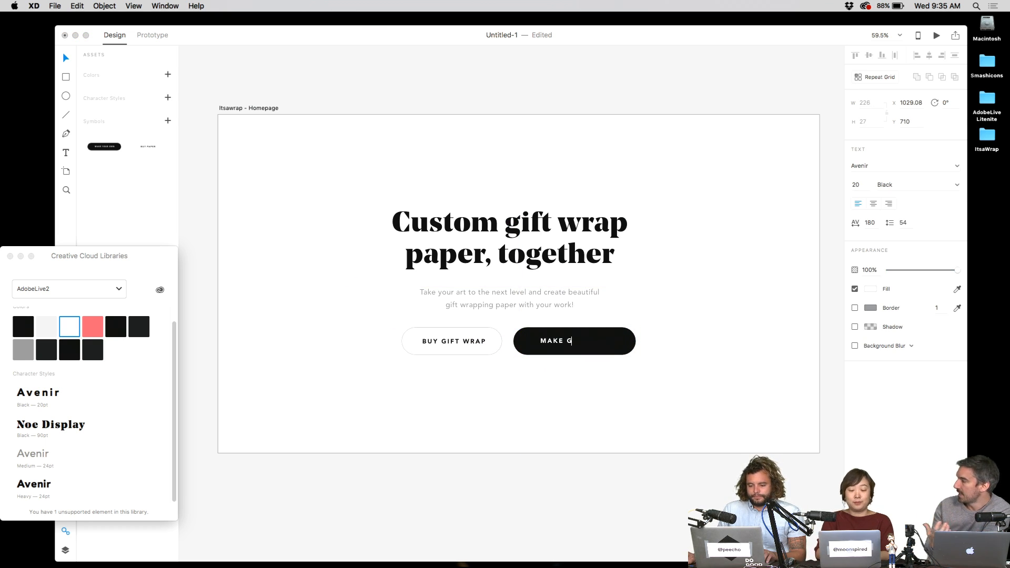
{"action": "type", "text": "IFT WRAP"}
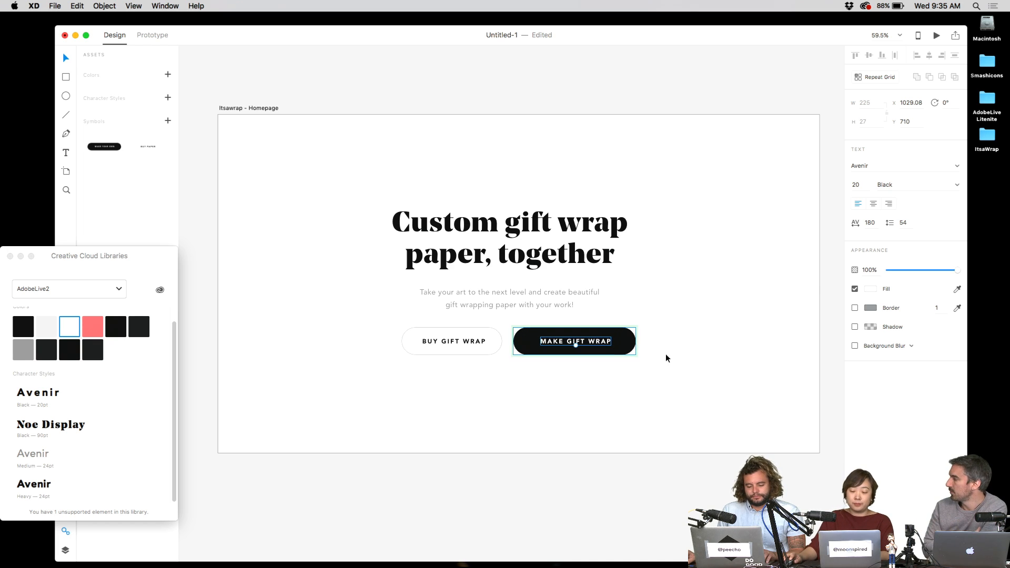
{"action": "left_click", "coordinate": [641, 345]}
- Centre the MAKE GIFT WRAP label and place the button beside BUY GIFT WRAP
{"action": "left_click_drag", "start_coordinate": [625, 344], "coordinate": [605, 351]}
{"action": "left_click", "coordinate": [505, 374]}
{"action": "left_click", "coordinate": [504, 377]}
{"action": "double_click", "coordinate": [499, 377]}
{"action": "left_click", "coordinate": [545, 421]}
{"action": "left_click_drag", "start_coordinate": [606, 386], "coordinate": [560, 341]}
{"action": "left_click", "coordinate": [586, 371]}
- Shorten the headline text box slightly
{"action": "left_click", "coordinate": [517, 294]}
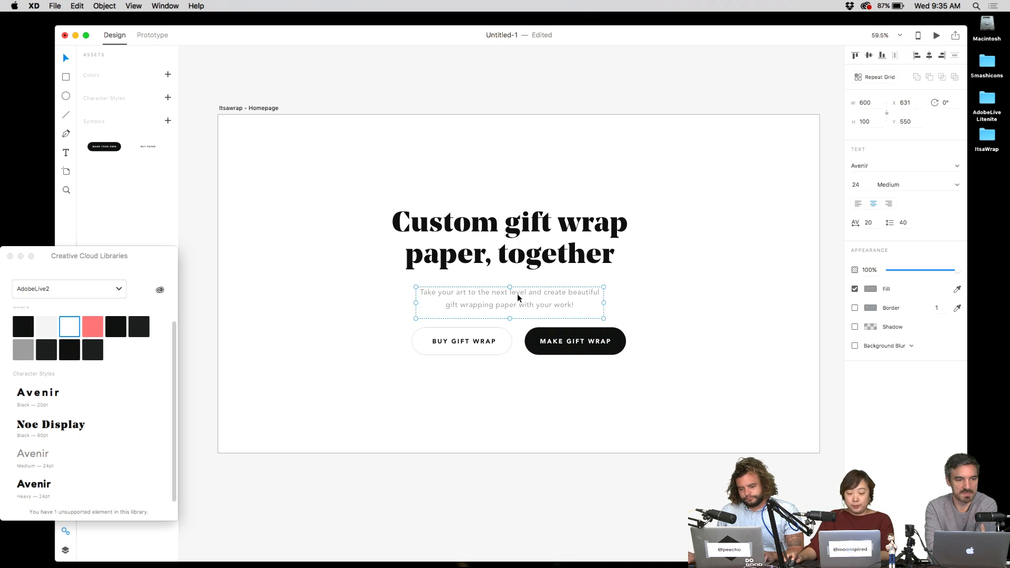
{"action": "left_click", "coordinate": [521, 255]}
{"action": "left_click_drag", "start_coordinate": [510, 277], "coordinate": [550, 295]}
{"action": "left_click", "coordinate": [702, 239]}
- Nudge both buttons up slightly under the paragraph
{"action": "left_click", "coordinate": [550, 298]}
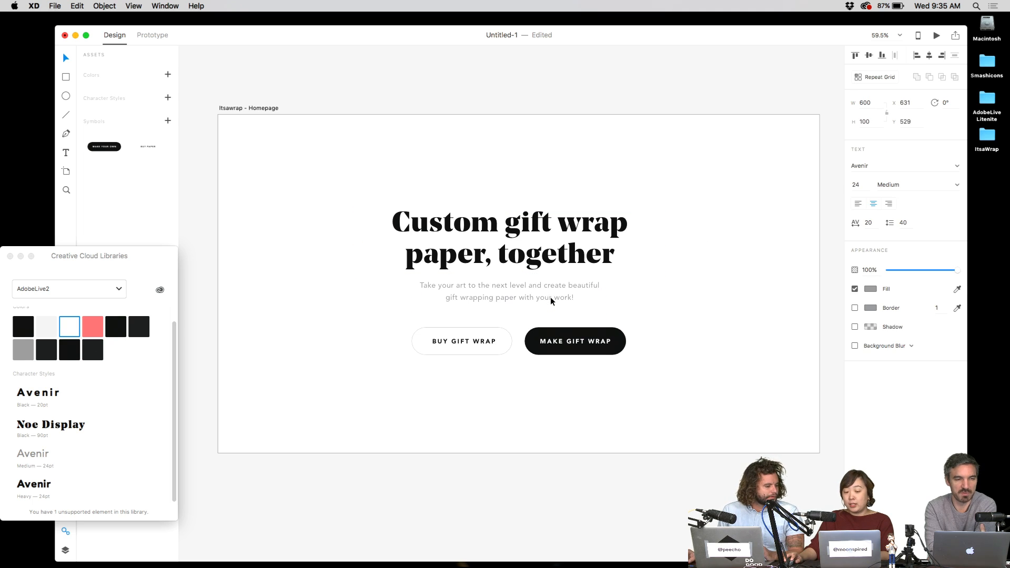
{"action": "left_click", "coordinate": [667, 360]}
{"action": "left_click_drag", "start_coordinate": [668, 360], "coordinate": [457, 325]}
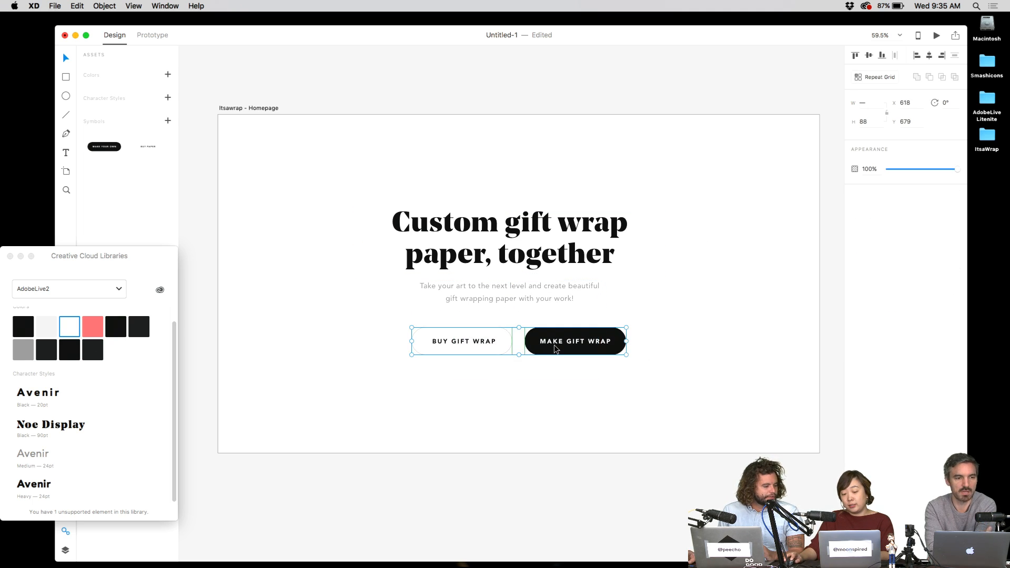
{"action": "left_click_drag", "start_coordinate": [553, 345], "coordinate": [553, 340]}
{"action": "left_click", "coordinate": [526, 179]}
{"action": "scroll", "coordinate": [548, 195], "scroll_direction": "left", "scroll_amount": 2}
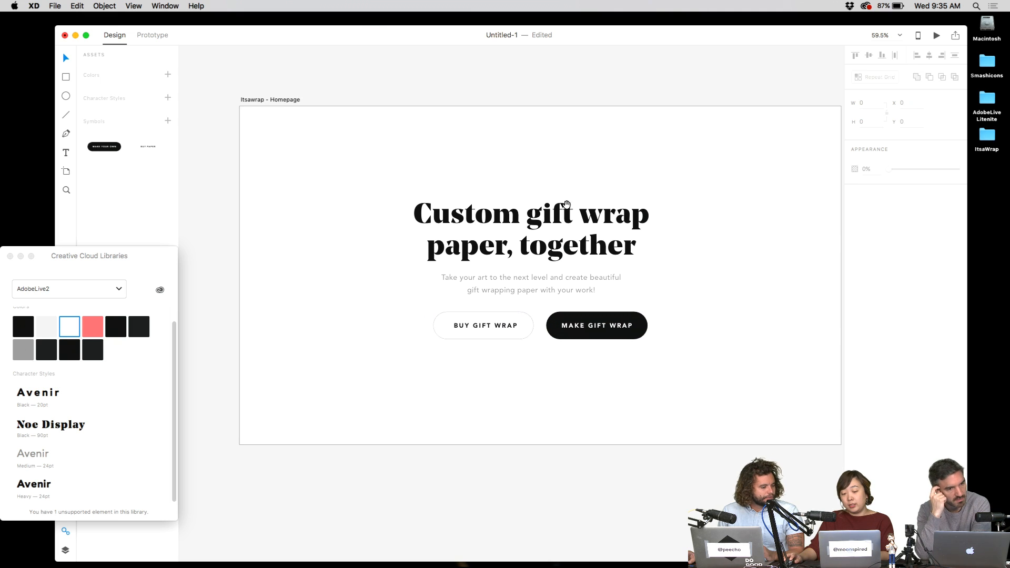
{"action": "left_click", "coordinate": [567, 207]}
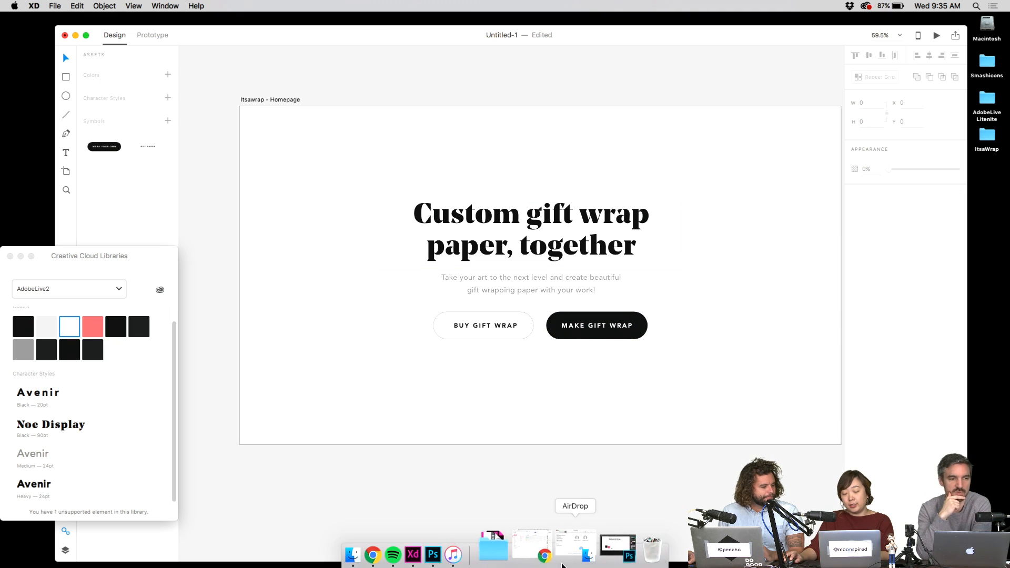
- In Photoshop, reduce the Balloon Gift Wrap heading to 70 pt
{"action": "left_click", "coordinate": [478, 548]}
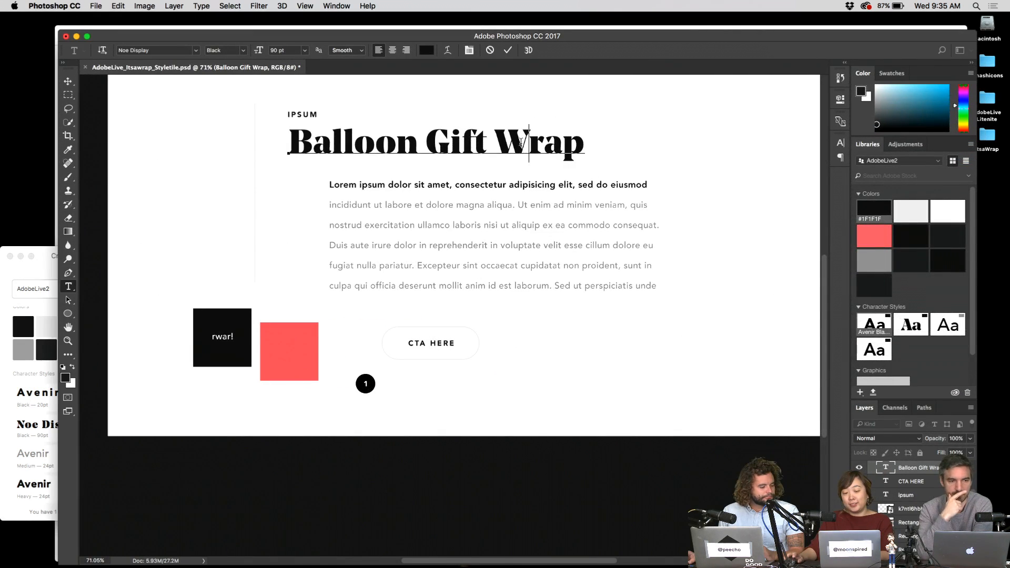
{"action": "triple_click", "coordinate": [520, 152]}
{"action": "key", "text": "super+shift+comma"}
{"action": "key", "text": "super+shift+comma"}
{"action": "key", "text": "super+shift+comma"}
{"action": "key", "text": "super+shift+comma"}
{"action": "key", "text": "super+shift+comma"}
{"action": "key", "text": "super+shift+comma"}
{"action": "key", "text": "super+shift+comma"}
{"action": "key", "text": "super+shift+comma"}
{"action": "key", "text": "super+shift+comma"}
{"action": "key", "text": "super+shift+comma"}
{"action": "key", "text": "super+shift+comma"}
{"action": "key", "text": "super+shift+comma"}
{"action": "key", "text": "super+shift+comma"}
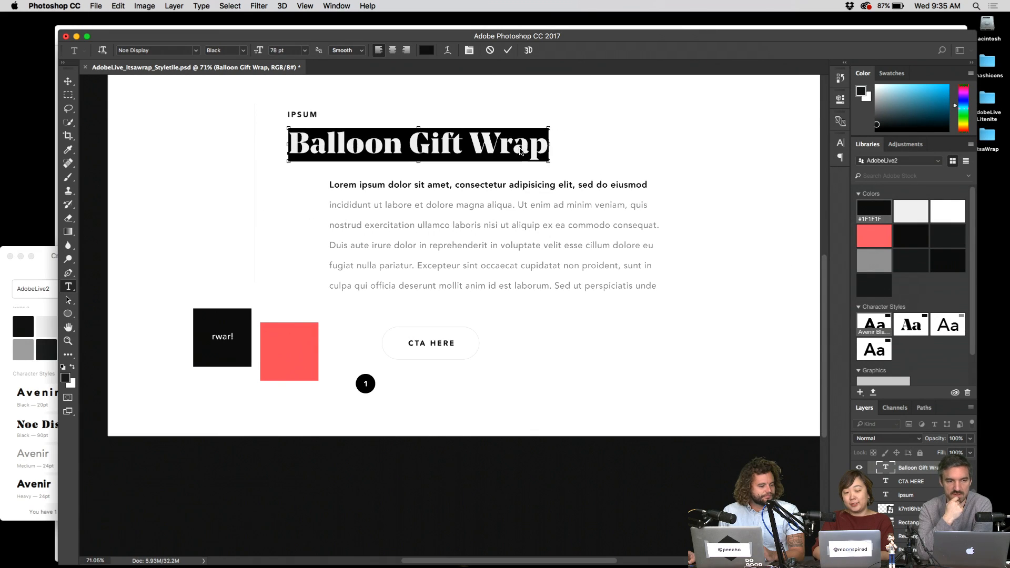
{"action": "key", "text": "super+shift+comma"}
{"action": "key", "text": "super+shift+comma"}
{"action": "key", "text": "super+shift+comma"}
{"action": "key", "text": "super+Return"}
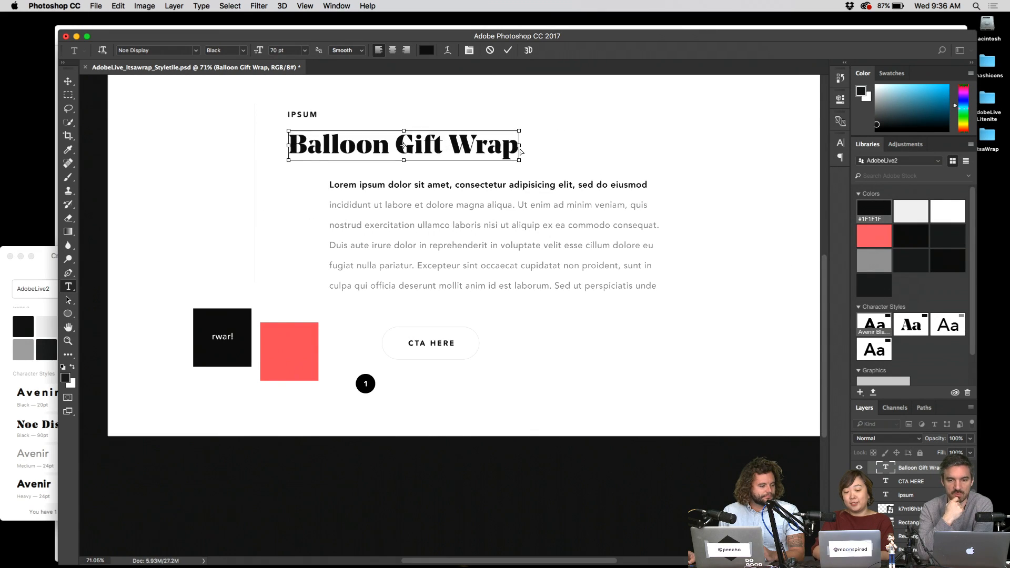
- Add the heading's Noe Display character style to the AdobeLive2 library and return to XD
{"action": "left_click_drag", "start_coordinate": [537, 152], "coordinate": [539, 230]}
{"action": "key", "text": "v"}
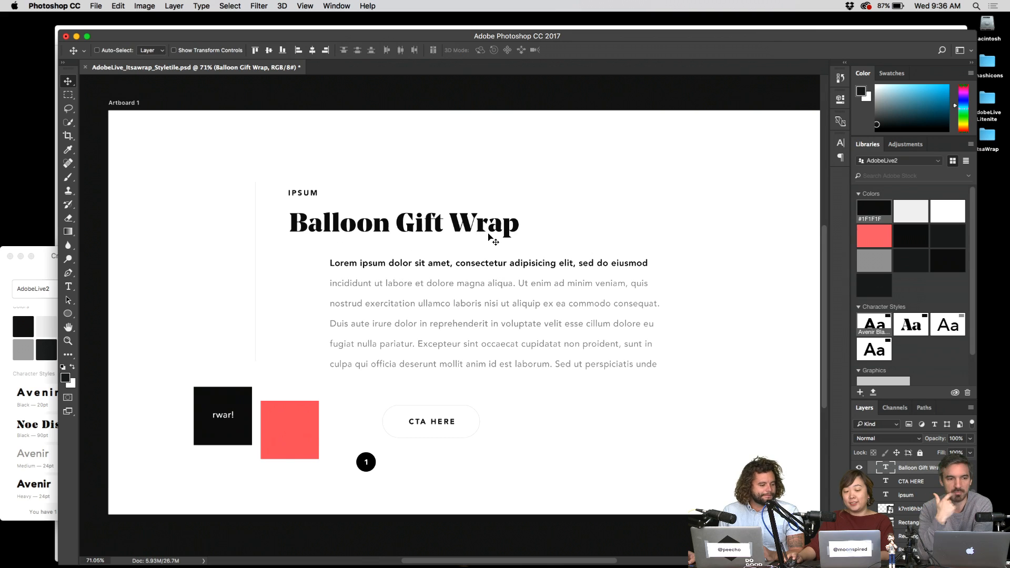
{"action": "left_click", "coordinate": [862, 393]}
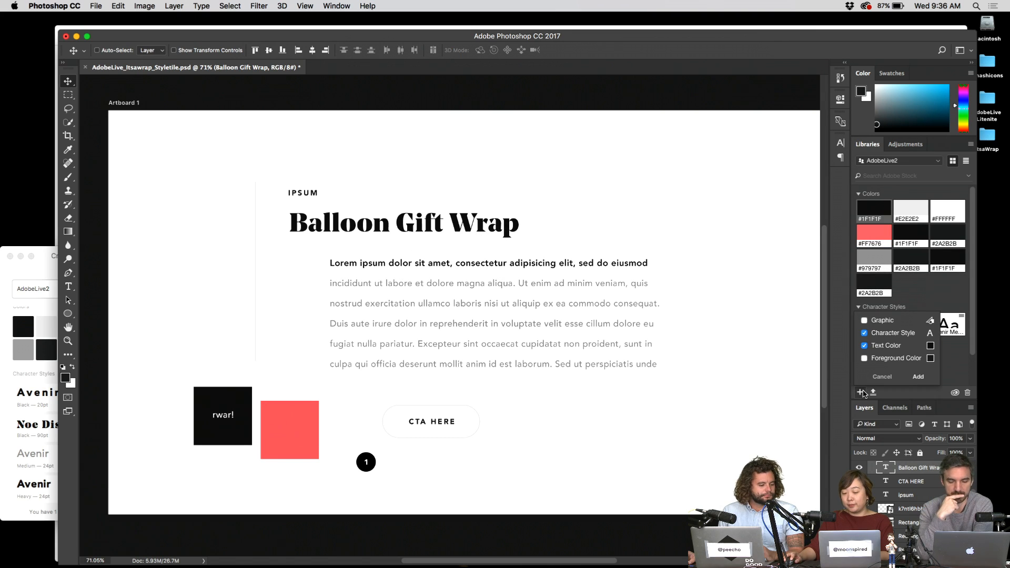
{"action": "left_click", "coordinate": [918, 377]}
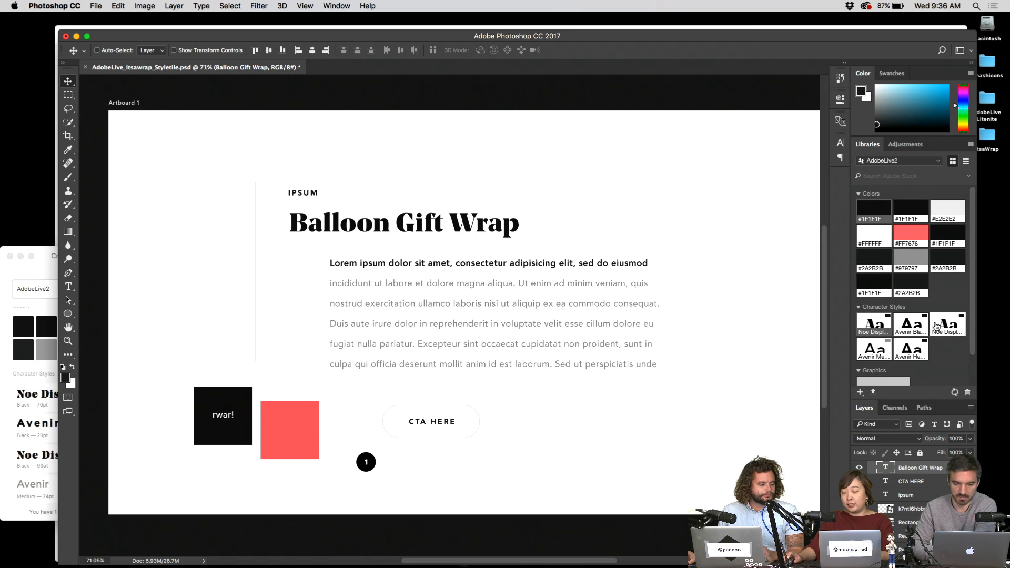
{"action": "left_click", "coordinate": [76, 37]}
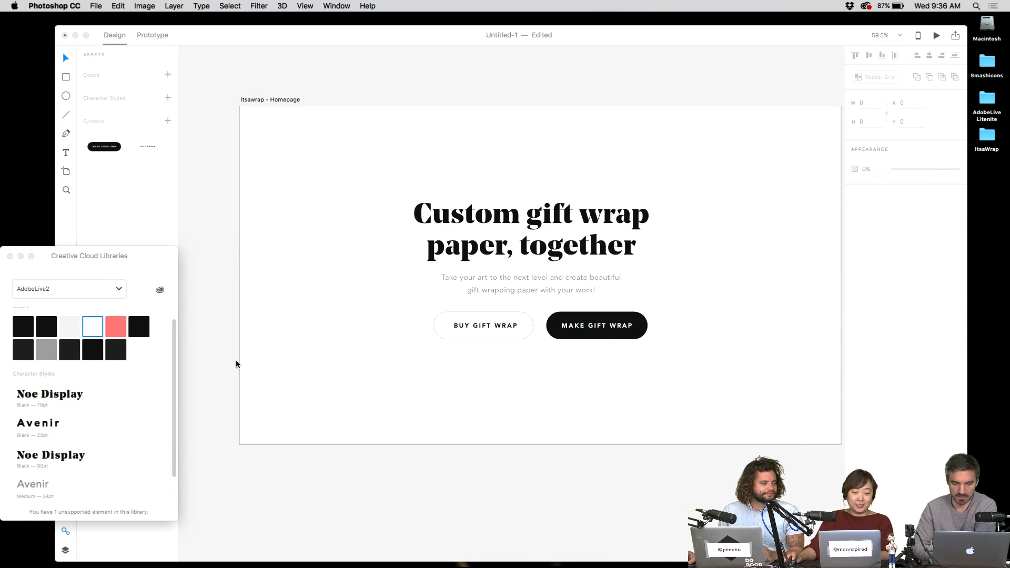
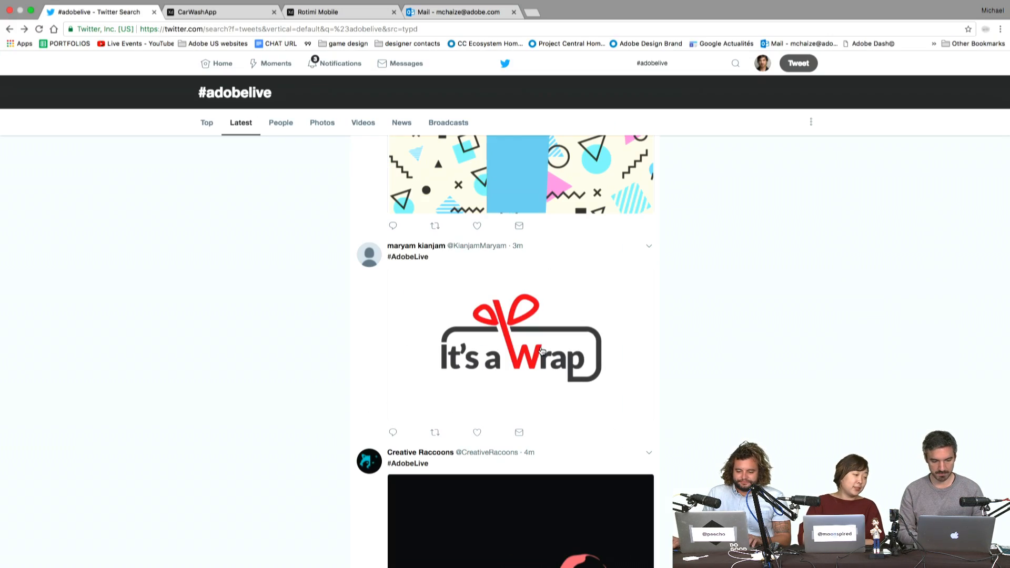
- Scroll to the top of the #adobelive results and load the 2 new tweets
{"action": "scroll", "coordinate": [524, 360], "scroll_direction": "up", "scroll_amount": 5}
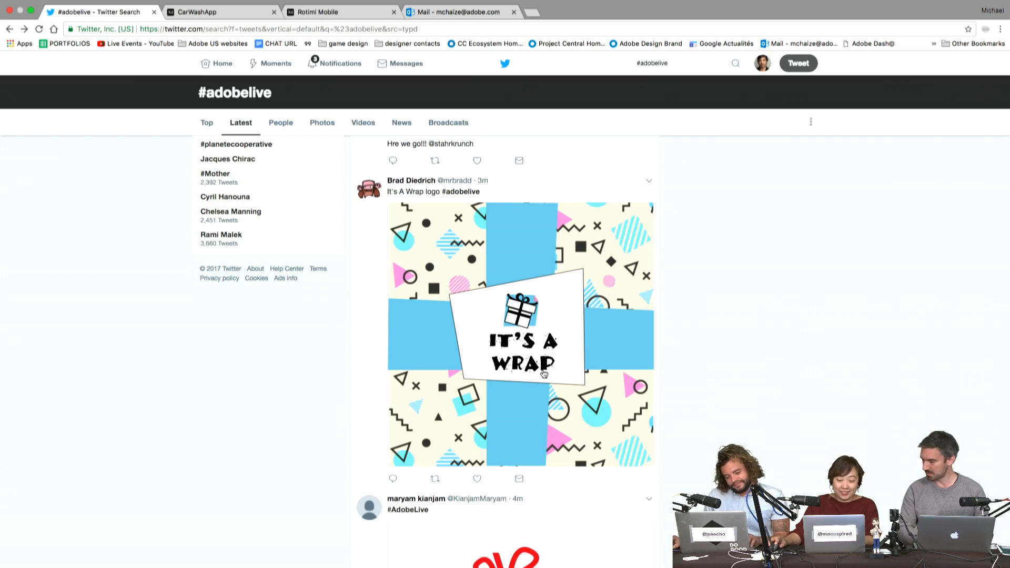
{"action": "scroll", "coordinate": [544, 373], "scroll_direction": "up", "scroll_amount": 6}
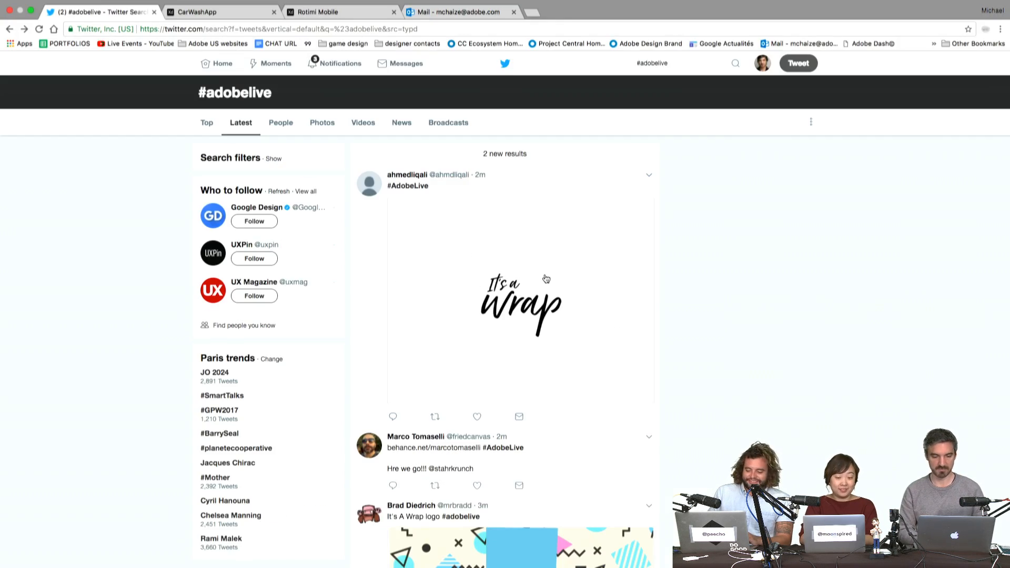
{"action": "left_click", "coordinate": [504, 155]}
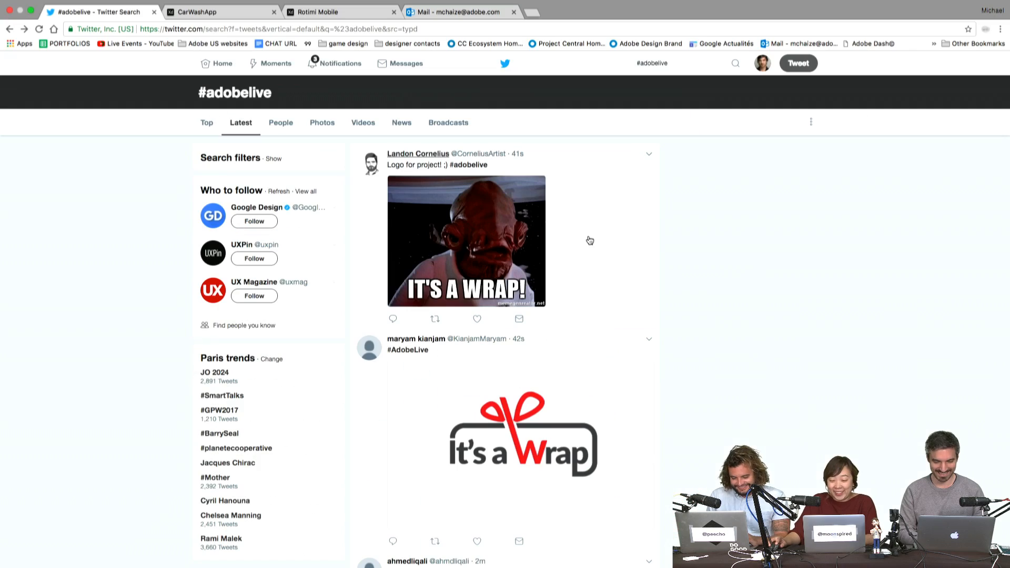
{"action": "scroll", "coordinate": [564, 350], "scroll_direction": "up", "scroll_amount": 2}
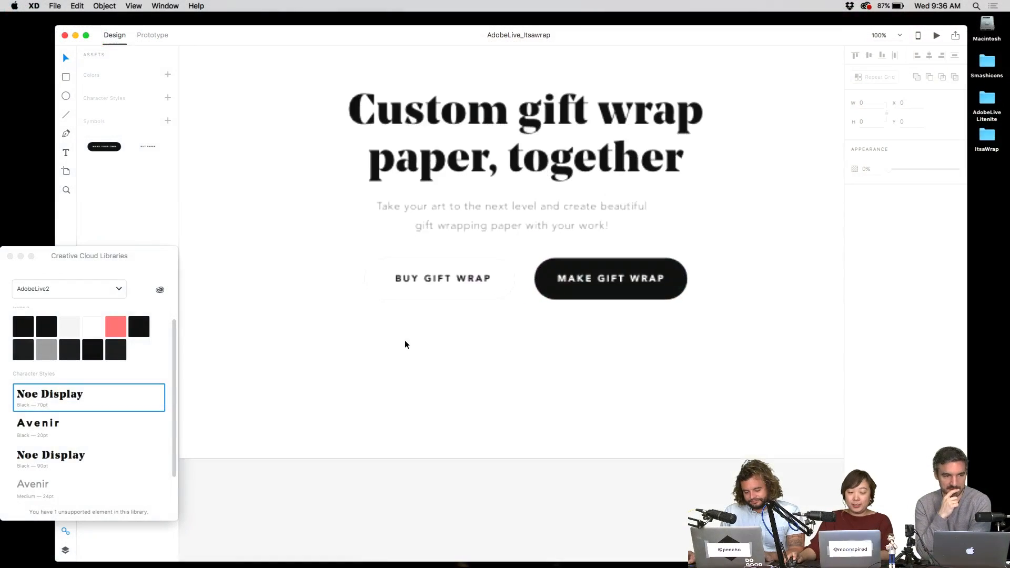
{"action": "scroll", "coordinate": [406, 342], "scroll_direction": "down", "scroll_amount": 2}
{"action": "scroll", "coordinate": [469, 286], "scroll_direction": "down", "scroll_amount": 3}
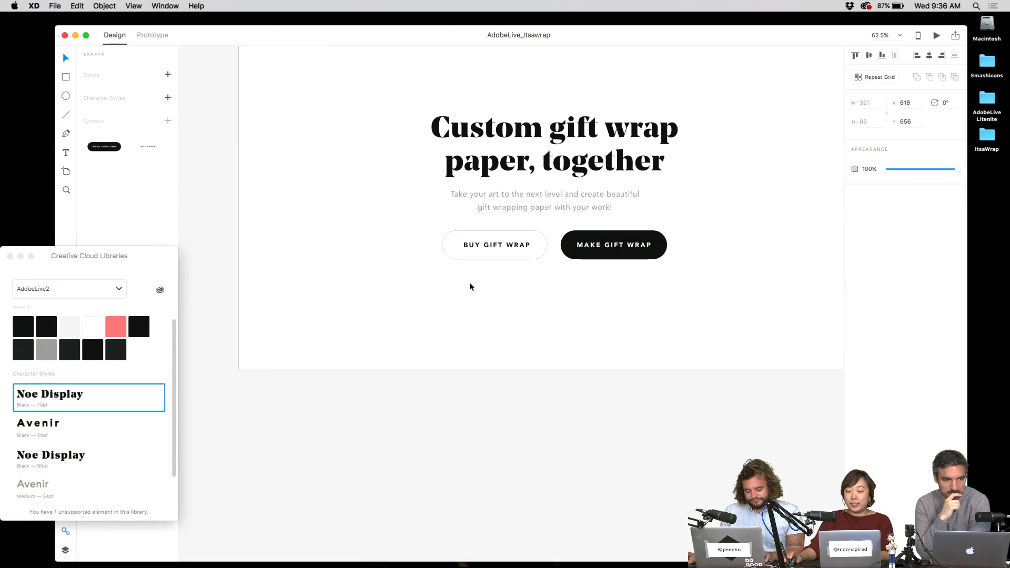
- Add a Popular text label below the hero buttons
{"action": "scroll", "coordinate": [470, 286], "scroll_direction": "left", "scroll_amount": 2}
{"action": "key", "text": "t"}
{"action": "left_click", "coordinate": [339, 320]}
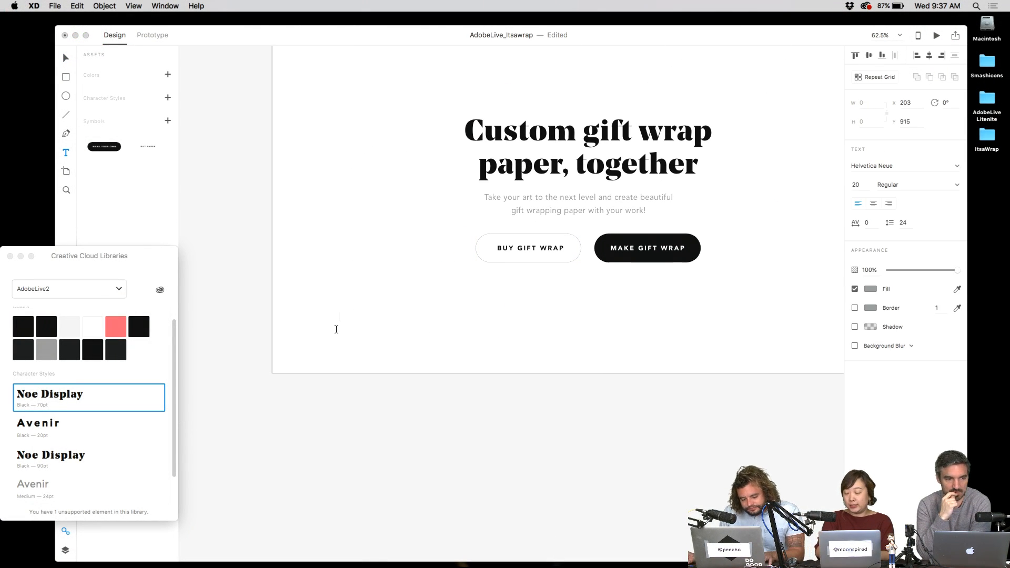
{"action": "type", "text": "Pp"}
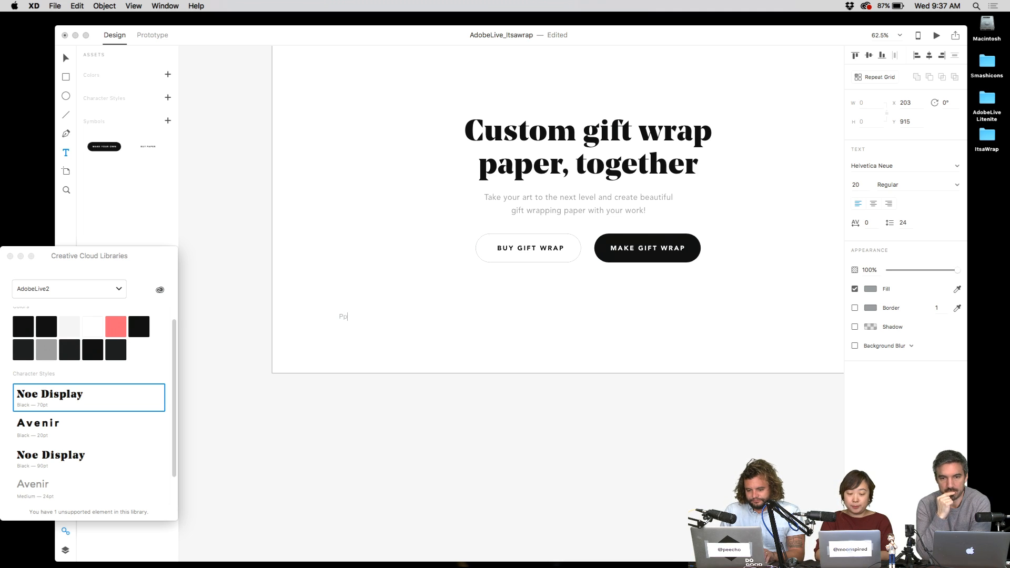
{"action": "type", "text": "pular"}
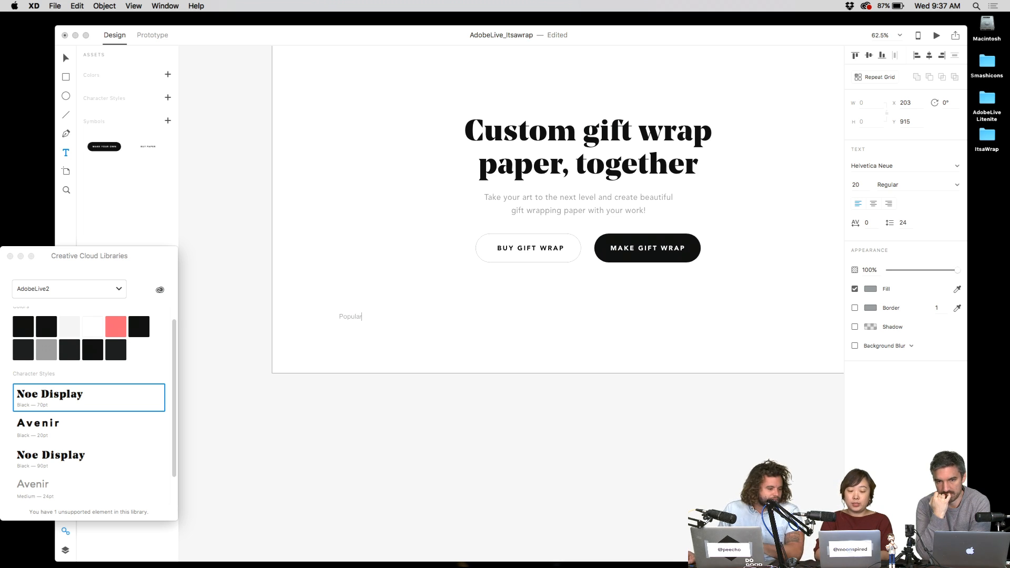
{"action": "key", "text": "Escape"}
- Duplicate the label lower down, retype it as Fall Favorites, and move it further down
{"action": "left_click_drag", "start_coordinate": [354, 318], "coordinate": [354, 400]}
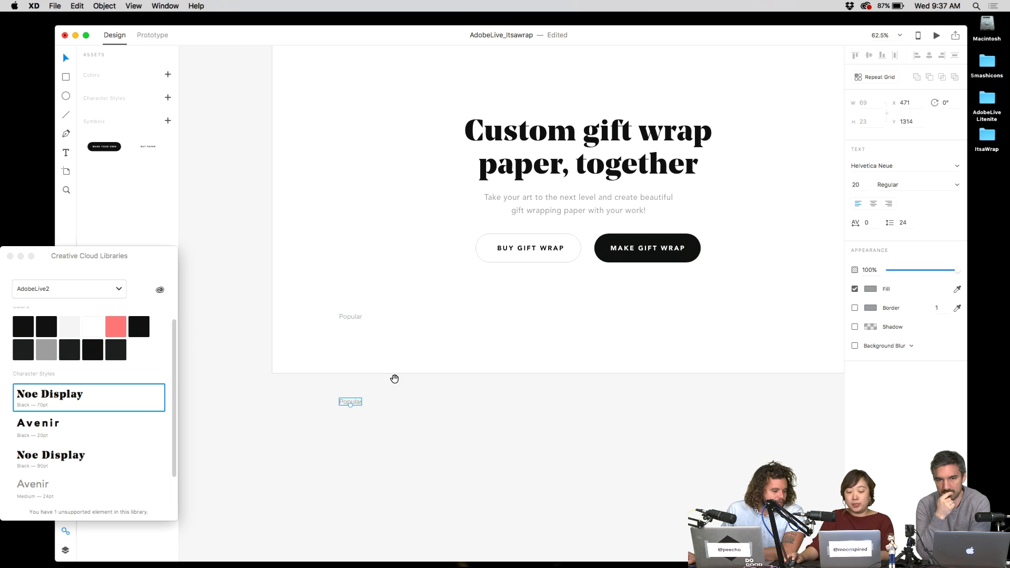
{"action": "scroll", "coordinate": [394, 379], "scroll_direction": "down", "scroll_amount": 2}
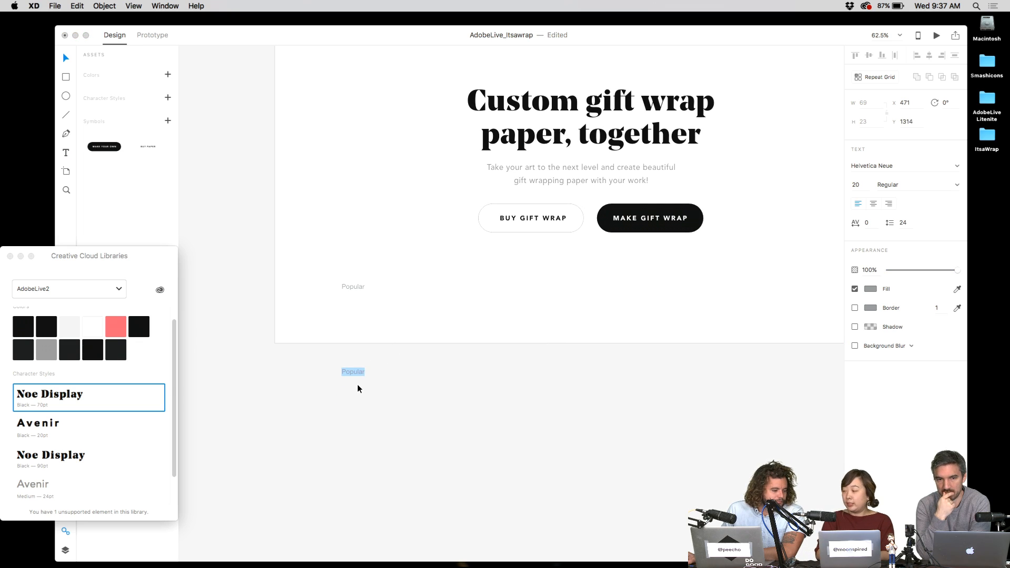
{"action": "key", "text": "Return"}
{"action": "type", "text": "Fall Favorites"}
{"action": "key", "text": "Escape"}
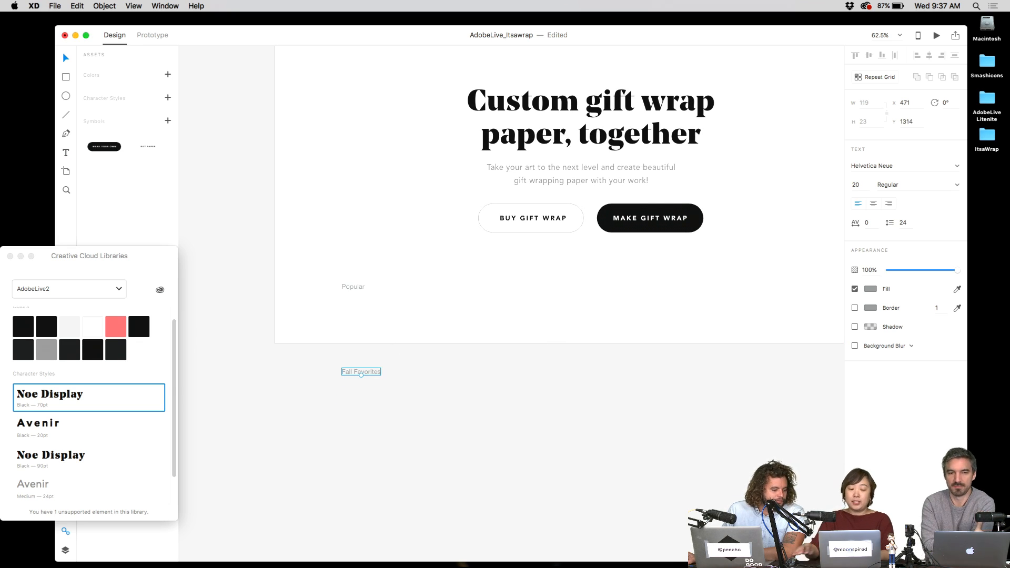
{"action": "left_click", "coordinate": [377, 382]}
{"action": "left_click_drag", "start_coordinate": [375, 374], "coordinate": [375, 406]}
{"action": "left_click", "coordinate": [407, 371]}
{"action": "scroll", "coordinate": [406, 372], "scroll_direction": "down", "scroll_amount": 2}
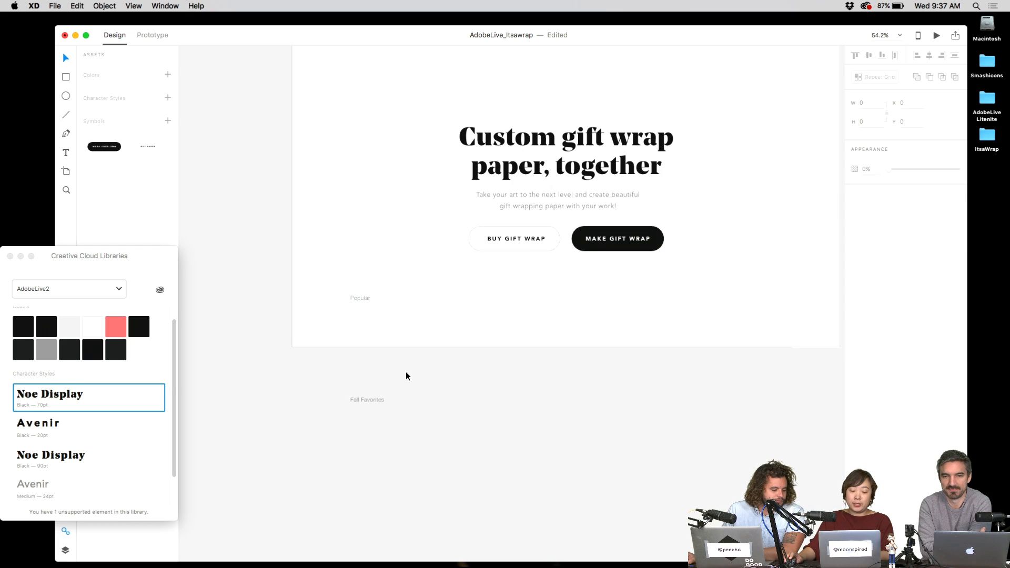
- Apply the bold Avenir character style to both labels and retype the first as POPULAR
{"action": "left_click_drag", "start_coordinate": [318, 481], "coordinate": [409, 287]}
{"action": "left_click", "coordinate": [47, 426]}
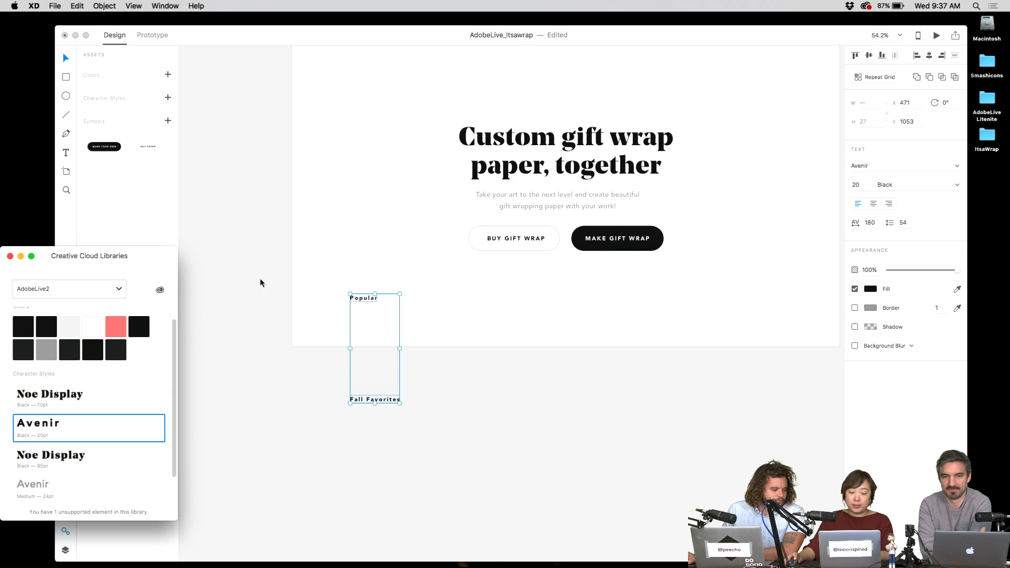
{"action": "left_click", "coordinate": [527, 368]}
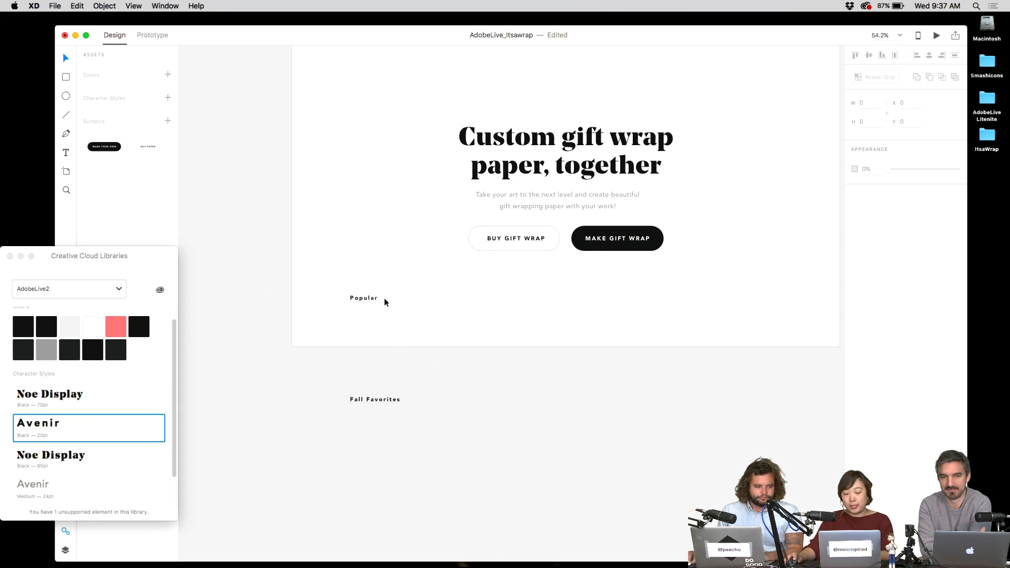
{"action": "left_click", "coordinate": [368, 298]}
{"action": "double_click", "coordinate": [368, 298]}
{"action": "type", "text": "POP"}
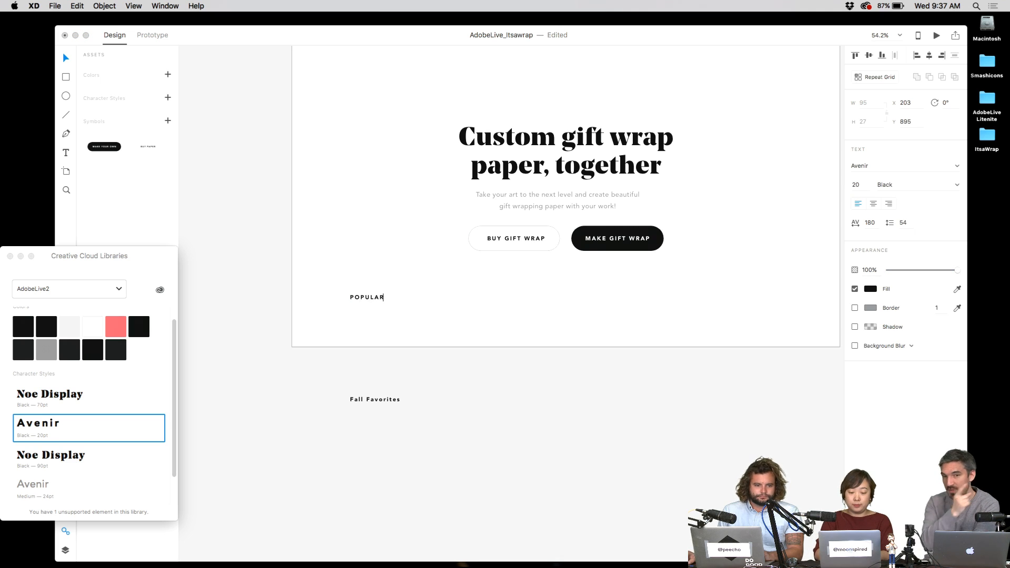
{"action": "type", "text": "ULAR"}
{"action": "key", "text": "Escape"}
- Retype the second label as FALL FAVORITES and nudge it slightly down
{"action": "double_click", "coordinate": [383, 400]}
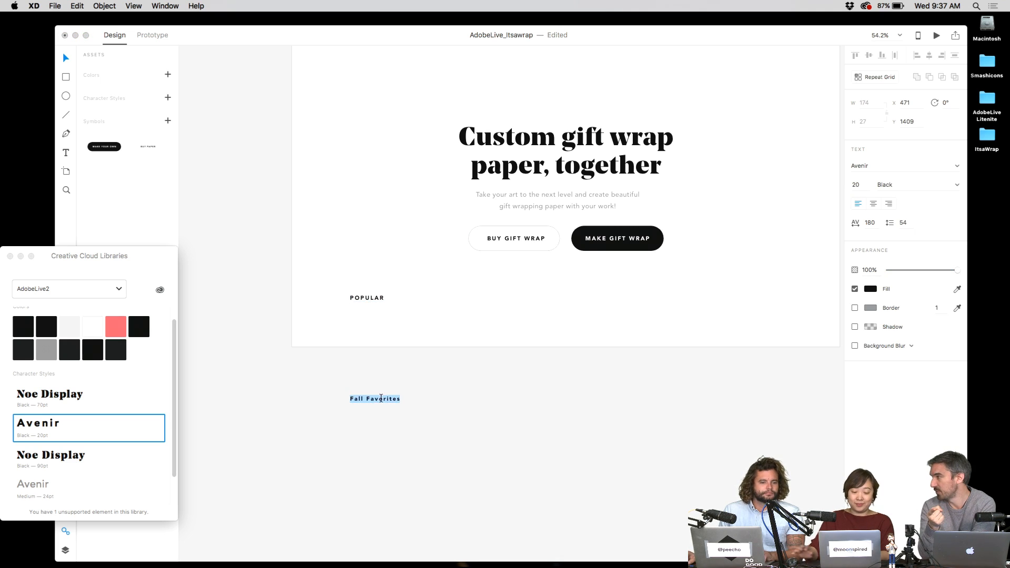
{"action": "type", "text": "FALL FAVORITES"}
{"action": "key", "text": "Escape"}
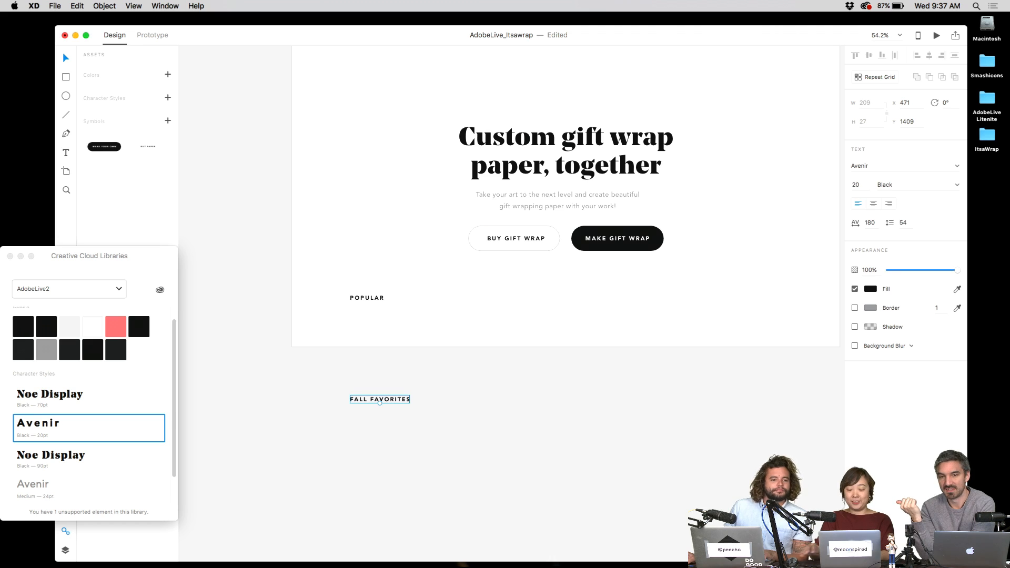
{"action": "scroll", "coordinate": [471, 379], "scroll_direction": "down", "scroll_amount": 3}
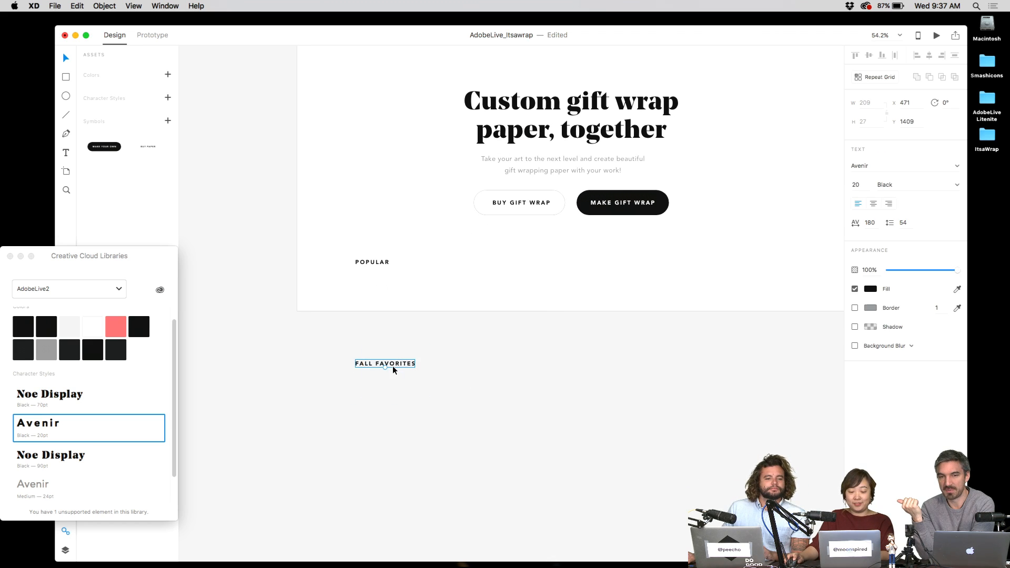
{"action": "left_click_drag", "start_coordinate": [393, 364], "coordinate": [392, 377]}
{"action": "key", "text": "r"}
{"action": "scroll", "coordinate": [424, 321], "scroll_direction": "right", "scroll_amount": 2}
{"action": "scroll", "coordinate": [424, 320], "scroll_direction": "up", "scroll_amount": 1}
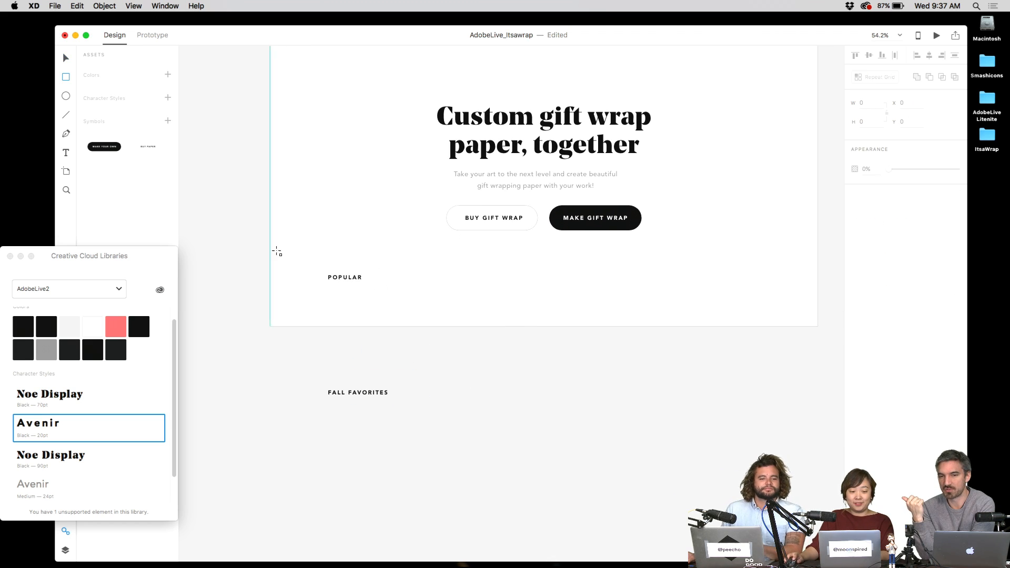
- Draw a rectangle under POPULAR, remove its border and enable its light fill
{"action": "left_click_drag", "start_coordinate": [328, 293], "coordinate": [419, 356]}
{"action": "key", "text": "Escape"}
{"action": "left_click", "coordinate": [355, 323]}
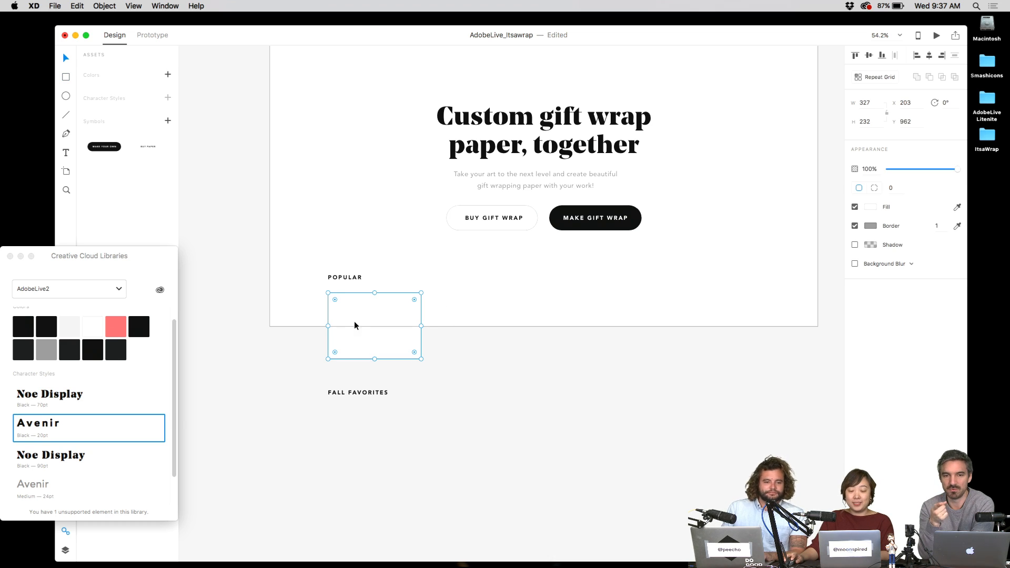
{"action": "left_click", "coordinate": [855, 225]}
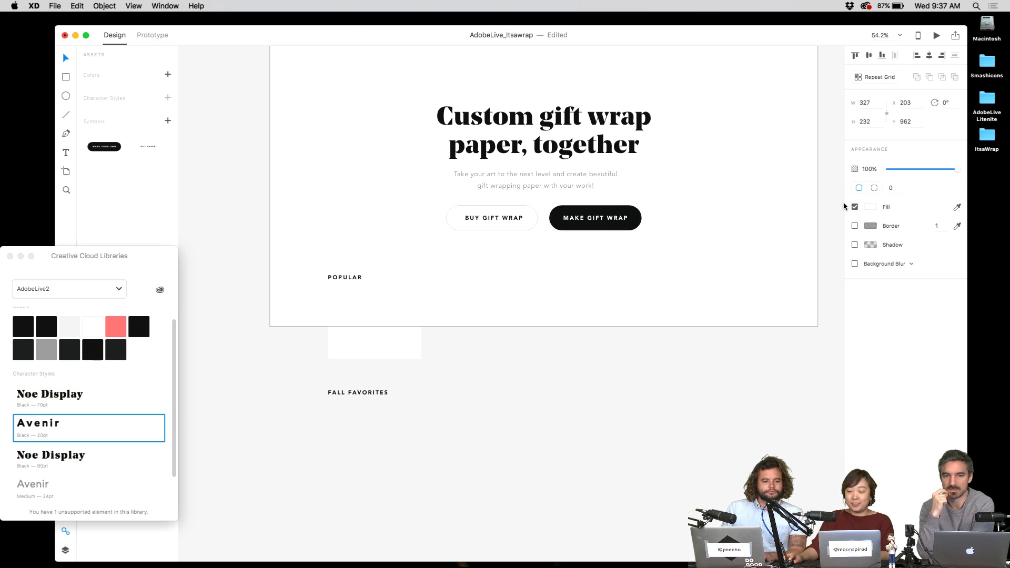
{"action": "left_click", "coordinate": [870, 207]}
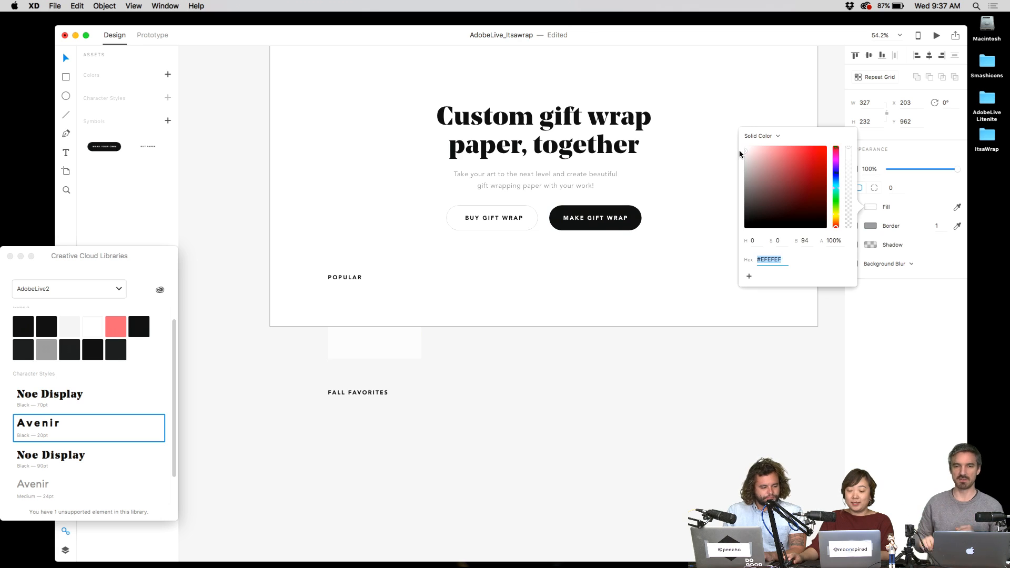
{"action": "left_click", "coordinate": [465, 287]}
{"action": "left_click", "coordinate": [388, 302]}
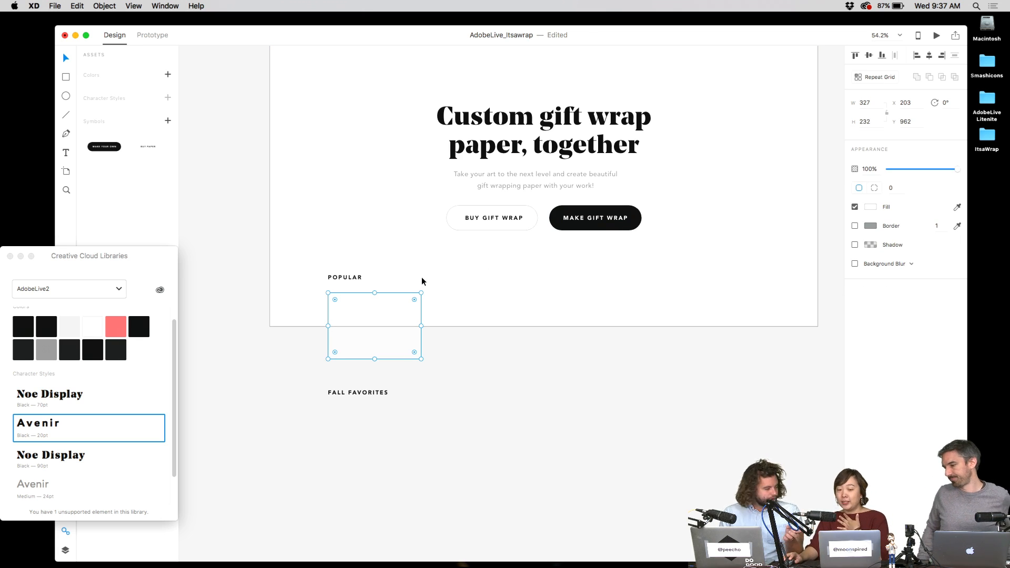
{"action": "scroll", "coordinate": [419, 281], "scroll_direction": "up", "scroll_amount": 1}
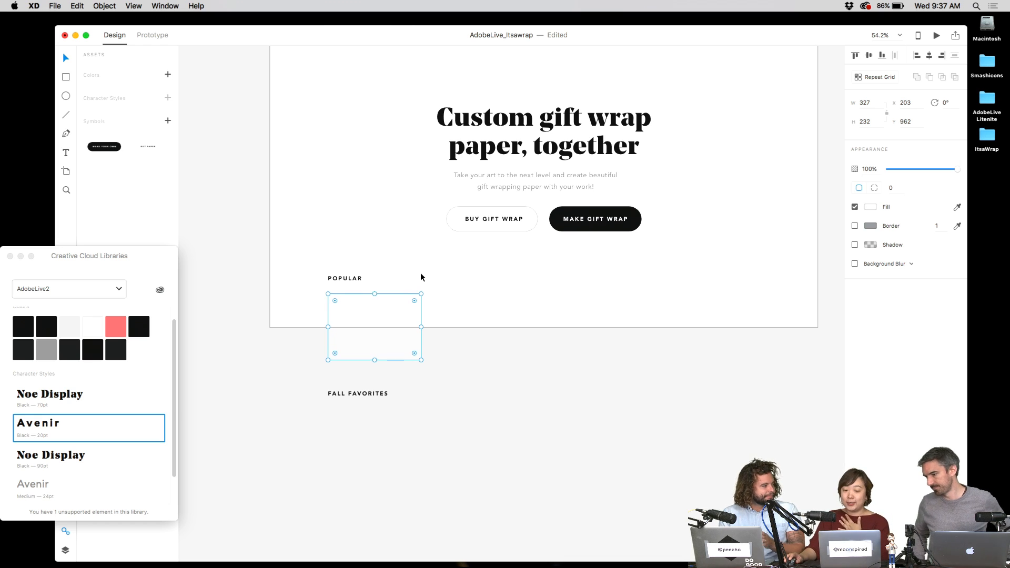
{"action": "scroll", "coordinate": [421, 273], "scroll_direction": "up", "scroll_amount": 2}
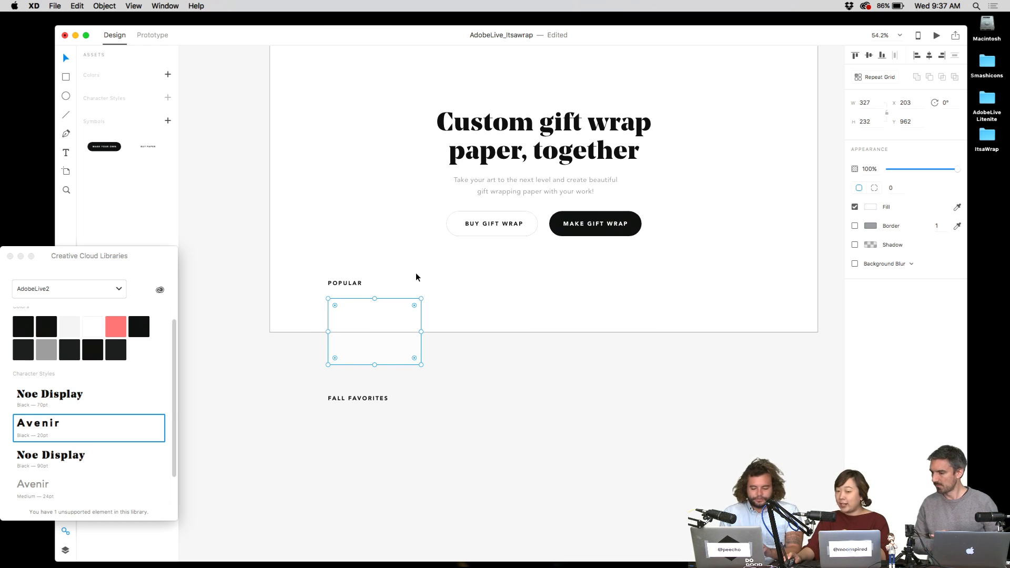
{"action": "scroll", "coordinate": [416, 274], "scroll_direction": "up", "scroll_amount": 1}
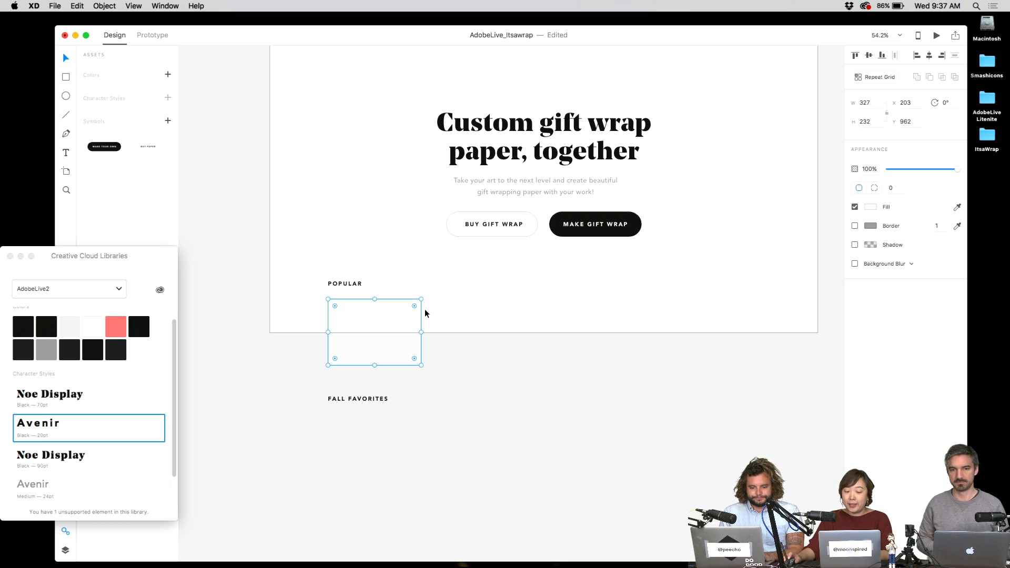
{"action": "left_click", "coordinate": [447, 298]}
{"action": "scroll", "coordinate": [446, 298], "scroll_direction": "up", "scroll_amount": 5}
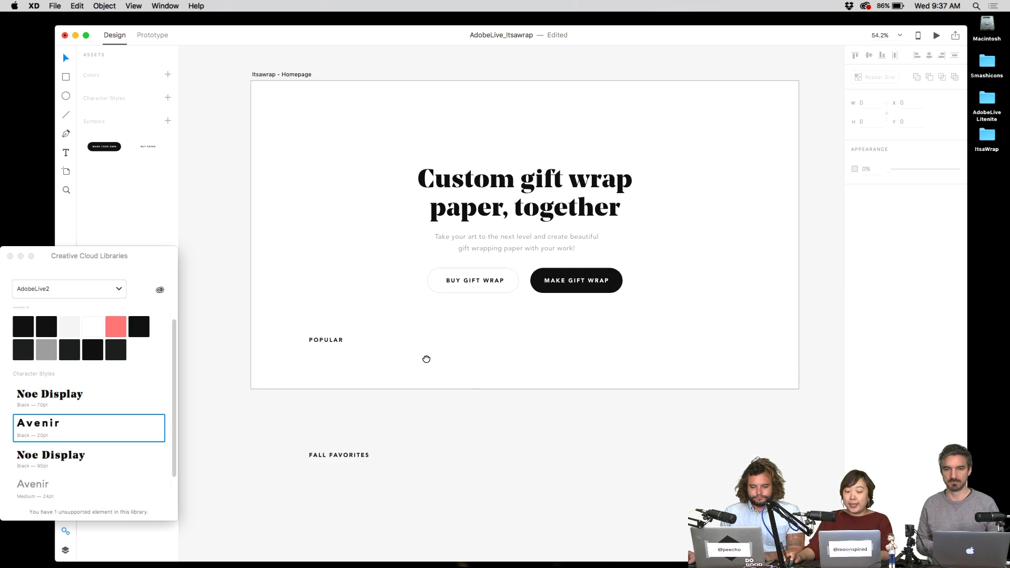
{"action": "left_click", "coordinate": [384, 388]}
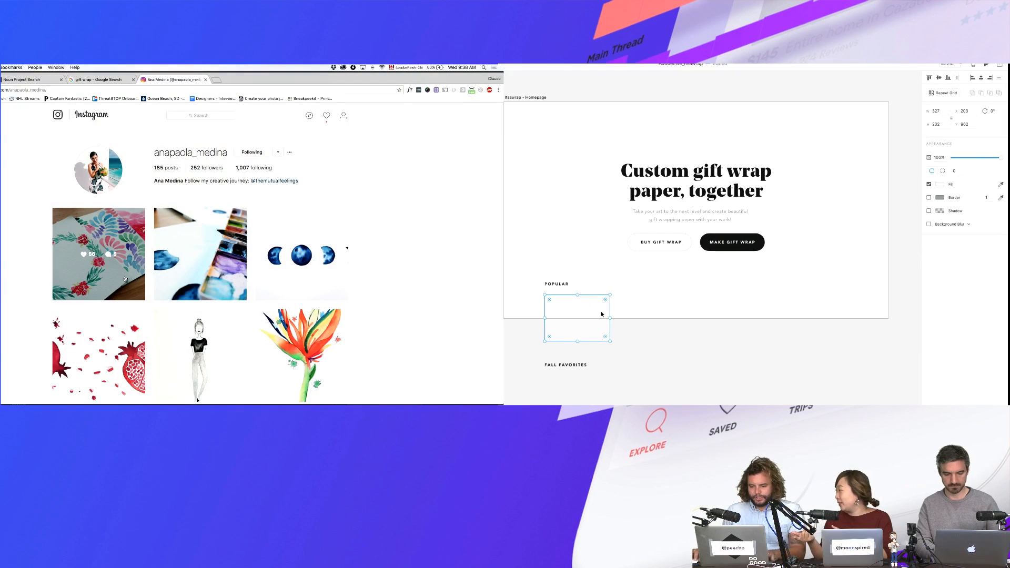
- Search Google in a new tab for wrapping paper and show the image results
{"action": "key", "text": "super+t"}
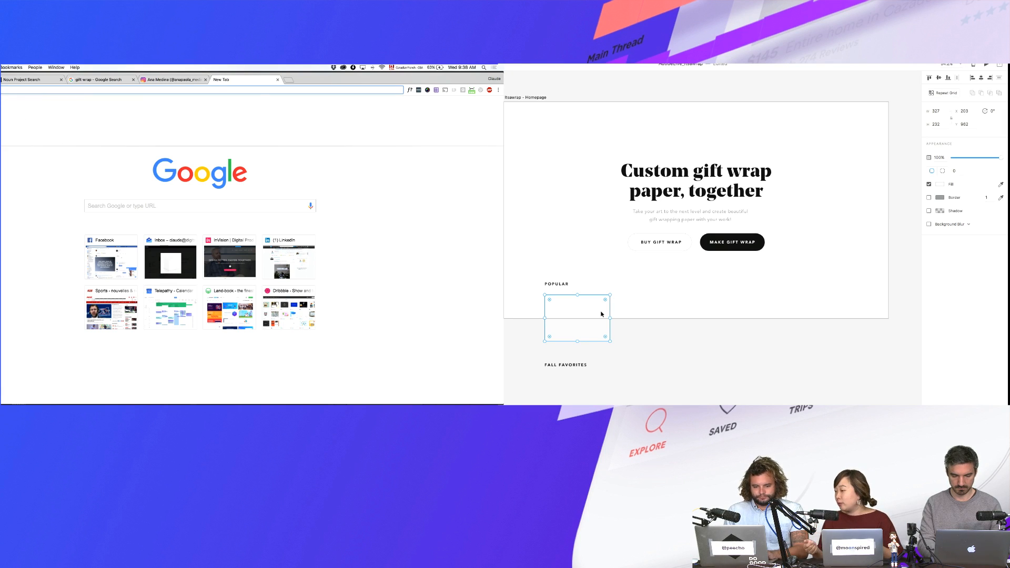
{"action": "type", "text": "wrapping paper"}
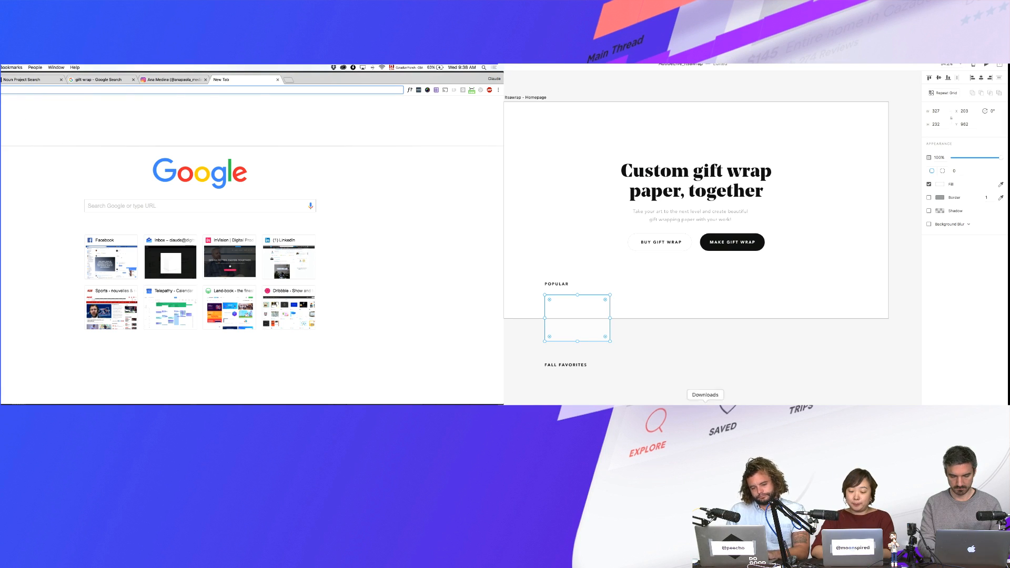
{"action": "key", "text": "Return"}
{"action": "left_click", "coordinate": [726, 413]}
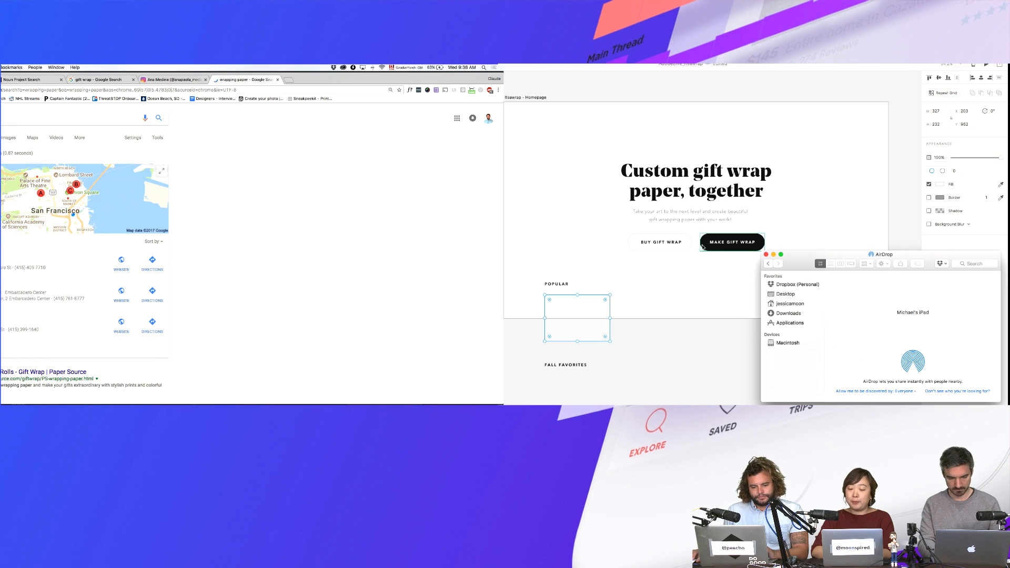
{"action": "left_click", "coordinate": [696, 296]}
{"action": "left_click", "coordinate": [2, 138]}
{"action": "left_click", "coordinate": [697, 297]}
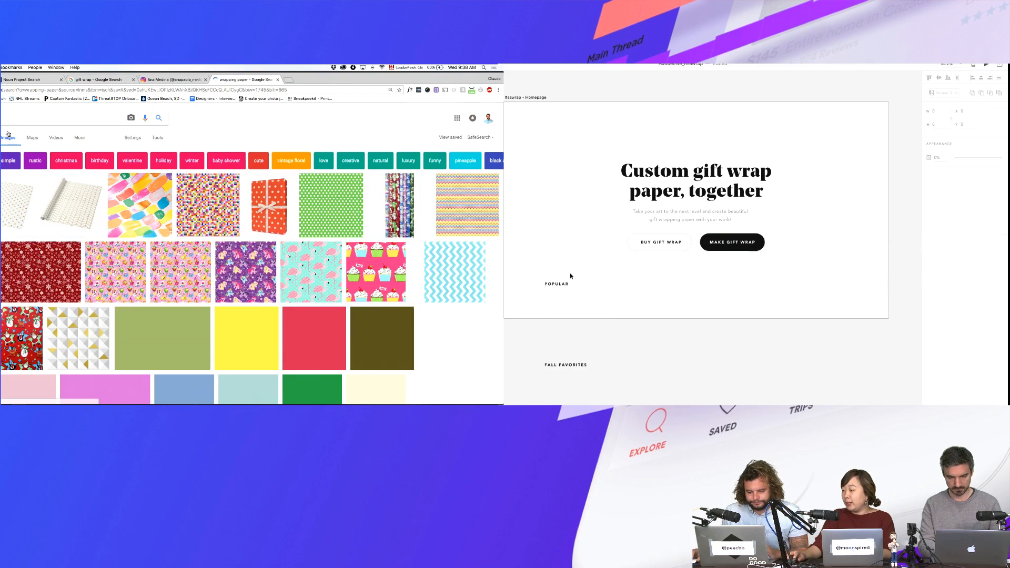
- Search for wrapping paper patterns and turn the card under Popular into a repeat grid
{"action": "left_click", "coordinate": [590, 318]}
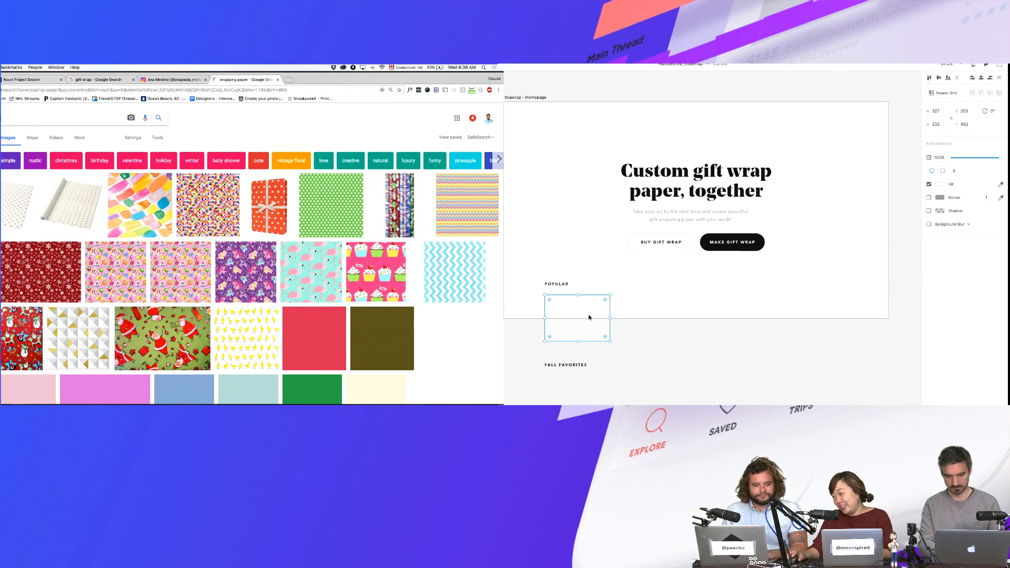
{"action": "key", "text": "Return"}
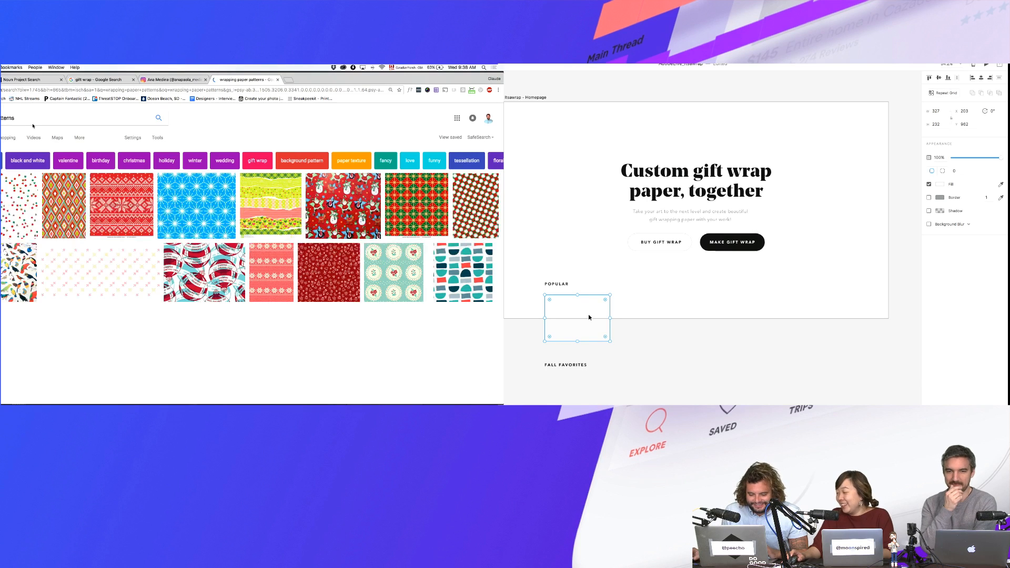
{"action": "key", "text": "super+r"}
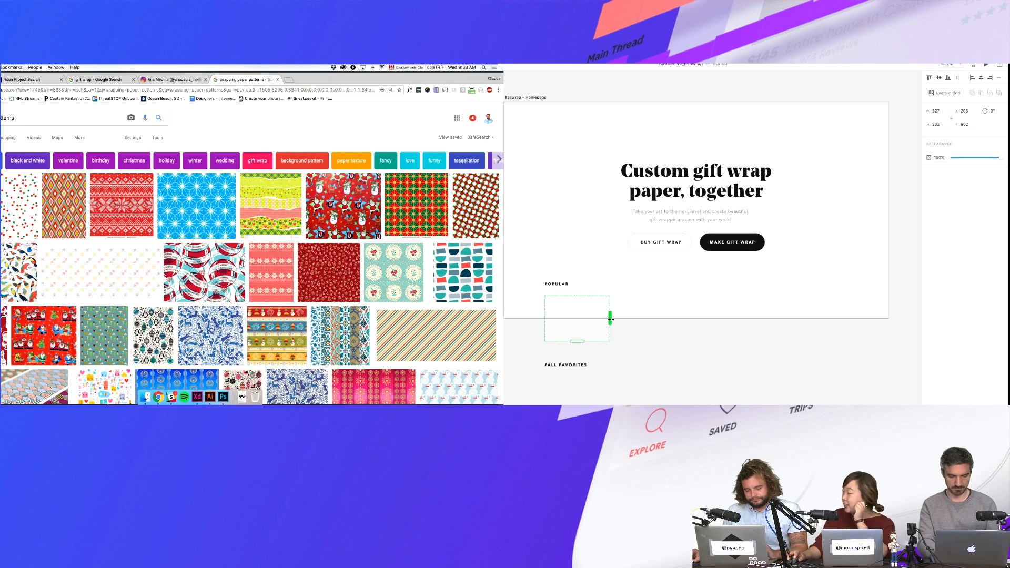
{"action": "left_click", "coordinate": [148, 397]}
- Repeat the card across the Popular row and widen the gaps between cards
{"action": "left_click_drag", "start_coordinate": [610, 319], "coordinate": [851, 322]}
{"action": "key", "text": "super+w"}
{"action": "mouse_move", "coordinate": [745, 403]}
{"action": "left_mouse_down"}
{"action": "mouse_move", "coordinate": [789, 404]}
{"action": "mouse_move", "coordinate": [748, 404]}
{"action": "left_mouse_up"}
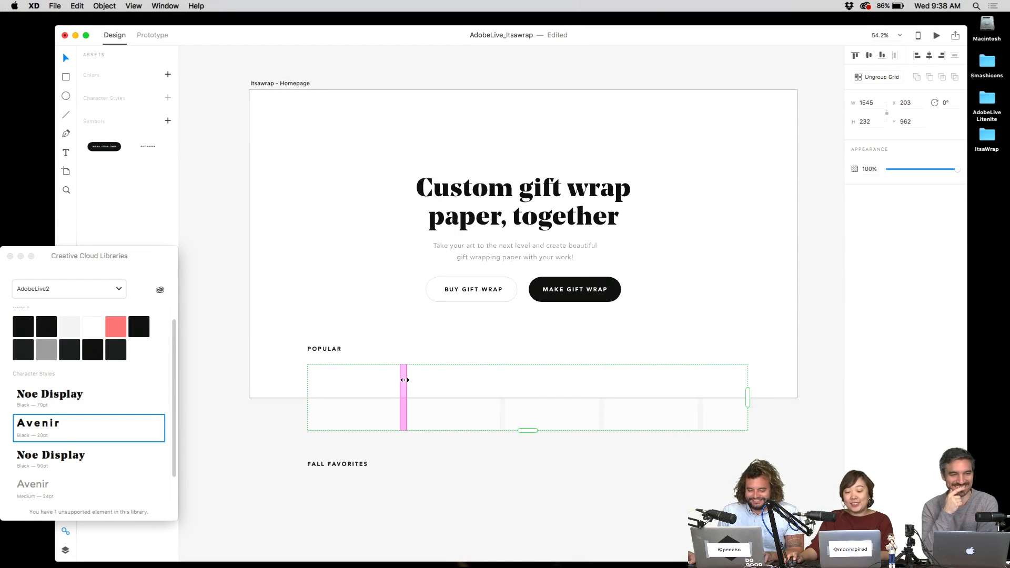
{"action": "mouse_move", "coordinate": [407, 380]}
{"action": "left_mouse_down"}
{"action": "mouse_move", "coordinate": [438, 380]}
{"action": "mouse_move", "coordinate": [425, 380]}
{"action": "left_mouse_up"}
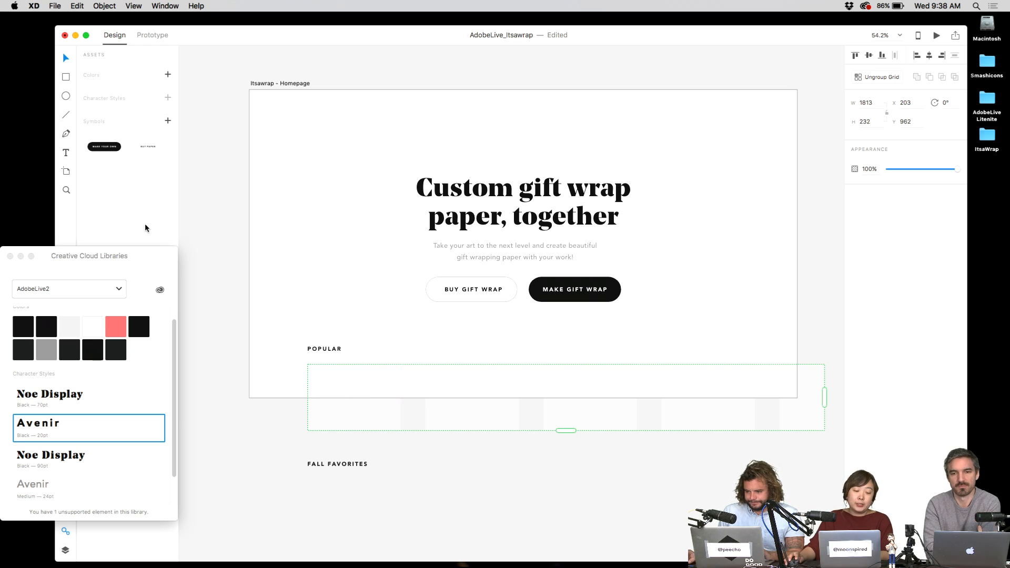
- Move the CC Libraries panel out of the way to the lower right
{"action": "left_click_drag", "start_coordinate": [144, 254], "coordinate": [145, 340]}
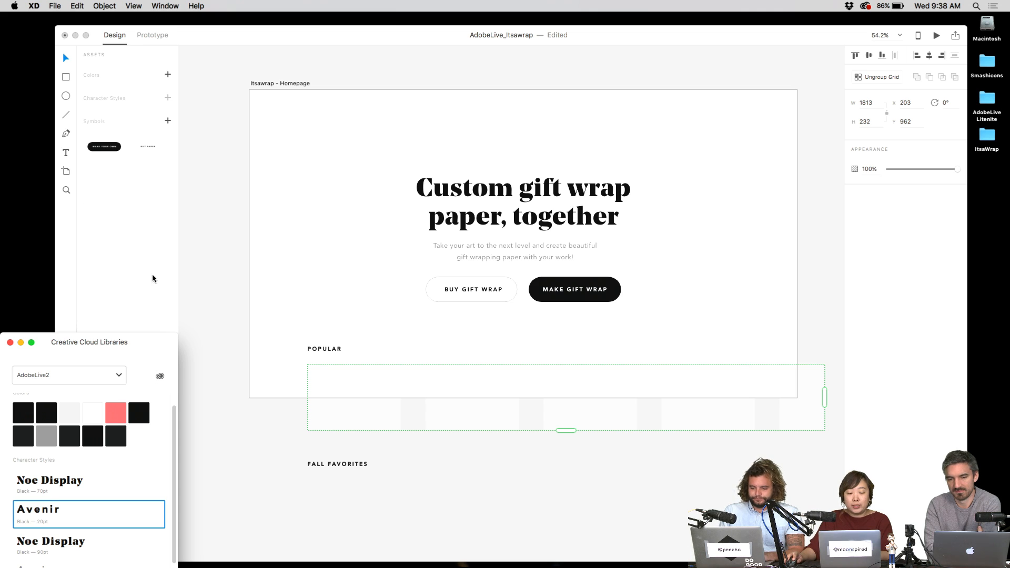
{"action": "left_click_drag", "start_coordinate": [140, 355], "coordinate": [945, 333]}
{"action": "left_click", "coordinate": [89, 529]}
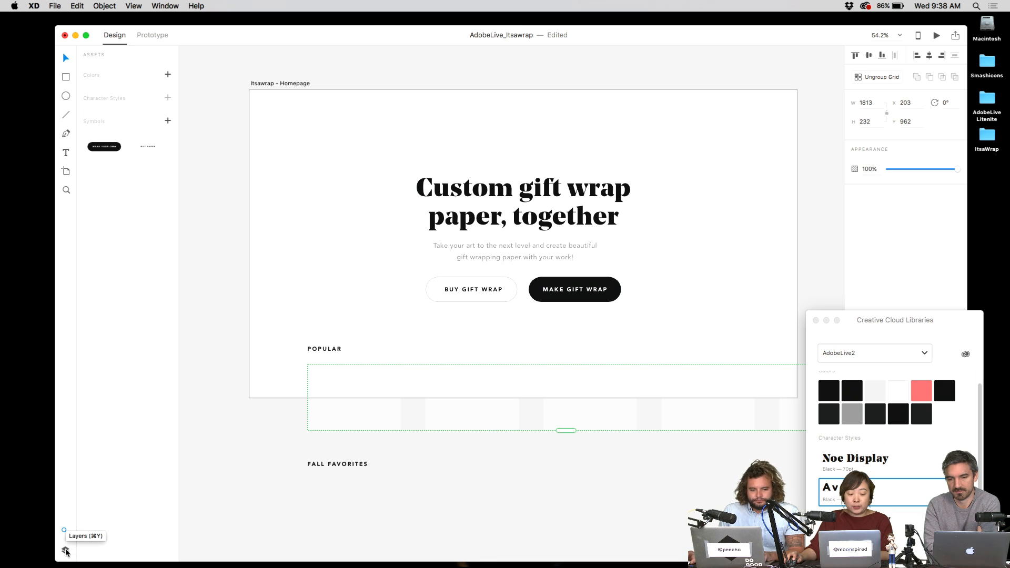
- Show the Layers panel, select the repeat grid and drag its right edge narrower
{"action": "left_click", "coordinate": [66, 551]}
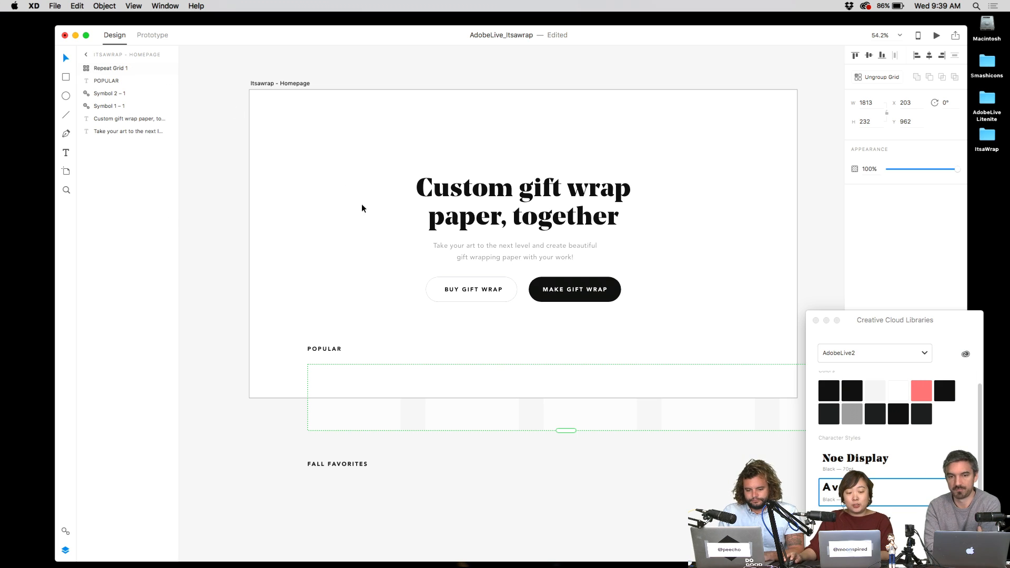
{"action": "left_click_drag", "start_coordinate": [237, 86], "coordinate": [670, 444]}
{"action": "left_click", "coordinate": [278, 191]}
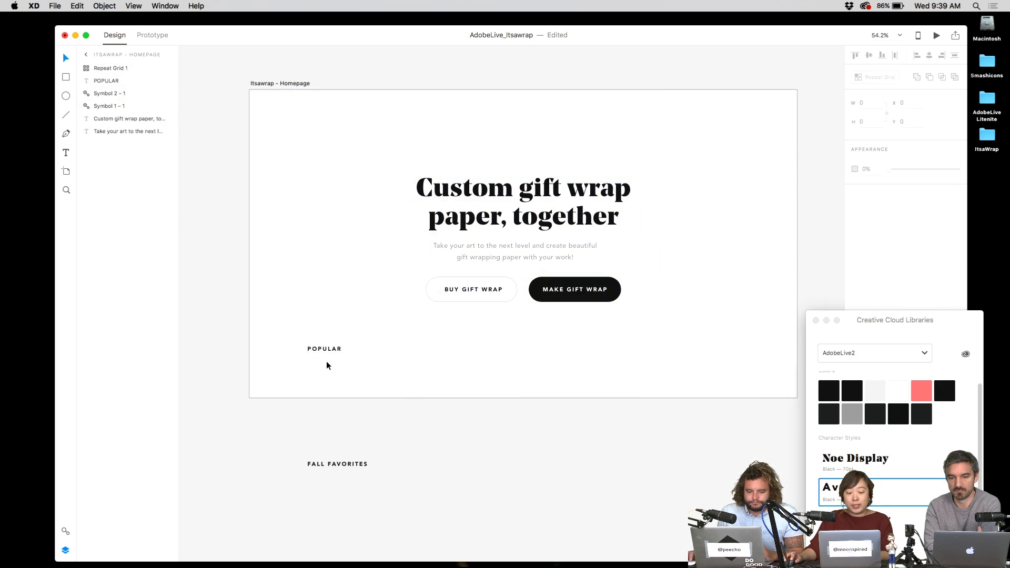
{"action": "left_click", "coordinate": [329, 368]}
{"action": "double_click", "coordinate": [363, 374]}
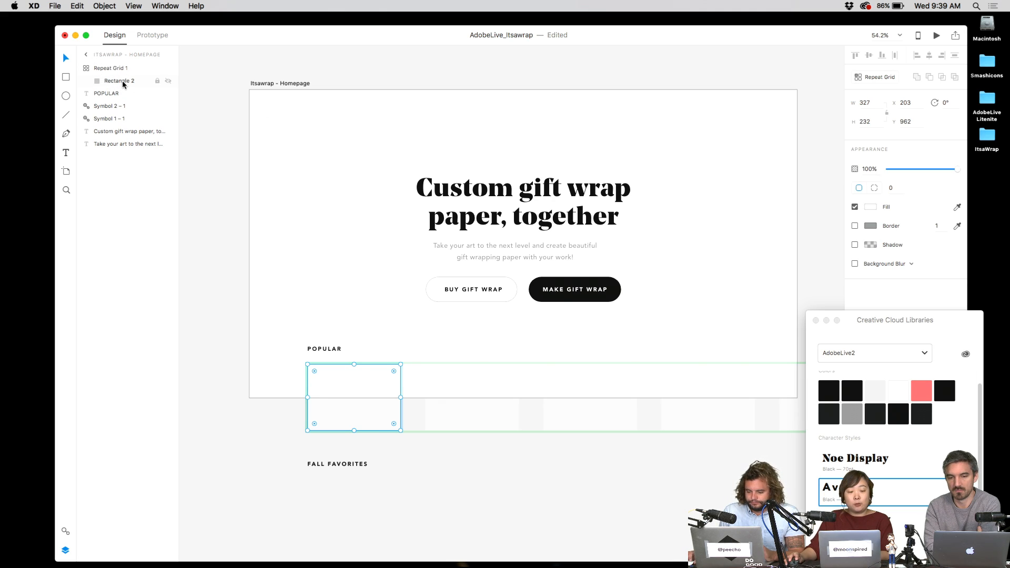
{"action": "left_click", "coordinate": [311, 273]}
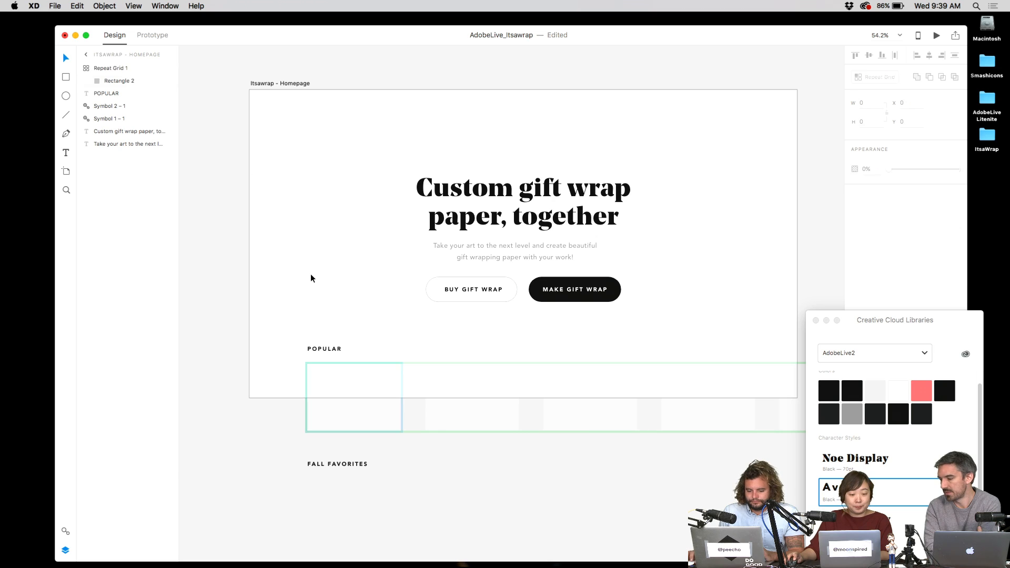
{"action": "left_click", "coordinate": [310, 273]}
{"action": "left_click", "coordinate": [354, 369]}
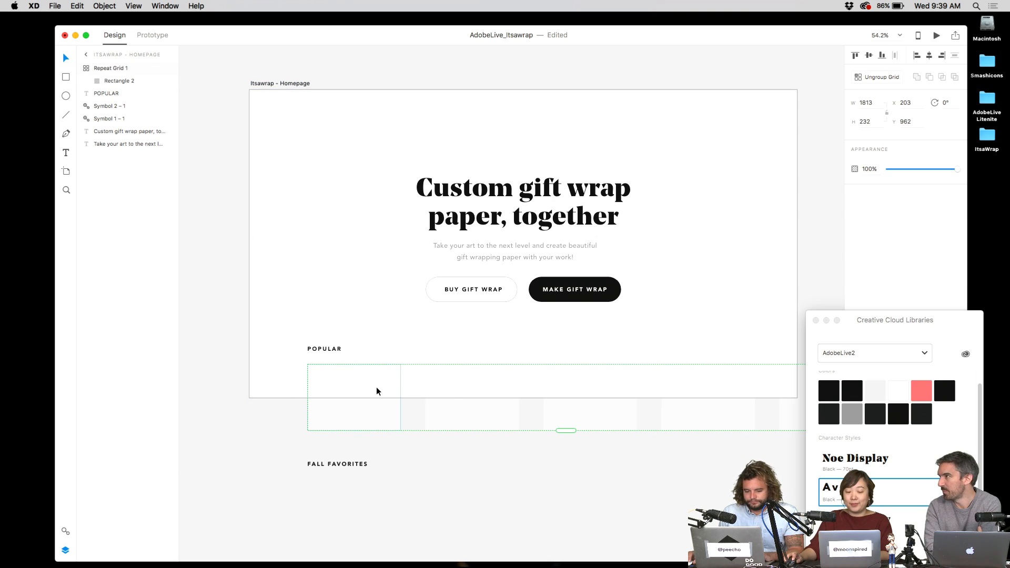
{"action": "scroll", "coordinate": [643, 347], "scroll_direction": "right", "scroll_amount": 3}
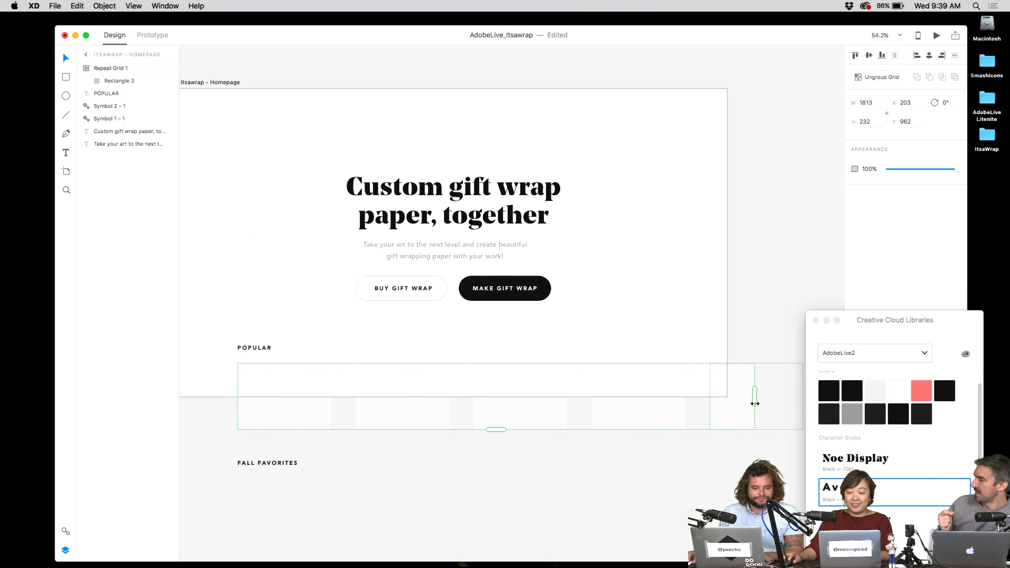
{"action": "left_click_drag", "start_coordinate": [755, 403], "coordinate": [711, 402]}
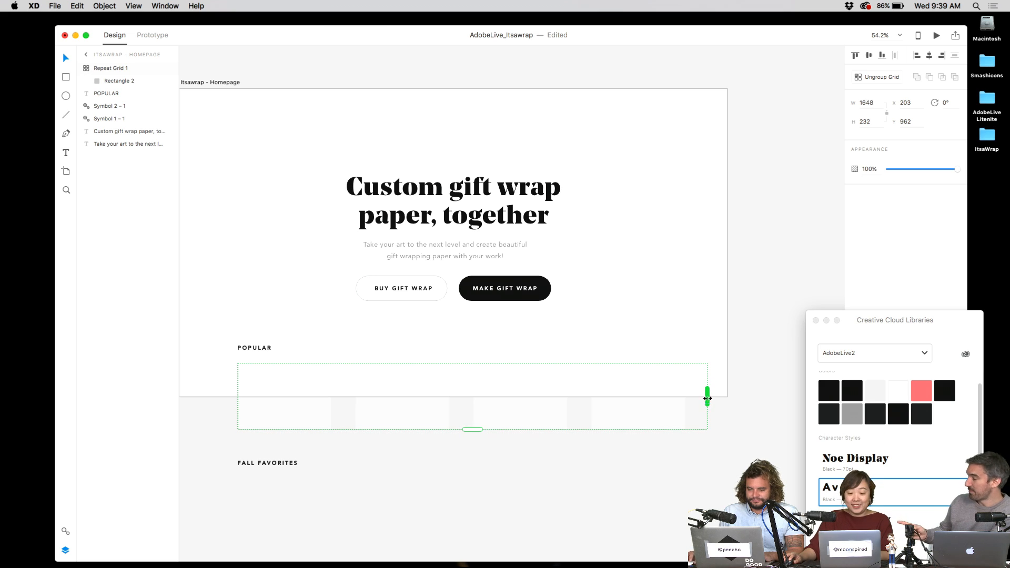
- Resize the card inside the repeat grid so each repeated card is slightly wider
{"action": "left_click", "coordinate": [686, 335]}
{"action": "left_click", "coordinate": [396, 370]}
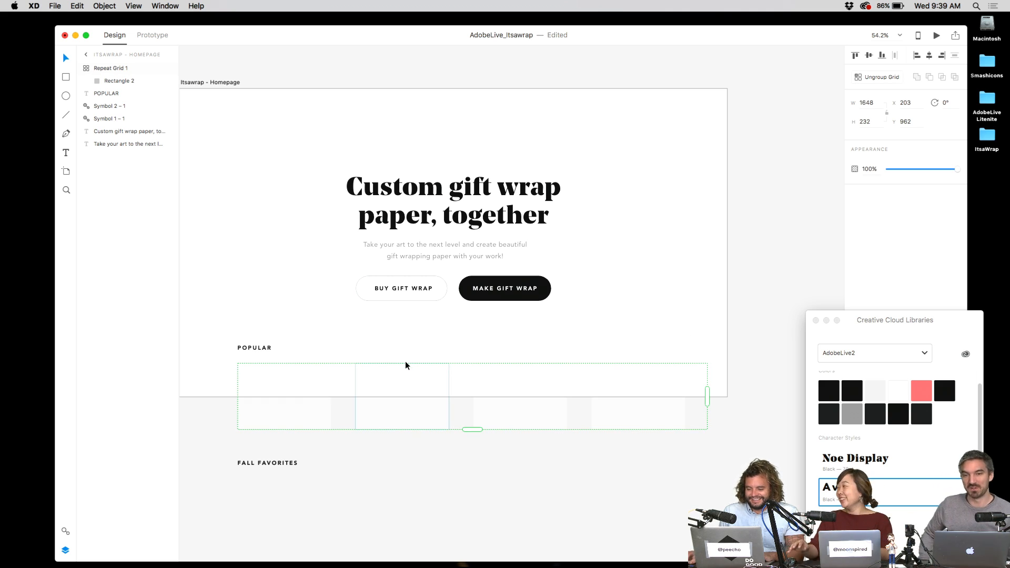
{"action": "key", "text": "Escape"}
{"action": "left_click_drag", "start_coordinate": [450, 355], "coordinate": [473, 351]}
{"action": "left_click", "coordinate": [687, 389]}
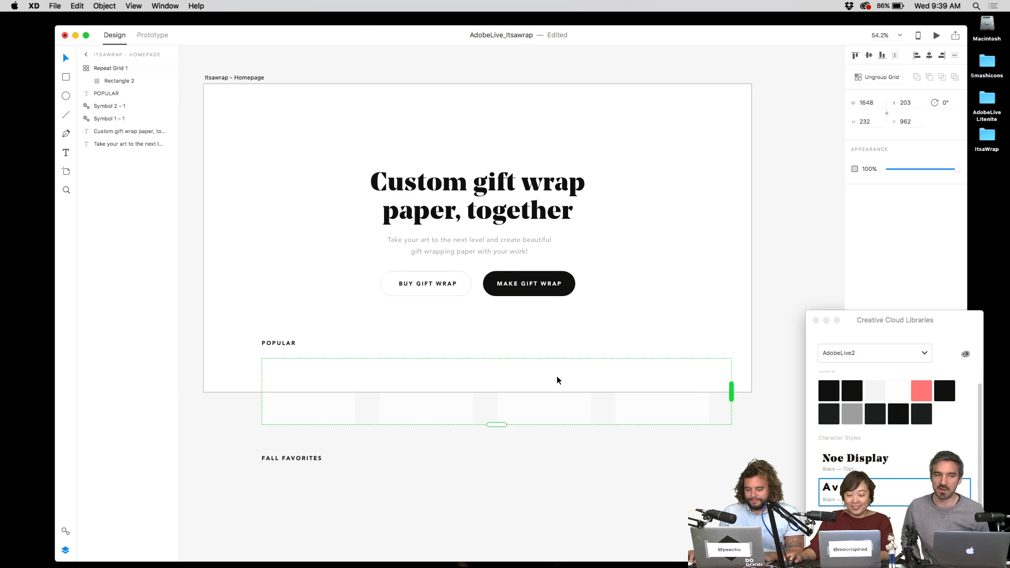
{"action": "key", "text": "Escape"}
{"action": "mouse_move", "coordinate": [410, 369]}
{"action": "left_mouse_down"}
{"action": "mouse_move", "coordinate": [415, 344]}
{"action": "mouse_move", "coordinate": [404, 356]}
{"action": "left_mouse_up"}
{"action": "double_click", "coordinate": [343, 381]}
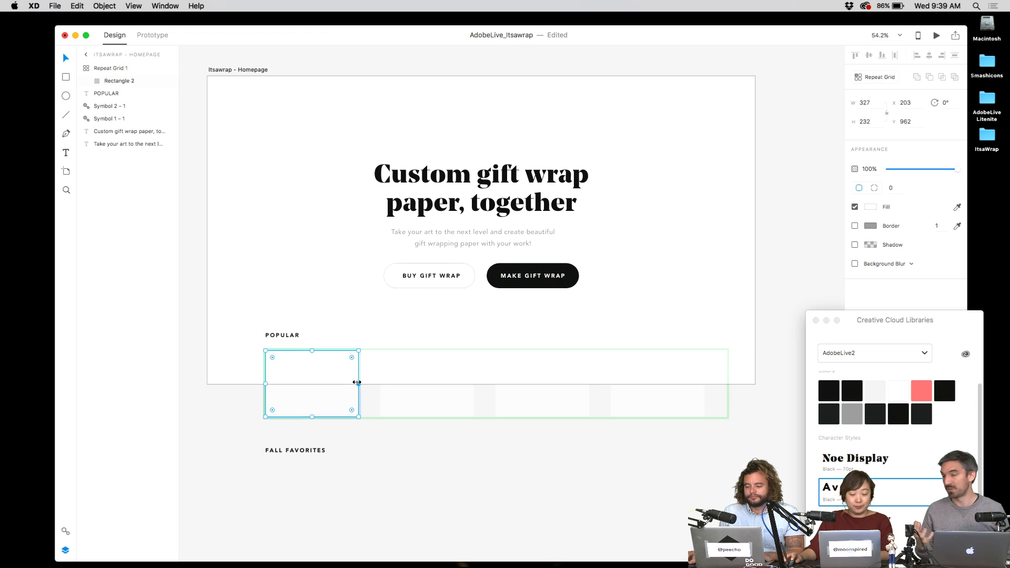
{"action": "left_click_drag", "start_coordinate": [357, 382], "coordinate": [368, 383]}
{"action": "left_click", "coordinate": [384, 336]}
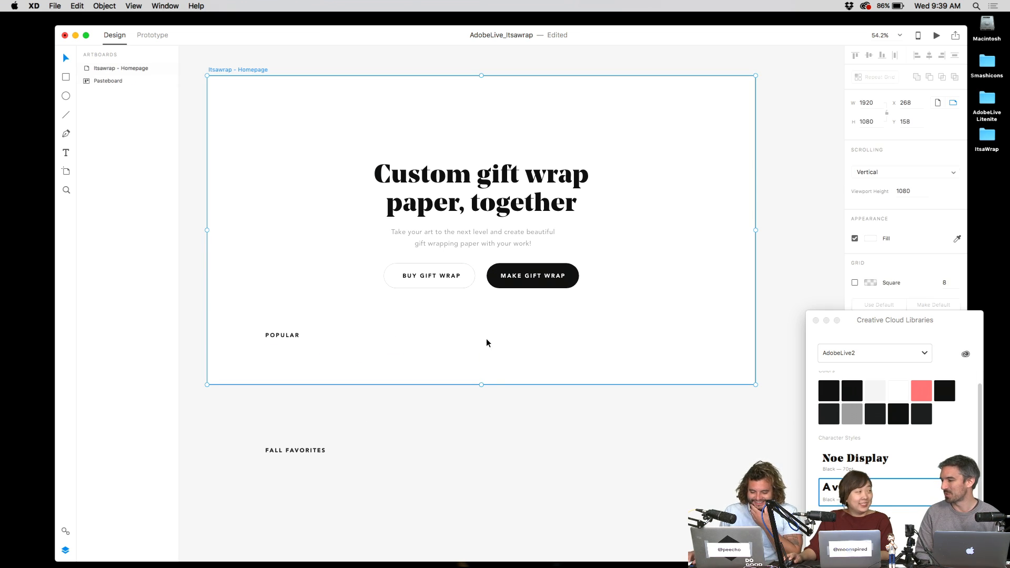
- Try deleting the Popular repeat grid, then reselect it and duplicate it
{"action": "left_click", "coordinate": [611, 482]}
{"action": "left_click", "coordinate": [652, 376]}
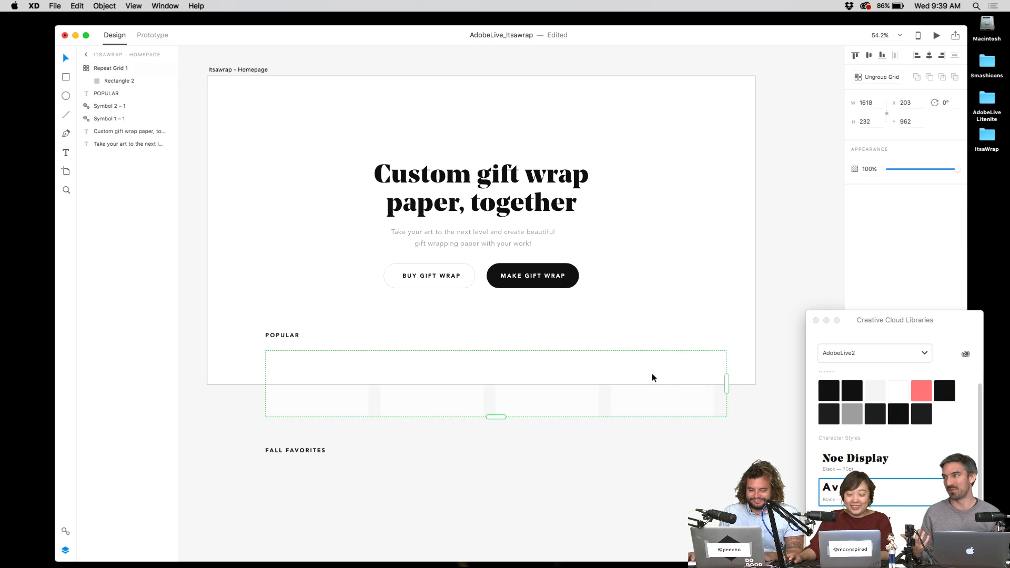
{"action": "double_click", "coordinate": [332, 379]}
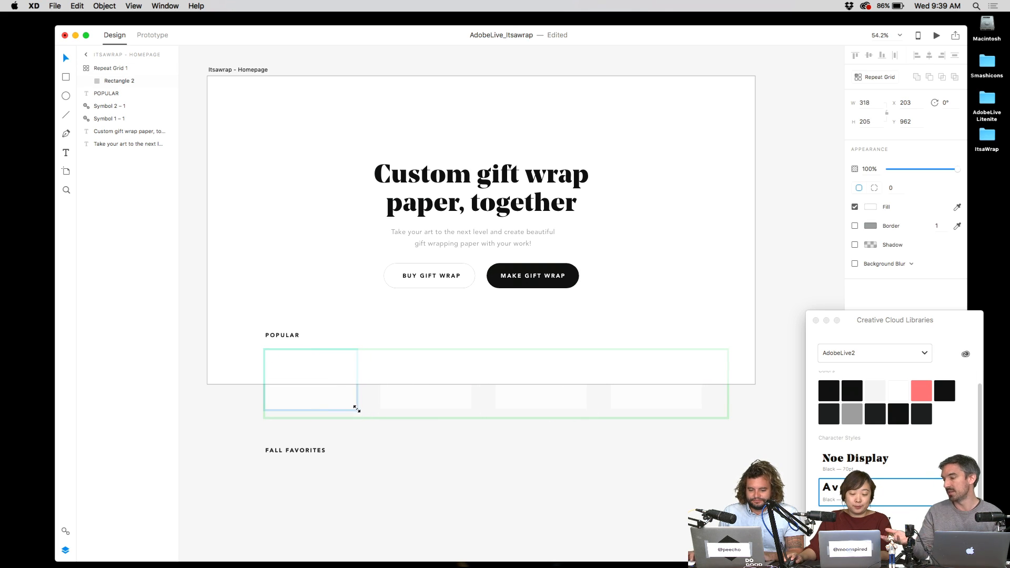
{"action": "key", "text": "BackSpace"}
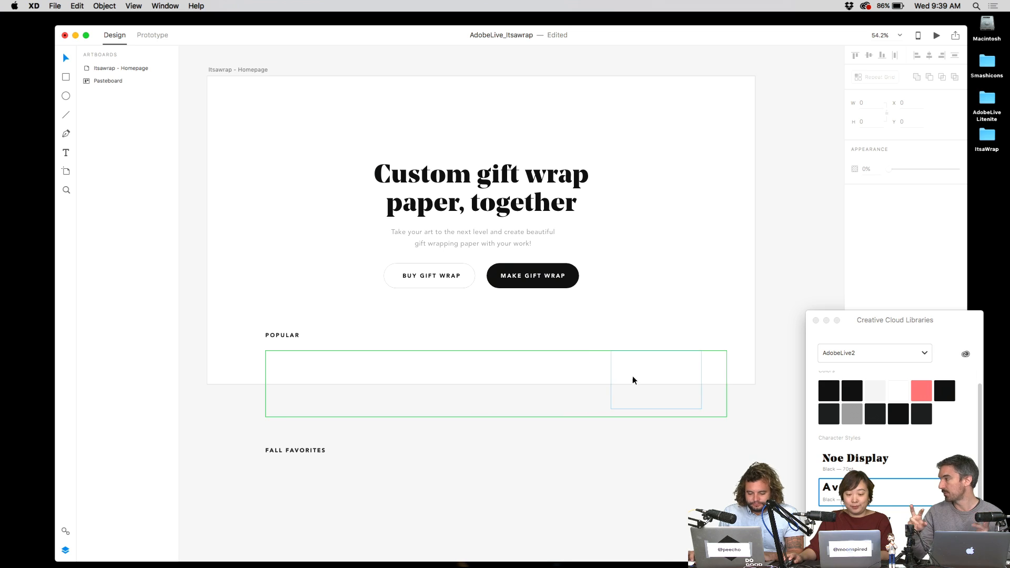
{"action": "left_click", "coordinate": [684, 361]}
{"action": "key", "text": "super+d"}
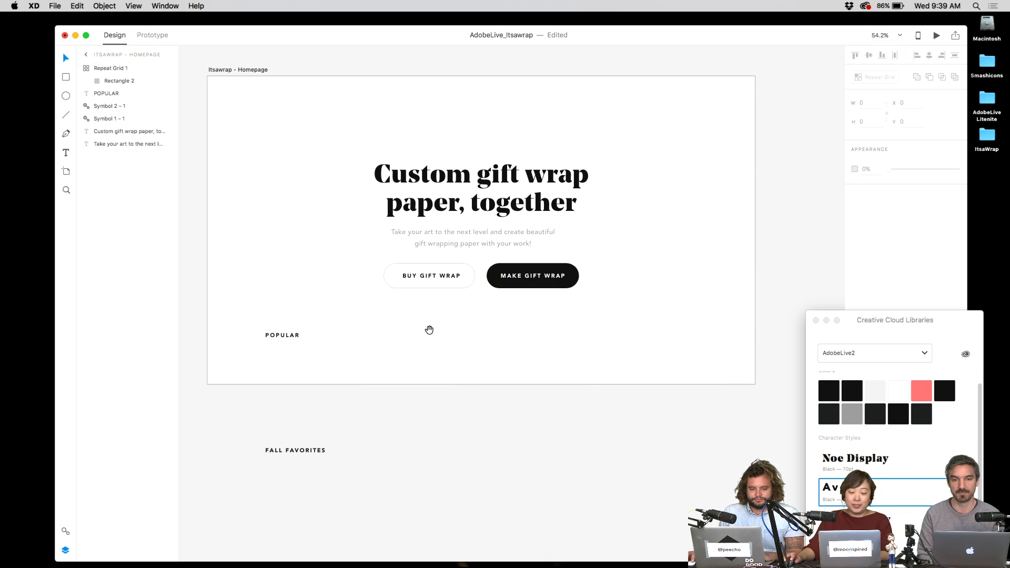
- Place the copied card grid under Fall Favorites, using undo to clear the Popular row
{"action": "scroll", "coordinate": [429, 330], "scroll_direction": "down", "scroll_amount": 3}
{"action": "left_click_drag", "start_coordinate": [357, 295], "coordinate": [352, 404]}
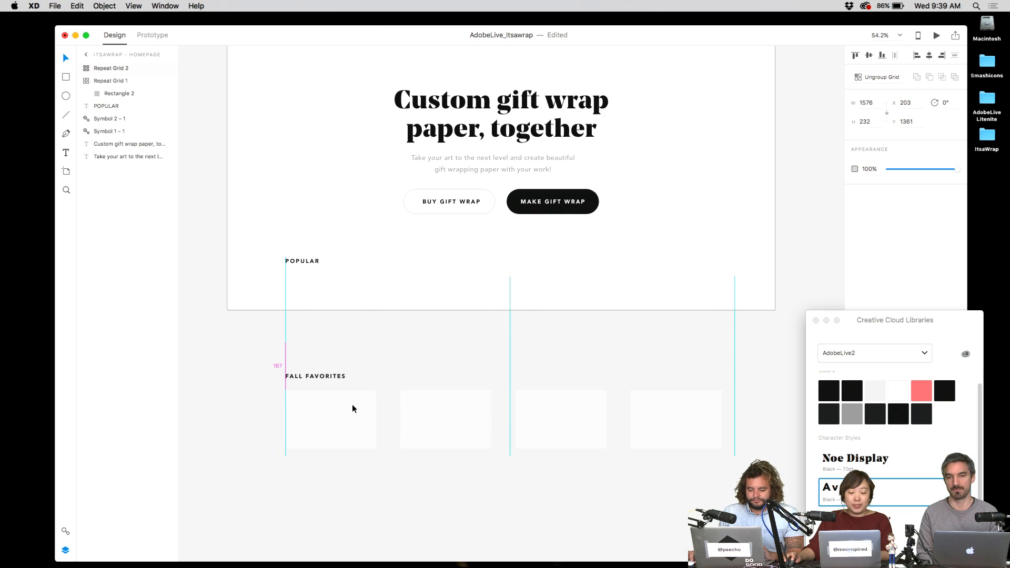
{"action": "key", "text": "super+z"}
{"action": "key", "text": "super+z"}
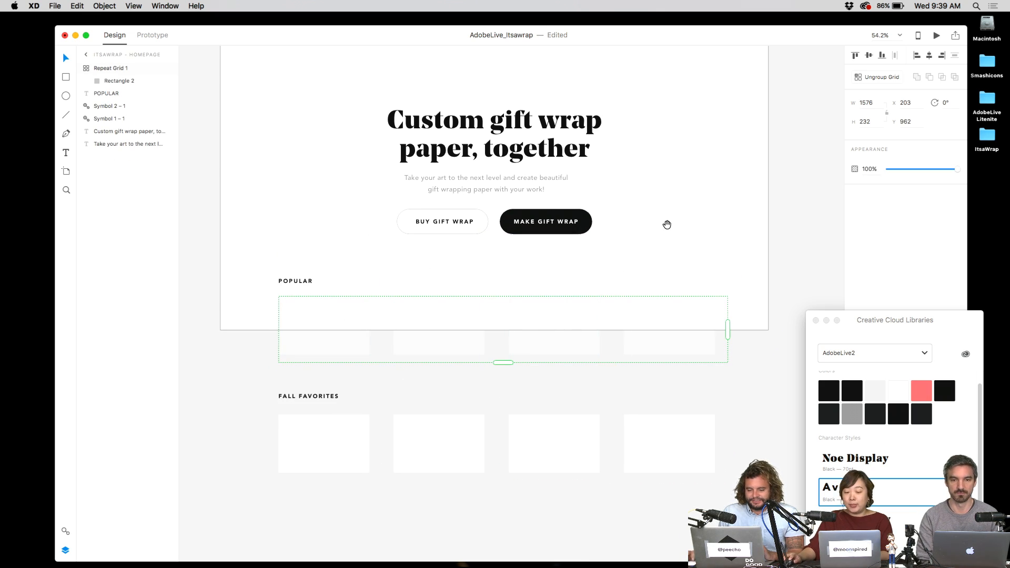
{"action": "key", "text": "super+z"}
{"action": "scroll", "coordinate": [474, 350], "scroll_direction": "down", "scroll_amount": 5}
{"action": "scroll", "coordinate": [473, 350], "scroll_direction": "left", "scroll_amount": 5}
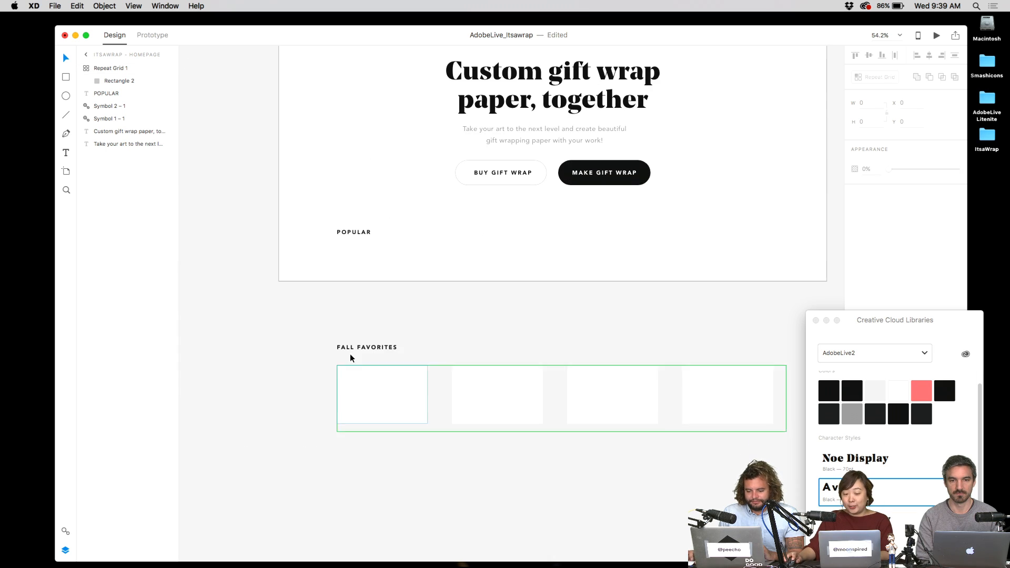
- Check the Fall Favorites section, then select the Itsawrap - Homepage artboard
{"action": "left_click_drag", "start_coordinate": [295, 337], "coordinate": [716, 426]}
{"action": "scroll", "coordinate": [714, 437], "scroll_direction": "up", "scroll_amount": 3}
{"action": "key", "text": "Escape"}
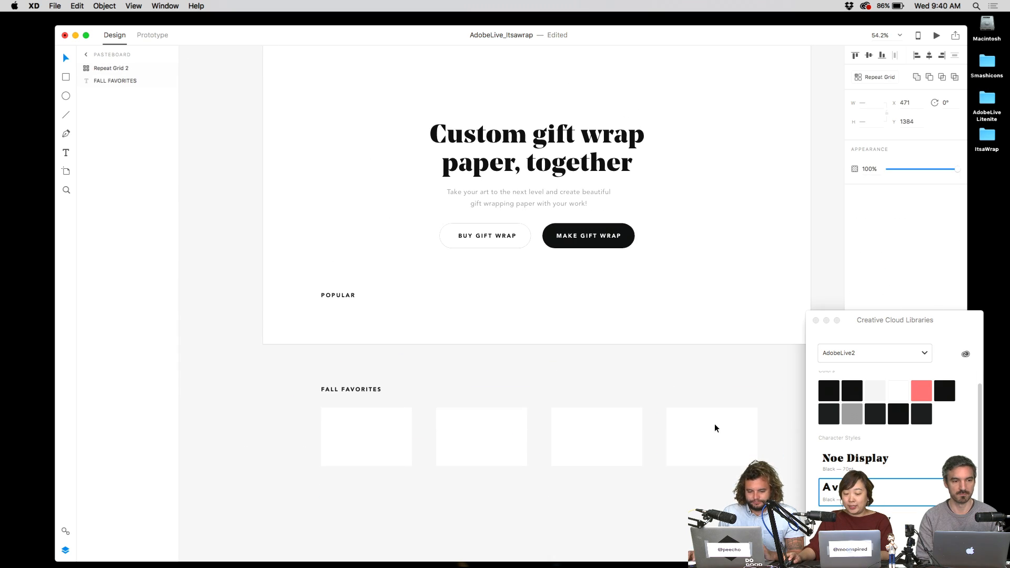
{"action": "left_click", "coordinate": [759, 270]}
{"action": "scroll", "coordinate": [780, 298], "scroll_direction": "right", "scroll_amount": 3}
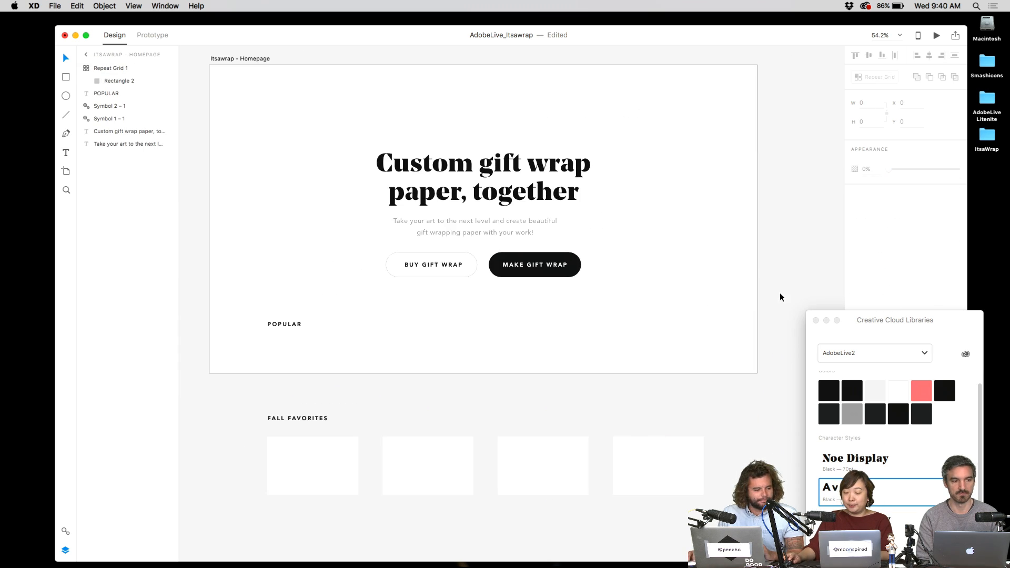
{"action": "left_click", "coordinate": [273, 79]}
{"action": "scroll", "coordinate": [295, 106], "scroll_direction": "down", "scroll_amount": 2}
{"action": "scroll", "coordinate": [357, 108], "scroll_direction": "left", "scroll_amount": 3}
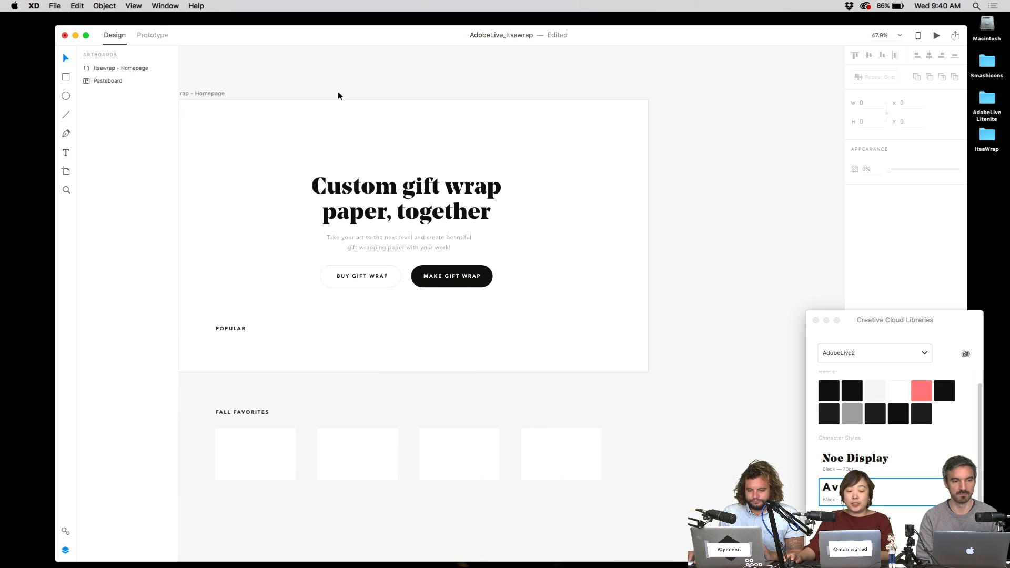
{"action": "left_click", "coordinate": [209, 93]}
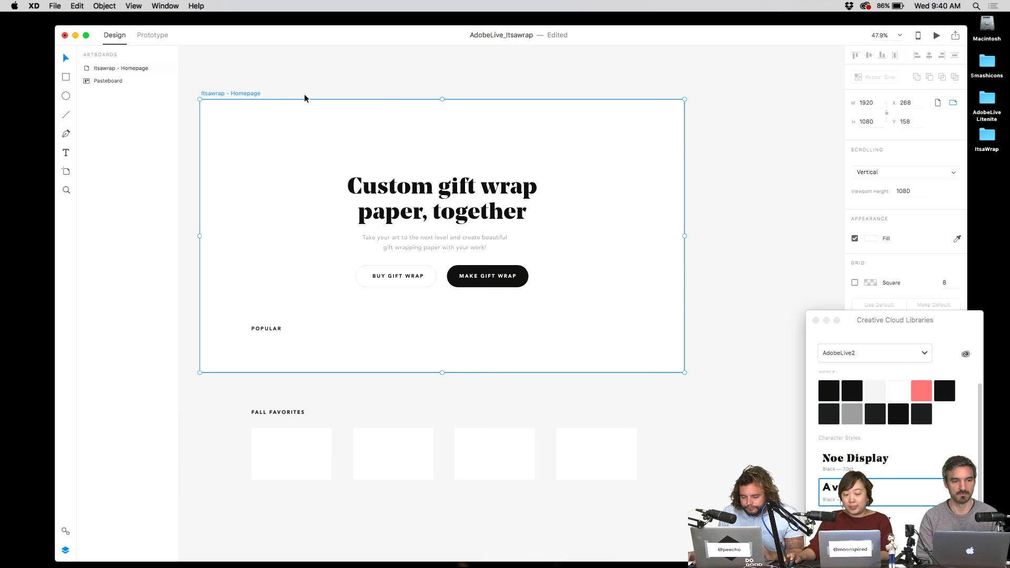
- Duplicate the homepage artboard, delete POPULAR and its card grid, and move MAKE GIFT WRAP bottom-right
{"action": "key", "text": "super+d"}
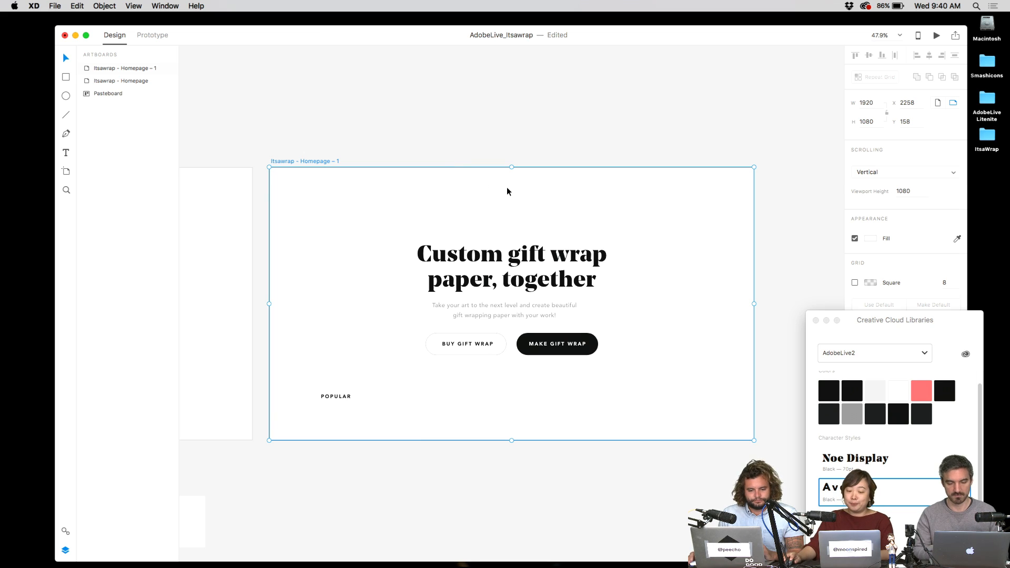
{"action": "left_click_drag", "start_coordinate": [300, 229], "coordinate": [717, 506]}
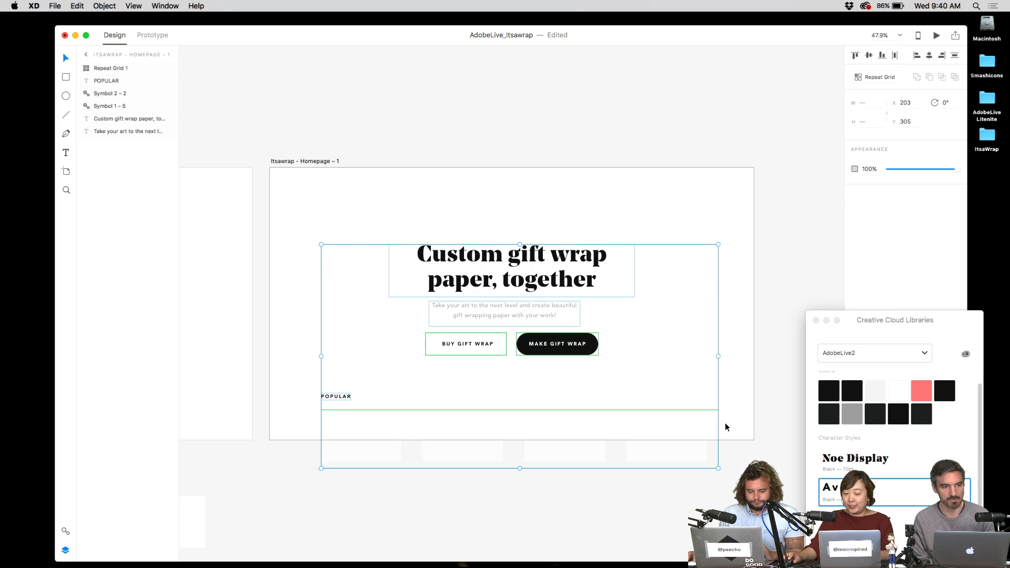
{"action": "left_click", "coordinate": [741, 372]}
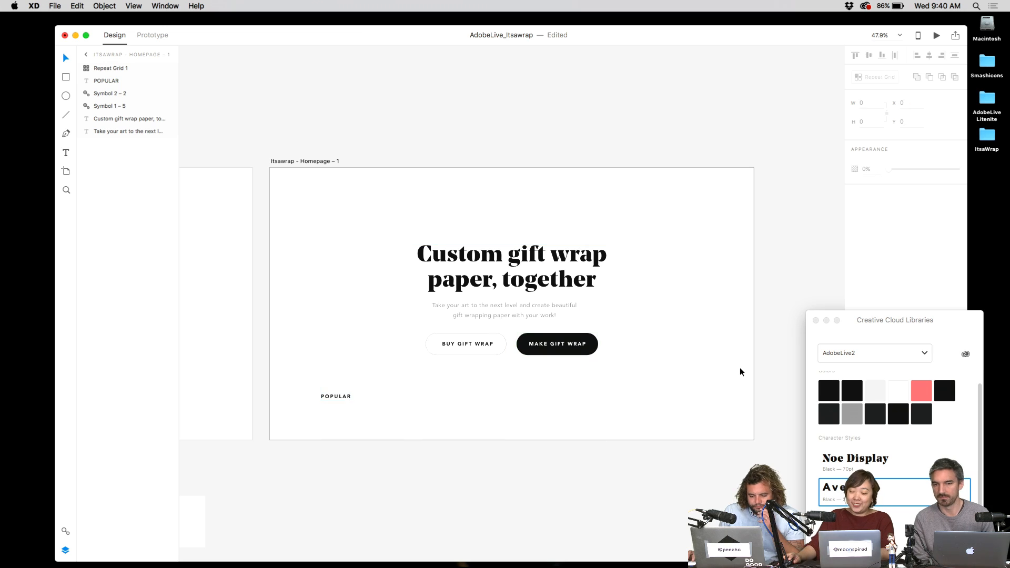
{"action": "left_click_drag", "start_coordinate": [745, 392], "coordinate": [295, 530]}
{"action": "key", "text": "BackSpace"}
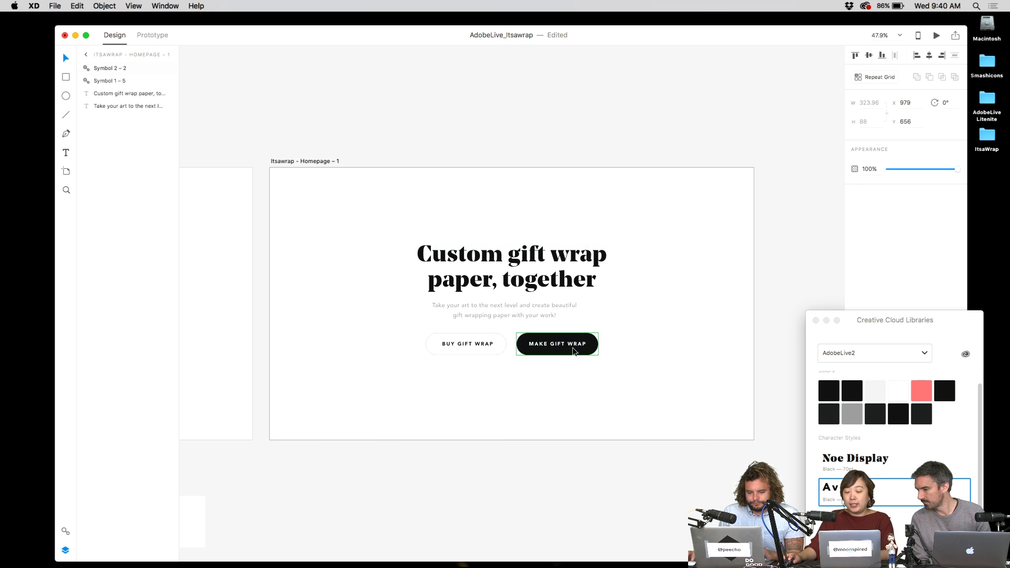
{"action": "left_click_drag", "start_coordinate": [573, 350], "coordinate": [710, 415]}
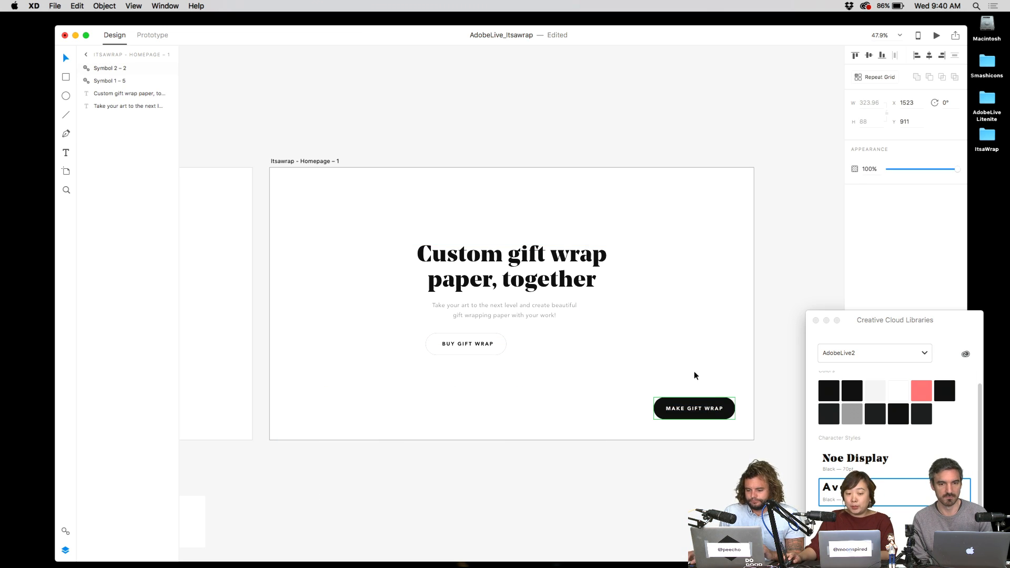
{"action": "key", "text": "super+1"}
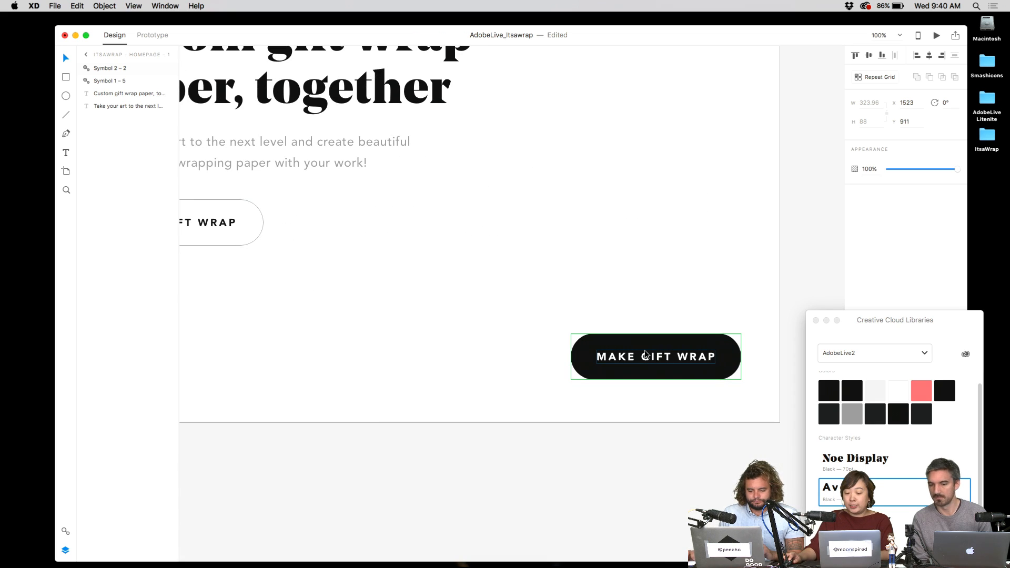
- Relabel the MAKE GIFT WRAP button as FINISH DESIGN, then change it to PREVIEW DESIGN
{"action": "double_click", "coordinate": [648, 357]}
{"action": "double_click", "coordinate": [649, 361]}
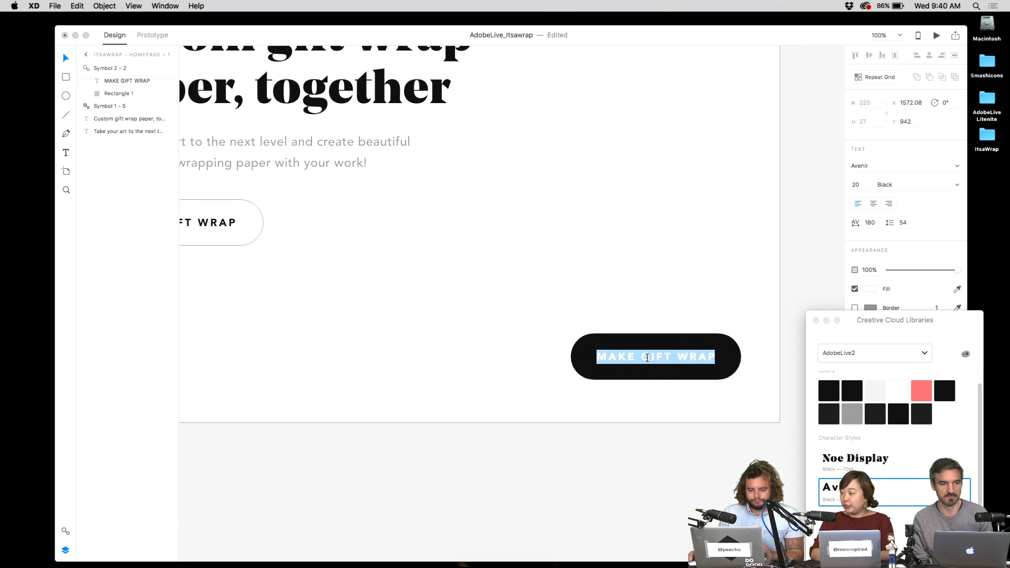
{"action": "type", "text": "FINISH DIE"}
{"action": "key", "text": "BackSpace"}
{"action": "key", "text": "BackSpace"}
{"action": "type", "text": "ESI"}
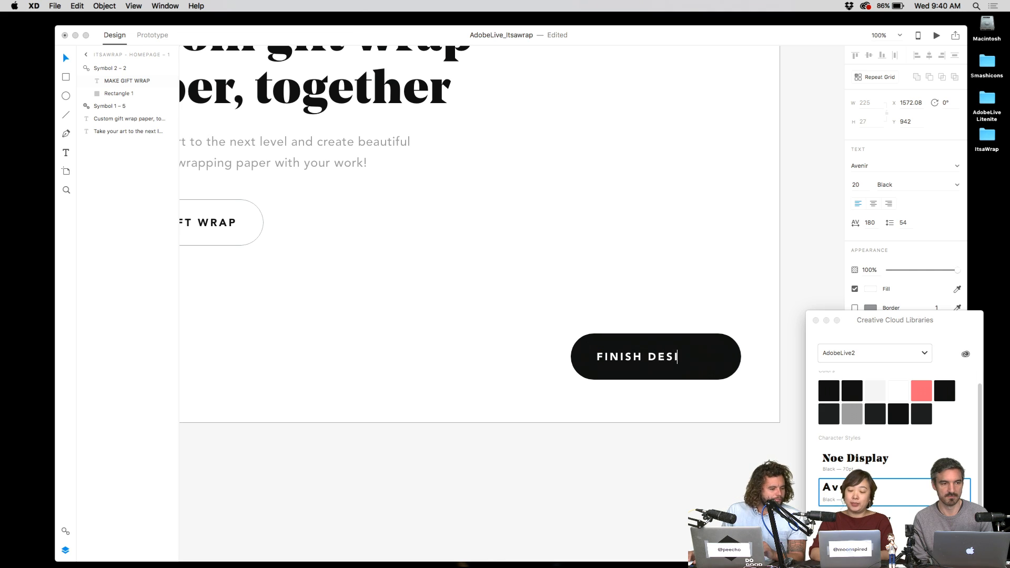
{"action": "type", "text": "GN"}
{"action": "key", "text": "Escape"}
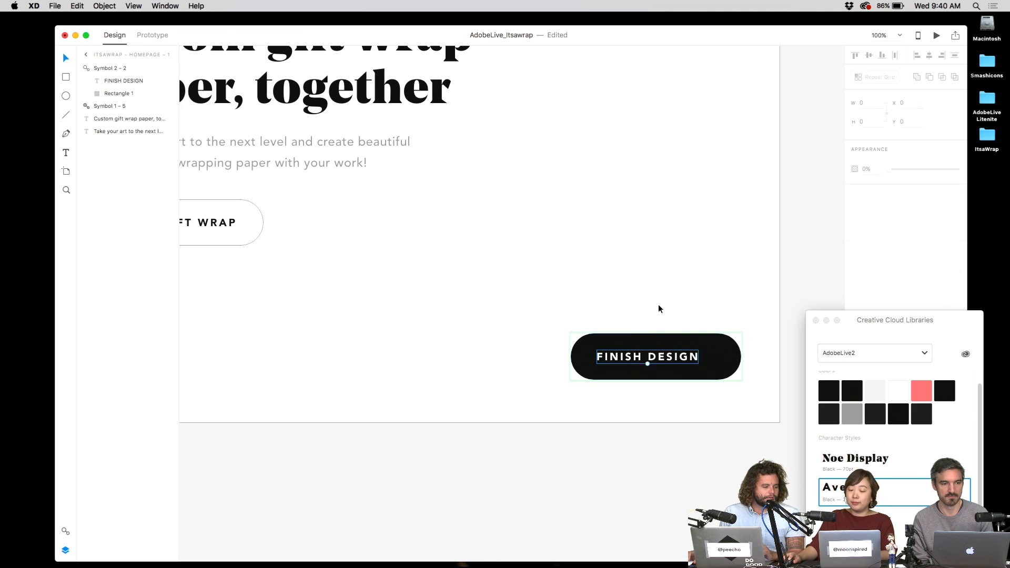
{"action": "double_click", "coordinate": [667, 360]}
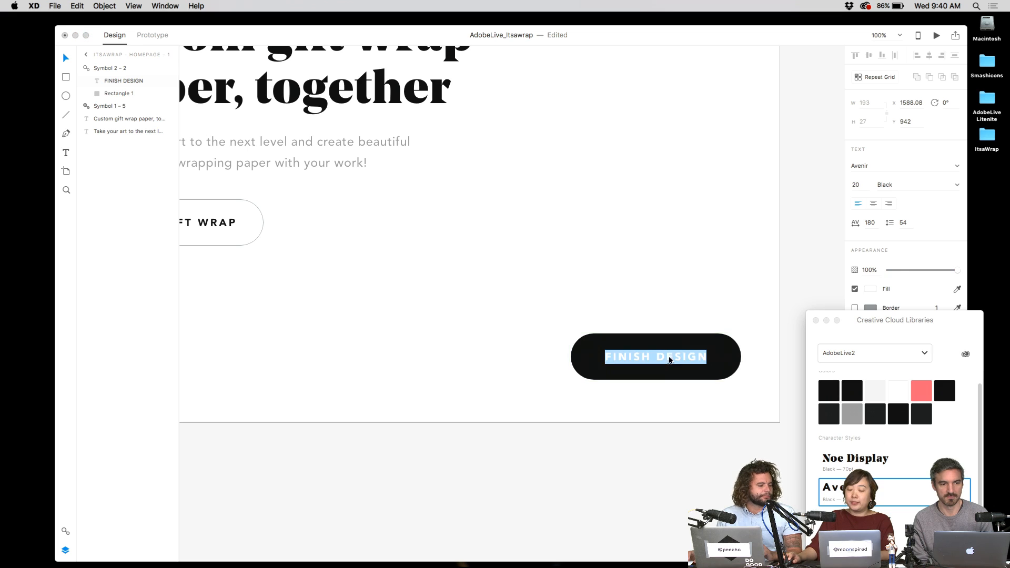
{"action": "double_click", "coordinate": [641, 358]}
{"action": "type", "text": "PREVIEW"}
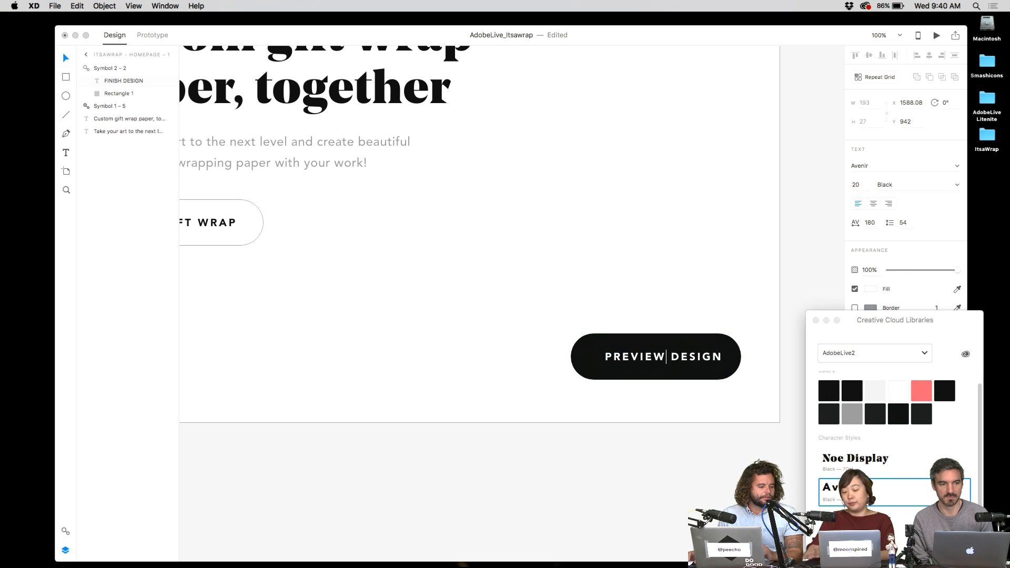
{"action": "left_click", "coordinate": [638, 294]}
- Delete the BUY GIFT WRAP button from the homepage
{"action": "double_click", "coordinate": [699, 360]}
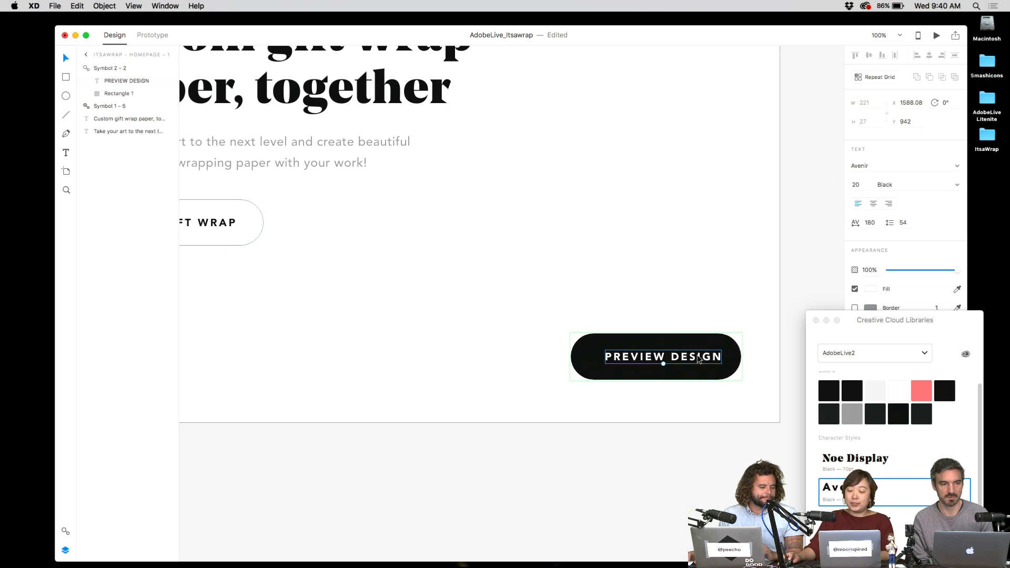
{"action": "left_click", "coordinate": [678, 305]}
{"action": "scroll", "coordinate": [673, 329], "scroll_direction": "down", "scroll_amount": 2}
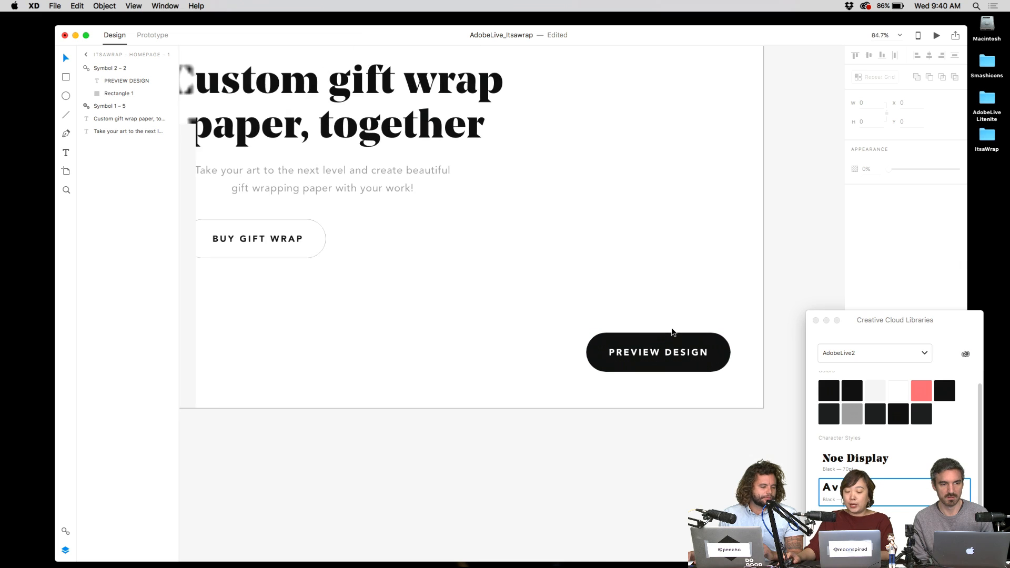
{"action": "scroll", "coordinate": [431, 308], "scroll_direction": "down", "scroll_amount": 4}
{"action": "left_click_drag", "start_coordinate": [438, 305], "coordinate": [557, 364]}
{"action": "left_click", "coordinate": [476, 327]}
{"action": "key", "text": "Delete"}
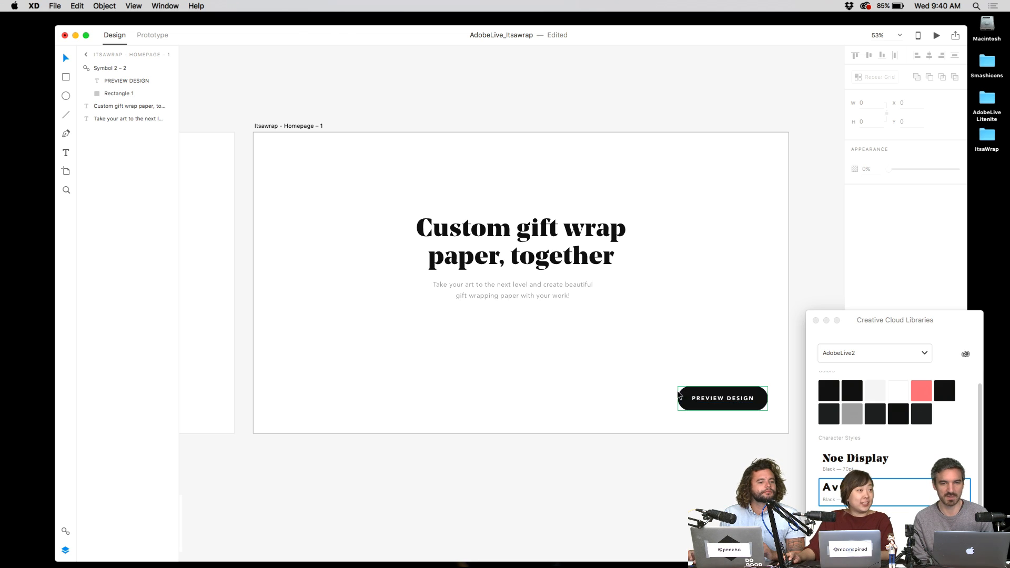
- Draw a tall 393 × 1080 rectangle down the left edge of Homepage - 1
{"action": "left_click_drag", "start_coordinate": [541, 343], "coordinate": [585, 359]}
{"action": "left_click", "coordinate": [607, 306]}
{"action": "left_click", "coordinate": [584, 274]}
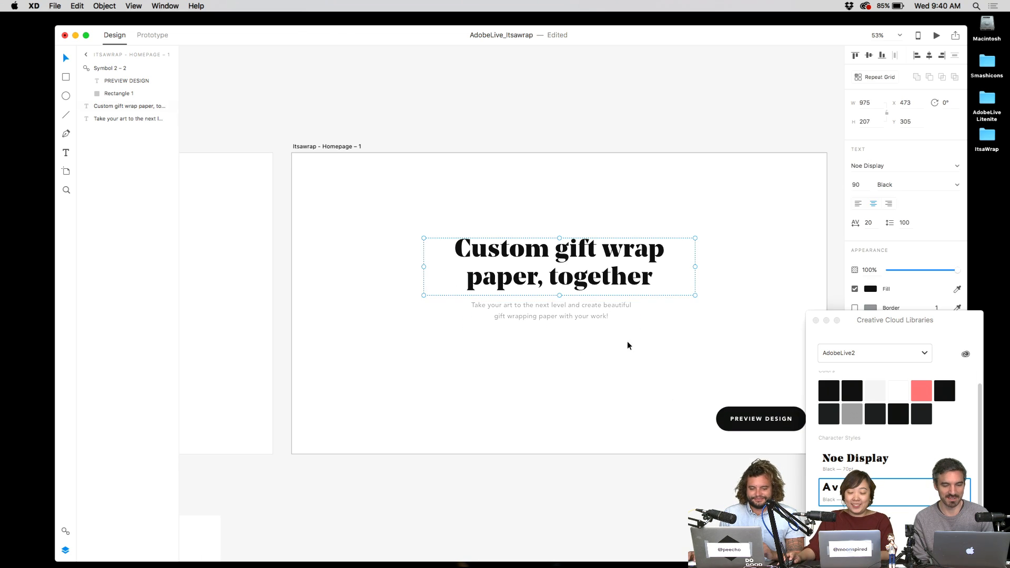
{"action": "left_click", "coordinate": [629, 343]}
{"action": "left_click", "coordinate": [572, 270]}
{"action": "left_click", "coordinate": [509, 225]}
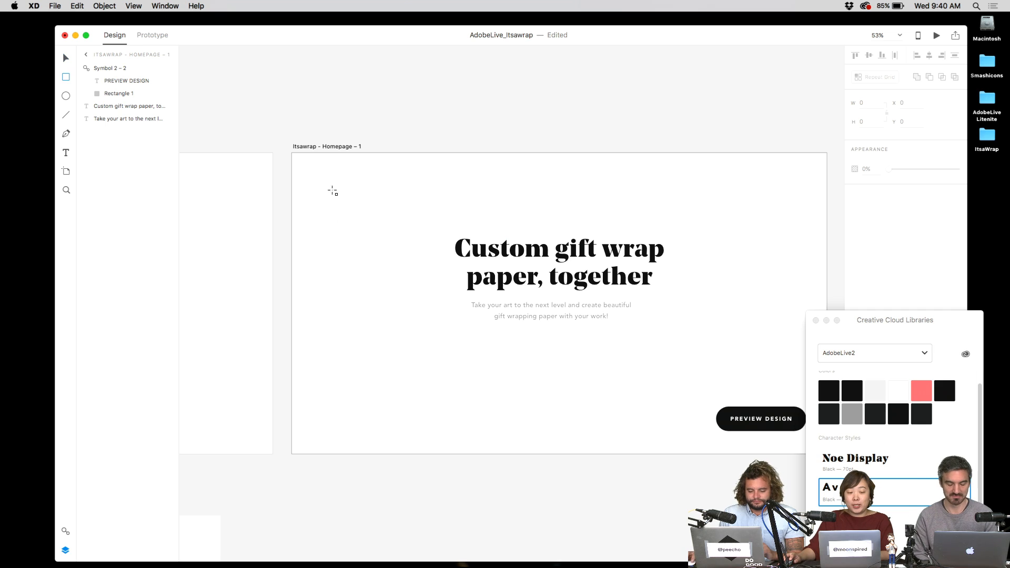
{"action": "mouse_move", "coordinate": [294, 156]}
{"action": "left_mouse_down"}
{"action": "mouse_move", "coordinate": [453, 497]}
{"action": "mouse_move", "coordinate": [432, 453]}
{"action": "mouse_move", "coordinate": [401, 453]}
{"action": "left_mouse_up"}
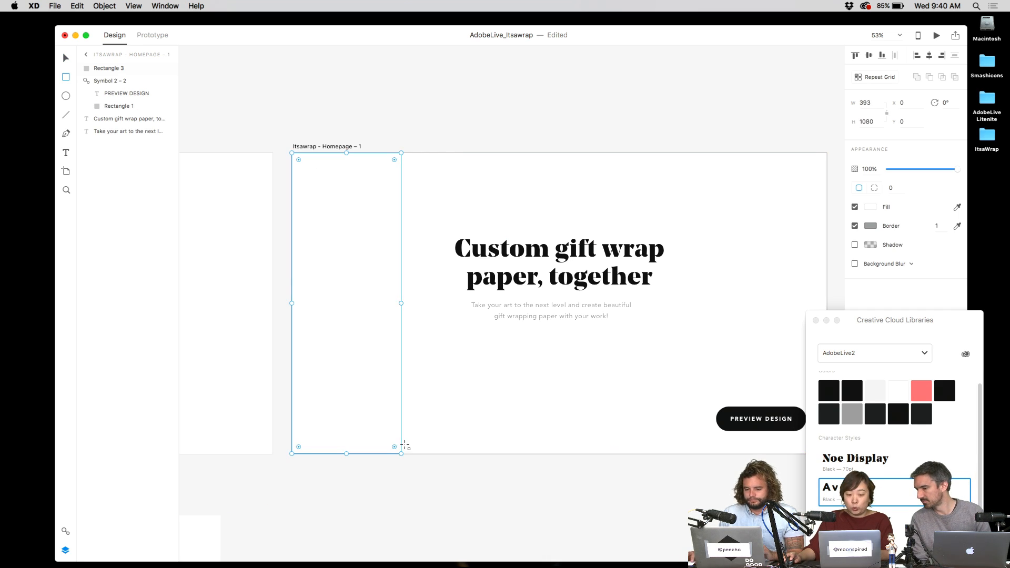
- Fill the new rectangle with the black swatch from CC Libraries
{"action": "key", "text": "v"}
{"action": "left_click", "coordinate": [422, 199]}
{"action": "left_click", "coordinate": [396, 263]}
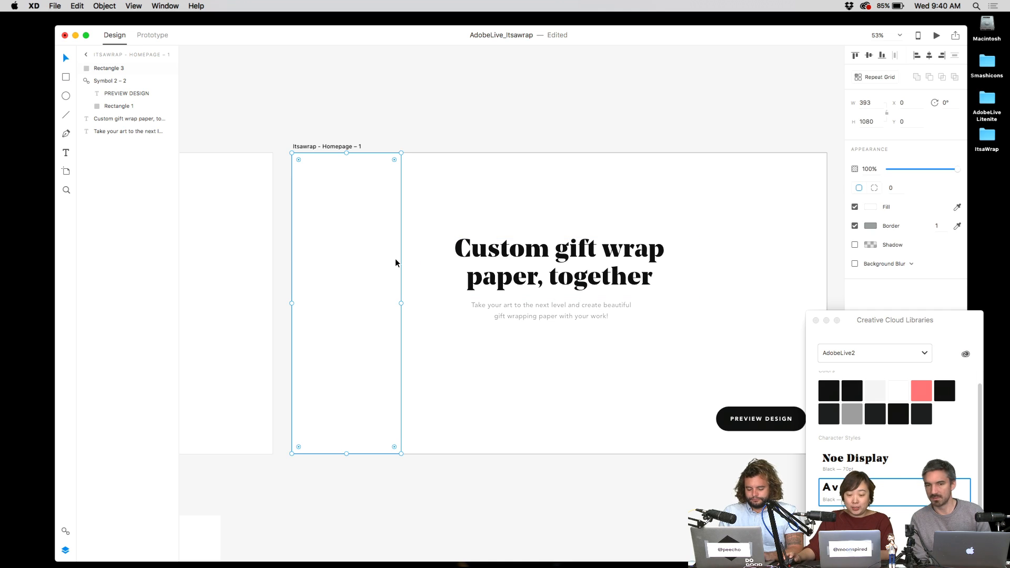
{"action": "left_click", "coordinate": [829, 390]}
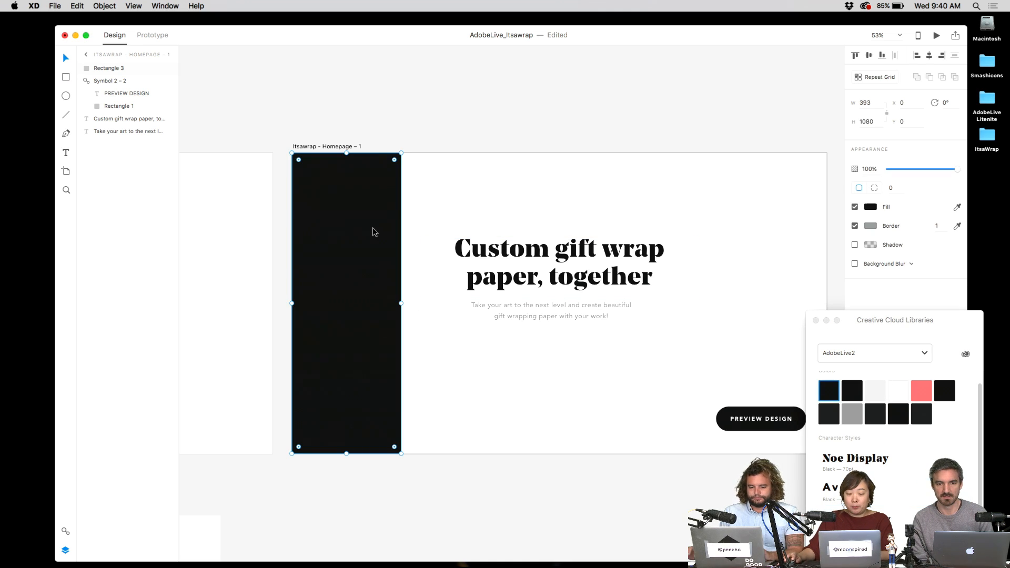
- Reselect the black rectangle and show the document's Assets panel
{"action": "left_click_drag", "start_coordinate": [834, 328], "coordinate": [878, 366]}
{"action": "left_click", "coordinate": [211, 86]}
{"action": "left_click", "coordinate": [380, 173]}
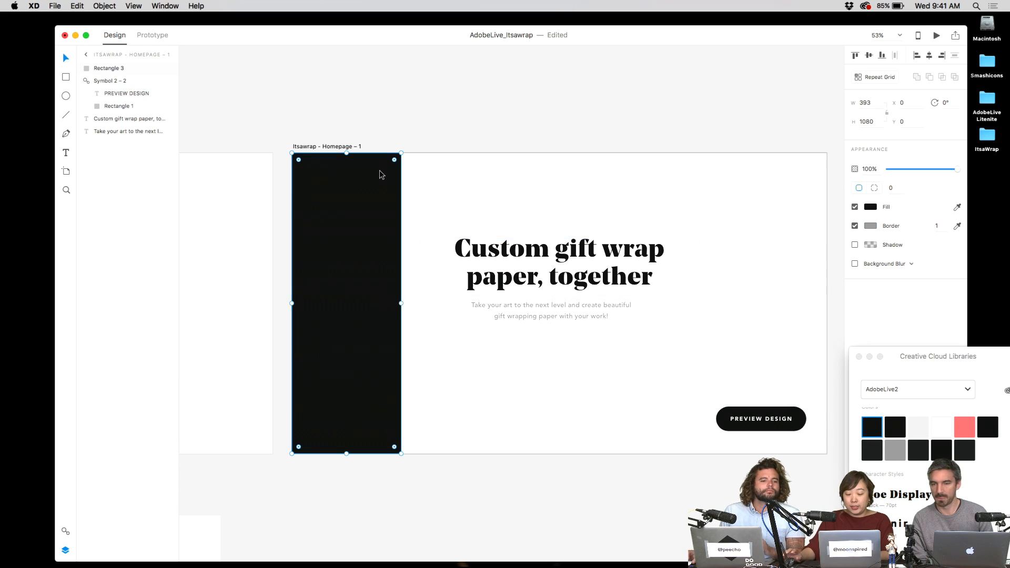
{"action": "key", "text": "super+shift+y"}
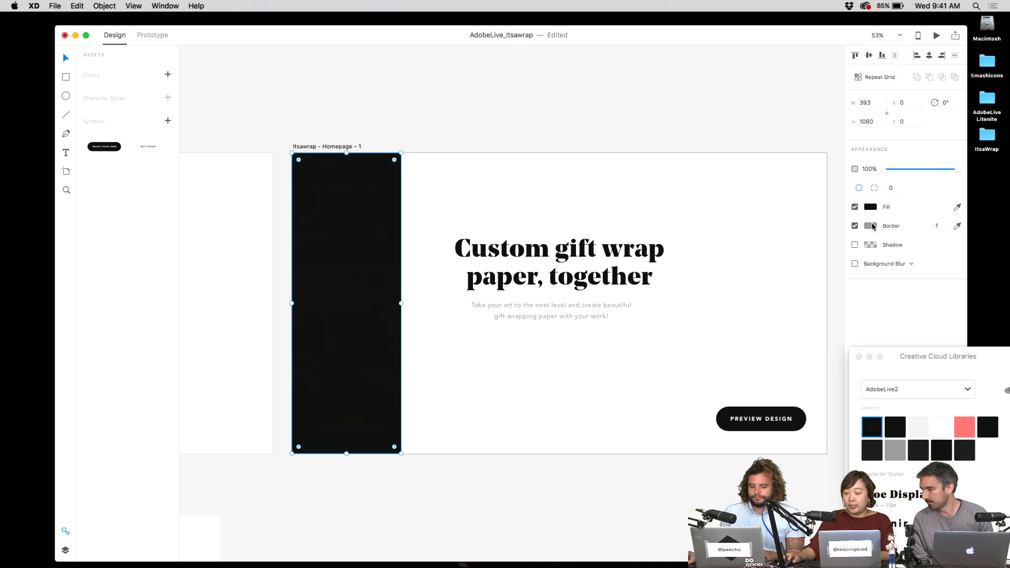
- Turn off the black rectangle's border
{"action": "left_click", "coordinate": [789, 296]}
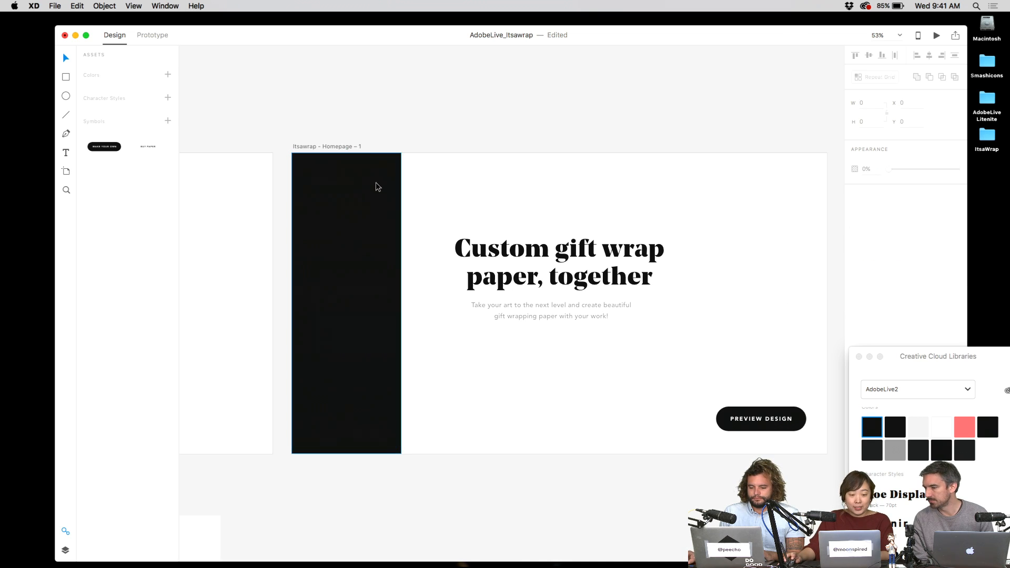
{"action": "left_click_drag", "start_coordinate": [892, 356], "coordinate": [866, 300]}
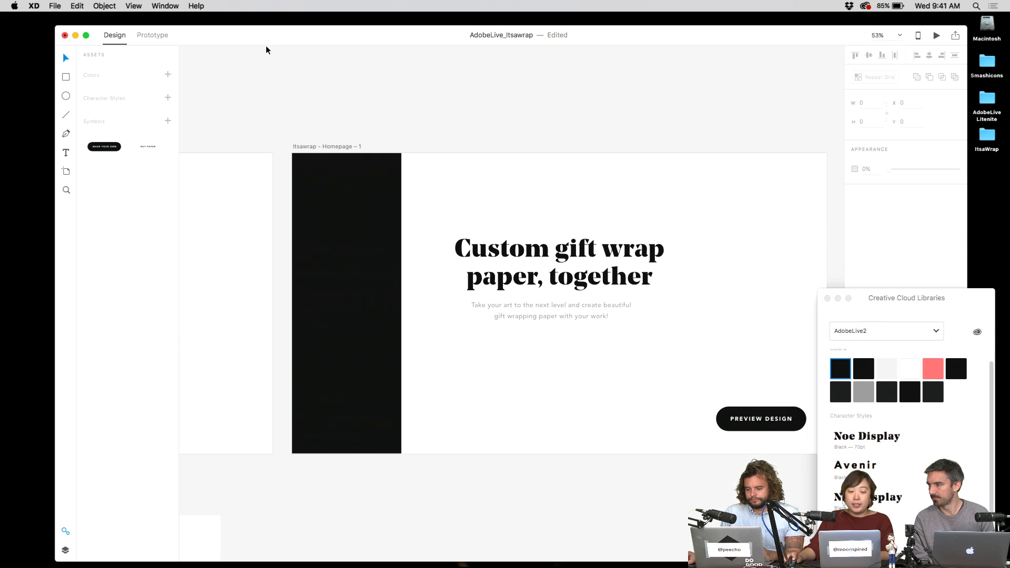
{"action": "left_click", "coordinate": [371, 186]}
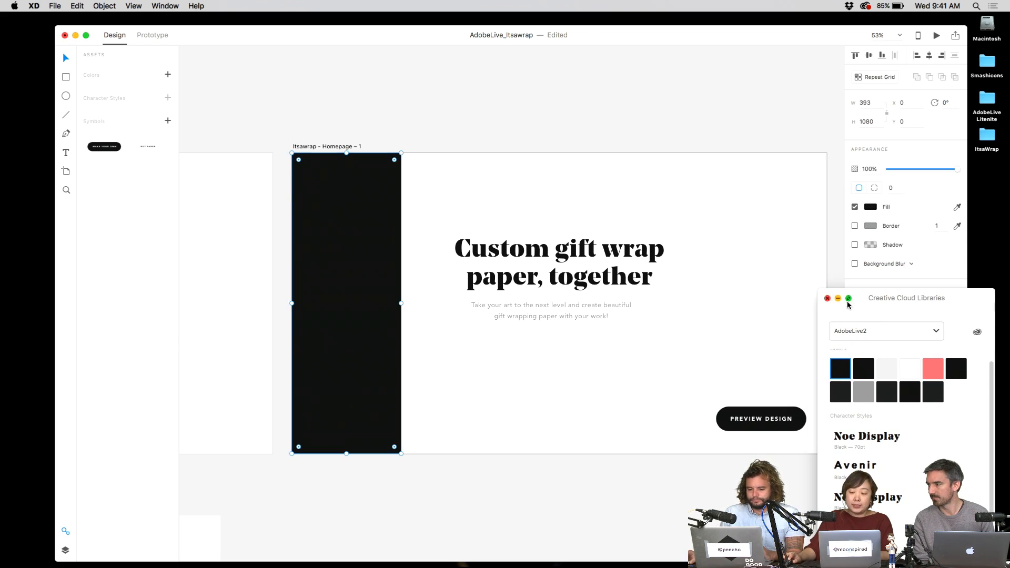
{"action": "left_click_drag", "start_coordinate": [822, 305], "coordinate": [845, 353]}
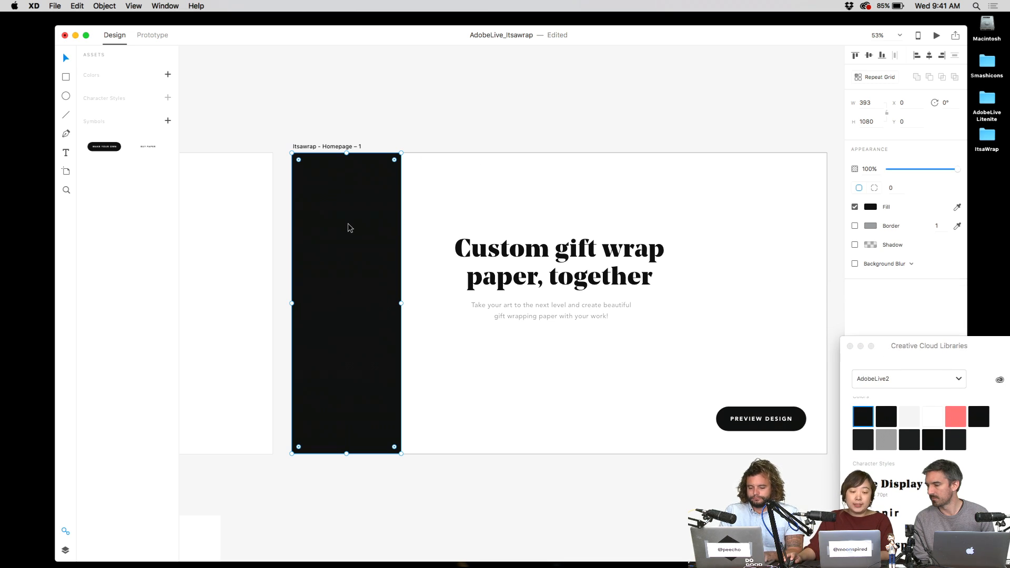
{"action": "left_click", "coordinate": [414, 133]}
{"action": "left_click", "coordinate": [369, 213]}
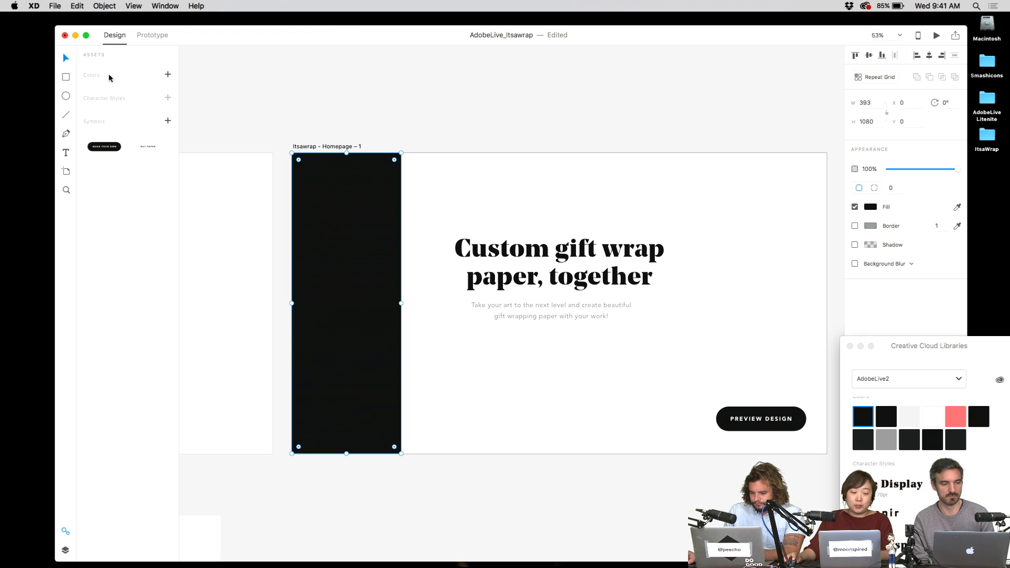
- Add the rectangle's black to the document colours in Assets
{"action": "left_click", "coordinate": [525, 253]}
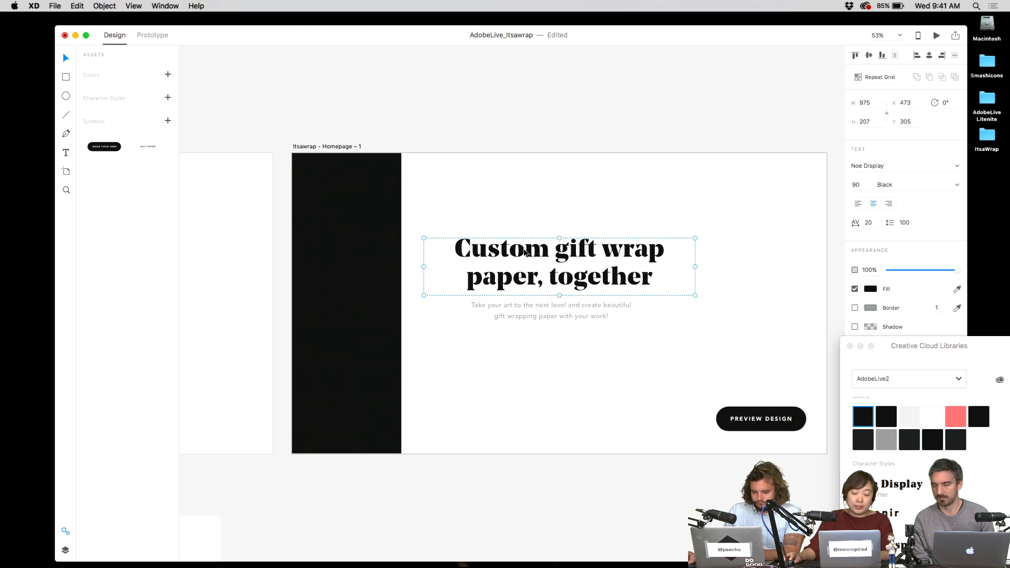
{"action": "left_click", "coordinate": [398, 157]}
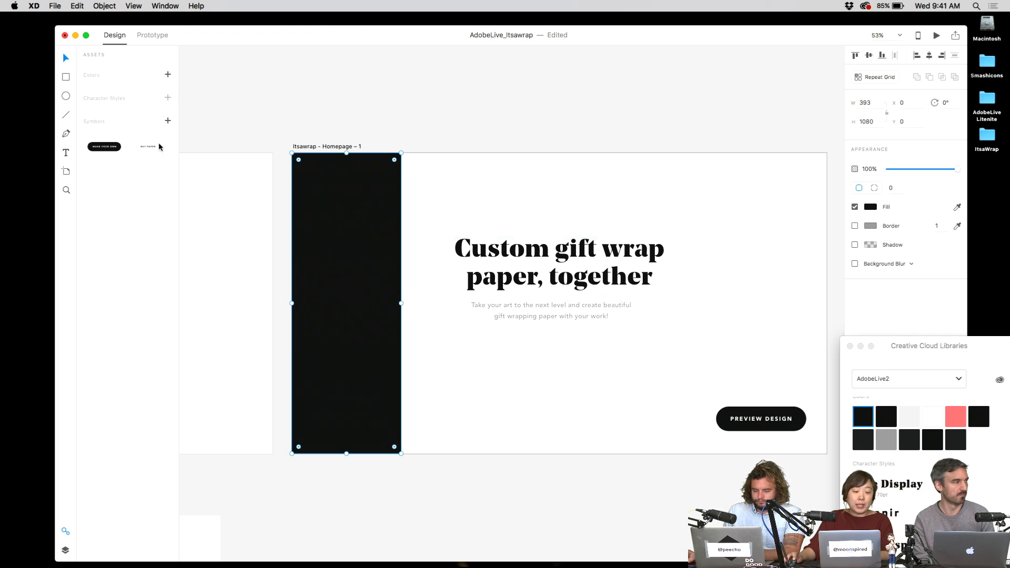
{"action": "left_click", "coordinate": [168, 74]}
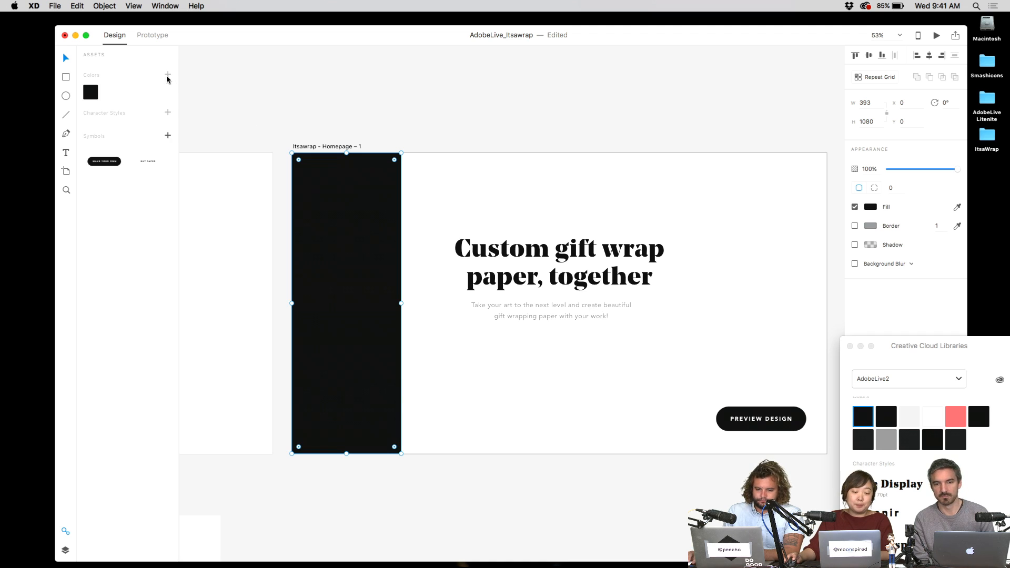
- Drag a MAKE YOUR OWN button from Assets to just above the artboard
{"action": "left_click", "coordinate": [419, 106]}
{"action": "left_click", "coordinate": [379, 184]}
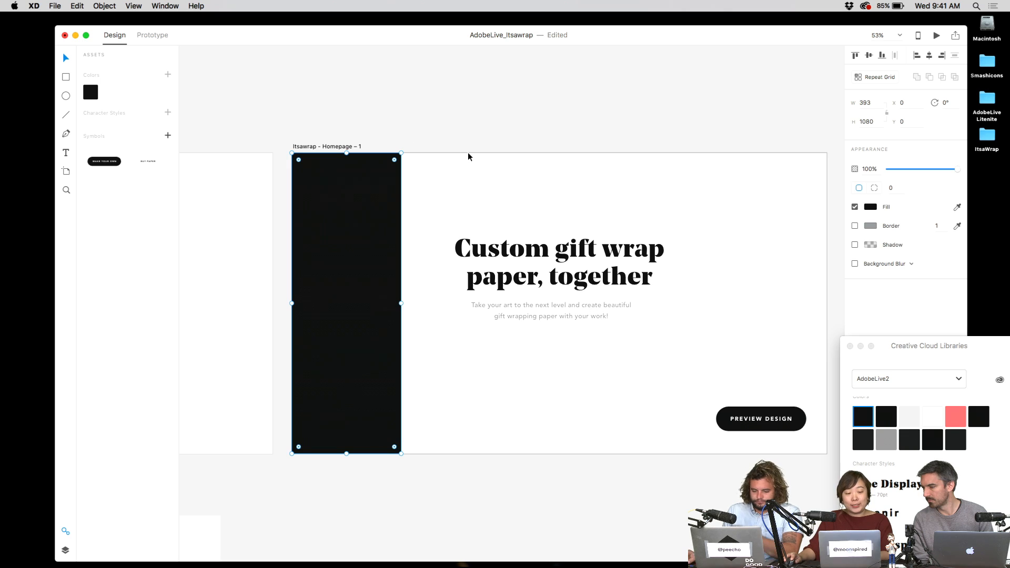
{"action": "left_click_drag", "start_coordinate": [111, 162], "coordinate": [410, 127]}
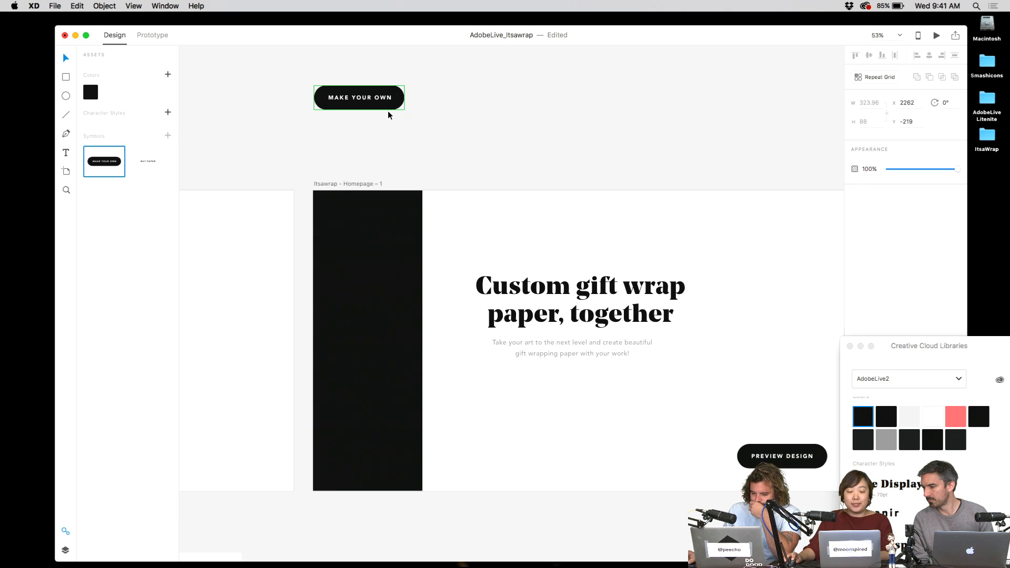
{"action": "double_click", "coordinate": [394, 97]}
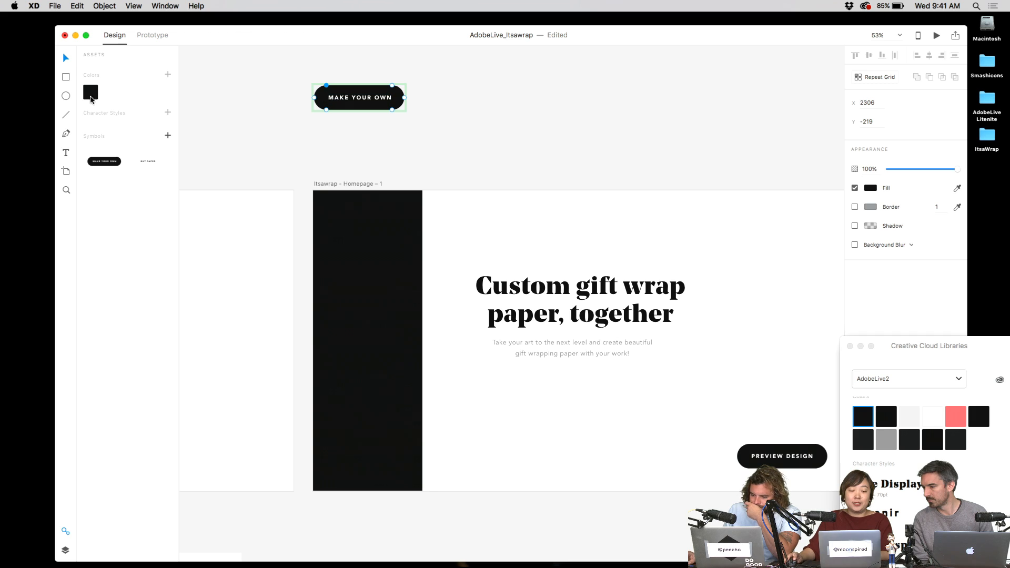
{"action": "left_click", "coordinate": [216, 69]}
- Try recolouring the saved black document colour red, then undo it back to black
{"action": "left_click_drag", "start_coordinate": [505, 210], "coordinate": [482, 196]}
{"action": "left_click", "coordinate": [351, 215]}
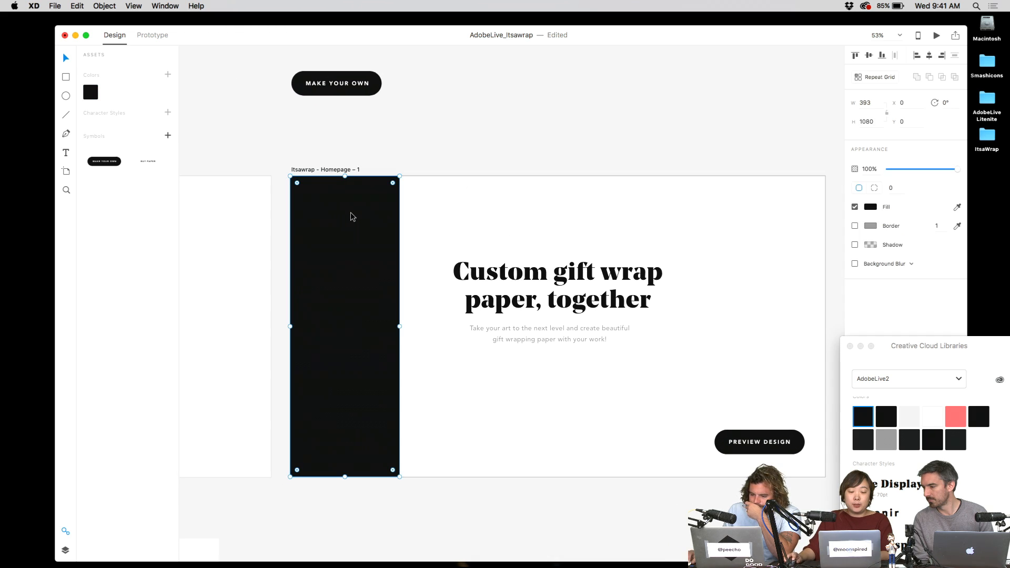
{"action": "right_click", "coordinate": [94, 93]}
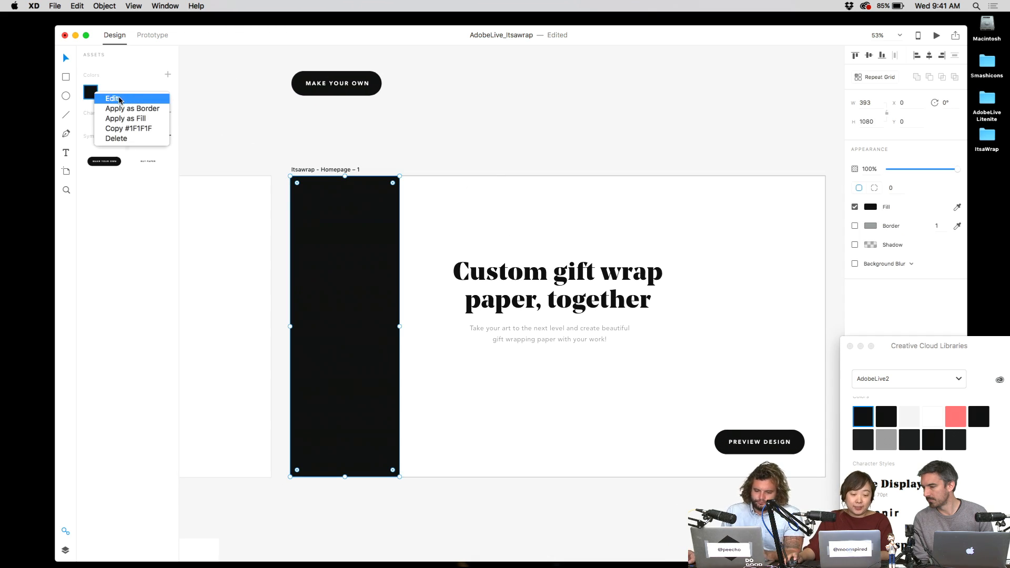
{"action": "left_click", "coordinate": [112, 99]}
{"action": "left_click", "coordinate": [158, 57]}
{"action": "mouse_move", "coordinate": [158, 57]}
{"action": "left_mouse_down"}
{"action": "mouse_move", "coordinate": [148, 72]}
{"action": "mouse_move", "coordinate": [175, 48]}
{"action": "mouse_move", "coordinate": [140, 50]}
{"action": "mouse_move", "coordinate": [153, 83]}
{"action": "mouse_move", "coordinate": [140, 95]}
{"action": "mouse_move", "coordinate": [176, 45]}
{"action": "mouse_move", "coordinate": [140, 77]}
{"action": "left_mouse_up"}
{"action": "left_click", "coordinate": [426, 151]}
{"action": "key", "text": "super+z"}
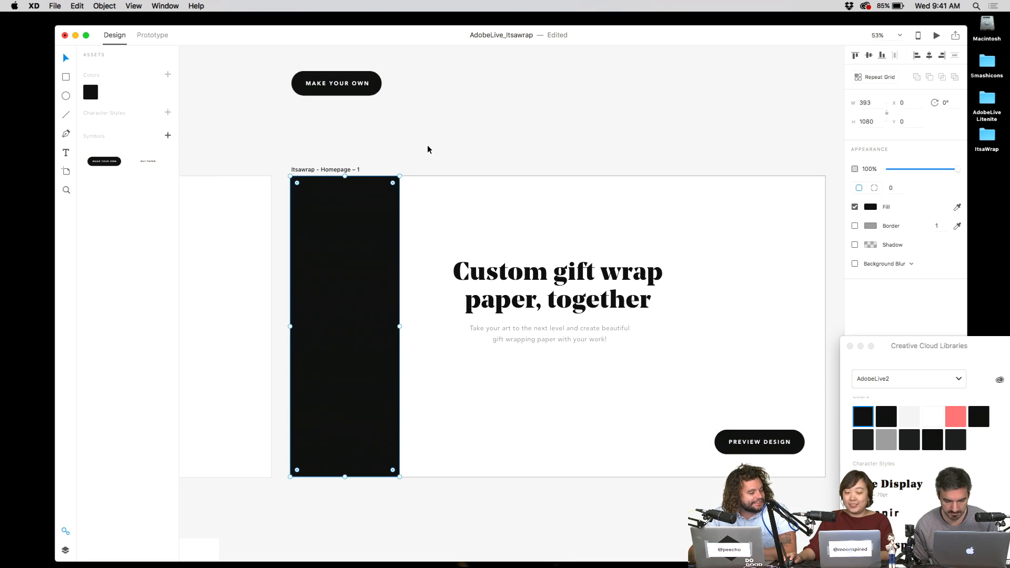
- Delete the MAKE YOUR OWN button
{"action": "left_click", "coordinate": [433, 146]}
{"action": "left_click", "coordinate": [379, 87]}
{"action": "key", "text": "Delete"}
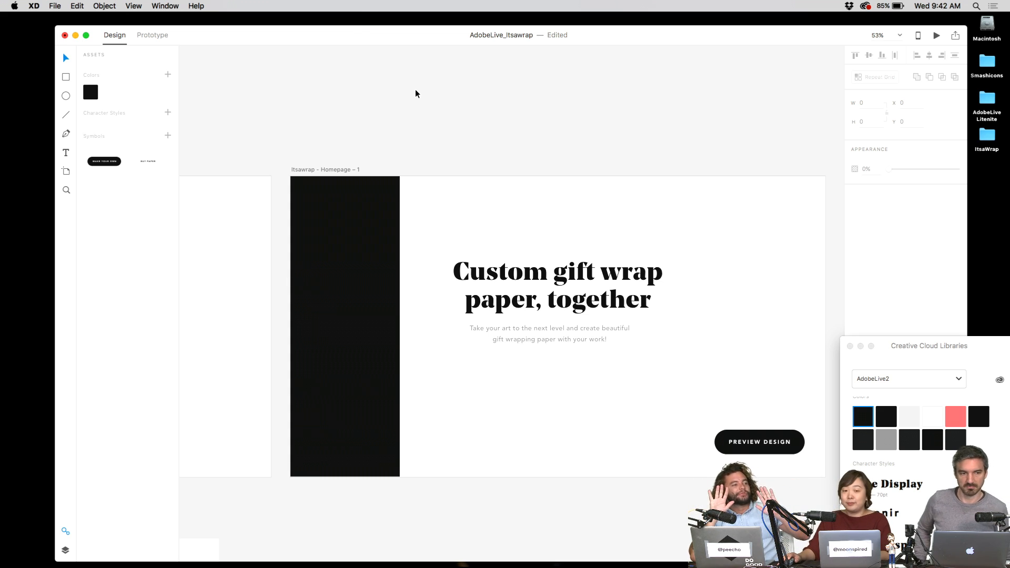
- Narrow the black sidebar from 393 to 378 wide and save the document
{"action": "left_click", "coordinate": [399, 213]}
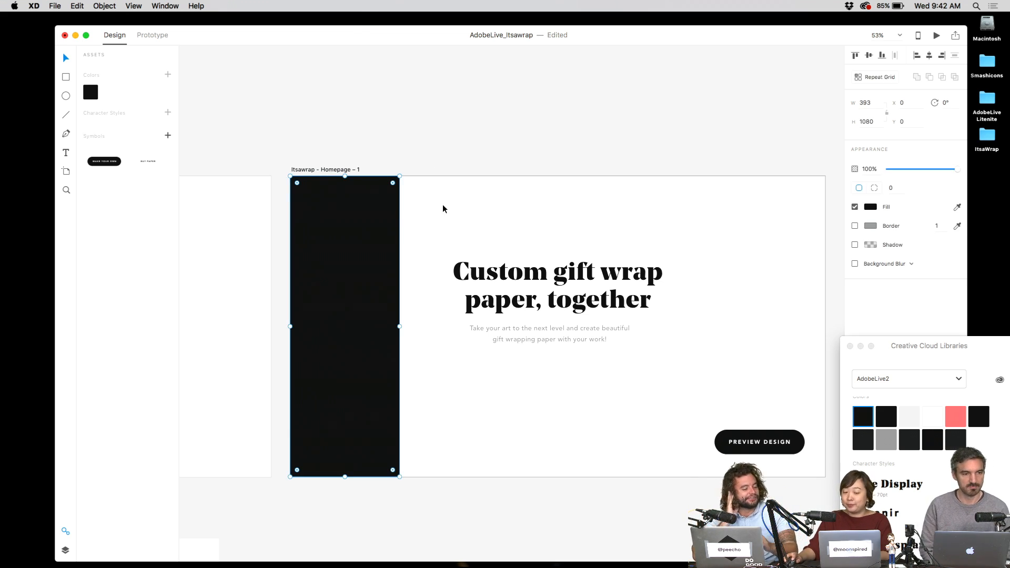
{"action": "left_click_drag", "start_coordinate": [399, 327], "coordinate": [395, 327]}
{"action": "left_click", "coordinate": [453, 135]}
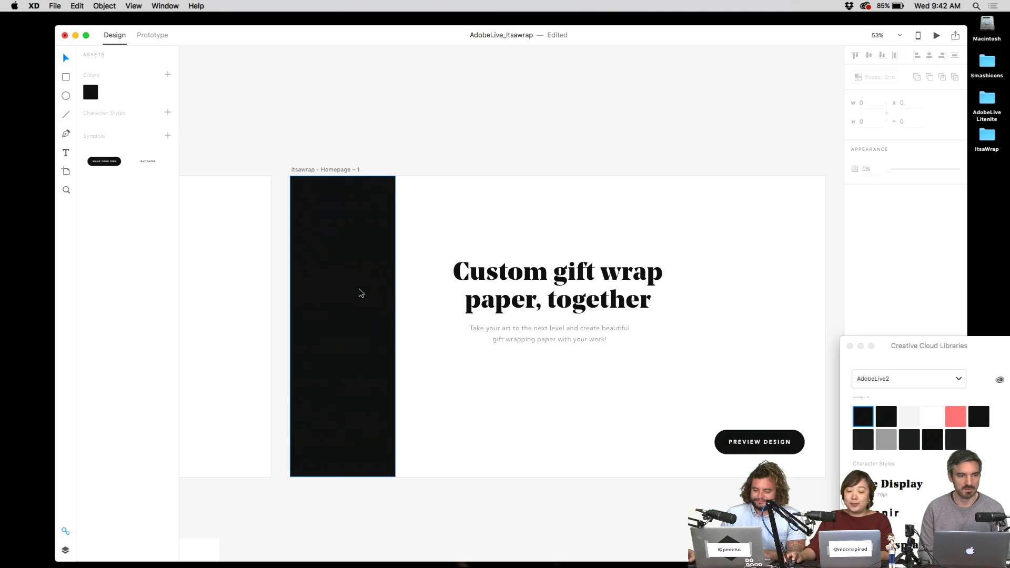
{"action": "left_click", "coordinate": [358, 291]}
{"action": "left_click", "coordinate": [415, 128]}
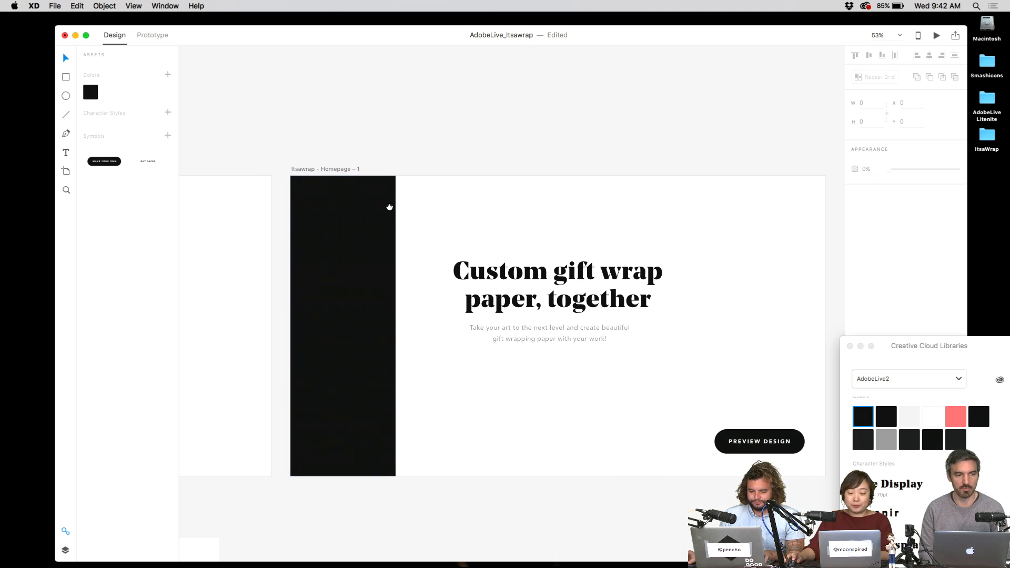
{"action": "scroll", "coordinate": [388, 207], "scroll_direction": "down", "scroll_amount": 1}
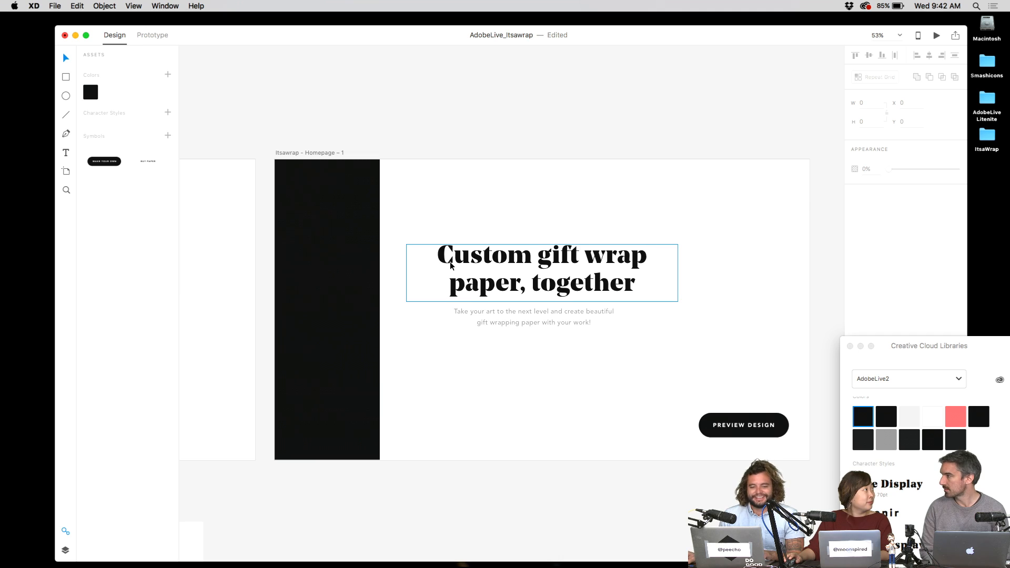
{"action": "key", "text": "super+s"}
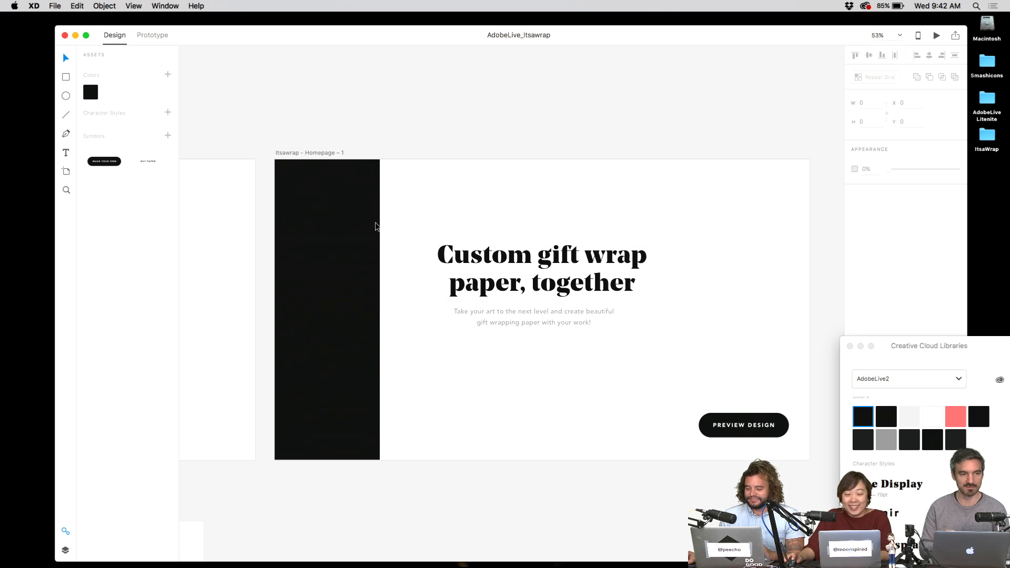
- Delete the 'Custom gift wrap paper, together' headline
{"action": "left_click_drag", "start_coordinate": [486, 248], "coordinate": [529, 205]}
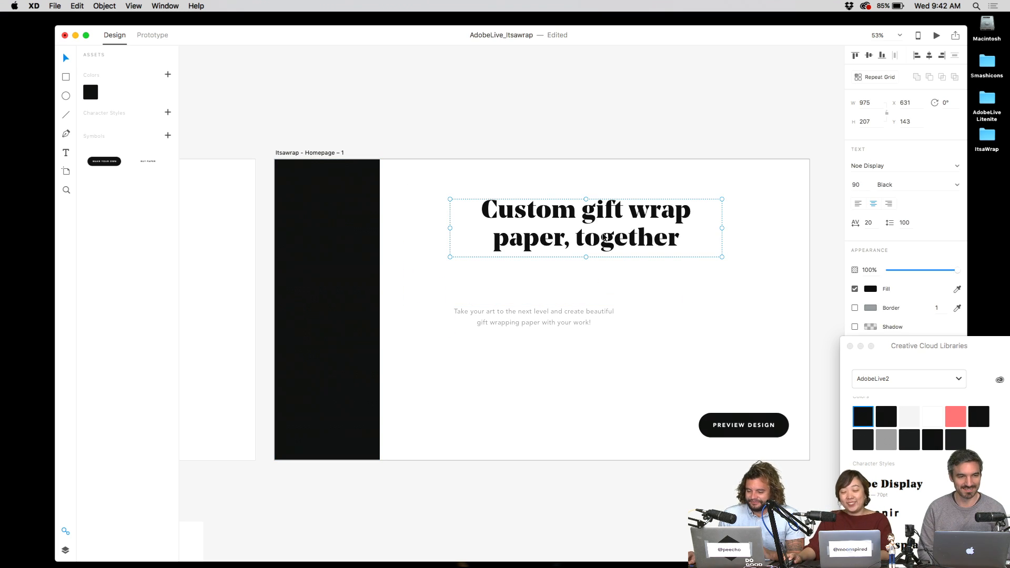
{"action": "key", "text": "Delete"}
{"action": "left_click", "coordinate": [331, 224]}
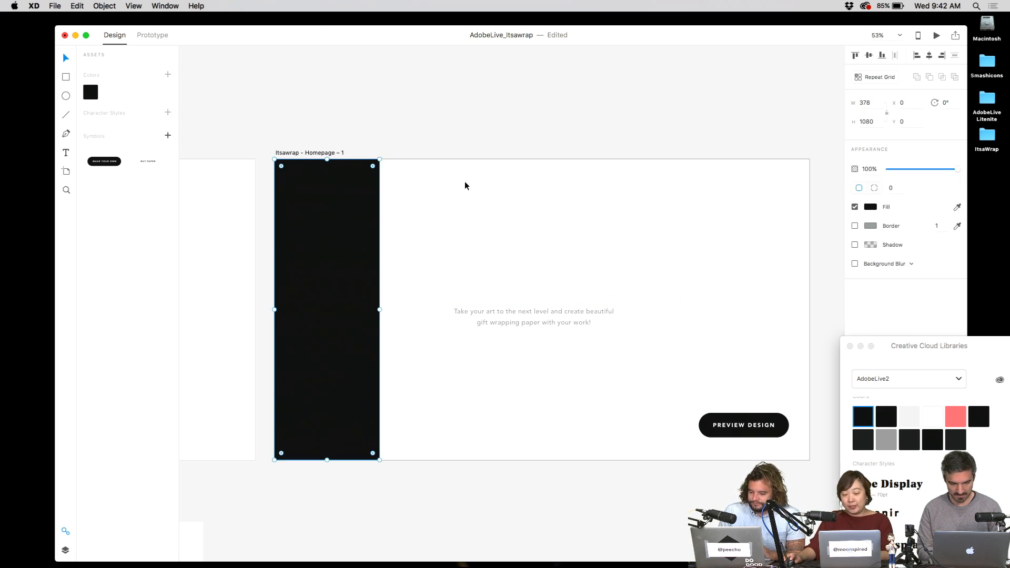
{"action": "left_click", "coordinate": [449, 266]}
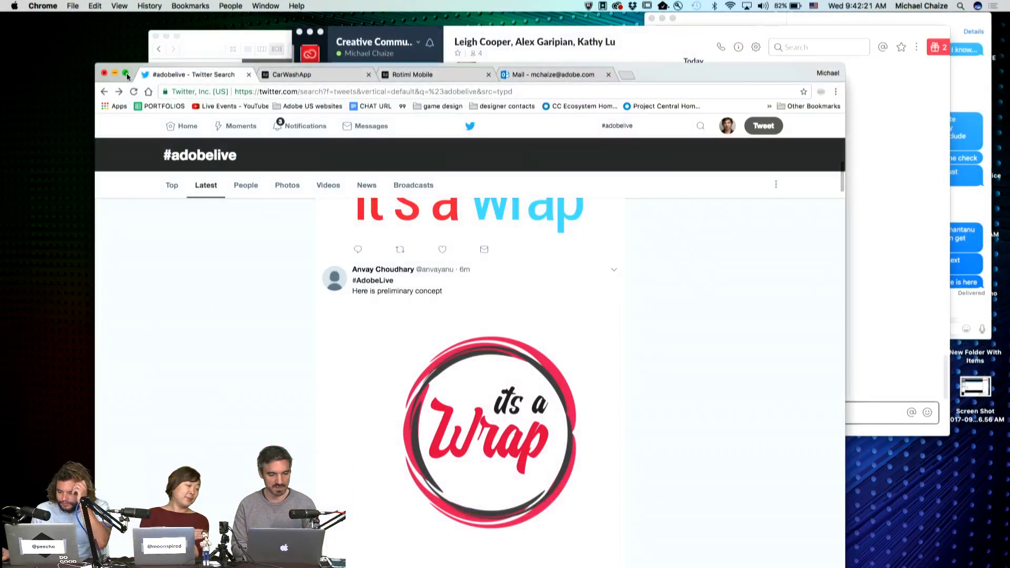
- Maximise Chrome and browse the #adobelive Latest tweets for It's a Wrap logo proposals
{"action": "left_click", "coordinate": [126, 73]}
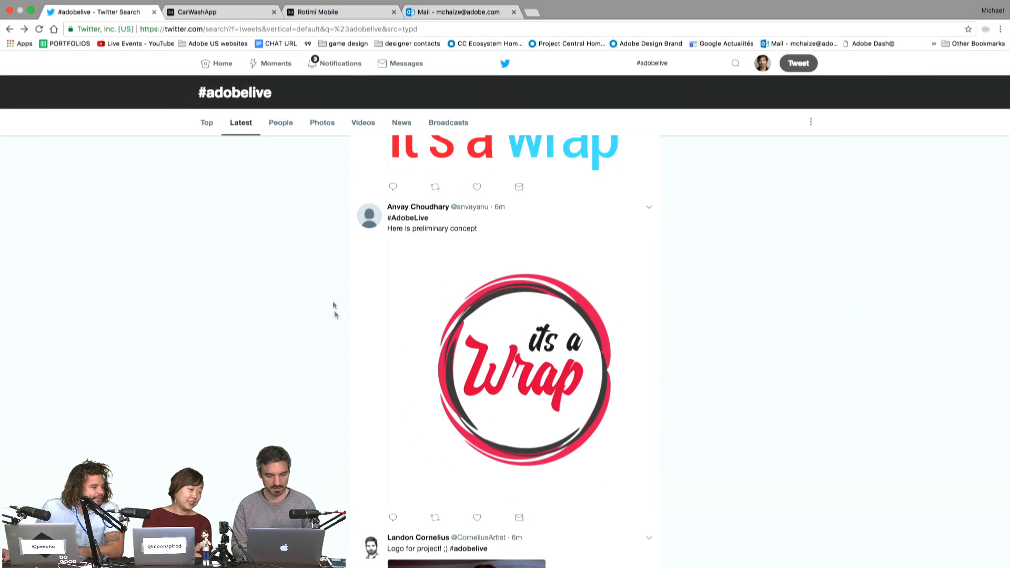
{"action": "scroll", "coordinate": [306, 404], "scroll_direction": "down", "scroll_amount": 1}
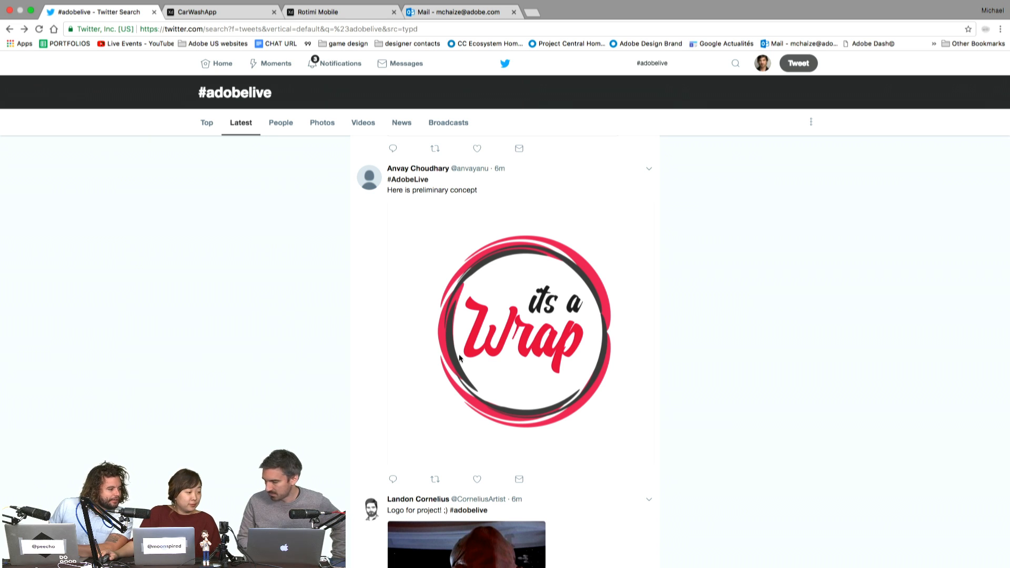
{"action": "scroll", "coordinate": [495, 325], "scroll_direction": "up", "scroll_amount": 4}
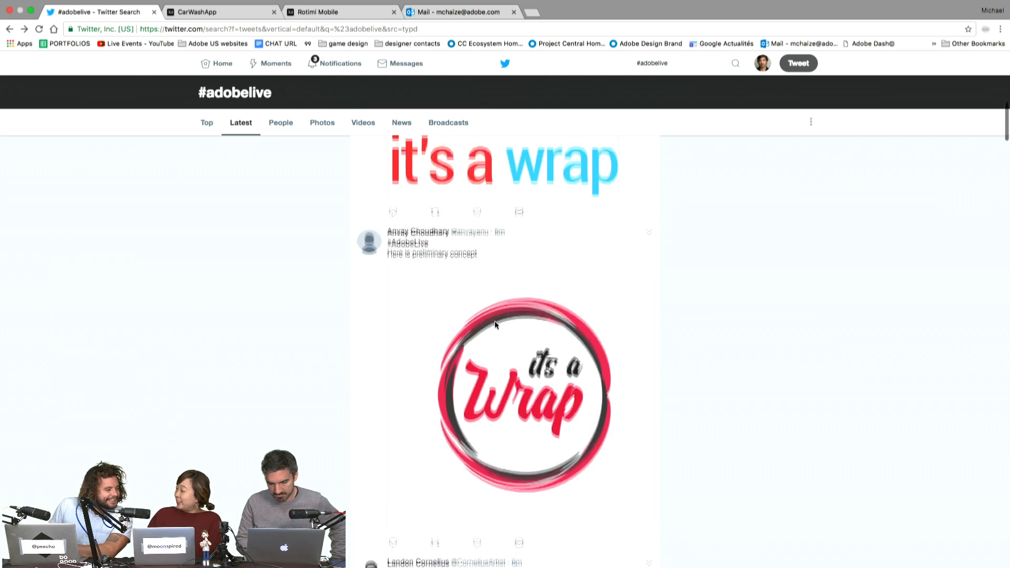
{"action": "scroll", "coordinate": [494, 325], "scroll_direction": "up", "scroll_amount": 3}
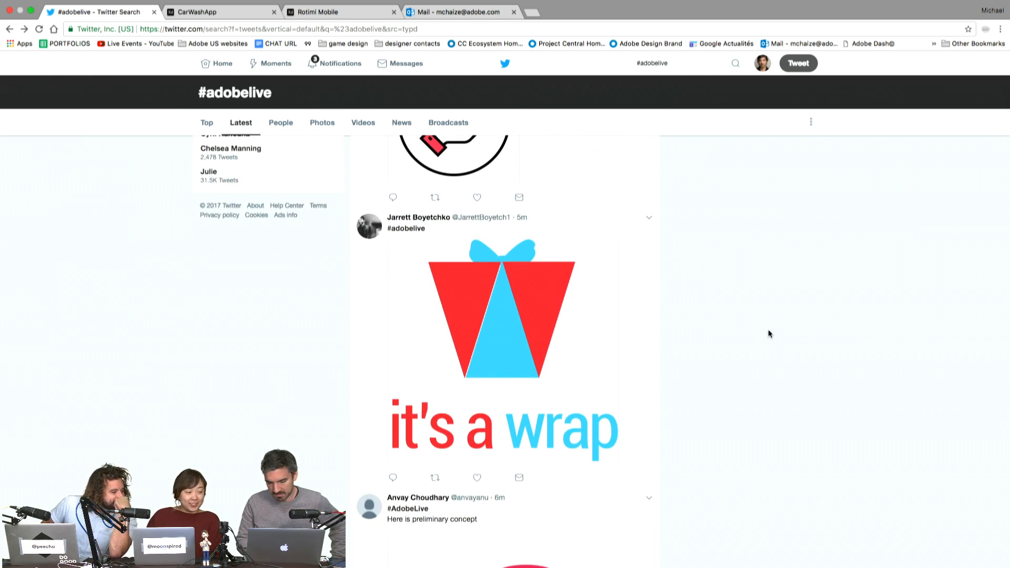
{"action": "scroll", "coordinate": [706, 383], "scroll_direction": "up", "scroll_amount": 2}
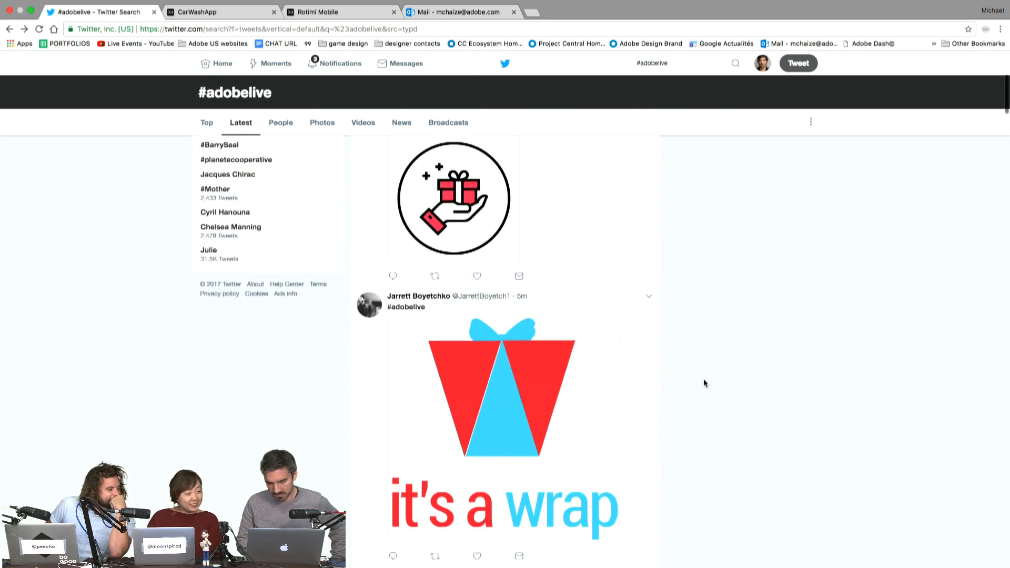
{"action": "scroll", "coordinate": [705, 383], "scroll_direction": "up", "scroll_amount": 3}
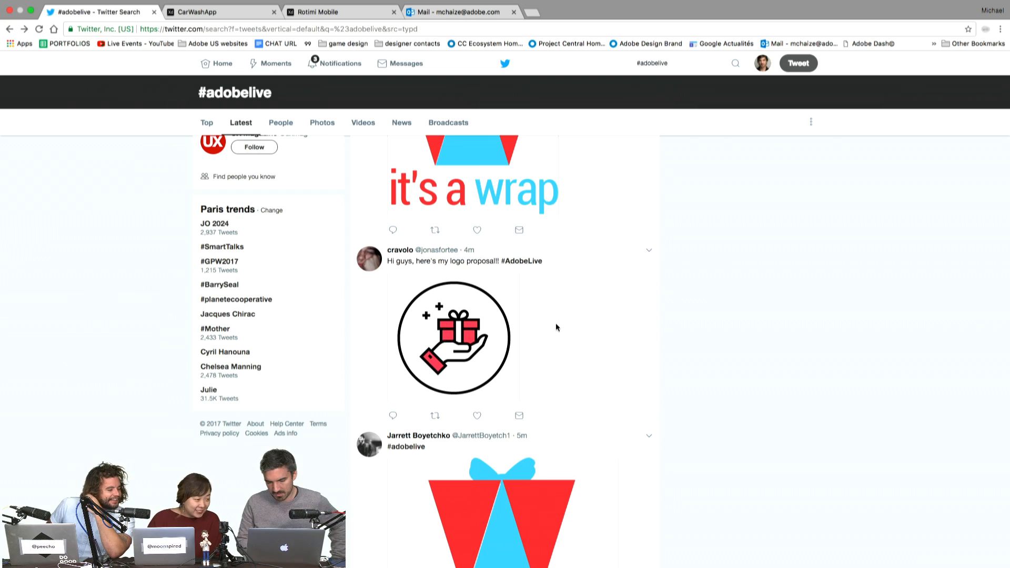
{"action": "scroll", "coordinate": [555, 323], "scroll_direction": "up", "scroll_amount": 3}
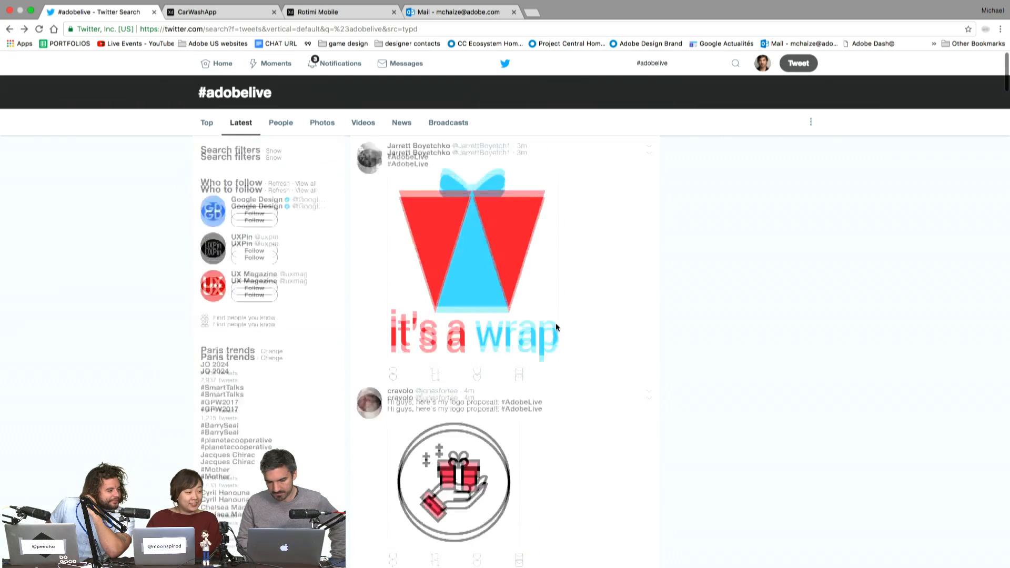
{"action": "scroll", "coordinate": [555, 323], "scroll_direction": "down", "scroll_amount": 5}
{"action": "scroll", "coordinate": [556, 323], "scroll_direction": "down", "scroll_amount": 2}
{"action": "scroll", "coordinate": [556, 323], "scroll_direction": "up", "scroll_amount": 10}
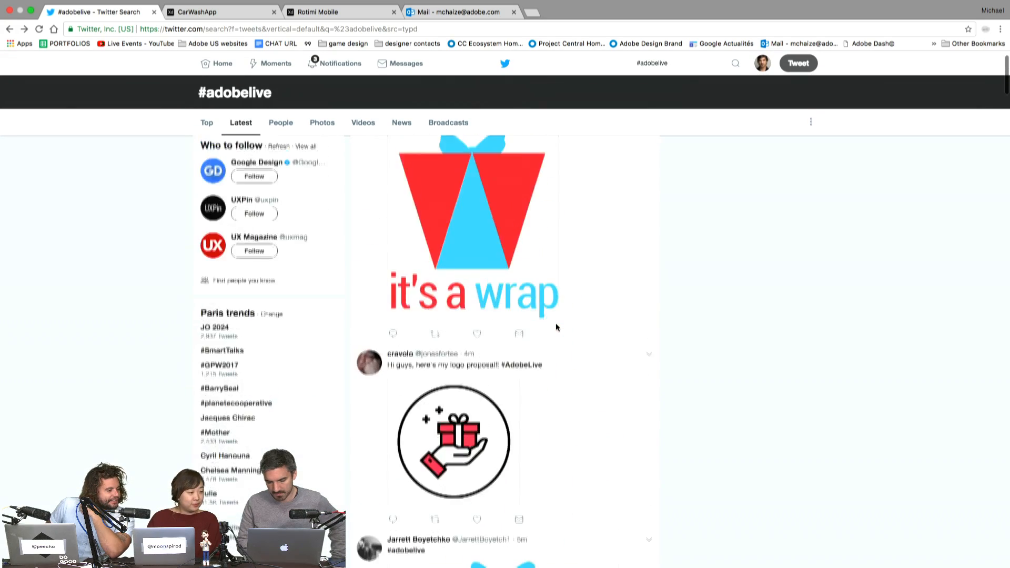
{"action": "scroll", "coordinate": [557, 327], "scroll_direction": "down", "scroll_amount": 7}
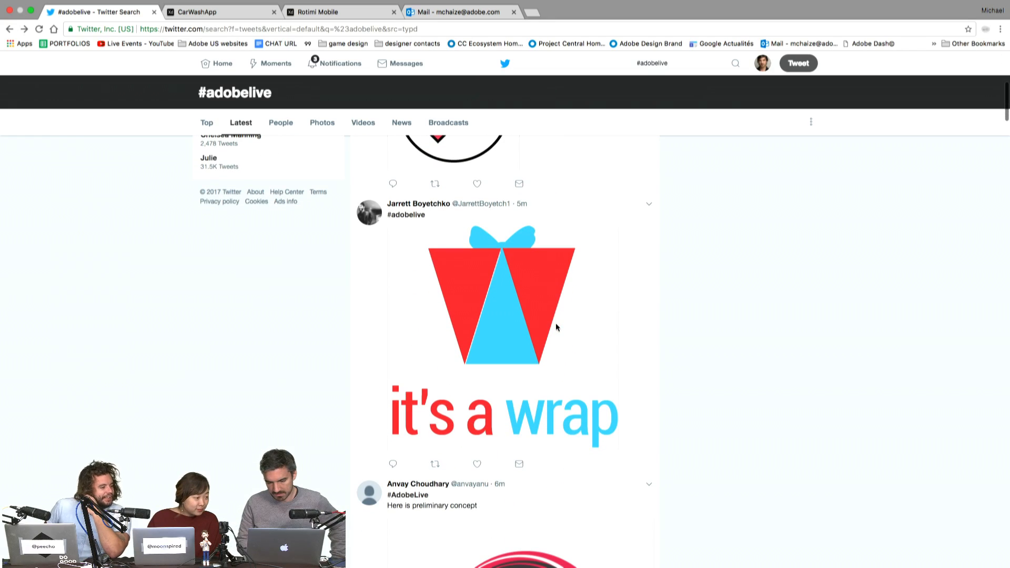
{"action": "scroll", "coordinate": [556, 327], "scroll_direction": "down", "scroll_amount": 2}
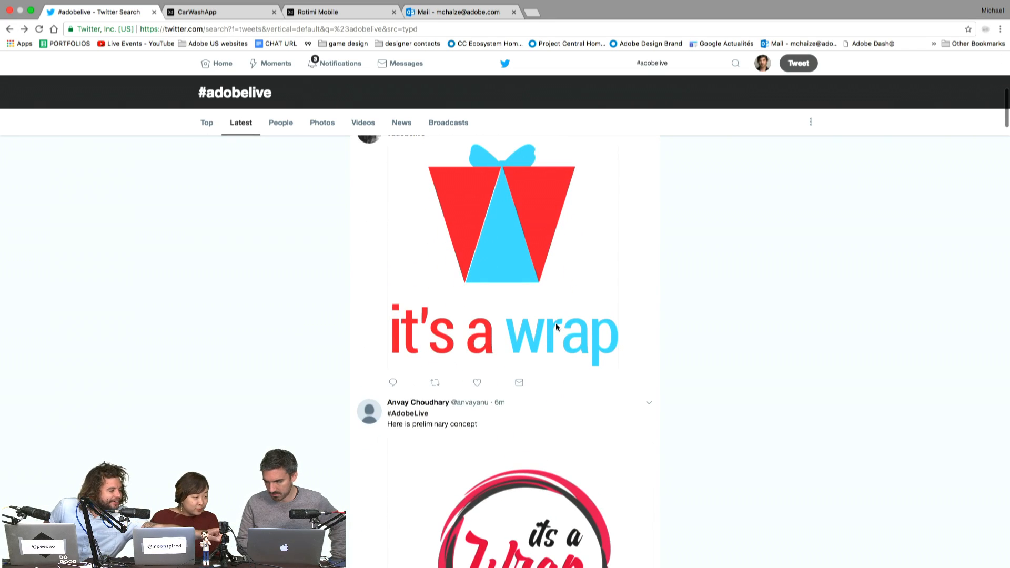
{"action": "scroll", "coordinate": [556, 327], "scroll_direction": "up", "scroll_amount": 5}
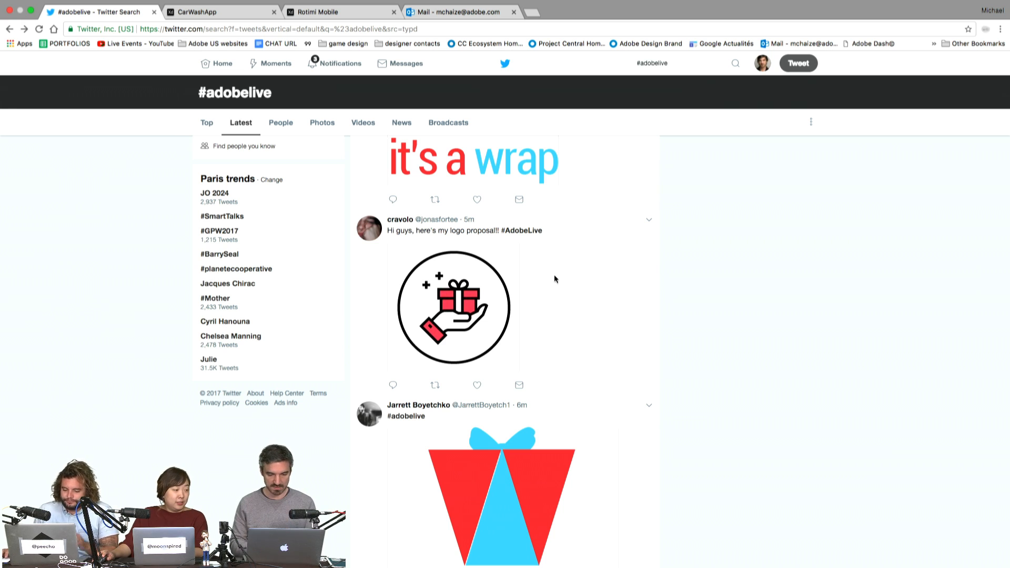
- Move the subtitle text block up and to the right
{"action": "left_click", "coordinate": [470, 304]}
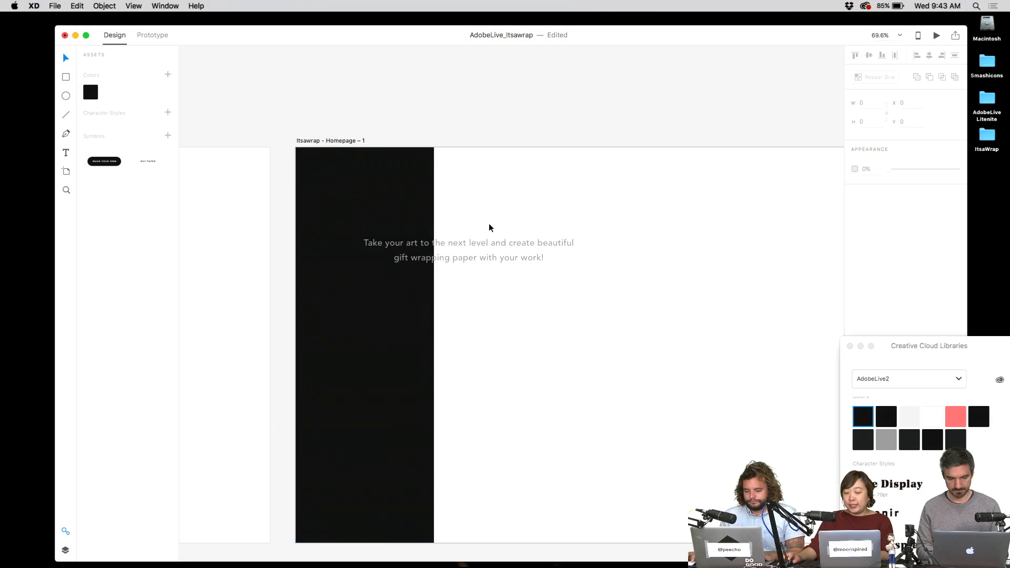
{"action": "left_click", "coordinate": [497, 244]}
{"action": "double_click", "coordinate": [495, 244]}
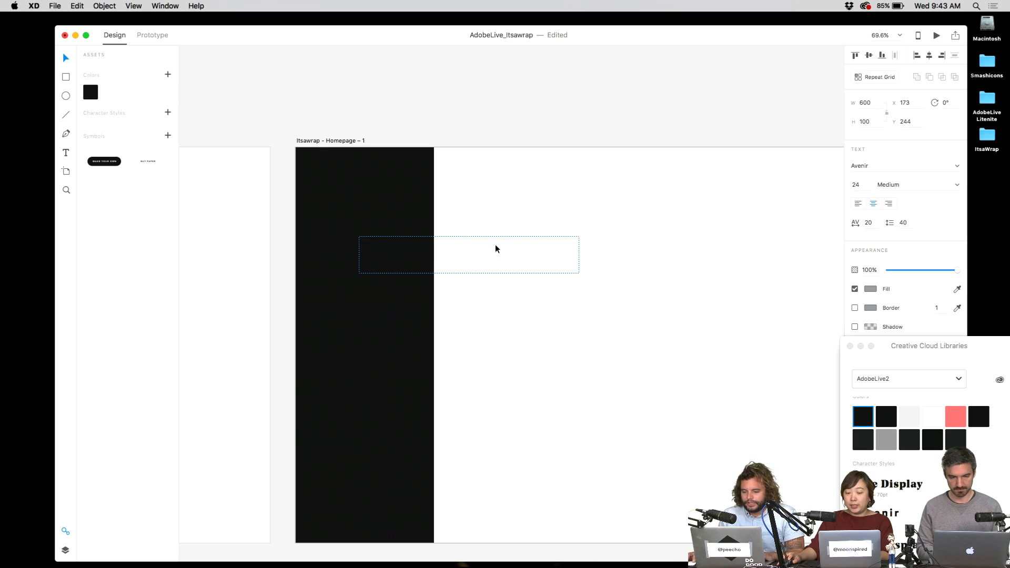
{"action": "double_click", "coordinate": [512, 244]}
{"action": "key", "text": "Escape"}
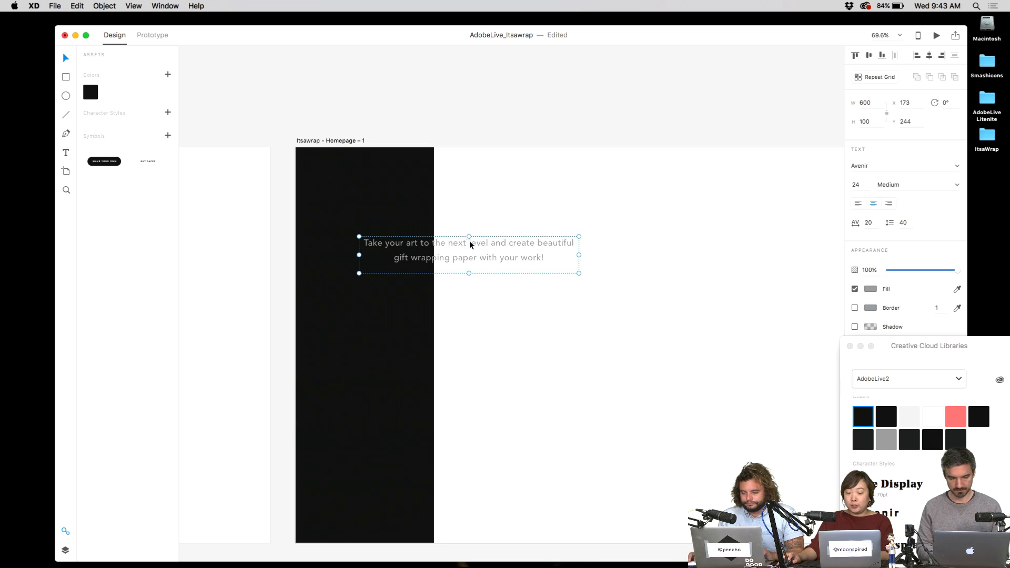
{"action": "left_click_drag", "start_coordinate": [469, 241], "coordinate": [580, 199]}
- Lock the black sidebar rectangle in place
{"action": "left_click", "coordinate": [359, 225]}
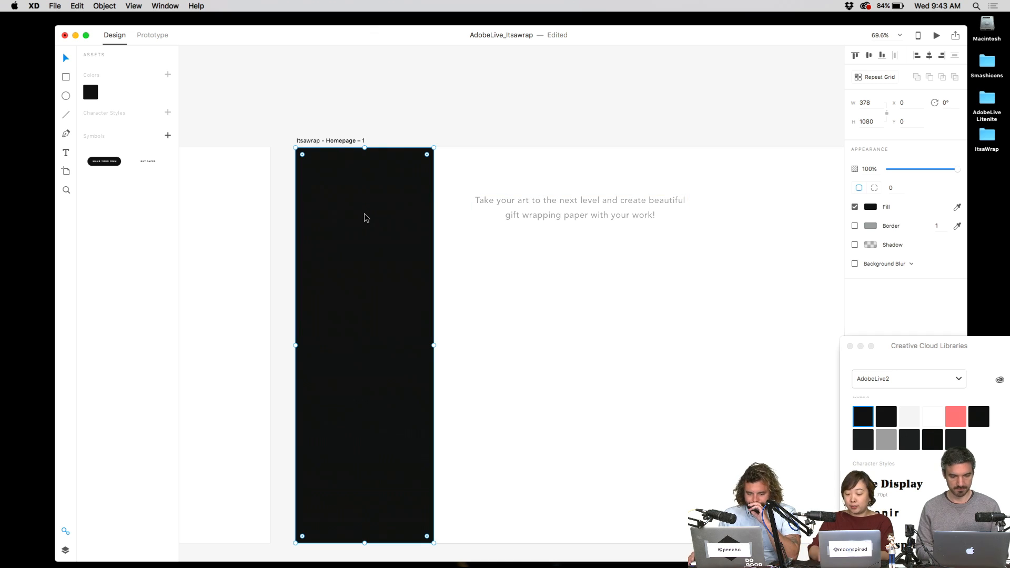
{"action": "key", "text": "super+l"}
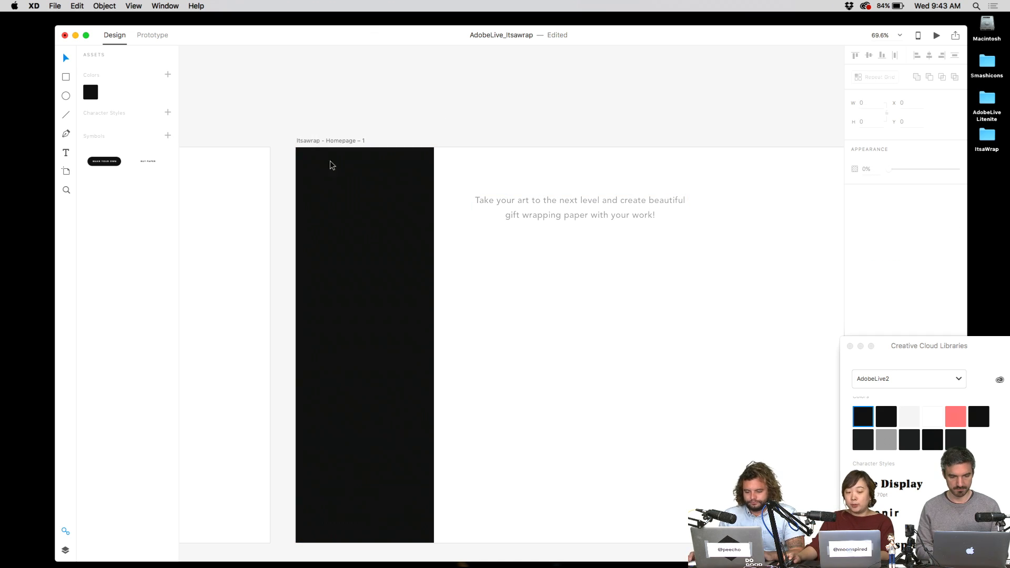
{"action": "left_click", "coordinate": [296, 148]}
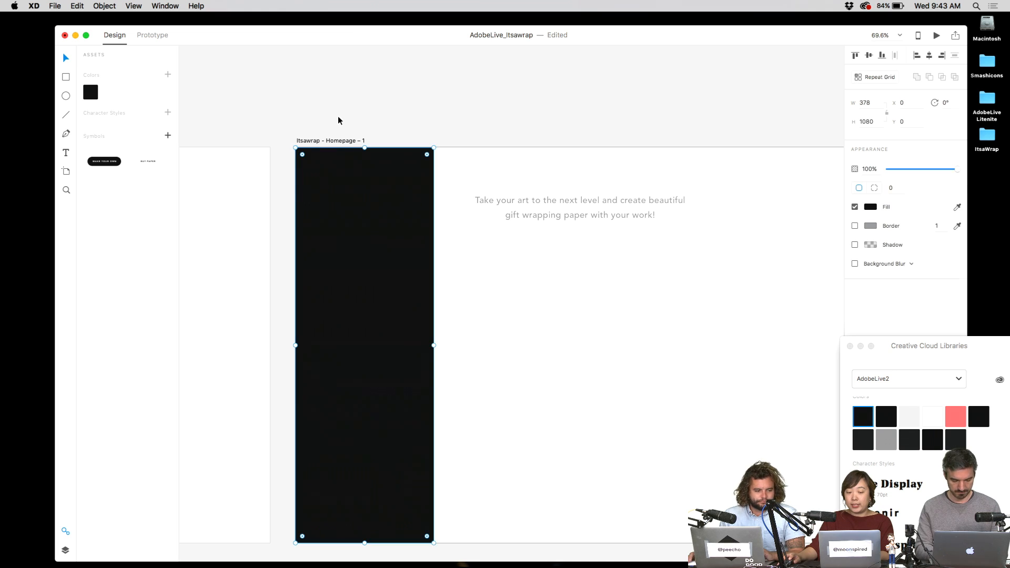
{"action": "key", "text": "super+l"}
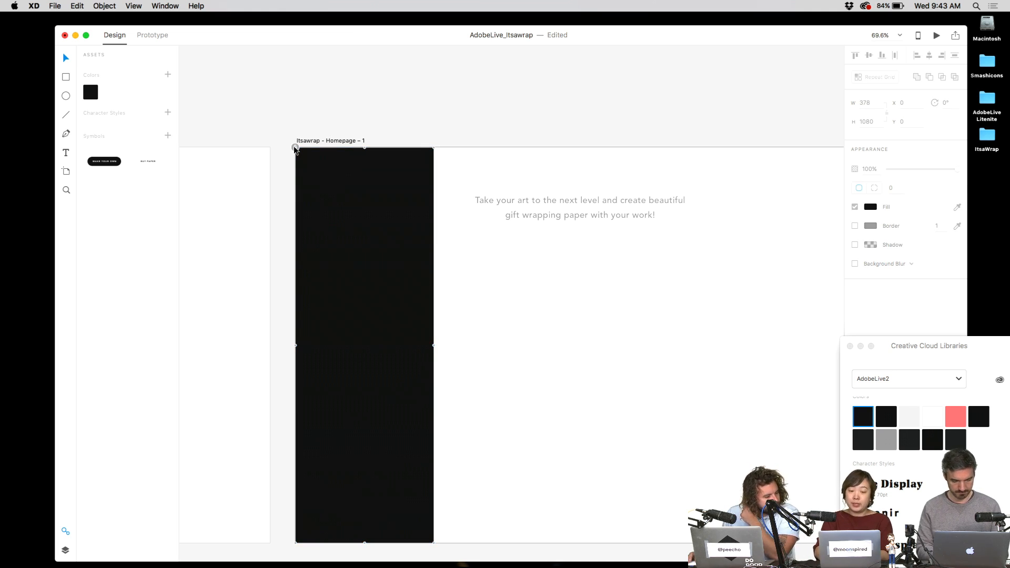
{"action": "key", "text": "super+l"}
{"action": "key", "text": "super+z"}
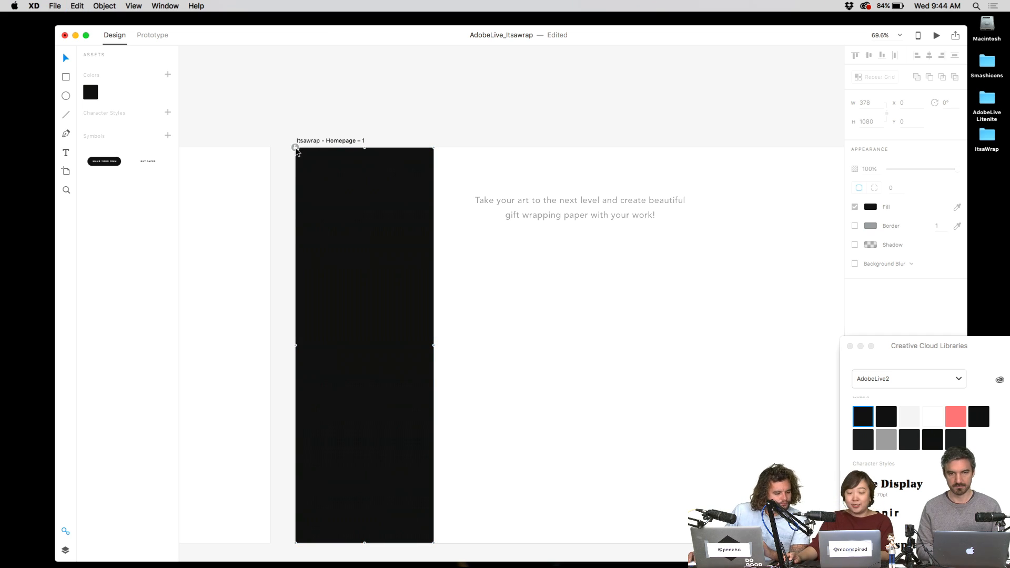
- At 100% zoom, rename the artboard from Itsawrap - Homepage - 1 to Itsawrap - Builder
{"action": "scroll", "coordinate": [296, 150], "scroll_direction": "up", "scroll_amount": 5}
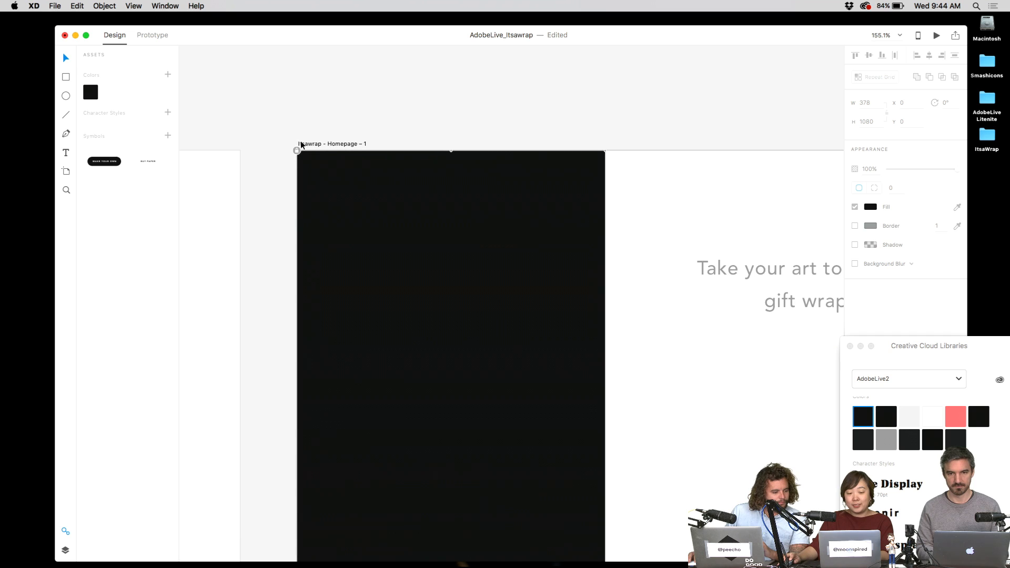
{"action": "key", "text": "super+1"}
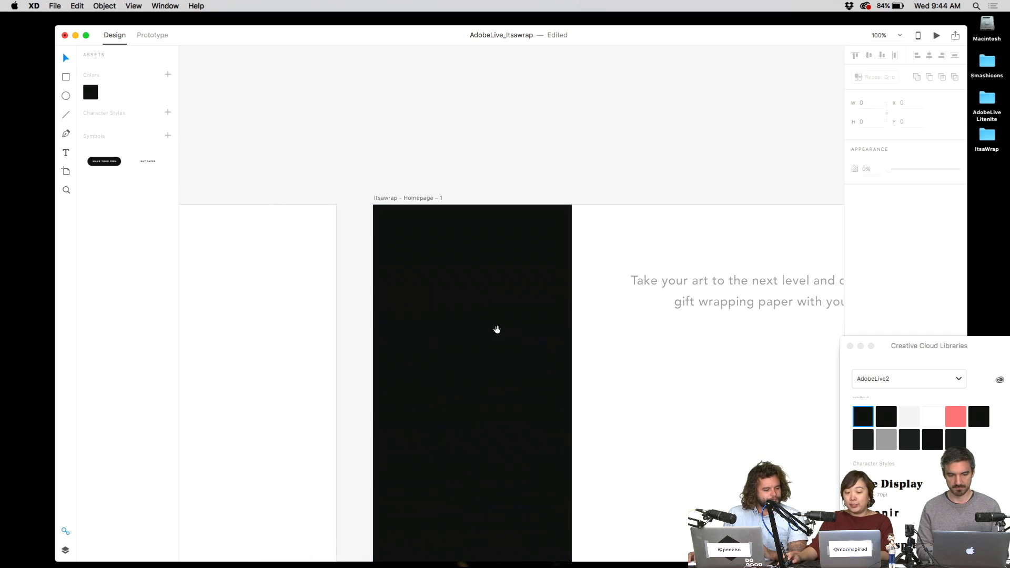
{"action": "left_click", "coordinate": [475, 326]}
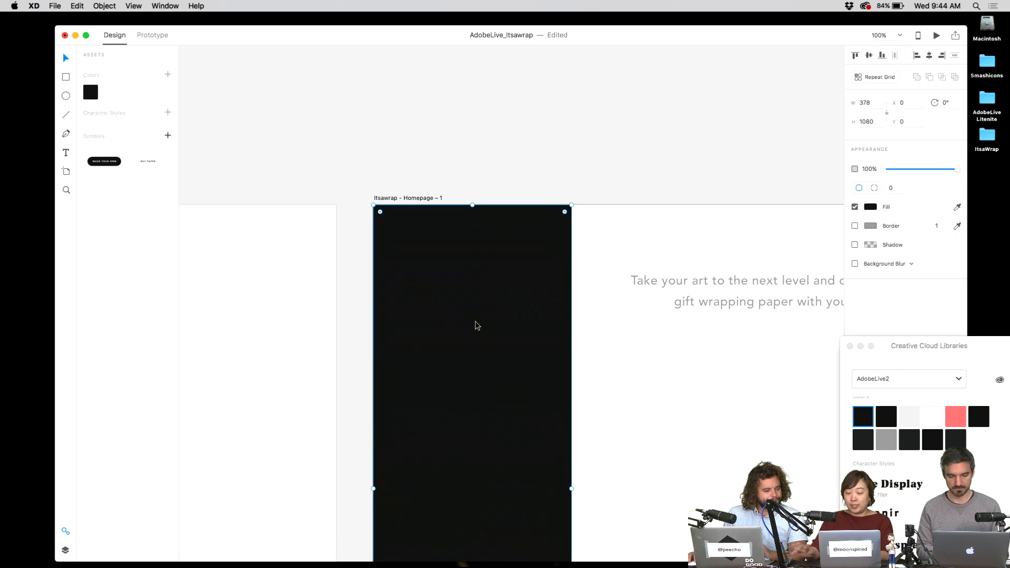
{"action": "double_click", "coordinate": [421, 198]}
{"action": "mouse_move", "coordinate": [407, 198]}
{"action": "left_mouse_down"}
{"action": "mouse_move", "coordinate": [435, 198]}
{"action": "mouse_move", "coordinate": [403, 199]}
{"action": "left_mouse_up"}
{"action": "key", "text": "BackSpace"}
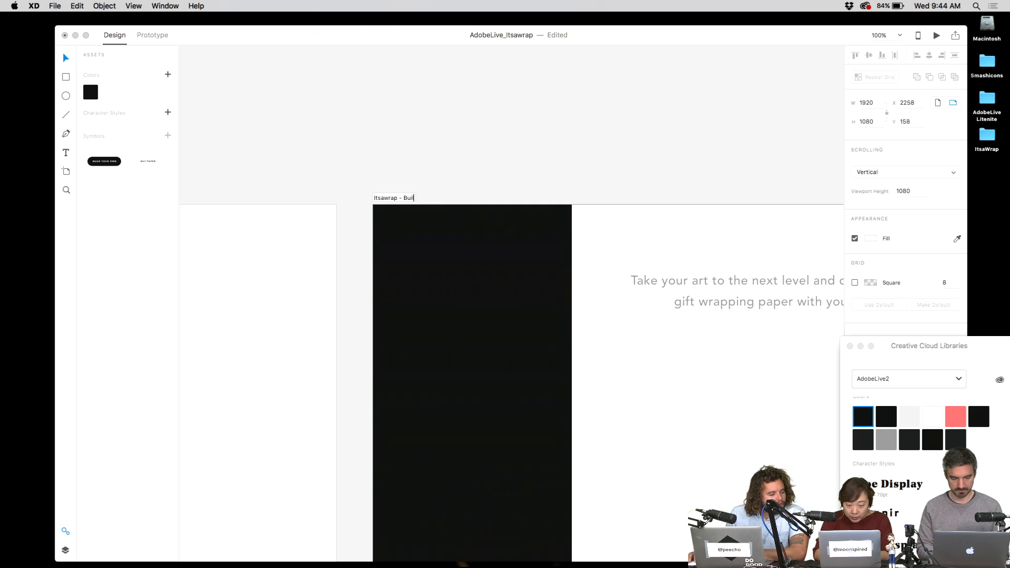
{"action": "key", "text": "Return"}
{"action": "left_click", "coordinate": [308, 190]}
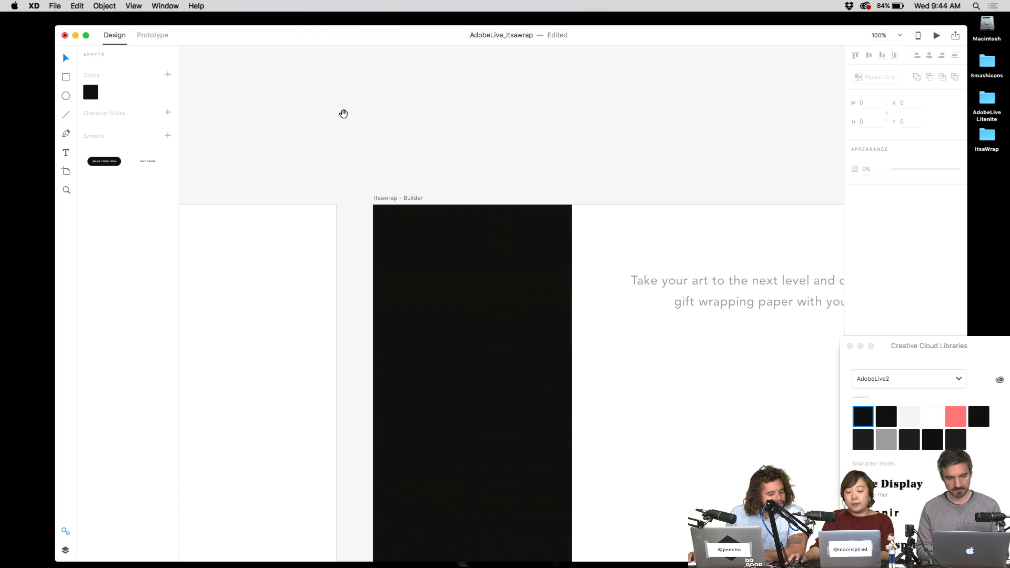
{"action": "scroll", "coordinate": [634, 260], "scroll_direction": "down", "scroll_amount": 5}
{"action": "scroll", "coordinate": [633, 260], "scroll_direction": "right", "scroll_amount": 3}
{"action": "scroll", "coordinate": [599, 219], "scroll_direction": "down", "scroll_amount": 2}
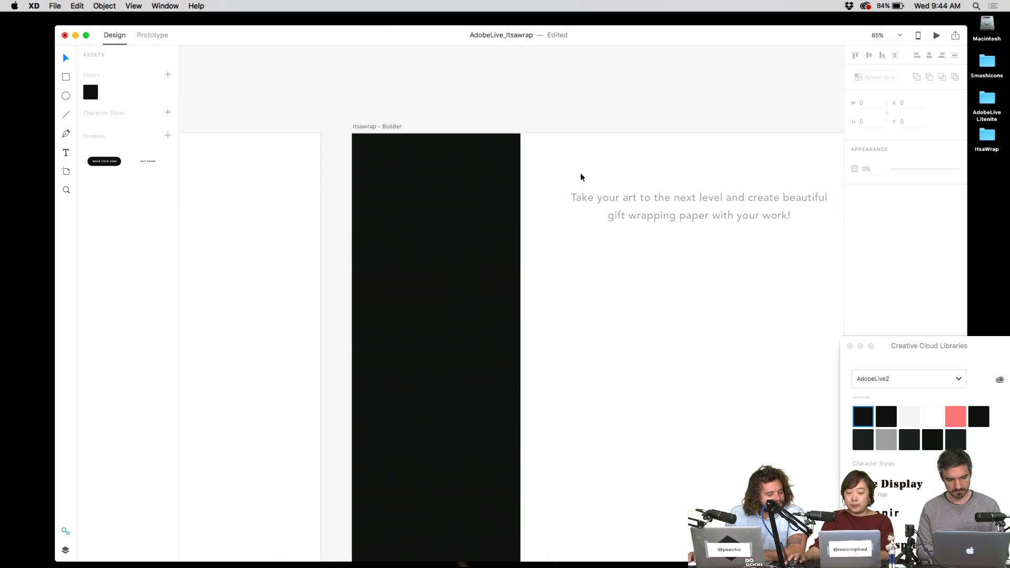
- Type an 'Add artwork' label in the black sidebar
{"action": "left_click", "coordinate": [576, 199]}
{"action": "left_click_drag", "start_coordinate": [377, 232], "coordinate": [570, 353]}
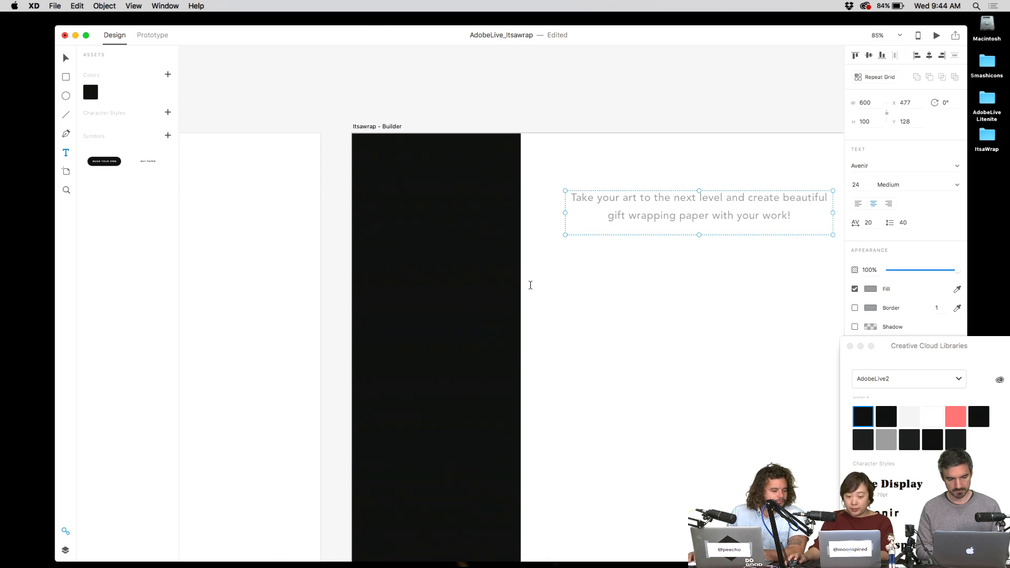
{"action": "left_click", "coordinate": [410, 283]}
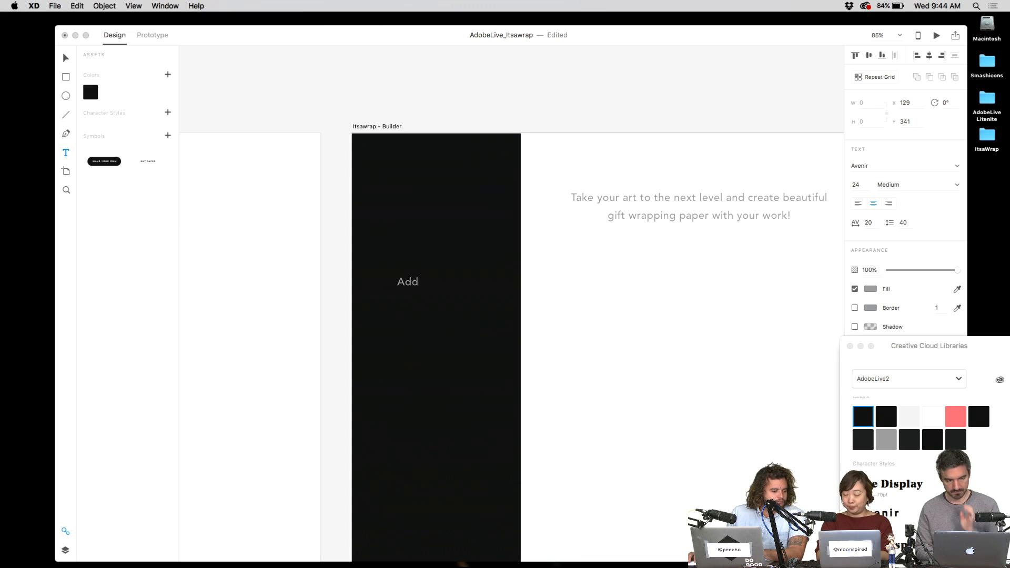
{"action": "type", "text": "Add an"}
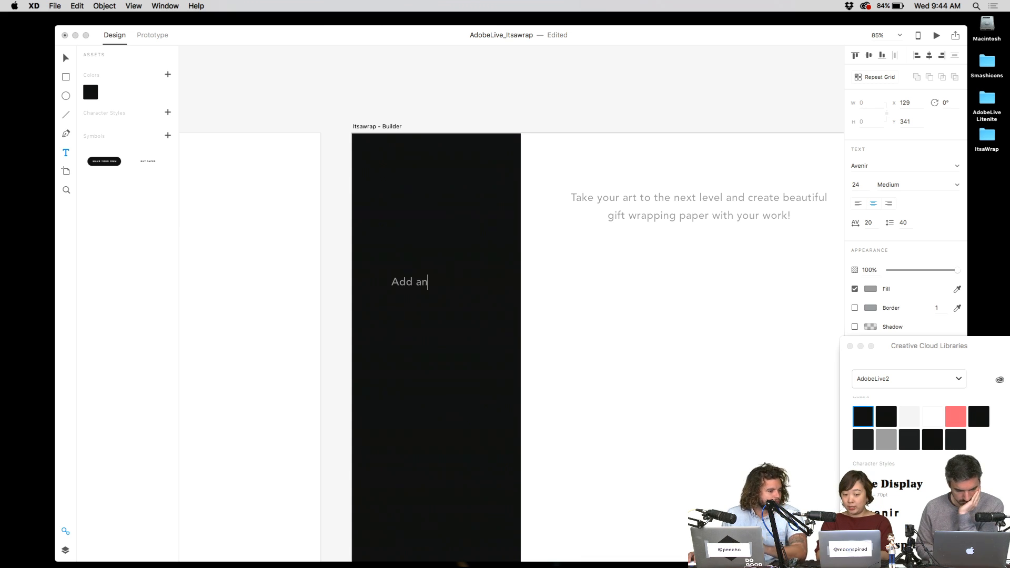
{"action": "type", "text": "Image"}
{"action": "key", "text": "super+a"}
{"action": "type", "text": "Ad"}
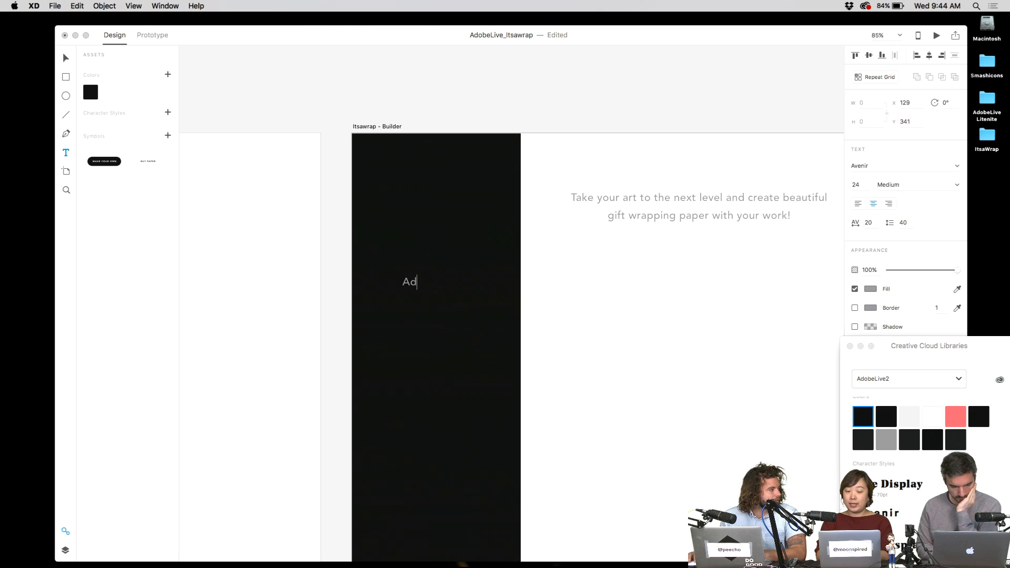
{"action": "type", "text": "d artwork"}
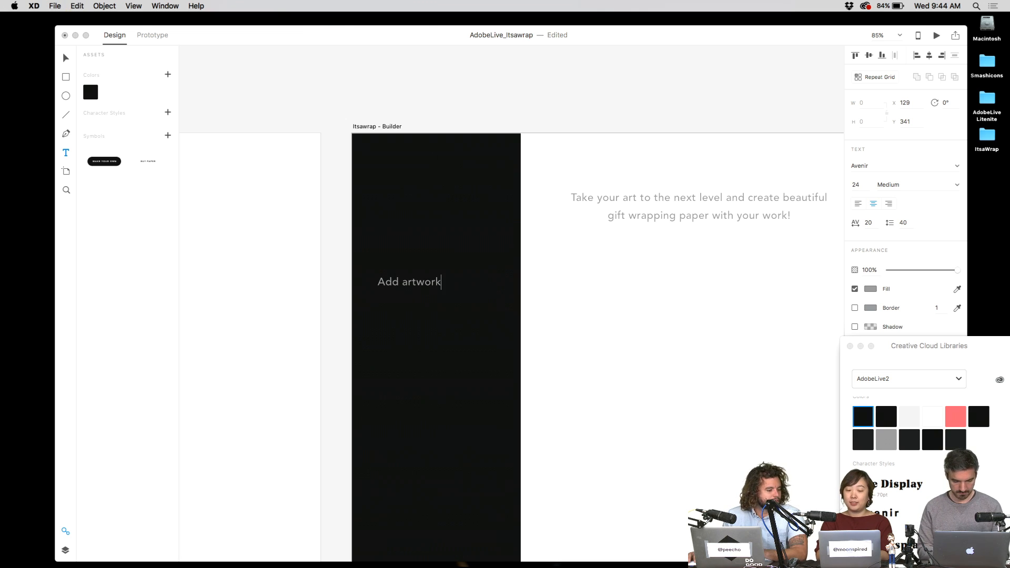
{"action": "key", "text": "Escape"}
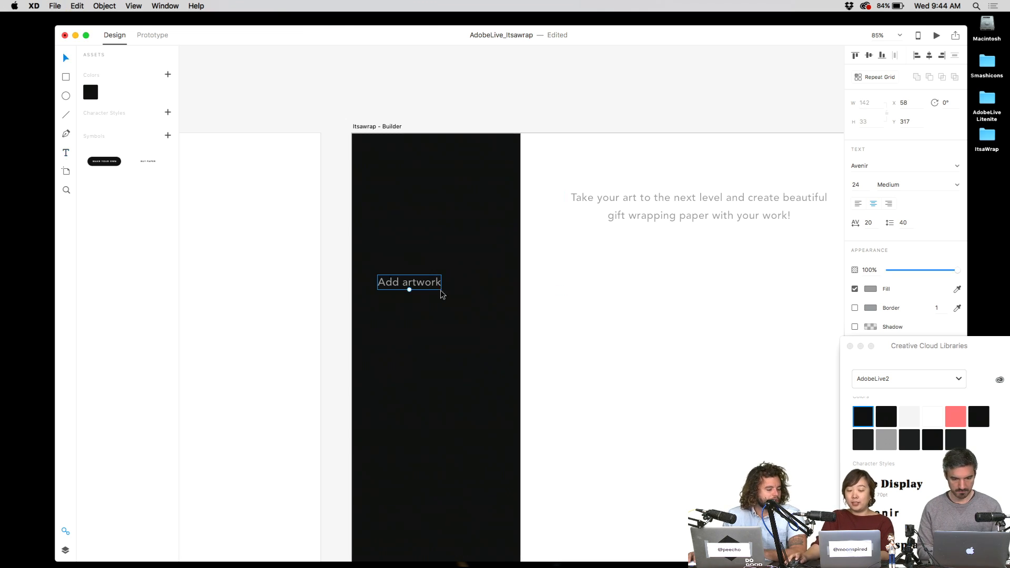
{"action": "left_click_drag", "start_coordinate": [416, 282], "coordinate": [445, 374]}
- Change the copied label to read 'Rotate 45°'
{"action": "double_click", "coordinate": [447, 374]}
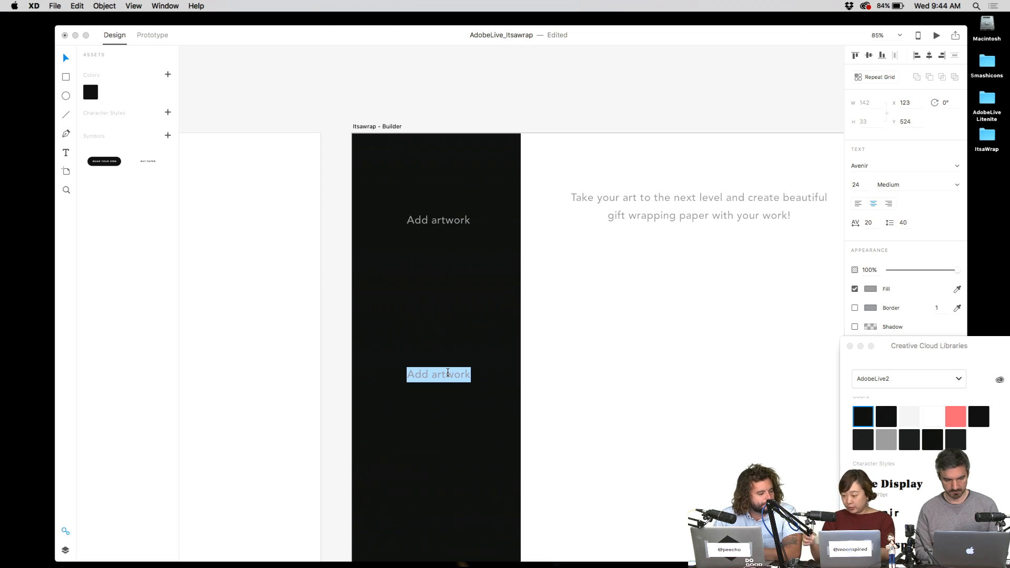
{"action": "type", "text": "R"}
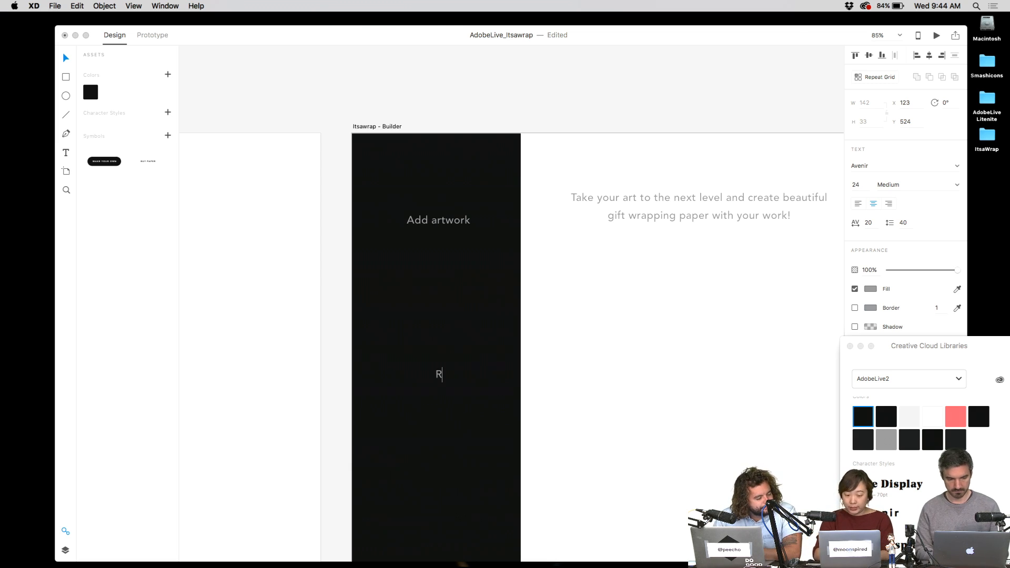
{"action": "type", "text": "otate"}
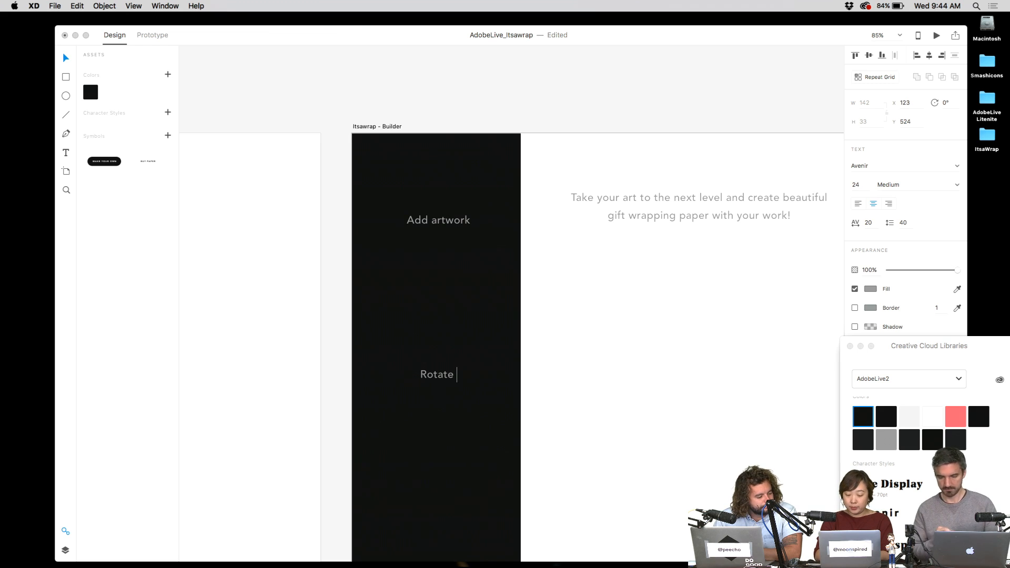
{"action": "type", "text": " 9"}
{"action": "key", "text": "BackSpace"}
{"action": "type", "text": "3"}
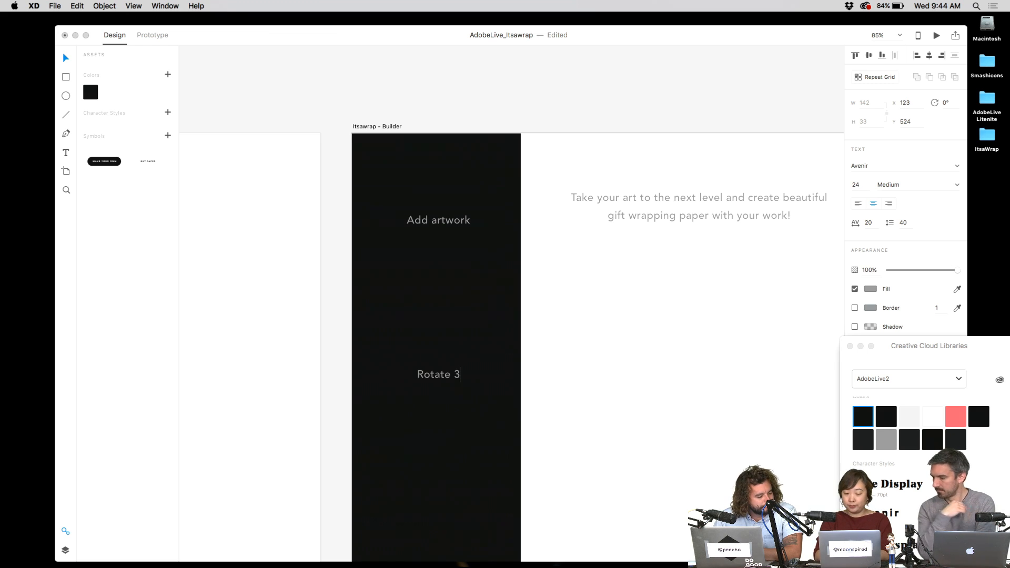
{"action": "key", "text": "BackSpace"}
{"action": "type", "text": "45"}
{"action": "key", "text": "BackSpace"}
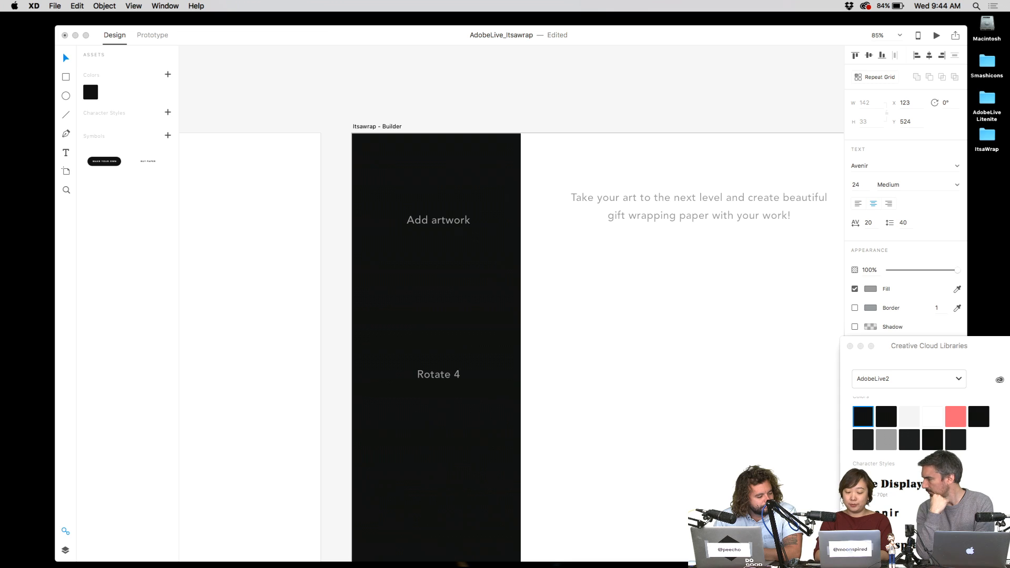
{"action": "type", "text": "5"}
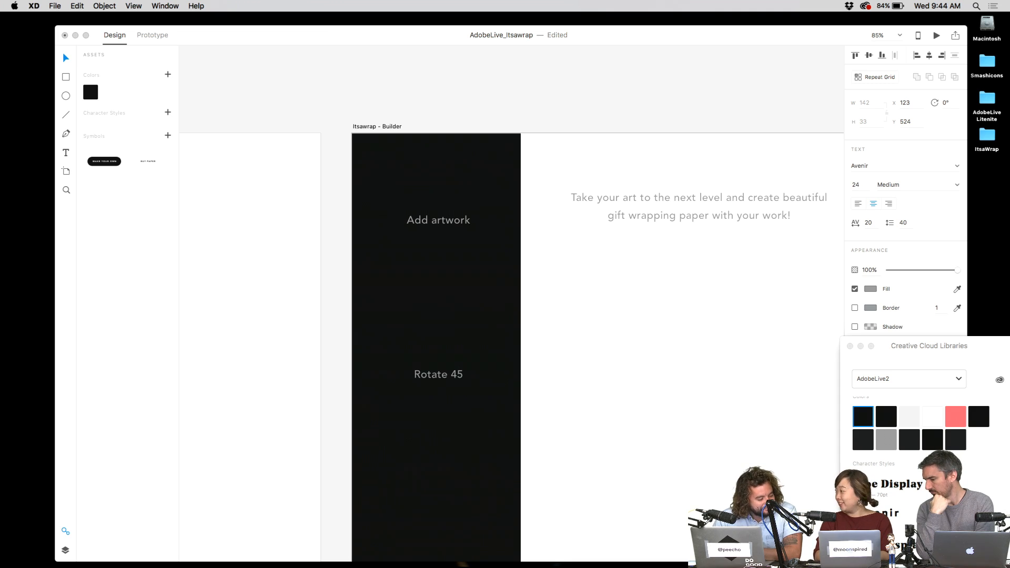
{"action": "type", "text": "ø"}
{"action": "key", "text": "BackSpace"}
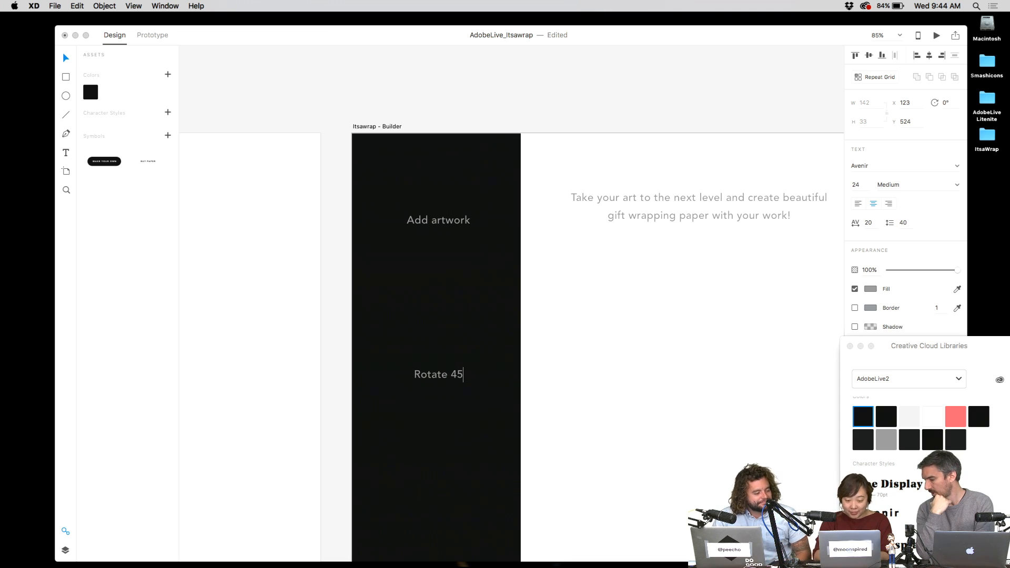
{"action": "type", "text": "l"}
{"action": "key", "text": "BackSpace"}
{"action": "type", "text": "¬"}
{"action": "key", "text": "BackSpace"}
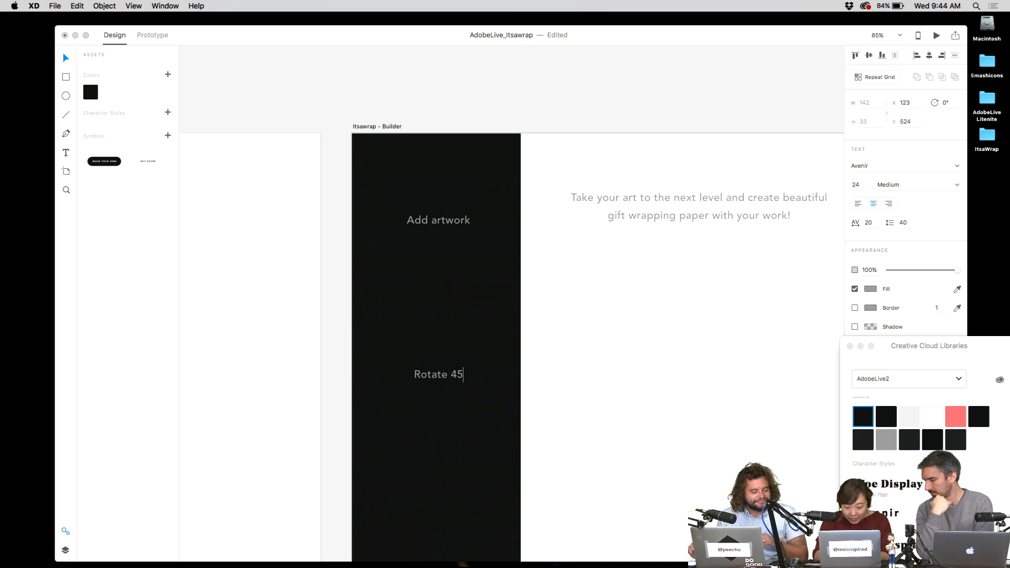
{"action": "type", "text": "°"}
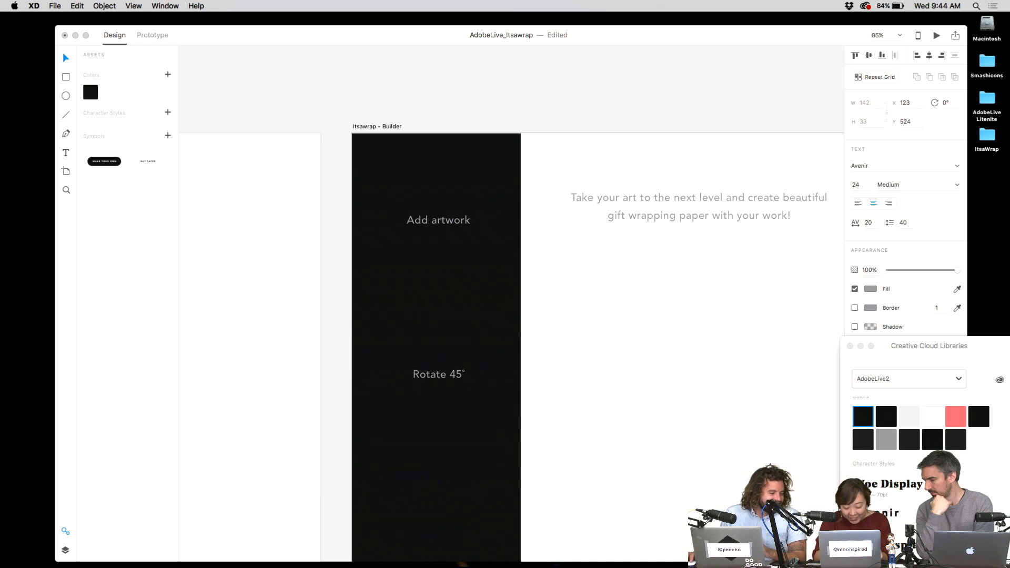
{"action": "key", "text": "Escape"}
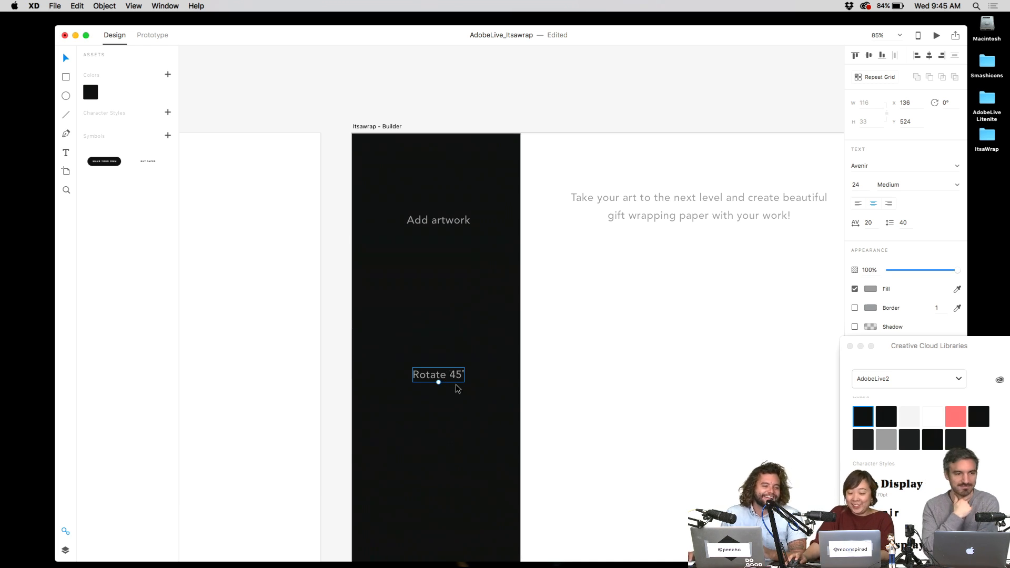
- Duplicate the Rotate 45° label lower down, then discard the botched copy
{"action": "left_click", "coordinate": [517, 347]}
{"action": "scroll", "coordinate": [517, 347], "scroll_direction": "down", "scroll_amount": 2}
{"action": "left_click", "coordinate": [436, 324]}
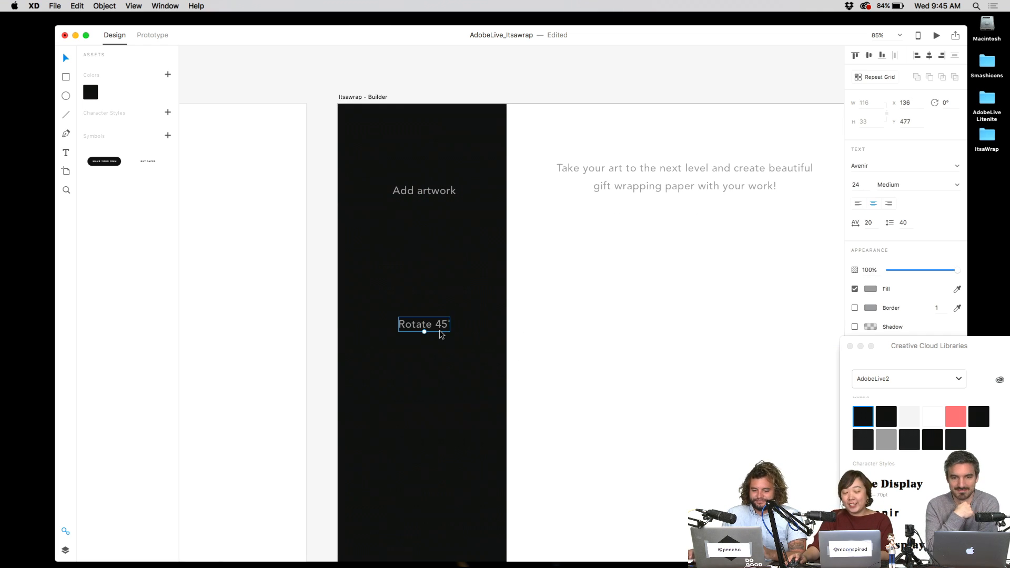
{"action": "left_click_drag", "start_coordinate": [440, 326], "coordinate": [440, 379]}
{"action": "double_click", "coordinate": [440, 376]}
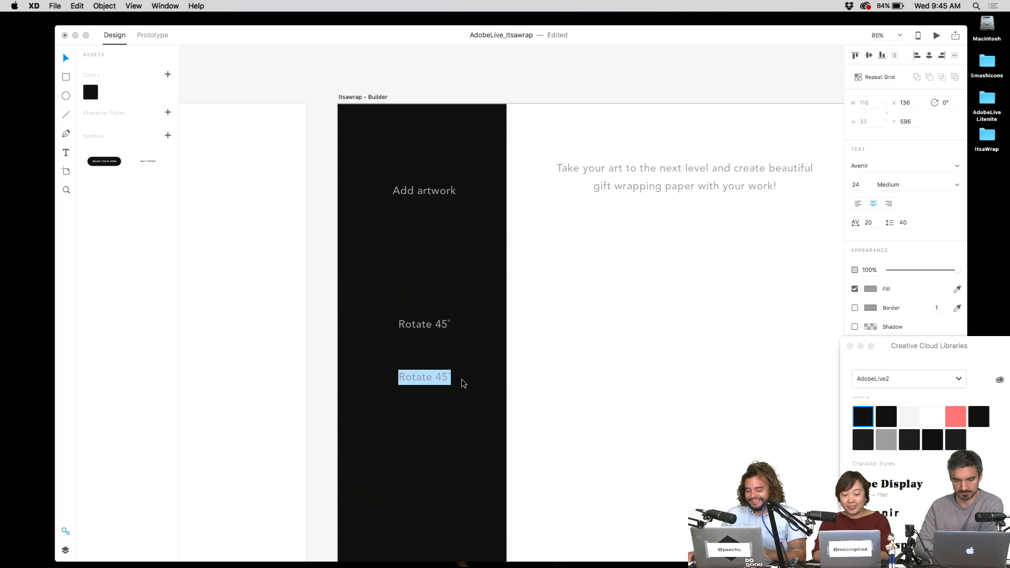
{"action": "key", "text": "BackSpace"}
{"action": "type", "text": "é"}
{"action": "key", "text": "shift+Left"}
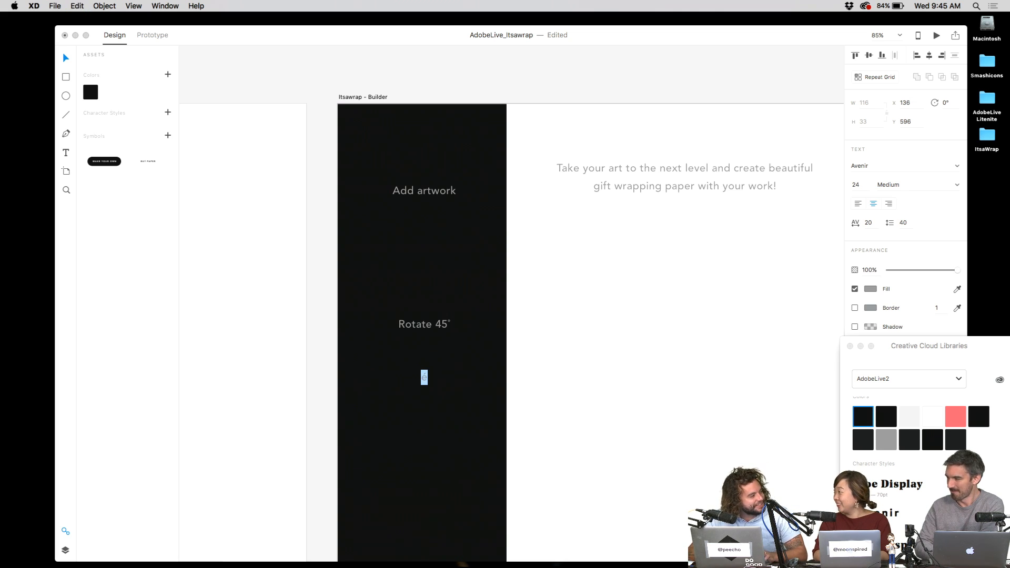
{"action": "key", "text": "BackSpace"}
{"action": "key", "text": "Escape"}
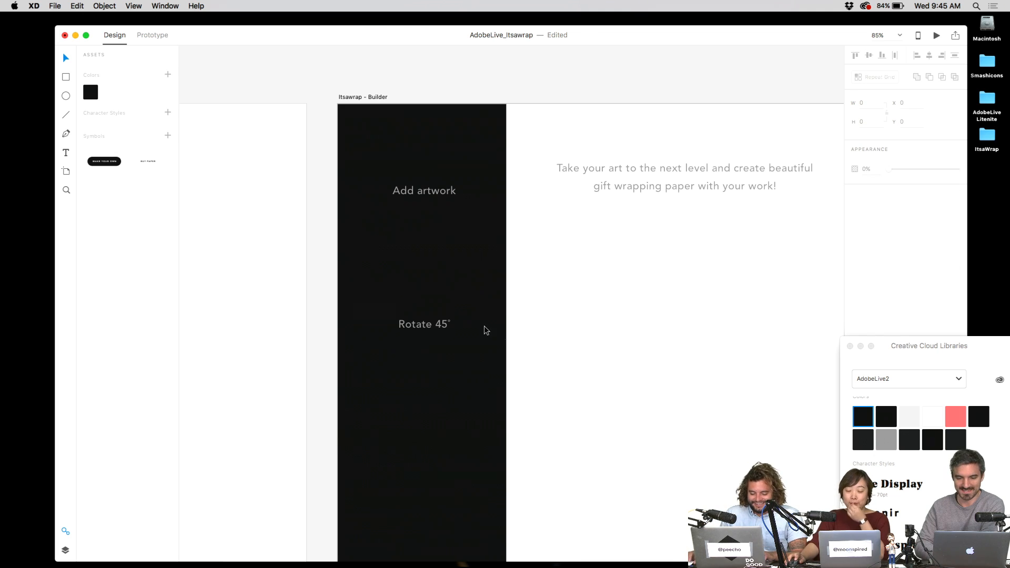
- Move the Rotate 45° label up slightly and extend it to 'Rotate 45° clockwise'
{"action": "left_click", "coordinate": [442, 328]}
{"action": "left_click_drag", "start_coordinate": [442, 329], "coordinate": [440, 301]}
{"action": "double_click", "coordinate": [440, 301]}
{"action": "key", "text": "Right"}
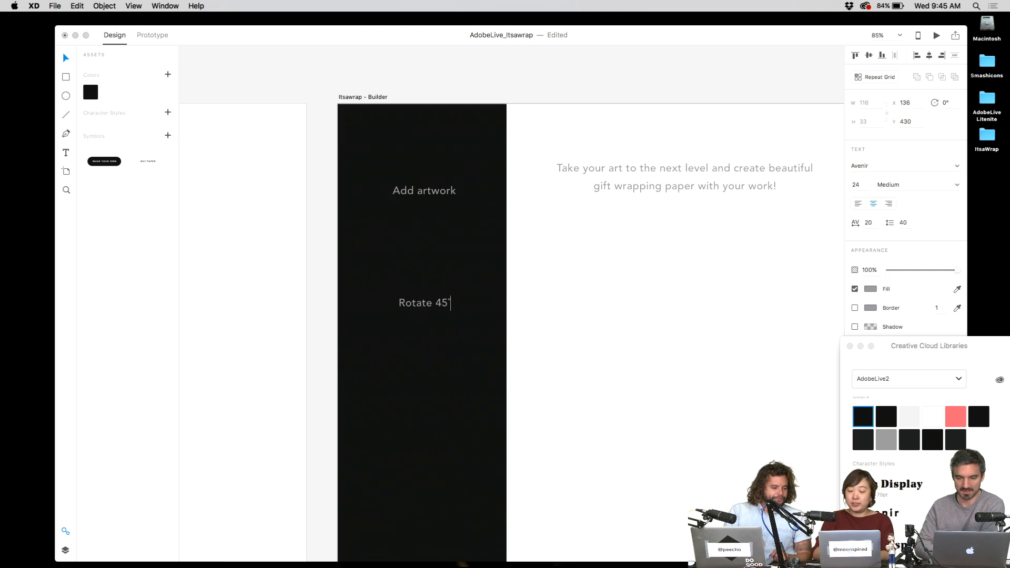
{"action": "type", "text": "clockwise"}
{"action": "key", "text": "Escape"}
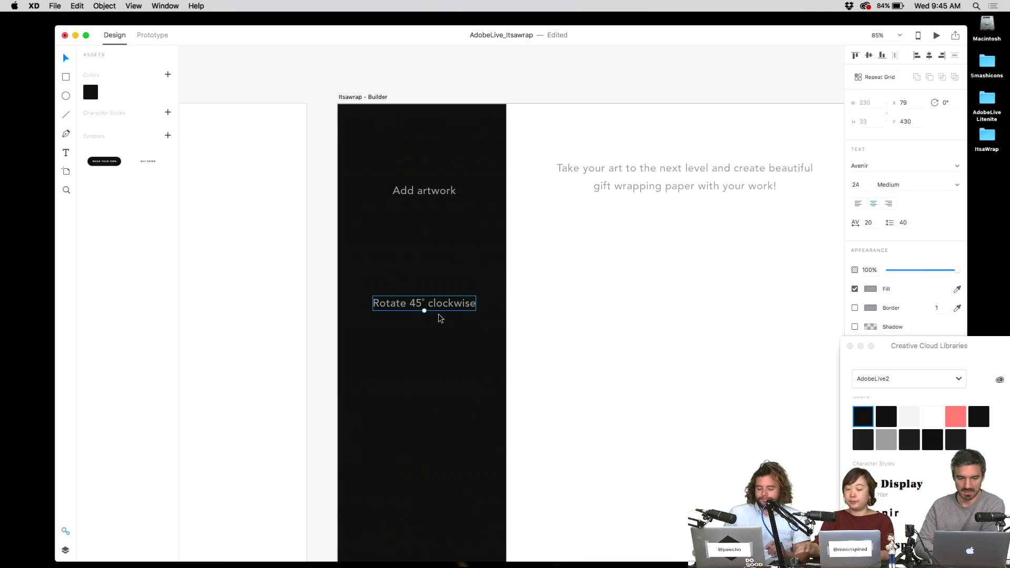
- Alt-drag a second 'Rotate 45° clockwise' label below the first
{"action": "left_click_drag", "start_coordinate": [465, 307], "coordinate": [470, 378]}
{"action": "mouse_move", "coordinate": [527, 558]}
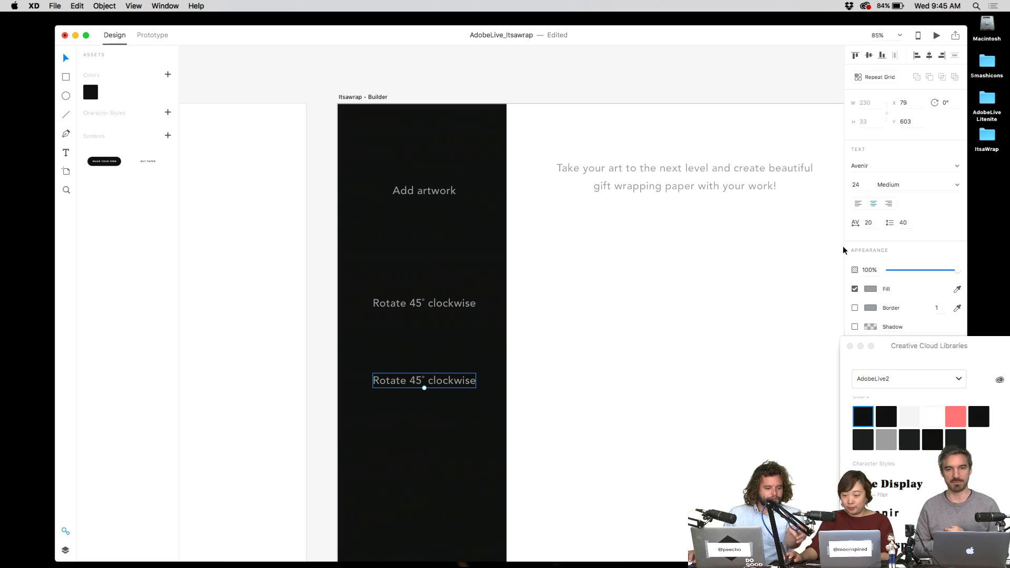
{"action": "key", "text": "ctrl+Up"}
{"action": "key", "text": "ctrl+Up"}
{"action": "key", "text": "ctrl+Up"}
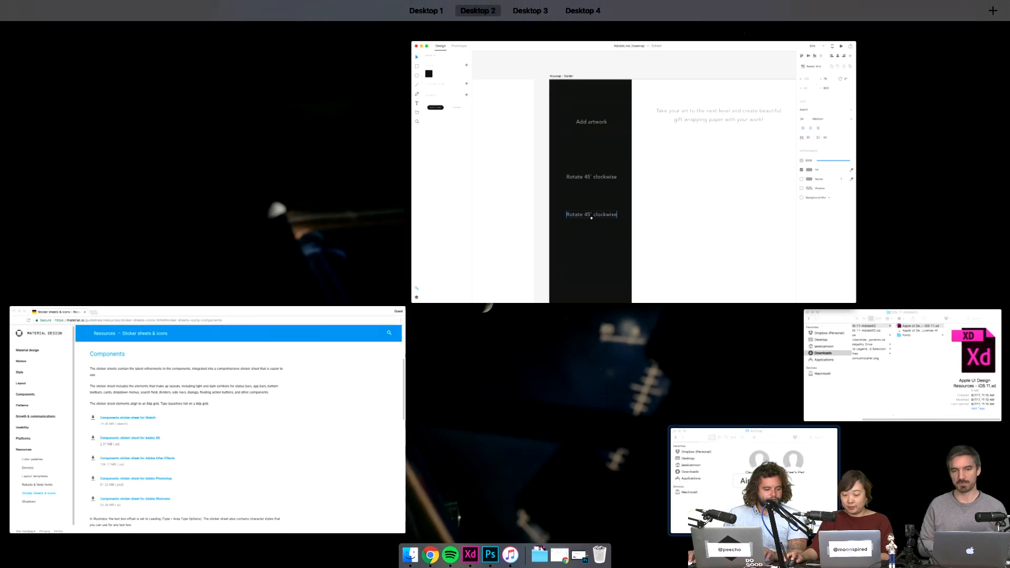
- Accept the AirDropped giftwrap.zip and open its gift wrap folder in Downloads to preview the jpgs
{"action": "left_click", "coordinate": [784, 453]}
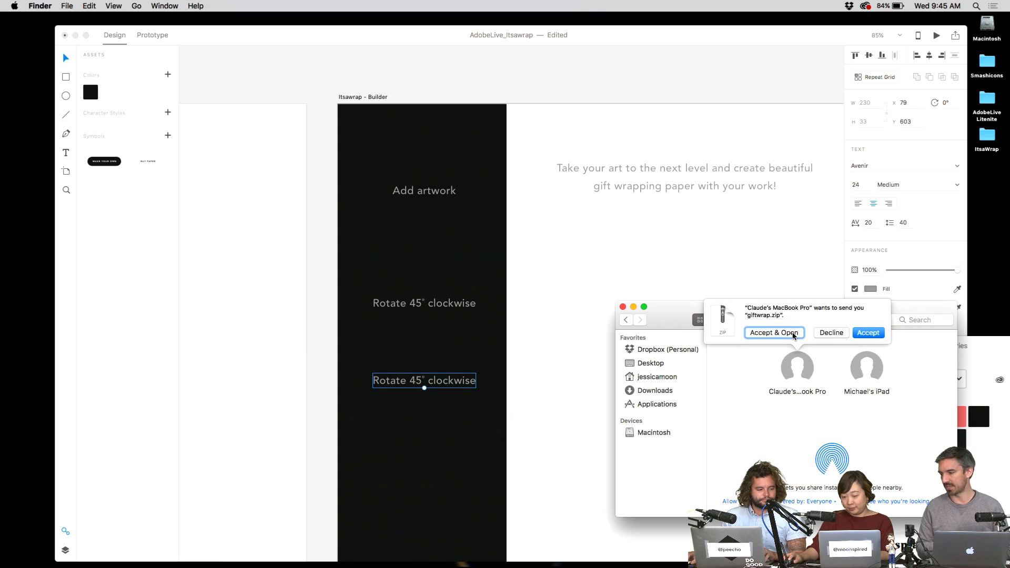
{"action": "left_click", "coordinate": [794, 333]}
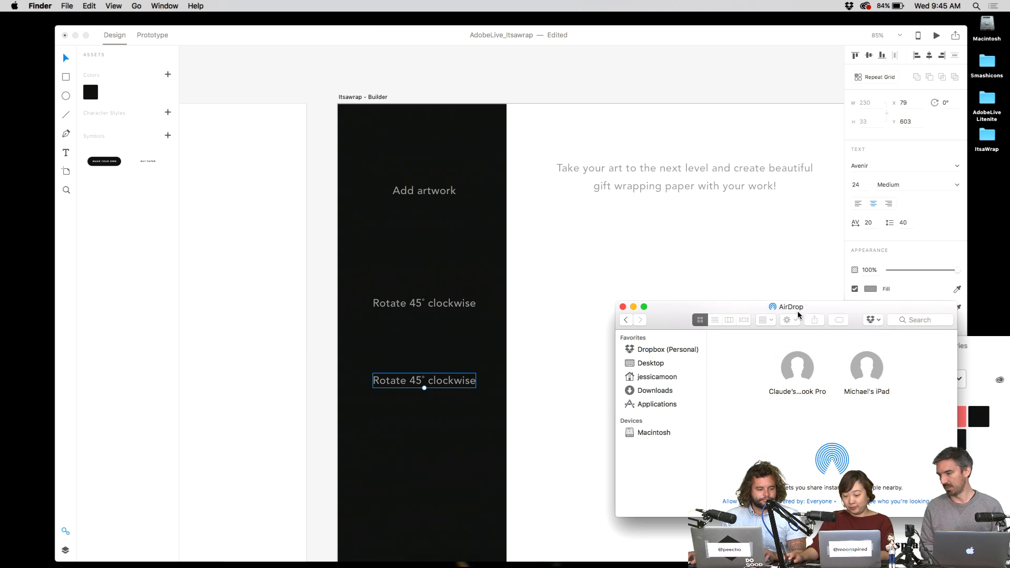
{"action": "mouse_move", "coordinate": [510, 566]}
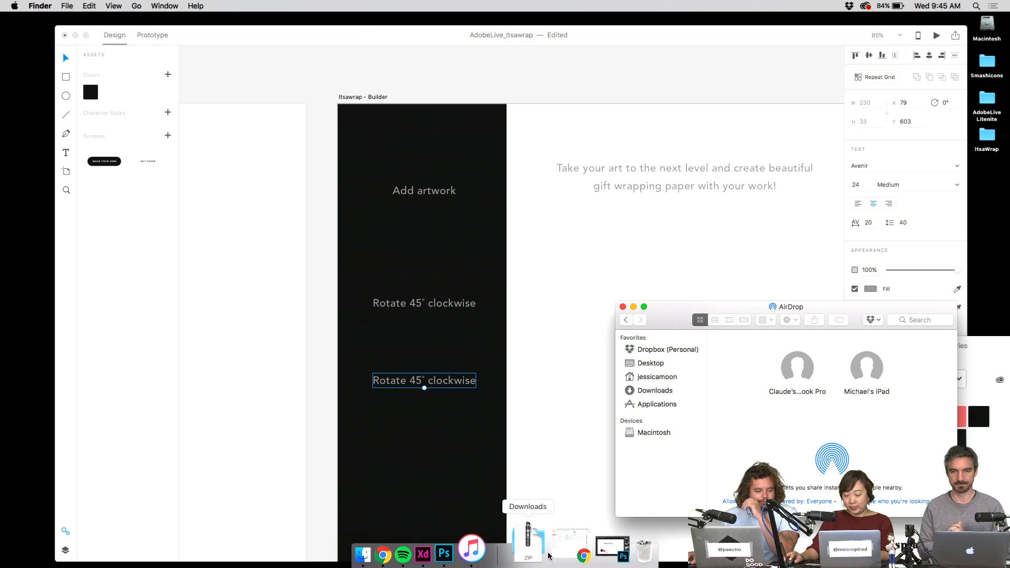
{"action": "left_click", "coordinate": [546, 550]}
{"action": "left_click", "coordinate": [542, 502]}
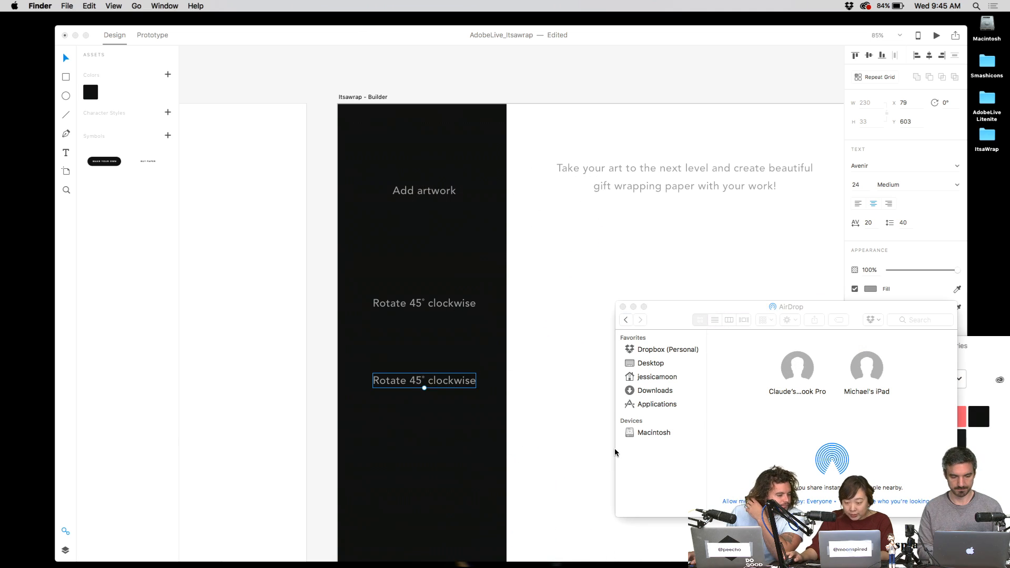
{"action": "left_click", "coordinate": [579, 204]}
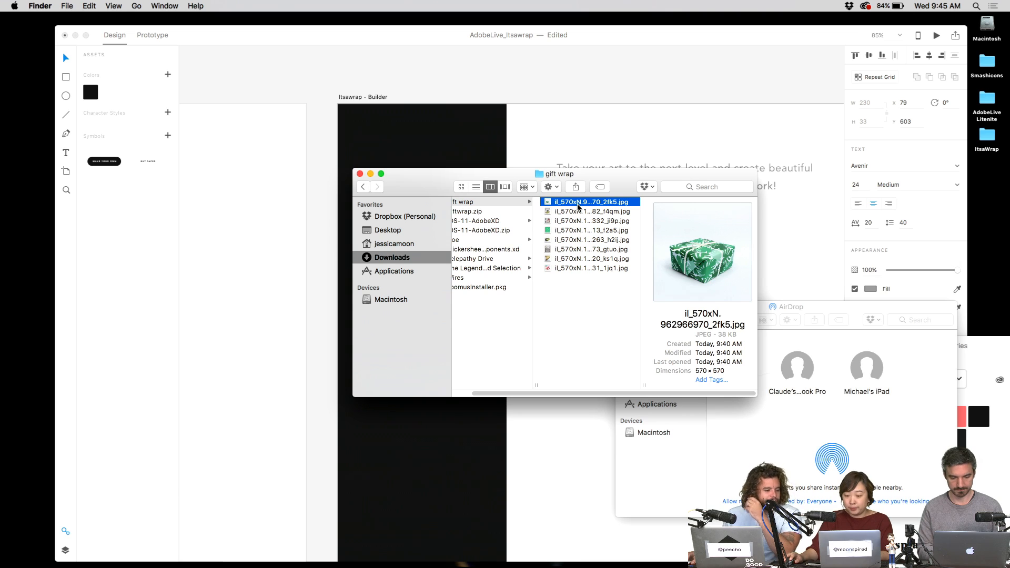
- Quick Look through the gift wrap JPGs in the Finder folder
{"action": "key", "text": "space"}
{"action": "key", "text": "Down"}
{"action": "key", "text": "Down"}
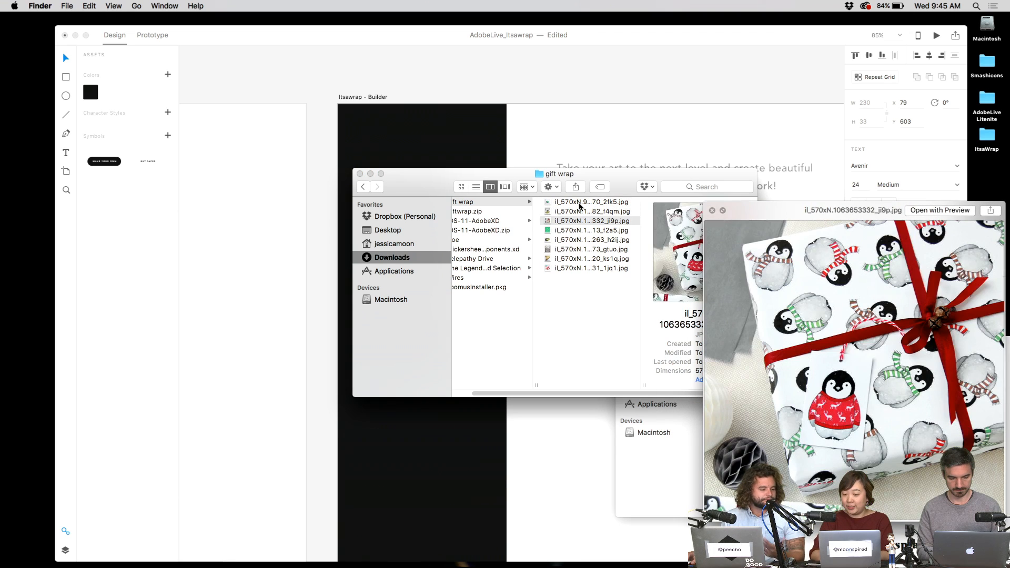
{"action": "key", "text": "Down"}
{"action": "key", "text": "Down"}
{"action": "key", "text": "Down"}
{"action": "key", "text": "Down"}
{"action": "key", "text": "Down"}
{"action": "key", "text": "space"}
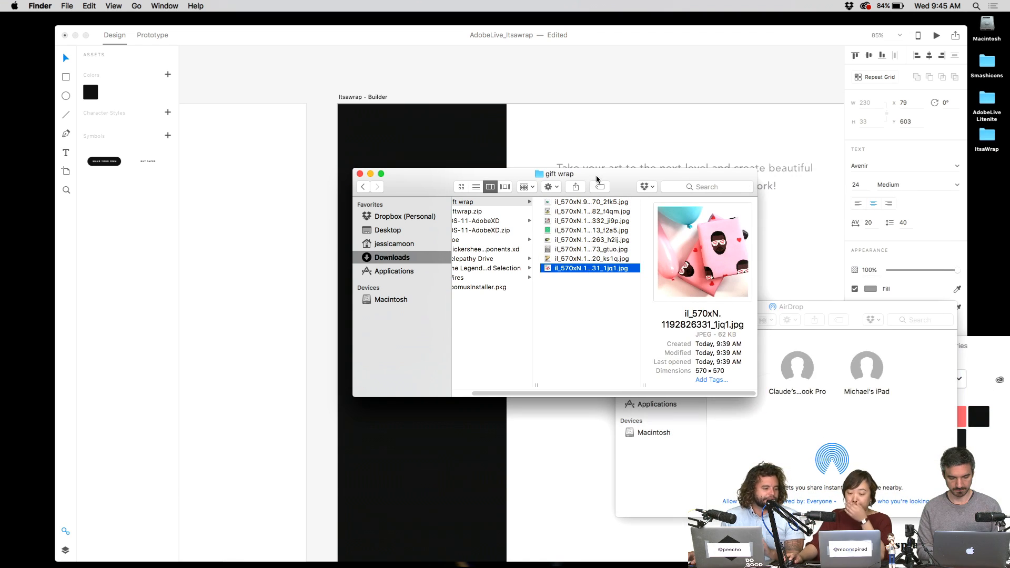
- Move the Finder window aside and bring the XD canvas back to the front
{"action": "left_click_drag", "start_coordinate": [597, 180], "coordinate": [835, 165]}
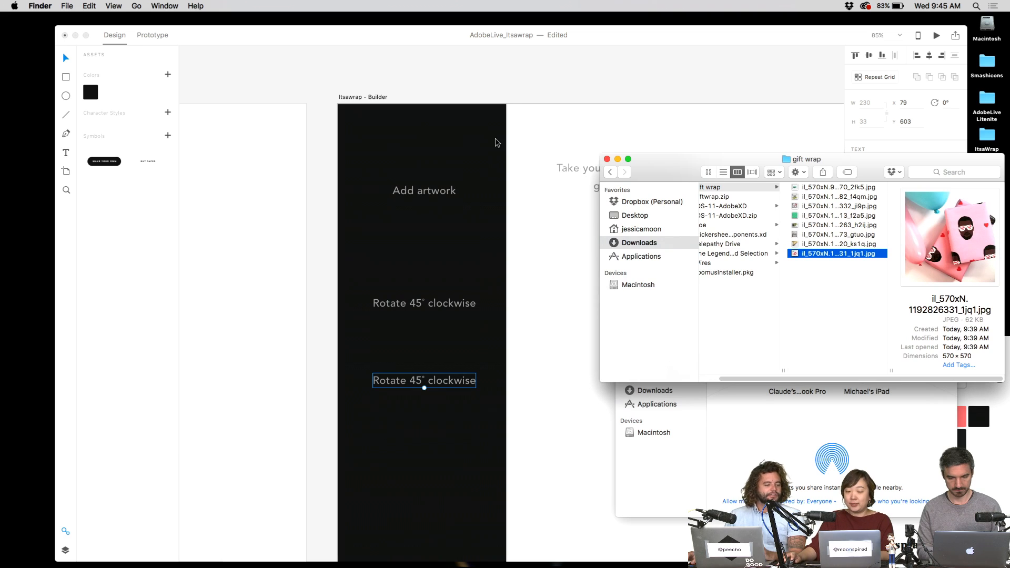
{"action": "left_click", "coordinate": [497, 140]}
{"action": "scroll", "coordinate": [465, 134], "scroll_direction": "left", "scroll_amount": 5}
{"action": "scroll", "coordinate": [551, 206], "scroll_direction": "down", "scroll_amount": 2}
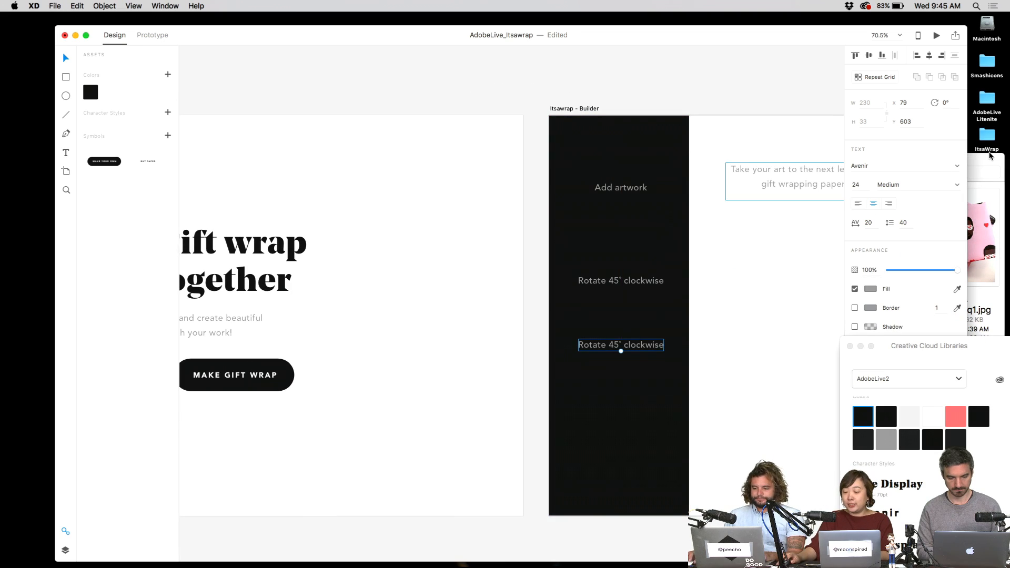
- Return to the gift wrap folder and select the first gift wrap photo
{"action": "left_click", "coordinate": [987, 156]}
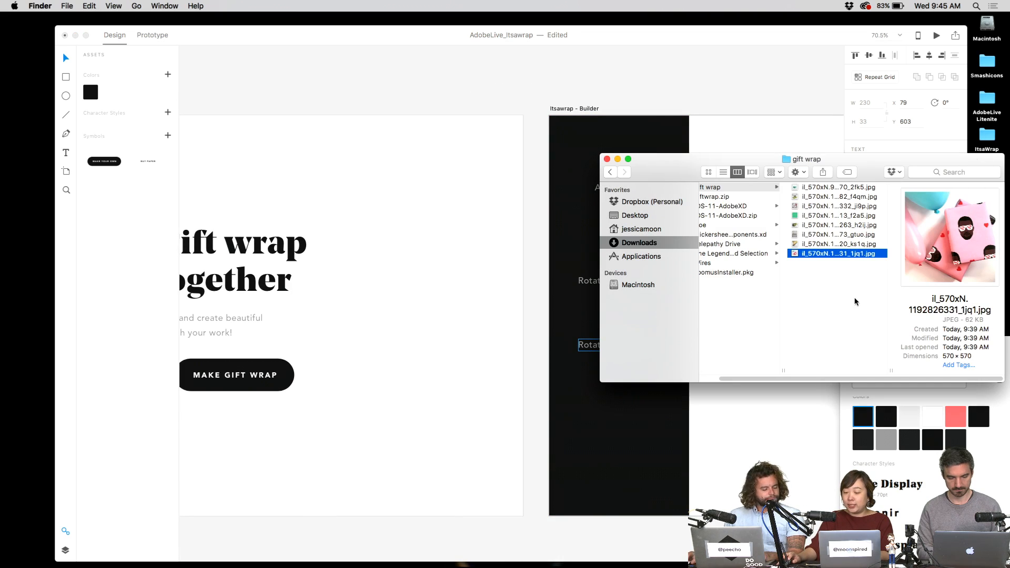
{"action": "key", "text": "Left"}
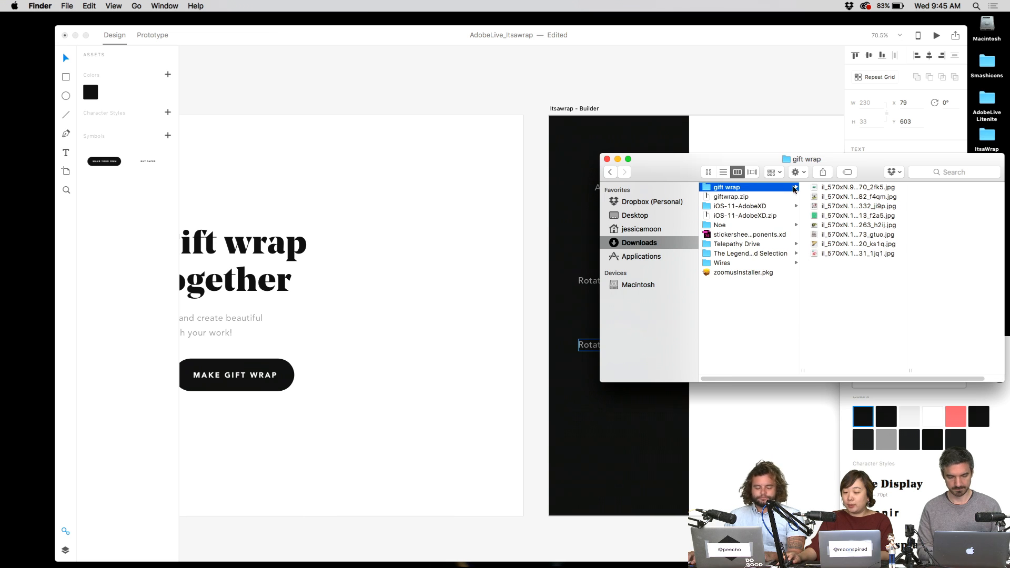
{"action": "key", "text": "Right"}
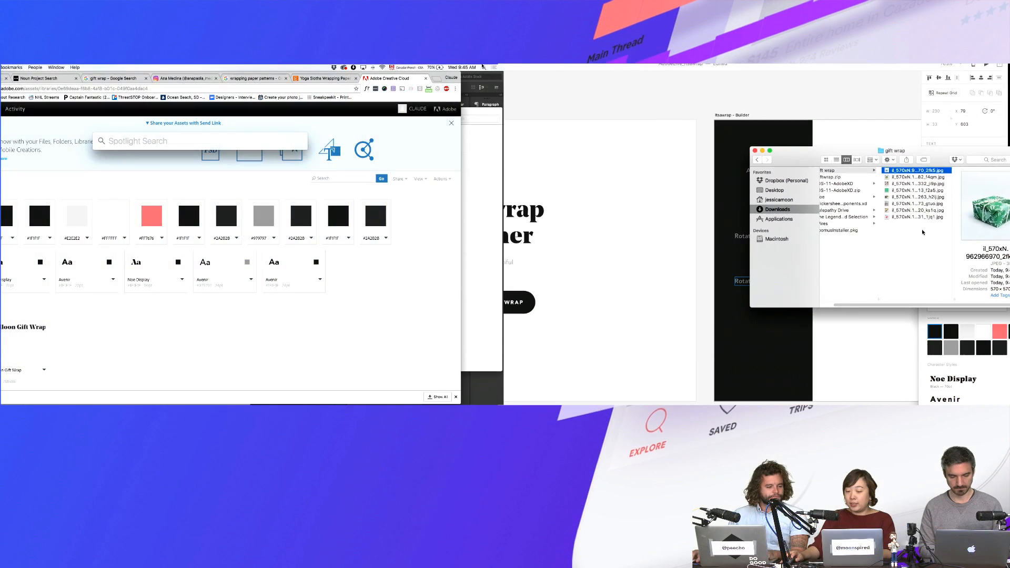
{"action": "left_click_drag", "start_coordinate": [854, 280], "coordinate": [853, 235]}
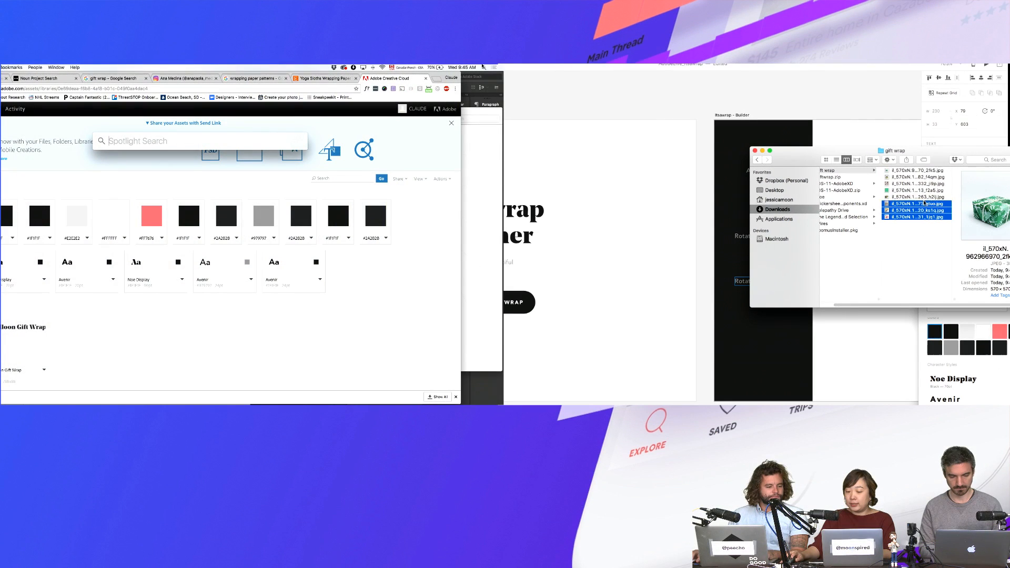
{"action": "left_click_drag", "start_coordinate": [924, 203], "coordinate": [932, 227]}
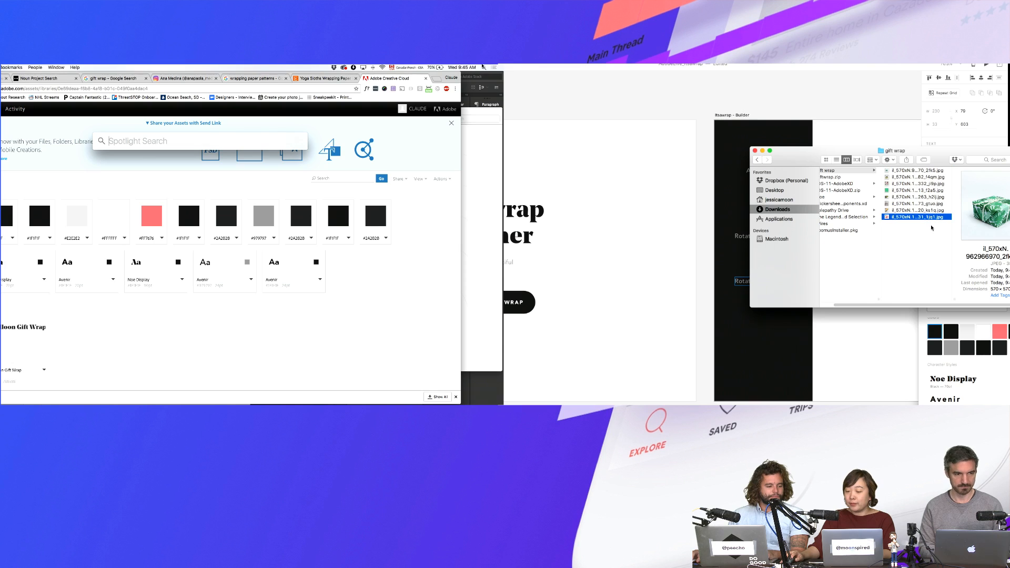
{"action": "left_click", "coordinate": [934, 171]}
- Preview the gift wrap photos one by one, from the green gift box to the monstera leaf
{"action": "key", "text": "space"}
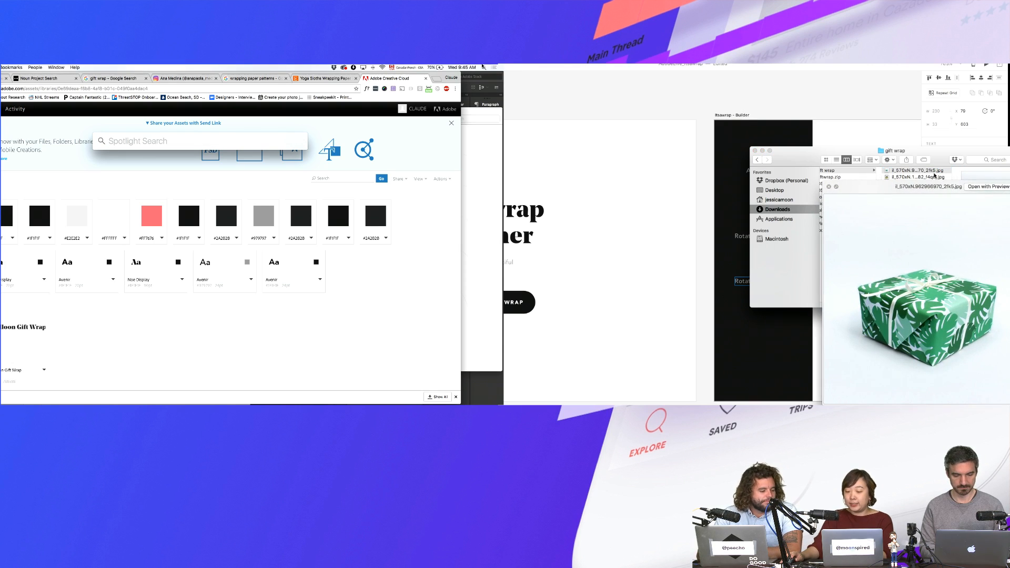
{"action": "key", "text": "Down"}
{"action": "key", "text": "Down"}
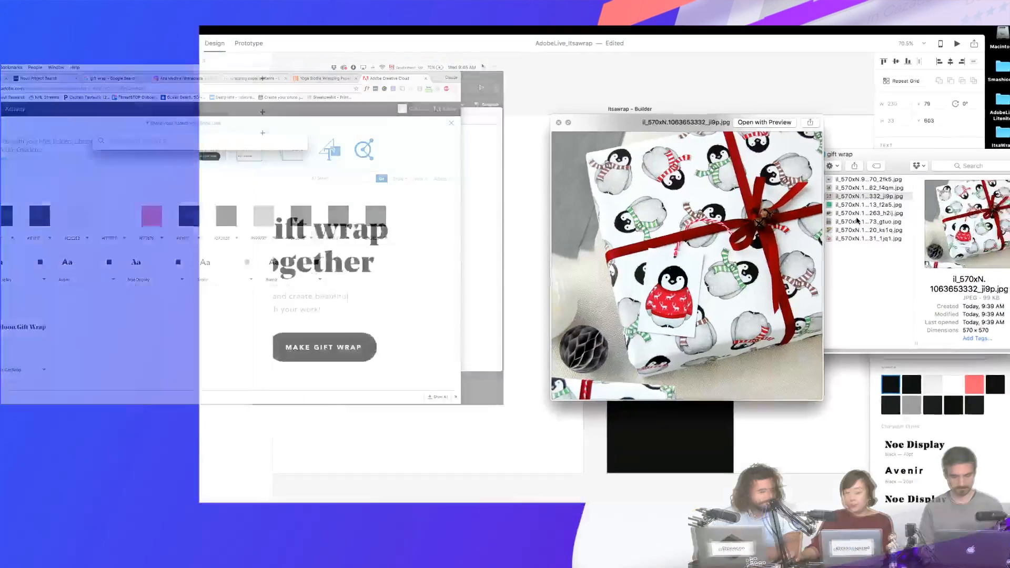
{"action": "key", "text": "Down"}
{"action": "key", "text": "Up"}
{"action": "key", "text": "Down"}
{"action": "key", "text": "Down"}
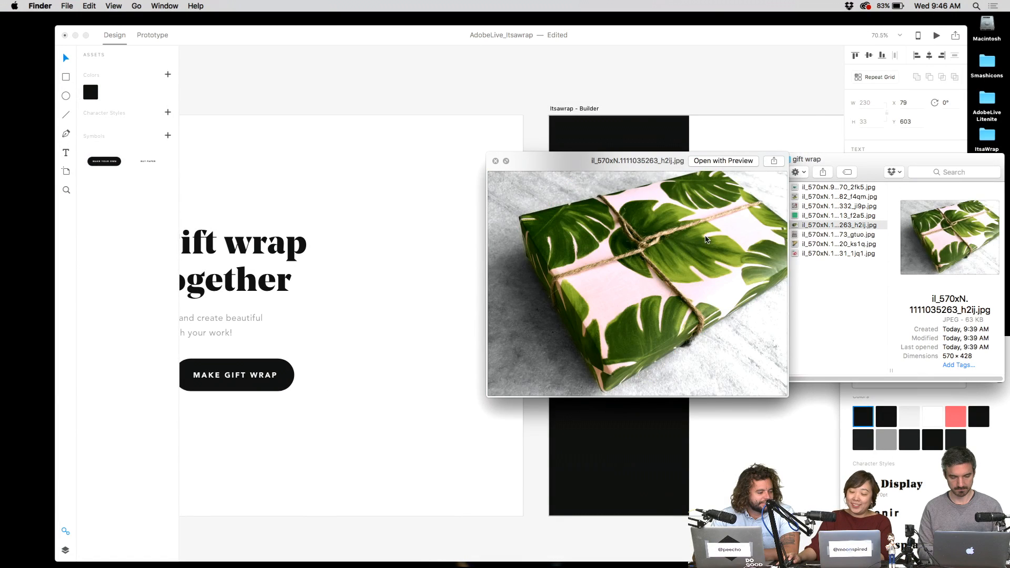
{"action": "key", "text": "Down"}
{"action": "key", "text": "Down"}
{"action": "key", "text": "Down"}
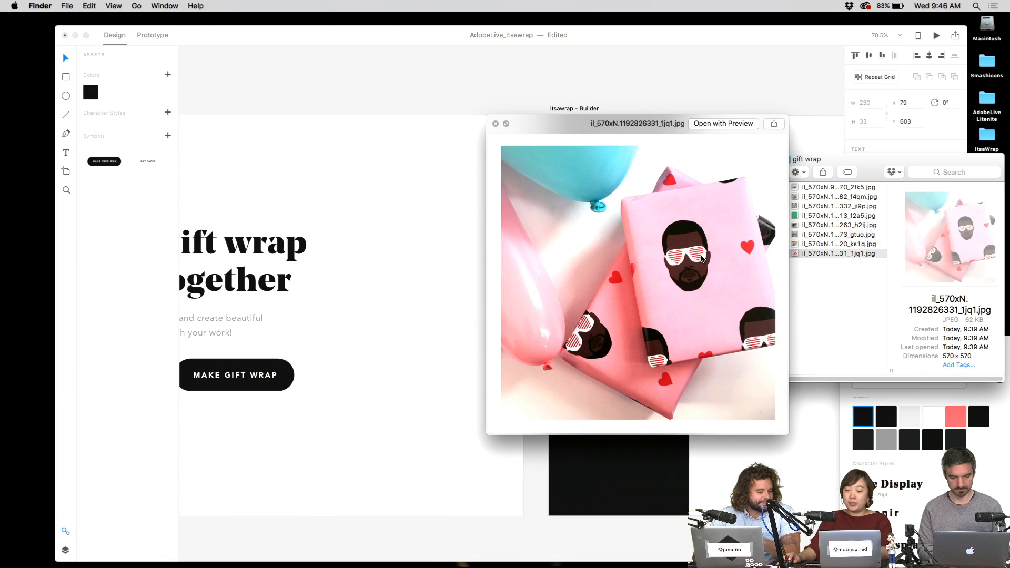
{"action": "key", "text": "space"}
{"action": "key", "text": "space"}
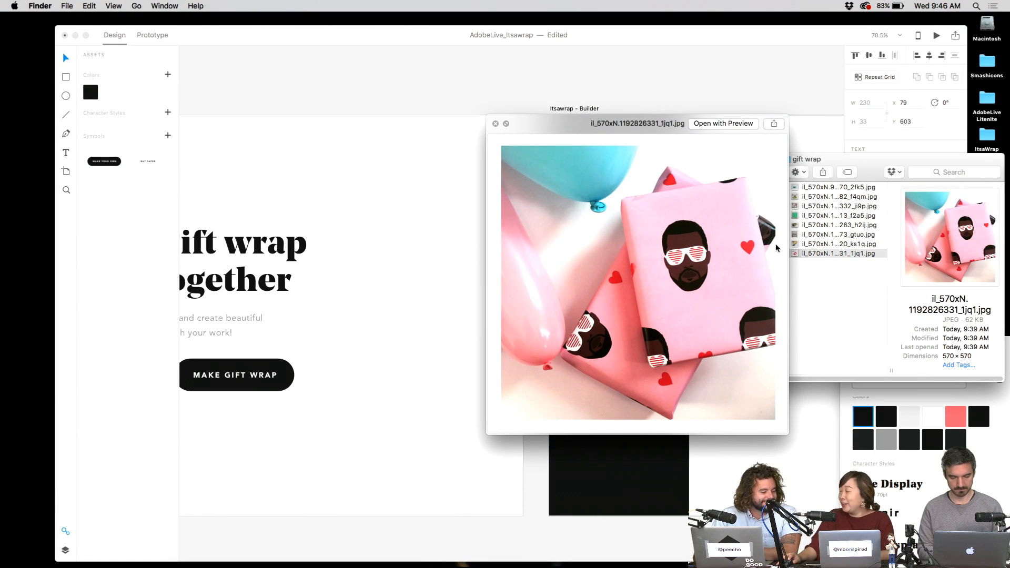
{"action": "key", "text": "space"}
- Pan to the home page sections, then select all eight gift wrap photos and drag them toward the page
{"action": "left_click", "coordinate": [408, 273]}
{"action": "left_click_drag", "start_coordinate": [345, 337], "coordinate": [488, 256]}
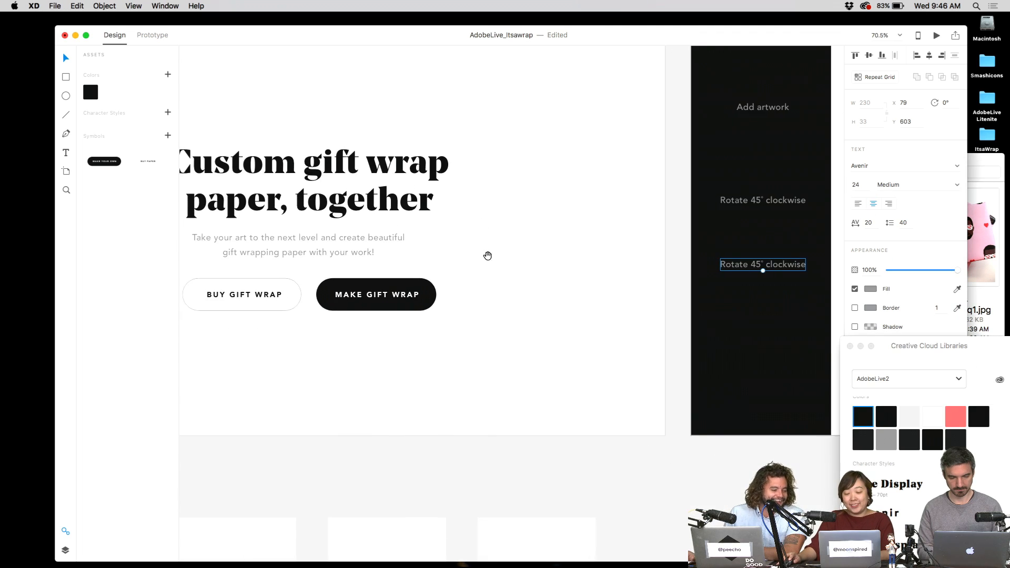
{"action": "scroll", "coordinate": [487, 256], "scroll_direction": "left", "scroll_amount": 5}
{"action": "scroll", "coordinate": [487, 256], "scroll_direction": "down", "scroll_amount": 3}
{"action": "left_click", "coordinate": [1003, 160]}
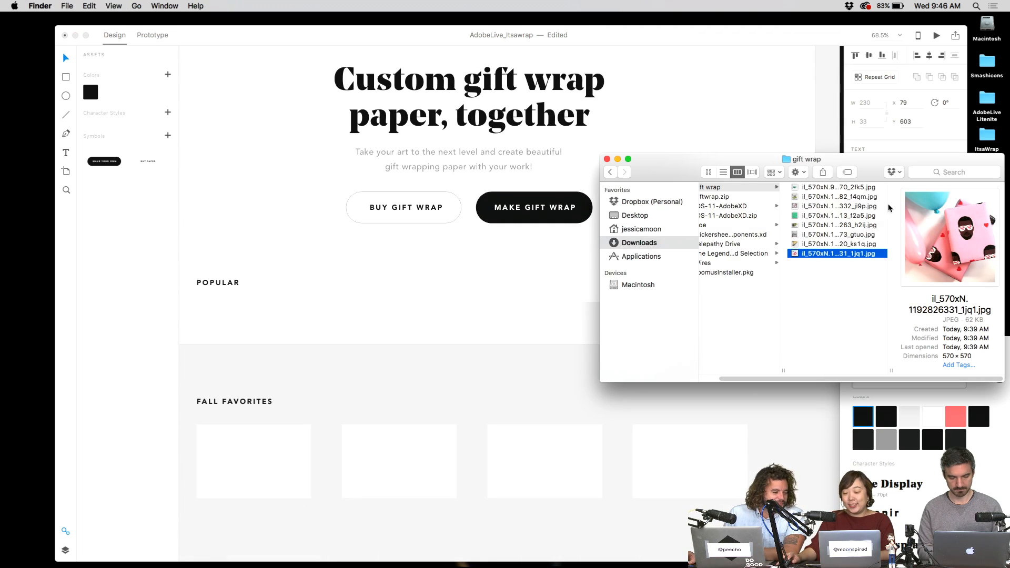
{"action": "key", "text": "super+a"}
{"action": "left_click_drag", "start_coordinate": [845, 208], "coordinate": [341, 247]}
{"action": "left_click", "coordinate": [342, 240]}
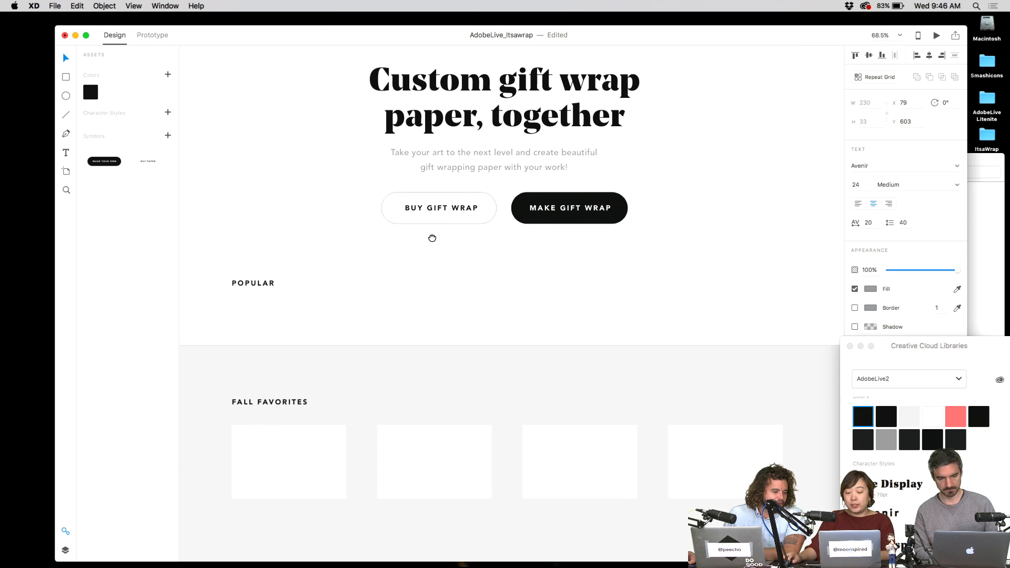
- Drop the gift wrap photos into the Popular image grid, undoing an accidental grid move
{"action": "left_click", "coordinate": [327, 314]}
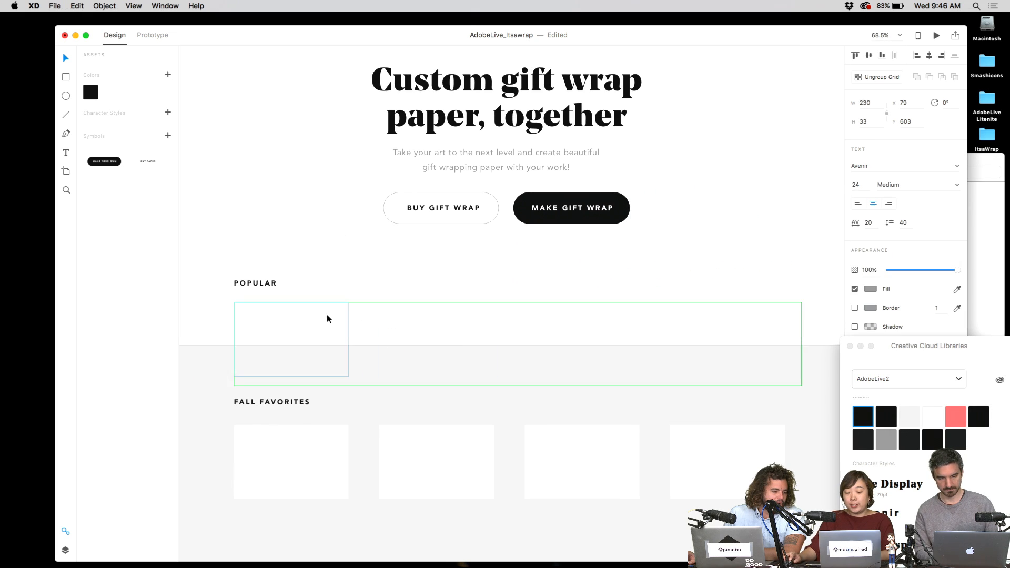
{"action": "left_click", "coordinate": [1001, 160]}
{"action": "left_click_drag", "start_coordinate": [843, 215], "coordinate": [308, 320]}
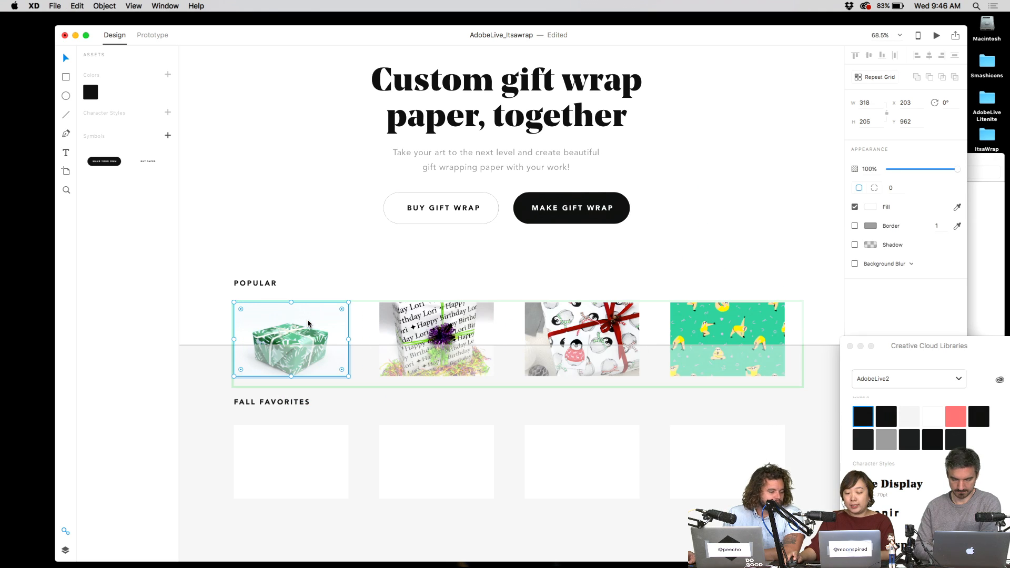
{"action": "left_click", "coordinate": [333, 247]}
{"action": "left_click_drag", "start_coordinate": [742, 368], "coordinate": [757, 253]}
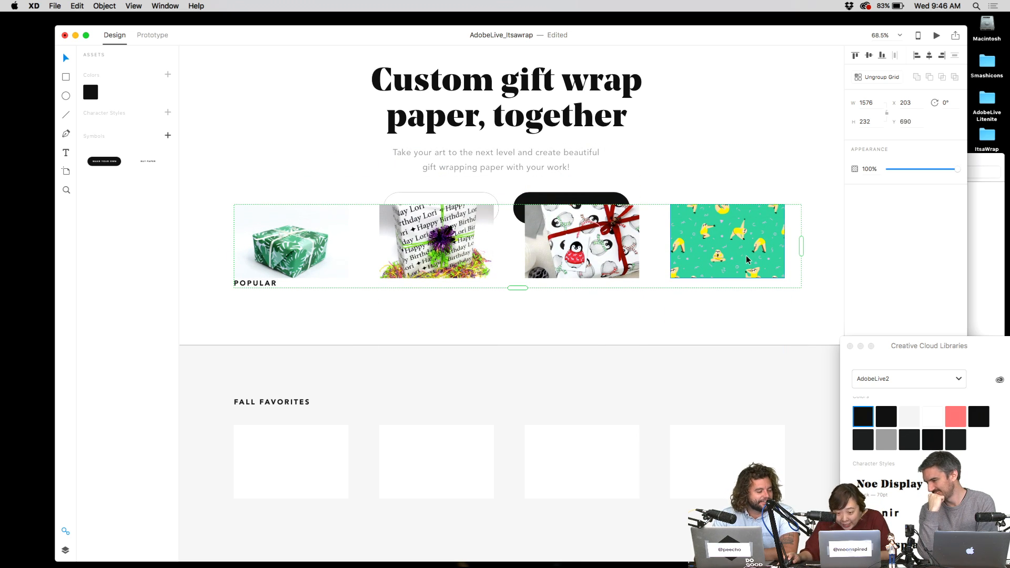
{"action": "key", "text": "super+z"}
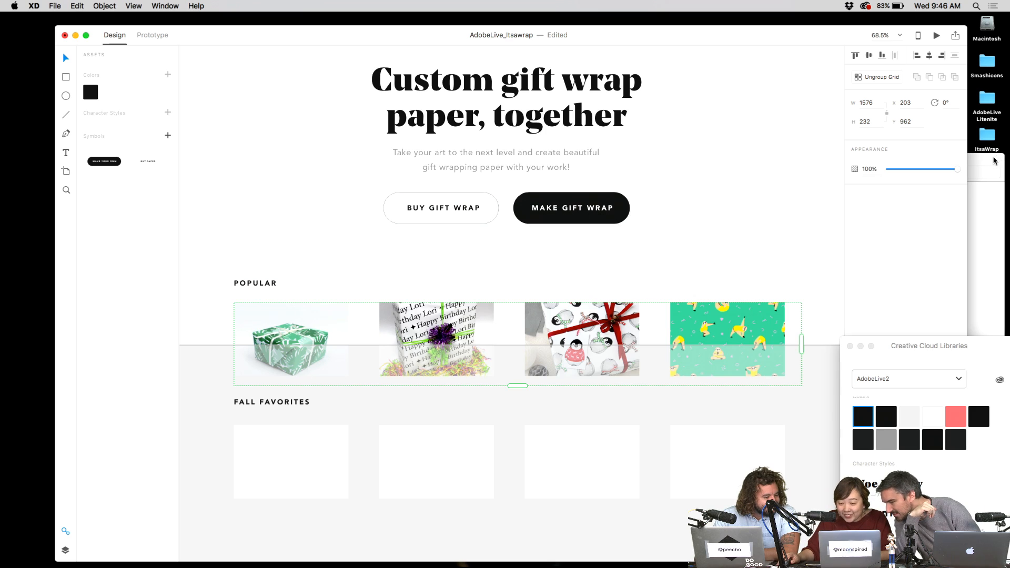
- Preview the sloth pattern photo enlarged in Quick Look
{"action": "left_click", "coordinate": [995, 161]}
{"action": "left_click", "coordinate": [861, 218]}
{"action": "key", "text": "space"}
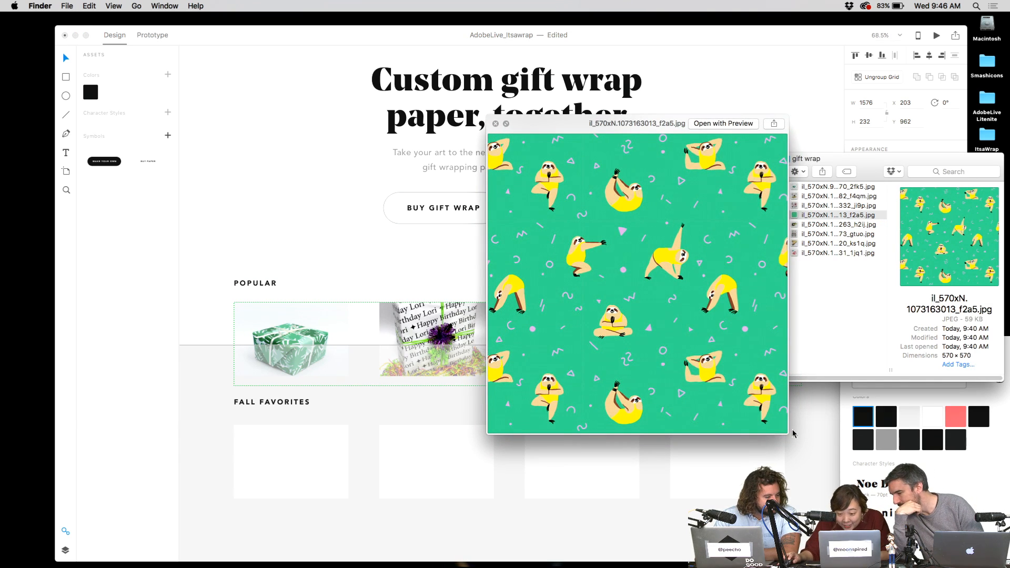
{"action": "left_click_drag", "start_coordinate": [788, 435], "coordinate": [931, 566]}
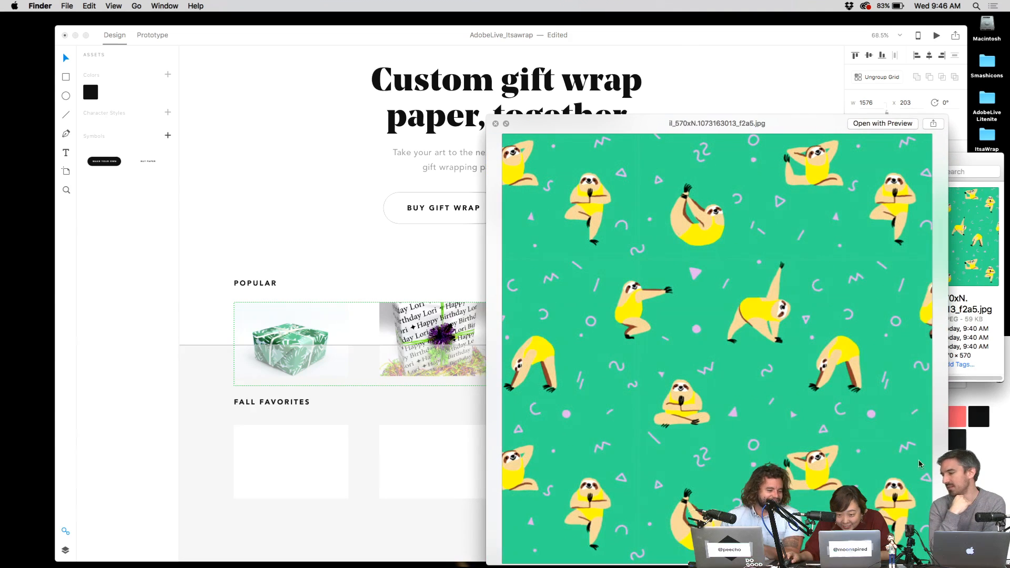
{"action": "key", "text": "space"}
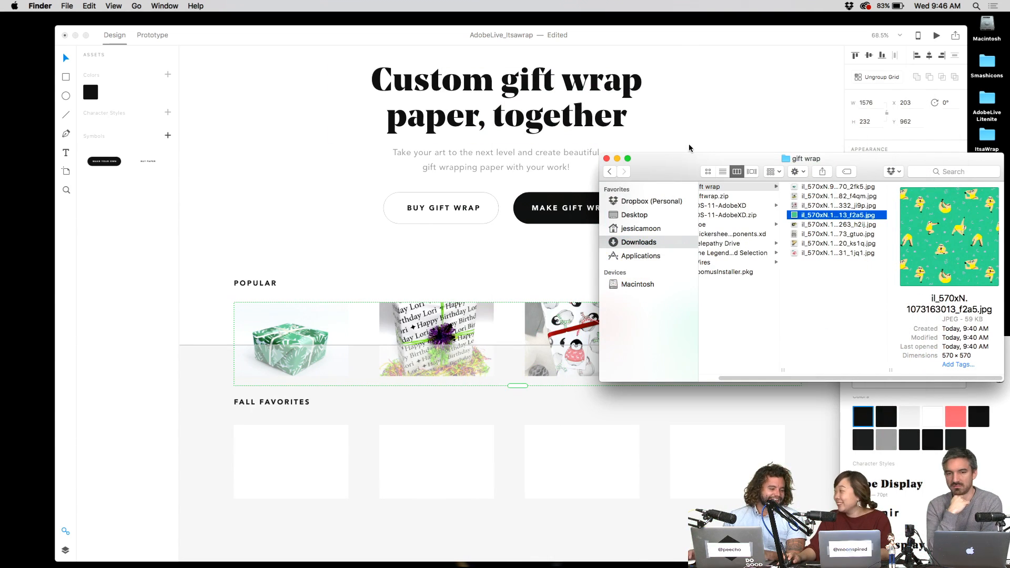
{"action": "left_click", "coordinate": [495, 242]}
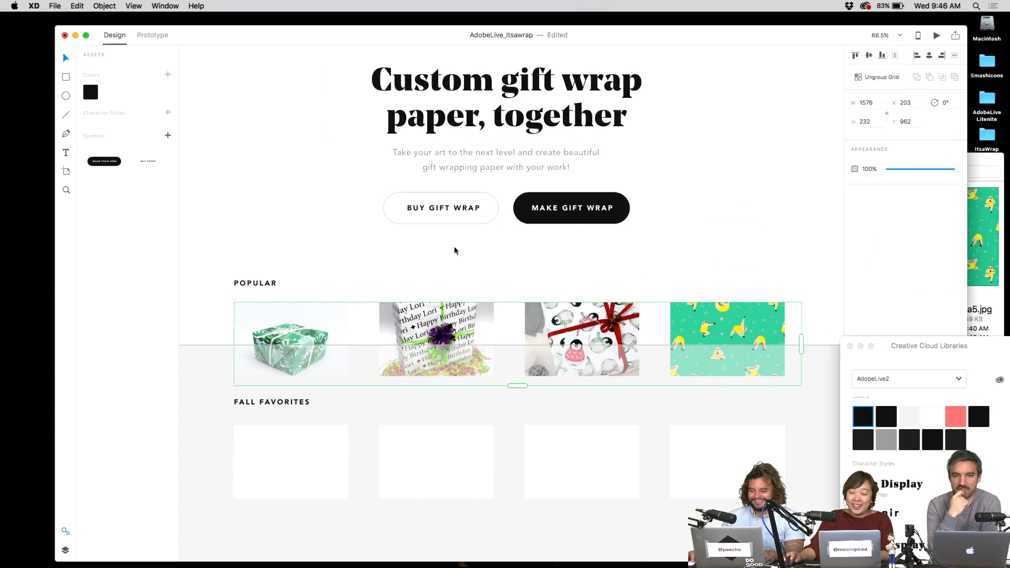
- Drop the last four gift wrap photos into the Fall Favorites grid
{"action": "left_click", "coordinate": [996, 165]}
{"action": "left_click", "coordinate": [876, 234]}
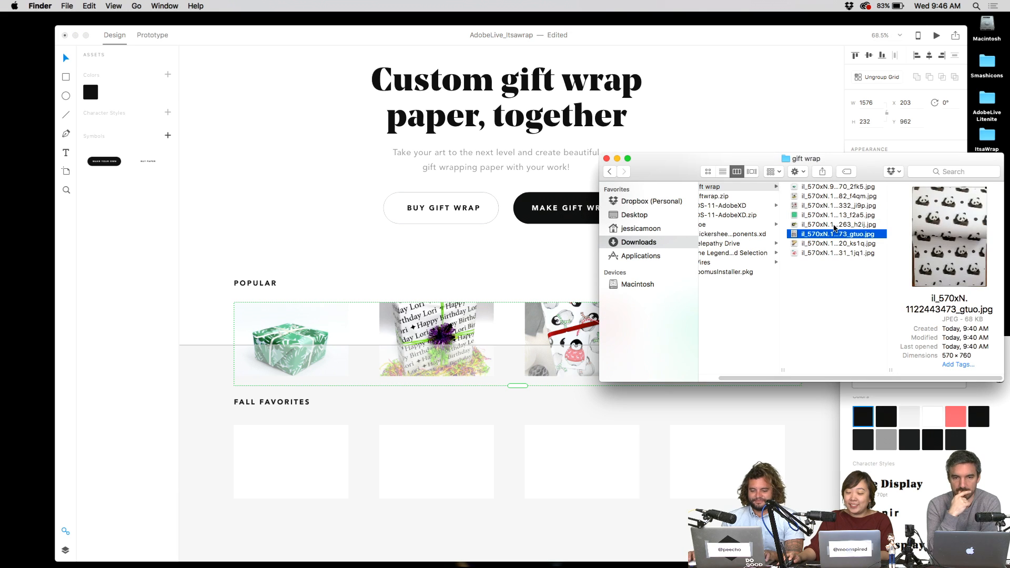
{"action": "left_click", "coordinate": [837, 226]}
{"action": "left_click", "coordinate": [827, 252], "text": "shift"}
{"action": "left_click_drag", "start_coordinate": [826, 253], "coordinate": [291, 447]}
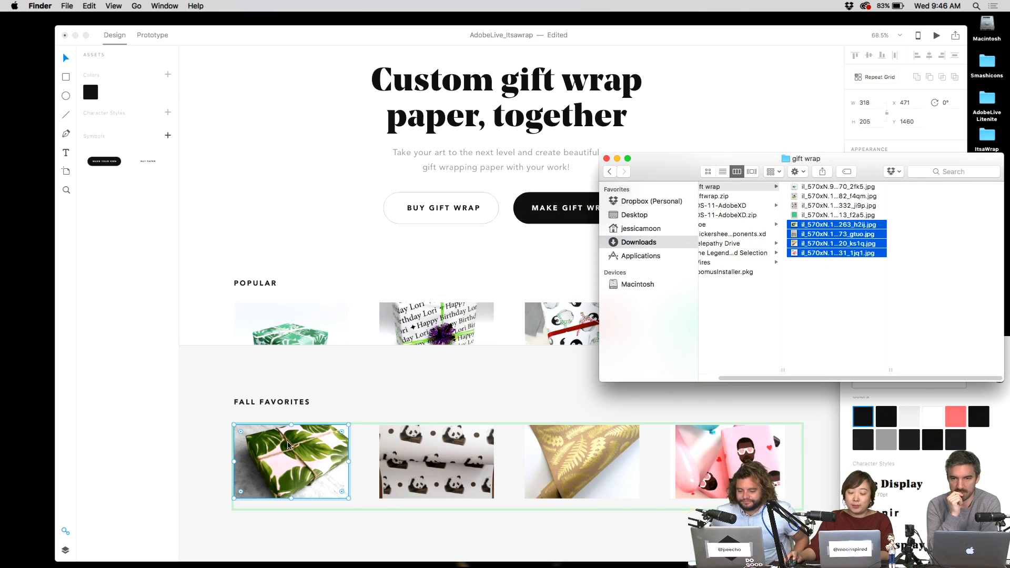
{"action": "left_click", "coordinate": [361, 240]}
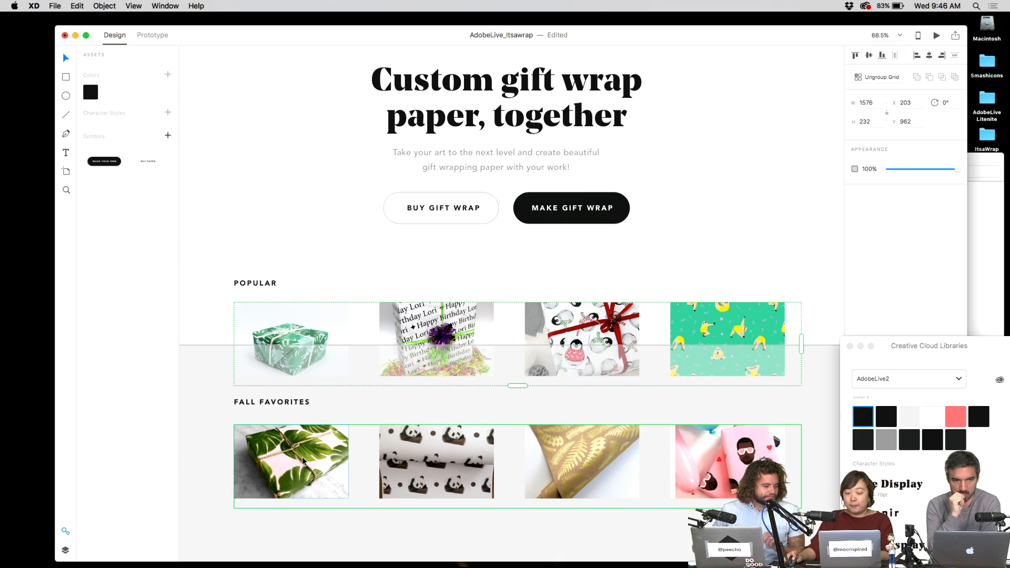
- Move the POPULAR and FALL FAVORITES headings down slightly together
{"action": "left_click", "coordinate": [274, 285]}
{"action": "left_click", "coordinate": [264, 401], "text": "shift"}
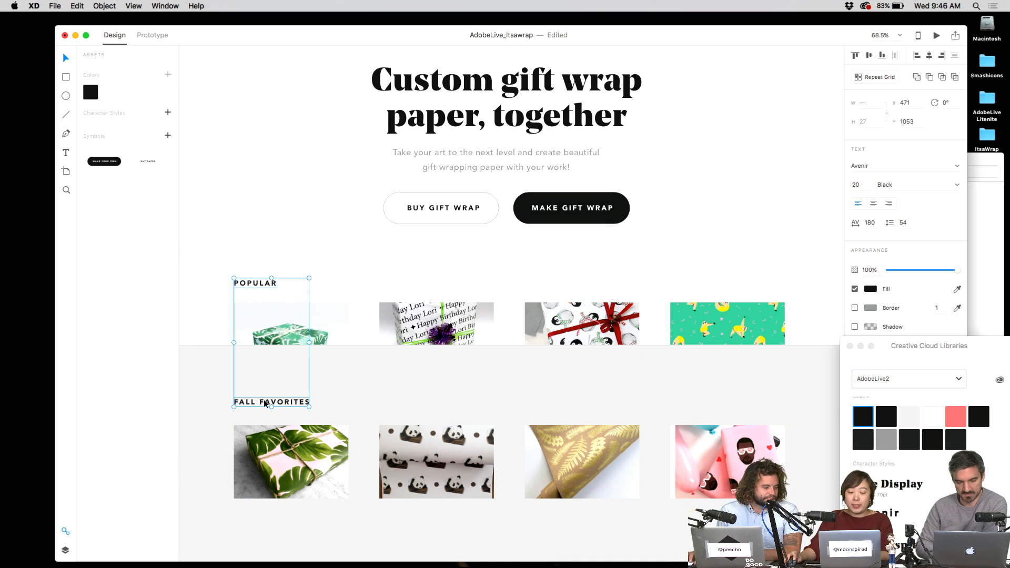
{"action": "left_click_drag", "start_coordinate": [265, 401], "coordinate": [266, 410]}
- Clear the selection and centre the homepage artboard in view
{"action": "left_click", "coordinate": [272, 266]}
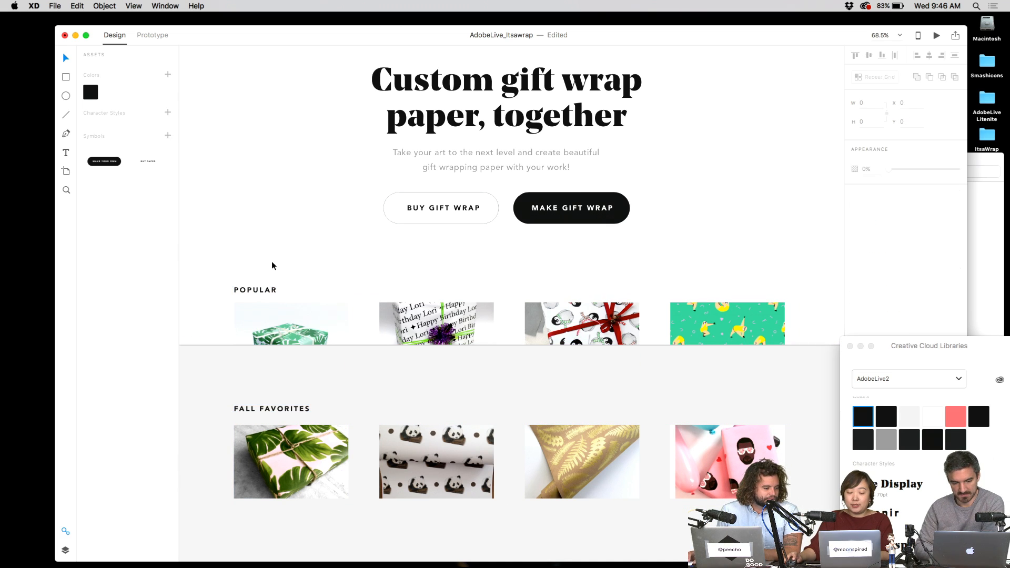
{"action": "left_click", "coordinate": [690, 315]}
{"action": "left_click", "coordinate": [706, 289]}
{"action": "left_click_drag", "start_coordinate": [718, 255], "coordinate": [684, 251]}
{"action": "scroll", "coordinate": [697, 263], "scroll_direction": "down", "scroll_amount": 3}
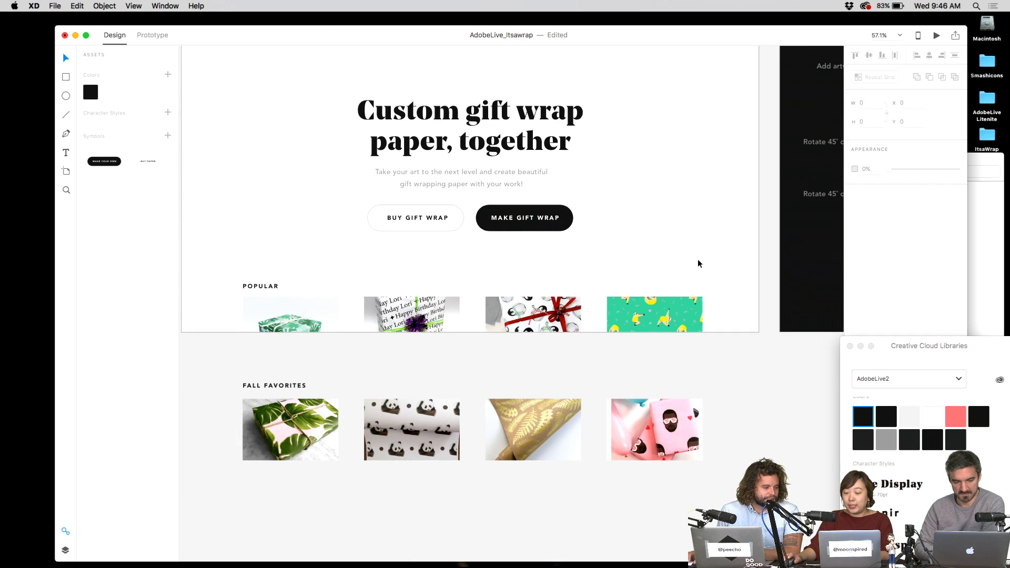
{"action": "scroll", "coordinate": [706, 254], "scroll_direction": "right", "scroll_amount": 10}
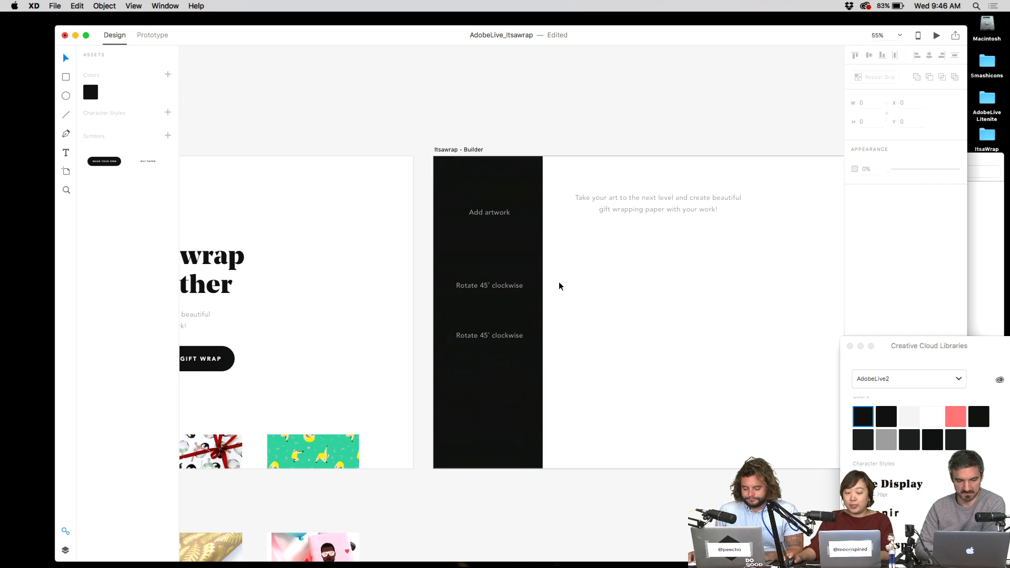
{"action": "scroll", "coordinate": [559, 284], "scroll_direction": "up", "scroll_amount": 5}
{"action": "scroll", "coordinate": [634, 270], "scroll_direction": "left", "scroll_amount": 10}
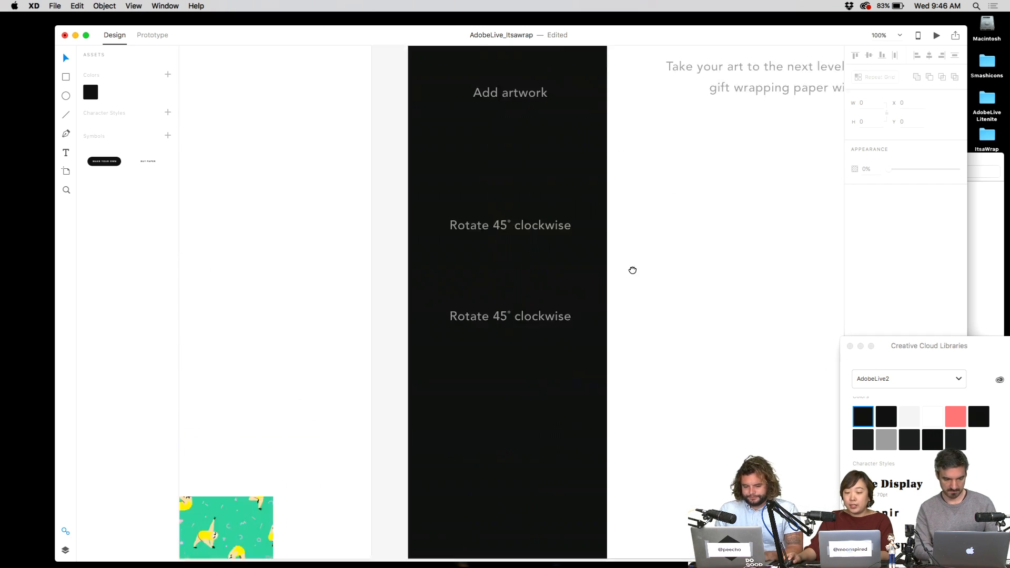
{"action": "scroll", "coordinate": [349, 400], "scroll_direction": "down", "scroll_amount": 3}
{"action": "left_click_drag", "start_coordinate": [340, 389], "coordinate": [578, 356]}
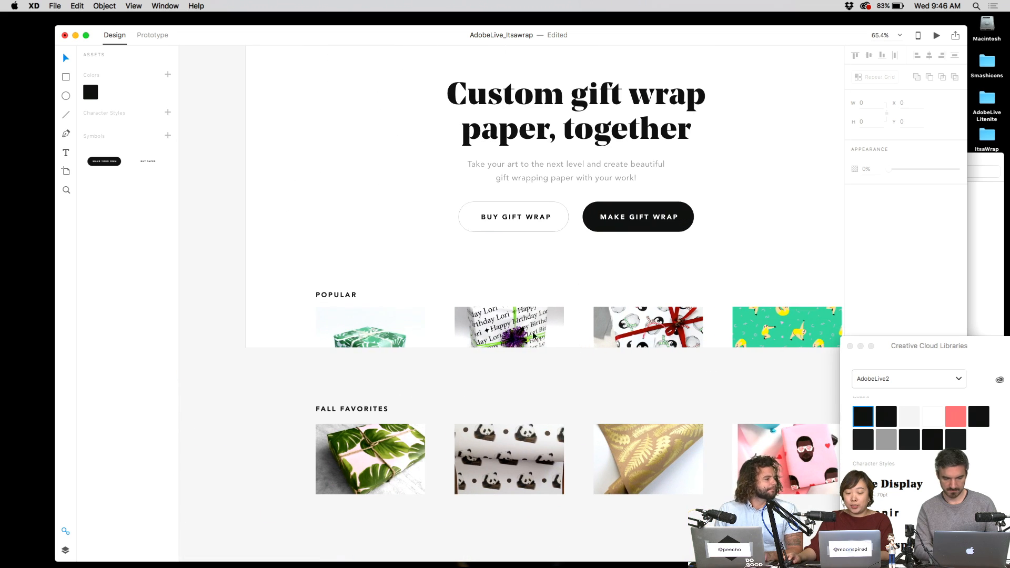
- Select the Popular image grid and show the Assets panel
{"action": "double_click", "coordinate": [398, 328]}
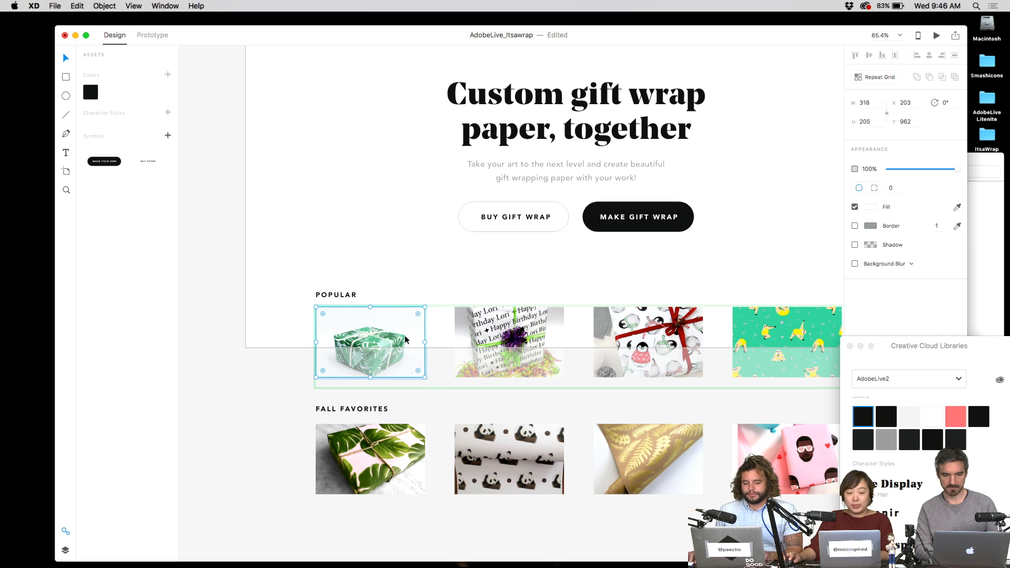
{"action": "key", "text": "Escape"}
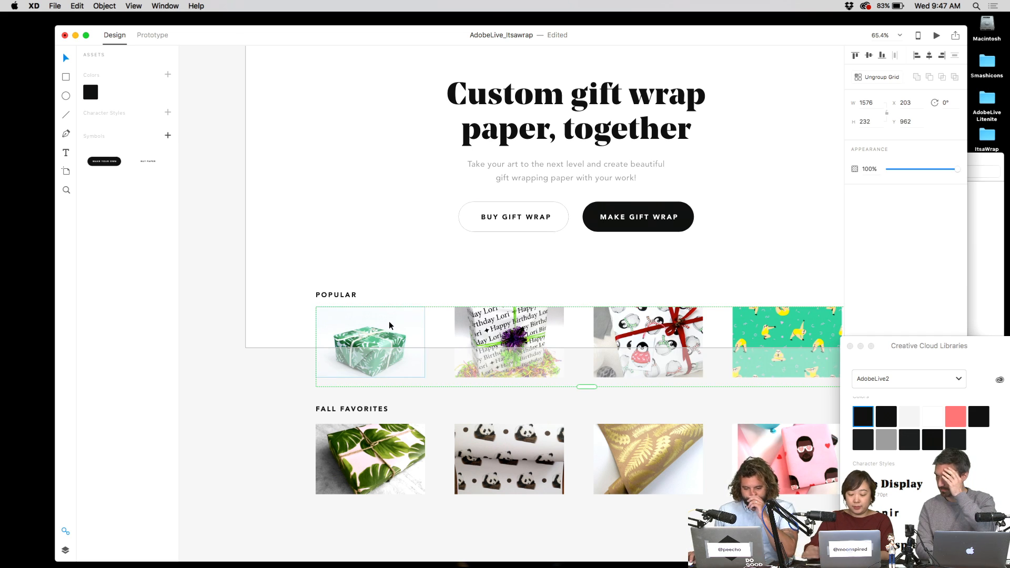
{"action": "scroll", "coordinate": [389, 321], "scroll_direction": "right", "scroll_amount": 5}
{"action": "key", "text": "super+shift+y"}
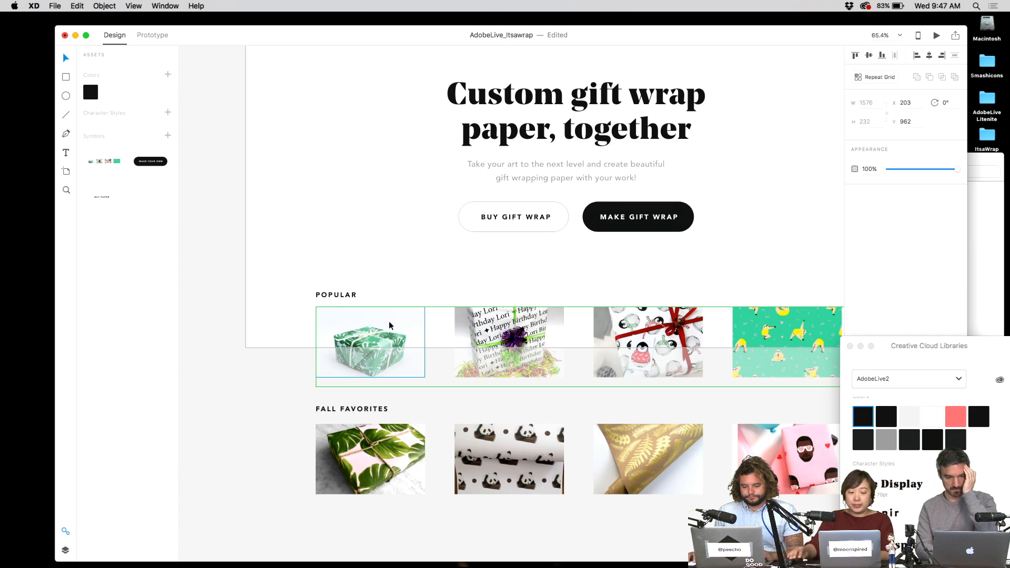
{"action": "key", "text": "Escape"}
{"action": "left_click_drag", "start_coordinate": [428, 279], "coordinate": [384, 281]}
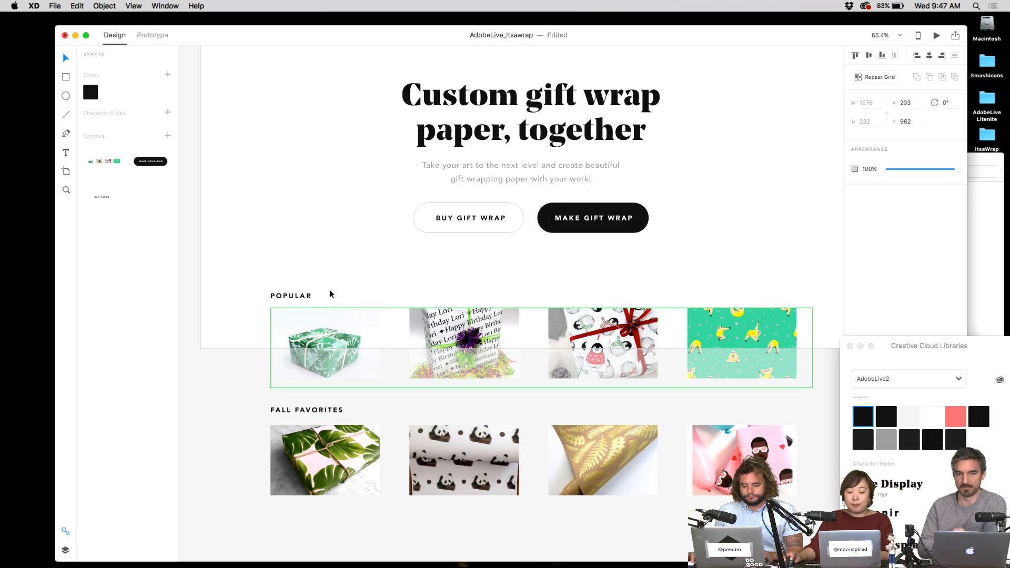
- Move the Popular and Fall Favorites sections about 79 px up
{"action": "left_click", "coordinate": [331, 293]}
{"action": "left_click_drag", "start_coordinate": [620, 345], "coordinate": [620, 304]}
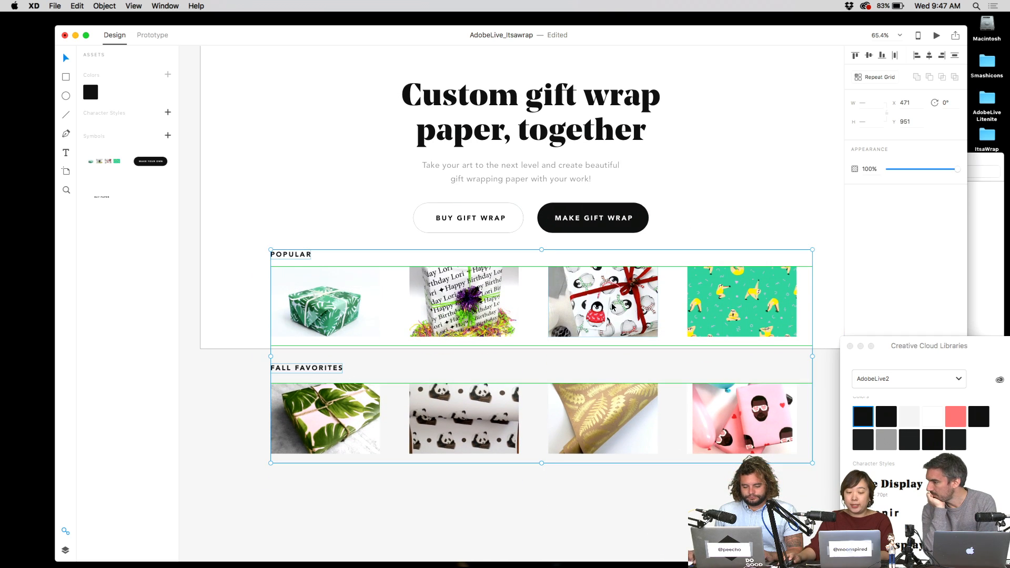
{"action": "left_click", "coordinate": [323, 206]}
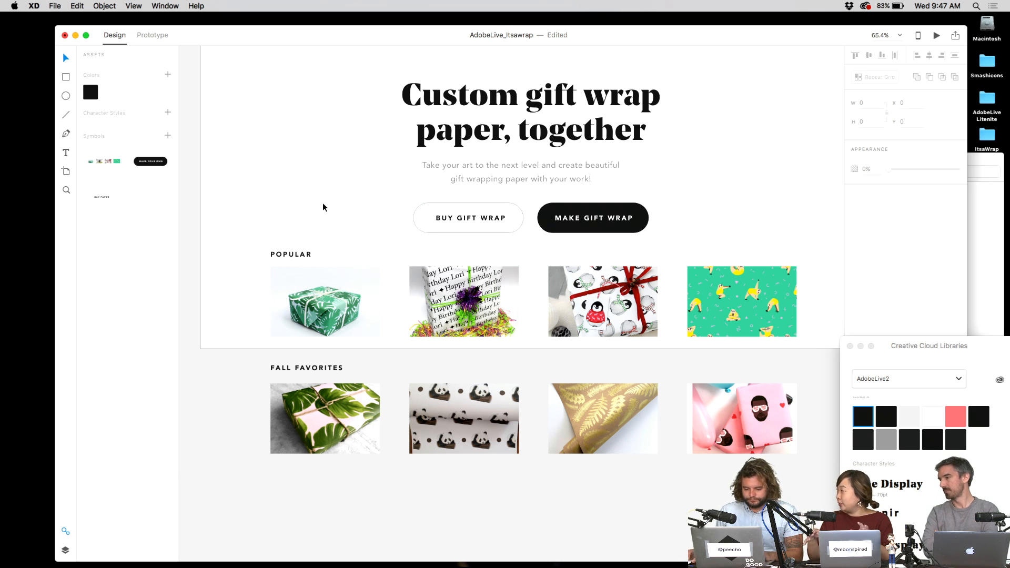
- Reselect the Popular image grid and show the Layers panel with Cmd+Y
{"action": "left_click", "coordinate": [324, 284]}
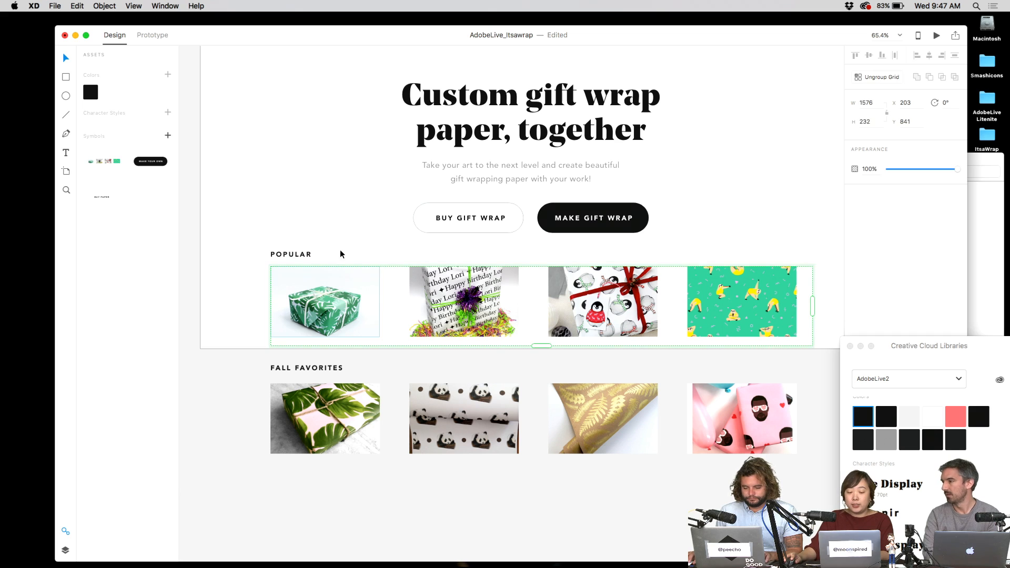
{"action": "left_click", "coordinate": [339, 255]}
{"action": "left_click", "coordinate": [346, 290]}
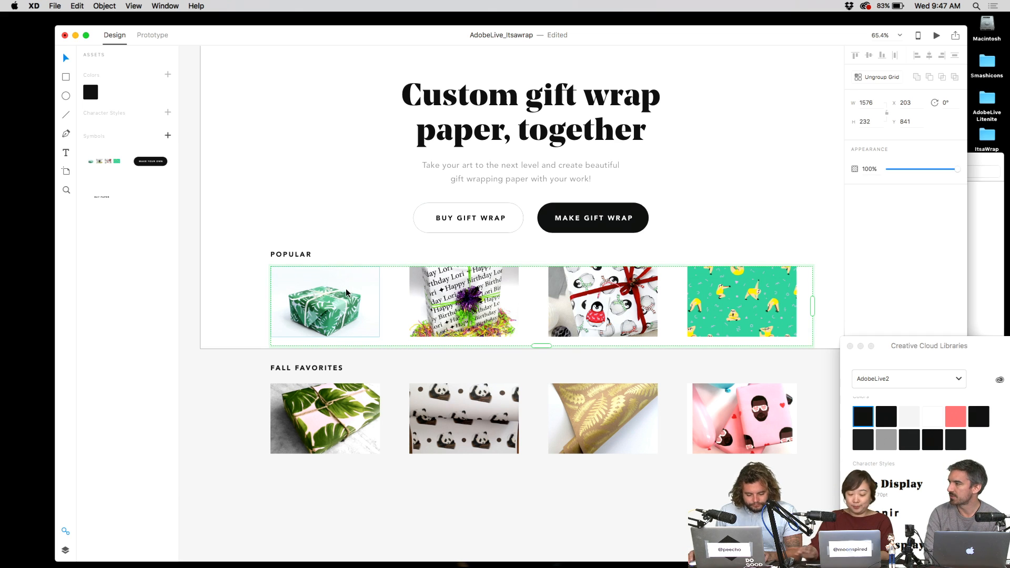
{"action": "key", "text": "super+y"}
{"action": "key", "text": "super+y"}
{"action": "key", "text": "super+y"}
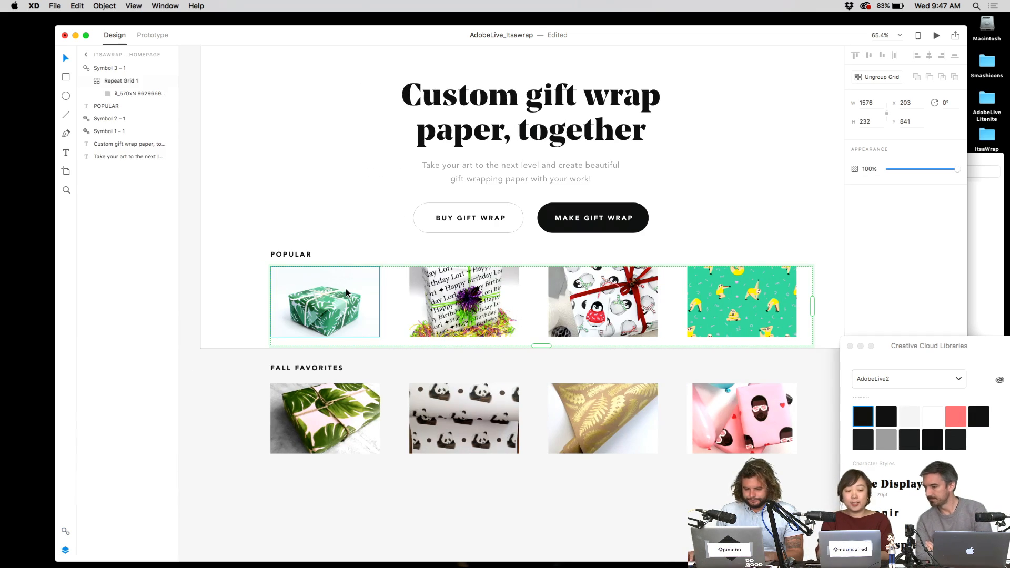
{"action": "left_click", "coordinate": [339, 264]}
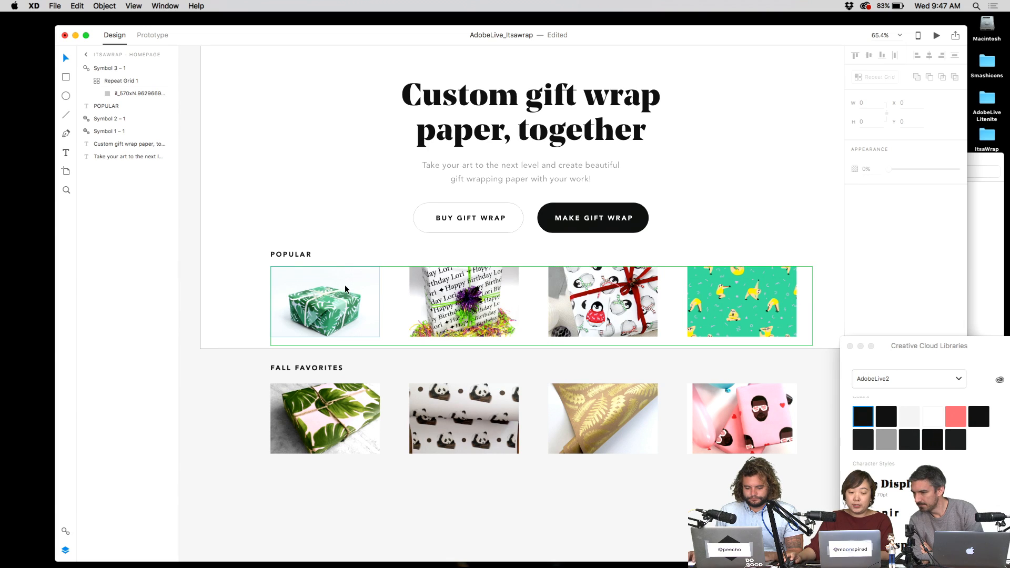
{"action": "left_click", "coordinate": [344, 282]}
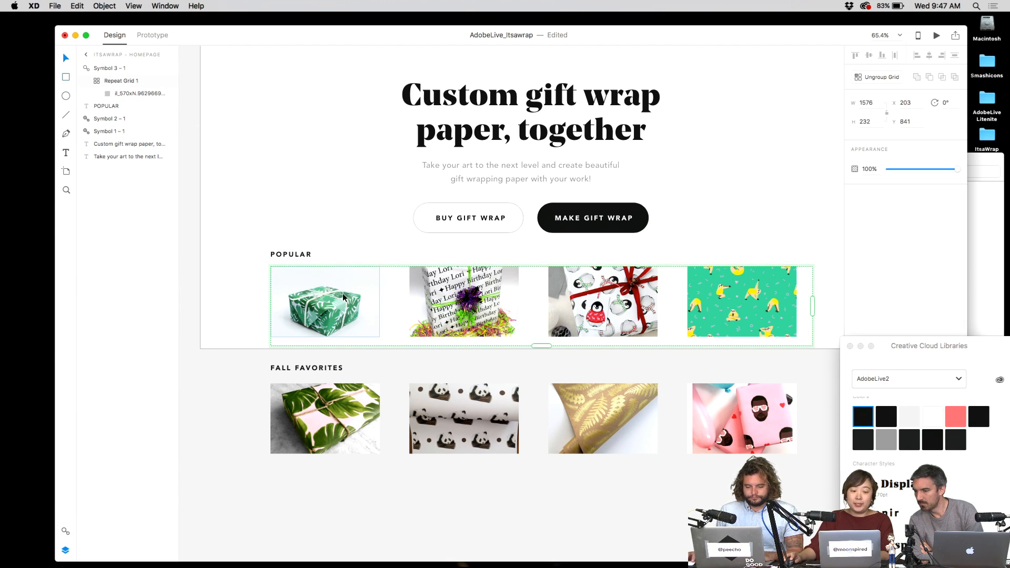
{"action": "key", "text": "r"}
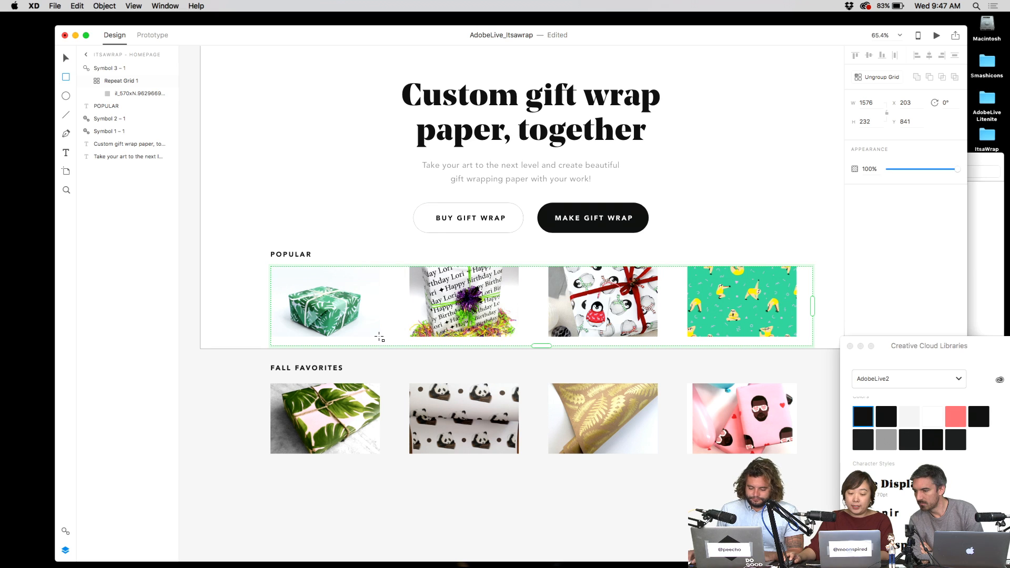
- Draw a borderless rectangle over the first Popular grid cell
{"action": "left_click_drag", "start_coordinate": [379, 337], "coordinate": [271, 267]}
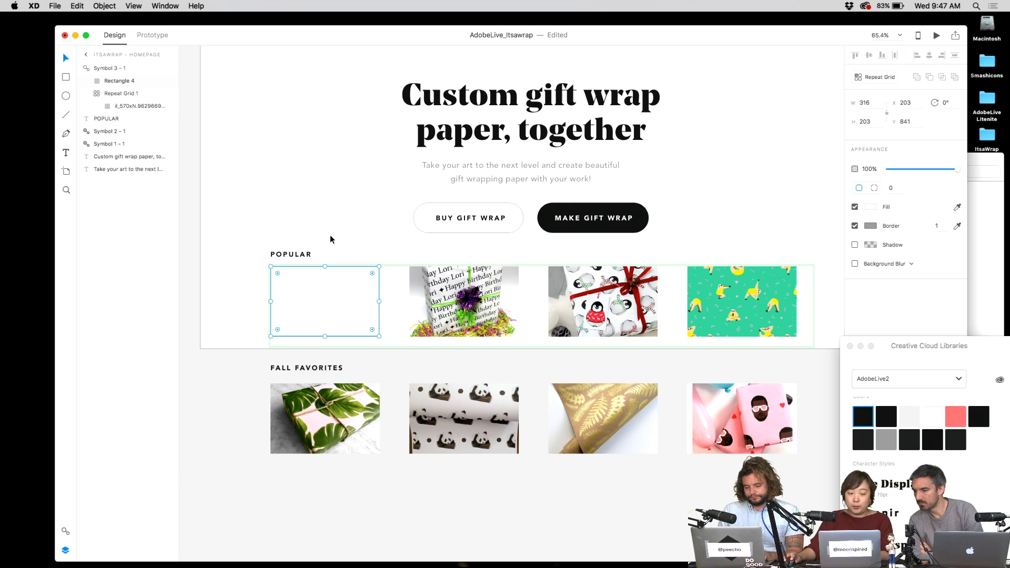
{"action": "key", "text": "super+z"}
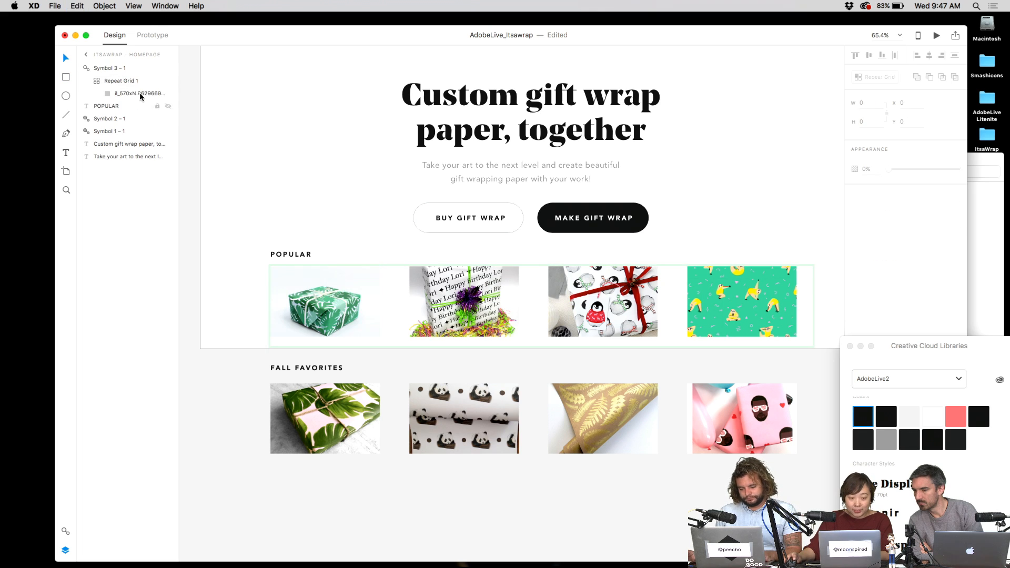
{"action": "key", "text": "super+shift+z"}
{"action": "key", "text": "super+shift+z"}
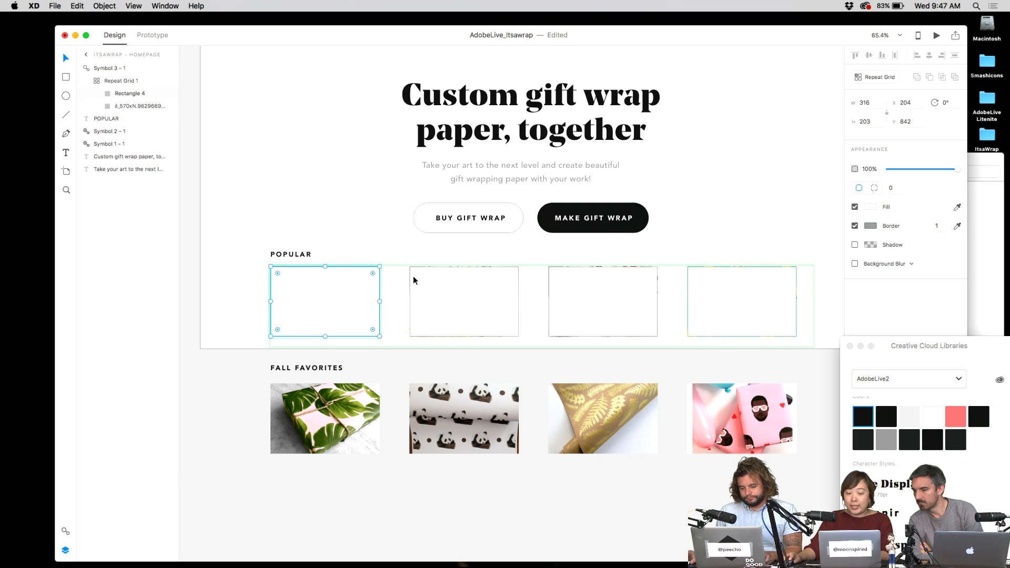
{"action": "left_click", "coordinate": [855, 225]}
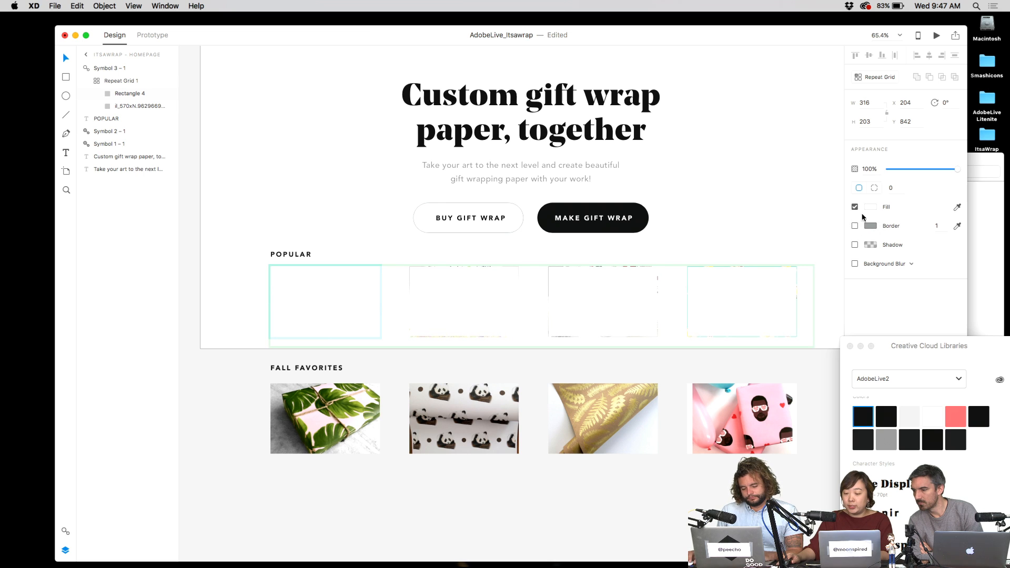
- Give the rectangle a gradient fill from transparent to #EFD6D6 at 38% opacity
{"action": "left_click", "coordinate": [871, 208]}
{"action": "left_click", "coordinate": [758, 136]}
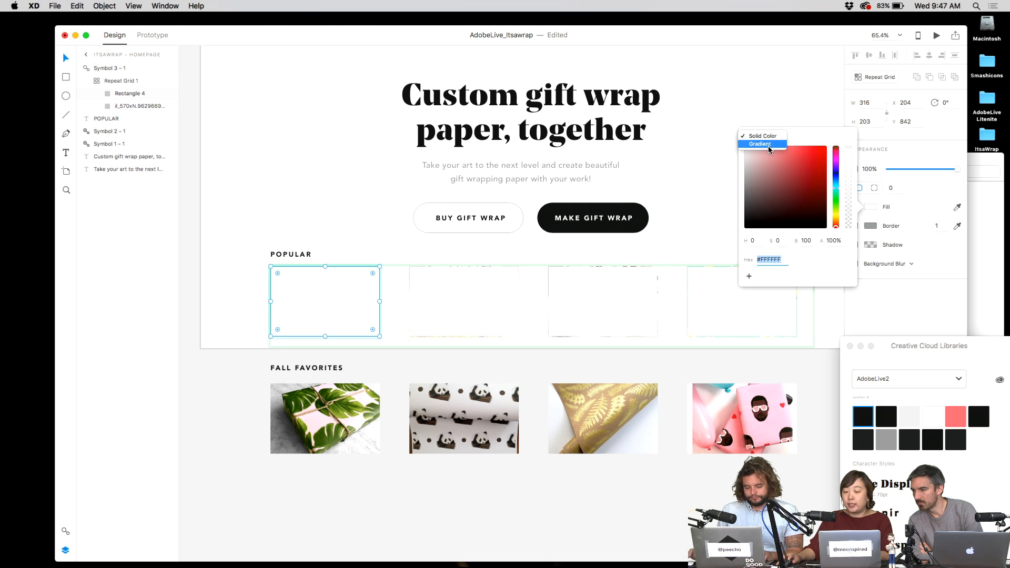
{"action": "left_click", "coordinate": [762, 144]}
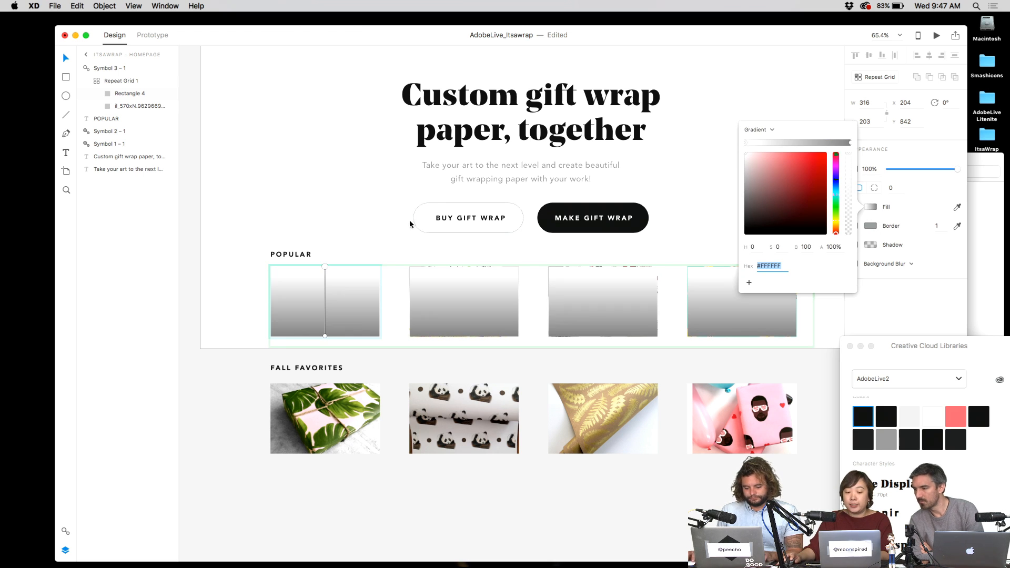
{"action": "left_click_drag", "start_coordinate": [848, 154], "coordinate": [849, 225]}
{"action": "left_click", "coordinate": [851, 143]}
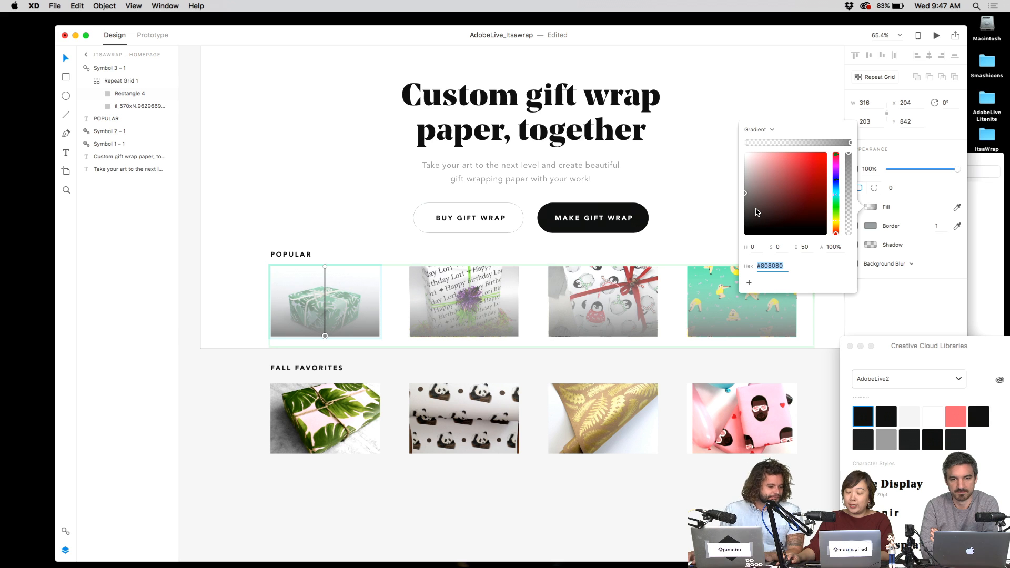
{"action": "left_click_drag", "start_coordinate": [758, 204], "coordinate": [750, 156]}
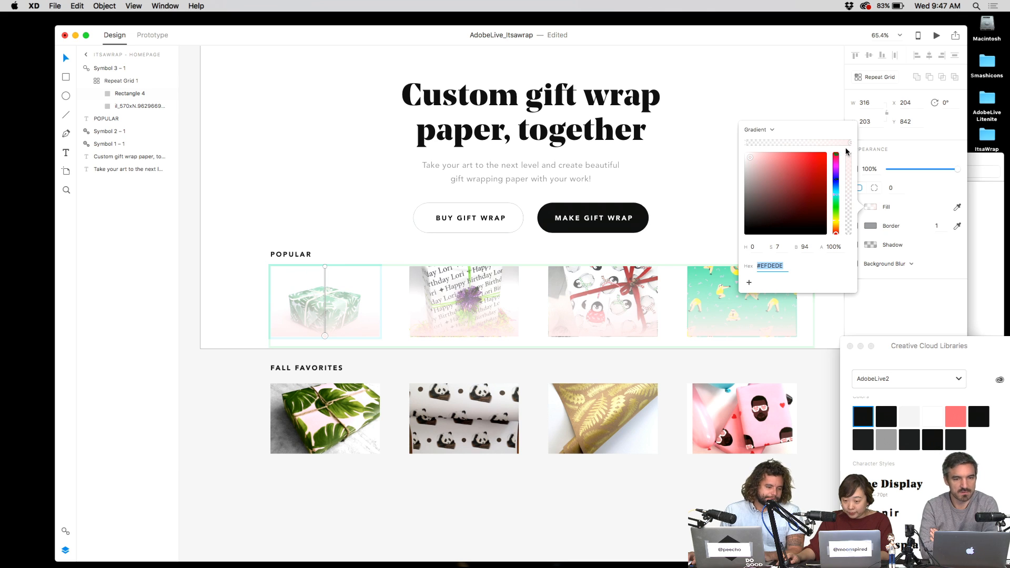
{"action": "left_click_drag", "start_coordinate": [851, 158], "coordinate": [849, 205]}
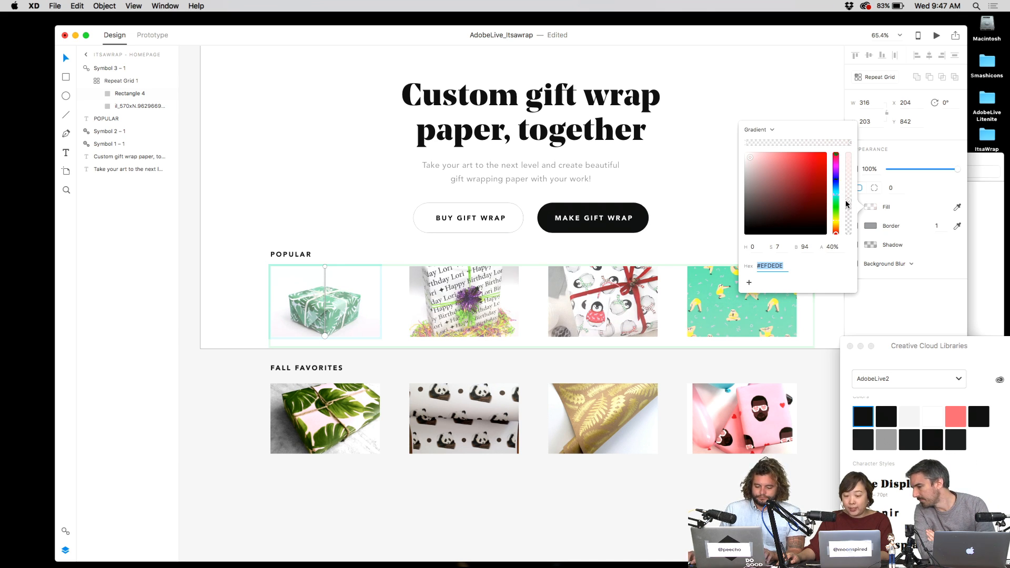
{"action": "left_click_drag", "start_coordinate": [849, 202], "coordinate": [848, 203]}
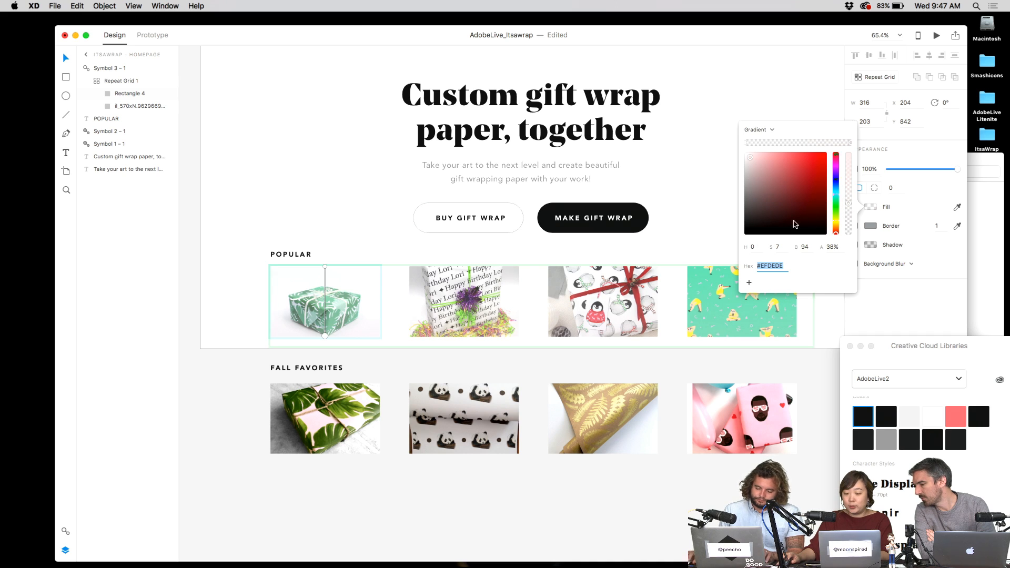
{"action": "left_click", "coordinate": [700, 140]}
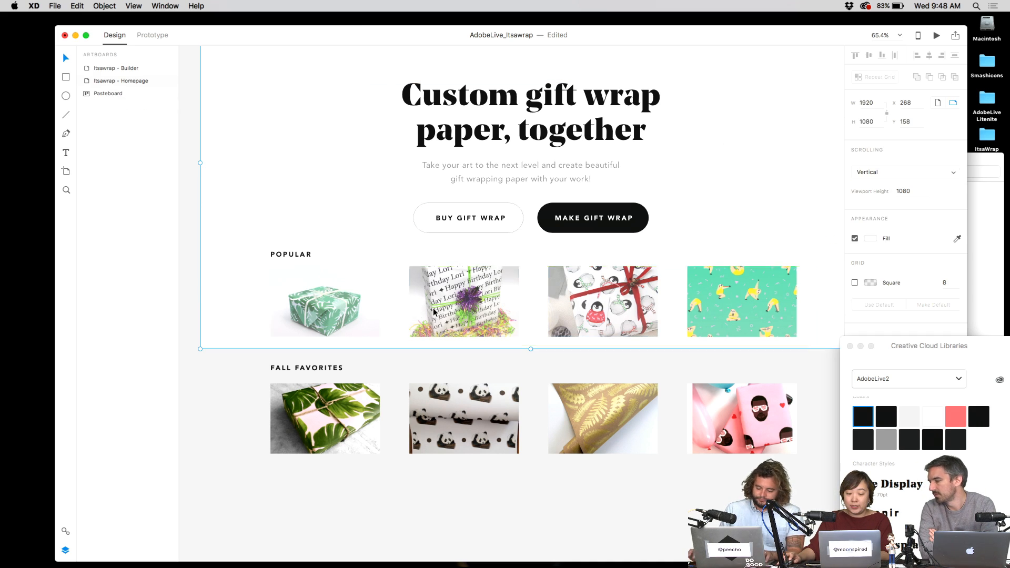
- Inspect the Rectangle 4 overlay and first Fall Favorites image, then clear the selection
{"action": "double_click", "coordinate": [366, 305]}
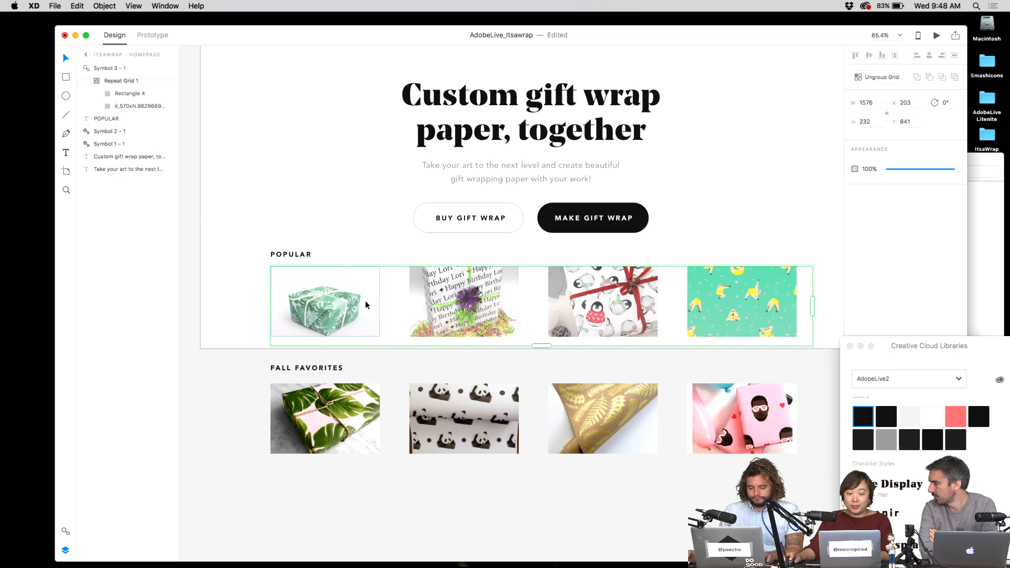
{"action": "left_click", "coordinate": [130, 95]}
{"action": "left_click", "coordinate": [395, 311]}
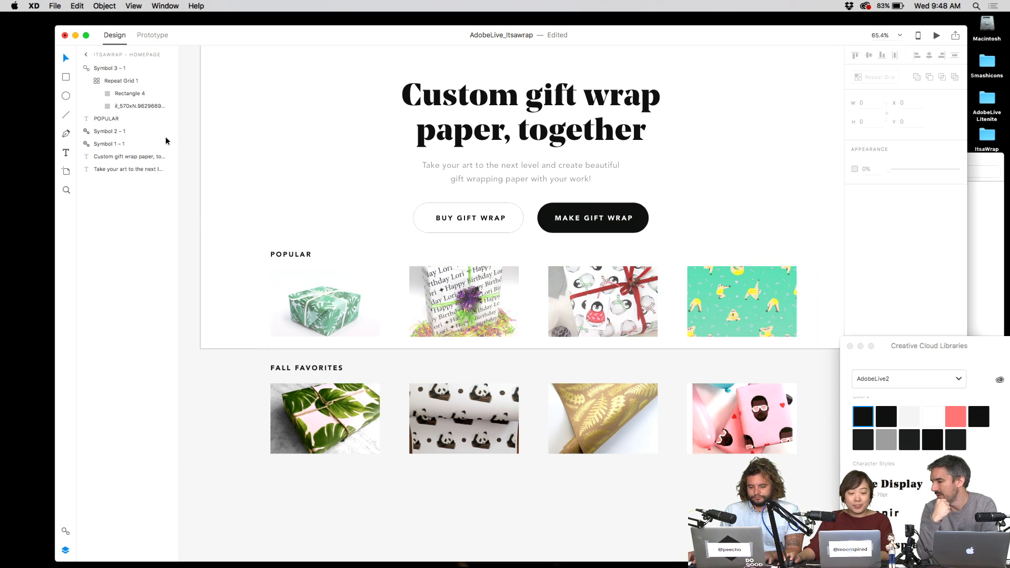
{"action": "left_click", "coordinate": [127, 95]}
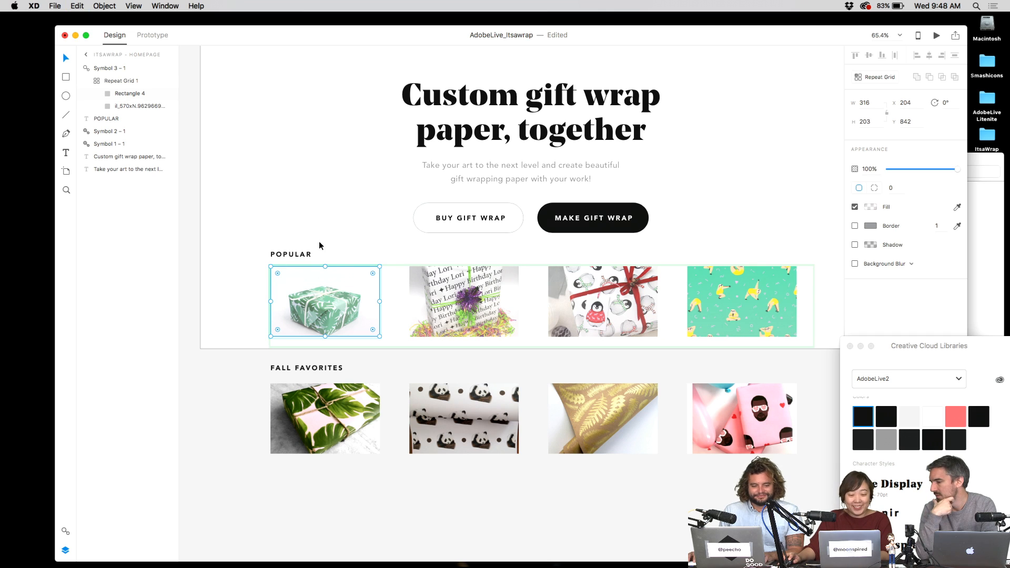
{"action": "left_click", "coordinate": [331, 424]}
{"action": "double_click", "coordinate": [332, 422]}
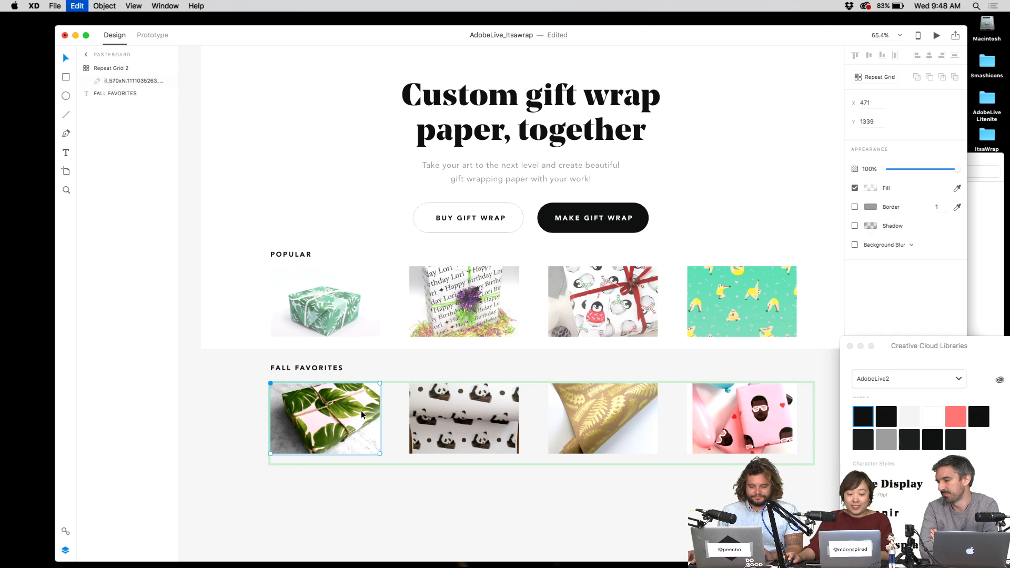
{"action": "left_click", "coordinate": [604, 504]}
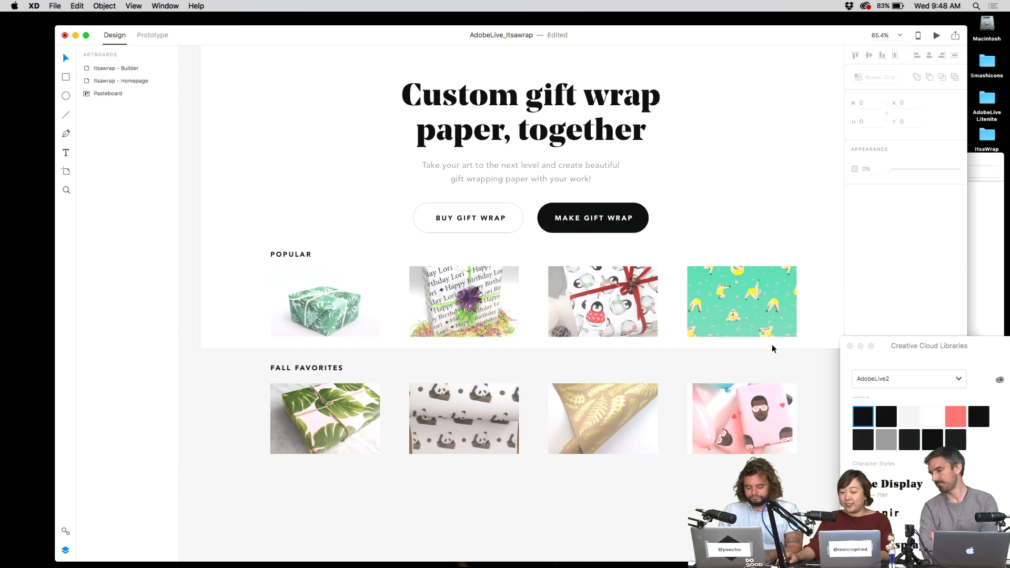
{"action": "left_click", "coordinate": [714, 186]}
- Nudge both section titles and grids down, then pan to the Builder artboard
{"action": "left_click_drag", "start_coordinate": [261, 246], "coordinate": [363, 380]}
{"action": "key", "text": "shift+Down"}
{"action": "key", "text": "shift+Down"}
{"action": "key", "text": "shift+Down"}
{"action": "key", "text": "shift+Down"}
{"action": "key", "text": "shift+Down"}
{"action": "key", "text": "shift+Down"}
{"action": "key", "text": "shift+Down"}
{"action": "key", "text": "shift+Down"}
{"action": "key", "text": "shift+Down"}
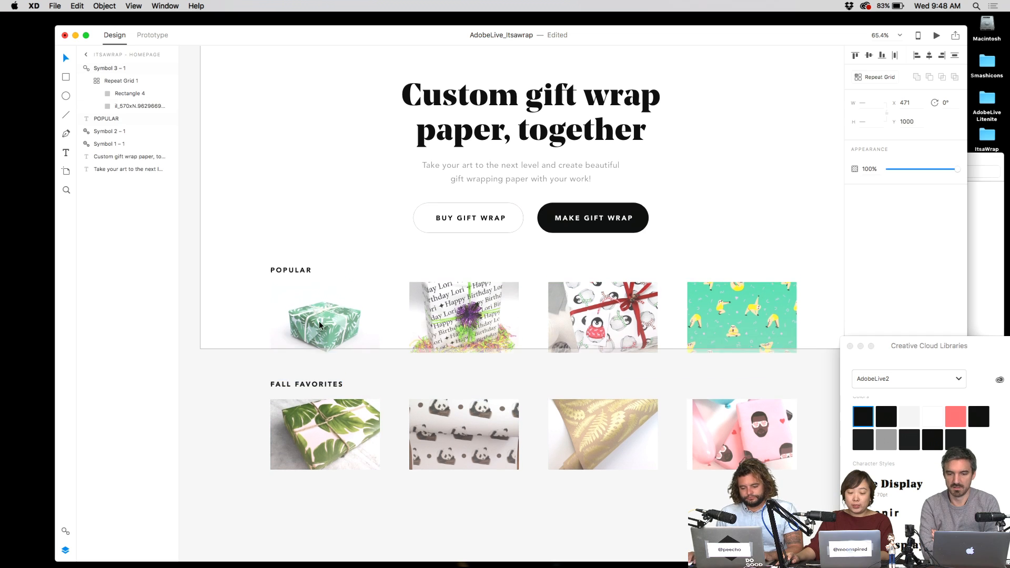
{"action": "key", "text": "Escape"}
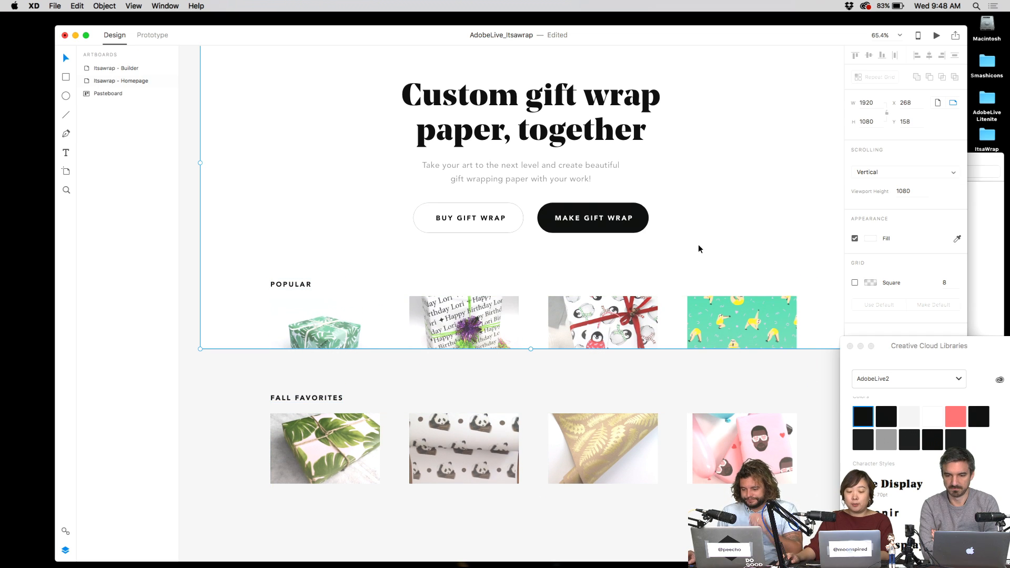
{"action": "key", "text": "Escape"}
{"action": "left_click_drag", "start_coordinate": [836, 222], "coordinate": [386, 314]}
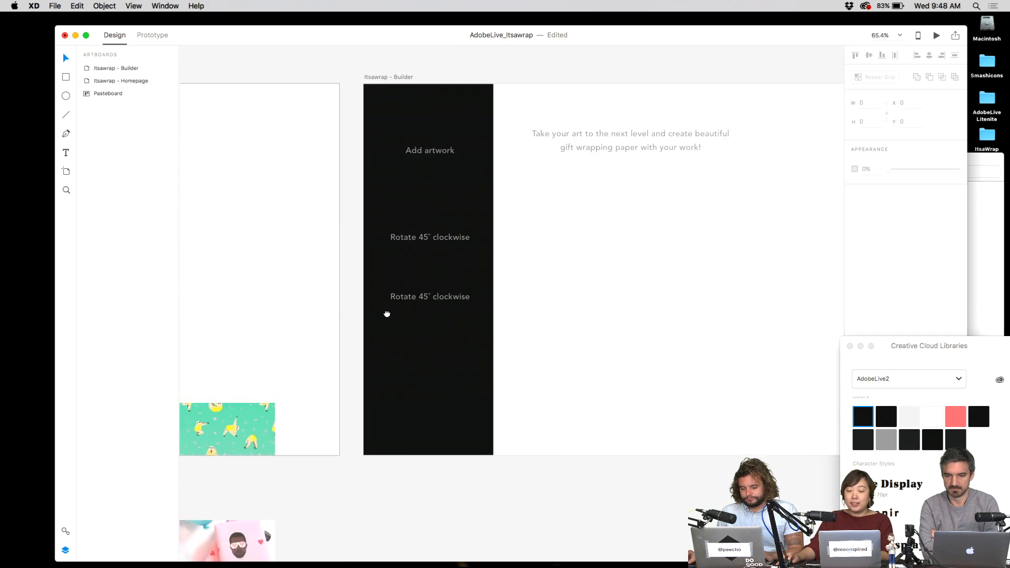
- Move the middle Rotate label up in the Builder sidebar
{"action": "left_click_drag", "start_coordinate": [539, 221], "coordinate": [500, 235]}
{"action": "scroll", "coordinate": [548, 235], "scroll_direction": "right", "scroll_amount": 3}
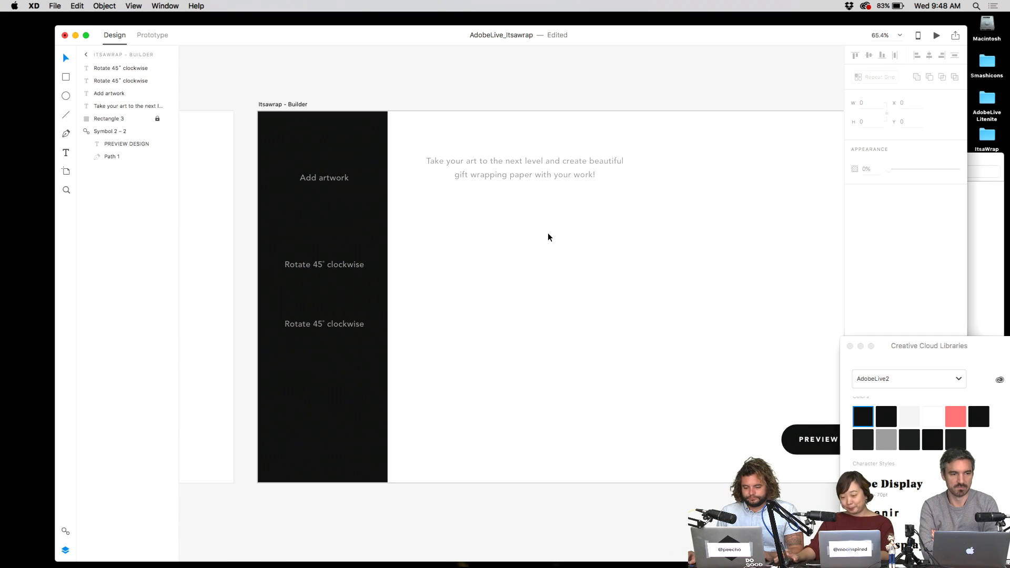
{"action": "left_click", "coordinate": [323, 183]}
{"action": "mouse_move", "coordinate": [346, 271]}
{"action": "left_mouse_down"}
{"action": "mouse_move", "coordinate": [346, 243]}
{"action": "mouse_move", "coordinate": [352, 253]}
{"action": "left_mouse_up"}
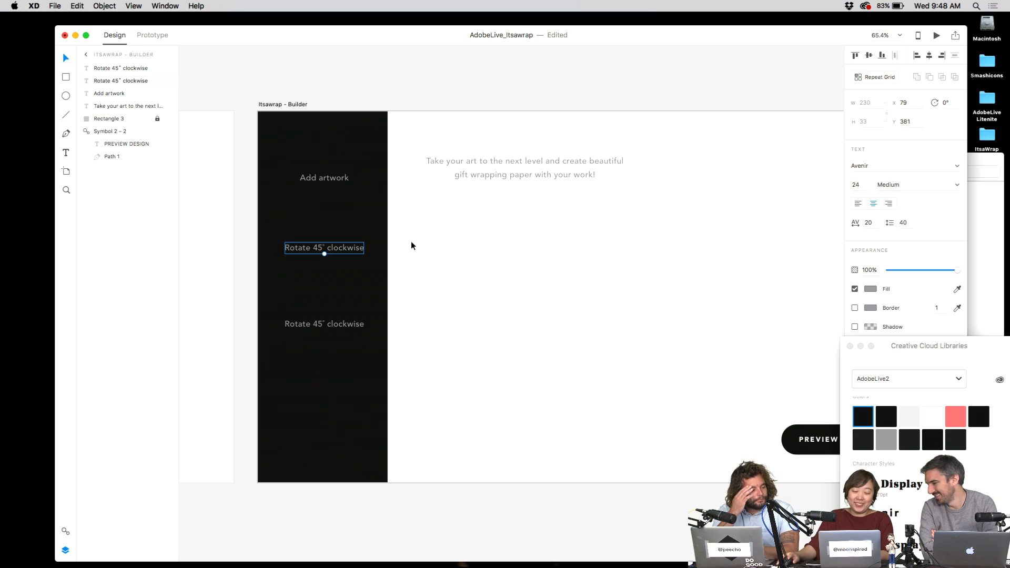
- Retype the bottom Rotate label as Flip, and copies below it as Scale and Delete
{"action": "left_click", "coordinate": [322, 327]}
{"action": "double_click", "coordinate": [330, 327]}
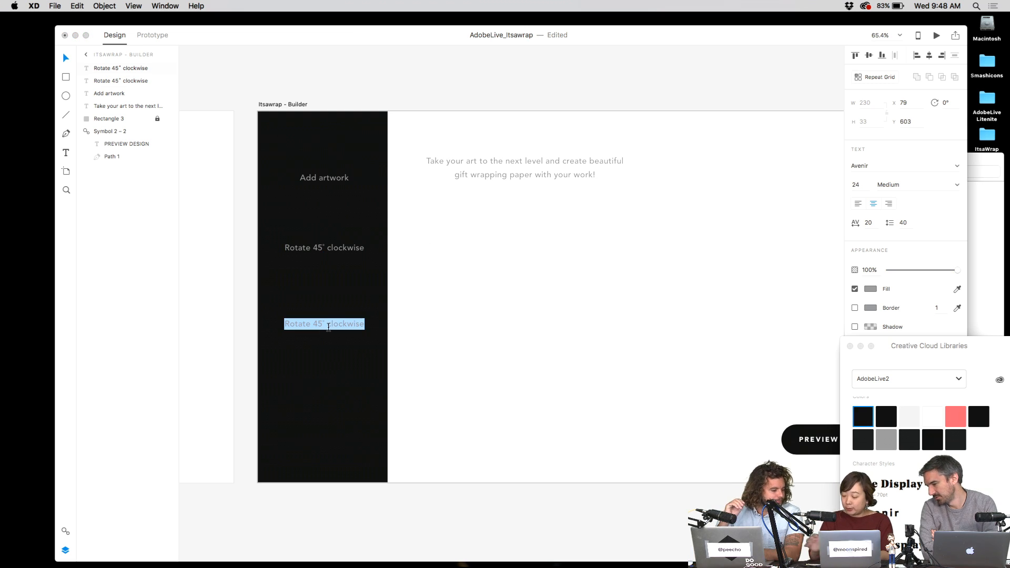
{"action": "type", "text": "Fli"}
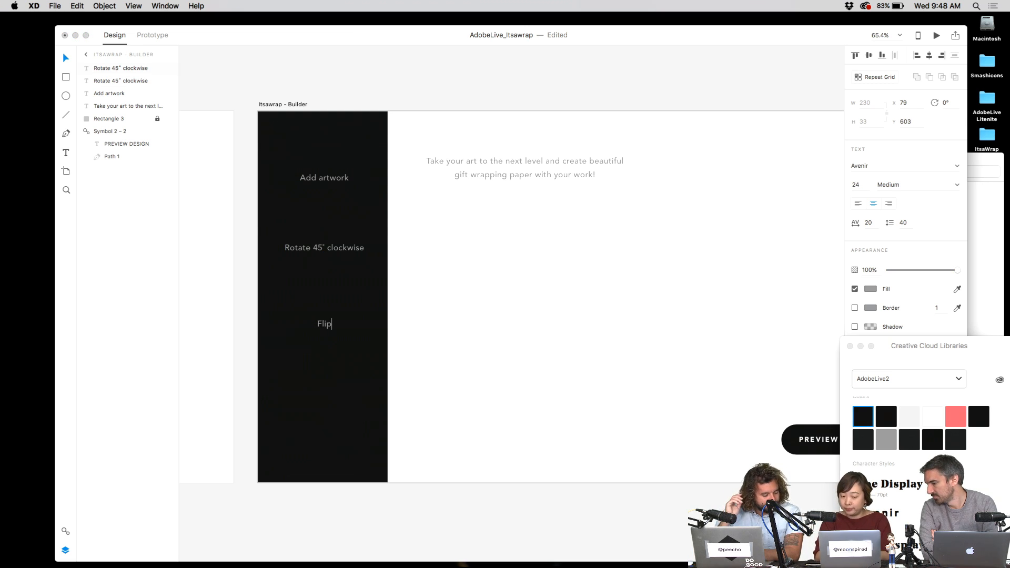
{"action": "type", "text": "p"}
{"action": "key", "text": "Escape"}
{"action": "left_click_drag", "start_coordinate": [323, 327], "coordinate": [328, 361]}
{"action": "double_click", "coordinate": [325, 356]}
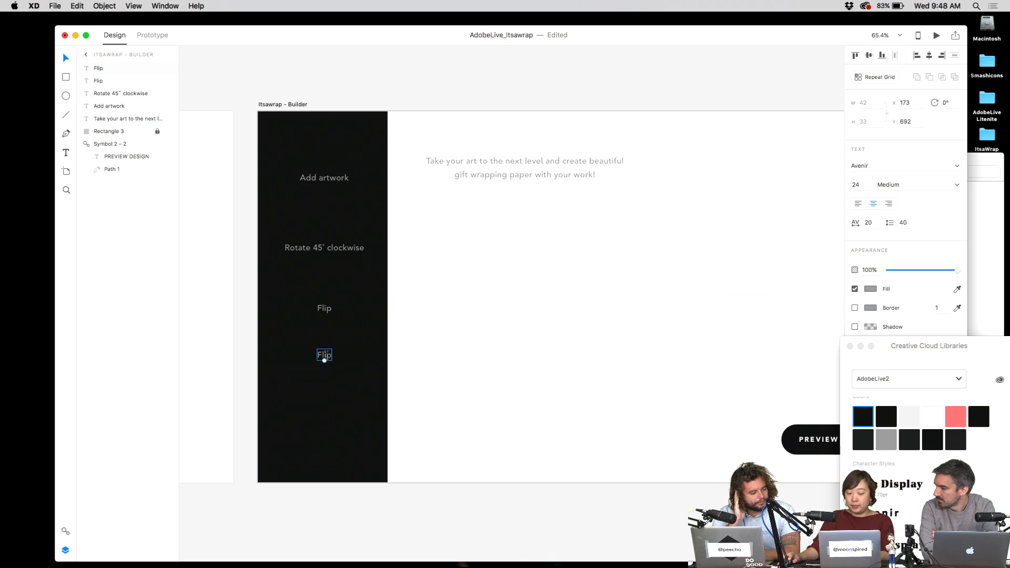
{"action": "type", "text": "Scale"}
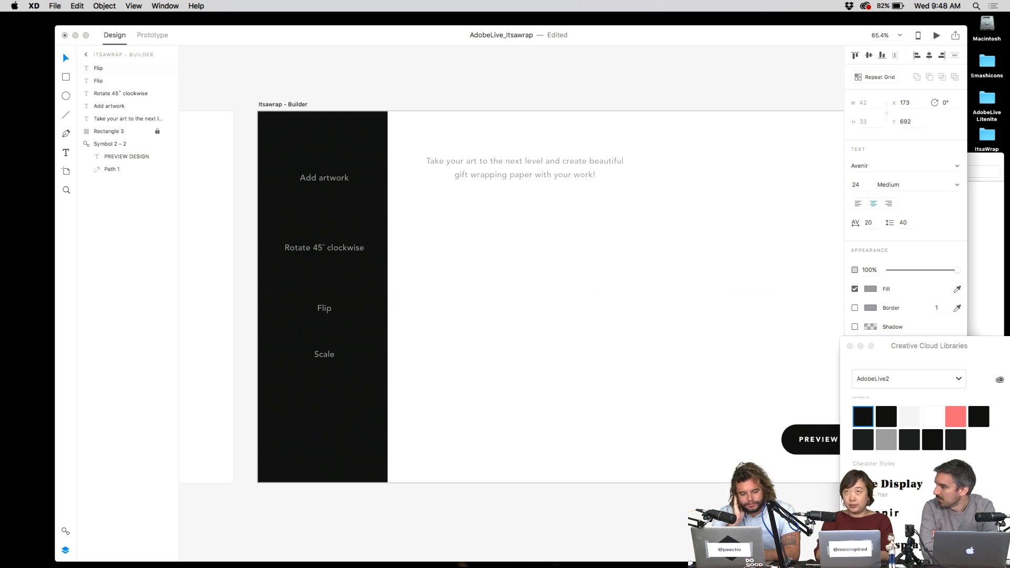
{"action": "key", "text": "Escape"}
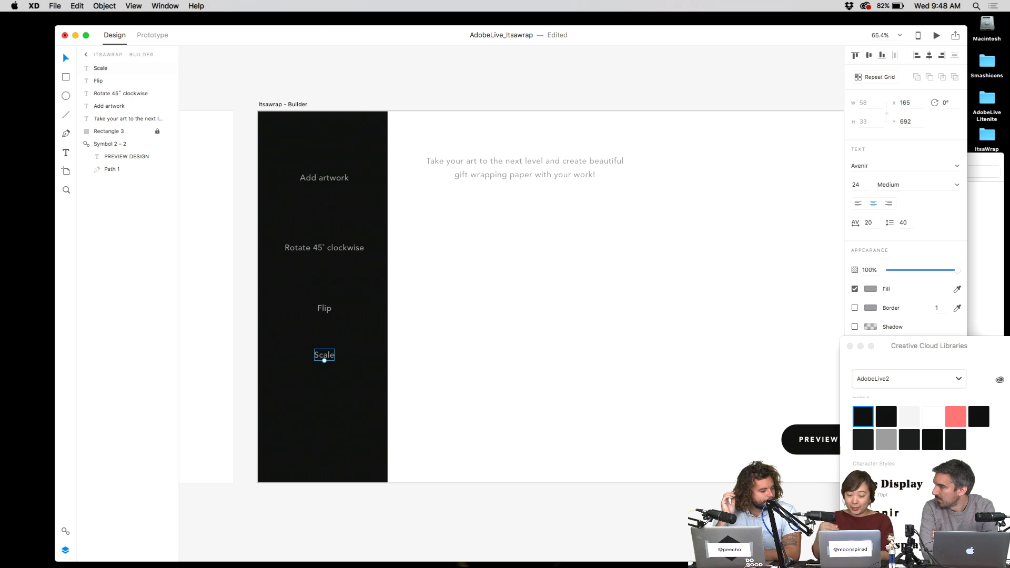
{"action": "left_click_drag", "start_coordinate": [323, 357], "coordinate": [325, 430]}
{"action": "double_click", "coordinate": [324, 430]}
{"action": "type", "text": "Delete"}
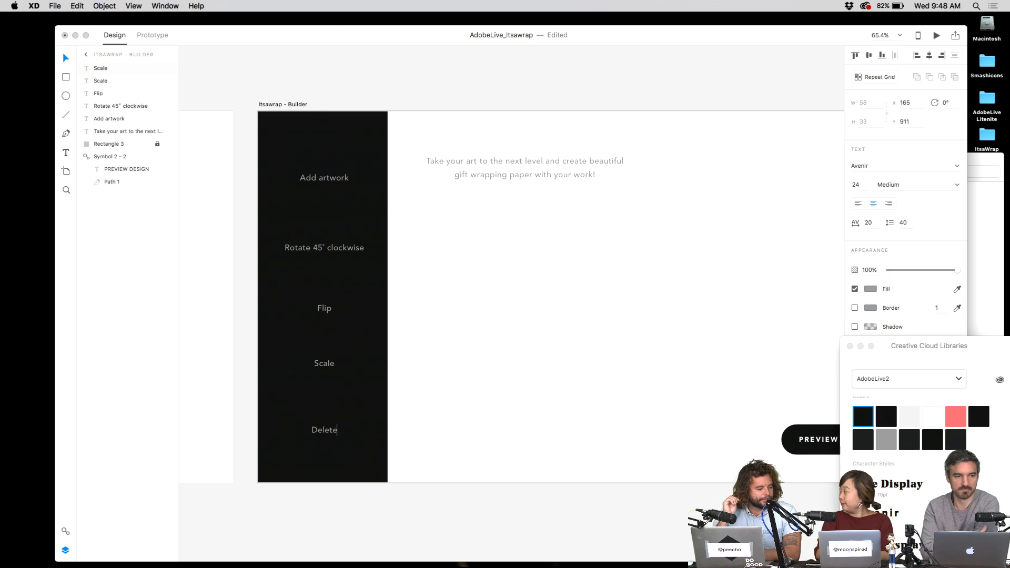
{"action": "key", "text": "Escape"}
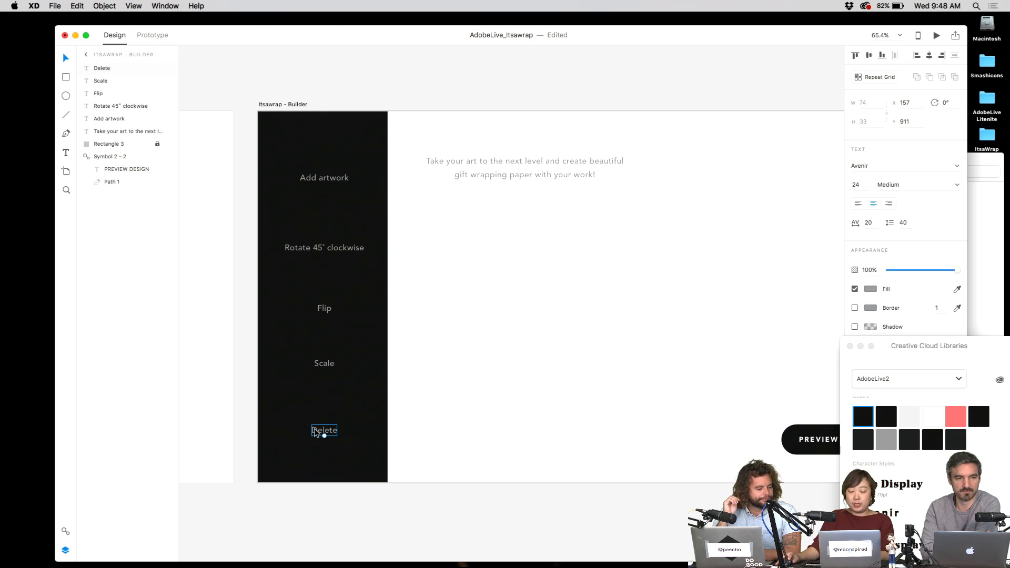
- Append ' art' to the Delete, Scale and Flip labels
{"action": "double_click", "coordinate": [323, 430]}
{"action": "key", "text": "Right"}
{"action": "type", "text": "art"}
{"action": "key", "text": "Escape"}
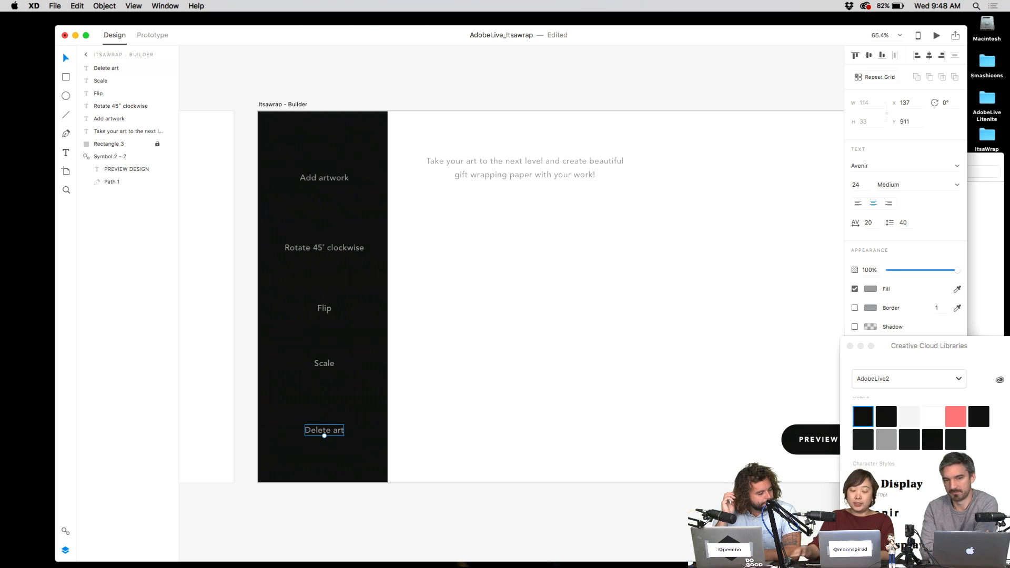
{"action": "left_click", "coordinate": [325, 364]}
{"action": "double_click", "coordinate": [327, 367]}
{"action": "key", "text": "Right"}
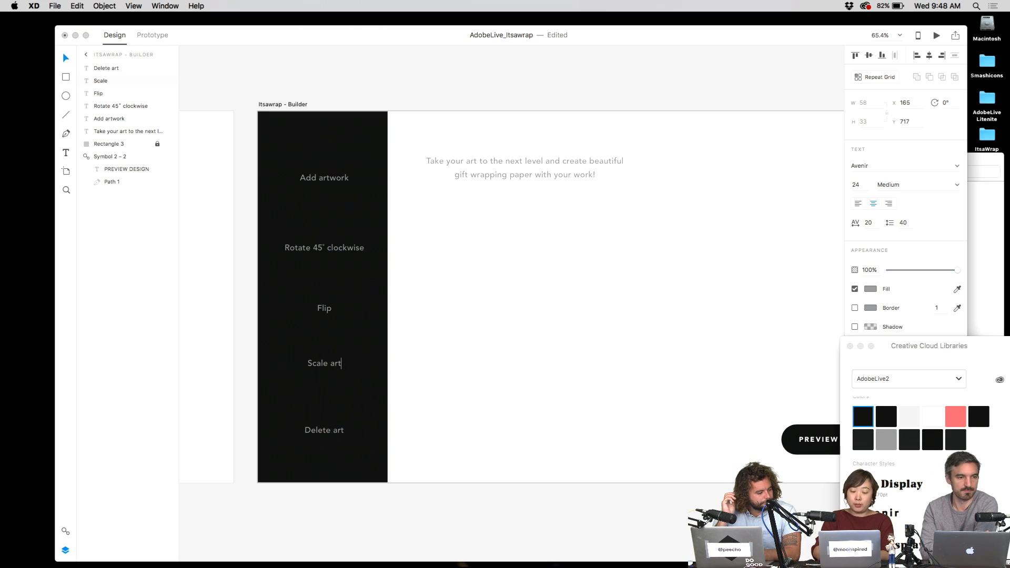
{"action": "key", "text": "Escape"}
{"action": "left_click", "coordinate": [323, 309]}
{"action": "double_click", "coordinate": [323, 309]}
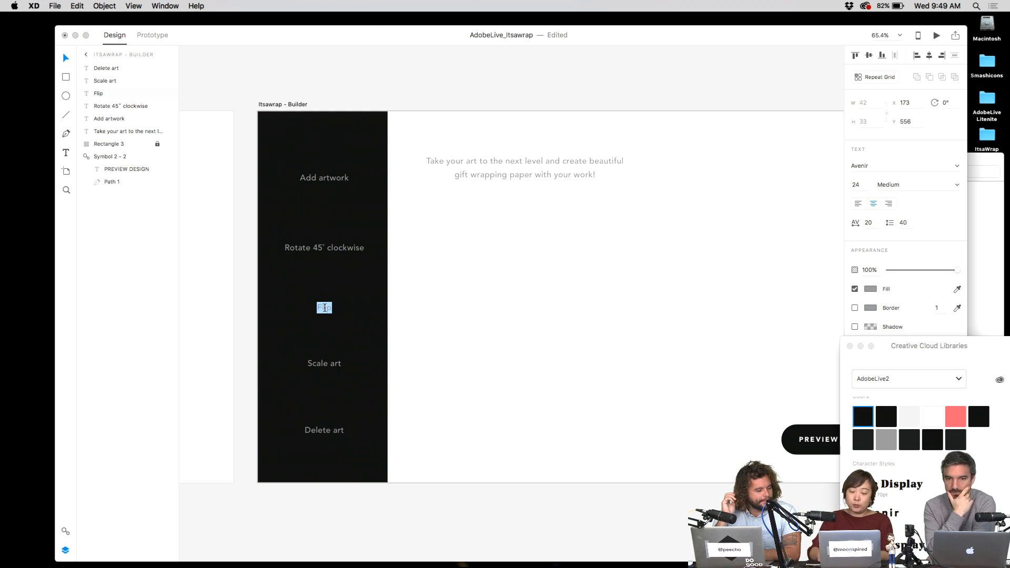
{"action": "key", "text": "Right"}
{"action": "type", "text": "art"}
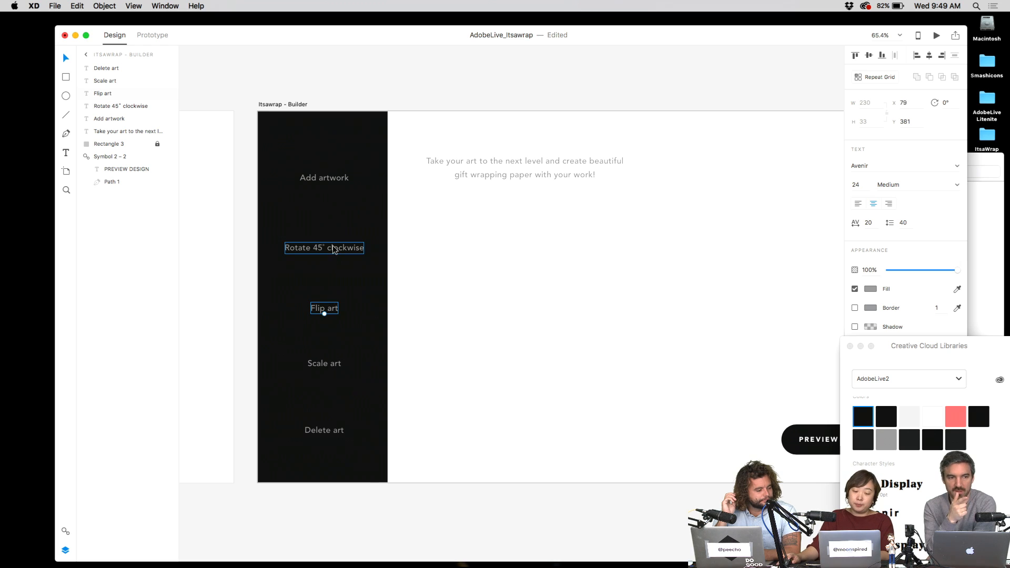
- Break the Rotate 45° clockwise label onto two lines and add 'art'
{"action": "double_click", "coordinate": [343, 248]}
{"action": "key", "text": "Right"}
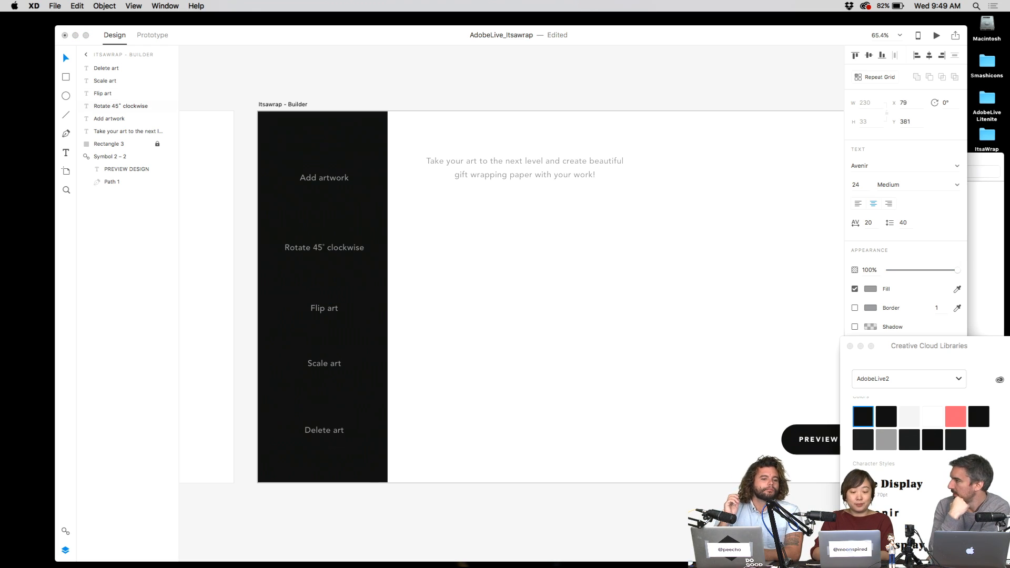
{"action": "key", "text": "Left"}
{"action": "key", "text": "Left"}
{"action": "key", "text": "Return"}
{"action": "key", "text": "BackSpace"}
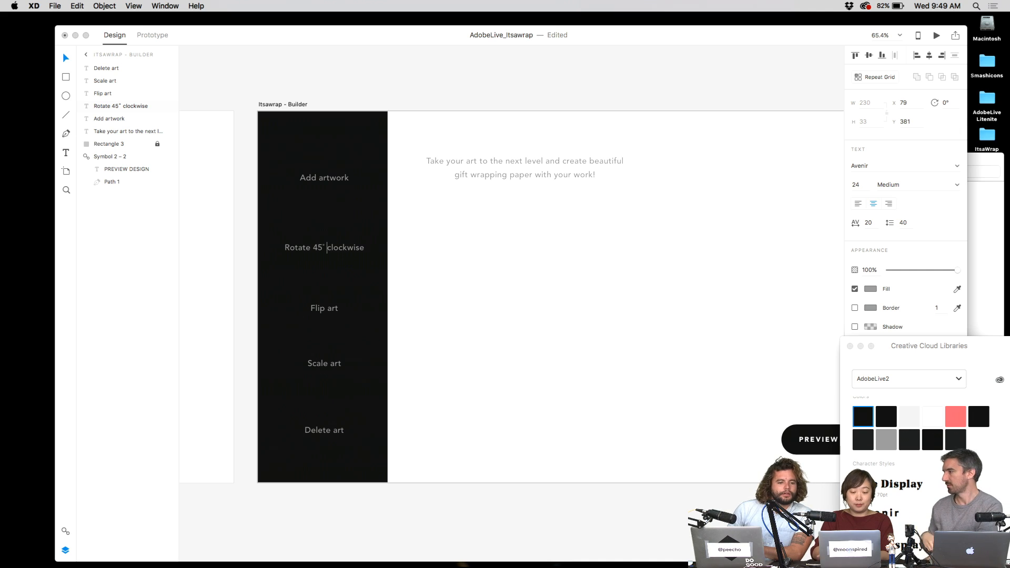
{"action": "key", "text": "Return"}
{"action": "type", "text": "art"}
{"action": "key", "text": "Up"}
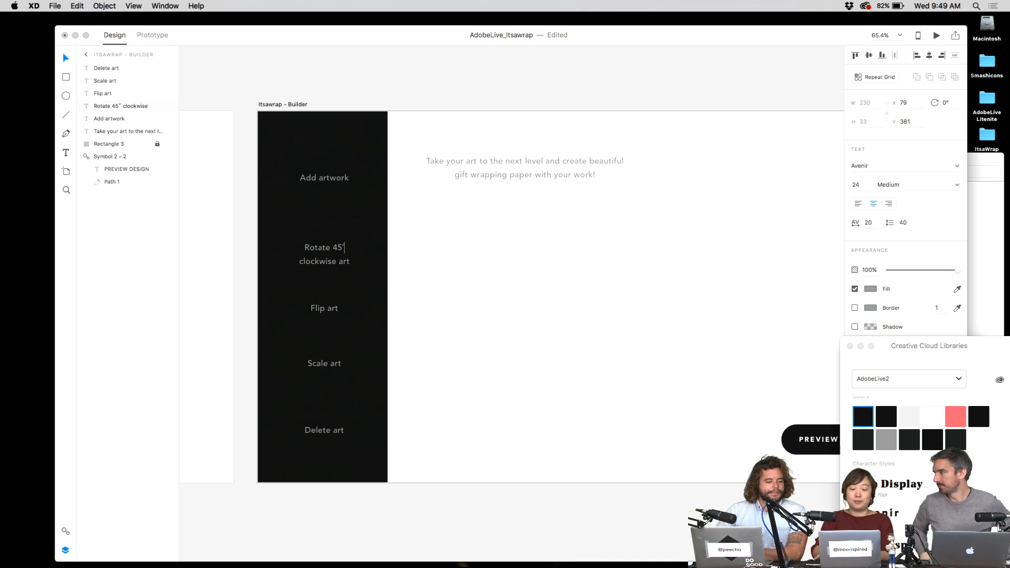
{"action": "key", "text": "Escape"}
- Make the Add artwork label text white using the library swatch
{"action": "left_click", "coordinate": [370, 241]}
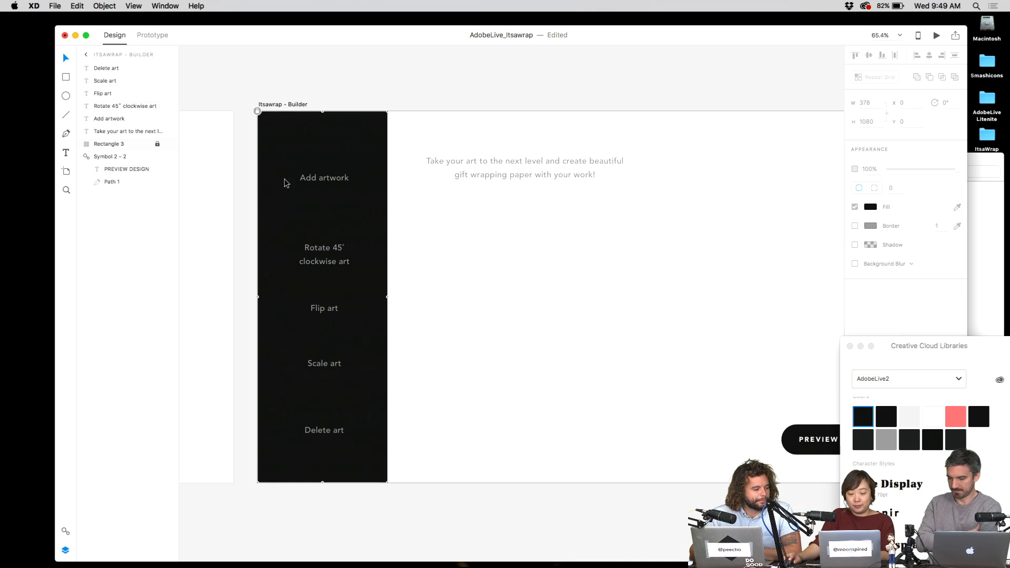
{"action": "left_click", "coordinate": [338, 177]}
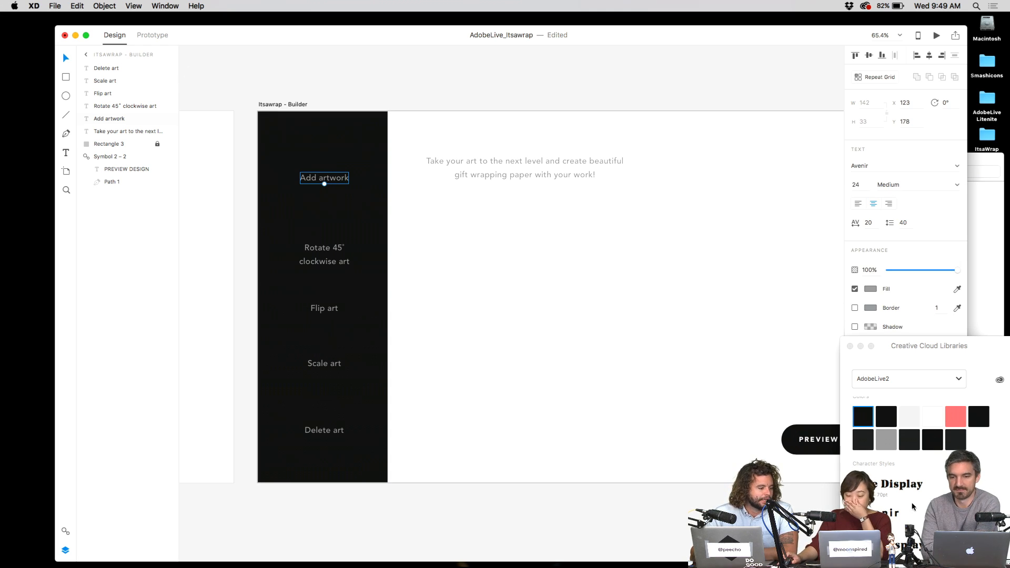
{"action": "left_click", "coordinate": [906, 518]}
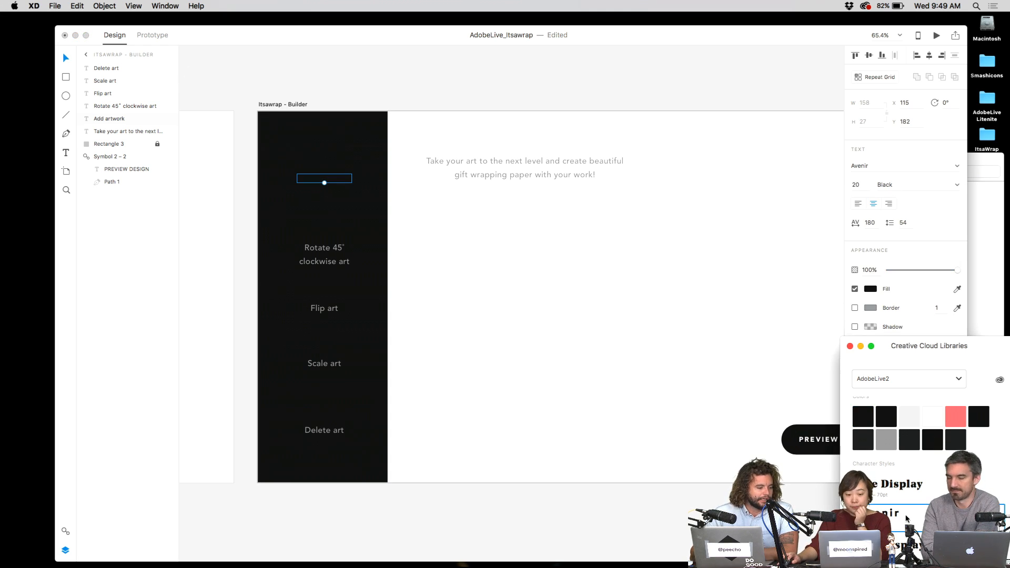
{"action": "left_click", "coordinate": [926, 421]}
{"action": "key", "text": "super+z"}
{"action": "key", "text": "super+z"}
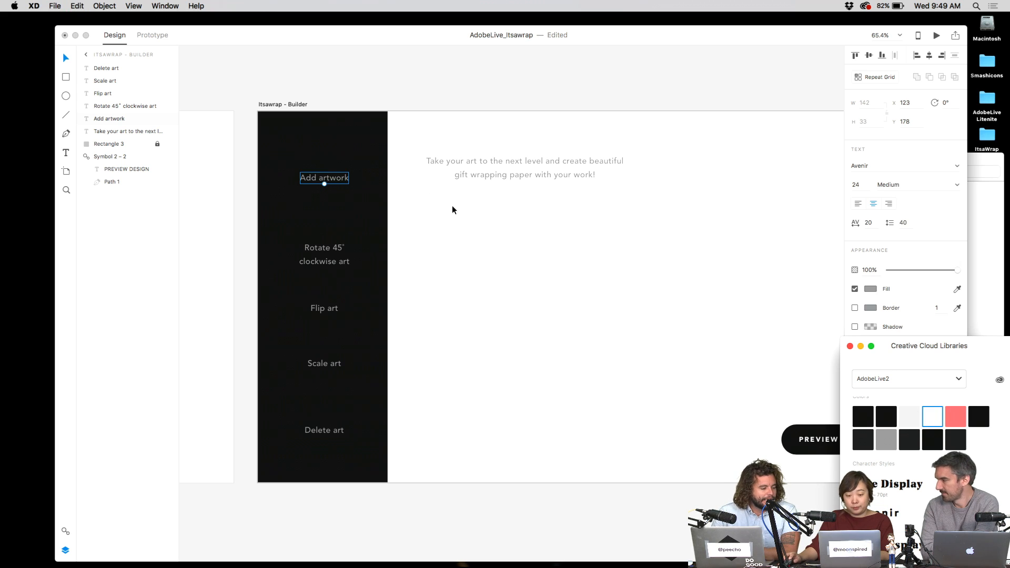
{"action": "left_click", "coordinate": [340, 175]}
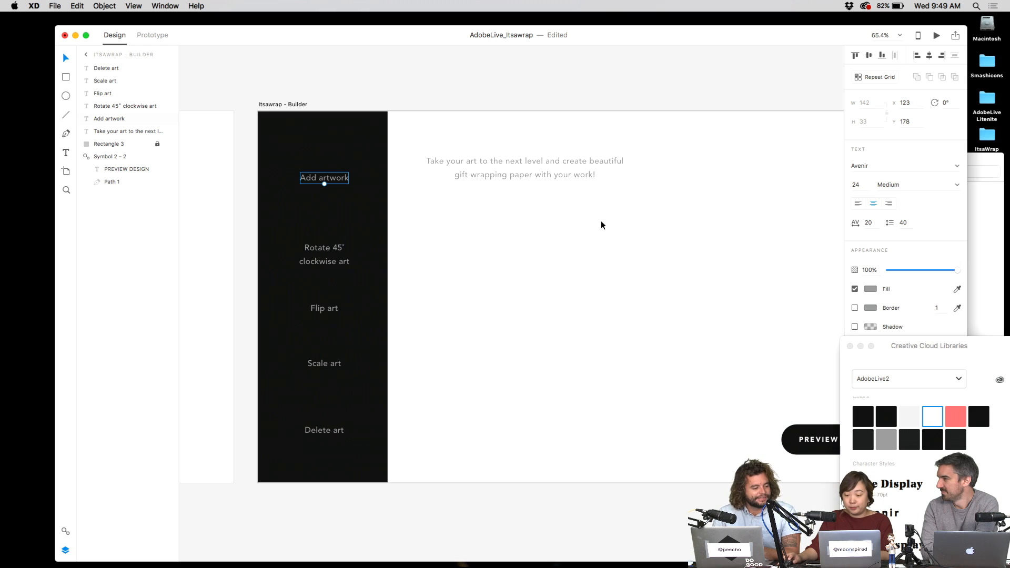
{"action": "left_click", "coordinate": [916, 419]}
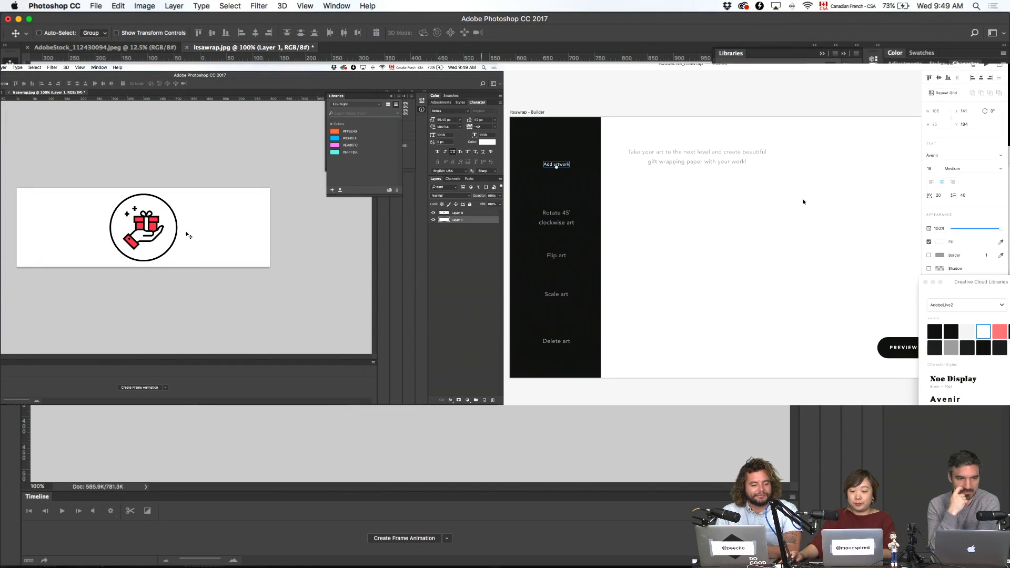
- Set the Add artwork label's font size to 20
{"action": "left_click", "coordinate": [561, 164]}
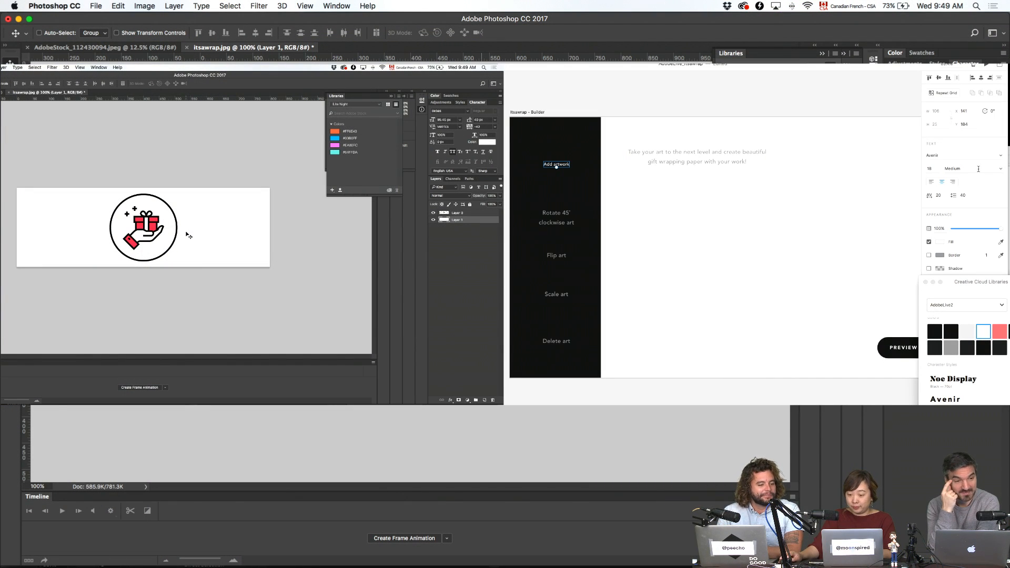
{"action": "left_click", "coordinate": [930, 169]}
{"action": "type", "text": "20"}
{"action": "key", "text": "Return"}
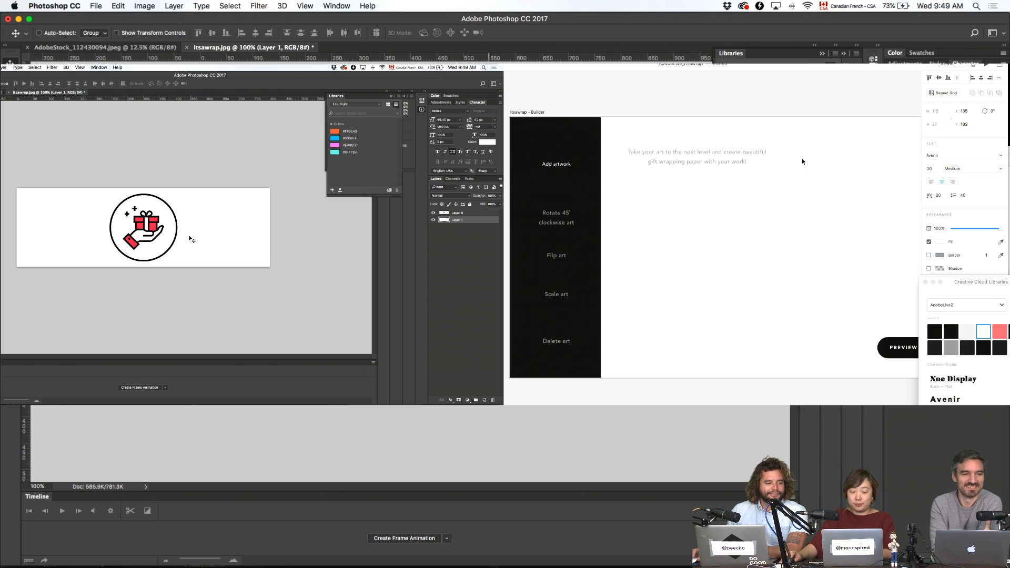
{"action": "left_click", "coordinate": [557, 165]}
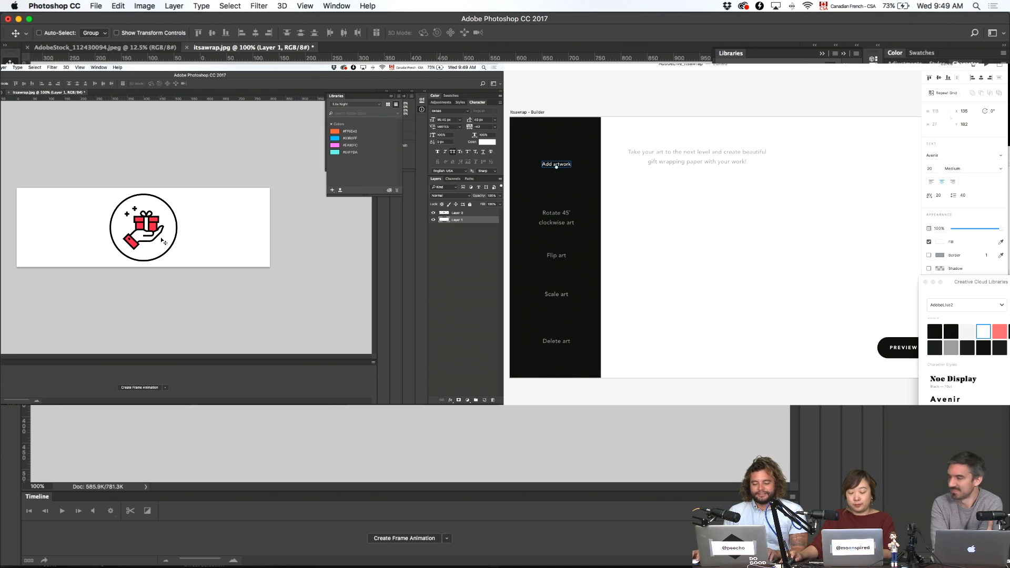
{"action": "left_click_drag", "start_coordinate": [185, 234], "coordinate": [78, 211]}
{"action": "key", "text": "ctrl+z"}
{"action": "left_click", "coordinate": [446, 214]}
{"action": "left_click", "coordinate": [557, 218]}
{"action": "key", "text": "super+Tab"}
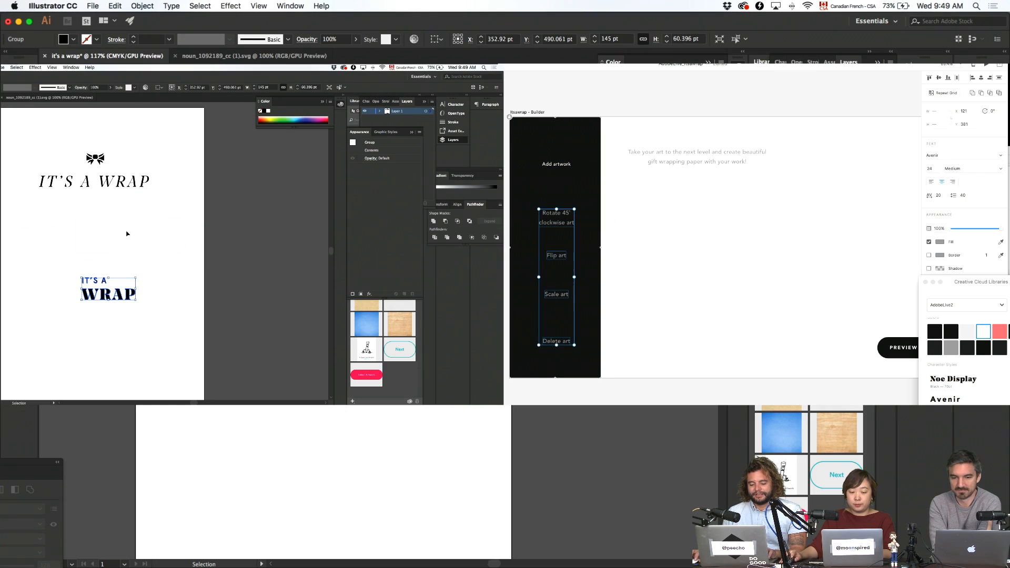
{"action": "left_click", "coordinate": [171, 235]}
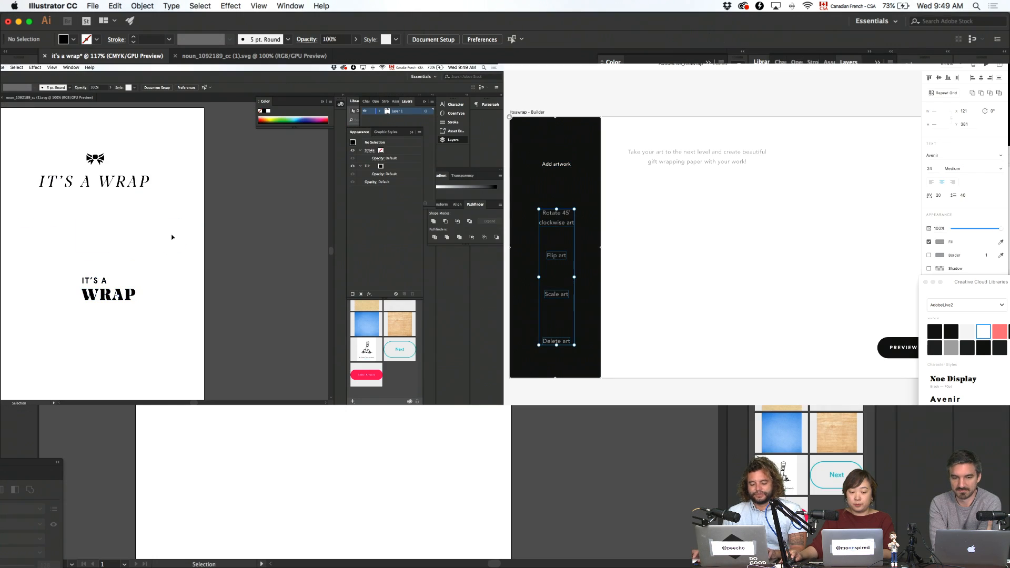
{"action": "left_click", "coordinate": [722, 275]}
- Give the Rotate 45° clockwise art label 30 line spacing and rejoin it onto one line
{"action": "double_click", "coordinate": [564, 218]}
{"action": "key", "text": "super+a"}
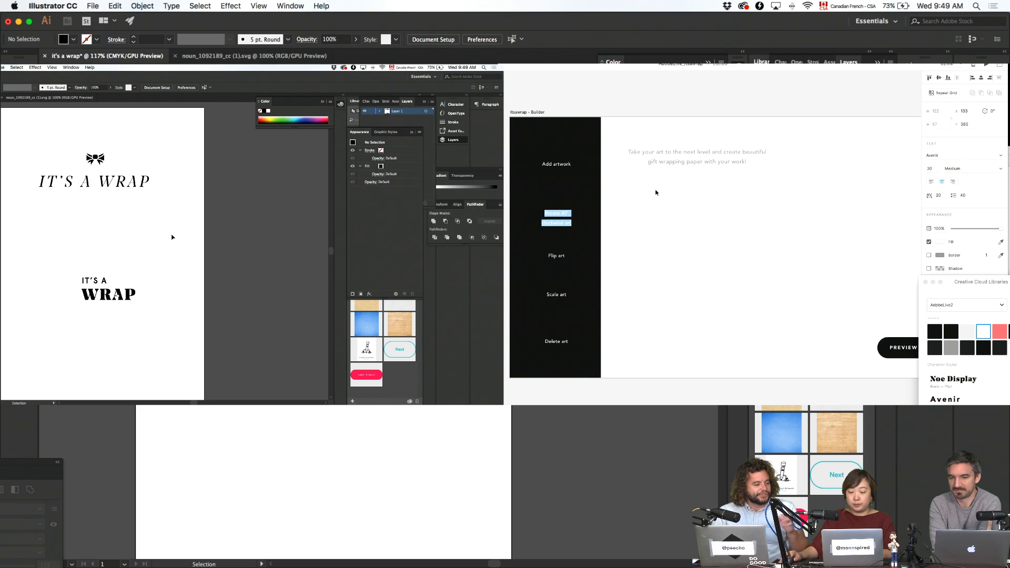
{"action": "left_click", "coordinate": [961, 197]}
{"action": "type", "text": "30"}
{"action": "key", "text": "Return"}
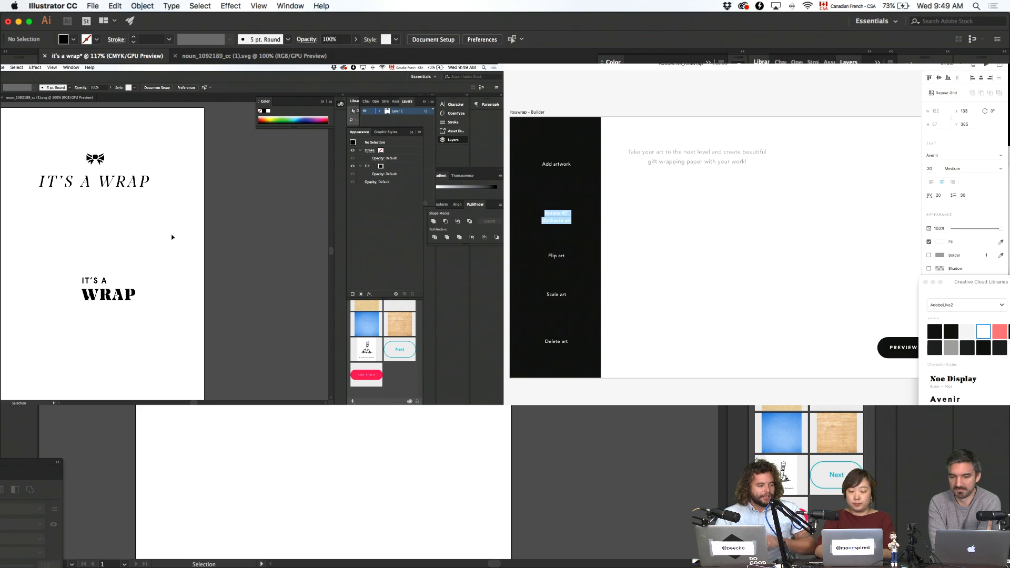
{"action": "key", "text": "Escape"}
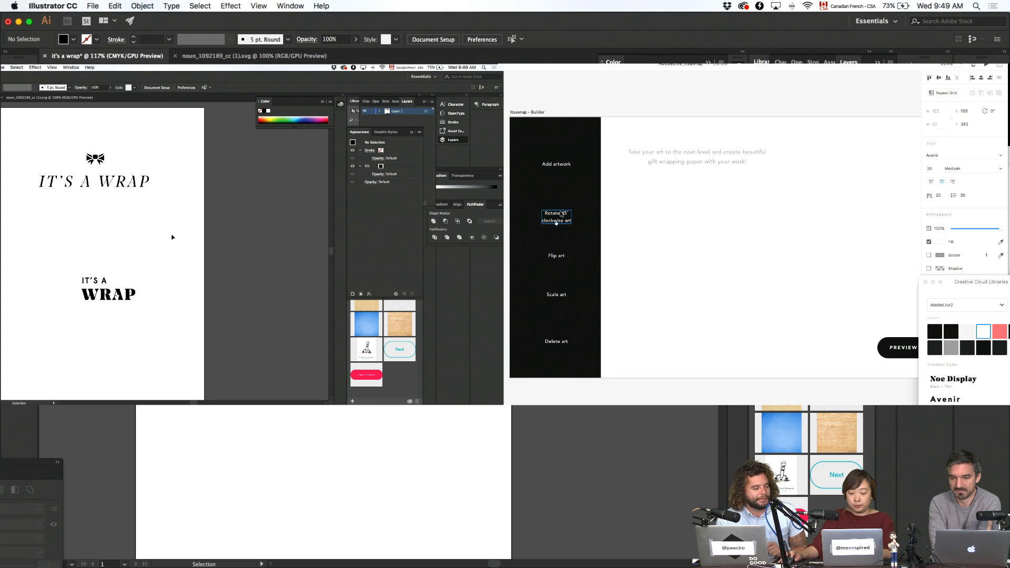
{"action": "double_click", "coordinate": [562, 213]}
{"action": "left_click", "coordinate": [568, 213]}
{"action": "key", "text": "BackSpace"}
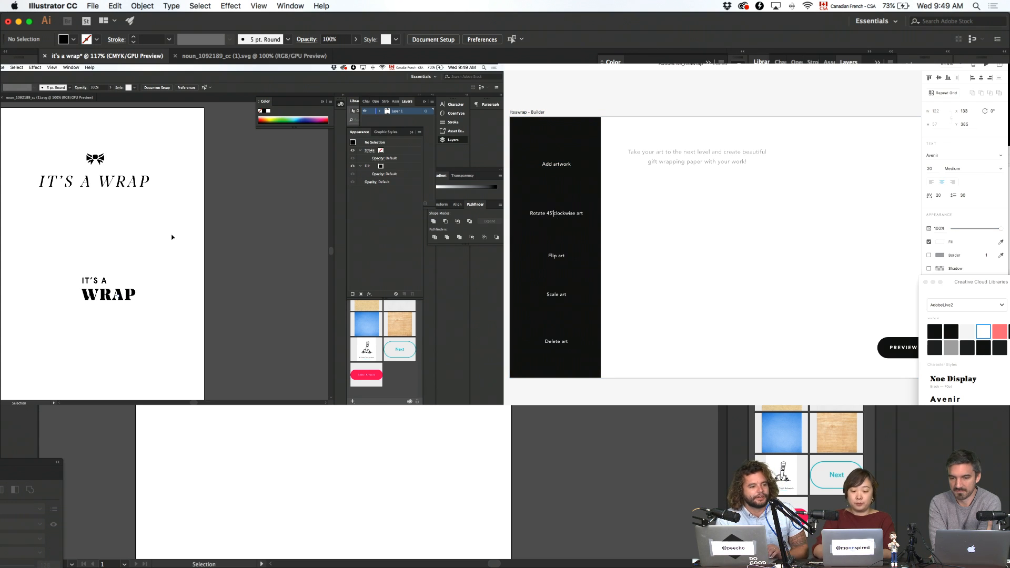
{"action": "key", "text": "Escape"}
{"action": "key", "text": "Escape"}
- Distribute the five sidebar labels vertically and nudge them lower
{"action": "left_click", "coordinate": [576, 165]}
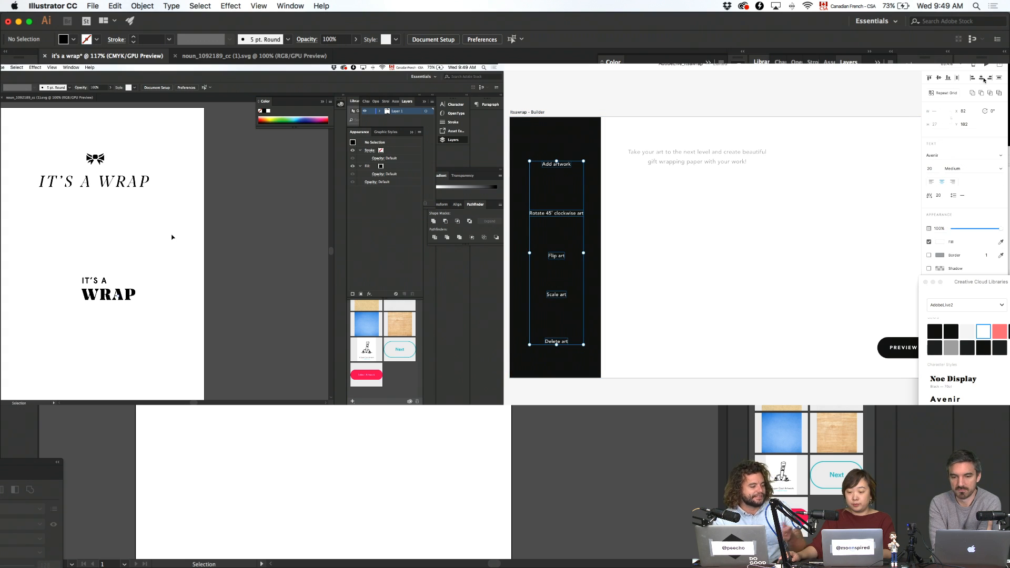
{"action": "left_click", "coordinate": [939, 78]}
{"action": "key", "text": "super+z"}
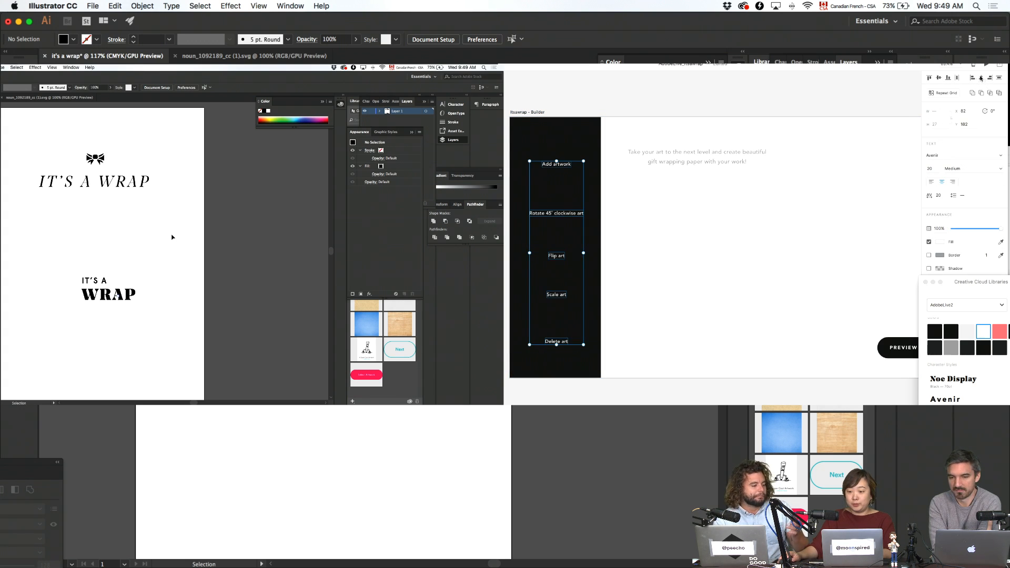
{"action": "left_click", "coordinate": [1000, 78]}
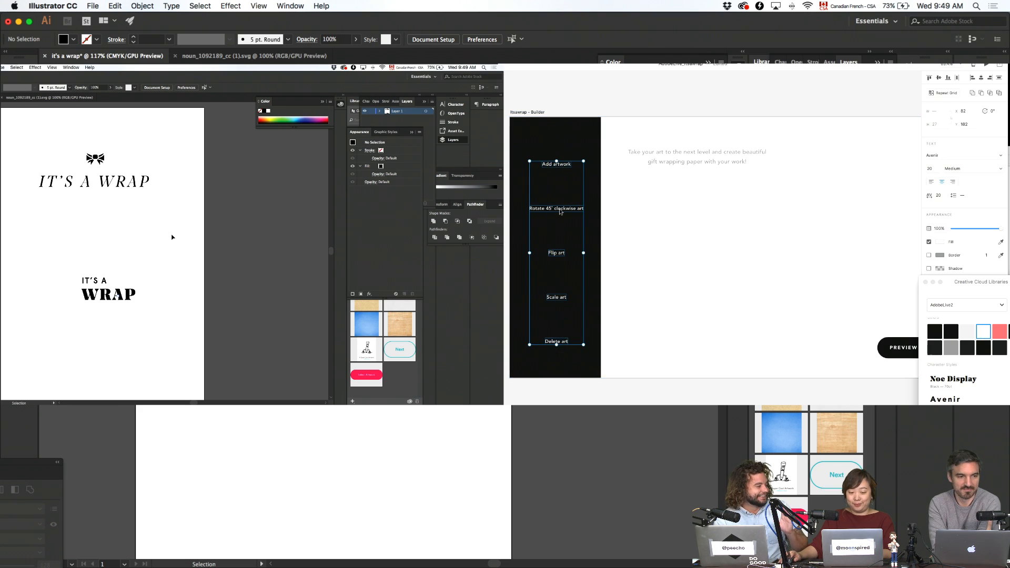
{"action": "key", "text": "shift+Down"}
{"action": "key", "text": "shift+Down"}
{"action": "left_click", "coordinate": [672, 214]}
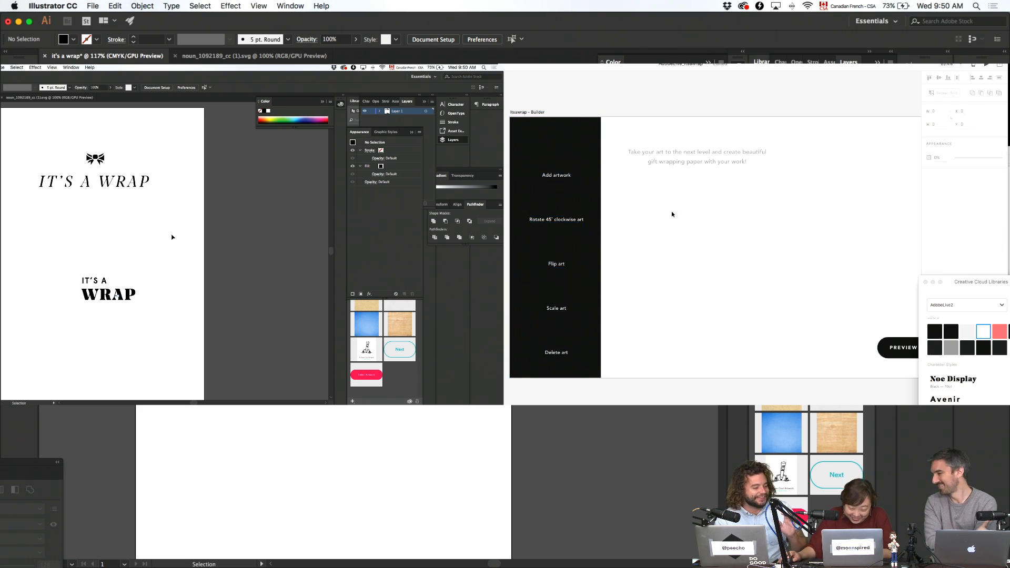
- Delete the tagline text from the page
{"action": "scroll", "coordinate": [698, 215], "scroll_direction": "right", "scroll_amount": 2}
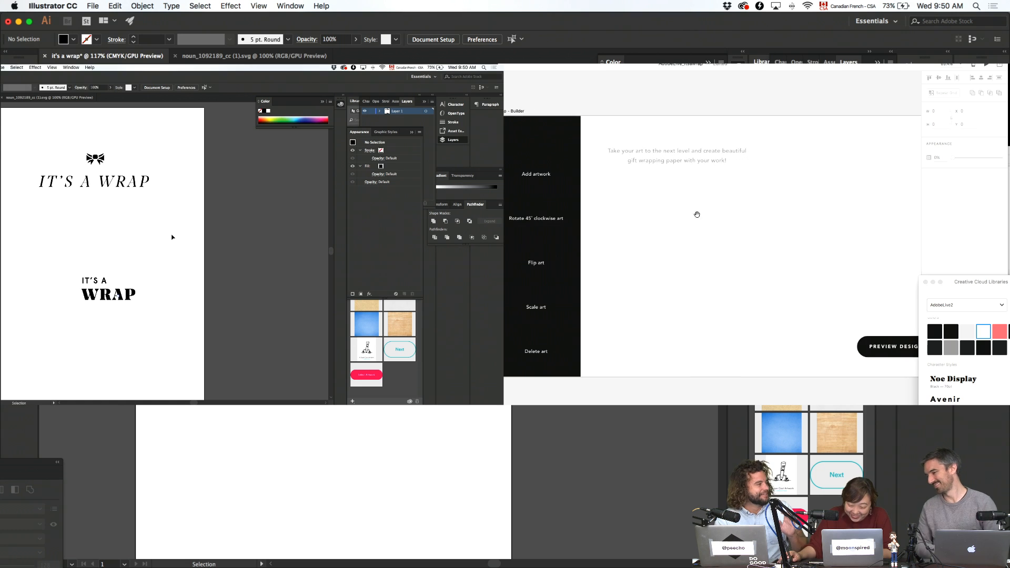
{"action": "left_click", "coordinate": [710, 153]}
{"action": "key", "text": "Delete"}
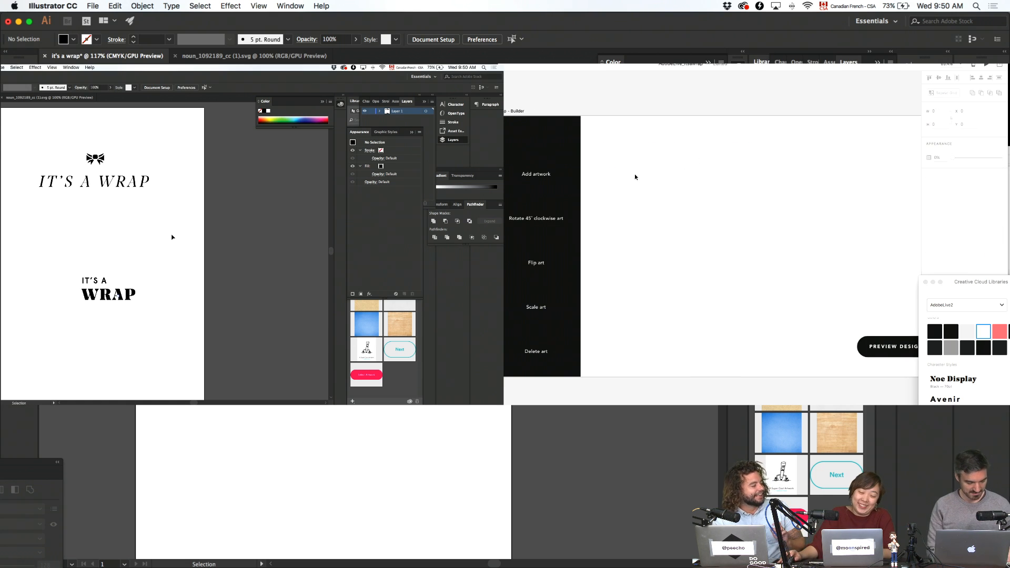
- Draw a small white square above the Add artwork label
{"action": "left_click_drag", "start_coordinate": [605, 169], "coordinate": [608, 173]}
{"action": "key", "text": "r"}
{"action": "left_click_drag", "start_coordinate": [531, 144], "coordinate": [551, 163]}
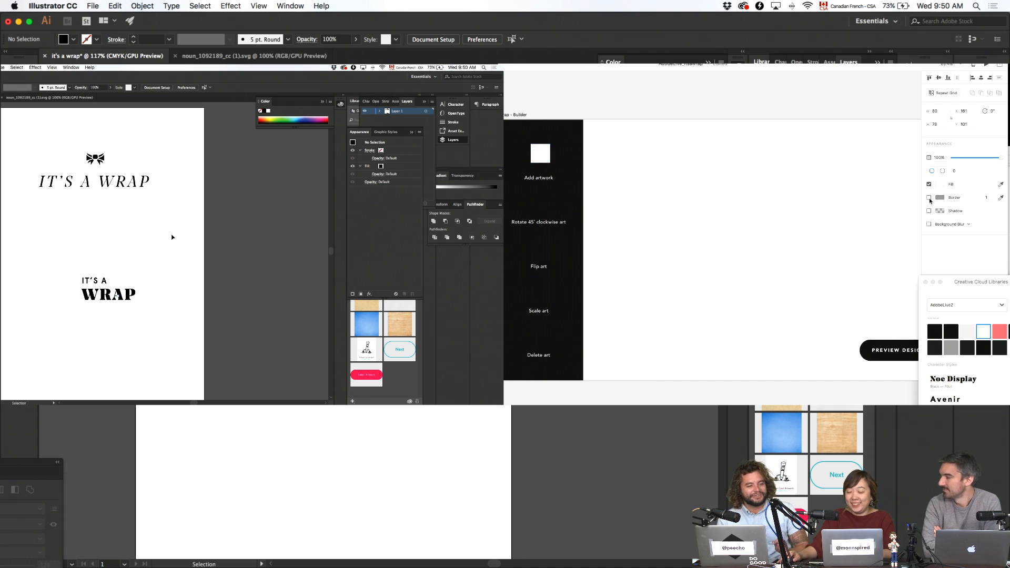
- Turn the white square into a Repeat Grid spaced so a square sits above each of the five labels
{"action": "key", "text": "super+r"}
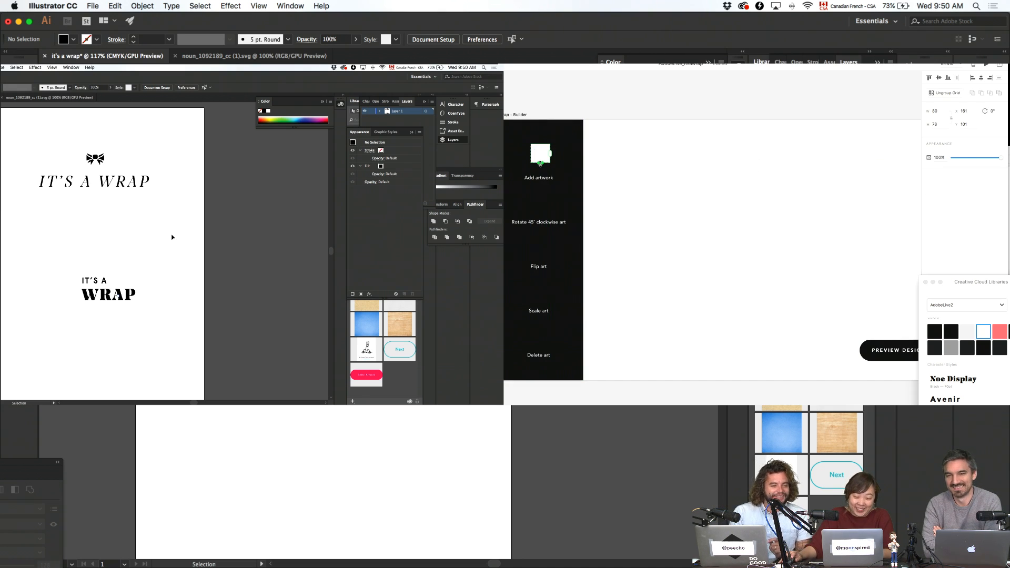
{"action": "left_click_drag", "start_coordinate": [540, 164], "coordinate": [539, 353]}
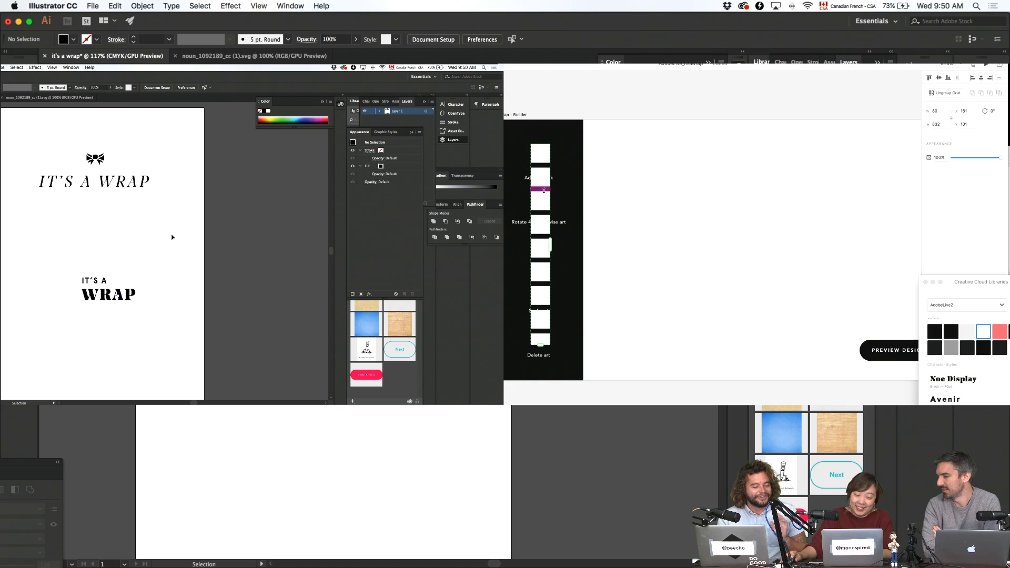
{"action": "left_click_drag", "start_coordinate": [544, 190], "coordinate": [553, 234]}
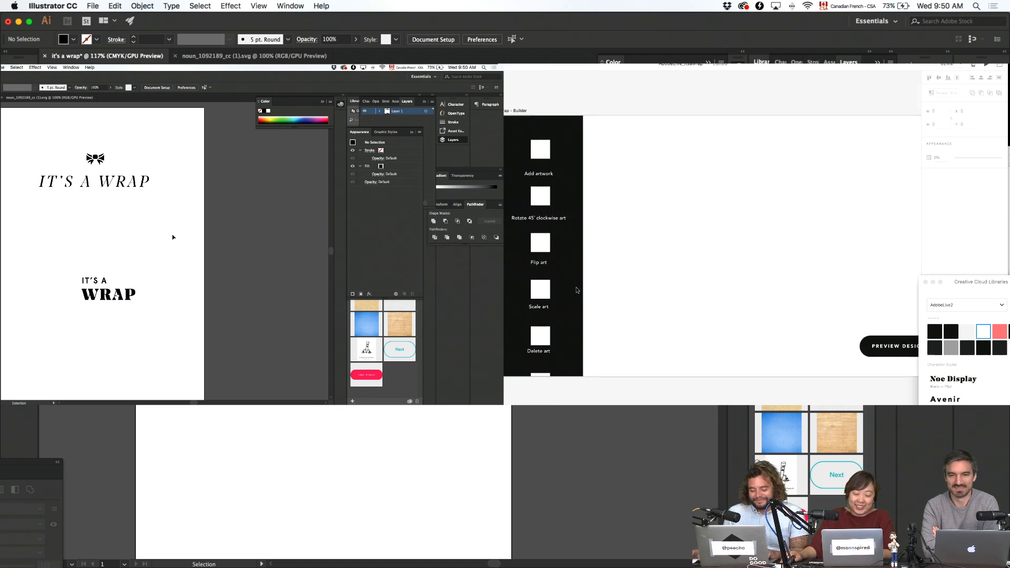
{"action": "scroll", "coordinate": [557, 342], "scroll_direction": "down", "scroll_amount": 2}
{"action": "scroll", "coordinate": [556, 370], "scroll_direction": "down", "scroll_amount": 5}
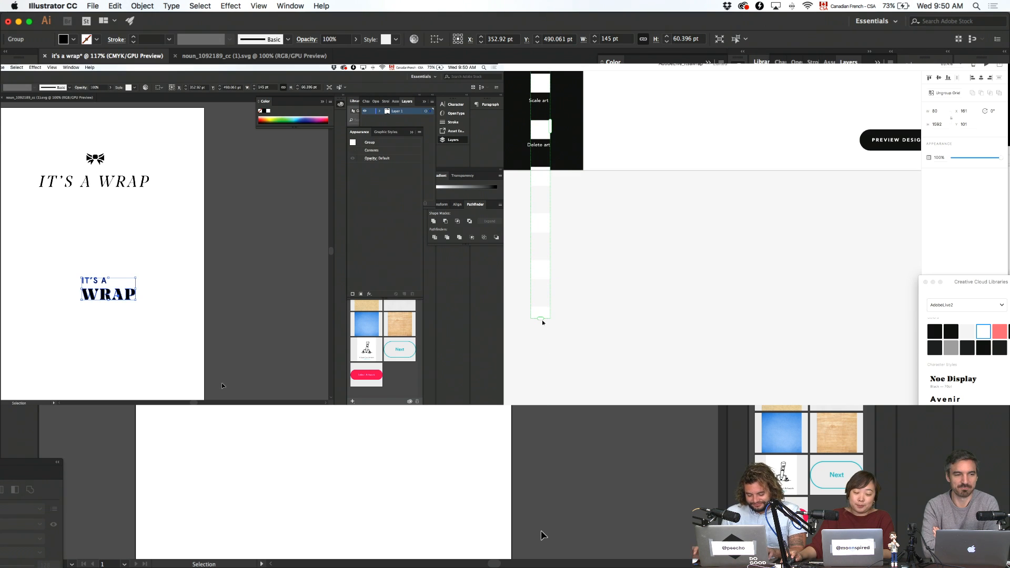
{"action": "left_click_drag", "start_coordinate": [542, 322], "coordinate": [563, 162]}
{"action": "key", "text": "super+Tab"}
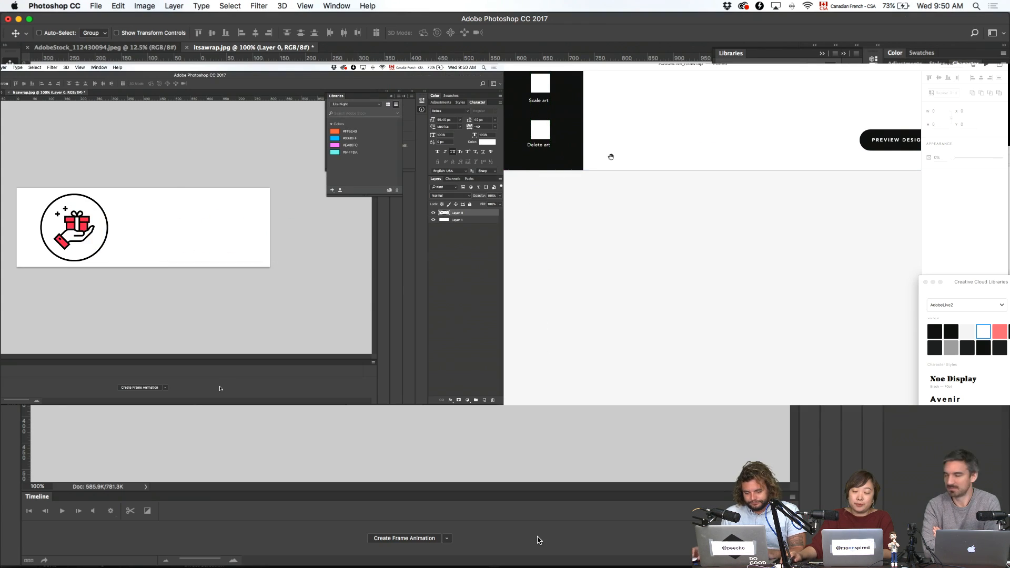
- Paste the IT'S A WRAP lettering as a smart object and scale it up
{"action": "key", "text": "super+v"}
{"action": "left_click", "coordinate": [120, 194]}
{"action": "double_click", "coordinate": [545, 210]}
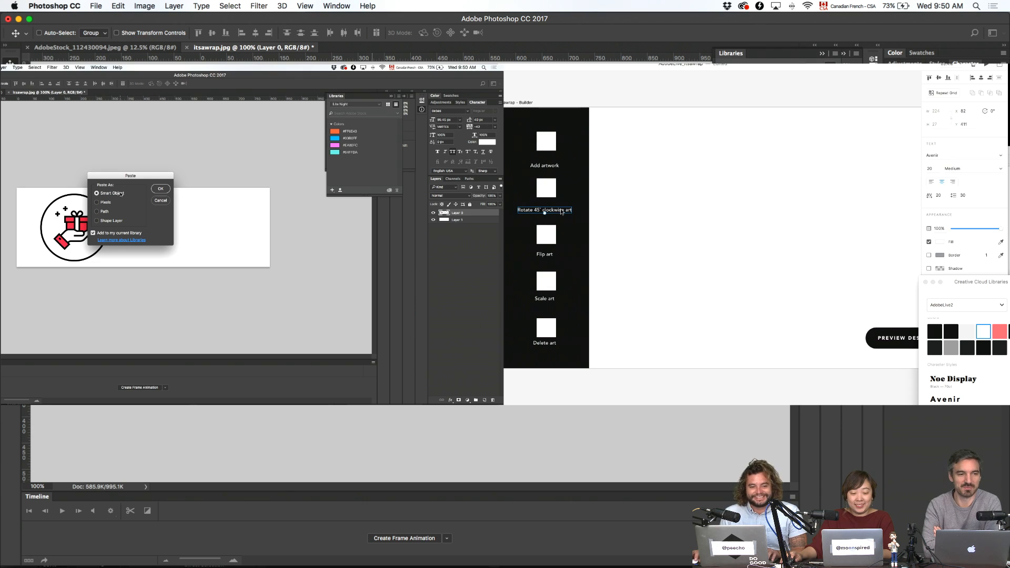
{"action": "left_click", "coordinate": [548, 170]}
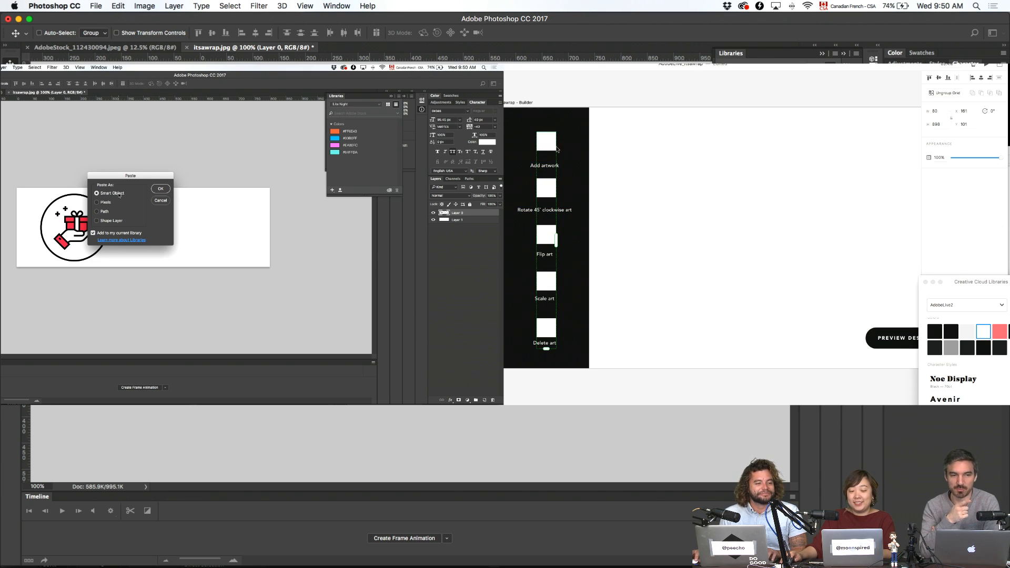
{"action": "left_click", "coordinate": [169, 190]}
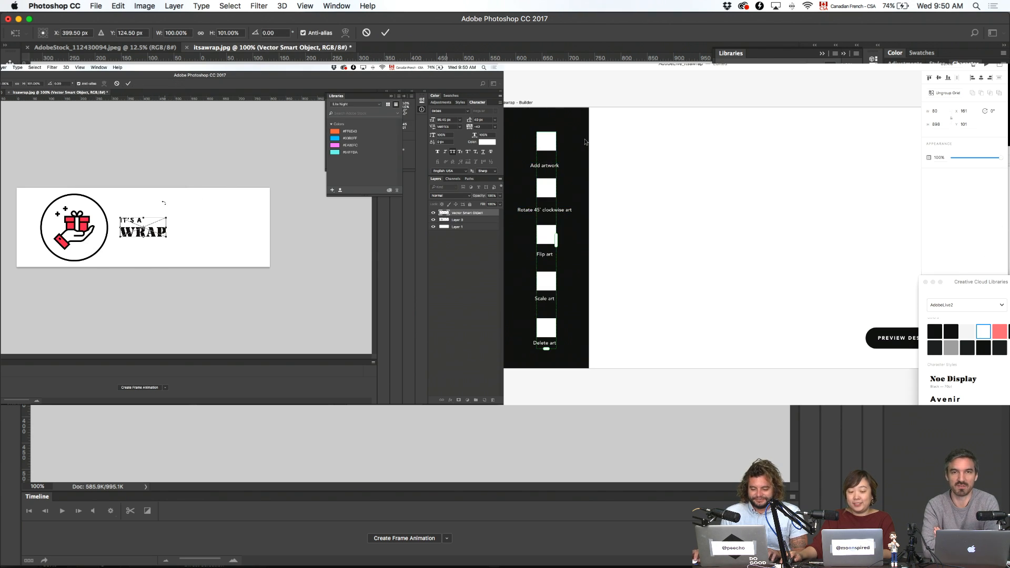
{"action": "left_click_drag", "start_coordinate": [169, 216], "coordinate": [177, 212]}
{"action": "key", "text": "Return"}
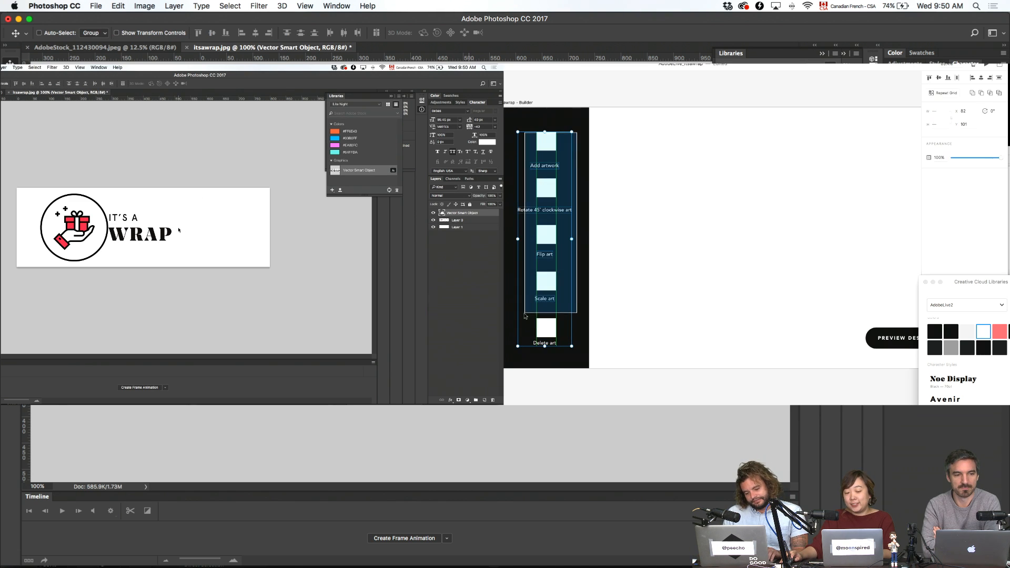
- Nudge the lettering beside the gift icon and enlarge it further, to about 165%
{"action": "left_click", "coordinate": [656, 191]}
{"action": "key", "text": "shift+Right"}
{"action": "key", "text": "shift+Right"}
{"action": "key", "text": "shift+Right"}
{"action": "key", "text": "shift+Right"}
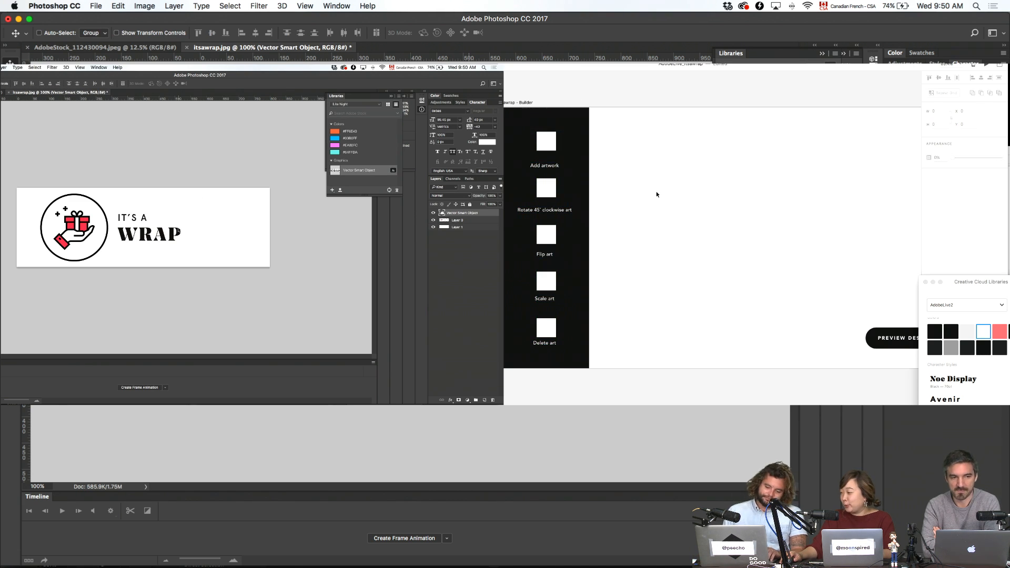
{"action": "key", "text": "shift+Left"}
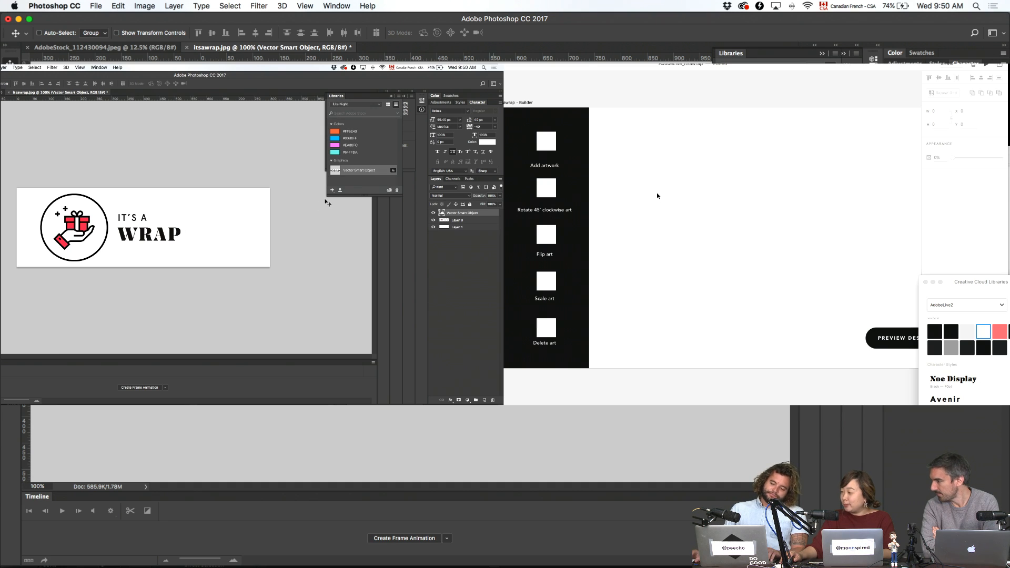
{"action": "key", "text": "super+t"}
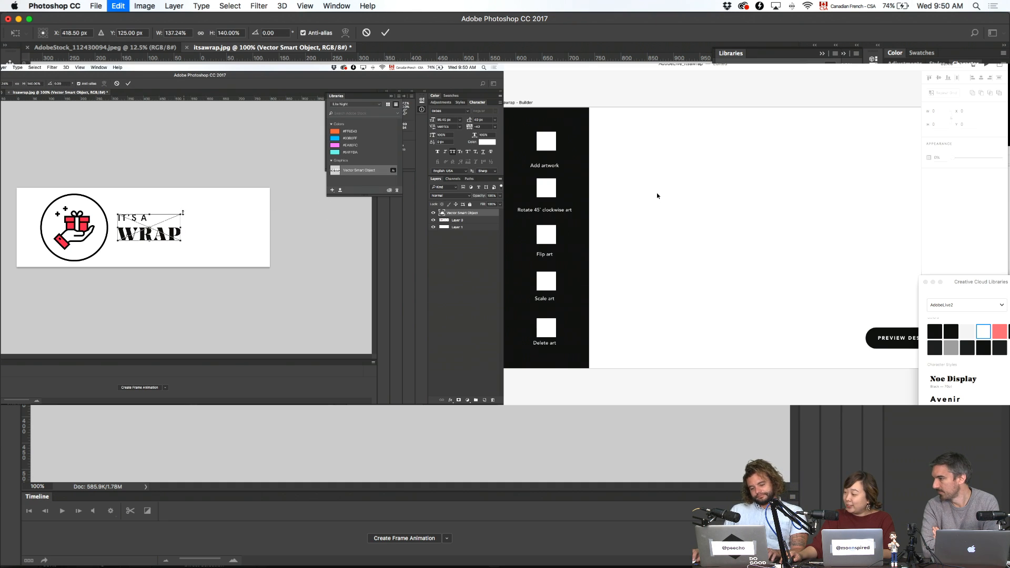
{"action": "left_click_drag", "start_coordinate": [181, 214], "coordinate": [188, 210]}
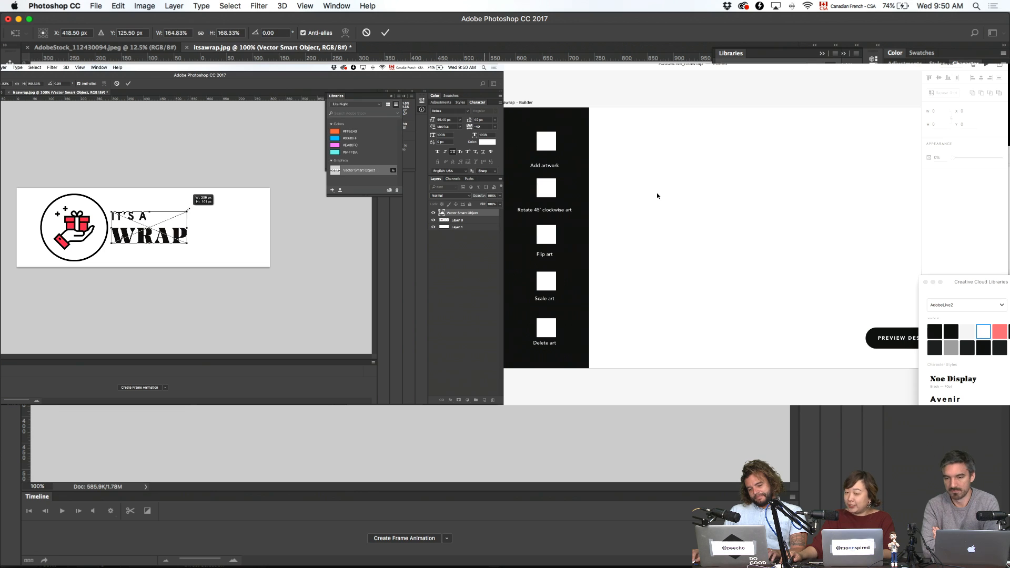
{"action": "key", "text": "Return"}
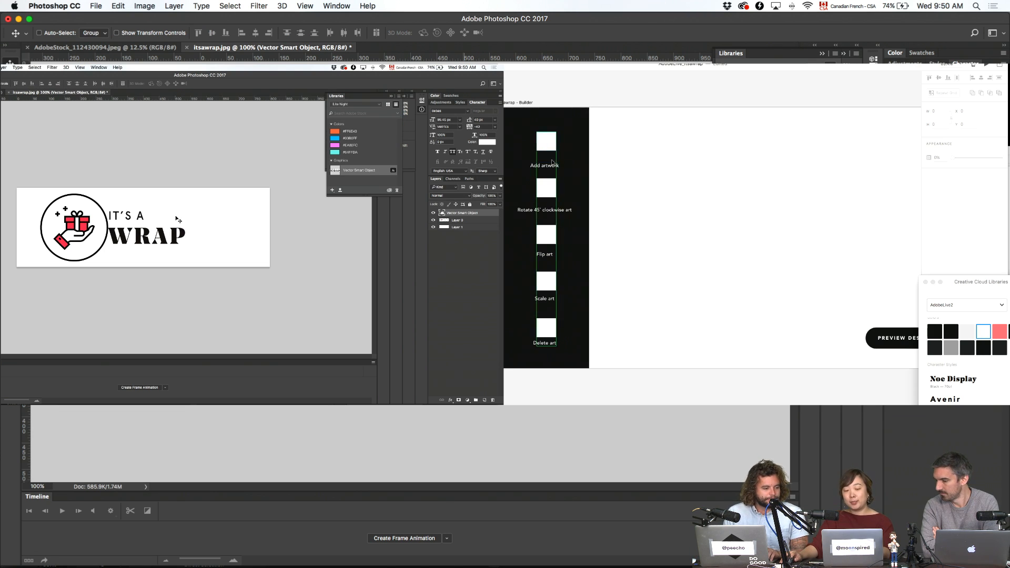
- Select and then deselect the Add artwork square in Adobe XD
{"action": "left_click", "coordinate": [547, 148]}
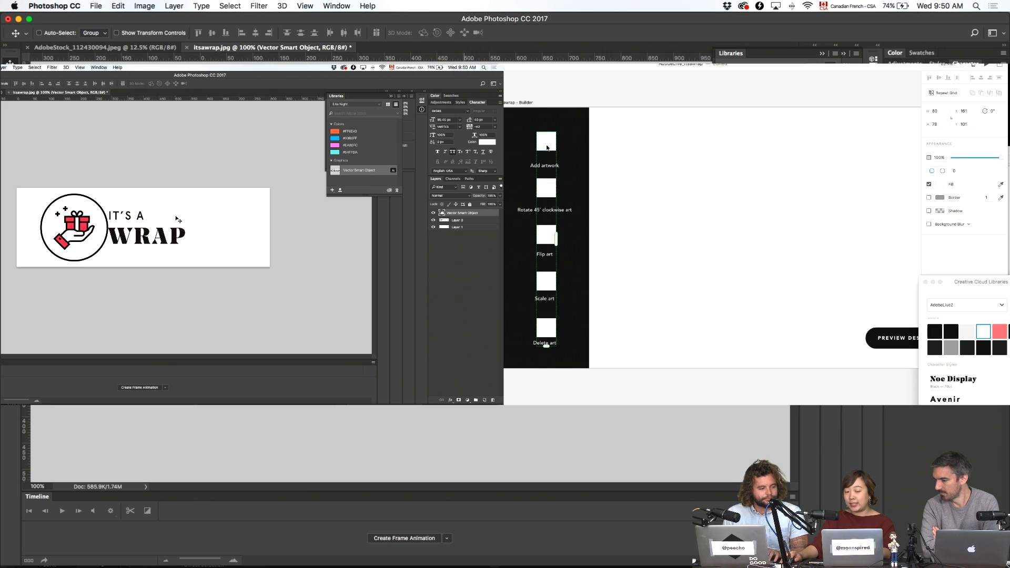
{"action": "left_click", "coordinate": [618, 174]}
{"action": "scroll", "coordinate": [683, 227], "scroll_direction": "right", "scroll_amount": 2}
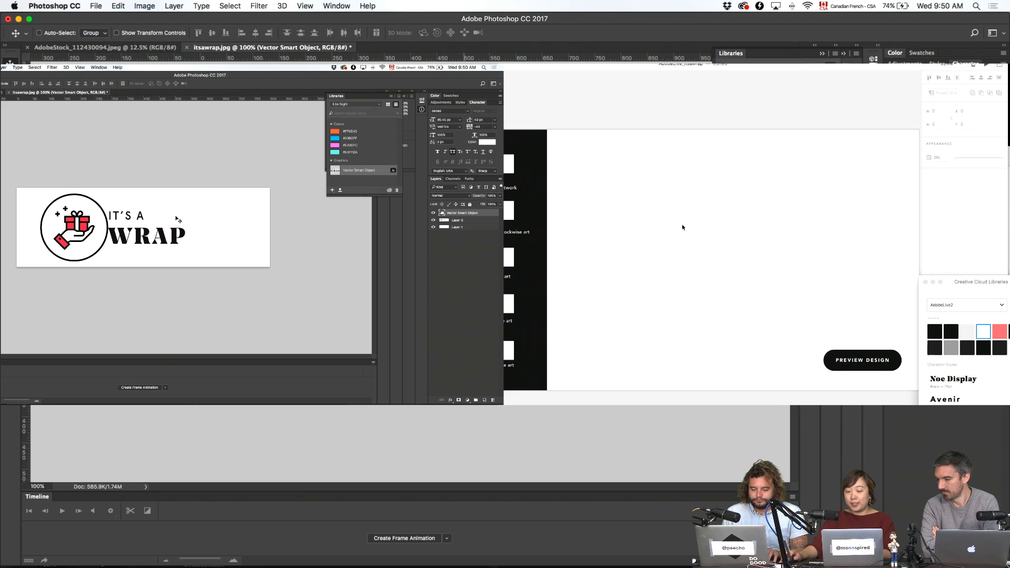
{"action": "scroll", "coordinate": [683, 227], "scroll_direction": "right", "scroll_amount": 1}
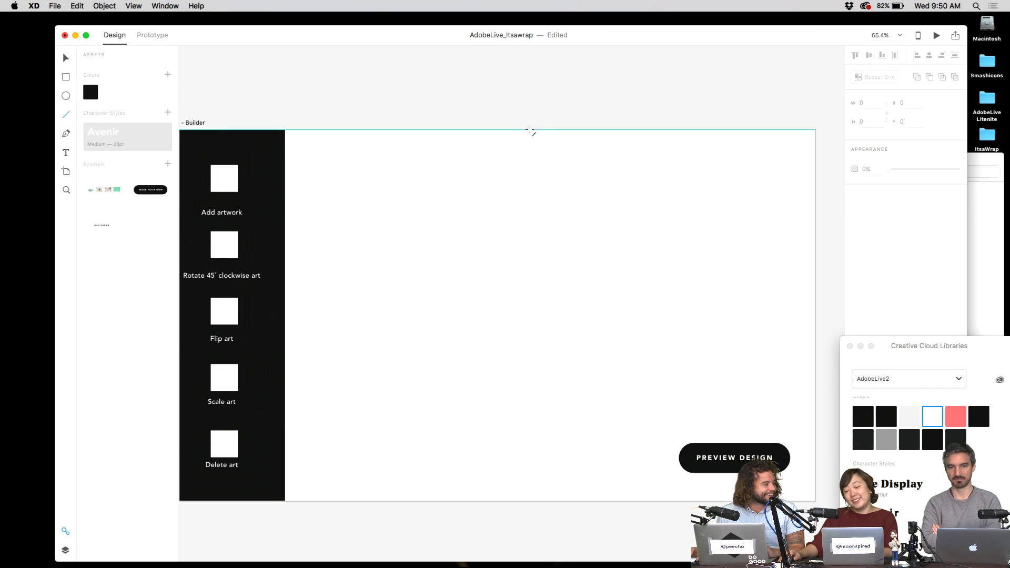
- Draw a 466-tall vertical line down from the Builder artboard's top edge
{"action": "mouse_move", "coordinate": [530, 130]}
{"action": "left_mouse_down"}
{"action": "mouse_move", "coordinate": [523, 321]}
{"action": "mouse_move", "coordinate": [525, 290]}
{"action": "left_mouse_up"}
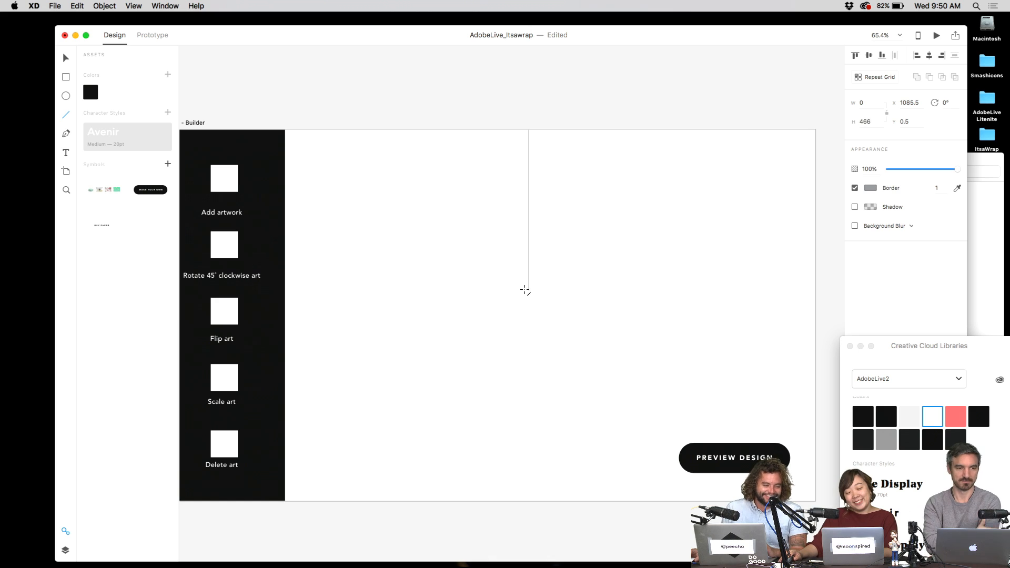
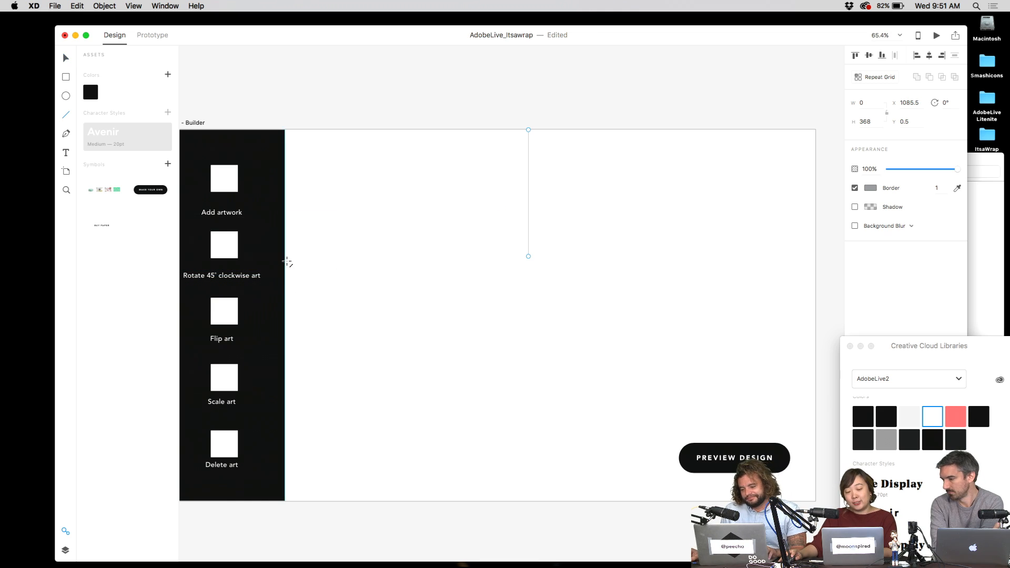
- Draw a horizontal line leftward from the vertical line on the Builder artboard, then move it lower
{"action": "key", "text": "v"}
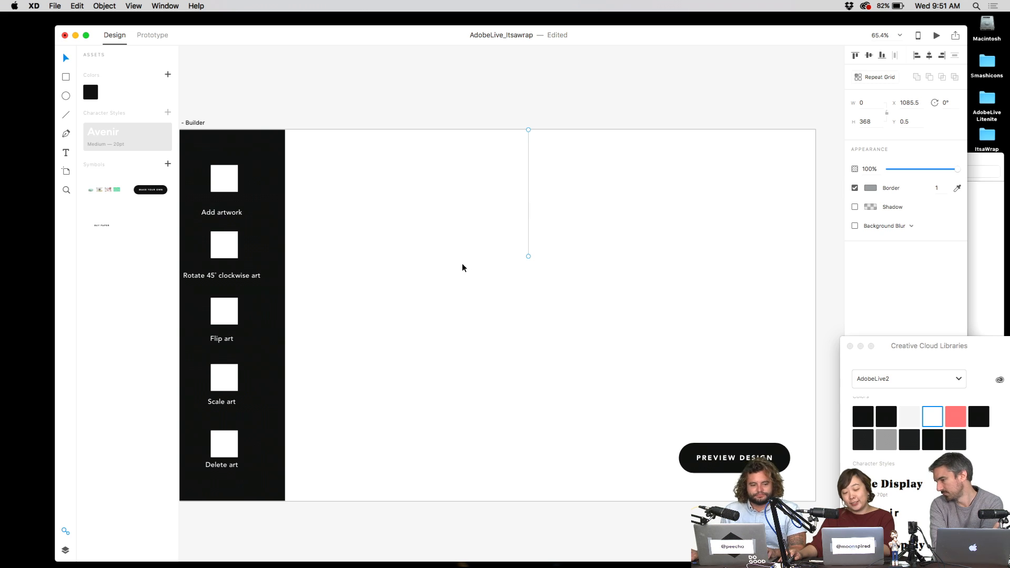
{"action": "key", "text": "l"}
{"action": "left_click_drag", "start_coordinate": [529, 256], "coordinate": [288, 257]}
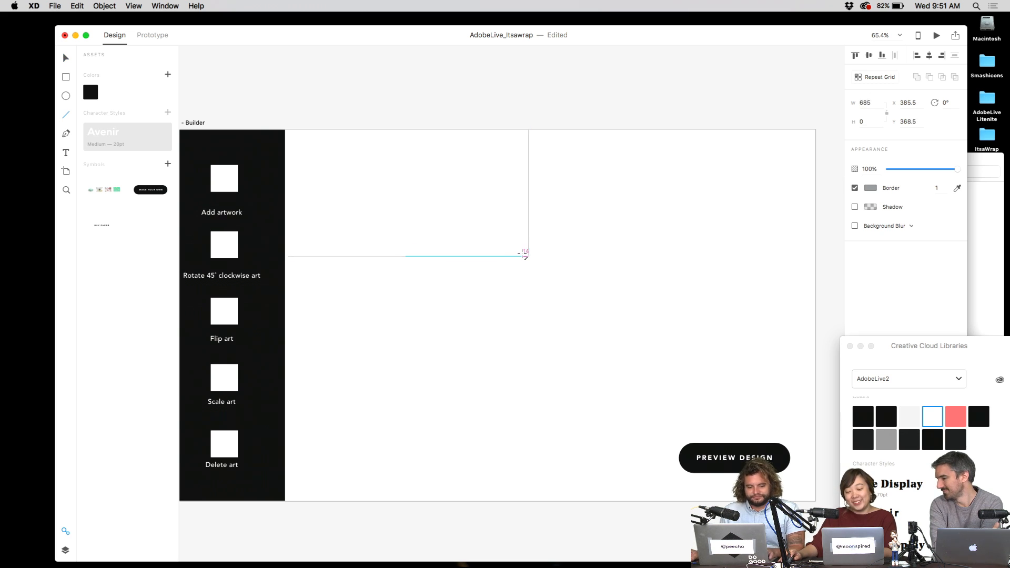
{"action": "key", "text": "v"}
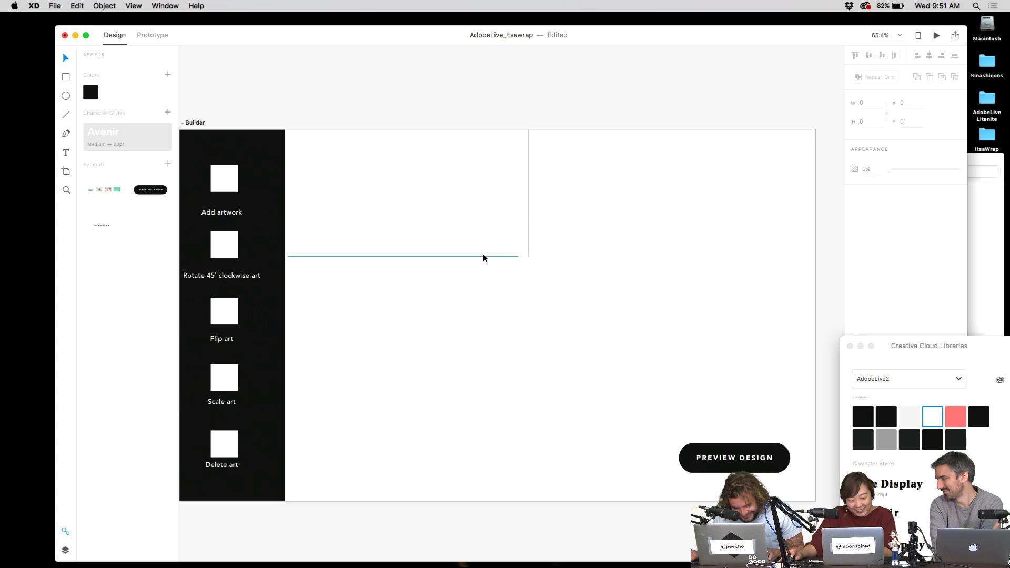
{"action": "left_click", "coordinate": [483, 257]}
{"action": "mouse_move", "coordinate": [519, 259]}
{"action": "left_mouse_down"}
{"action": "mouse_move", "coordinate": [776, 267]}
{"action": "mouse_move", "coordinate": [531, 260]}
{"action": "left_mouse_up"}
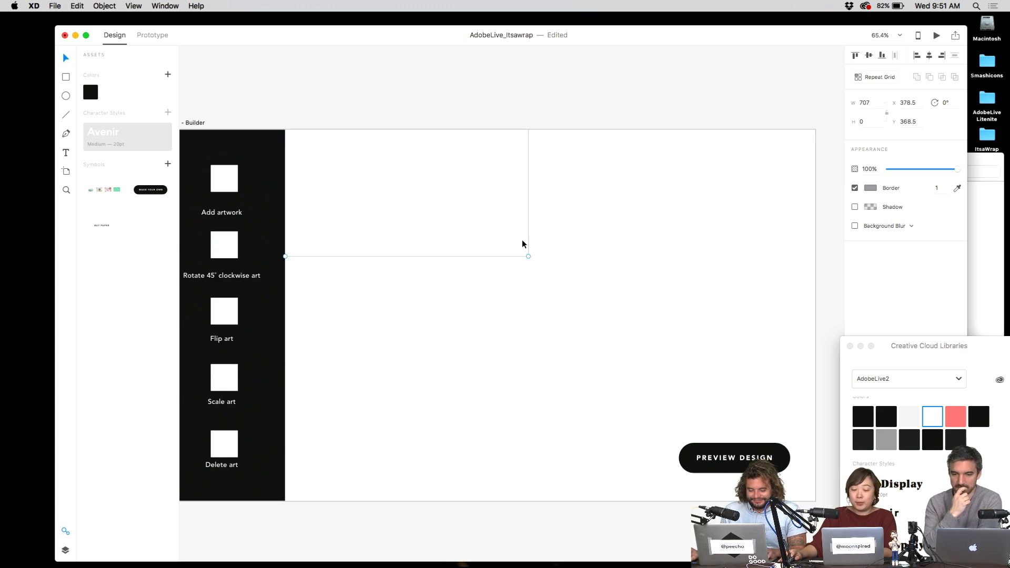
{"action": "left_click_drag", "start_coordinate": [442, 259], "coordinate": [445, 303]}
{"action": "left_click", "coordinate": [630, 227]}
- Extend the vertical line's bottom end down to meet the horizontal line
{"action": "left_click", "coordinate": [528, 214]}
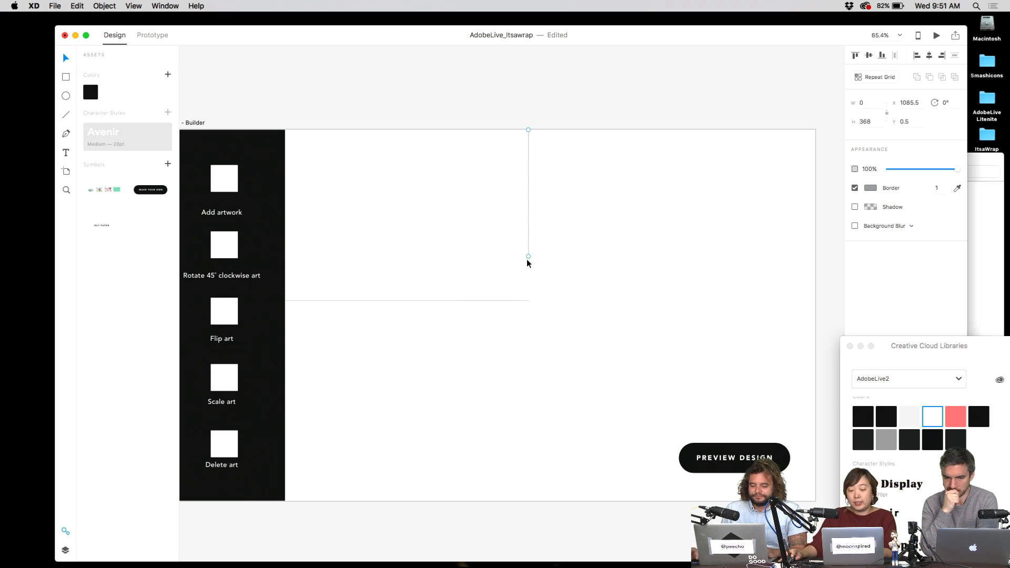
{"action": "left_click_drag", "start_coordinate": [530, 302], "coordinate": [530, 300]}
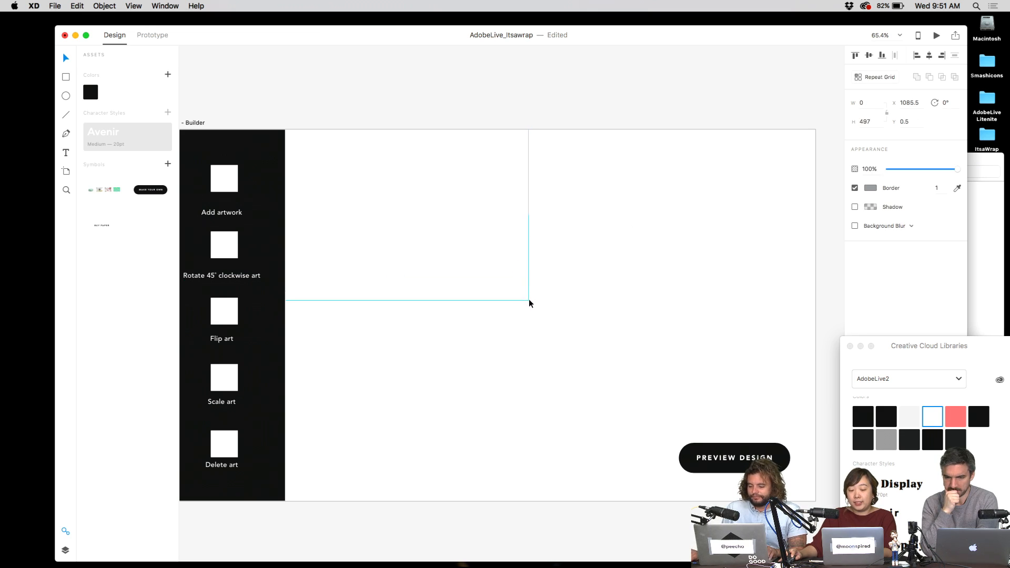
{"action": "left_click", "coordinate": [555, 288]}
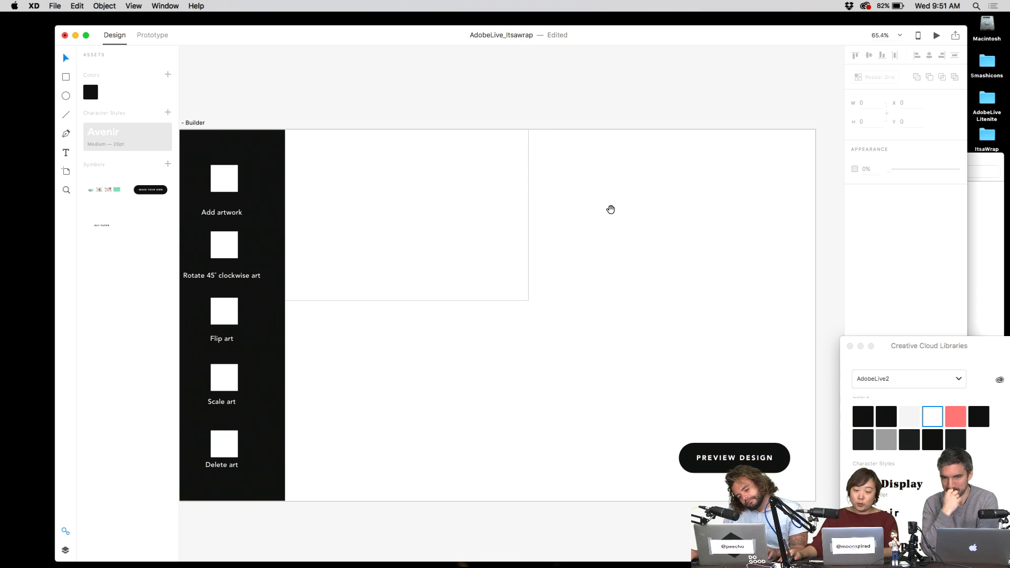
{"action": "scroll", "coordinate": [621, 216], "scroll_direction": "left", "scroll_amount": 2}
- On the Instagram profile in Chrome, open the red watercolour blob post
{"action": "key", "text": "ctrl+Right"}
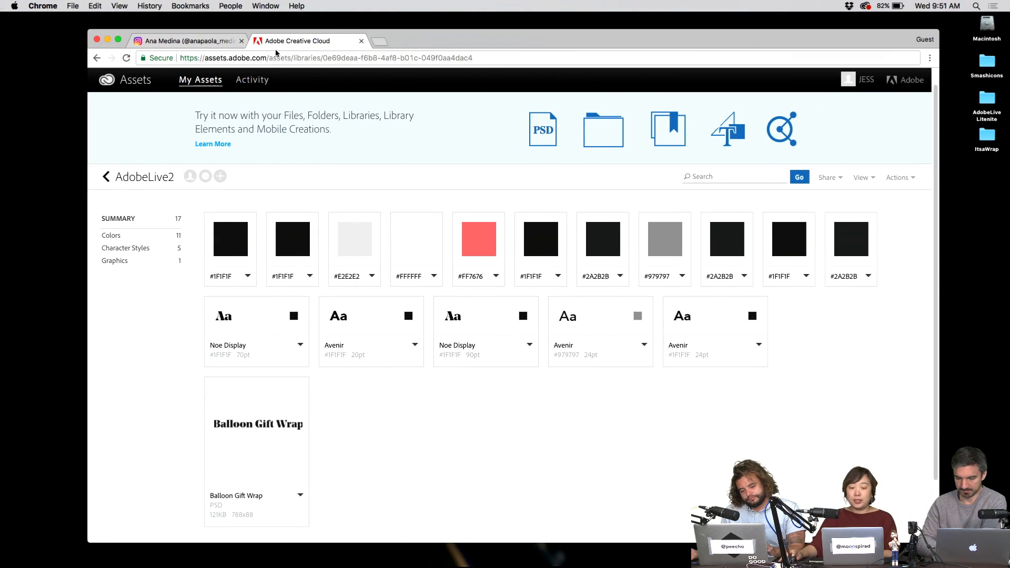
{"action": "left_click", "coordinate": [184, 42]}
{"action": "scroll", "coordinate": [828, 315], "scroll_direction": "down", "scroll_amount": 5}
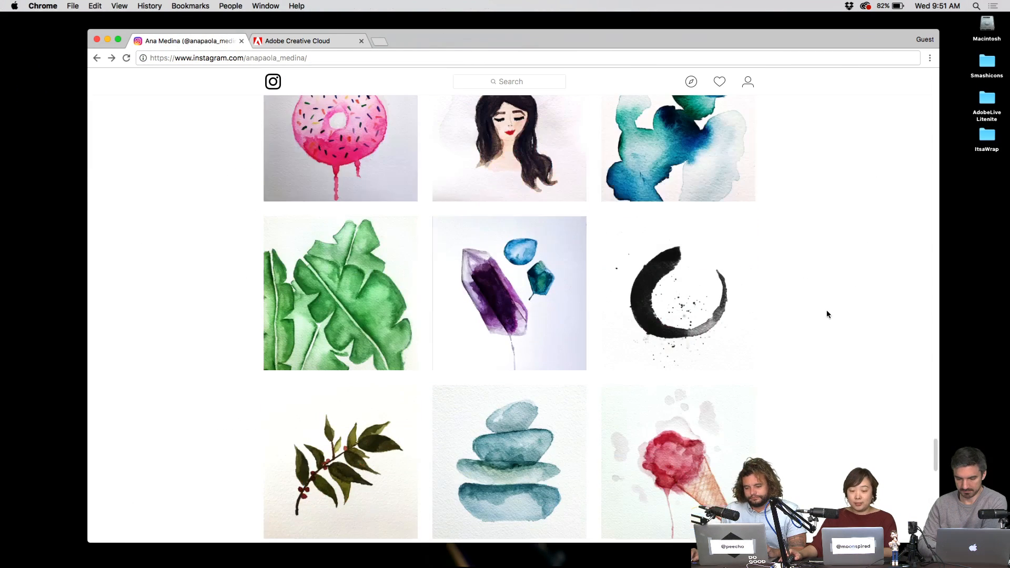
{"action": "scroll", "coordinate": [827, 323], "scroll_direction": "down", "scroll_amount": 2}
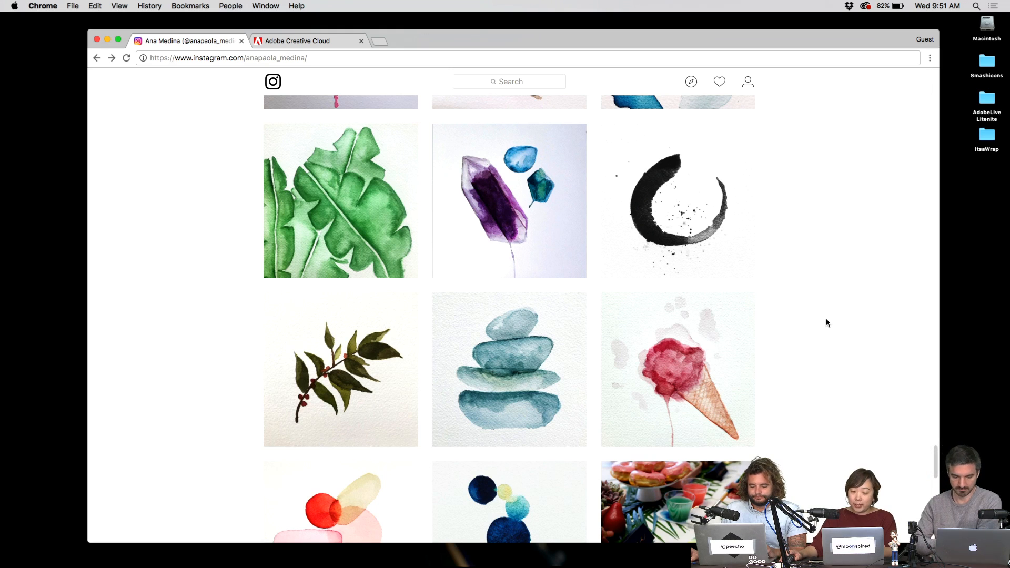
{"action": "scroll", "coordinate": [827, 323], "scroll_direction": "up", "scroll_amount": 10}
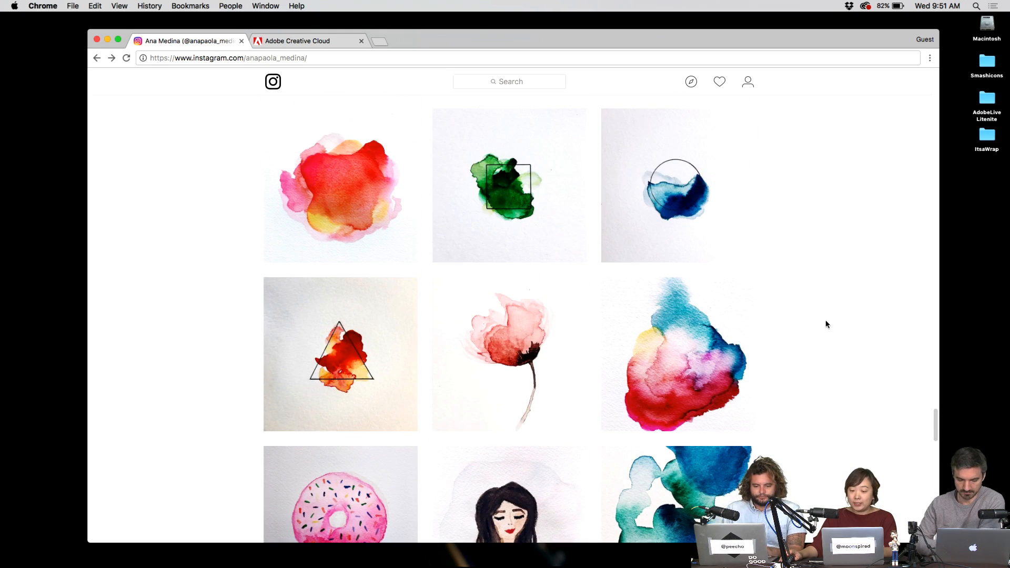
{"action": "scroll", "coordinate": [828, 325], "scroll_direction": "up", "scroll_amount": 1}
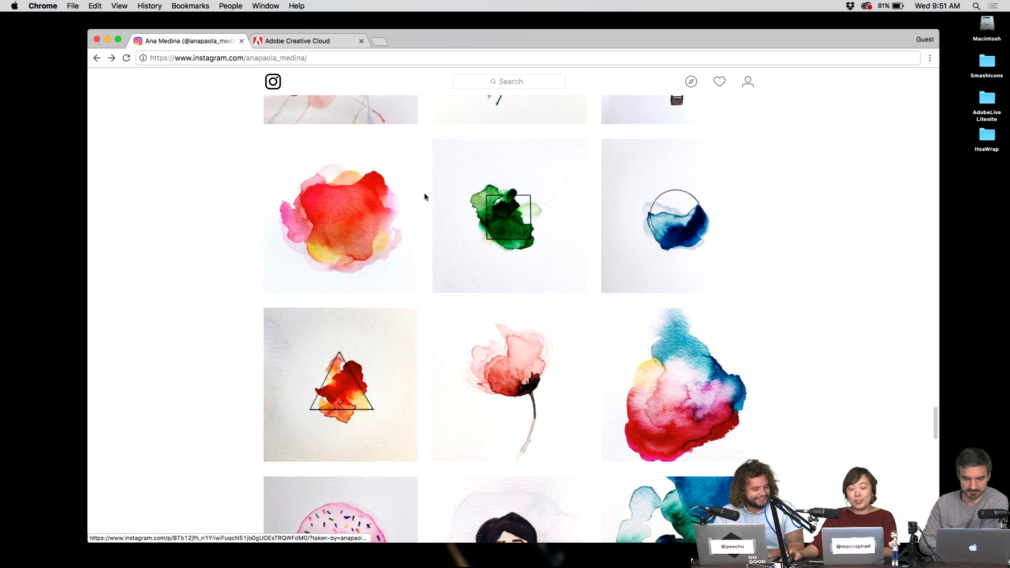
{"action": "left_click", "coordinate": [372, 194]}
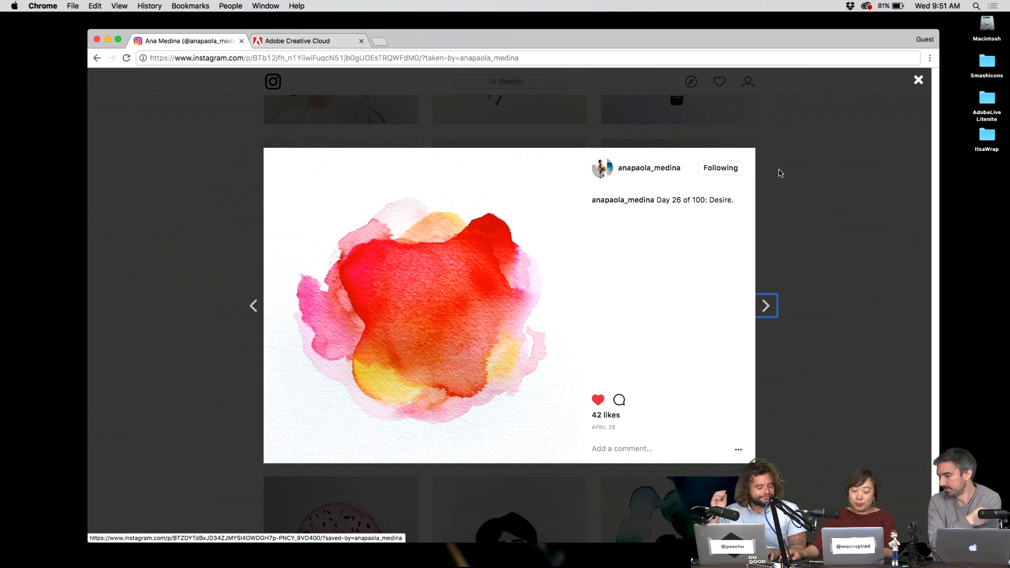
- Screenshot the watercolour painting region and return to the design desktop
{"action": "key", "text": "super+shift+4"}
{"action": "mouse_move", "coordinate": [274, 156]}
{"action": "left_mouse_down"}
{"action": "mouse_move", "coordinate": [463, 384]}
{"action": "mouse_move", "coordinate": [573, 451]}
{"action": "left_mouse_up"}
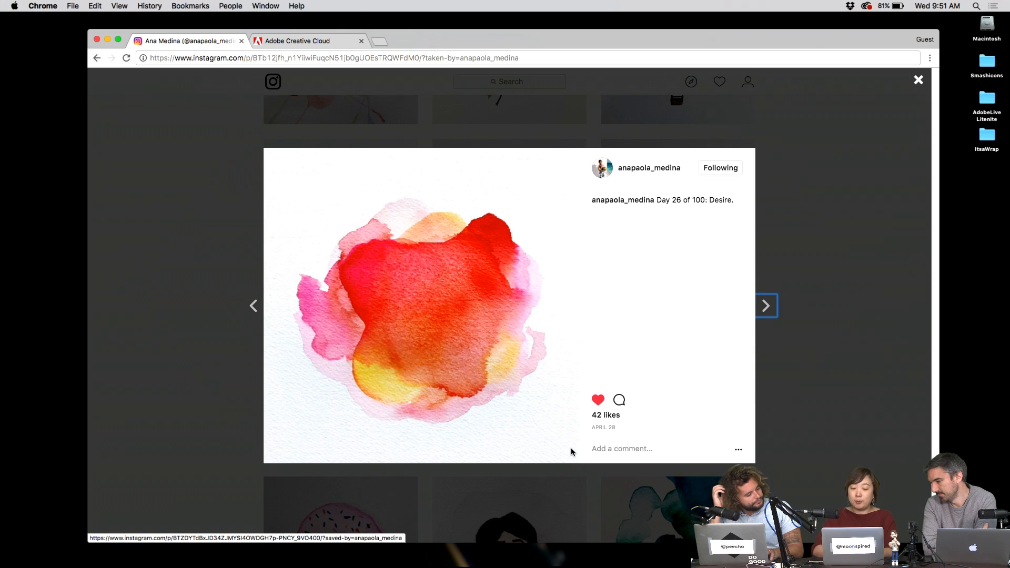
{"action": "key", "text": "ctrl+Left"}
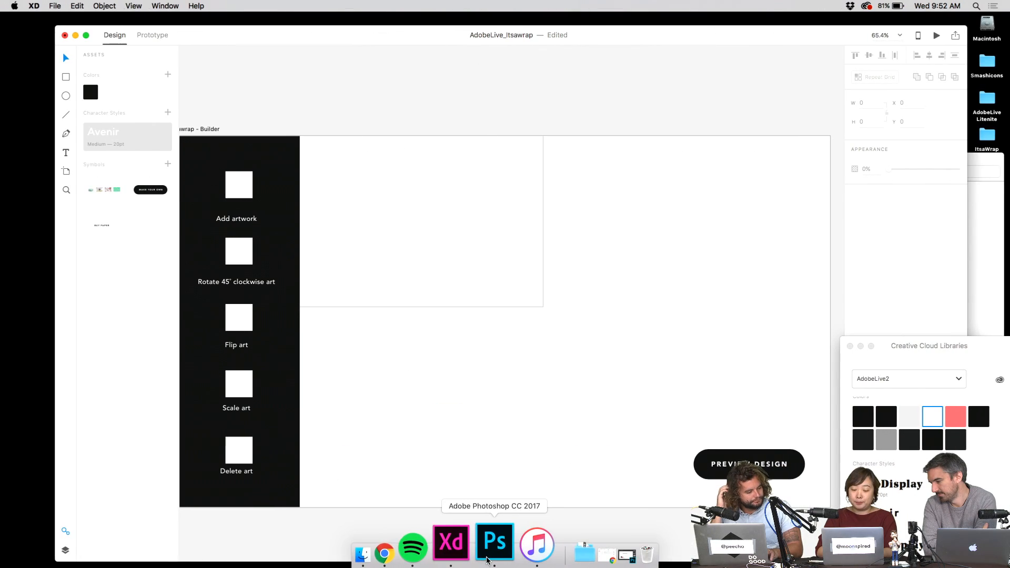
- Paste the red watercolour screenshot into a new Photoshop document
{"action": "left_click", "coordinate": [490, 558]}
{"action": "key", "text": "super+n"}
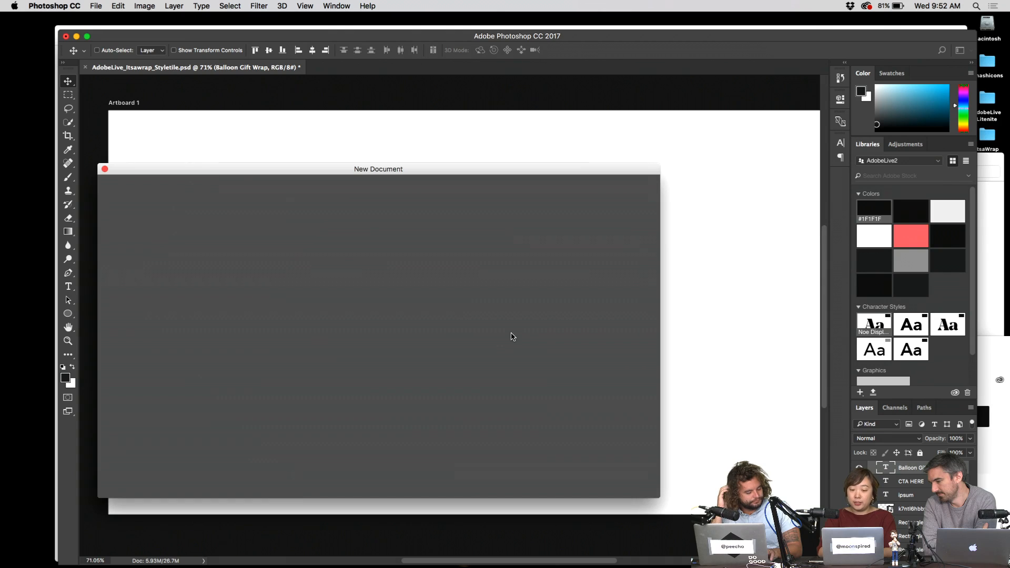
{"action": "key", "text": "Return"}
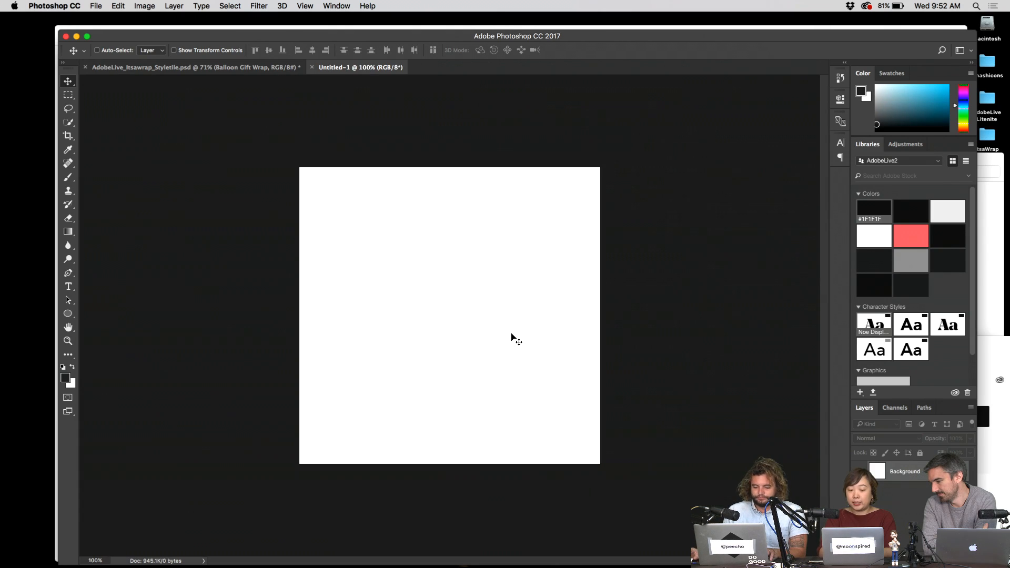
{"action": "key", "text": "super+v"}
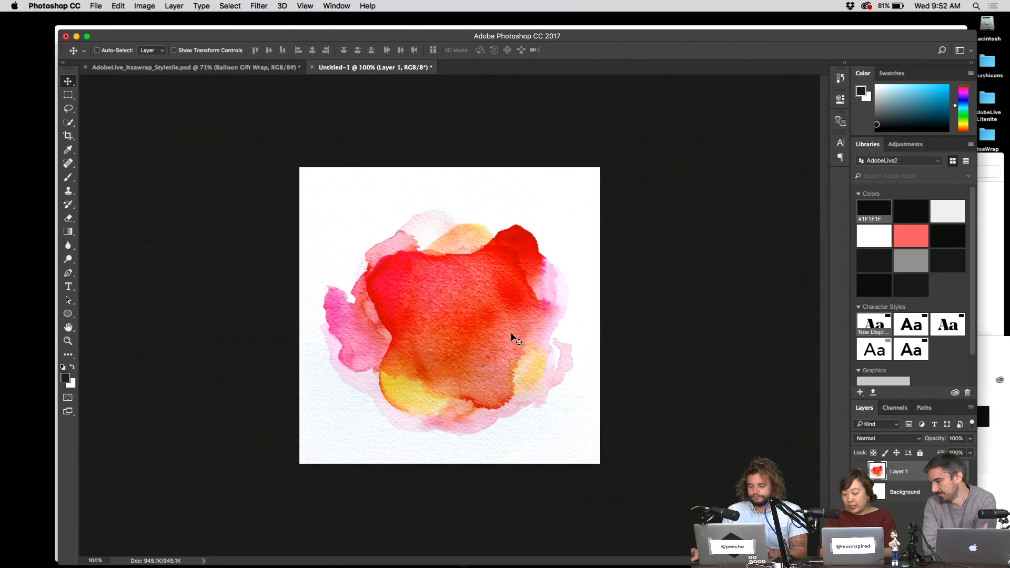
- Brighten the watercolour with Levels, lowering the white input to about 227
{"action": "key", "text": "super+l"}
{"action": "key", "text": "Escape"}
{"action": "left_click_drag", "start_coordinate": [531, 200], "coordinate": [519, 332]}
{"action": "scroll", "coordinate": [437, 384], "scroll_direction": "down", "scroll_amount": 5}
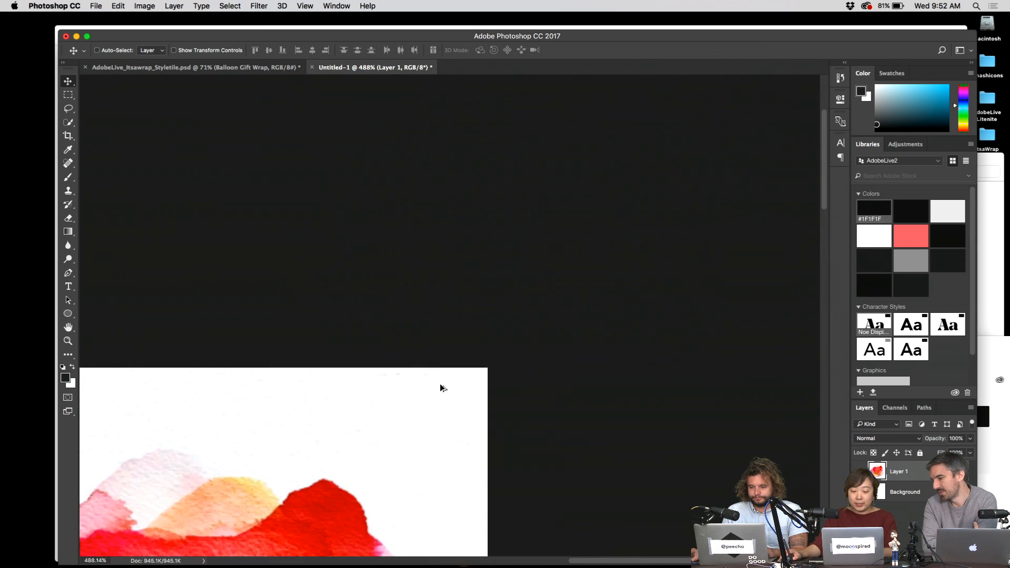
{"action": "key", "text": "super+1"}
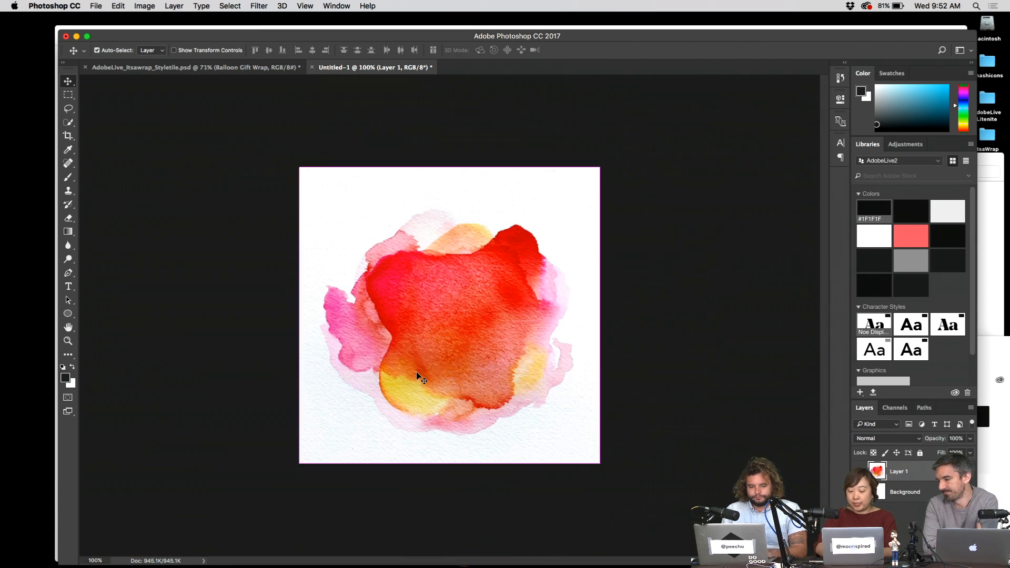
{"action": "key", "text": "super+l"}
{"action": "left_click_drag", "start_coordinate": [531, 180], "coordinate": [700, 279]}
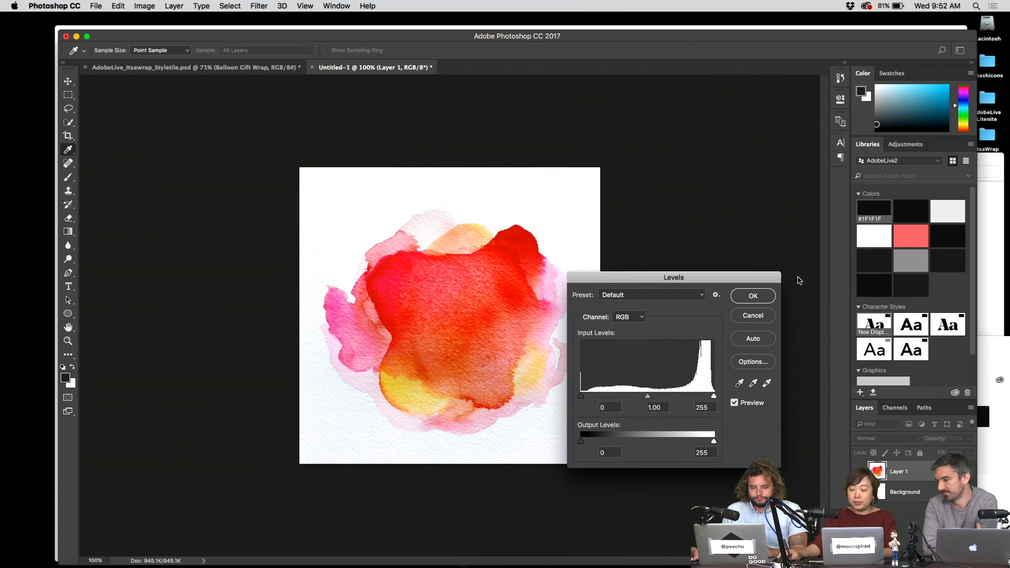
{"action": "left_click_drag", "start_coordinate": [709, 399], "coordinate": [700, 400]}
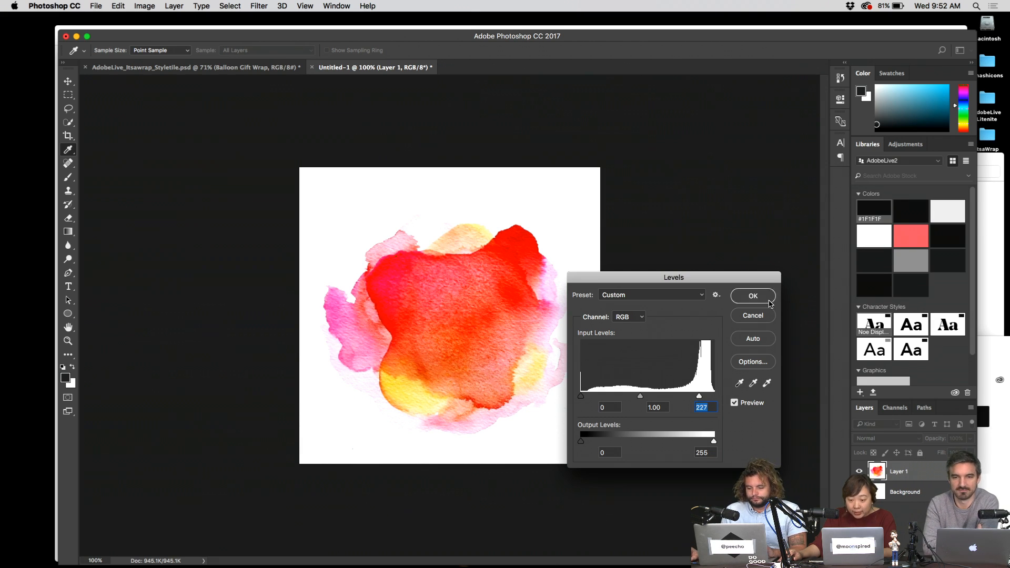
{"action": "left_click", "coordinate": [763, 296]}
- Select the whole canvas and hide Photoshop
{"action": "key", "text": "v"}
{"action": "key", "text": "super+a"}
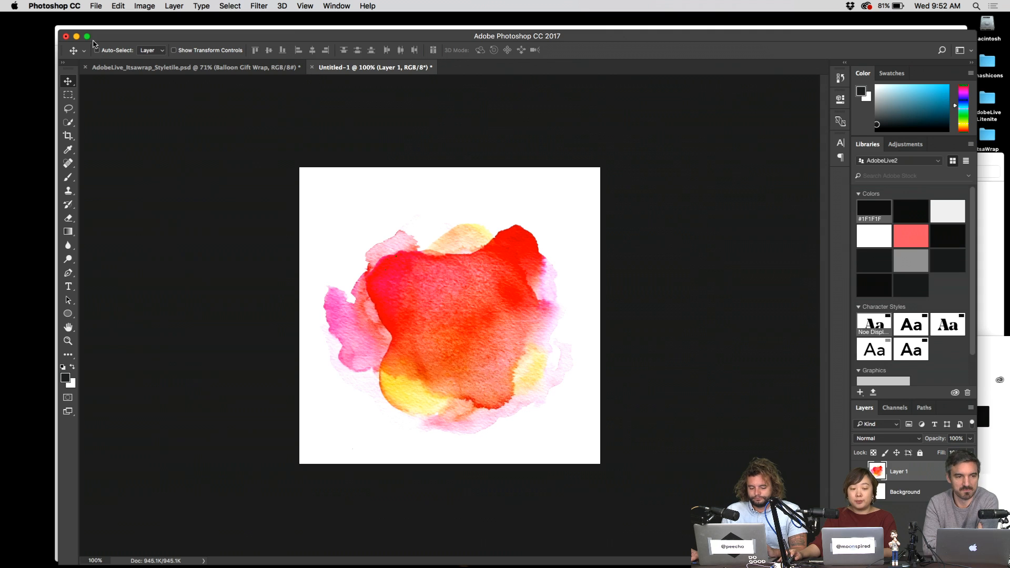
{"action": "left_click", "coordinate": [76, 36]}
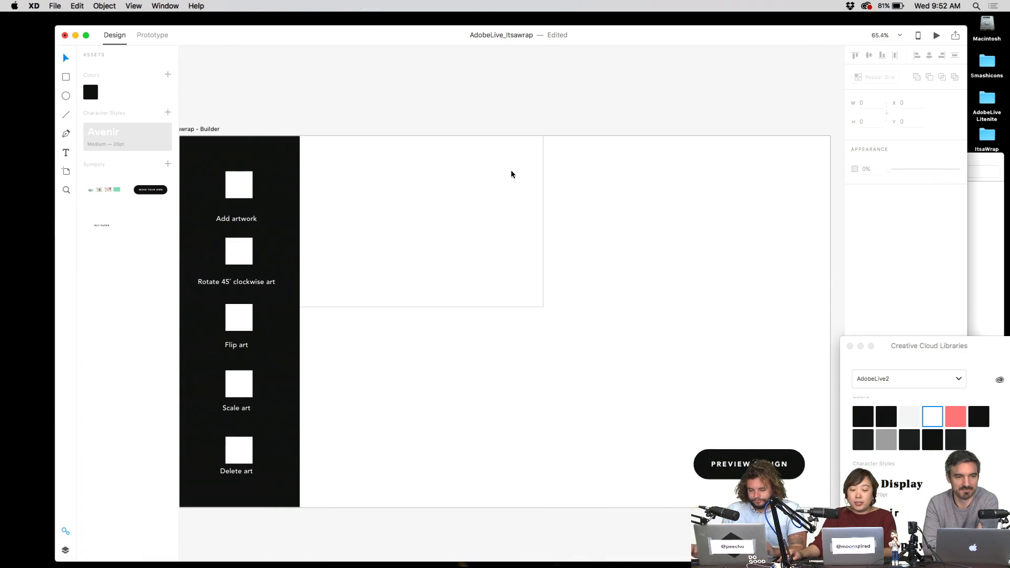
- Paste the watercolour into XD above the artboard and make it a symbol
{"action": "key", "text": "super+v"}
{"action": "left_click_drag", "start_coordinate": [496, 308], "coordinate": [489, 165]}
{"action": "scroll", "coordinate": [489, 166], "scroll_direction": "up", "scroll_amount": 5}
{"action": "left_click_drag", "start_coordinate": [561, 277], "coordinate": [411, 142]}
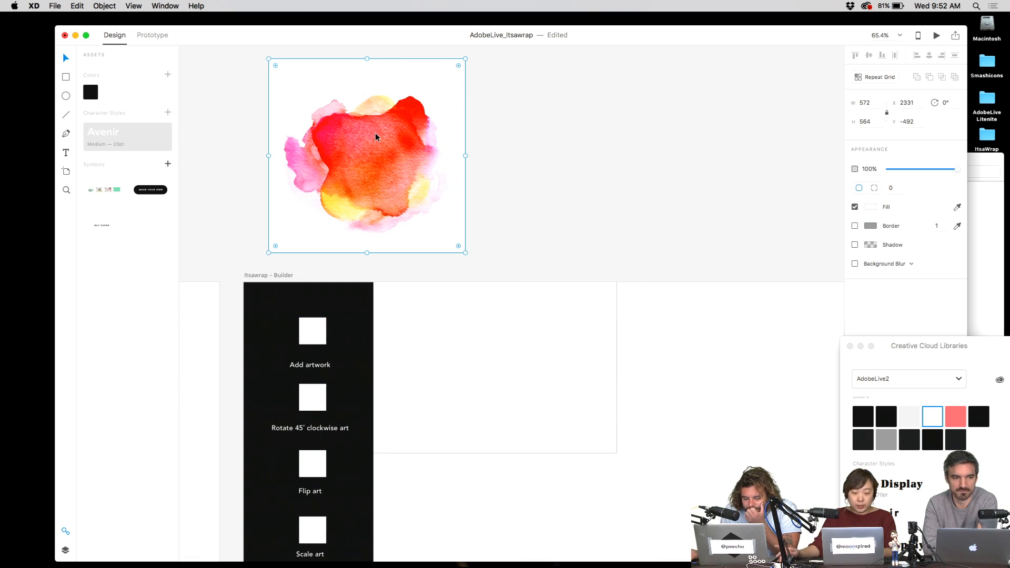
{"action": "key", "text": "super+k"}
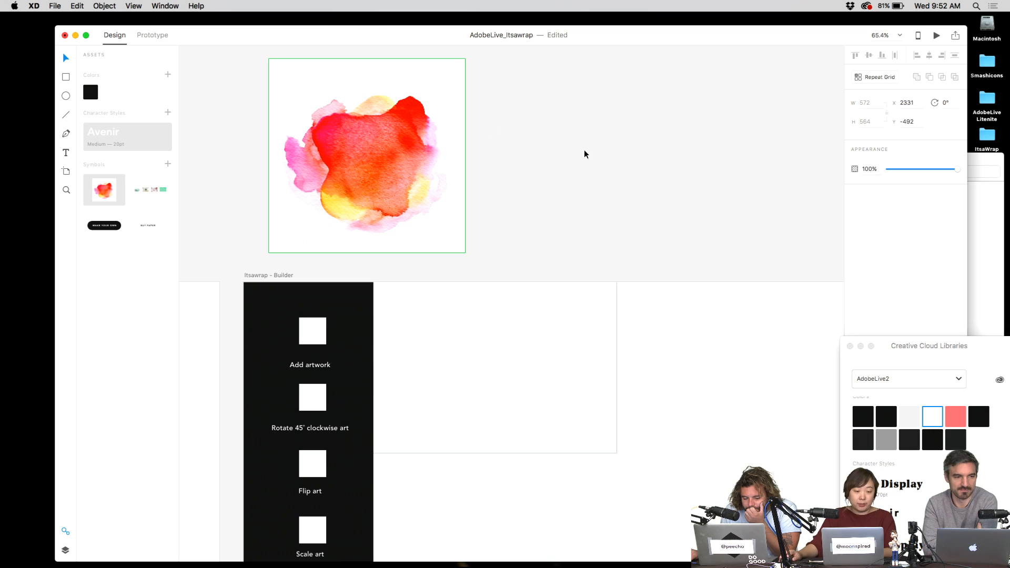
- Place the watercolour symbol in the Builder artboard's top-left, scaled to 176 × 172
{"action": "left_click_drag", "start_coordinate": [469, 158], "coordinate": [593, 302]}
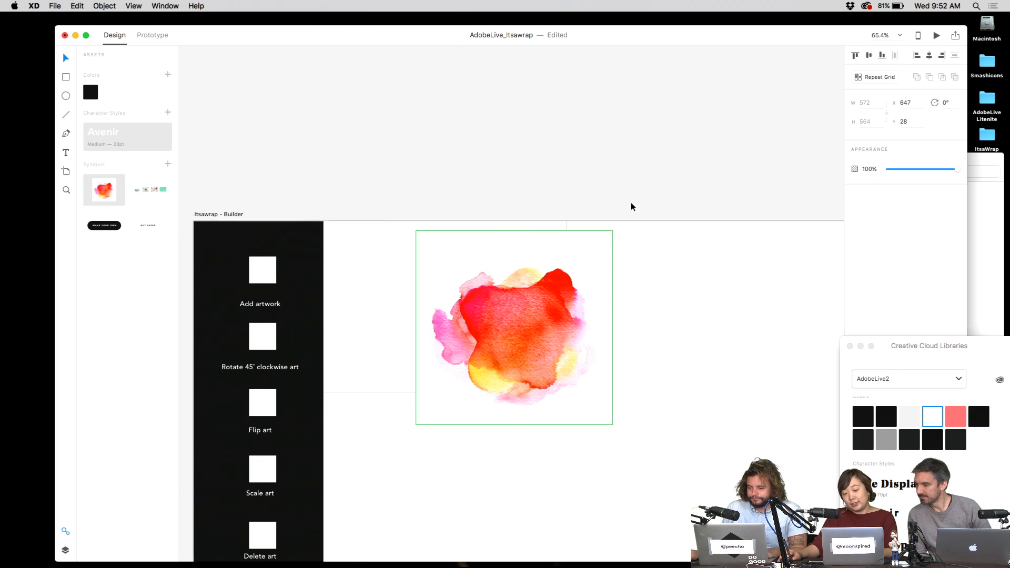
{"action": "left_click", "coordinate": [599, 258]}
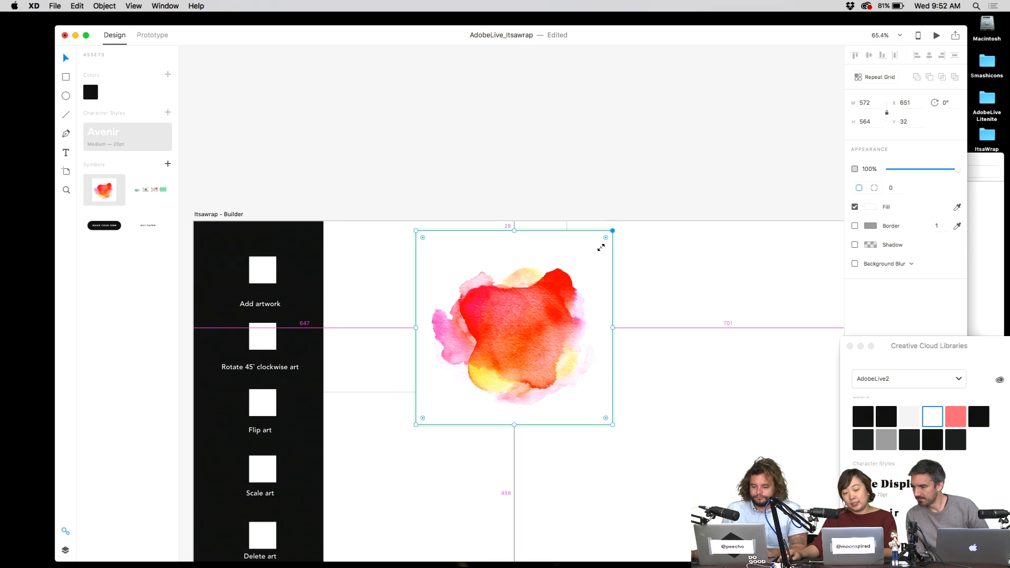
{"action": "left_click_drag", "start_coordinate": [601, 248], "coordinate": [393, 259]}
{"action": "scroll", "coordinate": [366, 209], "scroll_direction": "down", "scroll_amount": 3}
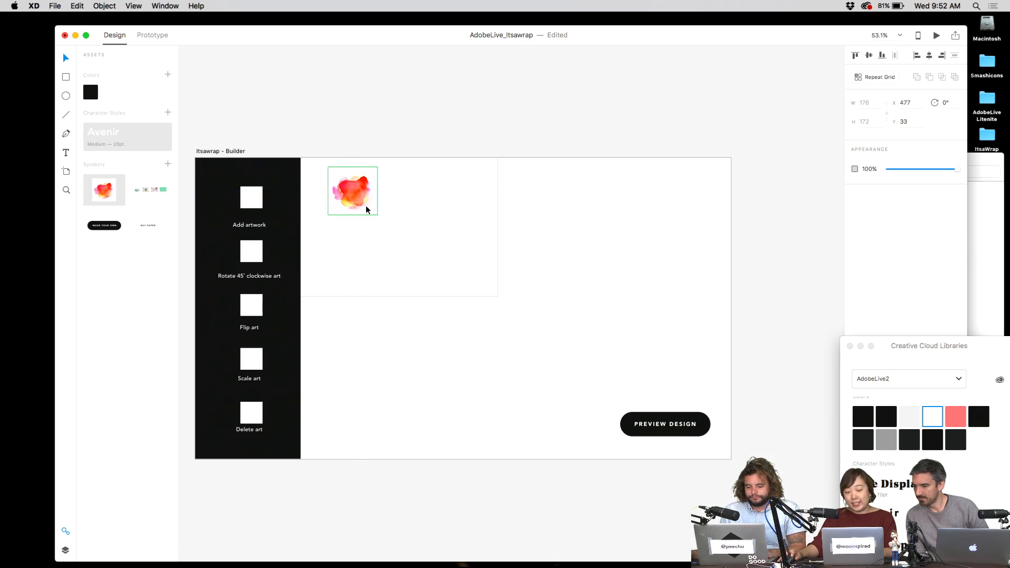
{"action": "left_click_drag", "start_coordinate": [354, 199], "coordinate": [347, 200]}
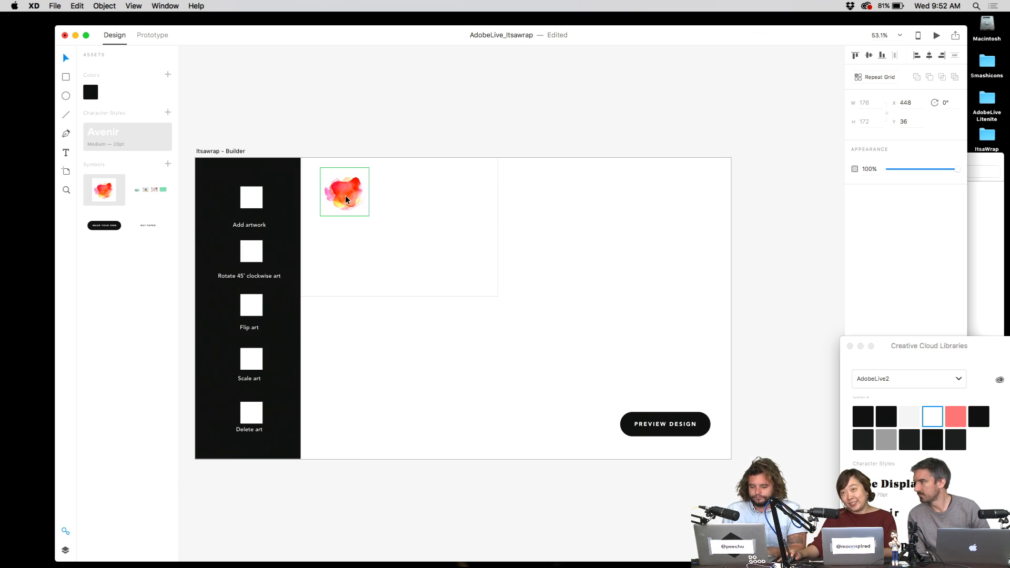
{"action": "left_click", "coordinate": [417, 125]}
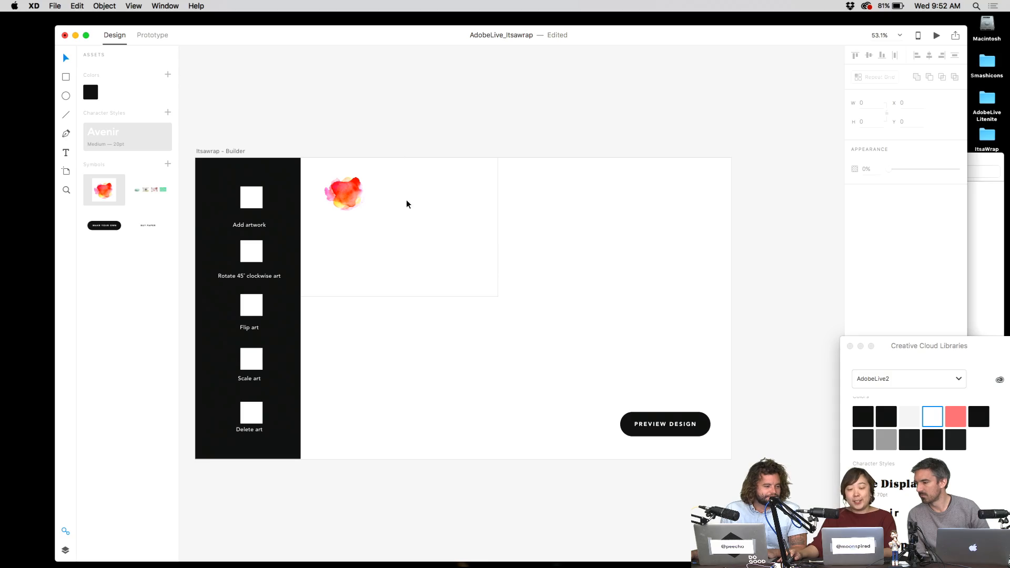
- Bring up the overview of all open windows and desktops
{"action": "key", "text": "ctrl+Up"}
{"action": "left_click", "coordinate": [453, 226]}
{"action": "key", "text": "ctrl+Up"}
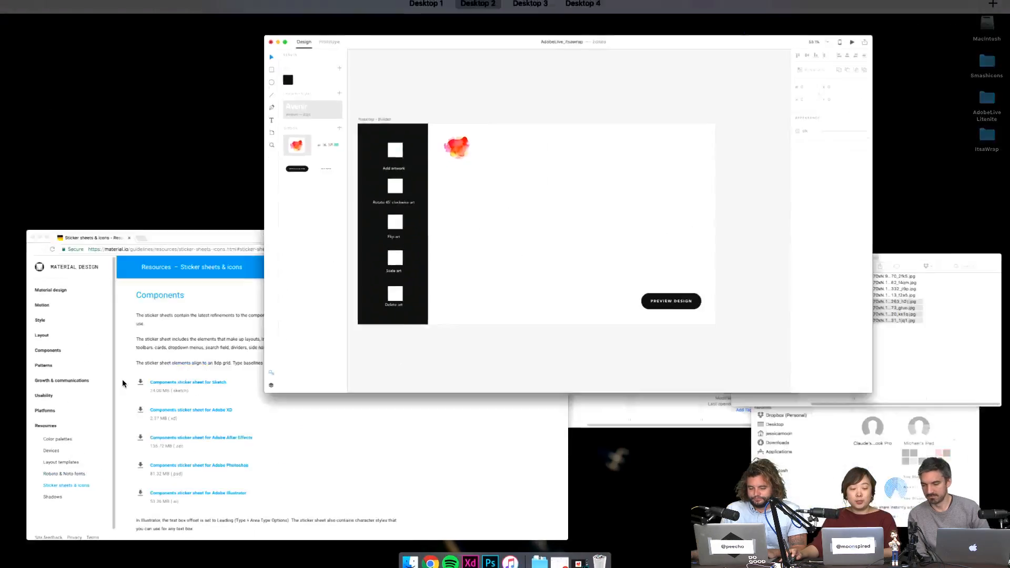
- Return to the Instagram profile grid and briefly view the peach painting post
{"action": "left_click", "coordinate": [123, 384]}
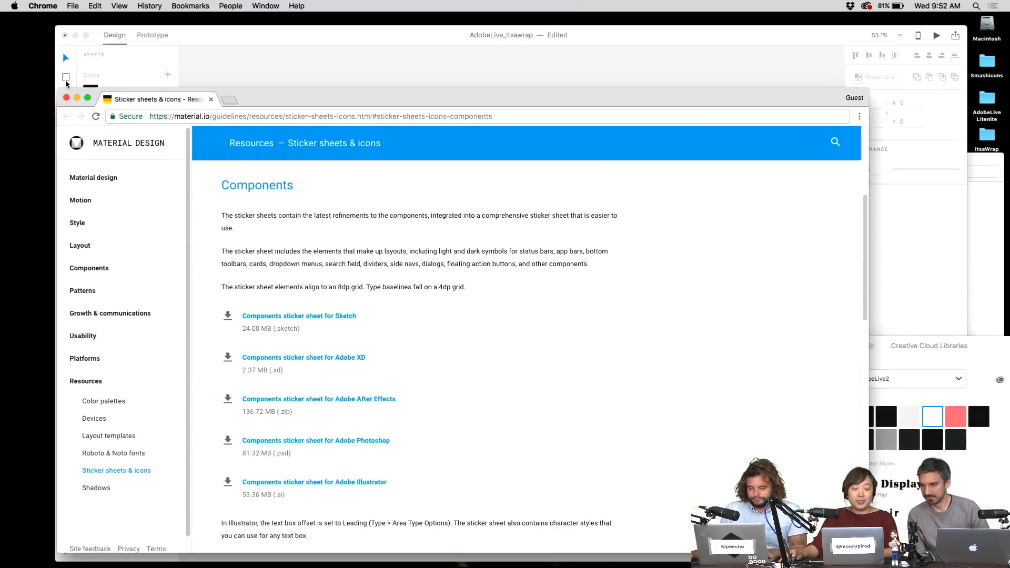
{"action": "left_click", "coordinate": [62, 52]}
{"action": "key", "text": "ctrl+Right"}
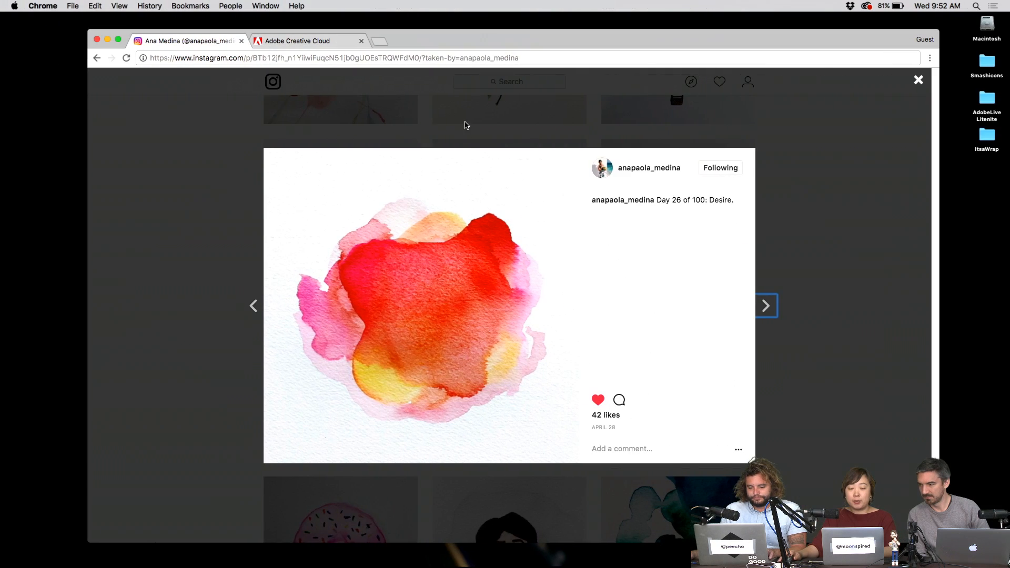
{"action": "left_click", "coordinate": [905, 278]}
{"action": "scroll", "coordinate": [751, 381], "scroll_direction": "down", "scroll_amount": 10}
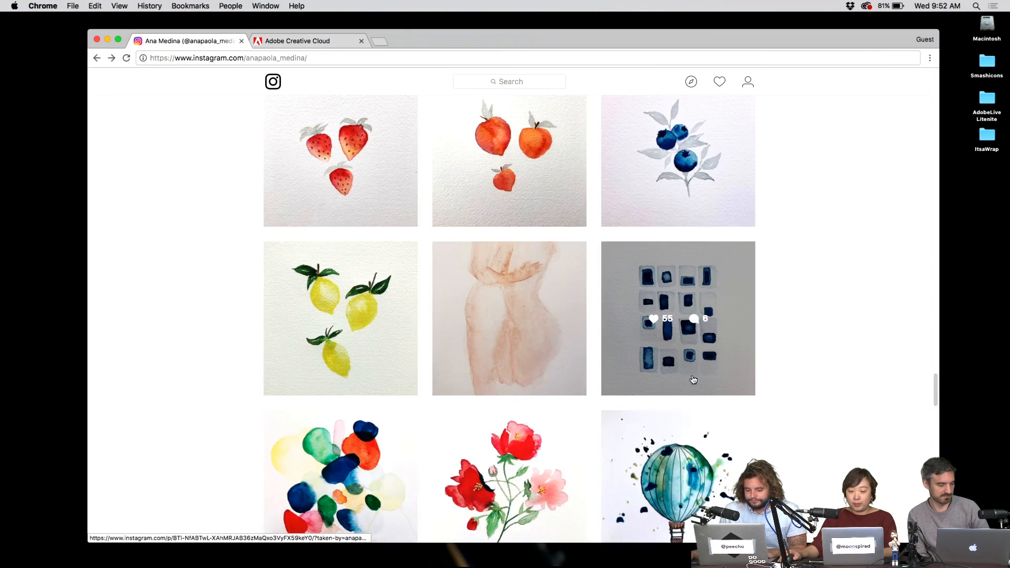
{"action": "scroll", "coordinate": [752, 379], "scroll_direction": "up", "scroll_amount": 2}
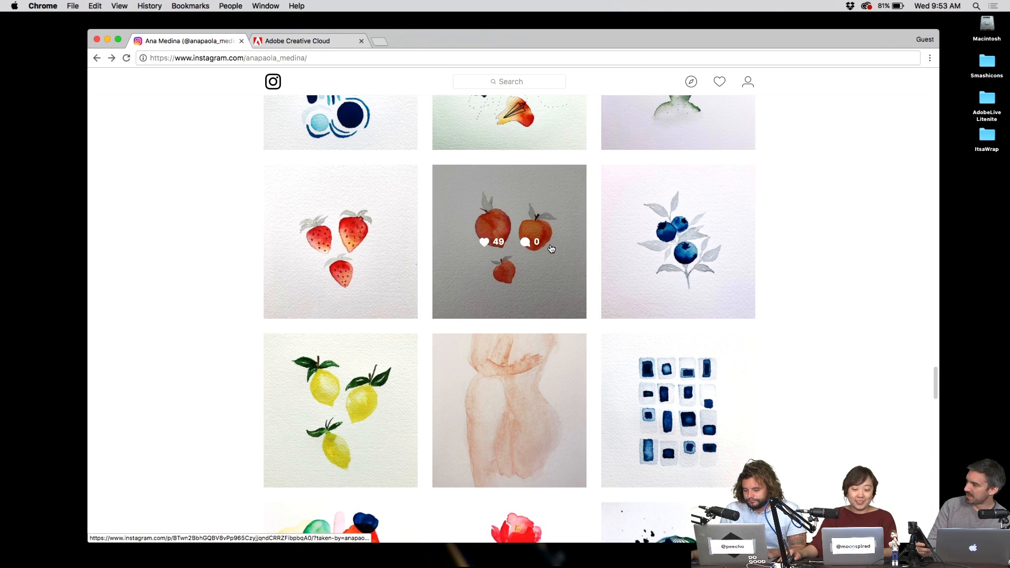
{"action": "left_click", "coordinate": [526, 205]}
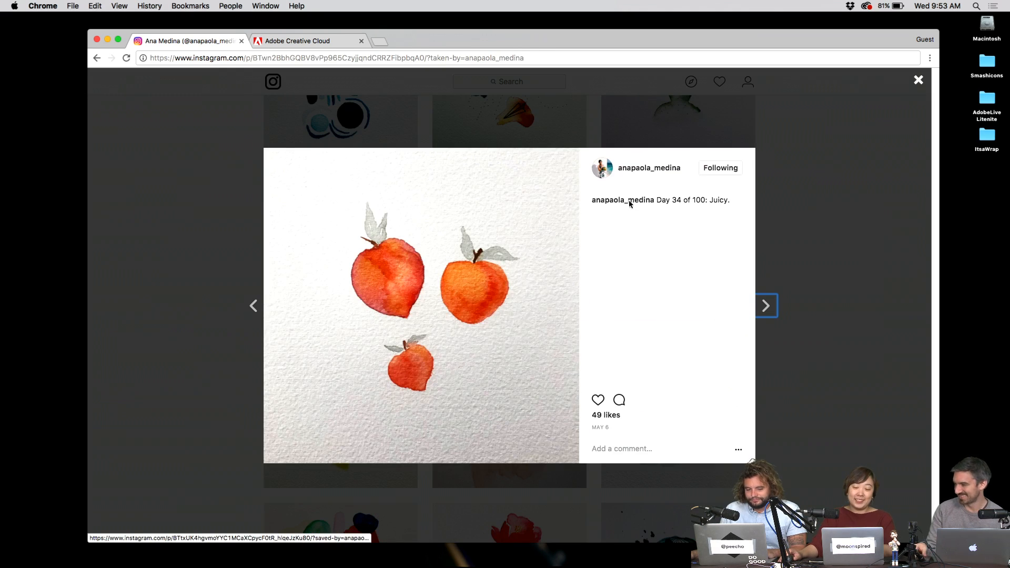
{"action": "key", "text": "Escape"}
{"action": "scroll", "coordinate": [710, 234], "scroll_direction": "up", "scroll_amount": 6}
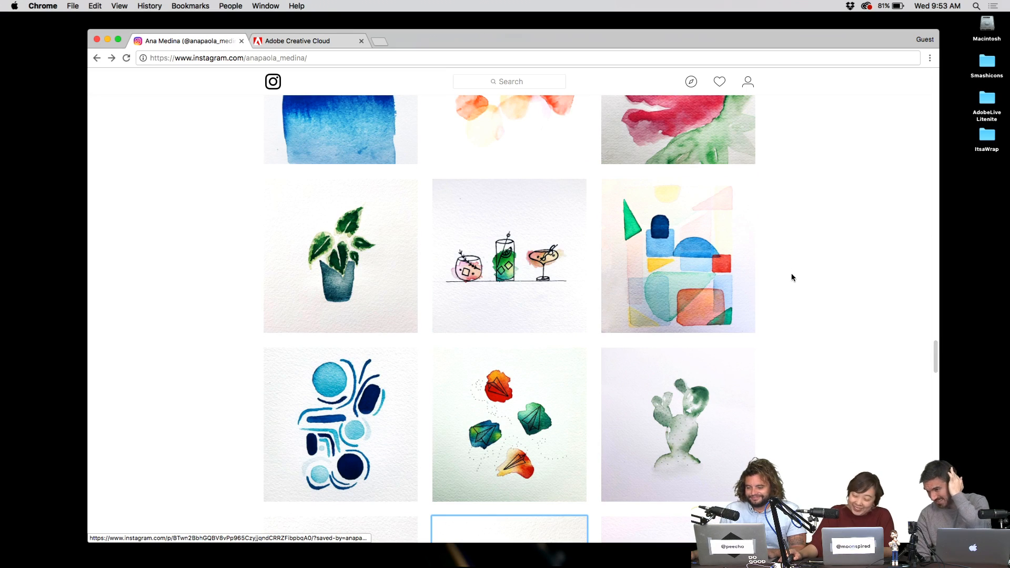
{"action": "scroll", "coordinate": [791, 275], "scroll_direction": "up", "scroll_amount": 2}
- Screenshot the soft orange 'Day 43 of 100: Pulse' painting, then return to Photoshop
{"action": "left_click", "coordinate": [524, 160]}
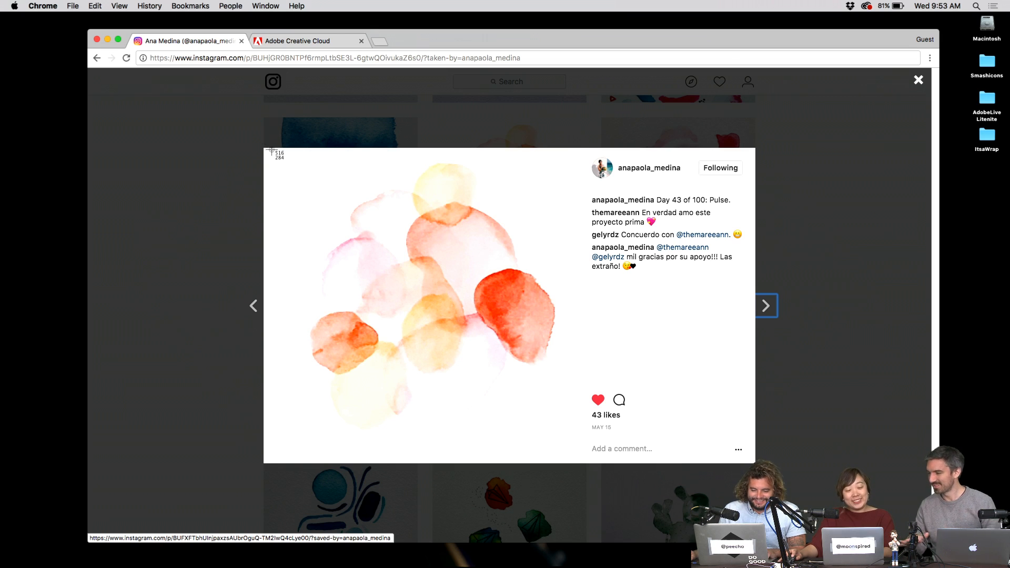
{"action": "left_click_drag", "start_coordinate": [269, 151], "coordinate": [576, 456]}
{"action": "key", "text": "Escape"}
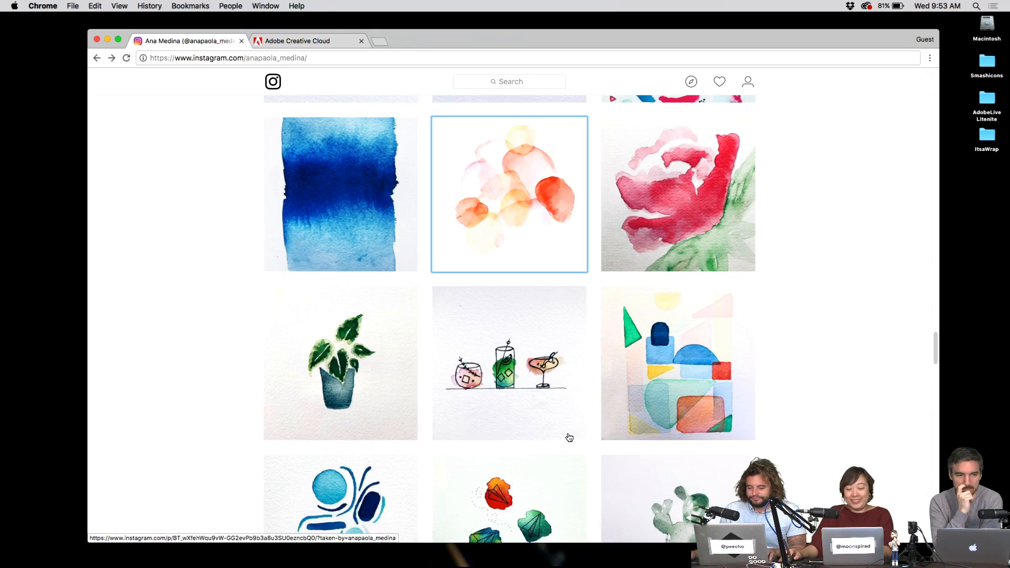
{"action": "key", "text": "ctrl+Left"}
{"action": "left_click", "coordinate": [503, 544]}
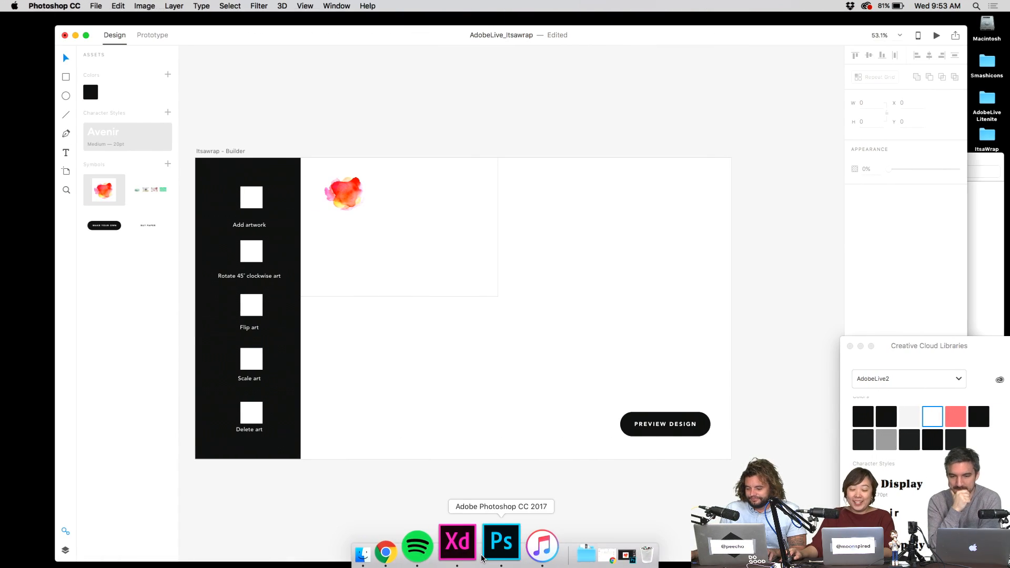
- Paste the orange watercolour into a new 587×584 document, apply Levels at 249, and hide Photoshop
{"action": "key", "text": "super+n"}
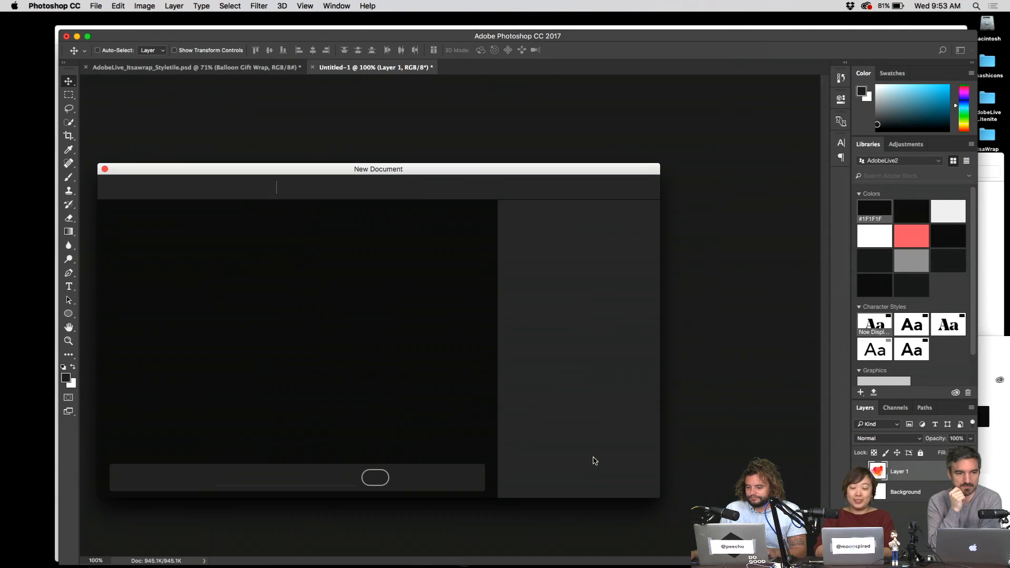
{"action": "key", "text": "cmd+v"}
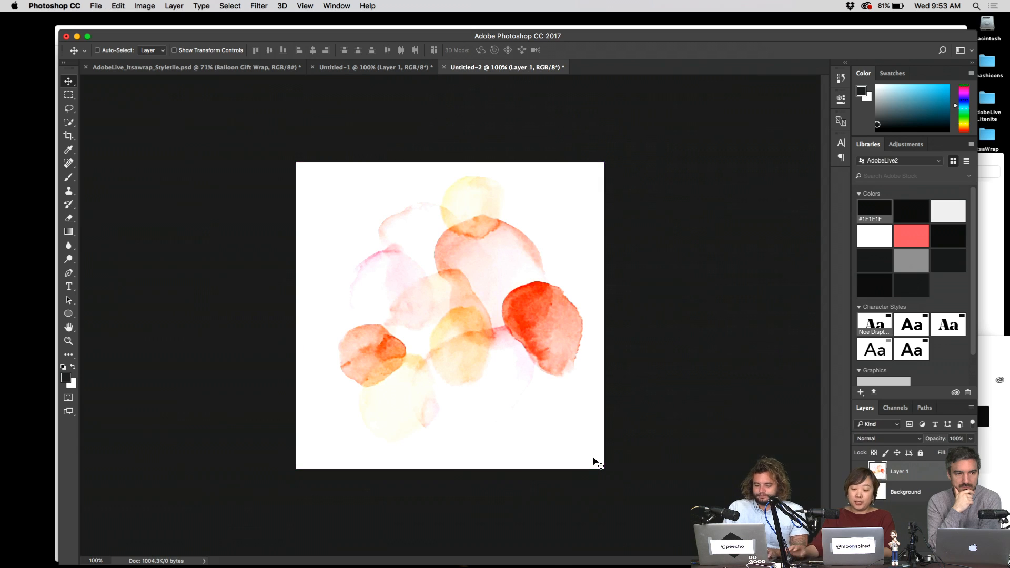
{"action": "key", "text": "cmd+l"}
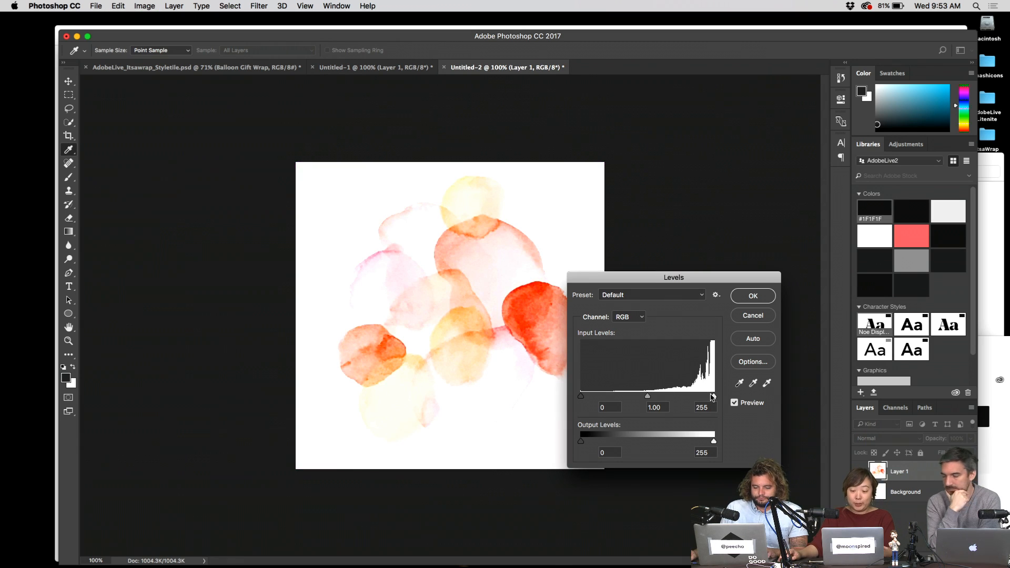
{"action": "left_click", "coordinate": [755, 294]}
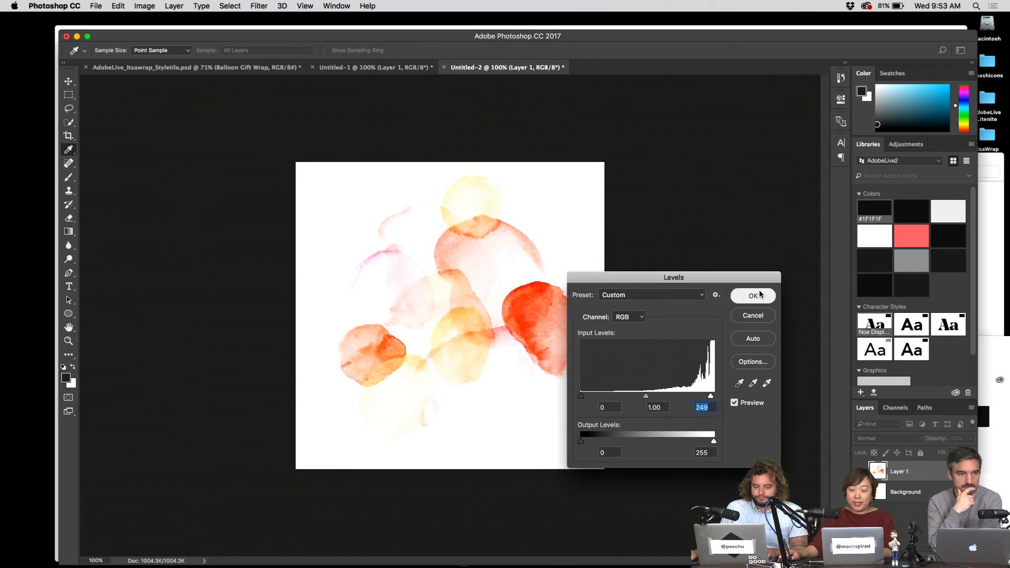
{"action": "key", "text": "v"}
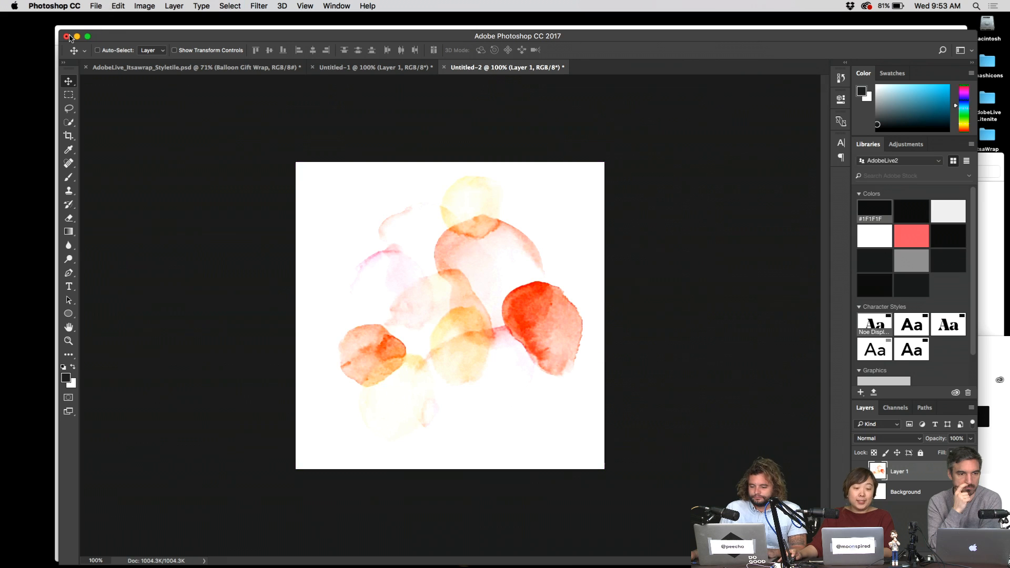
{"action": "key", "text": "cmd+h"}
{"action": "left_click", "coordinate": [528, 195]}
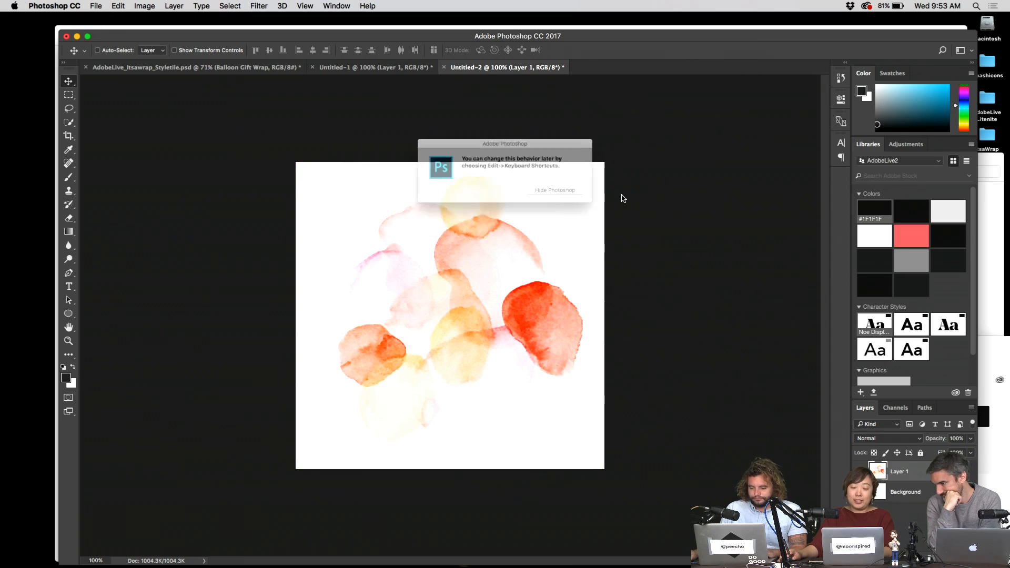
{"action": "left_click", "coordinate": [592, 197]}
- Paste the orange watercolour onto the Builder artboard at 387×386, with a 408×406 spare copy
{"action": "key", "text": "super+v"}
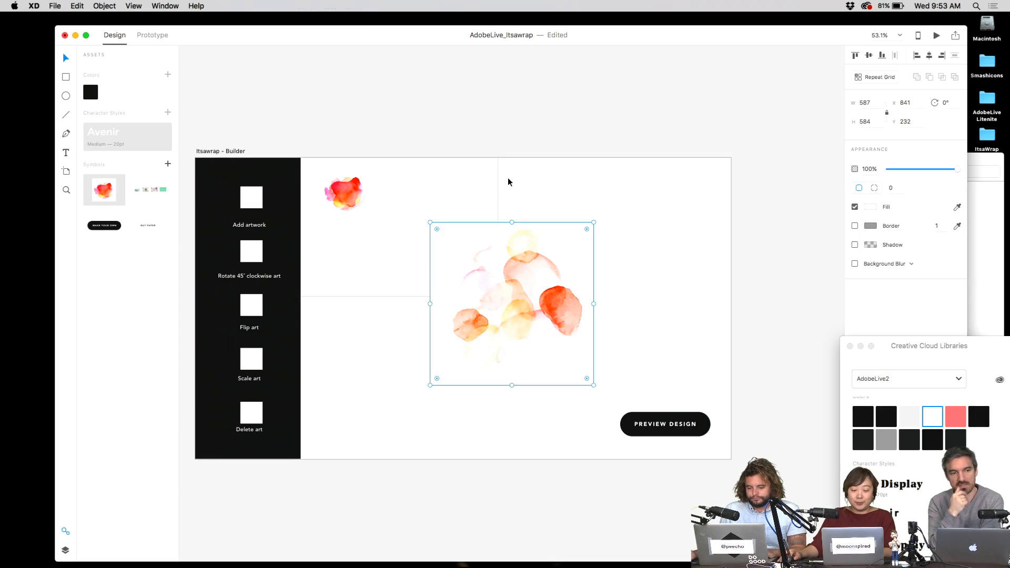
{"action": "left_click_drag", "start_coordinate": [544, 271], "coordinate": [501, 216]}
{"action": "left_click_drag", "start_coordinate": [551, 168], "coordinate": [817, 108]}
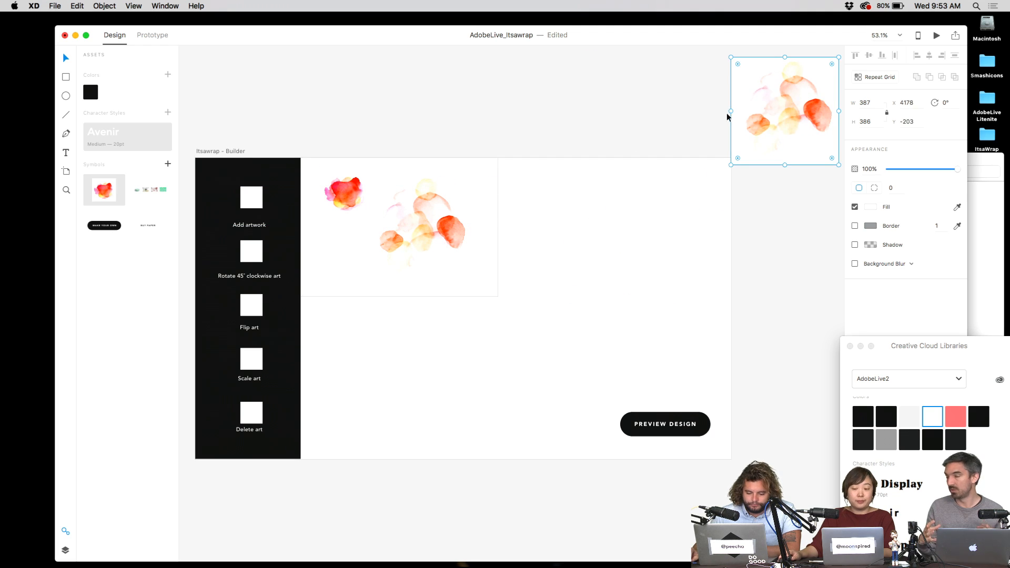
{"action": "left_click_drag", "start_coordinate": [729, 113], "coordinate": [724, 111]}
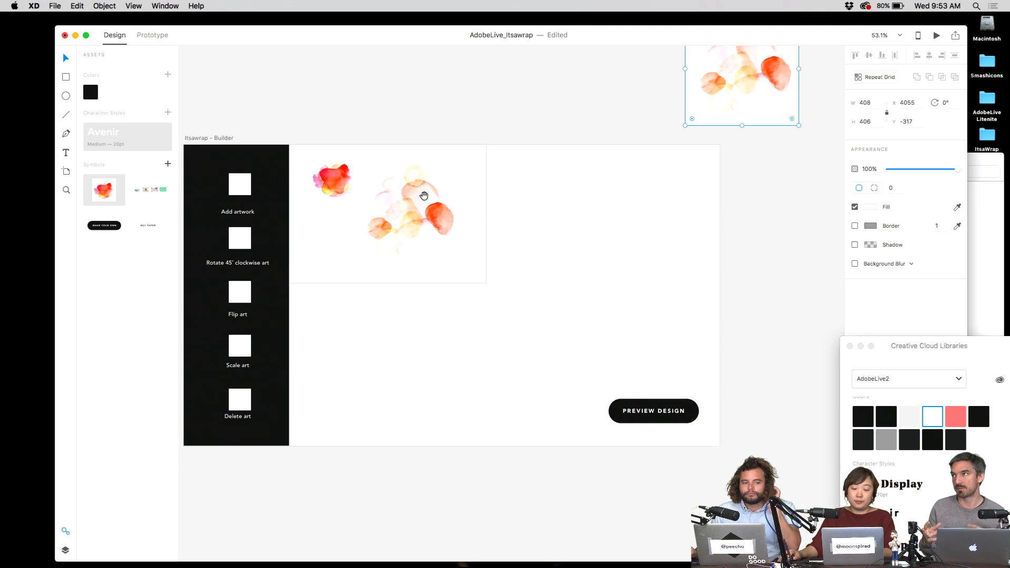
{"action": "scroll", "coordinate": [424, 197], "scroll_direction": "left", "scroll_amount": 3}
- Set the watercolour to 45% opacity and send it behind the red blob
{"action": "left_click", "coordinate": [442, 226]}
{"action": "key", "text": "5"}
{"action": "key", "text": "3"}
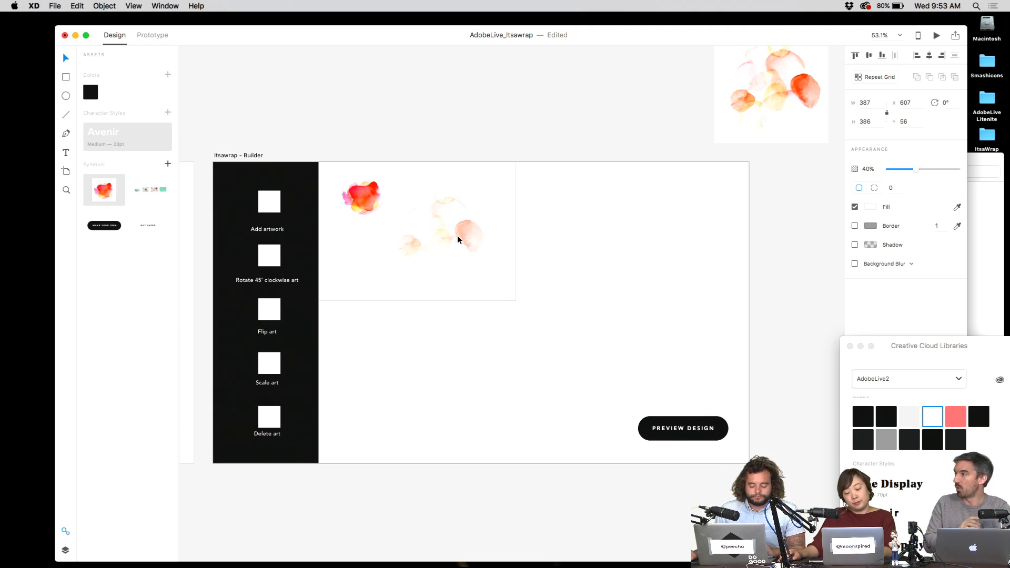
{"action": "key", "text": "2"}
{"action": "key", "text": "4"}
{"action": "key", "text": "5"}
{"action": "left_click_drag", "start_coordinate": [458, 237], "coordinate": [432, 231]}
{"action": "key", "text": "super+bracketleft"}
{"action": "key", "text": "super+bracketleft"}
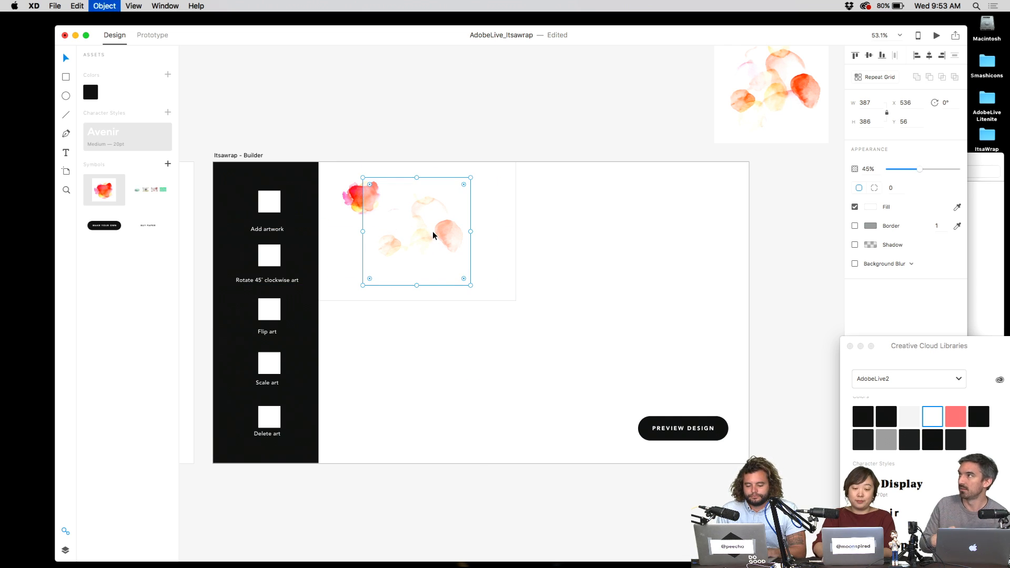
{"action": "left_click", "coordinate": [443, 138]}
- Add a blank Web 1920 artboard above the Homepage artboard
{"action": "scroll", "coordinate": [433, 169], "scroll_direction": "down", "scroll_amount": 5}
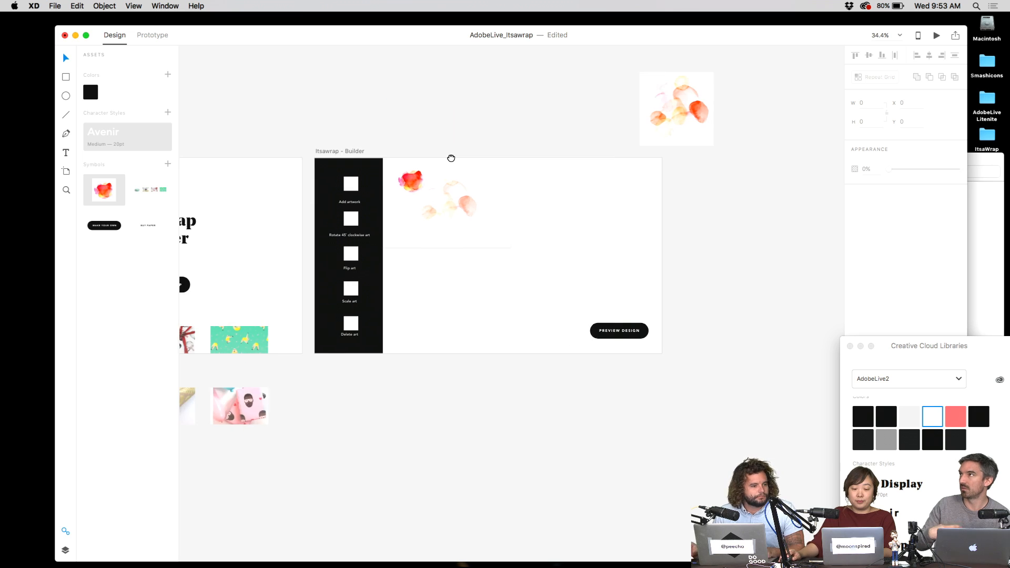
{"action": "left_click", "coordinate": [403, 176]}
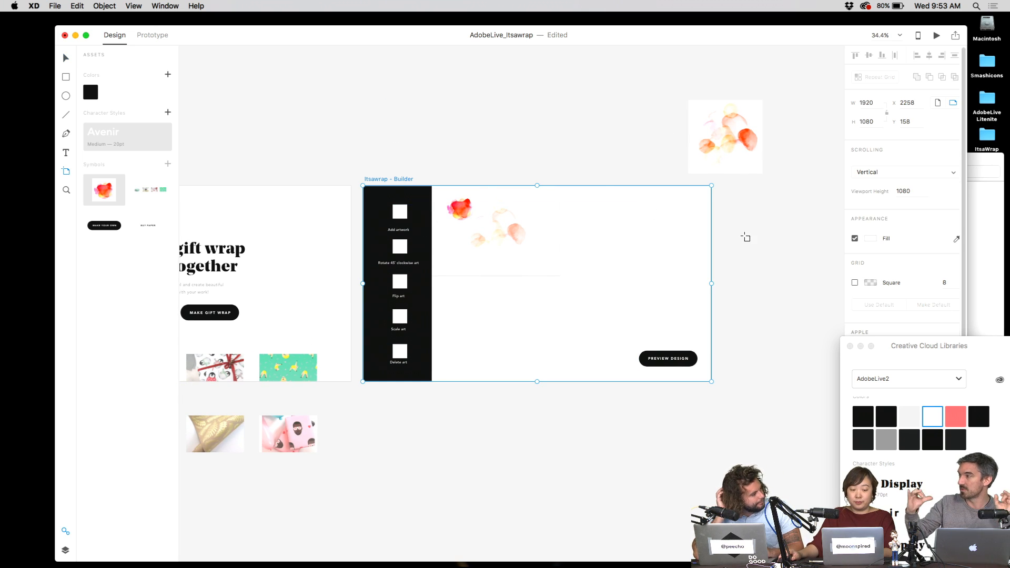
{"action": "left_click_drag", "start_coordinate": [411, 95], "coordinate": [453, 313]}
{"action": "left_click", "coordinate": [333, 76]}
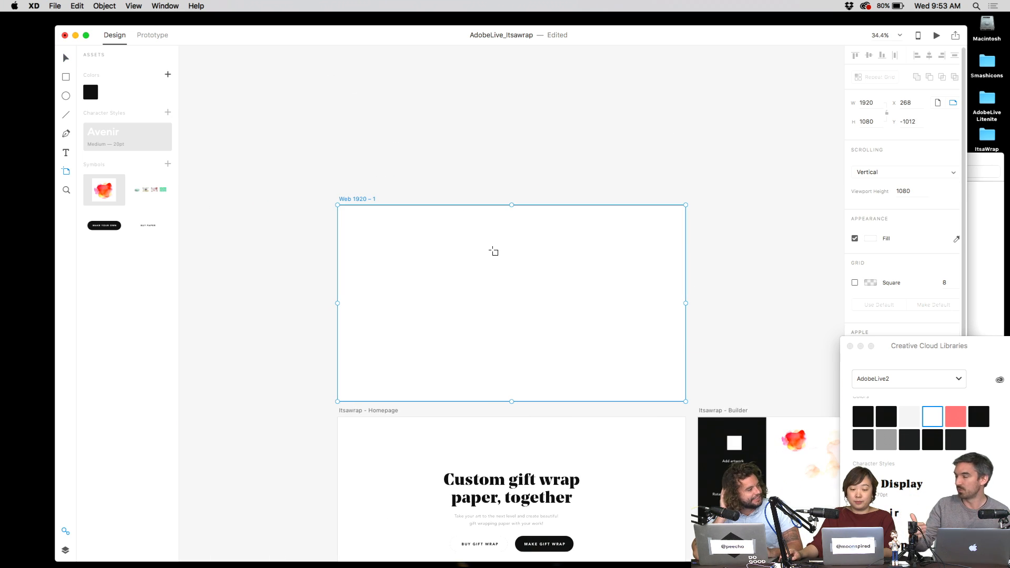
- Move the new artboard up and right and rename it EXPERIMENT!!!!
{"action": "key", "text": "v"}
{"action": "left_click_drag", "start_coordinate": [357, 199], "coordinate": [442, 100]}
{"action": "double_click", "coordinate": [441, 101]}
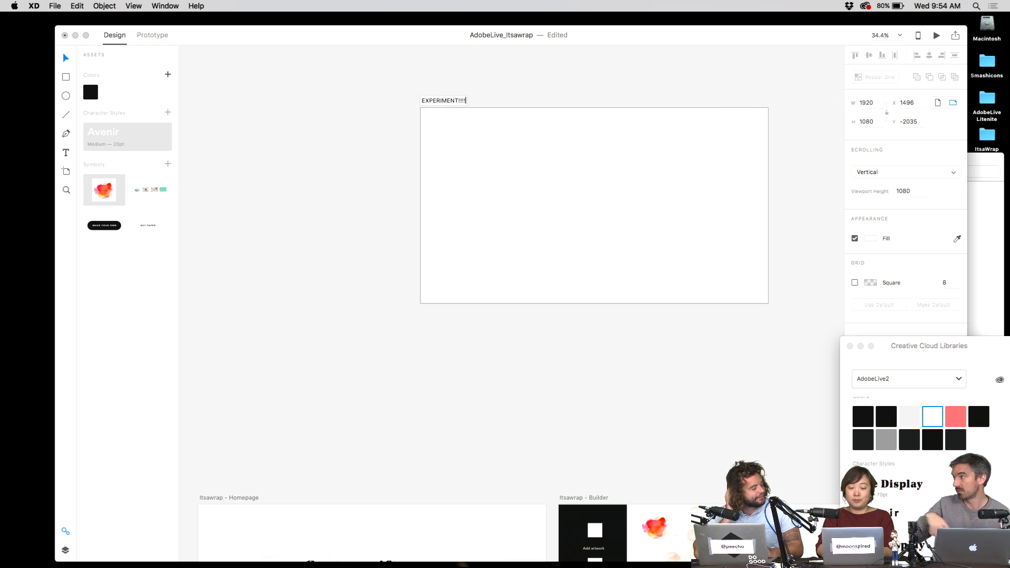
{"action": "key", "text": "Return"}
{"action": "scroll", "coordinate": [489, 286], "scroll_direction": "down", "scroll_amount": 5}
{"action": "scroll", "coordinate": [489, 286], "scroll_direction": "right", "scroll_amount": 4}
- Move the watercolour group into the EXPERIMENT artboard and lower its opacity
{"action": "left_click", "coordinate": [596, 453]}
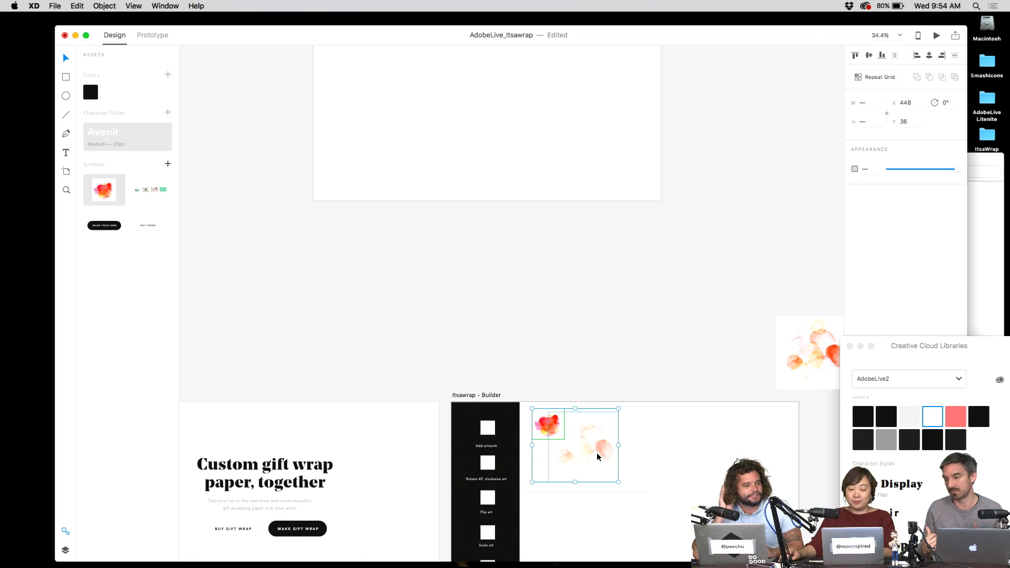
{"action": "left_click_drag", "start_coordinate": [597, 453], "coordinate": [382, 252]}
{"action": "key", "text": "1"}
{"action": "key", "text": "5"}
{"action": "left_click", "coordinate": [459, 254]}
- At 100% zoom, nudge the watercolour group until it snaps to the guide
{"action": "key", "text": "super+1"}
{"action": "left_click_drag", "start_coordinate": [364, 218], "coordinate": [550, 291]}
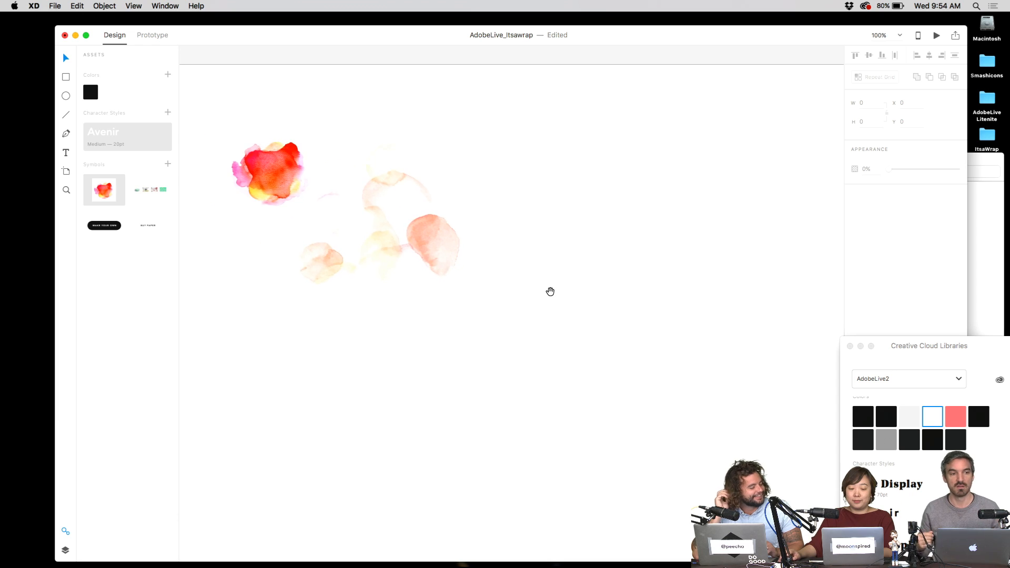
{"action": "scroll", "coordinate": [550, 291], "scroll_direction": "down", "scroll_amount": 3}
{"action": "left_click", "coordinate": [465, 254]}
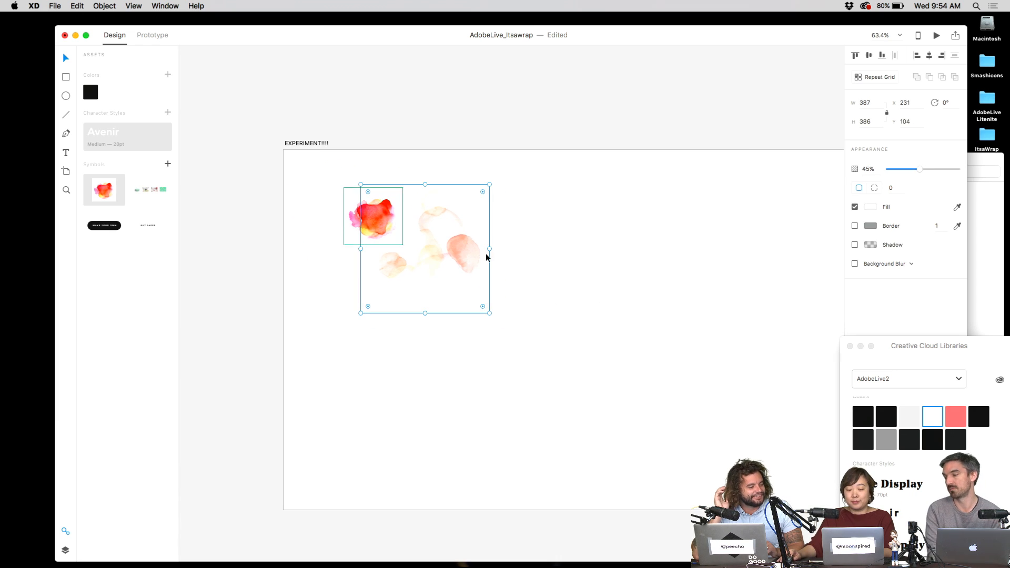
{"action": "left_click_drag", "start_coordinate": [500, 257], "coordinate": [522, 263]}
{"action": "left_click_drag", "start_coordinate": [464, 246], "coordinate": [487, 247]}
{"action": "left_click", "coordinate": [547, 235]}
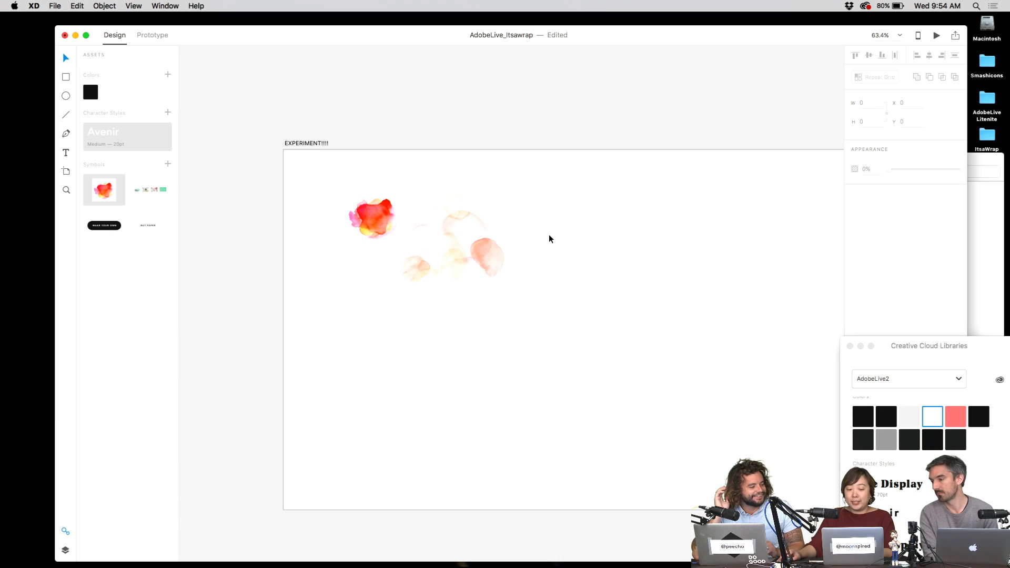
{"action": "scroll", "coordinate": [549, 237], "scroll_direction": "down", "scroll_amount": 5}
{"action": "scroll", "coordinate": [605, 333], "scroll_direction": "down", "scroll_amount": 3}
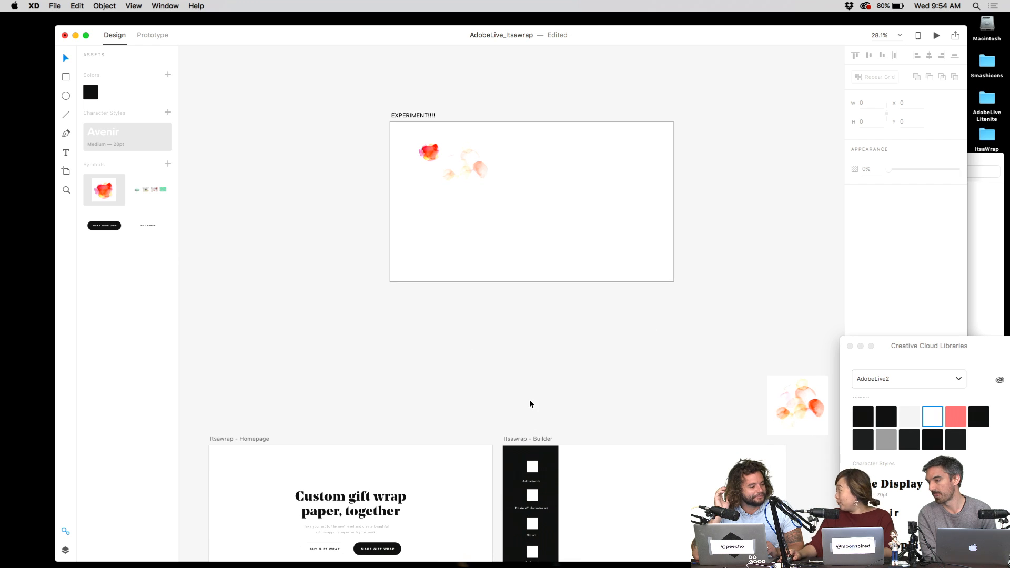
- Lower the spare copy's opacity and shift the faint watercolour in EXPERIMENT slightly
{"action": "left_click", "coordinate": [789, 391]}
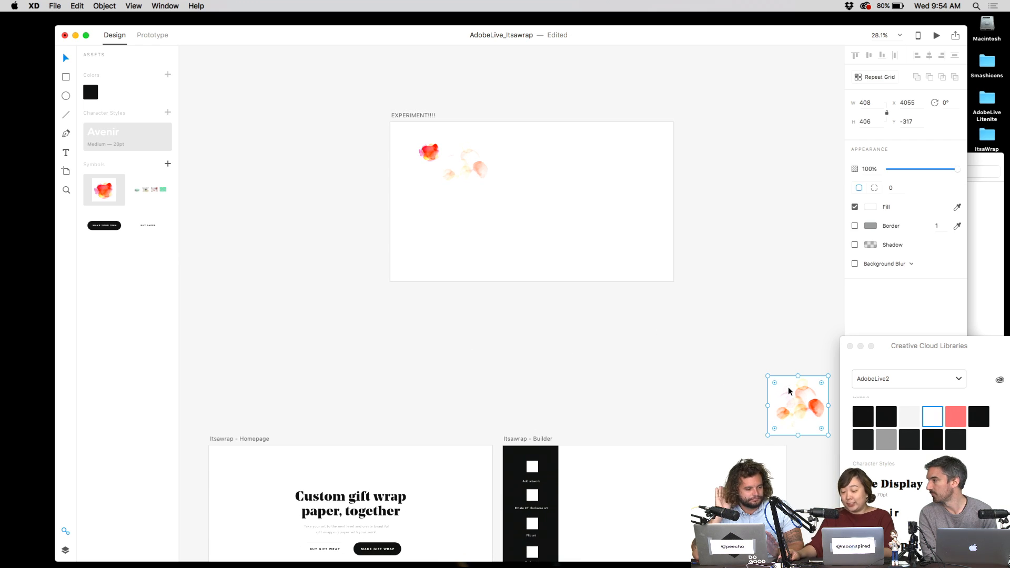
{"action": "key", "text": "4"}
{"action": "key", "text": "5"}
{"action": "scroll", "coordinate": [569, 343], "scroll_direction": "up", "scroll_amount": 4}
{"action": "left_click", "coordinate": [445, 265]}
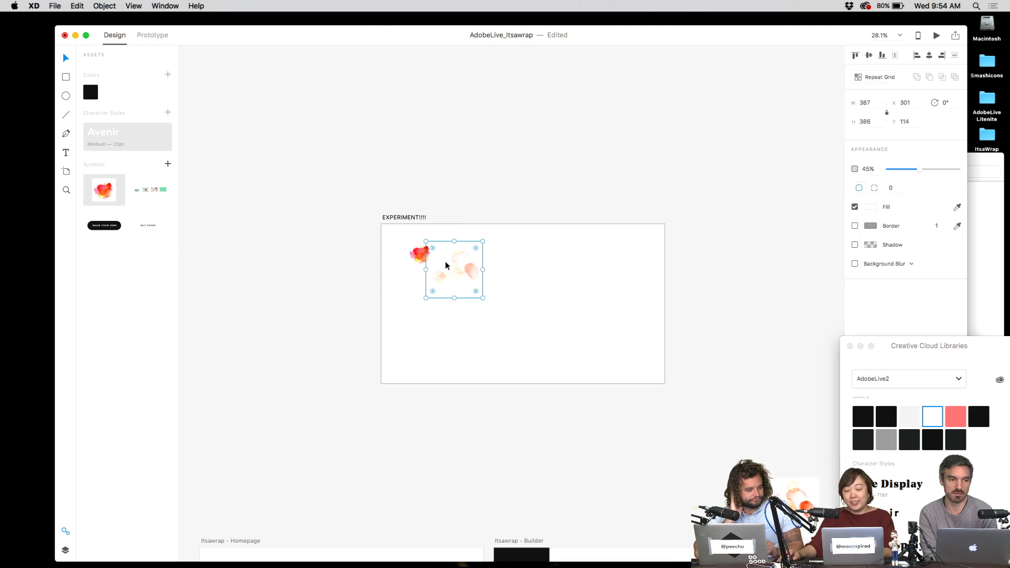
{"action": "scroll", "coordinate": [452, 264], "scroll_direction": "up", "scroll_amount": 2}
{"action": "scroll", "coordinate": [453, 261], "scroll_direction": "up", "scroll_amount": 2}
{"action": "left_click_drag", "start_coordinate": [443, 260], "coordinate": [457, 269]}
- Rotate the red watercolour splash in EXPERIMENT to a slight tilt
{"action": "left_click", "coordinate": [412, 238]}
{"action": "left_click", "coordinate": [414, 223]}
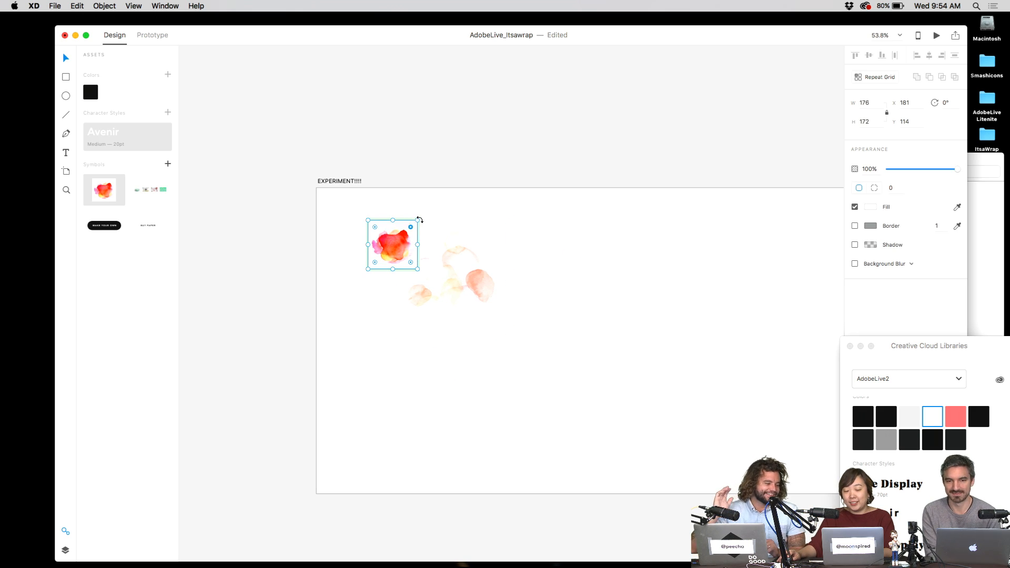
{"action": "left_click_drag", "start_coordinate": [415, 214], "coordinate": [421, 204]}
{"action": "left_click", "coordinate": [428, 199]}
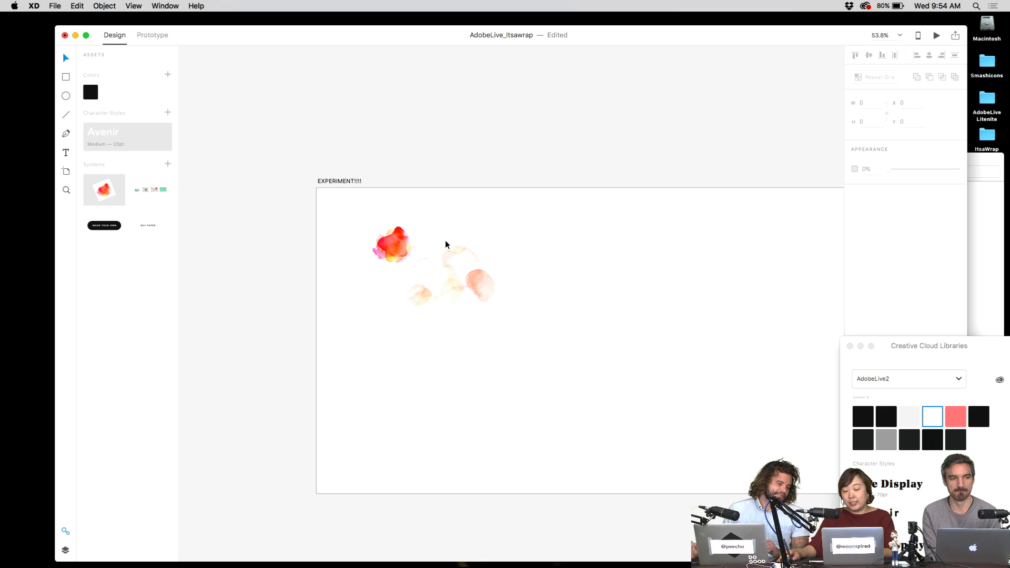
{"action": "key", "text": "ctrl+Up"}
{"action": "key", "text": "ctrl+Up"}
- Open the watercolor seashell post on Instagram and capture its image as a clipboard screenshot
{"action": "key", "text": "ctrl+Right"}
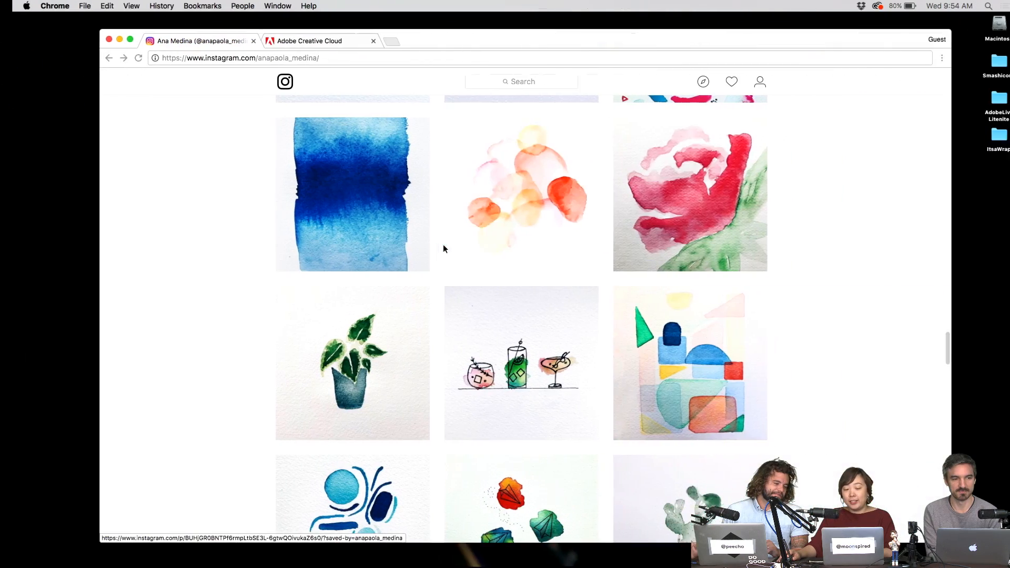
{"action": "scroll", "coordinate": [752, 316], "scroll_direction": "down", "scroll_amount": 10}
{"action": "scroll", "coordinate": [753, 316], "scroll_direction": "up", "scroll_amount": 2}
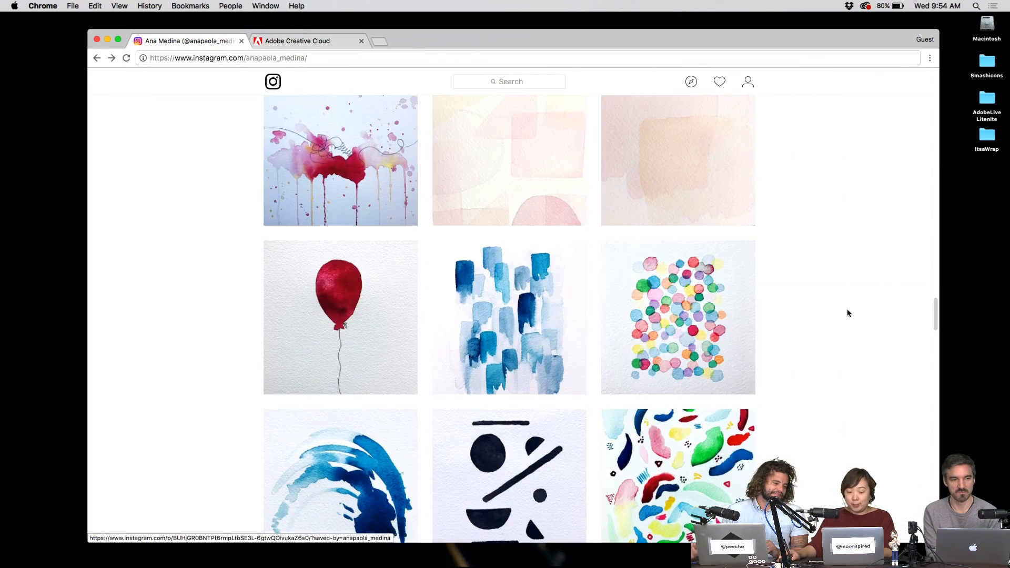
{"action": "scroll", "coordinate": [847, 319], "scroll_direction": "up", "scroll_amount": 15}
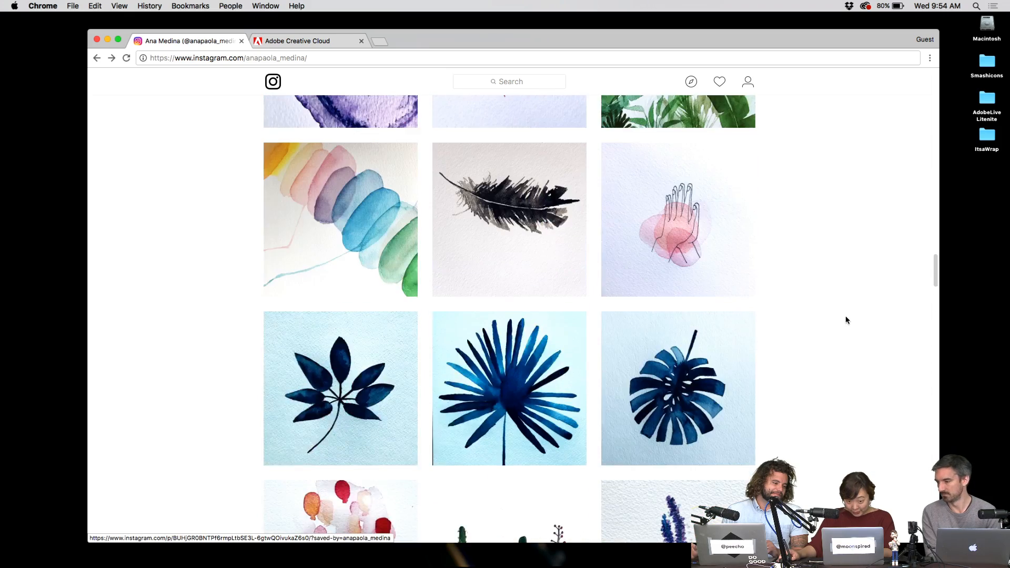
{"action": "scroll", "coordinate": [846, 321], "scroll_direction": "up", "scroll_amount": 12}
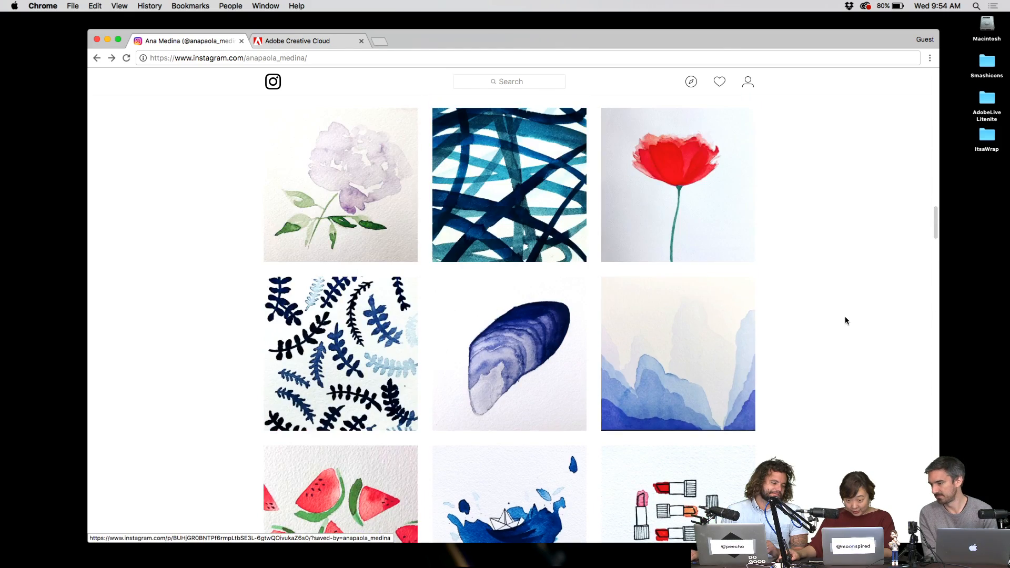
{"action": "scroll", "coordinate": [846, 321], "scroll_direction": "down", "scroll_amount": 6}
{"action": "scroll", "coordinate": [846, 320], "scroll_direction": "up", "scroll_amount": 3}
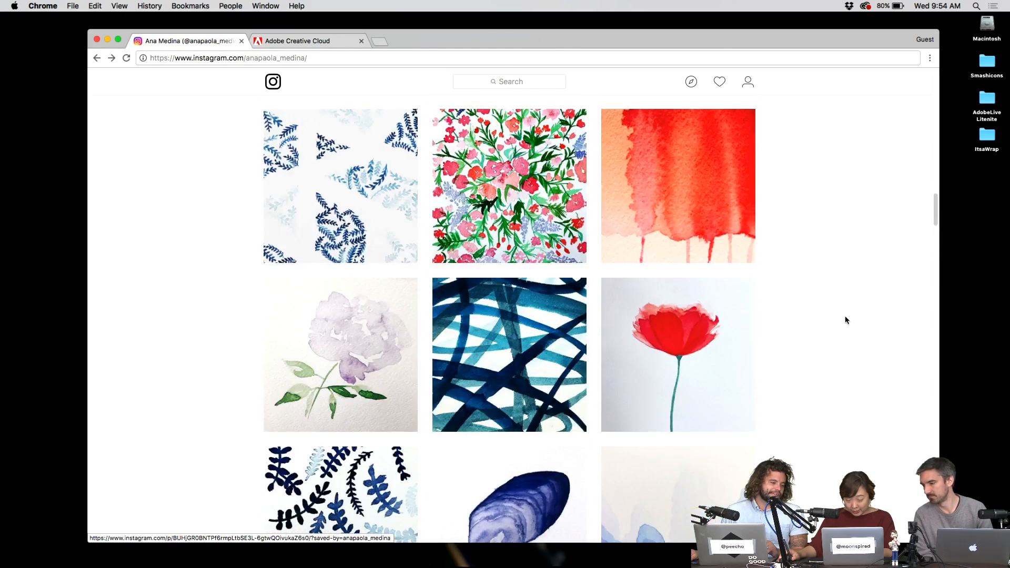
{"action": "scroll", "coordinate": [845, 321], "scroll_direction": "down", "scroll_amount": 2}
{"action": "scroll", "coordinate": [847, 320], "scroll_direction": "down", "scroll_amount": 4}
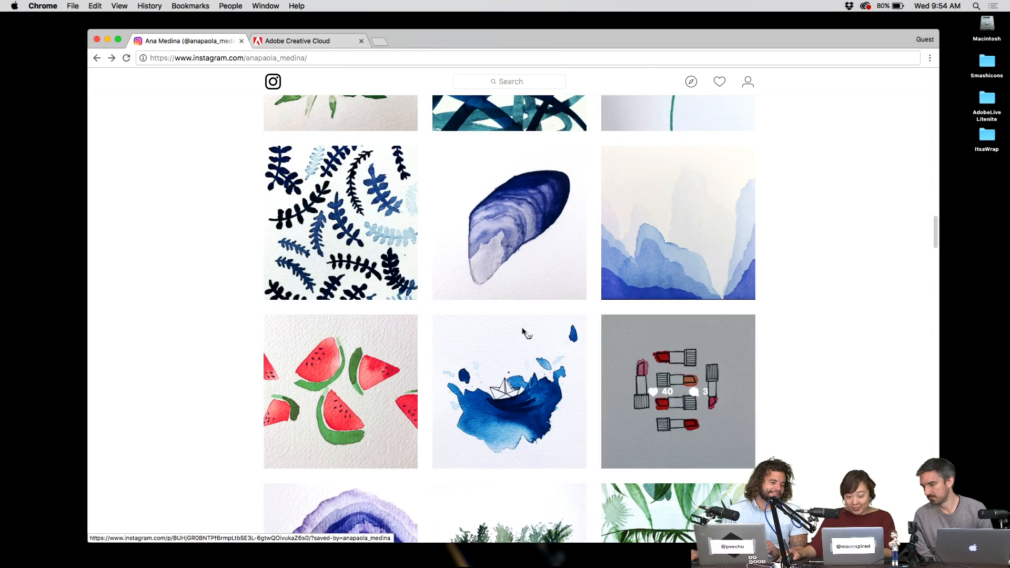
{"action": "scroll", "coordinate": [778, 311], "scroll_direction": "up", "scroll_amount": 4}
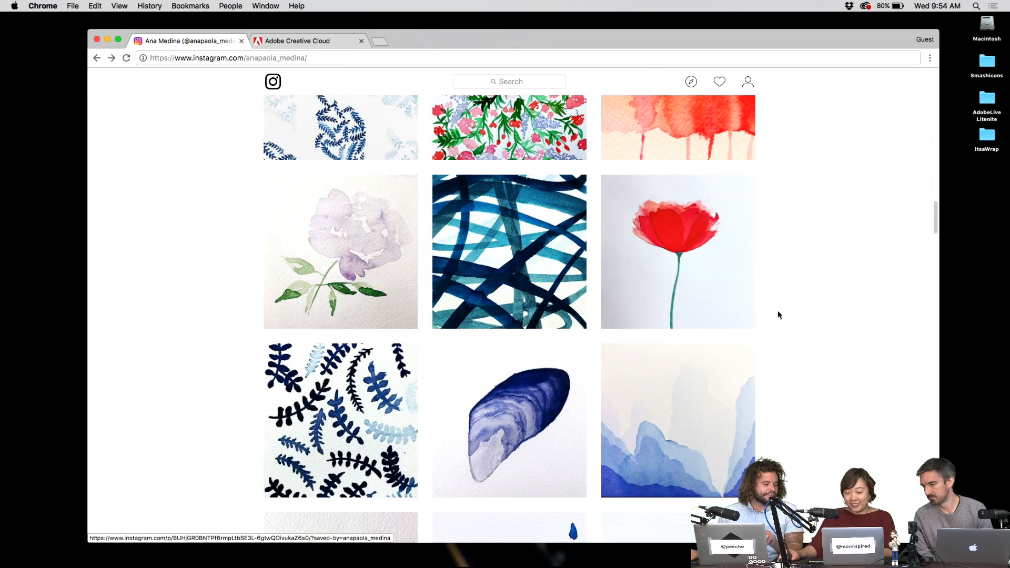
{"action": "scroll", "coordinate": [778, 315], "scroll_direction": "up", "scroll_amount": 4}
{"action": "scroll", "coordinate": [778, 316], "scroll_direction": "down", "scroll_amount": 2}
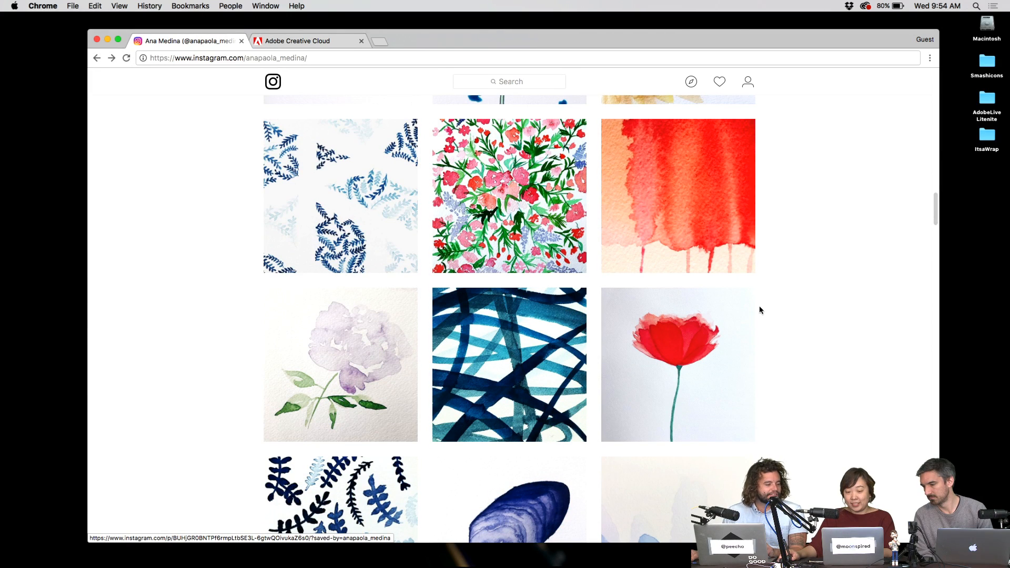
{"action": "scroll", "coordinate": [759, 307], "scroll_direction": "up", "scroll_amount": 4}
{"action": "left_click", "coordinate": [384, 233]}
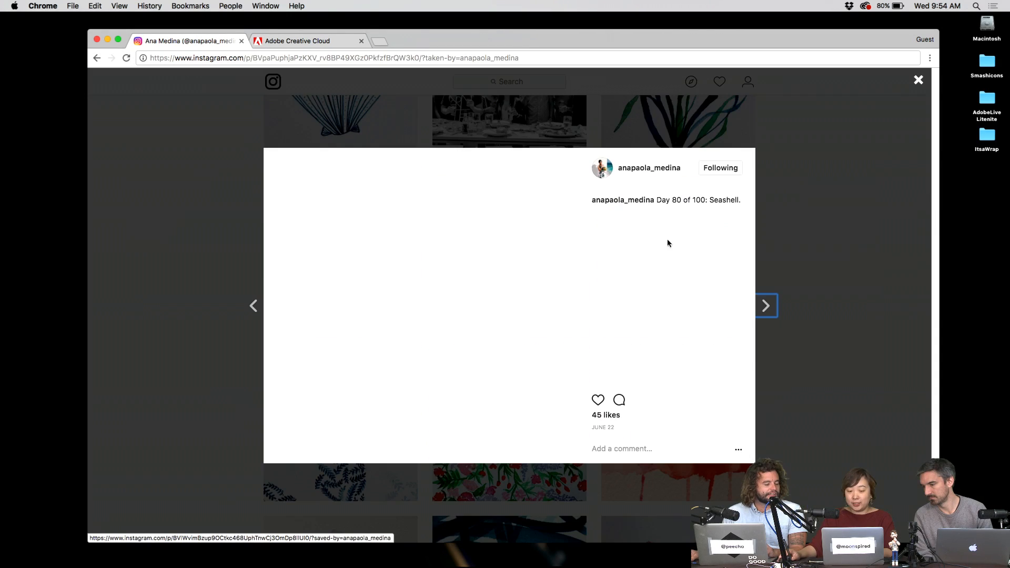
{"action": "left_click_drag", "start_coordinate": [322, 207], "coordinate": [555, 441]}
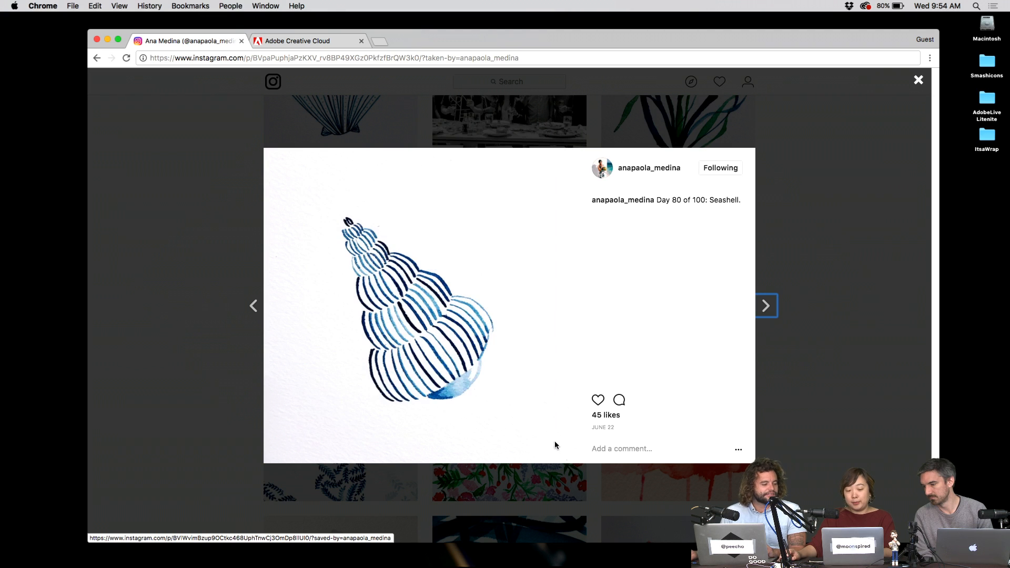
- Return to the design-apps desktop and launch Photoshop through Spotlight search 'ph'
{"action": "key", "text": "ctrl+Left"}
{"action": "key", "text": "super+space"}
{"action": "type", "text": "ph"}
{"action": "key", "text": "Return"}
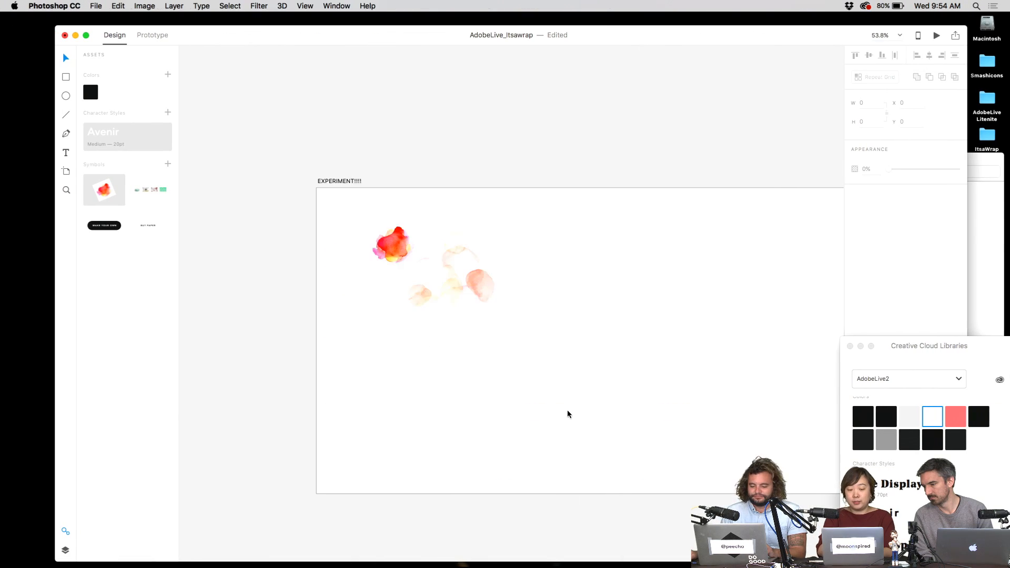
- Paste the seashell into a new clipboard-sized document and whiten its paper with Levels
{"action": "key", "text": "super+n"}
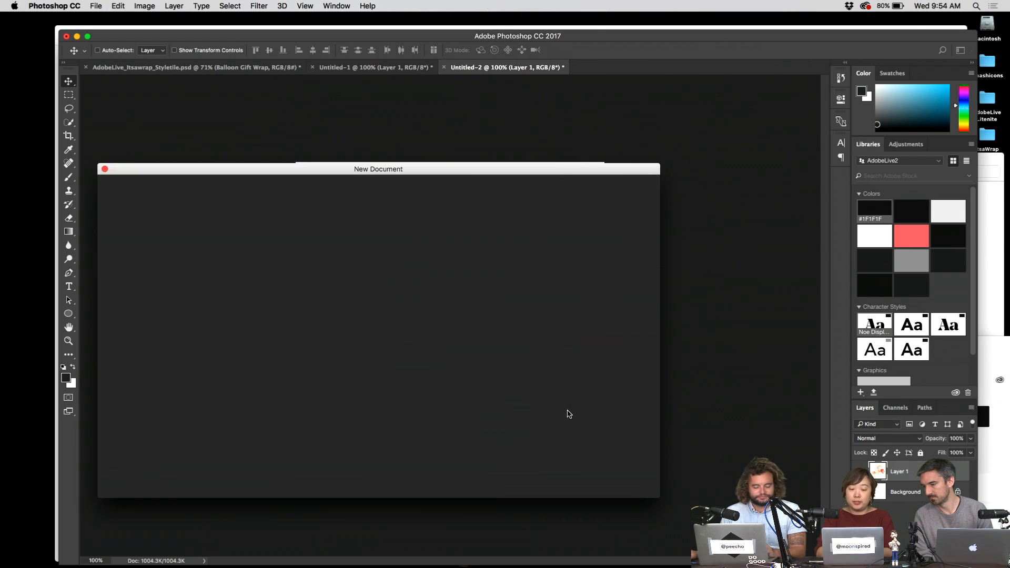
{"action": "key", "text": "Return"}
{"action": "key", "text": "super+v"}
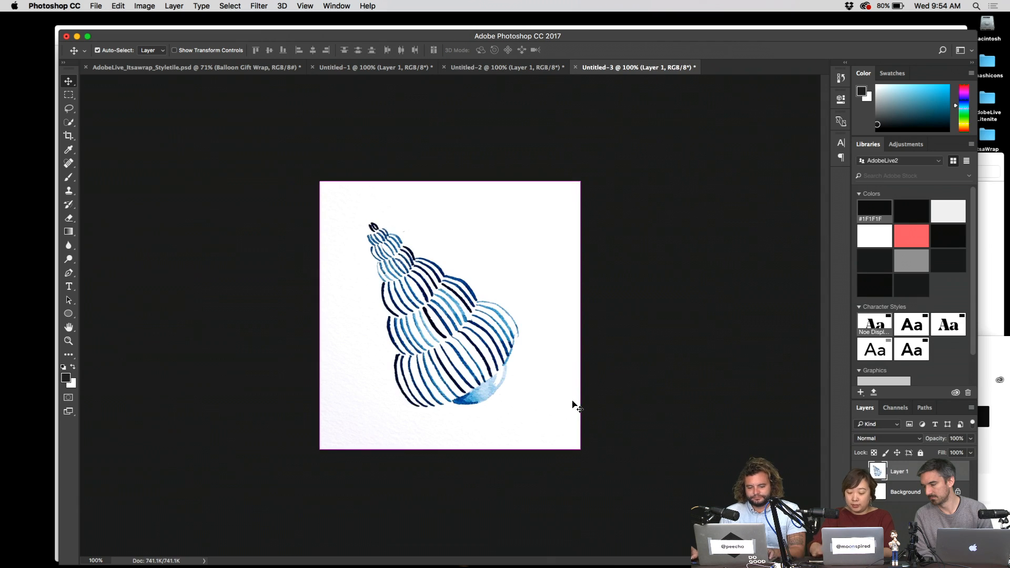
{"action": "key", "text": "super+l"}
{"action": "left_click_drag", "start_coordinate": [714, 397], "coordinate": [702, 397]}
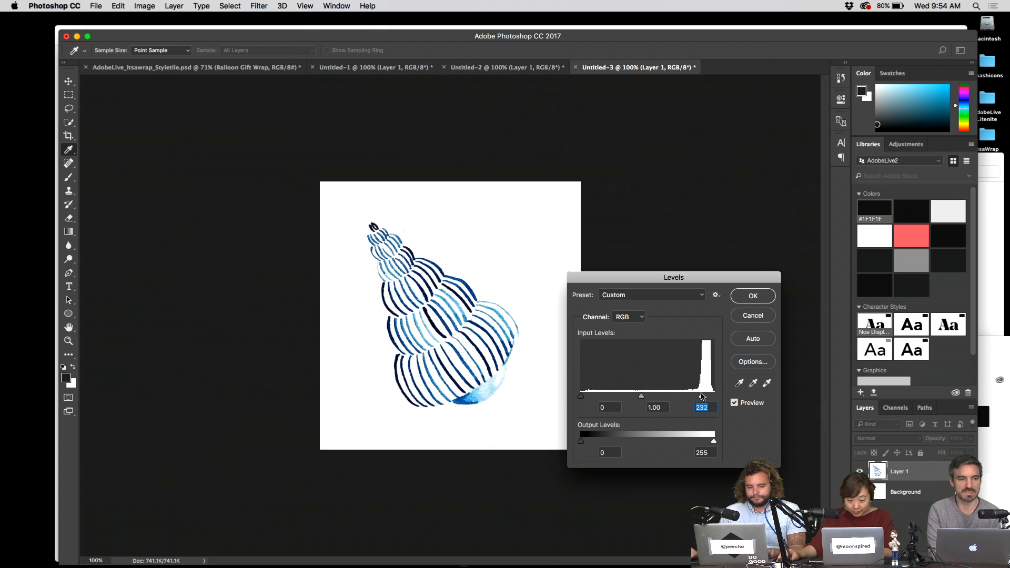
{"action": "left_click", "coordinate": [754, 296]}
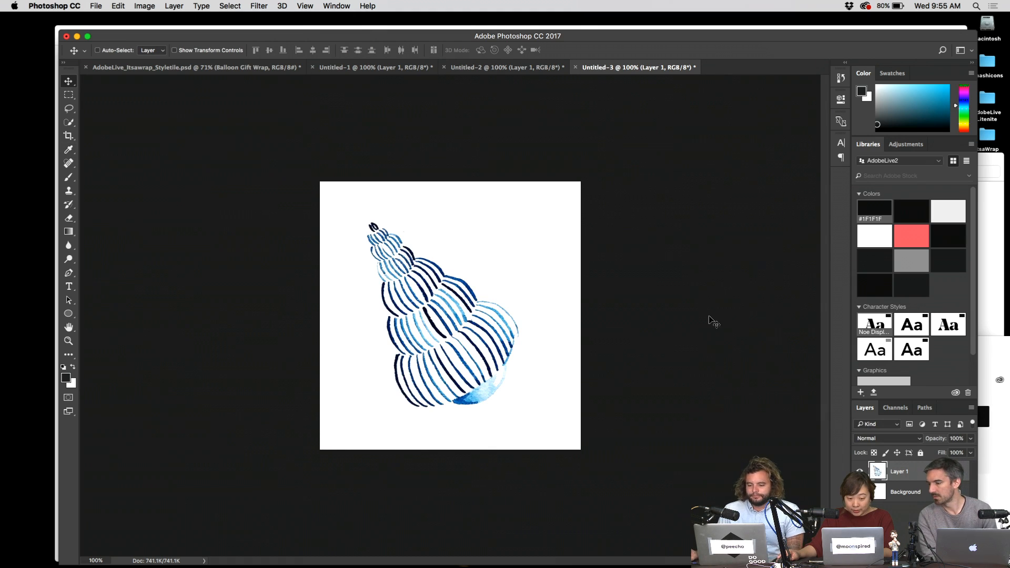
- Set a white brush at size 80, select the whole canvas, and return to Adobe XD
{"action": "key", "text": "b"}
{"action": "key", "text": "x"}
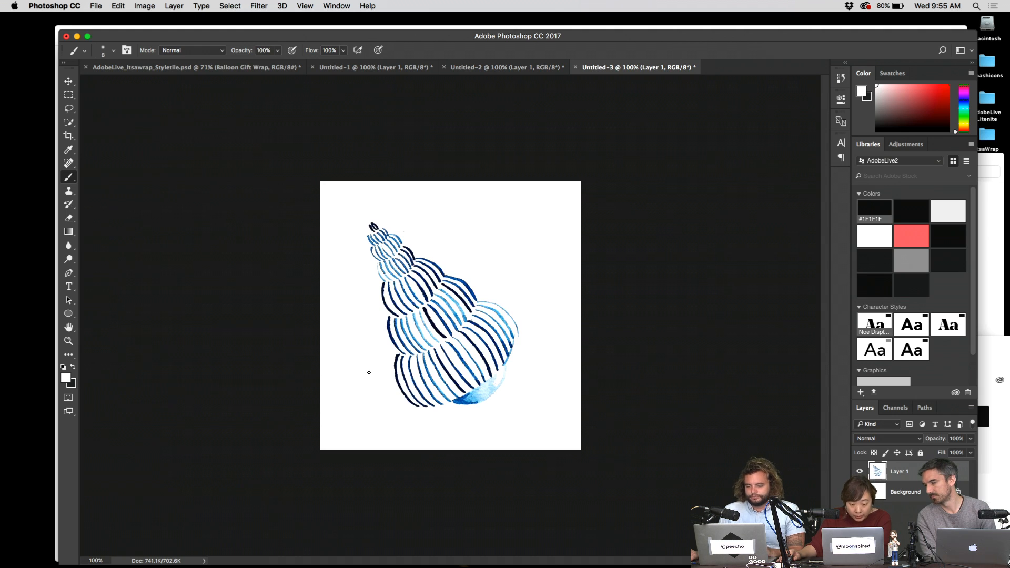
{"action": "key", "text": "bracketright"}
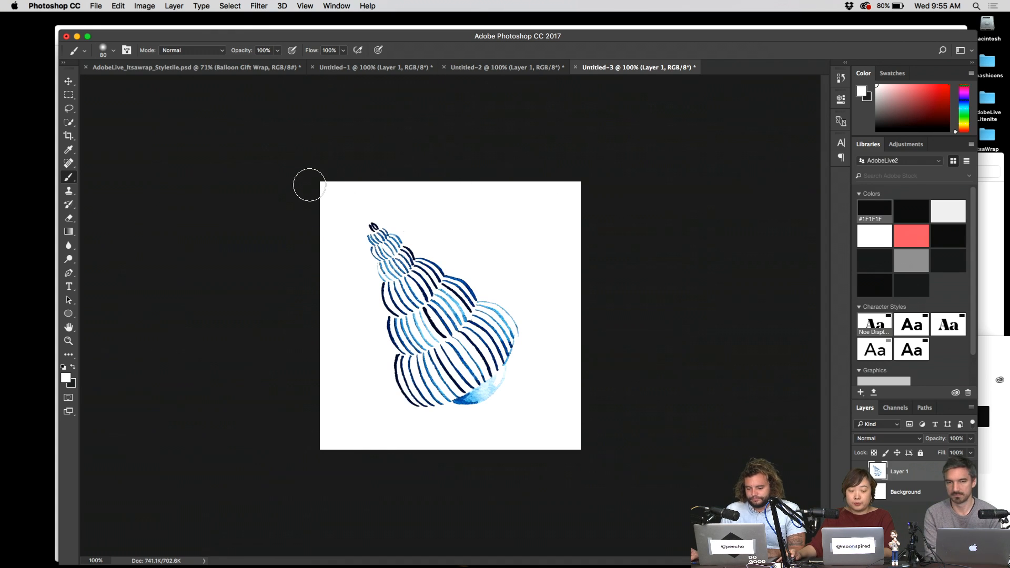
{"action": "key", "text": "super+a"}
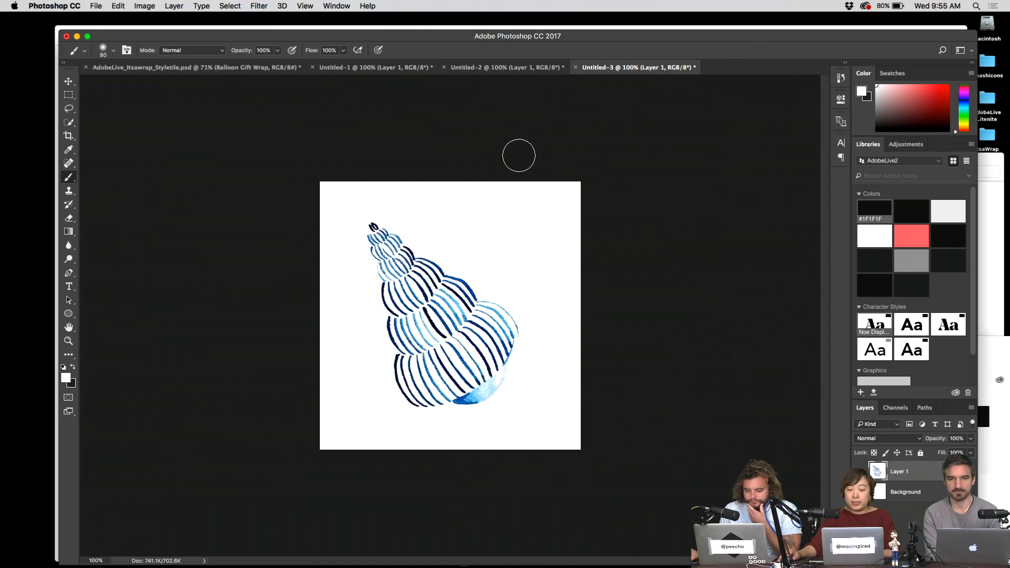
{"action": "key", "text": "ctrl+Up"}
{"action": "left_click", "coordinate": [334, 361]}
- Paste the seashell onto the EXPERIMENT!!!! artboard, scale it to about 208 × 214, and place it near the top
{"action": "key", "text": "super+v"}
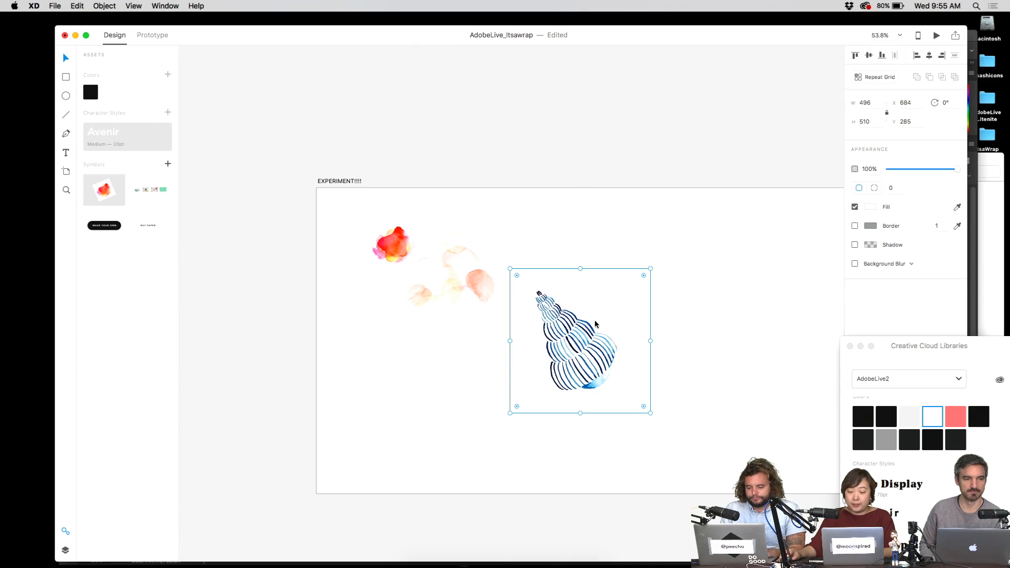
{"action": "left_click", "coordinate": [652, 268]}
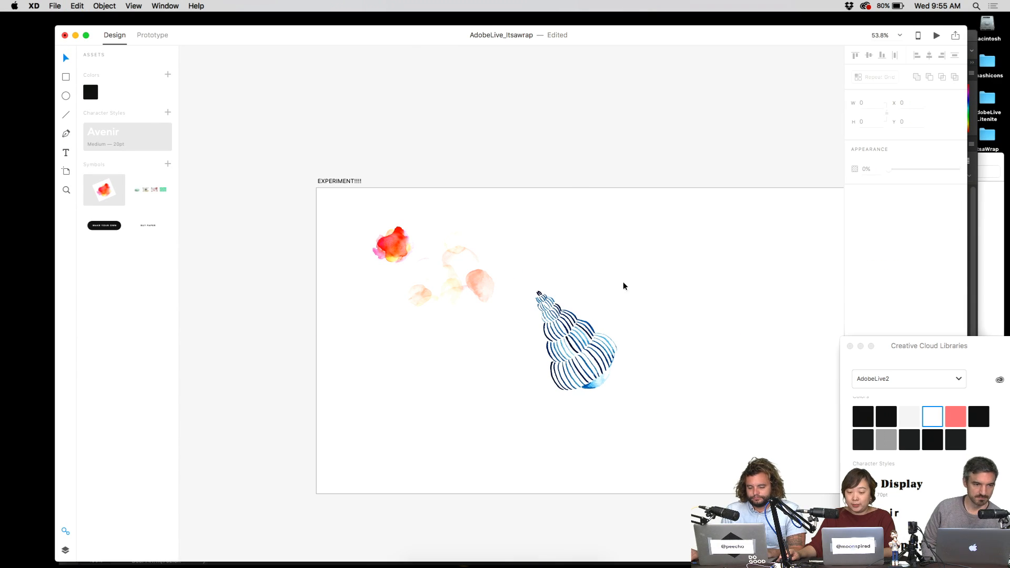
{"action": "left_click_drag", "start_coordinate": [625, 284], "coordinate": [642, 260]}
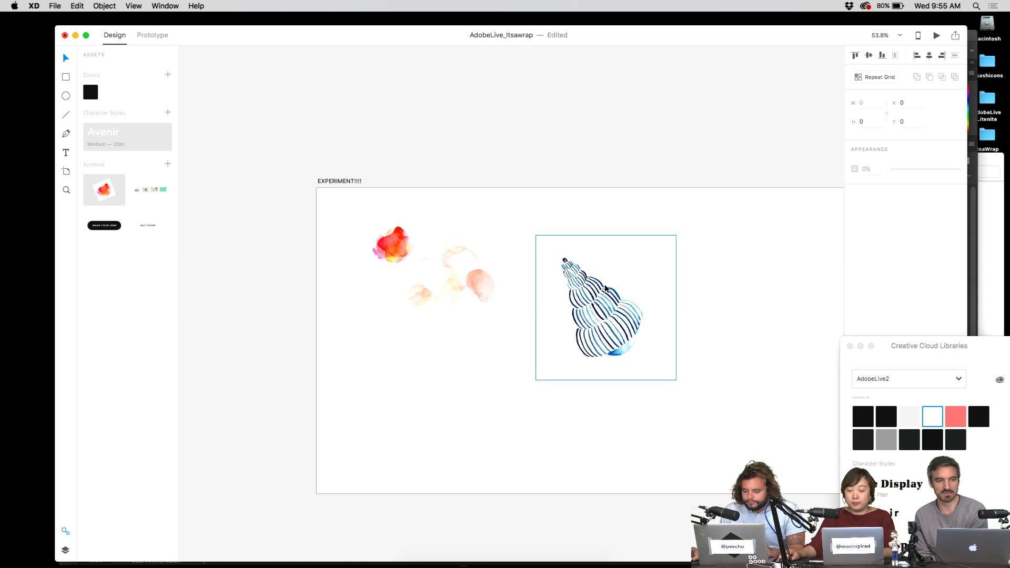
{"action": "left_click", "coordinate": [678, 235]}
{"action": "left_click_drag", "start_coordinate": [679, 238], "coordinate": [638, 286]}
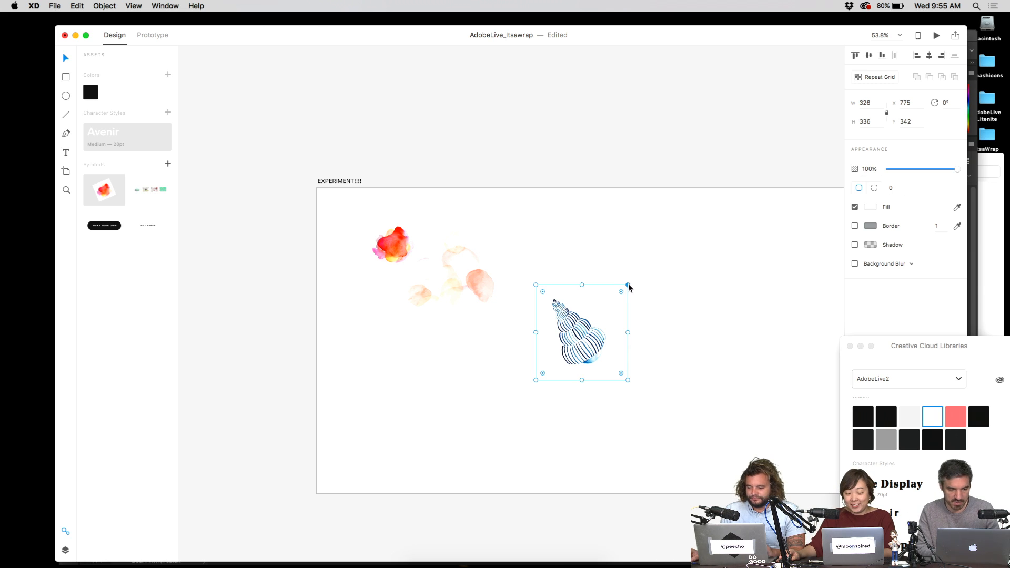
{"action": "left_click_drag", "start_coordinate": [571, 299], "coordinate": [460, 202]}
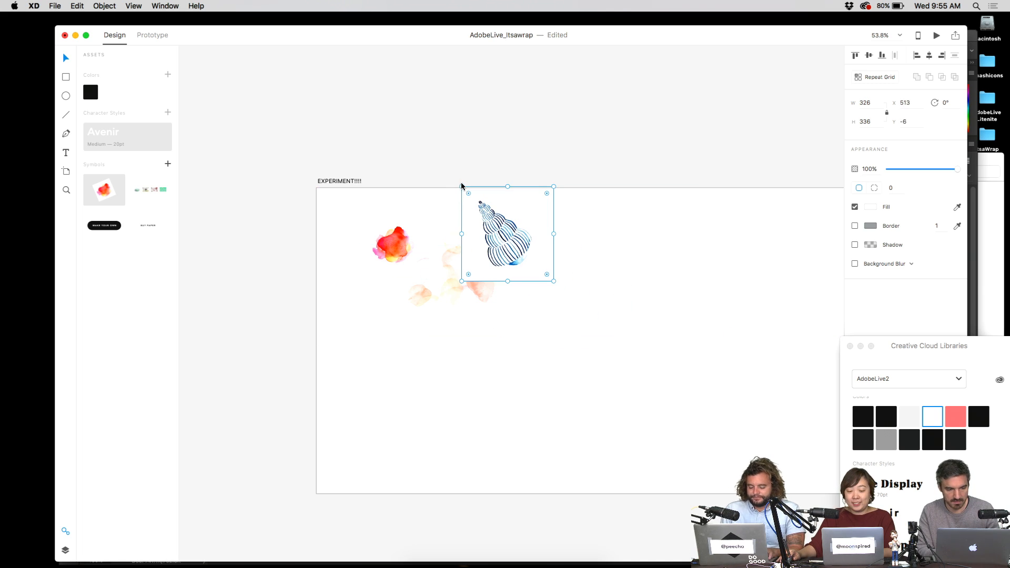
{"action": "left_click", "coordinate": [626, 296]}
{"action": "left_click", "coordinate": [545, 241]}
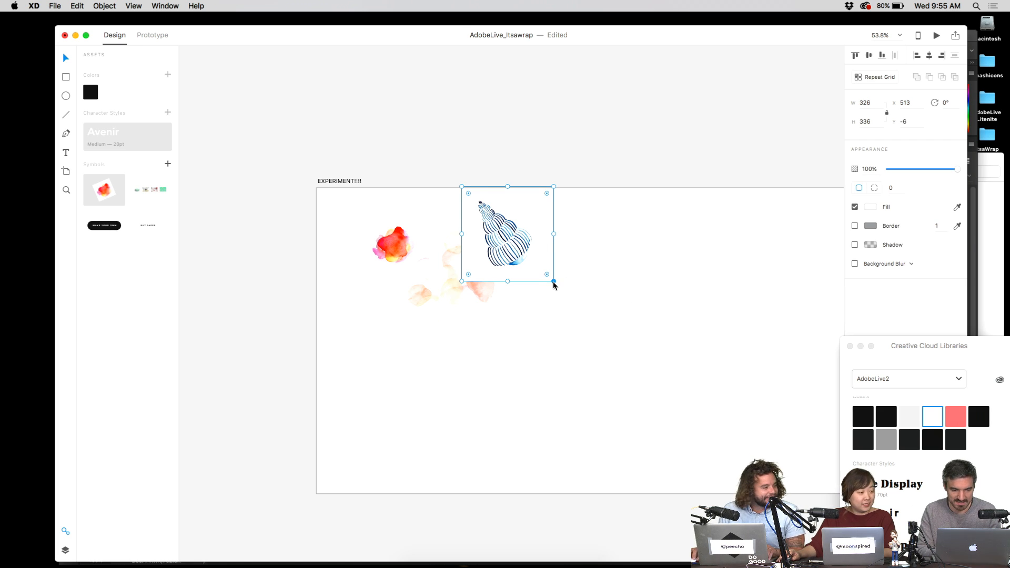
{"action": "left_click_drag", "start_coordinate": [553, 283], "coordinate": [530, 250]}
{"action": "left_click", "coordinate": [544, 239]}
{"action": "key", "text": "cmd+z"}
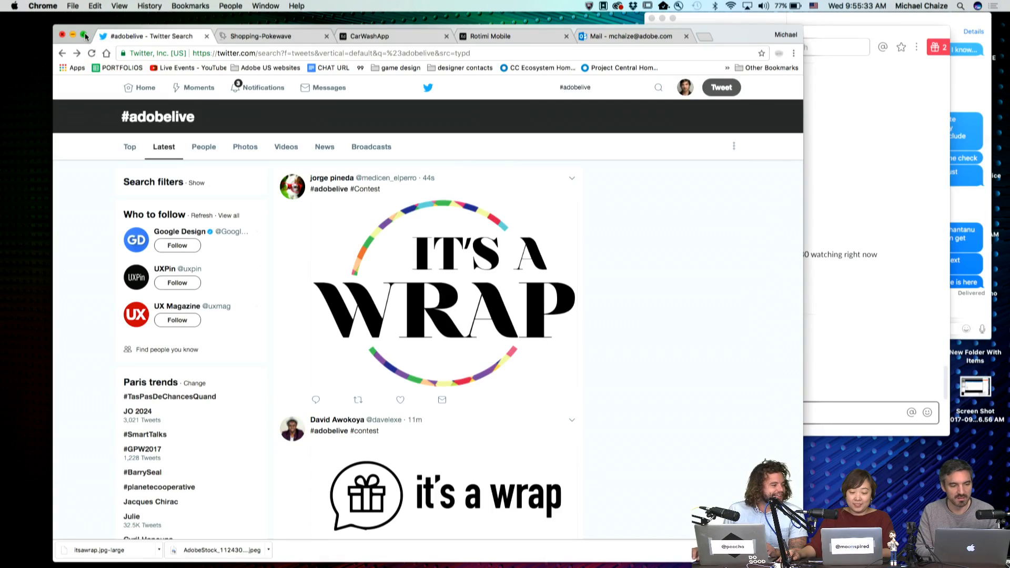
- Make Chrome full screen, browse the #adobelive It's a Wrap tweets, and switch to the Shopping-Pokewave tab
{"action": "left_click", "coordinate": [84, 36]}
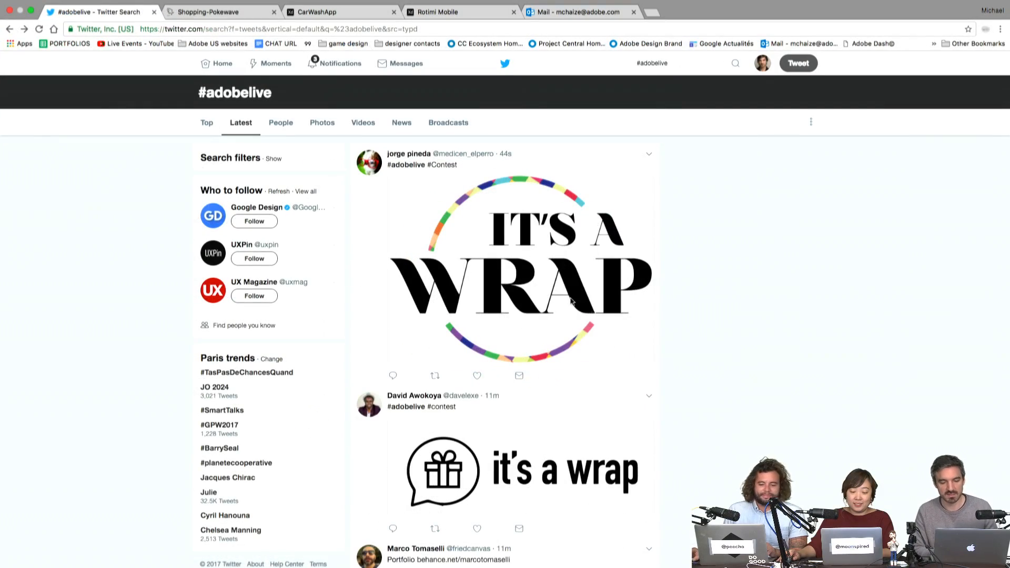
{"action": "scroll", "coordinate": [663, 289], "scroll_direction": "down", "scroll_amount": 6}
{"action": "scroll", "coordinate": [663, 289], "scroll_direction": "up", "scroll_amount": 6}
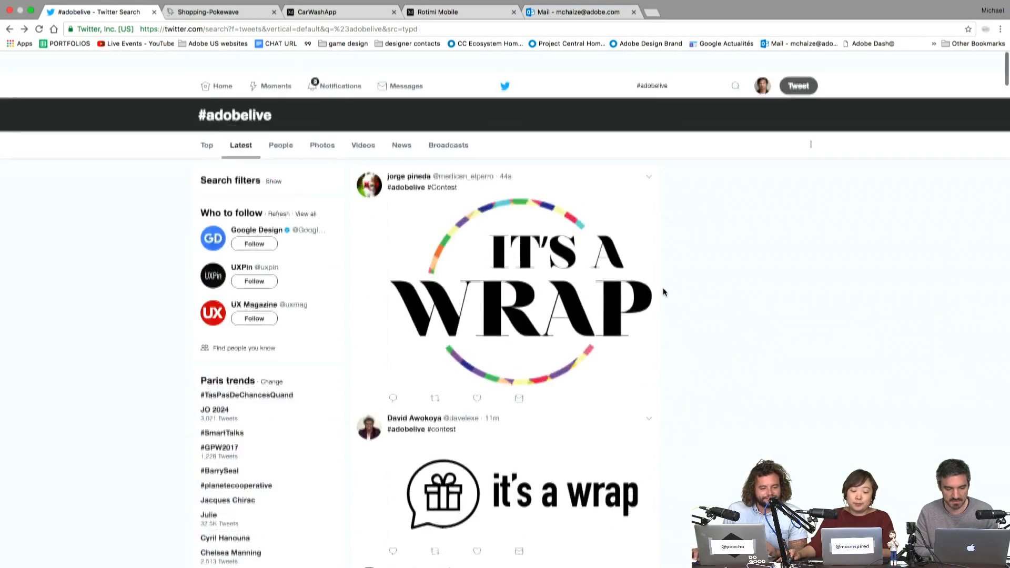
{"action": "scroll", "coordinate": [663, 289], "scroll_direction": "down", "scroll_amount": 6}
{"action": "scroll", "coordinate": [663, 288], "scroll_direction": "up", "scroll_amount": 5}
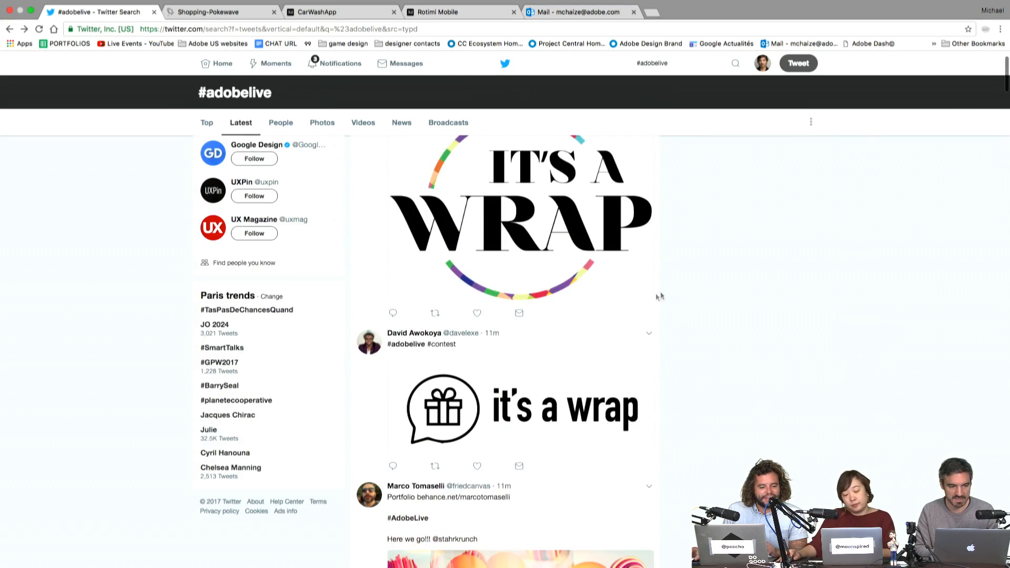
{"action": "left_click", "coordinate": [229, 20]}
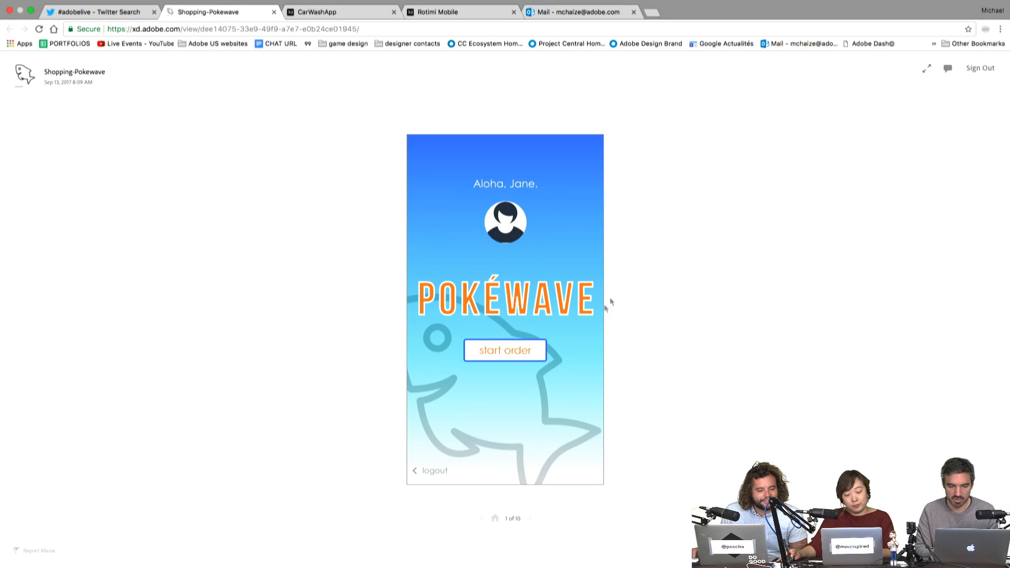
- Order a hungry bowl with a rice base and cucumber topping, and submit it
{"action": "left_click", "coordinate": [526, 352]}
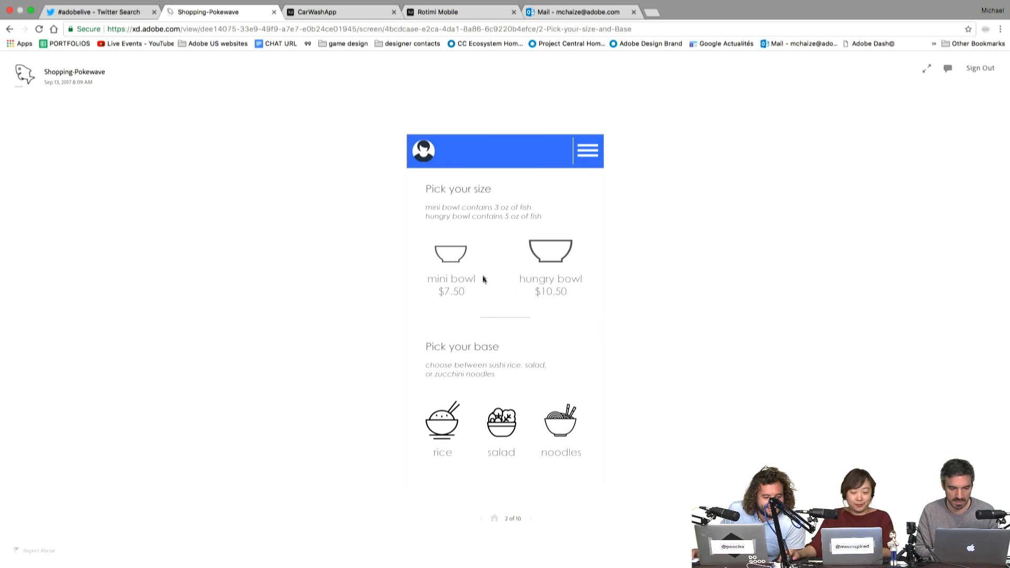
{"action": "left_click", "coordinate": [458, 258]}
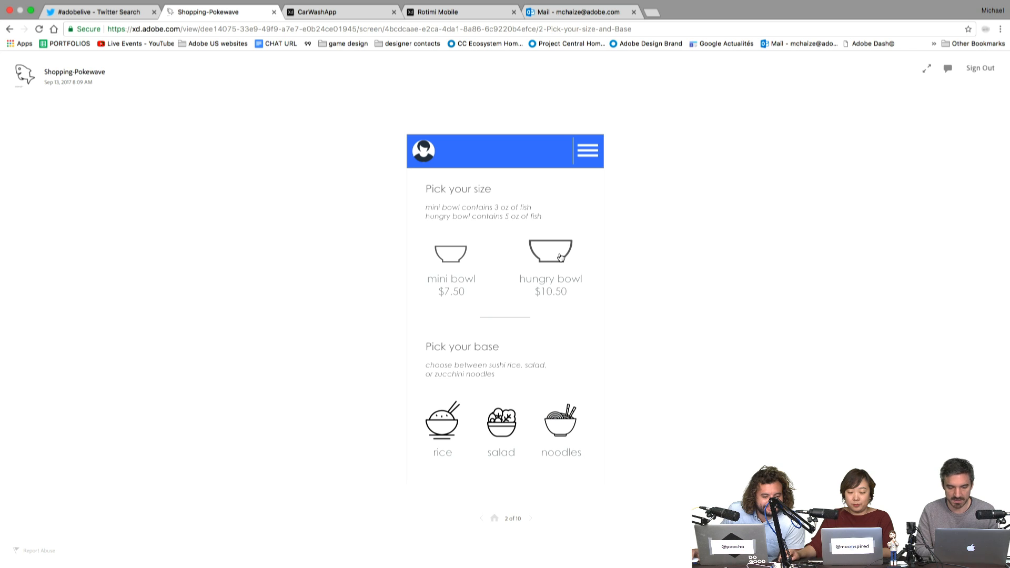
{"action": "left_click", "coordinate": [561, 257]}
{"action": "left_click", "coordinate": [451, 424]}
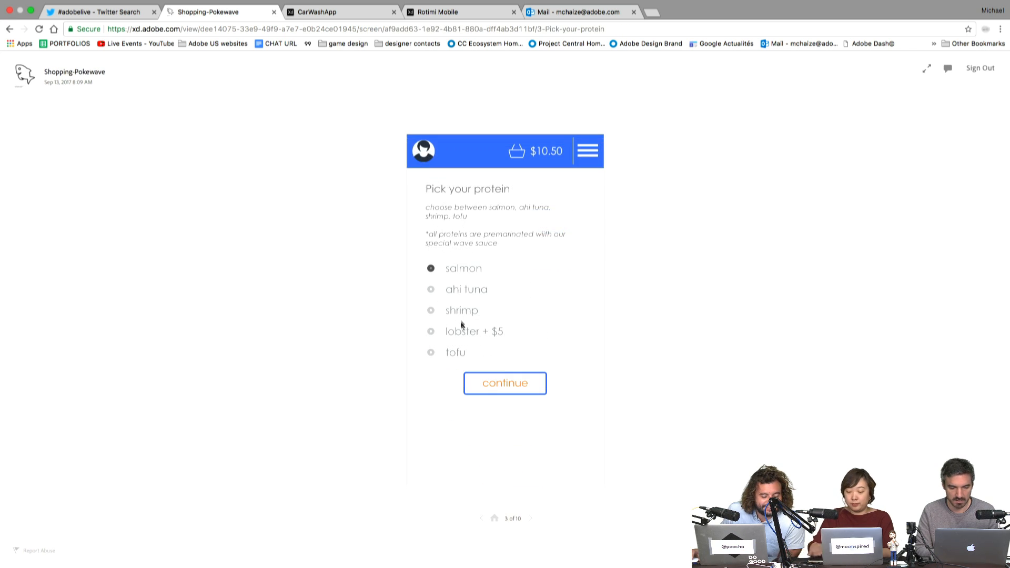
{"action": "left_click", "coordinate": [504, 384]}
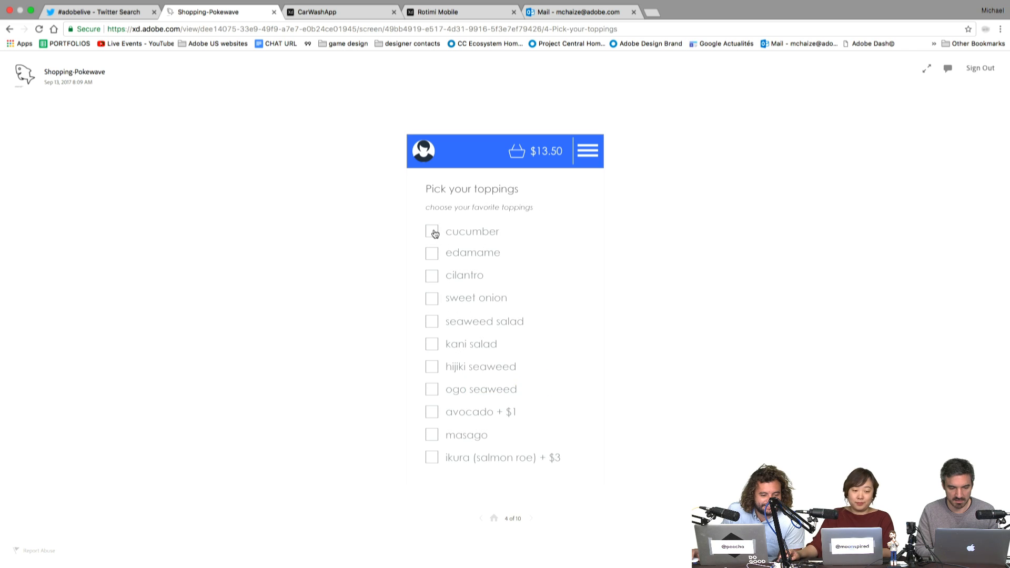
{"action": "left_click", "coordinate": [433, 233]}
{"action": "scroll", "coordinate": [473, 400], "scroll_direction": "down", "scroll_amount": 2}
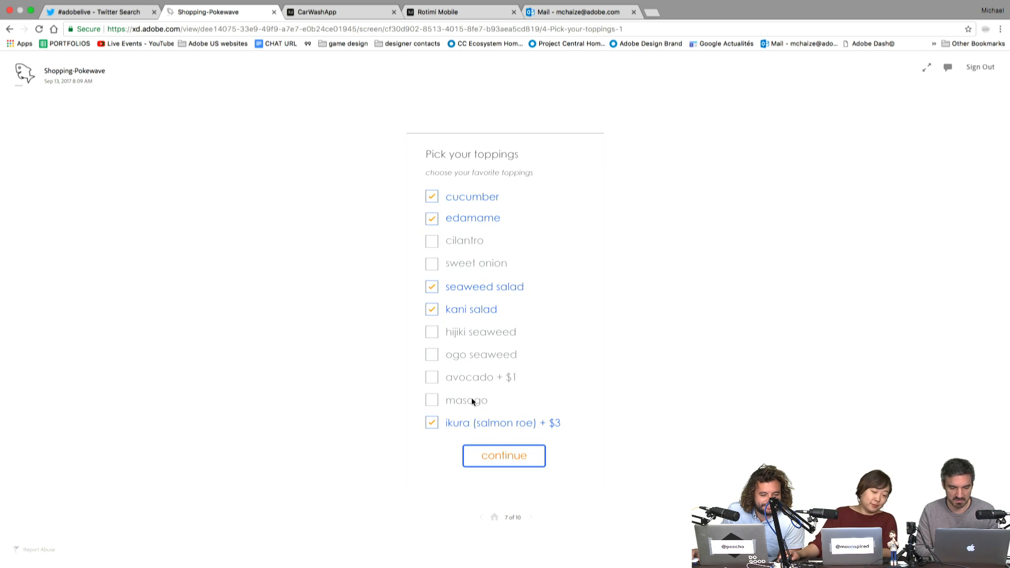
{"action": "left_click", "coordinate": [538, 460]}
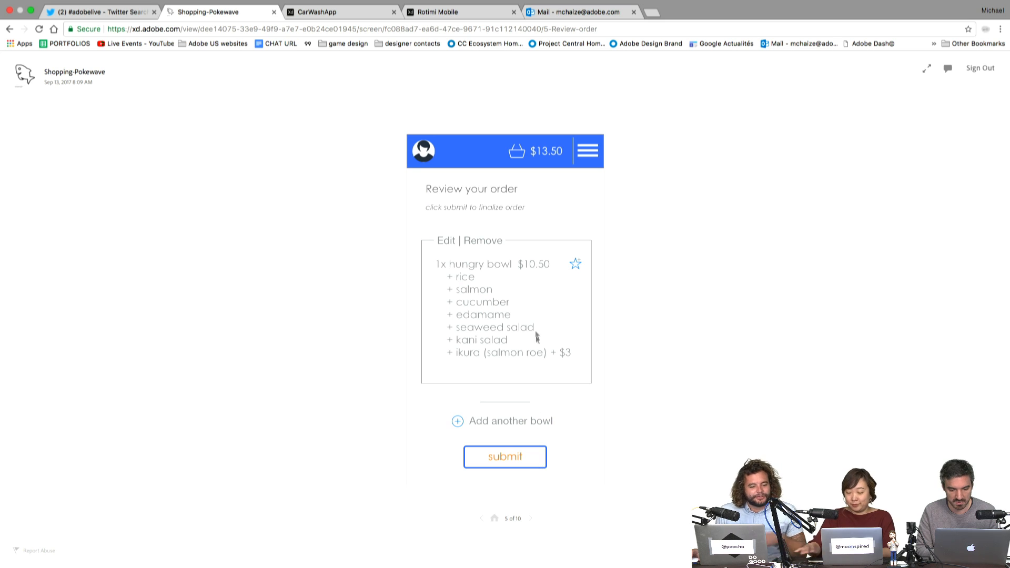
{"action": "left_click", "coordinate": [509, 457]}
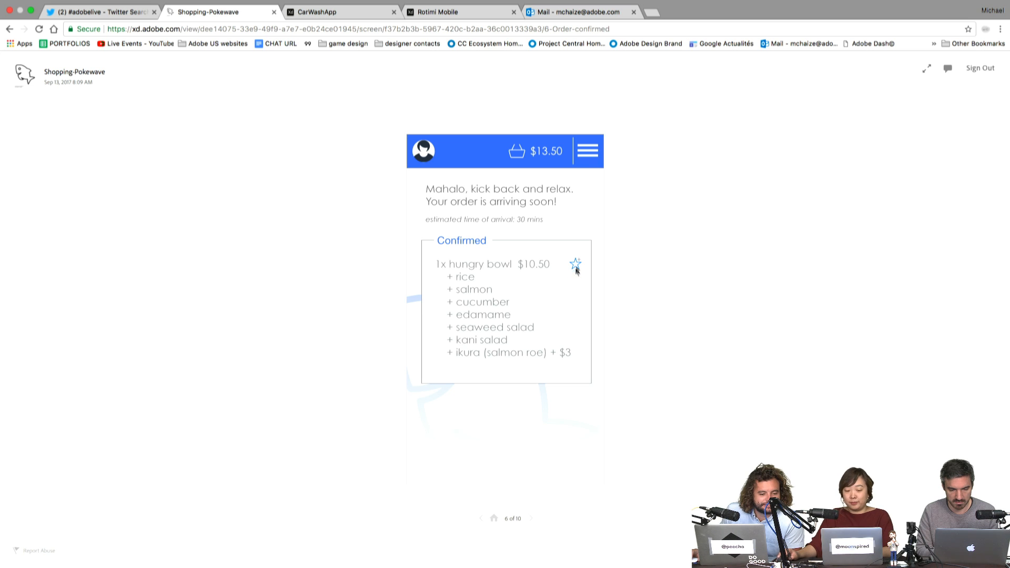
- Step back to the Pokéwave start screen, then move the XD shell beside the watercolour blobs
{"action": "left_click", "coordinate": [531, 520]}
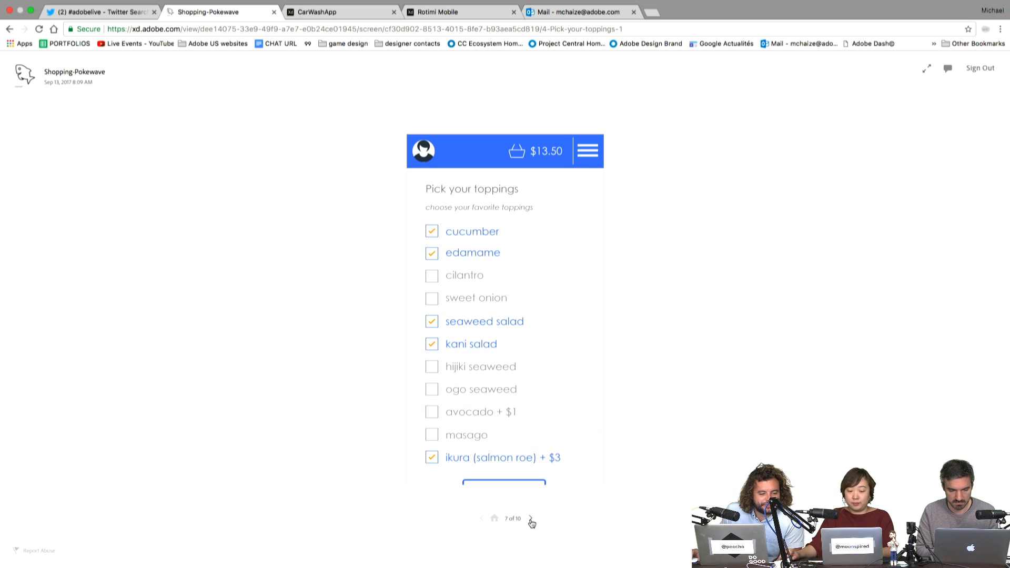
{"action": "left_click", "coordinate": [531, 521]}
{"action": "left_click", "coordinate": [495, 520]}
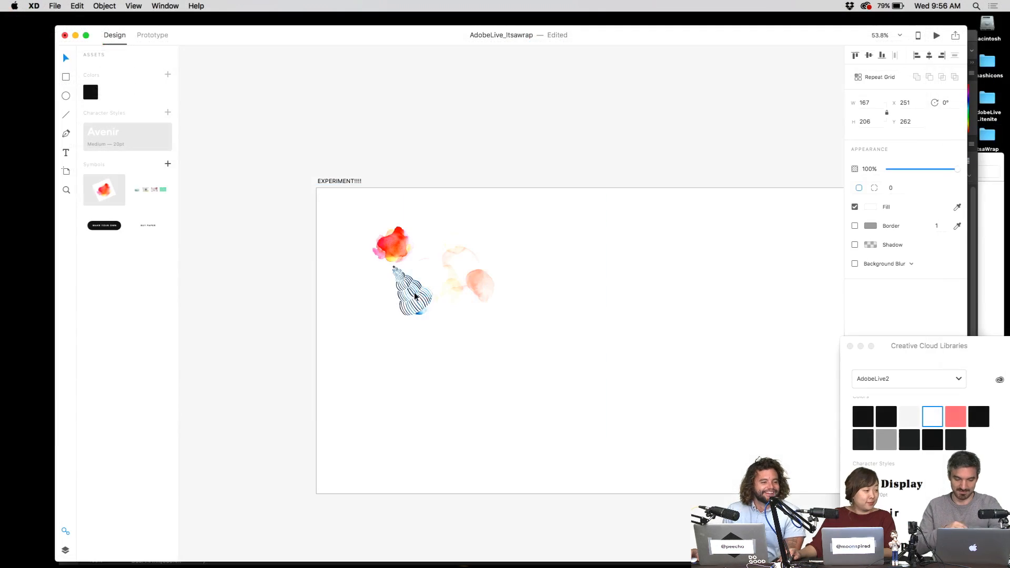
{"action": "left_click_drag", "start_coordinate": [416, 300], "coordinate": [498, 238]}
- Shrink the shell beside the blobs and rotate the peach watercolour group about 24°
{"action": "left_click_drag", "start_coordinate": [444, 283], "coordinate": [441, 283]}
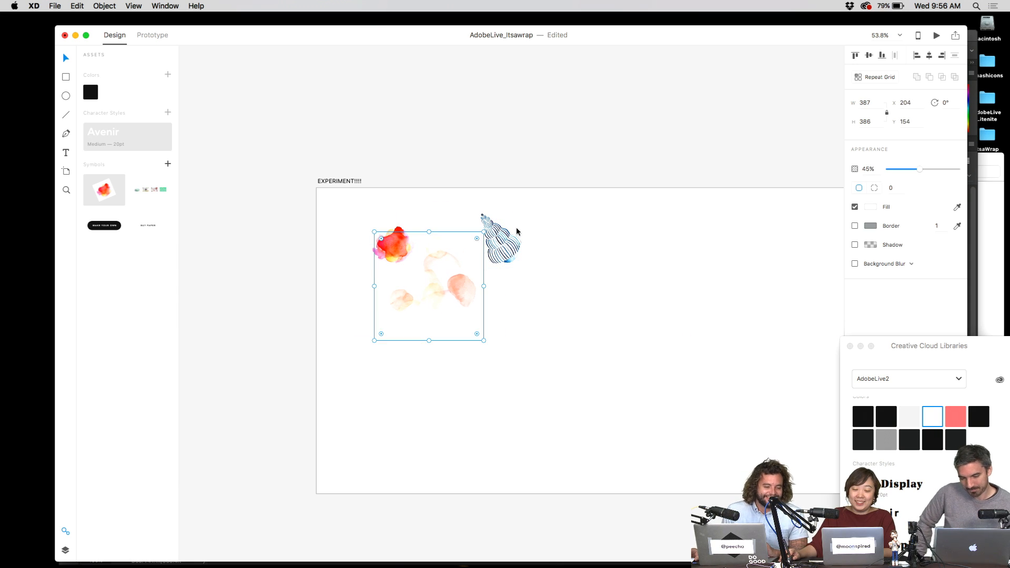
{"action": "left_click", "coordinate": [503, 242]}
{"action": "left_click_drag", "start_coordinate": [514, 215], "coordinate": [491, 275]}
{"action": "left_click", "coordinate": [461, 294]}
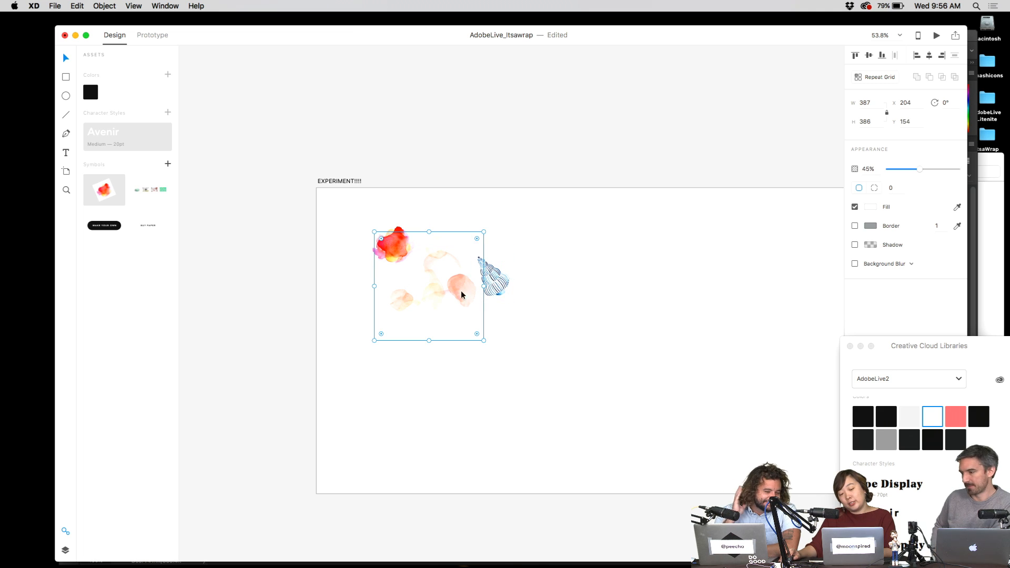
{"action": "left_click_drag", "start_coordinate": [492, 239], "coordinate": [404, 233]}
{"action": "left_click", "coordinate": [456, 209]}
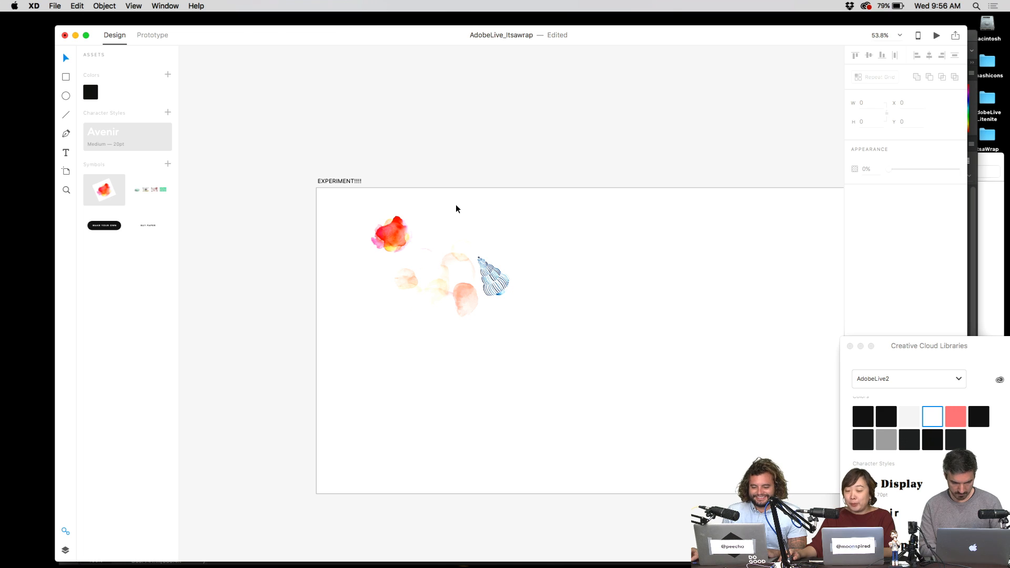
- Nudge the shell to X 575, Y 229 and select the red blob, watercolour group and shell
{"action": "left_click_drag", "start_coordinate": [496, 272], "coordinate": [501, 269]}
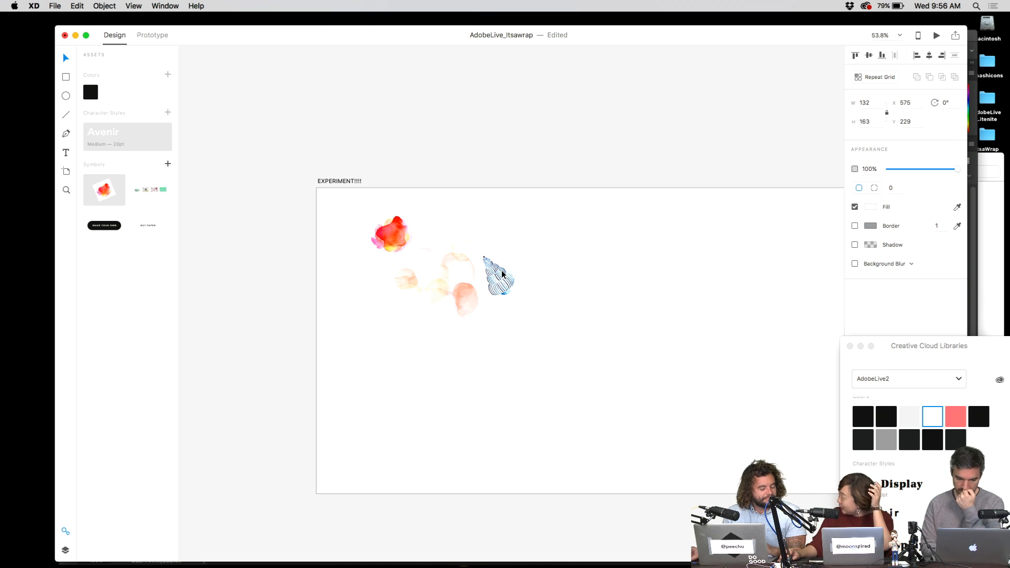
{"action": "left_click_drag", "start_coordinate": [523, 242], "coordinate": [379, 341]}
{"action": "left_click", "coordinate": [552, 229]}
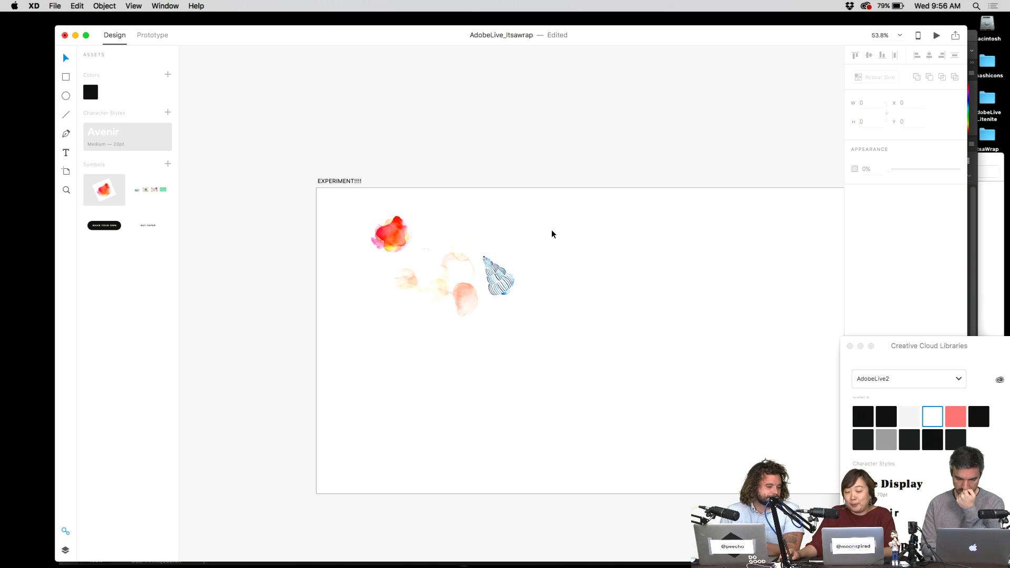
{"action": "left_click_drag", "start_coordinate": [549, 222], "coordinate": [303, 379]}
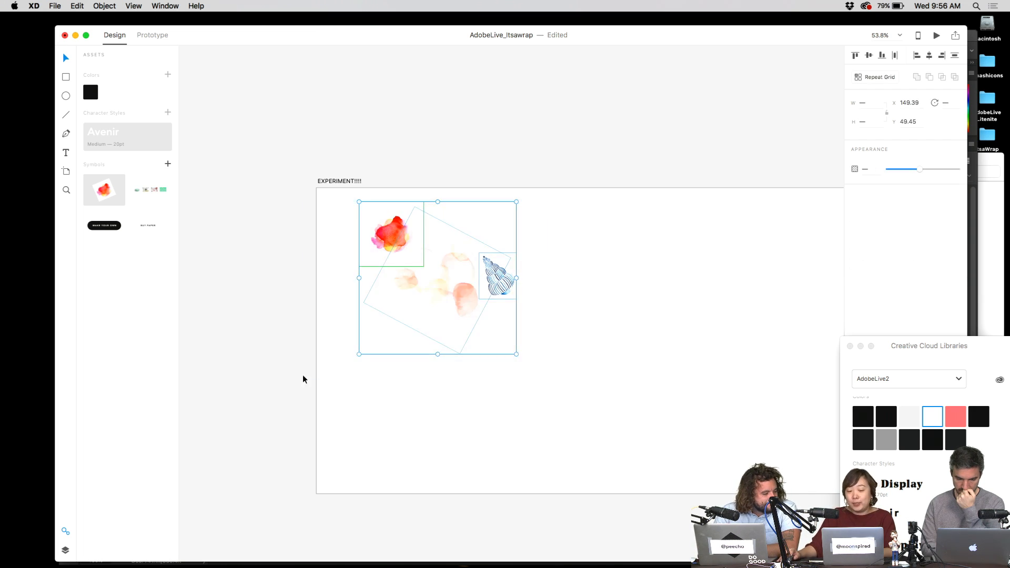
- Ungroup the red blob symbol so the blob, peach shapes and shell can be selected together
{"action": "left_click", "coordinate": [367, 226]}
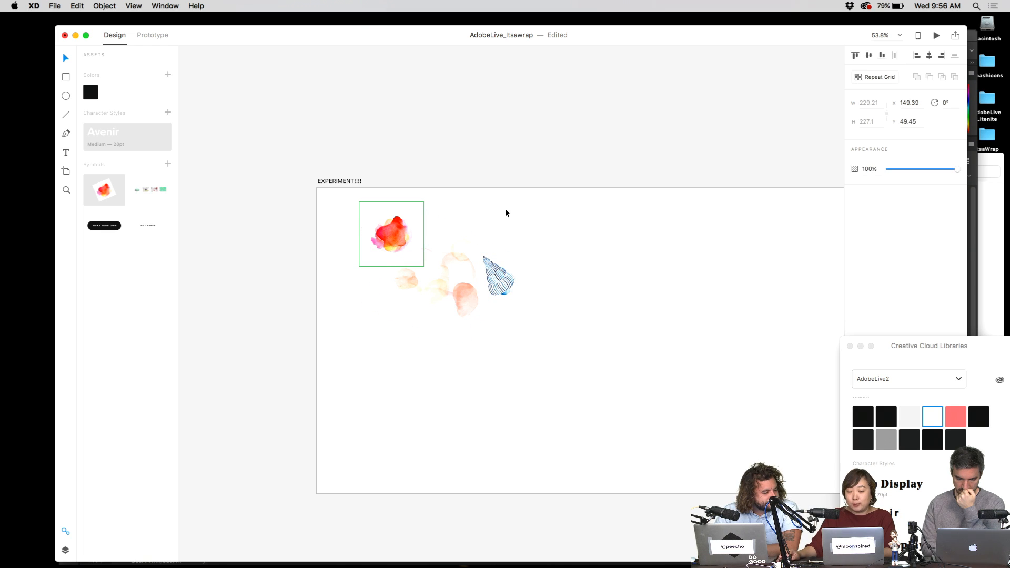
{"action": "right_click", "coordinate": [392, 226]}
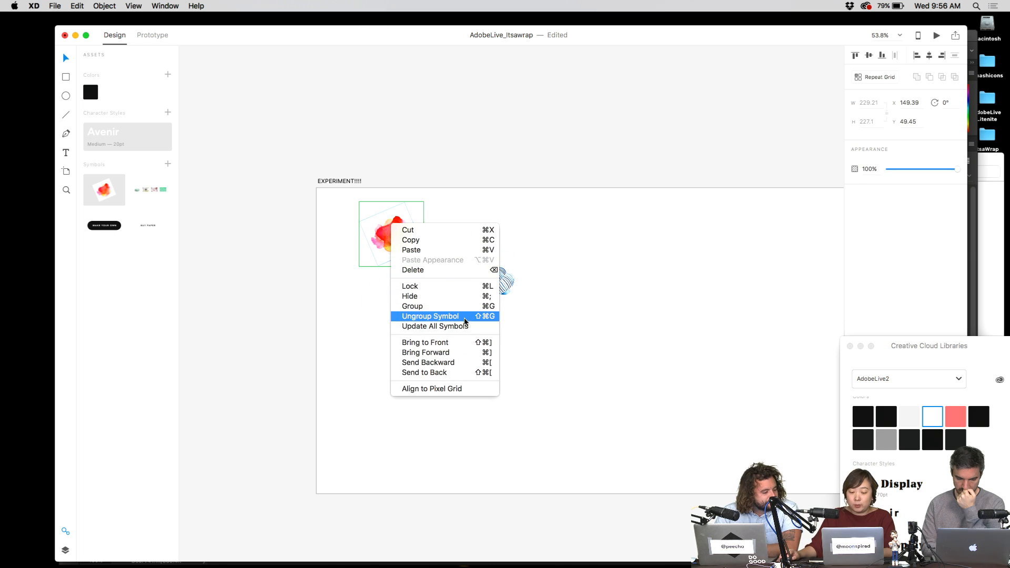
{"action": "left_click", "coordinate": [430, 317]}
{"action": "left_click_drag", "start_coordinate": [349, 188], "coordinate": [567, 382]}
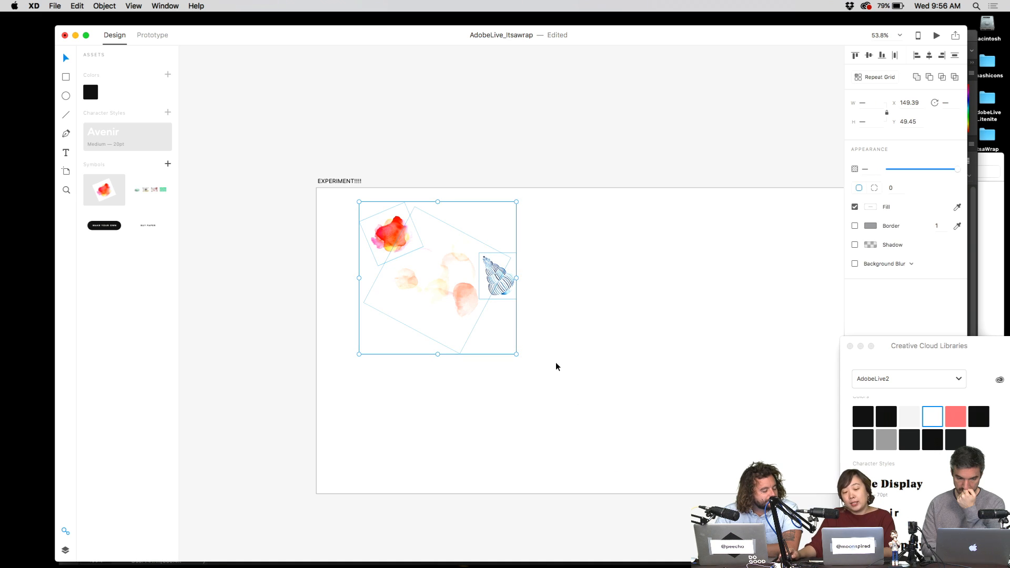
{"action": "left_click", "coordinate": [557, 363]}
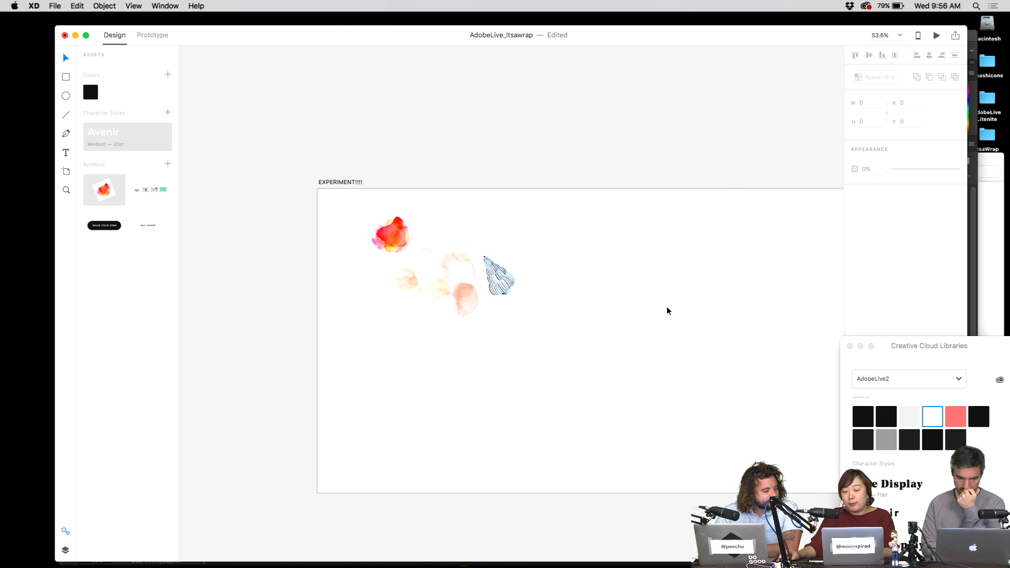
- Turn the cluster into a repeat grid three copies across with a second row
{"action": "scroll", "coordinate": [521, 282], "scroll_direction": "right", "scroll_amount": 5}
{"action": "left_click", "coordinate": [352, 256]}
{"action": "left_click_drag", "start_coordinate": [362, 251], "coordinate": [667, 254]}
{"action": "scroll", "coordinate": [577, 269], "scroll_direction": "down", "scroll_amount": 2}
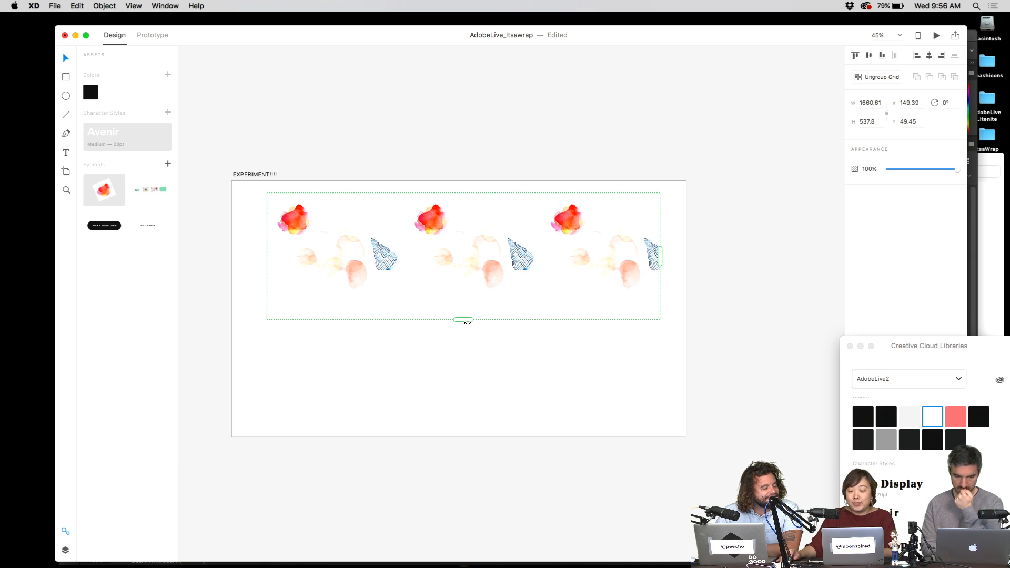
{"action": "left_click_drag", "start_coordinate": [490, 268], "coordinate": [467, 266]}
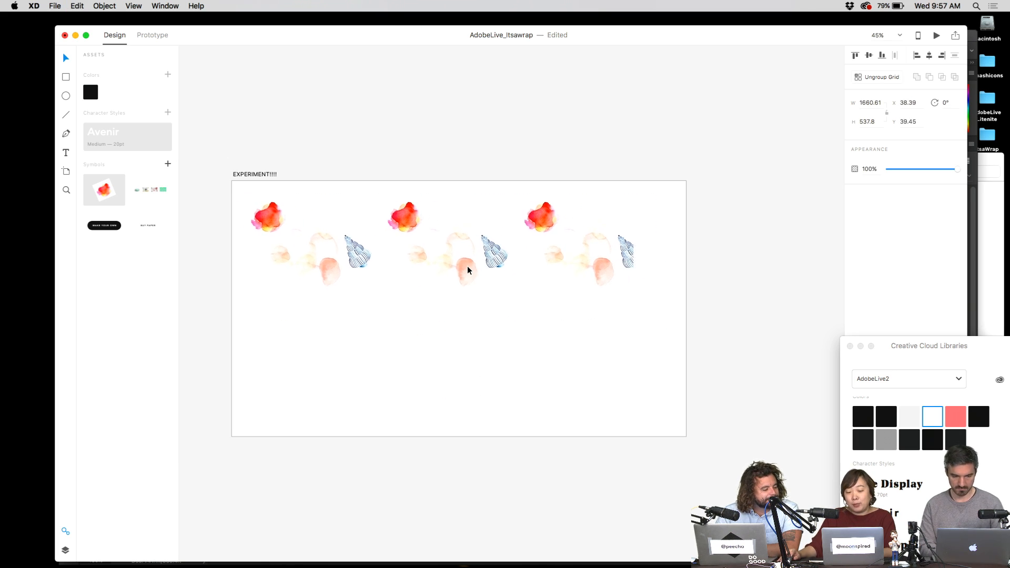
{"action": "left_click_drag", "start_coordinate": [438, 317], "coordinate": [439, 430]}
- Widen the grid to four columns to the right edge and tighten the column spacing
{"action": "left_click_drag", "start_coordinate": [635, 310], "coordinate": [671, 309]}
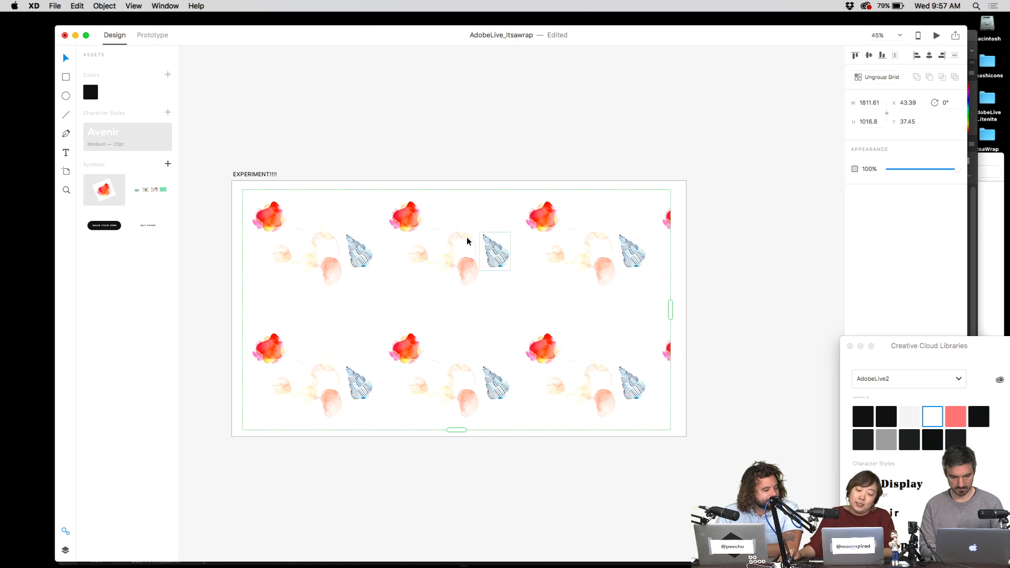
{"action": "left_click_drag", "start_coordinate": [466, 237], "coordinate": [446, 237]}
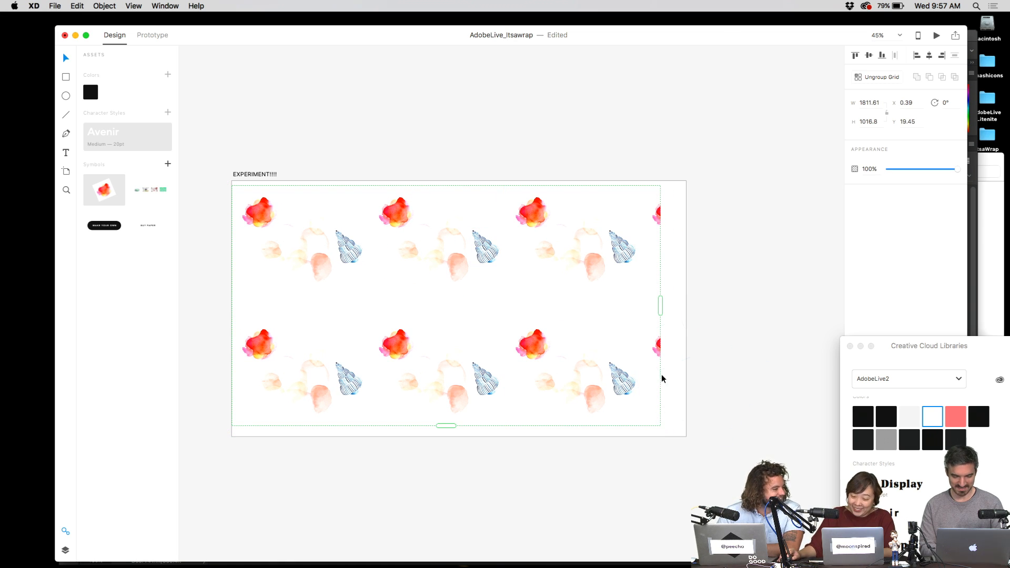
{"action": "left_click_drag", "start_coordinate": [662, 306], "coordinate": [686, 305]}
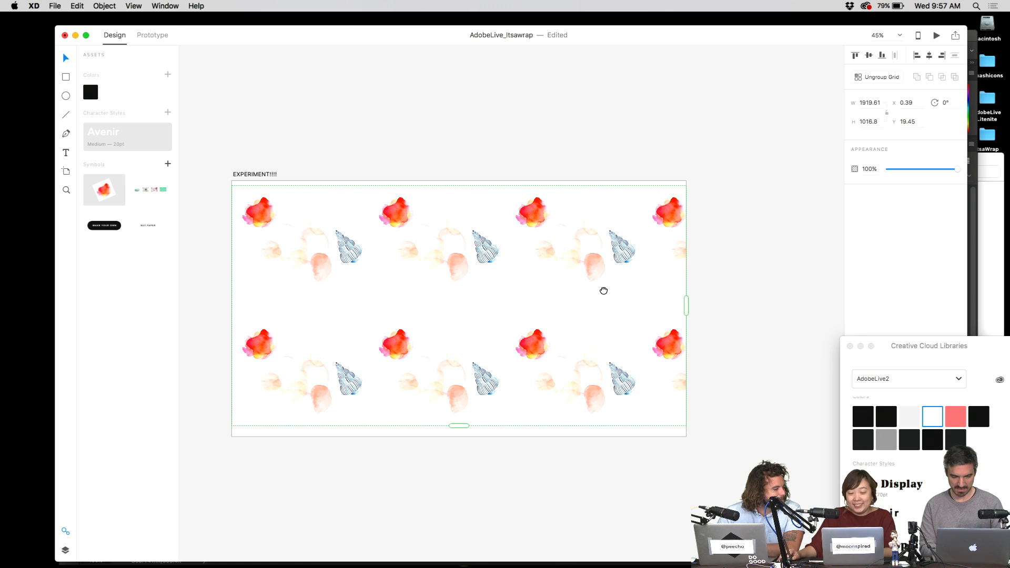
{"action": "scroll", "coordinate": [602, 289], "scroll_direction": "left", "scroll_amount": 2}
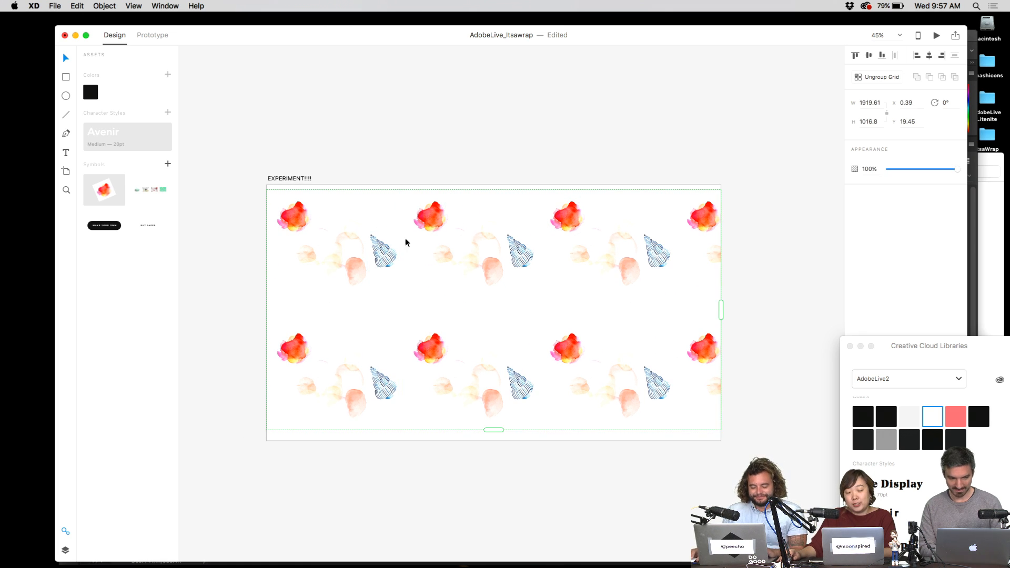
{"action": "mouse_move", "coordinate": [400, 241]}
{"action": "left_click_drag", "start_coordinate": [400, 240], "coordinate": [371, 241]}
- Add a fifth column, overlap the rows with a negative gap, and add a third row
{"action": "left_click", "coordinate": [675, 290]}
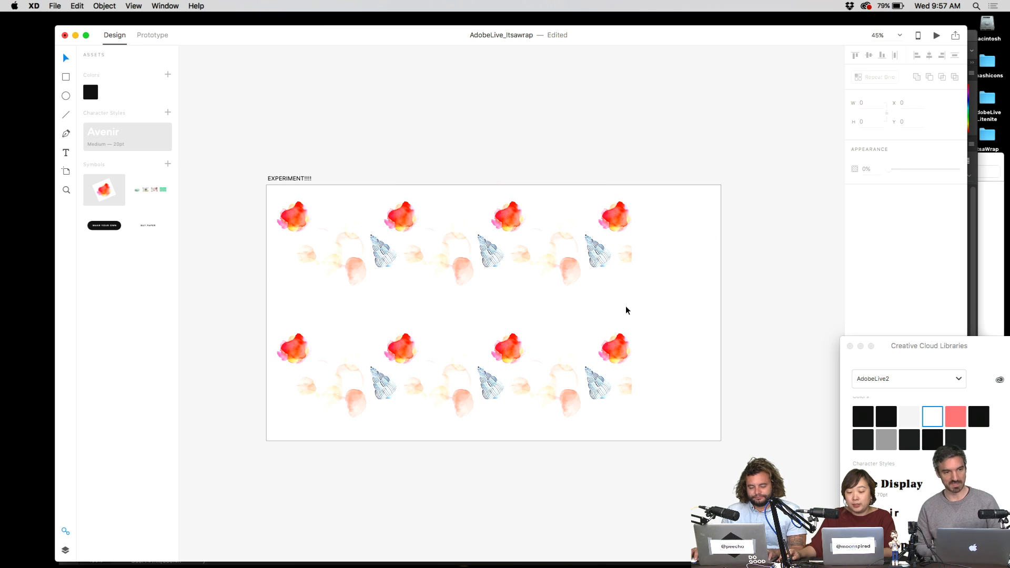
{"action": "left_click", "coordinate": [604, 242]}
{"action": "left_click_drag", "start_coordinate": [630, 304], "coordinate": [713, 305]}
{"action": "left_click", "coordinate": [459, 334]}
{"action": "left_click", "coordinate": [425, 350]}
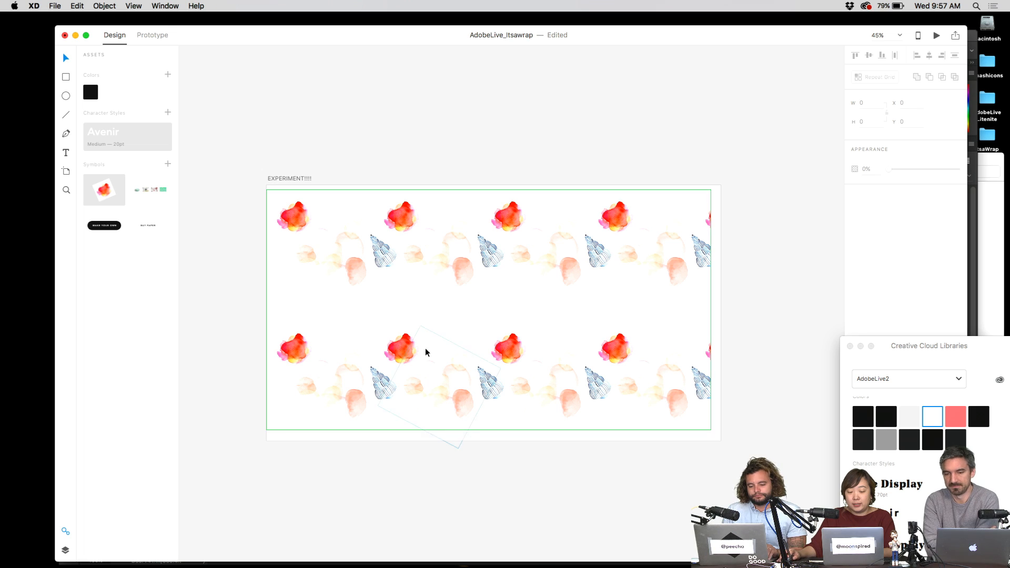
{"action": "left_click_drag", "start_coordinate": [343, 318], "coordinate": [452, 339]}
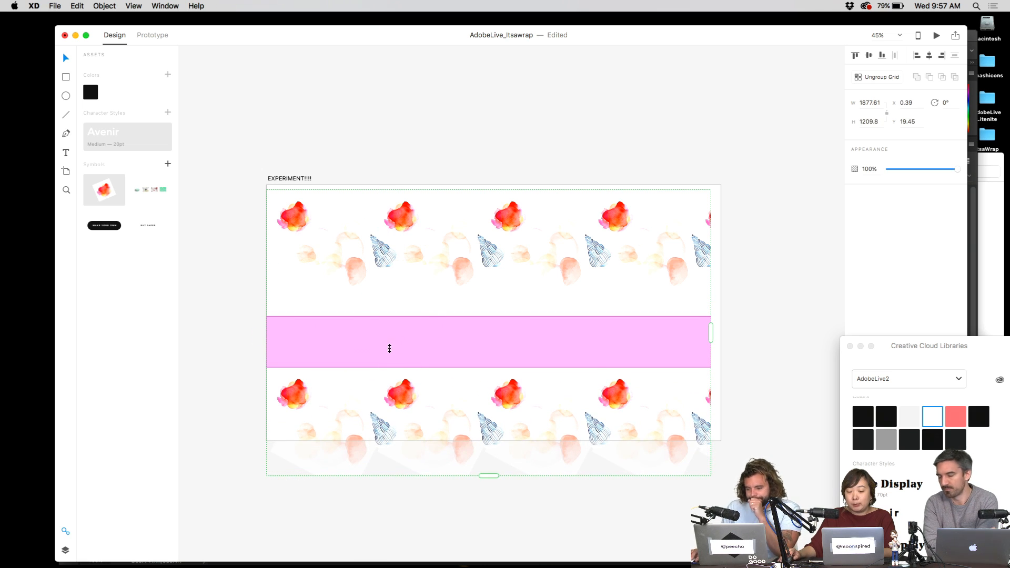
{"action": "left_click_drag", "start_coordinate": [350, 353], "coordinate": [356, 330]}
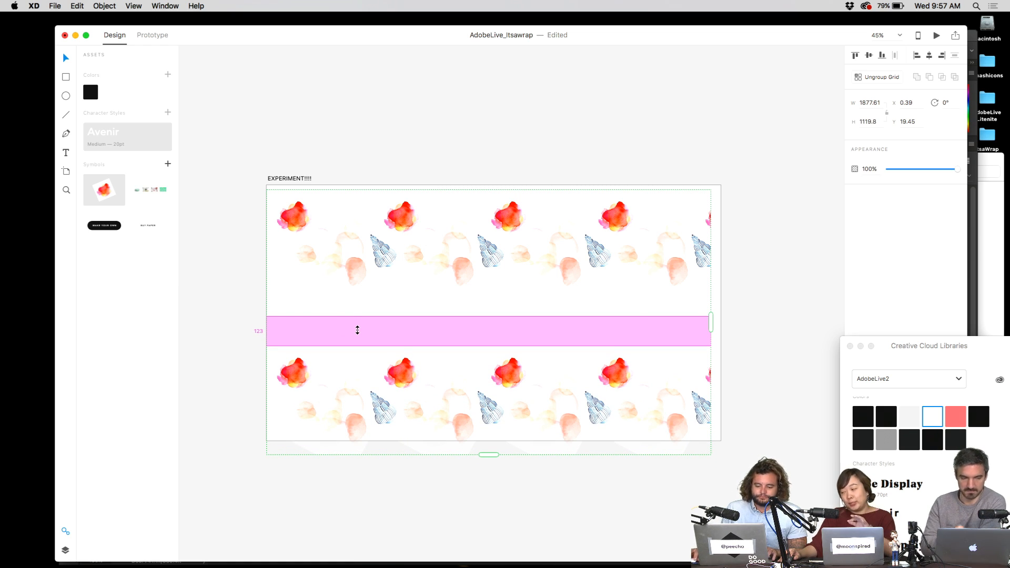
{"action": "left_click_drag", "start_coordinate": [357, 329], "coordinate": [395, 256]}
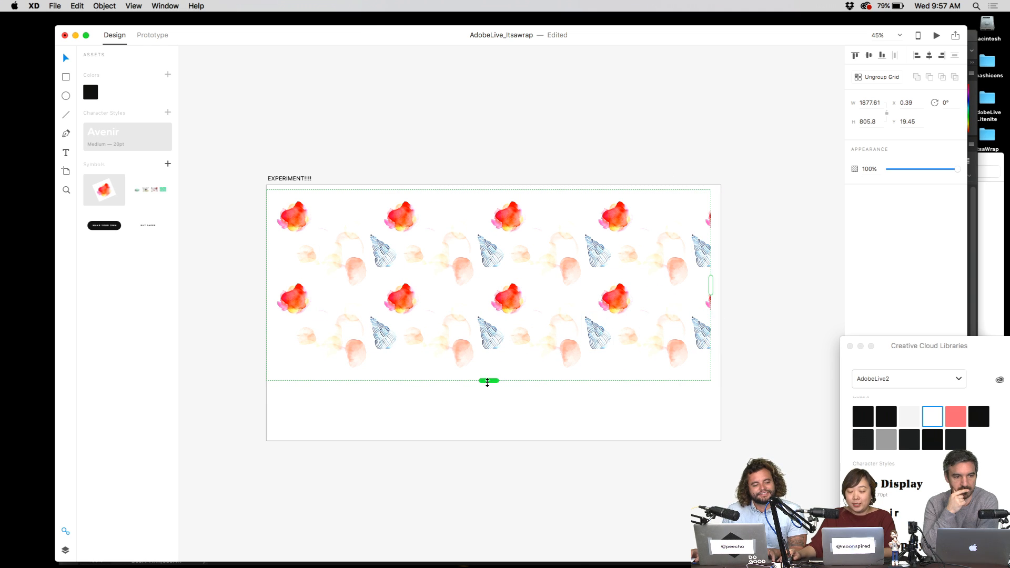
{"action": "left_click_drag", "start_coordinate": [488, 381], "coordinate": [488, 447]}
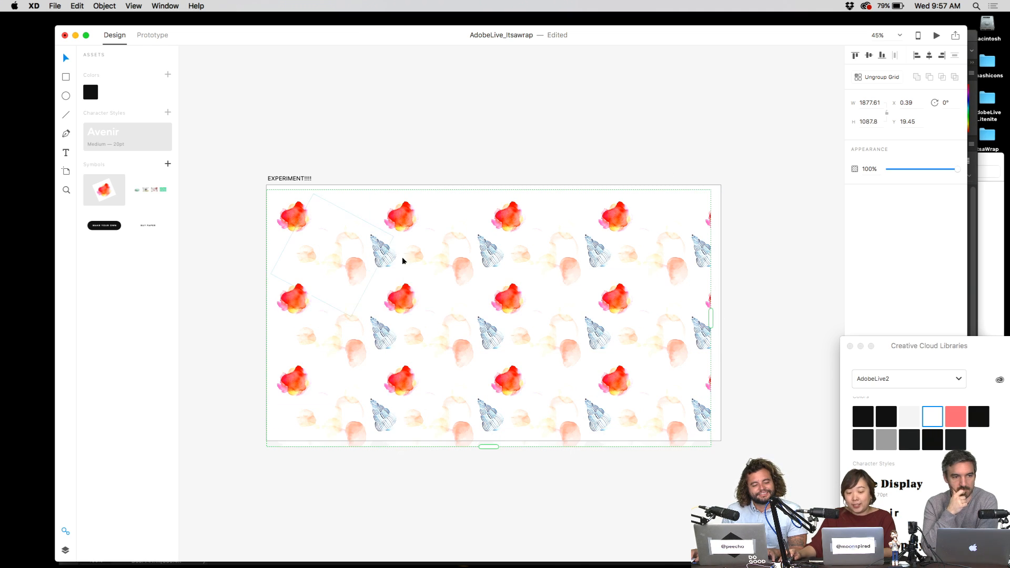
{"action": "left_click_drag", "start_coordinate": [380, 257], "coordinate": [375, 260]}
- Widen the grid to five columns, tighten the row spacing, and extend it to the artboard's bottom edge
{"action": "left_click", "coordinate": [495, 141]}
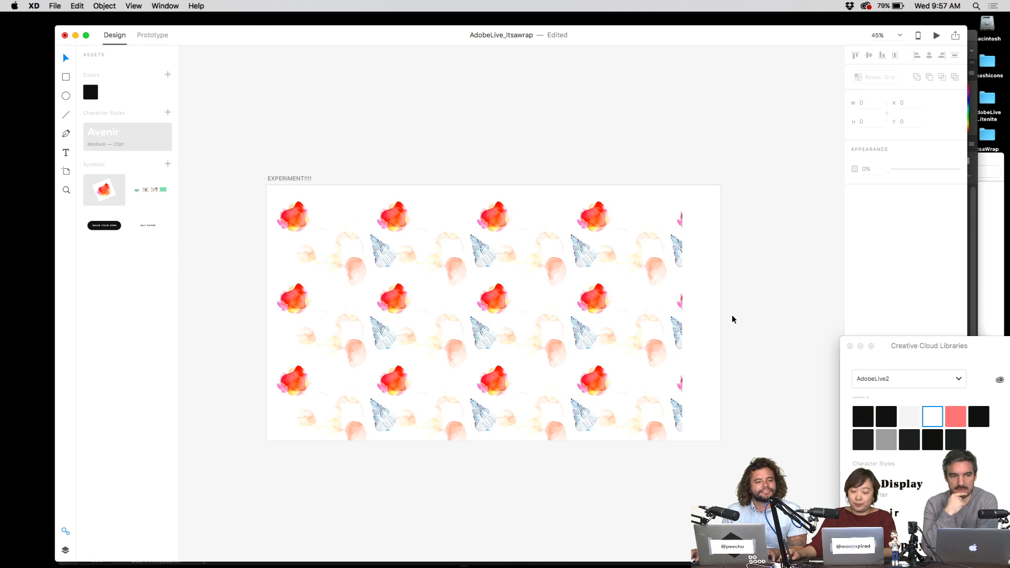
{"action": "left_click", "coordinate": [681, 311]}
{"action": "left_click_drag", "start_coordinate": [682, 315], "coordinate": [722, 316]}
{"action": "left_click", "coordinate": [750, 297]}
{"action": "left_click", "coordinate": [621, 368]}
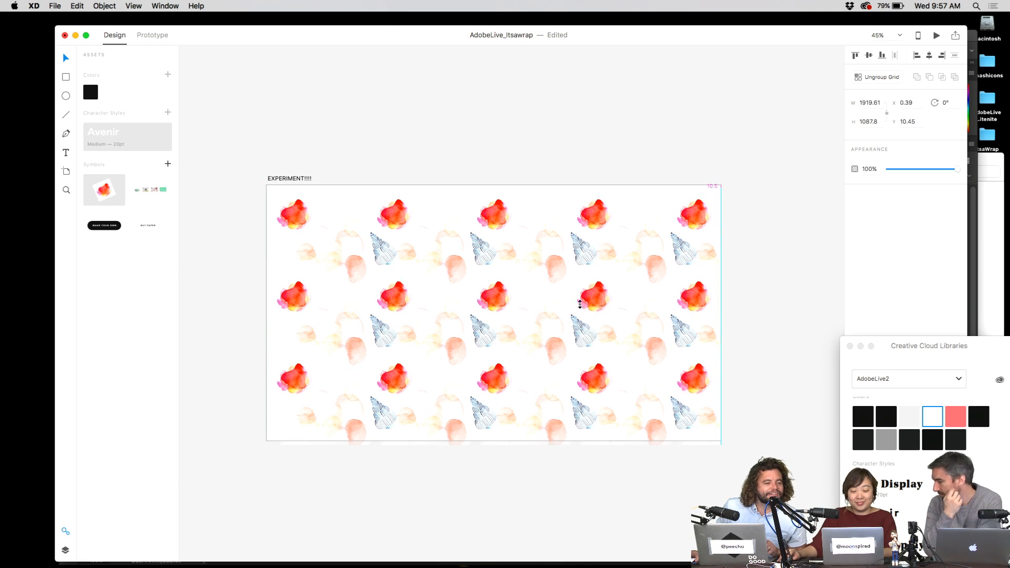
{"action": "left_click_drag", "start_coordinate": [492, 444], "coordinate": [492, 438]}
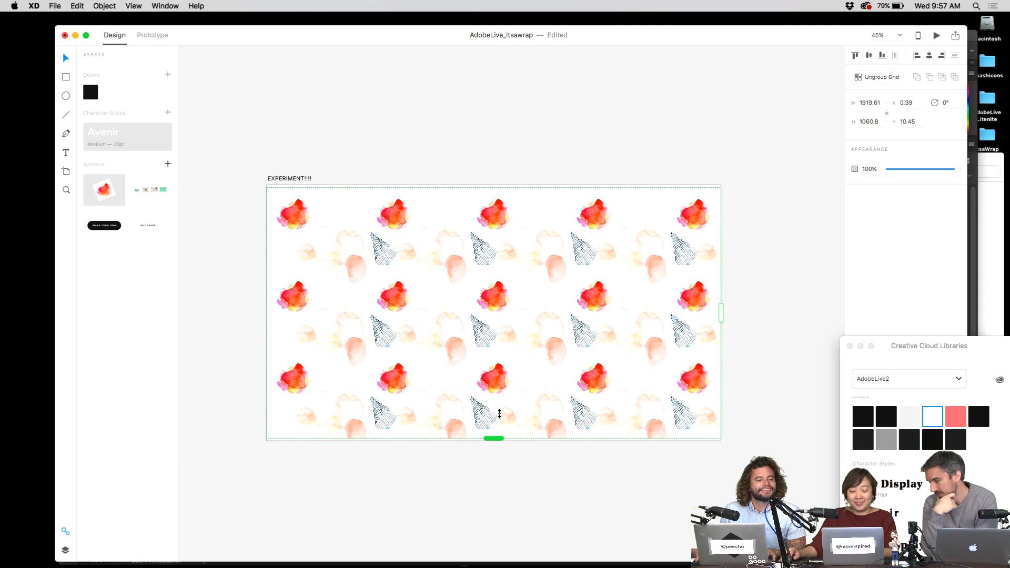
{"action": "left_click_drag", "start_coordinate": [467, 282], "coordinate": [469, 273]}
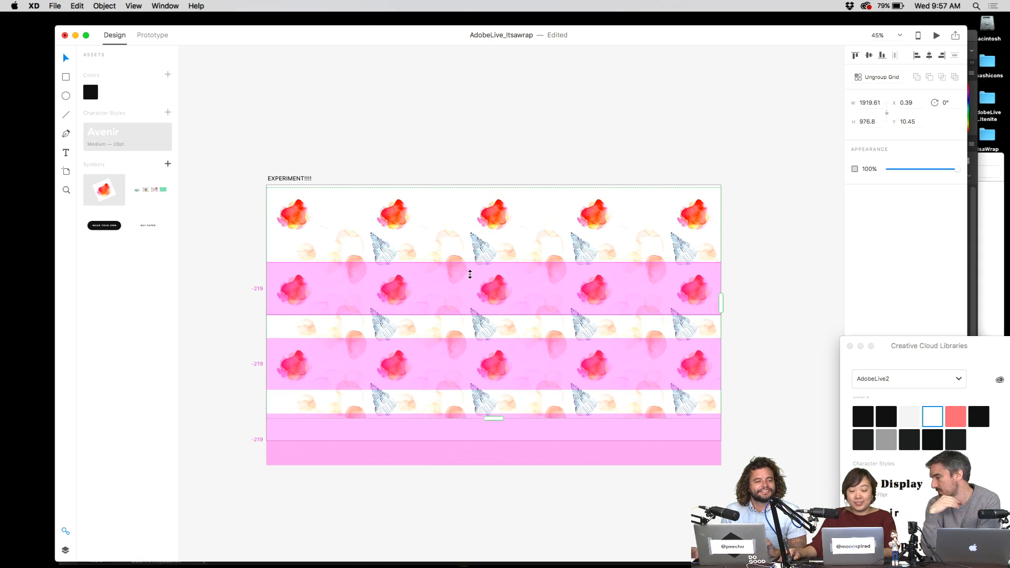
{"action": "left_click", "coordinate": [760, 222]}
{"action": "left_click", "coordinate": [550, 408]}
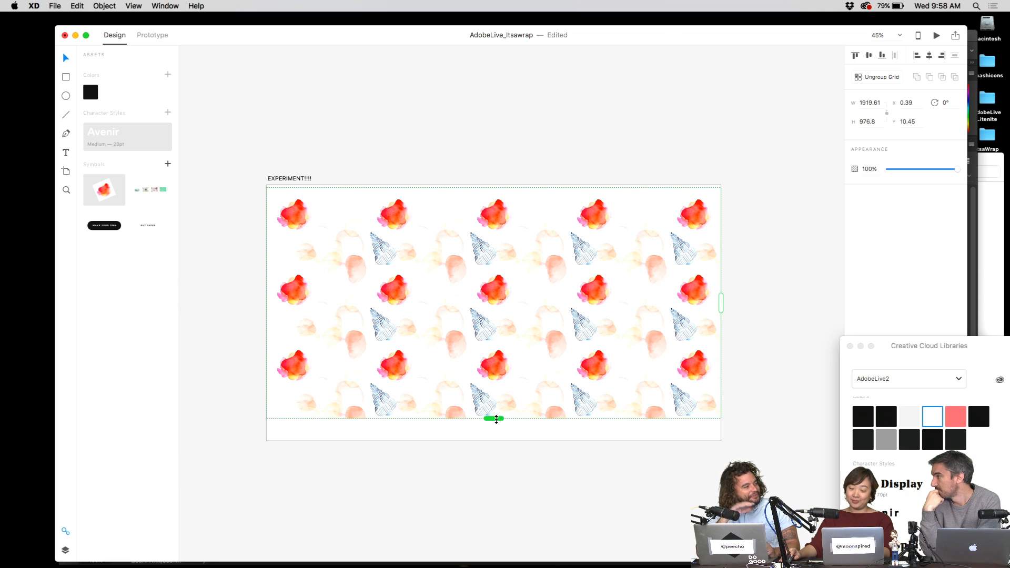
{"action": "left_click_drag", "start_coordinate": [496, 419], "coordinate": [495, 442]}
{"action": "left_click", "coordinate": [611, 148]}
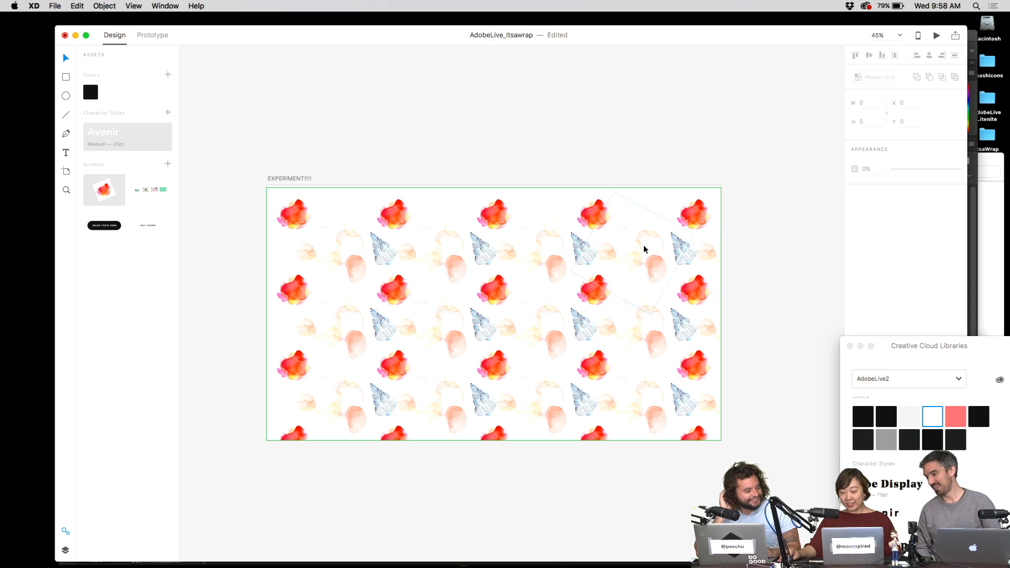
- Move the rotated rectangle in the grid's first cell up and left
{"action": "left_click", "coordinate": [337, 268]}
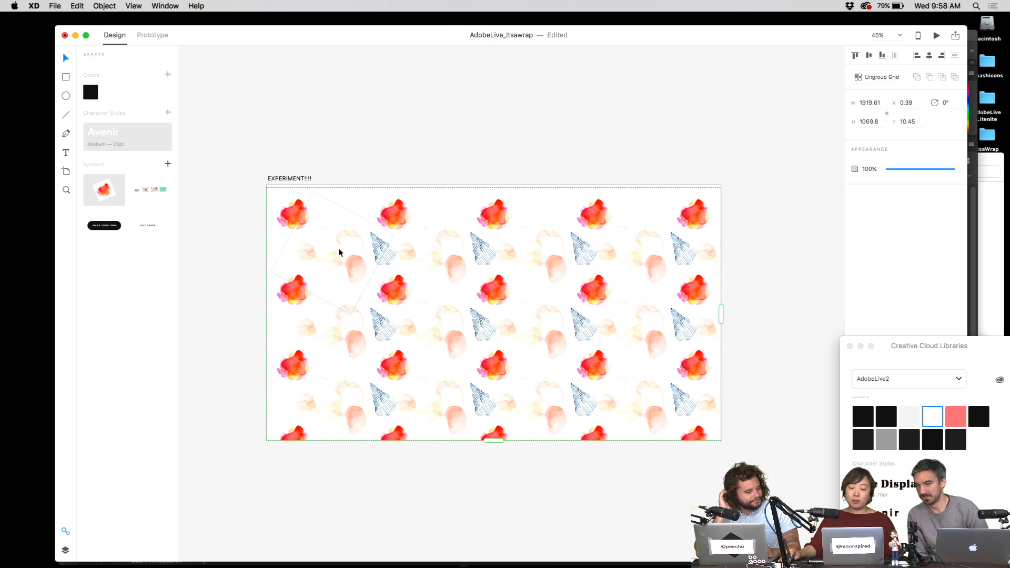
{"action": "double_click", "coordinate": [339, 251]}
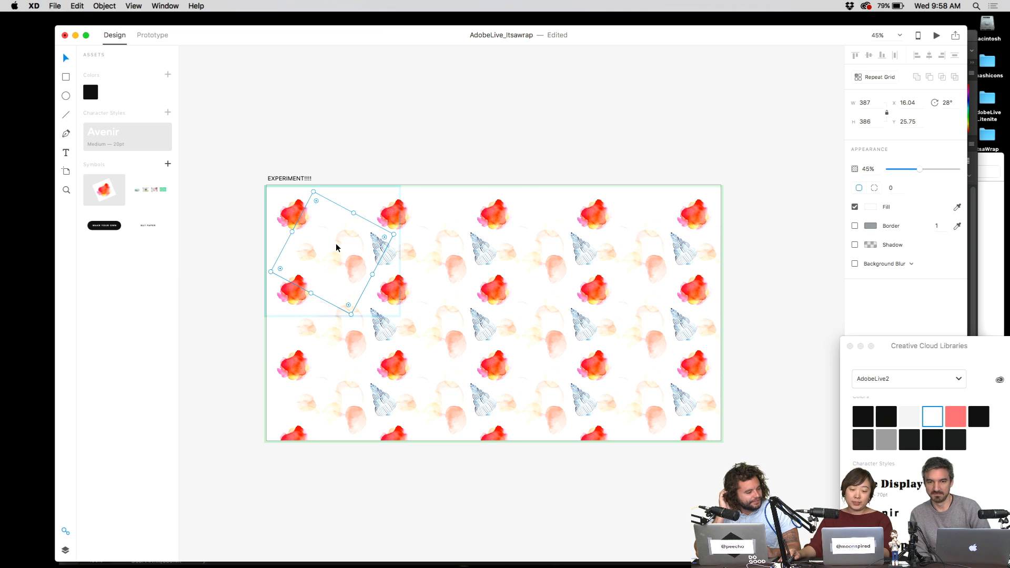
{"action": "left_click_drag", "start_coordinate": [335, 244], "coordinate": [308, 212]}
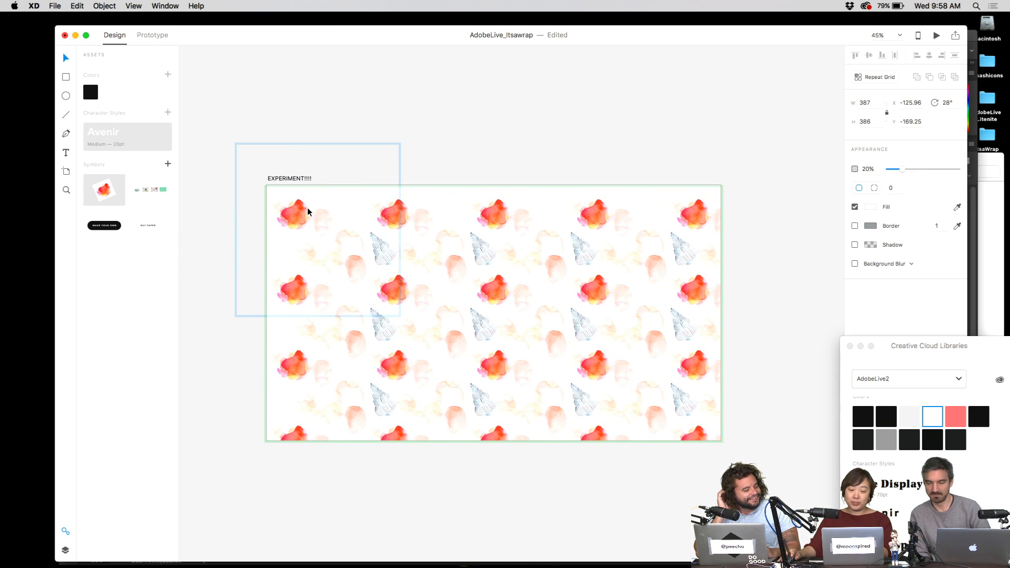
{"action": "left_click", "coordinate": [541, 96]}
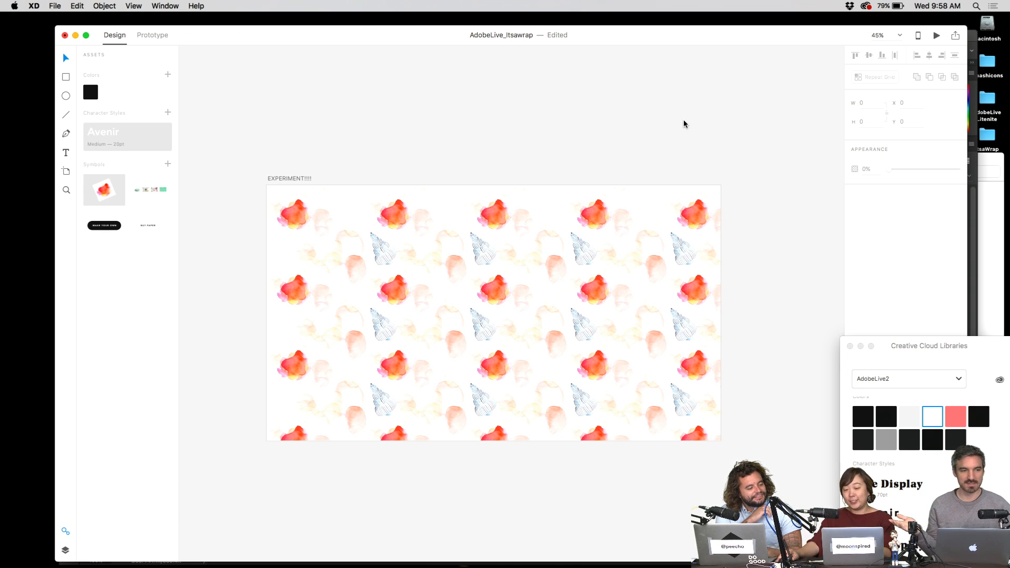
- Nudge the repeat grid down two steps to line up with the artboard top
{"action": "left_click", "coordinate": [620, 280]}
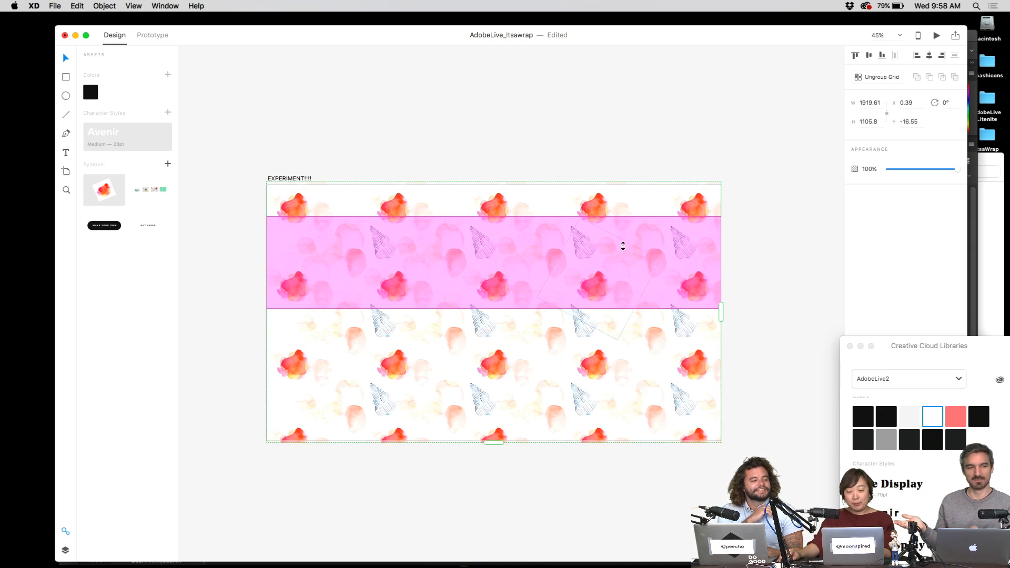
{"action": "left_click", "coordinate": [718, 152]}
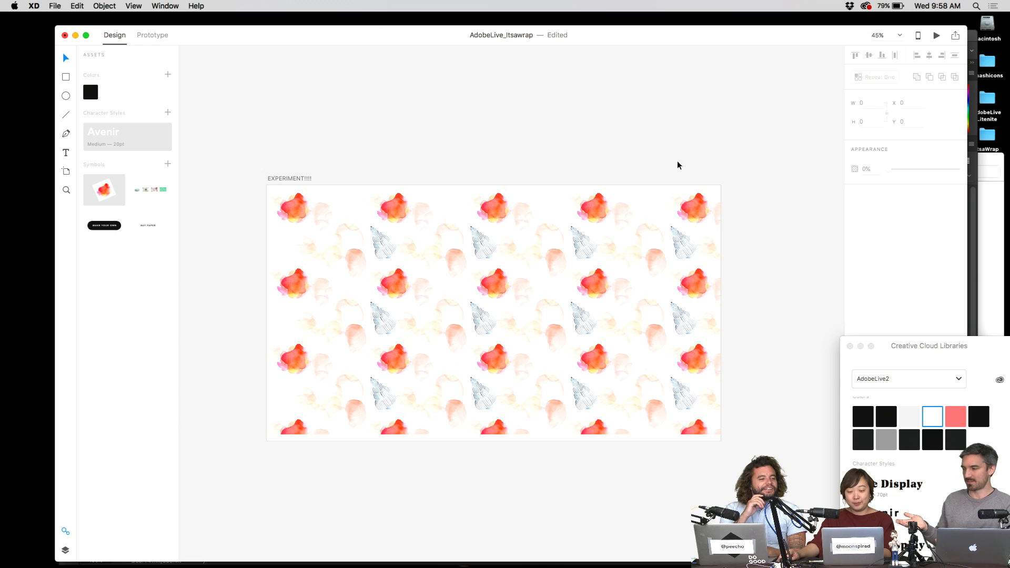
{"action": "left_click", "coordinate": [661, 185]}
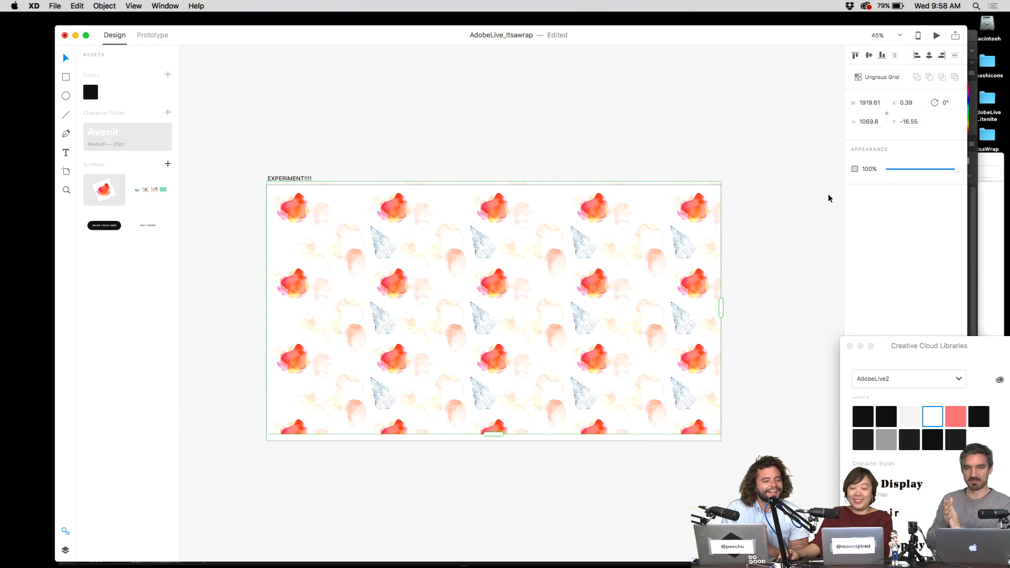
{"action": "key", "text": "Down"}
{"action": "key", "text": "Down"}
{"action": "key", "text": "Down"}
{"action": "key", "text": "Down"}
{"action": "key", "text": "Down"}
{"action": "key", "text": "Down"}
{"action": "key", "text": "Down"}
{"action": "key", "text": "Down"}
{"action": "key", "text": "Down"}
{"action": "key", "text": "Down"}
{"action": "key", "text": "Down"}
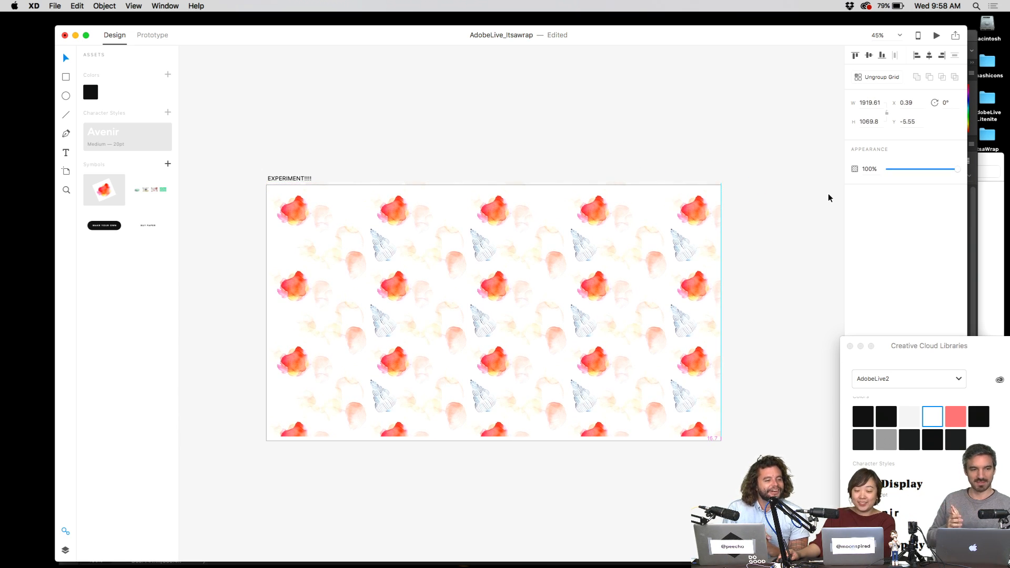
{"action": "key", "text": "Down"}
{"action": "key", "text": "Down"}
{"action": "key", "text": "Down"}
{"action": "key", "text": "Down"}
{"action": "key", "text": "Down"}
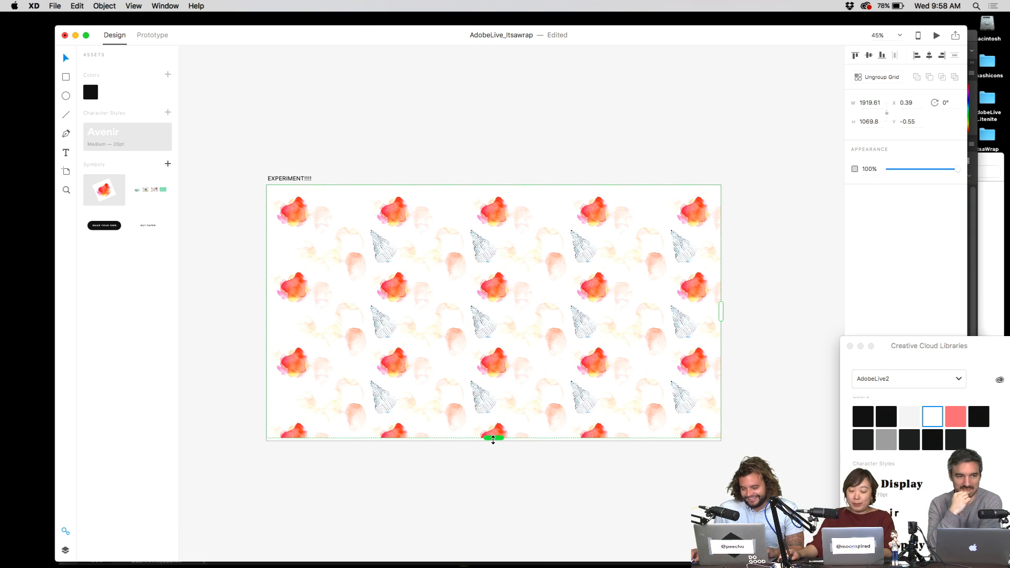
{"action": "left_click_drag", "start_coordinate": [469, 466], "coordinate": [601, 499]}
- View the grid at actual size and scroll over to the Itsawrap - Builder artboard
{"action": "left_click", "coordinate": [697, 291]}
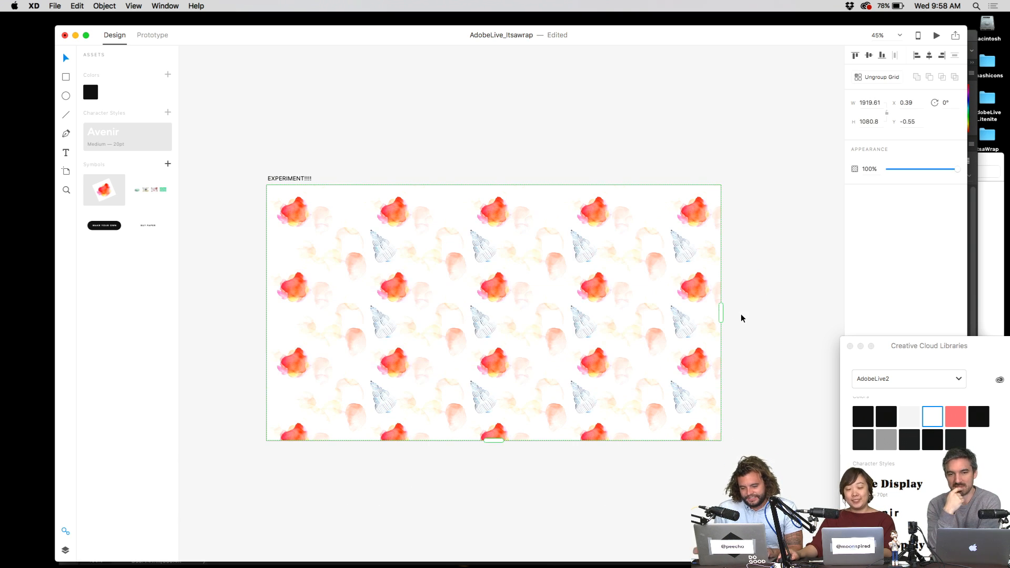
{"action": "key", "text": "cmd+1"}
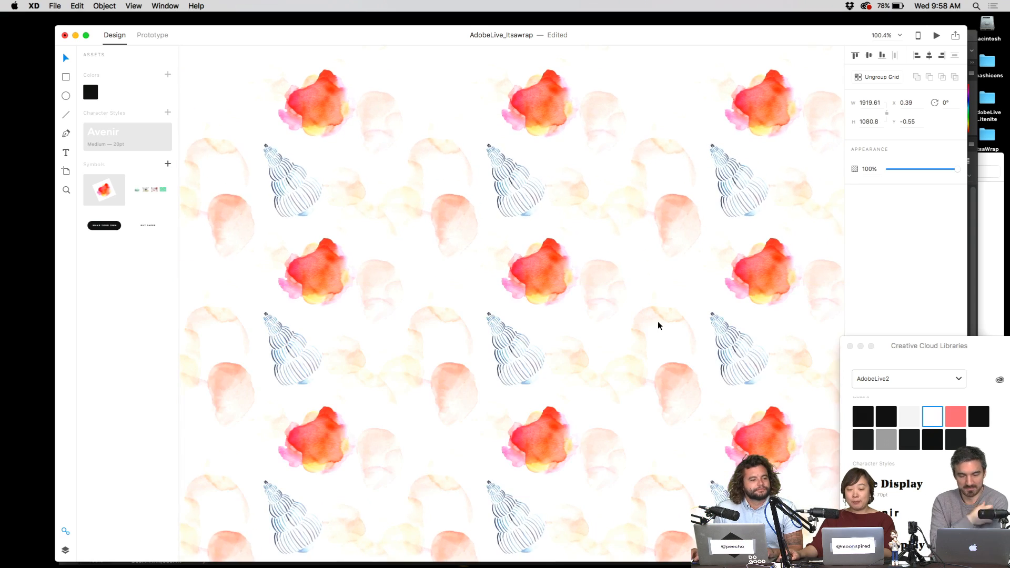
{"action": "scroll", "coordinate": [658, 321], "scroll_direction": "down", "scroll_amount": 5}
{"action": "scroll", "coordinate": [584, 292], "scroll_direction": "down", "scroll_amount": 3}
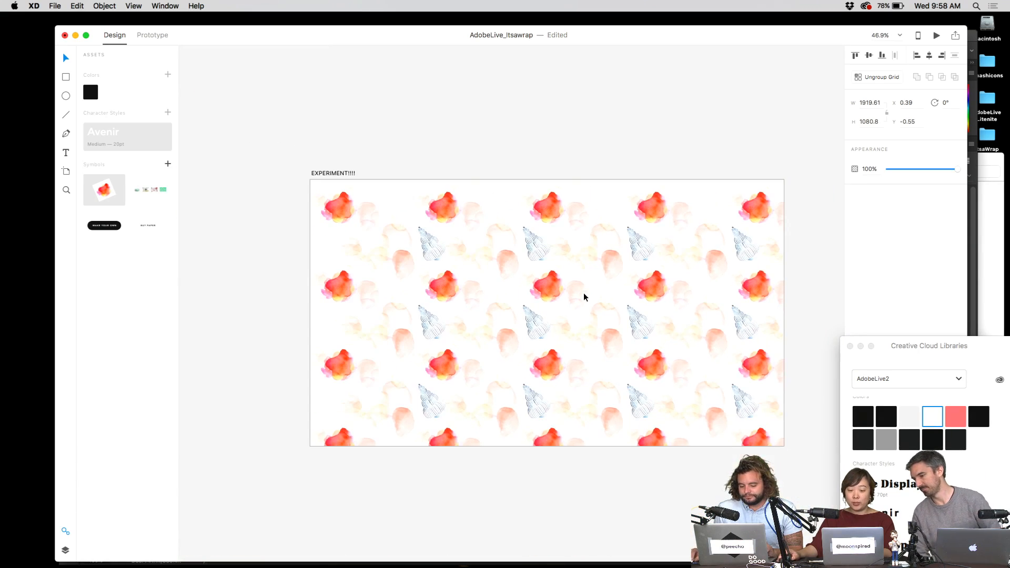
{"action": "scroll", "coordinate": [583, 293], "scroll_direction": "down", "scroll_amount": 10}
{"action": "scroll", "coordinate": [638, 293], "scroll_direction": "right", "scroll_amount": 4}
{"action": "left_click", "coordinate": [567, 208]}
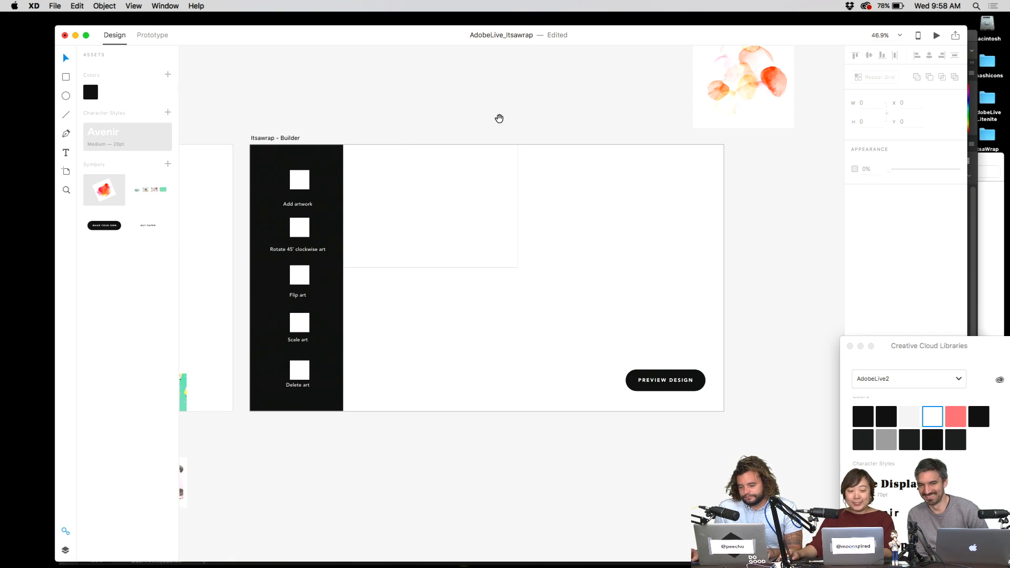
- Drag the scattered watercolour dots image from Photoshop onto the XD canvas above Itsawrap - Builder
{"action": "left_click_drag", "start_coordinate": [500, 118], "coordinate": [581, 242]}
{"action": "key", "text": "ctrl+Up"}
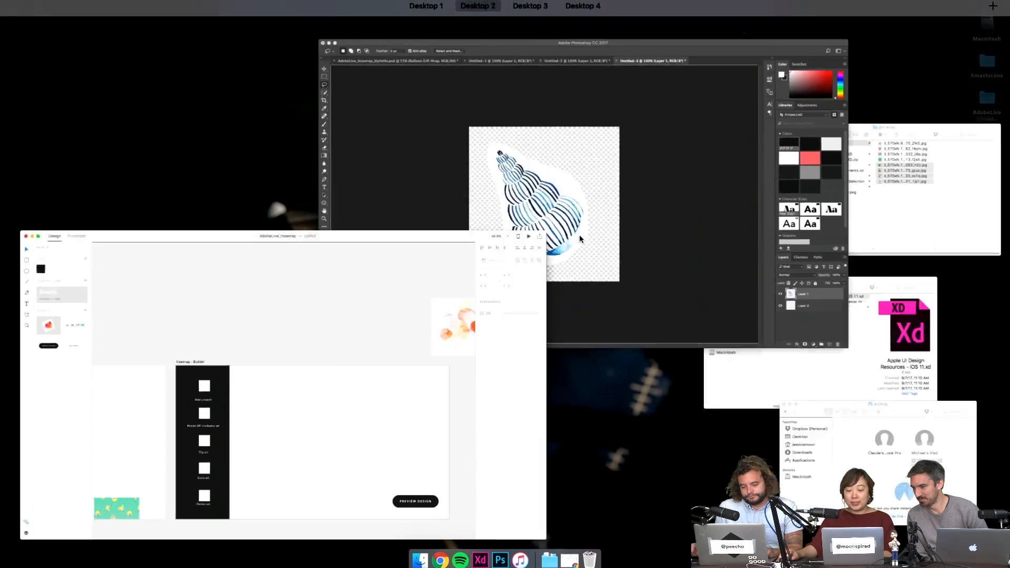
{"action": "left_click", "coordinate": [580, 235]}
{"action": "left_click", "coordinate": [376, 68]}
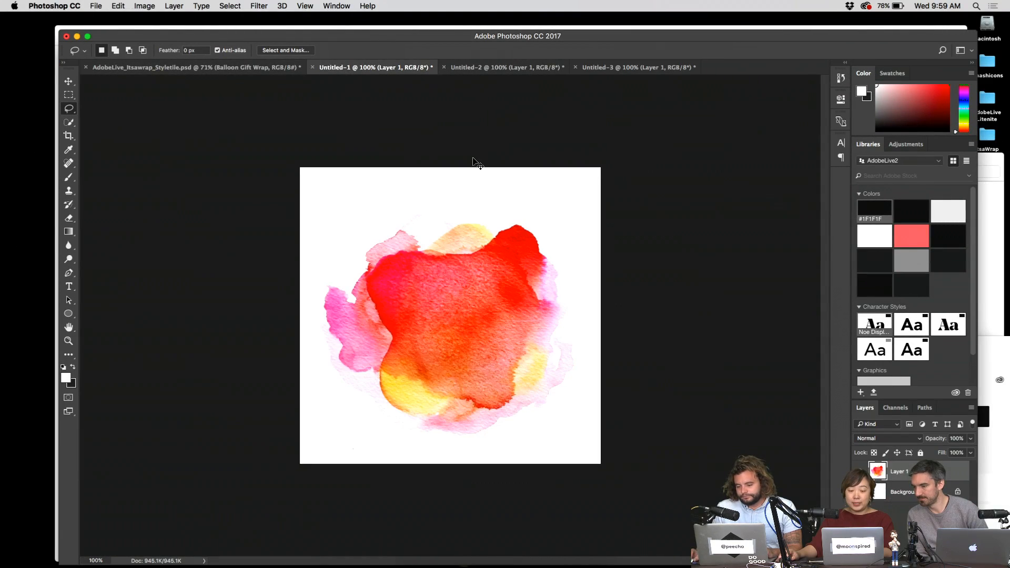
{"action": "left_click", "coordinate": [507, 67]}
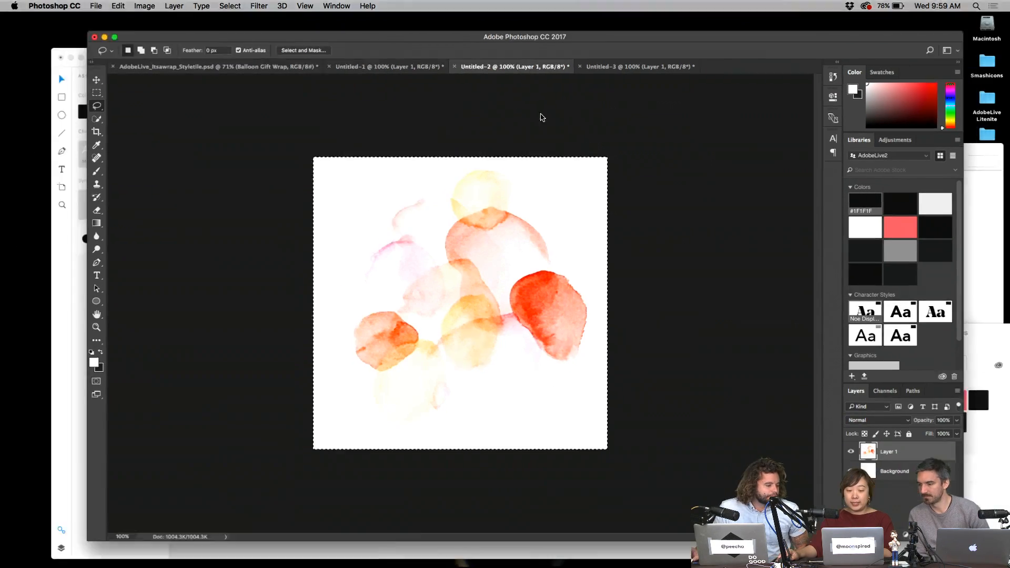
{"action": "left_click_drag", "start_coordinate": [542, 117], "coordinate": [610, 179]}
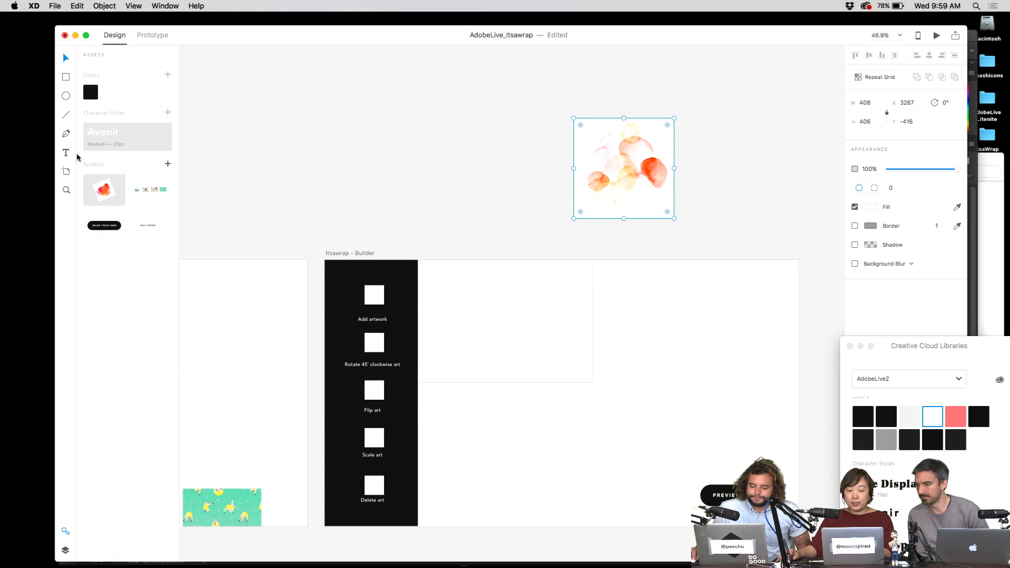
- Paste the red watercolour blob from Photoshop into XD and move it beside the dots image
{"action": "key", "text": "ctrl+Up"}
{"action": "left_click", "coordinate": [561, 174]}
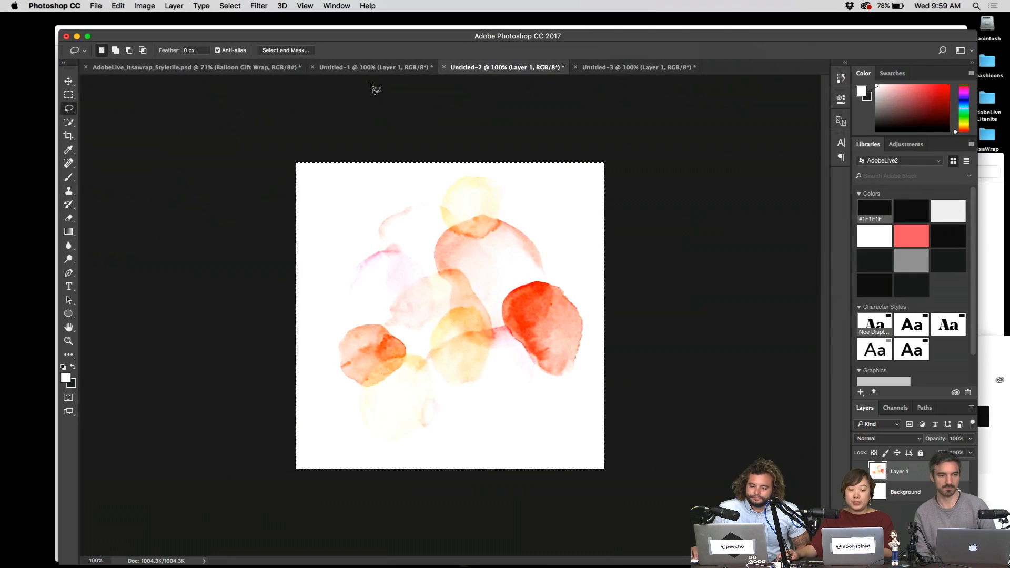
{"action": "left_click", "coordinate": [376, 68]}
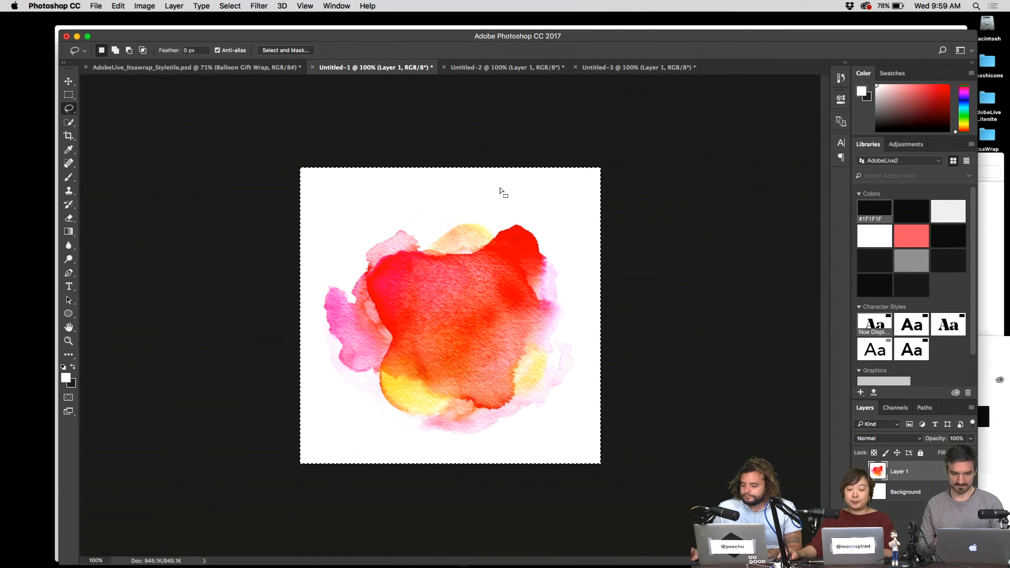
{"action": "key", "text": "ctrl+Up"}
{"action": "left_click", "coordinate": [416, 277]}
{"action": "key", "text": "ctrl+Up"}
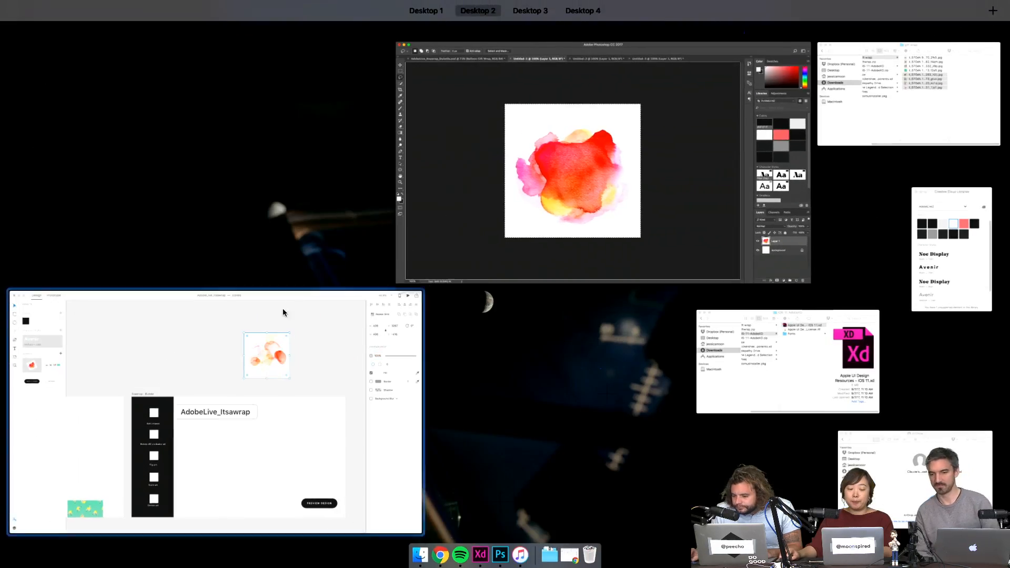
{"action": "left_click", "coordinate": [282, 313]}
{"action": "key", "text": "super+v"}
{"action": "left_click_drag", "start_coordinate": [497, 279], "coordinate": [504, 169]}
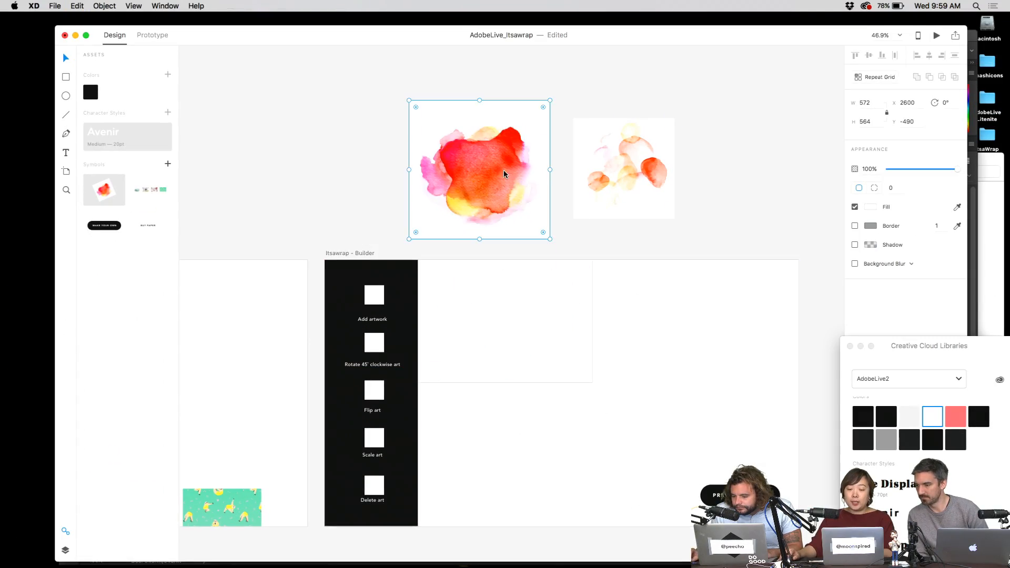
- Select and copy the whole blue seashell image in Photoshop, then paste it into XD
{"action": "key", "text": "ctrl+Up"}
{"action": "left_click", "coordinate": [560, 193]}
{"action": "left_click", "coordinate": [638, 68]}
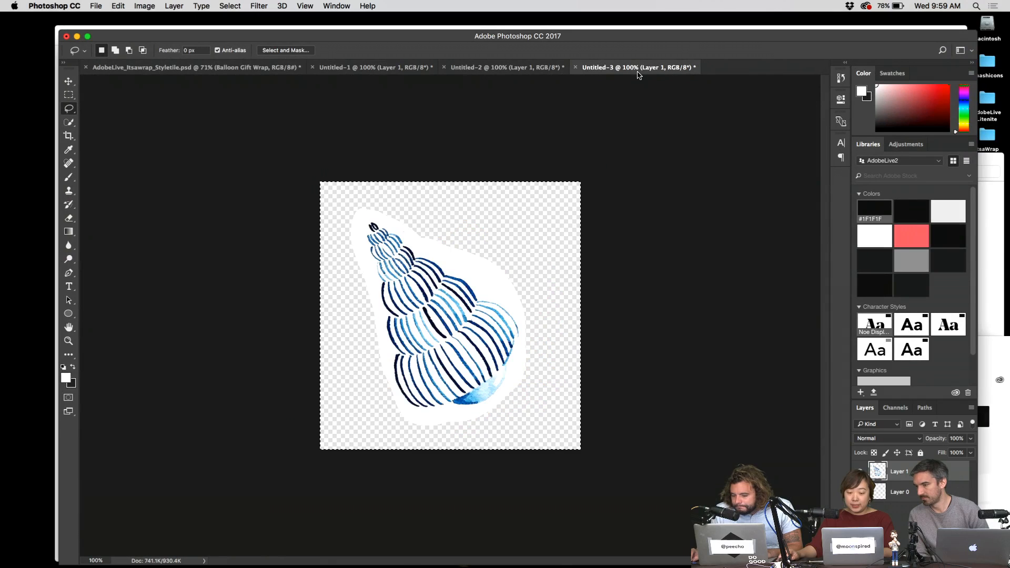
{"action": "key", "text": "super+d"}
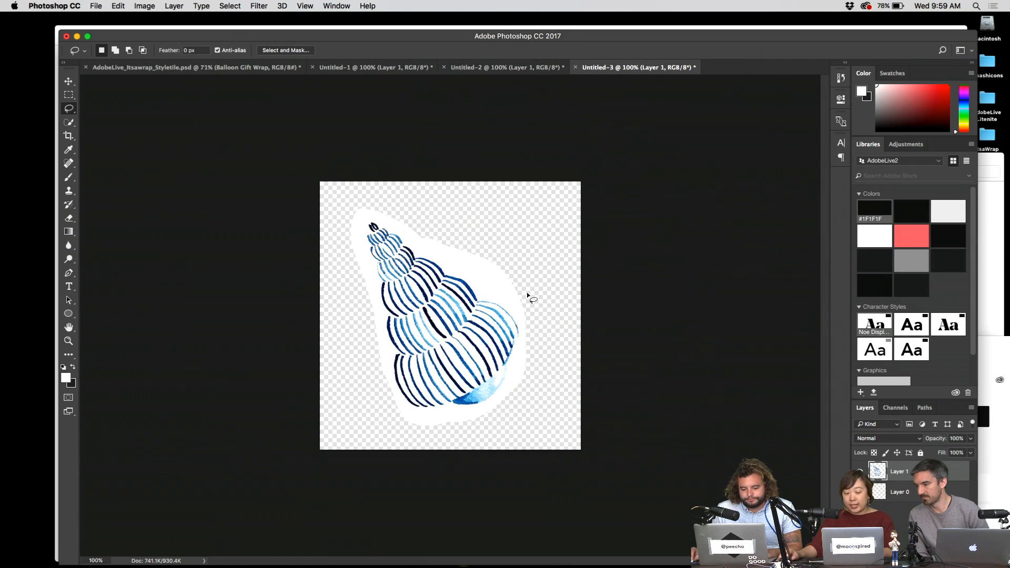
{"action": "key", "text": "super+a"}
{"action": "key", "text": "super+c"}
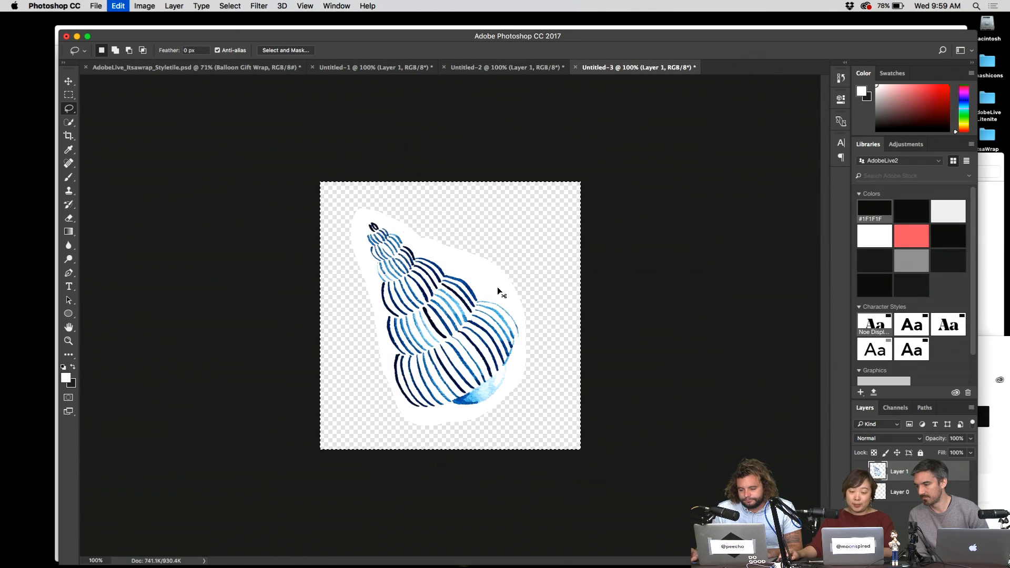
{"action": "key", "text": "ctrl+Up"}
{"action": "left_click", "coordinate": [311, 374]}
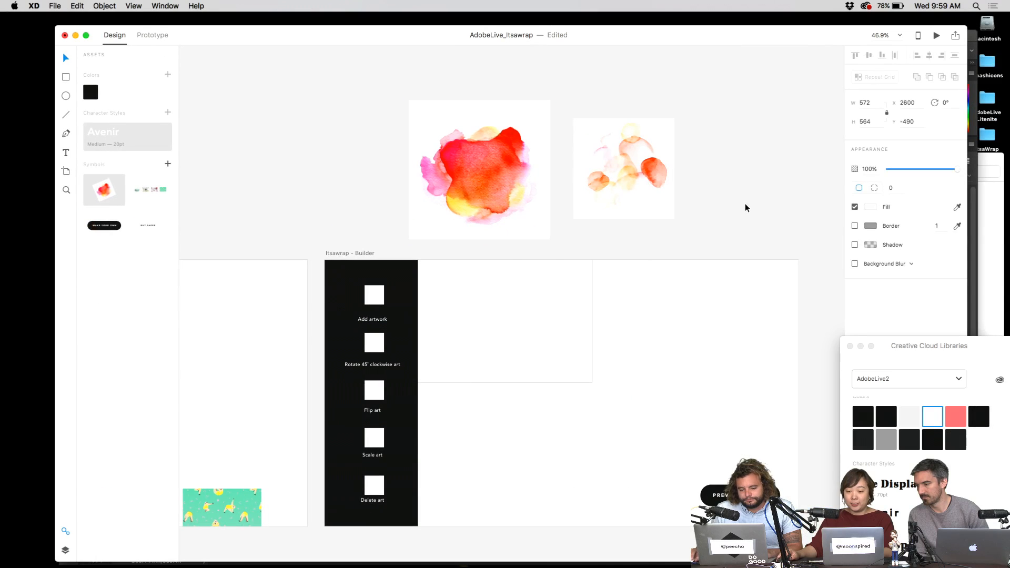
{"action": "key", "text": "super+v"}
- Place the seashell right of the dots, then shift all three watercolour images up and left
{"action": "left_click_drag", "start_coordinate": [528, 305], "coordinate": [759, 165]}
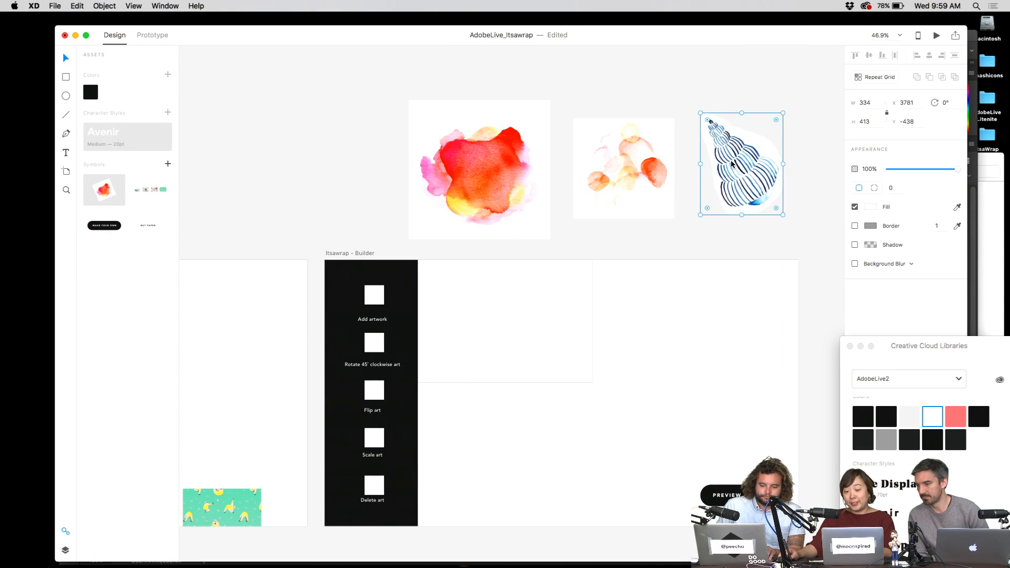
{"action": "left_click", "coordinate": [781, 84]}
{"action": "left_click_drag", "start_coordinate": [453, 87], "coordinate": [751, 121]}
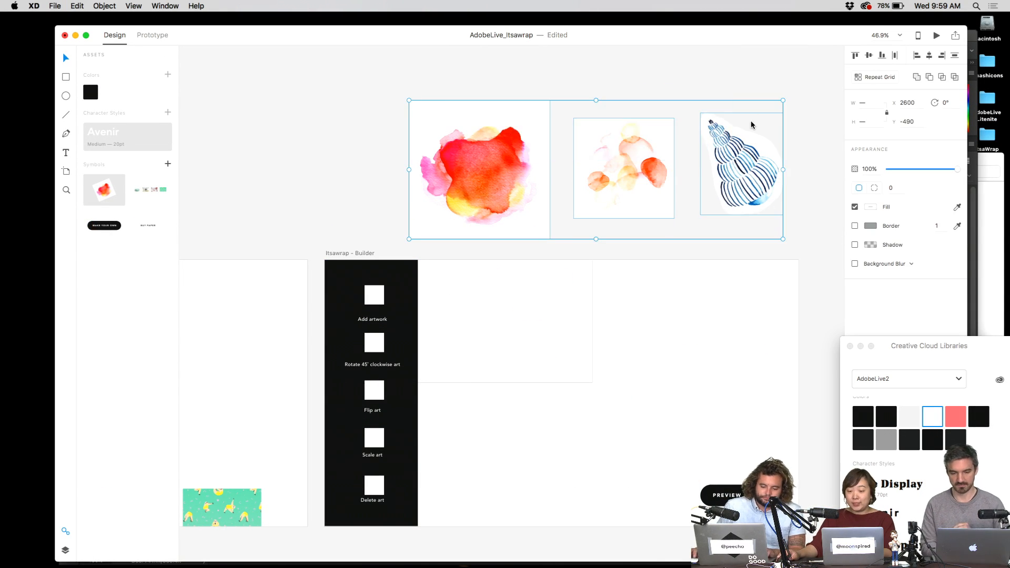
{"action": "left_click_drag", "start_coordinate": [725, 176], "coordinate": [679, 142]}
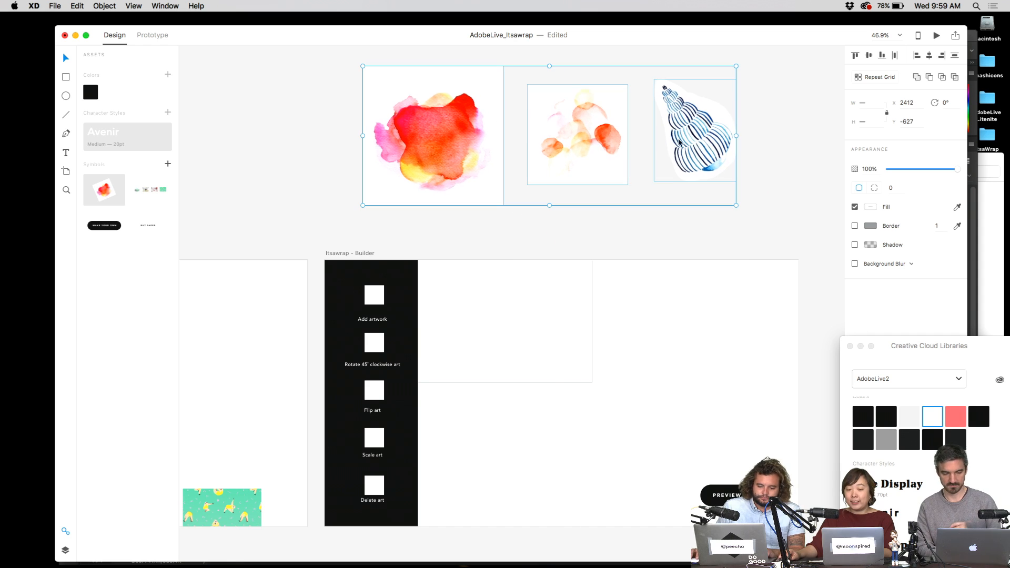
{"action": "left_click", "coordinate": [413, 240]}
- Rename the artboard 'Itsawrap - Builder (Onboarding)' and duplicate it with Cmd+D
{"action": "scroll", "coordinate": [550, 331], "scroll_direction": "down", "scroll_amount": 3}
{"action": "scroll", "coordinate": [551, 332], "scroll_direction": "right", "scroll_amount": 2}
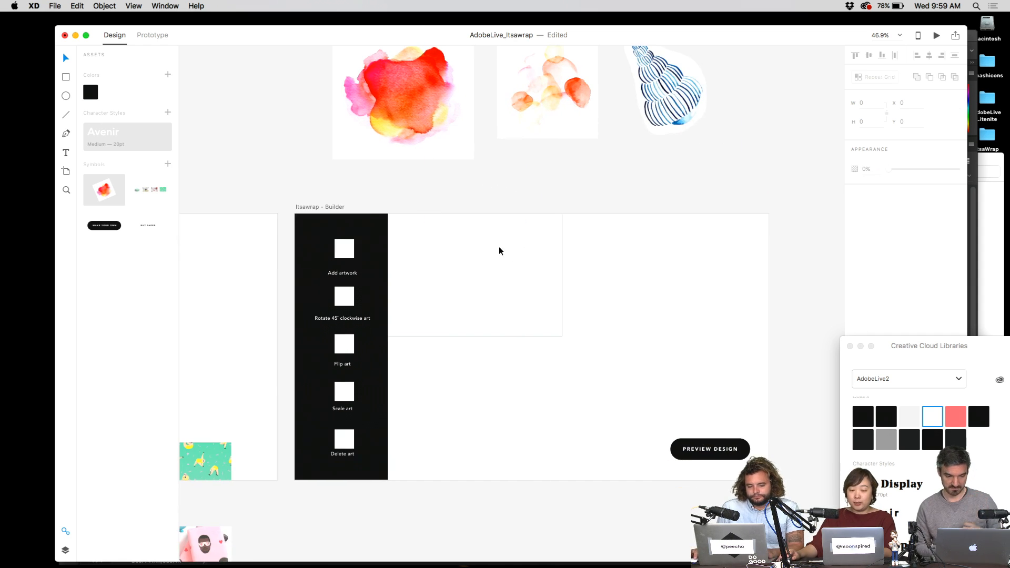
{"action": "double_click", "coordinate": [340, 207]}
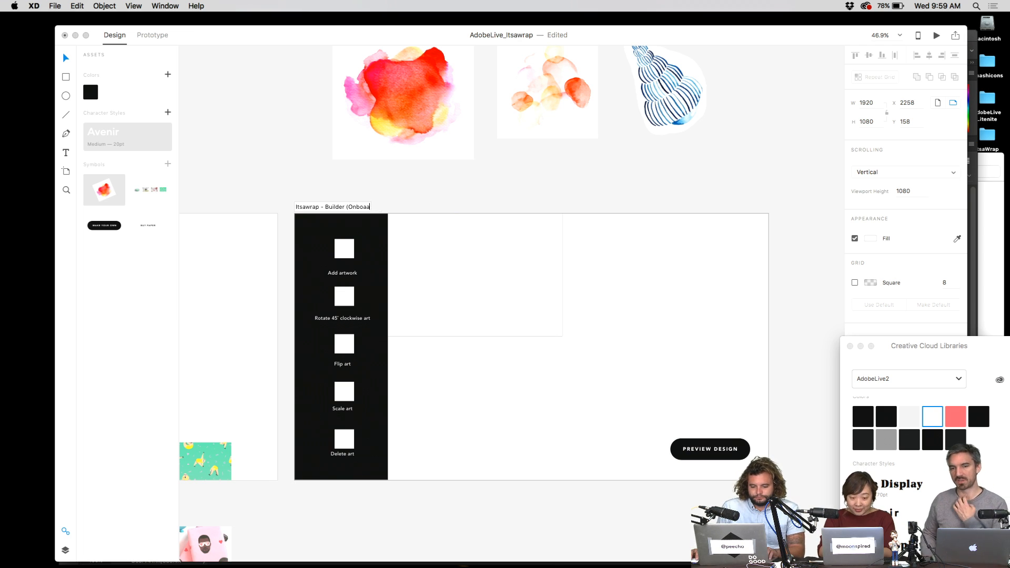
{"action": "key", "text": "Return"}
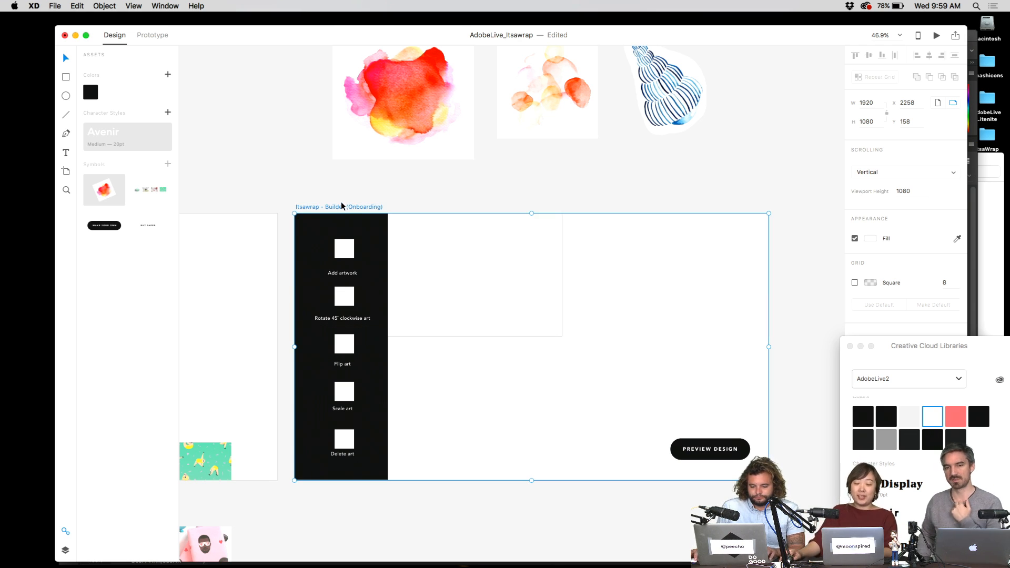
{"action": "key", "text": "super+d"}
{"action": "left_click", "coordinate": [404, 134]}
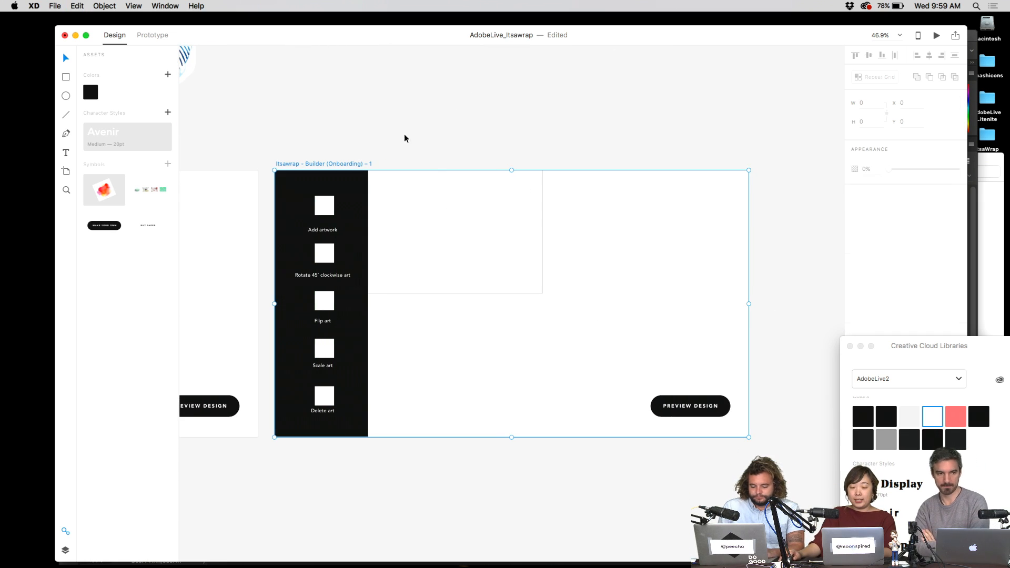
{"action": "scroll", "coordinate": [394, 137], "scroll_direction": "left", "scroll_amount": 10}
{"action": "scroll", "coordinate": [394, 137], "scroll_direction": "up", "scroll_amount": 2}
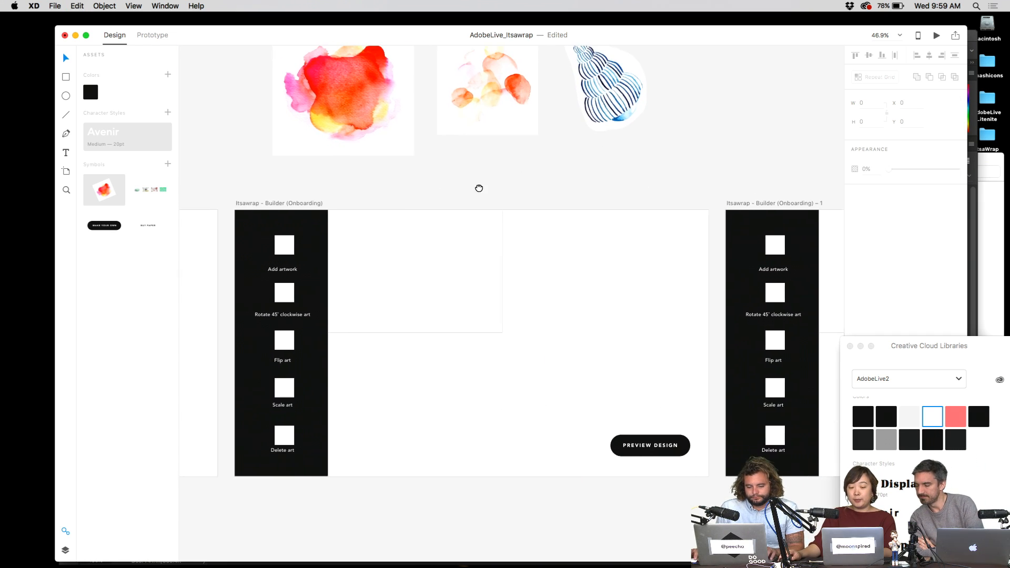
{"action": "scroll", "coordinate": [519, 286], "scroll_direction": "up", "scroll_amount": 5}
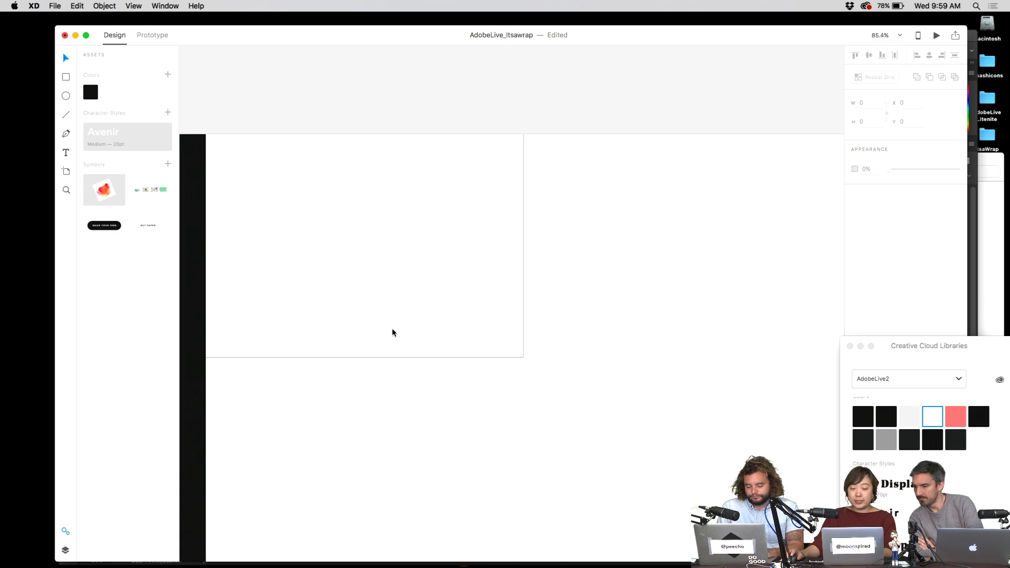
{"action": "scroll", "coordinate": [478, 293], "scroll_direction": "down", "scroll_amount": 5}
- Shrink the red watercolour image and move it into the Builder (Onboarding) artboard
{"action": "scroll", "coordinate": [482, 196], "scroll_direction": "left", "scroll_amount": 2}
{"action": "left_click", "coordinate": [420, 181]}
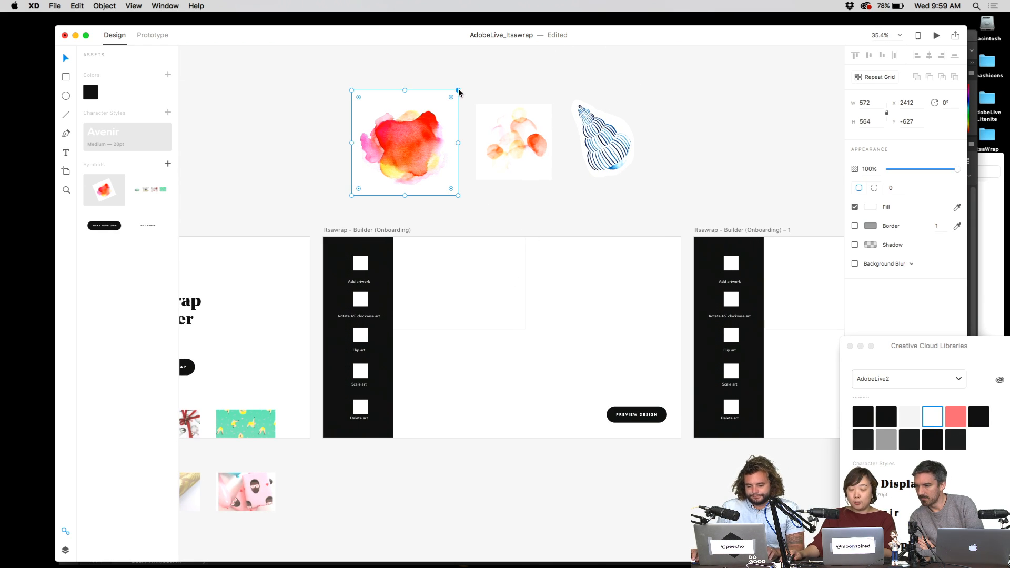
{"action": "left_click_drag", "start_coordinate": [458, 93], "coordinate": [435, 266]}
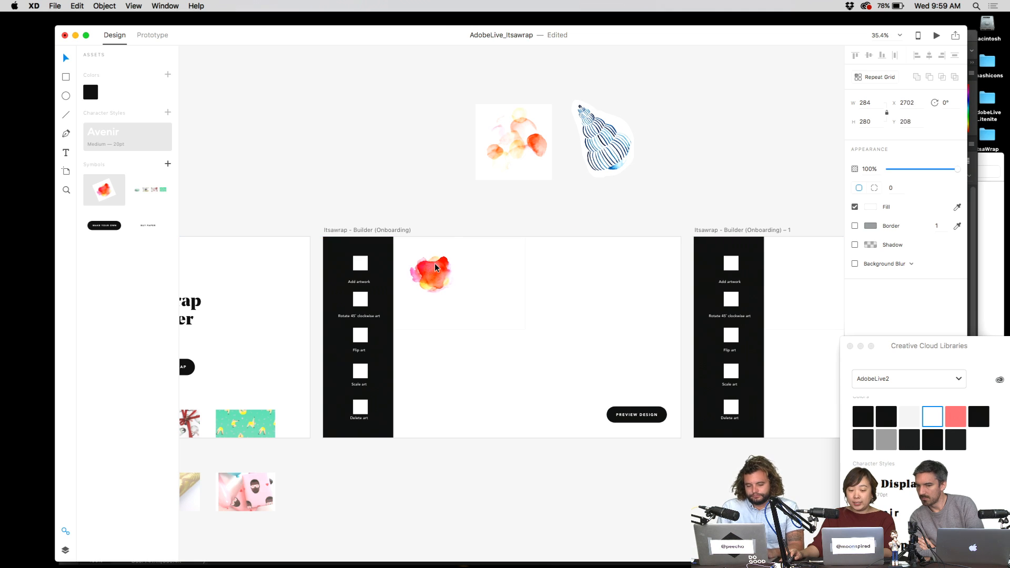
{"action": "key", "text": "super+1"}
{"action": "scroll", "coordinate": [478, 123], "scroll_direction": "left", "scroll_amount": 3}
{"action": "left_click", "coordinate": [478, 122]}
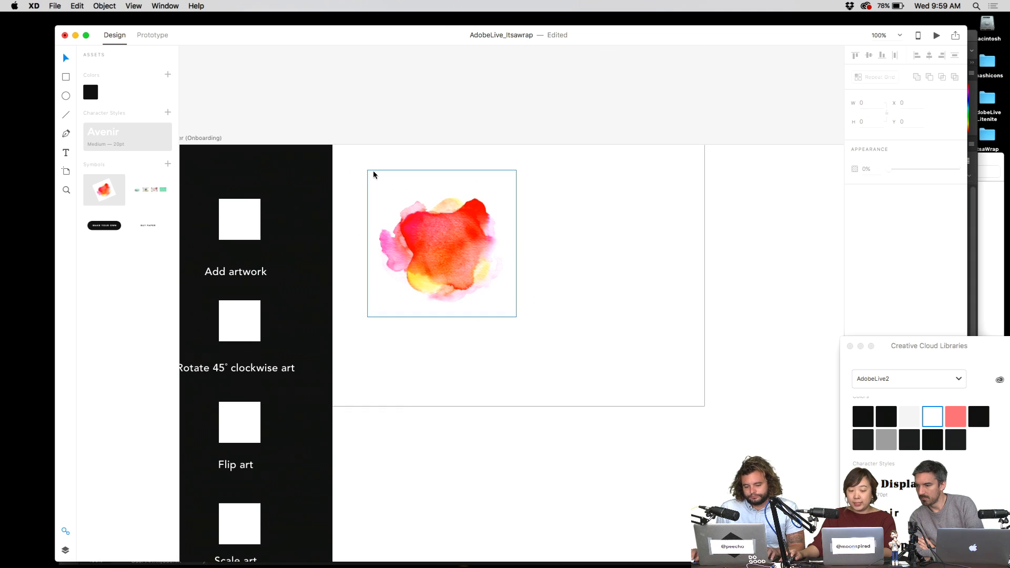
- Frame the watercolour with an unfilled rectangle having a 3 px #40FFA7 border, aligned to the image
{"action": "key", "text": "r"}
{"action": "mouse_move", "coordinate": [360, 172]}
{"action": "left_mouse_down"}
{"action": "mouse_move", "coordinate": [387, 221]}
{"action": "mouse_move", "coordinate": [512, 311]}
{"action": "left_mouse_up"}
{"action": "left_click", "coordinate": [855, 207]}
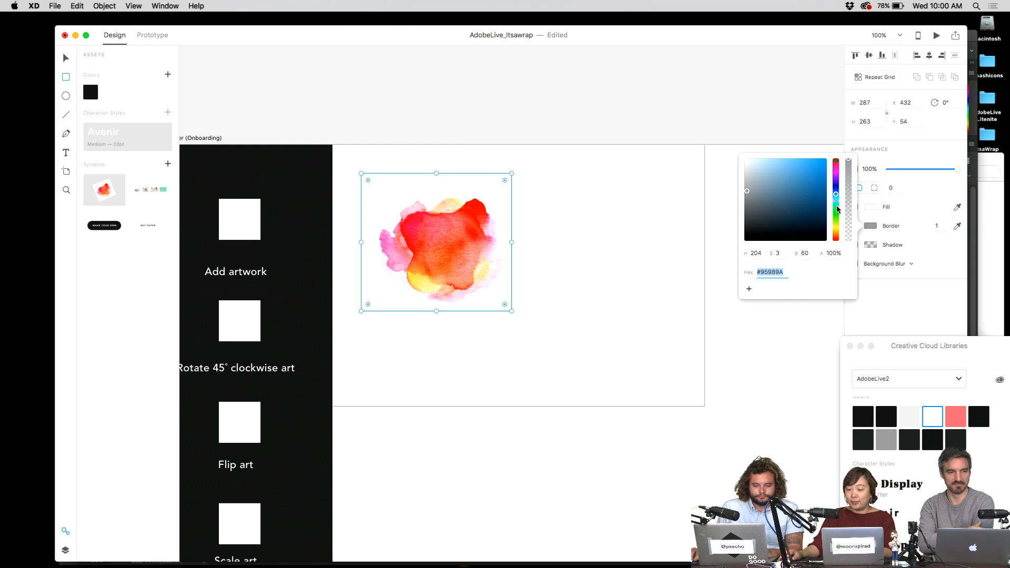
{"action": "key", "text": "super+v"}
{"action": "key", "text": "Return"}
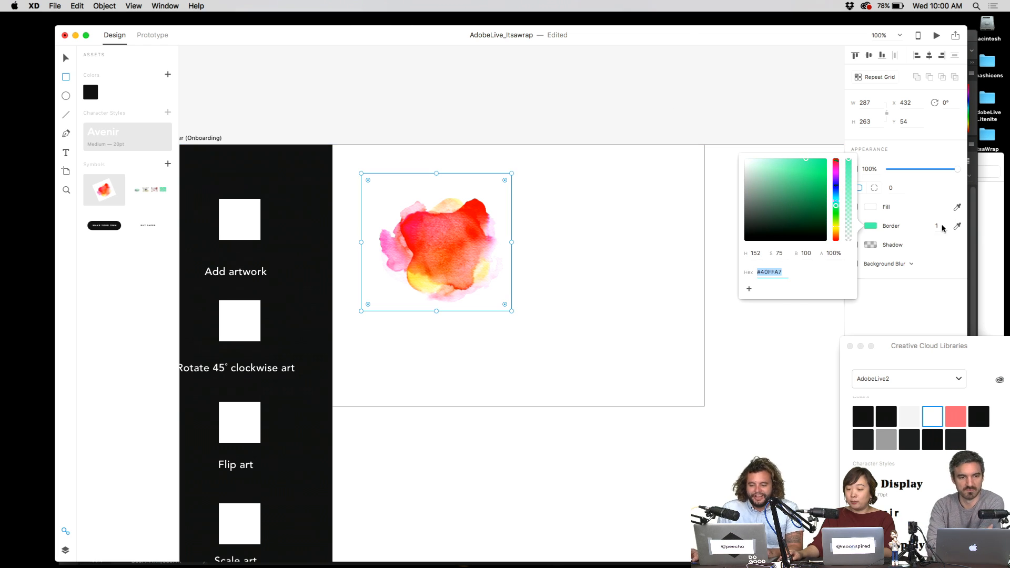
{"action": "left_click", "coordinate": [938, 225]}
{"action": "type", "text": "3"}
{"action": "key", "text": "Return"}
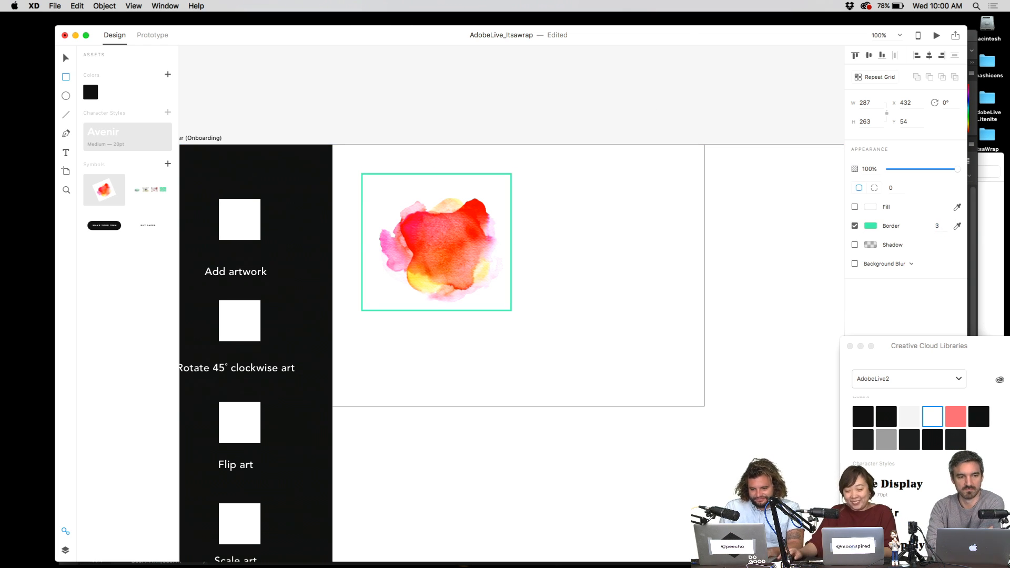
{"action": "key", "text": "v"}
{"action": "left_click", "coordinate": [605, 124]}
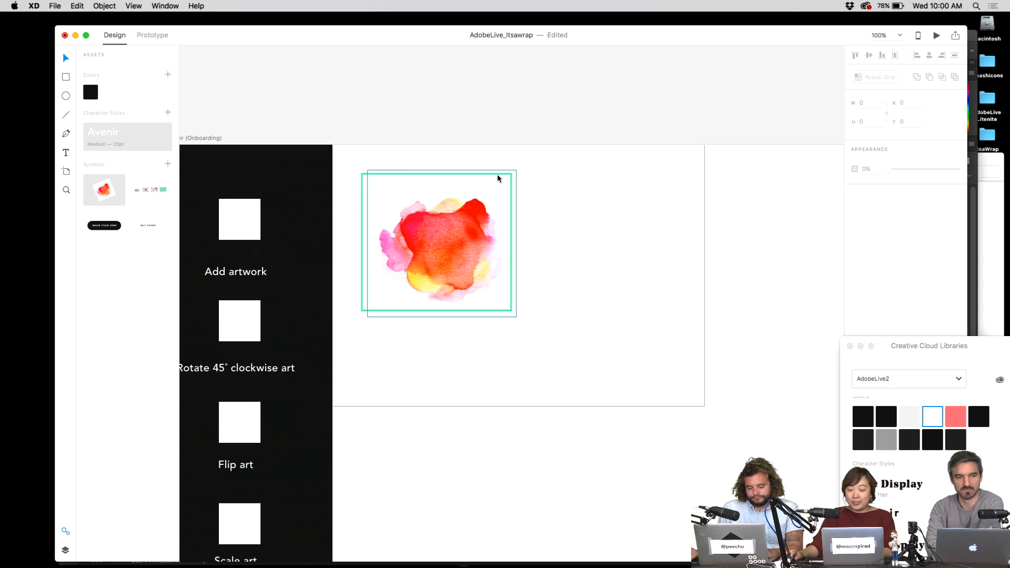
{"action": "left_click_drag", "start_coordinate": [502, 175], "coordinate": [508, 176]}
{"action": "left_click", "coordinate": [522, 116]}
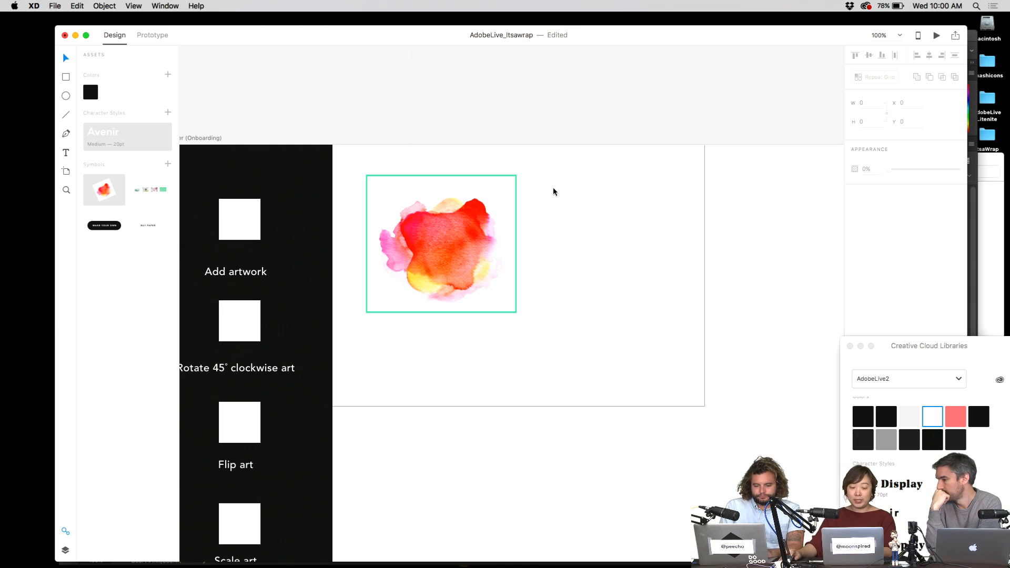
- Paste another watercolour copy above the artboard, then select the green frame
{"action": "key", "text": "super+v"}
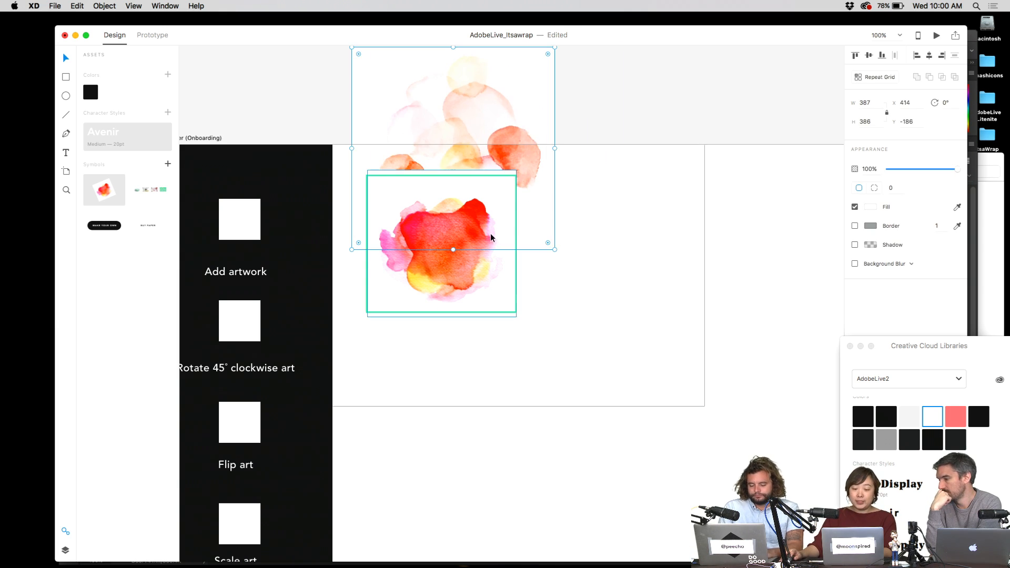
{"action": "left_click_drag", "start_coordinate": [526, 163], "coordinate": [501, 213]}
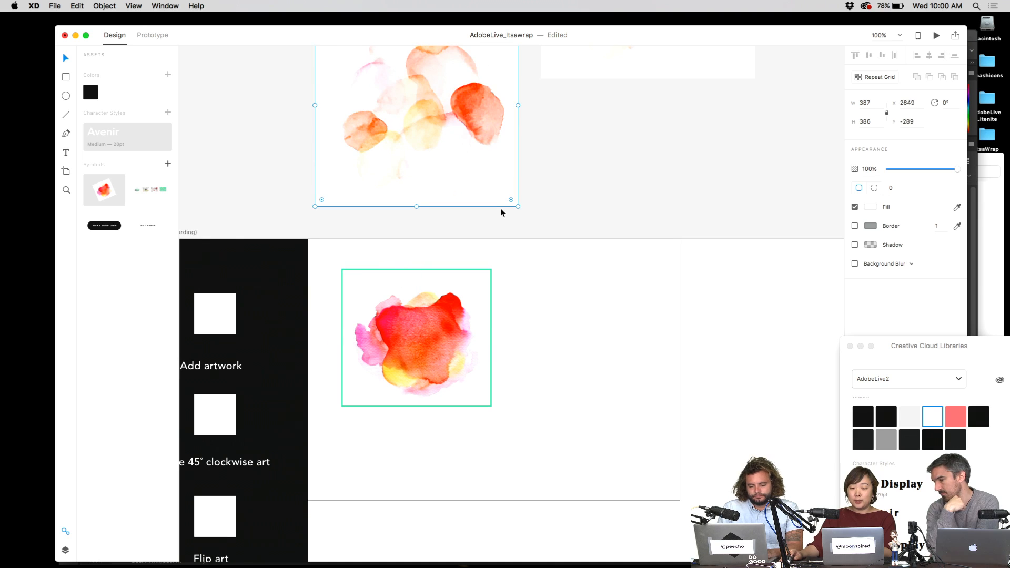
{"action": "scroll", "coordinate": [503, 232], "scroll_direction": "down", "scroll_amount": 5}
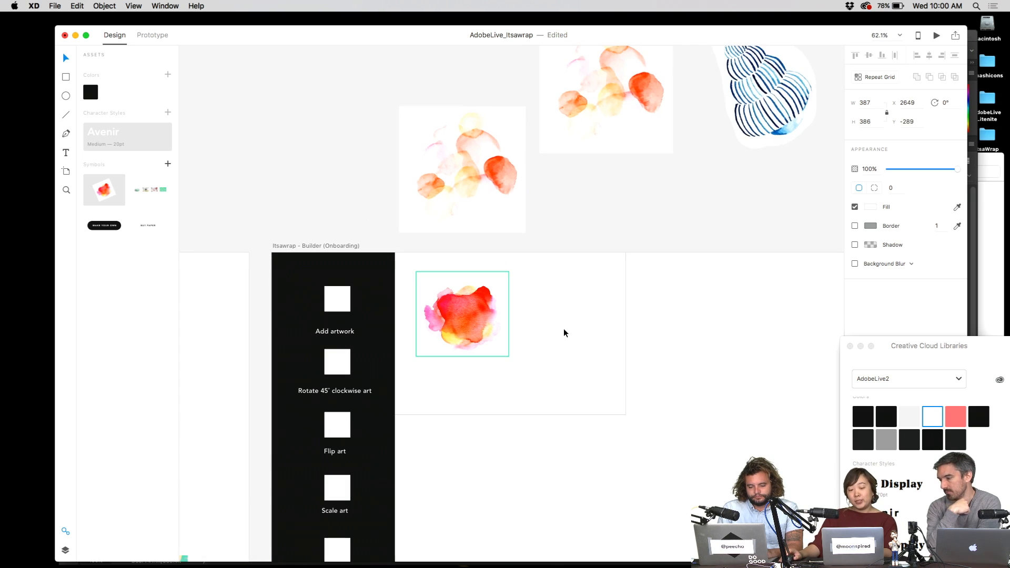
{"action": "scroll", "coordinate": [564, 332], "scroll_direction": "down", "scroll_amount": 2}
{"action": "scroll", "coordinate": [555, 329], "scroll_direction": "down", "scroll_amount": 1}
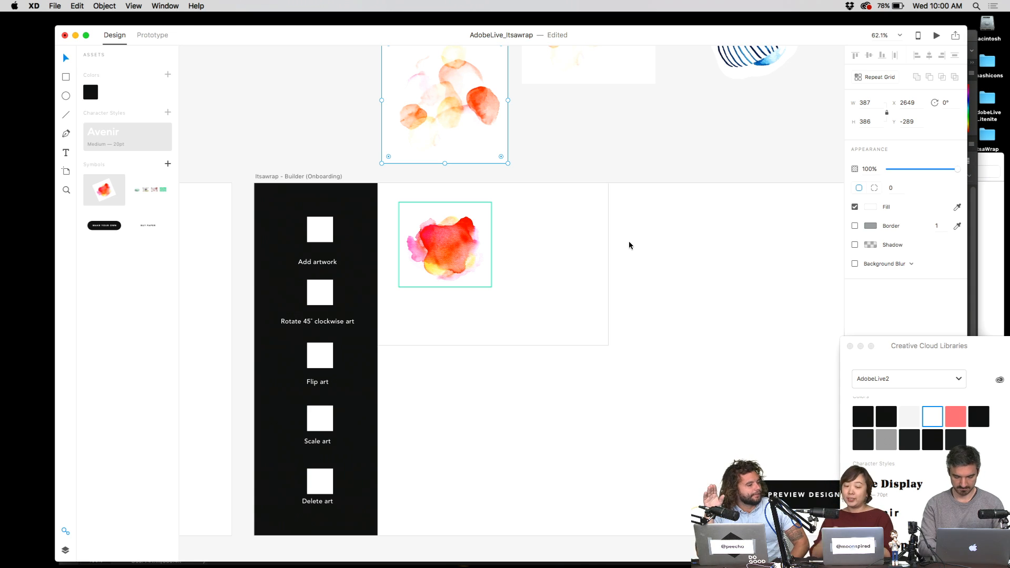
{"action": "left_click", "coordinate": [494, 220]}
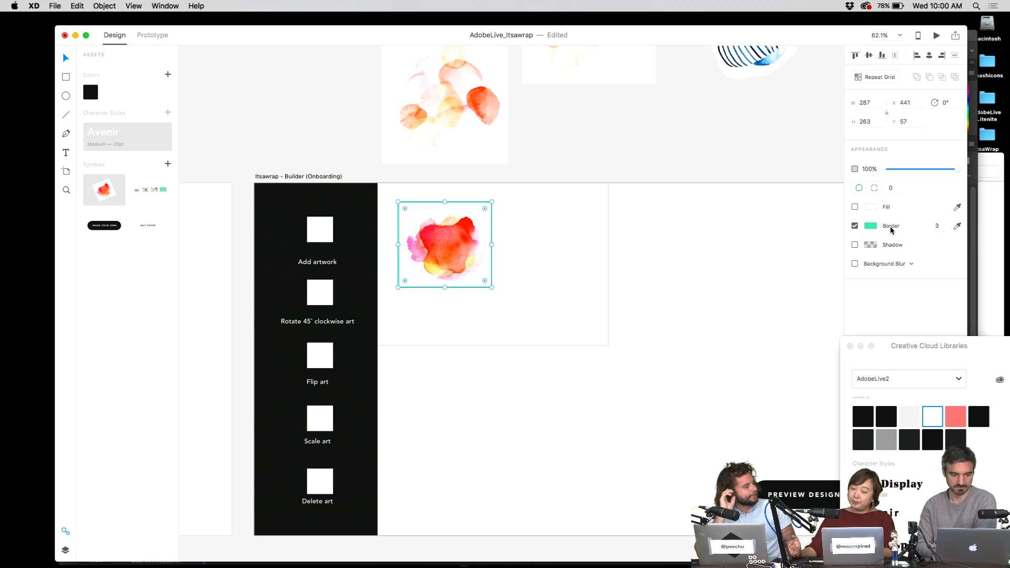
{"action": "left_click", "coordinate": [622, 193]}
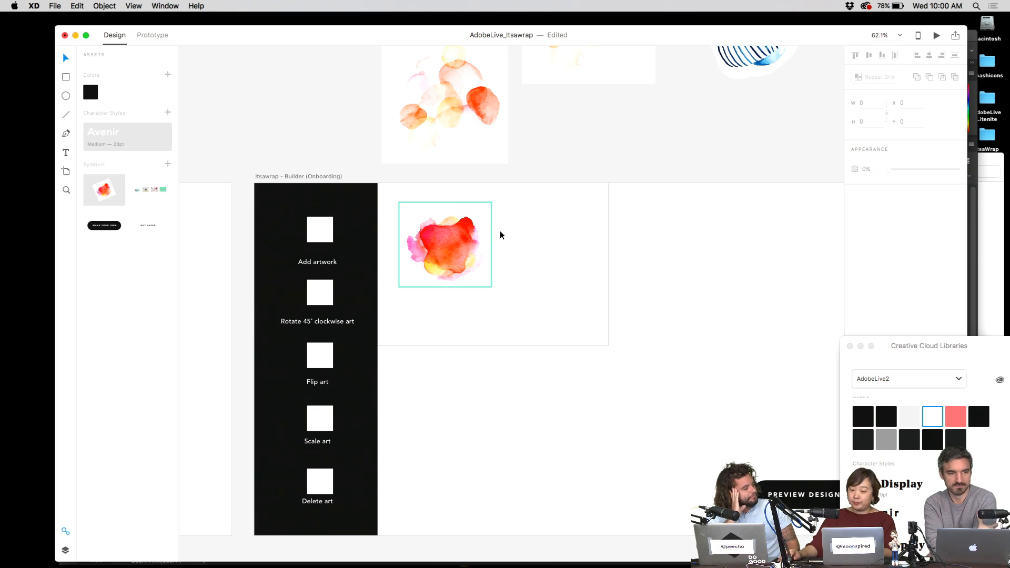
{"action": "left_click", "coordinate": [477, 237]}
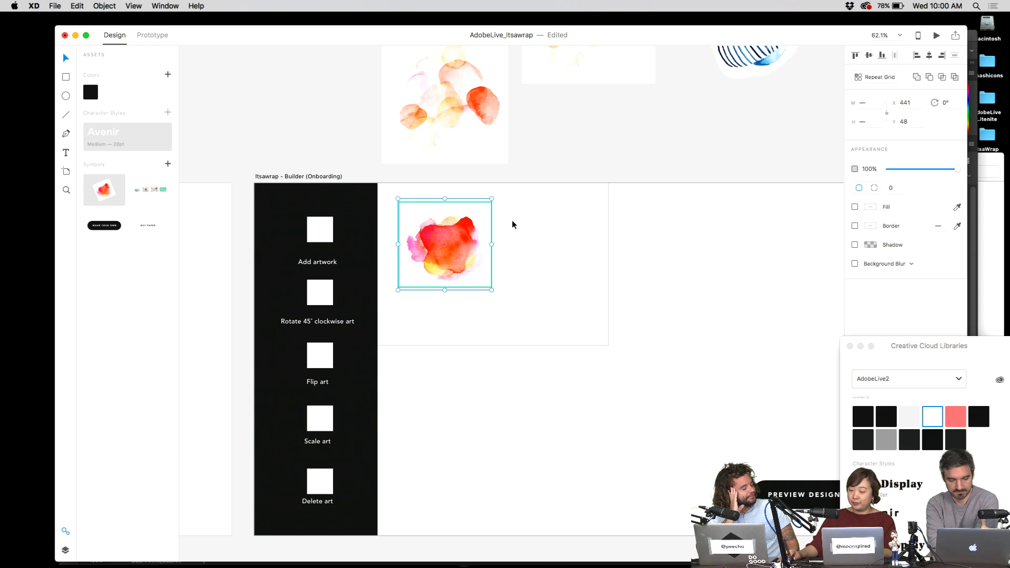
{"action": "left_click", "coordinate": [893, 230]}
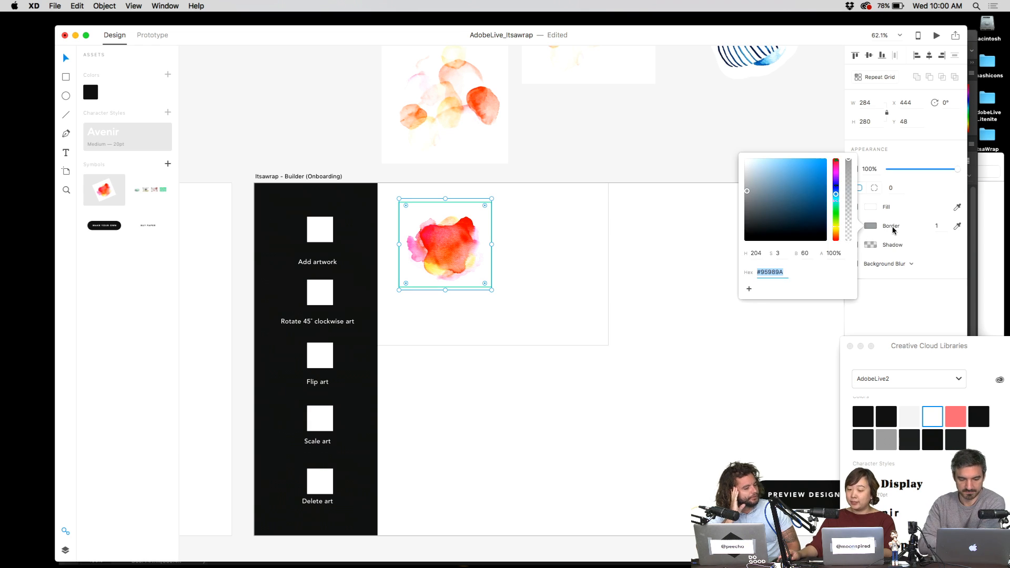
{"action": "left_click", "coordinate": [656, 151]}
{"action": "left_click", "coordinate": [465, 205]}
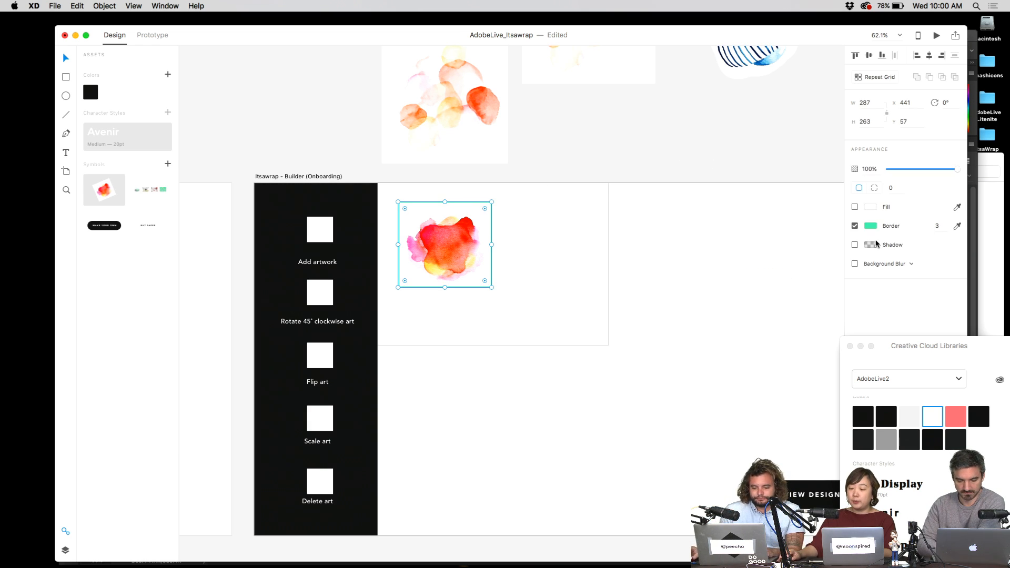
{"action": "left_click", "coordinate": [896, 230]}
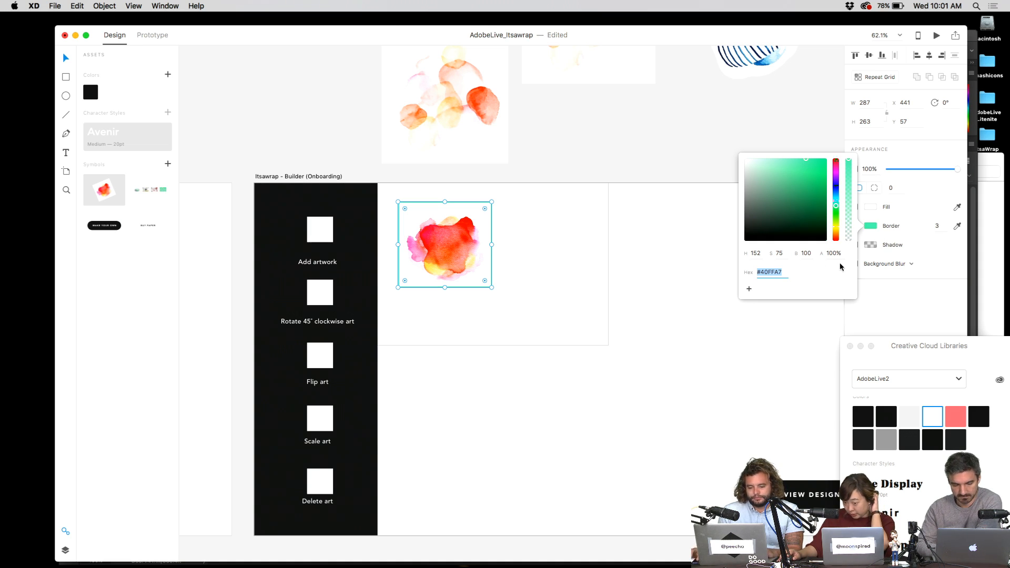
{"action": "left_click", "coordinate": [655, 145]}
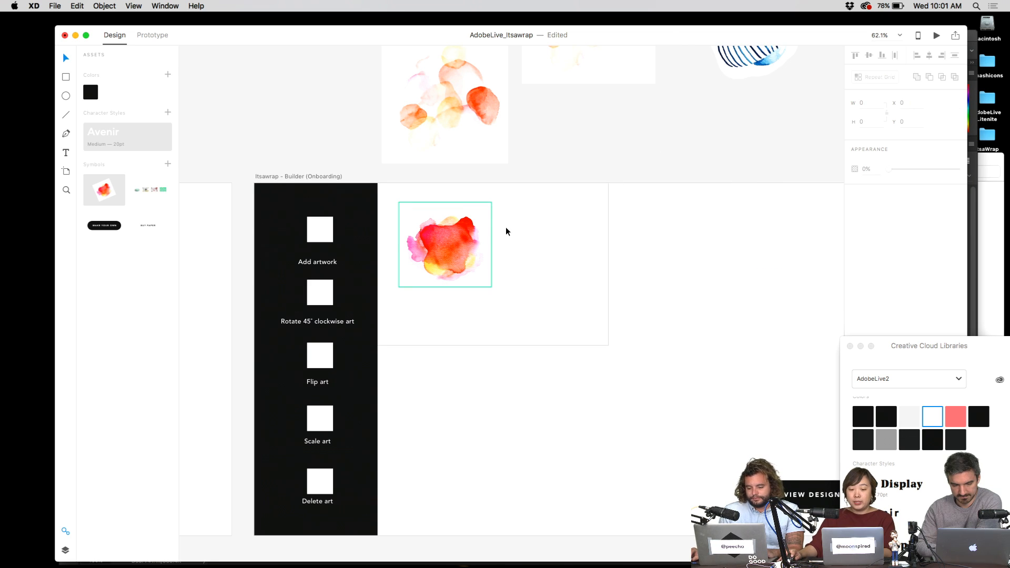
{"action": "left_click", "coordinate": [456, 275]}
{"action": "scroll", "coordinate": [460, 278], "scroll_direction": "down", "scroll_amount": 2}
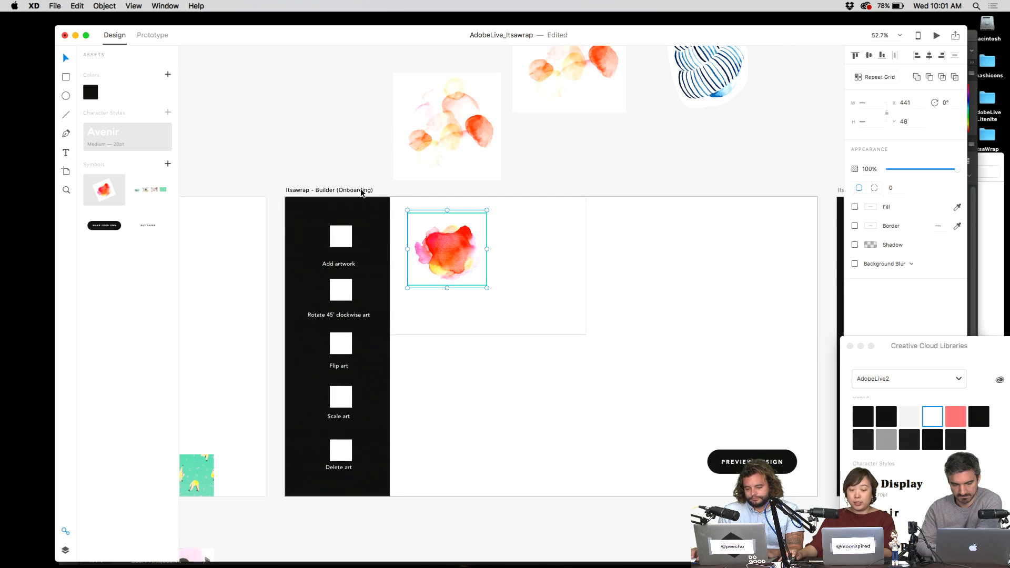
- Copy the green-framed watercolour and paste it onto the duplicate Onboarding – 1 artboard
{"action": "key", "text": "super+shift+a"}
{"action": "scroll", "coordinate": [666, 239], "scroll_direction": "right", "scroll_amount": 10}
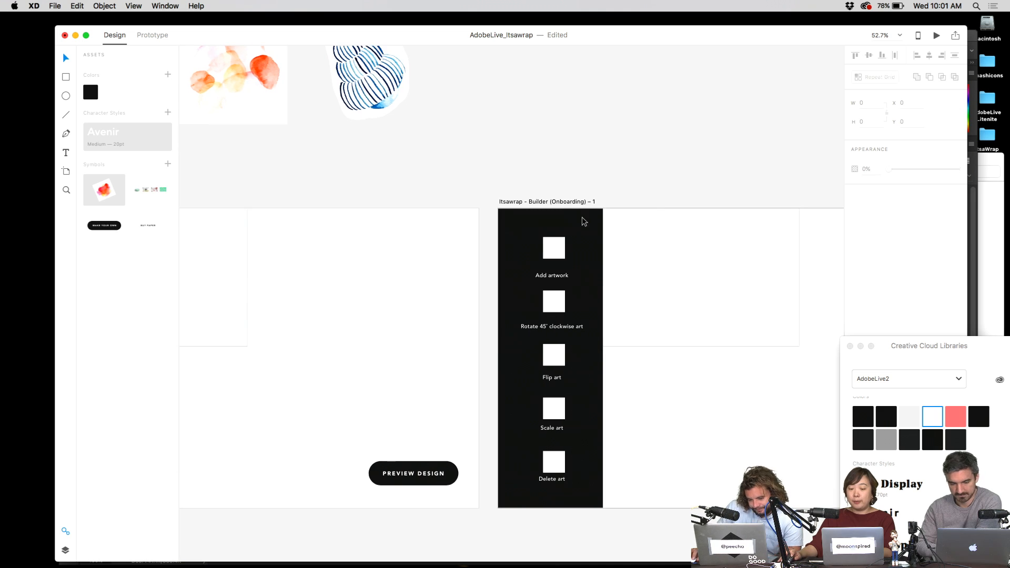
{"action": "key", "text": "super+v"}
{"action": "left_click", "coordinate": [600, 195]}
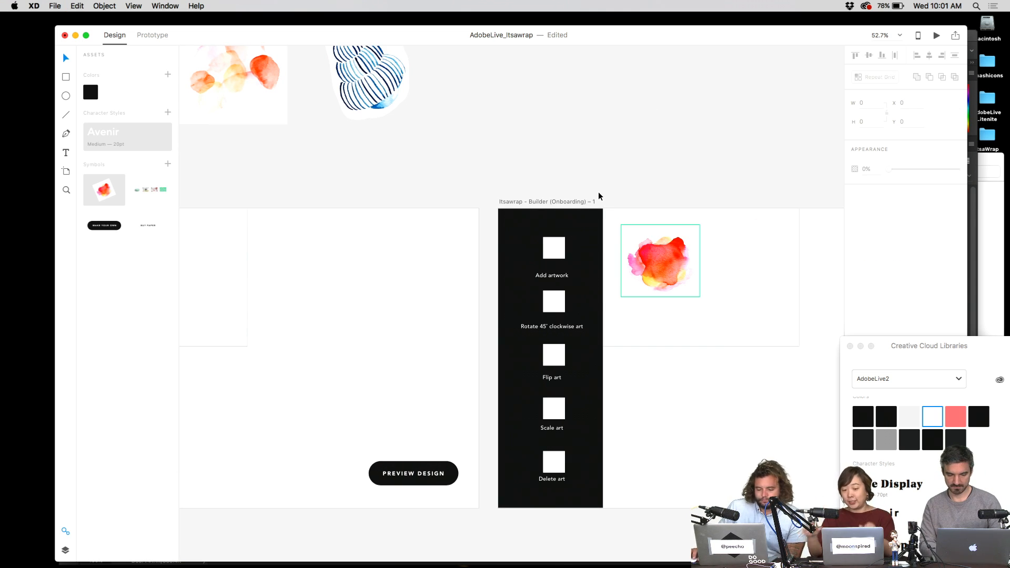
- Check the pasted frame at 100% zoom and select the Itsawrap - Builder (Onboarding) – 1 artboard
{"action": "scroll", "coordinate": [489, 156], "scroll_direction": "right", "scroll_amount": 5}
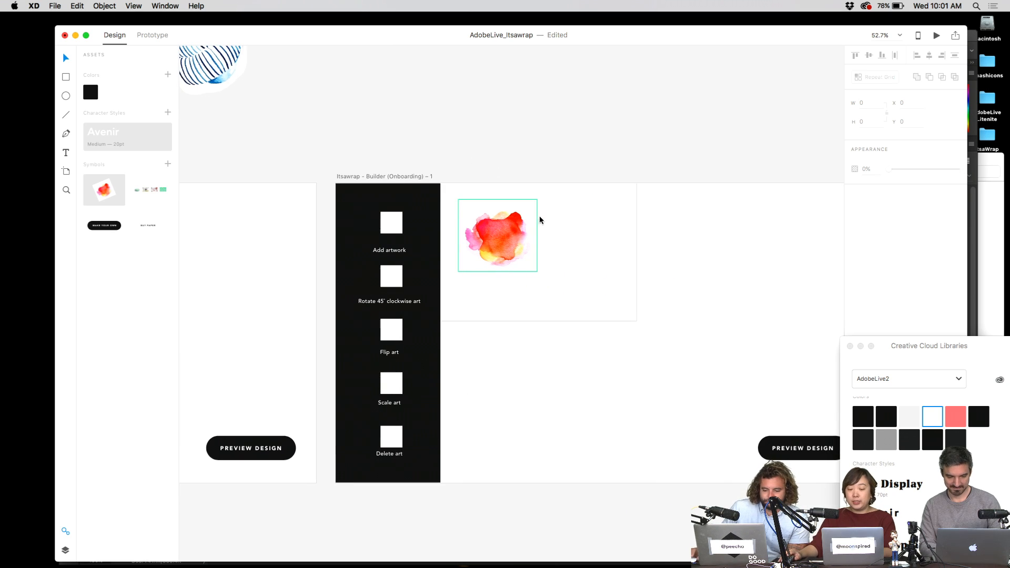
{"action": "key", "text": "super+1"}
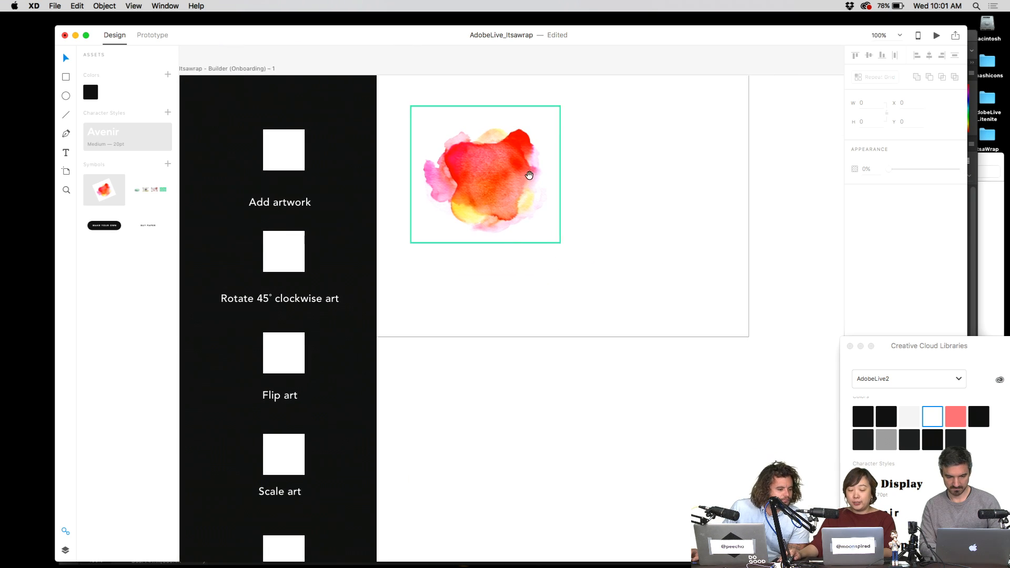
{"action": "left_click_drag", "start_coordinate": [530, 174], "coordinate": [644, 382]}
{"action": "scroll", "coordinate": [560, 317], "scroll_direction": "down", "scroll_amount": 5}
{"action": "left_click_drag", "start_coordinate": [423, 230], "coordinate": [799, 498]}
{"action": "scroll", "coordinate": [635, 278], "scroll_direction": "down", "scroll_amount": 10}
{"action": "scroll", "coordinate": [636, 278], "scroll_direction": "right", "scroll_amount": 8}
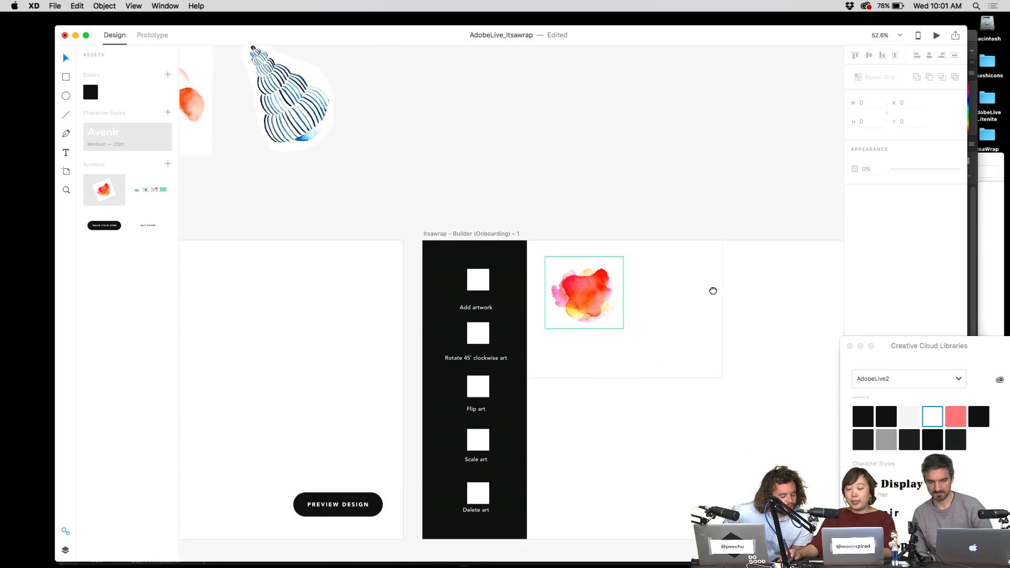
{"action": "key", "text": "super+1"}
{"action": "left_click", "coordinate": [518, 241]}
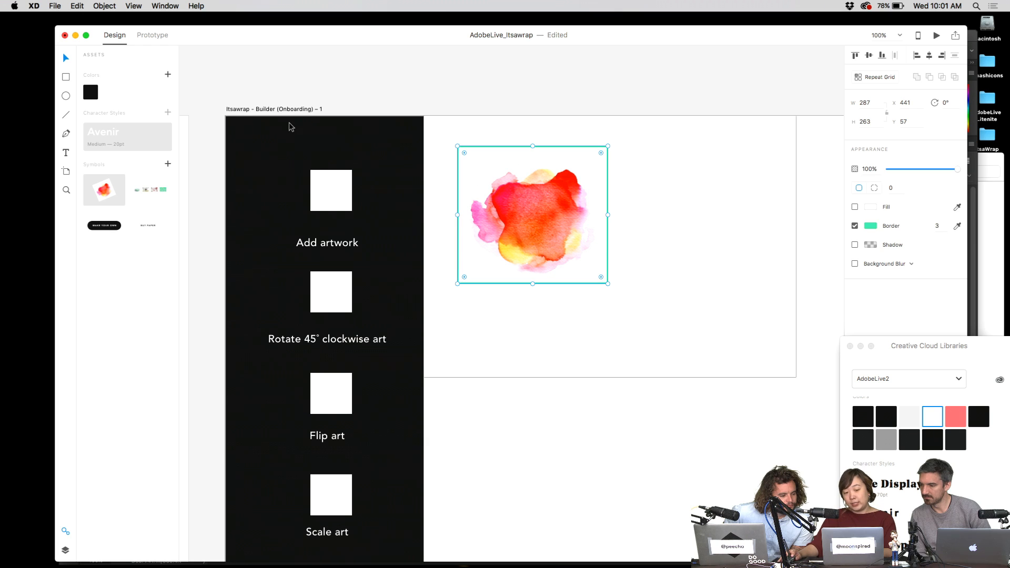
{"action": "left_click", "coordinate": [301, 111]}
{"action": "scroll", "coordinate": [575, 160], "scroll_direction": "right", "scroll_amount": 3}
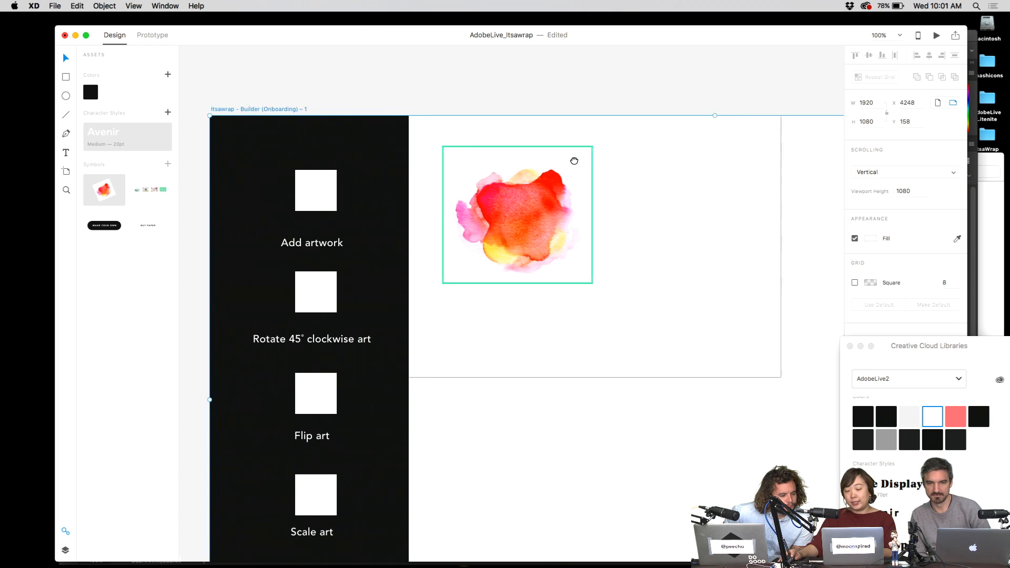
- Duplicate the framed watercolour, shrink the copy to about half size and park it above the artboard
{"action": "left_click_drag", "start_coordinate": [468, 189], "coordinate": [642, 182], "text": "alt"}
{"action": "scroll", "coordinate": [641, 183], "scroll_direction": "right", "scroll_amount": 1}
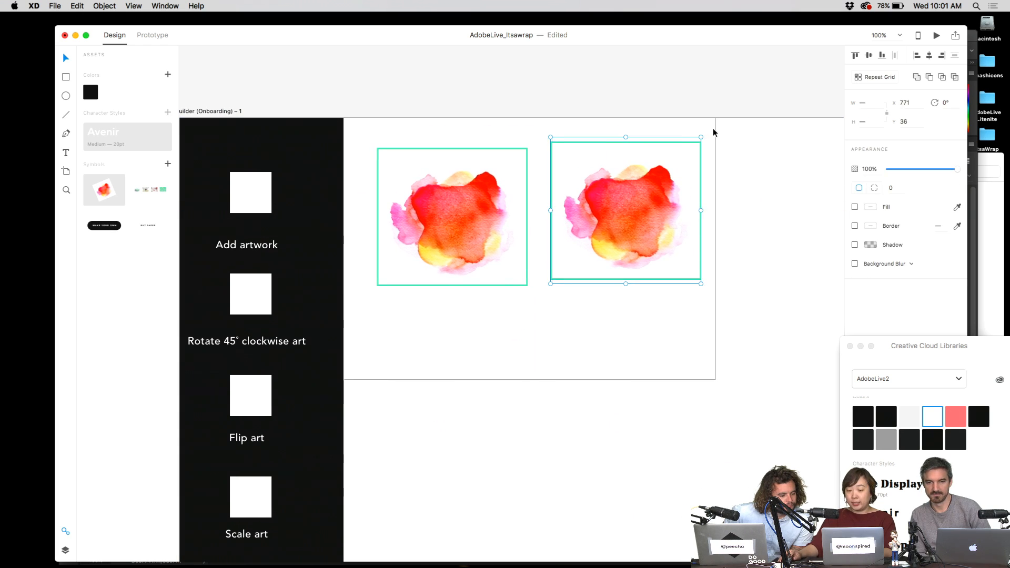
{"action": "left_click_drag", "start_coordinate": [702, 136], "coordinate": [661, 176]}
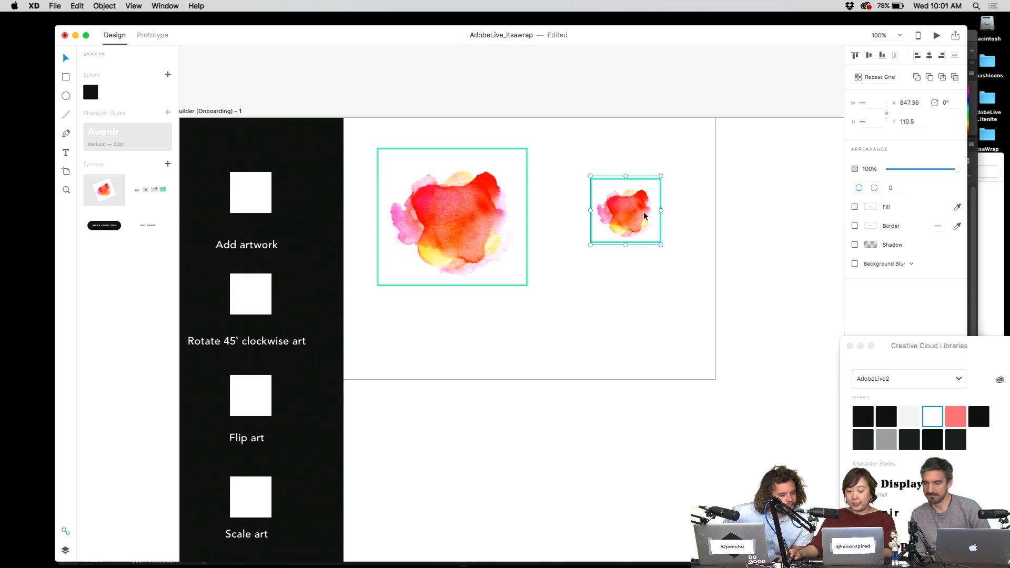
{"action": "left_click_drag", "start_coordinate": [645, 216], "coordinate": [417, 116]}
{"action": "scroll", "coordinate": [627, 189], "scroll_direction": "up", "scroll_amount": 3}
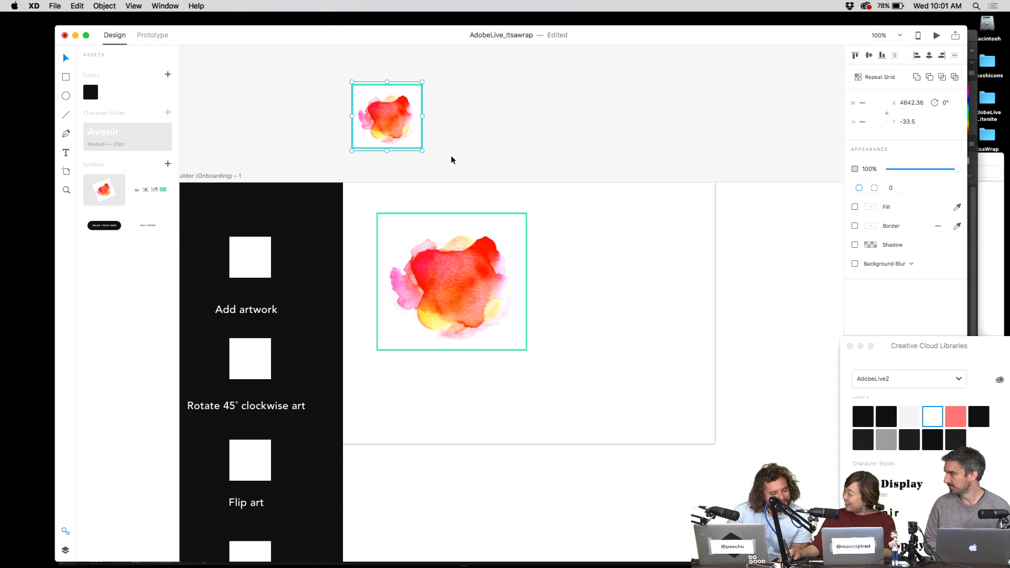
{"action": "left_click", "coordinate": [493, 144]}
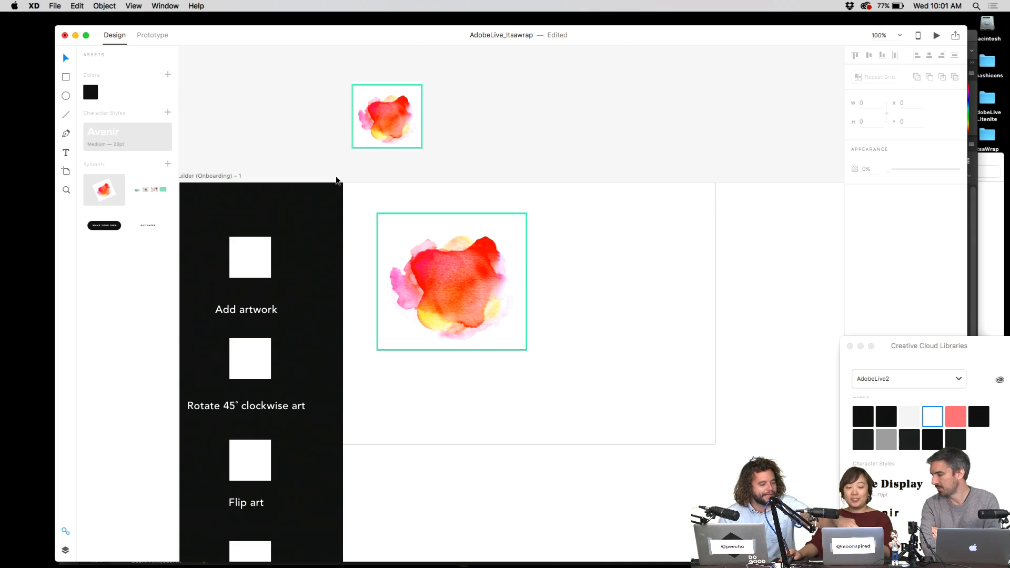
- Enlarge the XD window and move the CC Libraries panel out of the way
{"action": "scroll", "coordinate": [339, 177], "scroll_direction": "down", "scroll_amount": 5}
{"action": "scroll", "coordinate": [441, 308], "scroll_direction": "up", "scroll_amount": 2}
{"action": "scroll", "coordinate": [516, 376], "scroll_direction": "up", "scroll_amount": 6}
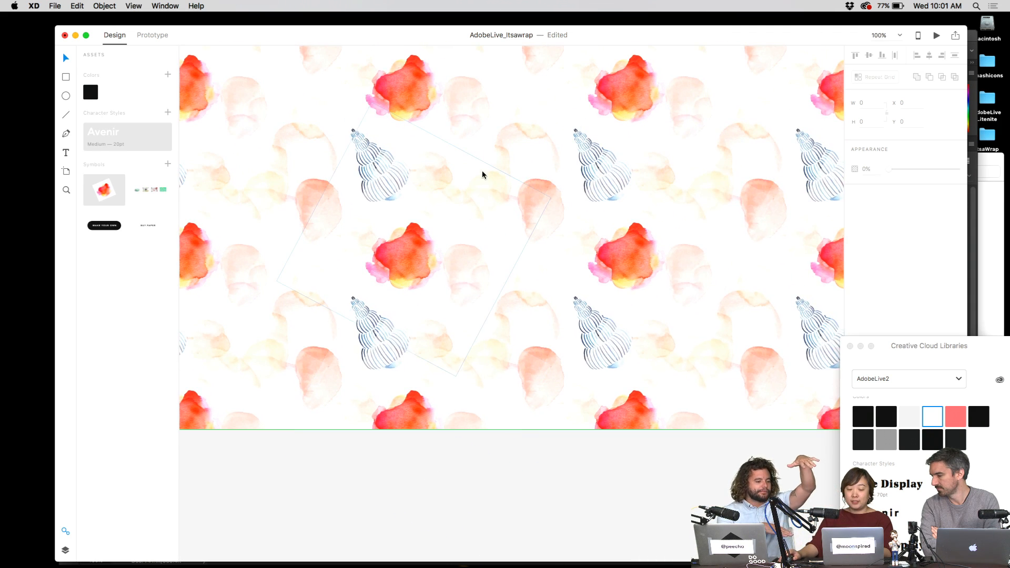
{"action": "scroll", "coordinate": [491, 191], "scroll_direction": "down", "scroll_amount": 5}
{"action": "scroll", "coordinate": [532, 277], "scroll_direction": "up", "scroll_amount": 6}
{"action": "scroll", "coordinate": [414, 258], "scroll_direction": "up", "scroll_amount": 1}
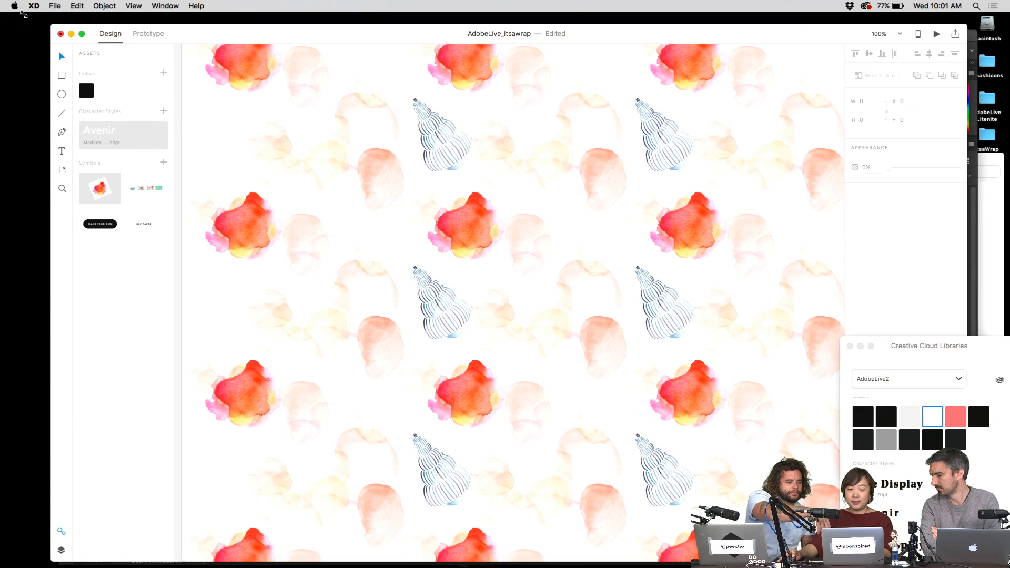
{"action": "left_click_drag", "start_coordinate": [51, 24], "coordinate": [0, 12]}
{"action": "left_click_drag", "start_coordinate": [900, 349], "coordinate": [967, 438]}
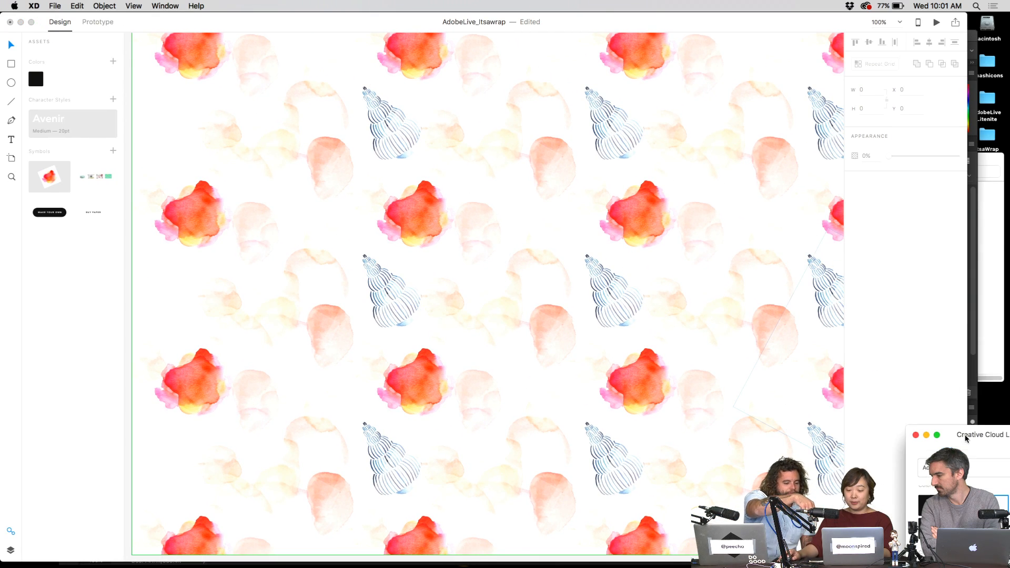
- Zoom out to 82.4% and select the objects across the EXPERIMENT!!! artboard
{"action": "scroll", "coordinate": [668, 330], "scroll_direction": "up", "scroll_amount": 1}
{"action": "left_click", "coordinate": [670, 331]}
{"action": "scroll", "coordinate": [670, 330], "scroll_direction": "down", "scroll_amount": 2}
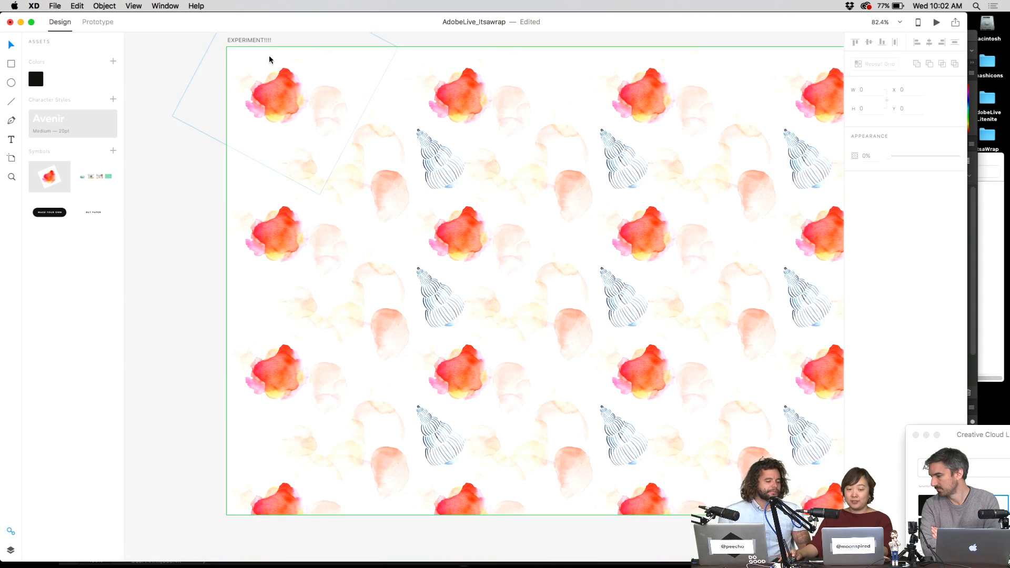
{"action": "left_click_drag", "start_coordinate": [289, 51], "coordinate": [840, 514]}
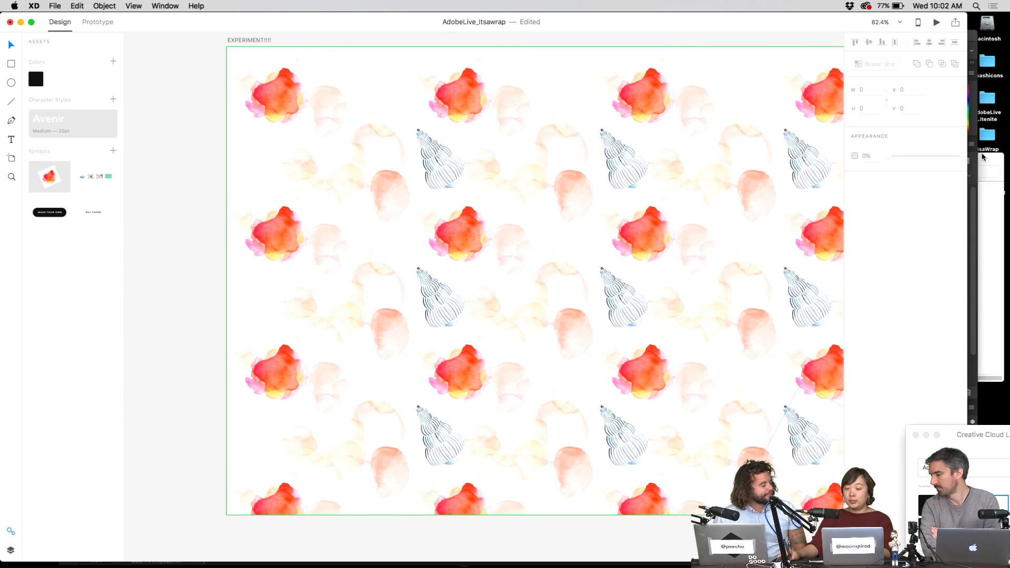
- Exchange files with the nearby Mac over AirDrop, accepting the incoming transfer
{"action": "left_click", "coordinate": [982, 157]}
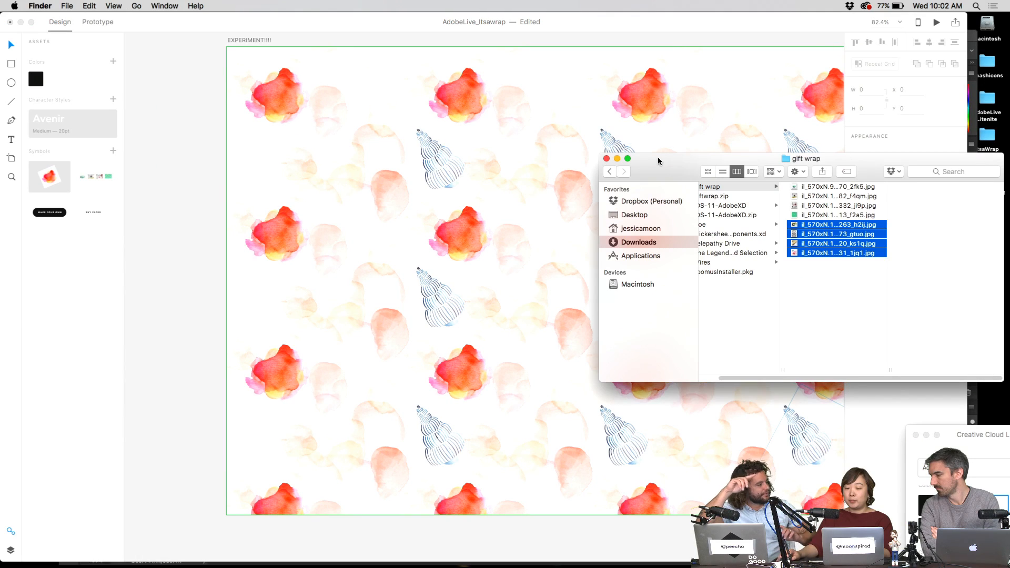
{"action": "left_click", "coordinate": [603, 159]}
{"action": "left_click_drag", "start_coordinate": [988, 171], "coordinate": [801, 371]}
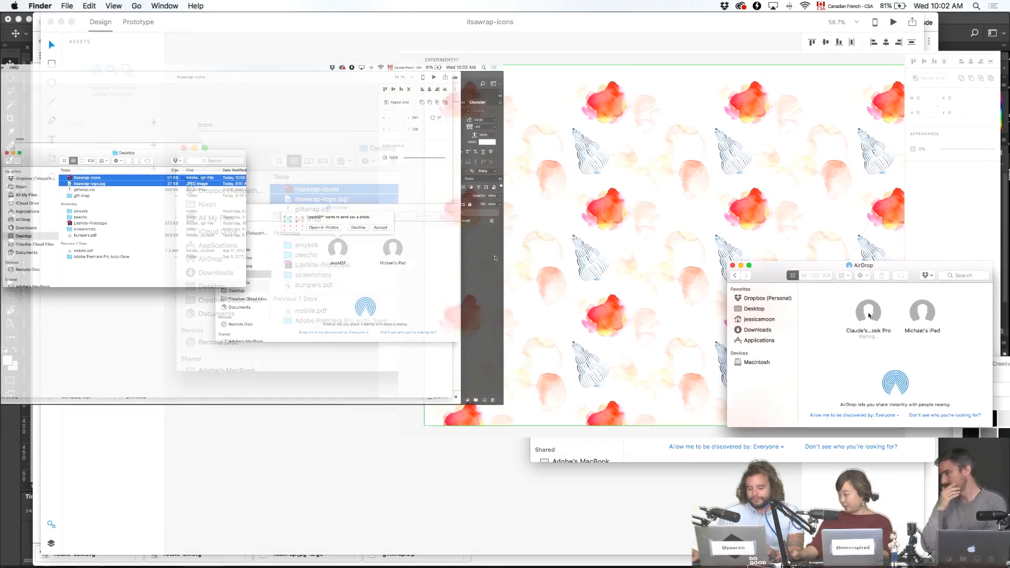
{"action": "left_click", "coordinate": [381, 228]}
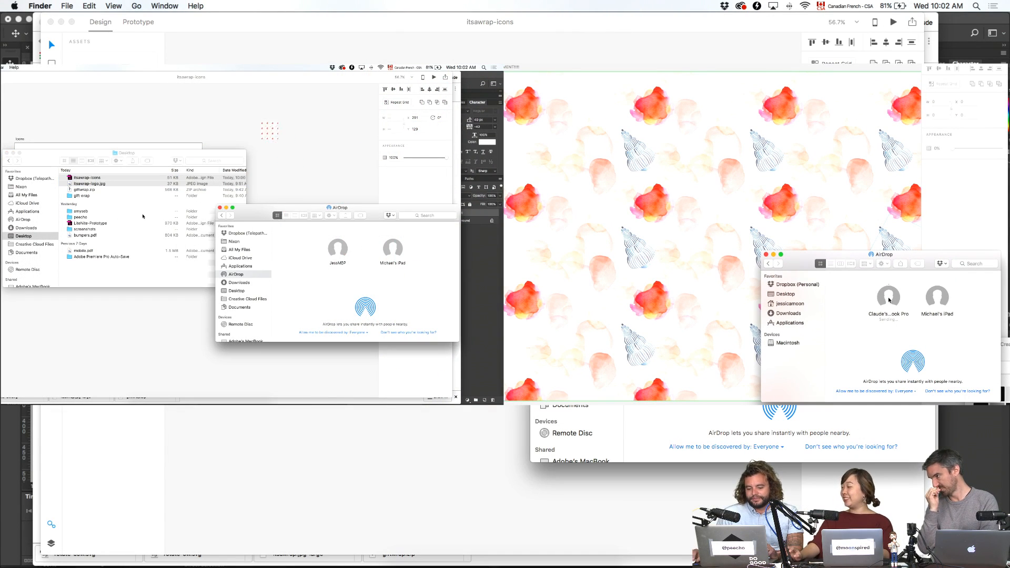
{"action": "left_click", "coordinate": [89, 179]}
{"action": "left_click_drag", "start_coordinate": [89, 179], "coordinate": [338, 242]}
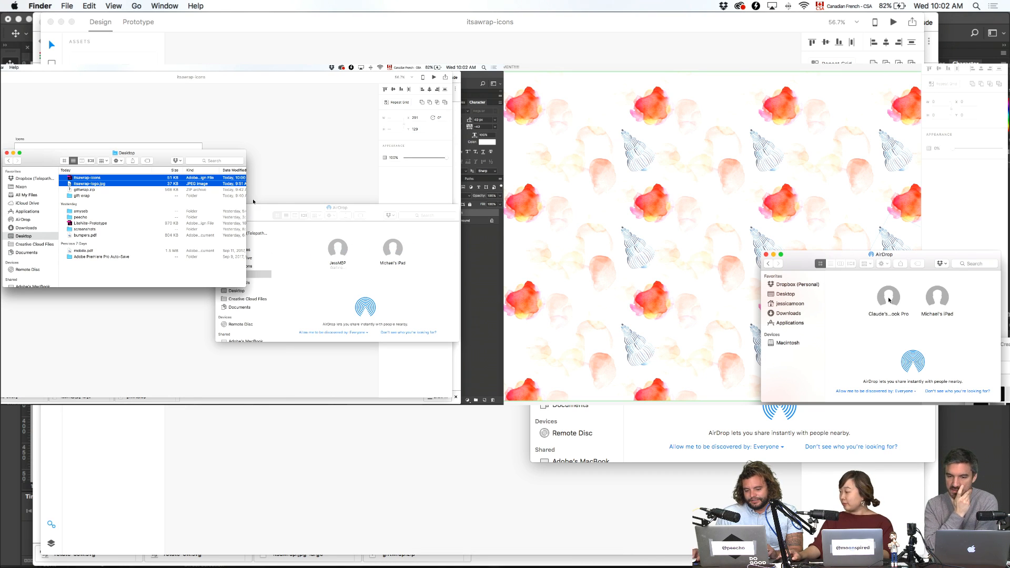
- Preview itsawrap-logo.jpg in Quick Look, then move on to Photoshop and IconJar
{"action": "left_click", "coordinate": [141, 184]}
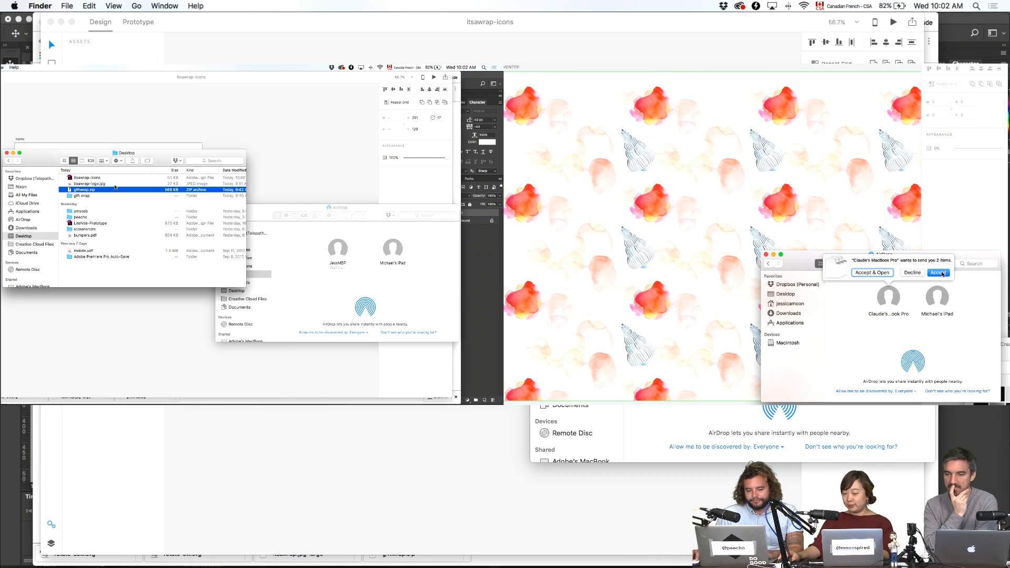
{"action": "key", "text": "space"}
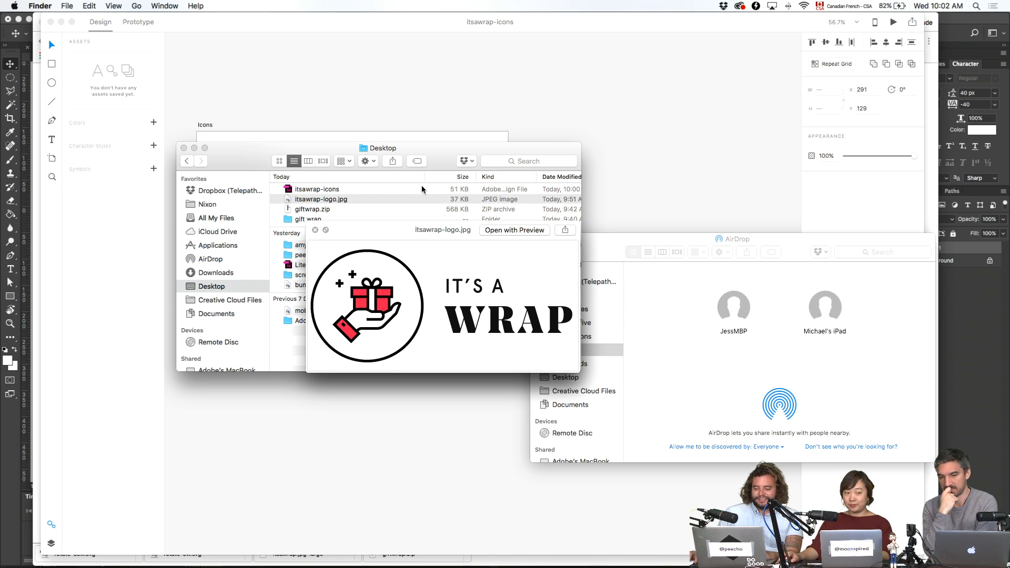
{"action": "mouse_move", "coordinate": [489, 565]}
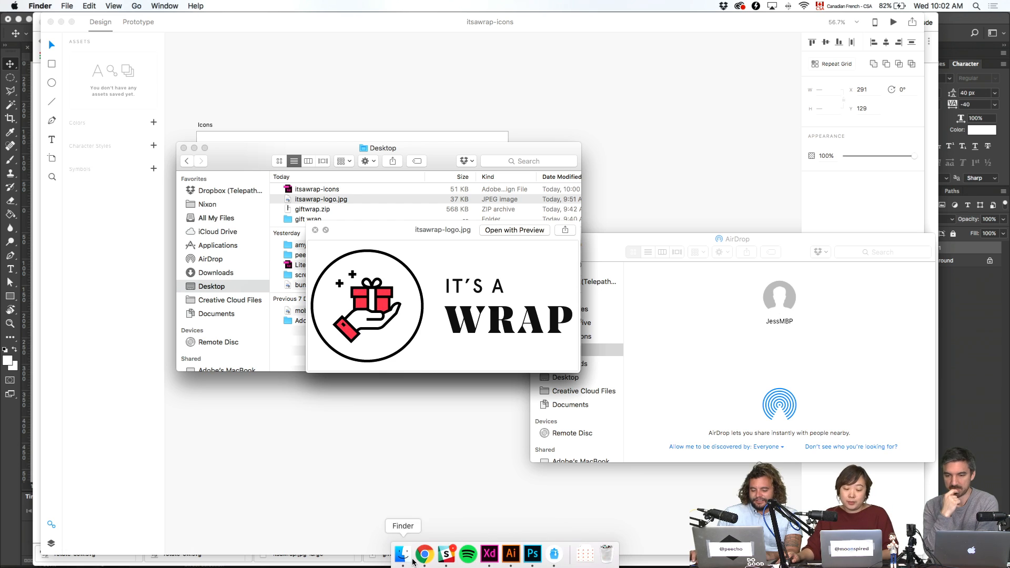
{"action": "key", "text": "super+grave"}
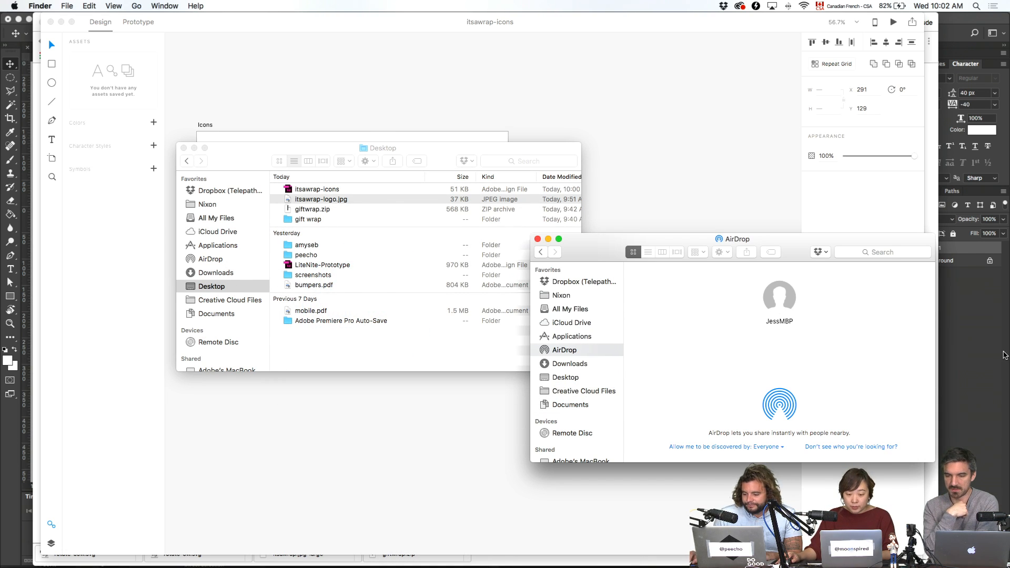
{"action": "key", "text": "super+Tab"}
{"action": "key", "text": "super+Tab"}
{"action": "mouse_move", "coordinate": [605, 559]}
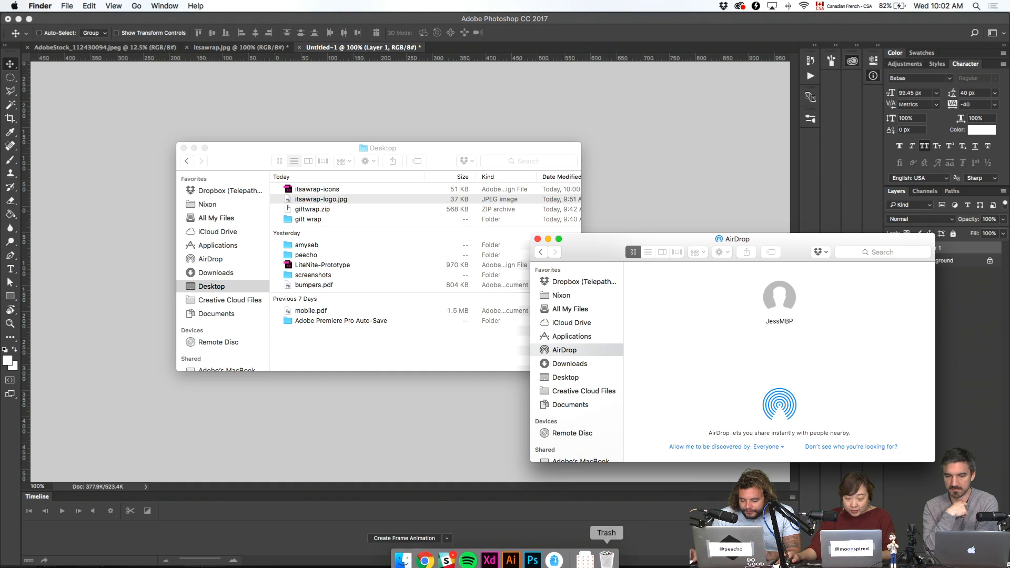
{"action": "left_click", "coordinate": [555, 553]}
- Bring up the itsawrap-icons design, zoom its Icons artboard to 100% and select the Flip icon
{"action": "left_click", "coordinate": [510, 554]}
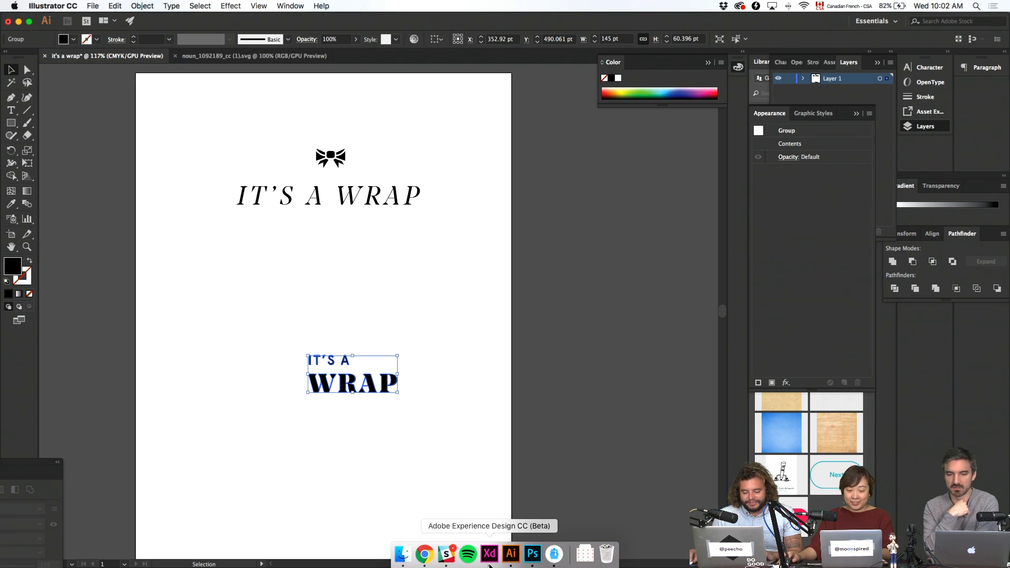
{"action": "left_click", "coordinate": [490, 554]}
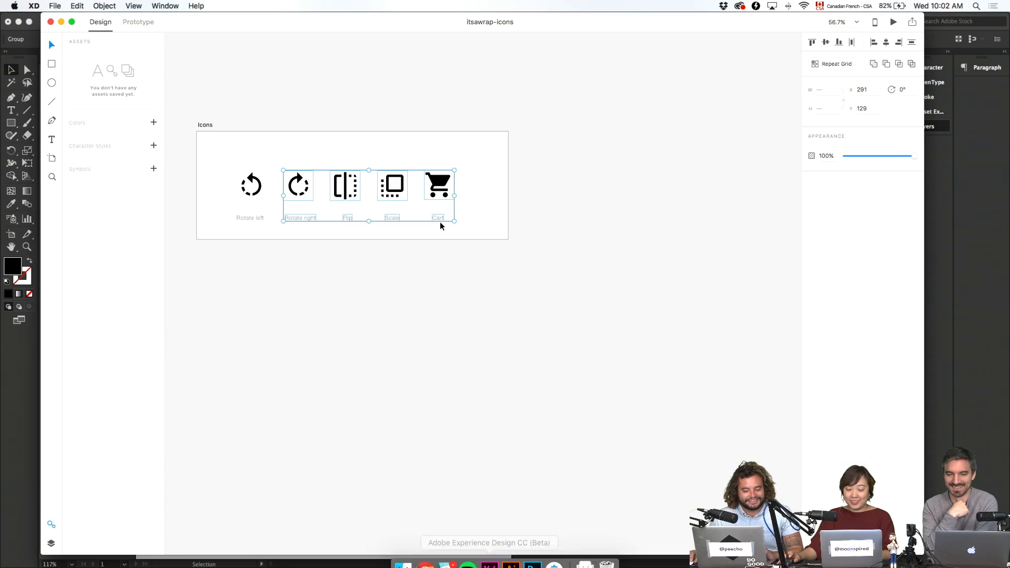
{"action": "left_click_drag", "start_coordinate": [464, 286], "coordinate": [609, 359]}
{"action": "key", "text": "super+1"}
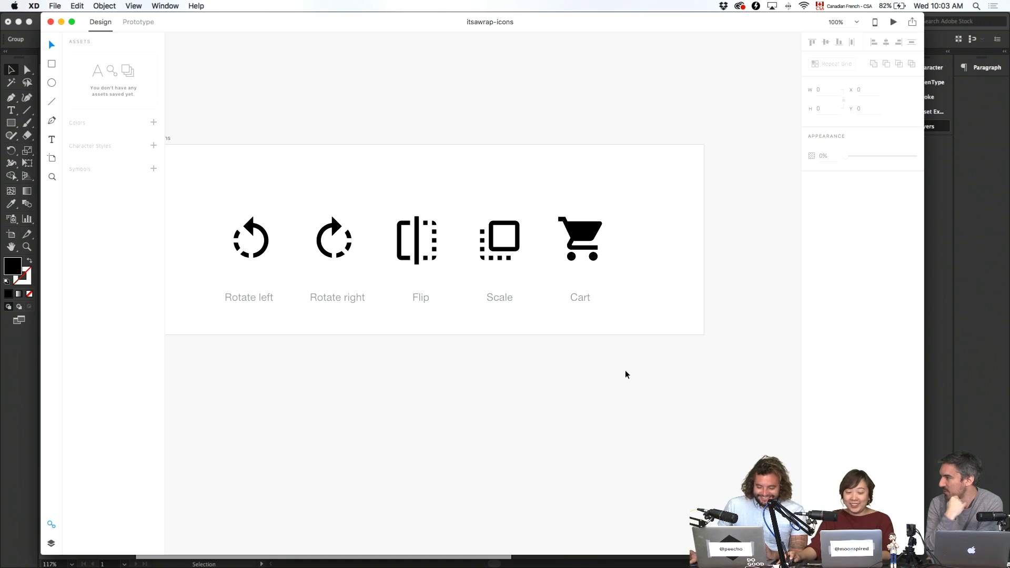
{"action": "left_click", "coordinate": [417, 230]}
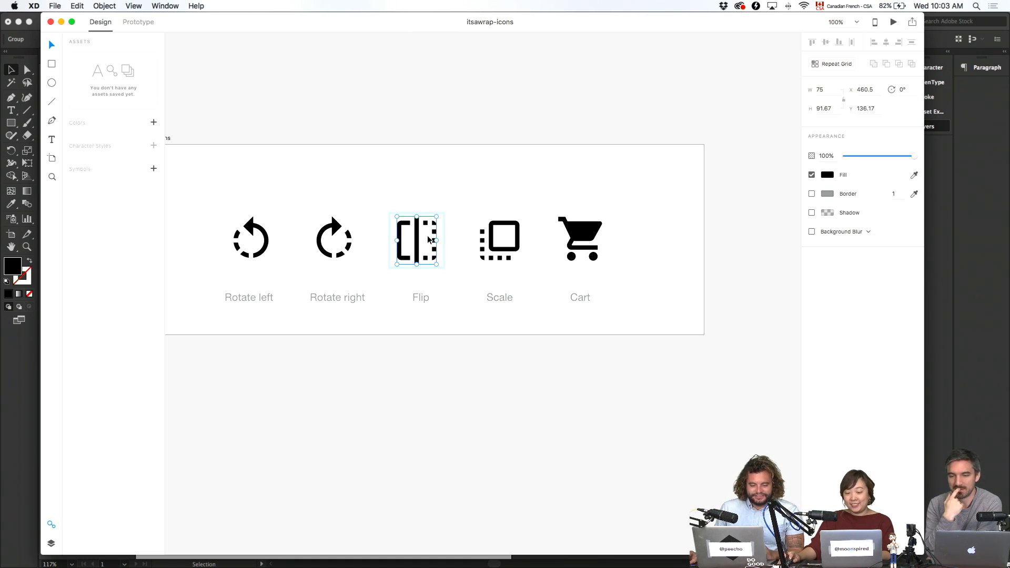
- Open the itsawrap-icons file from Downloads, then close it to return to the Homepage document
{"action": "left_click", "coordinate": [147, 22]}
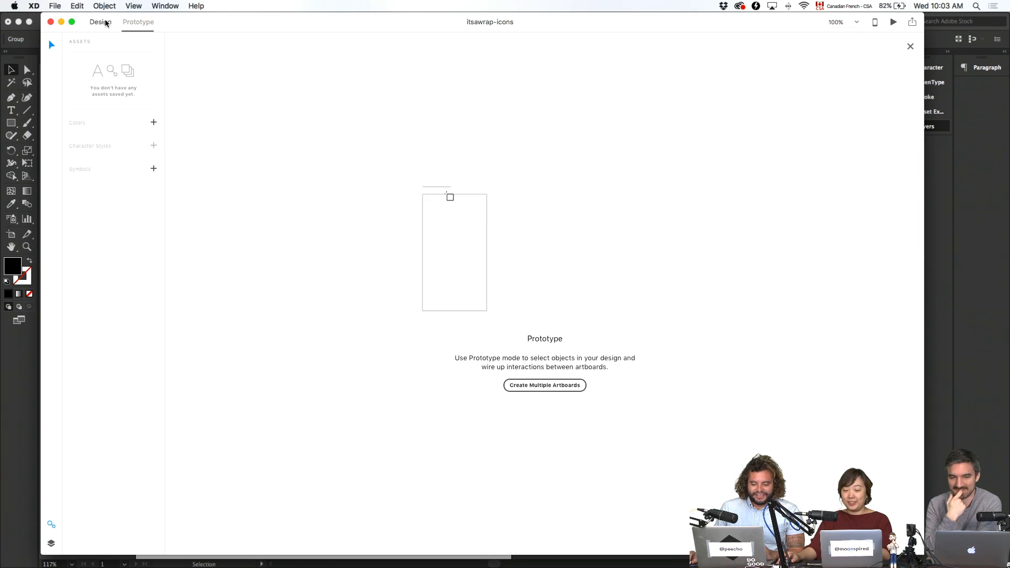
{"action": "left_click", "coordinate": [103, 22]}
{"action": "left_click", "coordinate": [482, 186]}
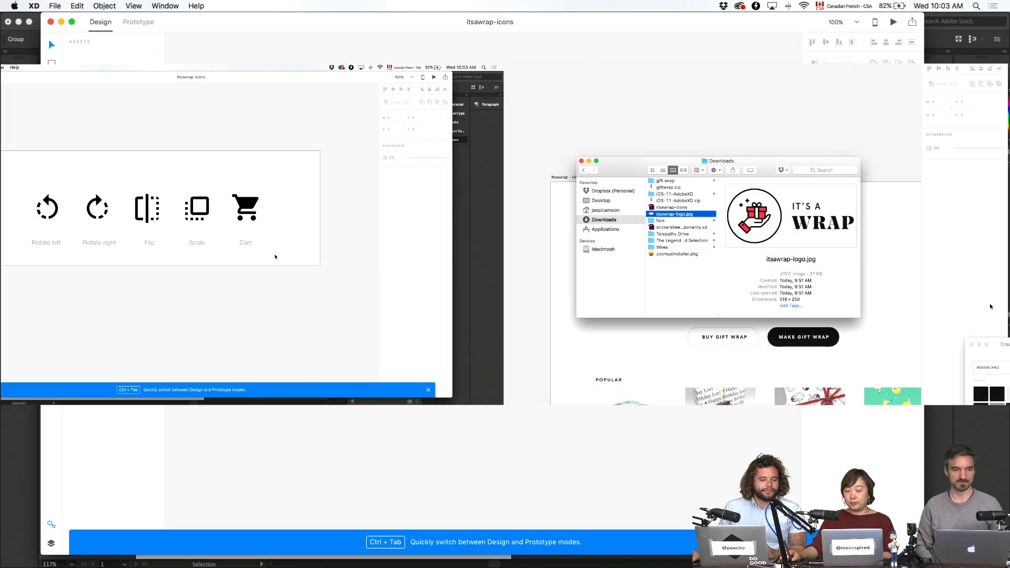
{"action": "left_click", "coordinate": [683, 210]}
{"action": "double_click", "coordinate": [683, 210]}
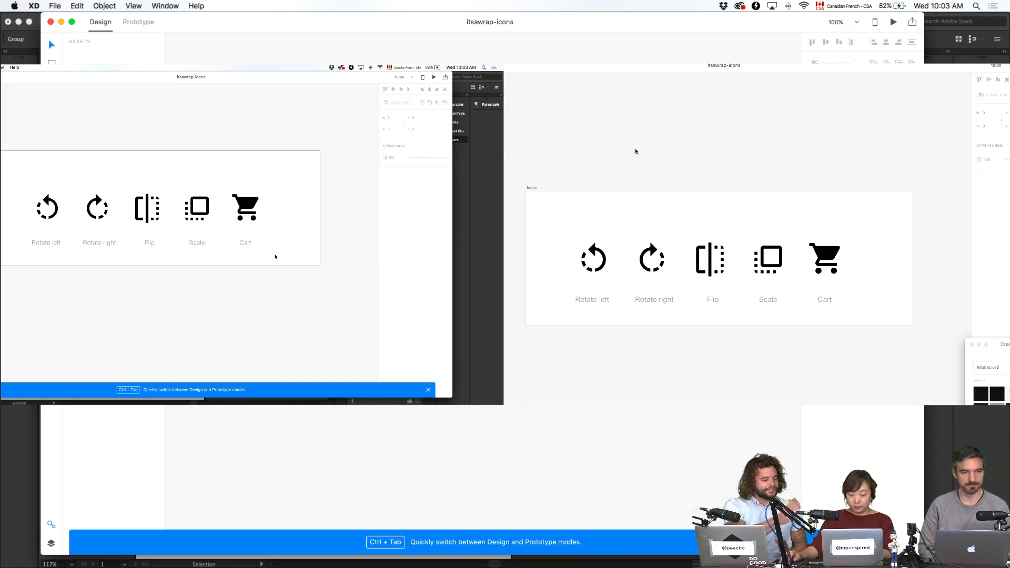
{"action": "key", "text": "super+w"}
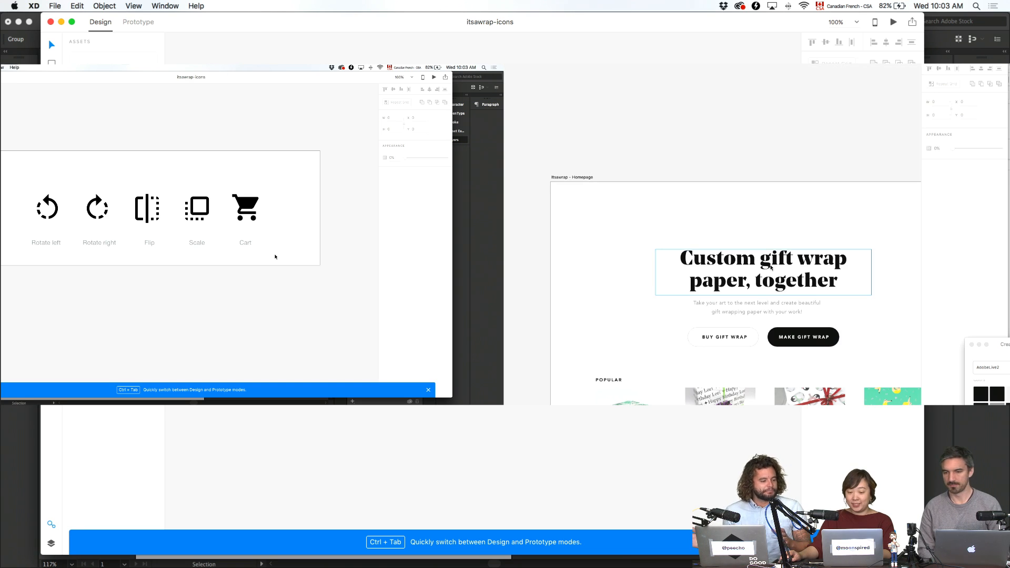
- Drag itsawrap-logo.jpg from Downloads onto the Homepage artboard's top-left corner
{"action": "key", "text": "ctrl+Up"}
{"action": "left_click", "coordinate": [942, 305]}
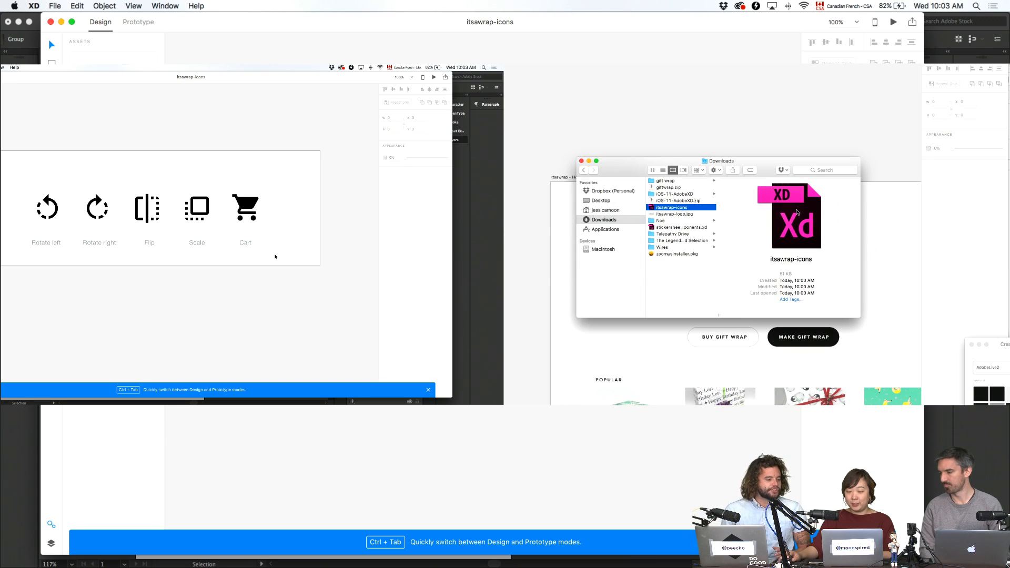
{"action": "left_click", "coordinate": [677, 214]}
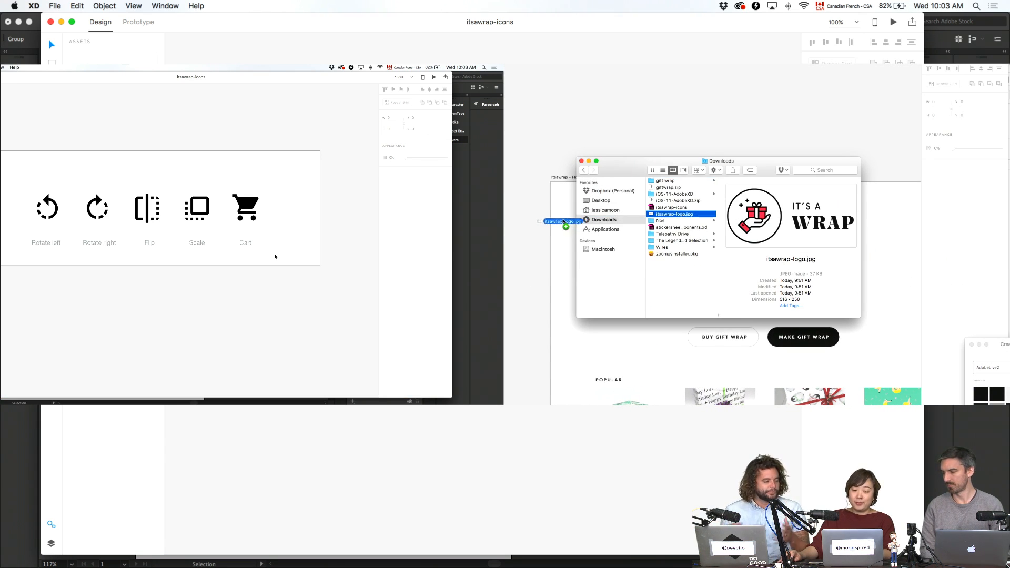
{"action": "left_click_drag", "start_coordinate": [564, 221], "coordinate": [573, 210]}
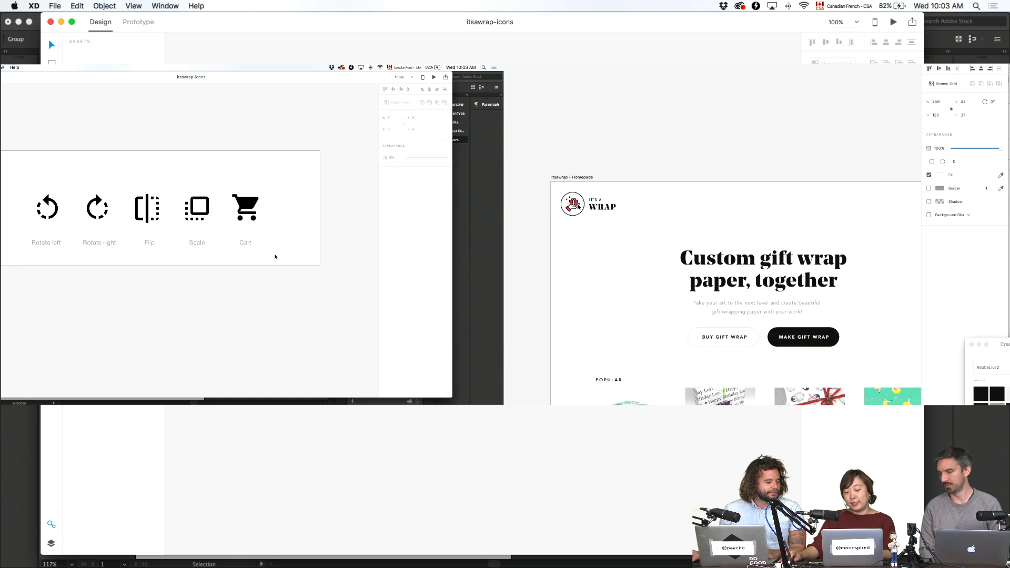
{"action": "left_click", "coordinate": [720, 163]}
{"action": "left_click_drag", "start_coordinate": [711, 156], "coordinate": [633, 122]}
{"action": "left_click", "coordinate": [508, 182]}
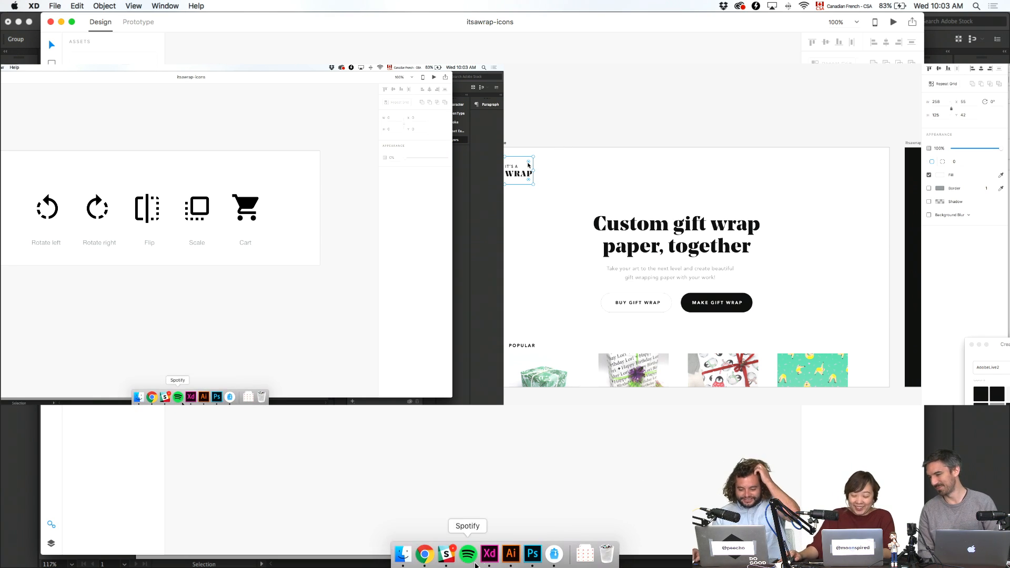
{"action": "left_click", "coordinate": [532, 558]}
{"action": "left_click", "coordinate": [552, 153]}
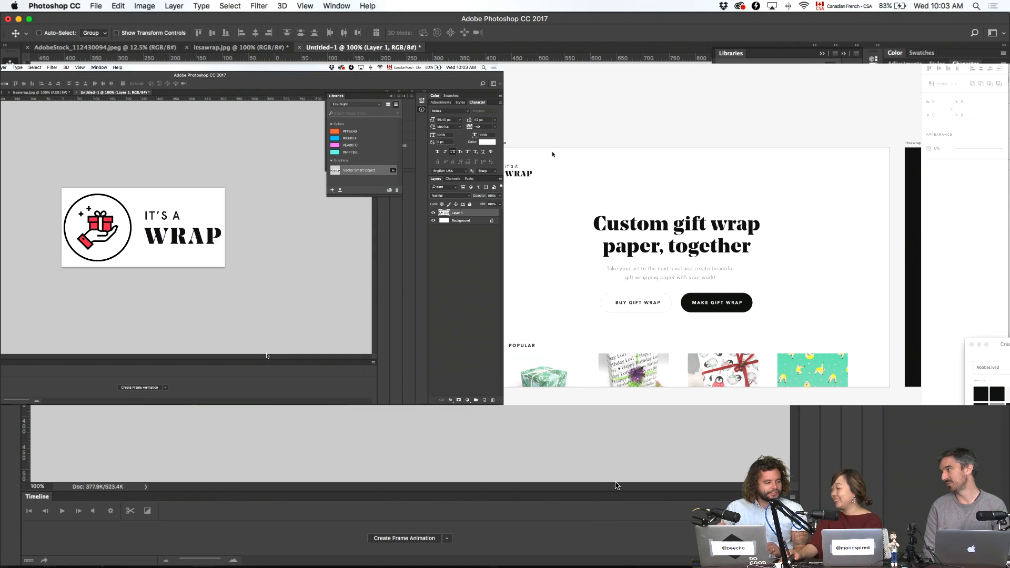
- Zoom and pan the Homepage artboard to check the logo, toggling its transform handles on and off
{"action": "key", "text": "super+equal"}
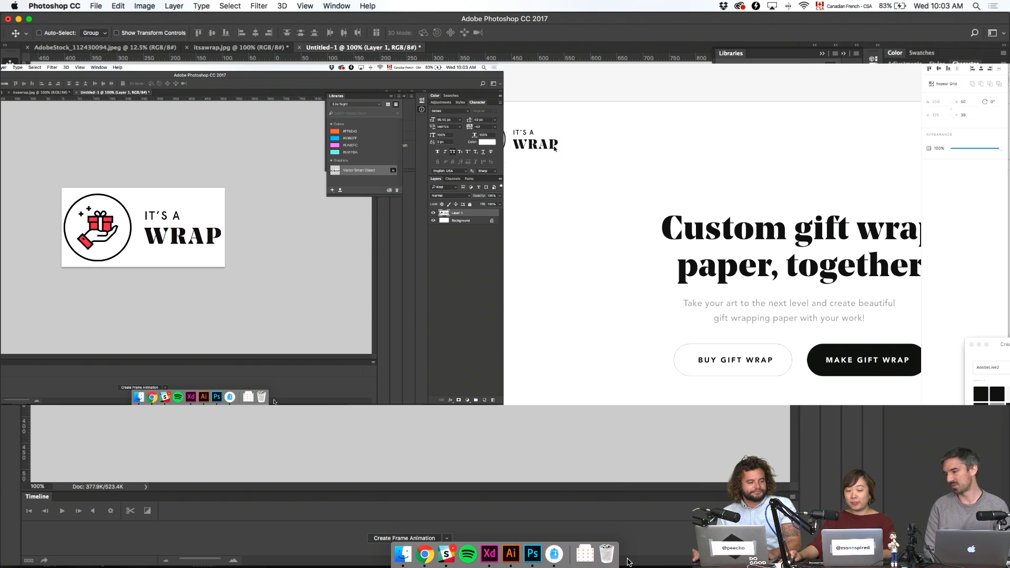
{"action": "key", "text": "super+minus"}
{"action": "left_click_drag", "start_coordinate": [704, 189], "coordinate": [639, 157]}
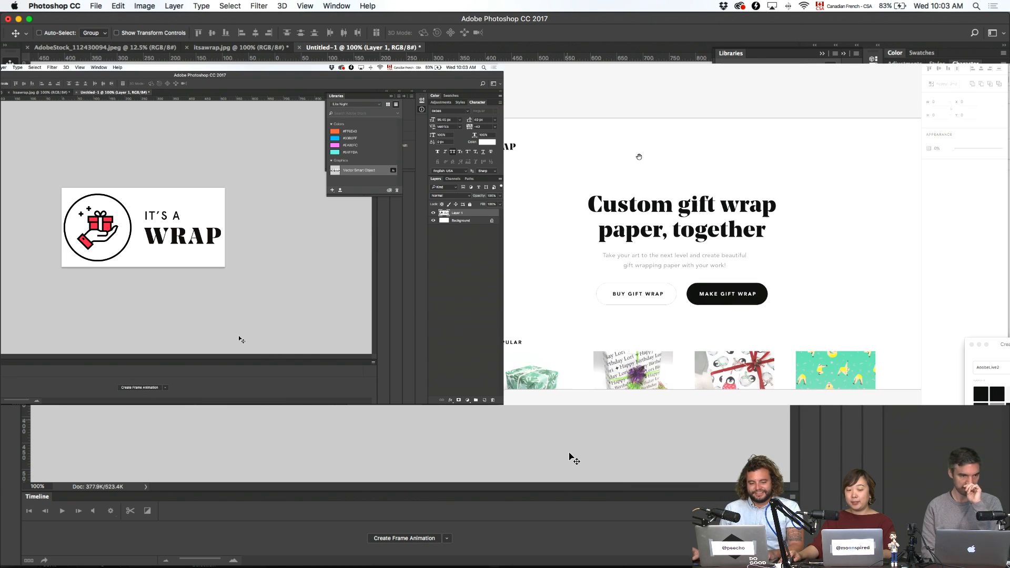
{"action": "left_click", "coordinate": [117, 33]}
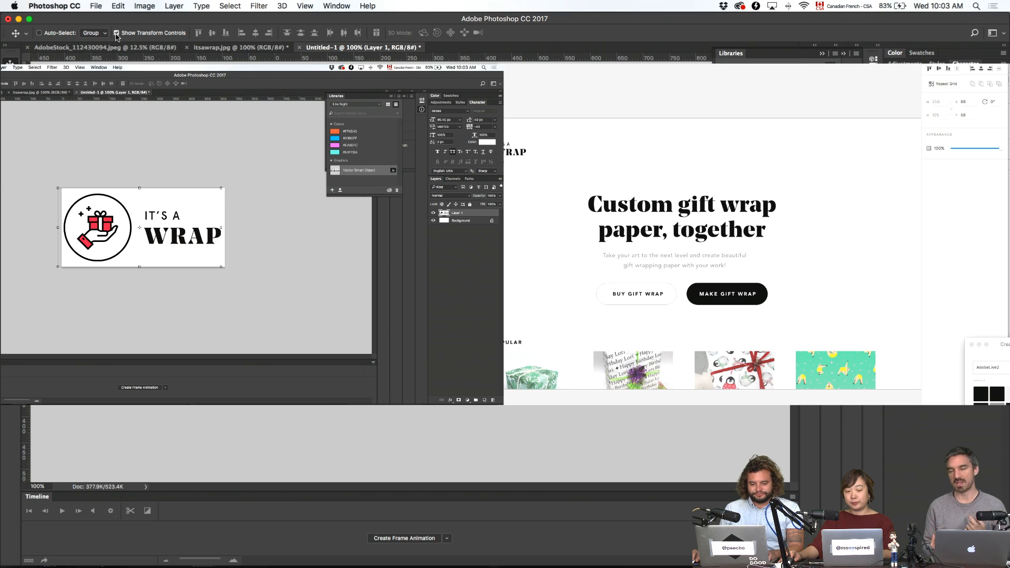
{"action": "left_click", "coordinate": [117, 33]}
- Open the newest pattern screenshot from Downloads in Photoshop as a new document
{"action": "left_click", "coordinate": [112, 49]}
{"action": "mouse_move", "coordinate": [489, 554]}
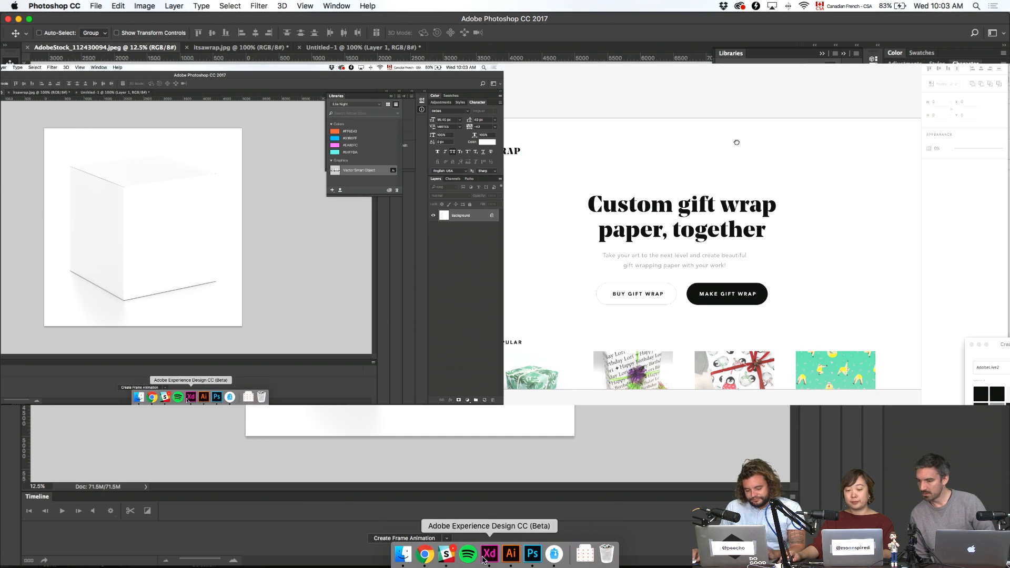
{"action": "left_click", "coordinate": [403, 553]}
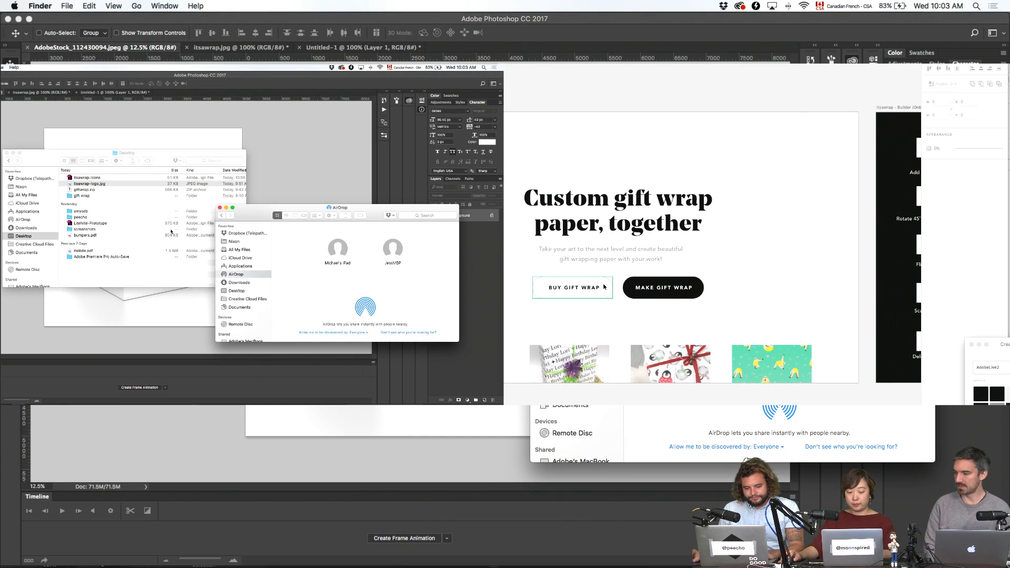
{"action": "left_click", "coordinate": [37, 228]}
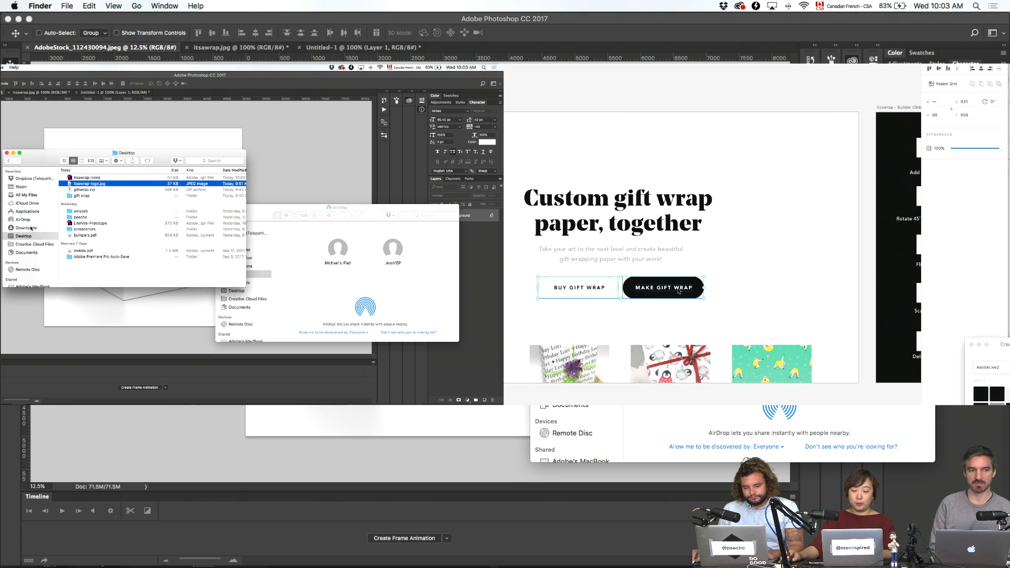
{"action": "left_click", "coordinate": [33, 228]}
{"action": "left_click", "coordinate": [104, 177]}
{"action": "key", "text": "space"}
{"action": "key", "text": "space"}
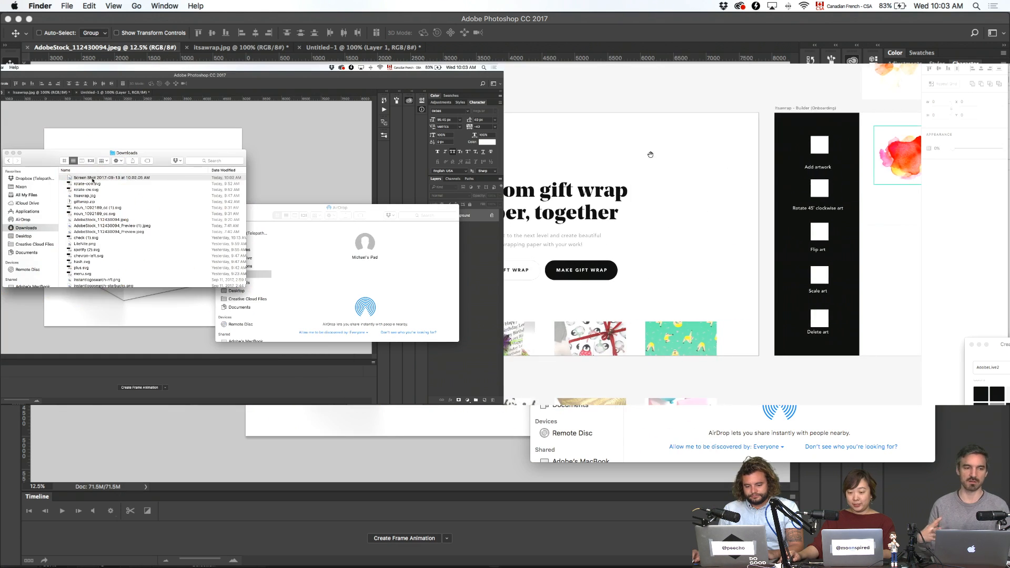
{"action": "left_click_drag", "start_coordinate": [104, 178], "coordinate": [533, 553]}
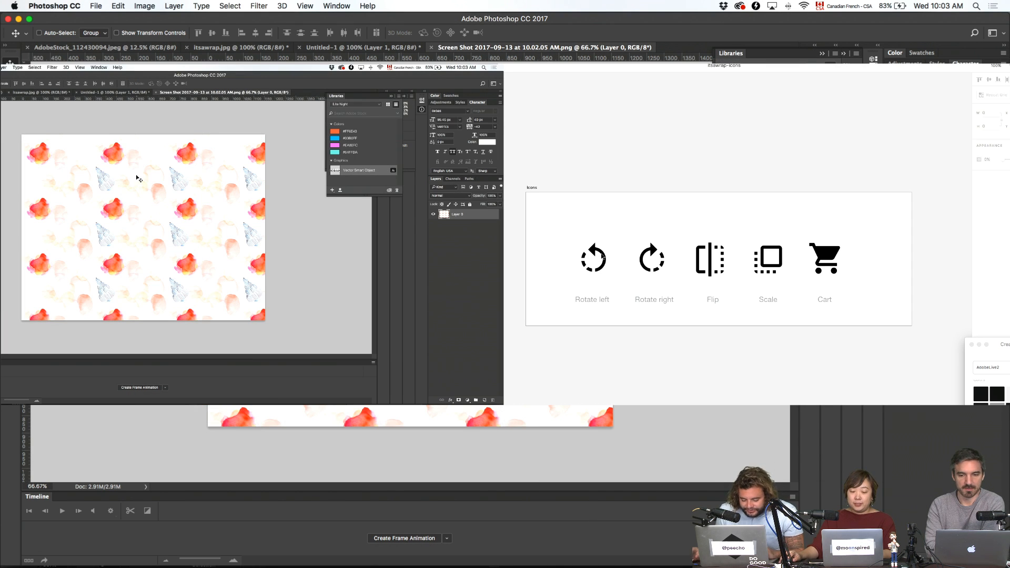
- Select the arrow shape inside the Rotate left icon with the elliptical marquee tool active
{"action": "key", "text": "m"}
{"action": "scroll", "coordinate": [610, 256], "scroll_direction": "up", "scroll_amount": 2}
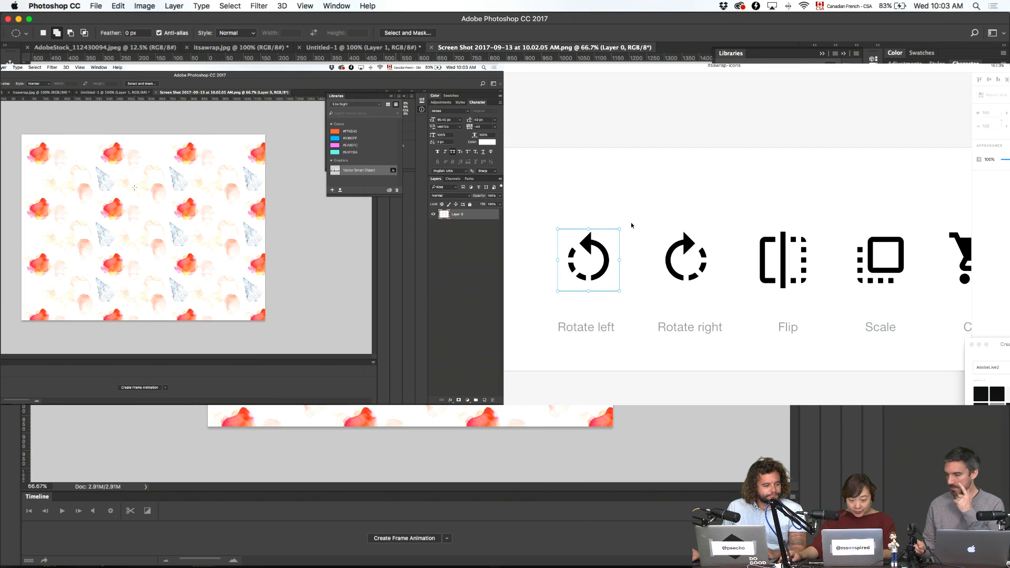
{"action": "double_click", "coordinate": [590, 242]}
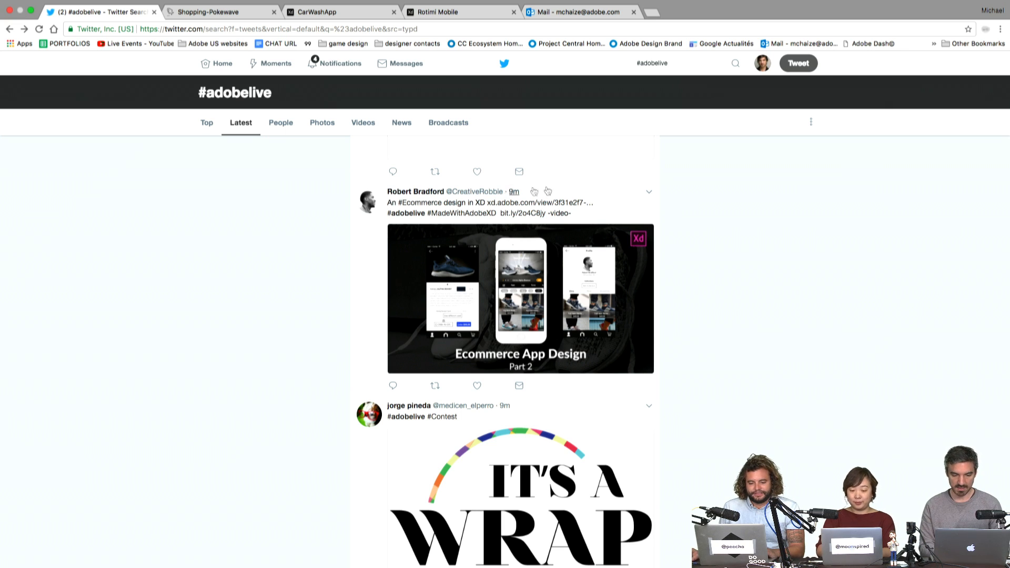
- Open the tweeted XD prototype link and advance from the Fleet splash and login to the men's home screen
{"action": "left_click", "coordinate": [572, 205], "text": "super"}
{"action": "left_click", "coordinate": [345, 23]}
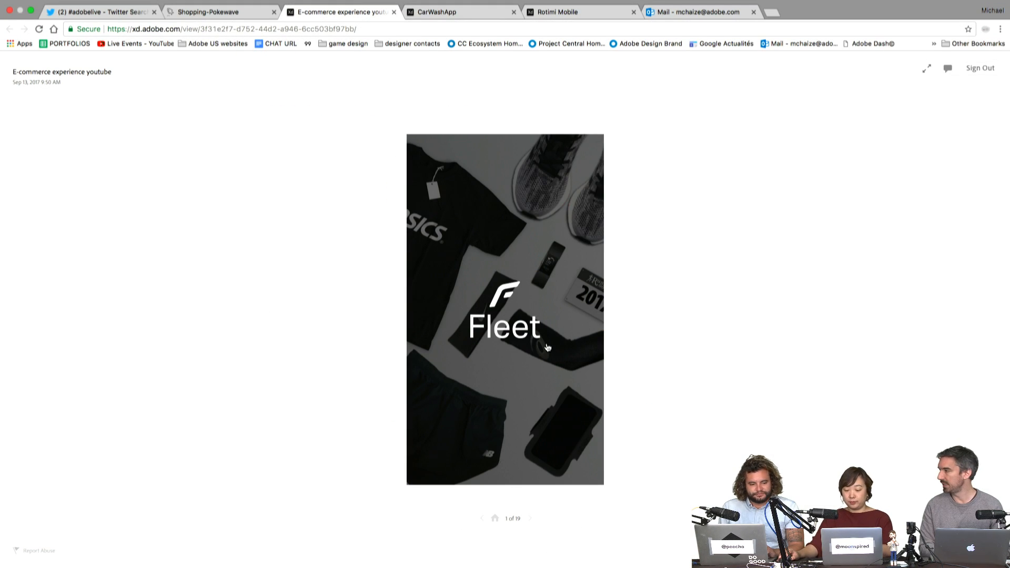
{"action": "left_click", "coordinate": [547, 347]}
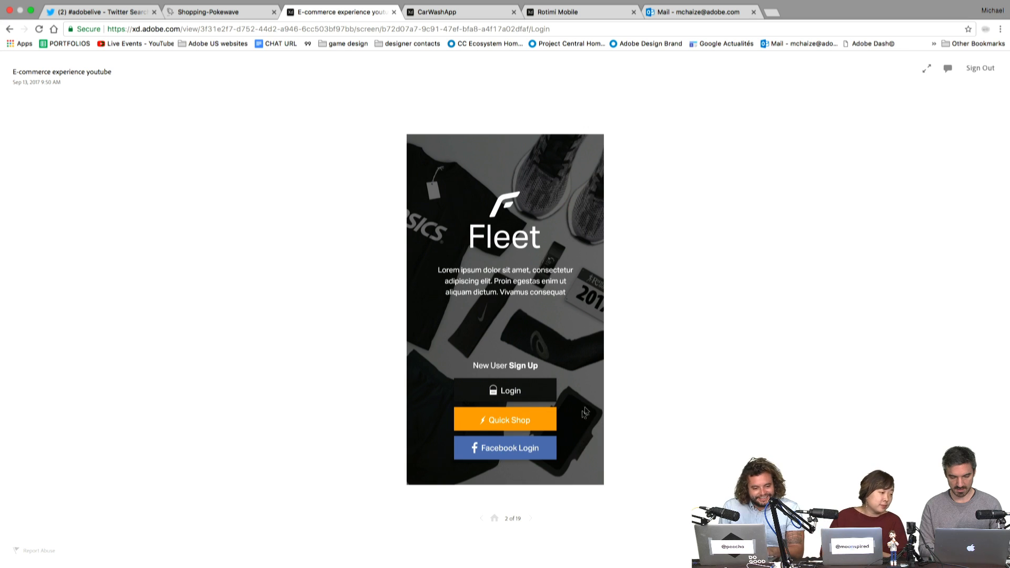
{"action": "left_click", "coordinate": [550, 453]}
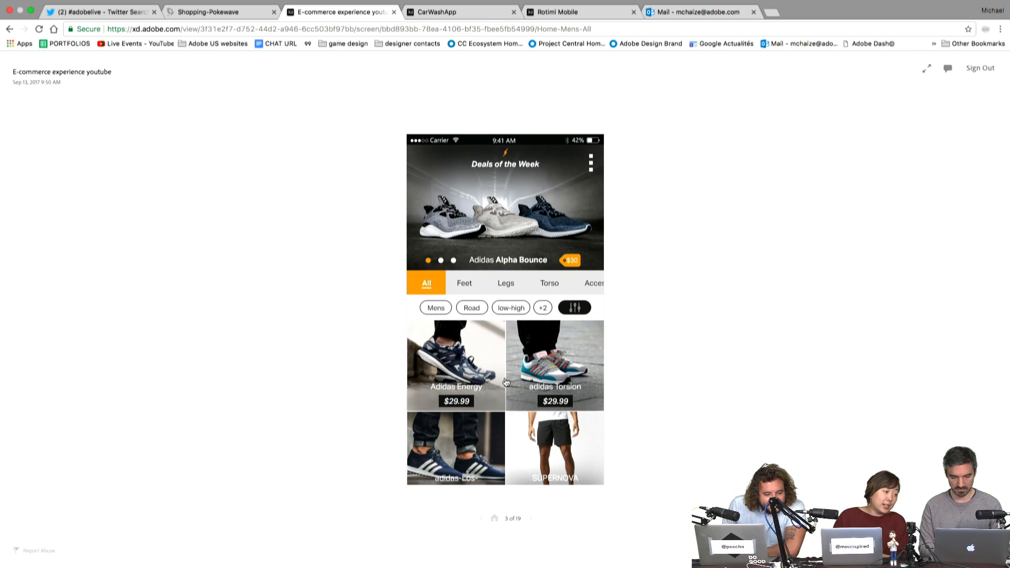
- Browse the Feet, Legs and Torso product categories, then return to All products
{"action": "scroll", "coordinate": [507, 383], "scroll_direction": "down", "scroll_amount": 2}
{"action": "scroll", "coordinate": [506, 382], "scroll_direction": "left", "scroll_amount": 2}
{"action": "scroll", "coordinate": [507, 382], "scroll_direction": "up", "scroll_amount": 2}
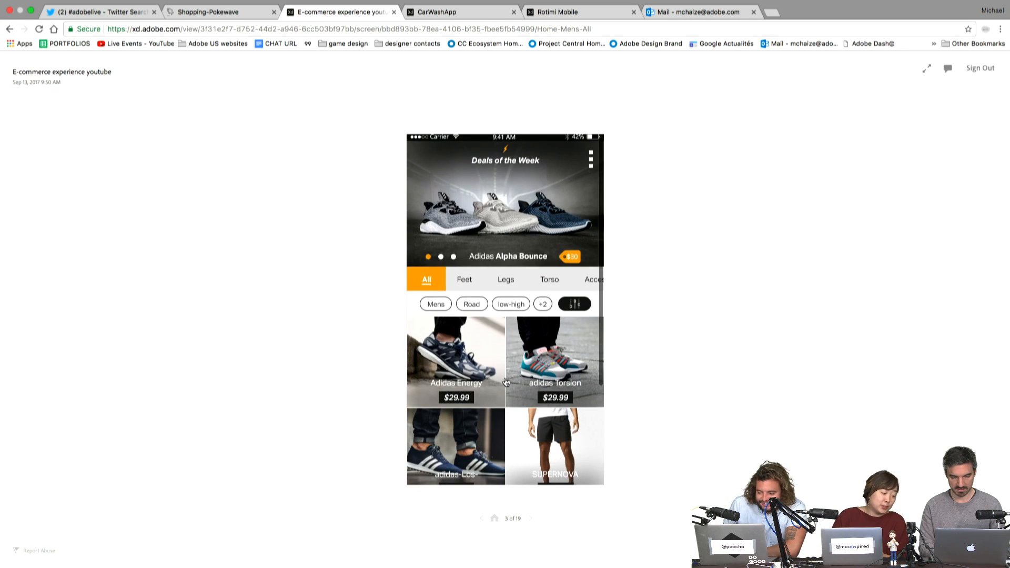
{"action": "left_click", "coordinate": [463, 278]}
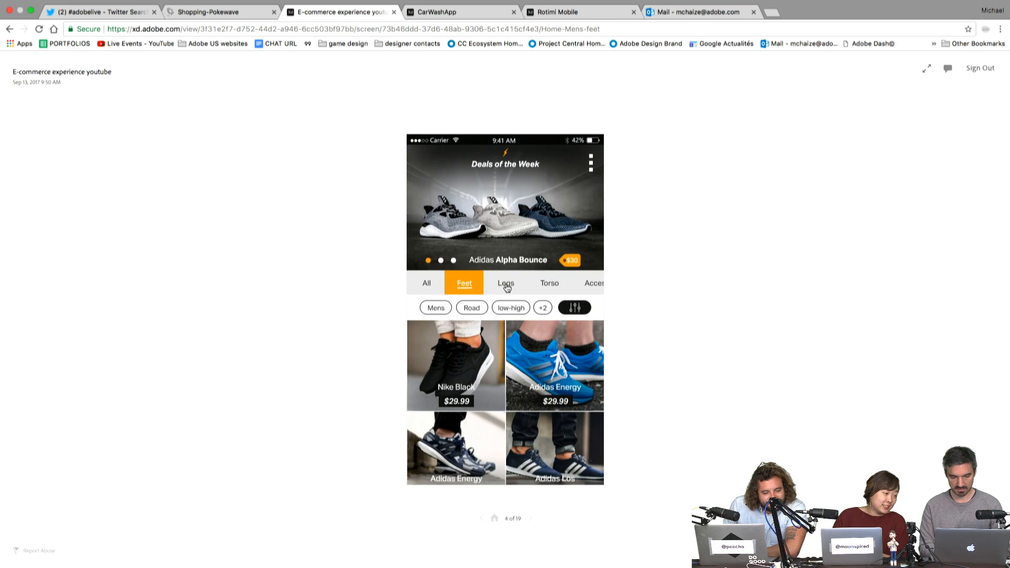
{"action": "left_click", "coordinate": [507, 284]}
{"action": "left_click", "coordinate": [551, 281]}
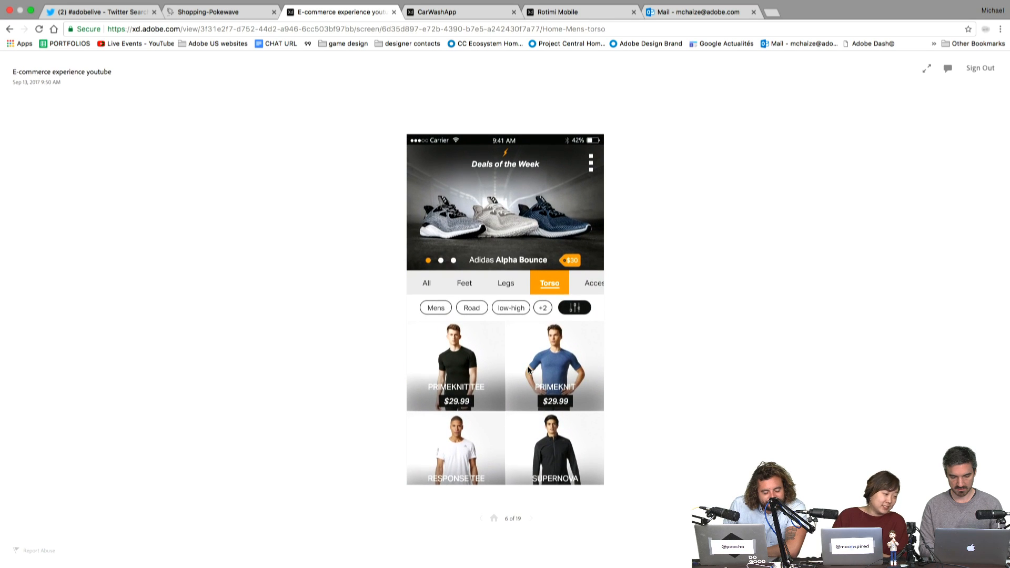
{"action": "left_click", "coordinate": [476, 283]}
{"action": "left_click", "coordinate": [430, 283]}
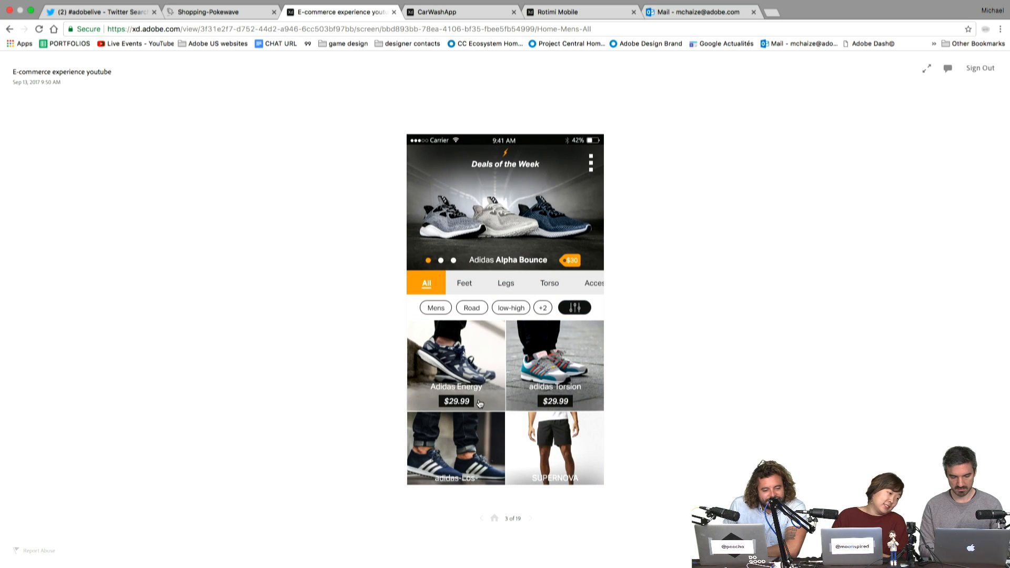
- View the Adidas Alpha Bounce product details and reveal its clickable hotspots
{"action": "left_click", "coordinate": [480, 404]}
{"action": "left_click", "coordinate": [533, 235]}
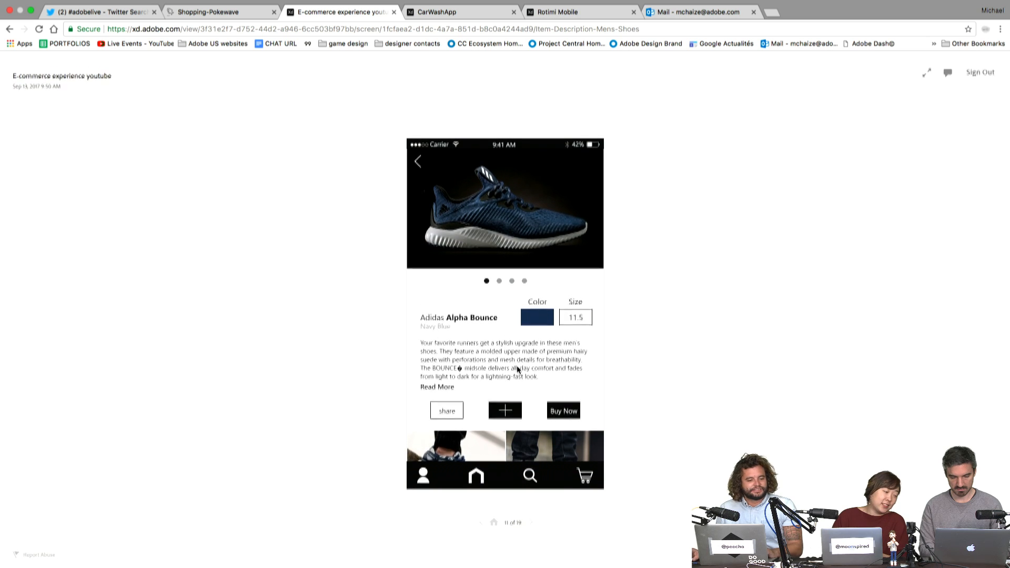
{"action": "left_click", "coordinate": [525, 453]}
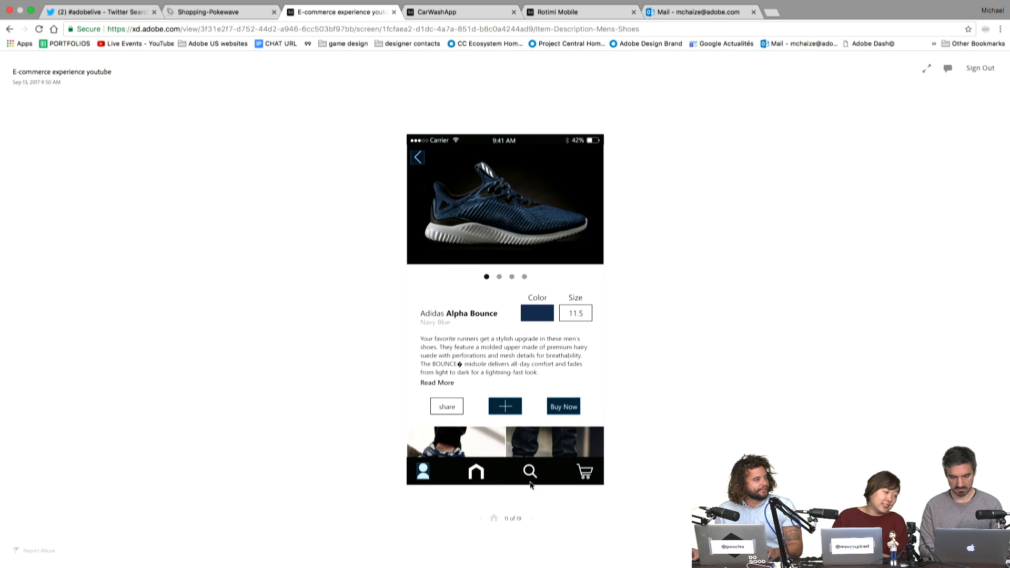
- Tour the profile's Shoes and Misc collections, ending on the Shirts collection
{"action": "left_click", "coordinate": [424, 475]}
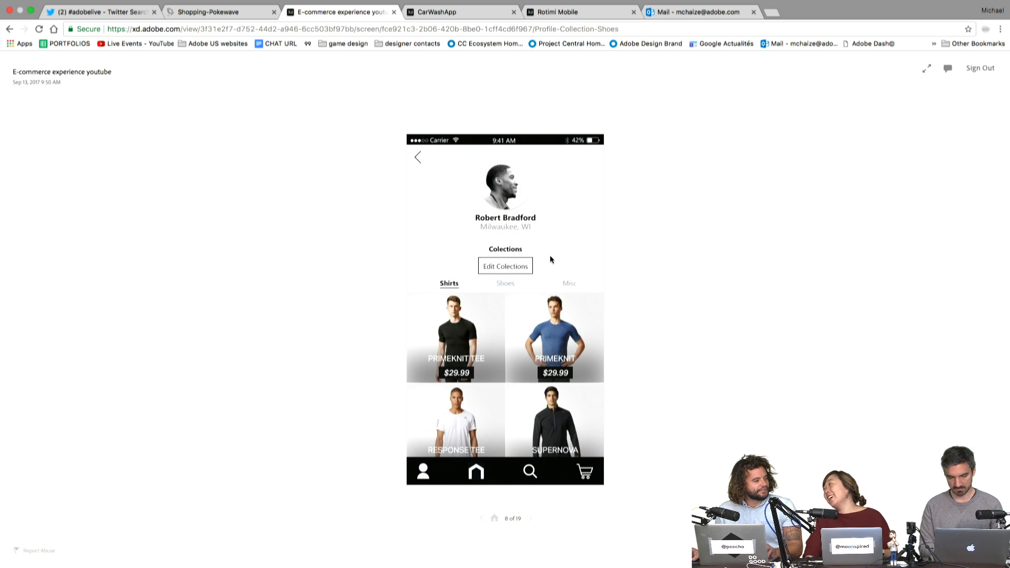
{"action": "left_click", "coordinate": [506, 285]}
{"action": "left_click", "coordinate": [569, 288]}
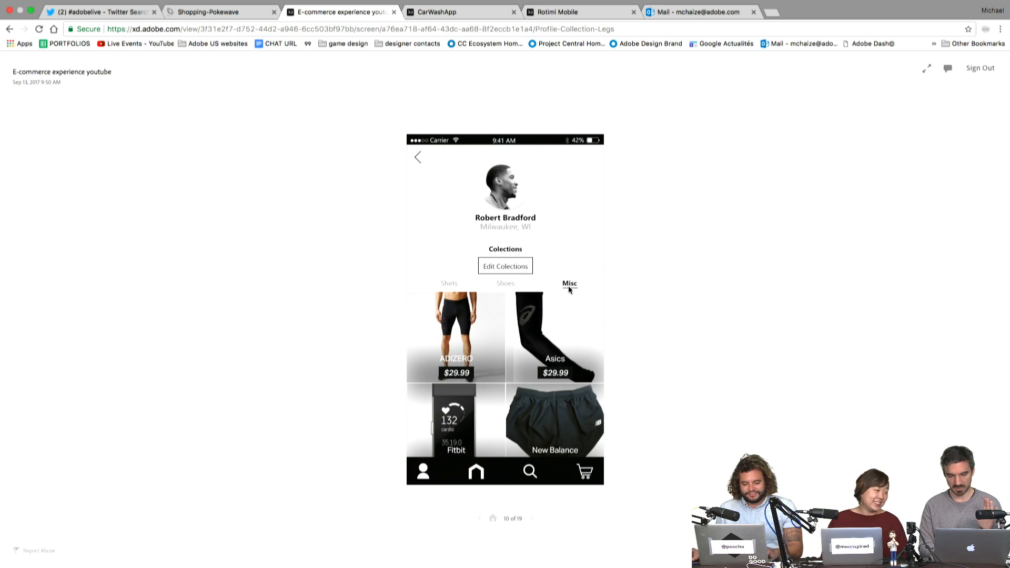
{"action": "left_click", "coordinate": [506, 285]}
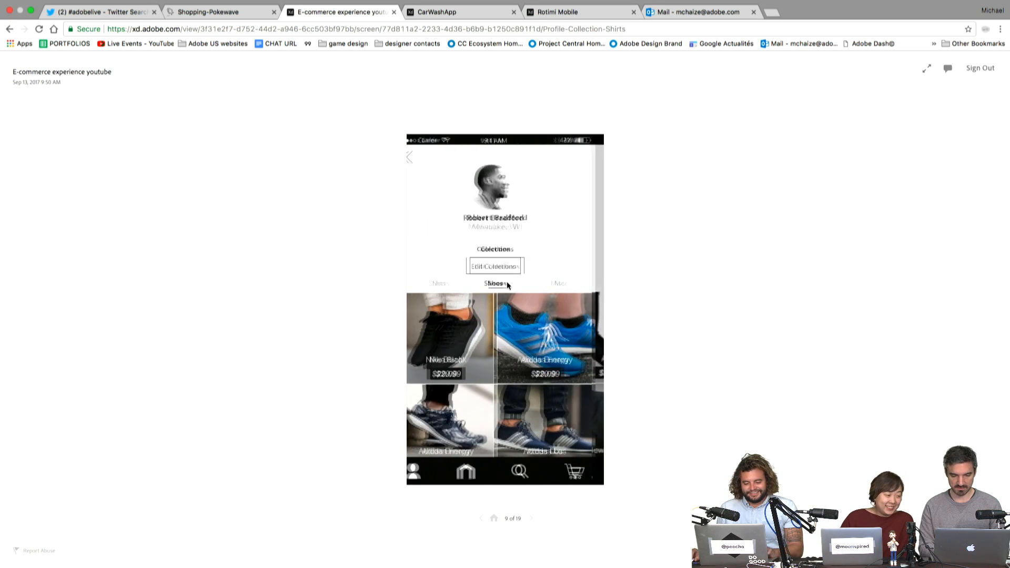
{"action": "left_click", "coordinate": [450, 283]}
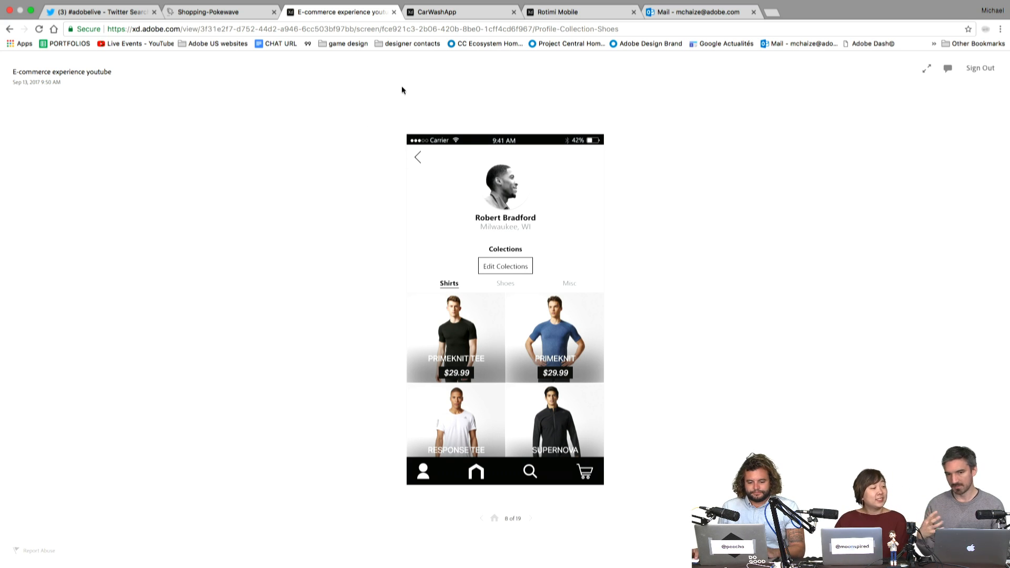
- Scroll the #adobelive feed to the QuickFix tweet and open its YouTube presentation in a new tab
{"action": "left_click", "coordinate": [114, 13]}
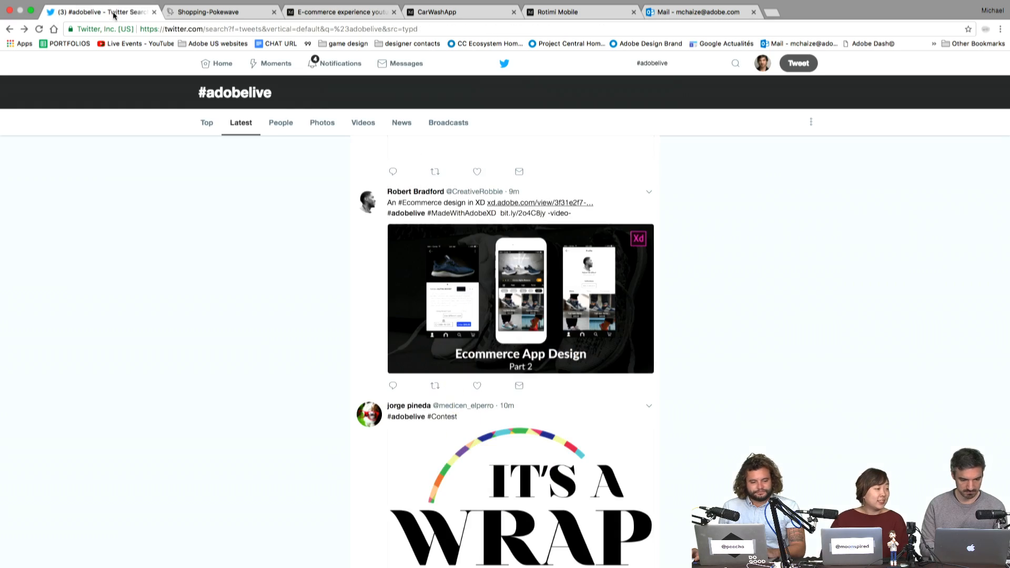
{"action": "scroll", "coordinate": [321, 301], "scroll_direction": "down", "scroll_amount": 15}
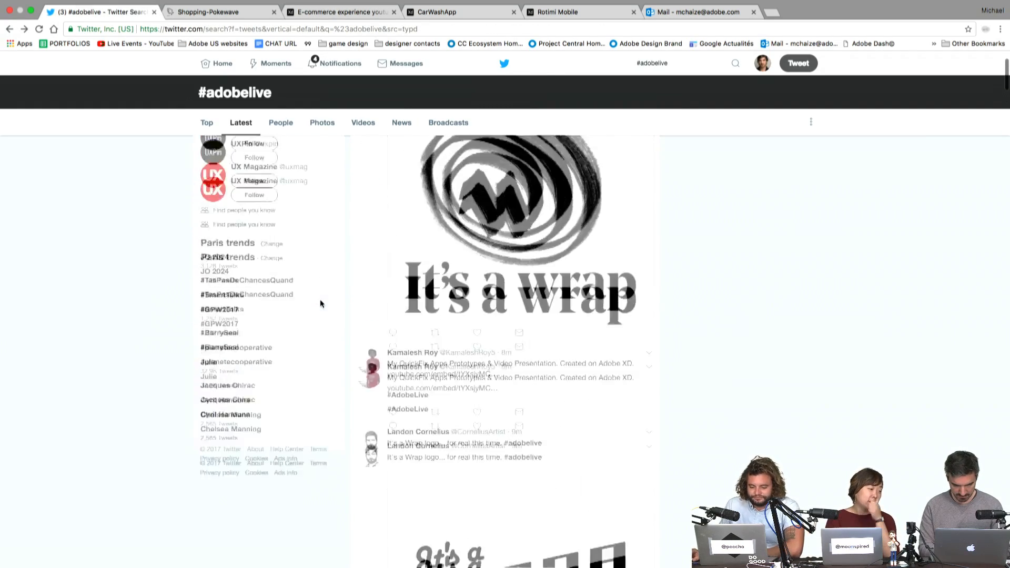
{"action": "scroll", "coordinate": [321, 303], "scroll_direction": "down", "scroll_amount": 3}
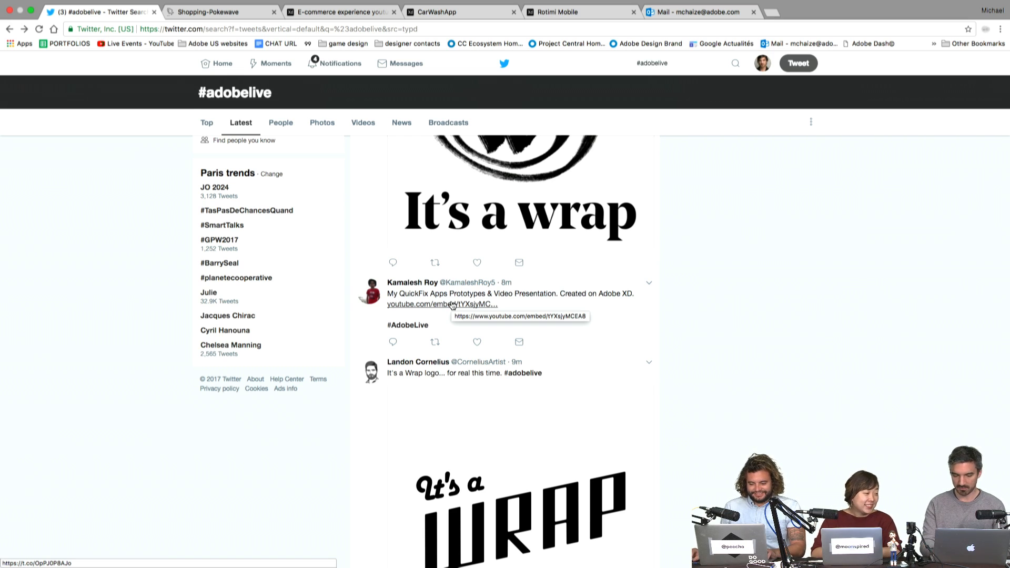
{"action": "key", "text": "XF86AudioRaiseVolume"}
{"action": "key", "text": "XF86AudioLowerVolume"}
{"action": "key", "text": "XF86AudioLowerVolume"}
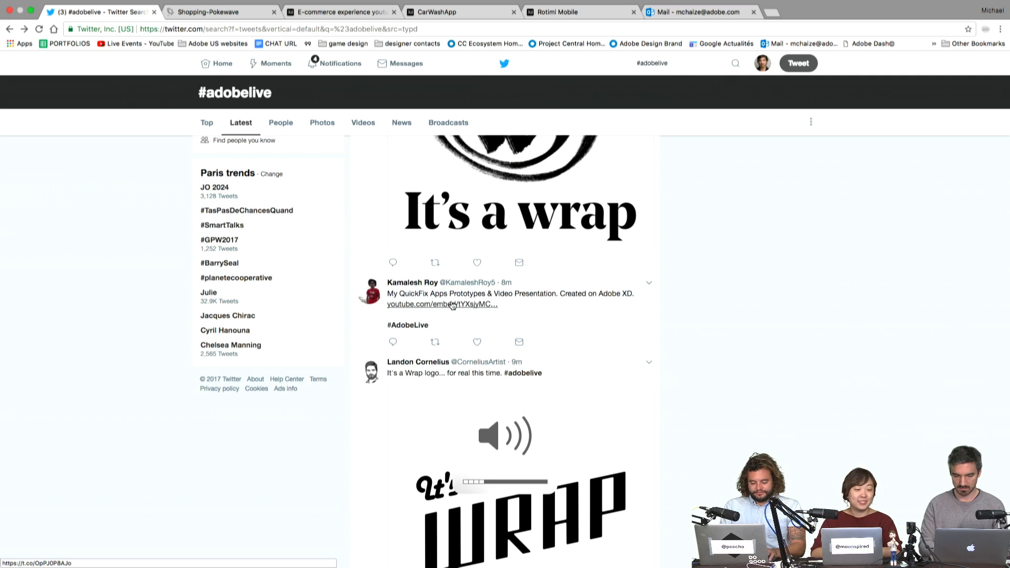
{"action": "left_click", "coordinate": [452, 305], "text": "super"}
{"action": "left_click", "coordinate": [459, 22]}
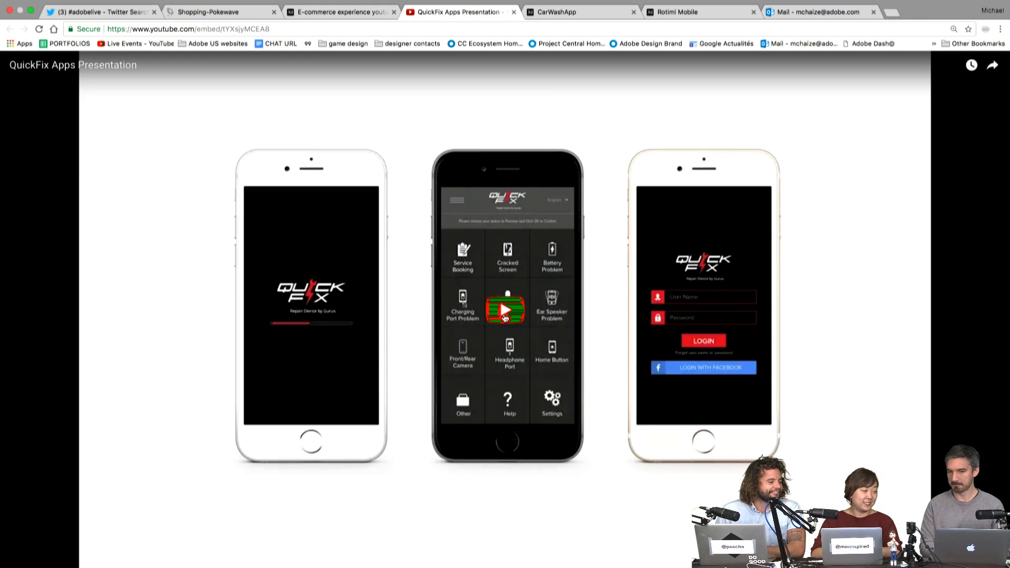
- Play the QuickFix Apps Presentation video, unmute it and raise the volume
{"action": "left_click", "coordinate": [505, 314]}
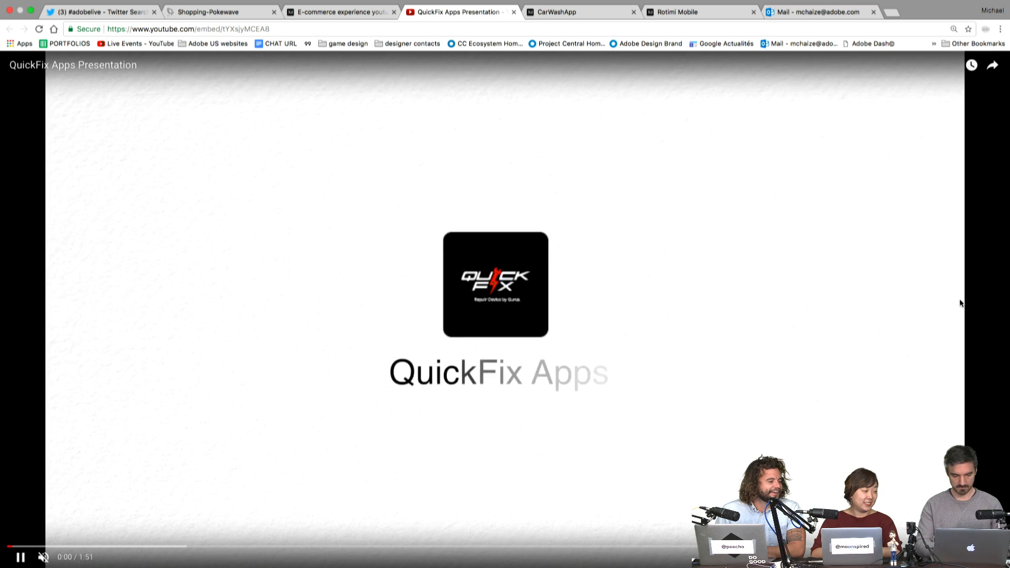
{"action": "left_click", "coordinate": [44, 558]}
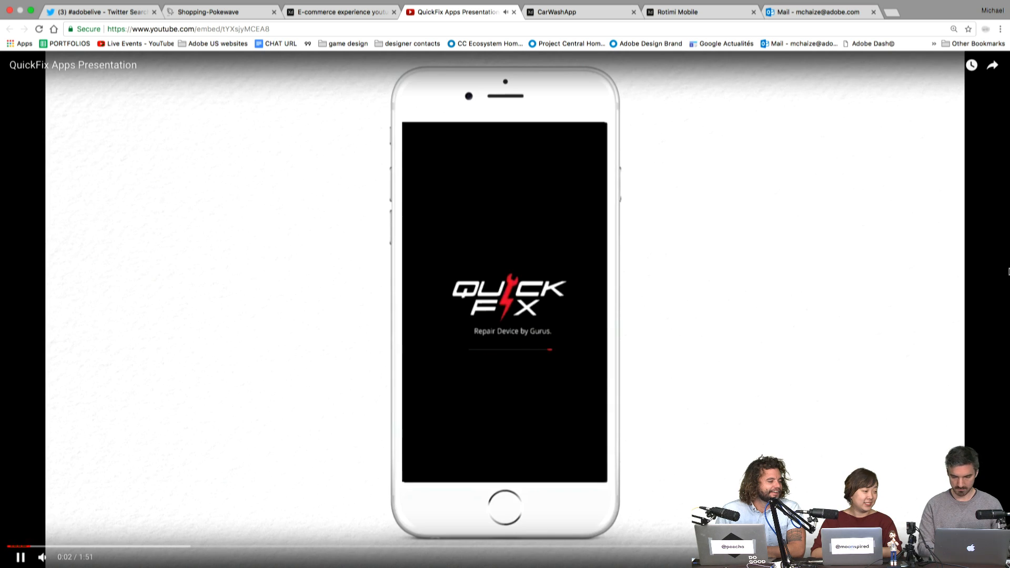
{"action": "key", "text": "XF86AudioRaiseVolume"}
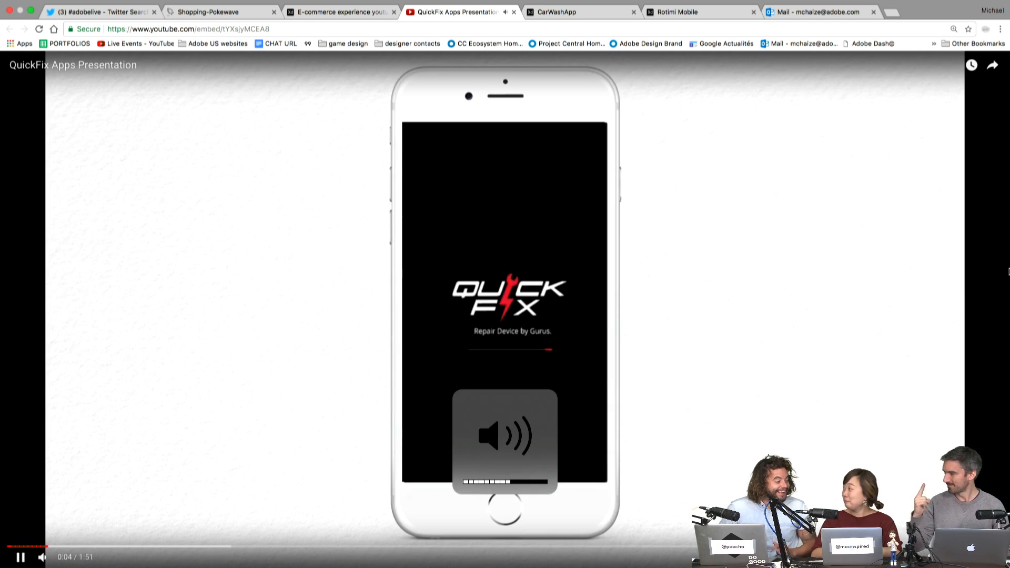
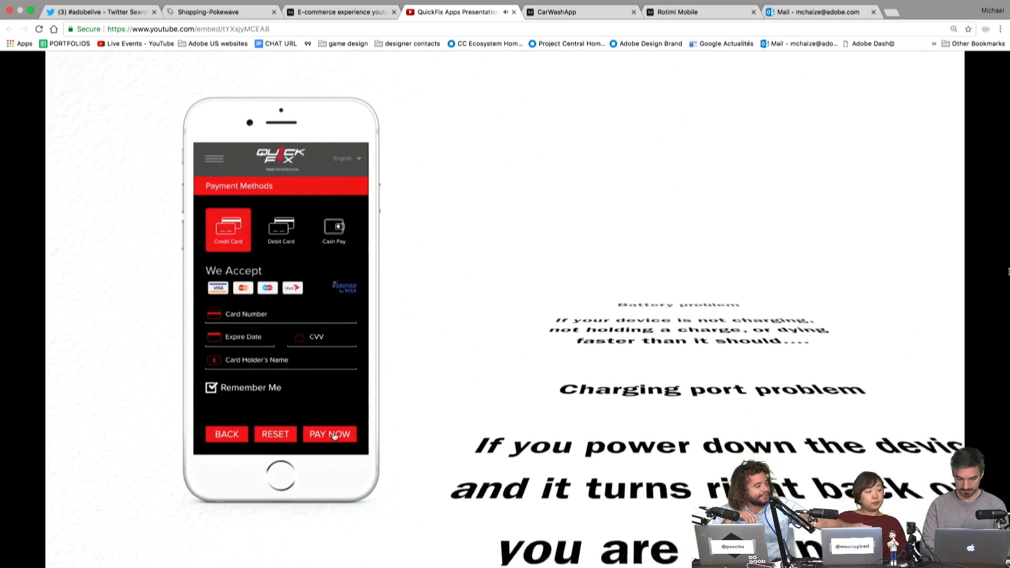
- Mute the QuickFix app demo video playing in Chrome
{"action": "key", "text": "XF86AudioMute"}
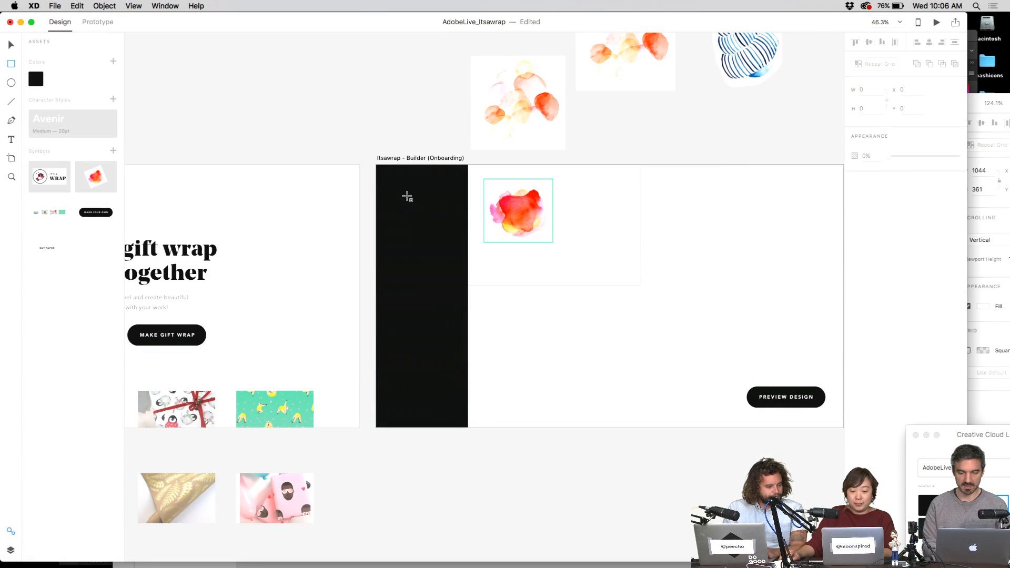
- Draw a white square at the top of the Builder artboard's dark tool column
{"action": "mouse_move", "coordinate": [403, 185]}
{"action": "left_mouse_down"}
{"action": "mouse_move", "coordinate": [453, 244]}
{"action": "mouse_move", "coordinate": [442, 226]}
{"action": "left_mouse_up"}
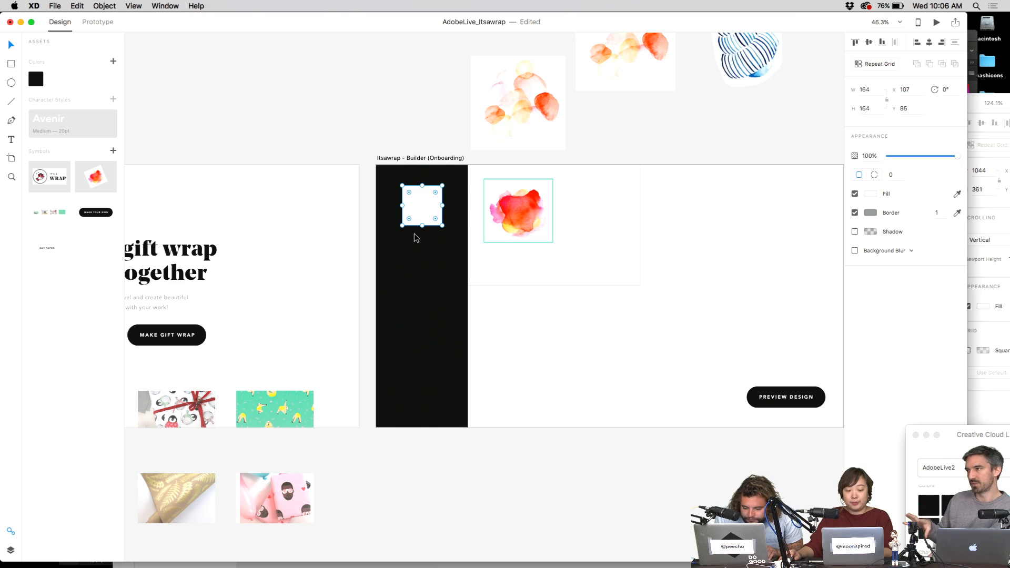
- Replace the white square with a 144×144 square and delete the stray Delete art text
{"action": "left_click", "coordinate": [397, 119]}
{"action": "left_click", "coordinate": [432, 189]}
{"action": "key", "text": "BackSpace"}
{"action": "key", "text": "super+v"}
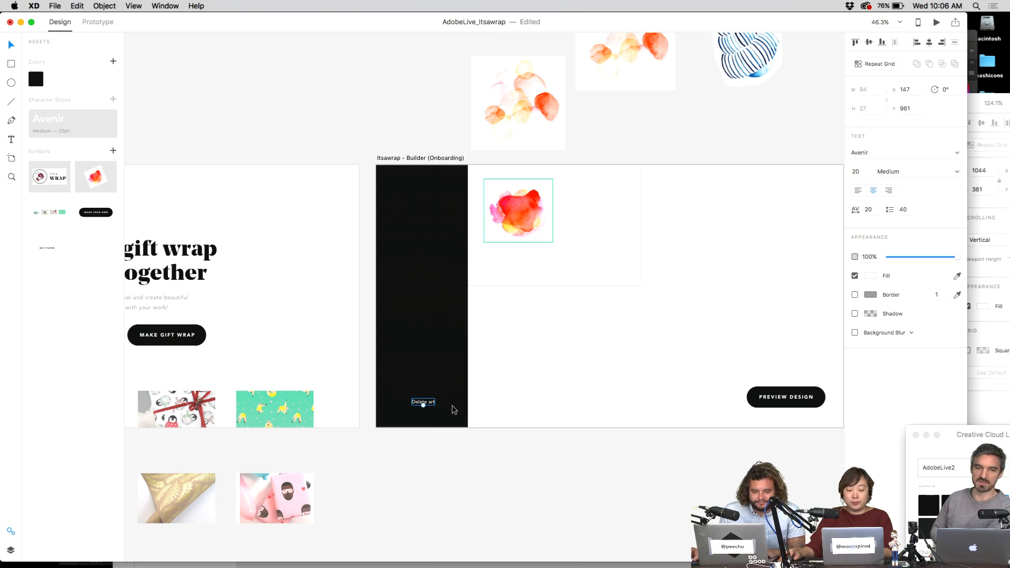
{"action": "left_click", "coordinate": [394, 137]}
{"action": "left_click", "coordinate": [423, 402]}
{"action": "key", "text": "BackSpace"}
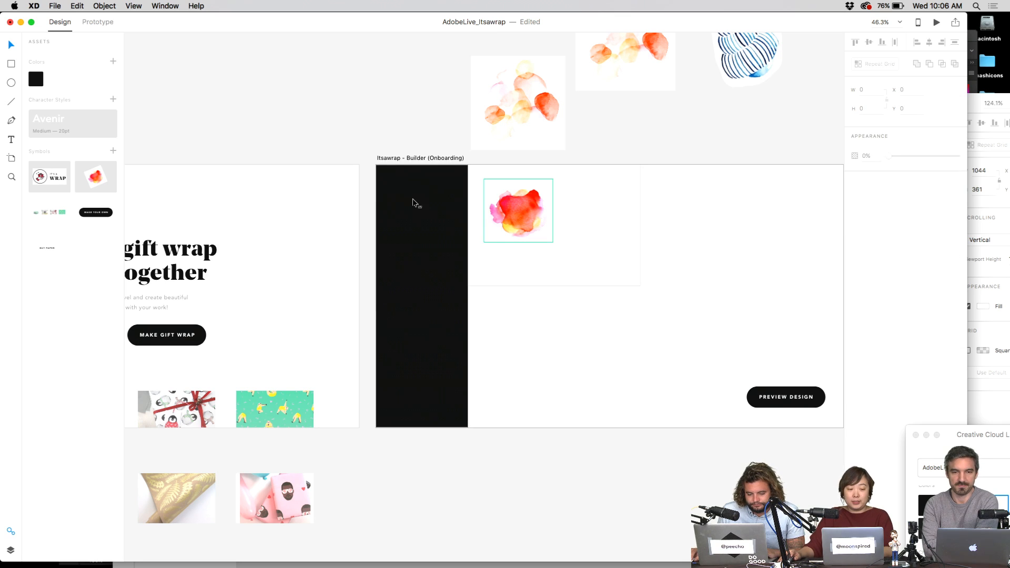
{"action": "key", "text": "r"}
{"action": "left_click_drag", "start_coordinate": [401, 187], "coordinate": [436, 227]}
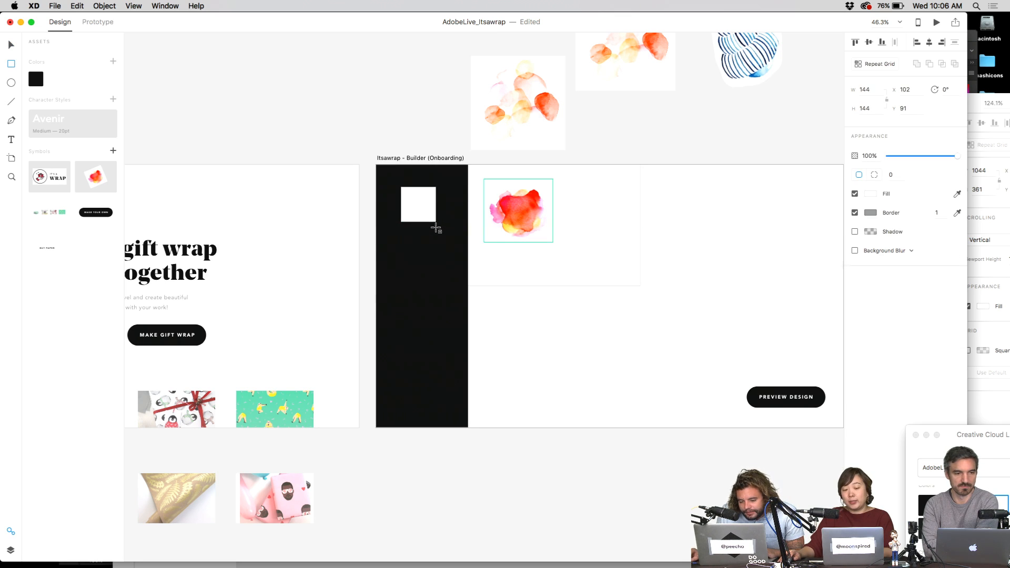
- Pick out the Cart icon in the itsawrap-icons file
{"action": "left_click", "coordinate": [975, 102]}
{"action": "left_click_drag", "start_coordinate": [914, 97], "coordinate": [842, 58]}
{"action": "left_click", "coordinate": [799, 163]}
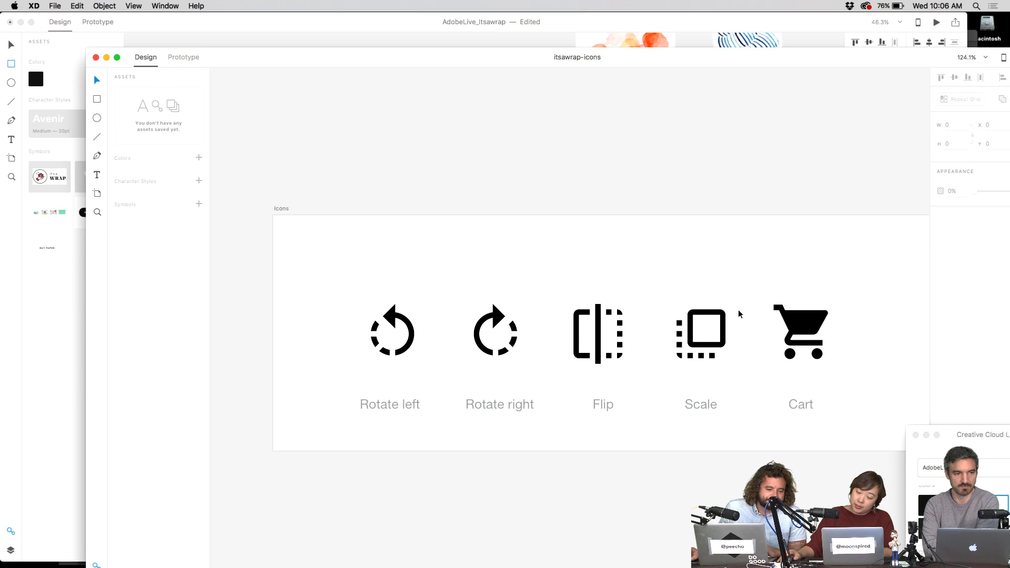
{"action": "left_click", "coordinate": [399, 337]}
{"action": "left_click", "coordinate": [773, 324]}
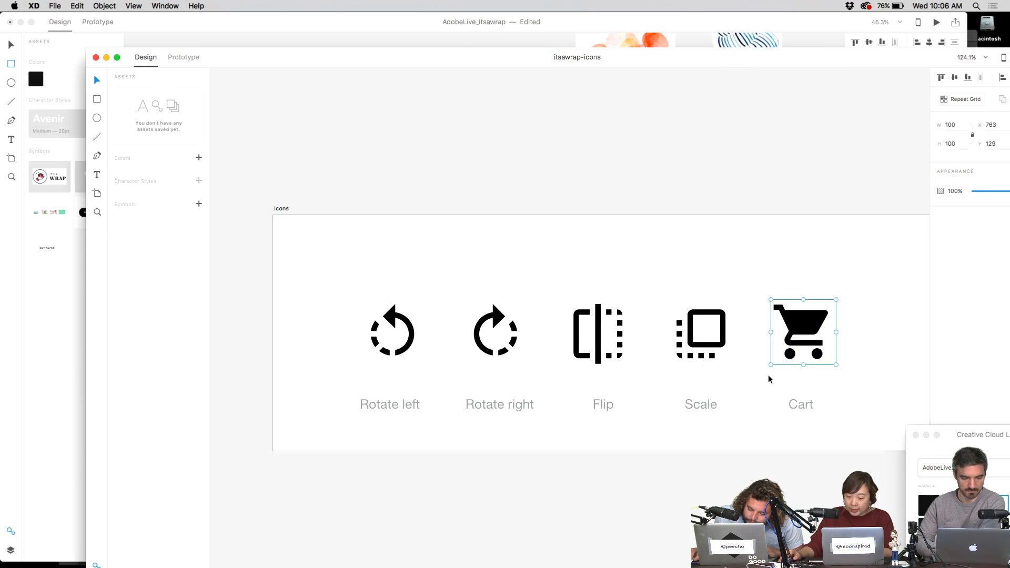
{"action": "left_click", "coordinate": [600, 138]}
- Paste the cart icon into the Itsawrap design and move it to the homepage's top right
{"action": "left_click", "coordinate": [276, 18]}
{"action": "key", "text": "super+1"}
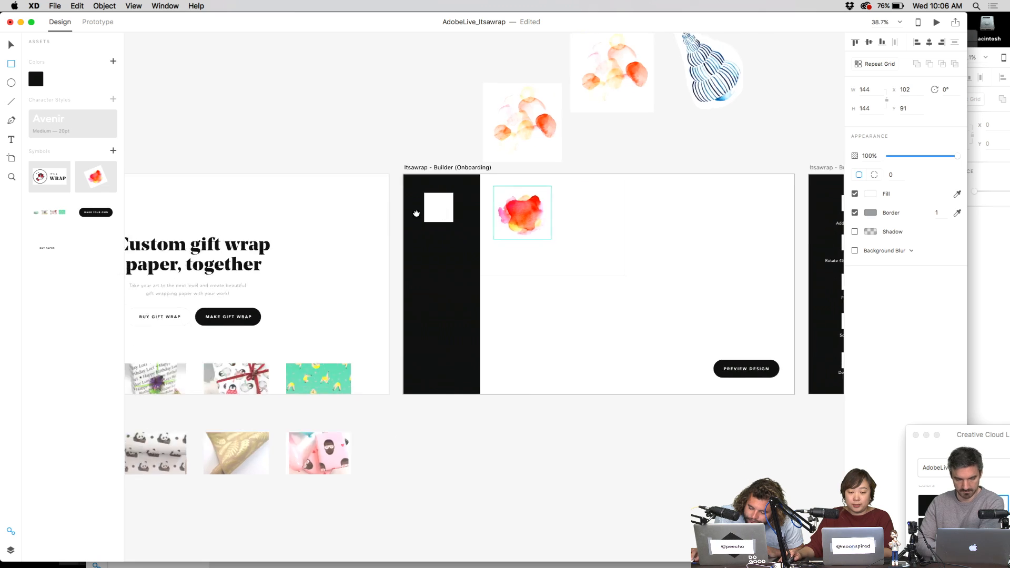
{"action": "scroll", "coordinate": [646, 324], "scroll_direction": "down", "scroll_amount": 2}
{"action": "scroll", "coordinate": [646, 324], "scroll_direction": "left", "scroll_amount": 2}
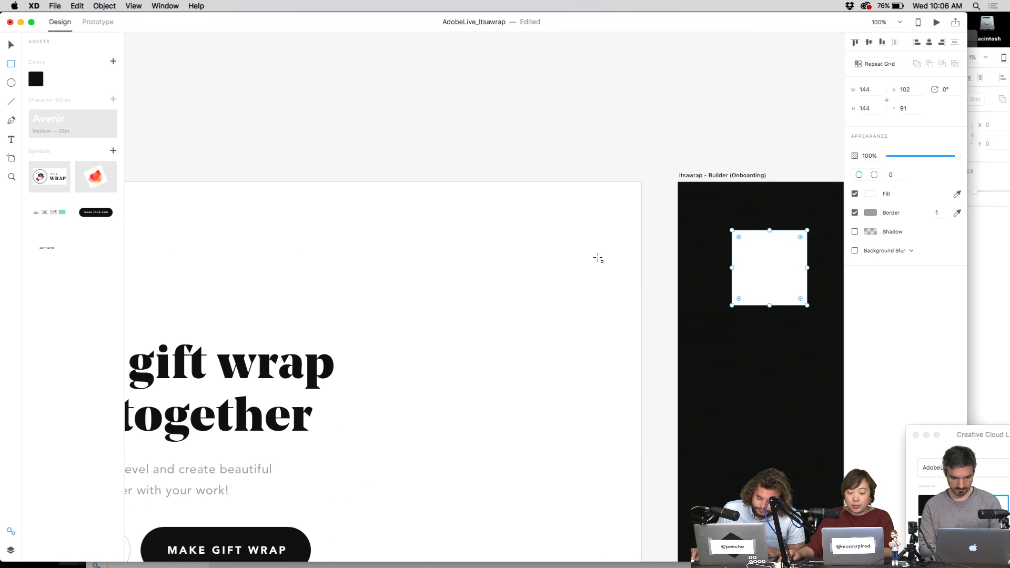
{"action": "key", "text": "super+v"}
{"action": "key", "text": "v"}
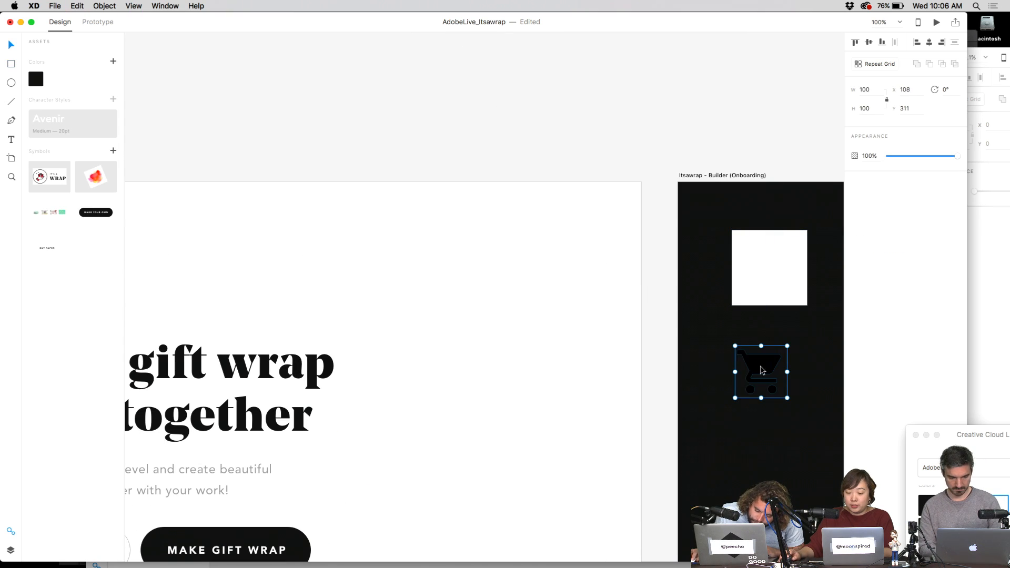
{"action": "left_click_drag", "start_coordinate": [763, 369], "coordinate": [611, 209]}
{"action": "left_click", "coordinate": [594, 228]}
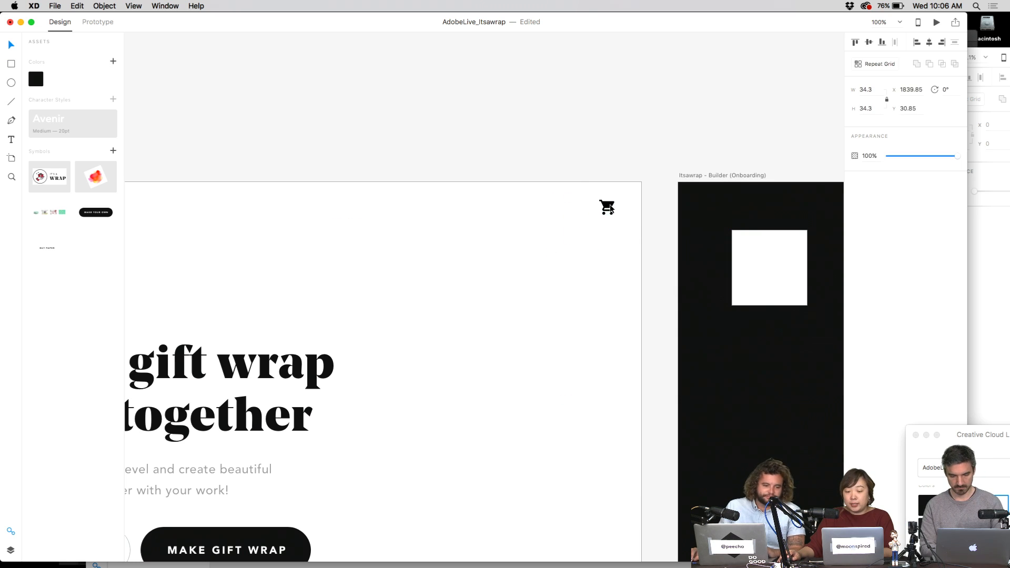
- Undo the accidental distortion of the cart icon's handle anchor points
{"action": "scroll", "coordinate": [610, 209], "scroll_direction": "up", "scroll_amount": 5}
{"action": "double_click", "coordinate": [613, 203]}
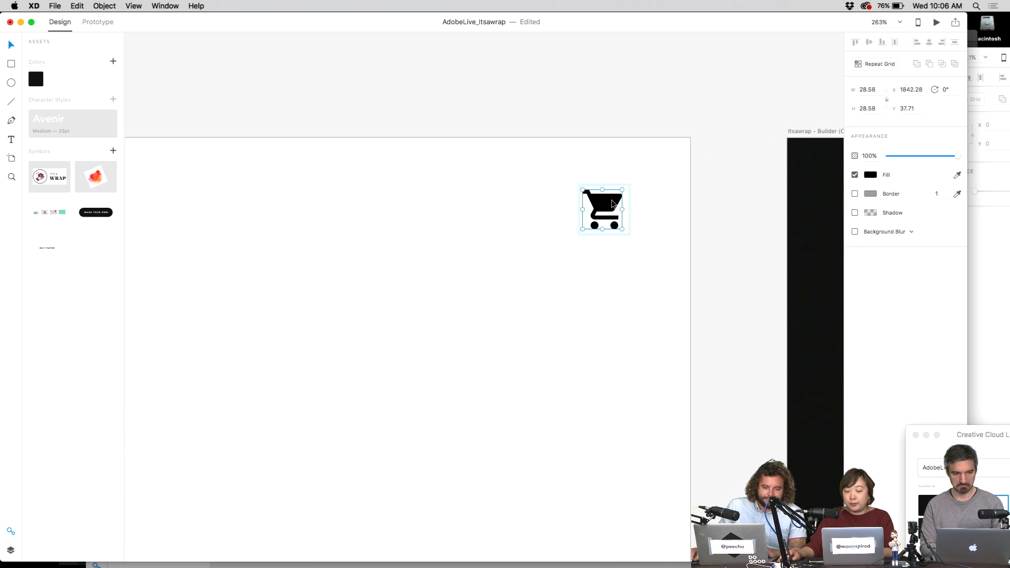
{"action": "key", "text": "Escape"}
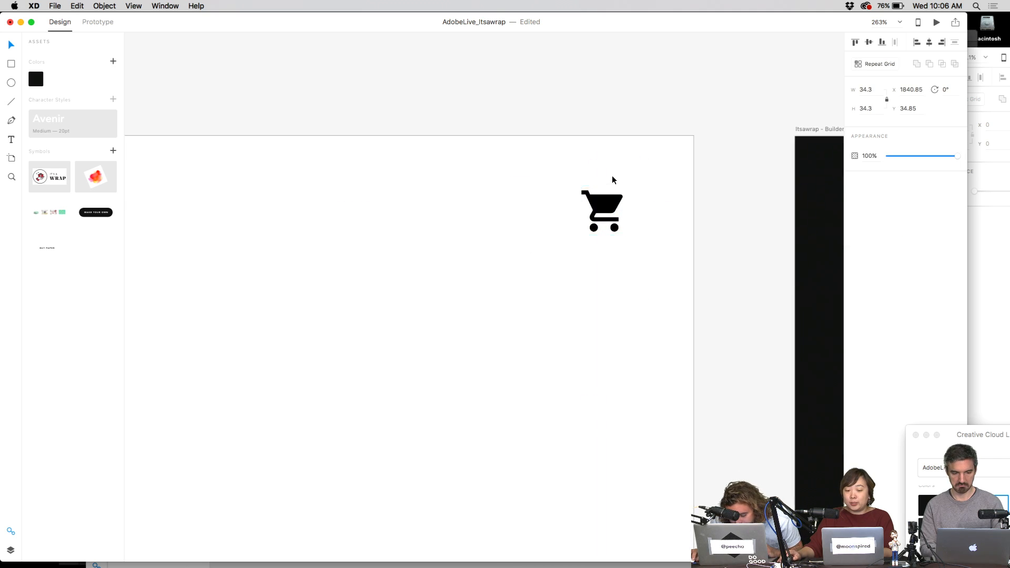
{"action": "scroll", "coordinate": [614, 177], "scroll_direction": "up", "scroll_amount": 5}
{"action": "key", "text": "Escape"}
{"action": "double_click", "coordinate": [603, 233]}
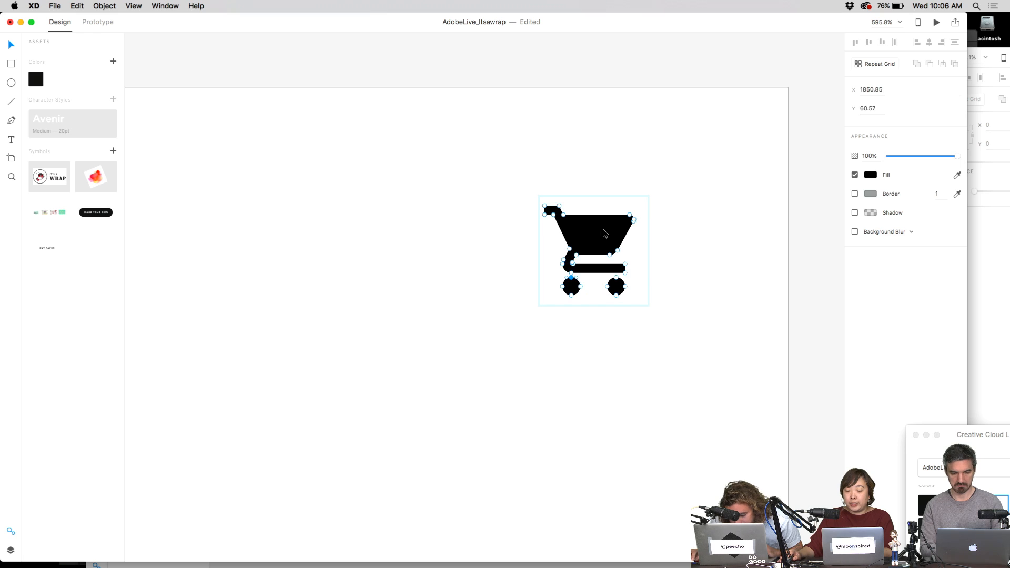
{"action": "left_click_drag", "start_coordinate": [601, 229], "coordinate": [586, 184]}
{"action": "key", "text": "super+z"}
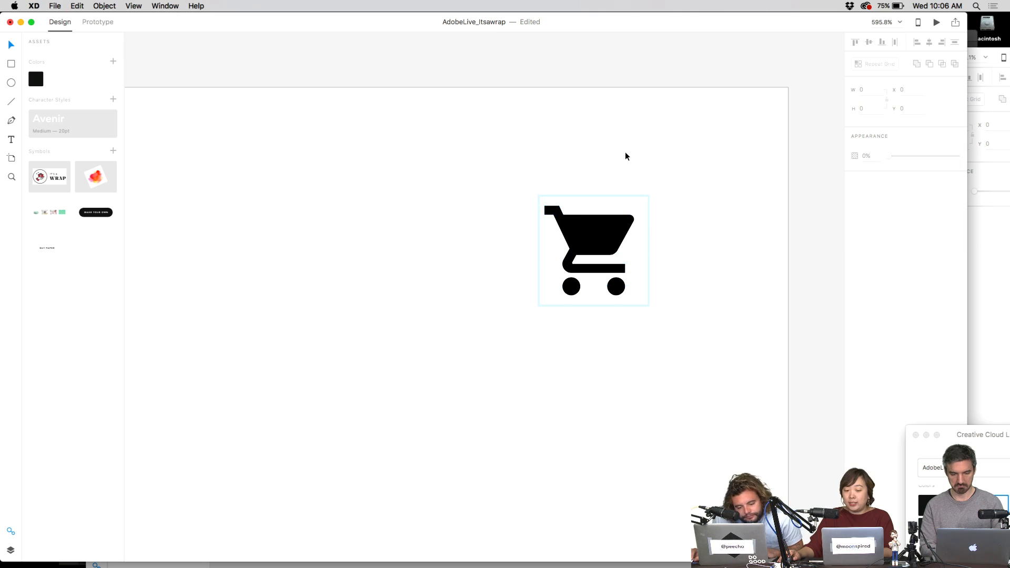
{"action": "key", "text": "Escape"}
- Cut and re-paste the cart icon to restore its original pasted position
{"action": "key", "text": "super+1"}
{"action": "left_click_drag", "start_coordinate": [517, 281], "coordinate": [611, 190]}
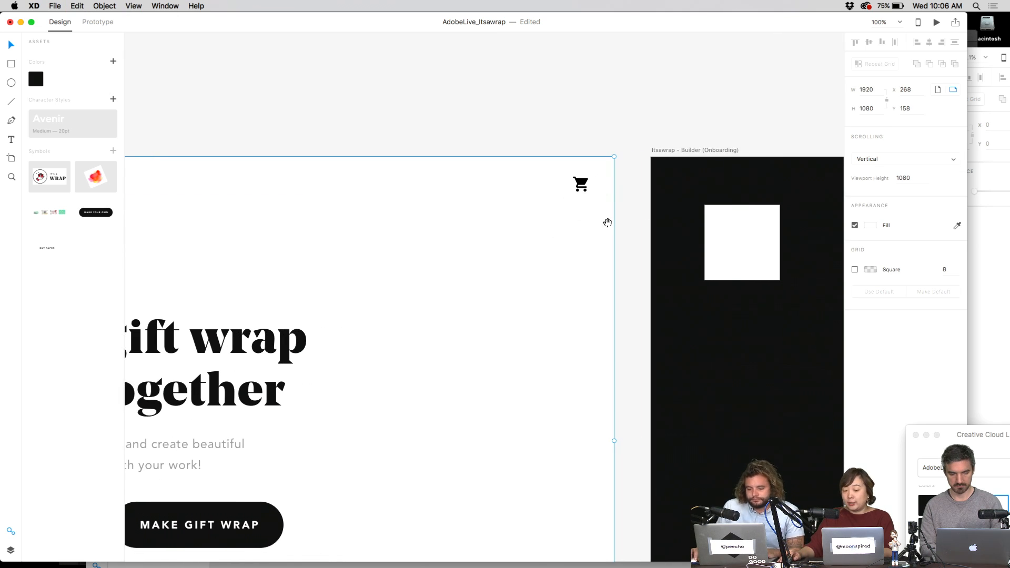
{"action": "left_click_drag", "start_coordinate": [515, 264], "coordinate": [270, 159]}
{"action": "key", "text": "super+minus"}
{"action": "scroll", "coordinate": [598, 284], "scroll_direction": "down", "scroll_amount": 3}
{"action": "left_click", "coordinate": [473, 396]}
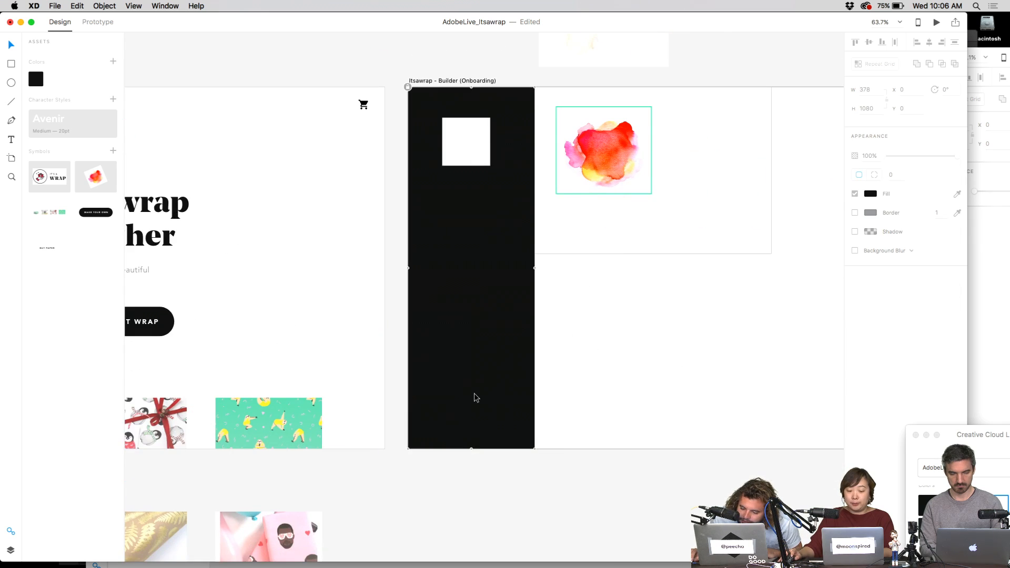
{"action": "left_click_drag", "start_coordinate": [480, 303], "coordinate": [490, 421]}
{"action": "left_click", "coordinate": [370, 219]}
{"action": "key", "text": "super+x"}
{"action": "key", "text": "super+v"}
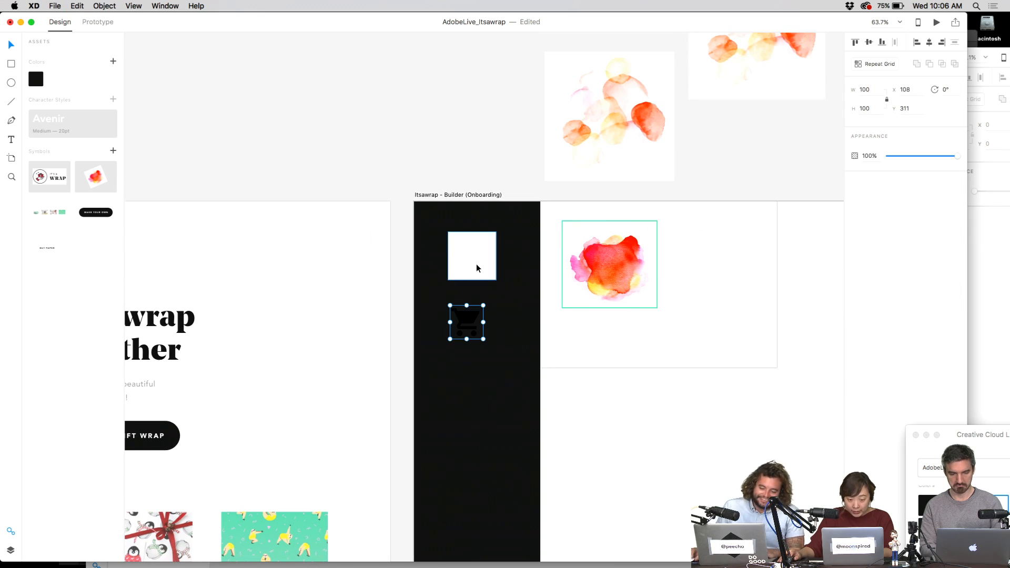
{"action": "left_click", "coordinate": [77, 5]}
{"action": "left_click", "coordinate": [81, 6]}
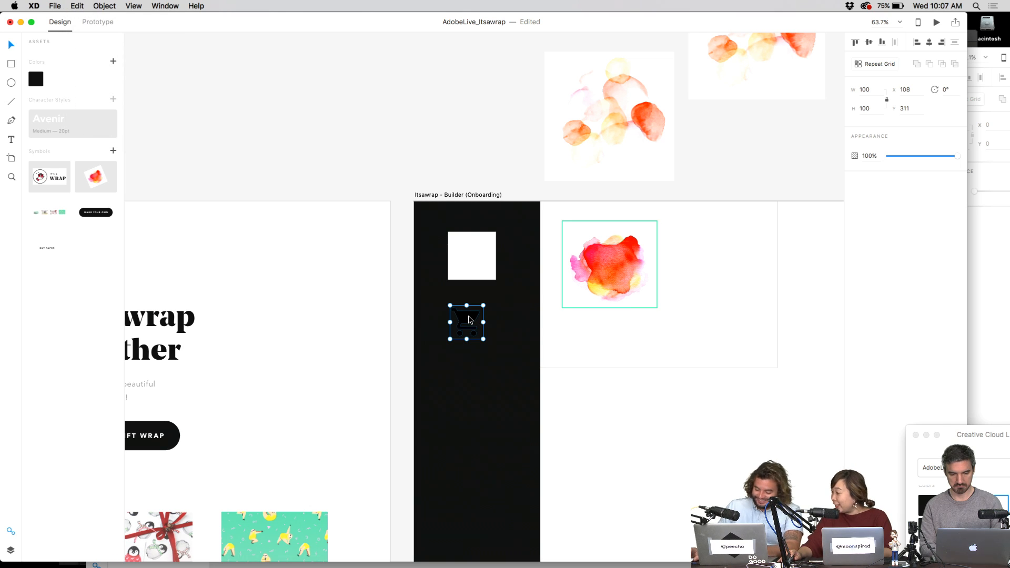
- Place the cart icon in the homepage's top-right corner and scale it to 56.78×56.78
{"action": "left_click_drag", "start_coordinate": [470, 321], "coordinate": [341, 234]}
{"action": "left_click_drag", "start_coordinate": [399, 251], "coordinate": [501, 177]}
{"action": "scroll", "coordinate": [408, 252], "scroll_direction": "left", "scroll_amount": 3}
{"action": "scroll", "coordinate": [383, 248], "scroll_direction": "up", "scroll_amount": 5}
{"action": "key", "text": "Escape"}
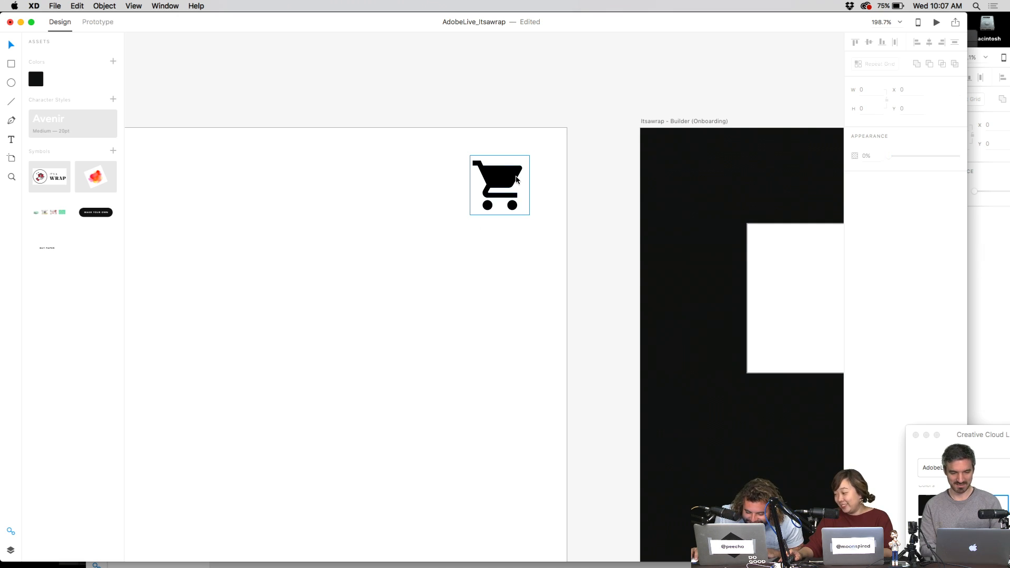
{"action": "key", "text": "super+1"}
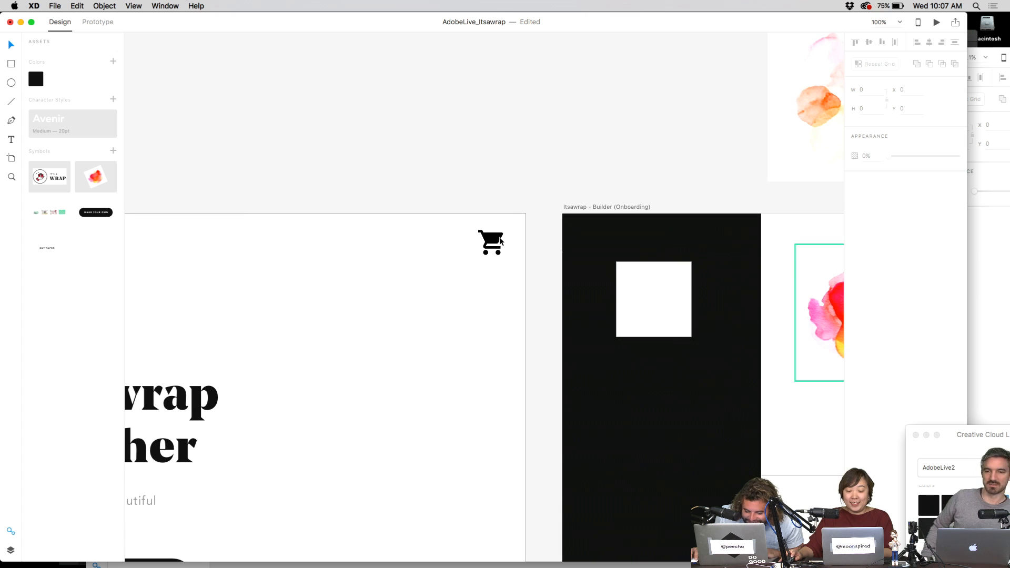
{"action": "left_click", "coordinate": [507, 230]}
{"action": "left_click_drag", "start_coordinate": [507, 230], "coordinate": [477, 256]}
{"action": "key", "text": "Escape"}
{"action": "scroll", "coordinate": [544, 221], "scroll_direction": "down", "scroll_amount": 10}
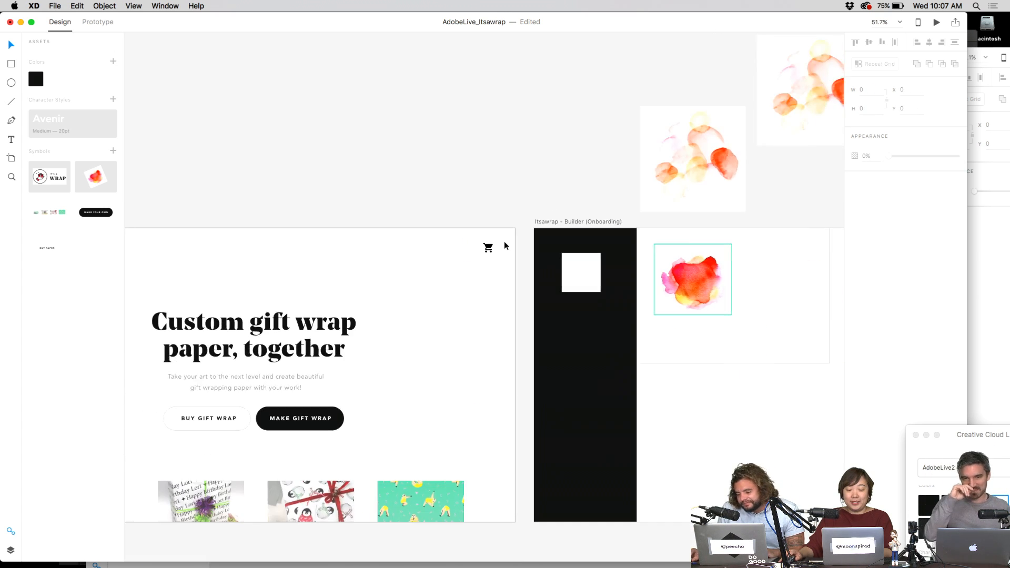
{"action": "scroll", "coordinate": [544, 221], "scroll_direction": "up", "scroll_amount": 5}
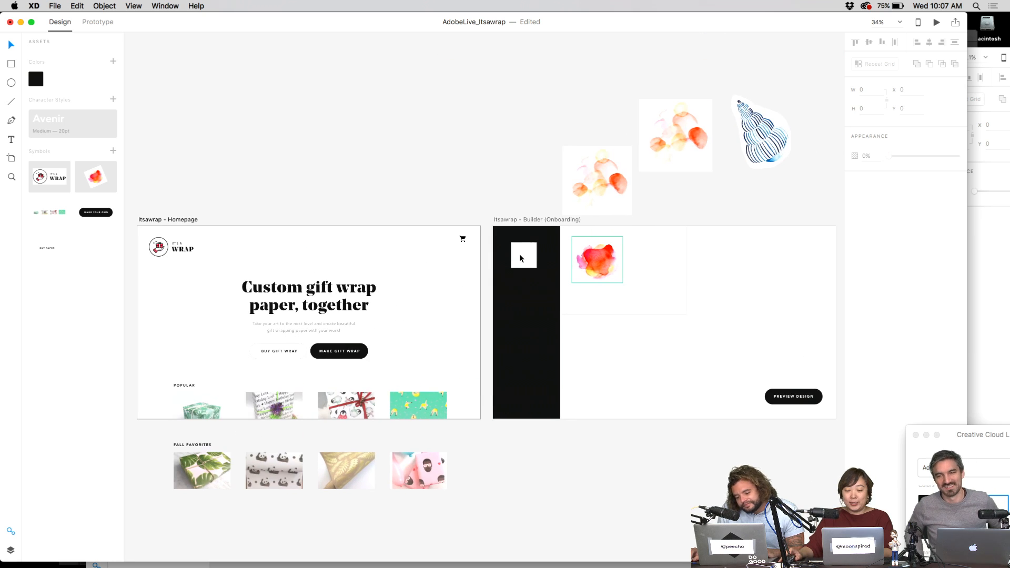
{"action": "scroll", "coordinate": [508, 258], "scroll_direction": "up", "scroll_amount": 1}
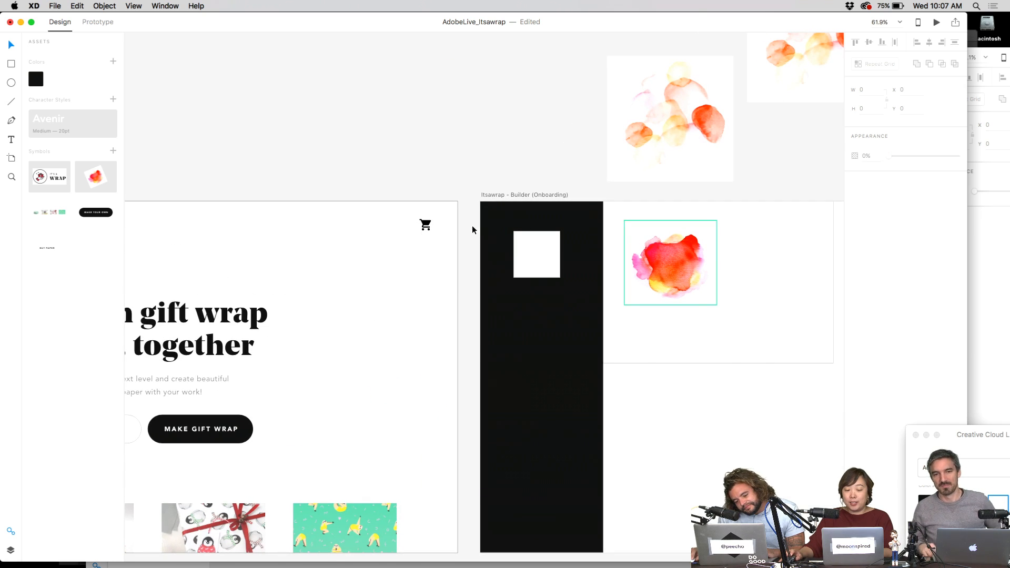
- Add a 'My Cart' text label in the Avenir character style near the cart icon
{"action": "left_click", "coordinate": [395, 225]}
{"action": "type", "text": "Ca"}
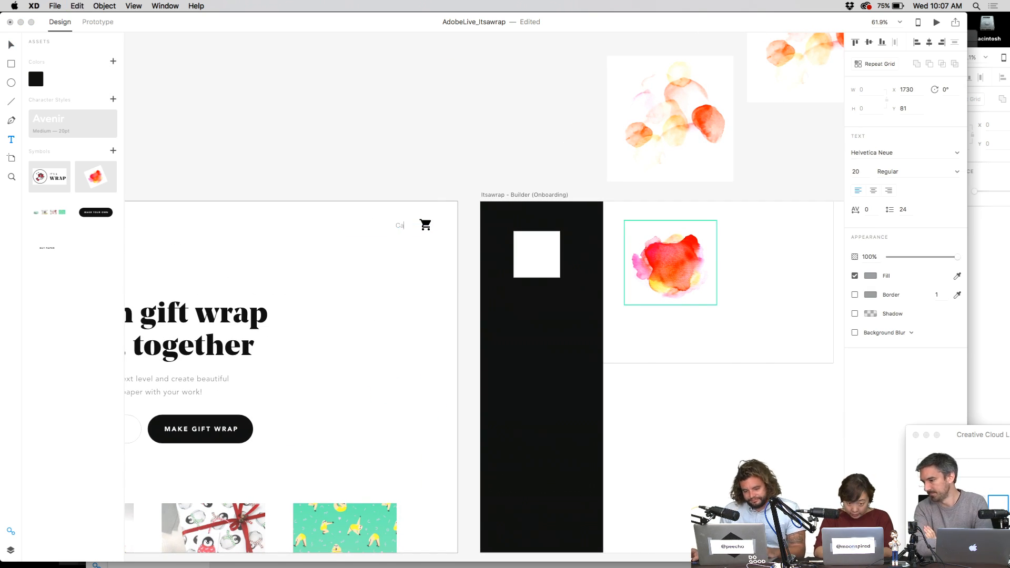
{"action": "type", "text": "rt"}
{"action": "left_click", "coordinate": [60, 121]}
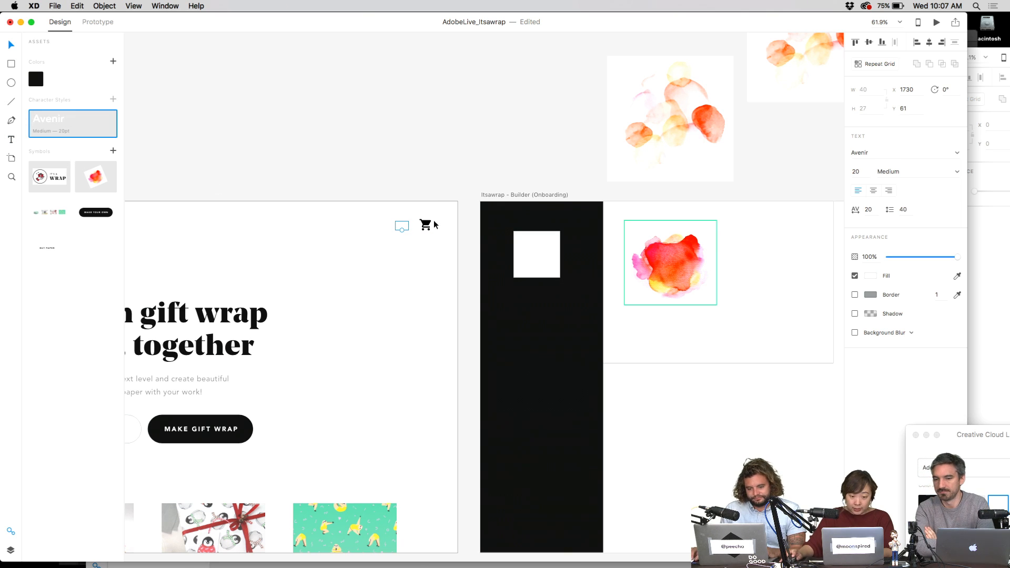
{"action": "left_click", "coordinate": [409, 255]}
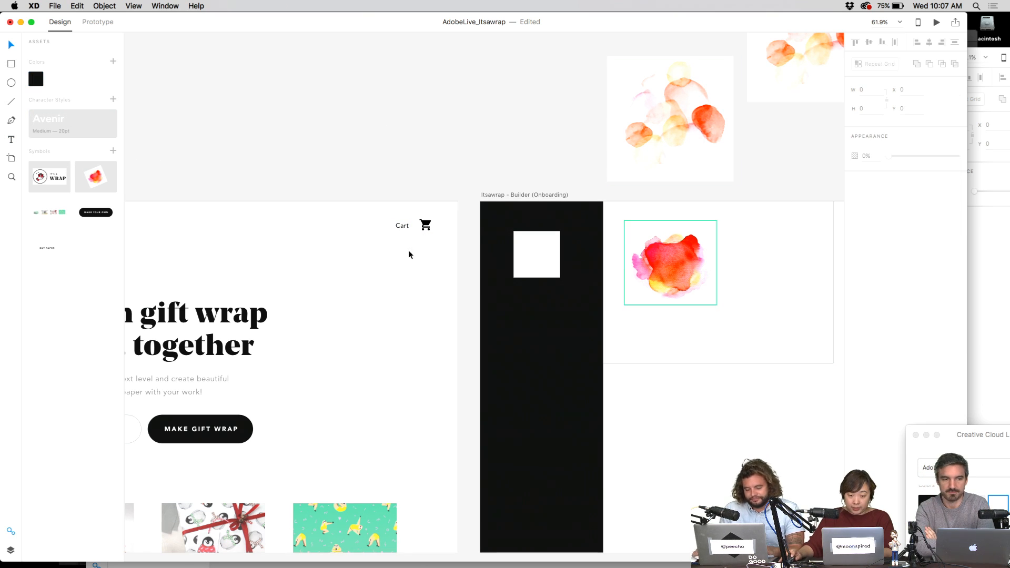
{"action": "double_click", "coordinate": [403, 226]}
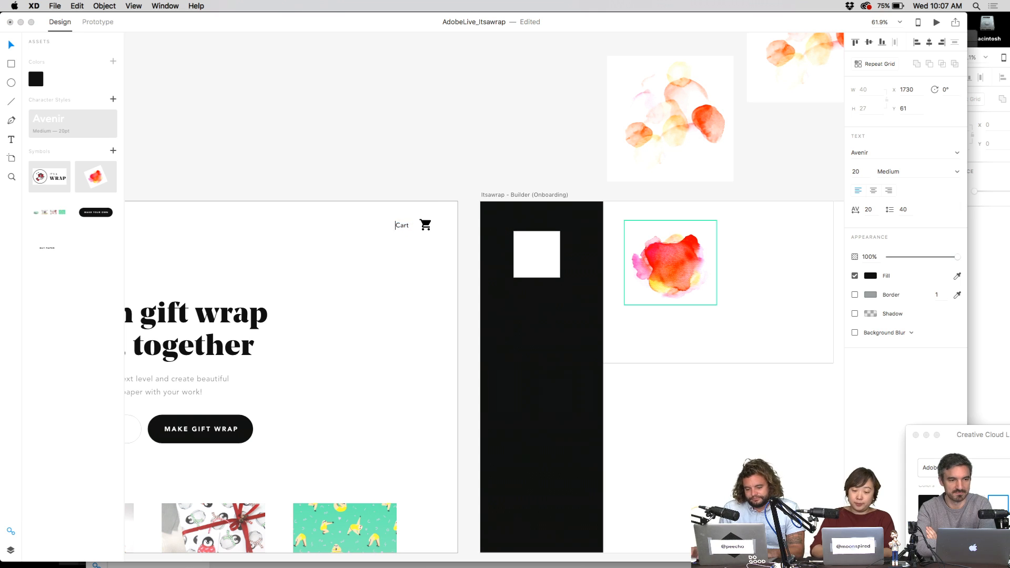
{"action": "type", "text": "My"}
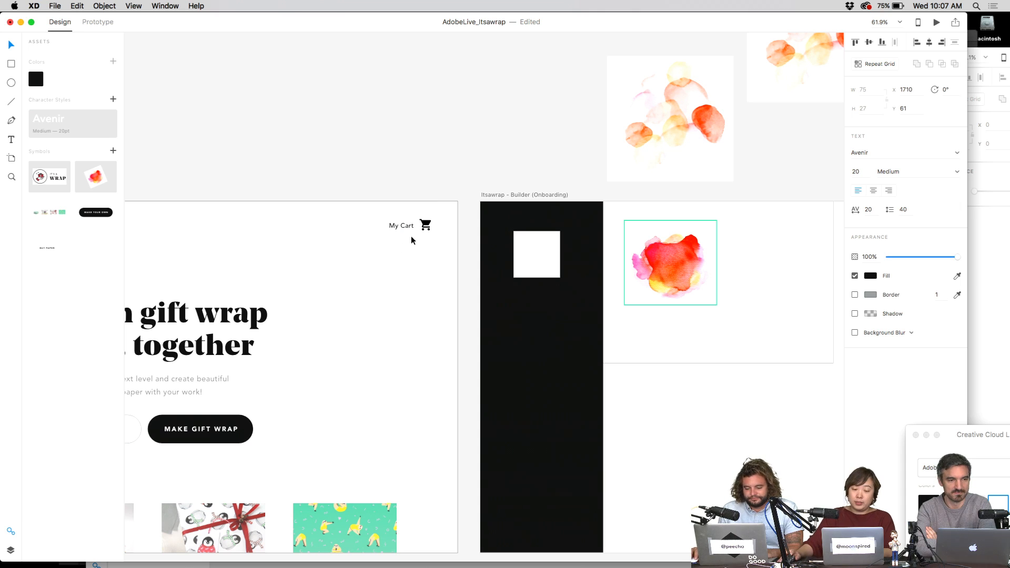
- Put the cart icon before the My Cart label and shift both toward the header's right
{"action": "left_click_drag", "start_coordinate": [423, 228], "coordinate": [376, 235]}
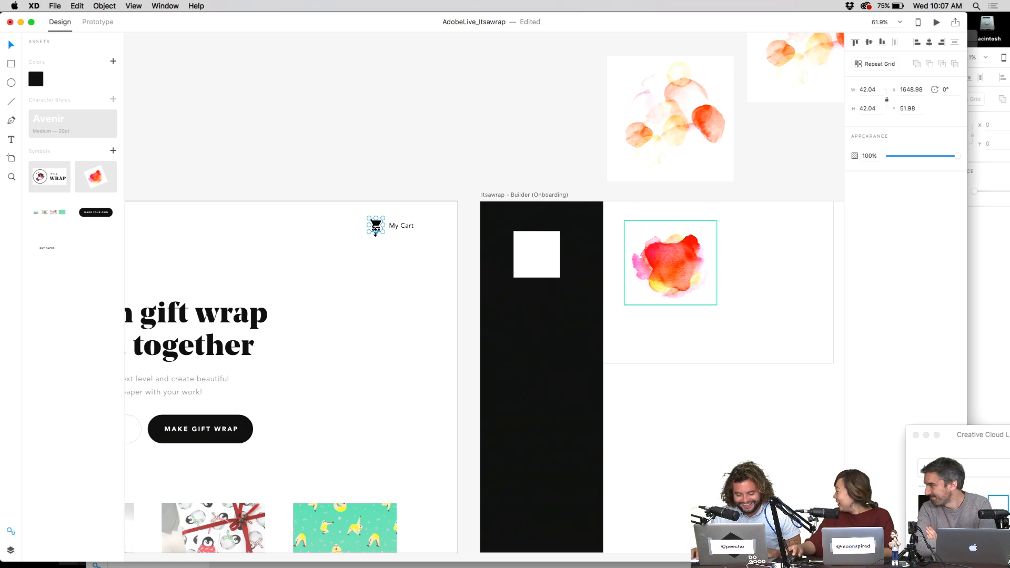
{"action": "left_click", "coordinate": [401, 225], "text": "shift"}
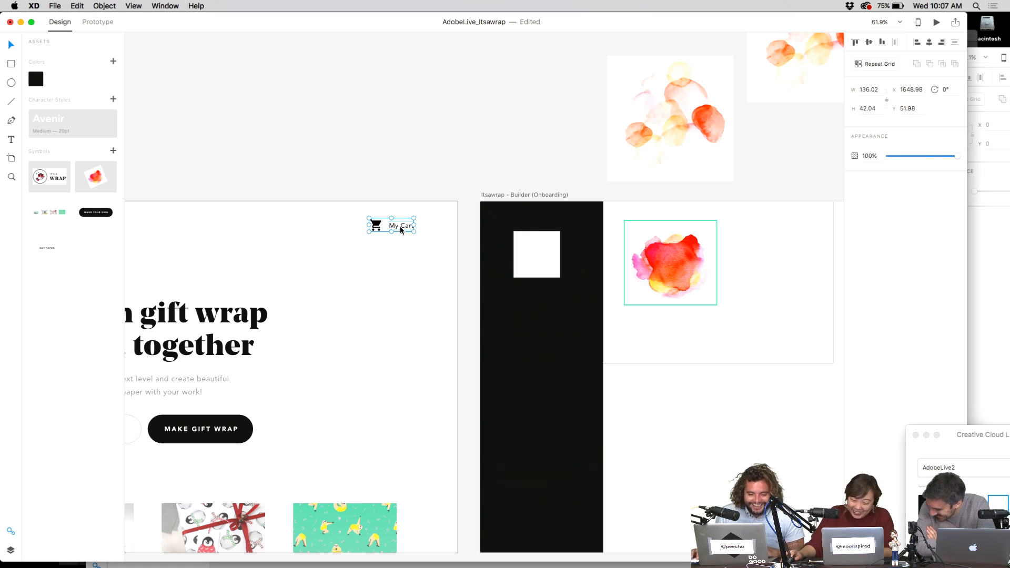
{"action": "left_click_drag", "start_coordinate": [390, 226], "coordinate": [488, 240]}
{"action": "left_click", "coordinate": [427, 213]}
{"action": "left_click", "coordinate": [501, 222]}
{"action": "left_click", "coordinate": [511, 209]}
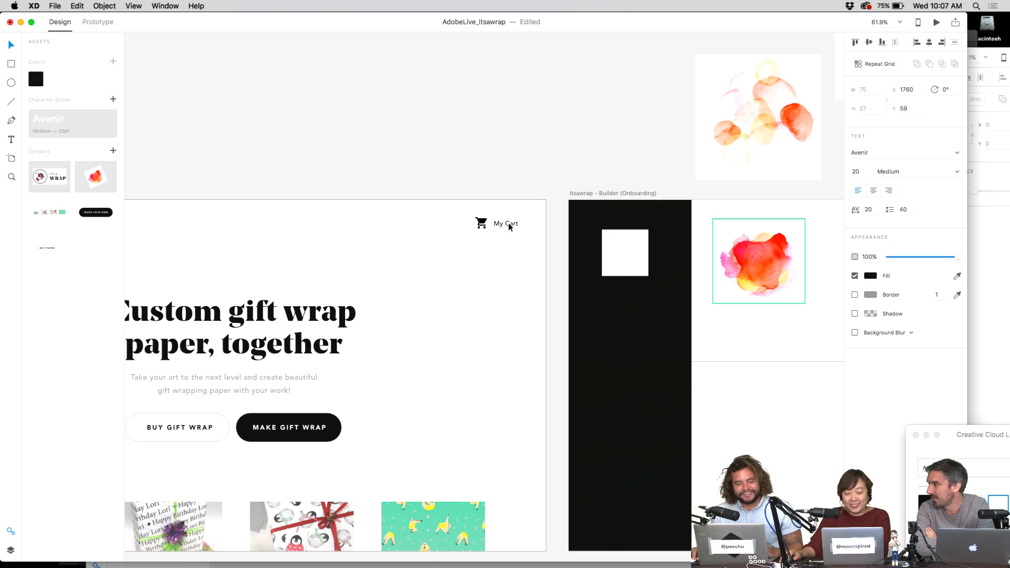
{"action": "left_click_drag", "start_coordinate": [521, 208], "coordinate": [444, 260]}
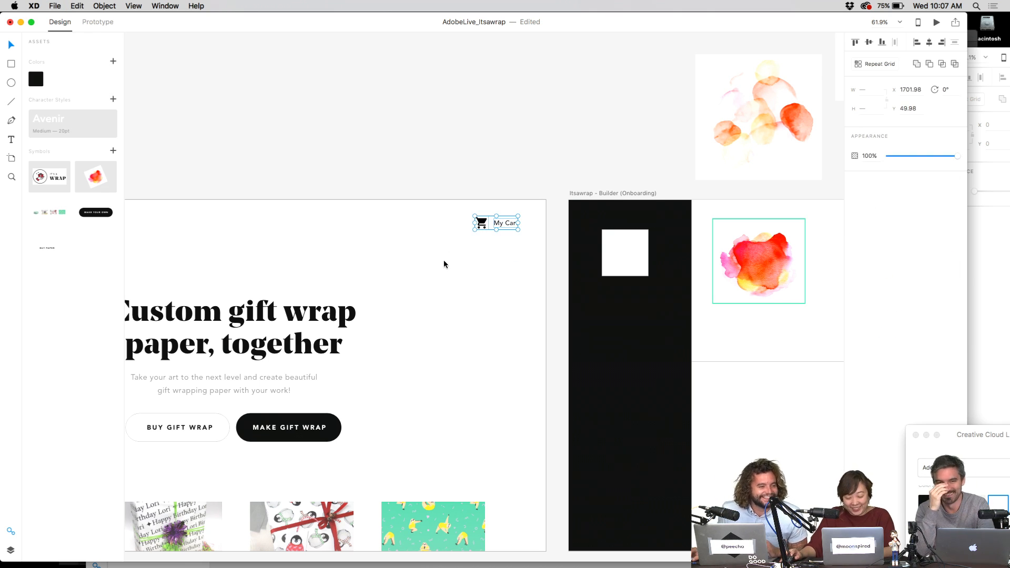
{"action": "left_click", "coordinate": [531, 225]}
{"action": "scroll", "coordinate": [526, 228], "scroll_direction": "down", "scroll_amount": 3}
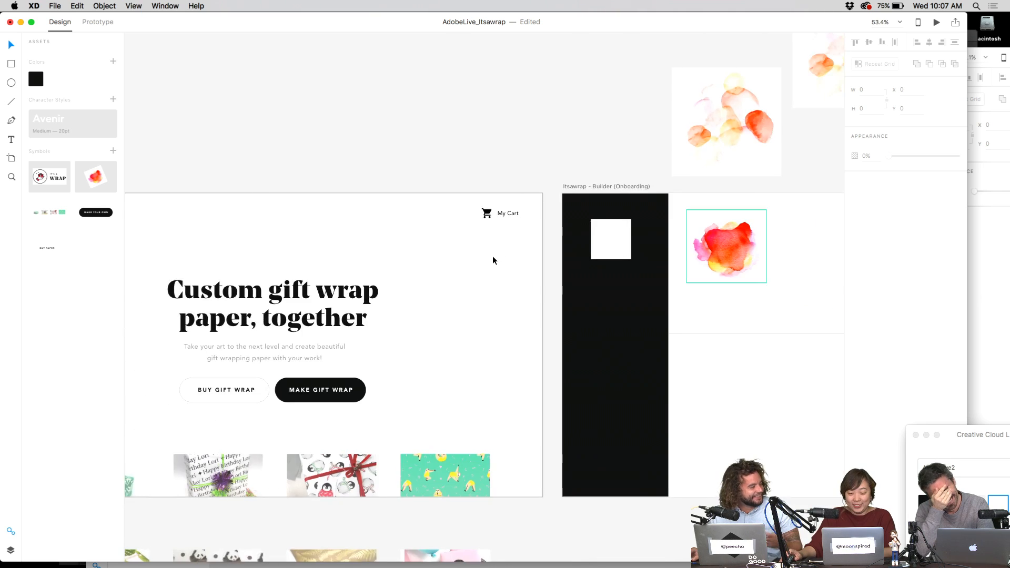
{"action": "scroll", "coordinate": [493, 256], "scroll_direction": "down", "scroll_amount": 5}
{"action": "scroll", "coordinate": [501, 244], "scroll_direction": "up", "scroll_amount": 10}
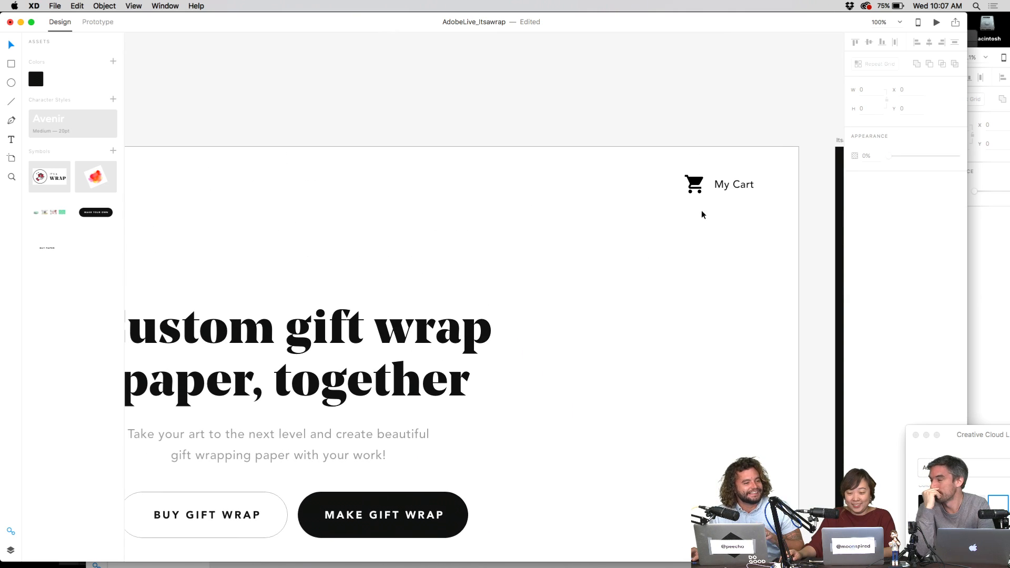
{"action": "left_click_drag", "start_coordinate": [731, 261], "coordinate": [500, 292]}
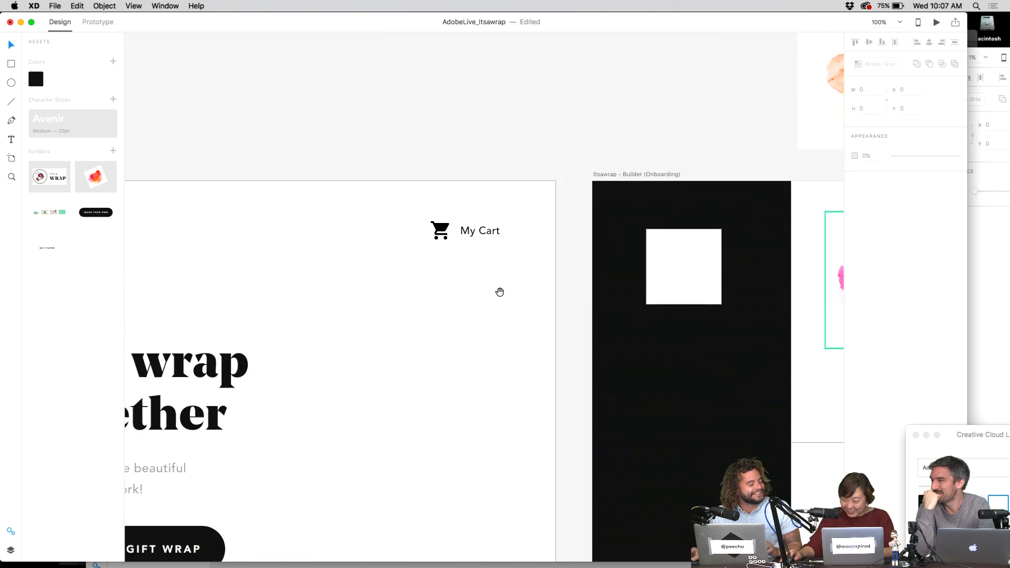
- Type a 'Rotate' text label below the white square in the Builder artboard
{"action": "left_click_drag", "start_coordinate": [601, 283], "coordinate": [498, 235]}
{"action": "left_click", "coordinate": [564, 230]}
{"action": "scroll", "coordinate": [577, 297], "scroll_direction": "down", "scroll_amount": 1}
{"action": "left_click_drag", "start_coordinate": [578, 284], "coordinate": [508, 271]}
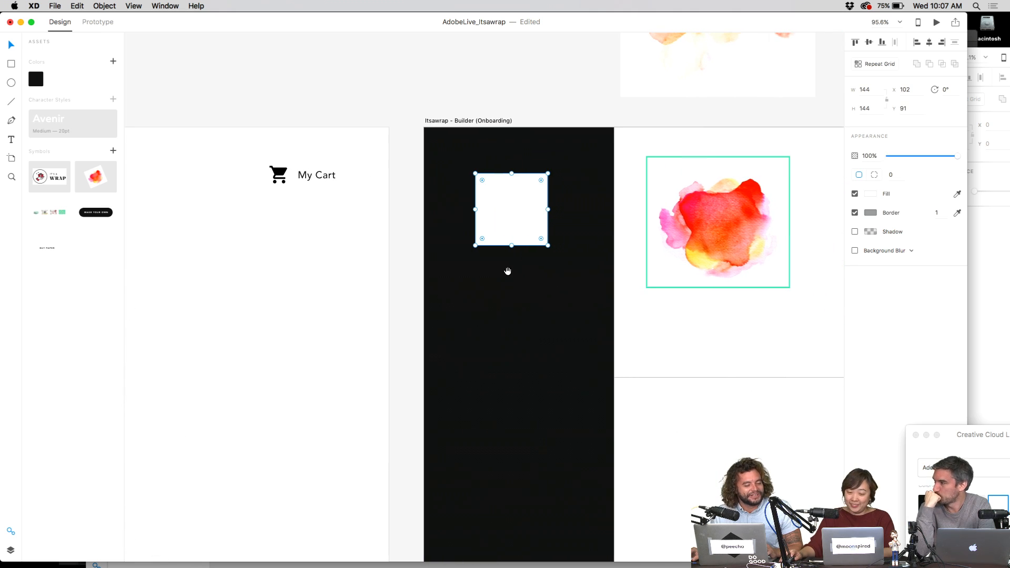
{"action": "left_click_drag", "start_coordinate": [527, 203], "coordinate": [496, 179]}
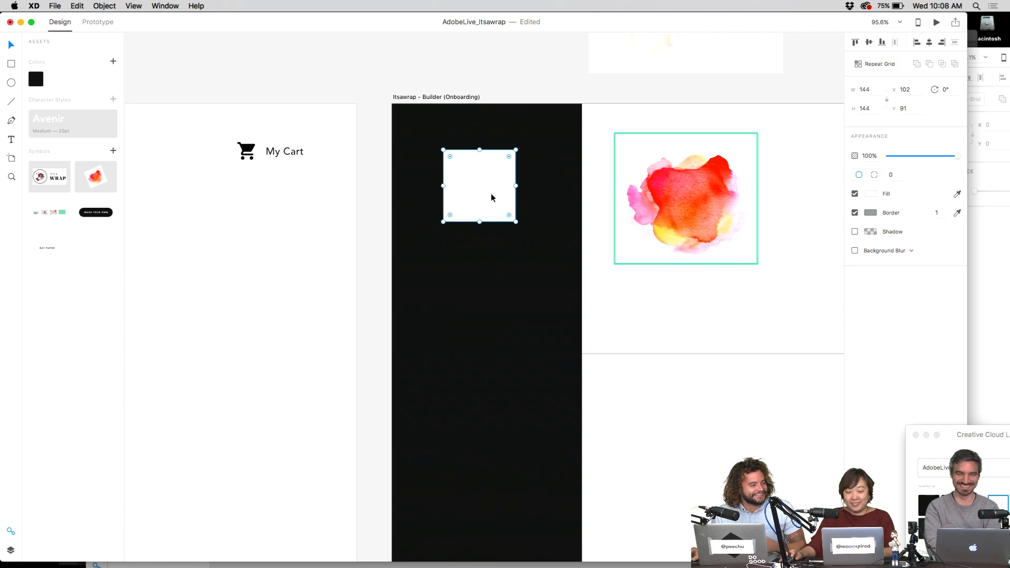
{"action": "key", "text": "t"}
{"action": "left_click", "coordinate": [469, 257]}
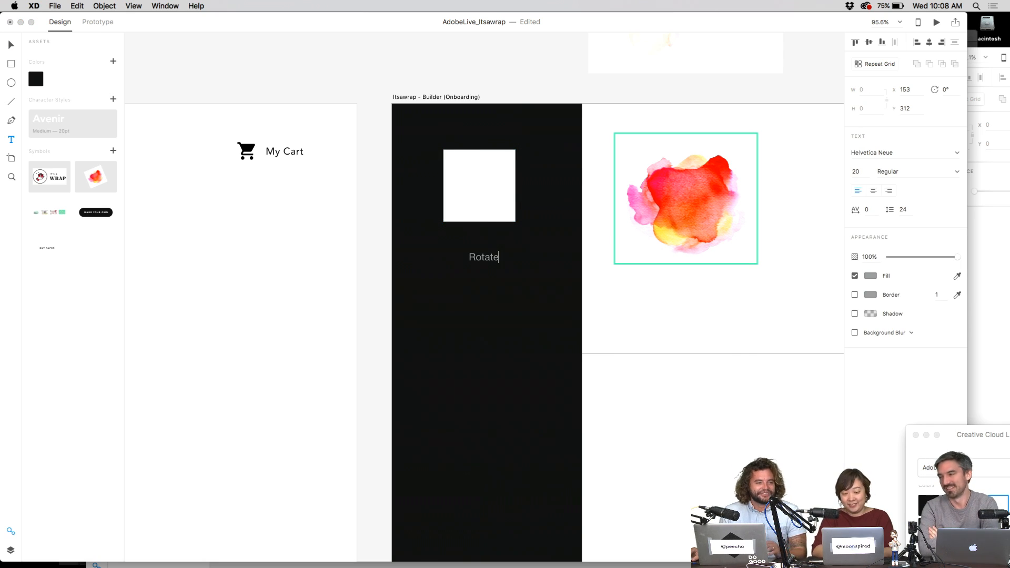
{"action": "type", "text": "Rotate"}
- Look over the Downloads folder and itsawrap-icons file, then return to the AdobeLive_Itsawrap design
{"action": "key", "text": "ctrl+Up"}
{"action": "key", "text": "Escape"}
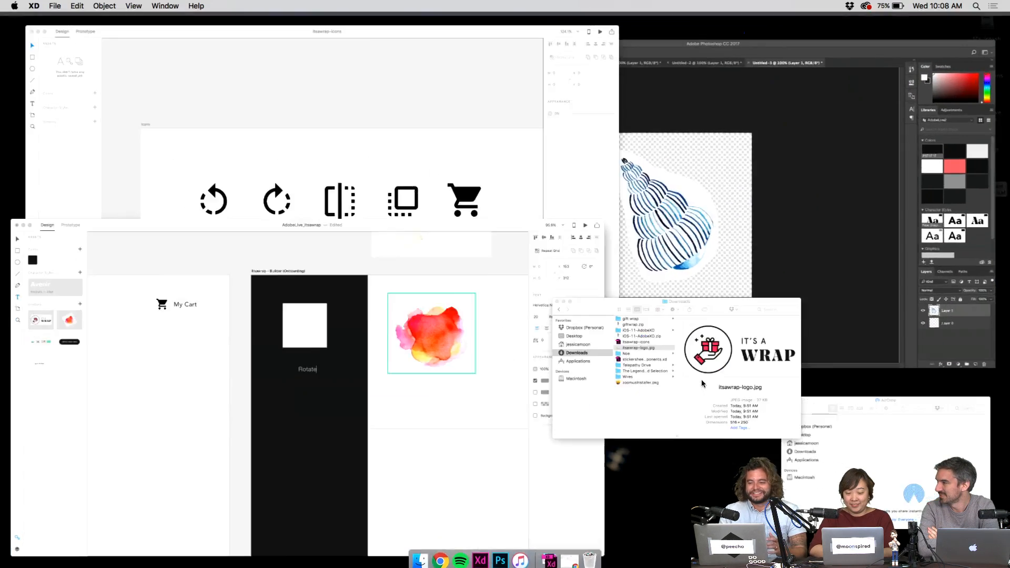
{"action": "left_click", "coordinate": [702, 384]}
{"action": "key", "text": "ctrl+Up"}
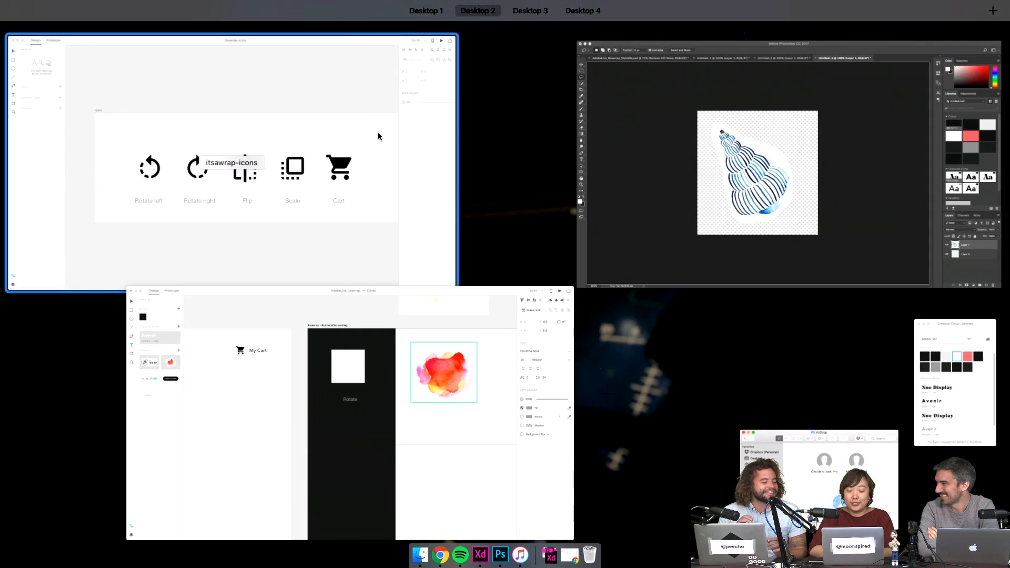
{"action": "left_click", "coordinate": [378, 133]}
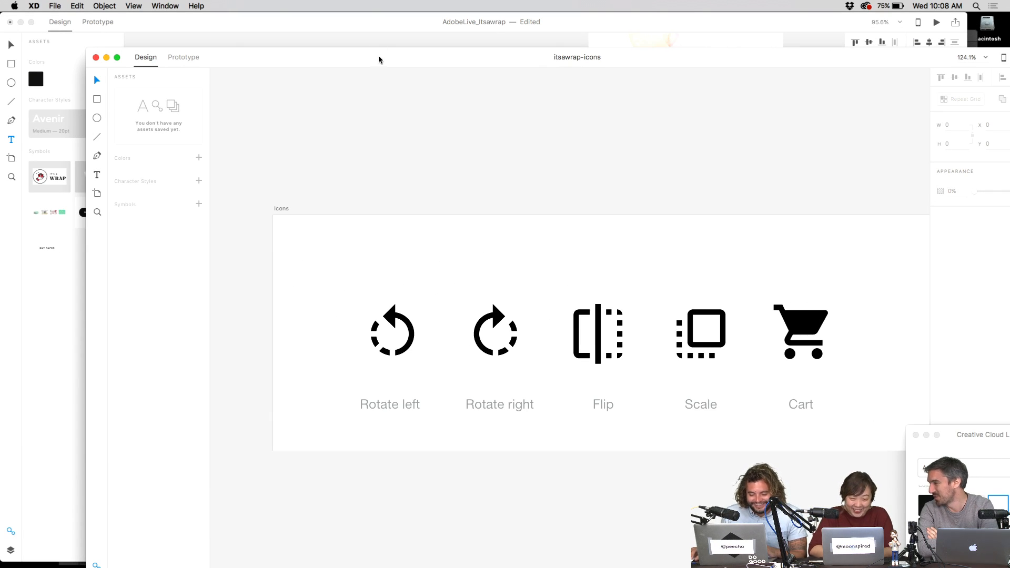
{"action": "left_click", "coordinate": [374, 36]}
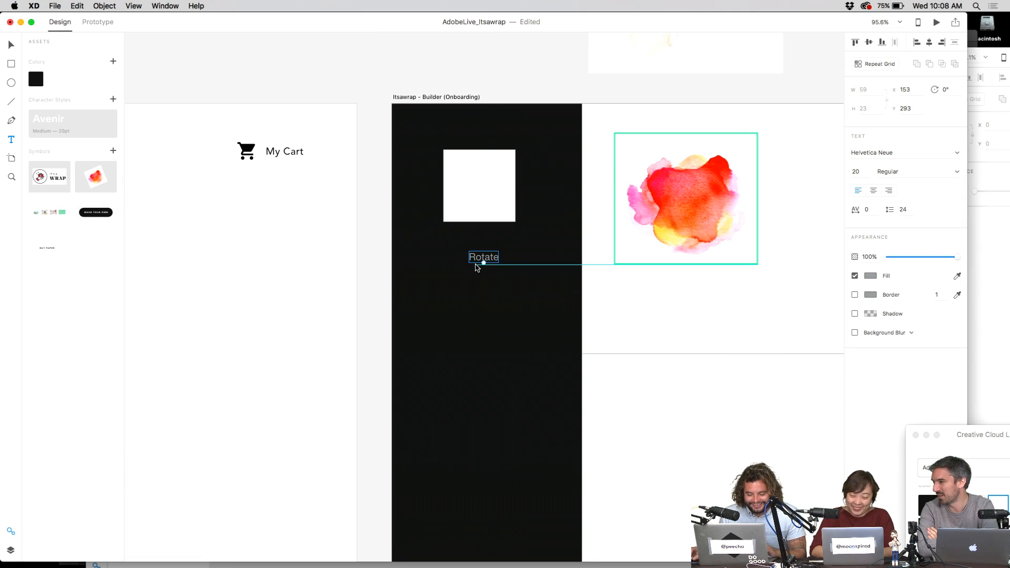
- Finish the 'Rotate left' label, place it under the square and apply the Avenir style
{"action": "double_click", "coordinate": [484, 258]}
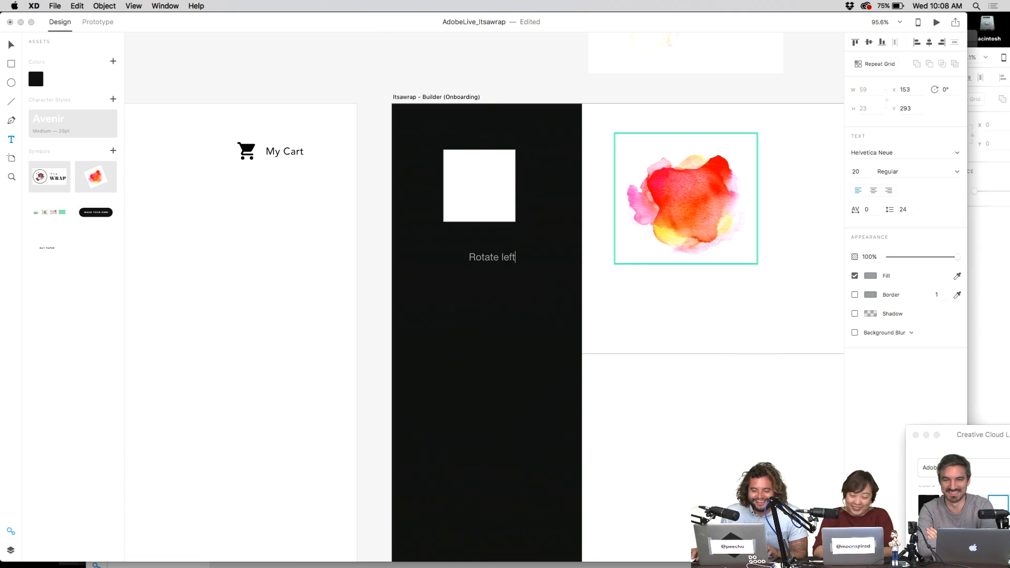
{"action": "key", "text": "Escape"}
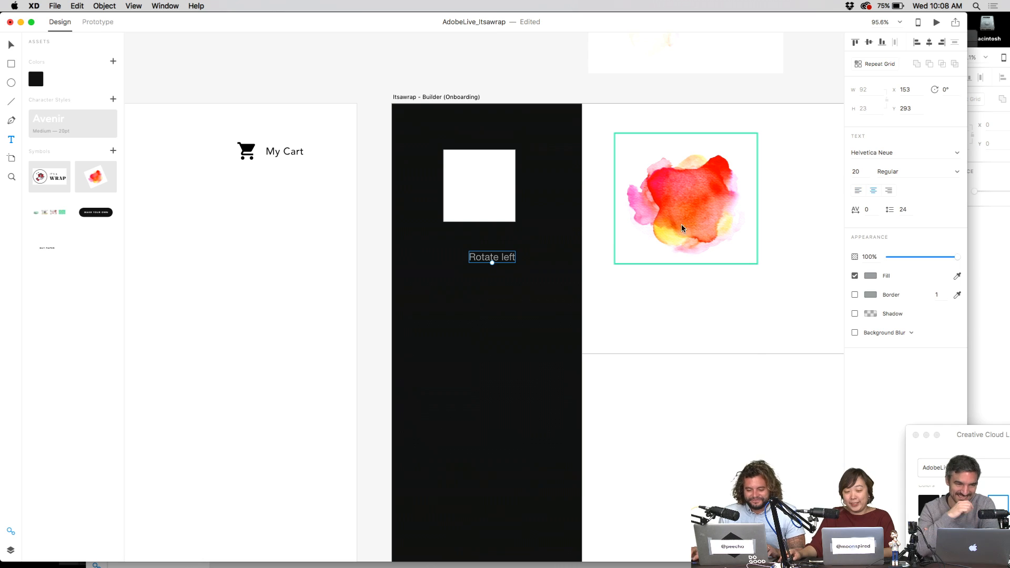
{"action": "left_click", "coordinate": [502, 294]}
{"action": "left_click_drag", "start_coordinate": [504, 260], "coordinate": [485, 238]}
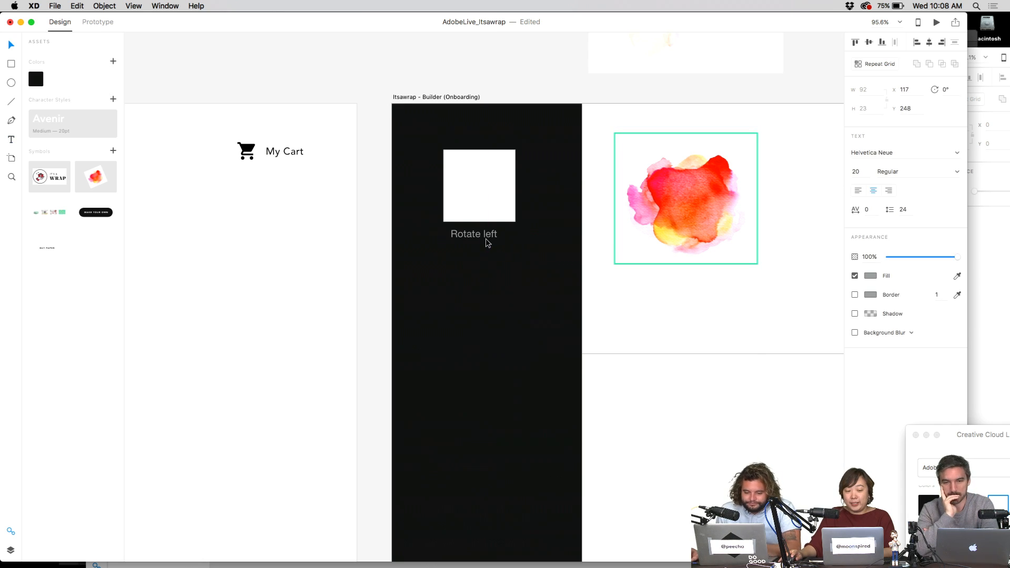
{"action": "left_click", "coordinate": [64, 134]}
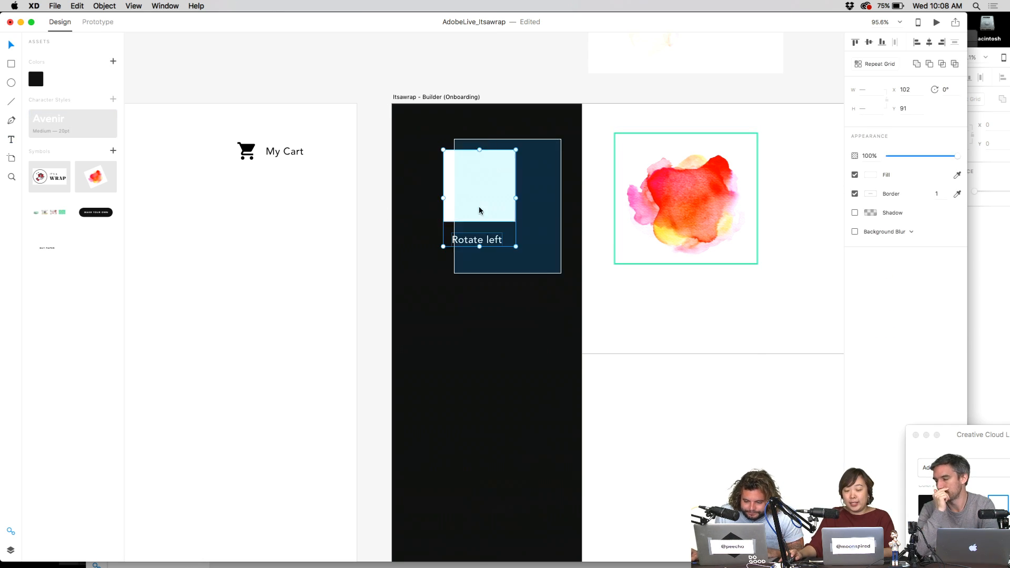
- Centre the Rotate left label under the white square
{"action": "left_click_drag", "start_coordinate": [538, 160], "coordinate": [465, 247]}
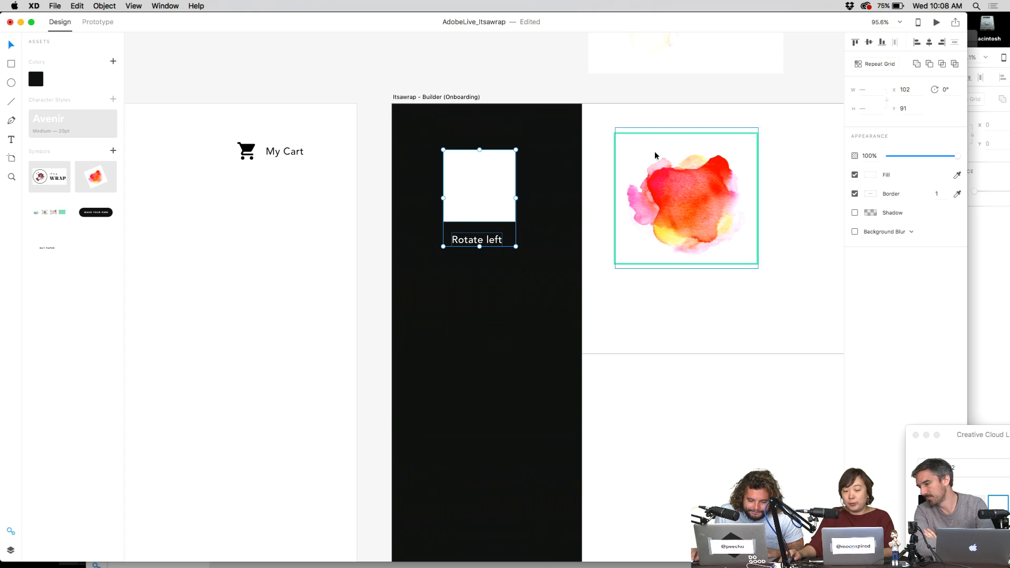
{"action": "mouse_move", "coordinate": [489, 203]}
{"action": "left_mouse_down"}
{"action": "mouse_move", "coordinate": [498, 195]}
{"action": "mouse_move", "coordinate": [497, 209]}
{"action": "left_mouse_up"}
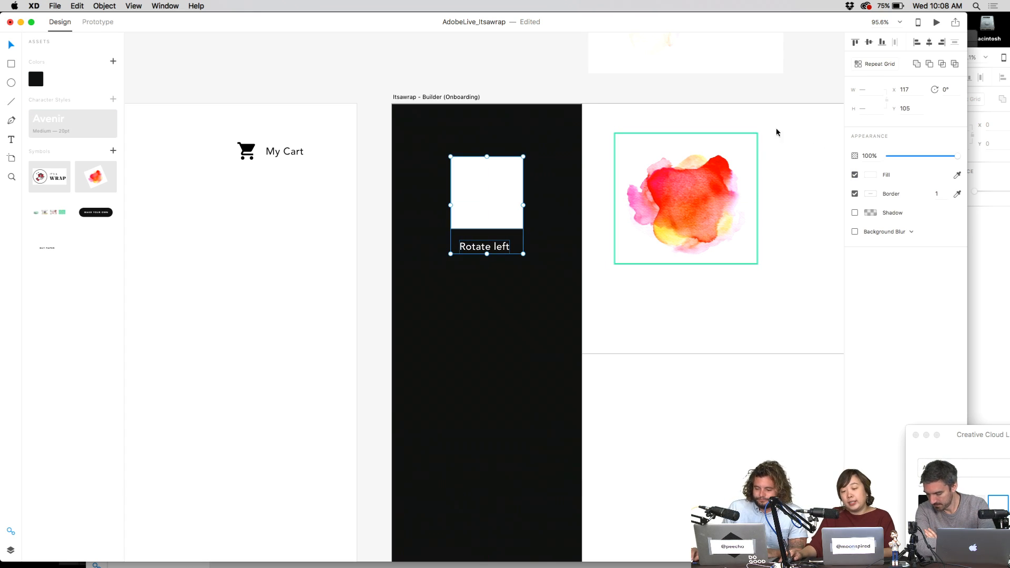
{"action": "left_click", "coordinate": [928, 44]}
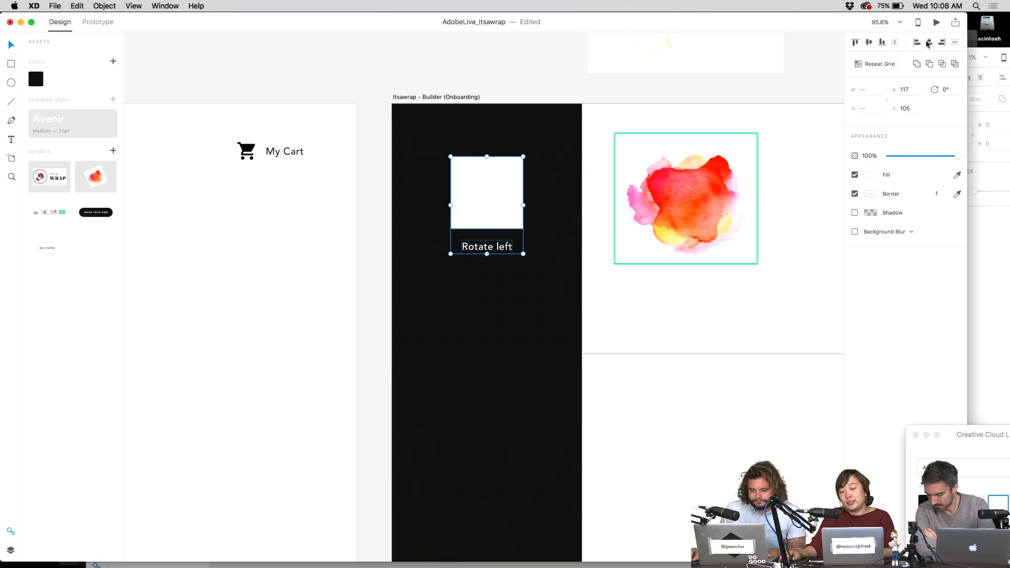
{"action": "left_click", "coordinate": [490, 248]}
{"action": "left_click_drag", "start_coordinate": [490, 248], "coordinate": [491, 246]}
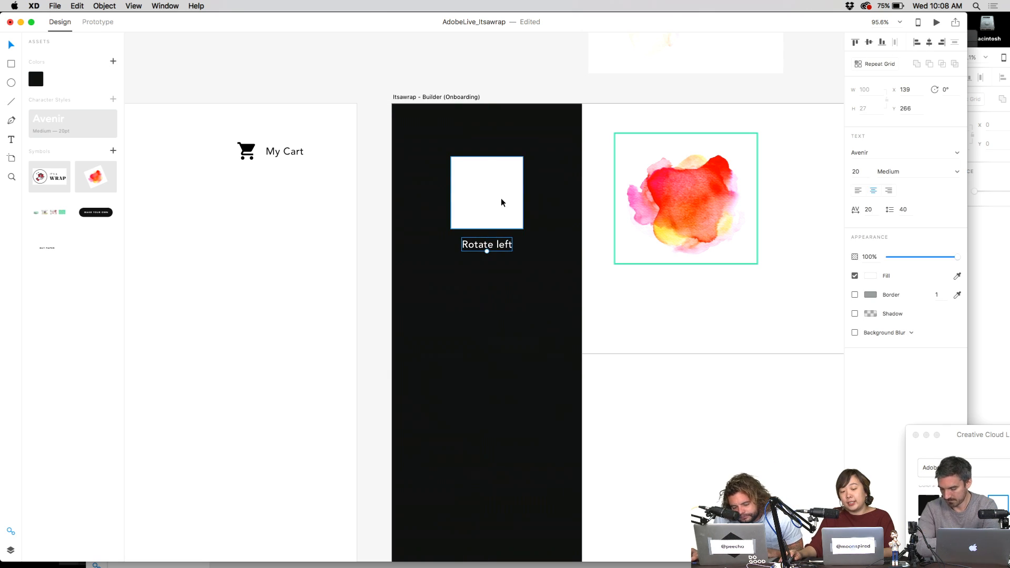
- Make the square's fill fully transparent and remove its outline
{"action": "left_click", "coordinate": [501, 198]}
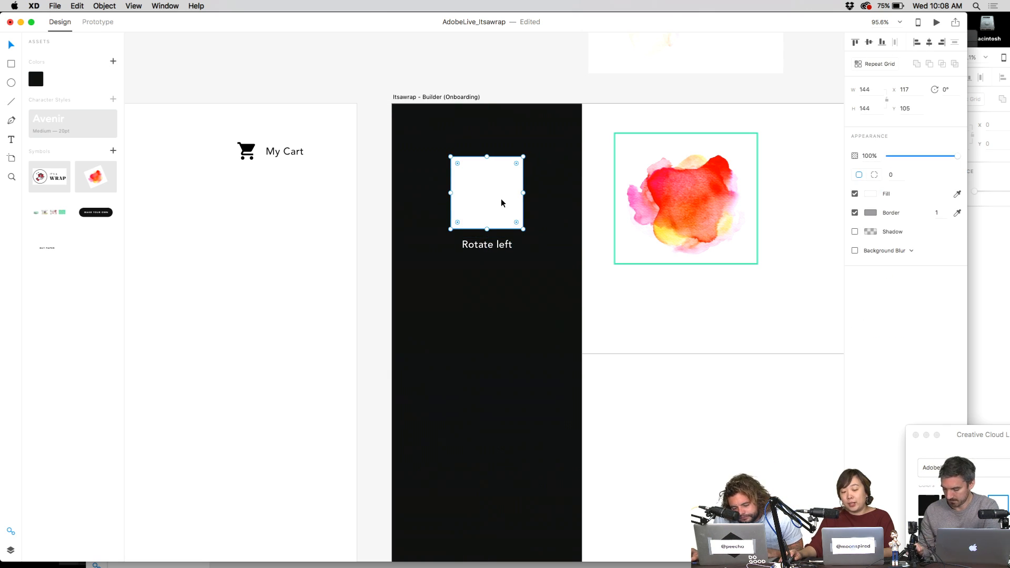
{"action": "left_click", "coordinate": [855, 195]}
{"action": "left_click", "coordinate": [856, 194]}
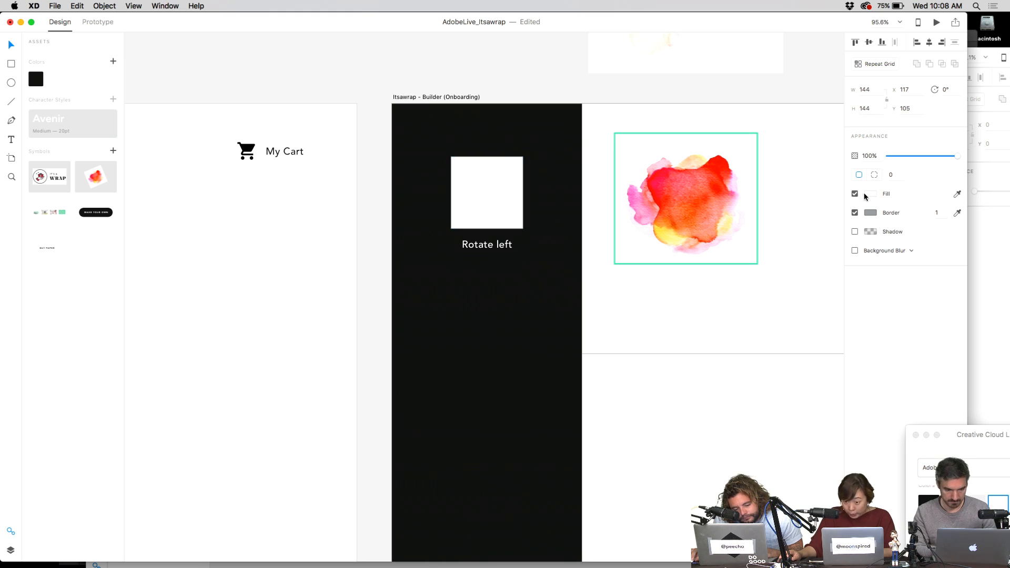
{"action": "left_click", "coordinate": [871, 194]}
{"action": "left_click_drag", "start_coordinate": [849, 136], "coordinate": [850, 231]}
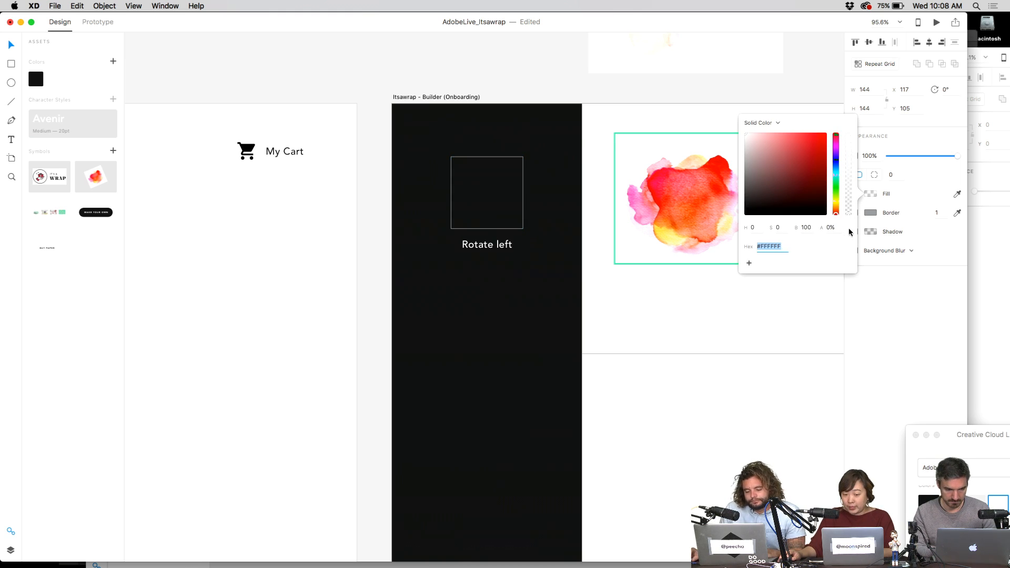
{"action": "left_click", "coordinate": [875, 209]}
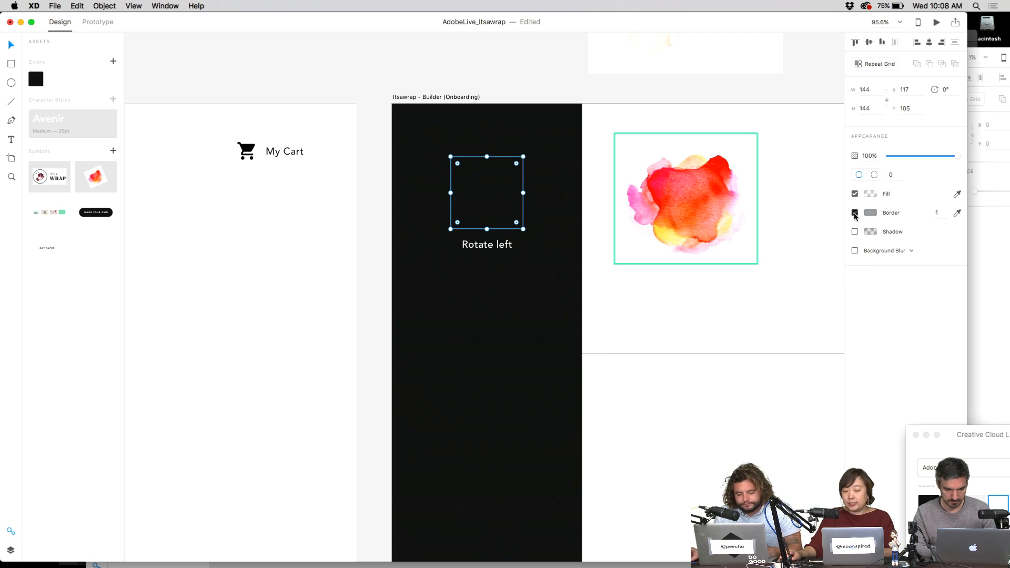
{"action": "left_click", "coordinate": [856, 213]}
- Reselect the transparent square and recheck its fill colour settings
{"action": "key", "text": "super+a"}
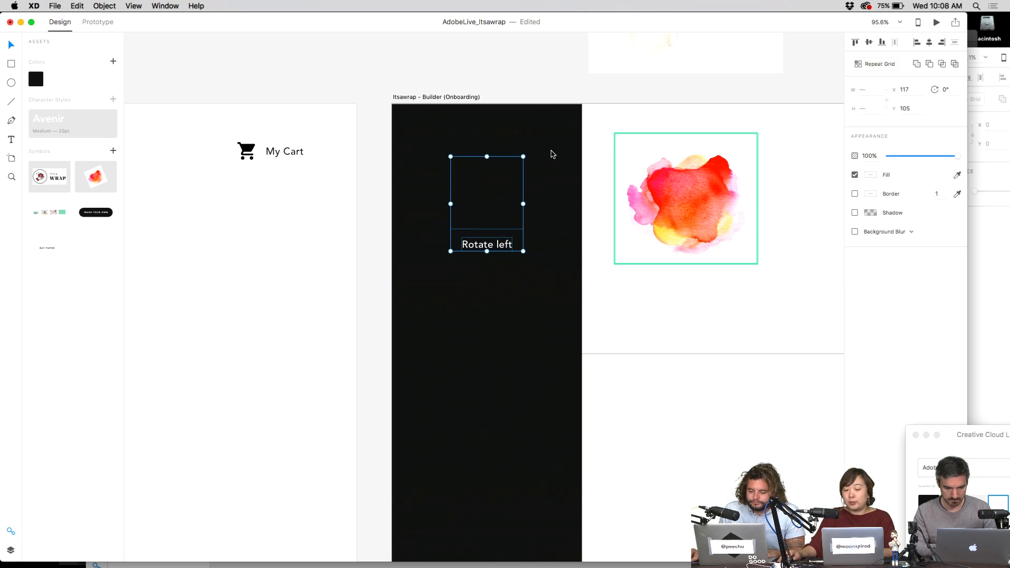
{"action": "left_click", "coordinate": [553, 154]}
{"action": "left_click", "coordinate": [462, 213]}
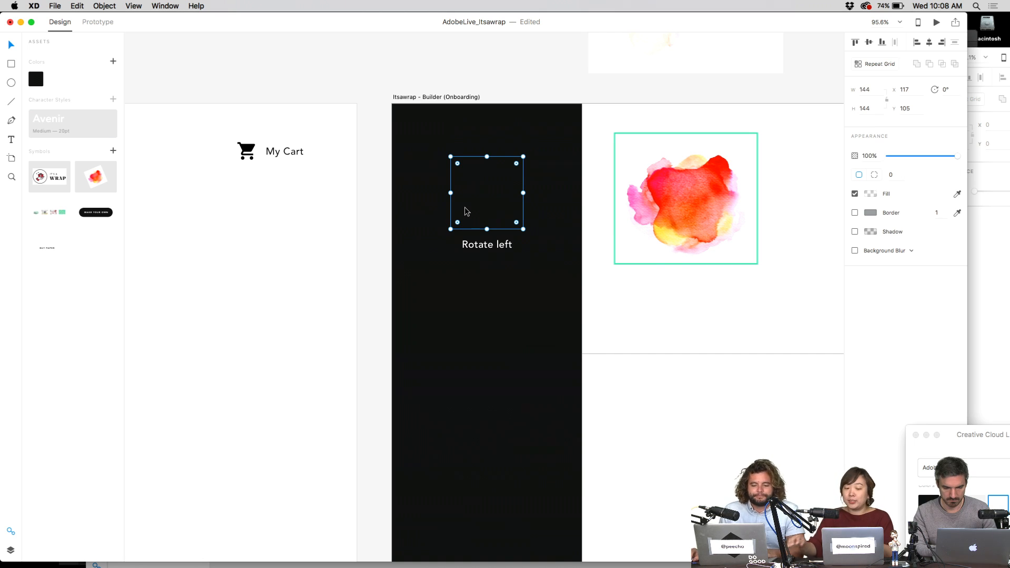
{"action": "left_click", "coordinate": [579, 172]}
{"action": "left_click", "coordinate": [525, 181]}
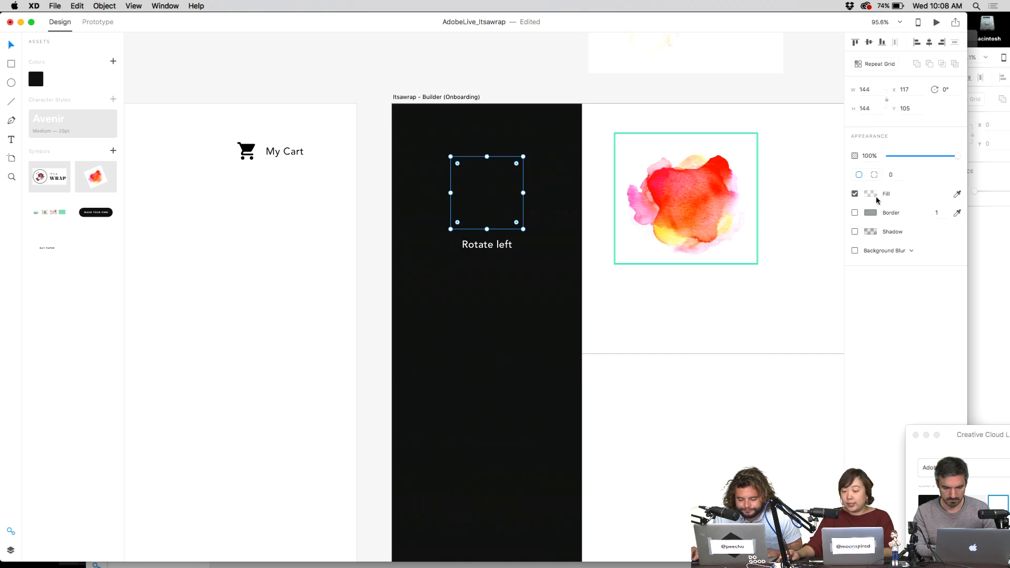
{"action": "left_click", "coordinate": [869, 194]}
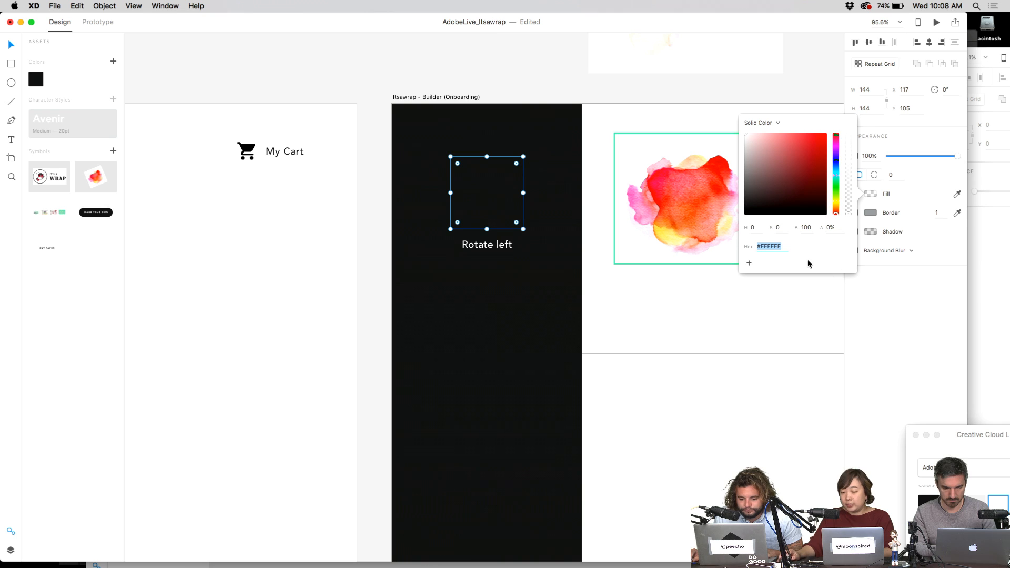
{"action": "left_click", "coordinate": [512, 210]}
{"action": "left_click", "coordinate": [517, 229]}
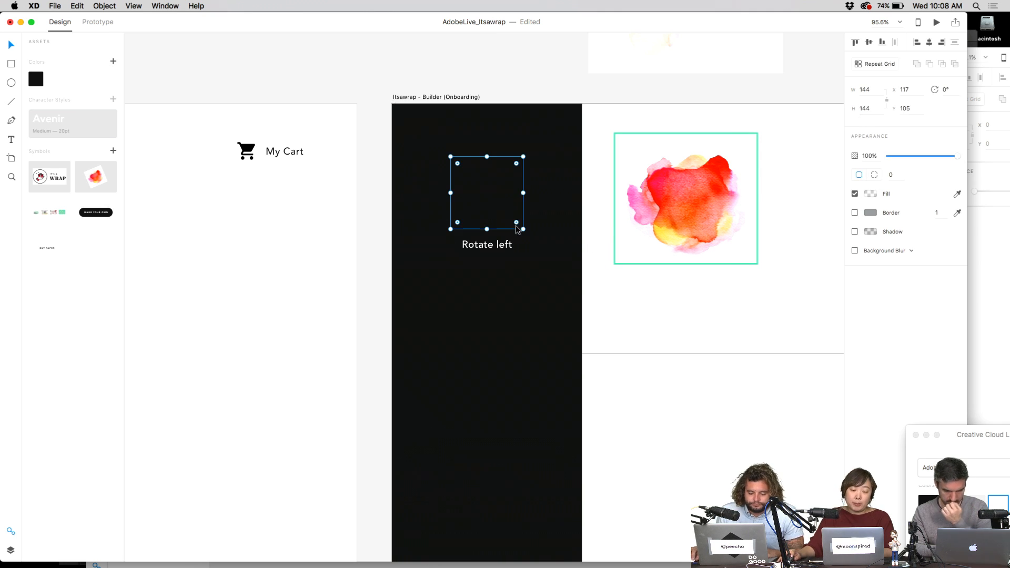
- Turn the square and Rotate left label into a repeat grid of four tiles down the column
{"action": "left_click_drag", "start_coordinate": [547, 150], "coordinate": [457, 273]}
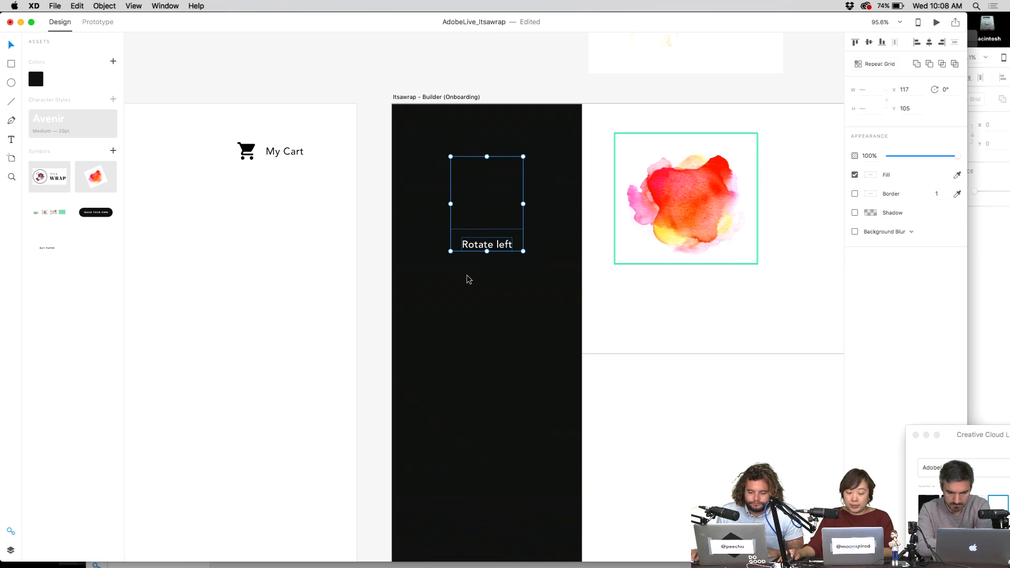
{"action": "key", "text": "super+r"}
{"action": "scroll", "coordinate": [467, 275], "scroll_direction": "down", "scroll_amount": 5}
{"action": "left_click_drag", "start_coordinate": [479, 263], "coordinate": [478, 461]}
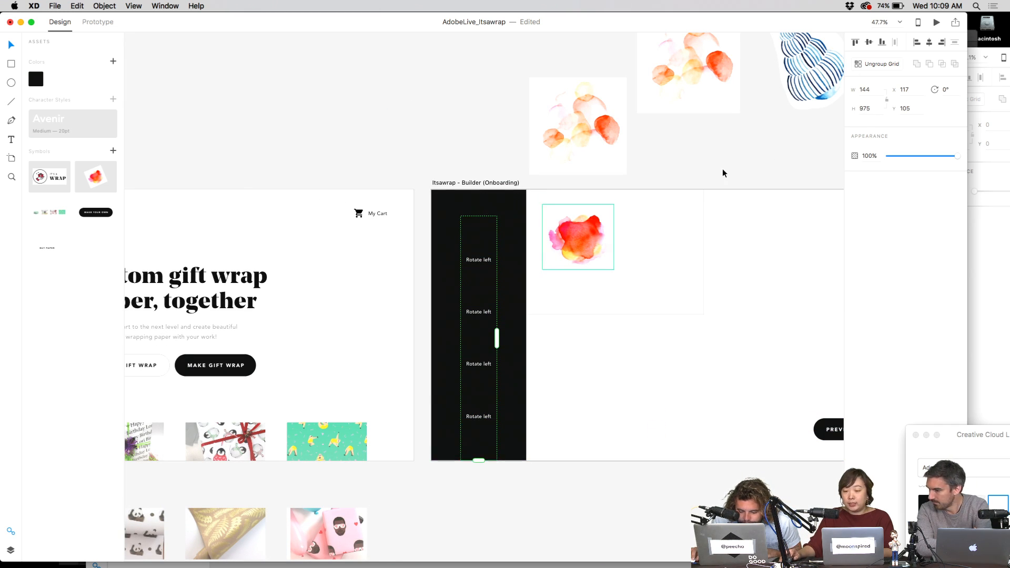
- Select the first four icons on the itsawrap-icons Icons artboard
{"action": "left_click", "coordinate": [986, 52]}
{"action": "left_click_drag", "start_coordinate": [770, 266], "coordinate": [330, 397]}
{"action": "left_click", "coordinate": [489, 277]}
{"action": "left_click_drag", "start_coordinate": [333, 298], "coordinate": [726, 356]}
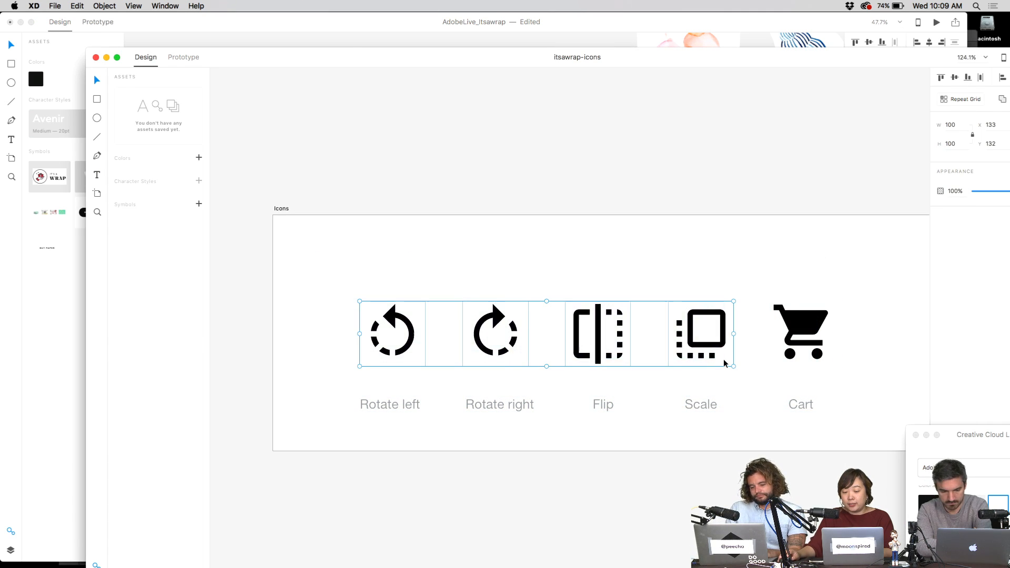
- Export the four selected icons as PNGs to the default Downloads location
{"action": "scroll", "coordinate": [618, 232], "scroll_direction": "right", "scroll_amount": 3}
{"action": "scroll", "coordinate": [618, 232], "scroll_direction": "down", "scroll_amount": 2}
{"action": "left_click_drag", "start_coordinate": [639, 66], "coordinate": [548, 32]}
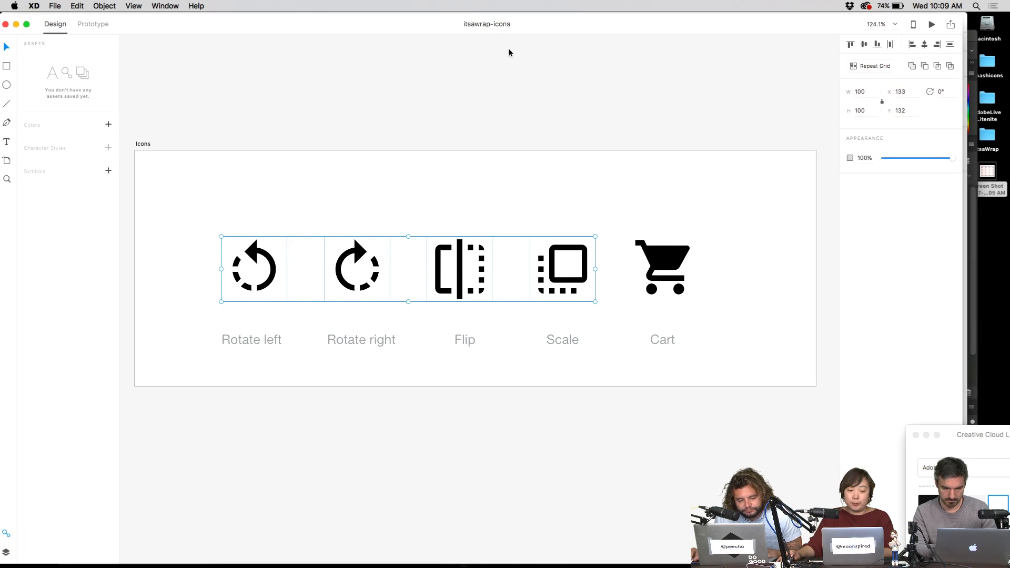
{"action": "left_click", "coordinate": [61, 4]}
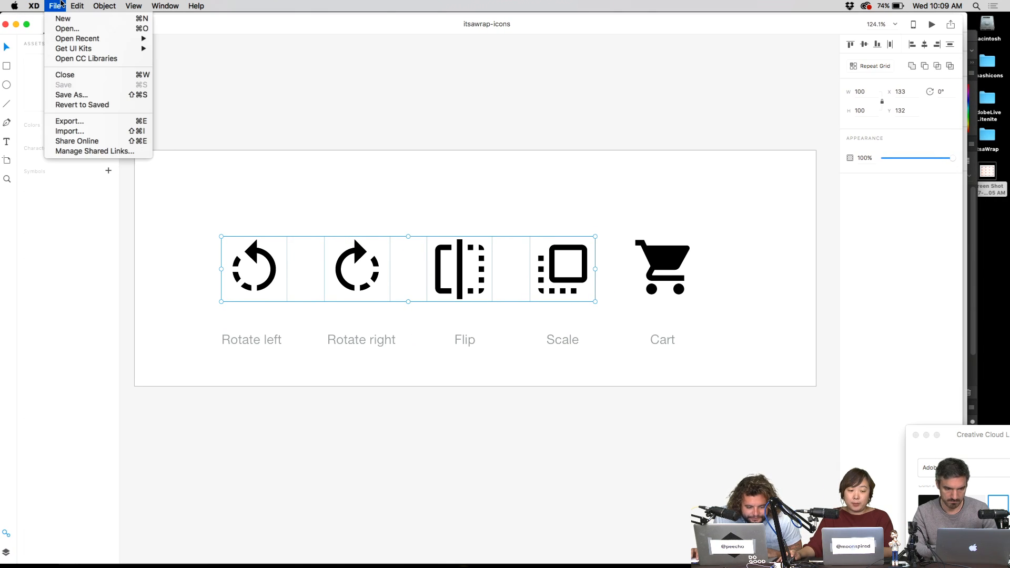
{"action": "left_click", "coordinate": [83, 123]}
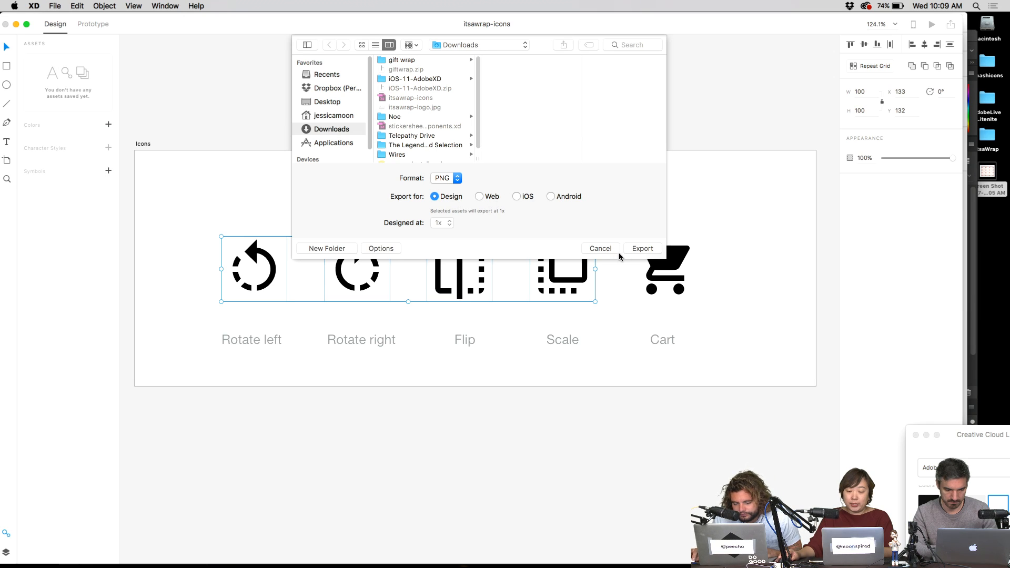
{"action": "left_click", "coordinate": [638, 249]}
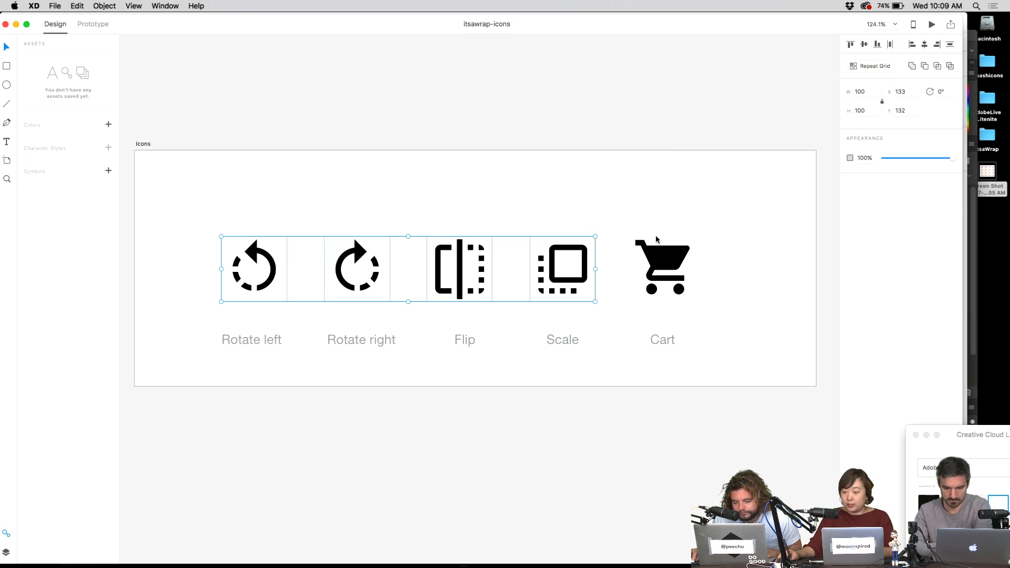
- Check the desktop for the exported files, then cancel a reopened export
{"action": "key", "text": "F11"}
{"action": "key", "text": "F11"}
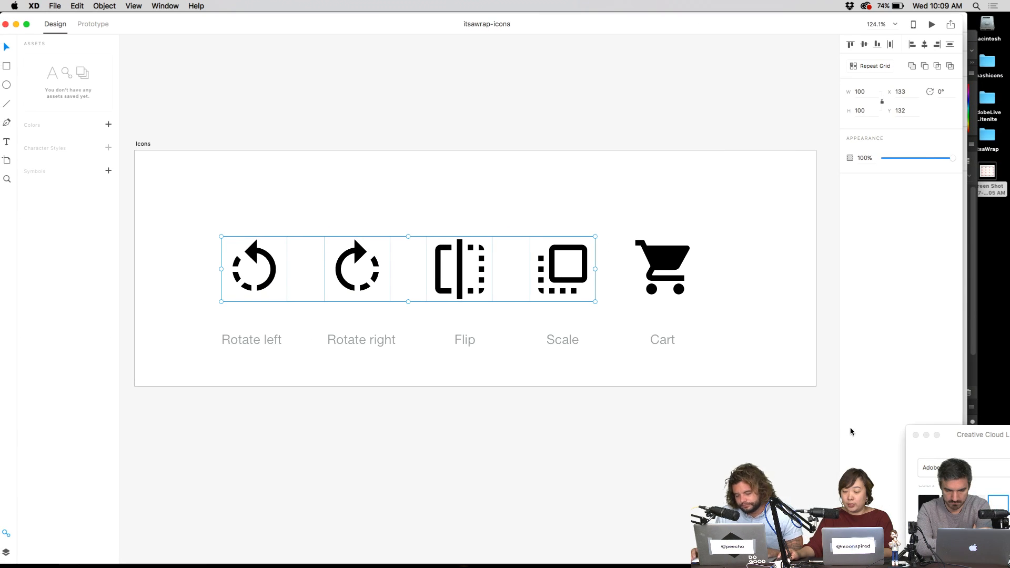
{"action": "left_click", "coordinate": [55, 6]}
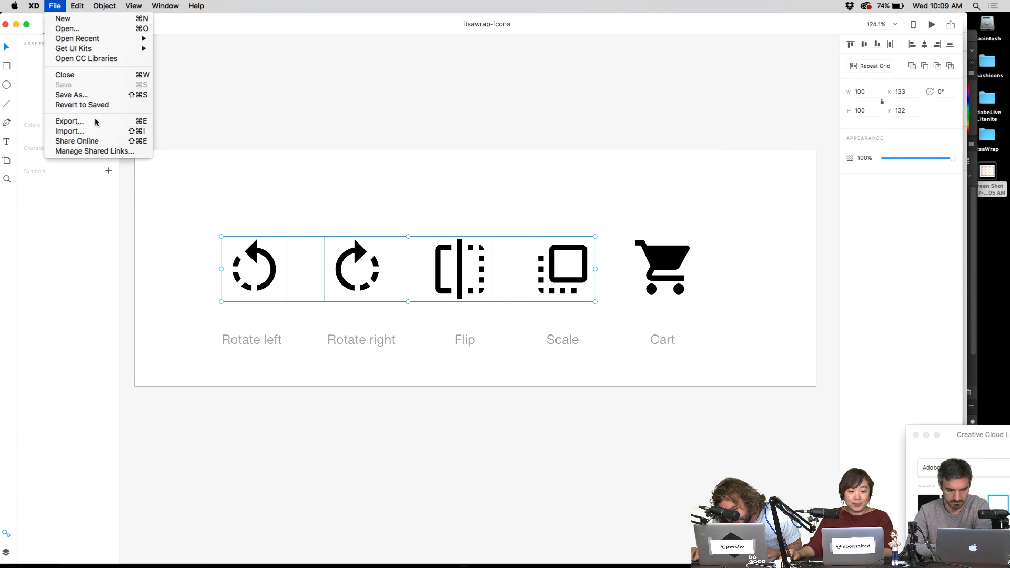
{"action": "left_click", "coordinate": [65, 123]}
{"action": "left_click", "coordinate": [600, 249]}
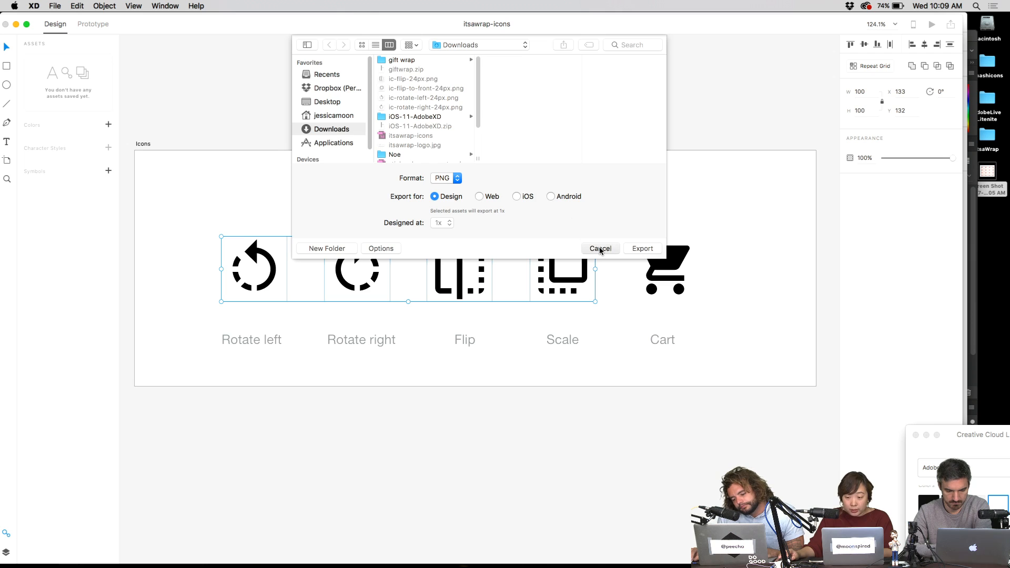
- Export the Rotate left, Rotate right, Flip and Scale icons as PNGs to the Desktop
{"action": "left_click", "coordinate": [52, 6]}
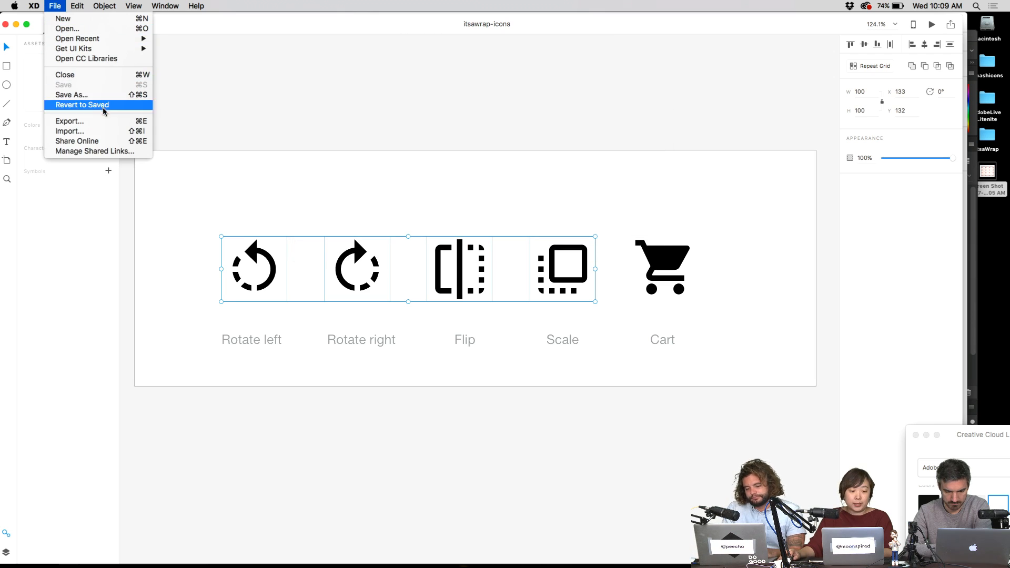
{"action": "left_click", "coordinate": [108, 122]}
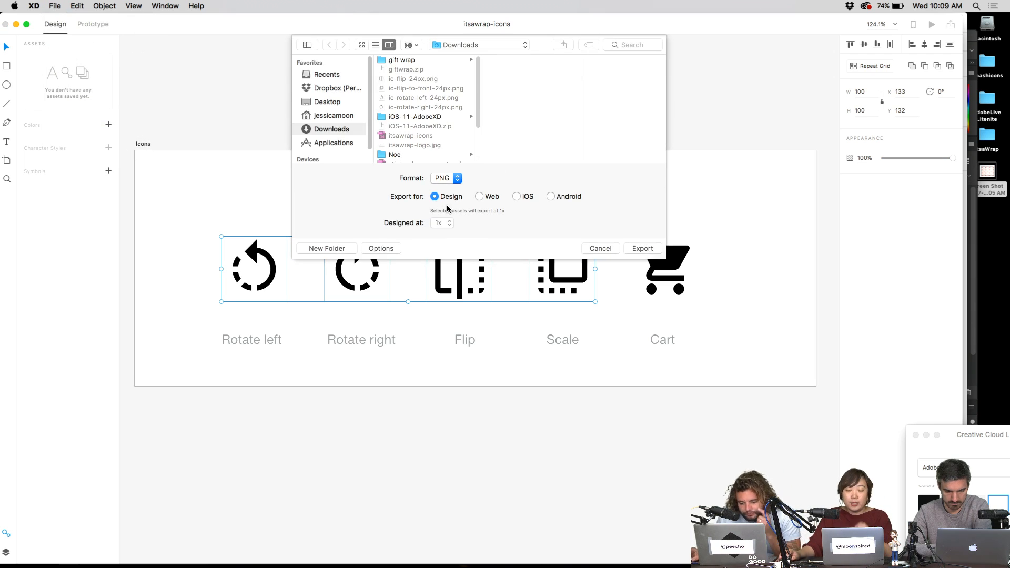
{"action": "left_click", "coordinate": [474, 43]}
{"action": "left_click", "coordinate": [474, 56]}
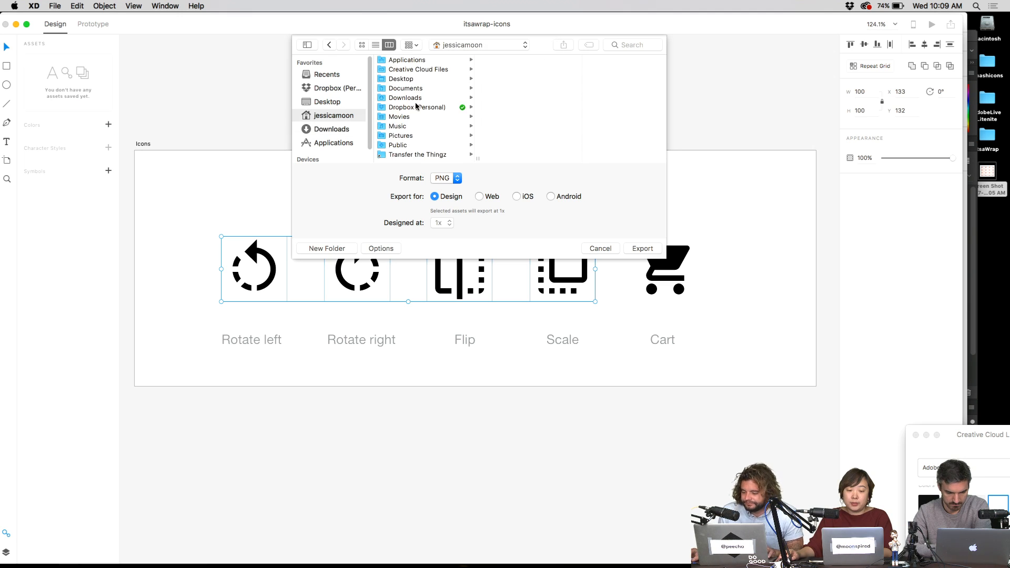
{"action": "left_click", "coordinate": [415, 79]}
{"action": "left_click", "coordinate": [643, 249]}
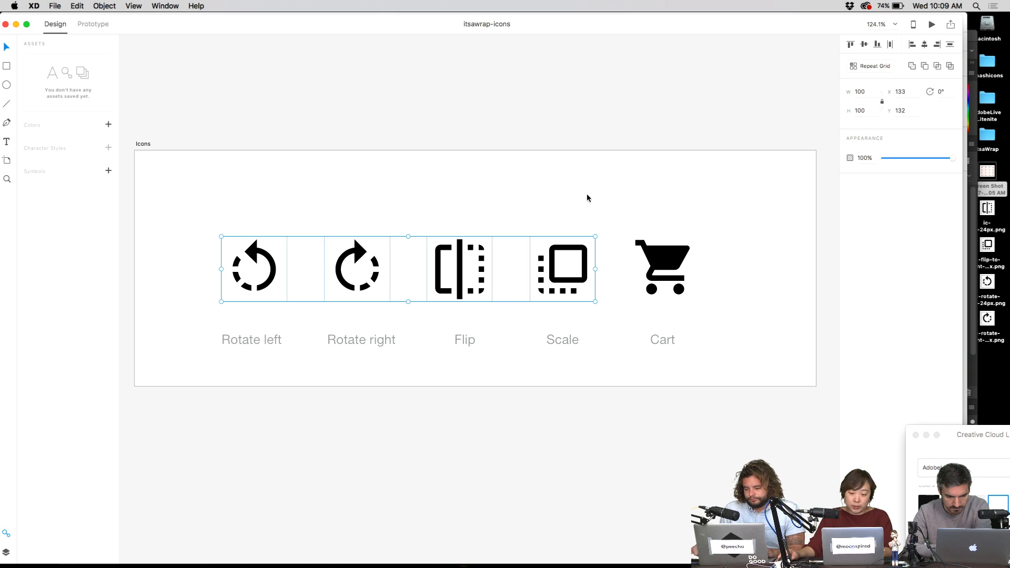
- Reselect the Rotate left through Scale icons and reopen the File menu
{"action": "left_click_drag", "start_coordinate": [617, 193], "coordinate": [219, 303]}
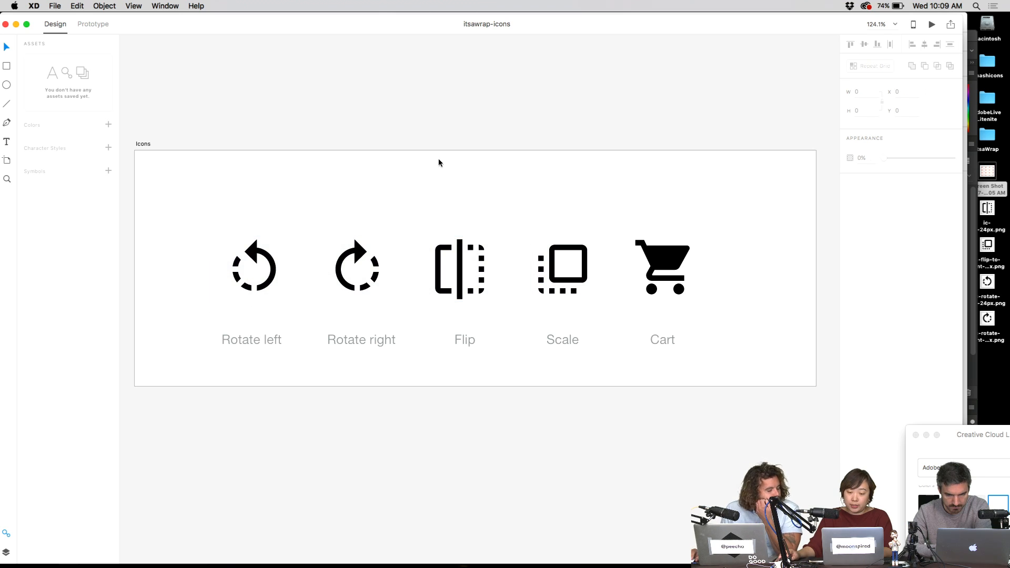
{"action": "left_click_drag", "start_coordinate": [608, 215], "coordinate": [179, 322]}
{"action": "left_click", "coordinate": [55, 6]}
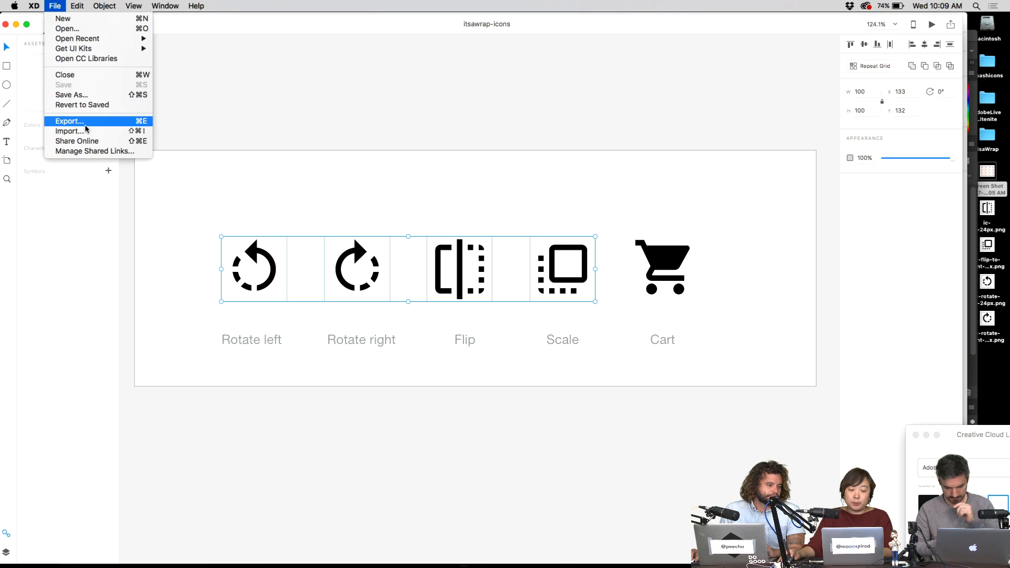
- In the export settings, try the SVG and PDF formats before returning to PNG
{"action": "left_click", "coordinate": [69, 119]}
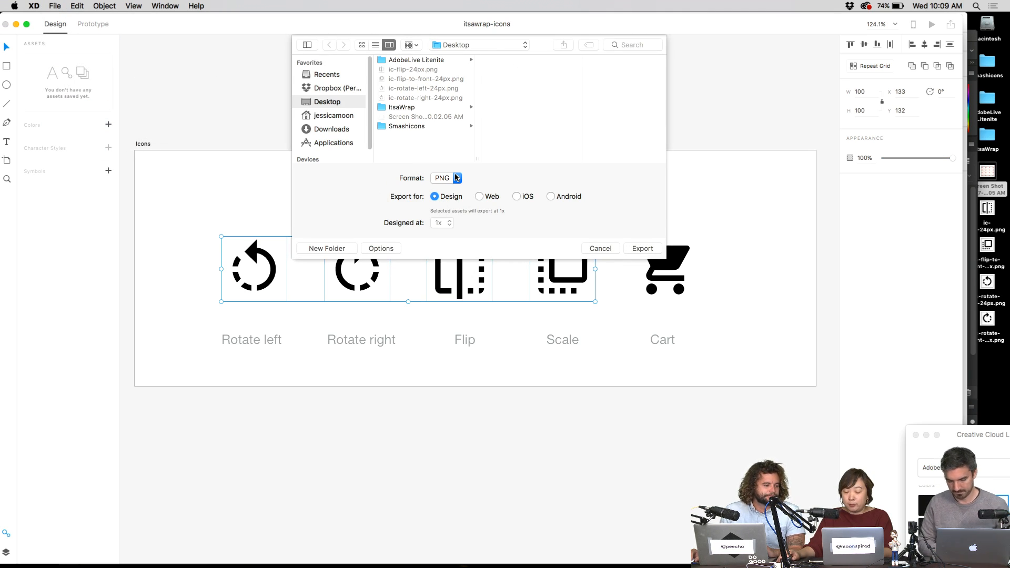
{"action": "left_click", "coordinate": [456, 178]}
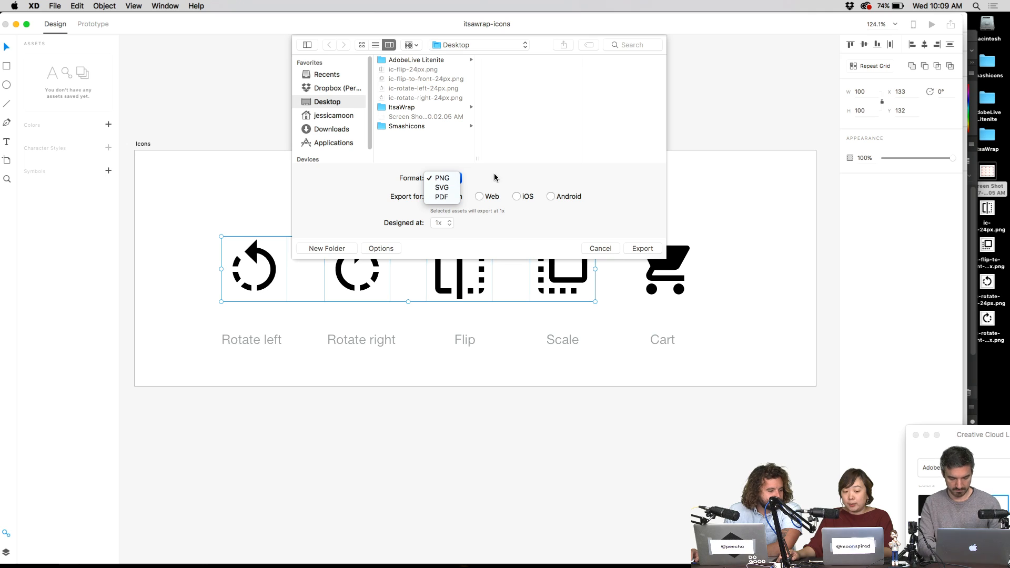
{"action": "left_click", "coordinate": [442, 187]}
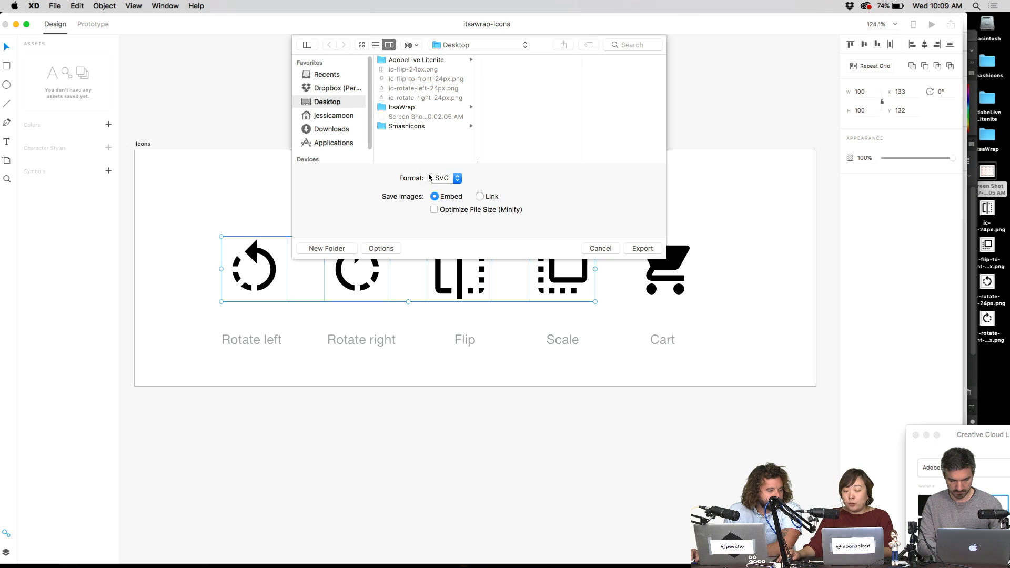
{"action": "left_click", "coordinate": [431, 178]}
{"action": "left_click", "coordinate": [501, 179]}
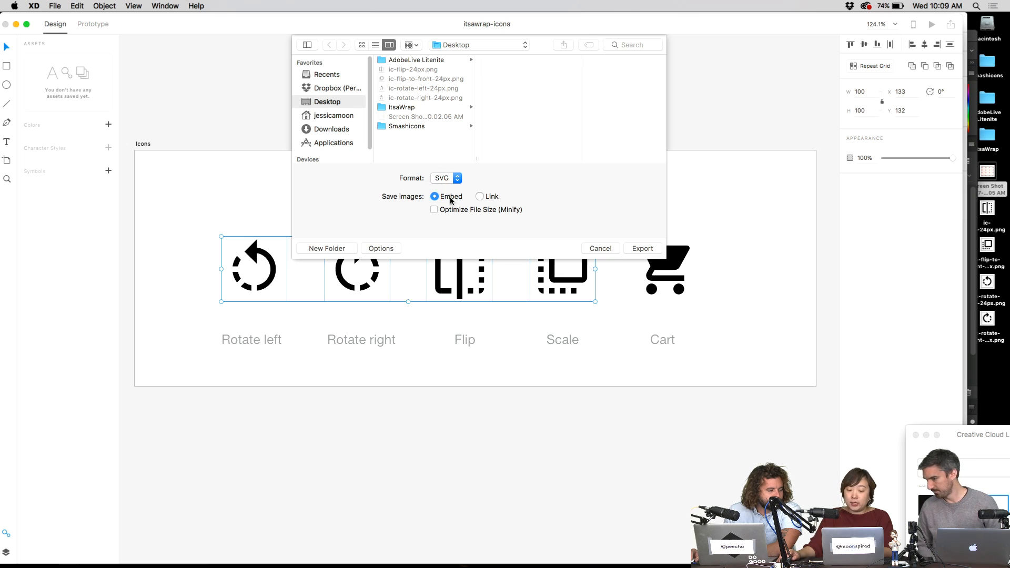
{"action": "left_click", "coordinate": [455, 178]}
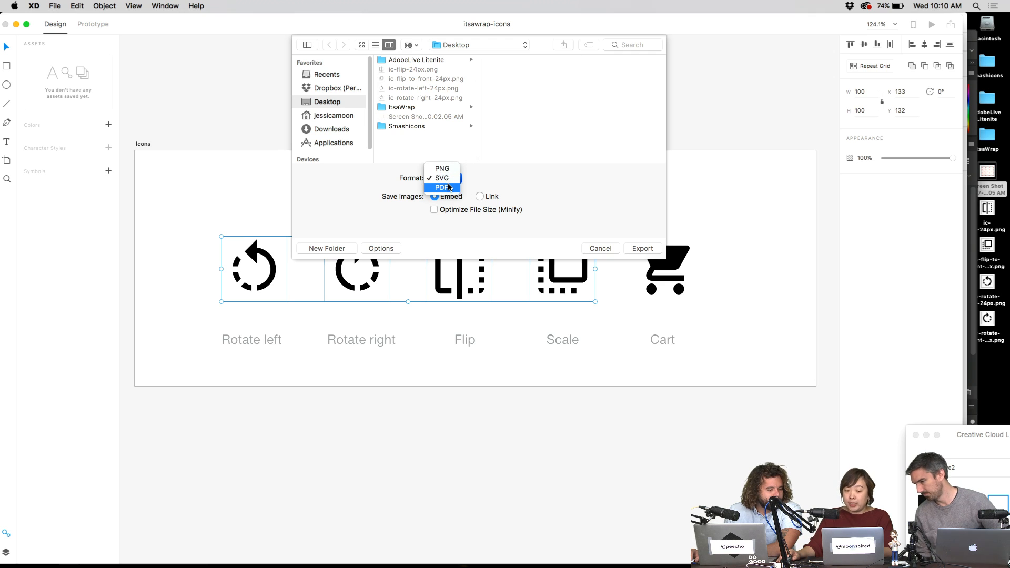
{"action": "left_click", "coordinate": [447, 184]}
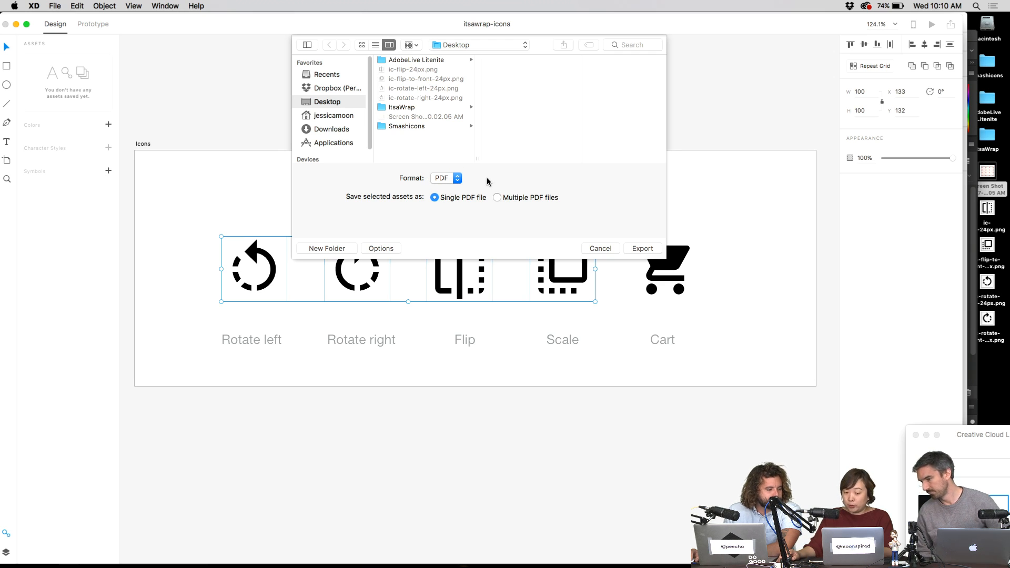
{"action": "left_click", "coordinate": [456, 179]}
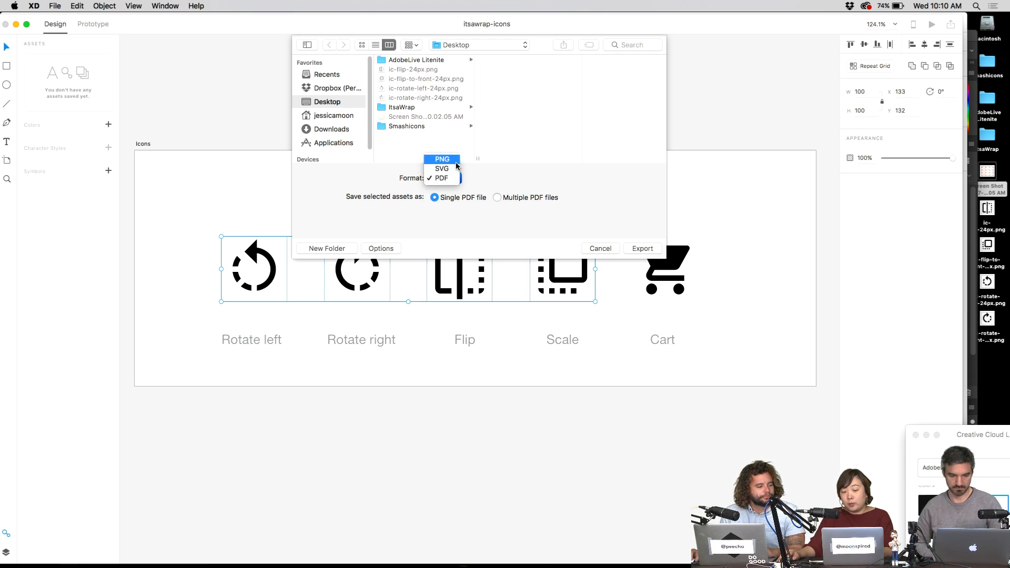
{"action": "left_click", "coordinate": [456, 164]}
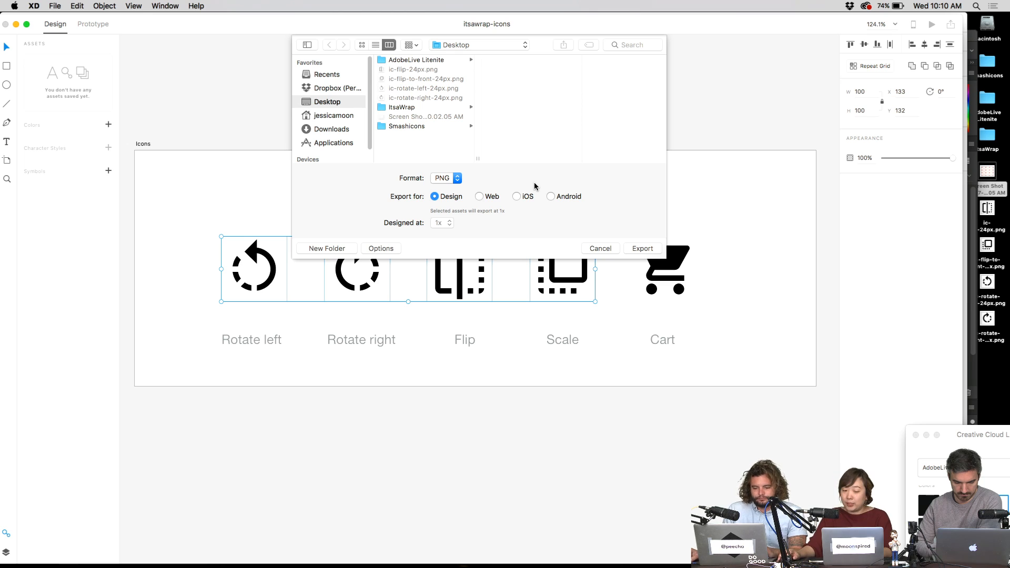
- Compare Web, iOS and Android size options, cancel the export, and show the desktop
{"action": "left_click", "coordinate": [480, 197]}
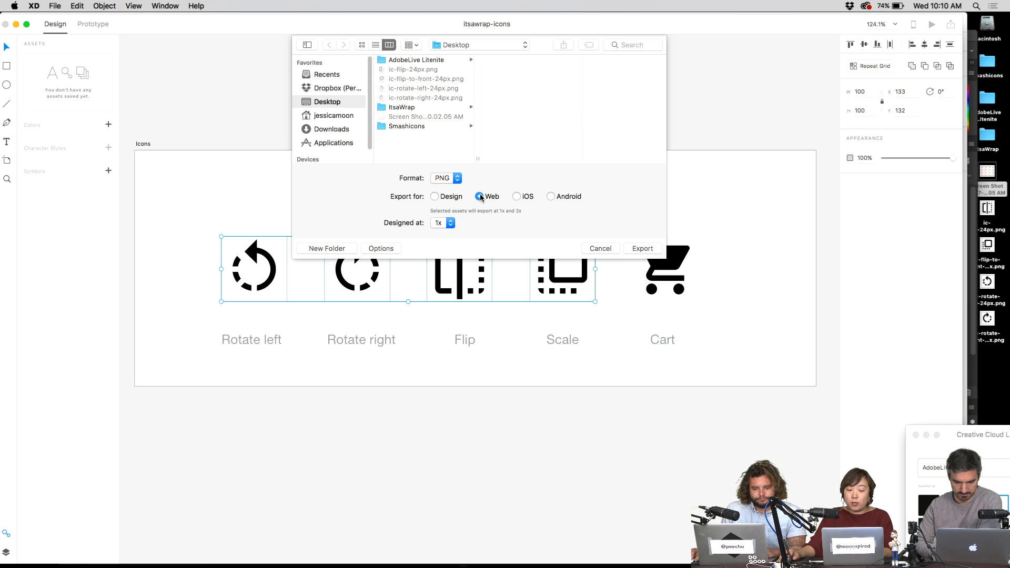
{"action": "left_click", "coordinate": [439, 223]}
{"action": "left_click", "coordinate": [516, 197]}
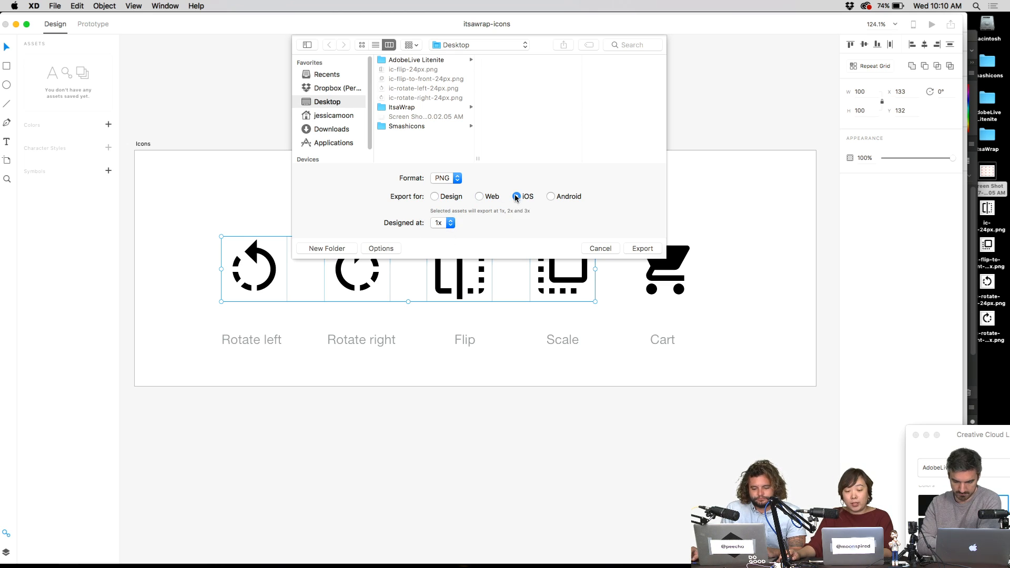
{"action": "left_click", "coordinate": [450, 223]}
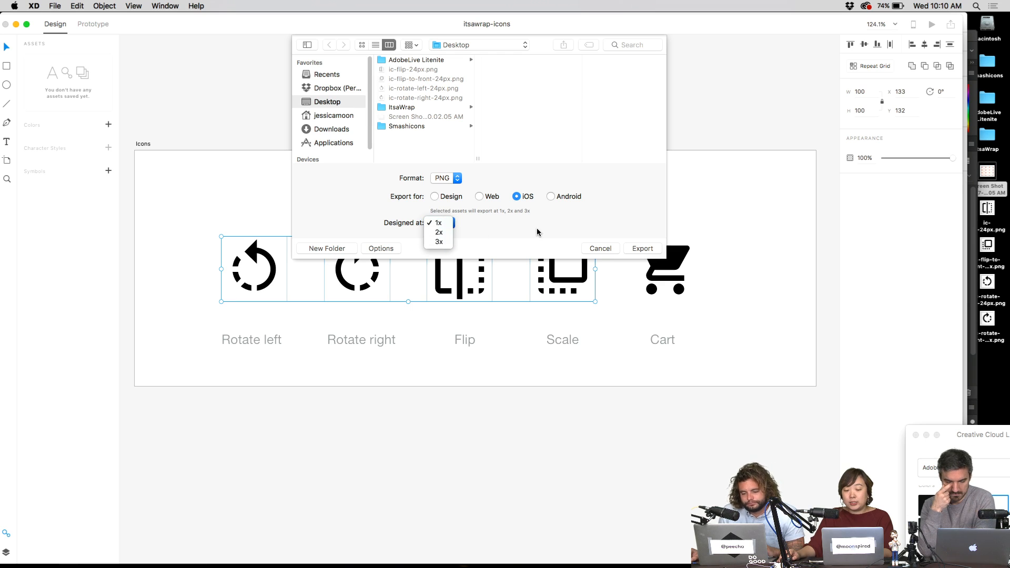
{"action": "left_click", "coordinate": [537, 232]}
{"action": "left_click", "coordinate": [551, 197]}
{"action": "left_click", "coordinate": [460, 223]}
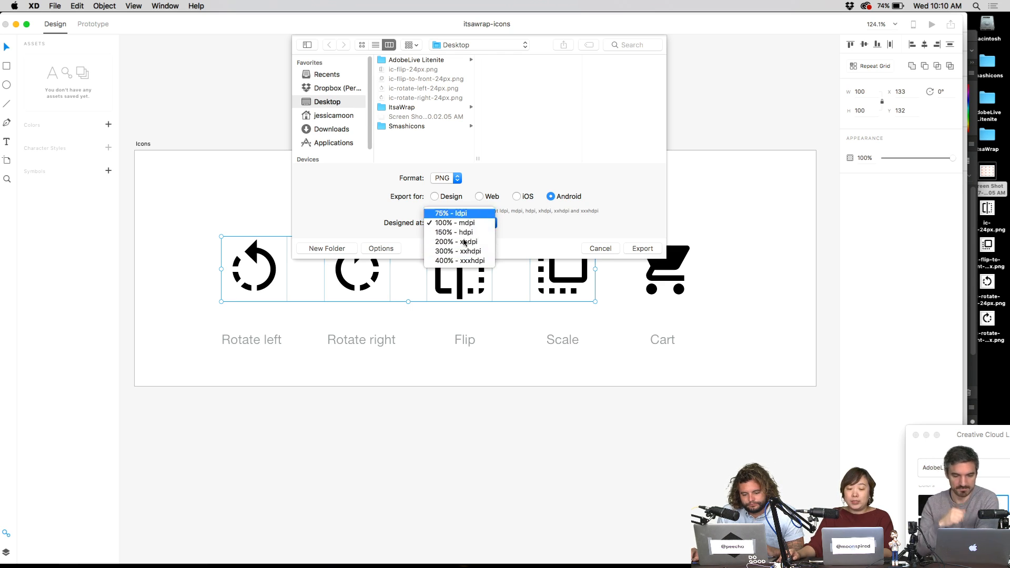
{"action": "left_click", "coordinate": [589, 246]}
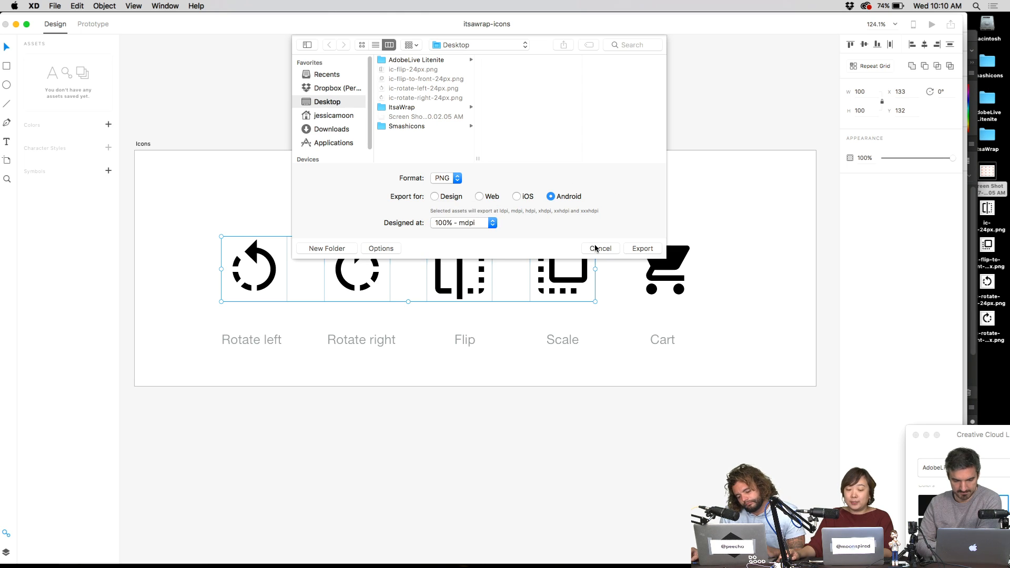
{"action": "left_click", "coordinate": [595, 248]}
{"action": "key", "text": "F11"}
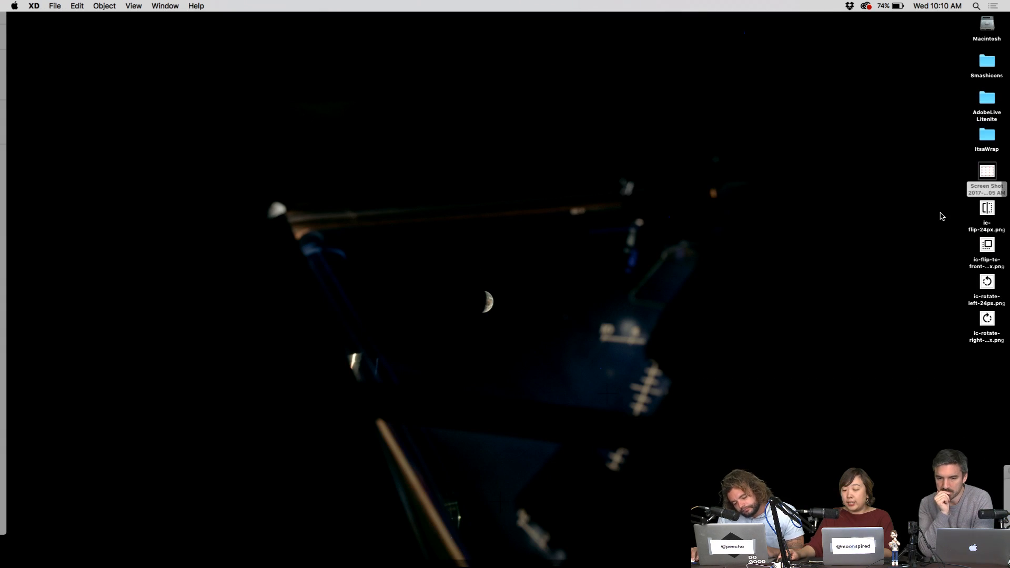
- Preview the exported ic- PNG icon files on the desktop, starting with ic-flip-24px.png
{"action": "left_click", "coordinate": [987, 209]}
{"action": "key", "text": "space"}
{"action": "key", "text": "Down"}
{"action": "key", "text": "Down"}
{"action": "key", "text": "Down"}
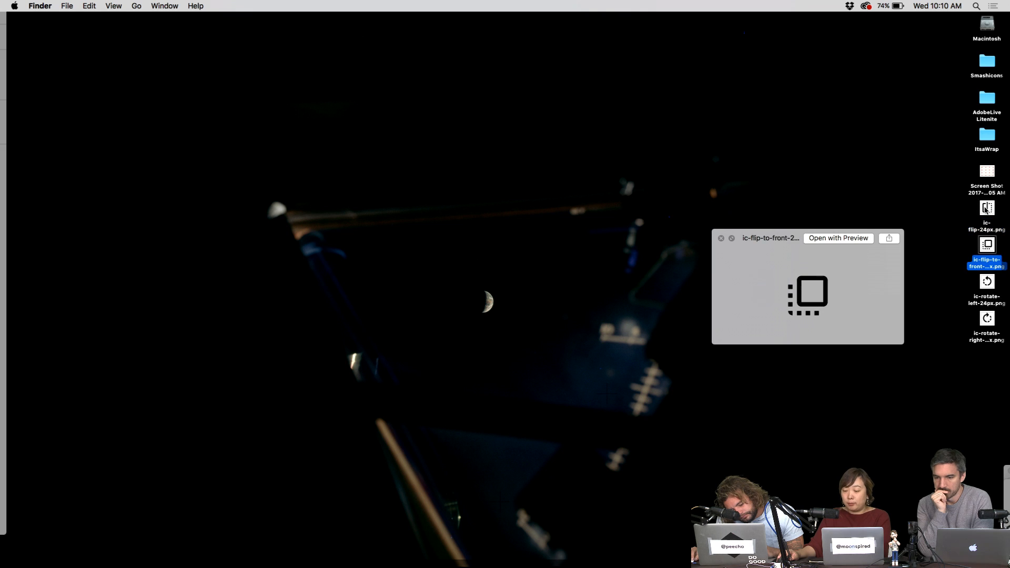
{"action": "key", "text": "space"}
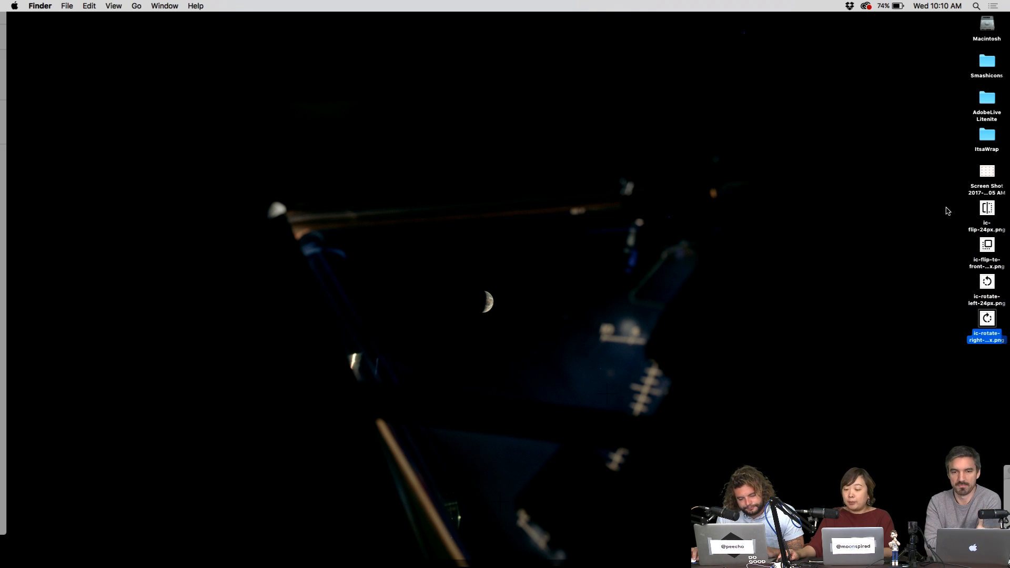
{"action": "left_click_drag", "start_coordinate": [948, 209], "coordinate": [1003, 342]}
{"action": "left_click", "coordinate": [943, 218]}
- Create a new desktop folder and name it 'icons'
{"action": "right_click", "coordinate": [935, 217]}
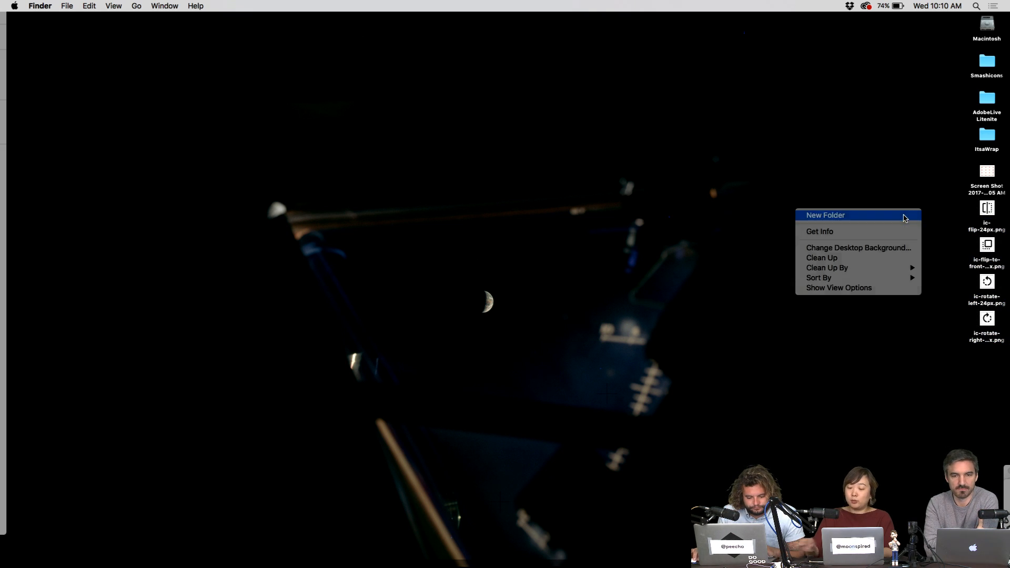
{"action": "left_click", "coordinate": [826, 216]}
{"action": "type", "text": "icon"}
{"action": "key", "text": "Return"}
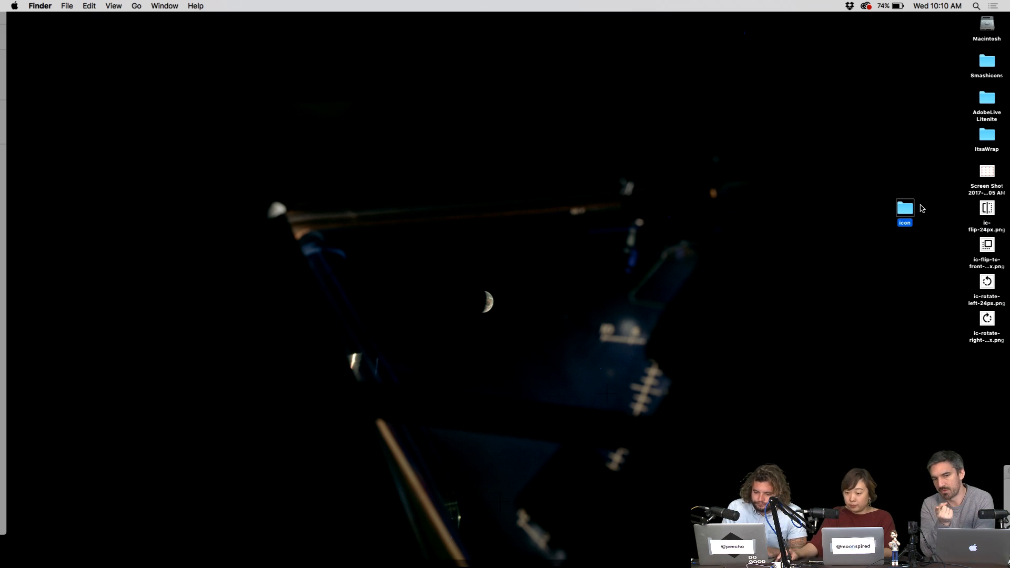
{"action": "left_click", "coordinate": [891, 212]}
{"action": "left_click", "coordinate": [899, 210]}
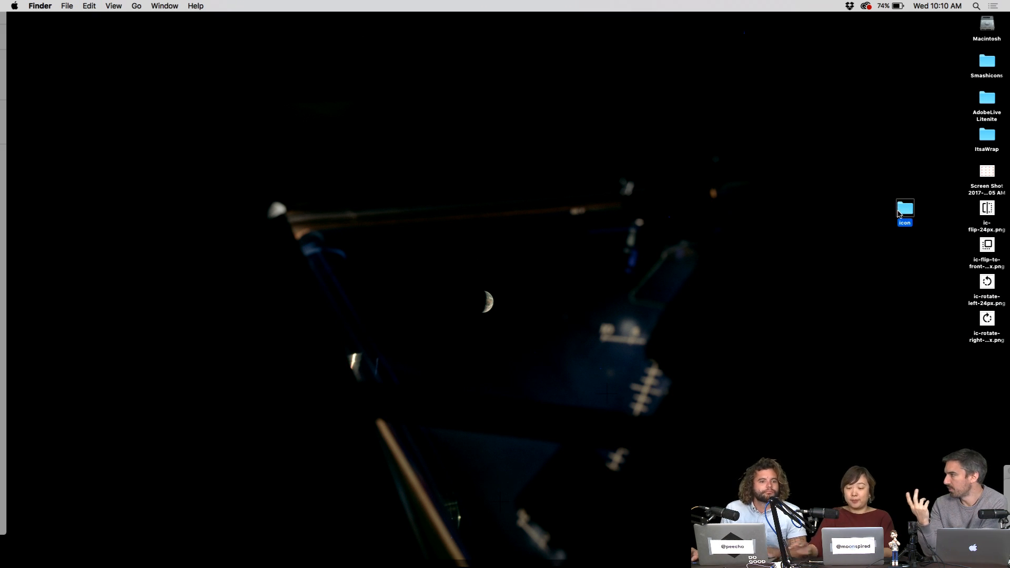
{"action": "key", "text": "Return"}
{"action": "key", "text": "Right"}
{"action": "type", "text": "s"}
{"action": "key", "text": "Return"}
- Move the four ic- PNG files into the icons folder
{"action": "left_click_drag", "start_coordinate": [943, 211], "coordinate": [1003, 342]}
{"action": "left_click_drag", "start_coordinate": [986, 210], "coordinate": [908, 209]}
{"action": "left_click_drag", "start_coordinate": [907, 210], "coordinate": [988, 211]}
- Open the icons folder in Finder beside Adobe XD and select its four PNGs
{"action": "double_click", "coordinate": [950, 212]}
{"action": "left_click_drag", "start_coordinate": [286, 320], "coordinate": [844, 262]}
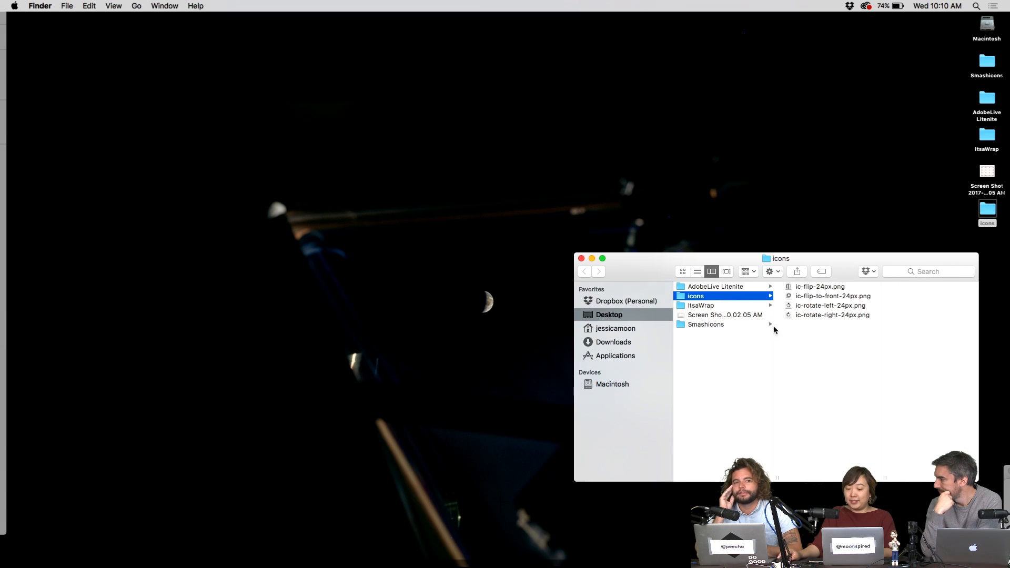
{"action": "key", "text": "F11"}
{"action": "left_click_drag", "start_coordinate": [662, 270], "coordinate": [716, 254]}
{"action": "left_click", "coordinate": [509, 102]}
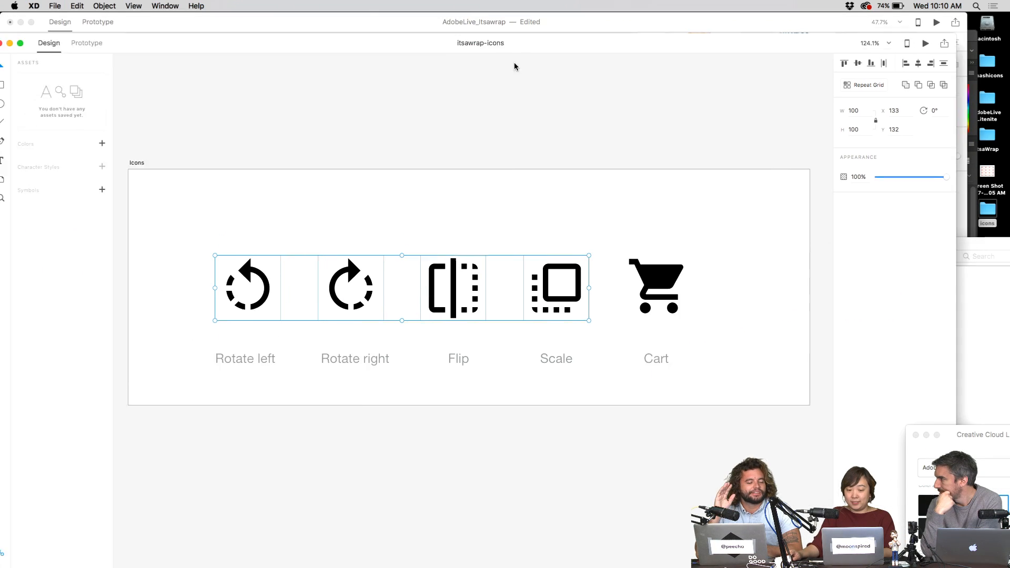
{"action": "key", "text": "super+grave"}
{"action": "left_click", "coordinate": [997, 268]}
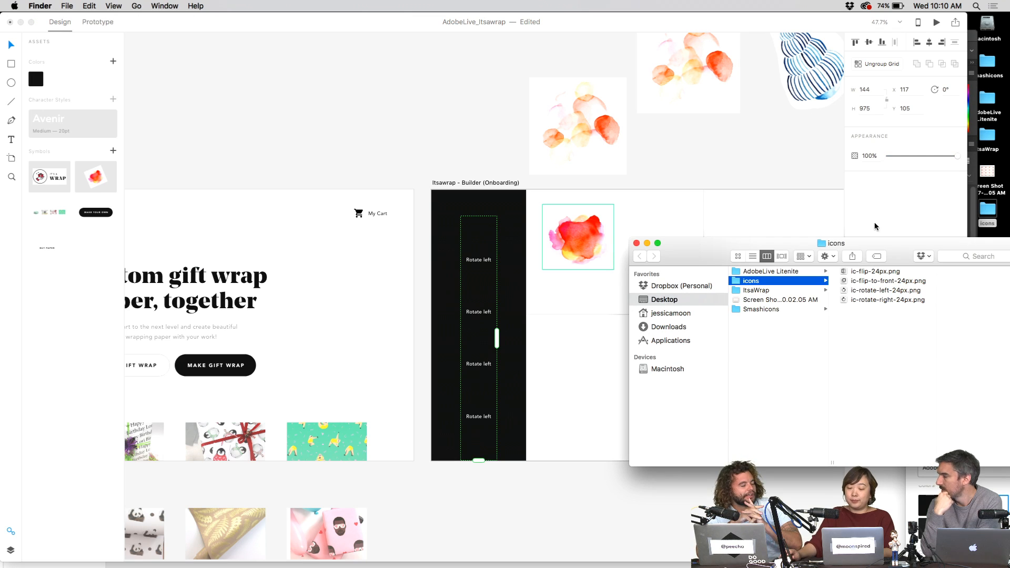
{"action": "left_click_drag", "start_coordinate": [853, 342], "coordinate": [866, 260]}
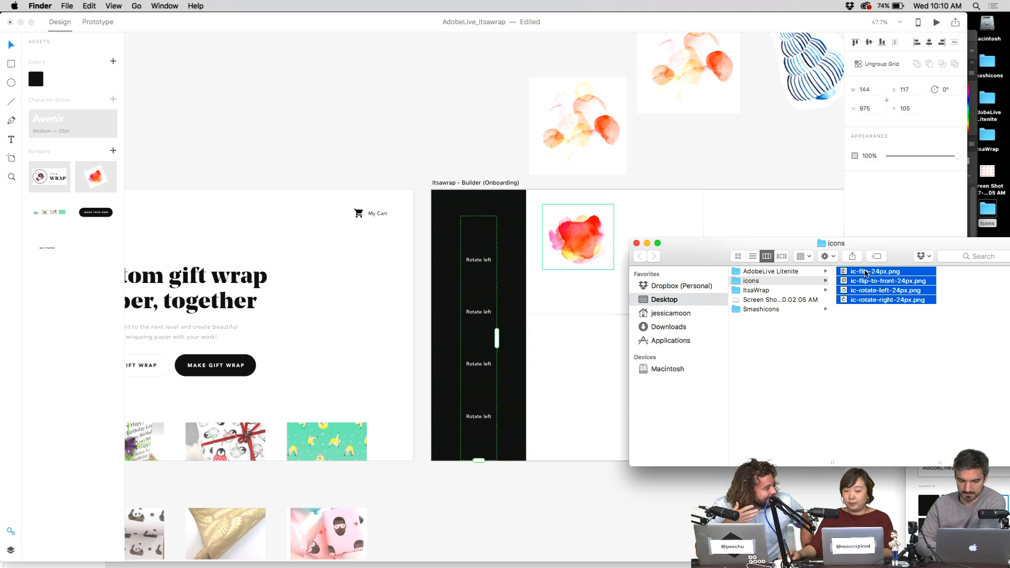
- Bring the itsawrap-icons design to the front and minimize Photoshop
{"action": "left_click", "coordinate": [878, 322]}
{"action": "key", "text": "ctrl+Up"}
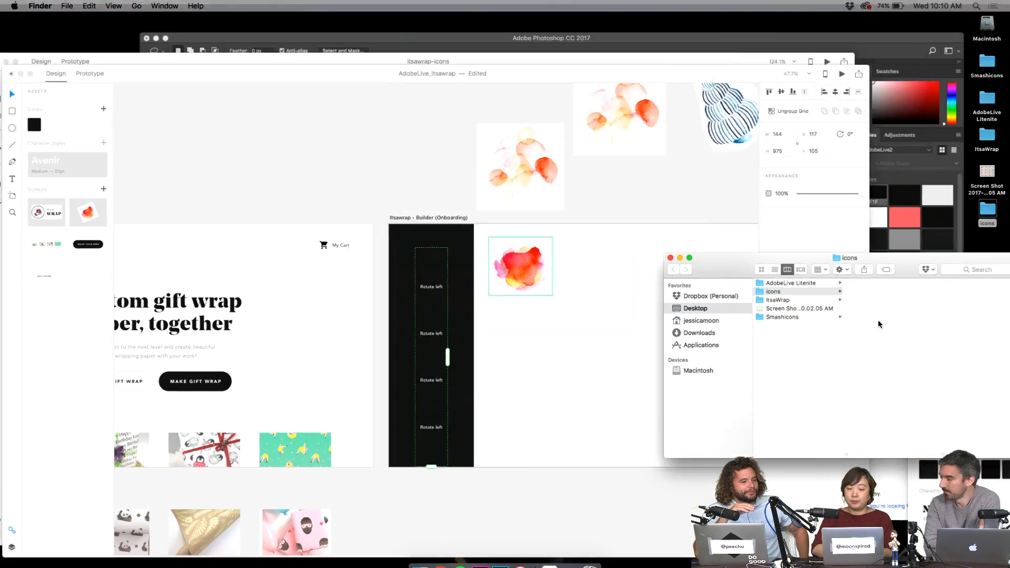
{"action": "left_click", "coordinate": [658, 173]}
{"action": "key", "text": "ctrl+Up"}
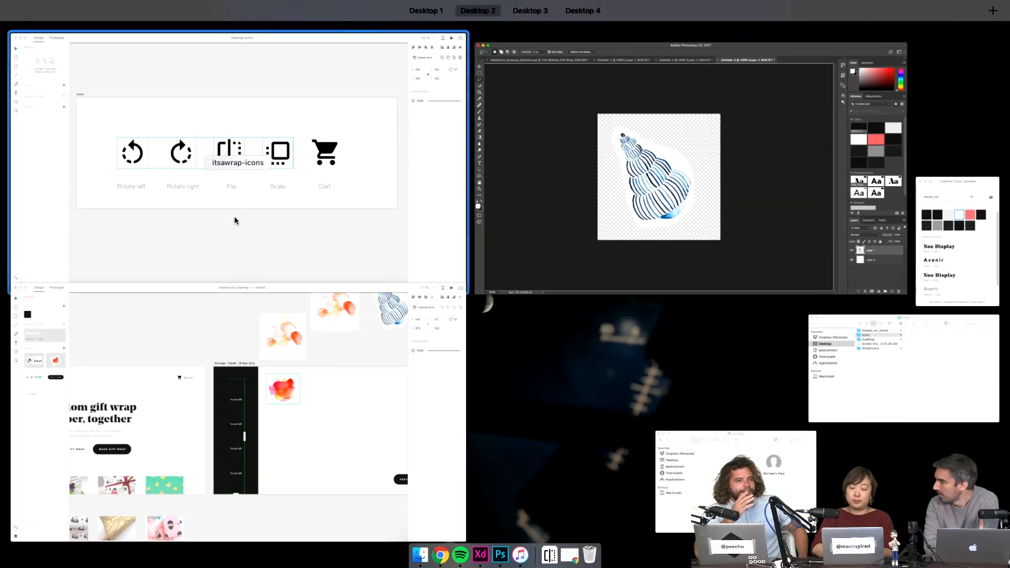
{"action": "left_click", "coordinate": [234, 216]}
{"action": "left_click", "coordinate": [77, 36]}
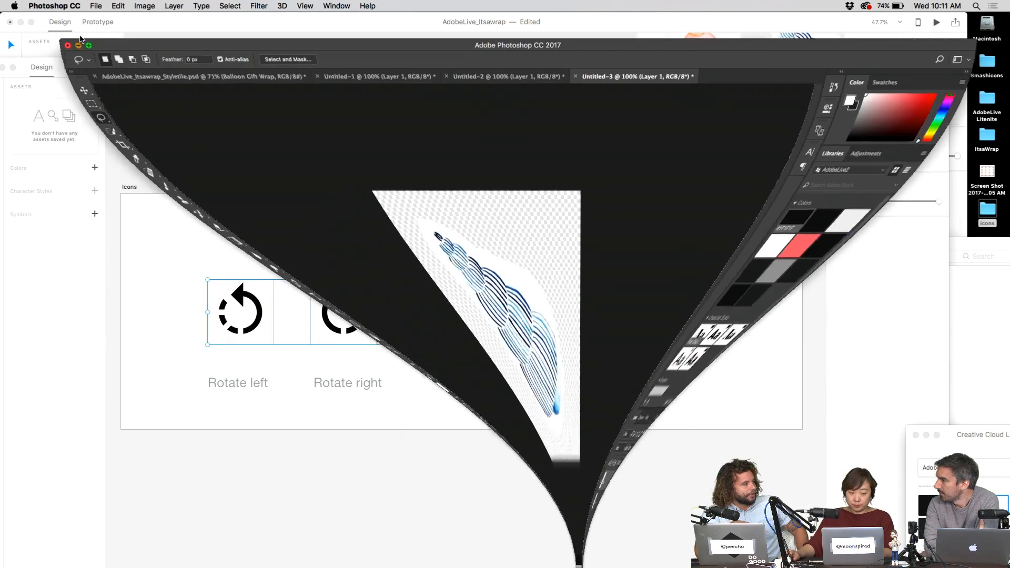
- Select the icon row and show the Icons artboard layers instead of assets
{"action": "left_click_drag", "start_coordinate": [181, 266], "coordinate": [628, 362]}
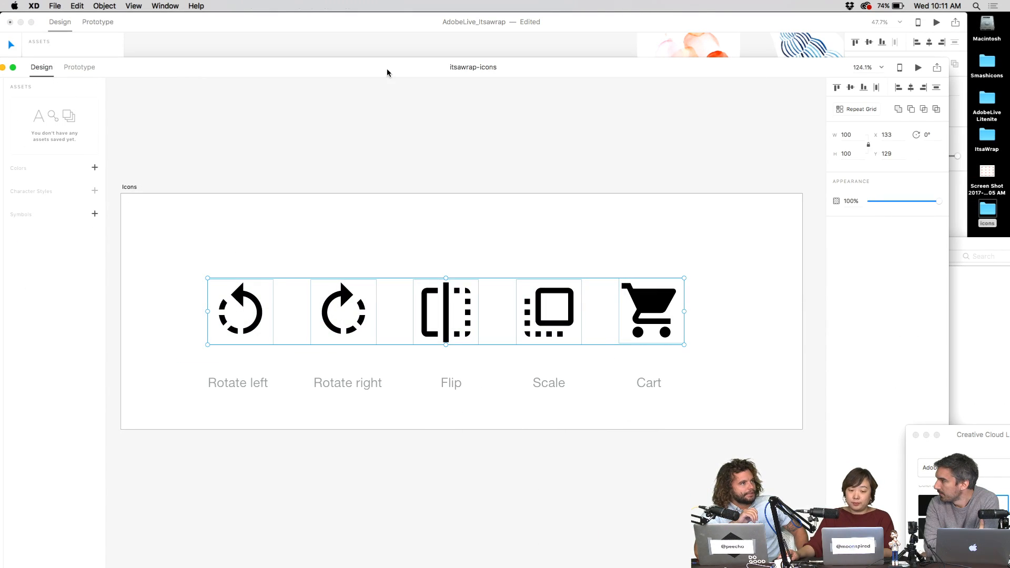
{"action": "left_click_drag", "start_coordinate": [391, 69], "coordinate": [452, 55]}
{"action": "left_click_drag", "start_coordinate": [626, 244], "coordinate": [315, 327]}
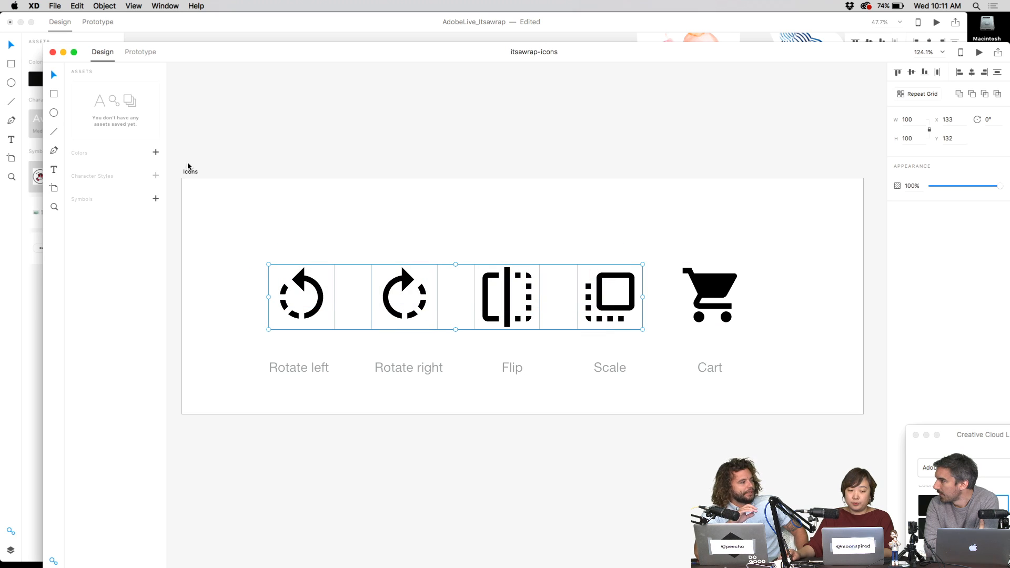
{"action": "key", "text": "super+shift+y"}
{"action": "key", "text": "super+y"}
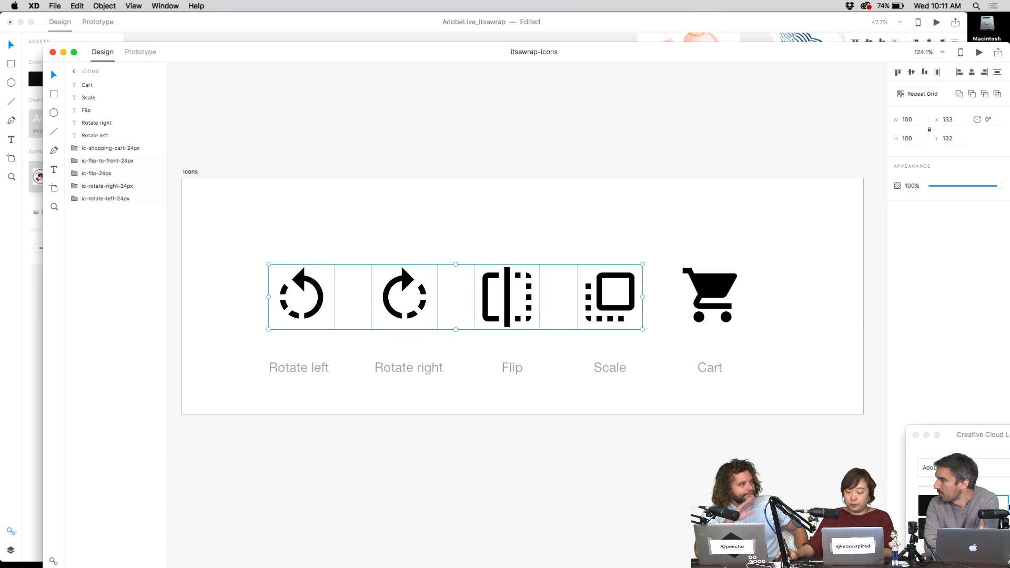
{"action": "left_click", "coordinate": [1007, 507]}
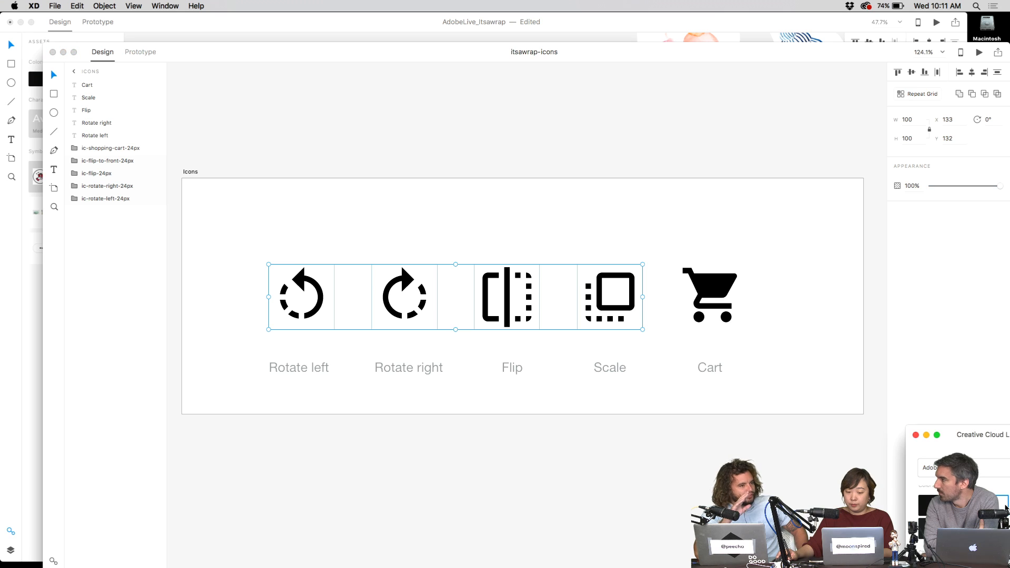
{"action": "left_click", "coordinate": [383, 229]}
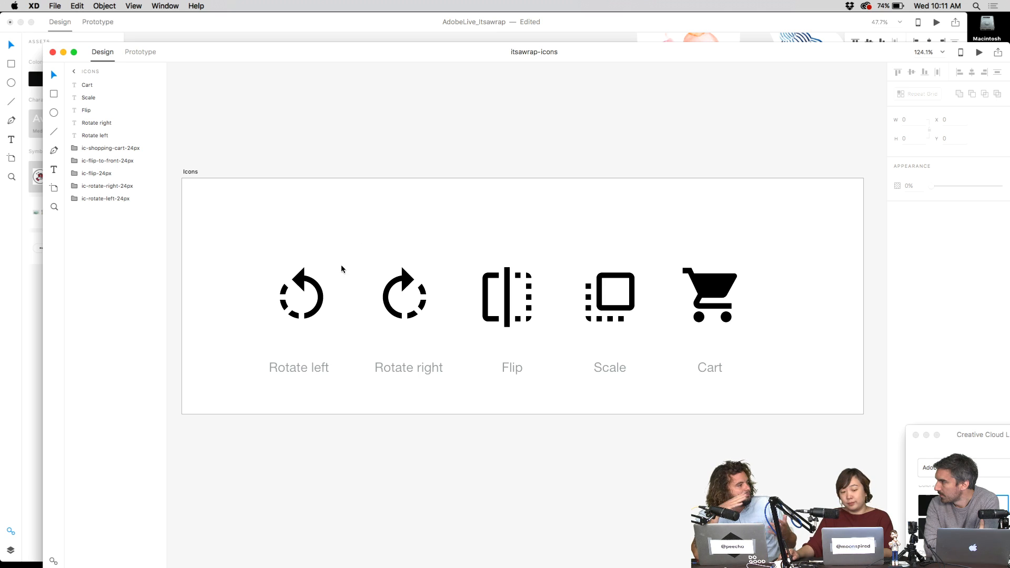
- Fill the Rotate left icon's paths with white (#fff)
{"action": "left_click", "coordinate": [304, 279]}
{"action": "double_click", "coordinate": [303, 282]}
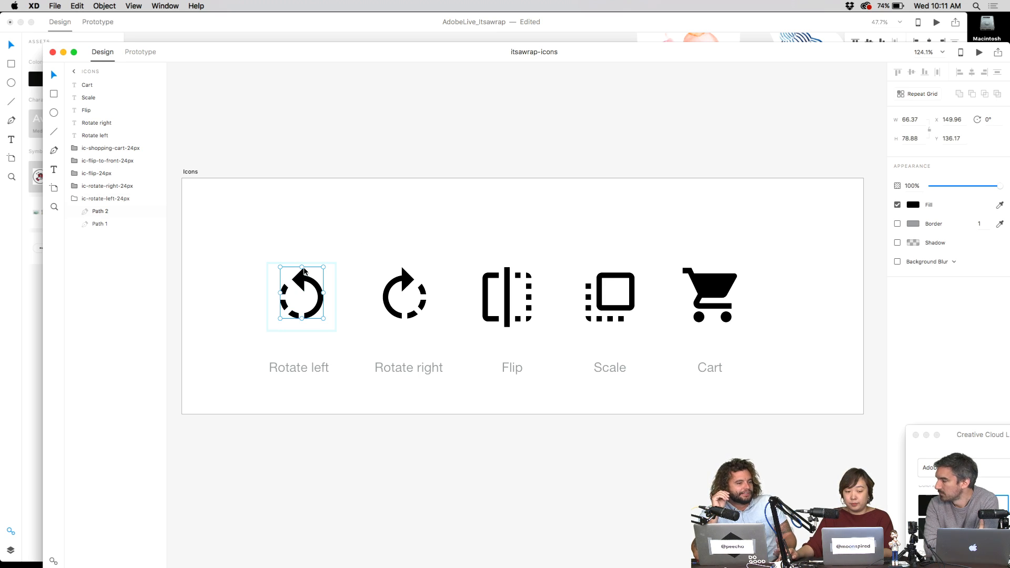
{"action": "left_click", "coordinate": [914, 205]}
{"action": "key", "text": "F11"}
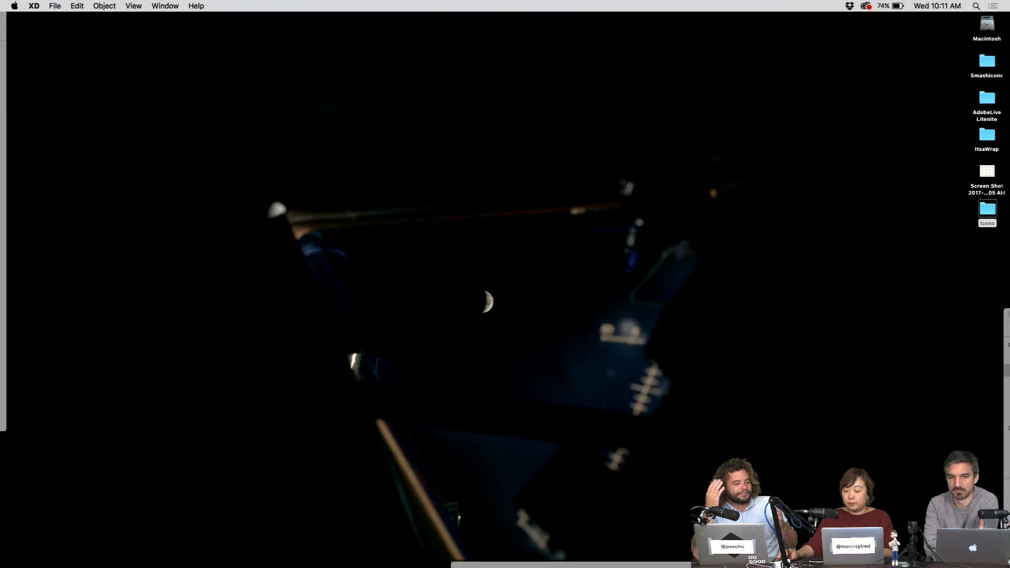
{"action": "key", "text": "F11"}
{"action": "type", "text": "fff"}
{"action": "key", "text": "Return"}
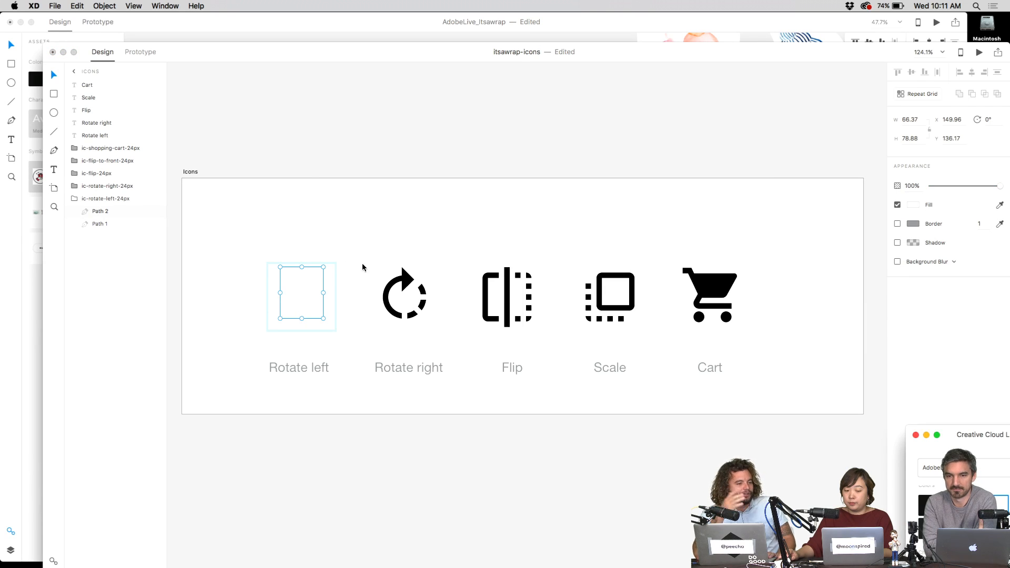
- Make the Rotate right, Flip and Scale icons white too, then select the icon row
{"action": "left_click", "coordinate": [432, 323]}
{"action": "double_click", "coordinate": [405, 278]}
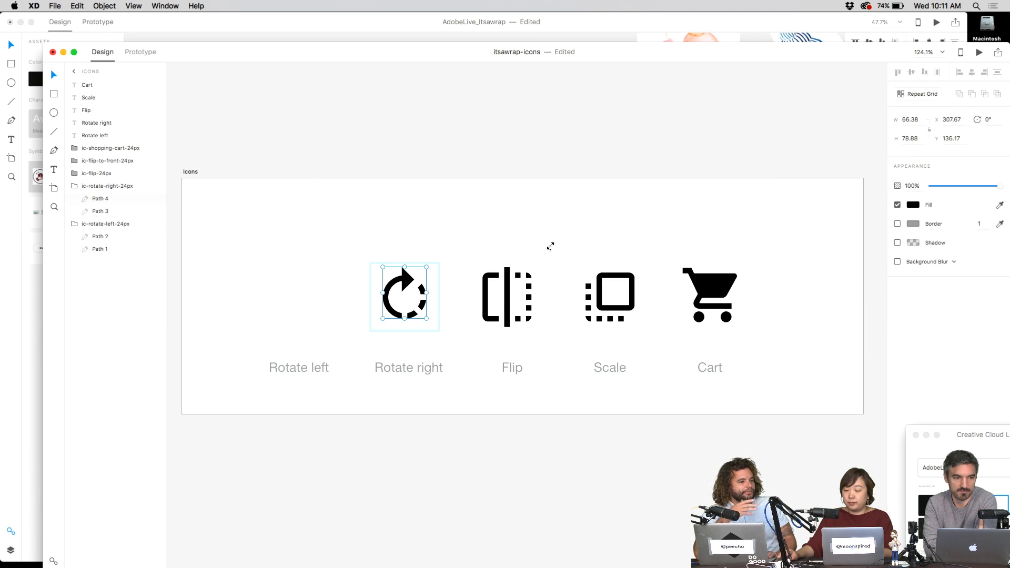
{"action": "left_click", "coordinate": [999, 504]}
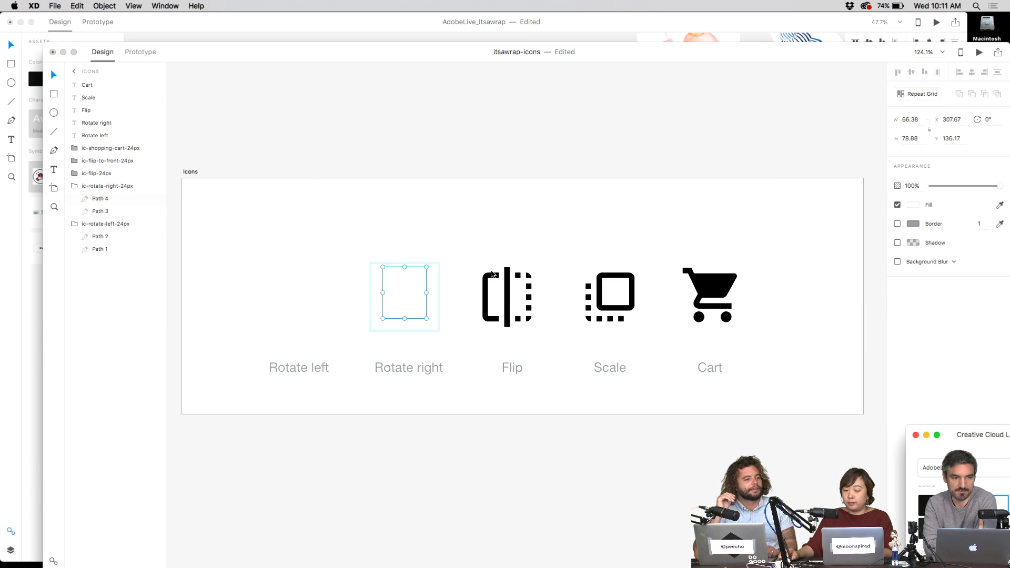
{"action": "double_click", "coordinate": [492, 273]}
{"action": "left_click", "coordinate": [999, 504]}
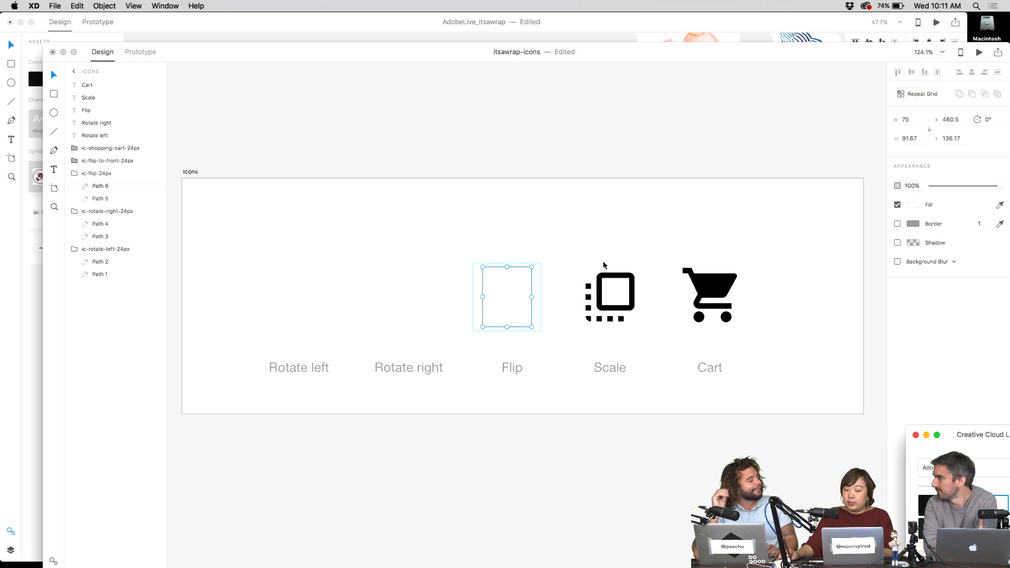
{"action": "left_click", "coordinate": [617, 281]}
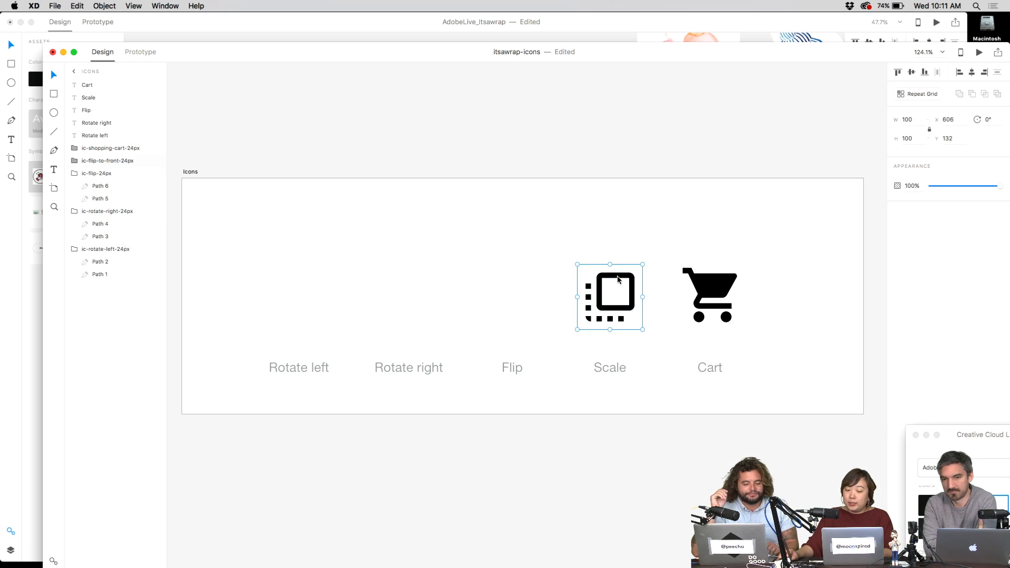
{"action": "double_click", "coordinate": [618, 280]}
{"action": "left_click", "coordinate": [1000, 503]}
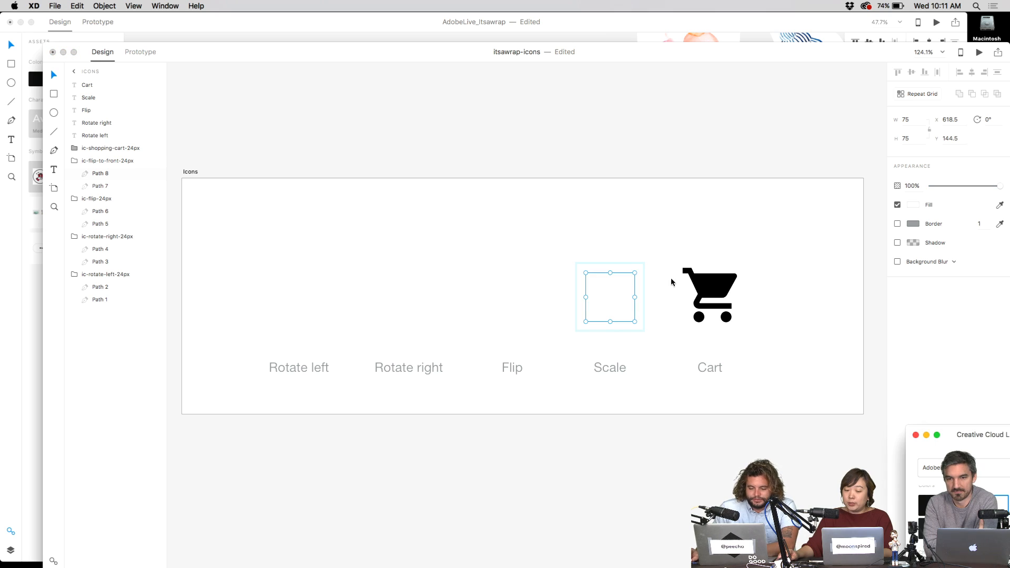
{"action": "left_click_drag", "start_coordinate": [653, 247], "coordinate": [241, 344]}
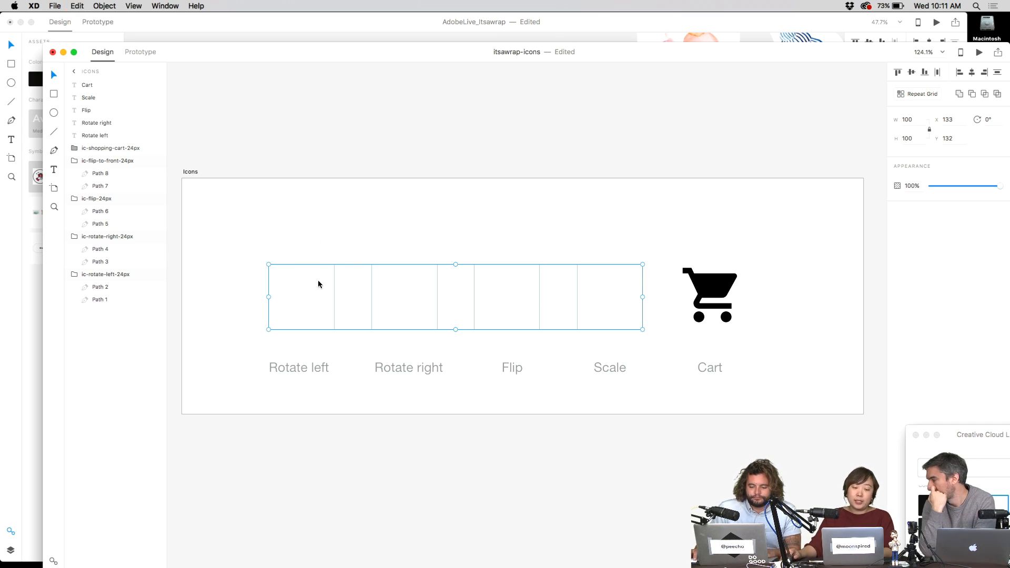
- Export the white icon row as PNGs into the Desktop icons folder and minimize itsawrap-icons
{"action": "left_click", "coordinate": [51, 2]}
{"action": "left_click", "coordinate": [98, 118]}
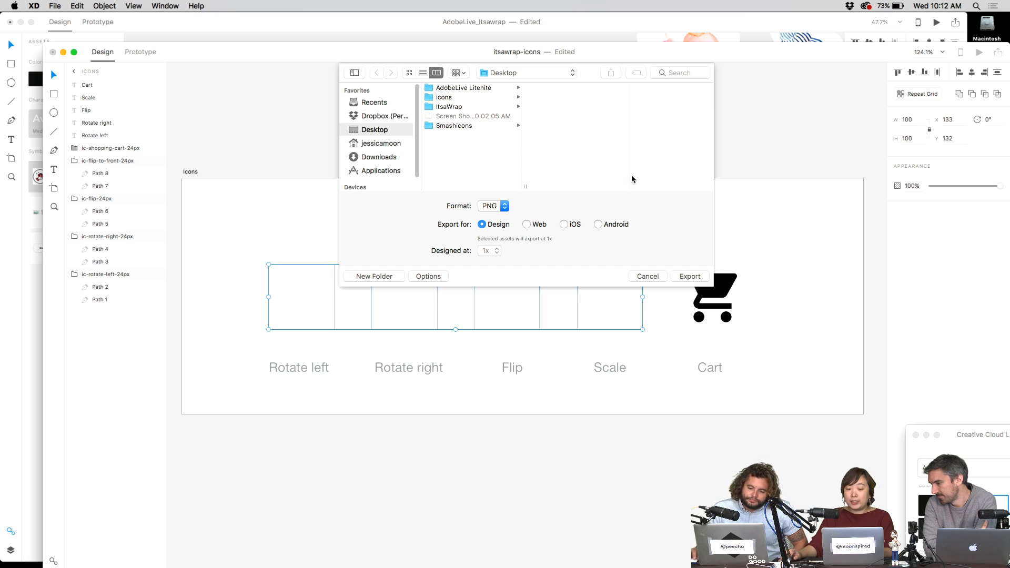
{"action": "left_click", "coordinate": [462, 100]}
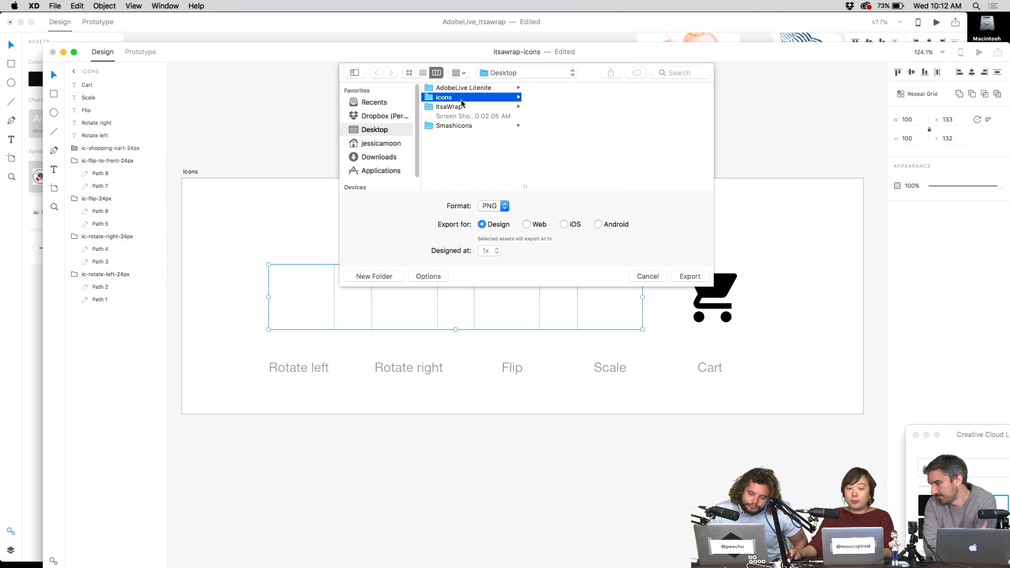
{"action": "left_click", "coordinate": [689, 278]}
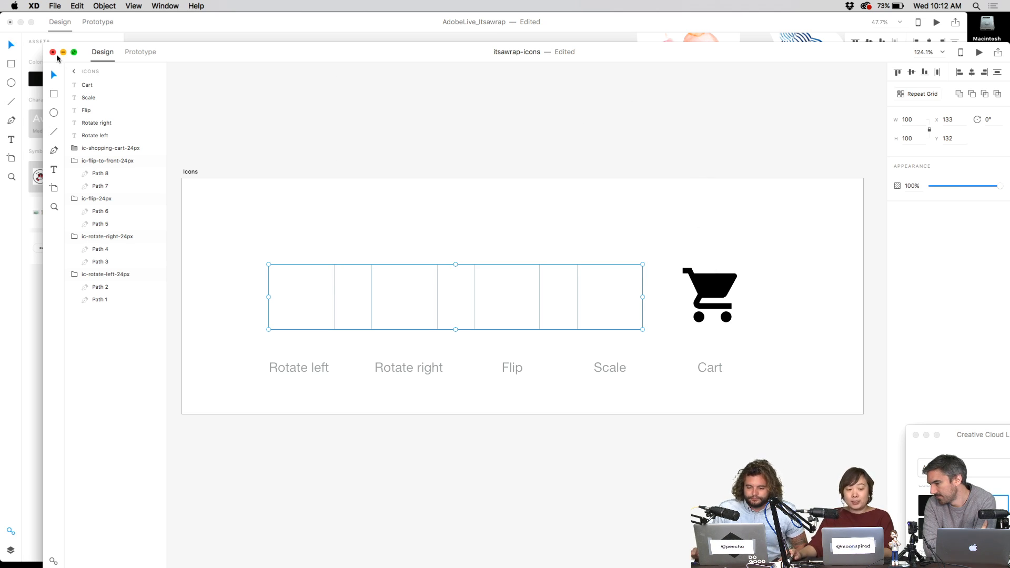
{"action": "left_click", "coordinate": [224, 33]}
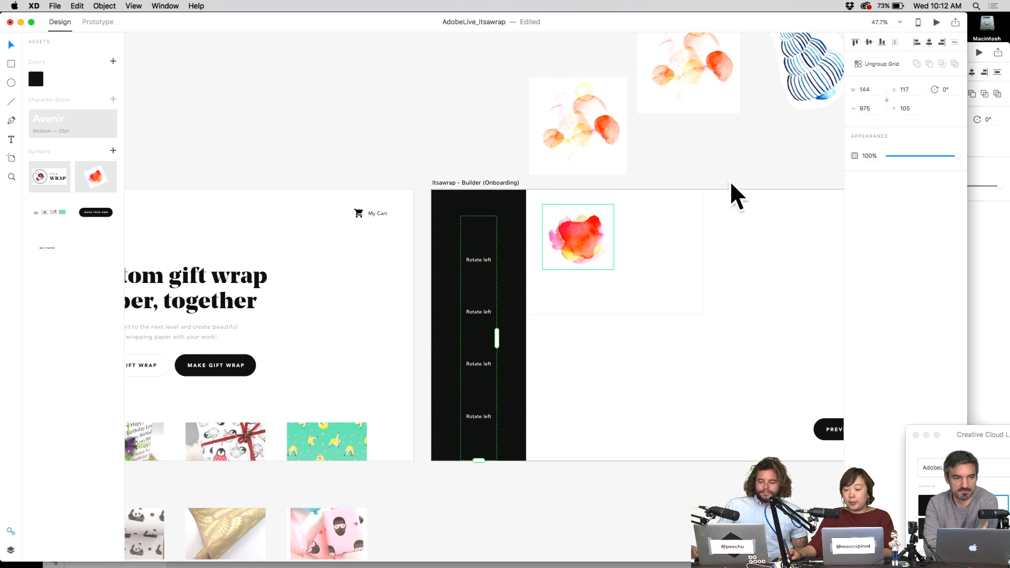
- Open the desktop icons folder and drag its four PNGs onto the dark artboard
{"action": "key", "text": "F11"}
{"action": "left_click", "coordinate": [989, 213]}
{"action": "double_click", "coordinate": [990, 214]}
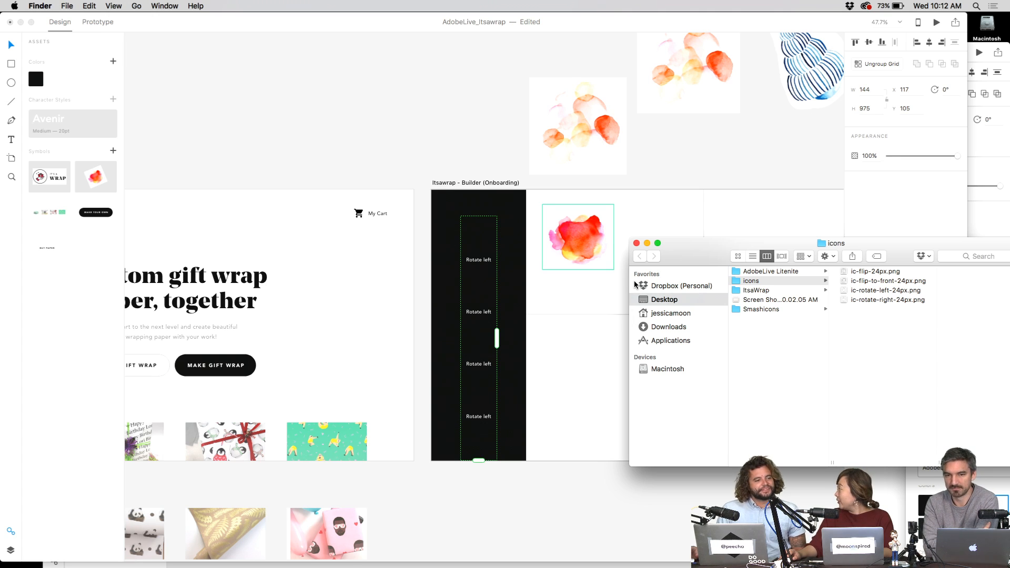
{"action": "left_click_drag", "start_coordinate": [673, 260], "coordinate": [596, 195]}
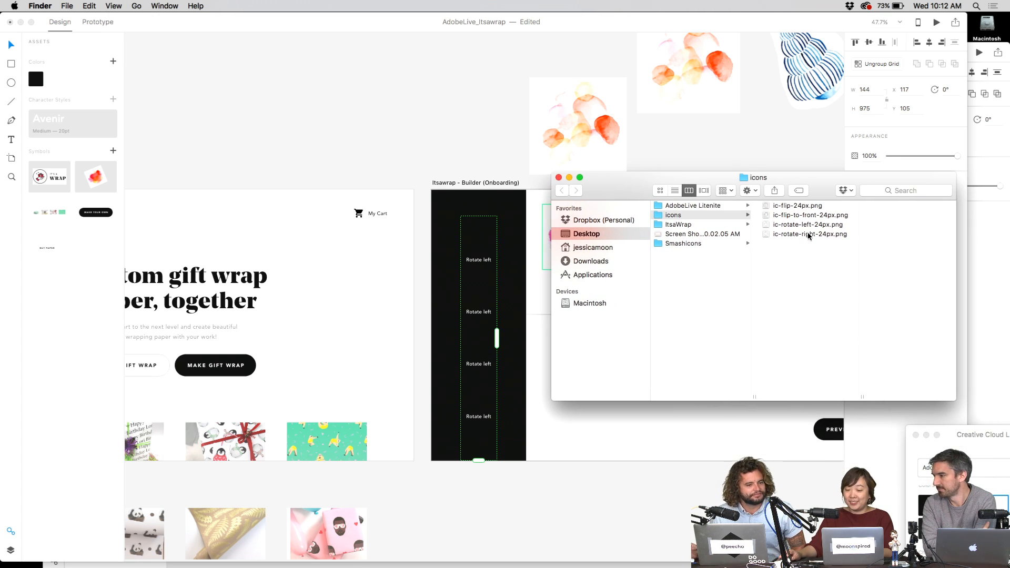
{"action": "left_click_drag", "start_coordinate": [771, 257], "coordinate": [482, 238]}
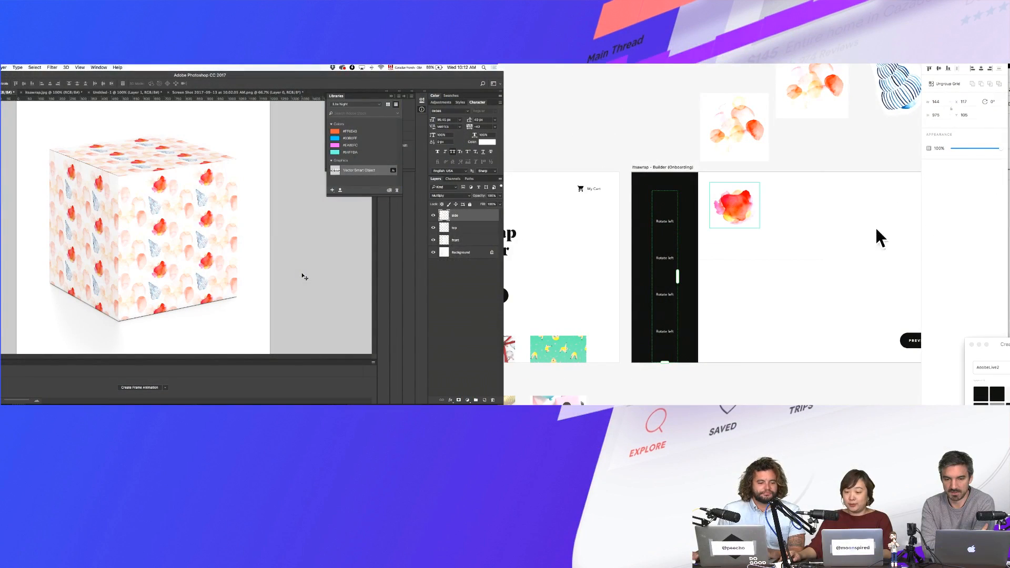
- Delete the four exported PNGs from the icons folder and return to itsawrap-icons
{"action": "key", "text": "ctrl+Up"}
{"action": "left_click", "coordinate": [943, 158]}
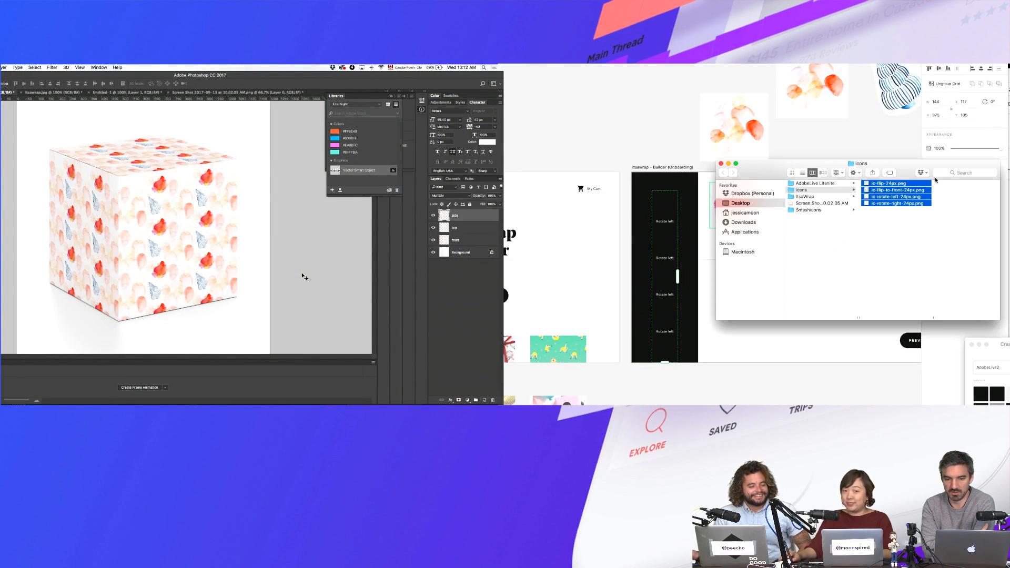
{"action": "key", "text": "super+BackSpace"}
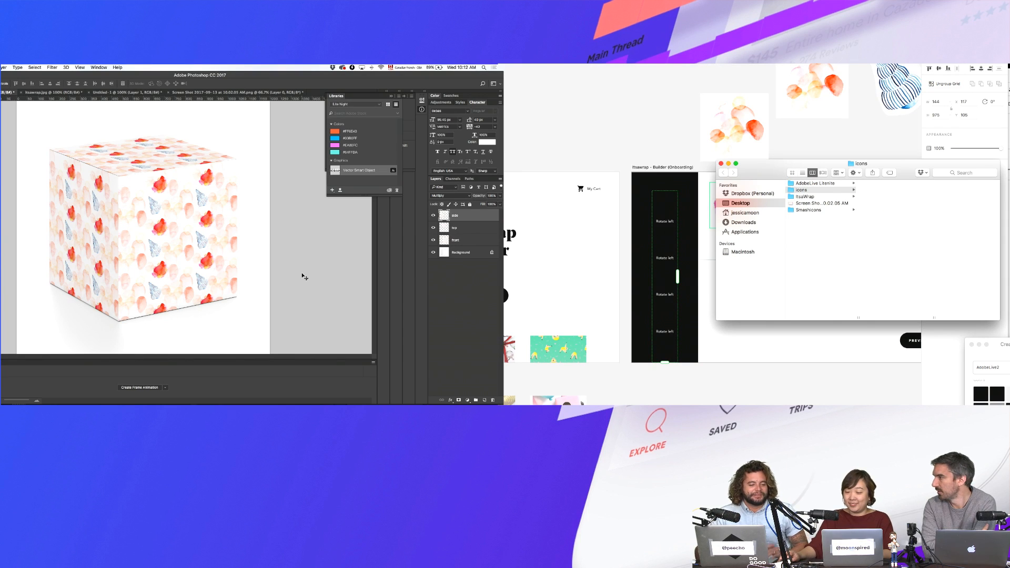
{"action": "key", "text": "super+Tab"}
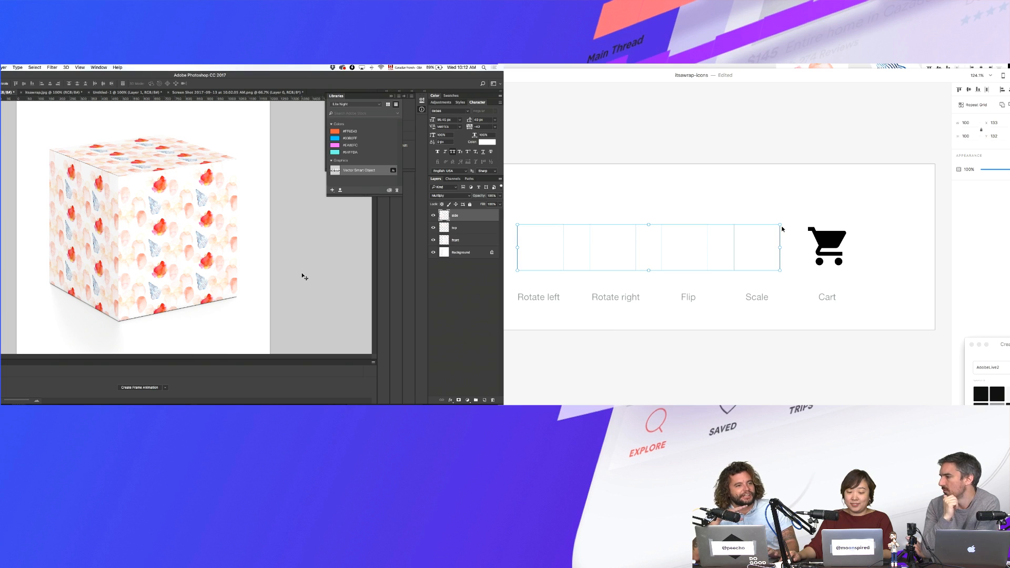
- Shrink the icon grid to under half its size and export it to the icons folder
{"action": "left_click_drag", "start_coordinate": [778, 225], "coordinate": [641, 249]}
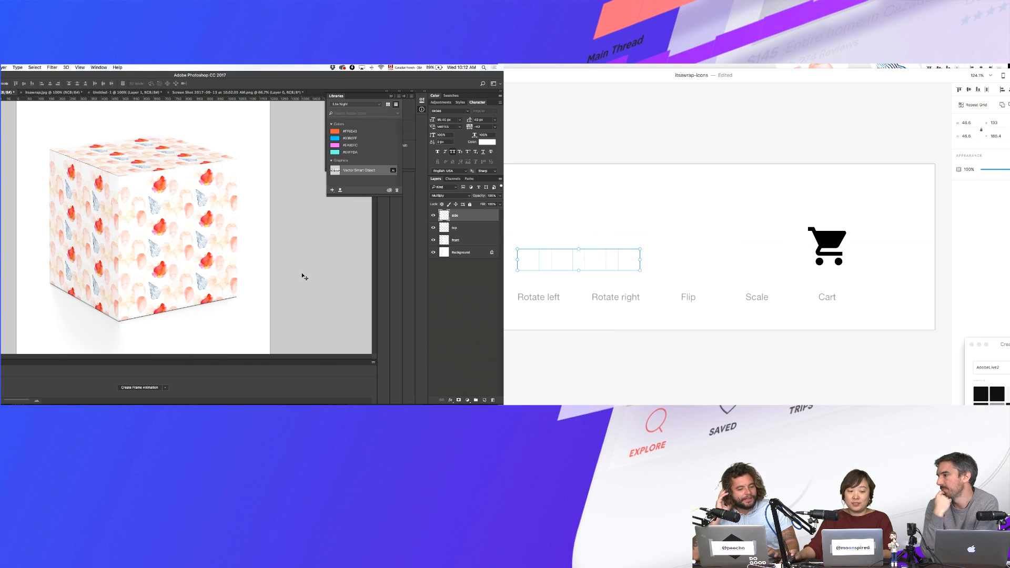
{"action": "key", "text": "super+e"}
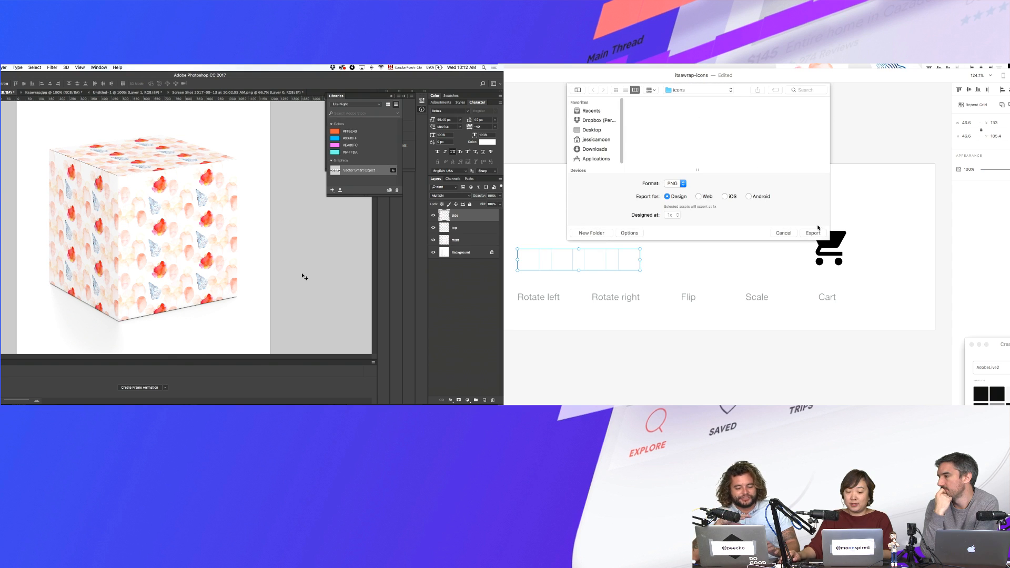
{"action": "left_click", "coordinate": [813, 233]}
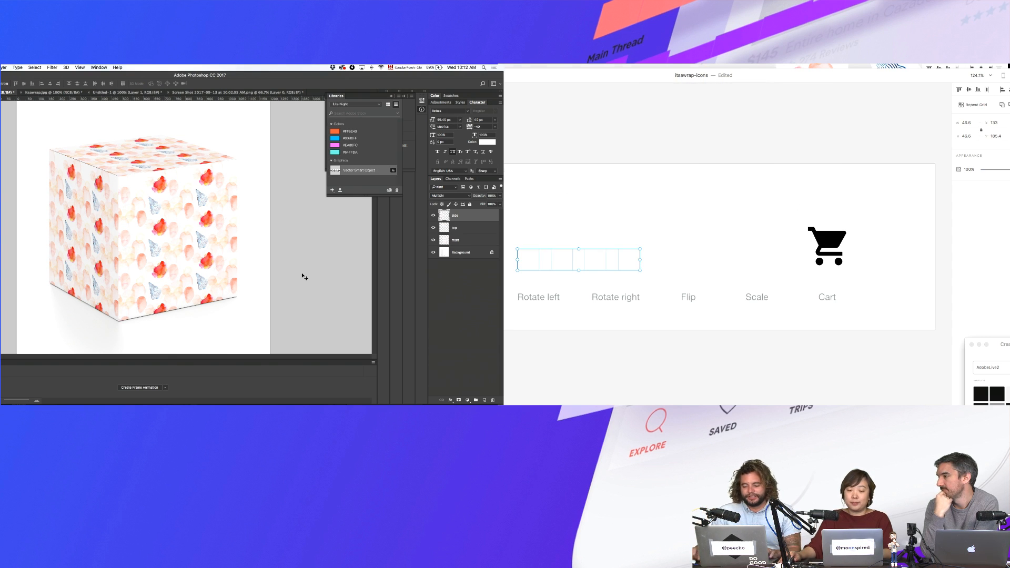
- Drop the exported icon files into the Builder document's tool column cells
{"action": "key", "text": "super+grave"}
{"action": "left_click_drag", "start_coordinate": [432, 218], "coordinate": [433, 240]}
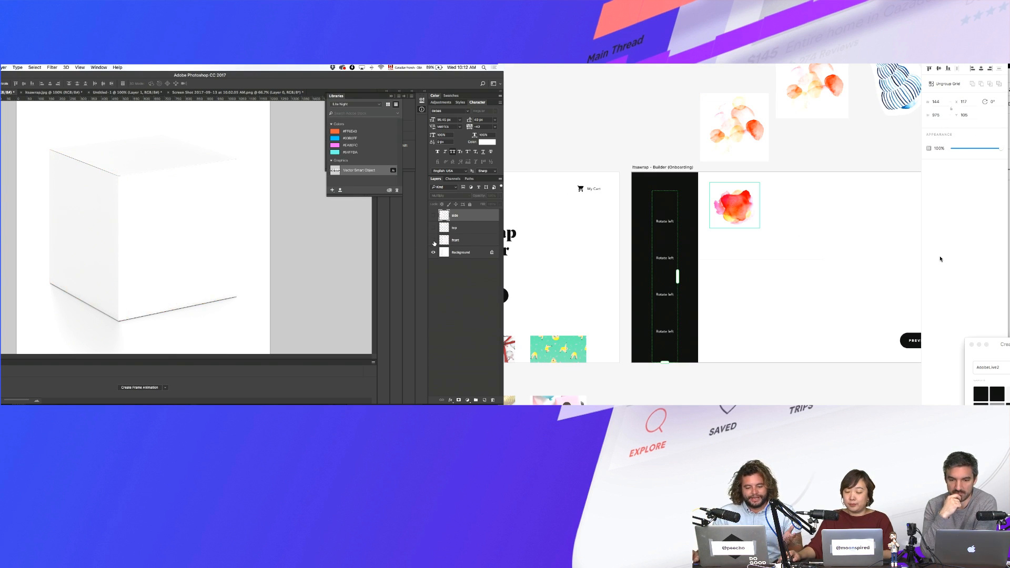
{"action": "key", "text": "ctrl+Up"}
{"action": "left_click", "coordinate": [942, 141]}
{"action": "left_click", "coordinate": [911, 218]}
{"action": "left_click", "coordinate": [893, 198], "text": "shift"}
{"action": "left_click", "coordinate": [434, 240]}
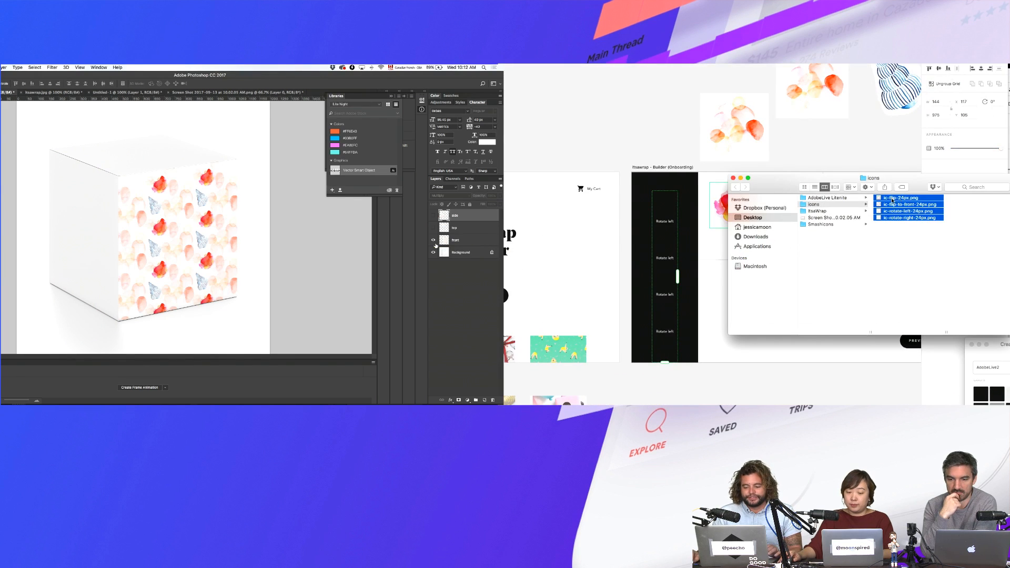
{"action": "left_click_drag", "start_coordinate": [893, 199], "coordinate": [666, 205]}
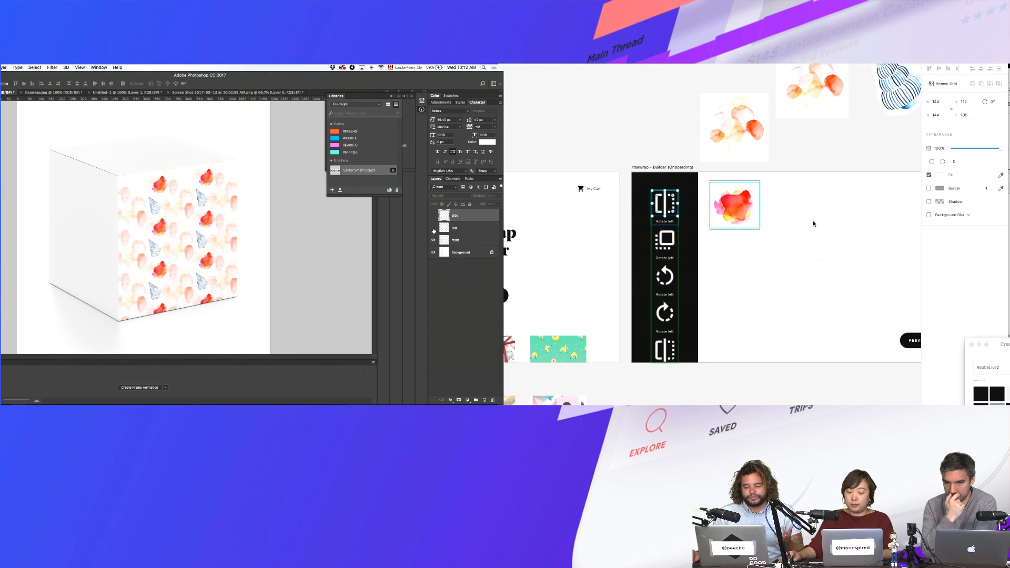
{"action": "left_click", "coordinate": [434, 228]}
{"action": "left_click", "coordinate": [434, 216]}
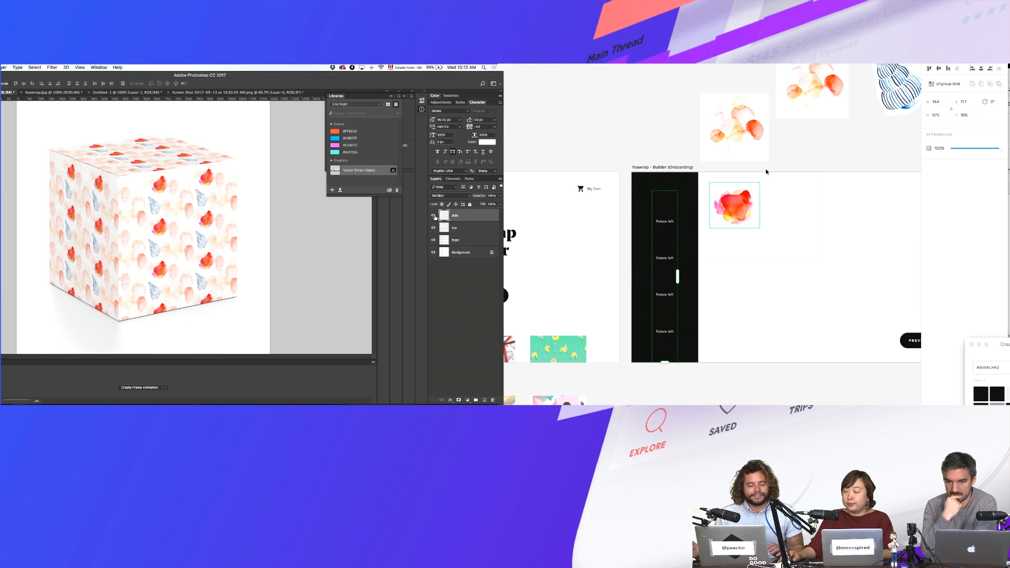
- Re-export the icons to the icons folder, replacing the existing files
{"action": "key", "text": "super+grave"}
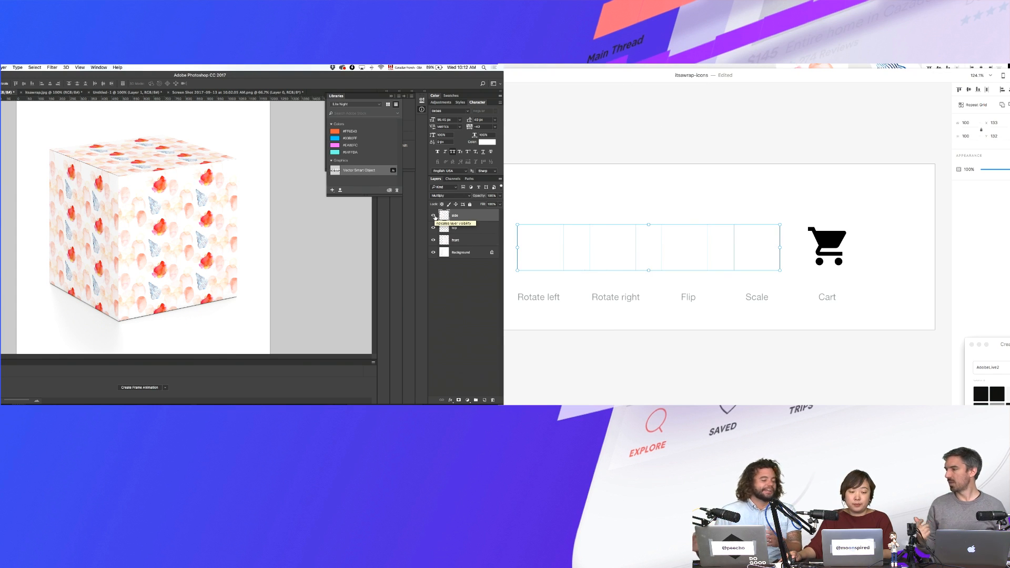
{"action": "key", "text": "super+e"}
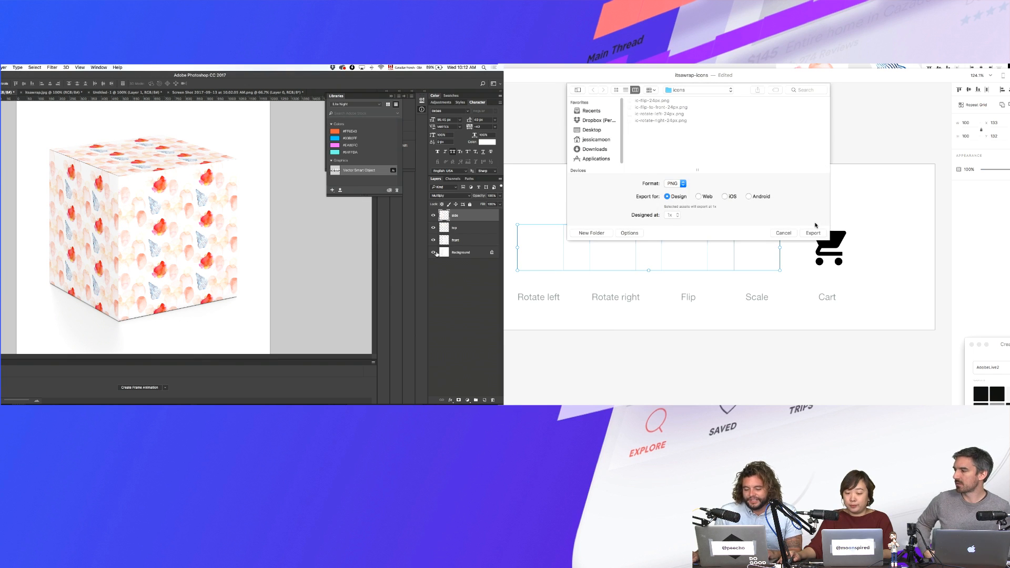
{"action": "left_click", "coordinate": [813, 230]}
{"action": "double_click", "coordinate": [459, 253]}
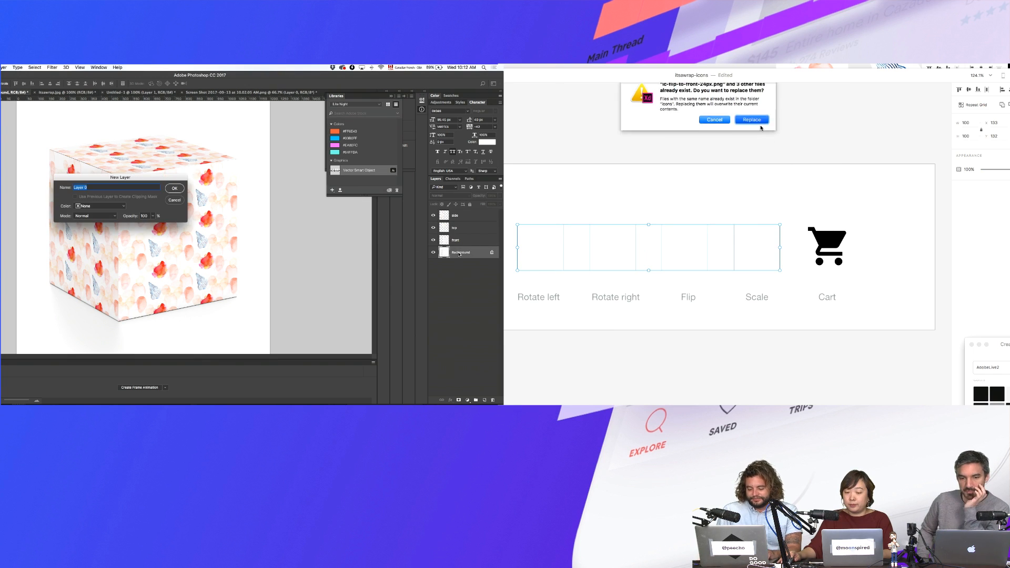
{"action": "left_click", "coordinate": [761, 128]}
{"action": "key", "text": "Return"}
- In the Builder document, shrink a tool column grid cell to about 68 px
{"action": "key", "text": "super+grave"}
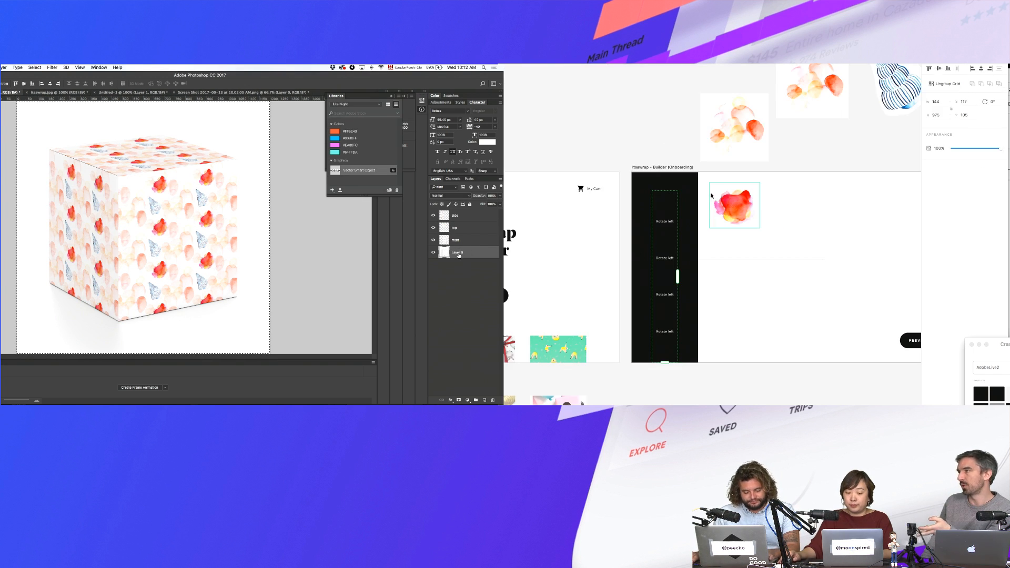
{"action": "key", "text": "ctrl+Up"}
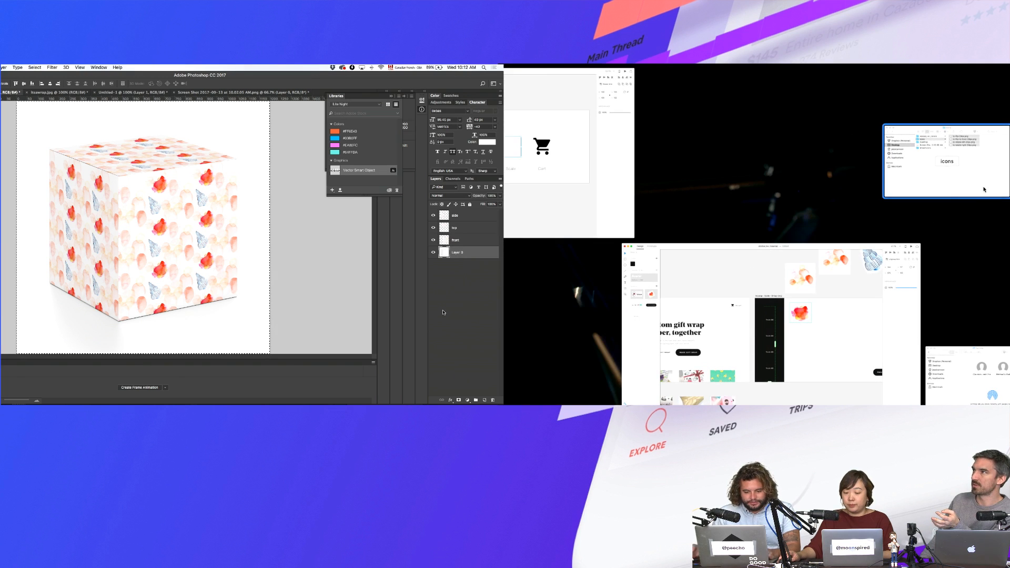
{"action": "left_click", "coordinate": [894, 211]}
{"action": "double_click", "coordinate": [658, 196]}
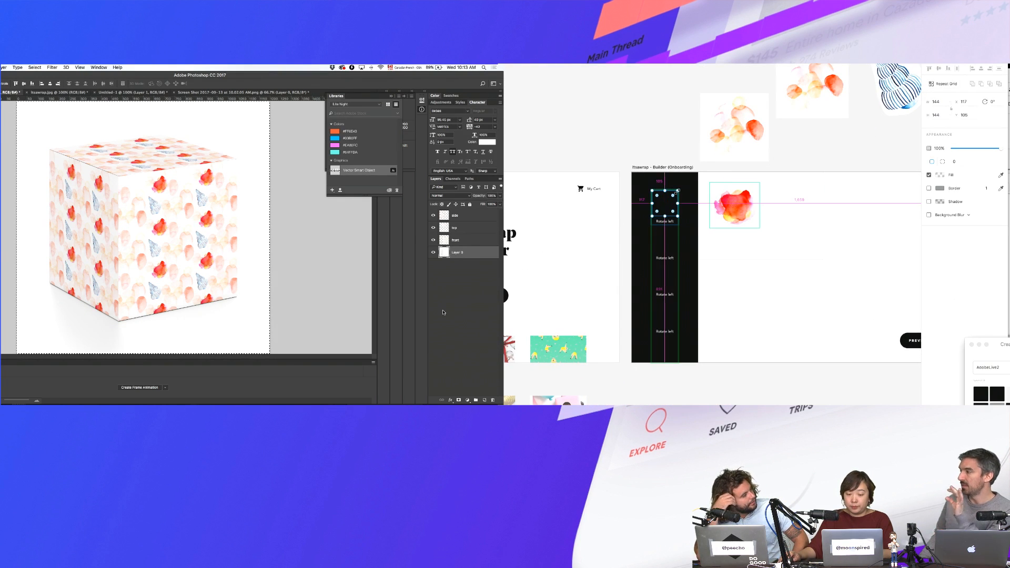
{"action": "left_click_drag", "start_coordinate": [675, 194], "coordinate": [675, 193]}
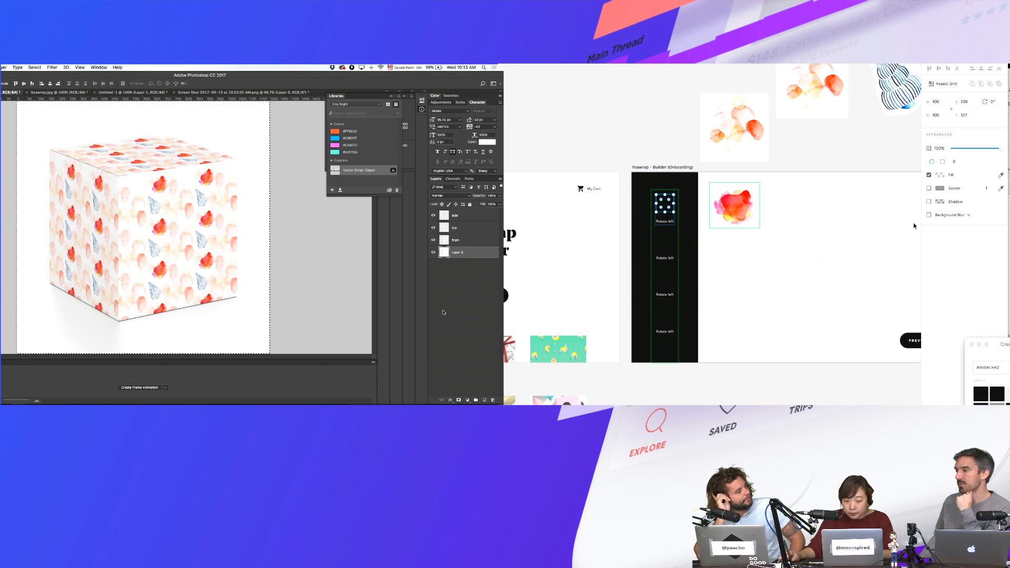
- Drop the four icon files into the tool column cells, then undo the drop
{"action": "key", "text": "ctrl+Up"}
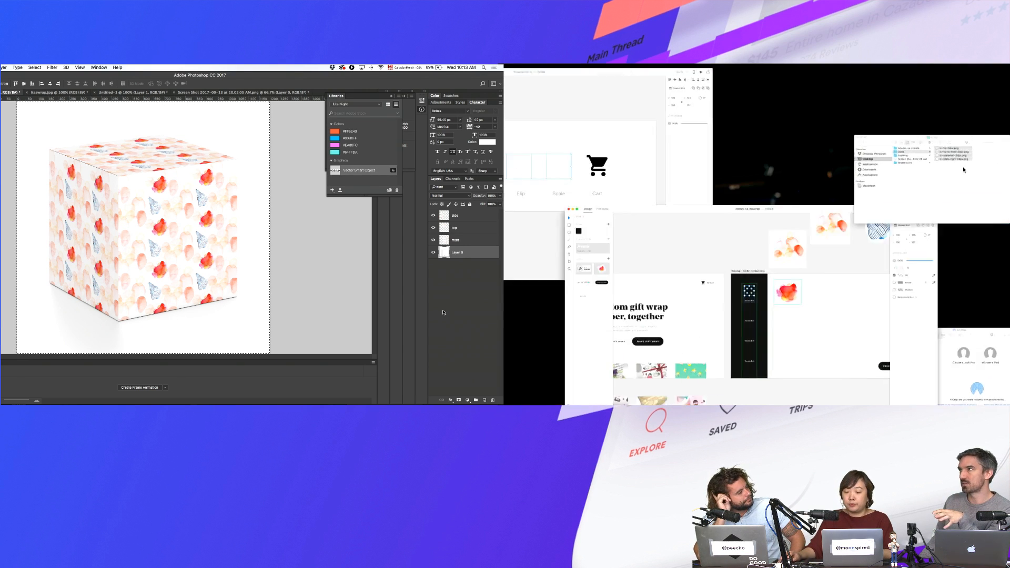
{"action": "left_click", "coordinate": [895, 163]}
{"action": "left_click_drag", "start_coordinate": [895, 203], "coordinate": [668, 208]}
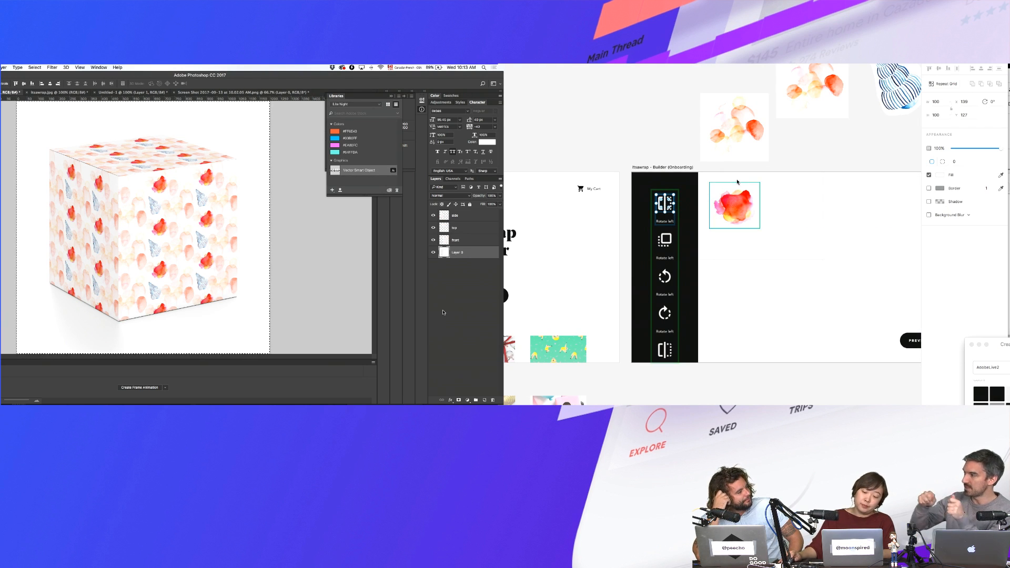
{"action": "key", "text": "super+z"}
{"action": "left_click", "coordinate": [647, 134]}
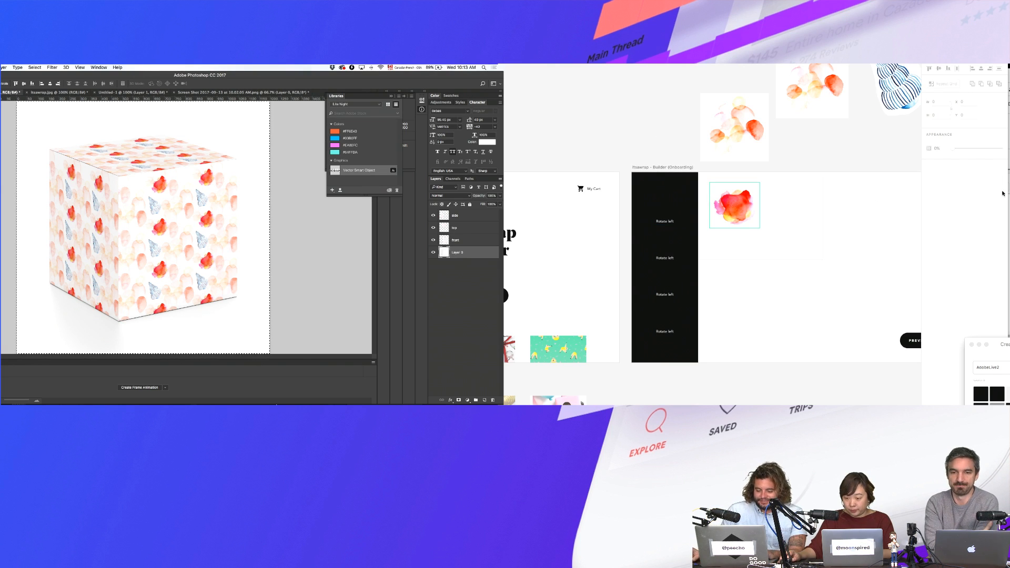
{"action": "left_click", "coordinate": [139, 397]}
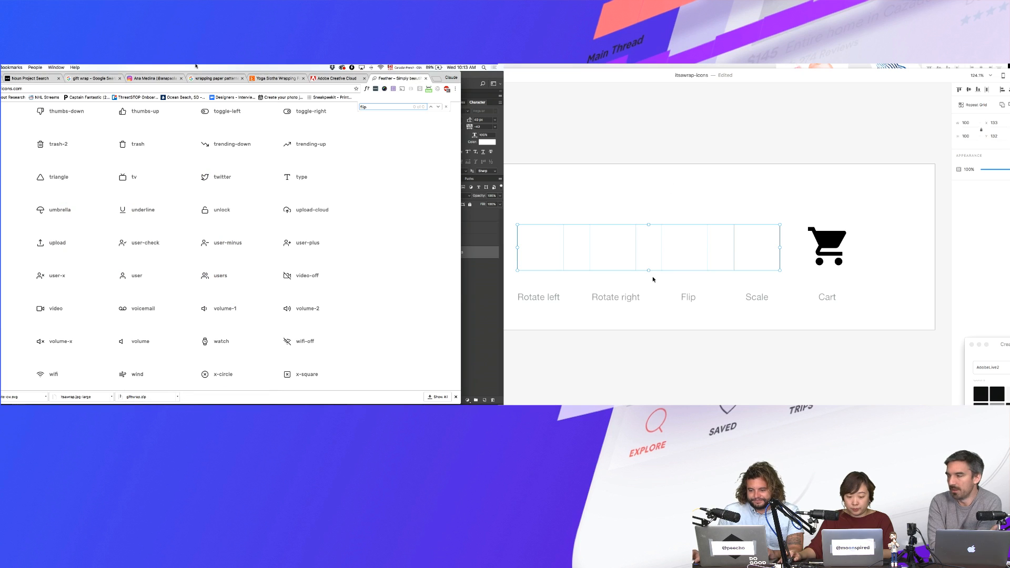
- Retype the second label as 'Rotate right' and set the third label to 'Flip art'
{"action": "left_click", "coordinate": [676, 68]}
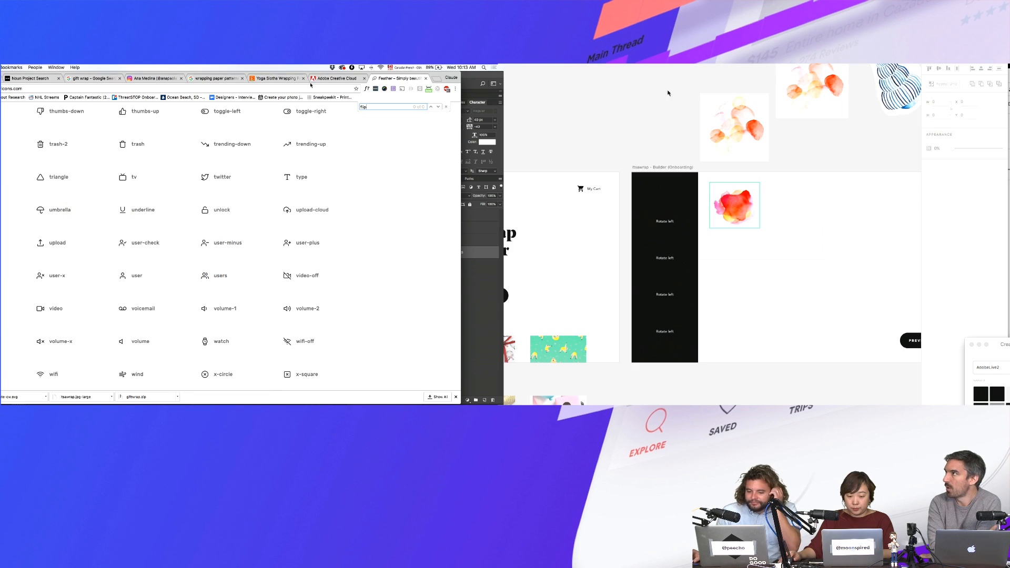
{"action": "double_click", "coordinate": [665, 294]}
{"action": "double_click", "coordinate": [666, 259]}
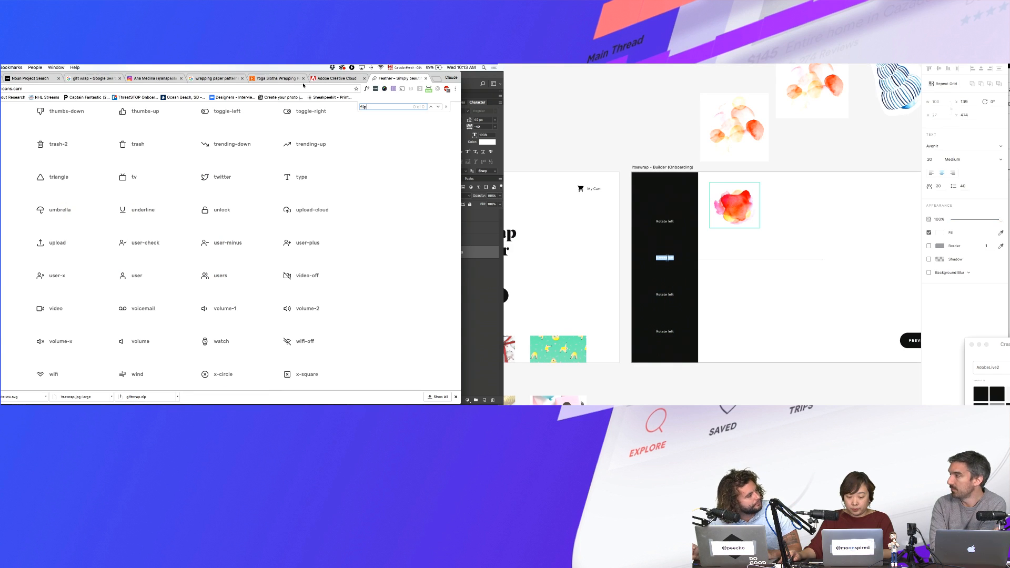
{"action": "type", "text": "Rotate right"}
{"action": "key", "text": "Escape"}
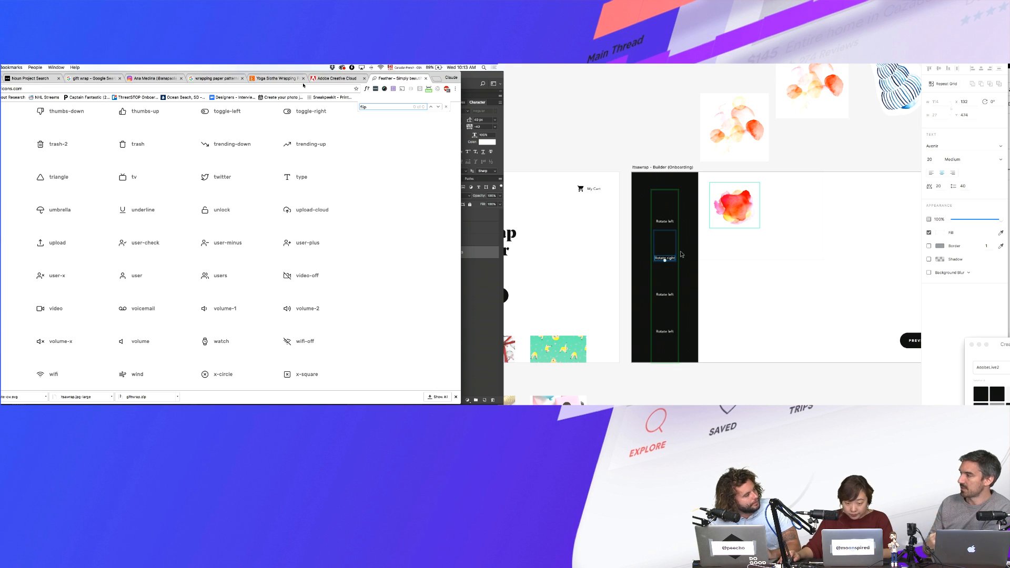
{"action": "double_click", "coordinate": [670, 295]}
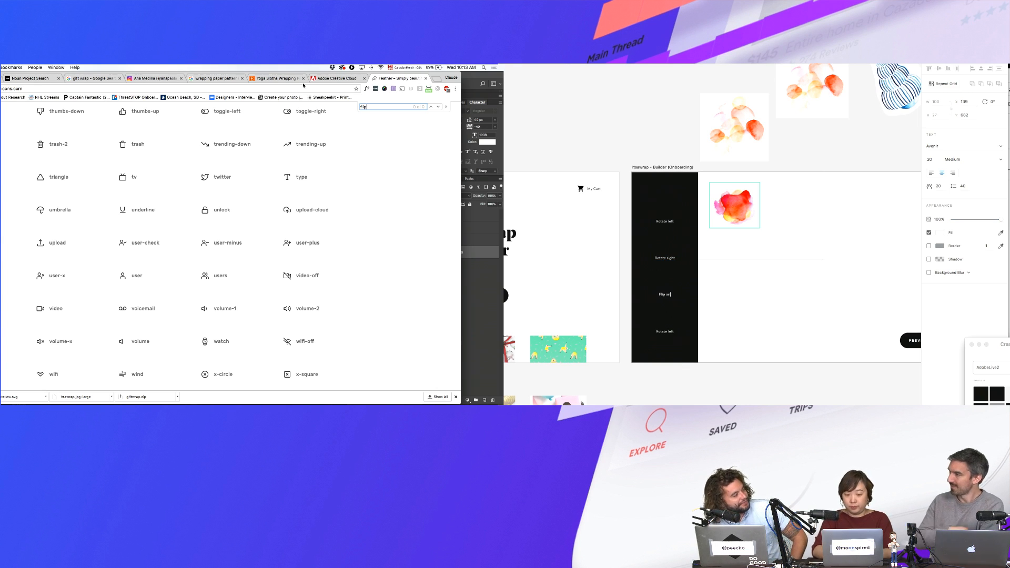
{"action": "key", "text": "Escape"}
- Revise the second label so it reads 'Rotate art right'
{"action": "double_click", "coordinate": [669, 259]}
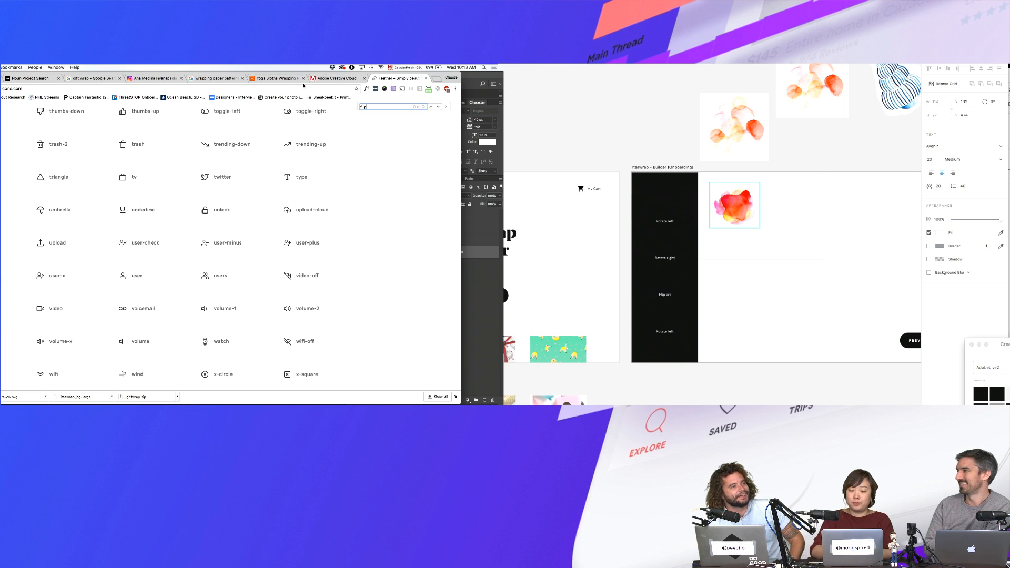
{"action": "key", "text": "Escape"}
{"action": "key", "text": "Escape"}
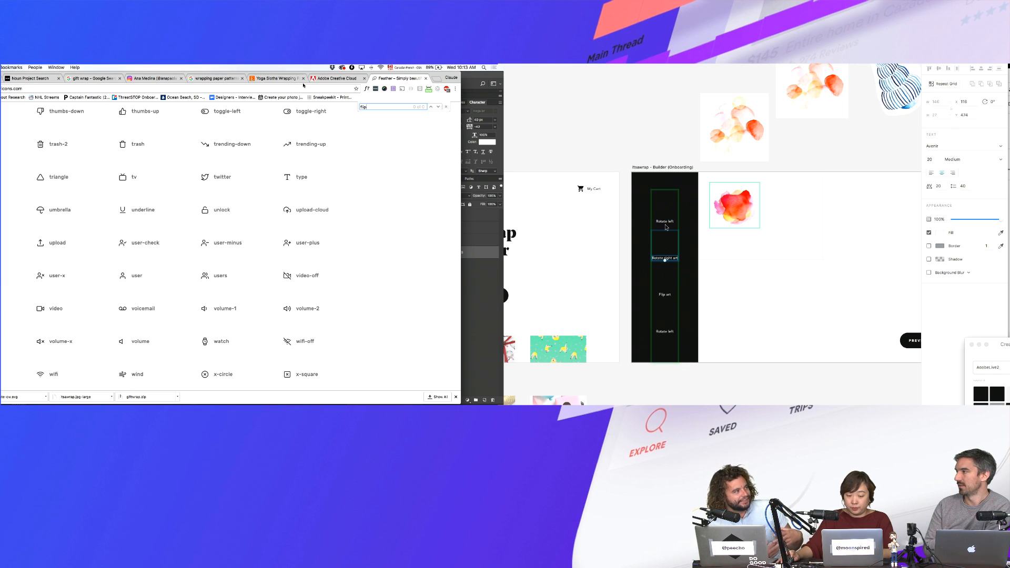
{"action": "left_click", "coordinate": [668, 224]}
{"action": "double_click", "coordinate": [675, 260]}
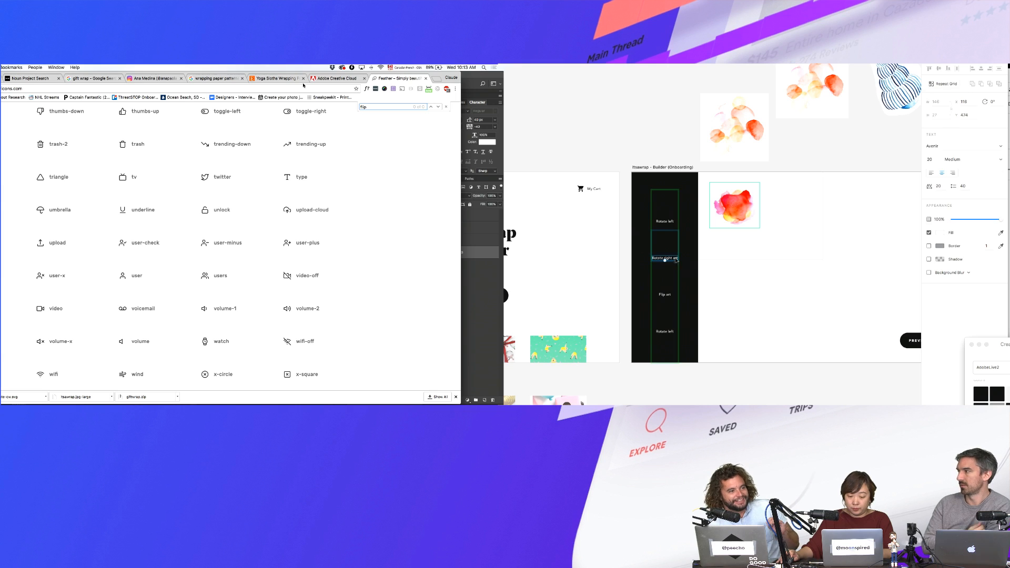
{"action": "double_click", "coordinate": [675, 259]}
{"action": "key", "text": "Escape"}
{"action": "double_click", "coordinate": [676, 259]}
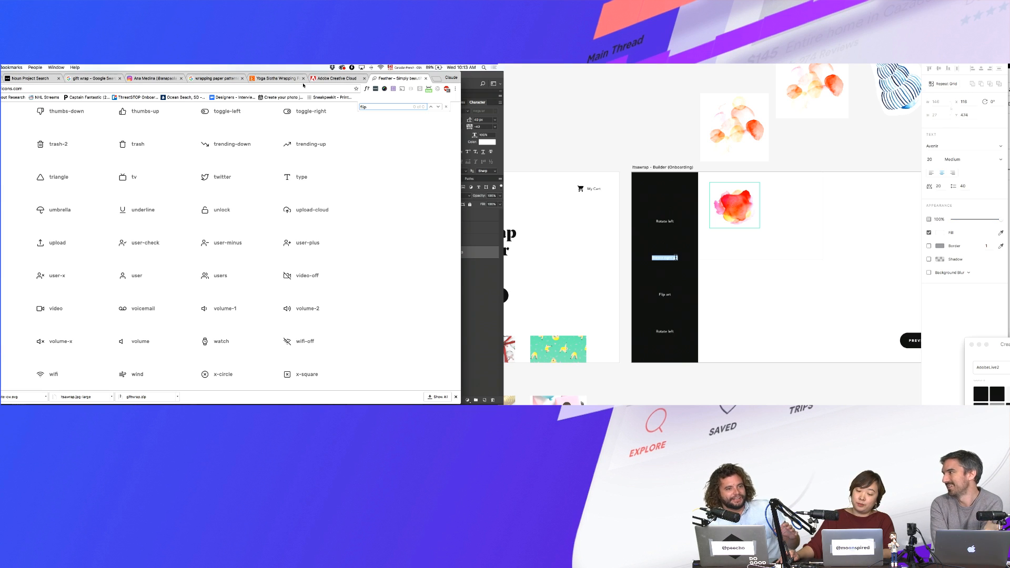
{"action": "left_click", "coordinate": [676, 258]}
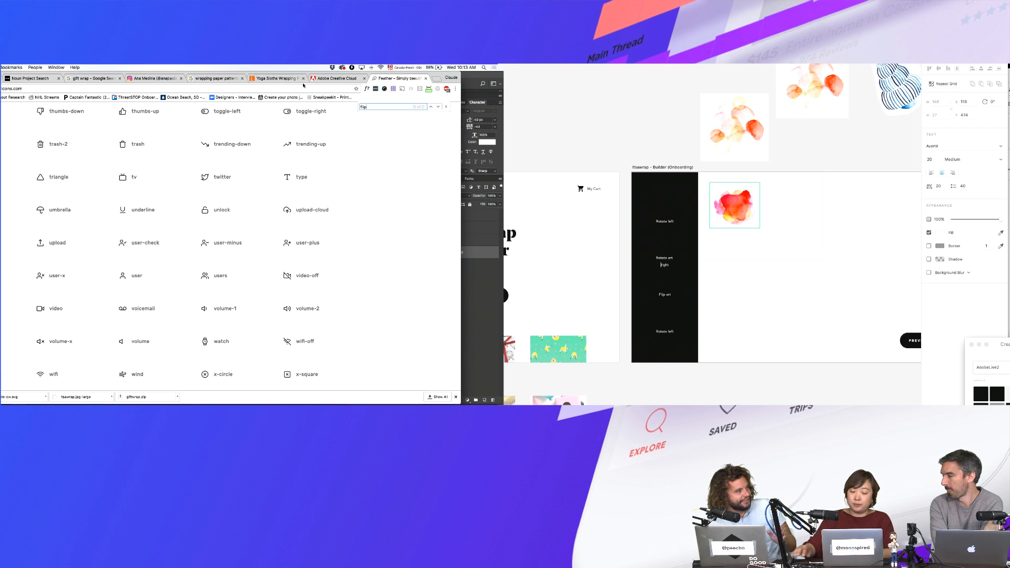
- Rename the top label 'Rotate art left' and the bottom label 'Delete art'
{"action": "double_click", "coordinate": [667, 221]}
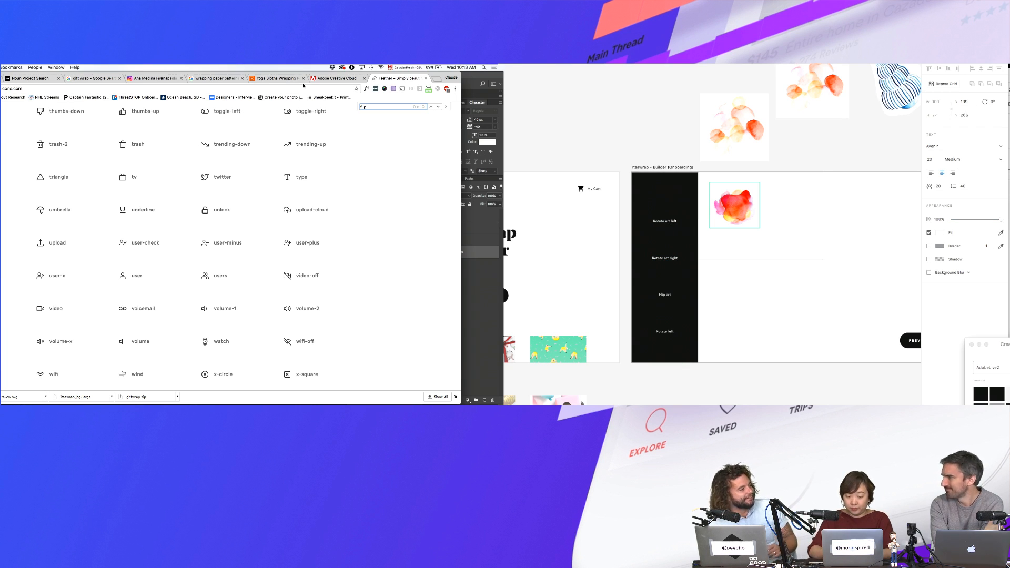
{"action": "key", "text": "Escape"}
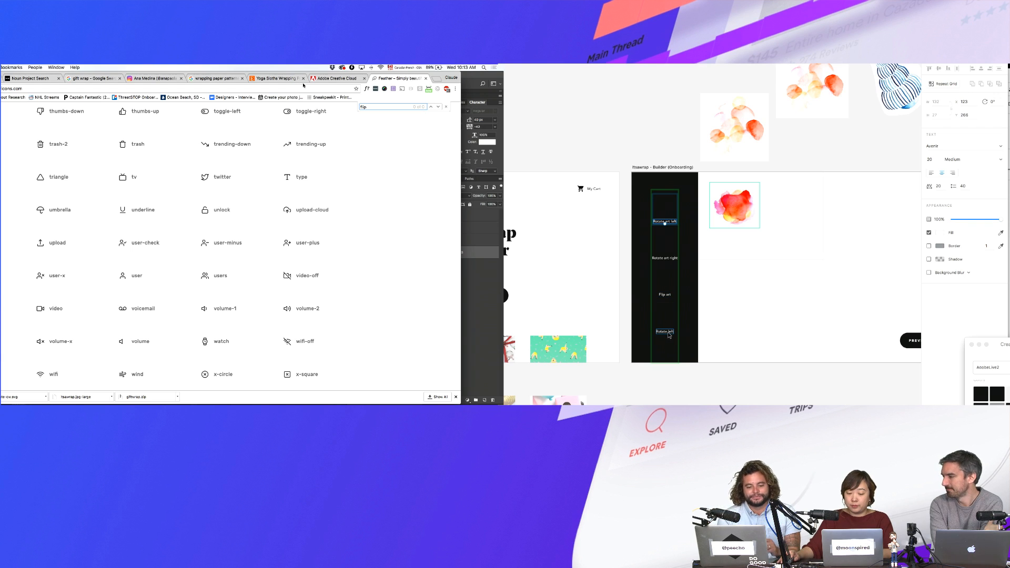
{"action": "double_click", "coordinate": [667, 332]}
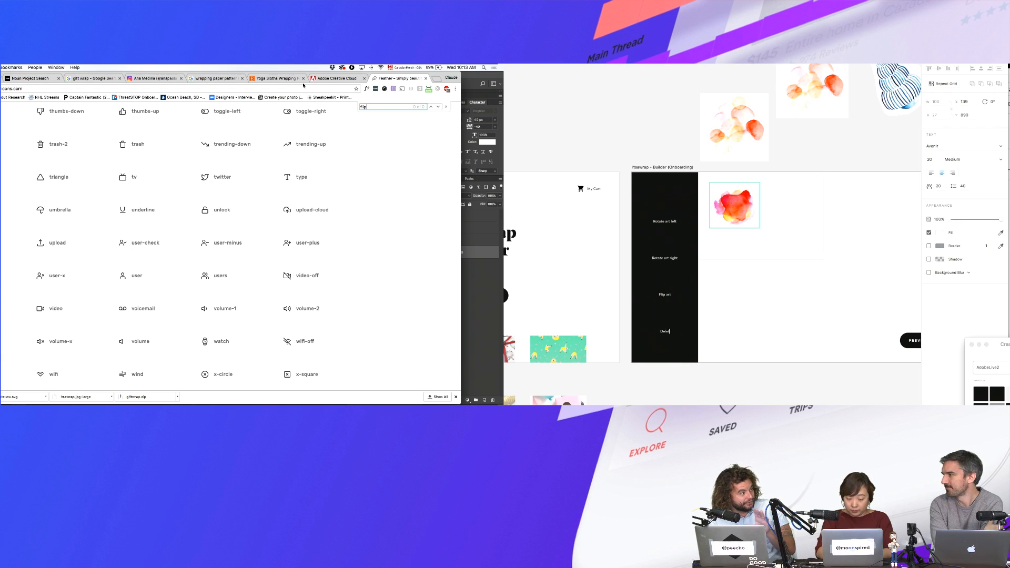
{"action": "type", "text": "Delete art"}
{"action": "left_click", "coordinate": [729, 310]}
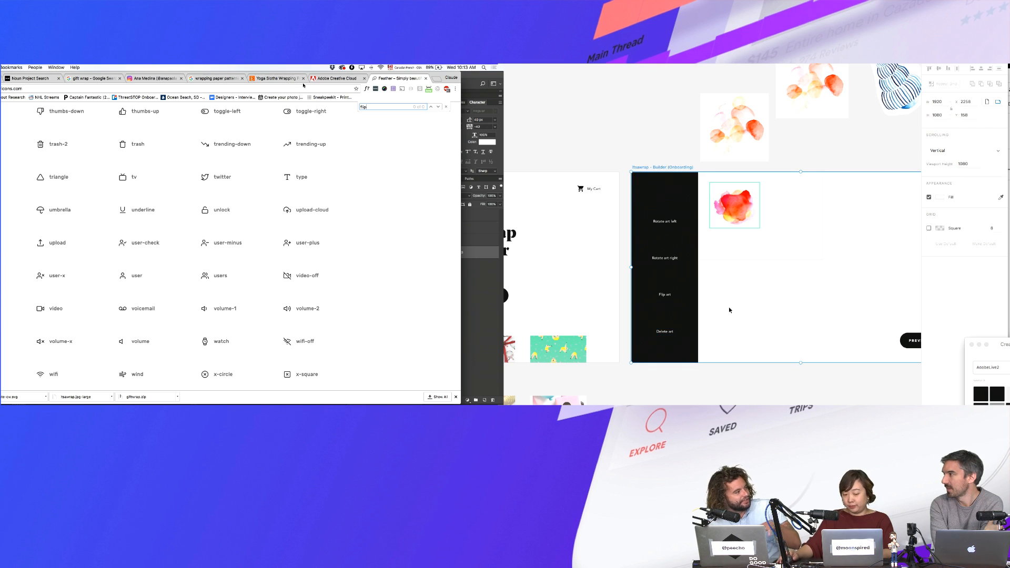
{"action": "left_click_drag", "start_coordinate": [729, 295], "coordinate": [713, 295]}
{"action": "left_click", "coordinate": [650, 274]}
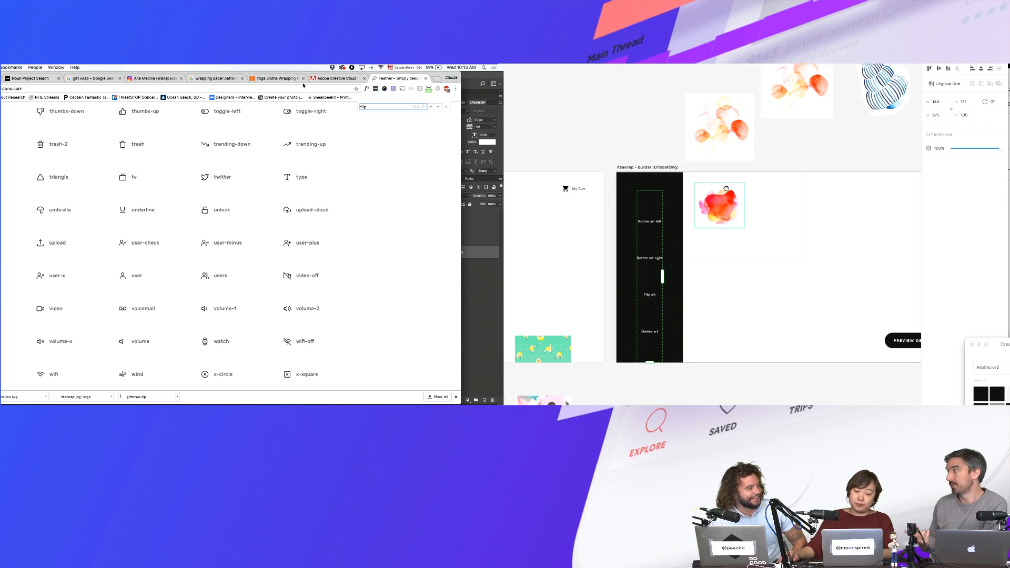
- Delete the white-square grid and the Add artwork labels from the second artboard
{"action": "scroll", "coordinate": [684, 231], "scroll_direction": "right", "scroll_amount": 5}
{"action": "left_click", "coordinate": [899, 212]}
{"action": "key", "text": "Delete"}
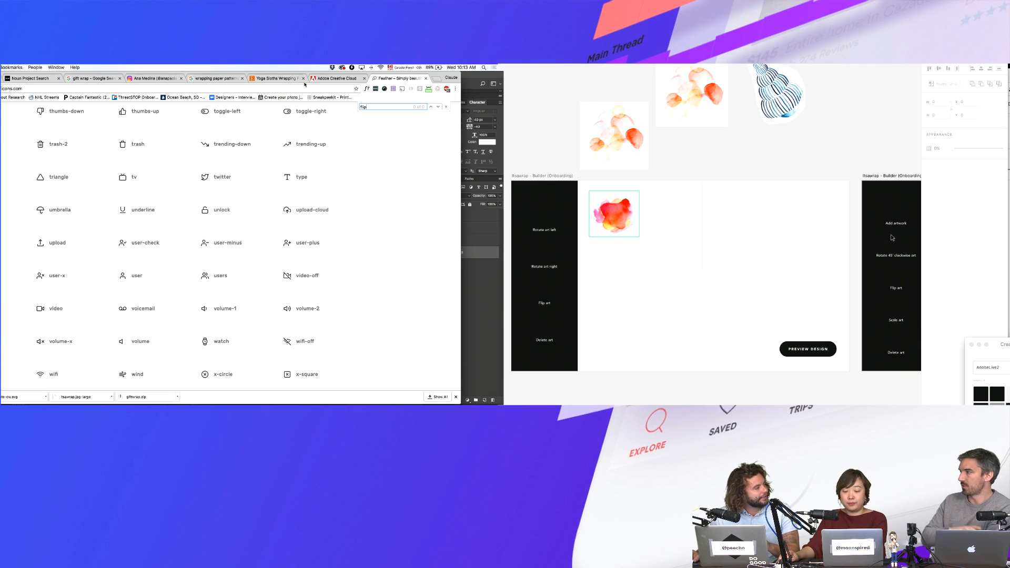
{"action": "double_click", "coordinate": [896, 225]}
{"action": "key", "text": "Escape"}
{"action": "key", "text": "Delete"}
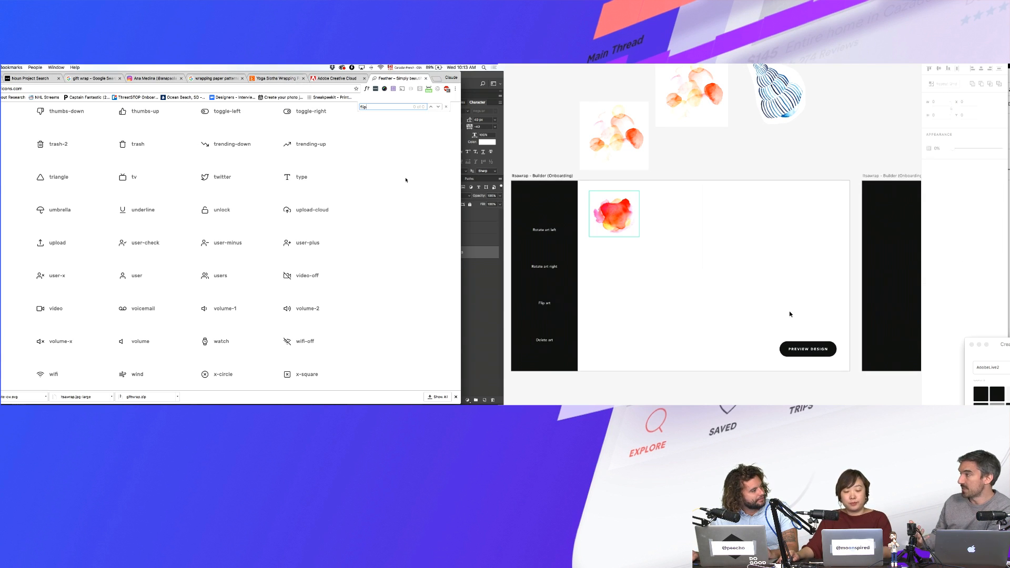
- Extend the faint vertical divider line down to the artboard's bottom edge
{"action": "scroll", "coordinate": [787, 314], "scroll_direction": "left", "scroll_amount": 2}
{"action": "scroll", "coordinate": [788, 313], "scroll_direction": "down", "scroll_amount": 2}
{"action": "left_click", "coordinate": [830, 326]}
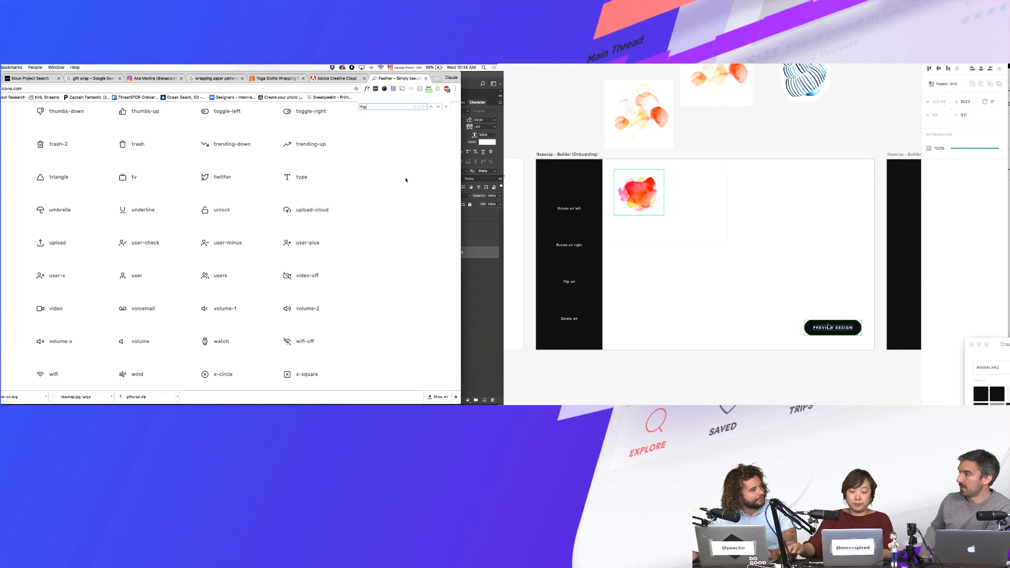
{"action": "left_click", "coordinate": [744, 248]}
{"action": "left_click_drag", "start_coordinate": [737, 180], "coordinate": [696, 265]}
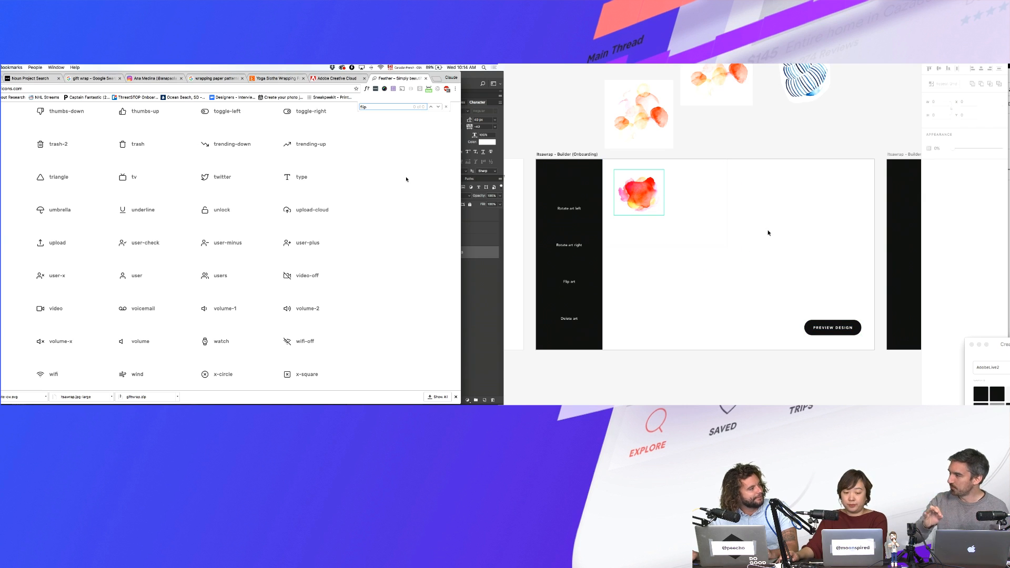
{"action": "left_click_drag", "start_coordinate": [762, 225], "coordinate": [721, 269]}
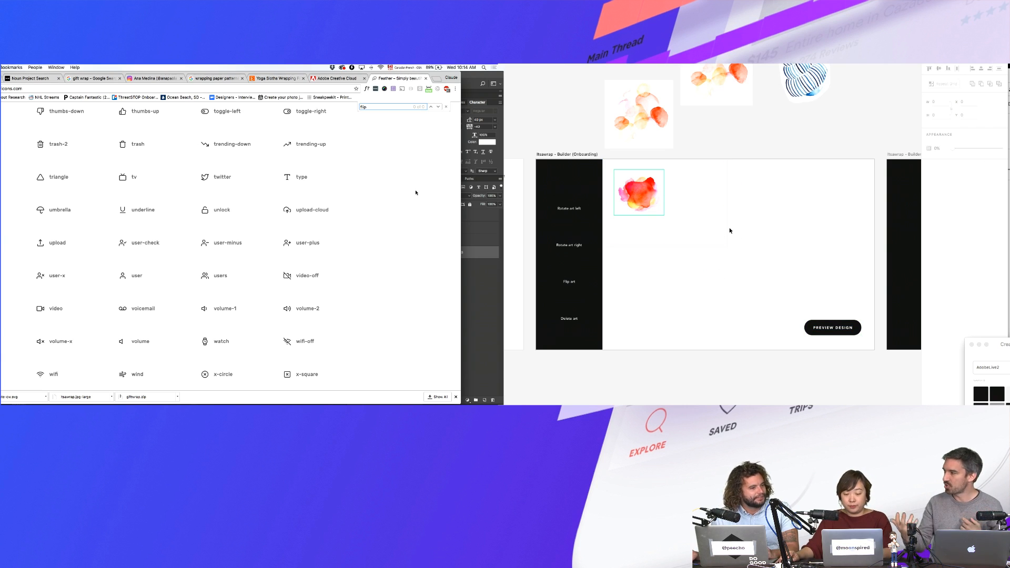
{"action": "left_click", "coordinate": [729, 228]}
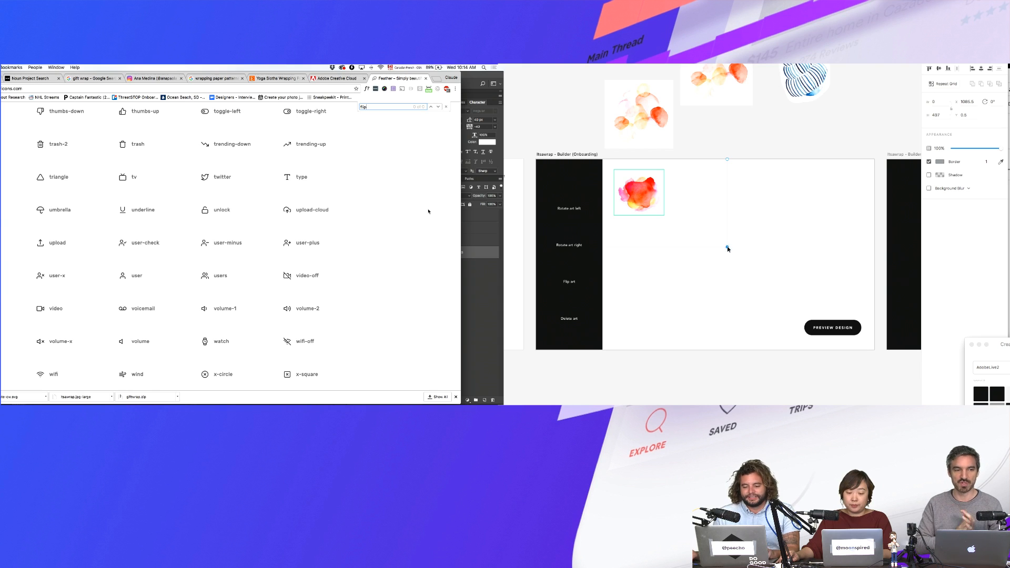
{"action": "left_click_drag", "start_coordinate": [726, 248], "coordinate": [727, 350]}
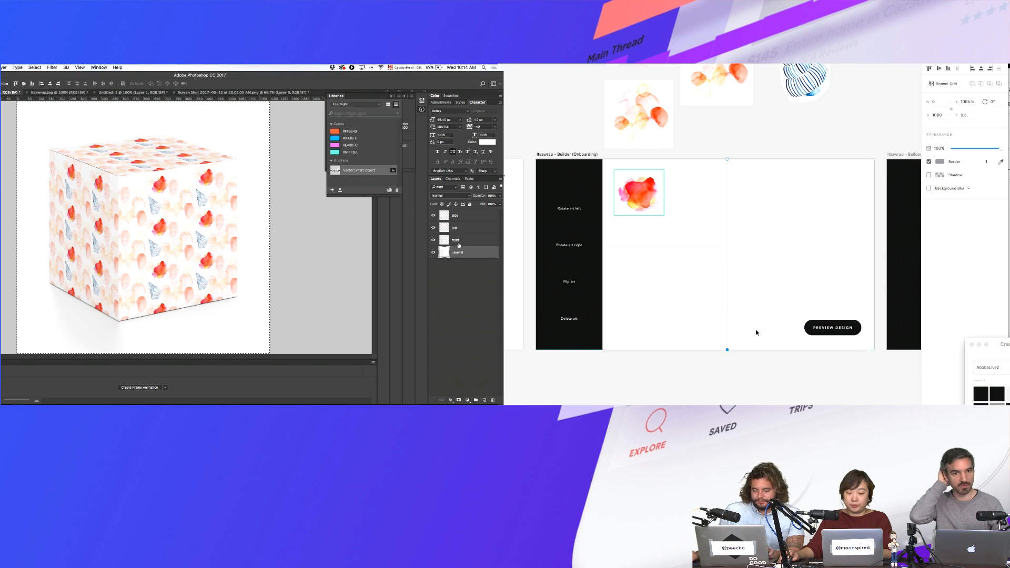
{"action": "left_click", "coordinate": [719, 210]}
- Draw a white rectangle at the artboard top and send it behind the watercolour
{"action": "scroll", "coordinate": [719, 210], "scroll_direction": "left", "scroll_amount": 2}
{"action": "left_click_drag", "start_coordinate": [634, 163], "coordinate": [755, 257]}
{"action": "mouse_move", "coordinate": [152, 403]}
{"action": "key", "text": "super+["}
{"action": "left_click", "coordinate": [152, 399]}
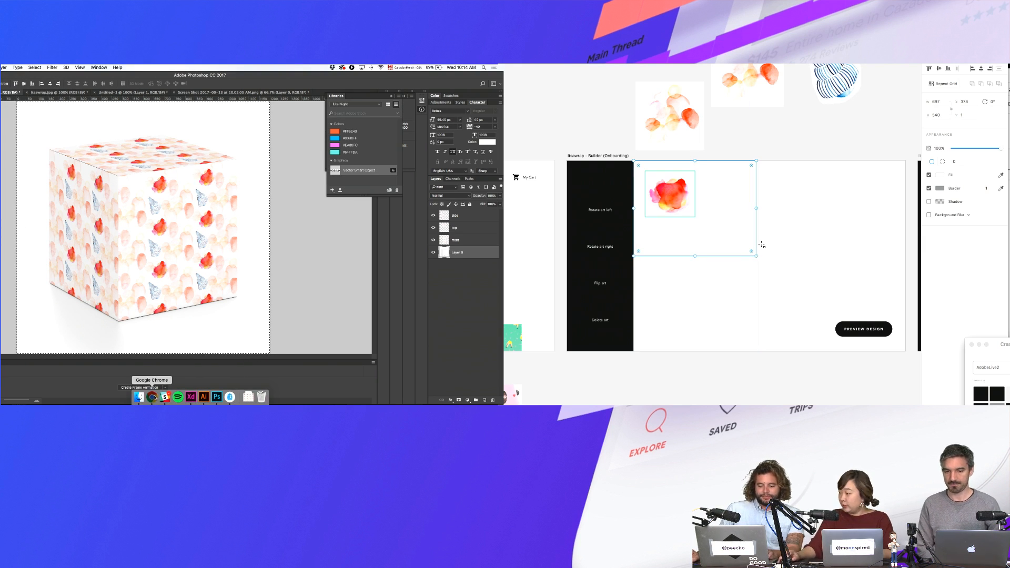
- Search the web for 'bow.png' in a new Chrome tab
{"action": "left_click", "coordinate": [761, 224]}
{"action": "left_click", "coordinate": [747, 225]}
{"action": "left_click", "coordinate": [436, 78]}
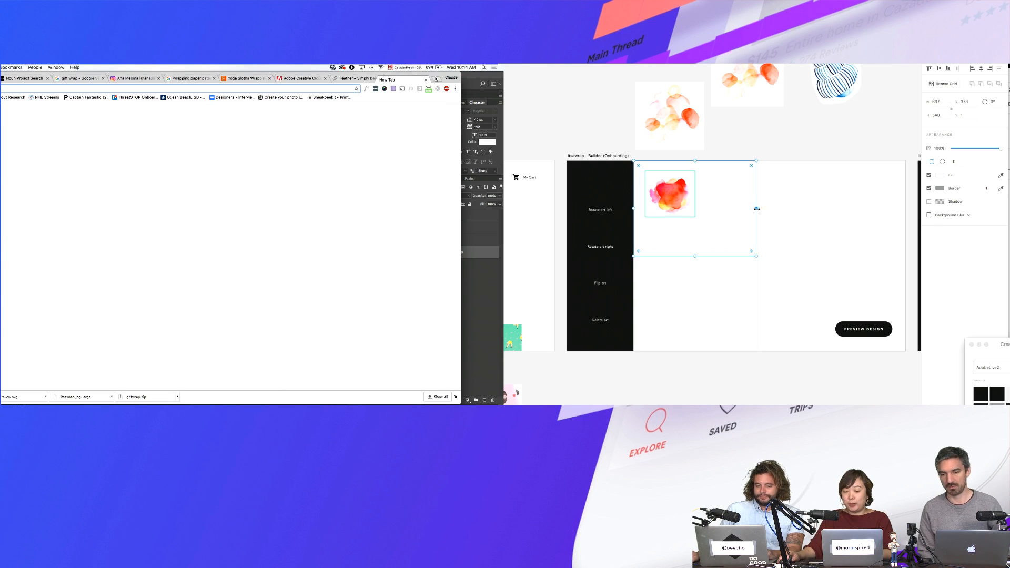
{"action": "scroll", "coordinate": [783, 218], "scroll_direction": "left", "scroll_amount": 3}
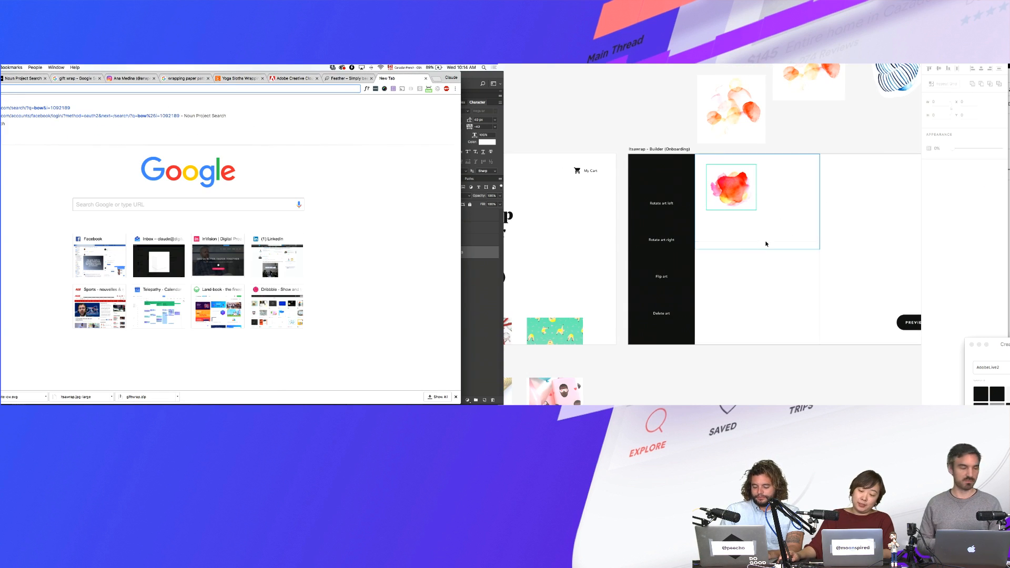
{"action": "type", "text": "bow.png"}
{"action": "key", "text": "Return"}
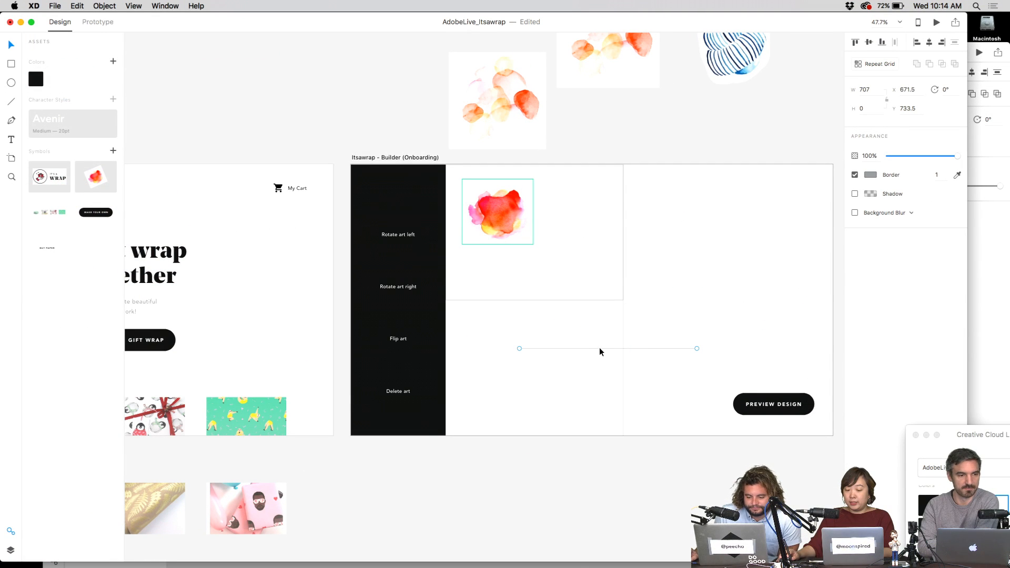
- Align the horizontal line with the row divider to the right edge and nudge the vertical grid line right
{"action": "left_click_drag", "start_coordinate": [600, 349], "coordinate": [526, 299]}
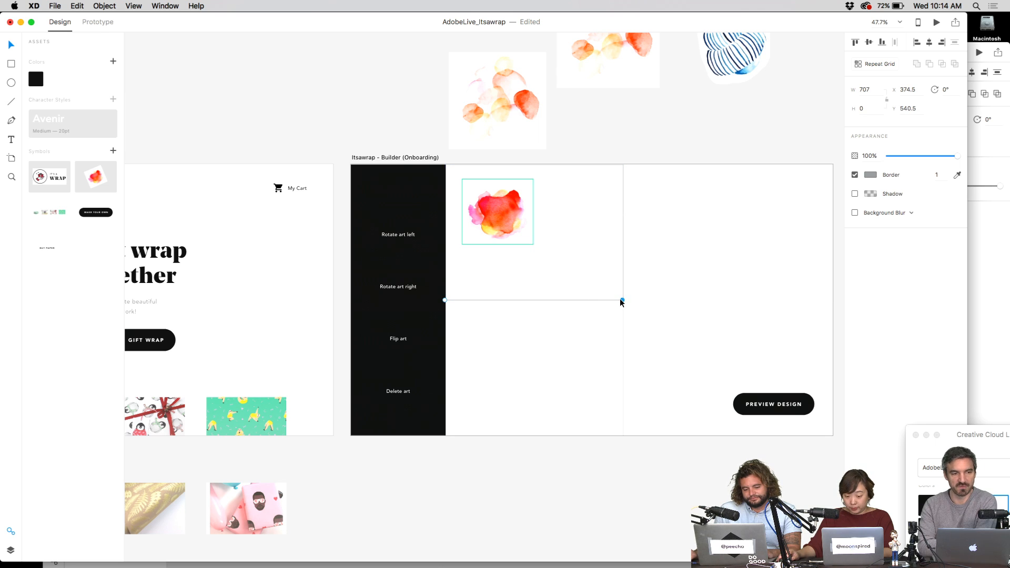
{"action": "left_click_drag", "start_coordinate": [622, 300], "coordinate": [826, 301]}
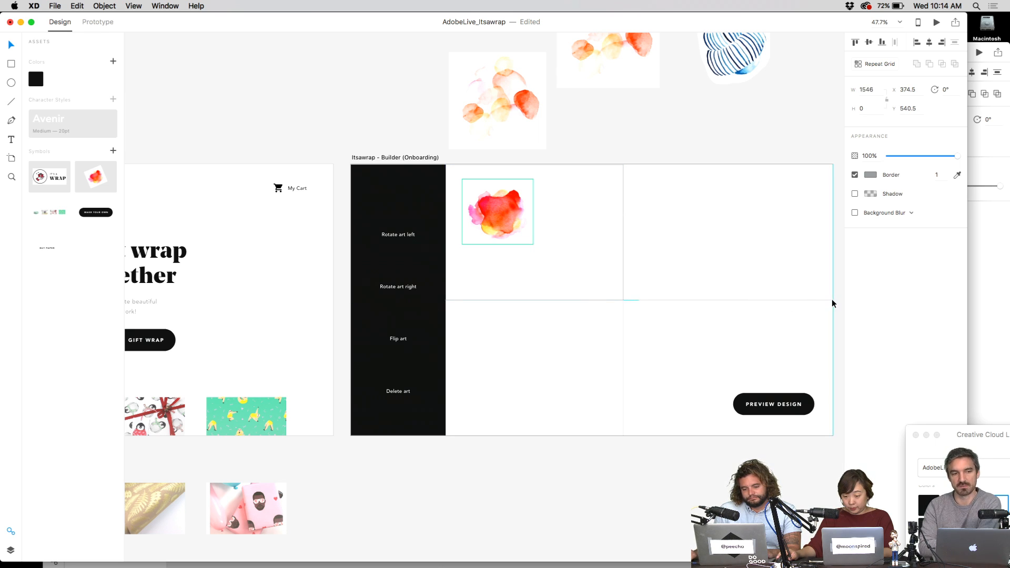
{"action": "left_click", "coordinate": [579, 232]}
{"action": "mouse_move", "coordinate": [622, 339]}
{"action": "left_mouse_down"}
{"action": "mouse_move", "coordinate": [657, 335]}
{"action": "mouse_move", "coordinate": [640, 329]}
{"action": "left_mouse_up"}
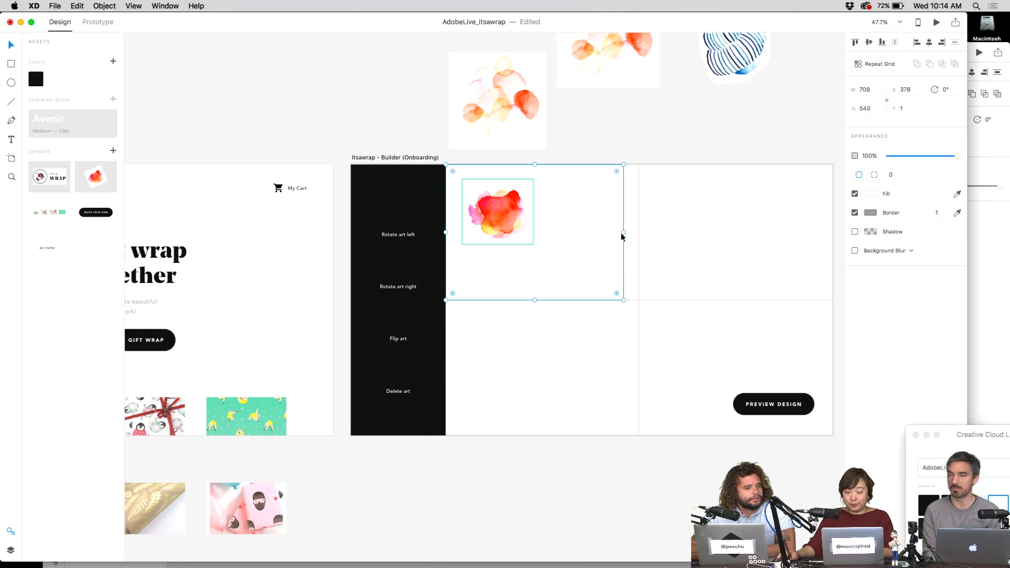
{"action": "left_click", "coordinate": [626, 362]}
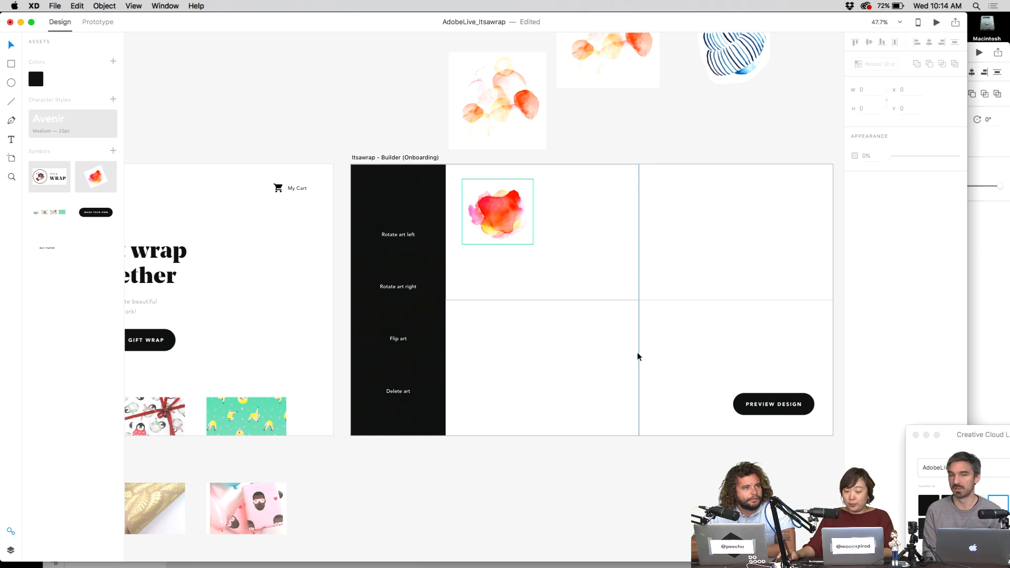
- Try the salmon library fill on the upper-left grid cell, then undo it
{"action": "left_click", "coordinate": [639, 354]}
{"action": "left_click", "coordinate": [663, 233]}
{"action": "left_click", "coordinate": [627, 227]}
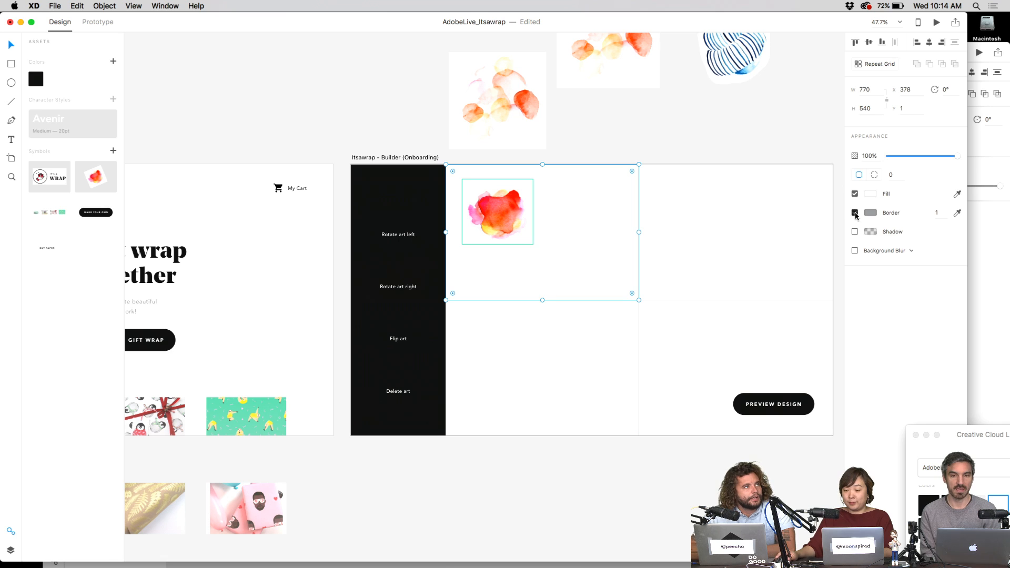
{"action": "left_click", "coordinate": [871, 194]}
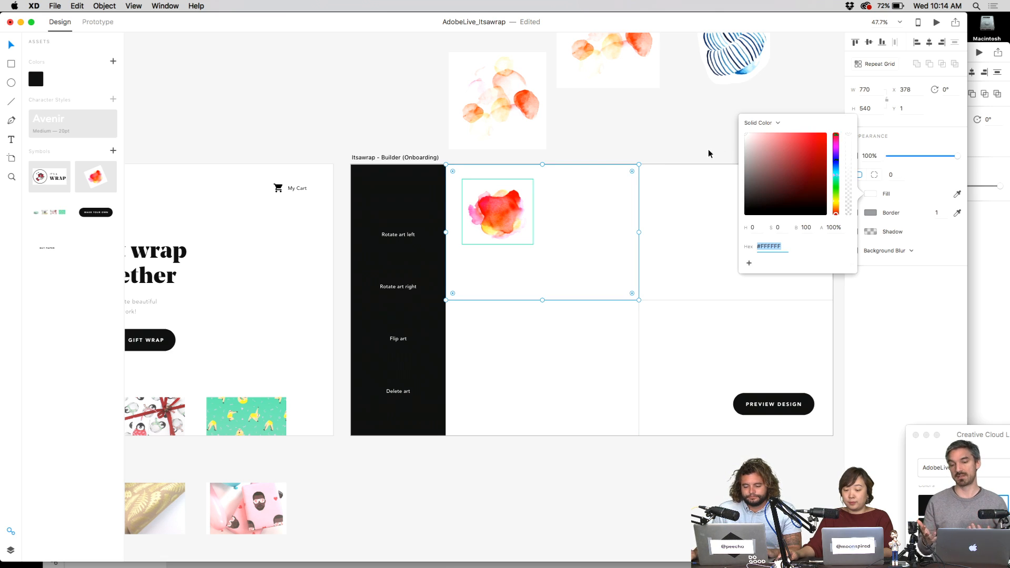
{"action": "left_click_drag", "start_coordinate": [994, 457], "coordinate": [922, 440]}
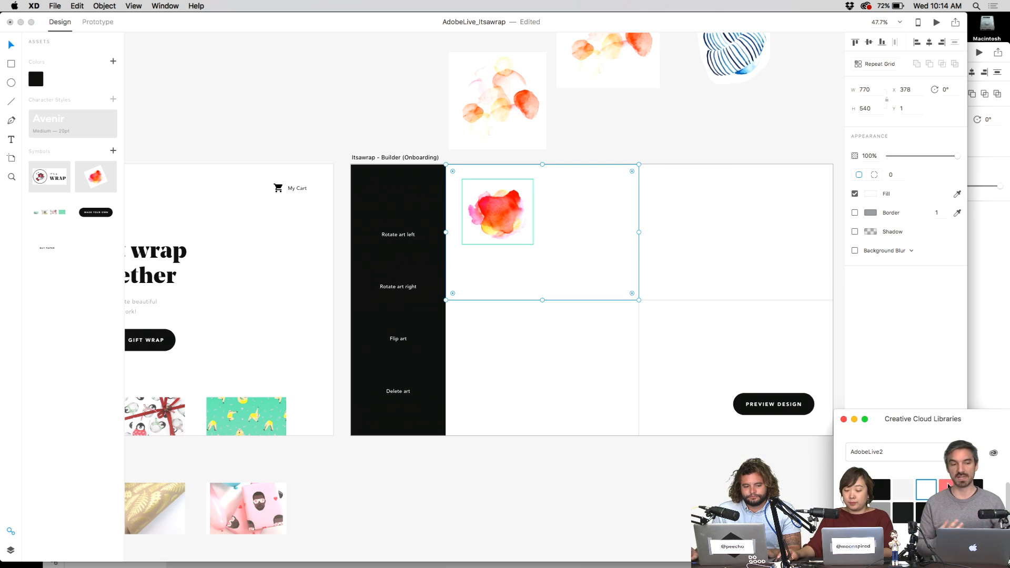
{"action": "left_click", "coordinate": [944, 484]}
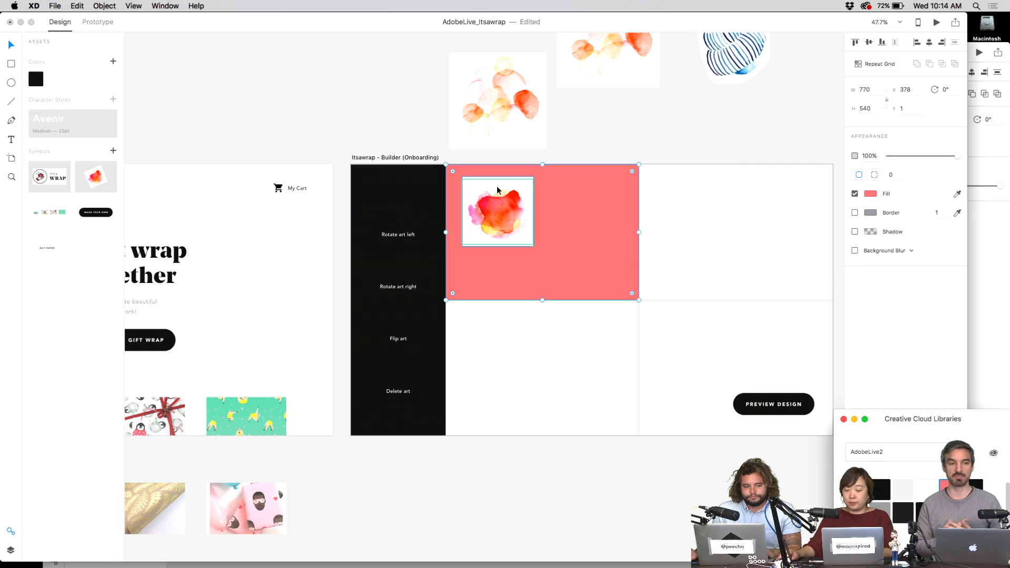
{"action": "left_click", "coordinate": [670, 221]}
{"action": "key", "text": "super+z"}
{"action": "key", "text": "Escape"}
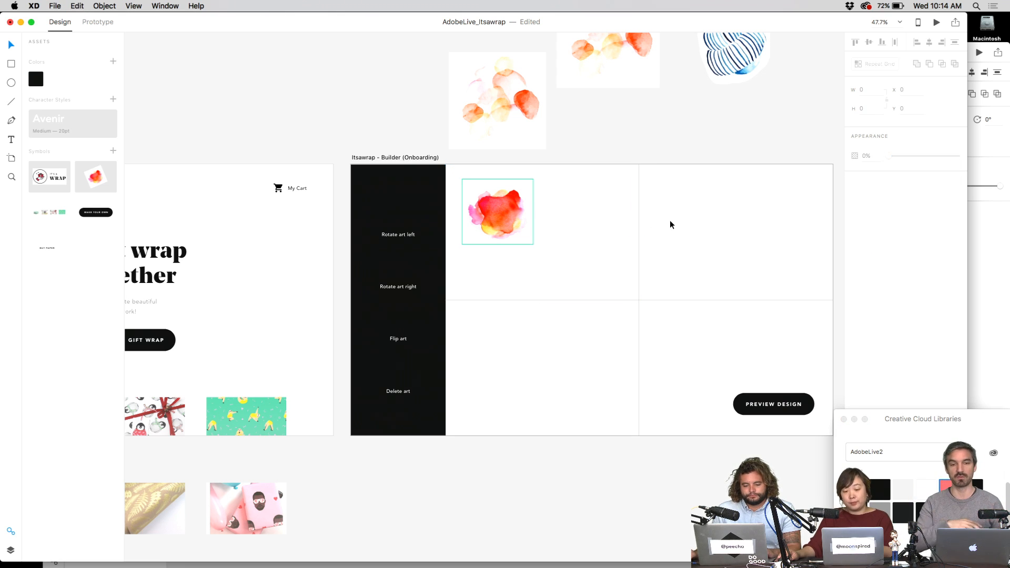
- Narrow the upper-left cell to a 38 px strip filled salmon at 20% opacity
{"action": "left_click", "coordinate": [628, 230]}
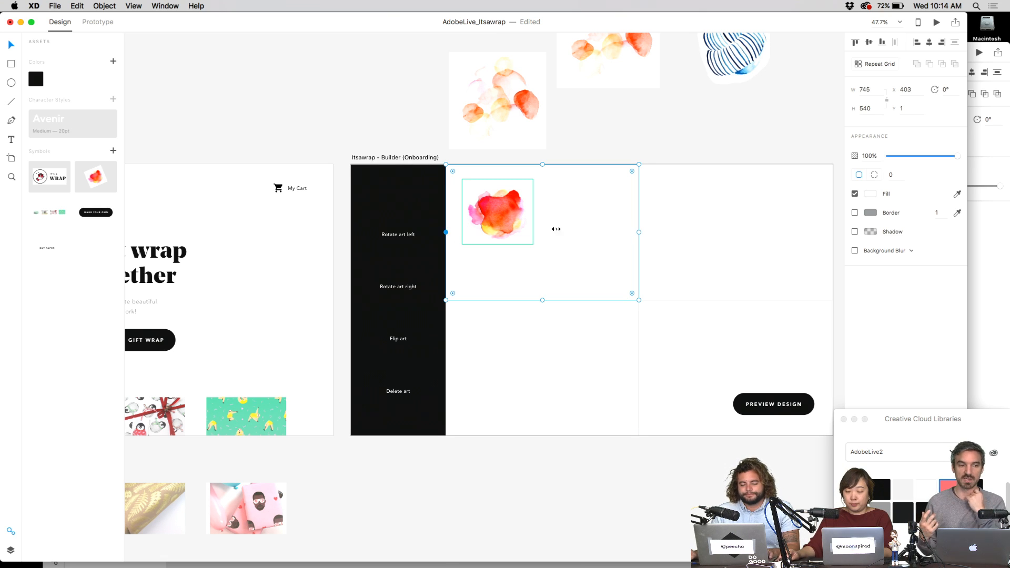
{"action": "left_click_drag", "start_coordinate": [557, 229], "coordinate": [648, 226]}
{"action": "left_click", "coordinate": [946, 486]}
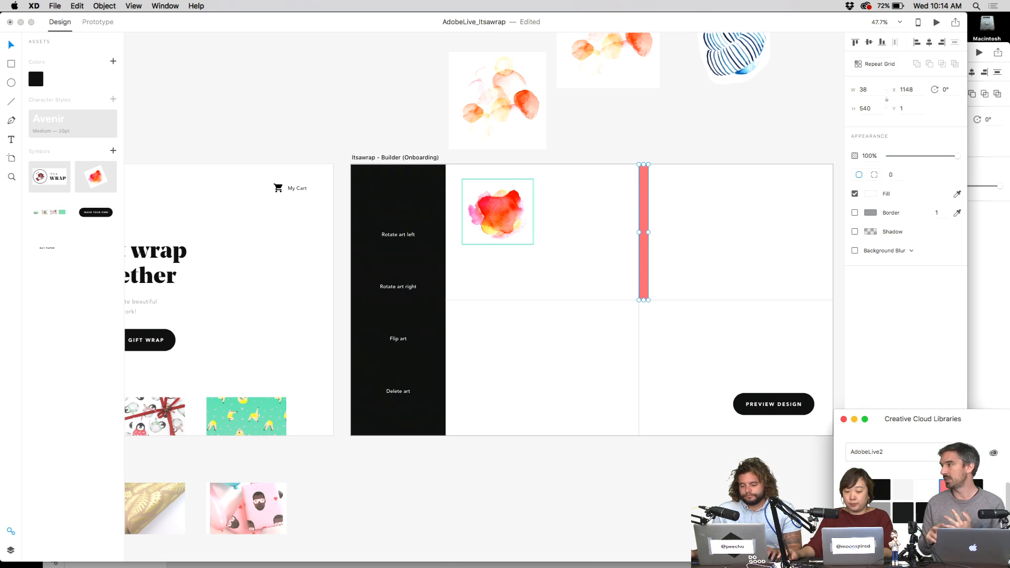
{"action": "left_click", "coordinate": [680, 238]}
{"action": "key", "text": "2"}
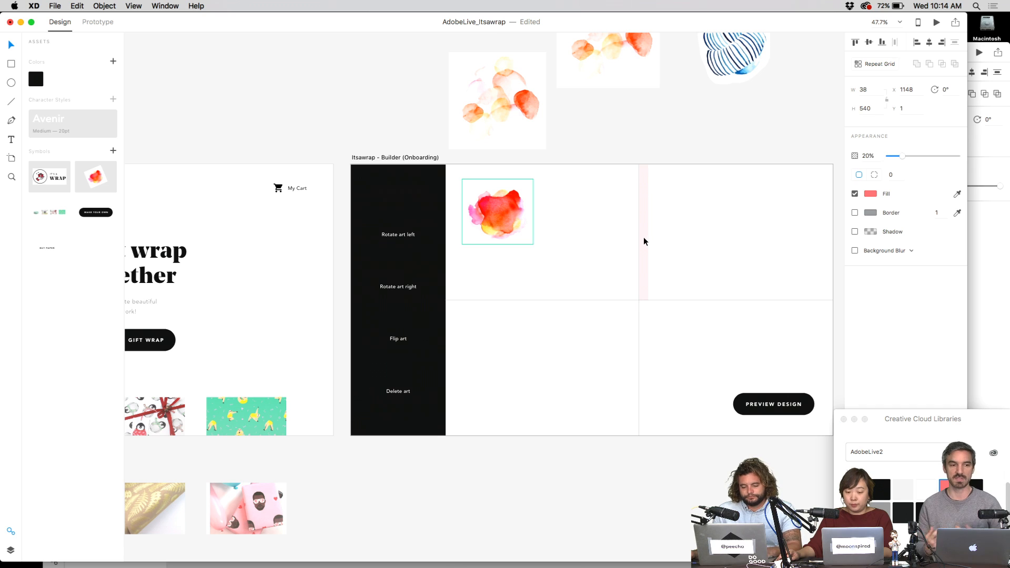
{"action": "left_click", "coordinate": [645, 242]}
{"action": "key", "text": "alt"}
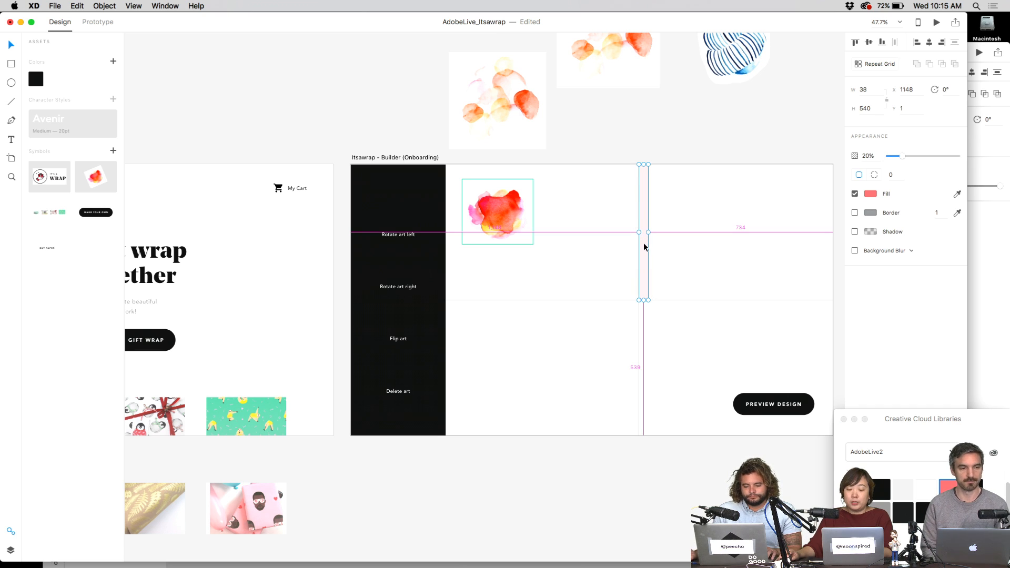
{"action": "left_click", "coordinate": [605, 274]}
{"action": "left_click", "coordinate": [399, 235]}
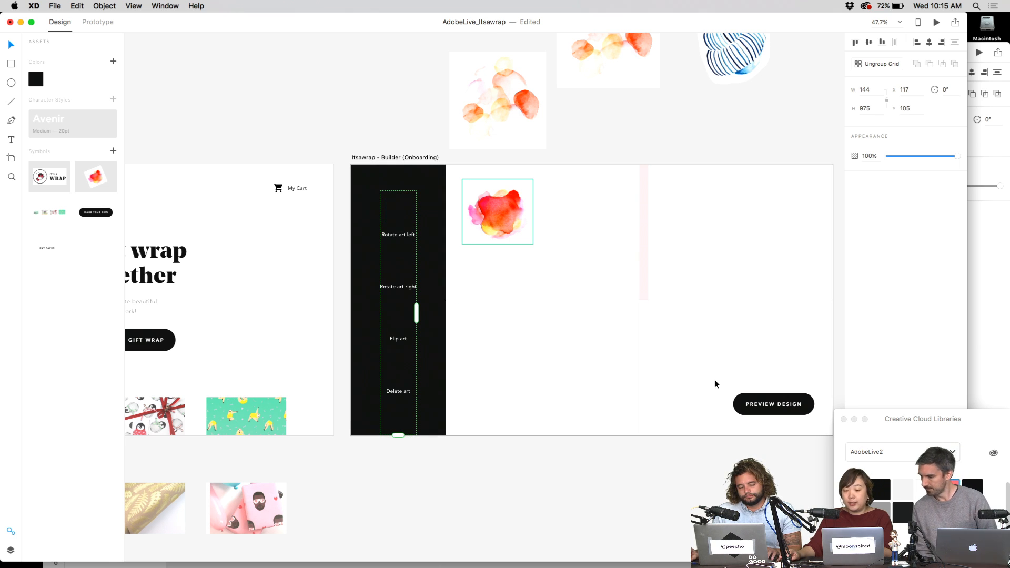
- Drop the four icon PNGs from Finder into the tool column and trim the grid to four icons
{"action": "scroll", "coordinate": [717, 338], "scroll_direction": "down", "scroll_amount": 5}
{"action": "key", "text": "ctrl+Up"}
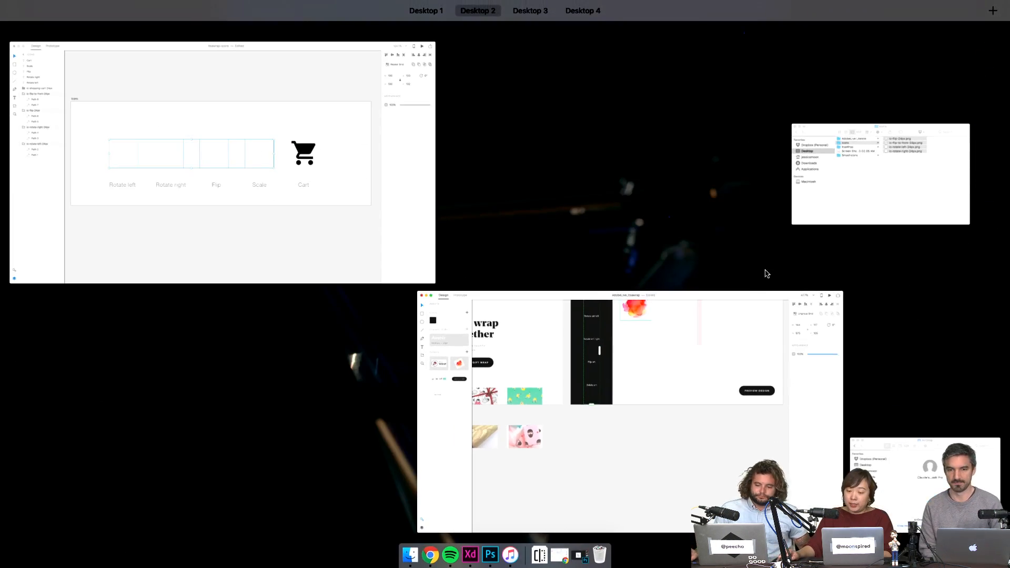
{"action": "left_click", "coordinate": [840, 196]}
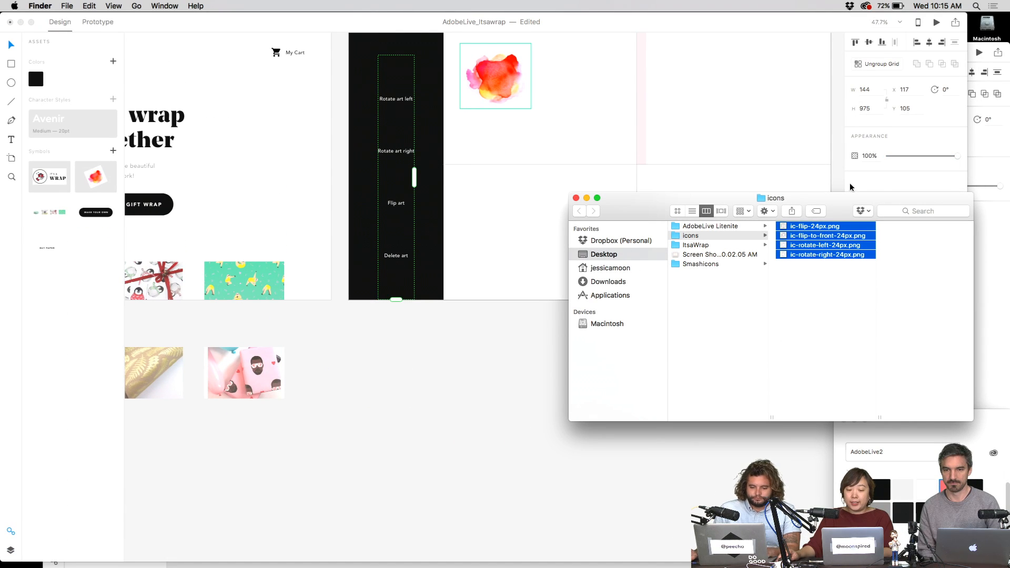
{"action": "left_click_drag", "start_coordinate": [803, 229], "coordinate": [396, 76]}
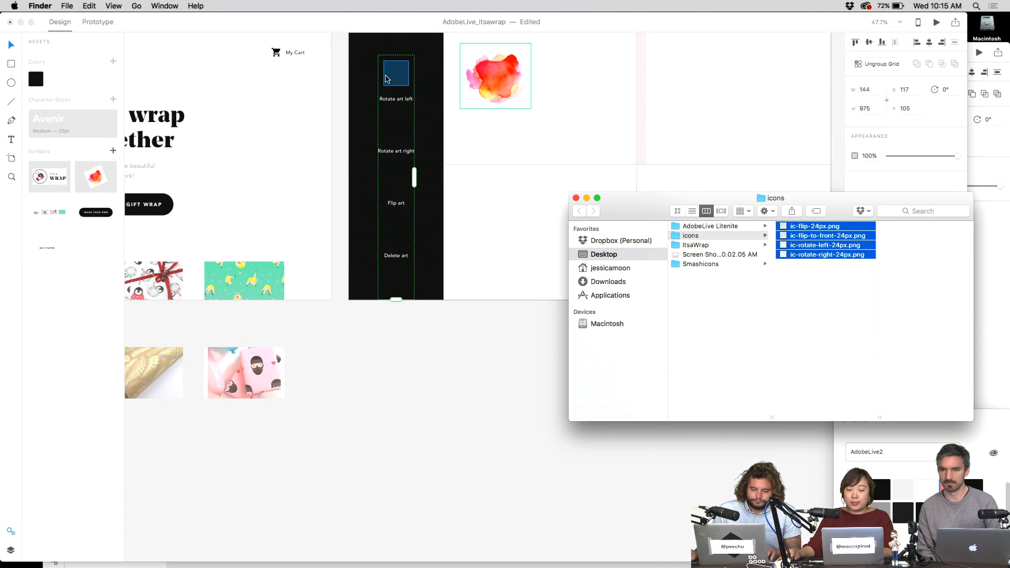
{"action": "left_click", "coordinate": [472, 124]}
{"action": "scroll", "coordinate": [516, 147], "scroll_direction": "up", "scroll_amount": 3}
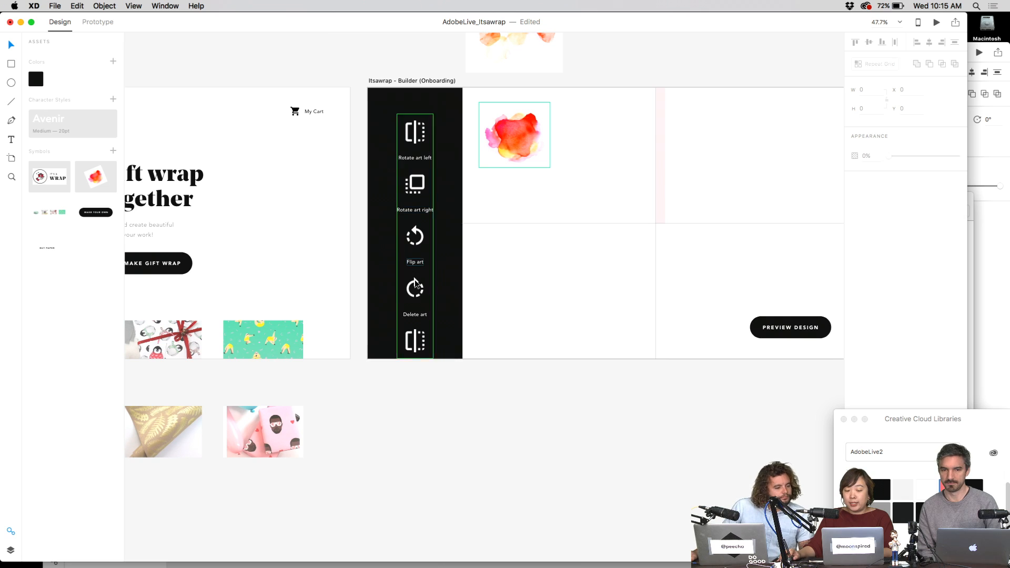
{"action": "left_click", "coordinate": [416, 262]}
{"action": "left_click_drag", "start_coordinate": [415, 356], "coordinate": [413, 315]}
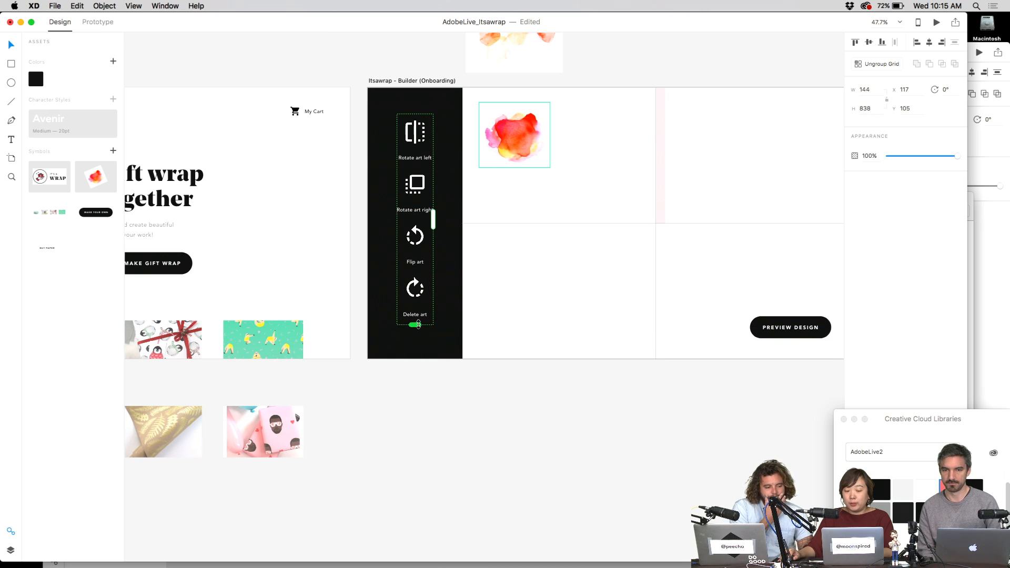
{"action": "left_click", "coordinate": [492, 286]}
- Try halving the icon size, undo it, and zoom to 100% to inspect the icons
{"action": "scroll", "coordinate": [441, 146], "scroll_direction": "up", "scroll_amount": 2}
{"action": "left_click", "coordinate": [414, 211]}
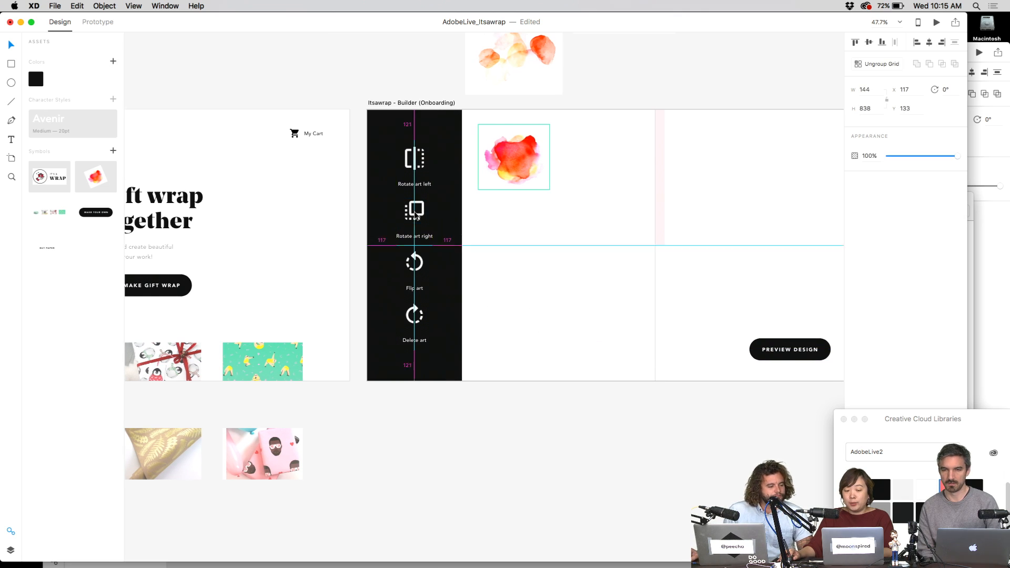
{"action": "double_click", "coordinate": [421, 150]}
{"action": "left_click_drag", "start_coordinate": [427, 141], "coordinate": [424, 147]}
{"action": "left_click", "coordinate": [447, 150]}
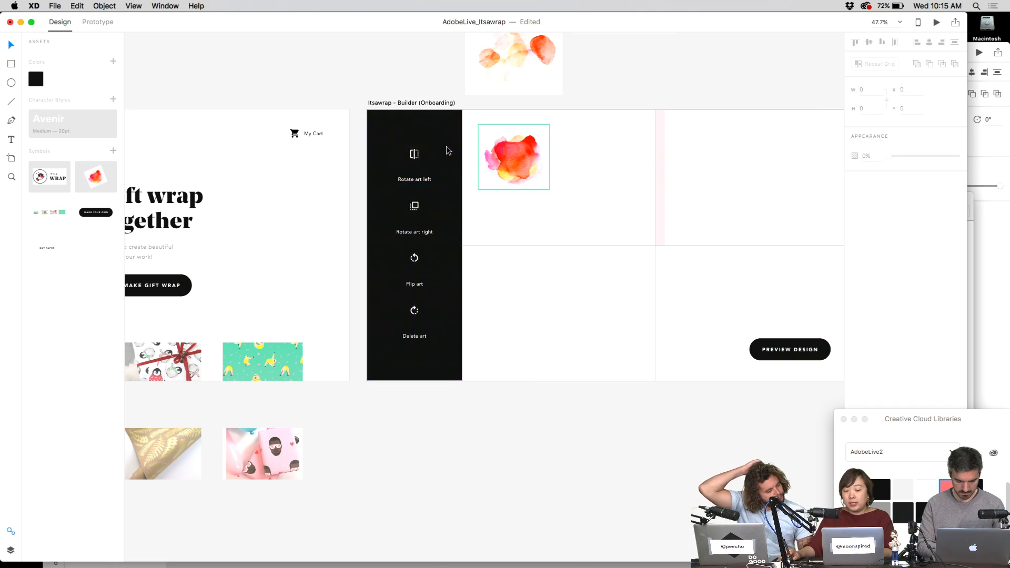
{"action": "key", "text": "super+z"}
{"action": "key", "text": "super+1"}
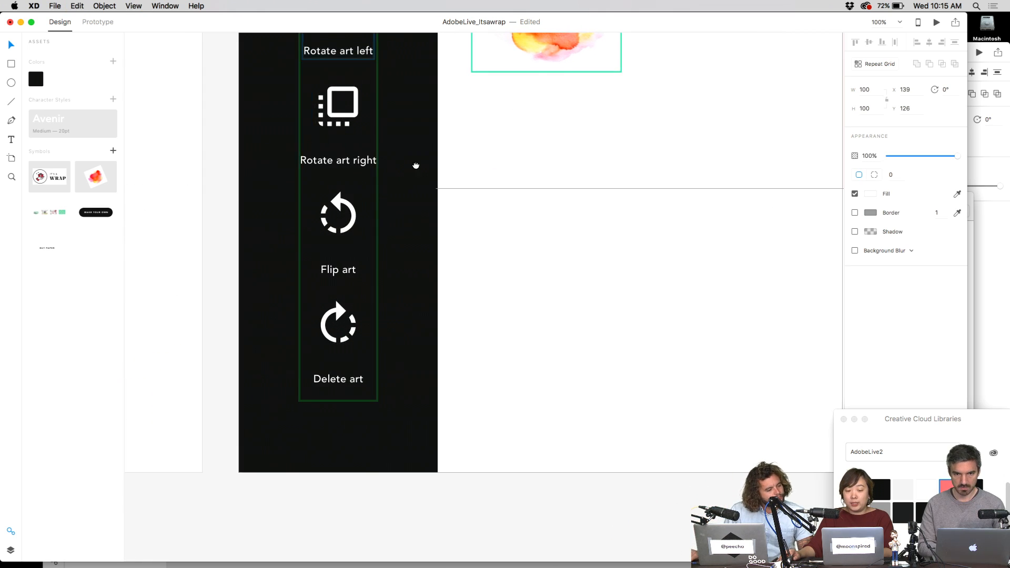
- Resize the tool column icons to 68 × 68 px
{"action": "scroll", "coordinate": [472, 145], "scroll_direction": "left", "scroll_amount": 3}
{"action": "left_click", "coordinate": [525, 145]}
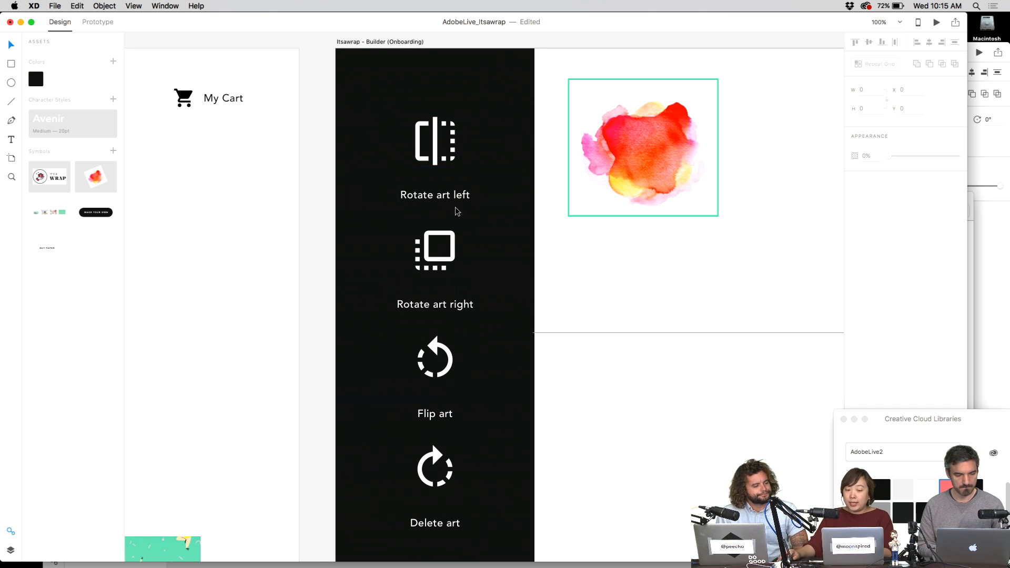
{"action": "left_click", "coordinate": [465, 157]}
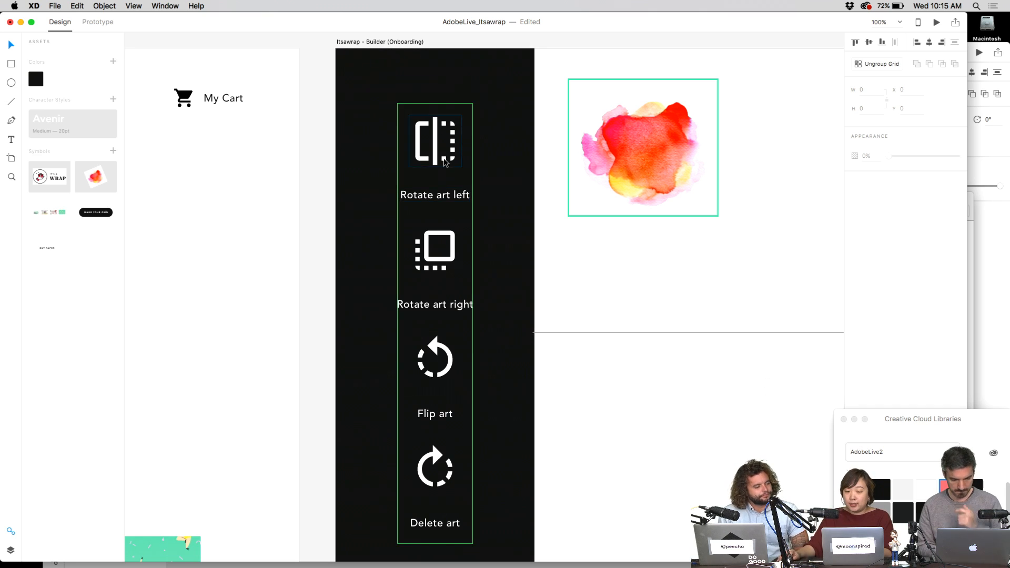
{"action": "left_click", "coordinate": [490, 161]}
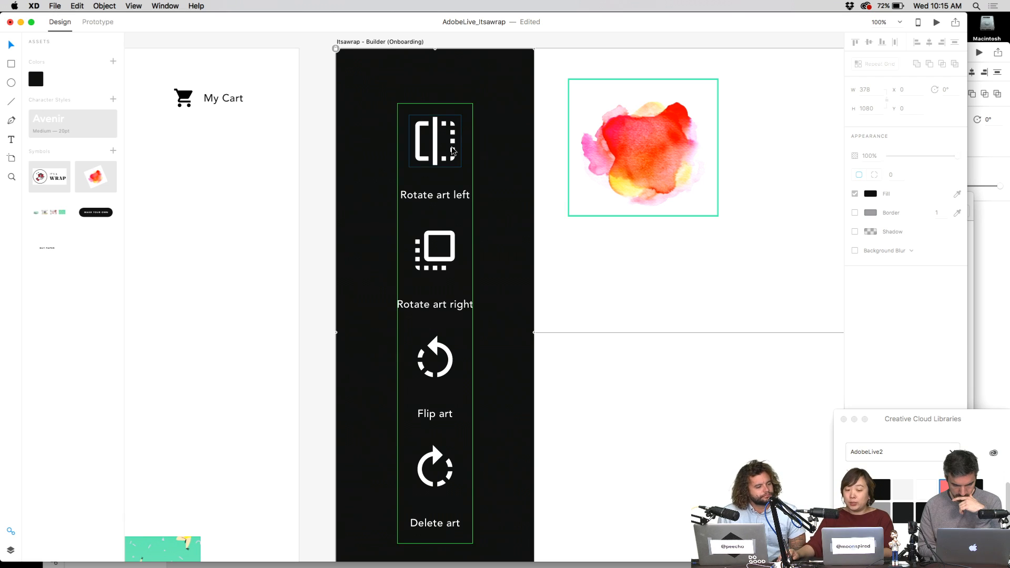
{"action": "double_click", "coordinate": [468, 153]}
{"action": "left_click_drag", "start_coordinate": [459, 119], "coordinate": [445, 165]}
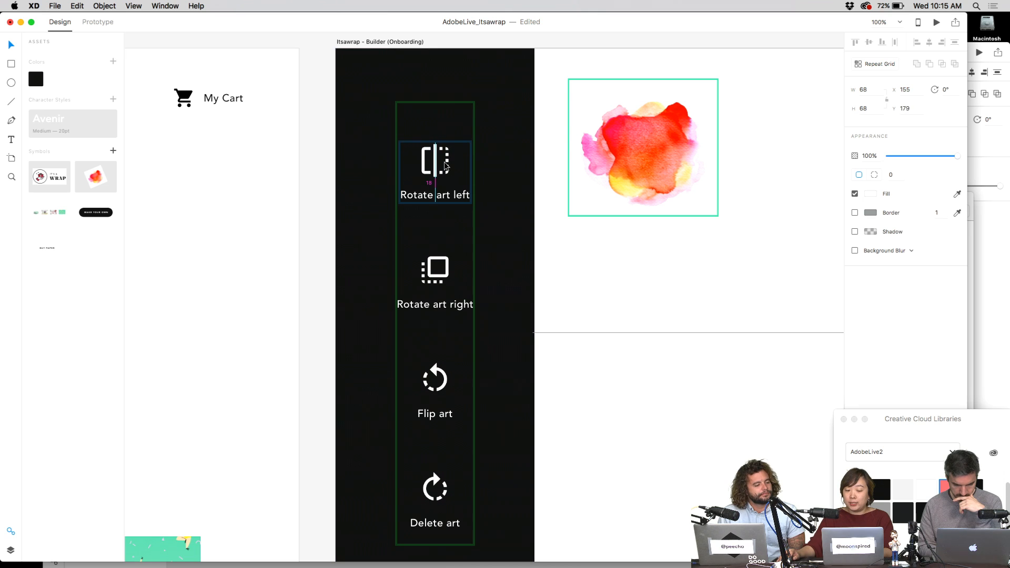
{"action": "left_click", "coordinate": [533, 169]}
- Copy the pink strip downward and rotate the copy horizontal along the cell's bottom edge
{"action": "scroll", "coordinate": [501, 133], "scroll_direction": "down", "scroll_amount": 3}
{"action": "scroll", "coordinate": [488, 165], "scroll_direction": "right", "scroll_amount": 3}
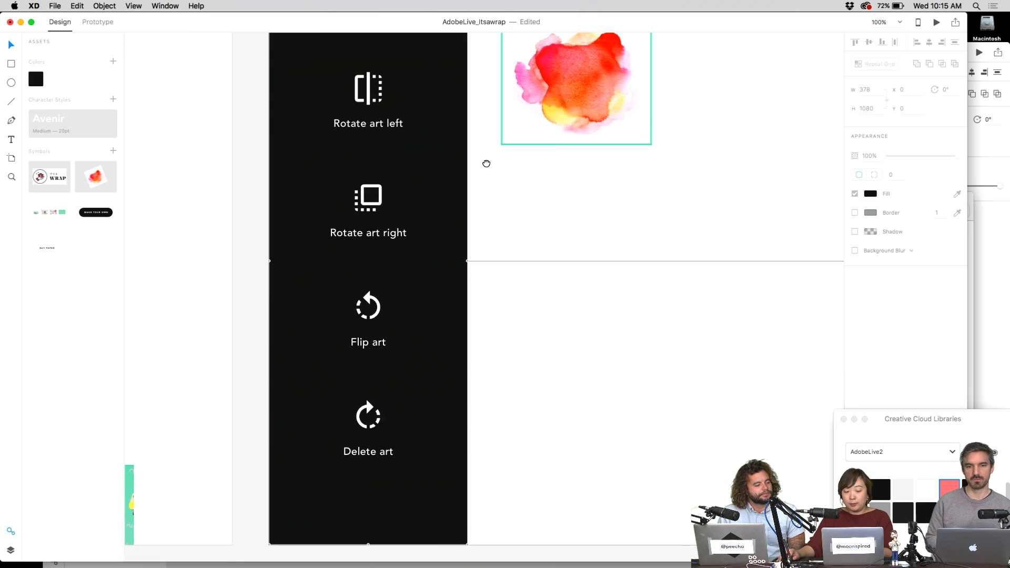
{"action": "scroll", "coordinate": [421, 174], "scroll_direction": "up", "scroll_amount": 3}
{"action": "left_click", "coordinate": [336, 180]}
{"action": "left_click", "coordinate": [466, 250]}
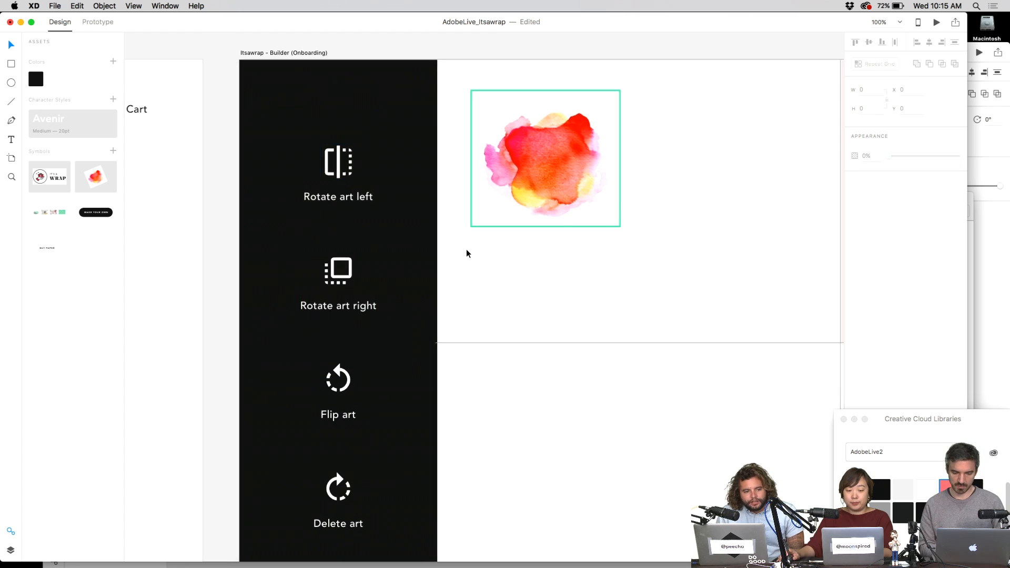
{"action": "scroll", "coordinate": [467, 253], "scroll_direction": "down", "scroll_amount": 3}
{"action": "left_click_drag", "start_coordinate": [607, 280], "coordinate": [504, 266]}
{"action": "left_click_drag", "start_coordinate": [630, 191], "coordinate": [634, 334]}
{"action": "left_click_drag", "start_coordinate": [635, 295], "coordinate": [620, 262]}
- Select the two pink bars, bring up their context menu, then dismiss it
{"action": "left_click", "coordinate": [604, 299], "text": "shift"}
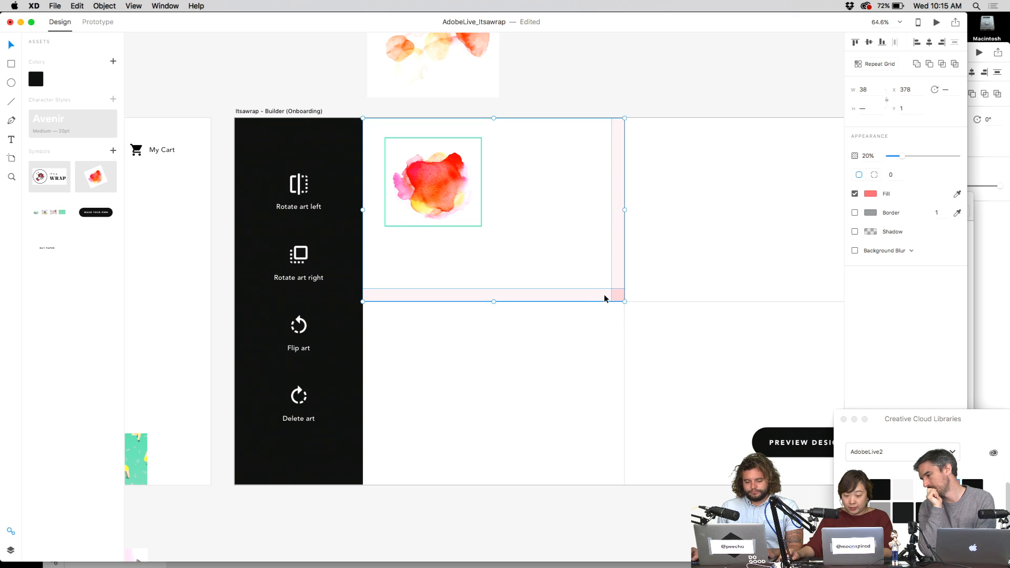
{"action": "right_click", "coordinate": [621, 289]}
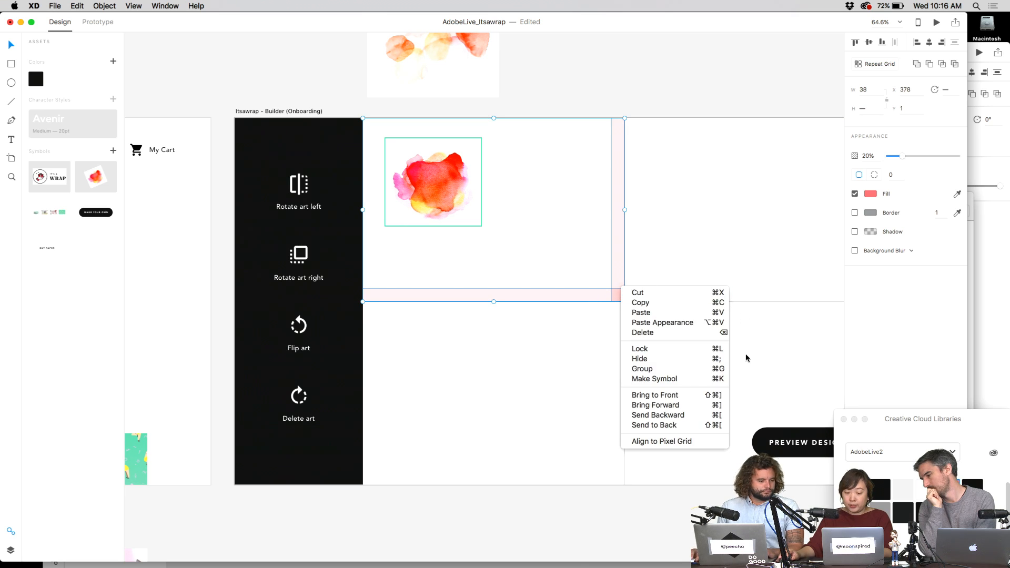
{"action": "left_click", "coordinate": [672, 286]}
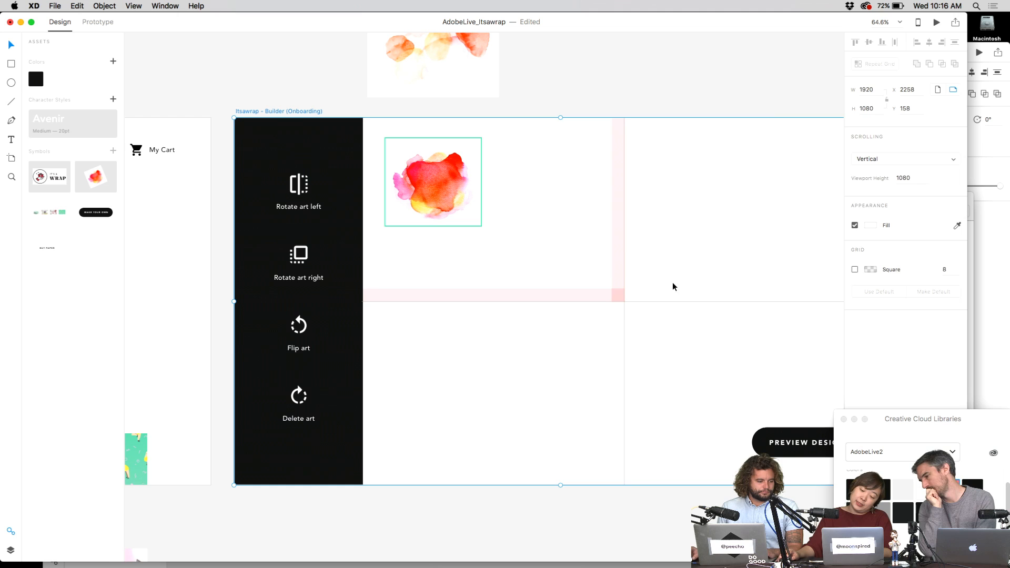
{"action": "left_click", "coordinate": [615, 271]}
{"action": "left_click", "coordinate": [542, 247]}
{"action": "scroll", "coordinate": [593, 257], "scroll_direction": "left", "scroll_amount": 3}
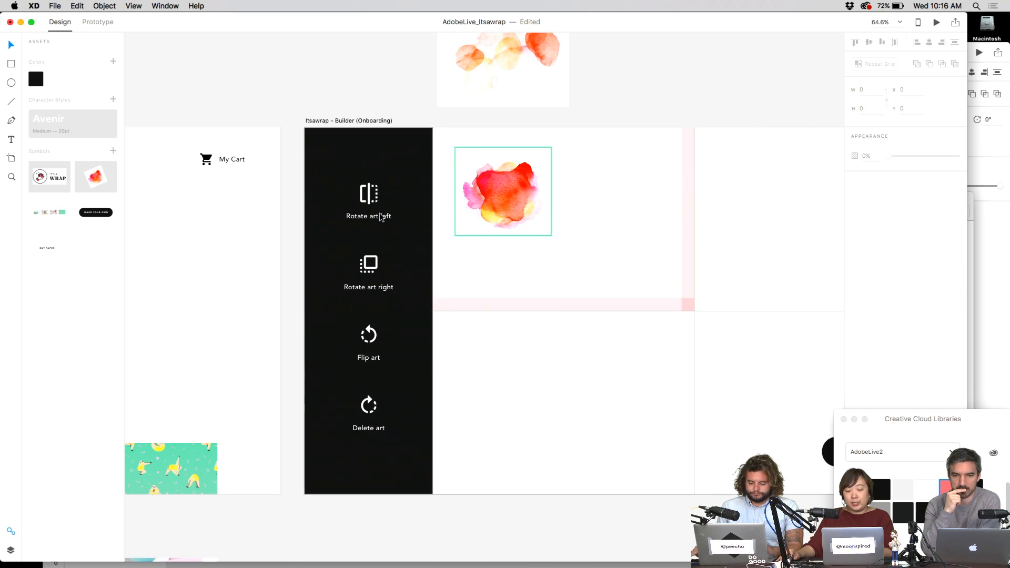
- Select the Rotate art left label in the grid and set the labels' opacity to 70%
{"action": "double_click", "coordinate": [369, 194]}
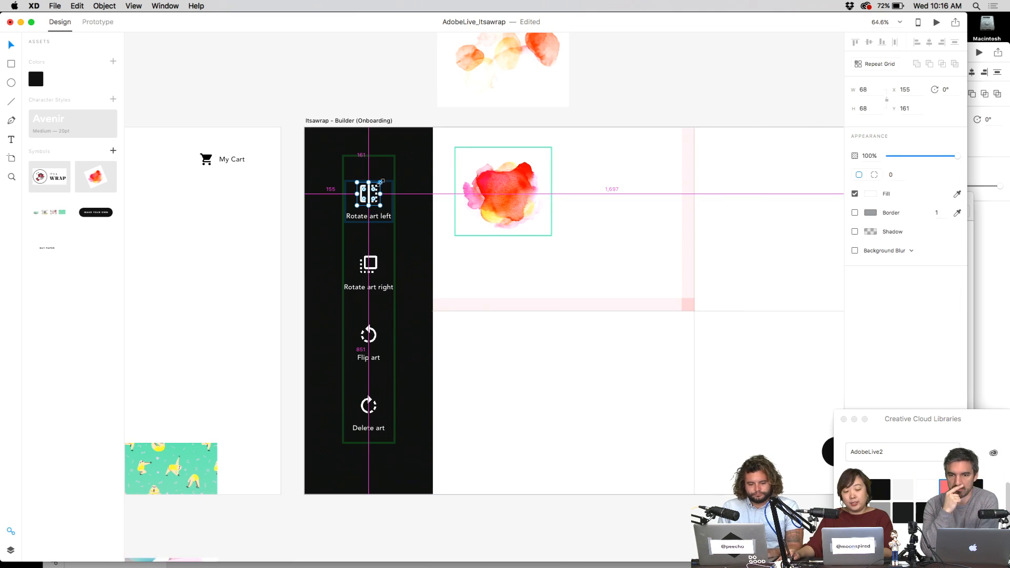
{"action": "left_click", "coordinate": [380, 223]}
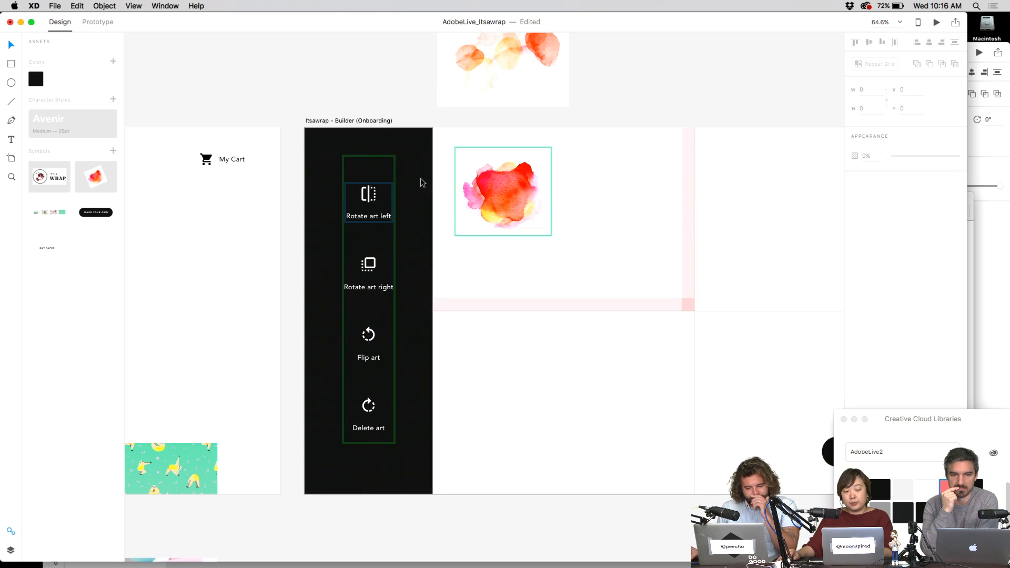
{"action": "double_click", "coordinate": [380, 224]}
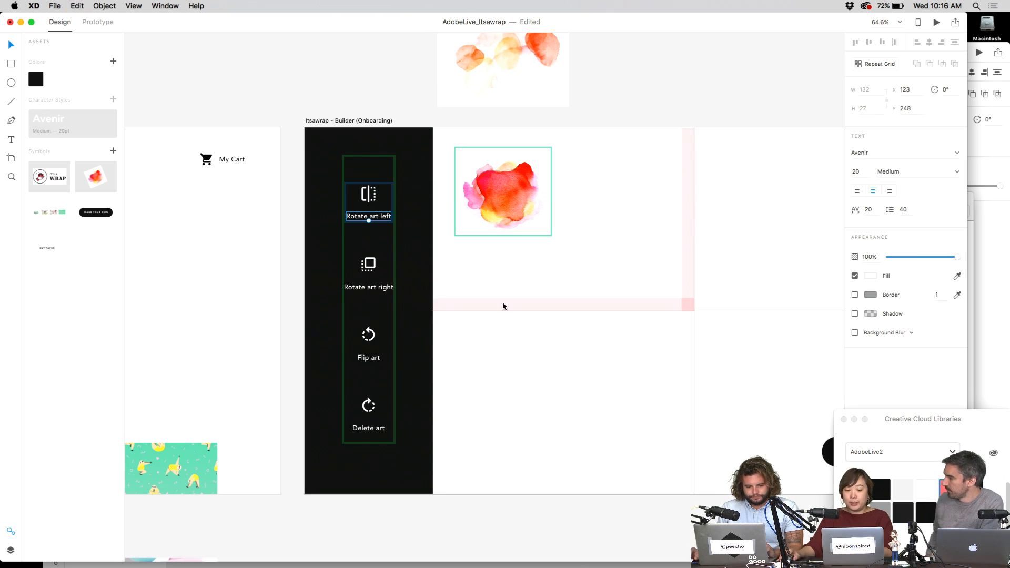
{"action": "double_click", "coordinate": [389, 222]}
{"action": "left_click", "coordinate": [376, 217]}
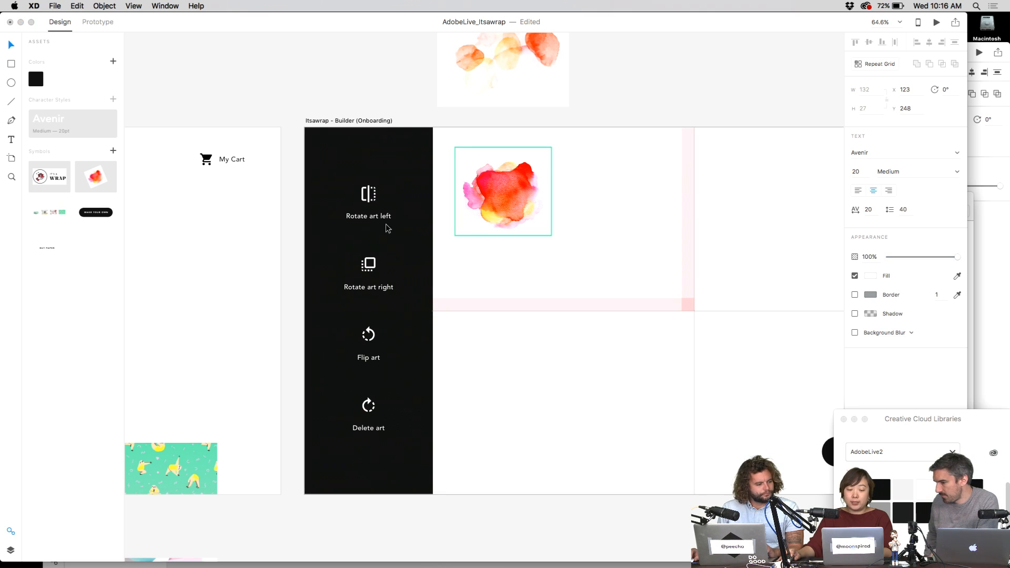
{"action": "left_click", "coordinate": [392, 85]}
{"action": "left_click", "coordinate": [382, 222]}
{"action": "double_click", "coordinate": [382, 221]}
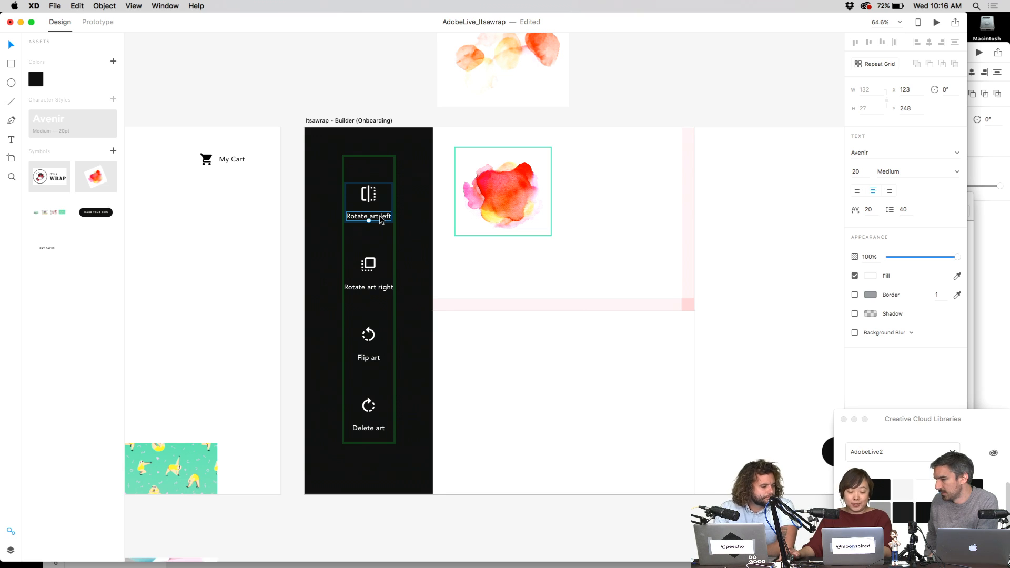
{"action": "key", "text": "5"}
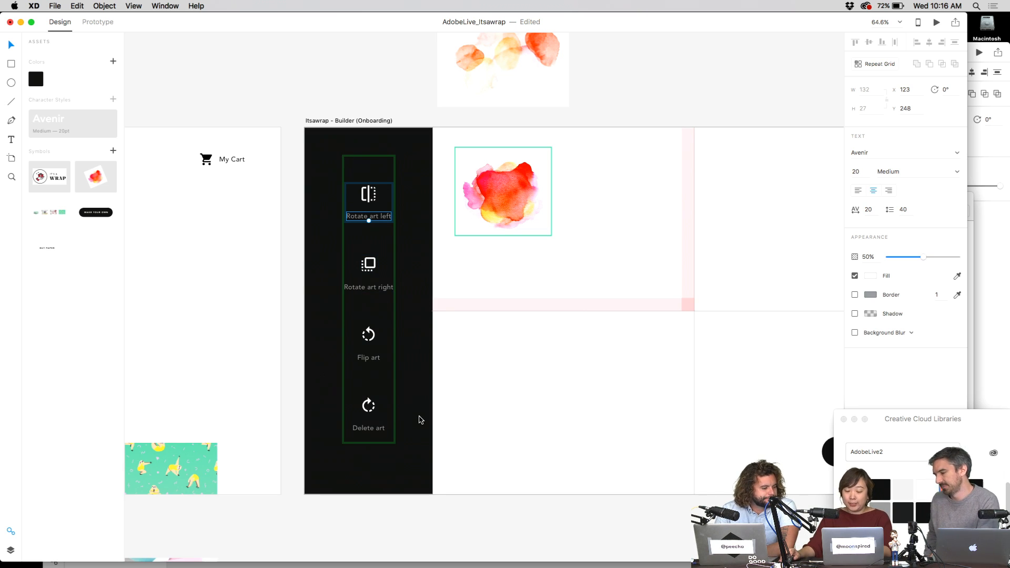
{"action": "key", "text": "7"}
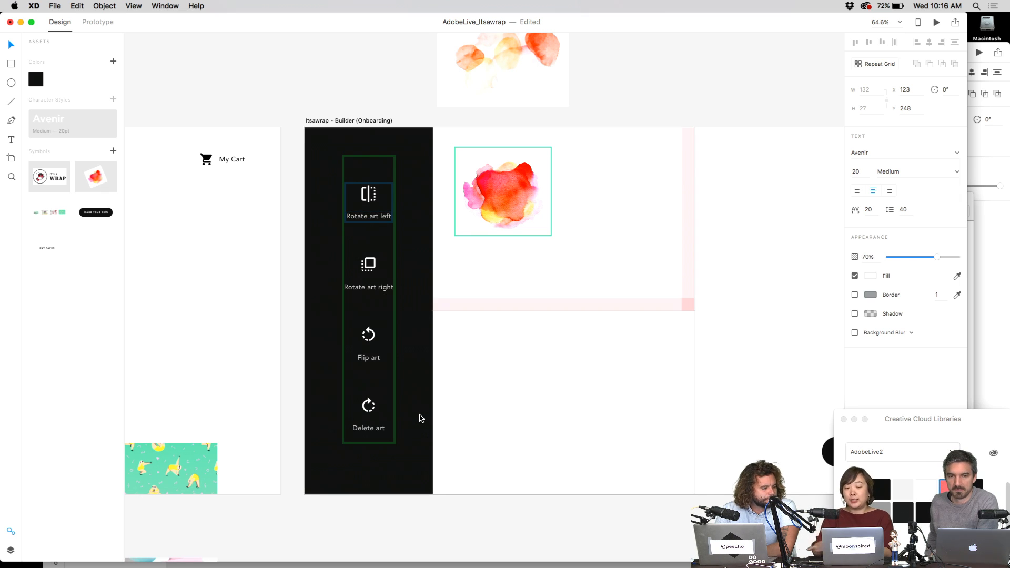
- Lift the labels closer to their icons and tighten the spacing between tool rows
{"action": "left_click_drag", "start_coordinate": [380, 218], "coordinate": [380, 214]}
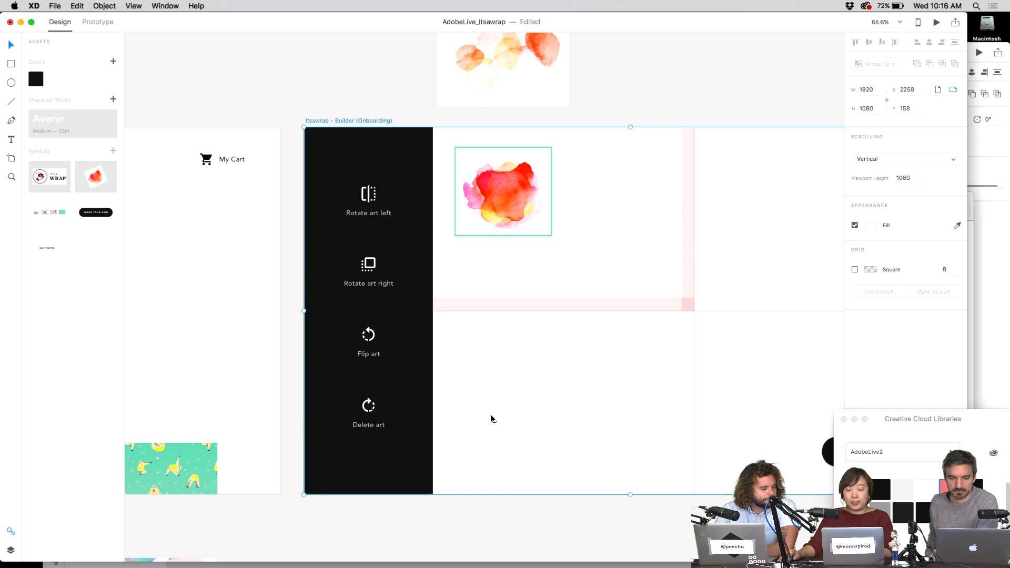
{"action": "scroll", "coordinate": [491, 417], "scroll_direction": "up", "scroll_amount": 2}
{"action": "left_click", "coordinate": [357, 211]}
{"action": "left_click_drag", "start_coordinate": [352, 248], "coordinate": [353, 239]}
{"action": "left_click", "coordinate": [429, 383]}
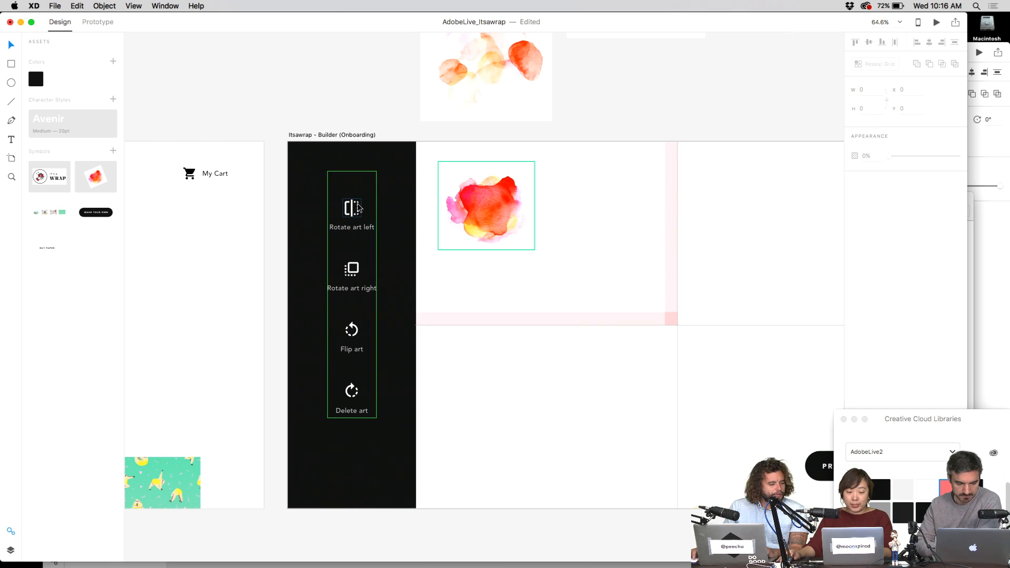
- Glance at itsawrap-icons, return to AdobeLive_Itsawrap, and show all windows in Mission Control
{"action": "left_click", "coordinate": [995, 308]}
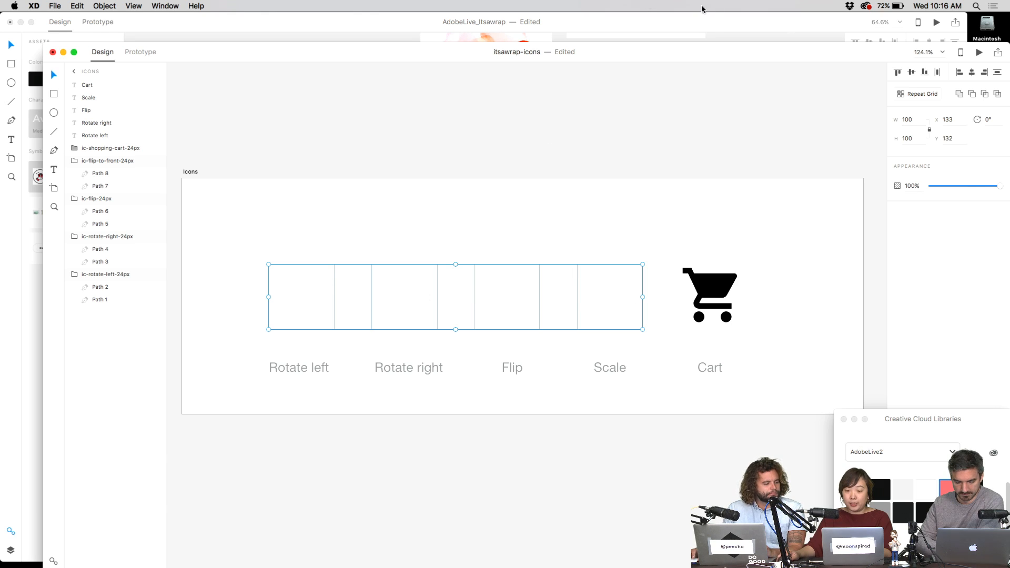
{"action": "left_click", "coordinate": [686, 33]}
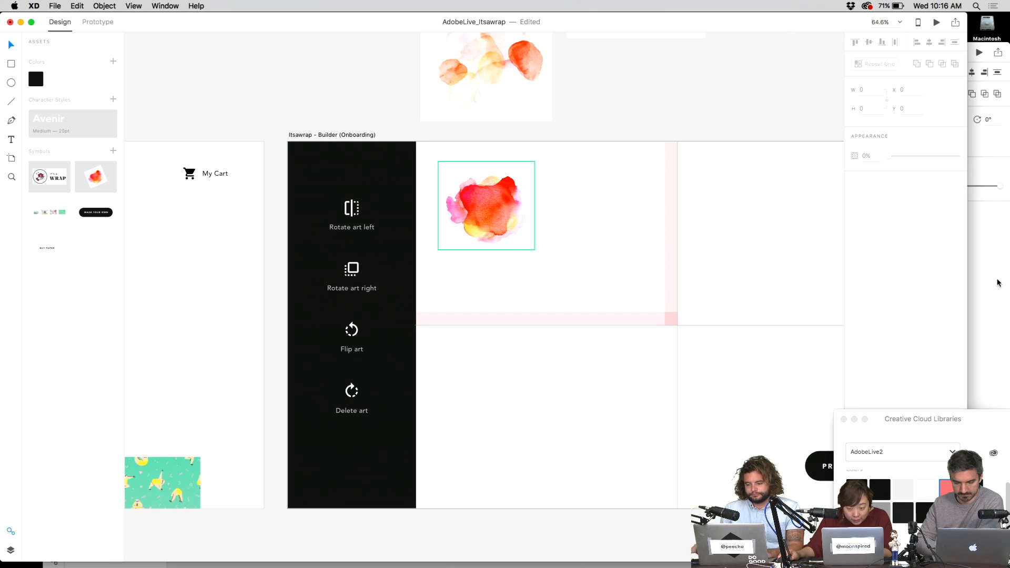
{"action": "key", "text": "ctrl+Up"}
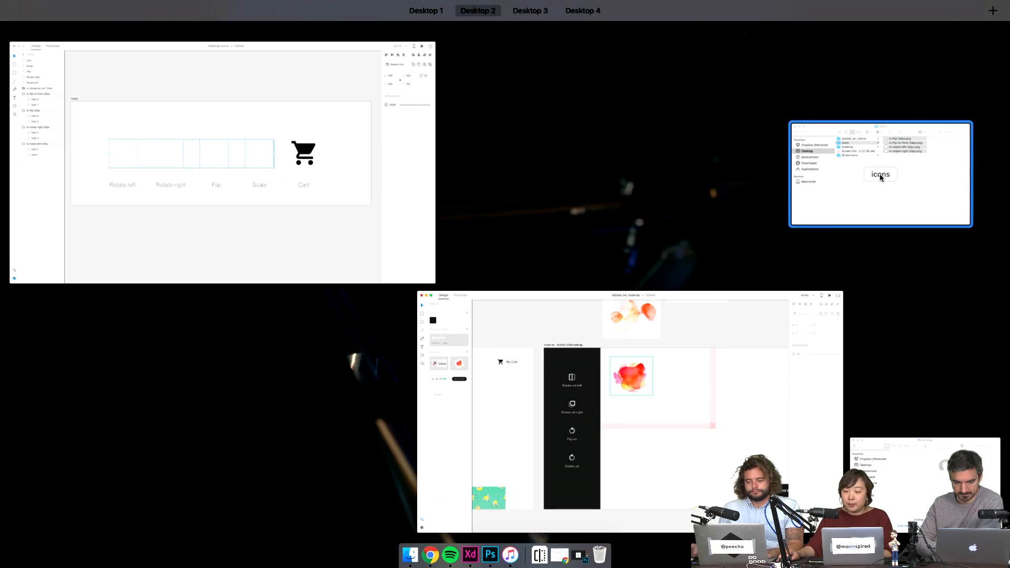
- Bring the Finder icons folder forward and select ic-rotate-left-24px.png, keeping its name unchanged
{"action": "left_click", "coordinate": [880, 175]}
{"action": "left_click", "coordinate": [805, 275]}
{"action": "left_click", "coordinate": [822, 236]}
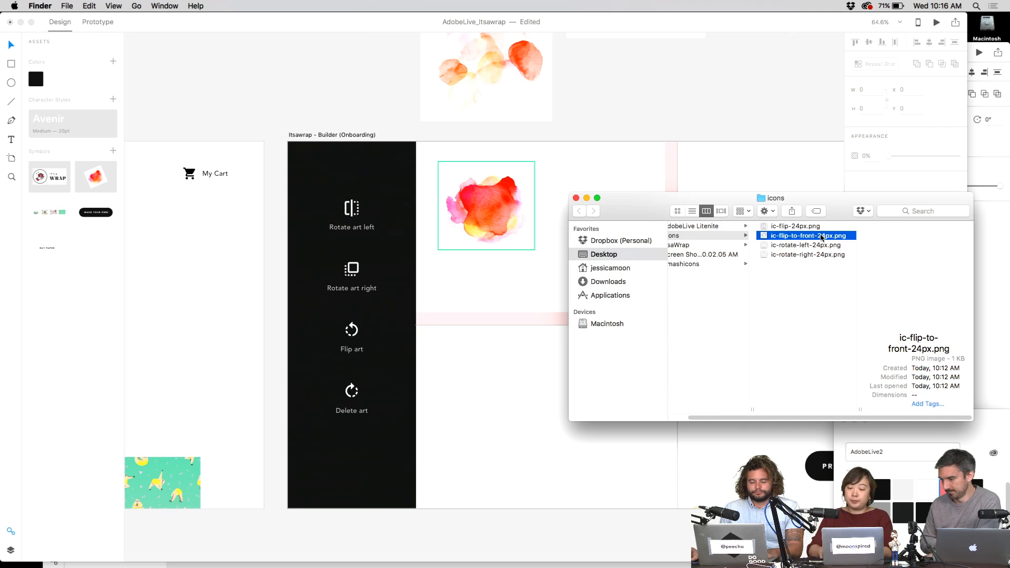
{"action": "key", "text": "Down"}
{"action": "key", "text": "Return"}
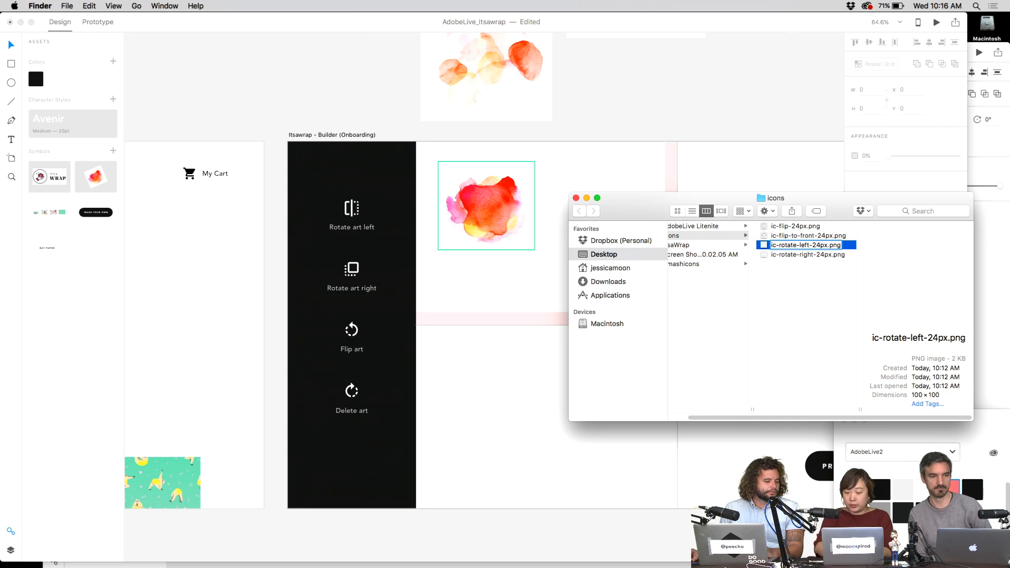
{"action": "key", "text": "Escape"}
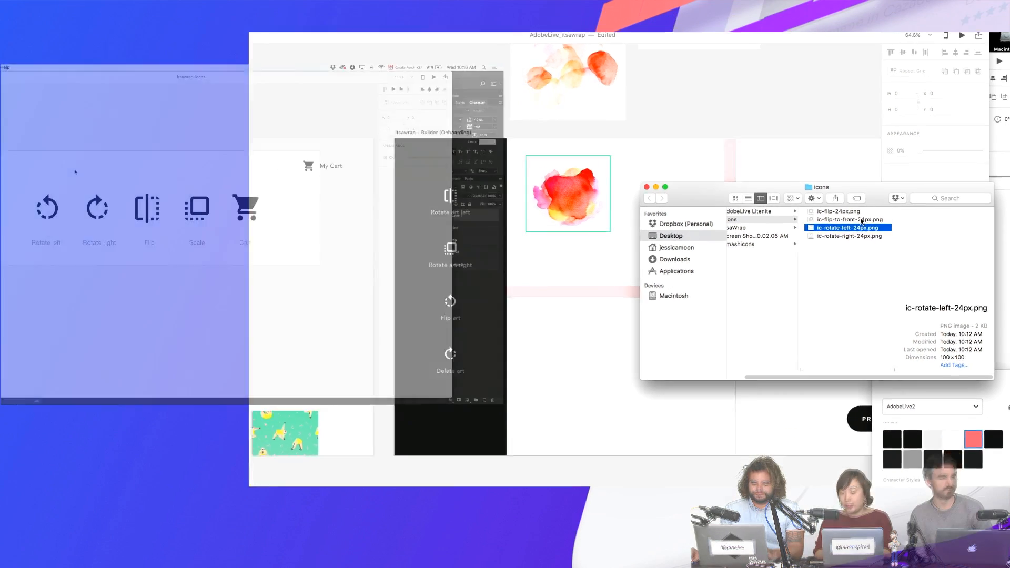
- Select the icon PNGs from ic-flip-to-front-24px.png through ic-rotate-right-24px.png
{"action": "left_click", "coordinate": [822, 236]}
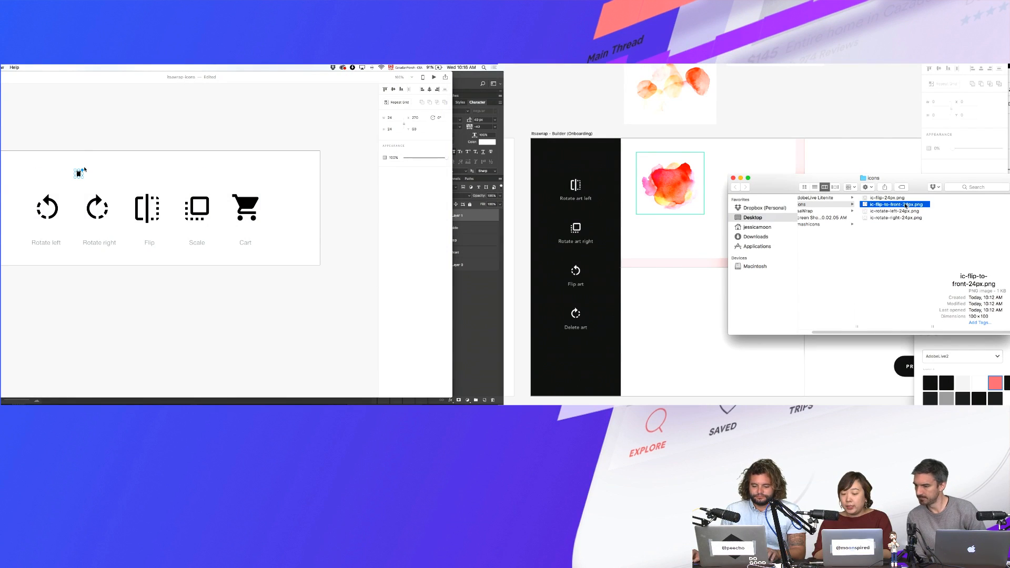
{"action": "key", "text": "Down"}
{"action": "key", "text": "Up"}
{"action": "key", "text": "shift+Up"}
{"action": "key", "text": "shift+Down"}
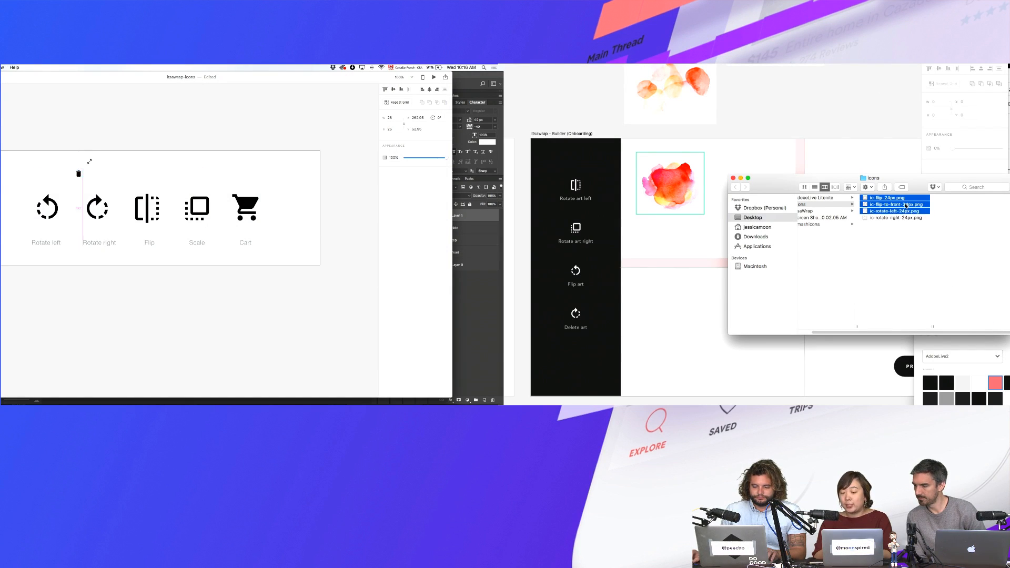
{"action": "key", "text": "shift+Down"}
{"action": "left_click_drag", "start_coordinate": [89, 162], "coordinate": [293, 204]}
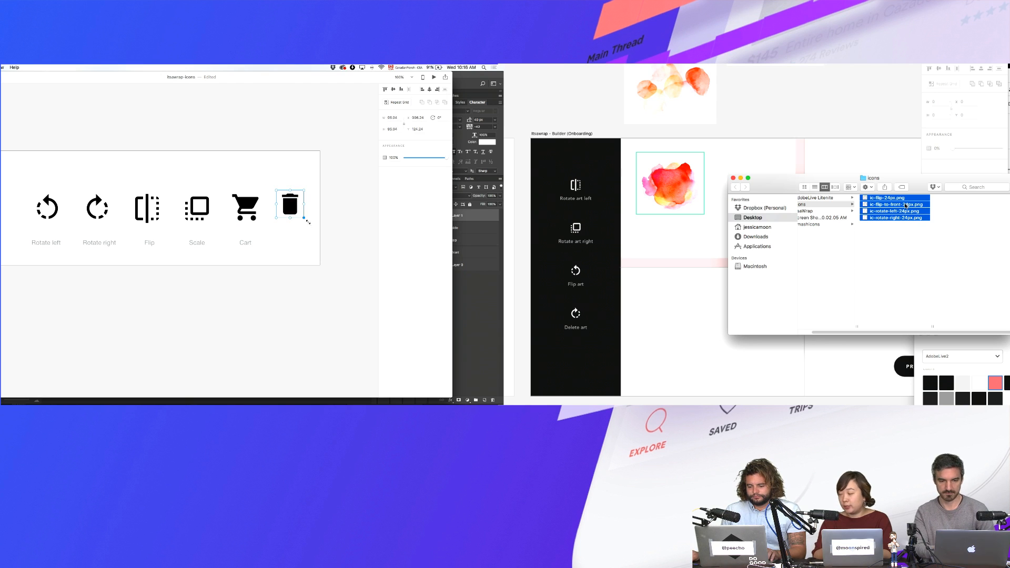
- Select ic-flip-24px.png, then browse into the ItsaWrap folder and back to icons
{"action": "key", "text": "Up"}
{"action": "double_click", "coordinate": [298, 216]}
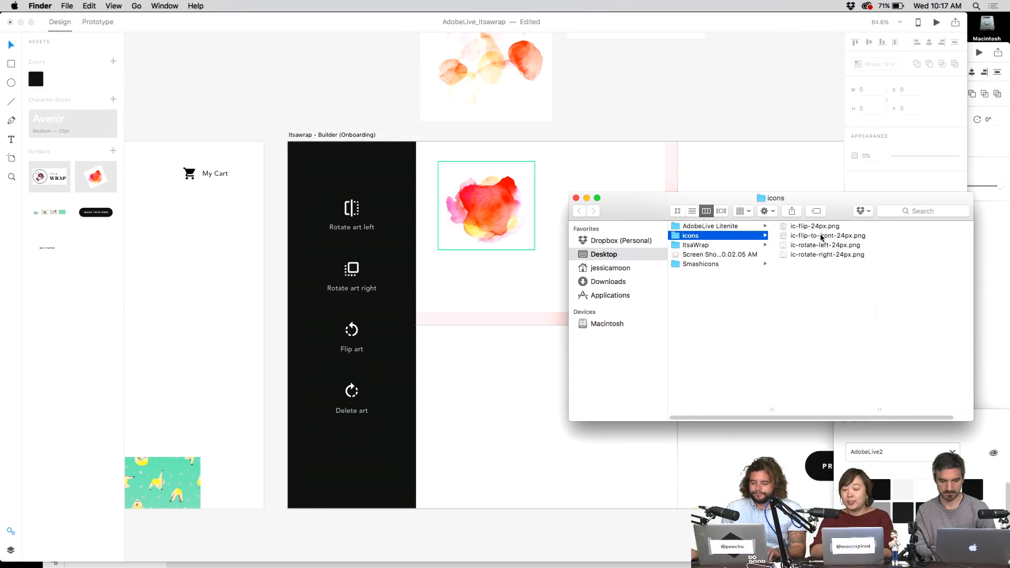
{"action": "key", "text": "Left"}
{"action": "key", "text": "Down"}
{"action": "key", "text": "Right"}
{"action": "key", "text": "Left"}
{"action": "key", "text": "Up"}
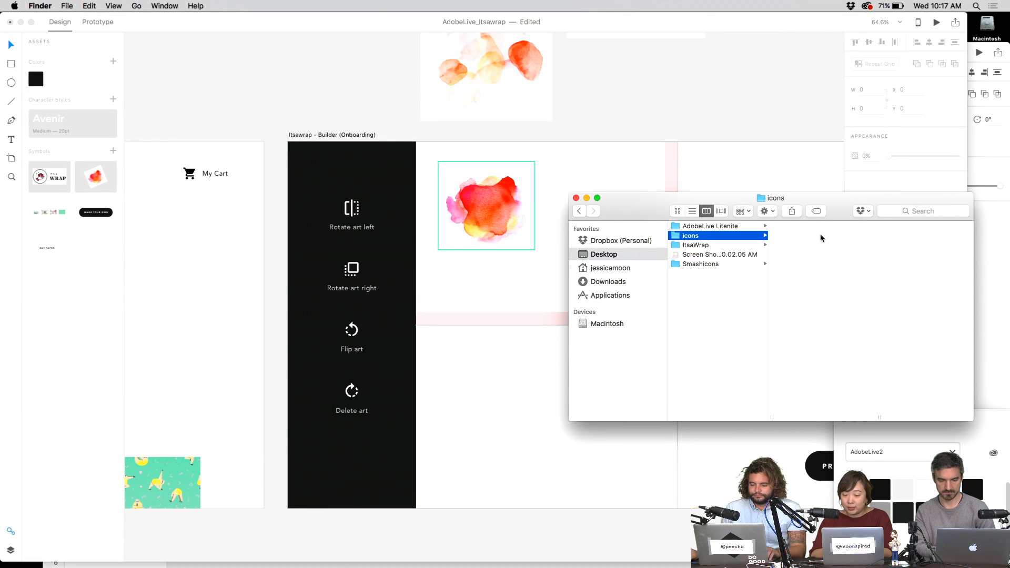
- Prefix ic-rotate-left-24px.png with '1-' in the icons folder
{"action": "key", "text": "Right"}
{"action": "key", "text": "Down"}
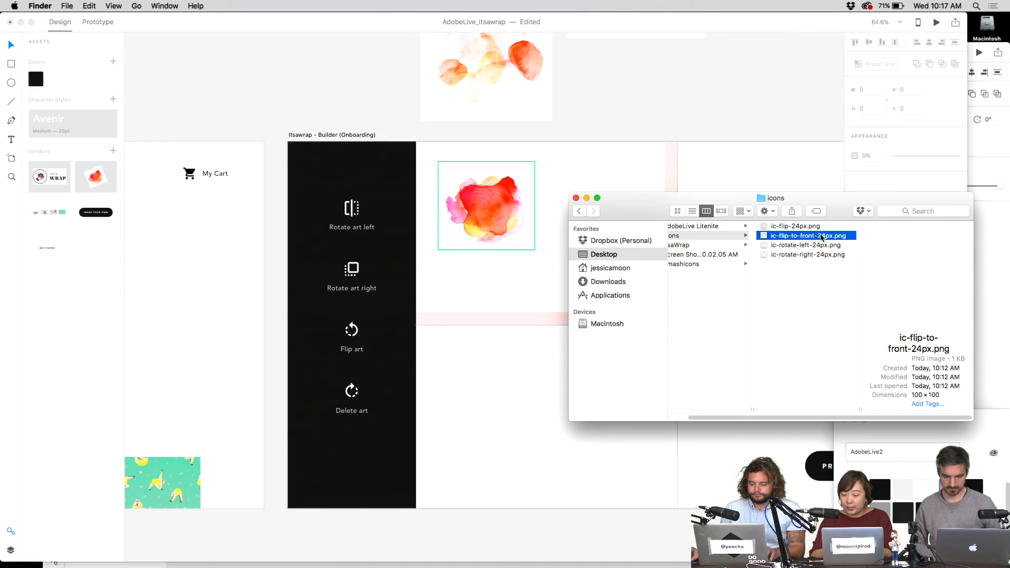
{"action": "key", "text": "Down"}
{"action": "key", "text": "Return"}
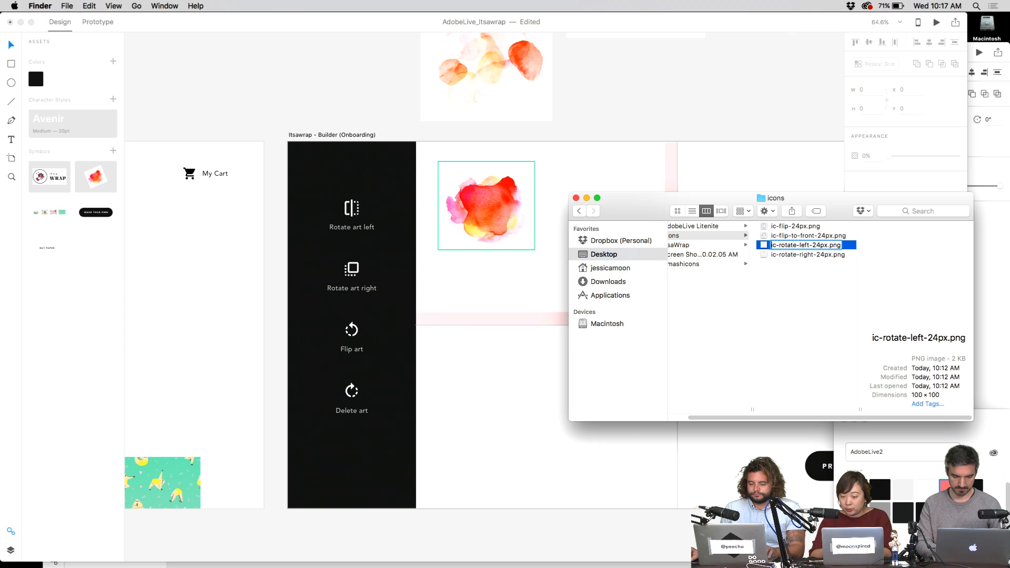
{"action": "type", "text": "1-"}
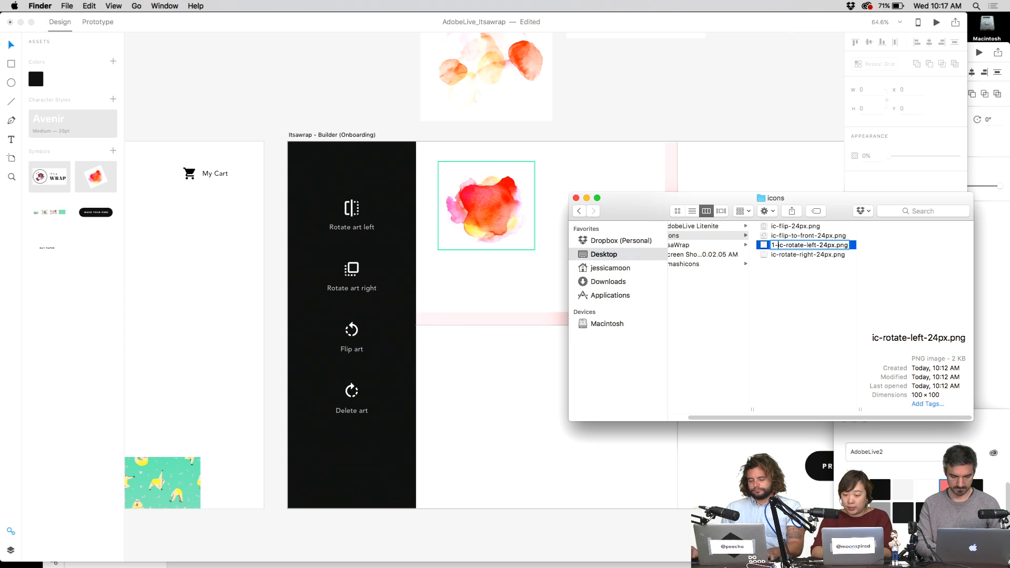
{"action": "key", "text": "Return"}
- Prefix ic-rotate-right-24px.png with '2-' and ic-flip-24px.png with '3-'
{"action": "key", "text": "Down"}
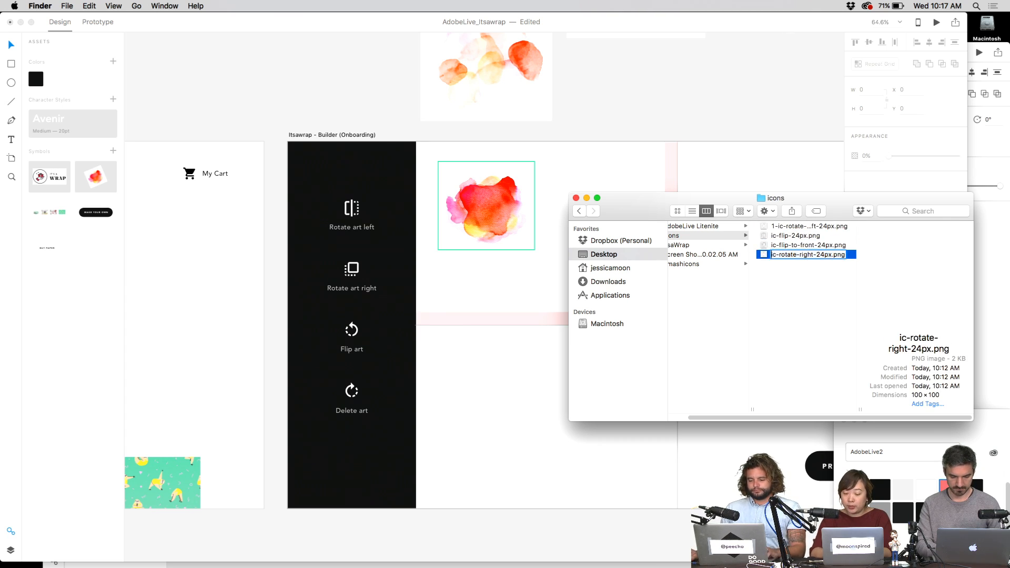
{"action": "key", "text": "Return"}
{"action": "type", "text": "2-"}
{"action": "key", "text": "Return"}
{"action": "key", "text": "Down"}
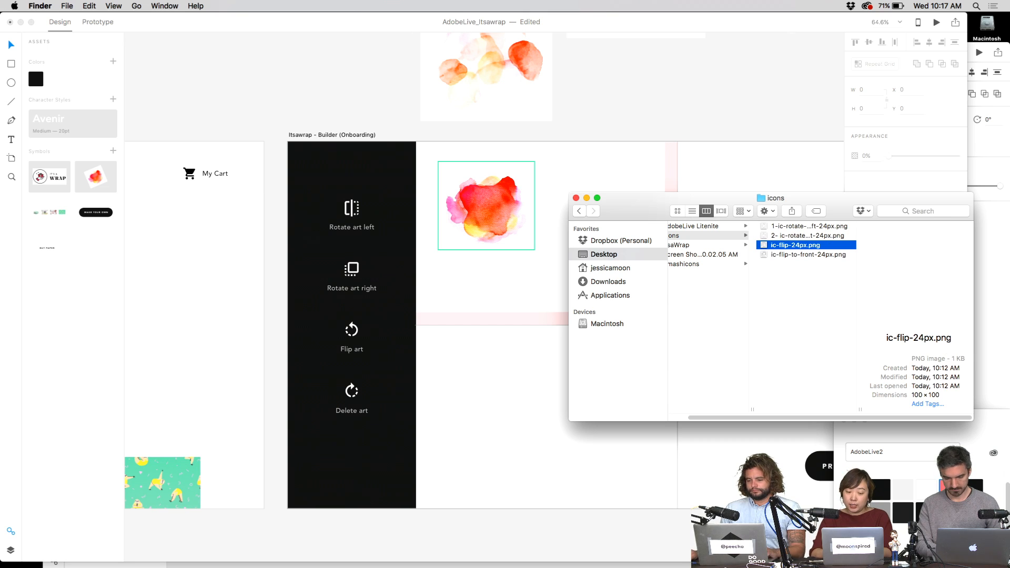
{"action": "key", "text": "Return"}
{"action": "type", "text": "3-"}
{"action": "key", "text": "Return"}
- Prefix ic-flip-to-front-24px.png with '4-'
{"action": "key", "text": "Down"}
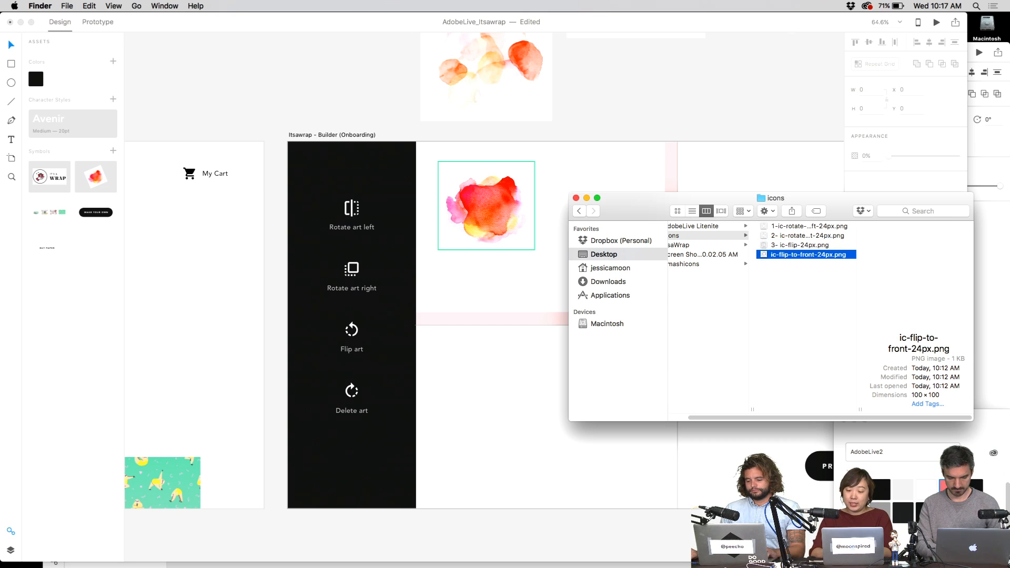
{"action": "key", "text": "Up"}
{"action": "key", "text": "Down"}
{"action": "key", "text": "Return"}
{"action": "type", "text": "4"}
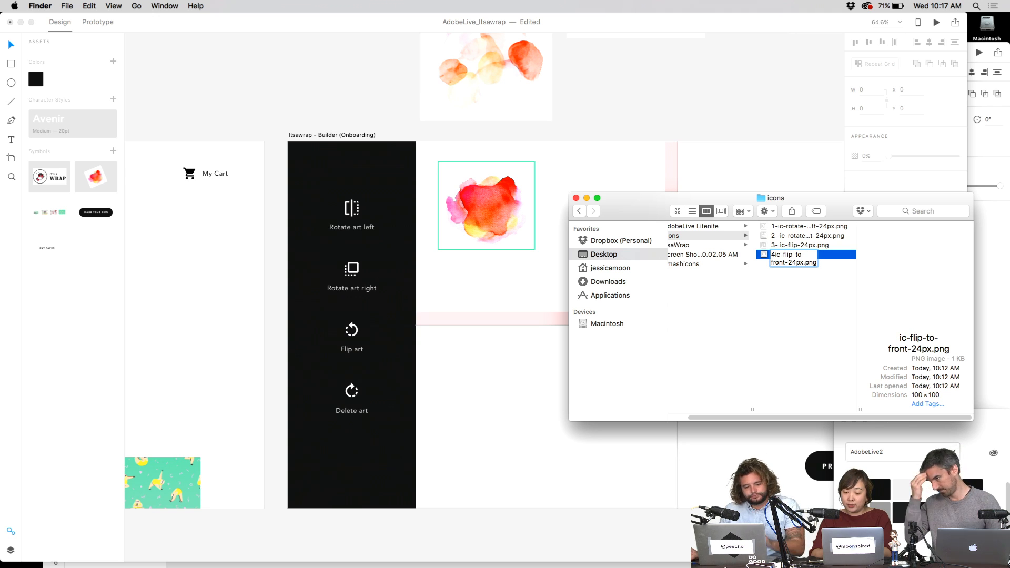
{"action": "type", "text": "-"}
{"action": "key", "text": "Return"}
- Preview the flip icon, then start renaming flip-to-front, replacing 'flip' with 'scal'
{"action": "key", "text": "Up"}
{"action": "key", "text": "space"}
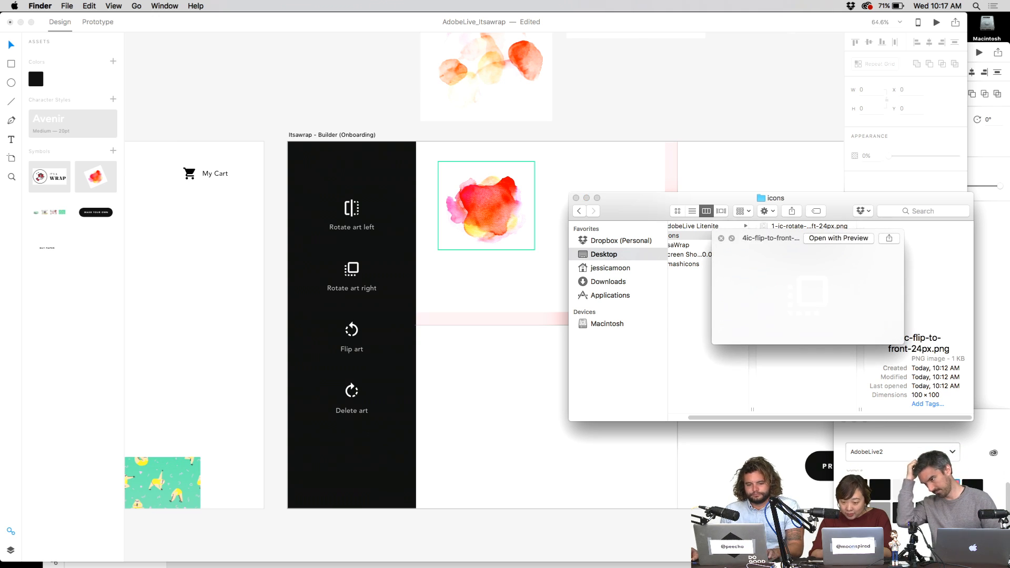
{"action": "key", "text": "space"}
{"action": "key", "text": "Down"}
{"action": "key", "text": "Return"}
{"action": "key", "text": "Right"}
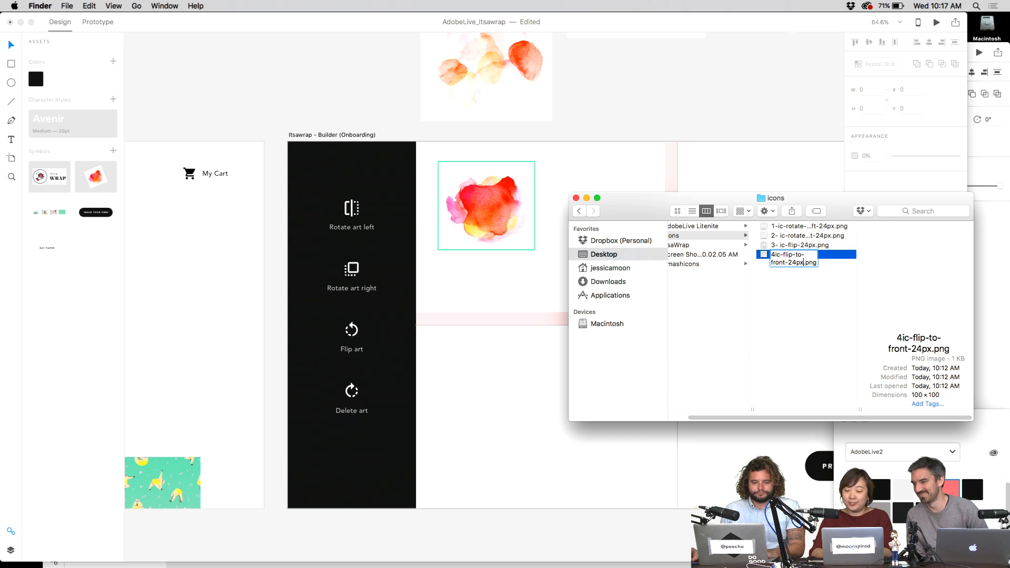
{"action": "type", "text": "scale"}
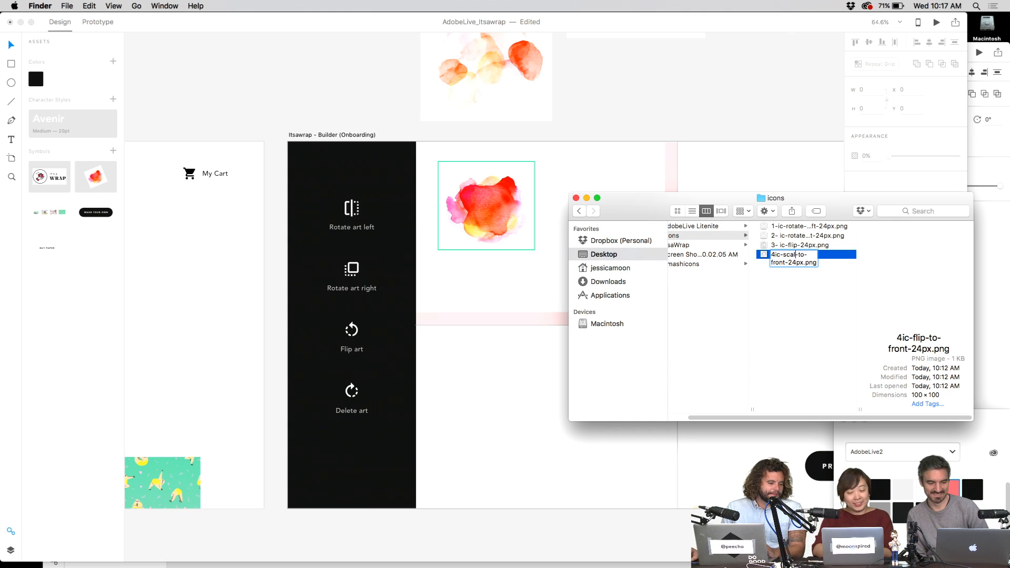
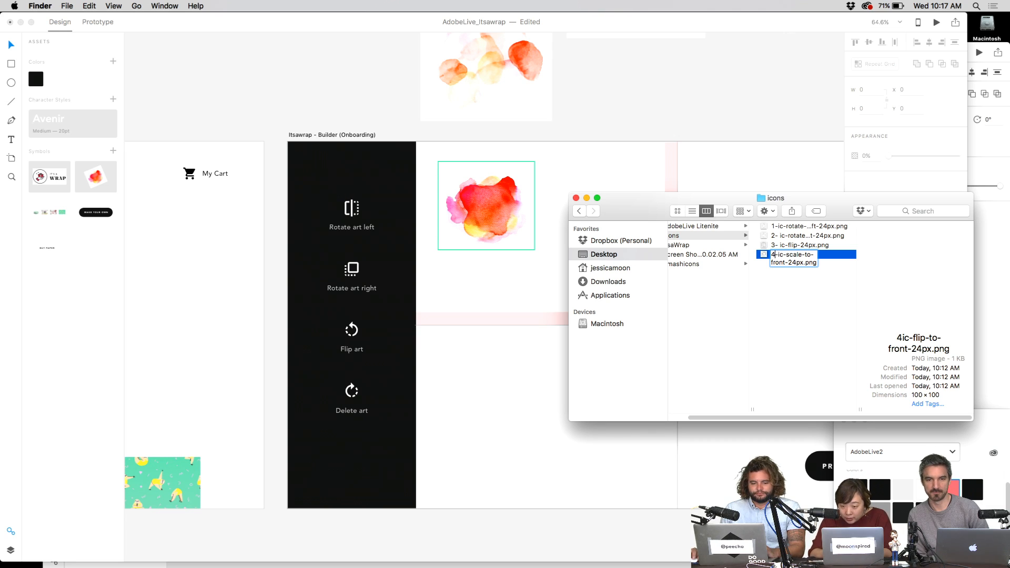
- Confirm the name 4-ic-scale-to-front-24px.png and drop all four icon PNGs into the XD sidebar's icon column
{"action": "key", "text": "Return"}
{"action": "key", "text": "super+a"}
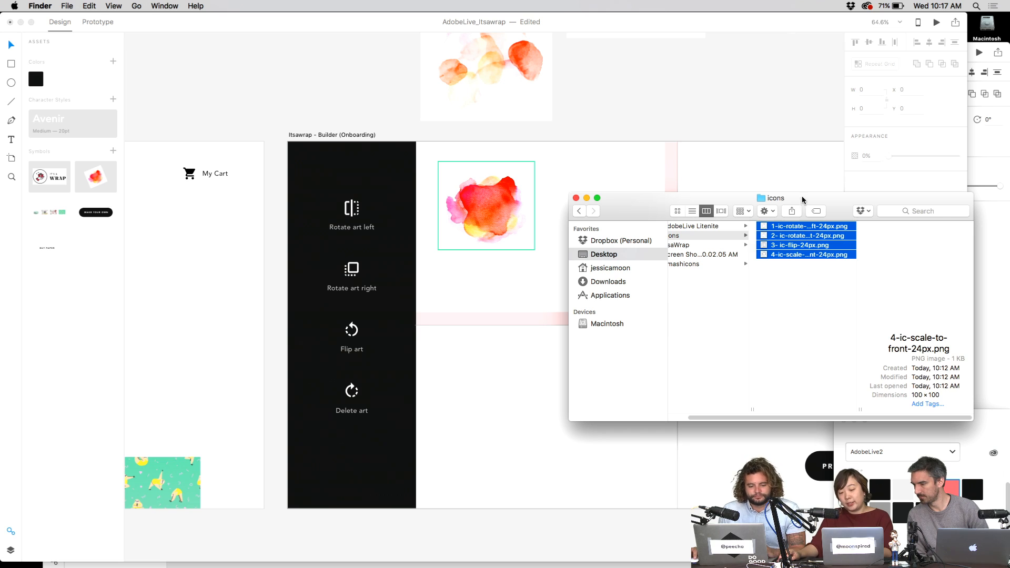
{"action": "left_click_drag", "start_coordinate": [768, 230], "coordinate": [349, 208]}
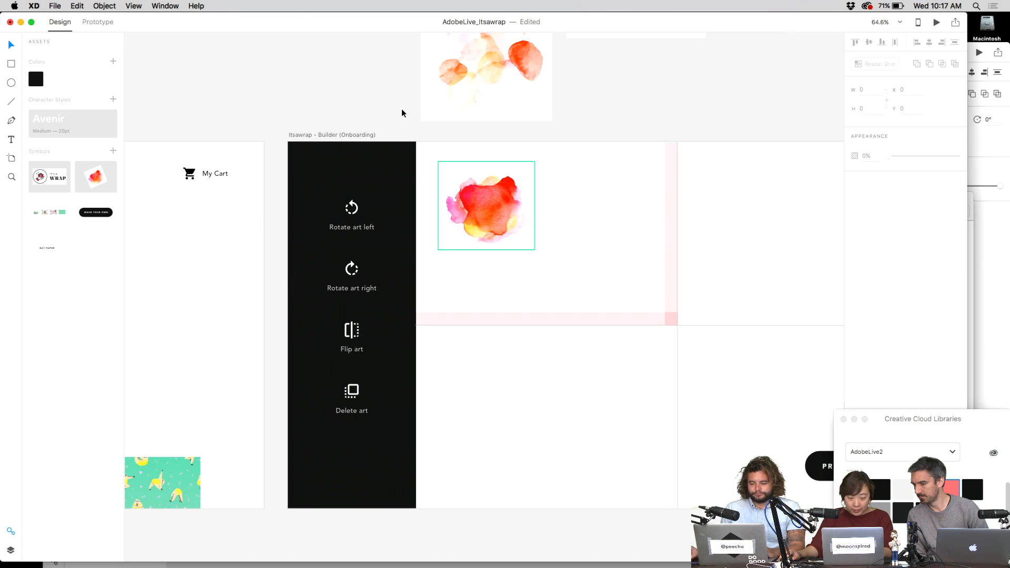
- Relabel the fourth sidebar item in the repeat grid as Scale art
{"action": "double_click", "coordinate": [358, 412]}
{"action": "double_click", "coordinate": [357, 412]}
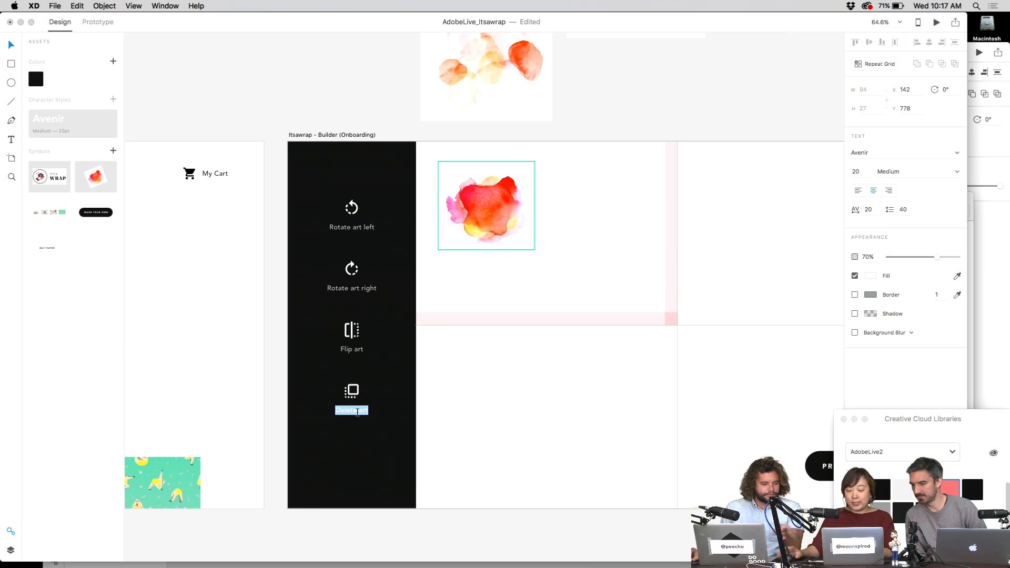
{"action": "key", "text": "Escape"}
{"action": "key", "text": "Escape"}
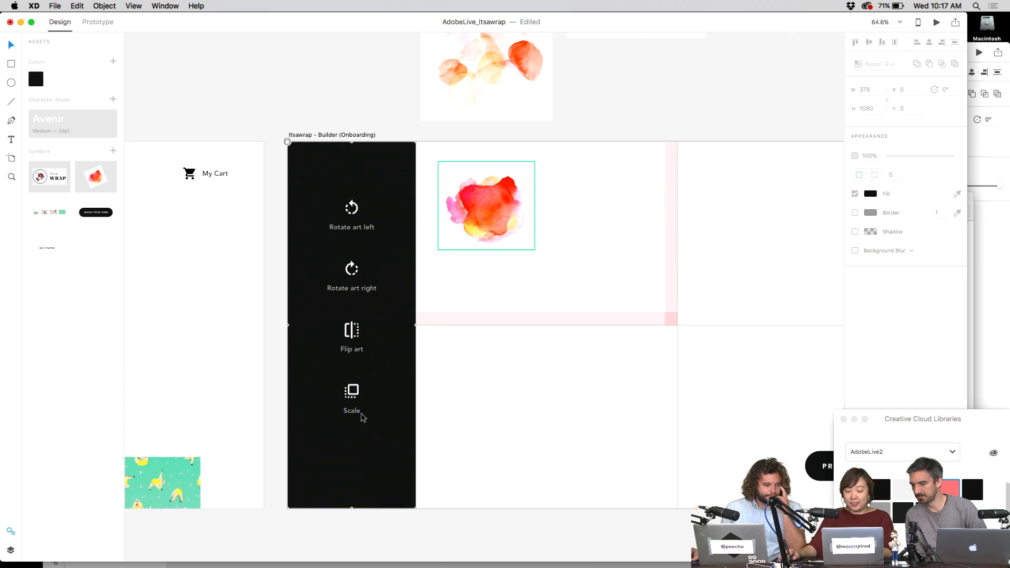
- Extend the repeat grid with a fifth item labelled Delete art, keeping Scale art above it
{"action": "left_click_drag", "start_coordinate": [352, 420], "coordinate": [359, 473]}
{"action": "double_click", "coordinate": [358, 473]}
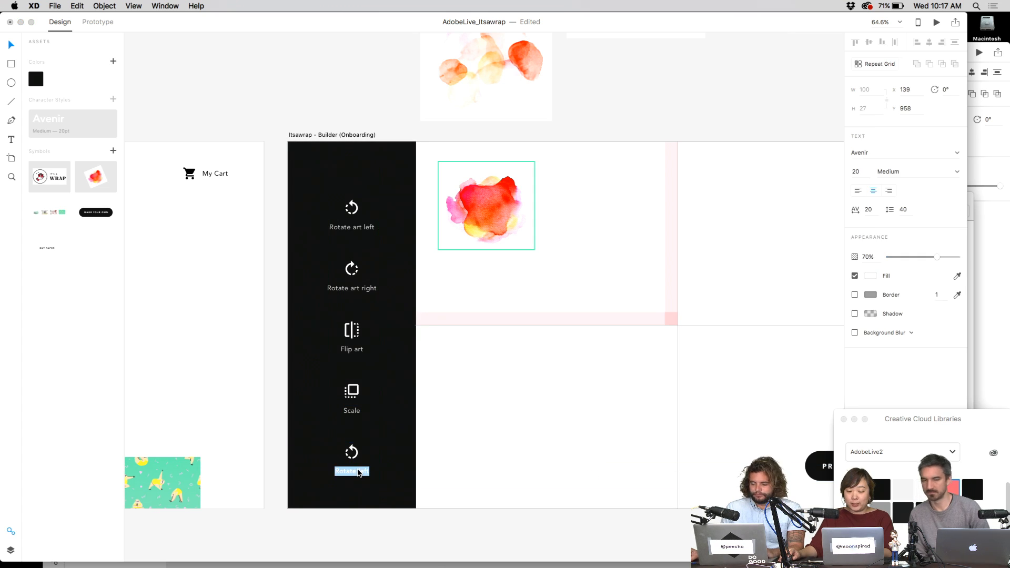
{"action": "type", "text": "Tras"}
{"action": "key", "text": "BackSpace"}
{"action": "key", "text": "BackSpace"}
{"action": "key", "text": "BackSpace"}
{"action": "key", "text": "BackSpace"}
{"action": "type", "text": "Delete"}
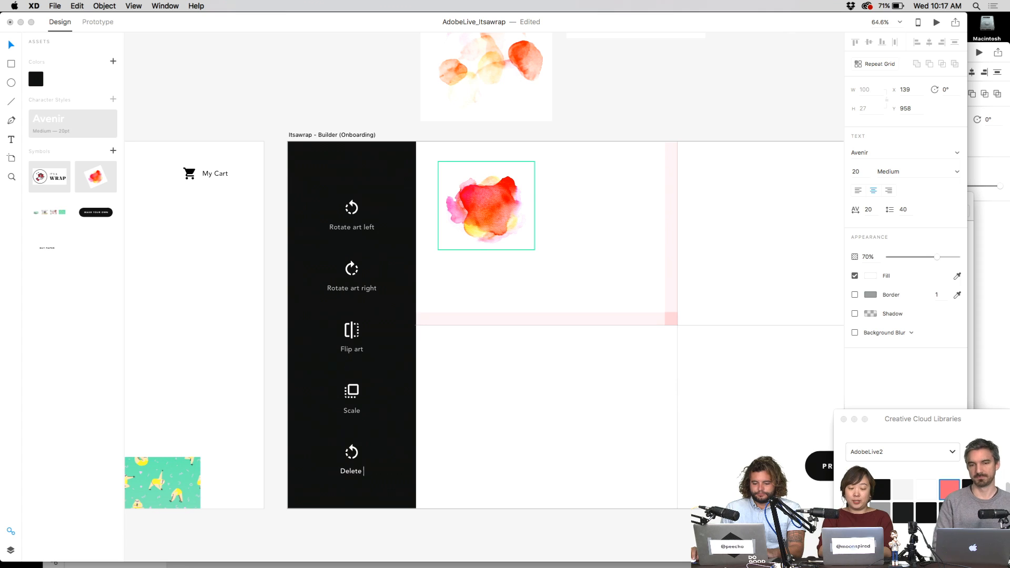
{"action": "type", "text": " art"}
{"action": "key", "text": "Escape"}
{"action": "left_click", "coordinate": [353, 411]}
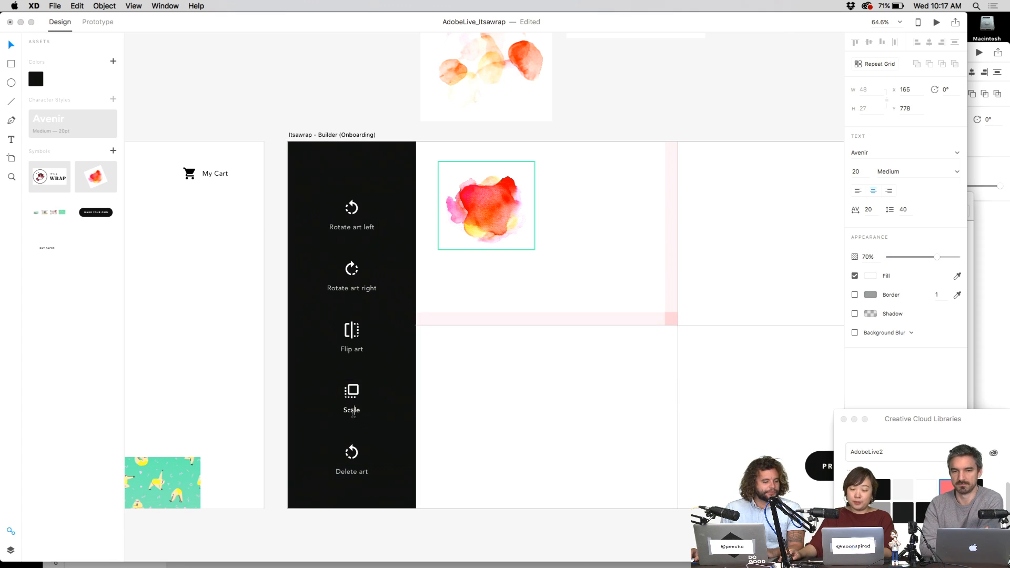
{"action": "key", "text": "Escape"}
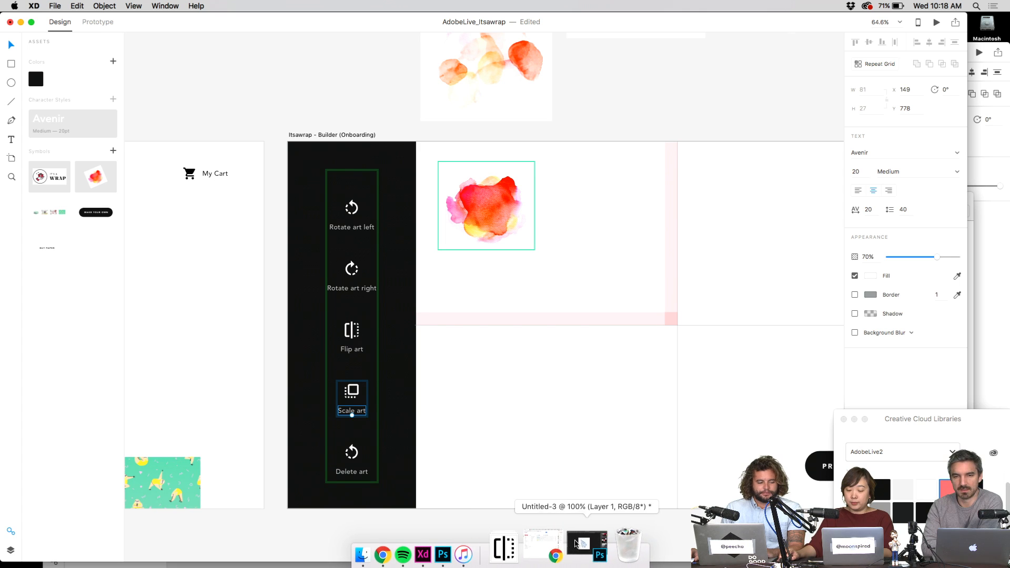
{"action": "key", "text": "ctrl+Up"}
- Accept the incoming AirDrop of the delete icon
{"action": "left_click", "coordinate": [865, 447]}
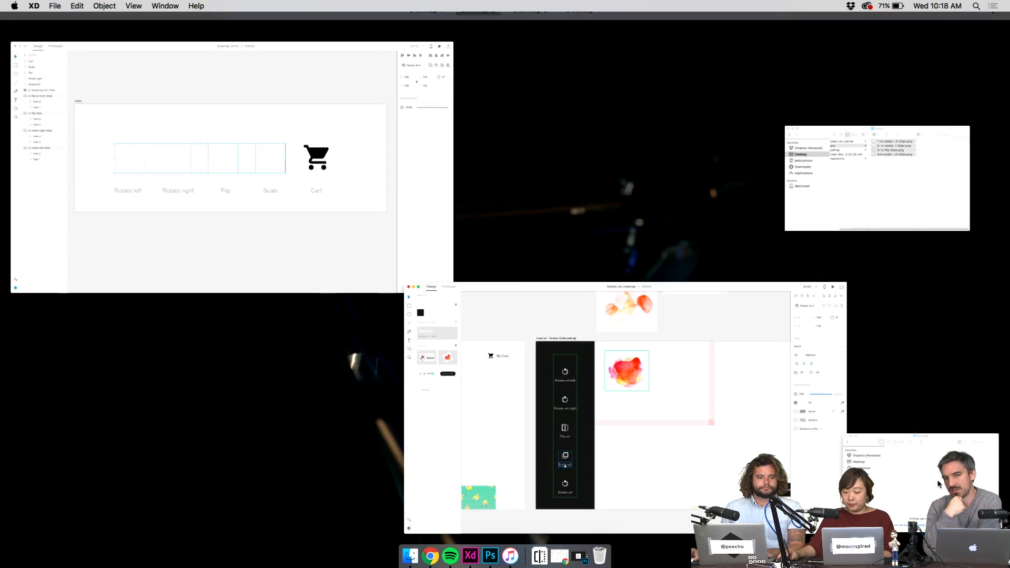
{"action": "left_click_drag", "start_coordinate": [858, 315], "coordinate": [874, 293]}
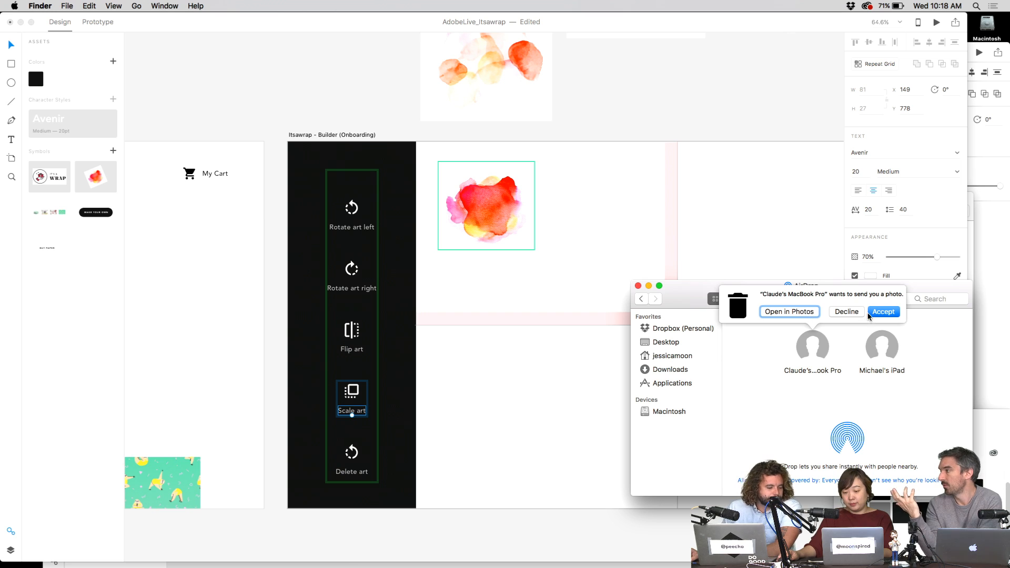
{"action": "left_click", "coordinate": [874, 312]}
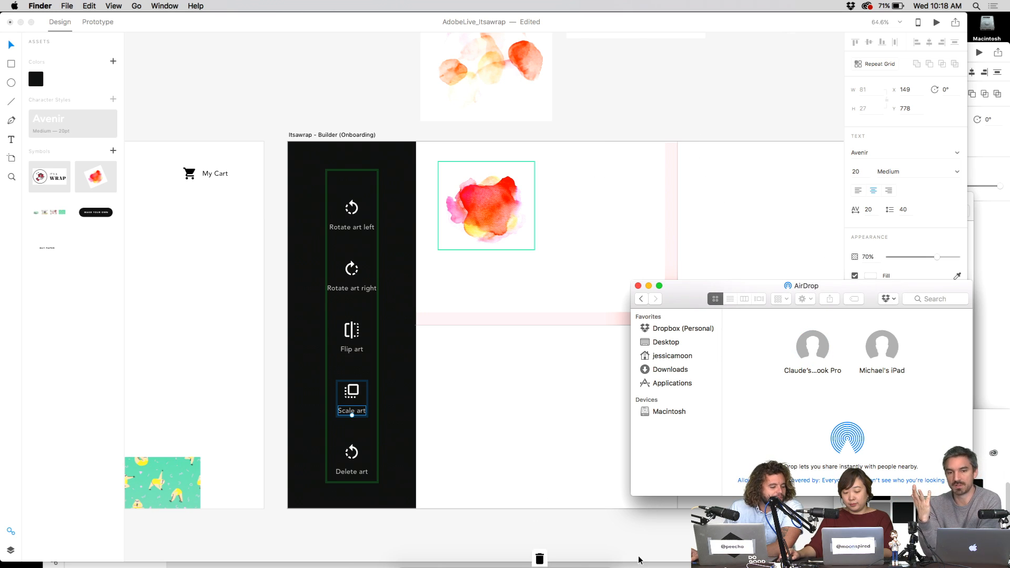
- Open ic-delete-24px.png from Downloads in Photoshop and invert it to white
{"action": "left_click", "coordinate": [540, 555]}
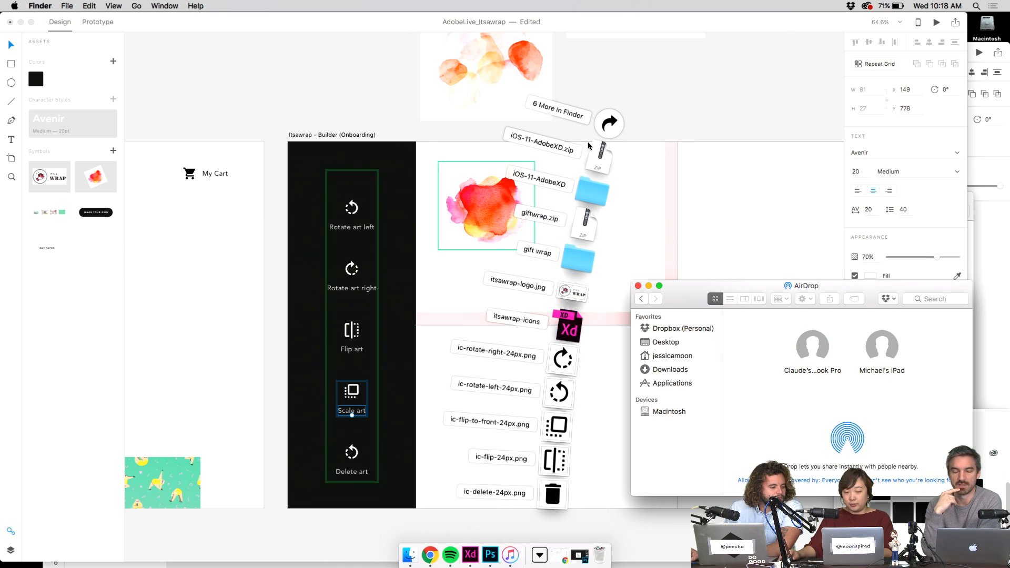
{"action": "left_click", "coordinate": [610, 123]}
{"action": "left_click", "coordinate": [508, 221]}
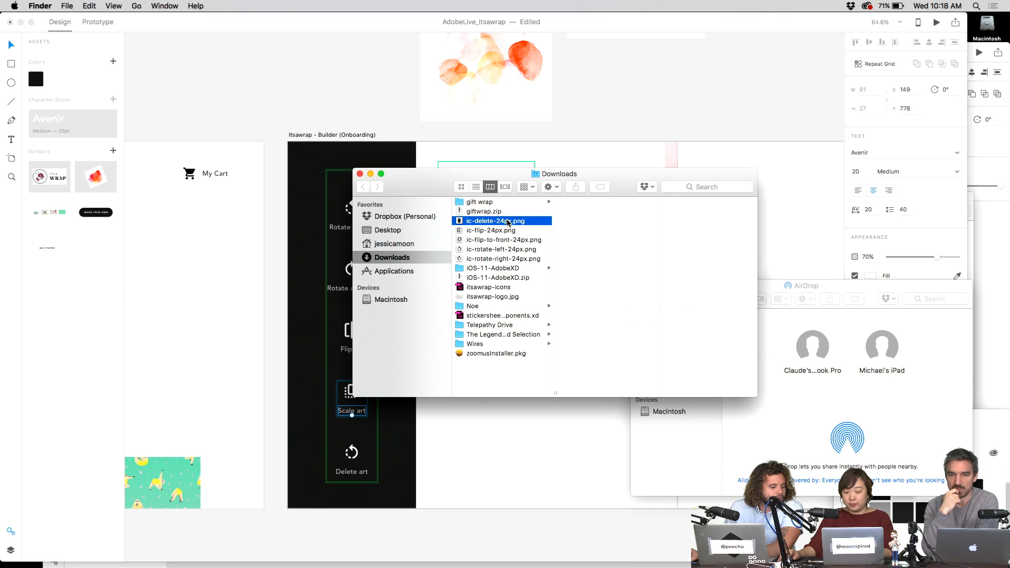
{"action": "right_click", "coordinate": [508, 222]}
{"action": "mouse_move", "coordinate": [575, 234]}
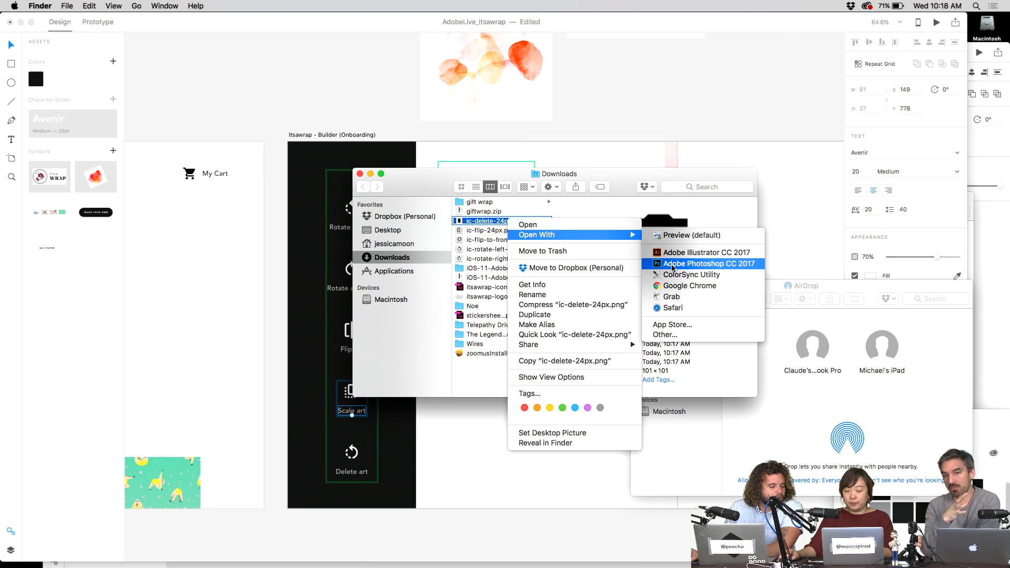
{"action": "left_click", "coordinate": [674, 264]}
{"action": "key", "text": "super+i"}
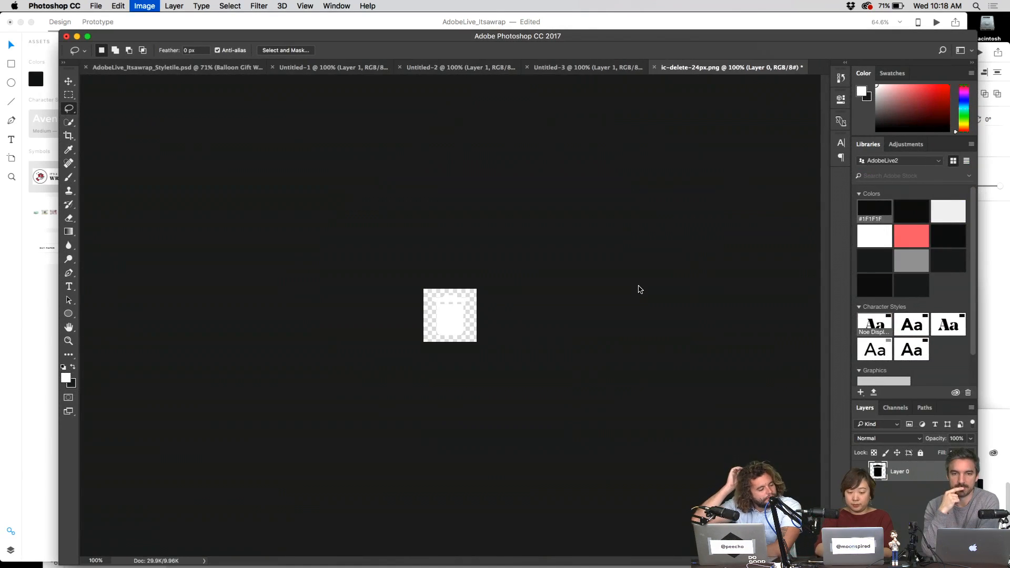
{"action": "key", "text": "super+h"}
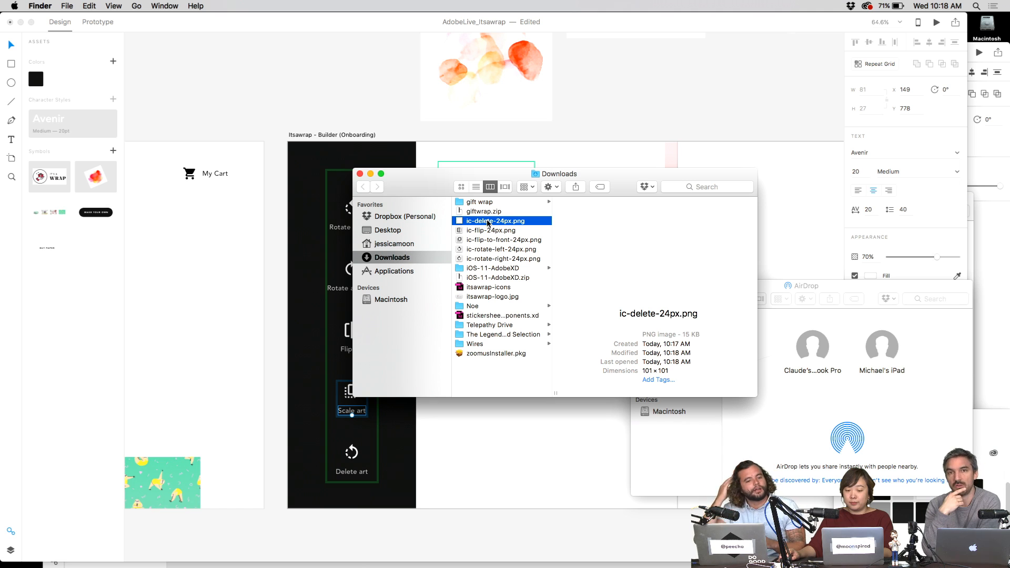
- Move ic-delete-24px.png into the desktop icons folder
{"action": "left_click_drag", "start_coordinate": [496, 222], "coordinate": [986, 208]}
{"action": "key", "text": "F11"}
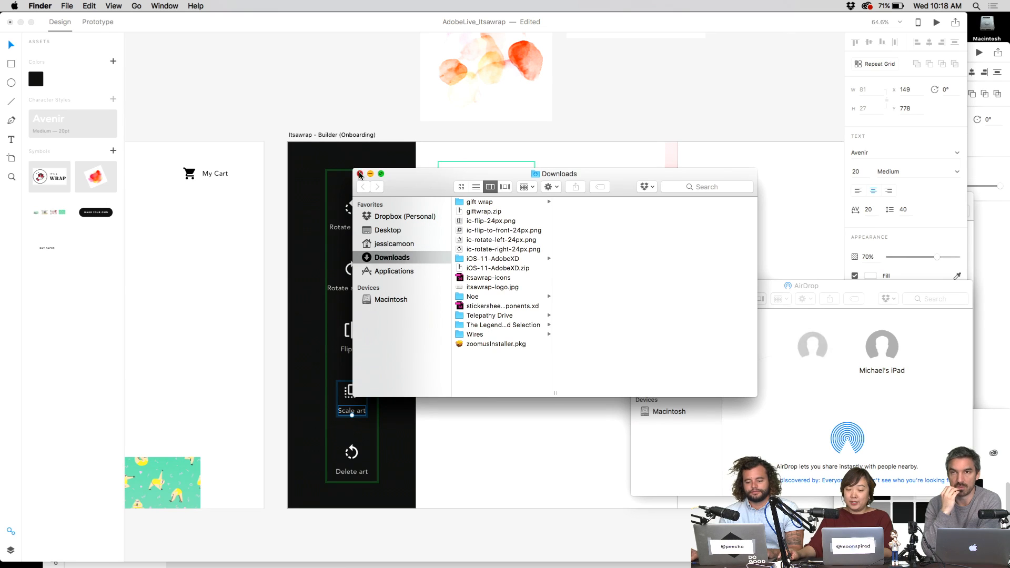
{"action": "left_click", "coordinate": [360, 173]}
{"action": "key", "text": "F11"}
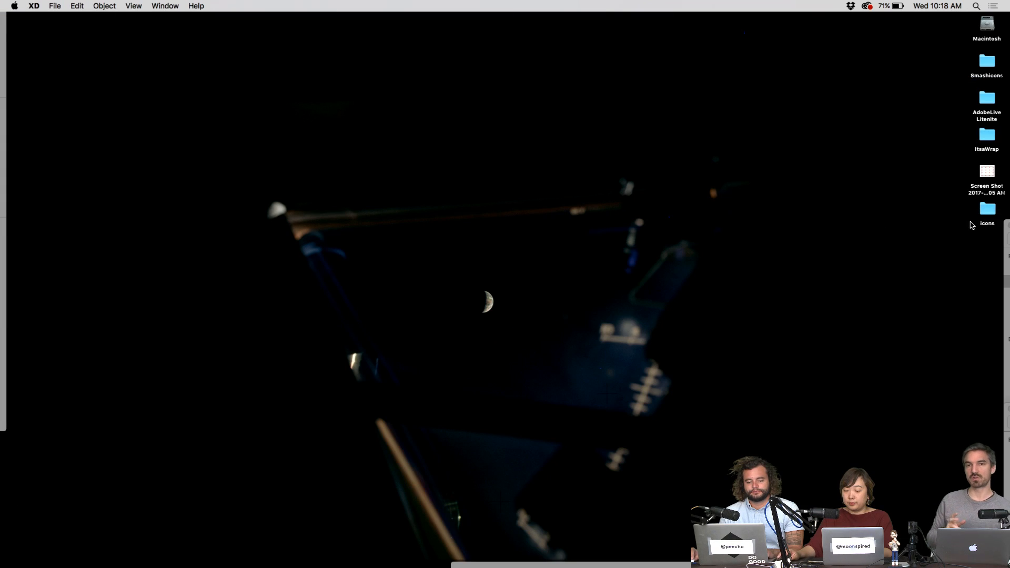
{"action": "double_click", "coordinate": [986, 216]}
- Rename the file to 5- ic-delete-24px.png and drop all five icons onto the XD sidebar grid
{"action": "left_click", "coordinate": [783, 271]}
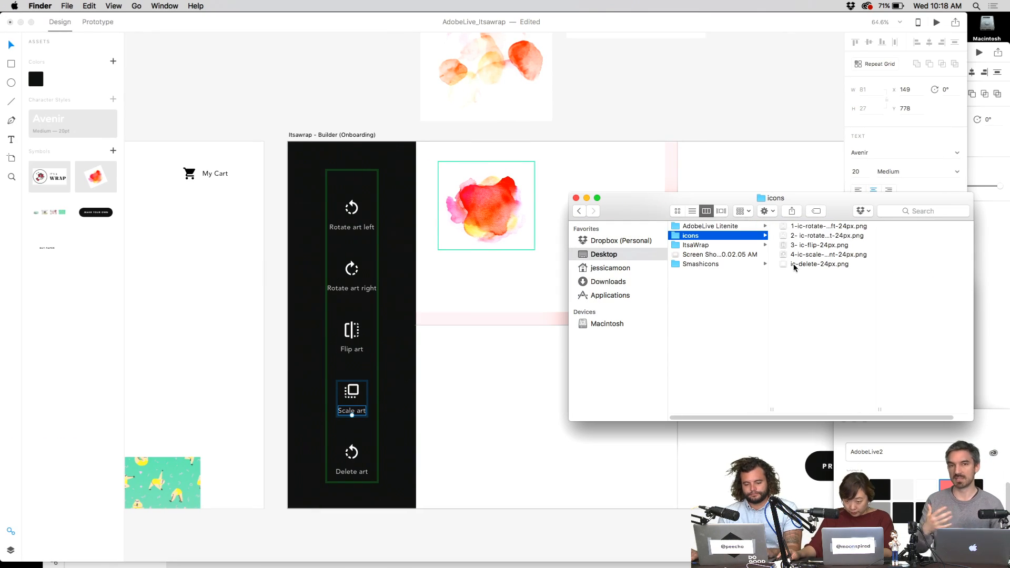
{"action": "left_click", "coordinate": [794, 264]}
{"action": "key", "text": "Return"}
{"action": "key", "text": "Left"}
{"action": "type", "text": "5-"}
{"action": "key", "text": "Return"}
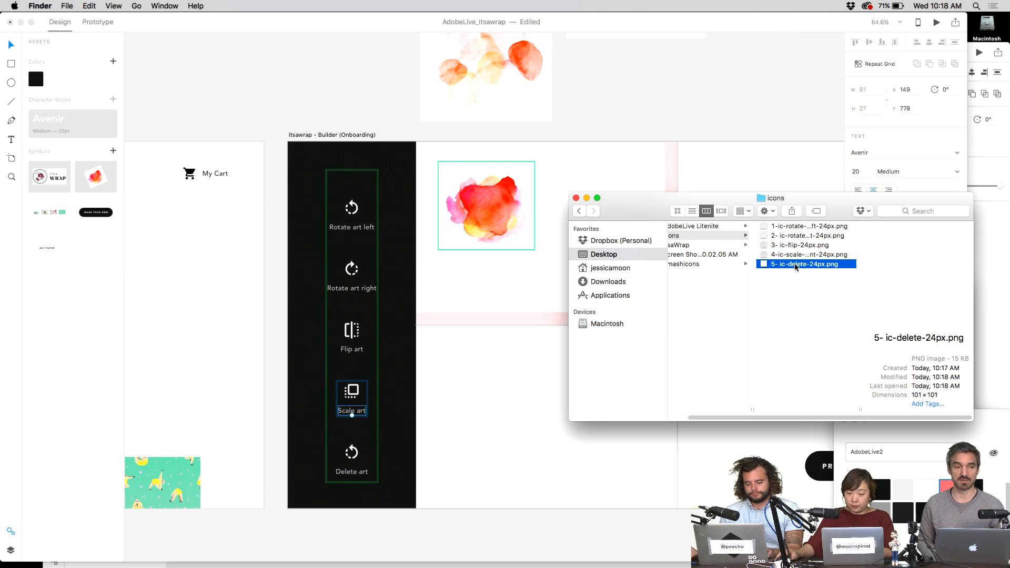
{"action": "left_click_drag", "start_coordinate": [809, 275], "coordinate": [360, 194]}
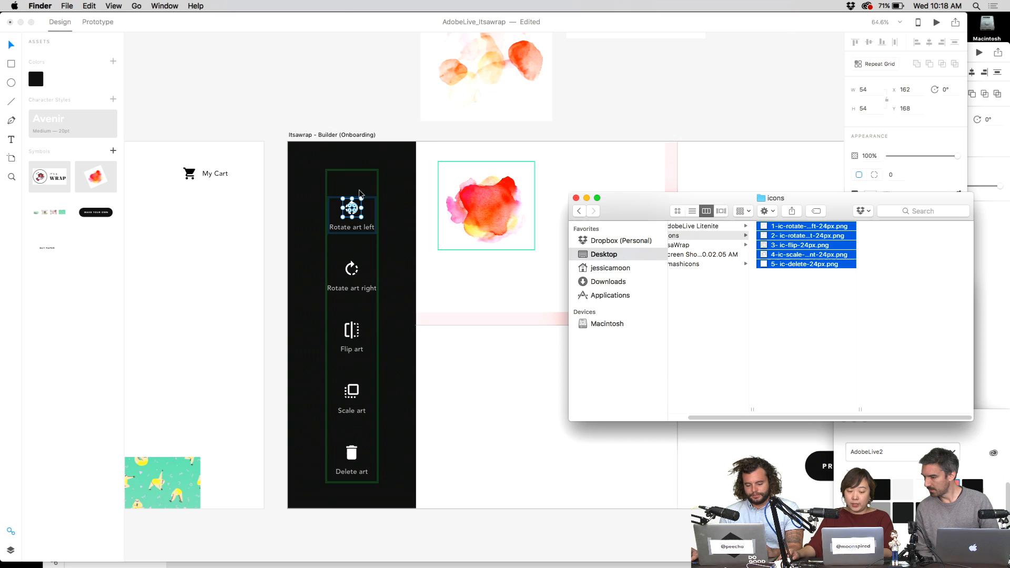
{"action": "left_click", "coordinate": [384, 111]}
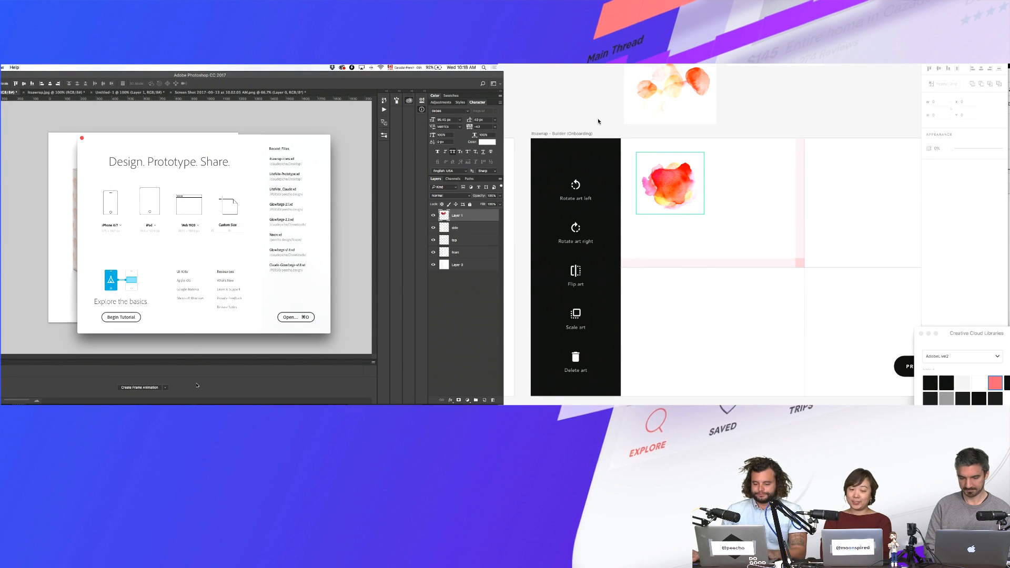
- Start a new Web 1920 document, then search the help menu for 'create'
{"action": "left_click", "coordinate": [192, 214]}
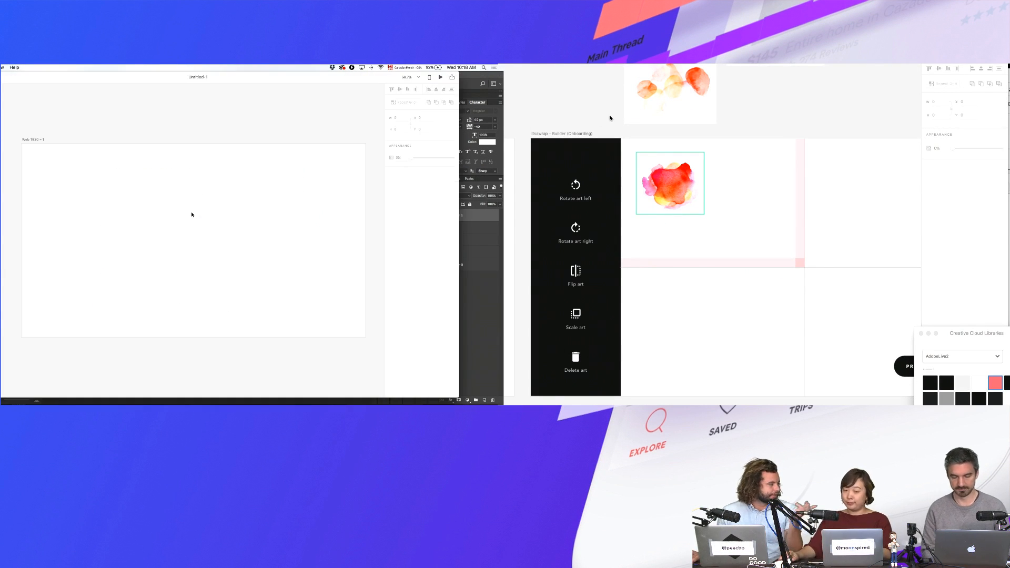
{"action": "left_click_drag", "start_coordinate": [96, 132], "coordinate": [81, 139]}
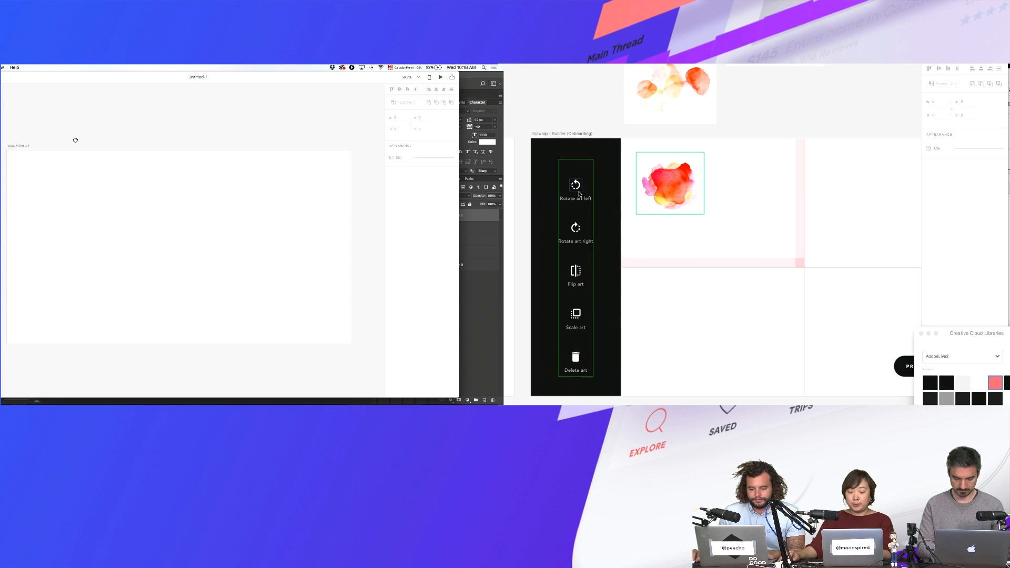
{"action": "left_click_drag", "start_coordinate": [612, 227], "coordinate": [721, 232]}
{"action": "left_click", "coordinate": [680, 198]}
{"action": "key", "text": "super+z"}
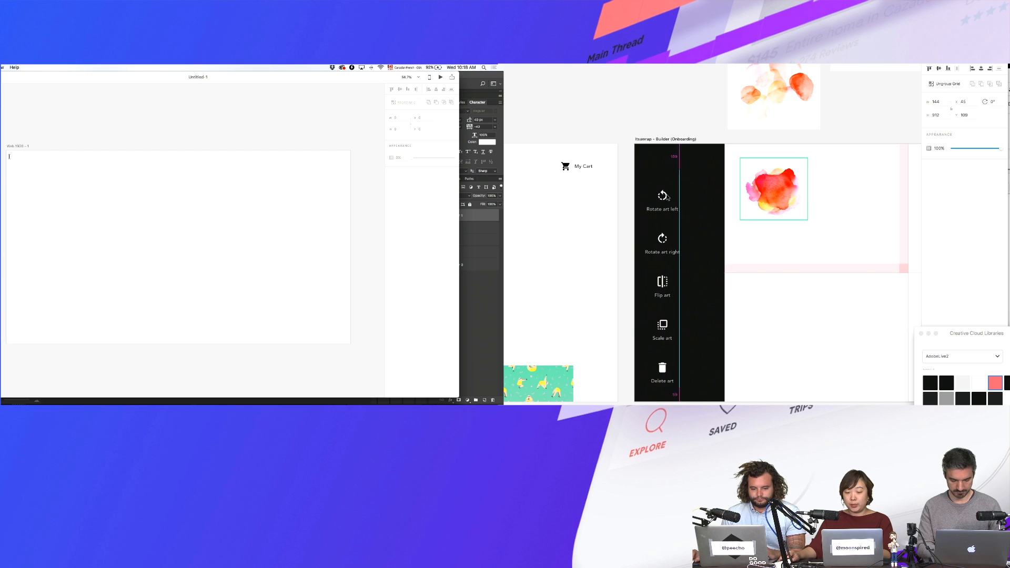
{"action": "left_click", "coordinate": [15, 67]}
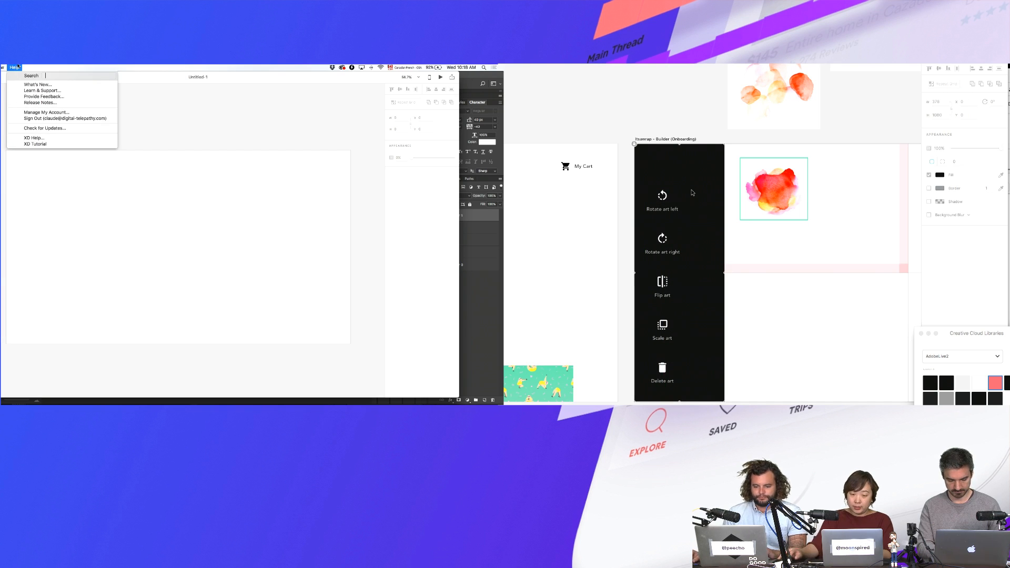
{"action": "type", "text": "create"}
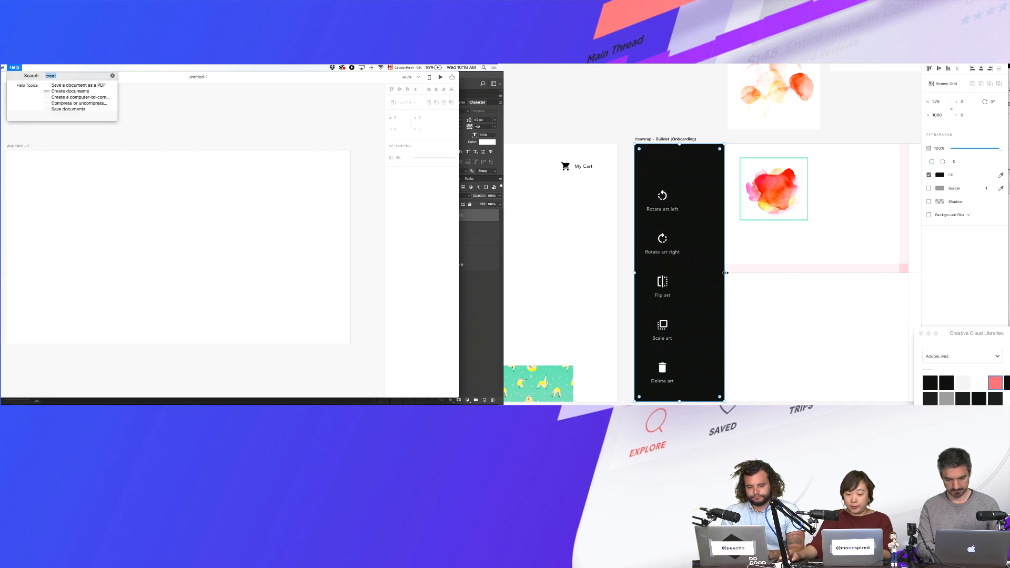
- Narrow the black sidebar background to hug the icon column, about W 232
{"action": "left_click_drag", "start_coordinate": [725, 273], "coordinate": [690, 271]}
{"action": "left_click", "coordinate": [17, 67]}
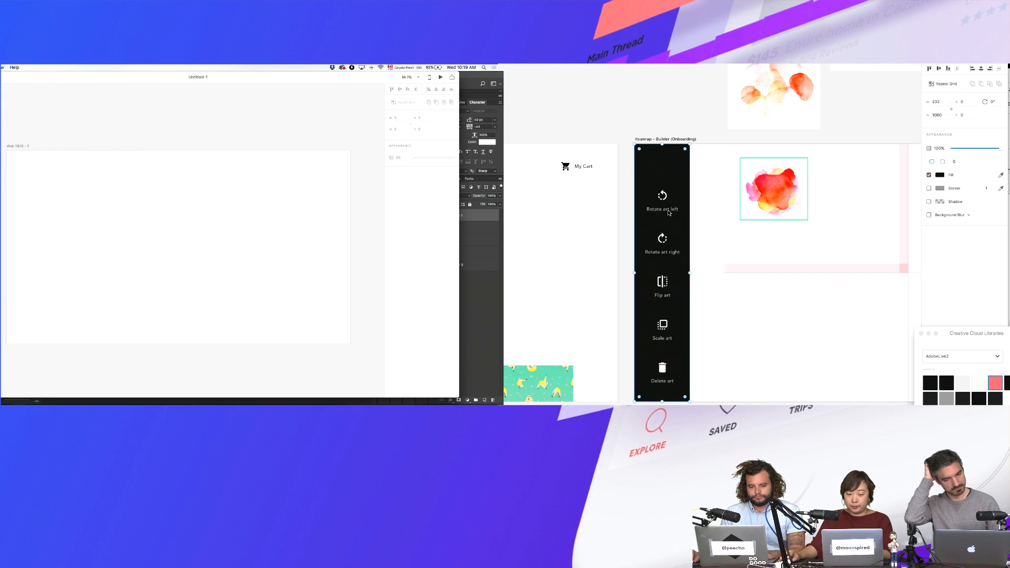
{"action": "left_click", "coordinate": [3, 68]}
{"action": "left_click", "coordinate": [675, 260]}
{"action": "key", "text": "Escape"}
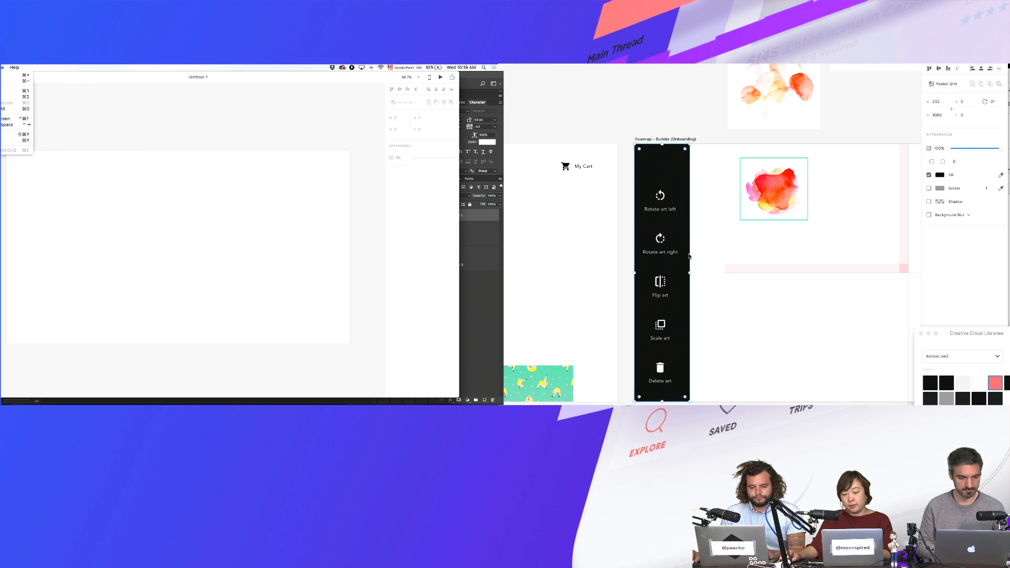
{"action": "scroll", "coordinate": [658, 219], "scroll_direction": "up", "scroll_amount": 5}
{"action": "left_click", "coordinate": [641, 216]}
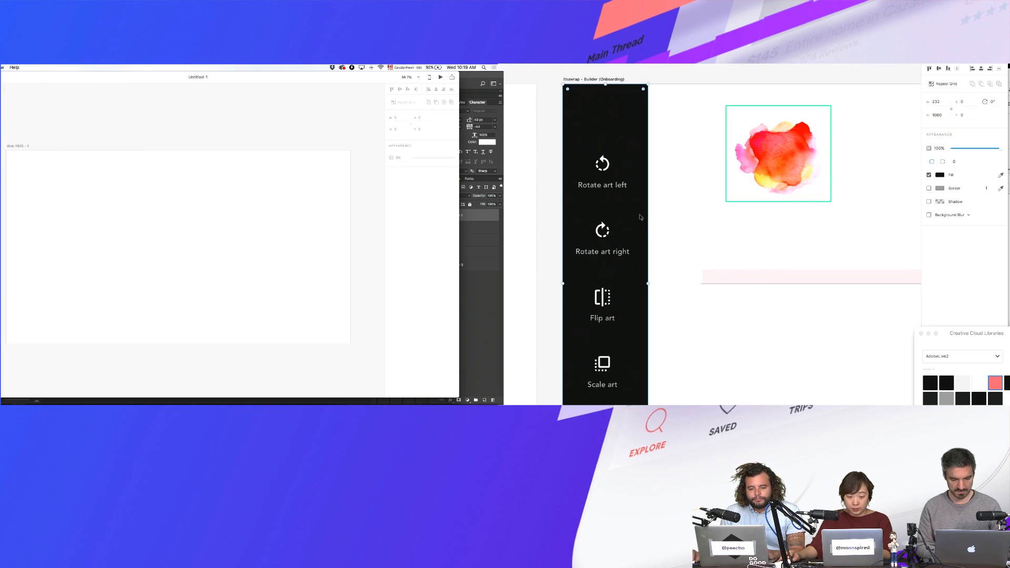
{"action": "double_click", "coordinate": [603, 185]}
{"action": "left_click", "coordinate": [75, 178]}
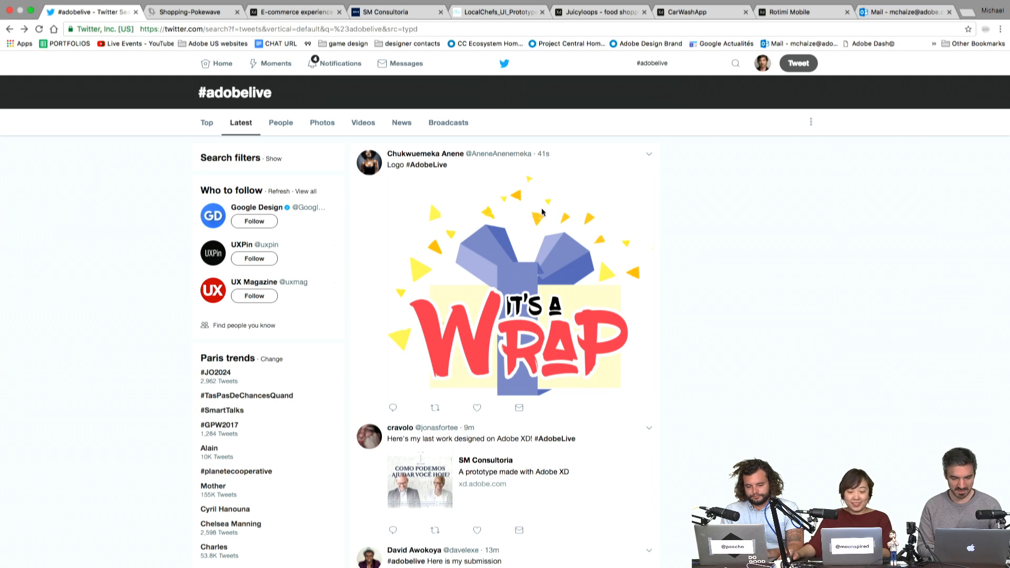
- Open the SM Consultoria xd.adobe.com card from the #adobelive results
{"action": "scroll", "coordinate": [705, 251], "scroll_direction": "down", "scroll_amount": 5}
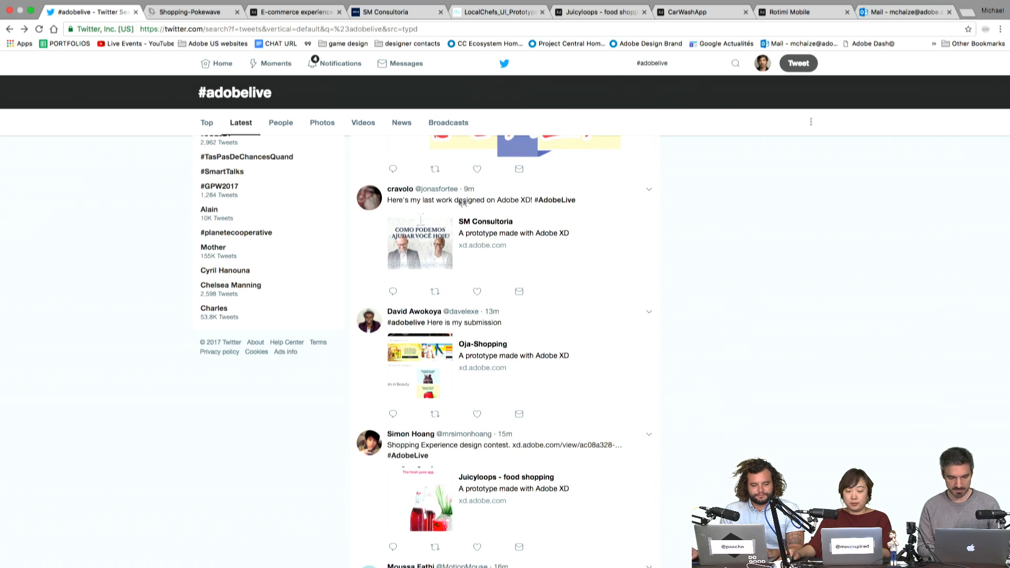
{"action": "left_click", "coordinate": [457, 238]}
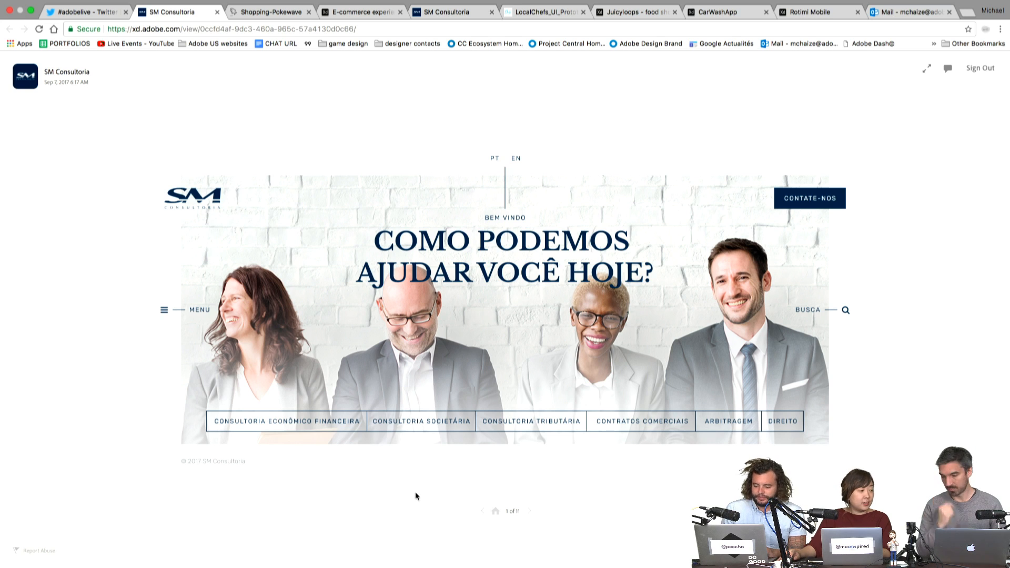
- Open the prototype's BUSCA search screen and return with VOLTAR
{"action": "left_click", "coordinate": [655, 295]}
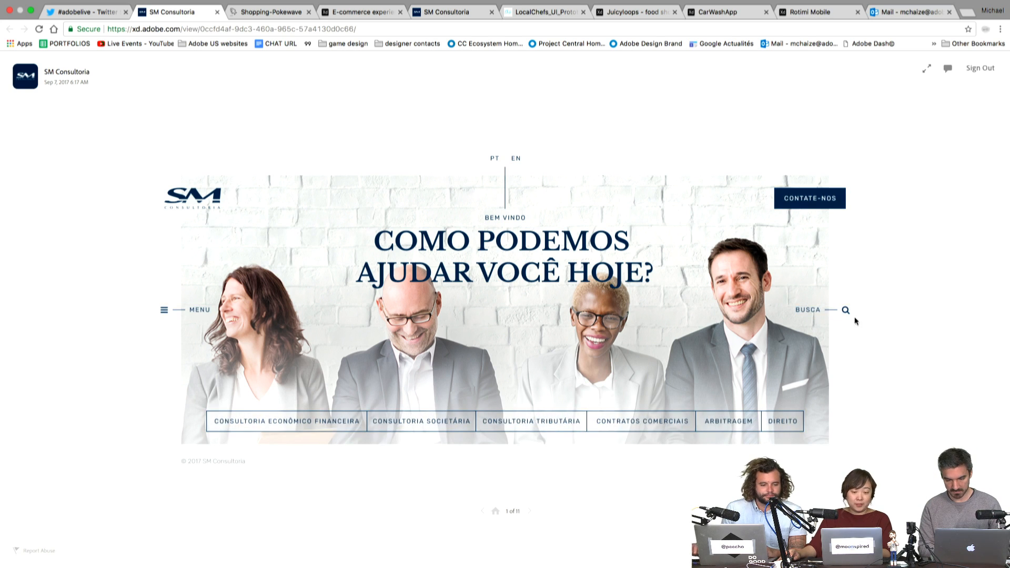
{"action": "left_click", "coordinate": [824, 311]}
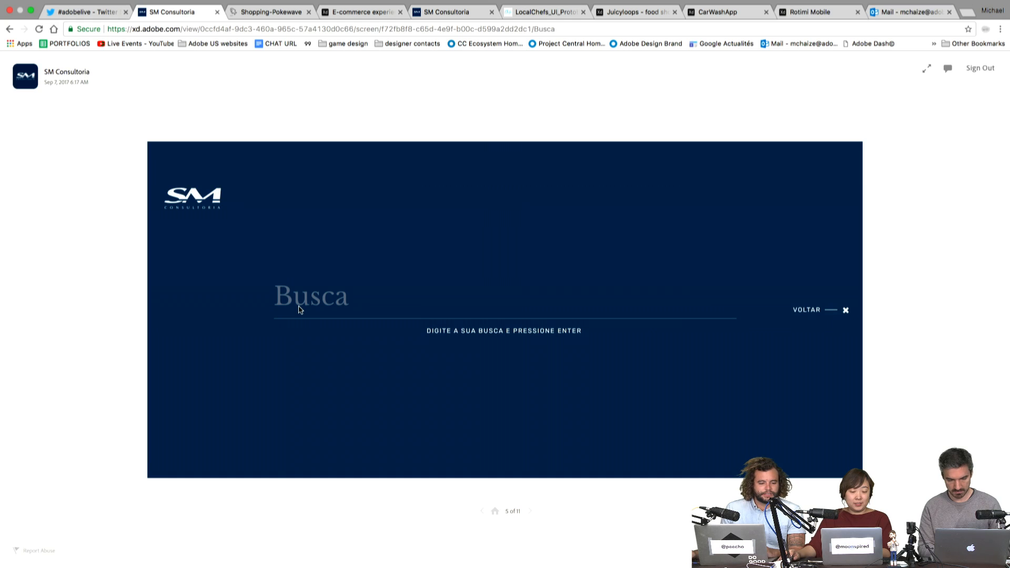
{"action": "left_click", "coordinate": [827, 313]}
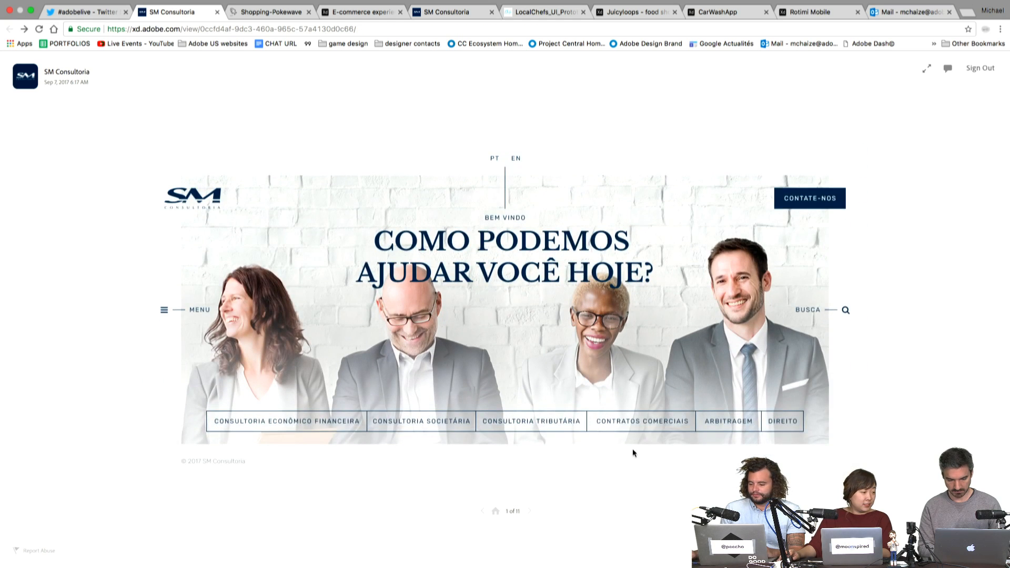
- Try each service from Econômico Financeira to Direito, then return to the #adobelive results
{"action": "left_click", "coordinate": [626, 450]}
{"action": "left_click", "coordinate": [317, 427]}
{"action": "left_click", "coordinate": [318, 428]}
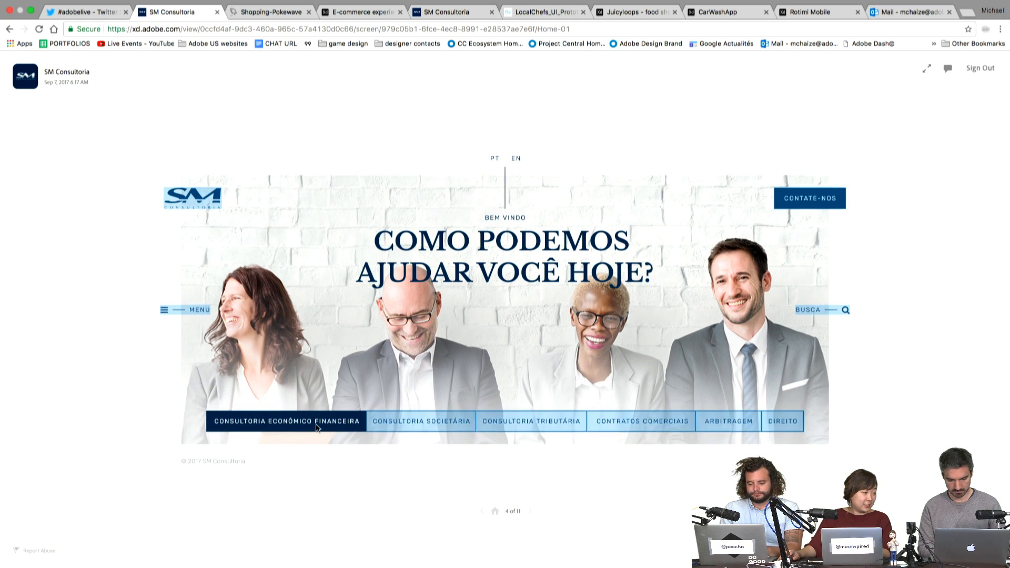
{"action": "left_click", "coordinate": [421, 424]}
{"action": "left_click", "coordinate": [535, 426]}
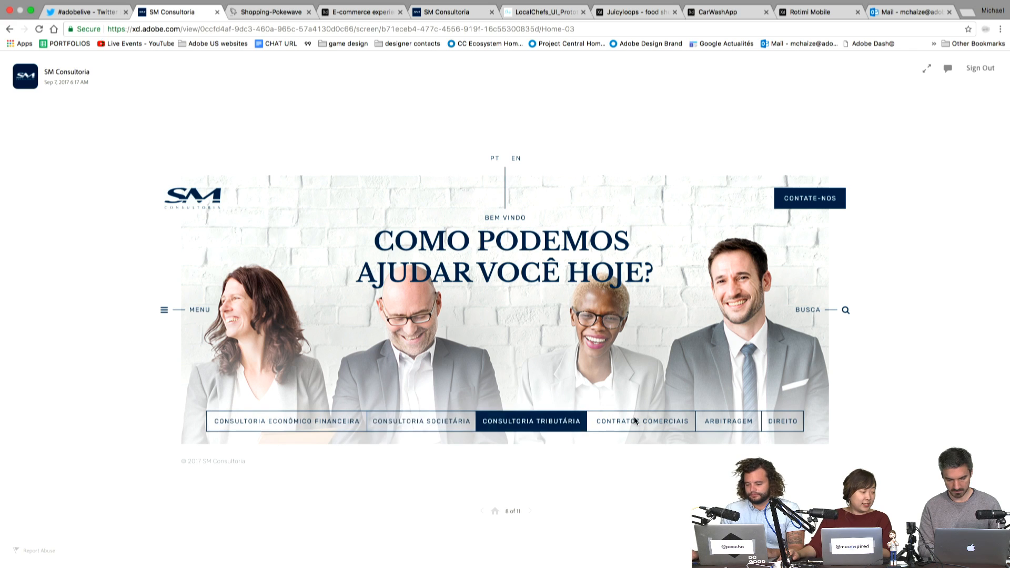
{"action": "left_click", "coordinate": [745, 424]}
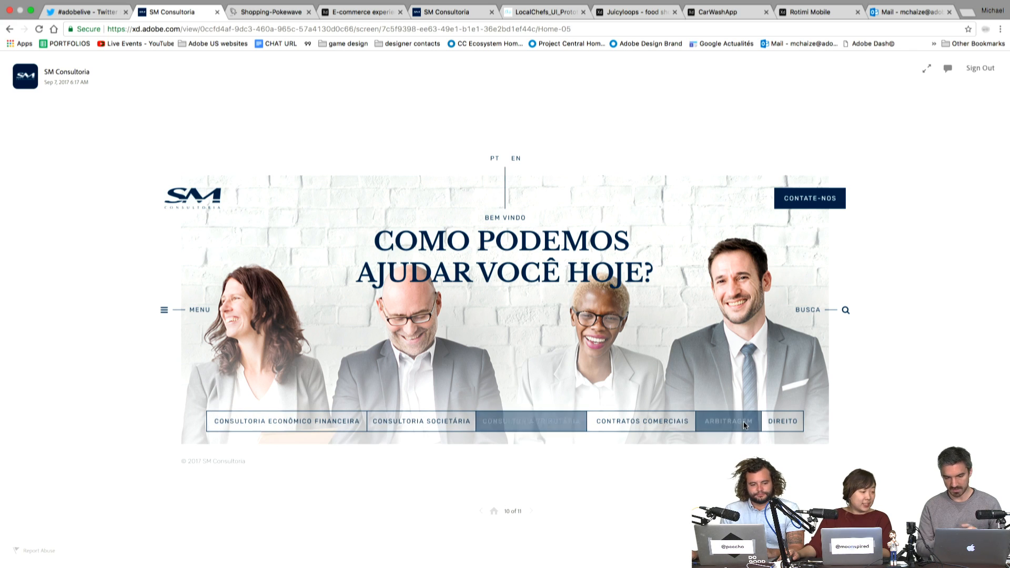
{"action": "left_click", "coordinate": [797, 425]}
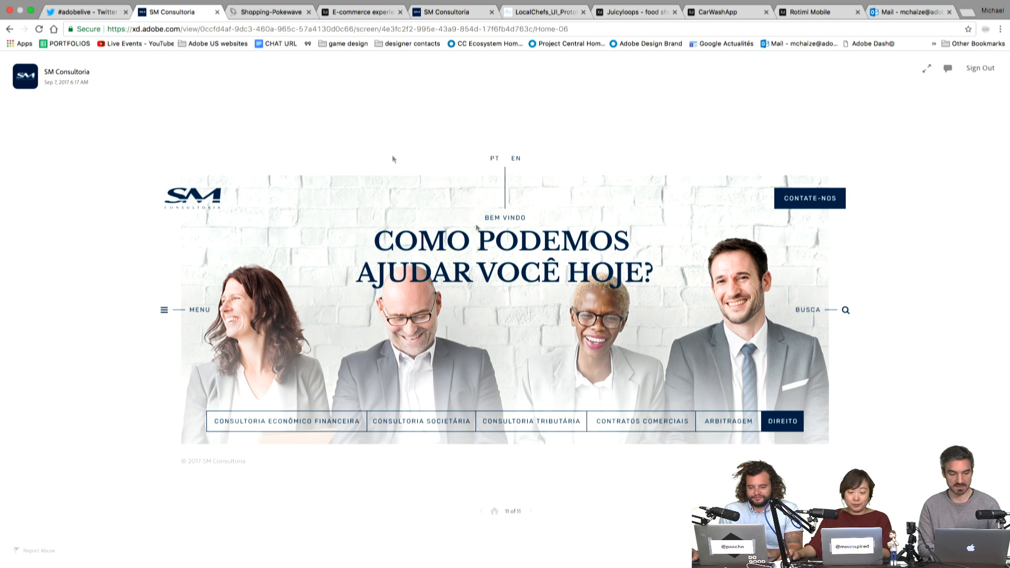
{"action": "left_click", "coordinate": [84, 10]}
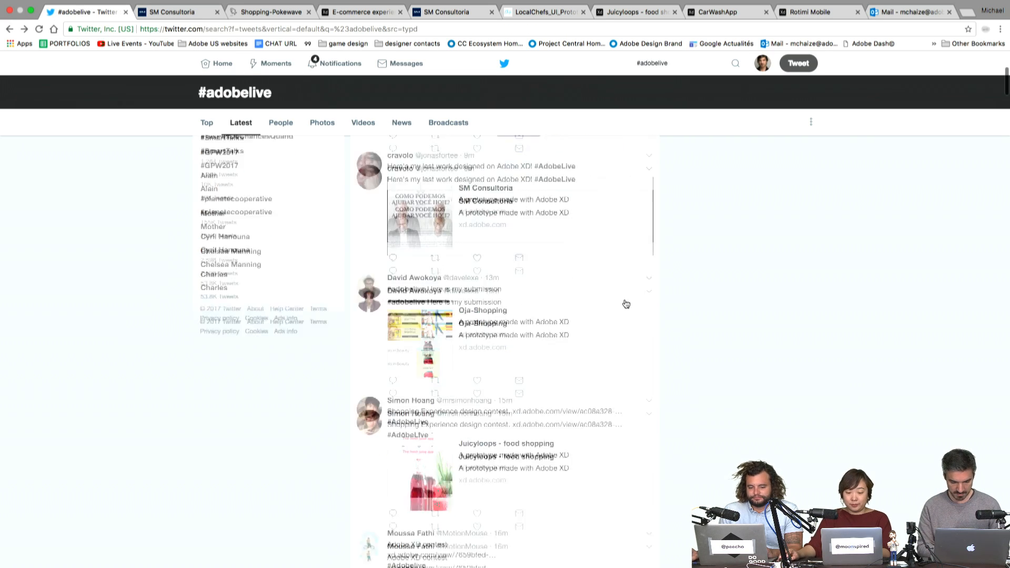
- Open the Juicyloops prototype, enter past the splash screen, and reach the Twister product page
{"action": "scroll", "coordinate": [627, 305], "scroll_direction": "down", "scroll_amount": 5}
{"action": "left_click", "coordinate": [579, 297], "text": "super"}
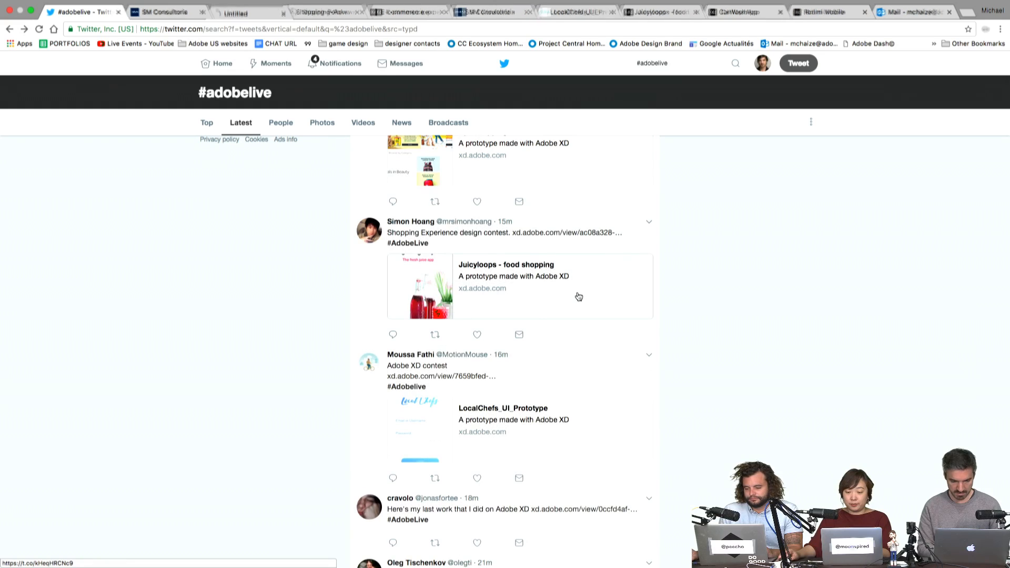
{"action": "left_click", "coordinate": [239, 13]}
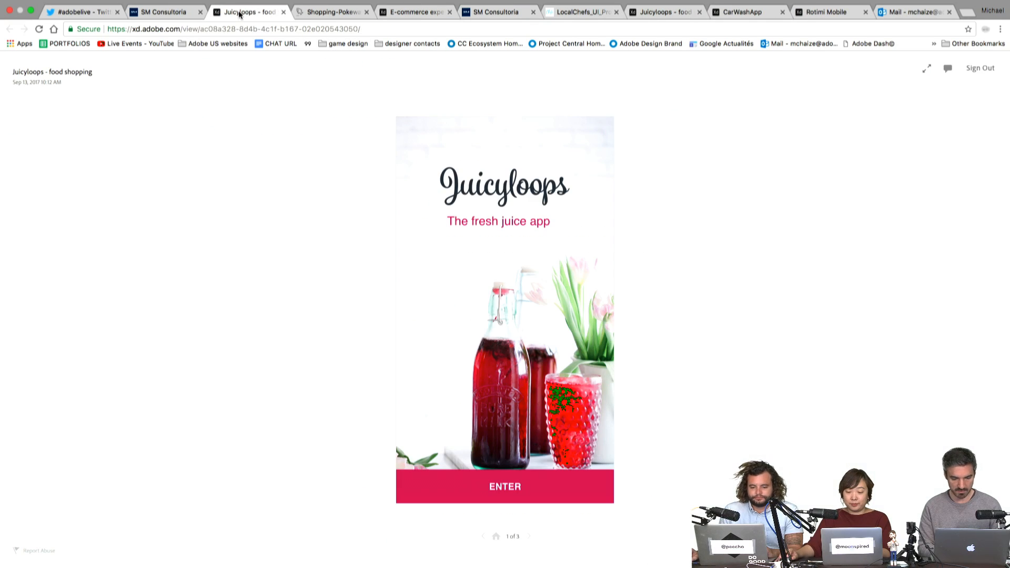
{"action": "left_click", "coordinate": [549, 500]}
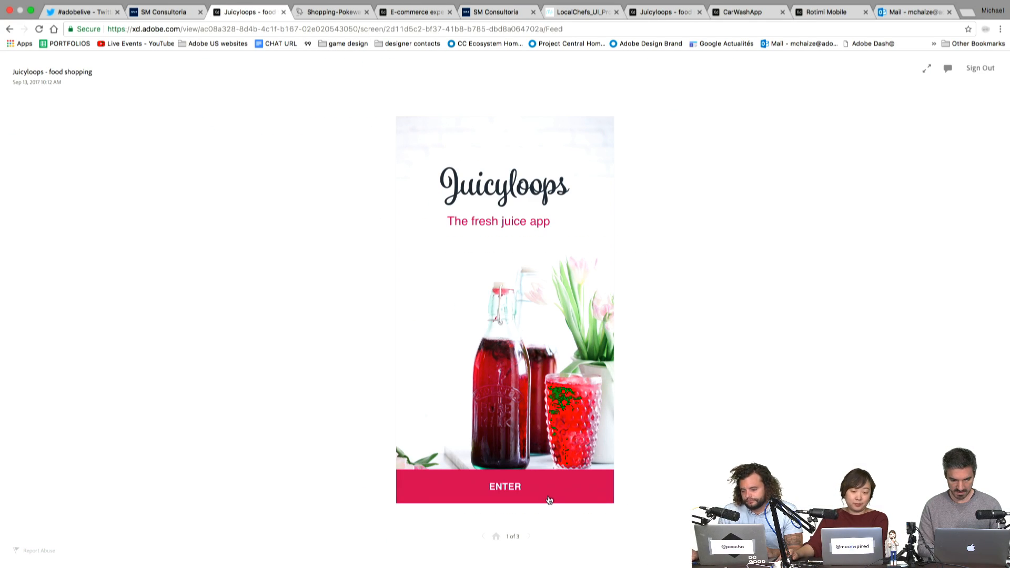
{"action": "left_click", "coordinate": [519, 301]}
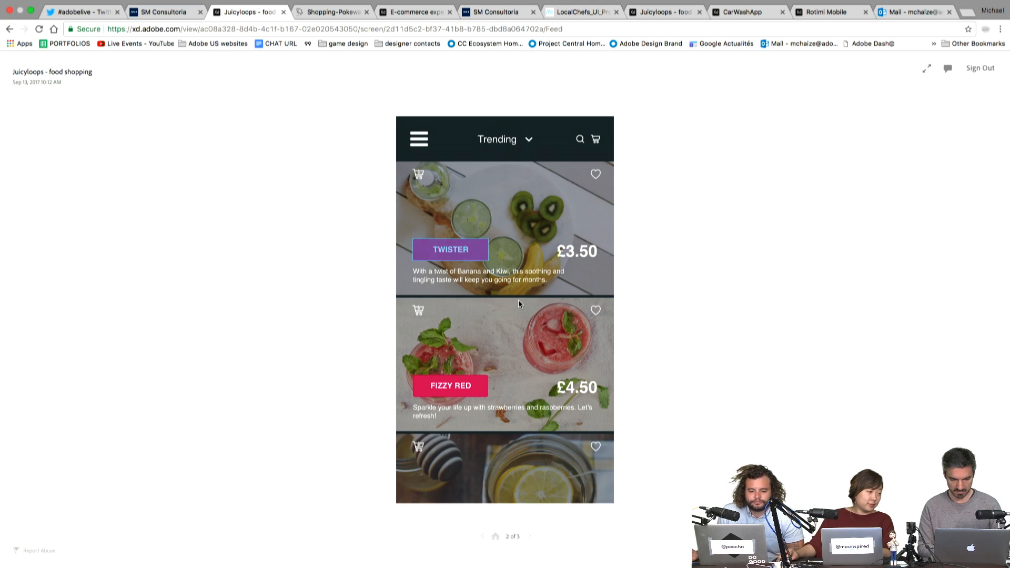
{"action": "scroll", "coordinate": [513, 289], "scroll_direction": "down", "scroll_amount": 6}
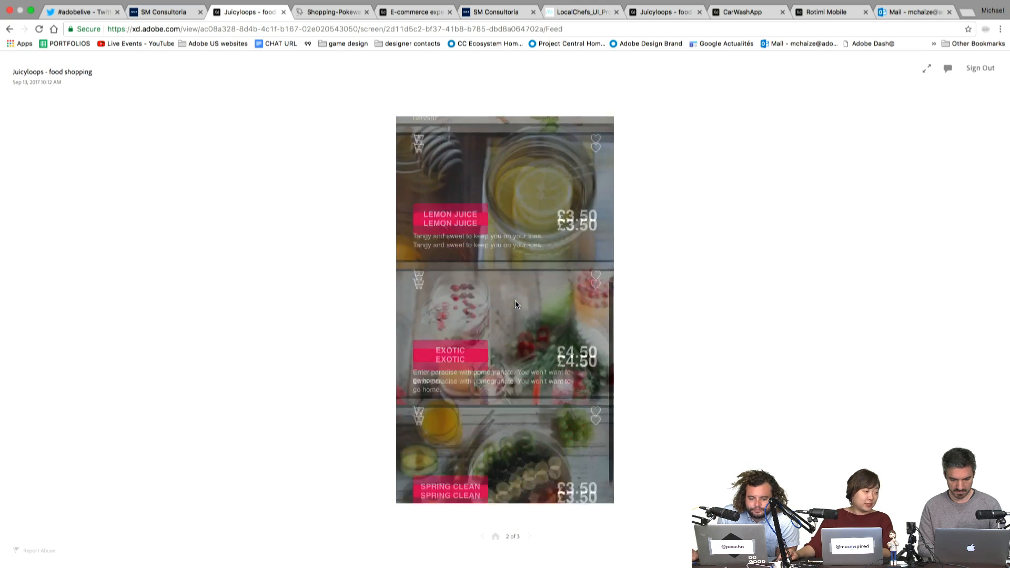
{"action": "scroll", "coordinate": [516, 301], "scroll_direction": "up", "scroll_amount": 5}
{"action": "left_click", "coordinate": [475, 254]}
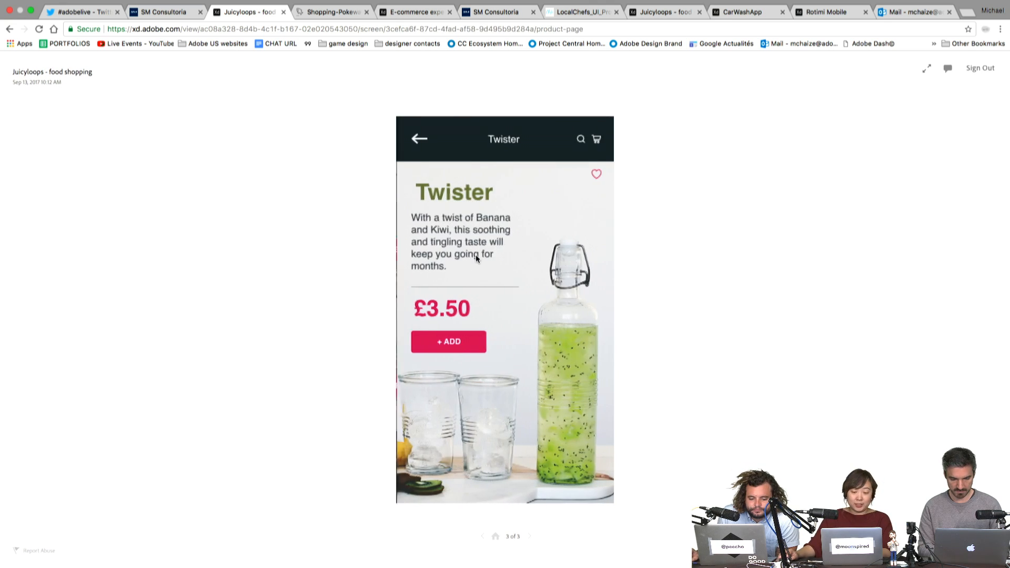
{"action": "left_click", "coordinate": [499, 324]}
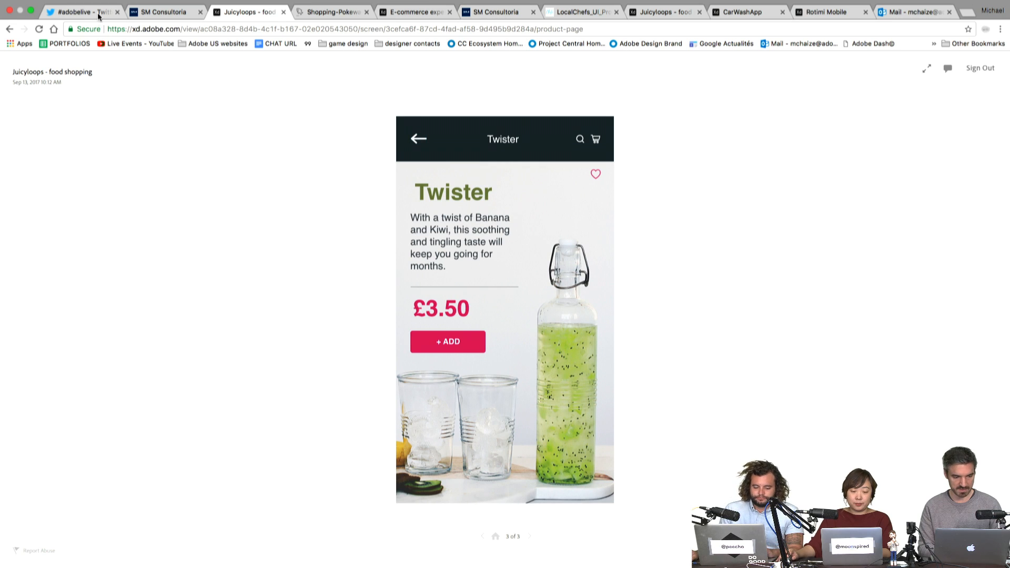
- Back on the #adobelive results, open the LocalChefs prototype card
{"action": "left_click", "coordinate": [98, 16]}
{"action": "scroll", "coordinate": [316, 247], "scroll_direction": "down", "scroll_amount": 4}
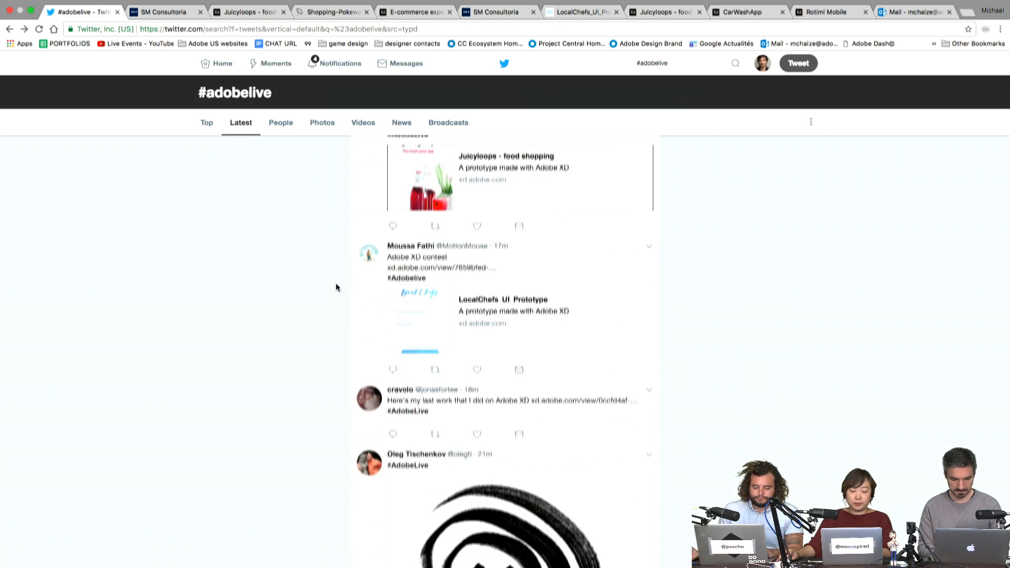
{"action": "left_click", "coordinate": [560, 334]}
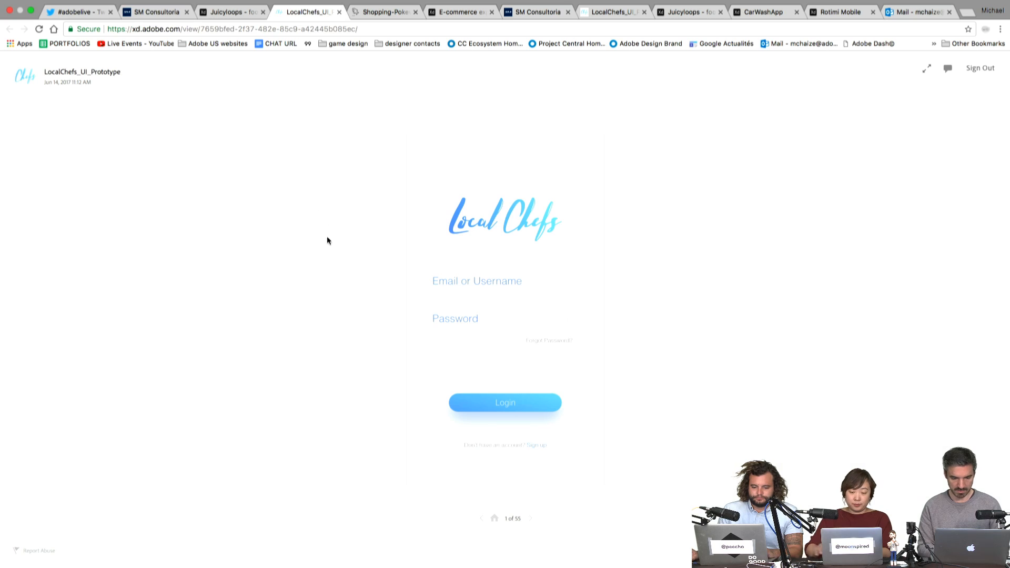
- Log in to the LocalChefs prototype with a sample user and continue as a client
{"action": "left_click", "coordinate": [502, 292]}
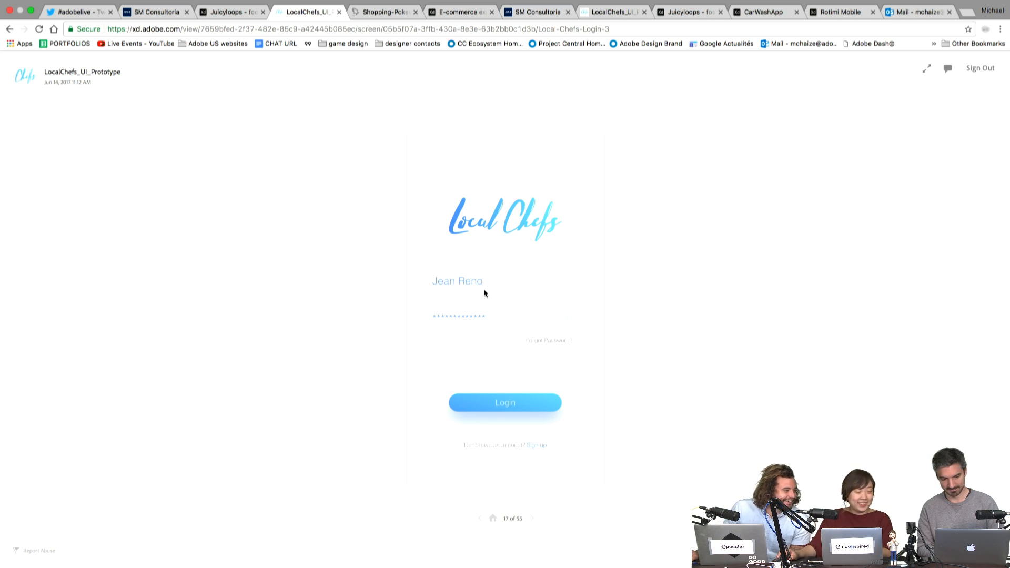
{"action": "left_click", "coordinate": [514, 408]}
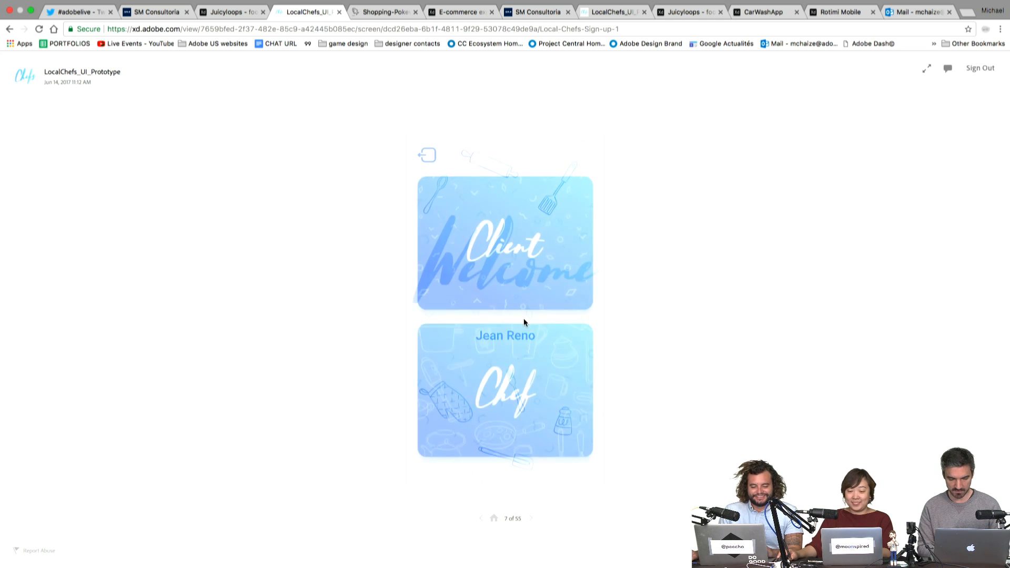
{"action": "left_click", "coordinate": [524, 254]}
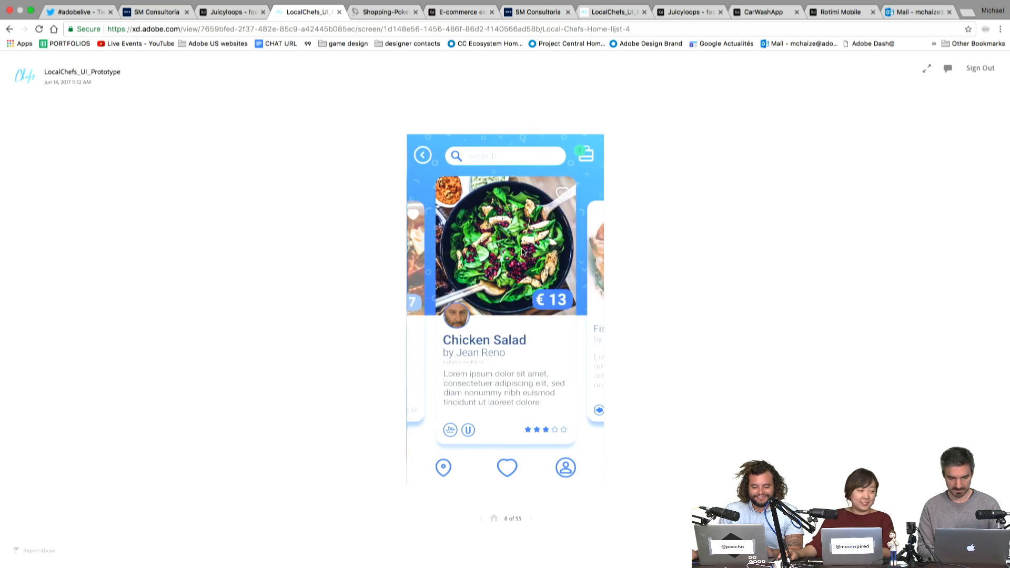
- Add the Chicken Salad to the cart, place the order, and open the chef's profile
{"action": "left_click", "coordinate": [507, 343]}
{"action": "left_click", "coordinate": [421, 156]}
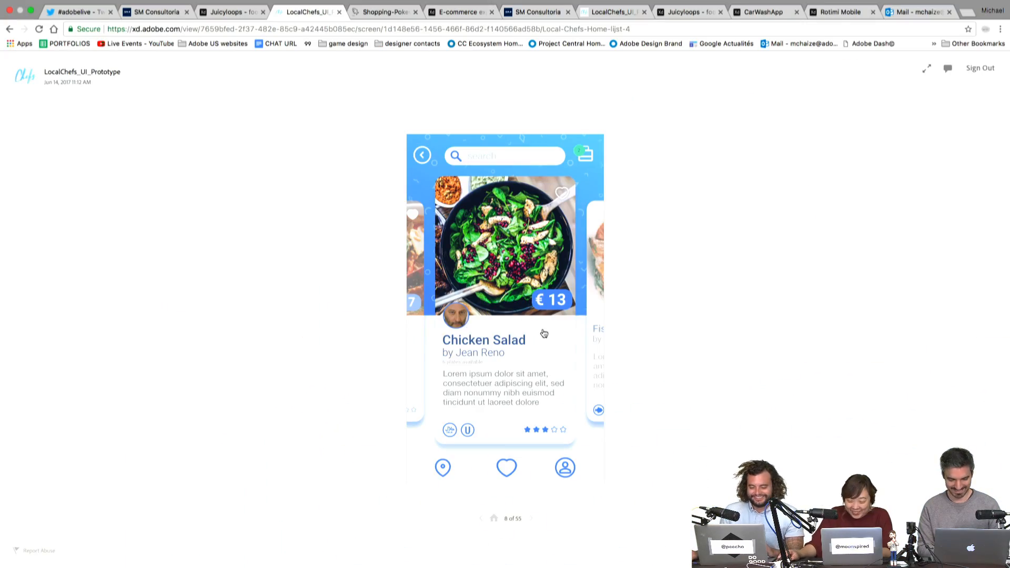
{"action": "left_click", "coordinate": [542, 330]}
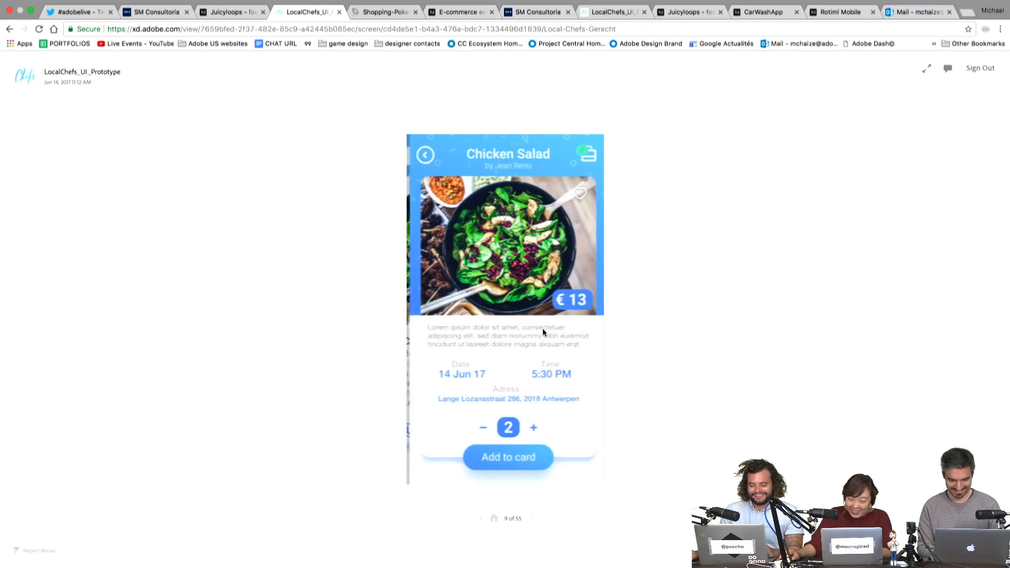
{"action": "left_click", "coordinate": [521, 448]}
{"action": "left_click", "coordinate": [521, 448]}
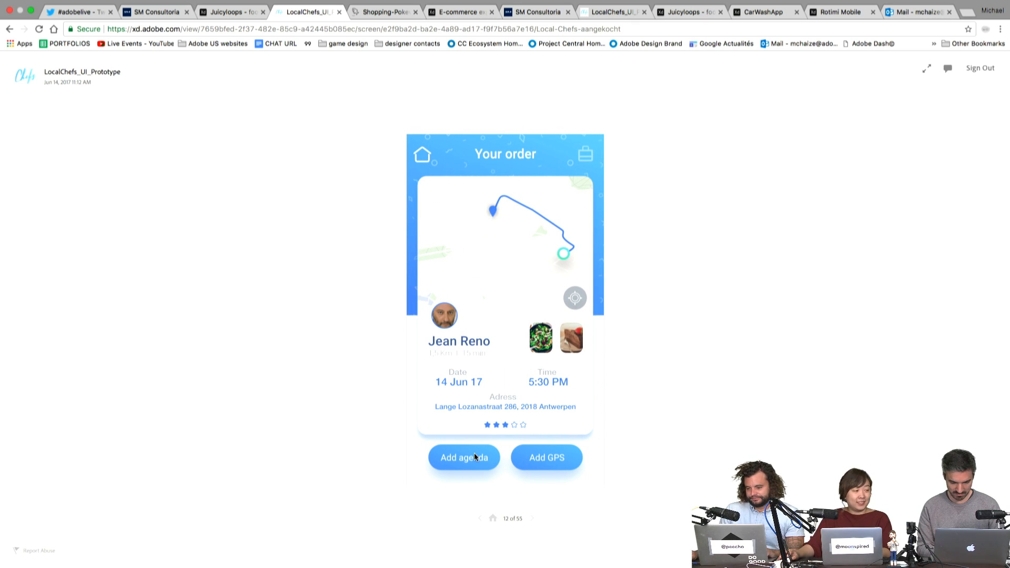
{"action": "left_click", "coordinate": [450, 330]}
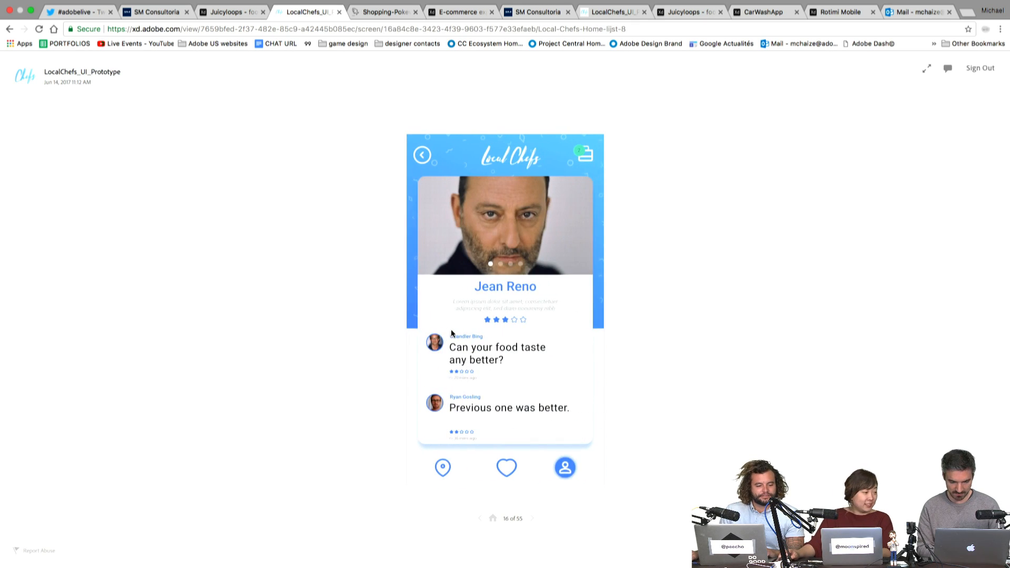
- Browse the dish, favourites and map screens, choosing Chicken Salad on the map
{"action": "left_click", "coordinate": [536, 251]}
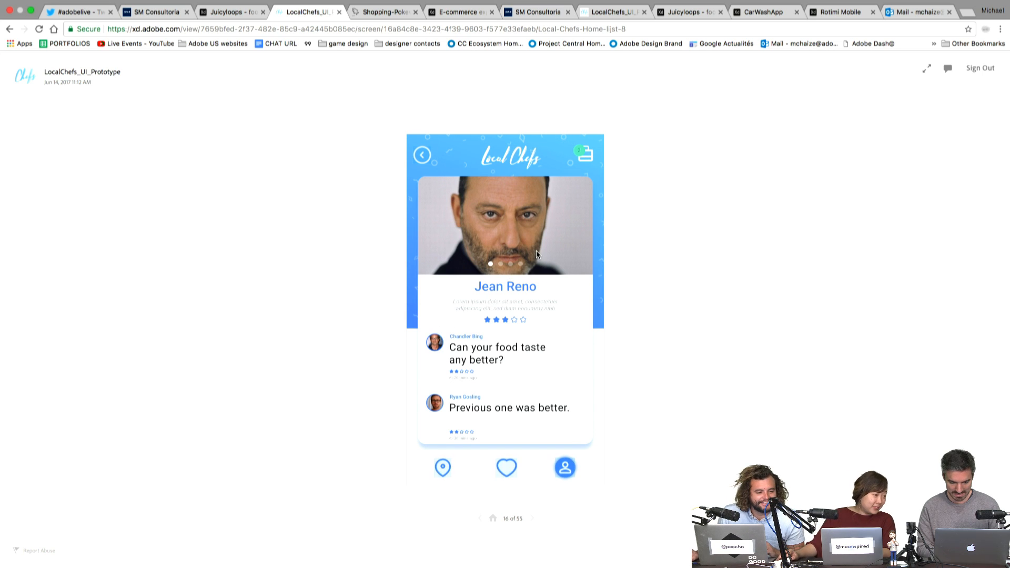
{"action": "left_click", "coordinate": [564, 472]}
{"action": "left_click", "coordinate": [503, 472]}
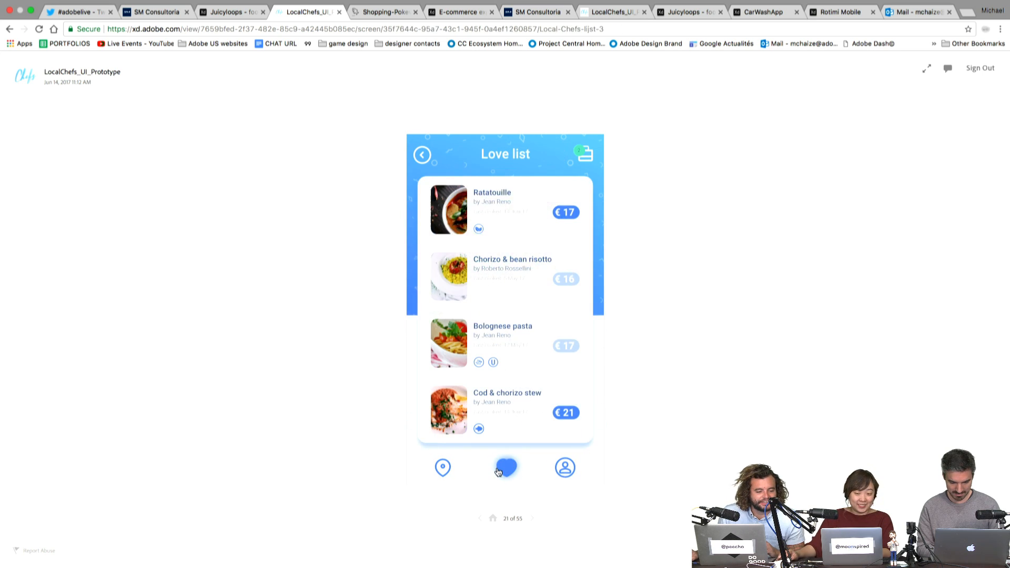
{"action": "left_click", "coordinate": [441, 470]}
{"action": "left_click", "coordinate": [474, 343]}
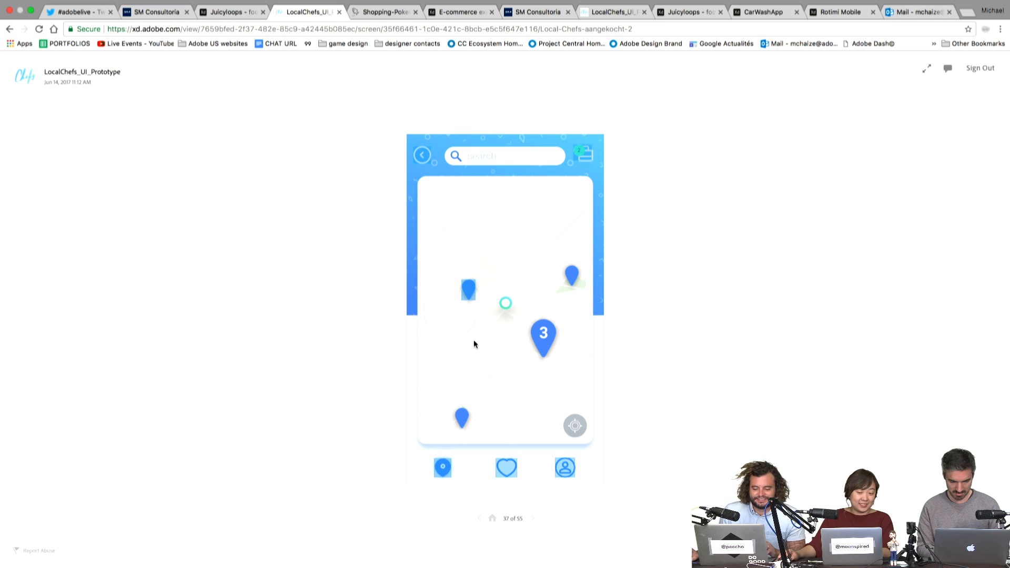
{"action": "left_click", "coordinate": [470, 287]}
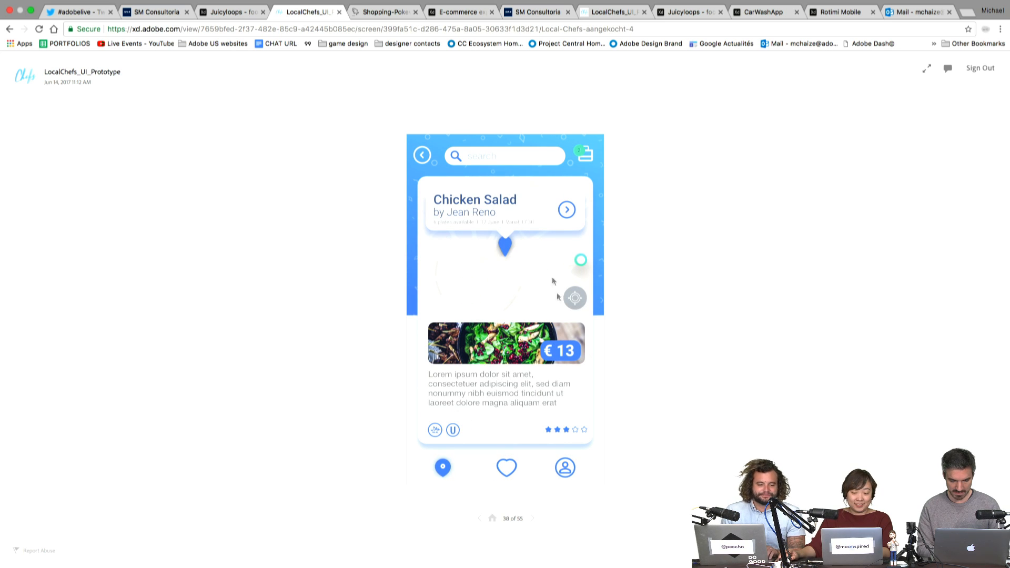
- Order Chicken Salad again, try Add GPS and the chef profile, then return to Twitter
{"action": "left_click", "coordinate": [566, 209]}
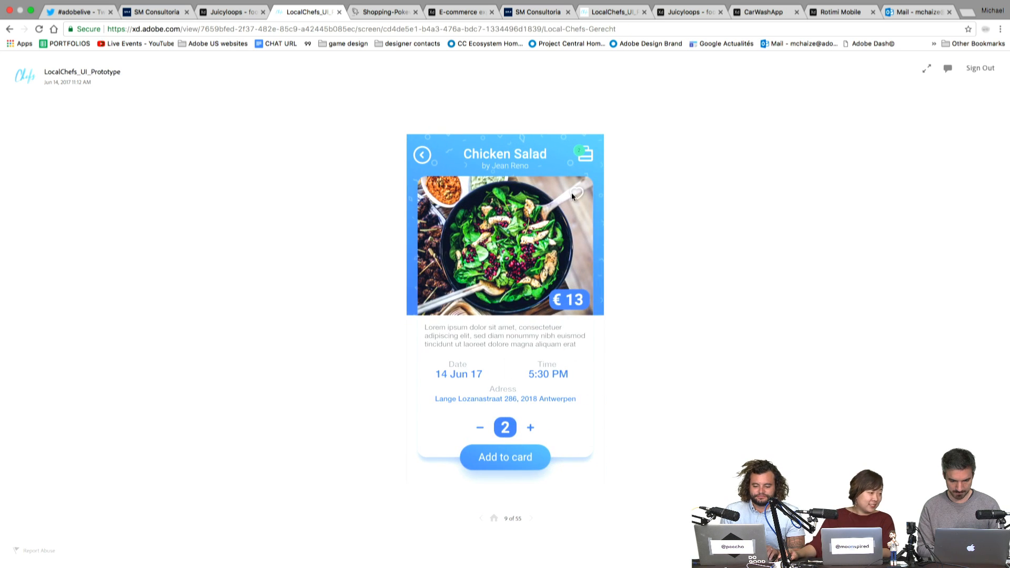
{"action": "left_click", "coordinate": [516, 468]}
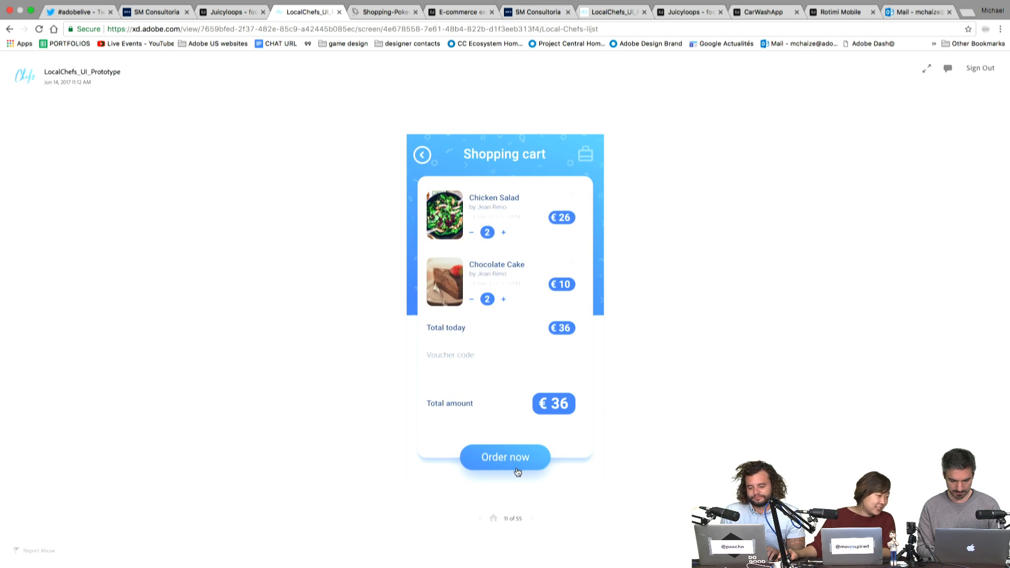
{"action": "left_click", "coordinate": [517, 469]}
{"action": "left_click", "coordinate": [569, 460]}
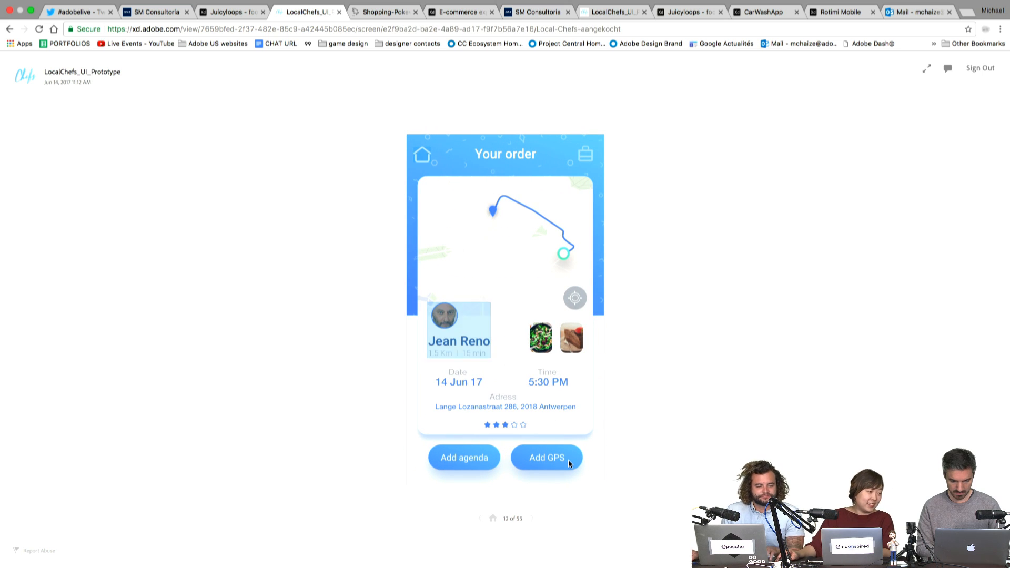
{"action": "left_click", "coordinate": [440, 310]}
{"action": "left_click", "coordinate": [521, 240]}
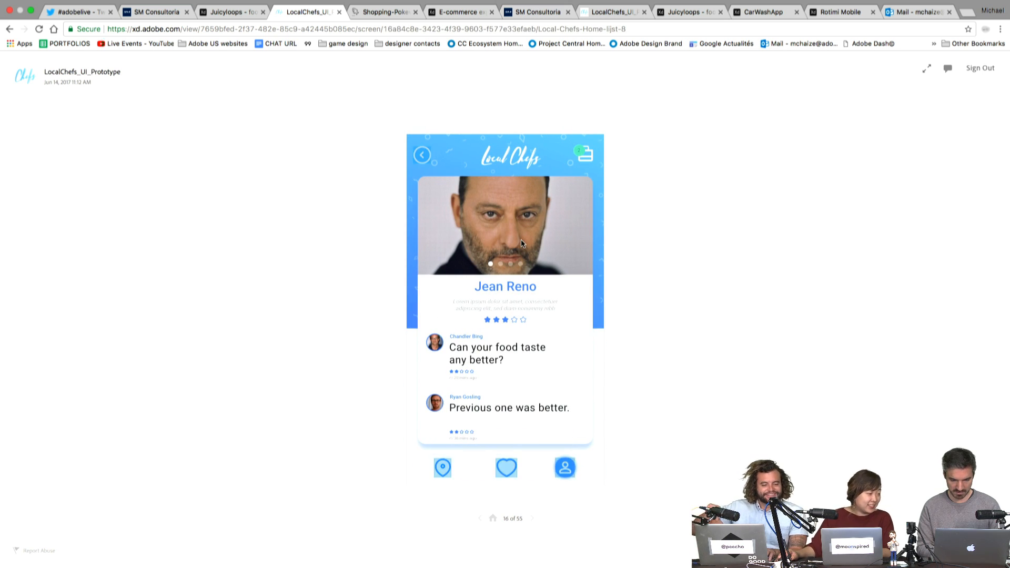
{"action": "left_click", "coordinate": [84, 11]}
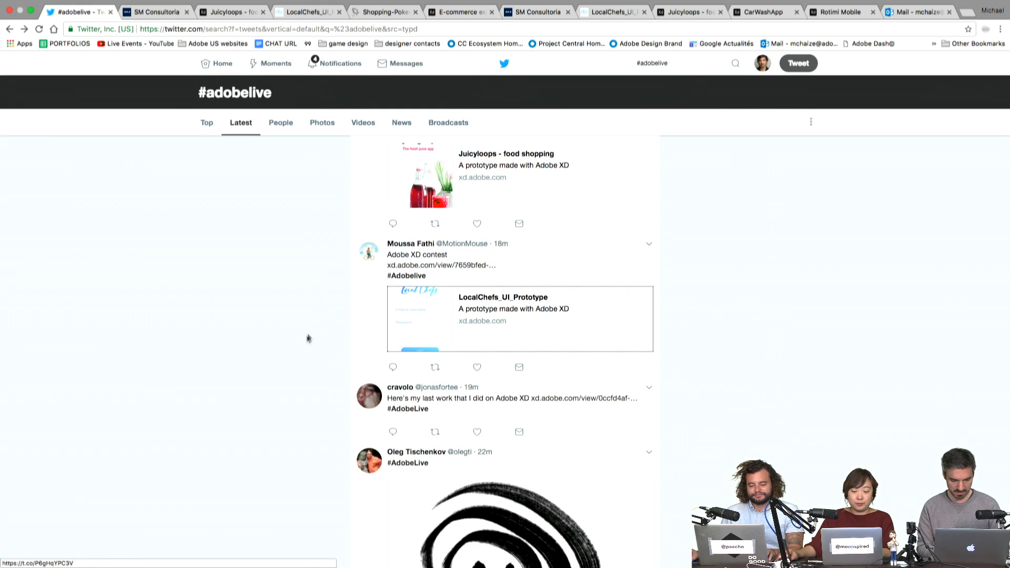
{"action": "scroll", "coordinate": [307, 339], "scroll_direction": "down", "scroll_amount": 6}
{"action": "scroll", "coordinate": [306, 340], "scroll_direction": "down", "scroll_amount": 3}
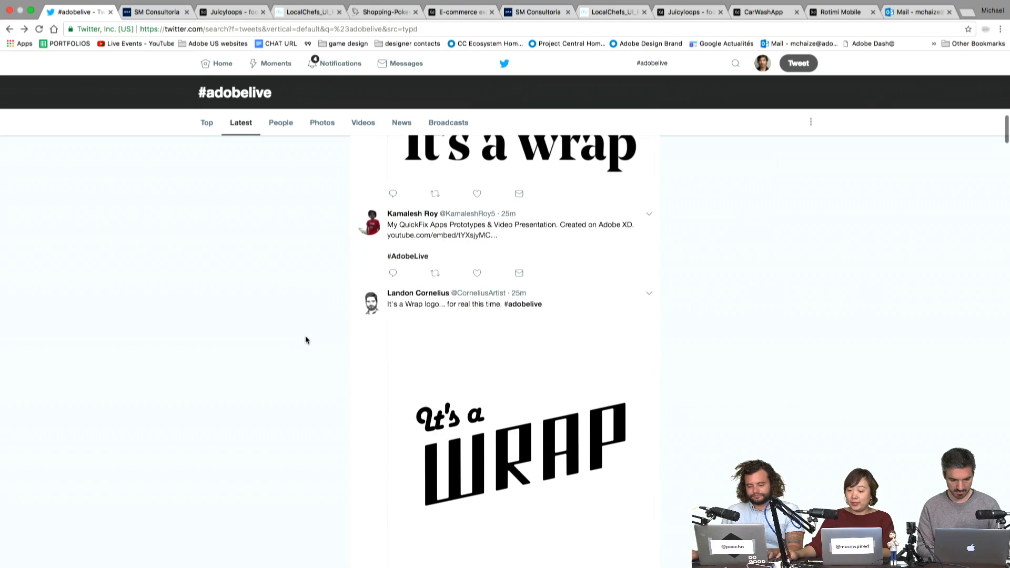
{"action": "scroll", "coordinate": [421, 260], "scroll_direction": "up", "scroll_amount": 10}
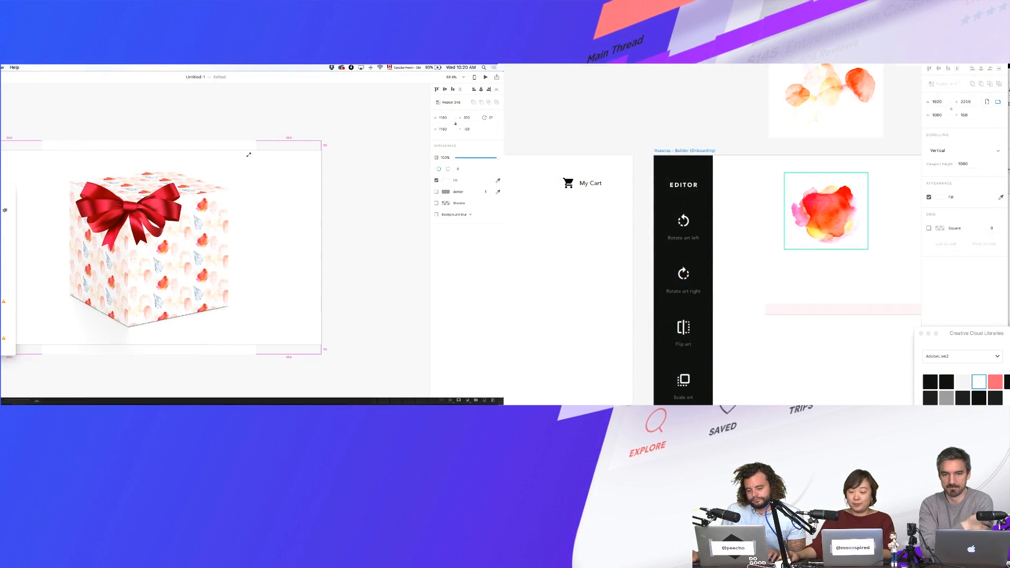
- Resize the watercolor gift box and centre it horizontally under Here's your preview!
{"action": "left_click_drag", "start_coordinate": [230, 184], "coordinate": [226, 190]}
{"action": "left_click", "coordinate": [275, 192]}
{"action": "scroll", "coordinate": [227, 237], "scroll_direction": "left", "scroll_amount": 1}
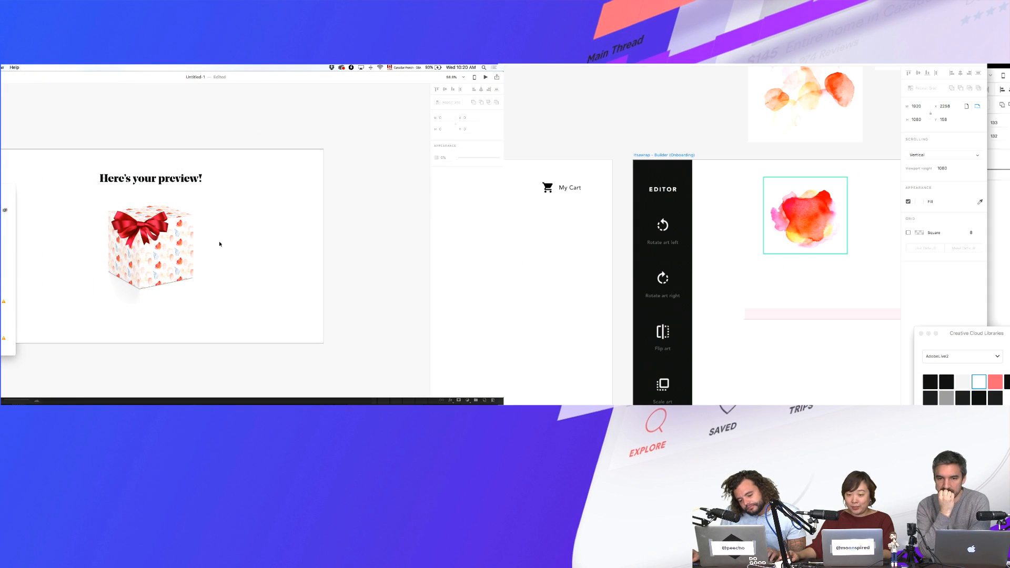
{"action": "left_click", "coordinate": [197, 266]}
{"action": "left_click_drag", "start_coordinate": [212, 308], "coordinate": [251, 350]}
{"action": "left_click", "coordinate": [313, 300]}
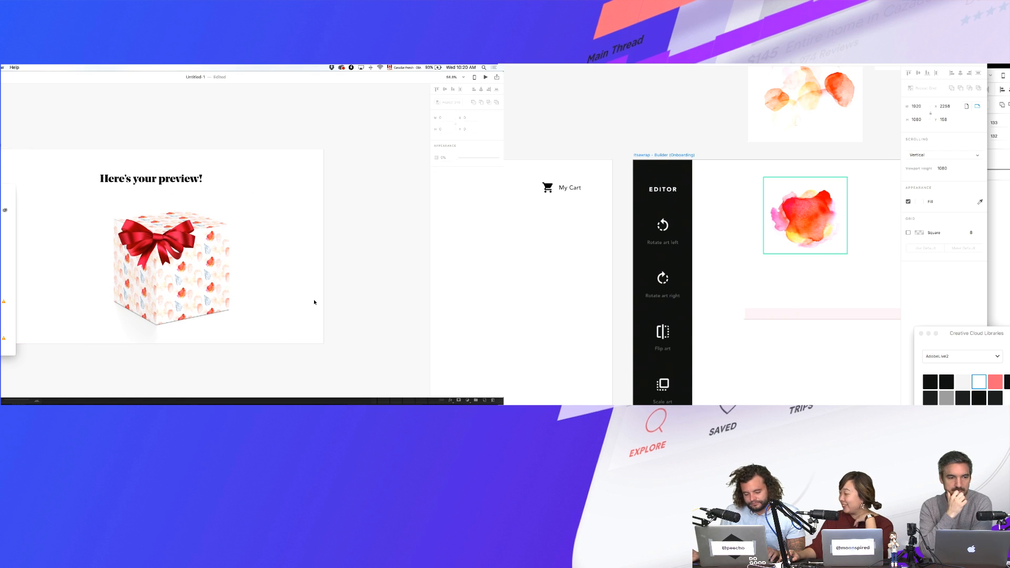
{"action": "left_click_drag", "start_coordinate": [195, 257], "coordinate": [170, 258]}
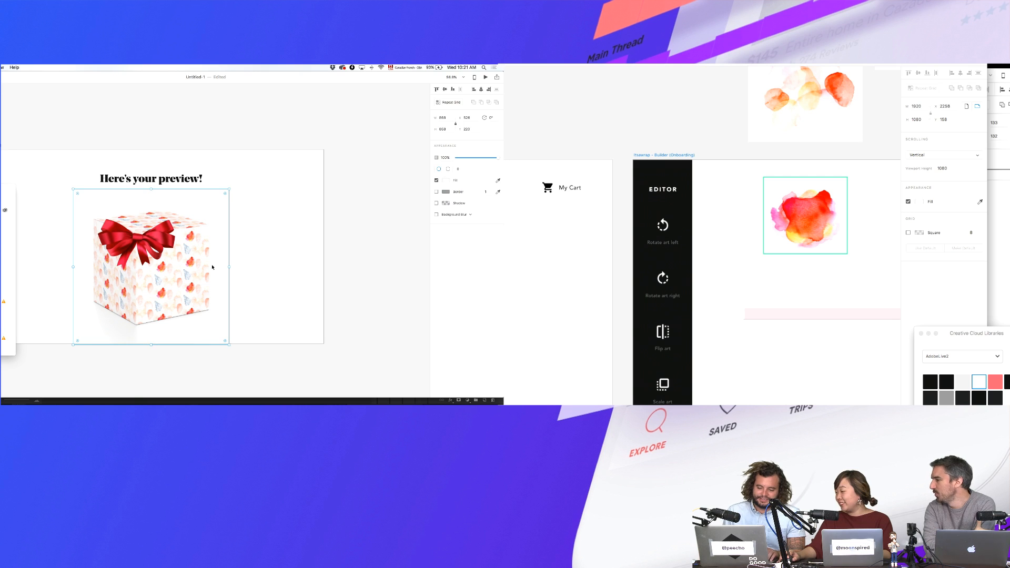
- Set the gift box to 862×862 px, flush with the artboard's bottom edge
{"action": "key", "text": "shift+Up"}
{"action": "key", "text": "shift+Up"}
{"action": "key", "text": "Down"}
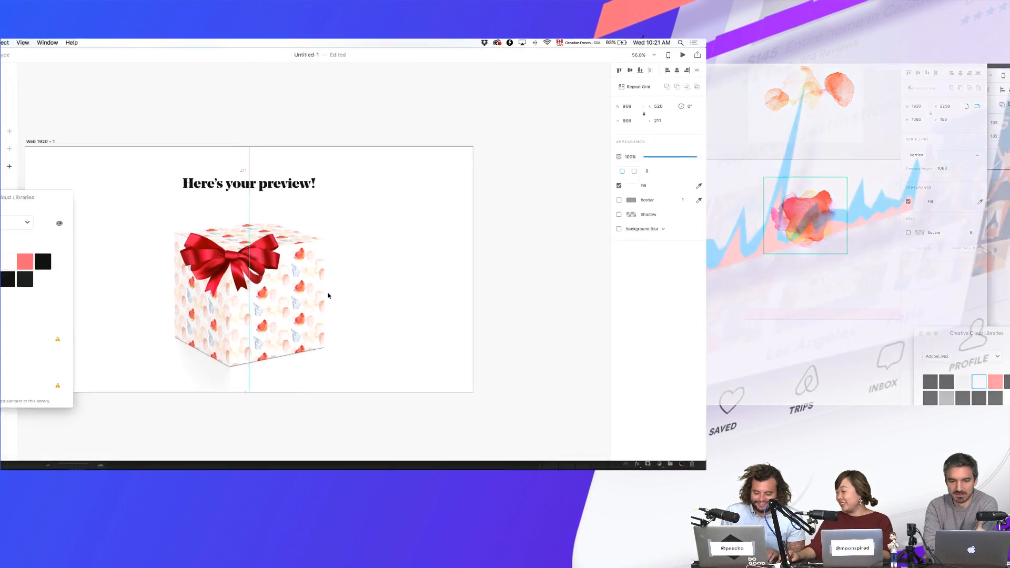
{"action": "key", "text": "Down"}
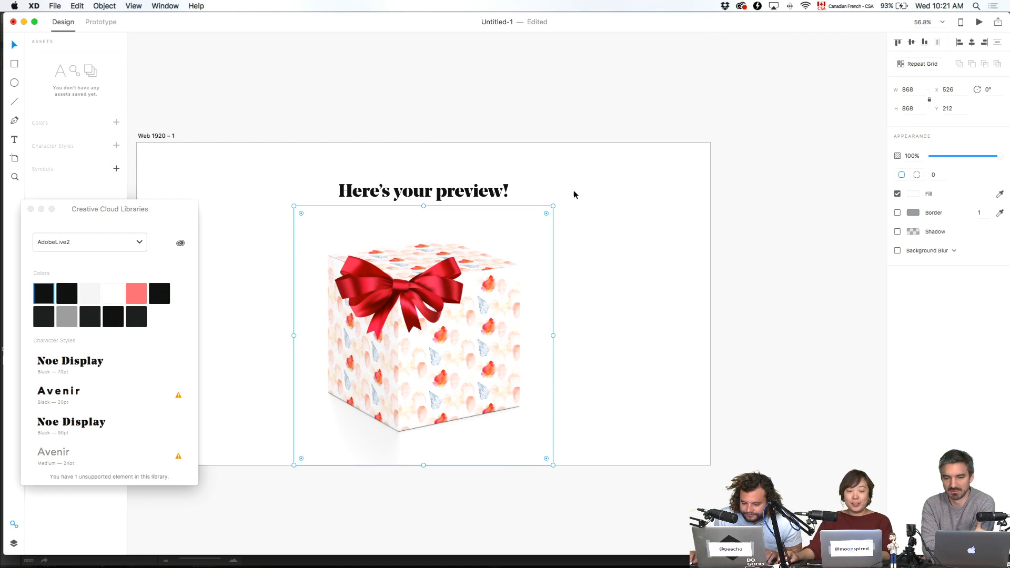
{"action": "mouse_move", "coordinate": [551, 211]}
{"action": "left_mouse_down"}
{"action": "mouse_move", "coordinate": [568, 194]}
{"action": "mouse_move", "coordinate": [557, 207]}
{"action": "left_mouse_up"}
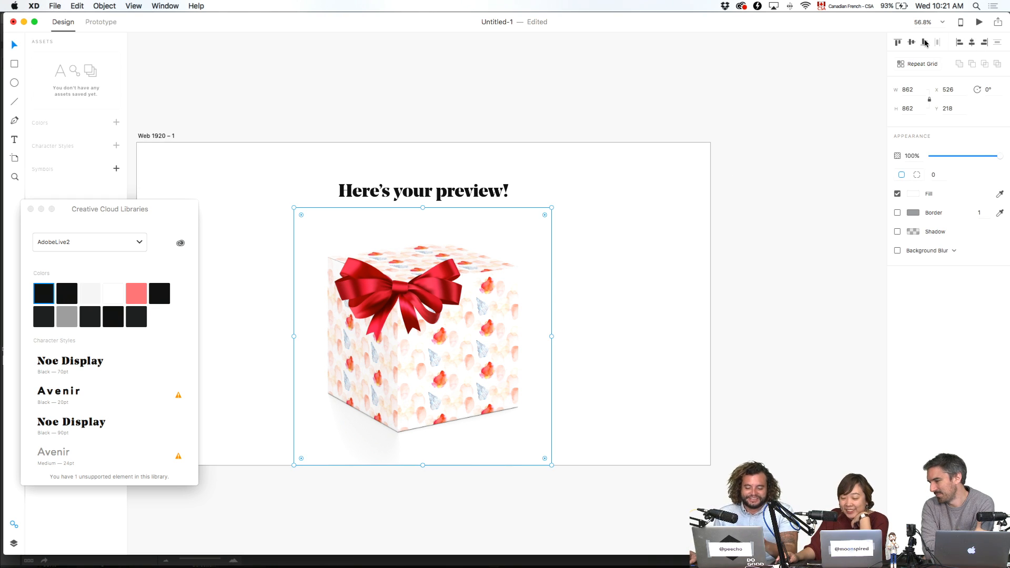
{"action": "left_click", "coordinate": [926, 42]}
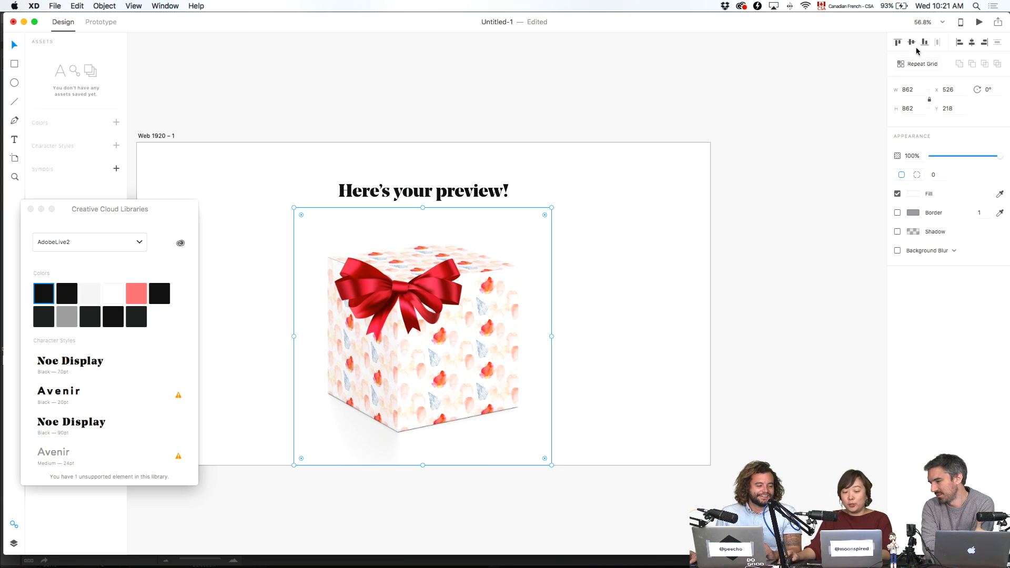
{"action": "left_click", "coordinate": [678, 245]}
{"action": "scroll", "coordinate": [684, 232], "scroll_direction": "left", "scroll_amount": 5}
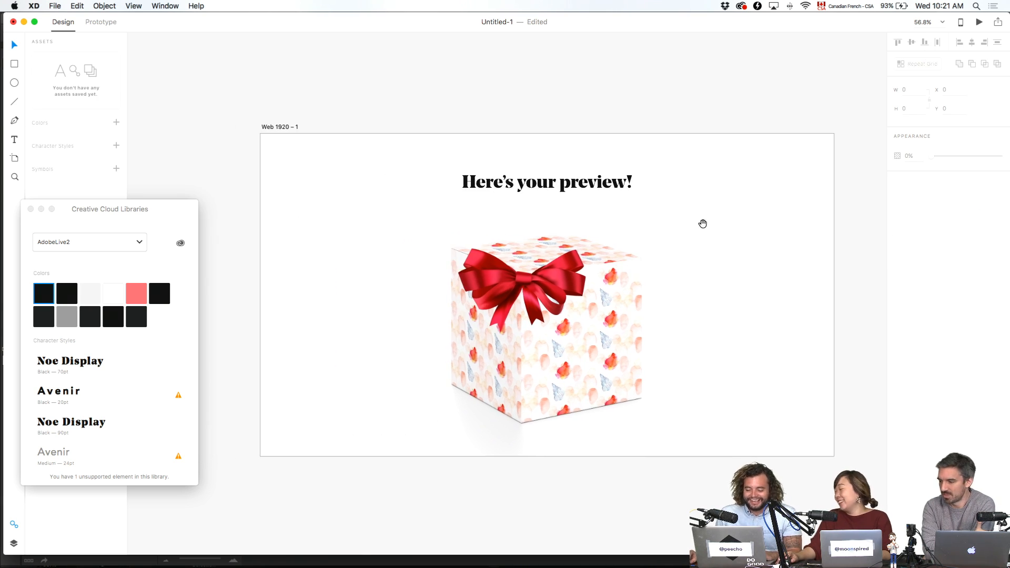
{"action": "scroll", "coordinate": [702, 227], "scroll_direction": "down", "scroll_amount": 1}
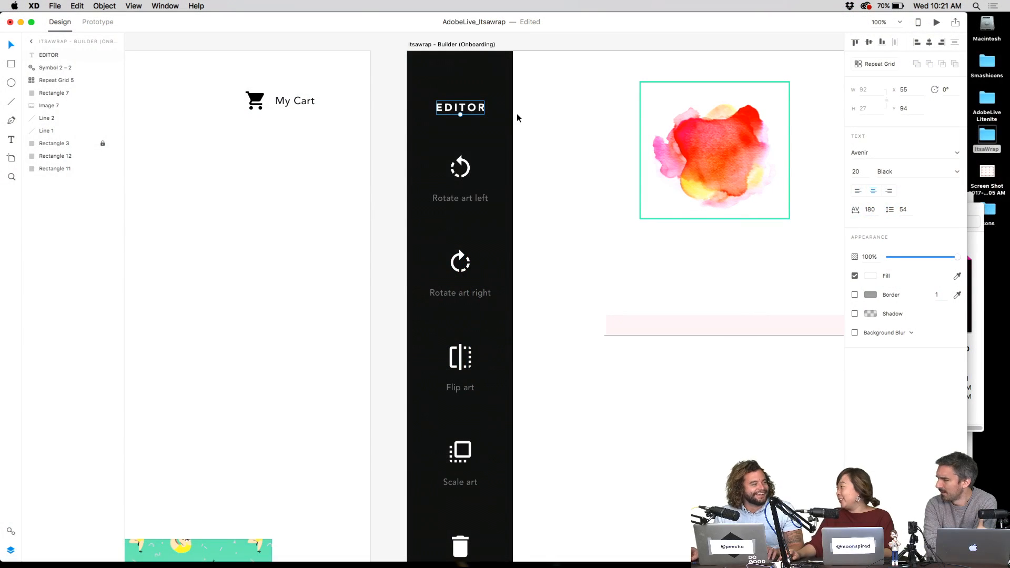
- Move the editor's Repeat Grid of art tools down to Y 132 and check the panel
{"action": "left_click_drag", "start_coordinate": [467, 181], "coordinate": [467, 190]}
{"action": "scroll", "coordinate": [546, 128], "scroll_direction": "down", "scroll_amount": 3}
{"action": "scroll", "coordinate": [546, 163], "scroll_direction": "up", "scroll_amount": 5}
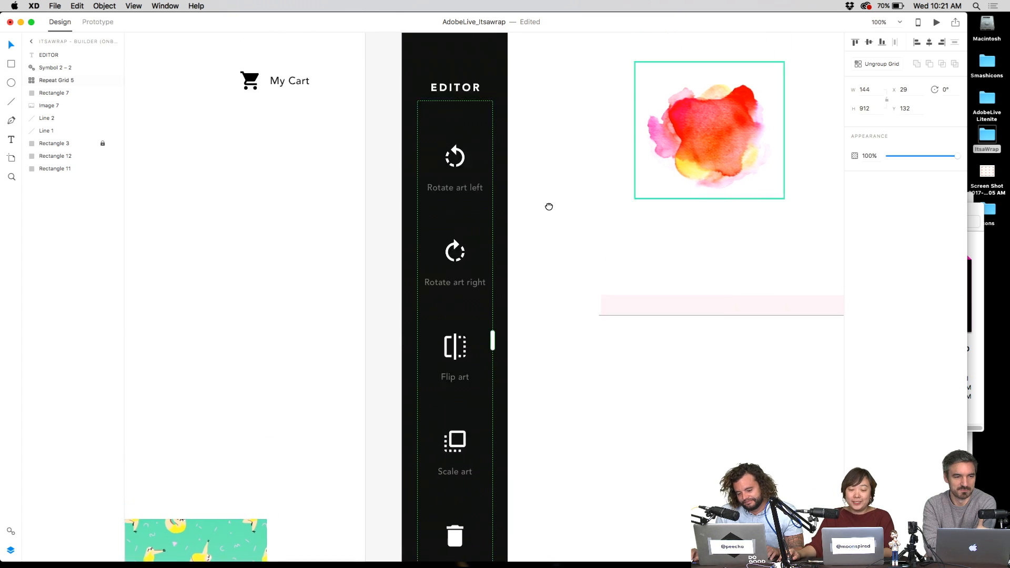
{"action": "left_click", "coordinate": [456, 125]}
{"action": "left_click", "coordinate": [519, 136]}
{"action": "scroll", "coordinate": [557, 176], "scroll_direction": "down", "scroll_amount": 3}
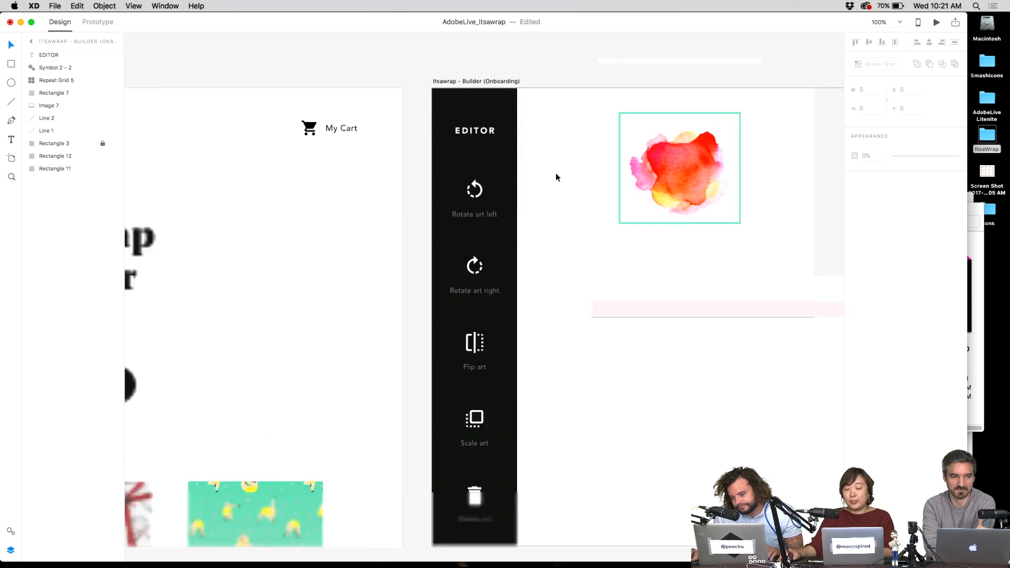
{"action": "left_click_drag", "start_coordinate": [556, 175], "coordinate": [417, 194]}
{"action": "left_click", "coordinate": [403, 314]}
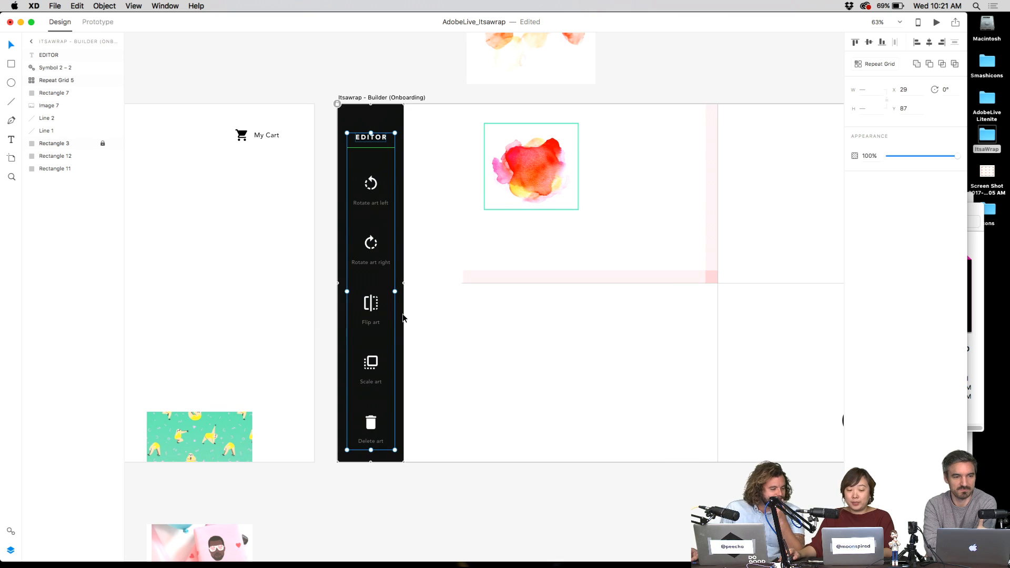
{"action": "key", "text": "Escape"}
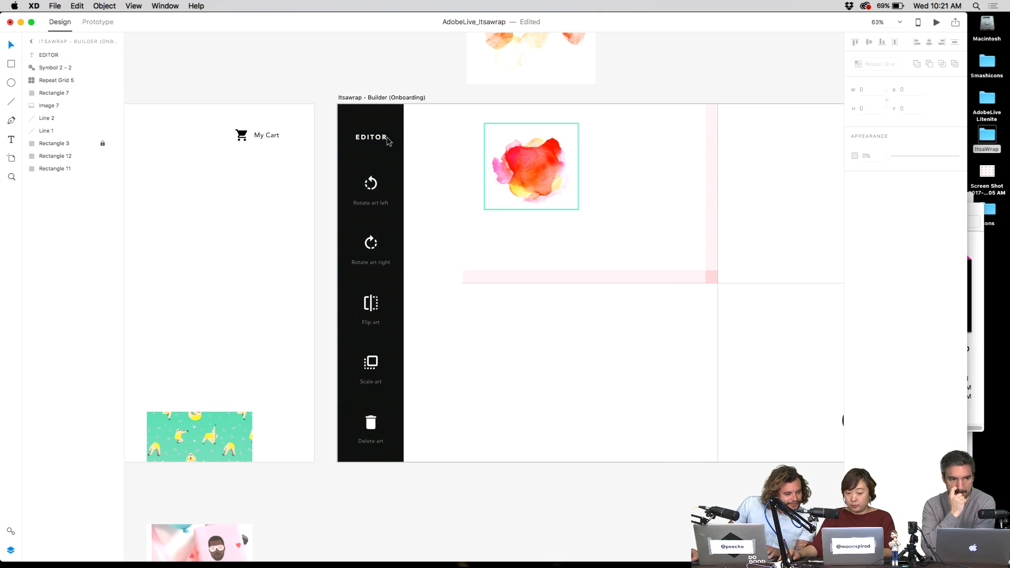
- Select the MAKE GIFT WRAP button, then switch to Finder and back to the Itsawrap document
{"action": "scroll", "coordinate": [397, 158], "scroll_direction": "down", "scroll_amount": 3}
{"action": "scroll", "coordinate": [582, 176], "scroll_direction": "left", "scroll_amount": 2}
{"action": "scroll", "coordinate": [582, 175], "scroll_direction": "up", "scroll_amount": 3}
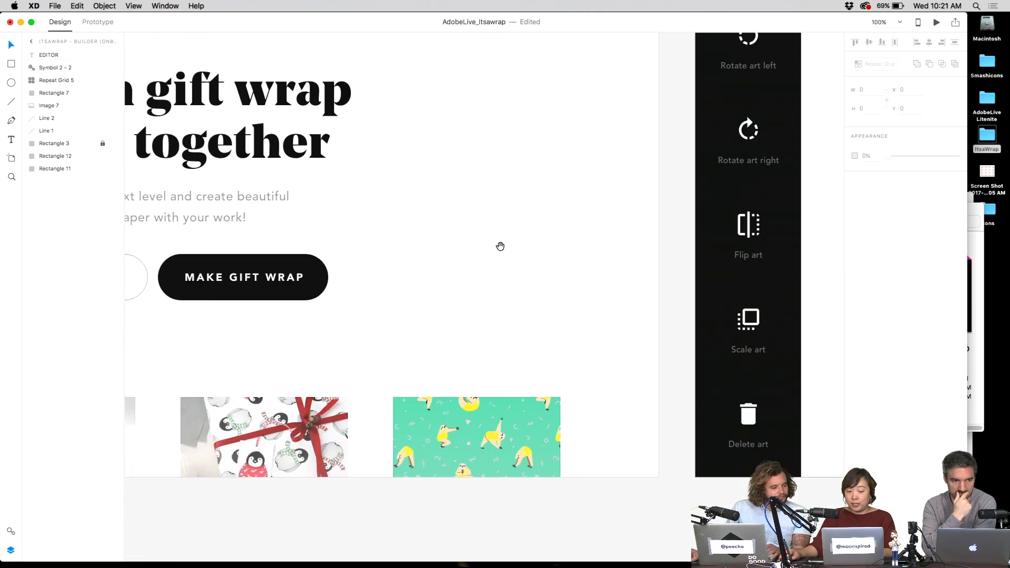
{"action": "left_click", "coordinate": [295, 294]}
{"action": "scroll", "coordinate": [338, 266], "scroll_direction": "left", "scroll_amount": 3}
{"action": "scroll", "coordinate": [338, 266], "scroll_direction": "up", "scroll_amount": 1}
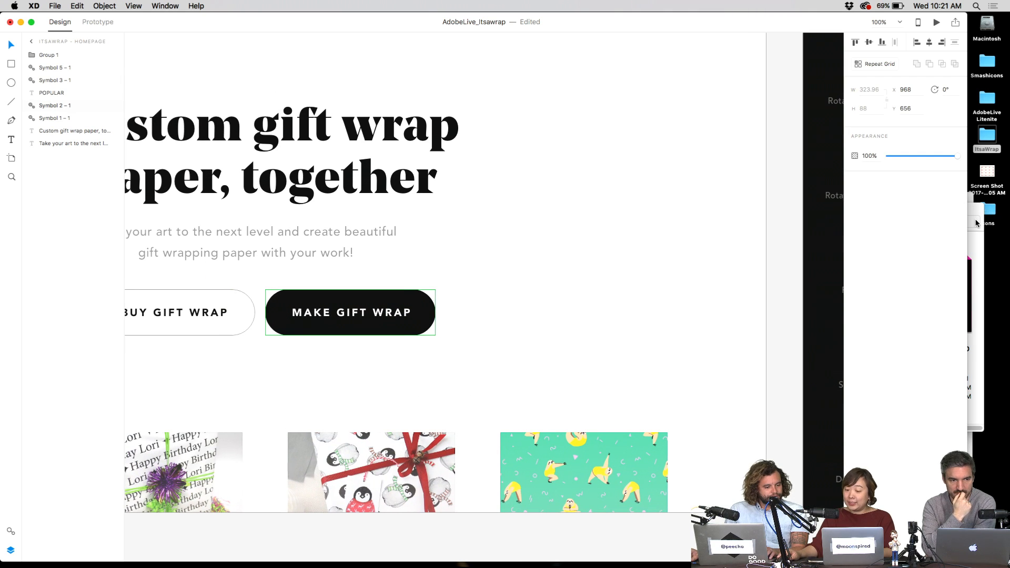
{"action": "left_click", "coordinate": [980, 465]}
{"action": "left_click", "coordinate": [665, 251]}
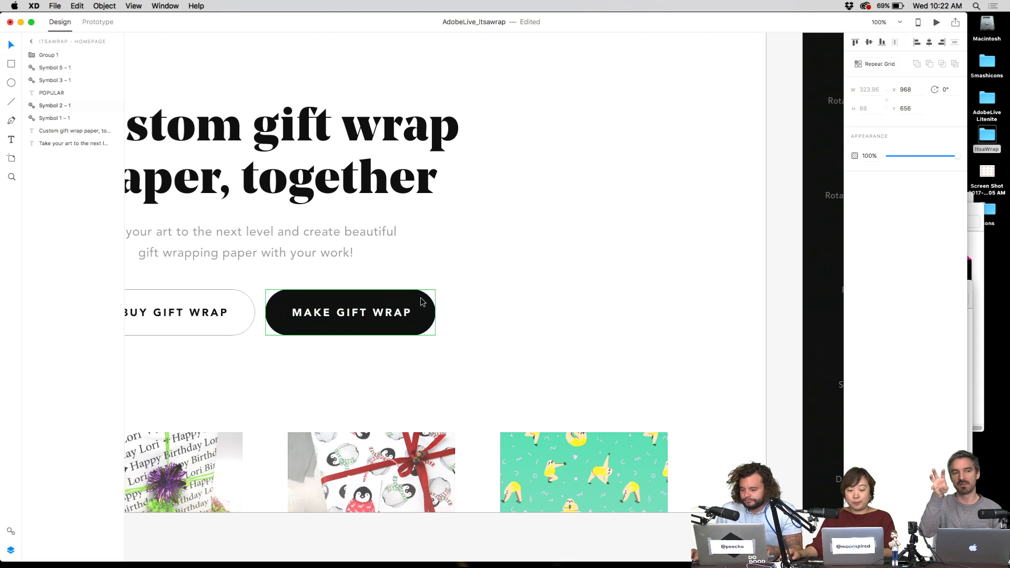
- On the Builder (Onboarding) artboard, enter path editing on black Rectangle 3, then exit it
{"action": "left_click", "coordinate": [516, 301]}
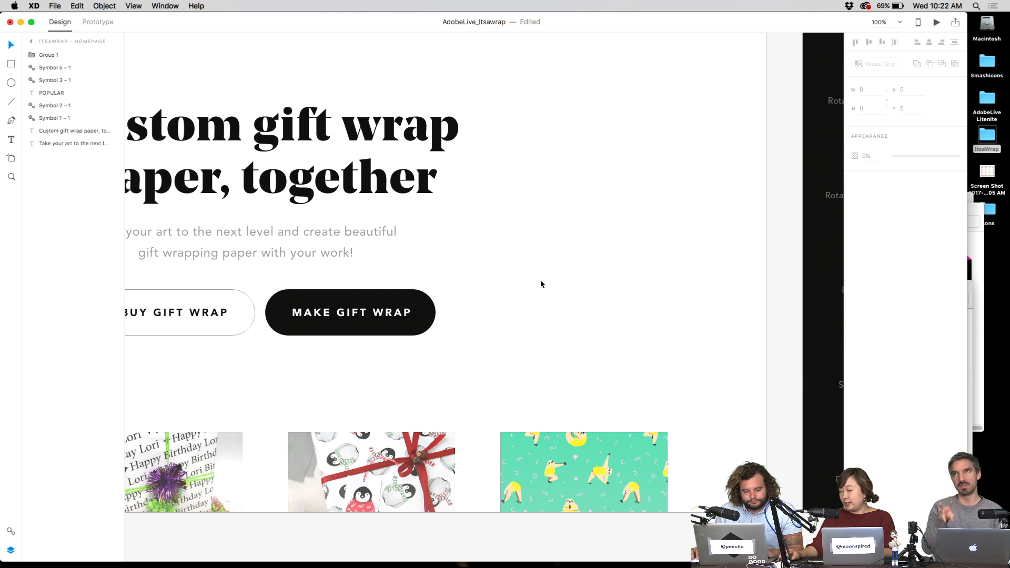
{"action": "scroll", "coordinate": [557, 280], "scroll_direction": "right", "scroll_amount": 10}
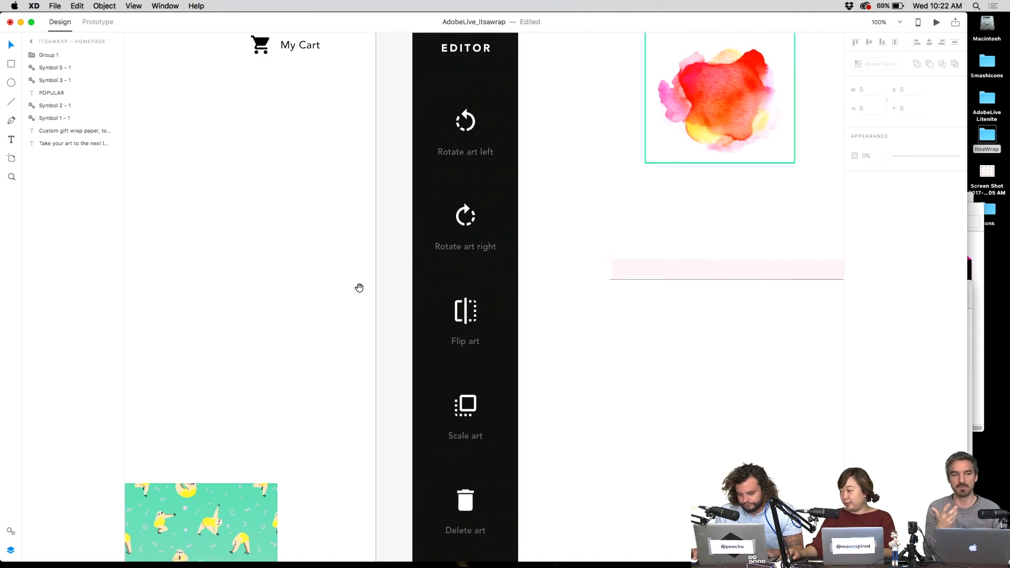
{"action": "scroll", "coordinate": [607, 337], "scroll_direction": "down", "scroll_amount": 2}
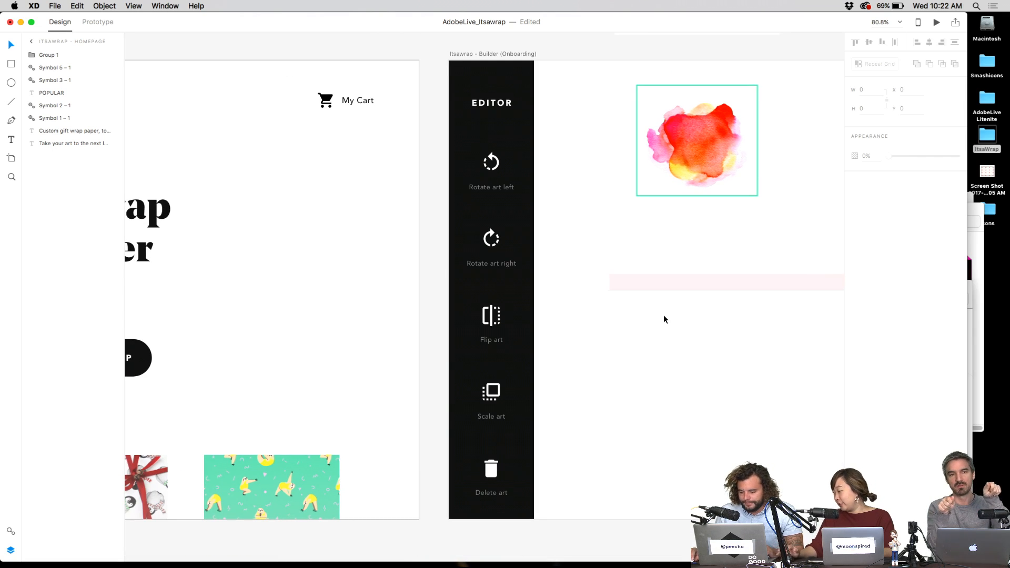
{"action": "left_click_drag", "start_coordinate": [683, 311], "coordinate": [407, 312]}
{"action": "scroll", "coordinate": [579, 305], "scroll_direction": "down", "scroll_amount": 2}
{"action": "left_click", "coordinate": [248, 122]}
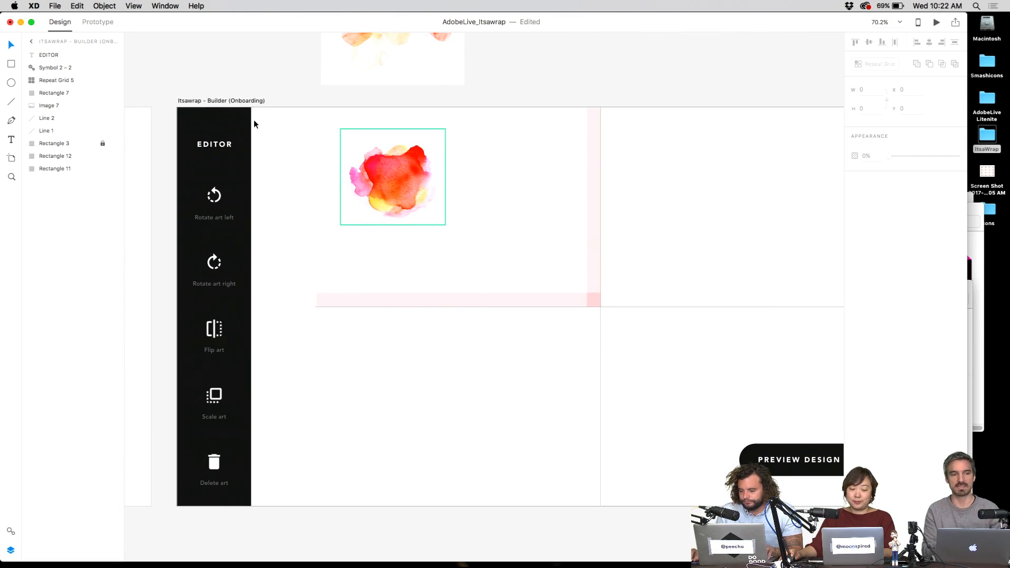
{"action": "double_click", "coordinate": [177, 112]}
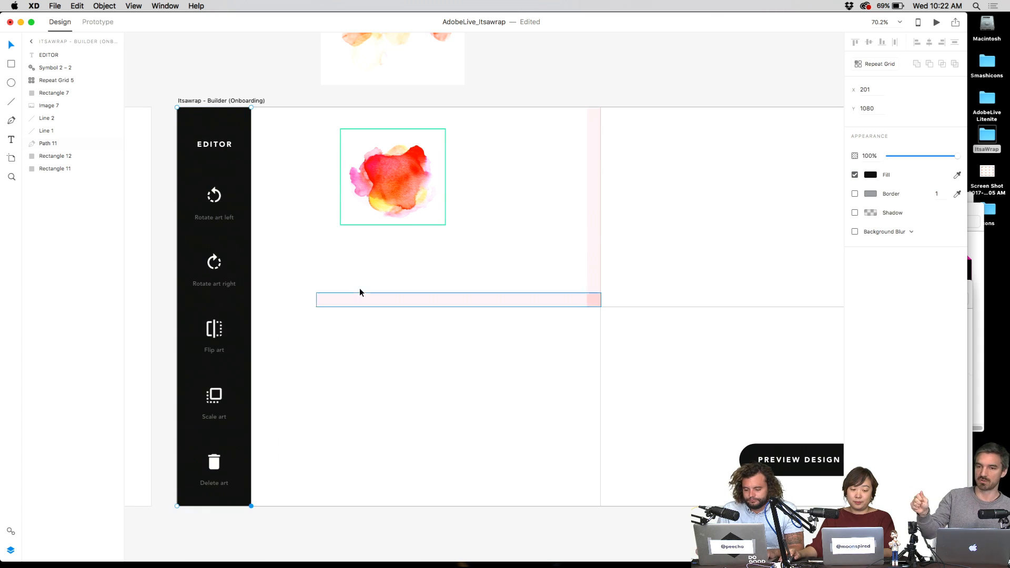
{"action": "key", "text": "super+z"}
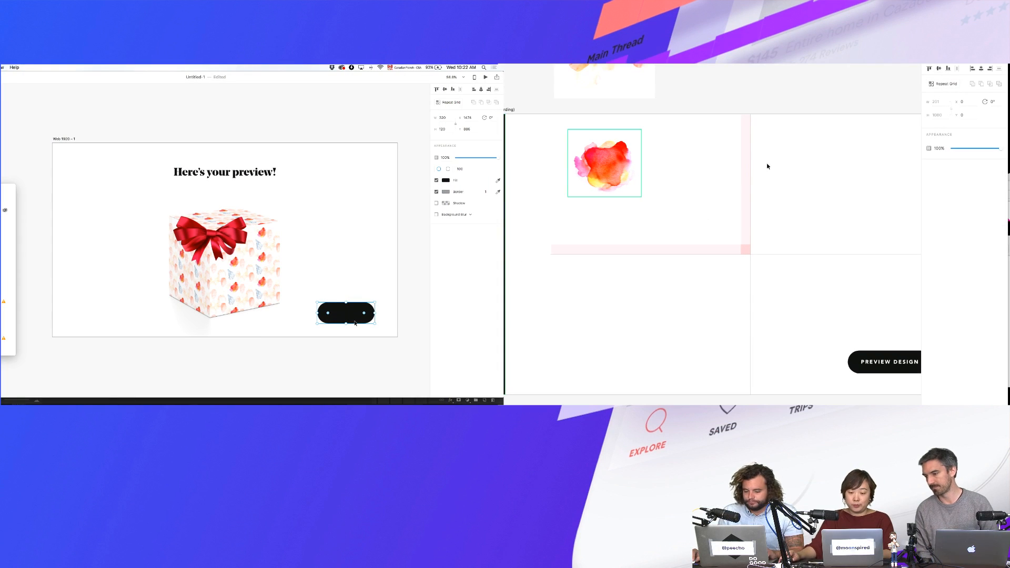
- Narrow the black panel on the Onboarding artboard to 201 px wide
{"action": "left_click", "coordinate": [295, 256]}
{"action": "scroll", "coordinate": [740, 179], "scroll_direction": "down", "scroll_amount": 3}
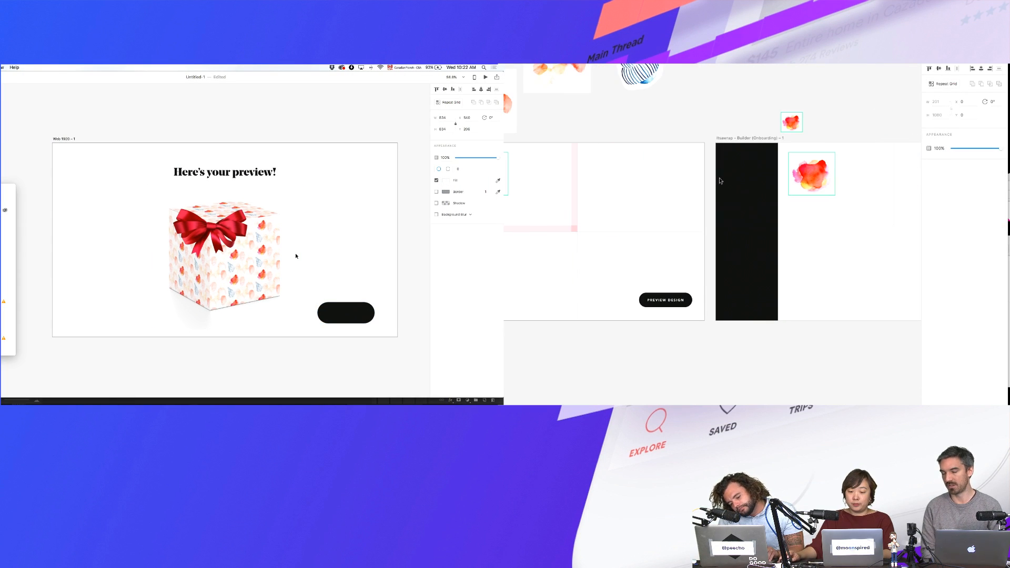
{"action": "left_click", "coordinate": [749, 181]}
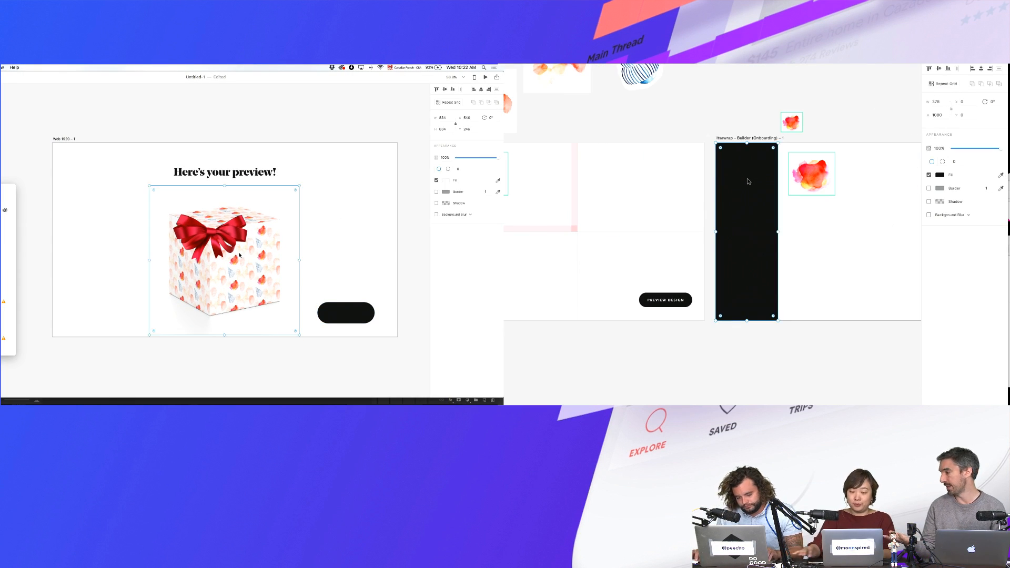
{"action": "left_click_drag", "start_coordinate": [778, 181], "coordinate": [748, 181]}
{"action": "left_click_drag", "start_coordinate": [298, 186], "coordinate": [312, 178]}
{"action": "scroll", "coordinate": [749, 170], "scroll_direction": "left", "scroll_amount": 5}
{"action": "left_click", "coordinate": [562, 196]}
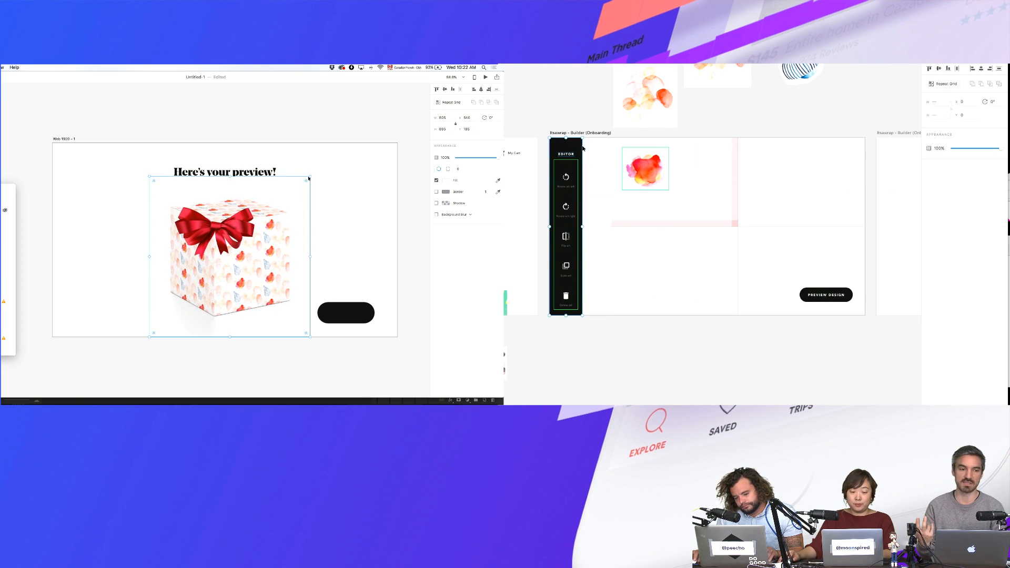
- Nudge the 'Here's your preview!' heading up, centre the gift image, and start a label beside it
{"action": "left_click", "coordinate": [271, 173]}
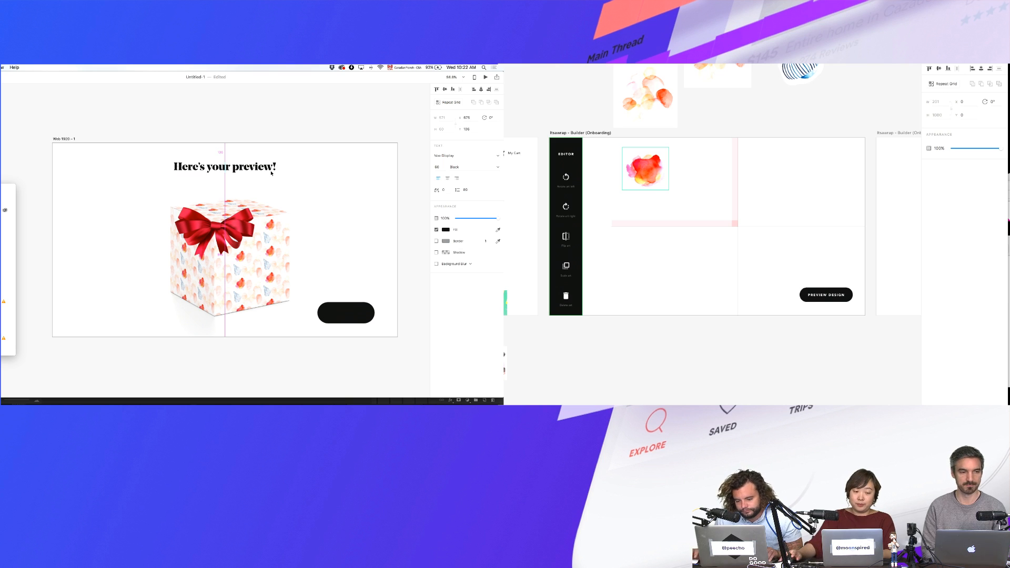
{"action": "left_click", "coordinate": [565, 226]}
{"action": "key", "text": "Up"}
{"action": "key", "text": "Up"}
{"action": "key", "text": "Up"}
{"action": "key", "text": "Up"}
{"action": "key", "text": "Up"}
{"action": "key", "text": "Up"}
{"action": "key", "text": "Up"}
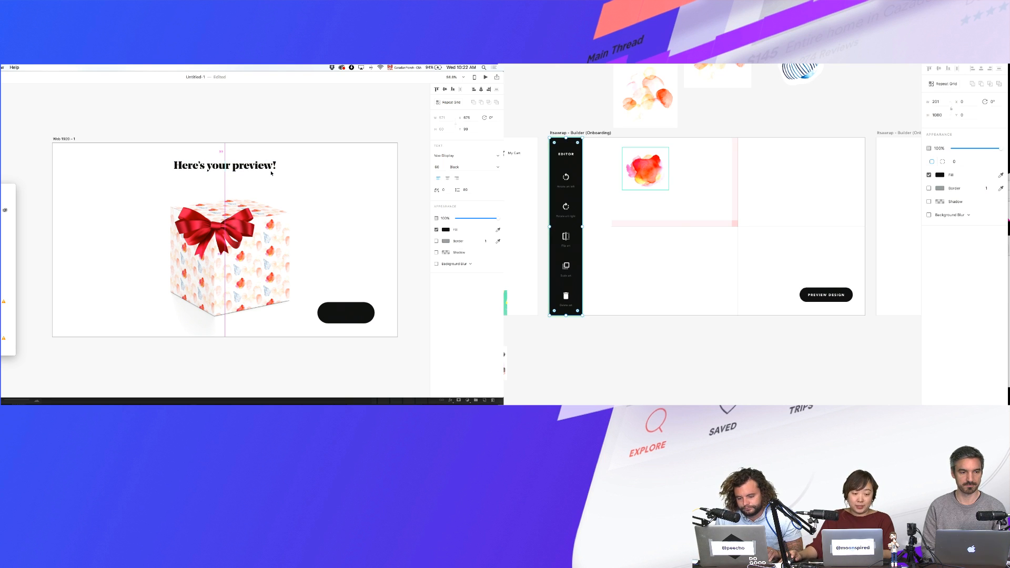
{"action": "left_click", "coordinate": [275, 182]}
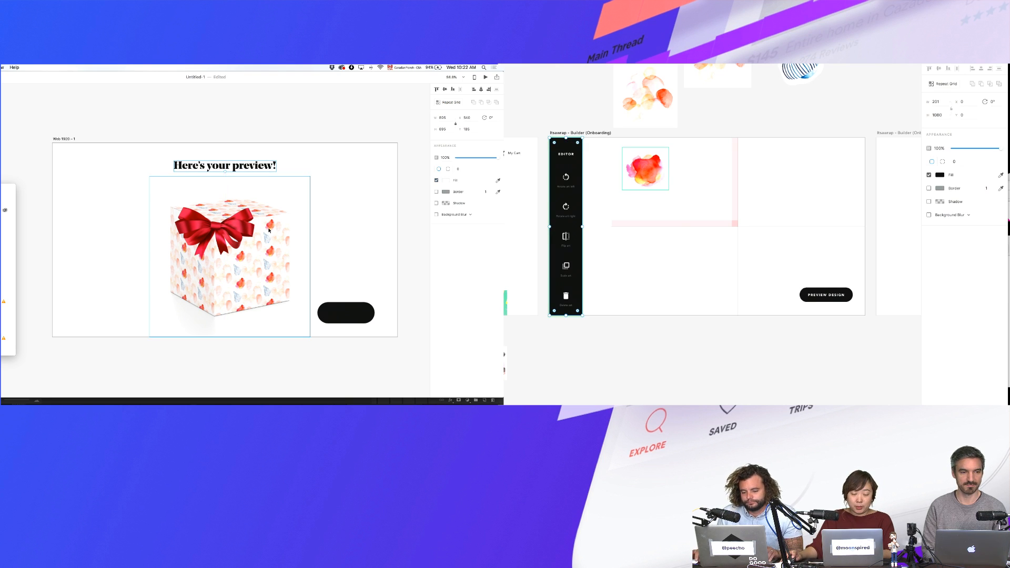
{"action": "left_click", "coordinate": [481, 90]}
{"action": "left_click", "coordinate": [355, 254]}
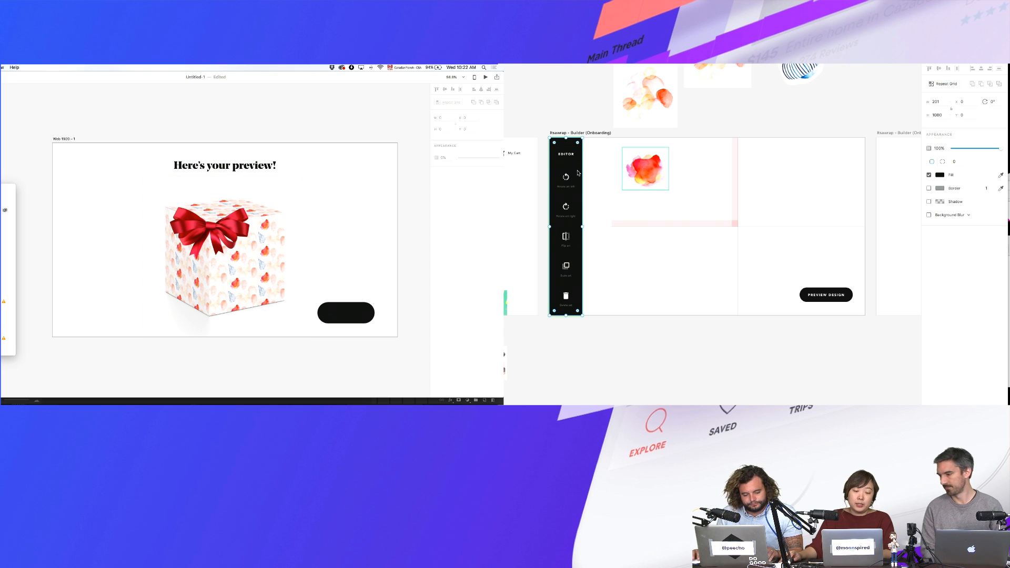
{"action": "left_click_drag", "start_coordinate": [588, 146], "coordinate": [556, 307]}
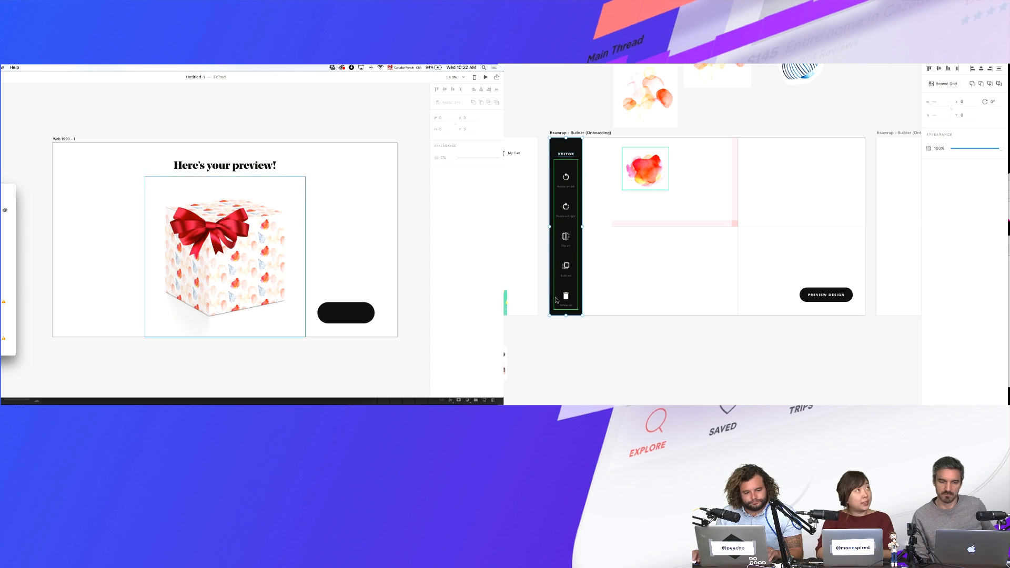
{"action": "left_click", "coordinate": [342, 253]}
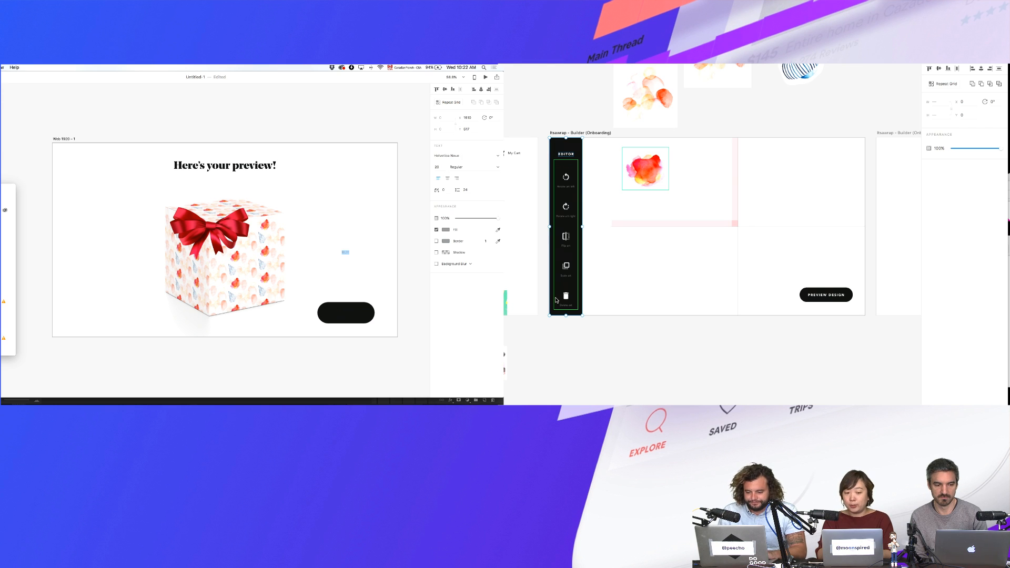
- Select and inspect the dark editor panel on both artboards
{"action": "left_click", "coordinate": [557, 300]}
{"action": "type", "text": "u"}
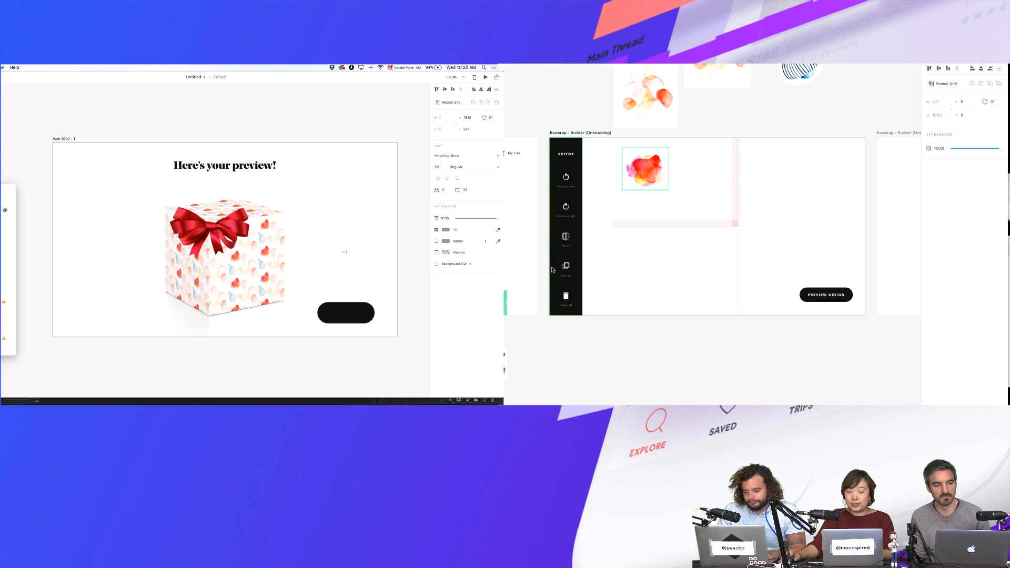
{"action": "left_click", "coordinate": [589, 192]}
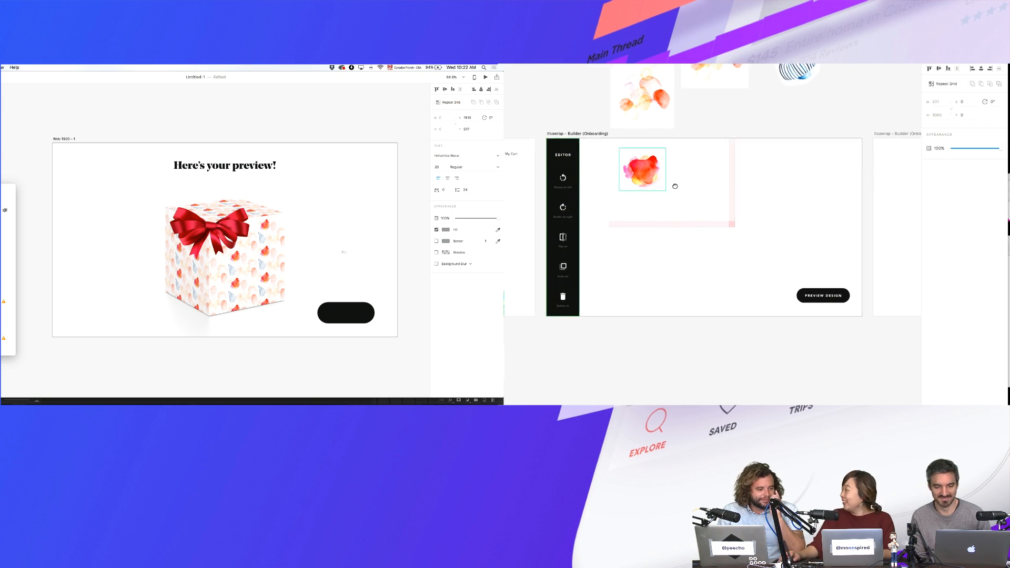
{"action": "scroll", "coordinate": [672, 188], "scroll_direction": "right", "scroll_amount": 5}
{"action": "key", "text": "super+v"}
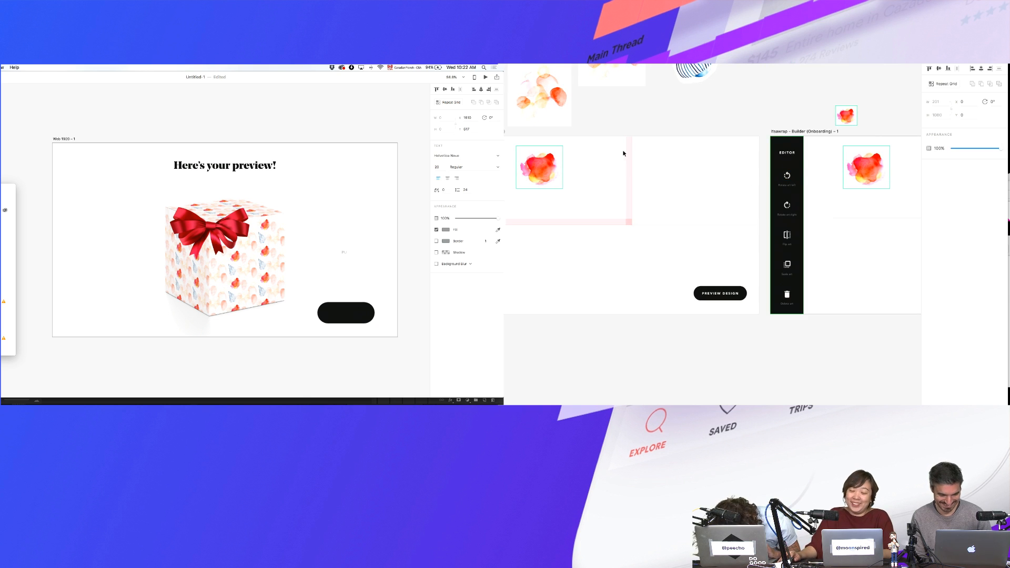
{"action": "left_click", "coordinate": [647, 119]}
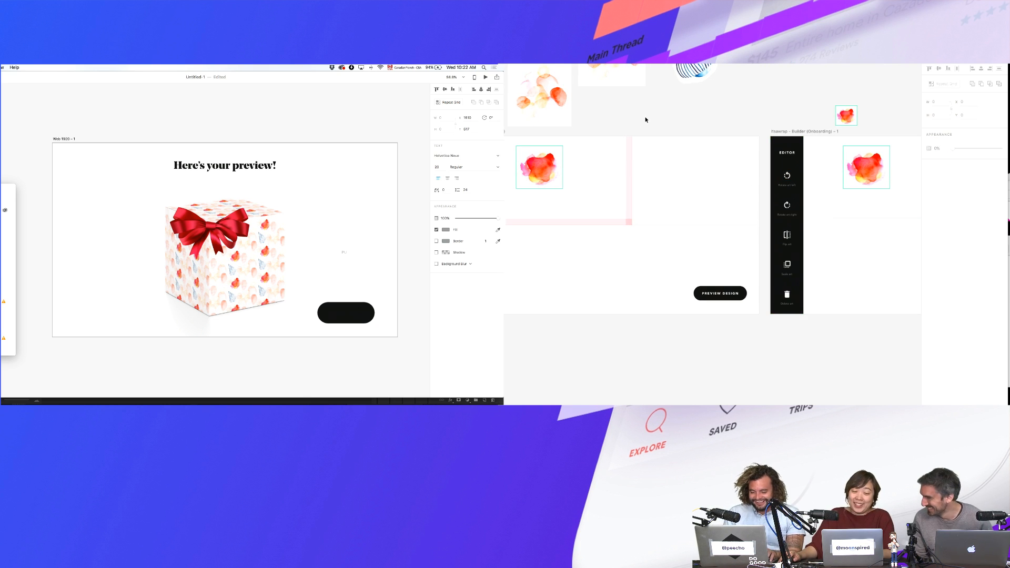
{"action": "scroll", "coordinate": [643, 125], "scroll_direction": "right", "scroll_amount": 10}
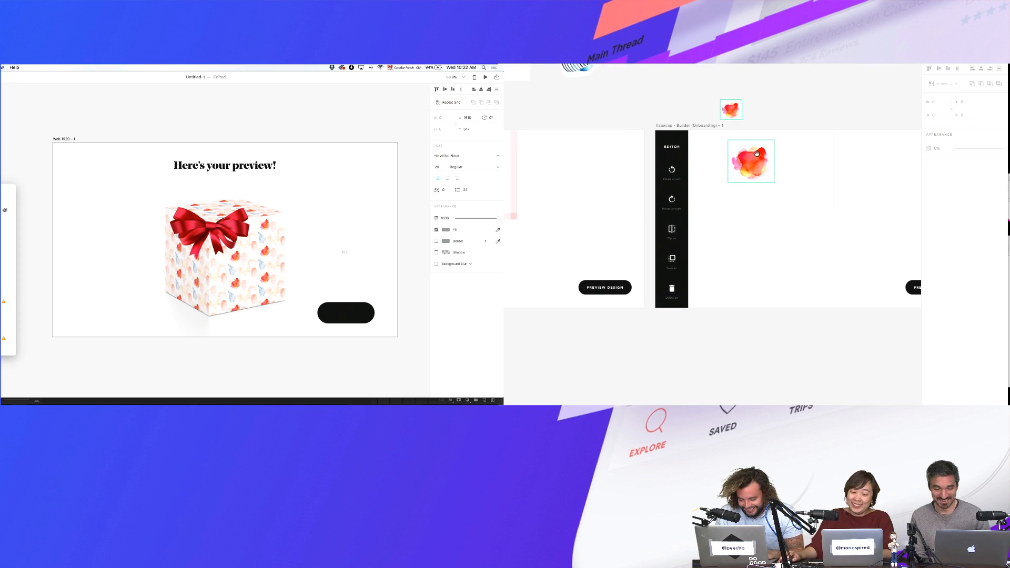
{"action": "left_click", "coordinate": [603, 144]}
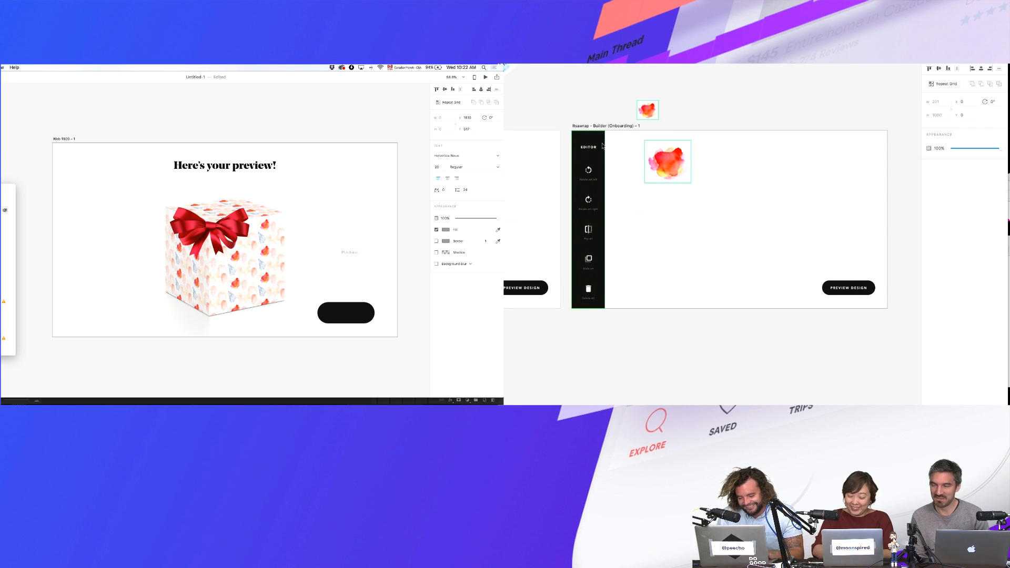
{"action": "scroll", "coordinate": [603, 146], "scroll_direction": "left", "scroll_amount": 7}
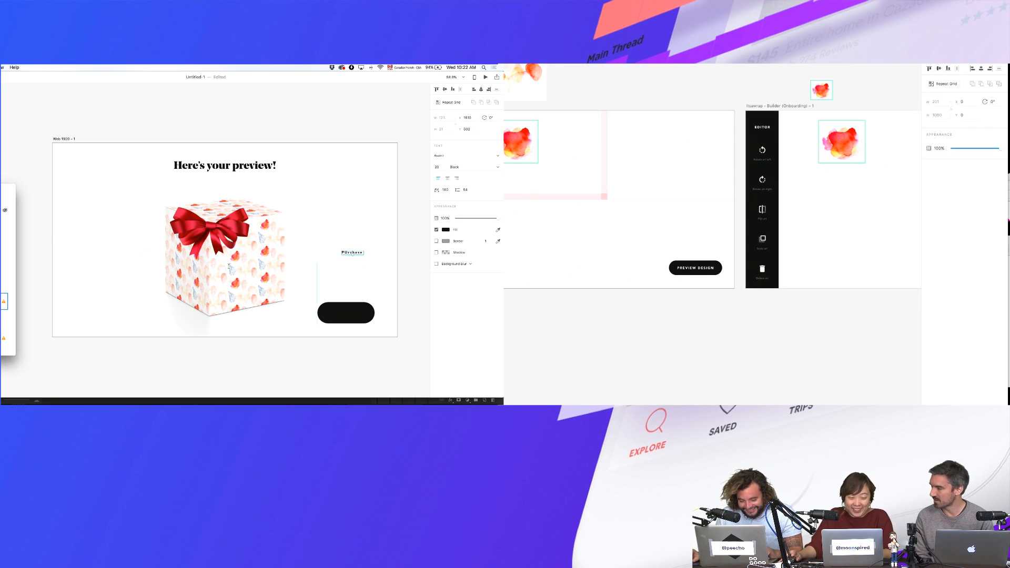
- Retype the new label as 'PURCHASE', then inspect the pink bar and thin line
{"action": "double_click", "coordinate": [347, 253]}
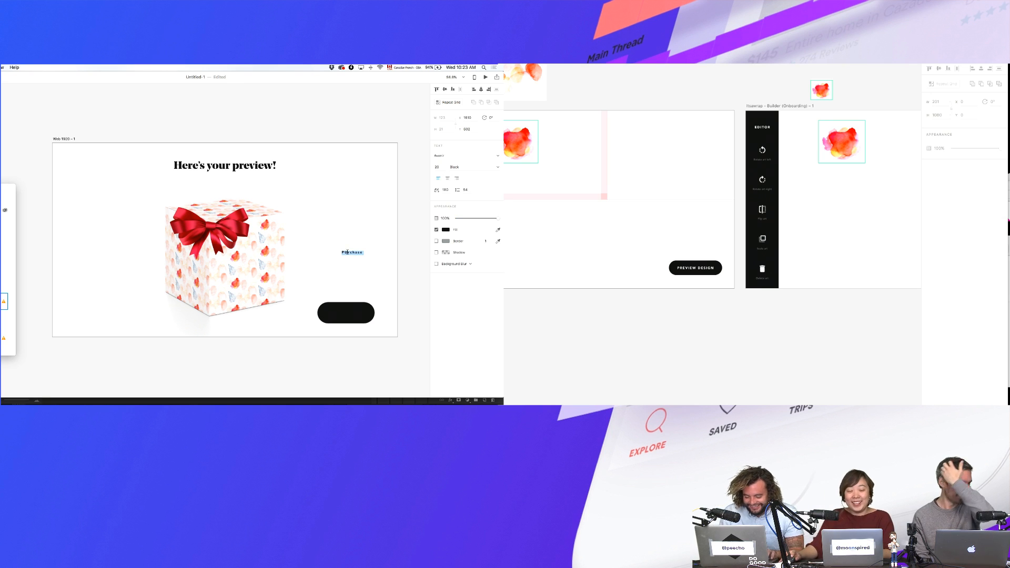
{"action": "type", "text": "PURCHASE"}
{"action": "scroll", "coordinate": [564, 242], "scroll_direction": "up", "scroll_amount": 3}
{"action": "scroll", "coordinate": [565, 242], "scroll_direction": "left", "scroll_amount": 2}
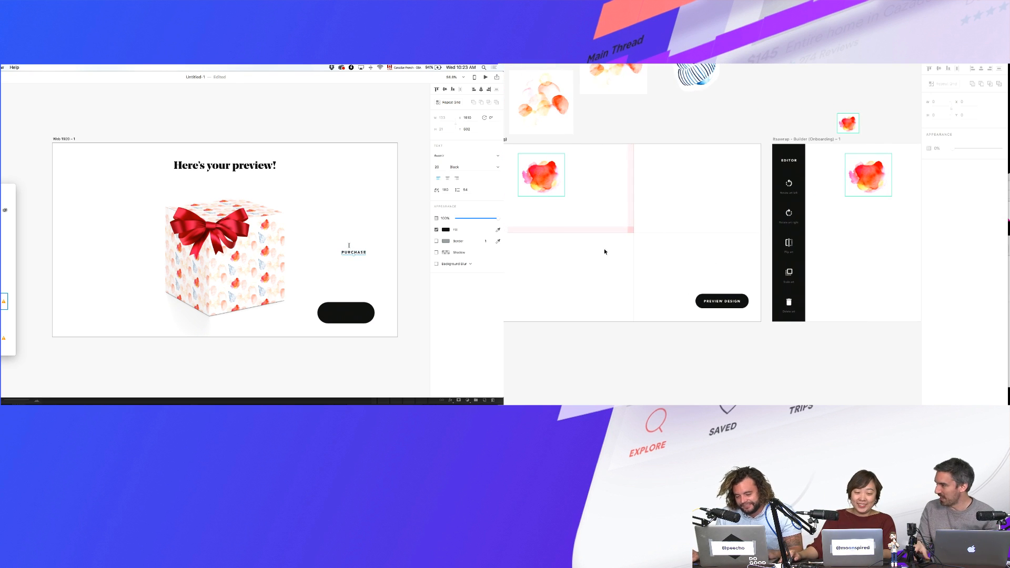
{"action": "left_click", "coordinate": [606, 230]}
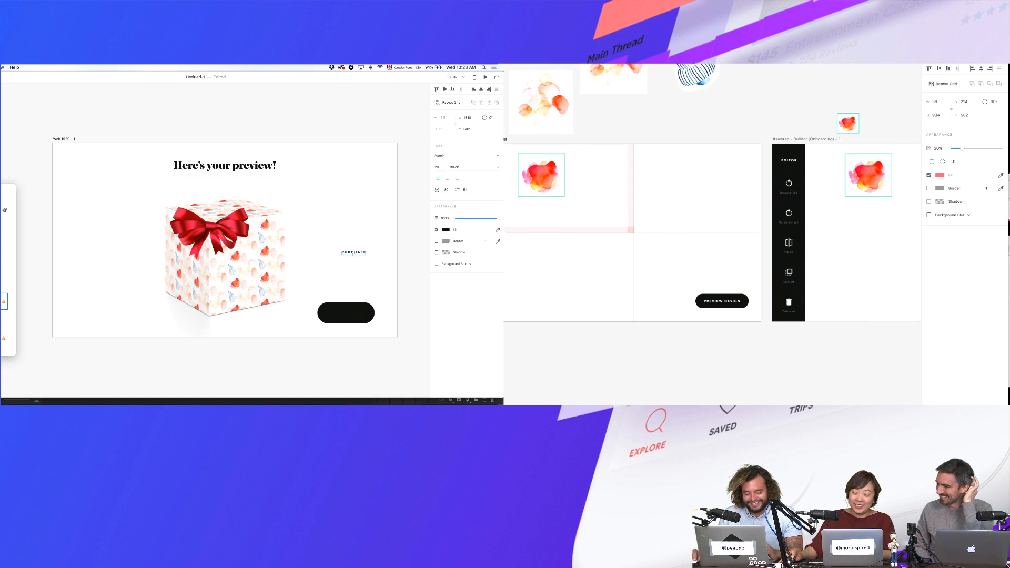
{"action": "scroll", "coordinate": [553, 234], "scroll_direction": "up", "scroll_amount": 5}
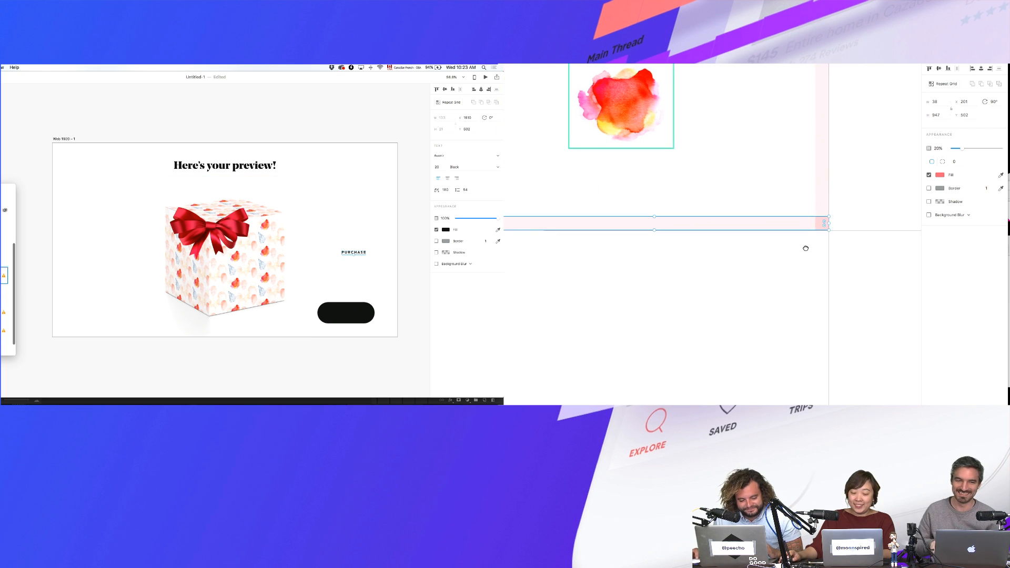
{"action": "left_click", "coordinate": [880, 227]}
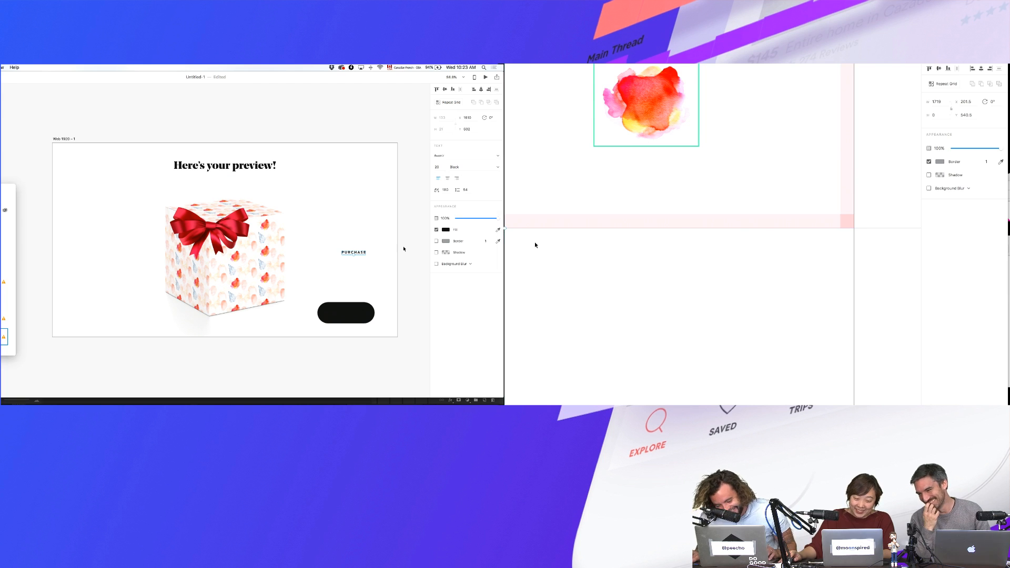
{"action": "left_click", "coordinate": [382, 253]}
{"action": "scroll", "coordinate": [575, 246], "scroll_direction": "down", "scroll_amount": 5}
{"action": "scroll", "coordinate": [576, 246], "scroll_direction": "right", "scroll_amount": 5}
- Make the PURCHASE label white and move it onto the black pill button
{"action": "left_click", "coordinate": [368, 253]}
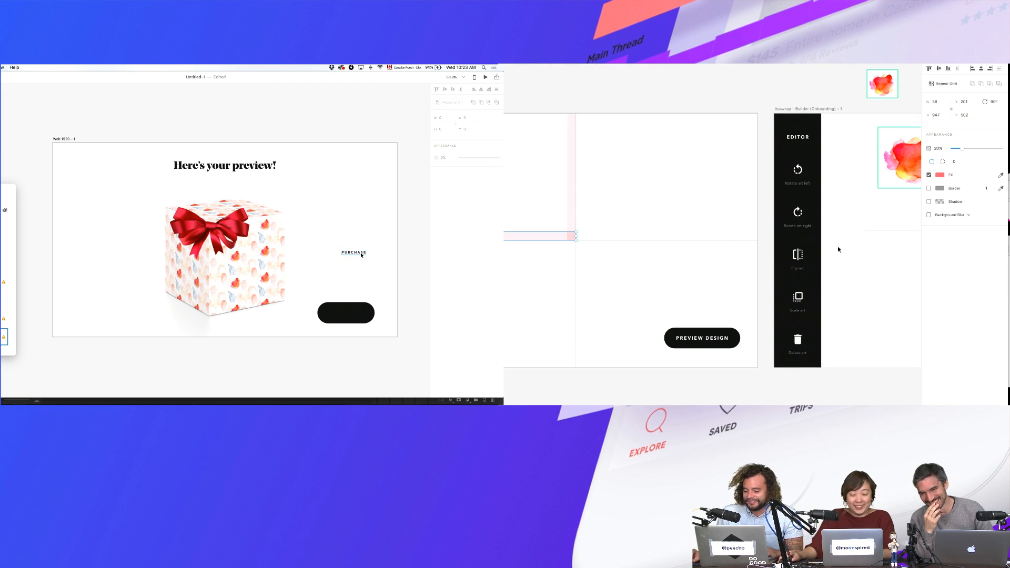
{"action": "left_click", "coordinate": [445, 230]}
{"action": "left_click", "coordinate": [373, 182]}
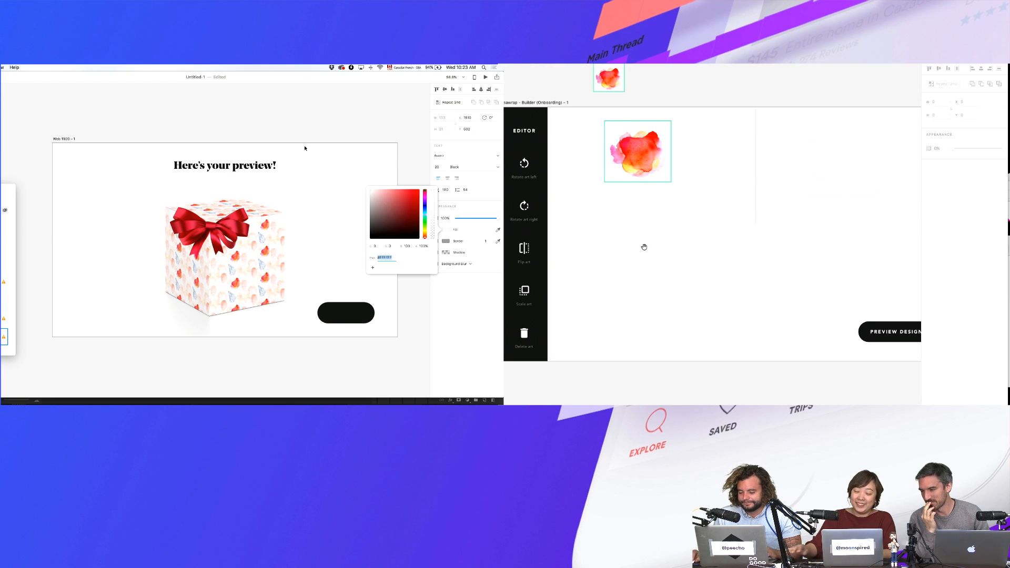
{"action": "left_click", "coordinate": [350, 260]}
{"action": "left_click_drag", "start_coordinate": [643, 243], "coordinate": [762, 244]}
{"action": "left_click_drag", "start_coordinate": [512, 250], "coordinate": [597, 250]}
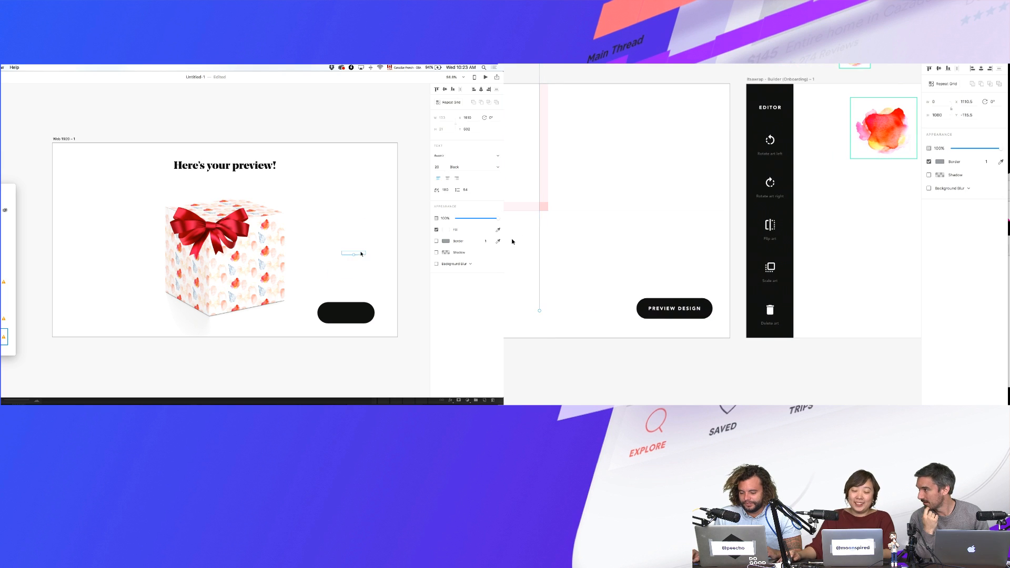
{"action": "left_click", "coordinate": [513, 207]}
{"action": "left_click", "coordinate": [342, 315]}
{"action": "double_click", "coordinate": [347, 312]}
{"action": "scroll", "coordinate": [882, 217], "scroll_direction": "right", "scroll_amount": 5}
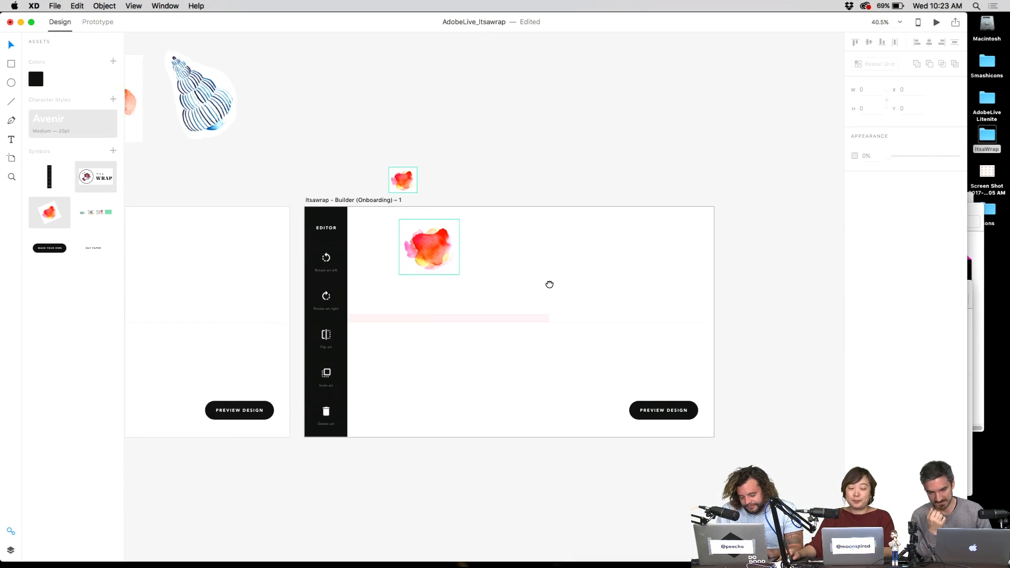
- Shift the watercolor image slightly left and delete the watercolor image in the right artboard
{"action": "scroll", "coordinate": [549, 285], "scroll_direction": "left", "scroll_amount": 5}
{"action": "left_click", "coordinate": [569, 259]}
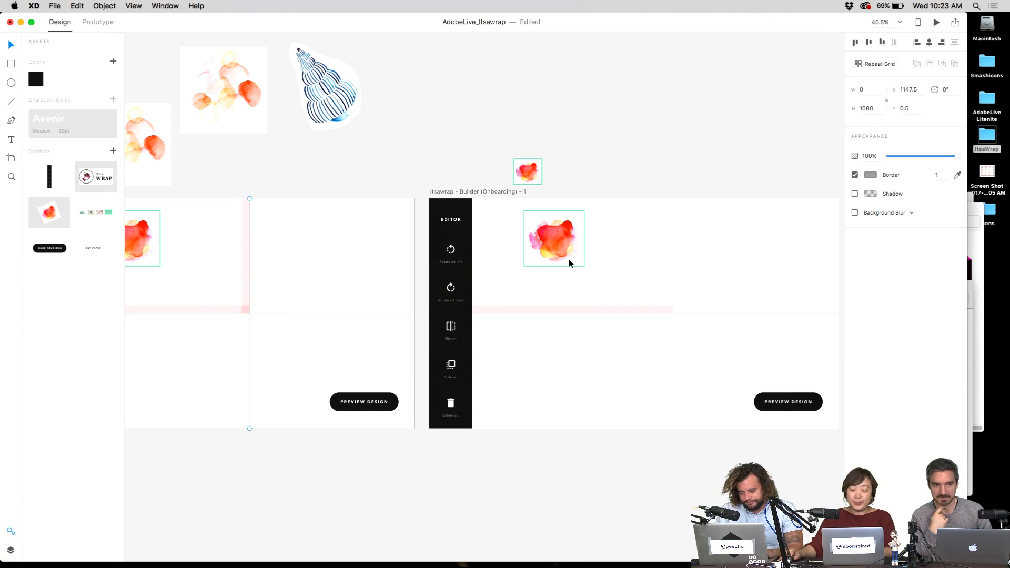
{"action": "scroll", "coordinate": [557, 241], "scroll_direction": "left", "scroll_amount": 5}
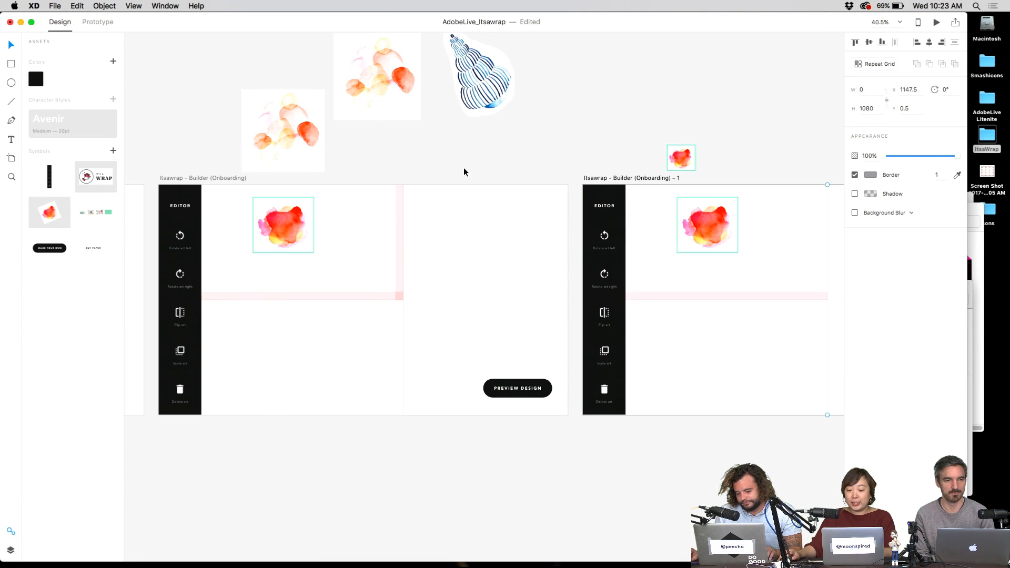
{"action": "scroll", "coordinate": [357, 195], "scroll_direction": "left", "scroll_amount": 2}
{"action": "left_click_drag", "start_coordinate": [345, 260], "coordinate": [321, 258]}
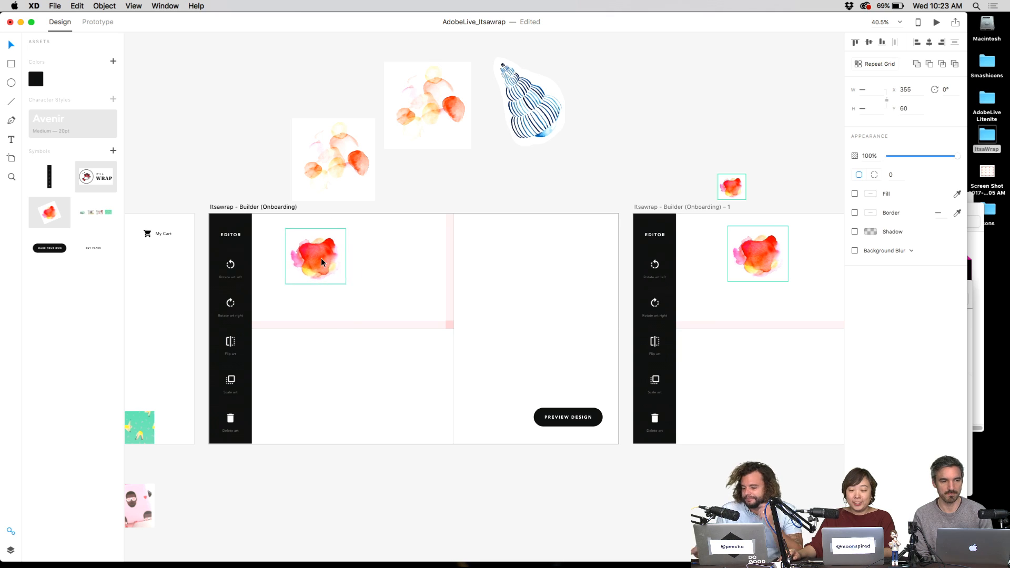
{"action": "left_click", "coordinate": [389, 250]}
{"action": "scroll", "coordinate": [470, 221], "scroll_direction": "right", "scroll_amount": 4}
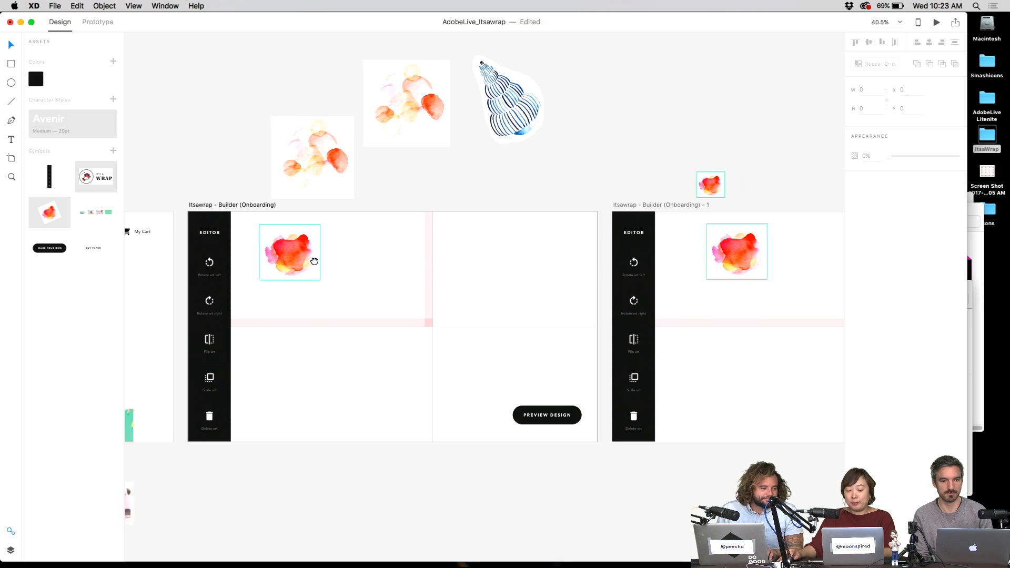
{"action": "left_click", "coordinate": [658, 257]}
{"action": "key", "text": "Delete"}
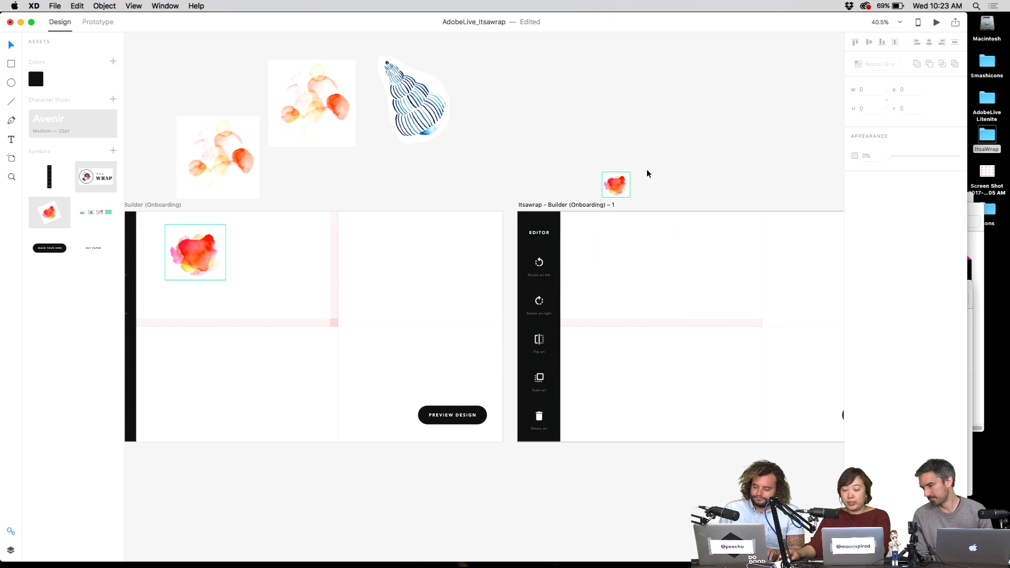
- Place a watercolor image into the right artboard, shrink it, and lower its opacity
{"action": "left_click", "coordinate": [615, 186]}
{"action": "scroll", "coordinate": [528, 253], "scroll_direction": "up", "scroll_amount": 3}
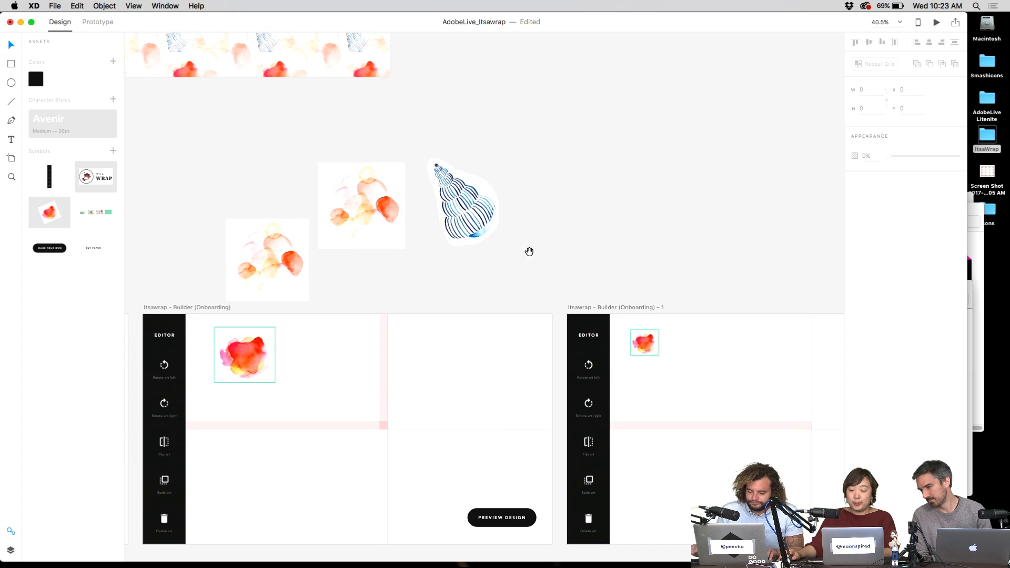
{"action": "left_click_drag", "start_coordinate": [345, 184], "coordinate": [674, 330]}
{"action": "left_click", "coordinate": [698, 299]}
{"action": "key", "text": "5"}
{"action": "left_click", "coordinate": [689, 292]}
- Bring in another watercolor image, undo its resize and move, and park it above the artboard
{"action": "left_click_drag", "start_coordinate": [188, 240], "coordinate": [619, 371]}
{"action": "left_click_drag", "start_coordinate": [687, 327], "coordinate": [592, 327]}
{"action": "key", "text": "cmd+1"}
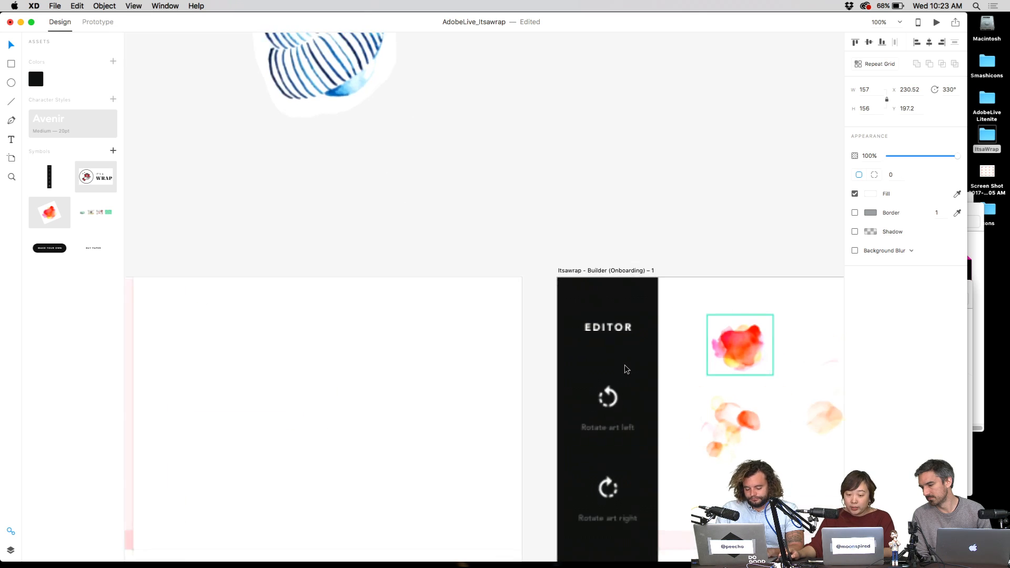
{"action": "left_click_drag", "start_coordinate": [480, 297], "coordinate": [522, 284]}
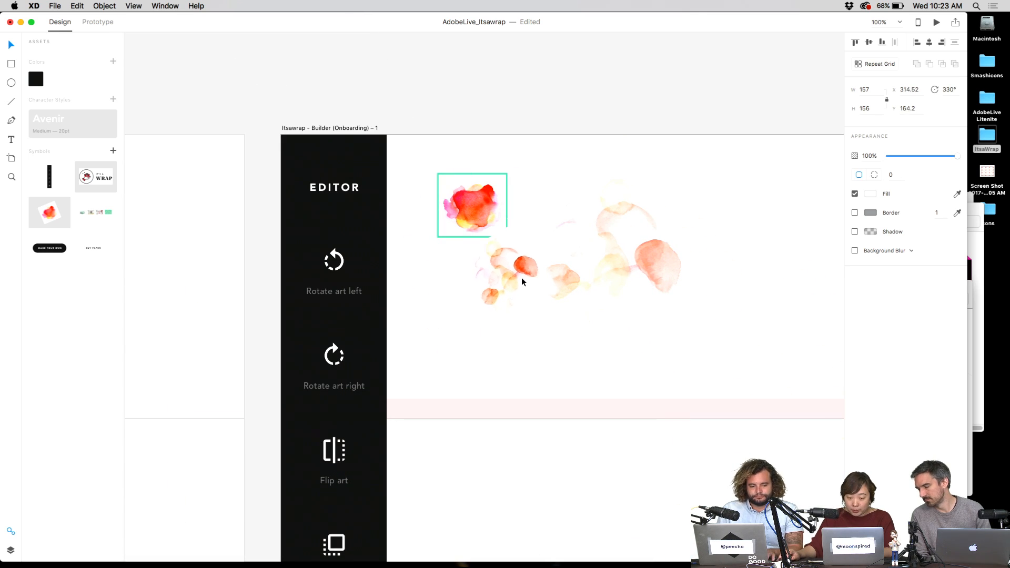
{"action": "key", "text": "super+z"}
{"action": "key", "text": "super+z"}
{"action": "key", "text": "super+z"}
{"action": "key", "text": "super+z"}
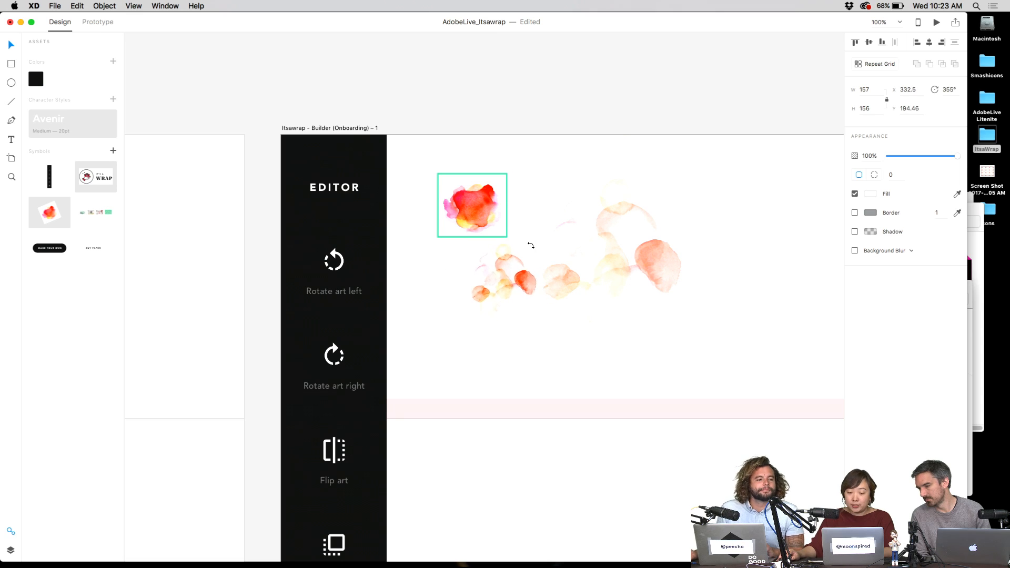
{"action": "scroll", "coordinate": [614, 143], "scroll_direction": "up", "scroll_amount": 10}
{"action": "scroll", "coordinate": [615, 143], "scroll_direction": "right", "scroll_amount": 5}
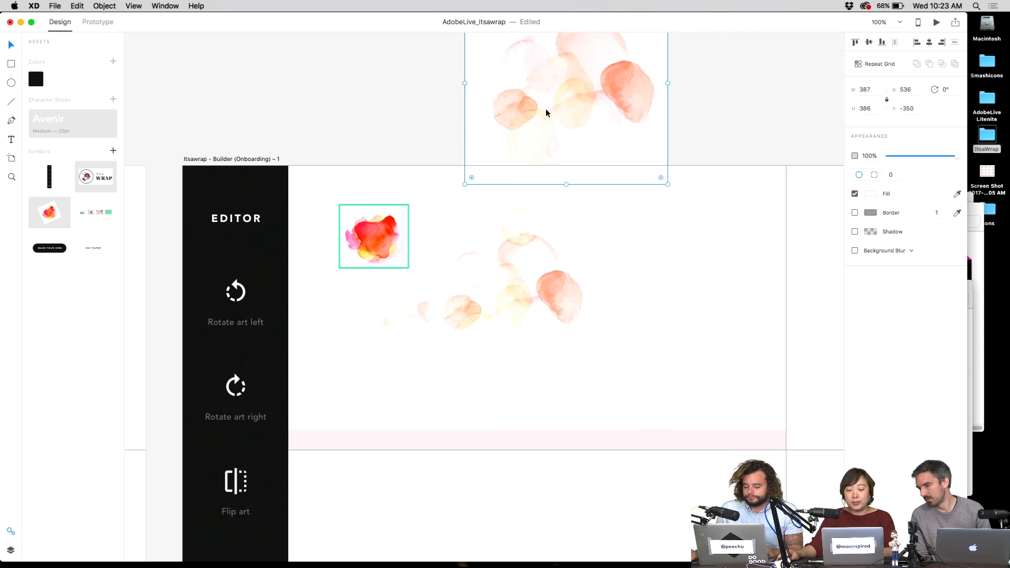
{"action": "left_click_drag", "start_coordinate": [524, 201], "coordinate": [524, 170]}
{"action": "left_click", "coordinate": [353, 305]}
- Select several watercolor objects in the artboard and rotate them as a group
{"action": "scroll", "coordinate": [354, 310], "scroll_direction": "down", "scroll_amount": 5}
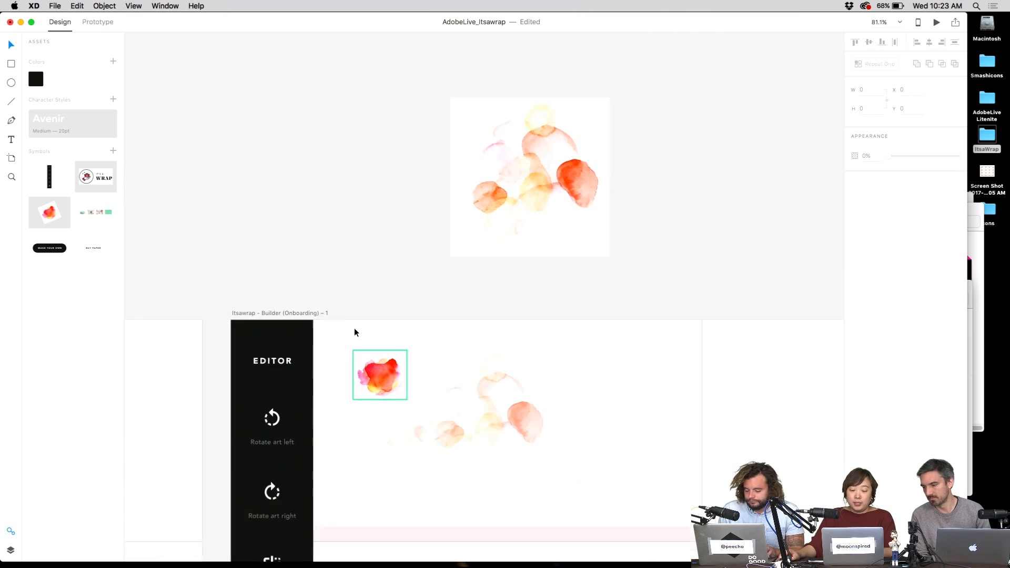
{"action": "left_click_drag", "start_coordinate": [487, 463], "coordinate": [449, 367]}
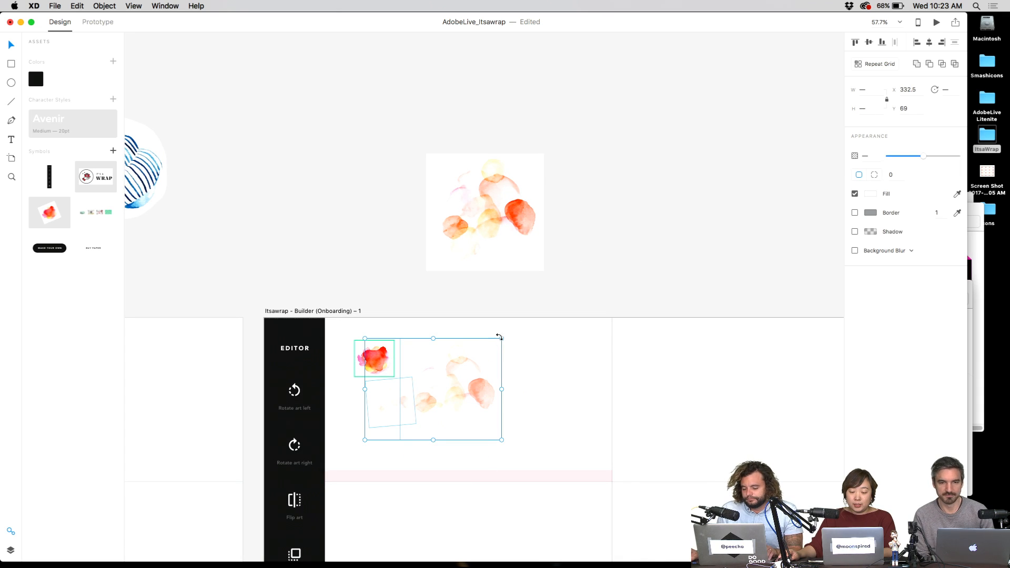
{"action": "left_click_drag", "start_coordinate": [499, 337], "coordinate": [523, 323]}
{"action": "left_click", "coordinate": [323, 234]}
{"action": "scroll", "coordinate": [277, 237], "scroll_direction": "down", "scroll_amount": 2}
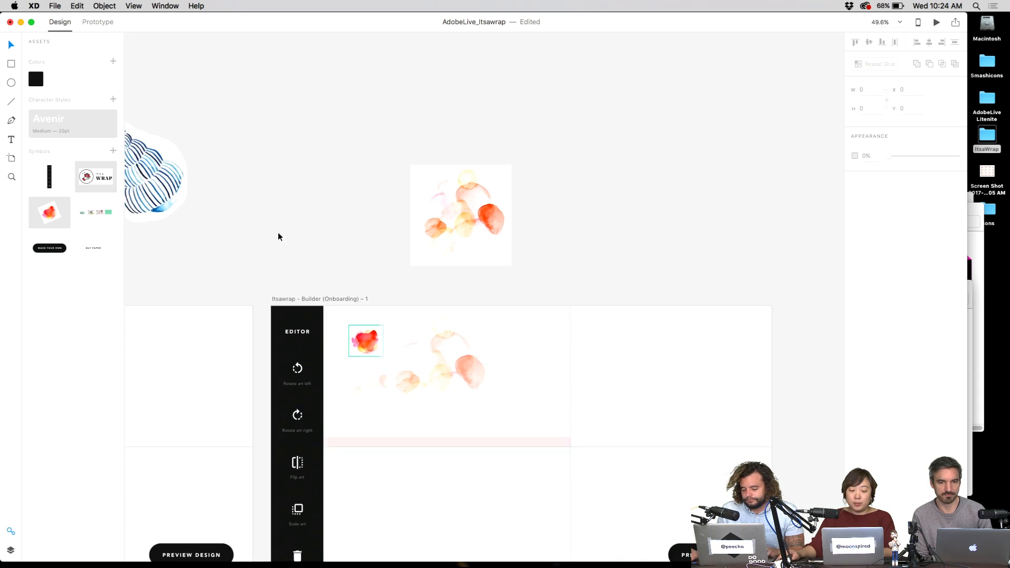
{"action": "scroll", "coordinate": [266, 226], "scroll_direction": "down", "scroll_amount": 4}
- Move the blue shell into the Builder artboard, snap it to the top, shrink it beside the watercolor square
{"action": "left_click", "coordinate": [363, 288]}
{"action": "left_click_drag", "start_coordinate": [363, 289], "coordinate": [553, 395]}
{"action": "scroll", "coordinate": [496, 240], "scroll_direction": "up", "scroll_amount": 5}
{"action": "scroll", "coordinate": [470, 124], "scroll_direction": "down", "scroll_amount": 10}
{"action": "scroll", "coordinate": [469, 124], "scroll_direction": "right", "scroll_amount": 3}
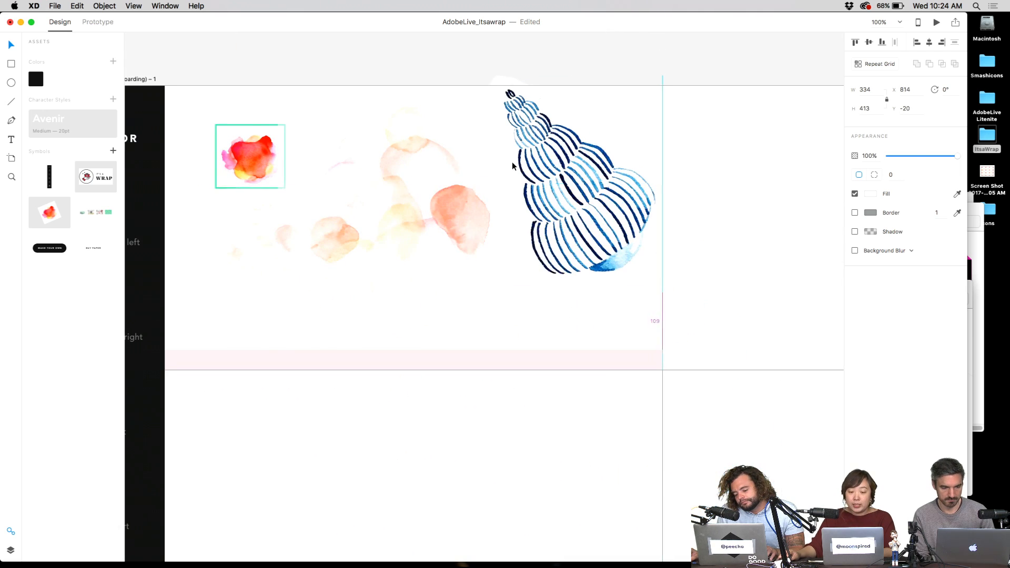
{"action": "left_click_drag", "start_coordinate": [513, 166], "coordinate": [496, 177]}
{"action": "left_click_drag", "start_coordinate": [637, 98], "coordinate": [599, 154]}
{"action": "left_click_drag", "start_coordinate": [561, 185], "coordinate": [530, 149]}
{"action": "left_click", "coordinate": [539, 244]}
{"action": "scroll", "coordinate": [532, 250], "scroll_direction": "down", "scroll_amount": 3}
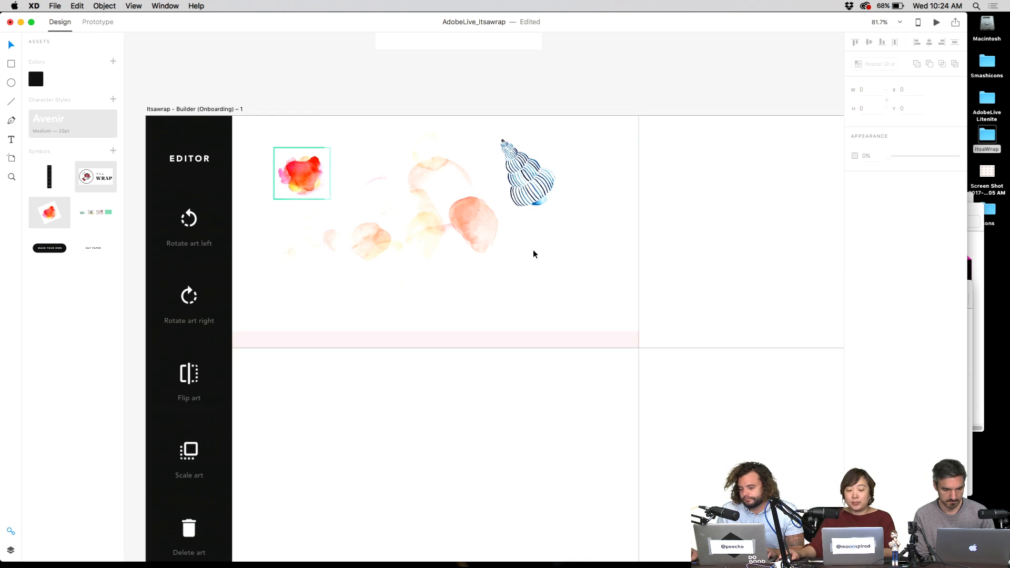
{"action": "scroll", "coordinate": [527, 214], "scroll_direction": "left", "scroll_amount": 3}
{"action": "scroll", "coordinate": [582, 216], "scroll_direction": "down", "scroll_amount": 5}
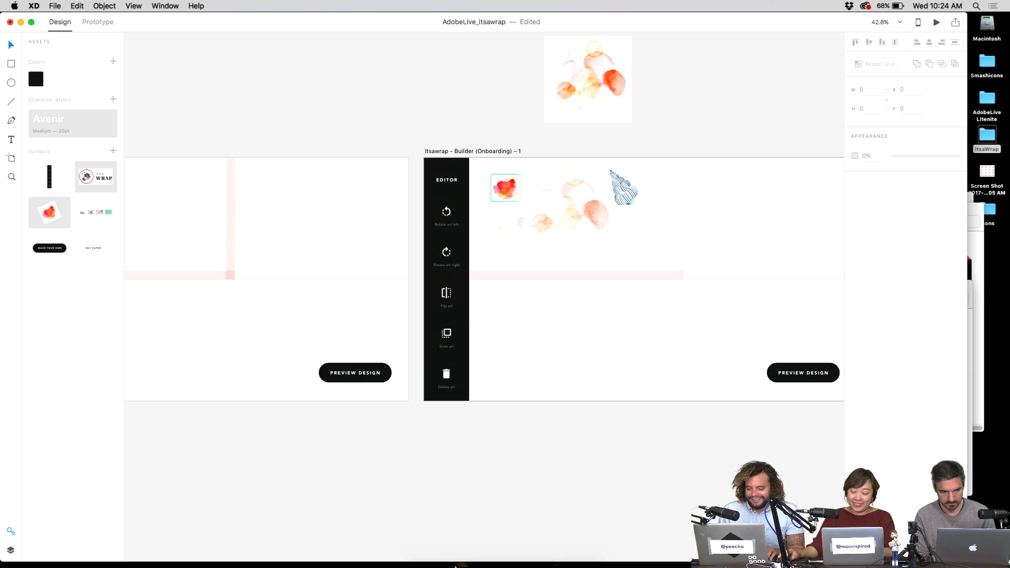
{"action": "mouse_move", "coordinate": [568, 563]}
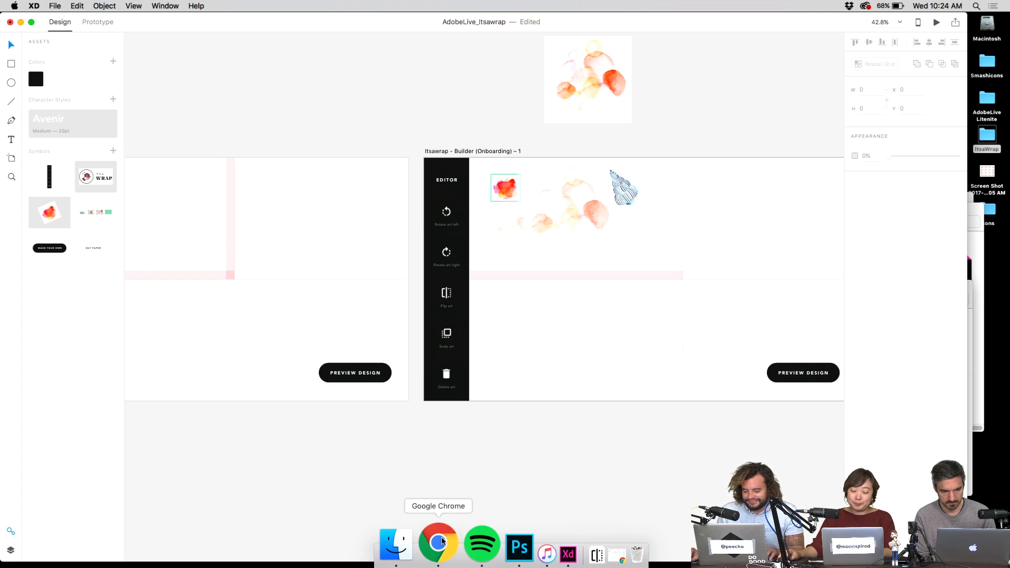
{"action": "left_click", "coordinate": [435, 548]}
{"action": "key", "text": "super+t"}
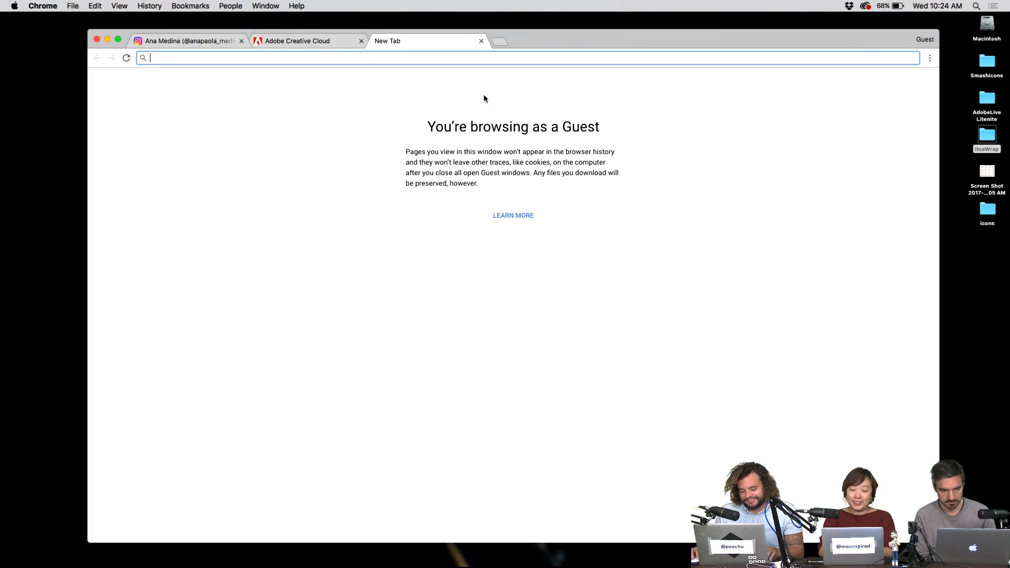
{"action": "type", "text": "how to draw an owl e"}
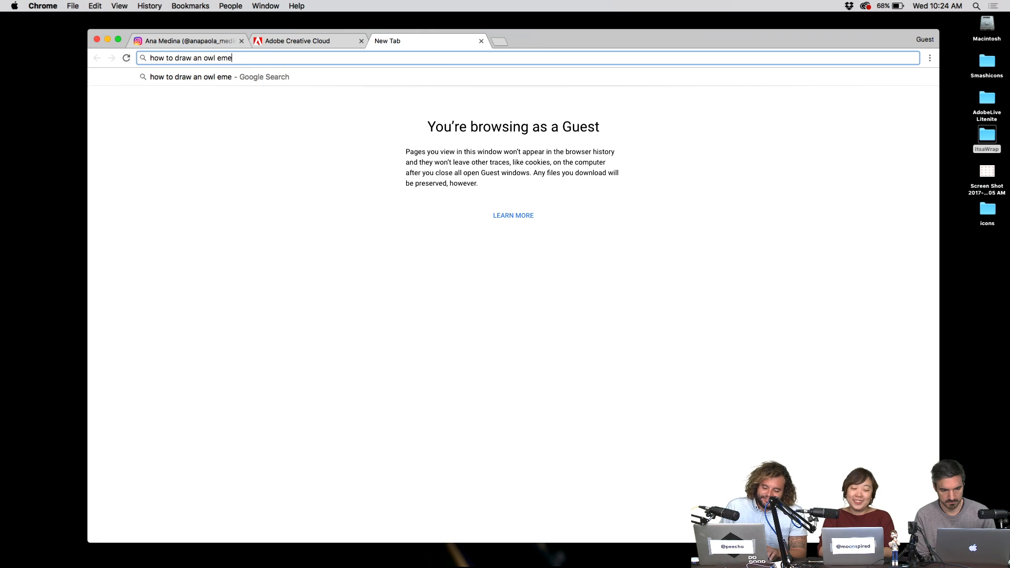
{"action": "key", "text": "BackSpace"}
{"action": "type", "text": "meme"}
{"action": "key", "text": "Return"}
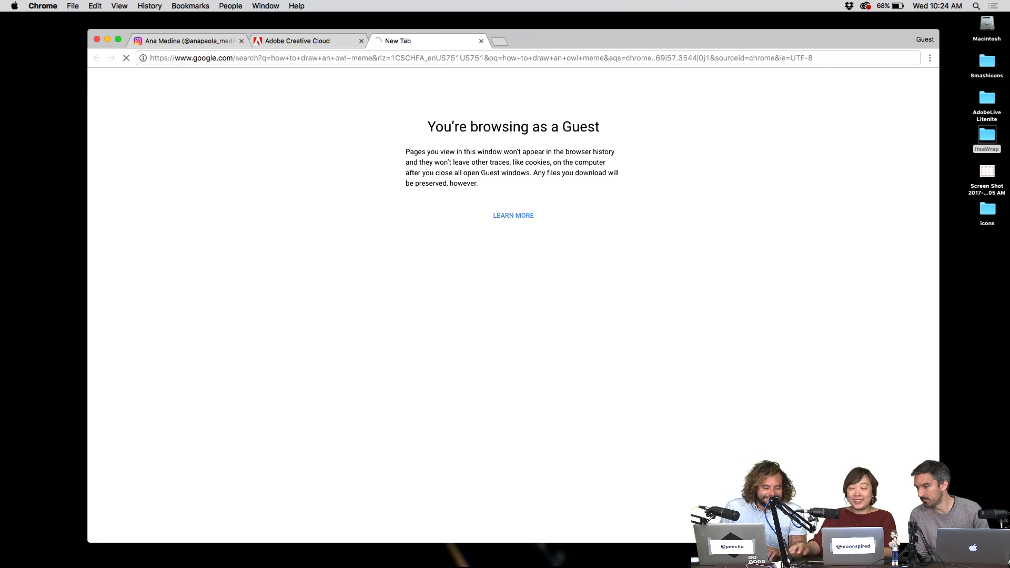
{"action": "left_click", "coordinate": [211, 123]}
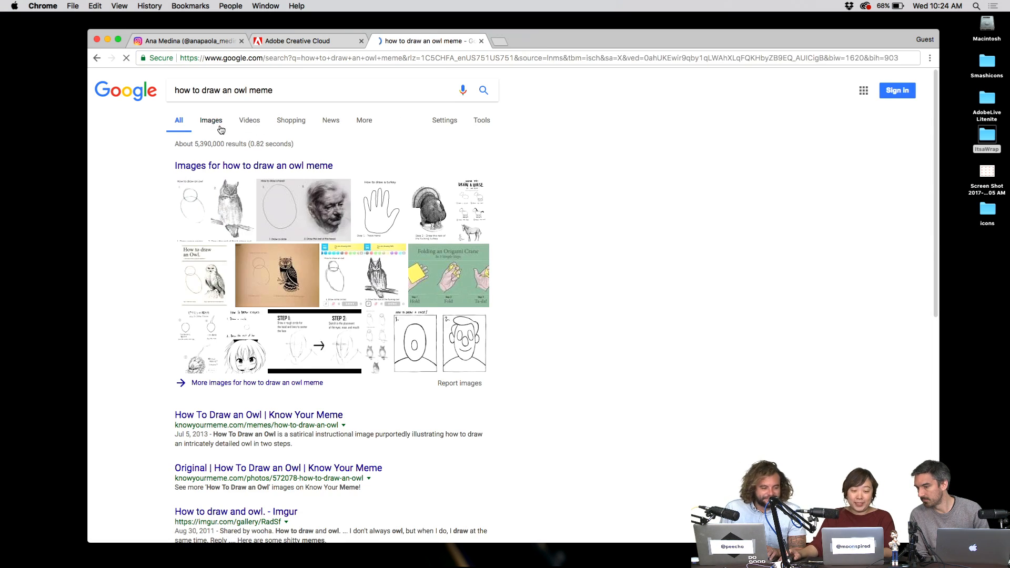
{"action": "left_click", "coordinate": [202, 202]}
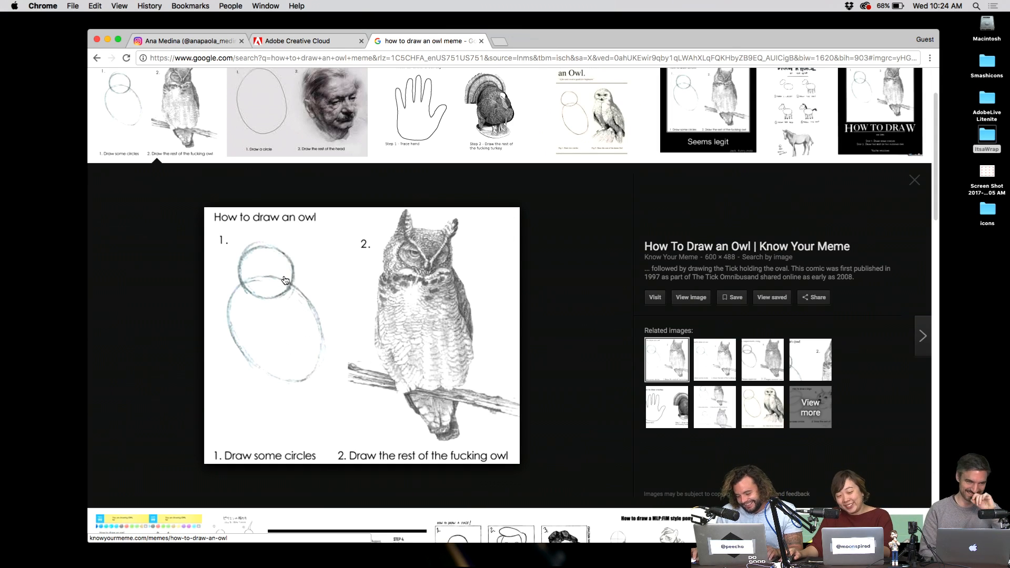
{"action": "left_click", "coordinate": [482, 42]}
{"action": "key", "text": "ctrl+Left"}
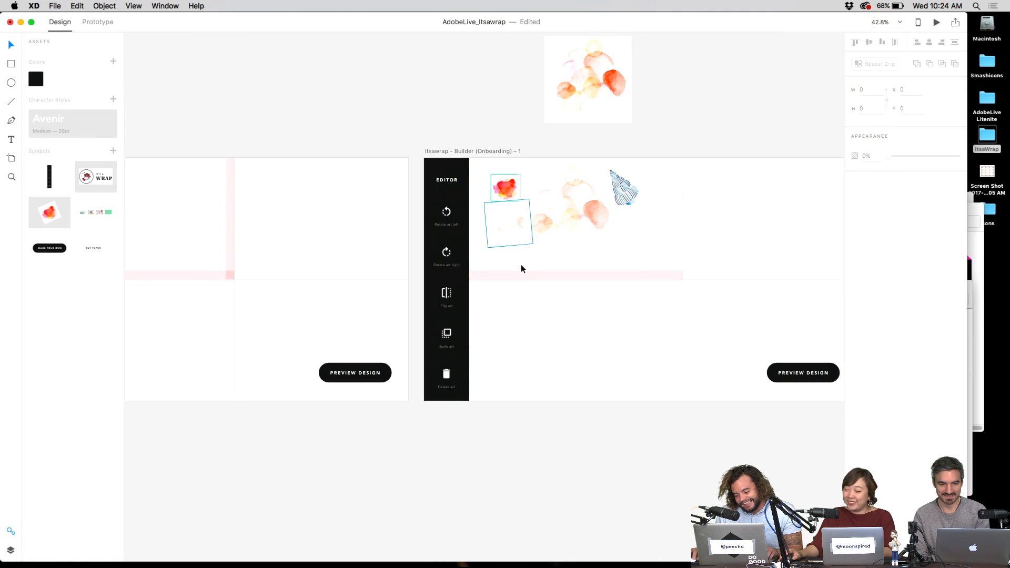
- Check the watercolor art items on the Builder artboards by selecting and deselecting them
{"action": "scroll", "coordinate": [417, 189], "scroll_direction": "left", "scroll_amount": 10}
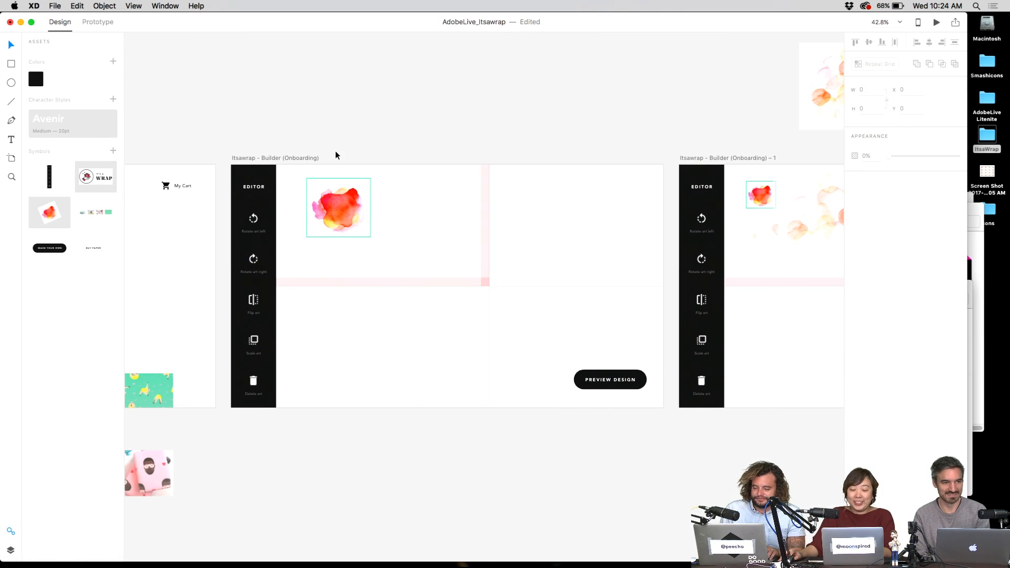
{"action": "scroll", "coordinate": [335, 150], "scroll_direction": "up", "scroll_amount": 5}
{"action": "left_click", "coordinate": [440, 178]}
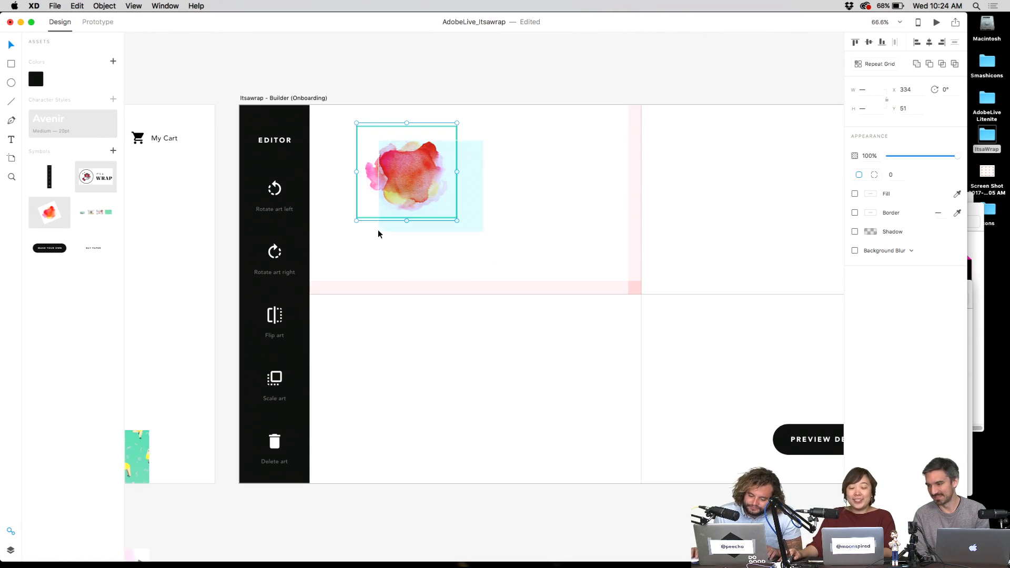
{"action": "left_click", "coordinate": [479, 196]}
{"action": "scroll", "coordinate": [497, 220], "scroll_direction": "up", "scroll_amount": 2}
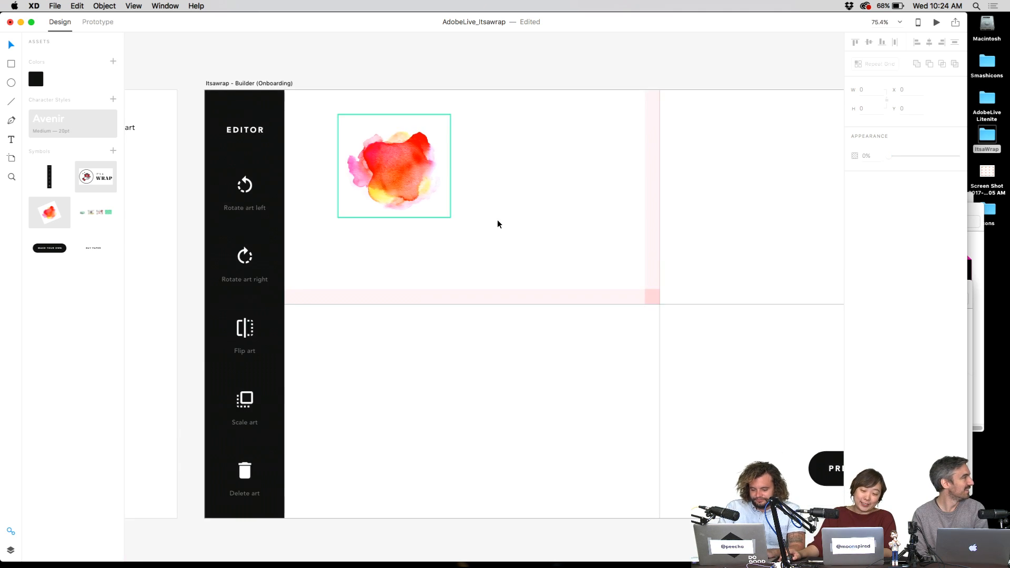
{"action": "scroll", "coordinate": [497, 220], "scroll_direction": "down", "scroll_amount": 4}
{"action": "scroll", "coordinate": [463, 203], "scroll_direction": "down", "scroll_amount": 10}
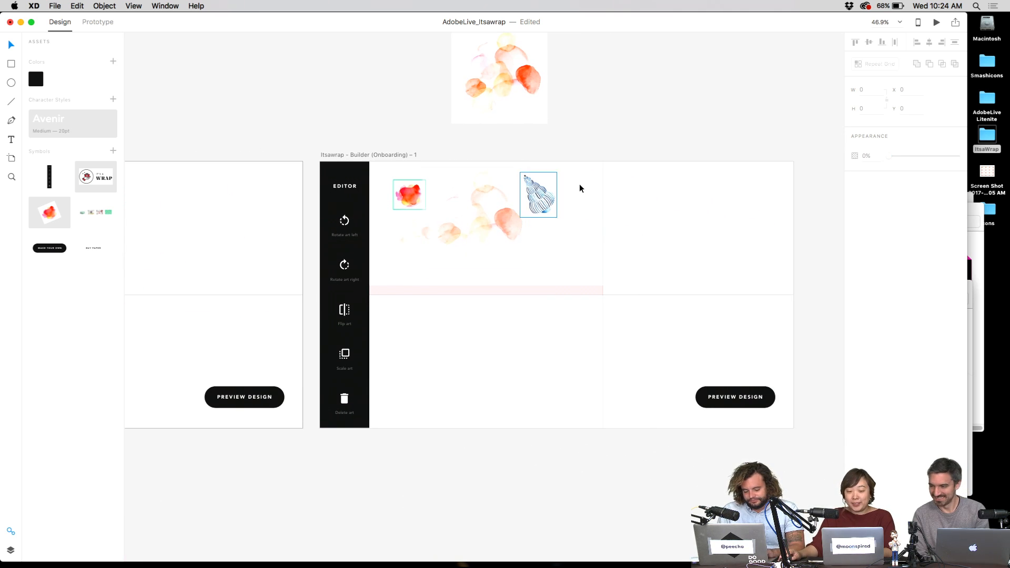
{"action": "left_click_drag", "start_coordinate": [580, 188], "coordinate": [395, 250]}
{"action": "left_click", "coordinate": [393, 128]}
{"action": "left_click", "coordinate": [416, 190]}
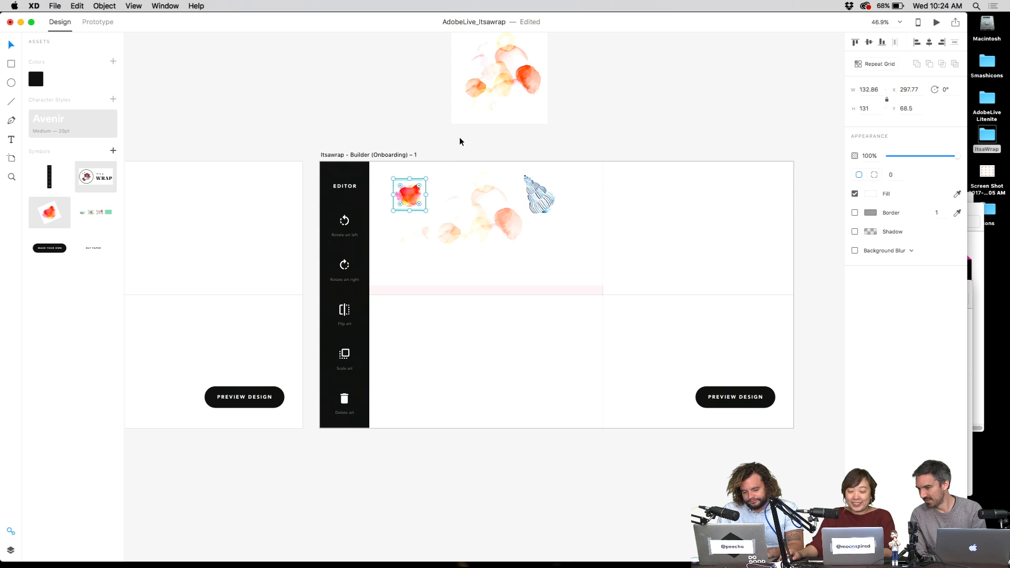
{"action": "left_click", "coordinate": [459, 141]}
- Bring the Scale art and Delete art buttons into view with the Rectangle tool (R) active
{"action": "scroll", "coordinate": [349, 333], "scroll_direction": "up", "scroll_amount": 6}
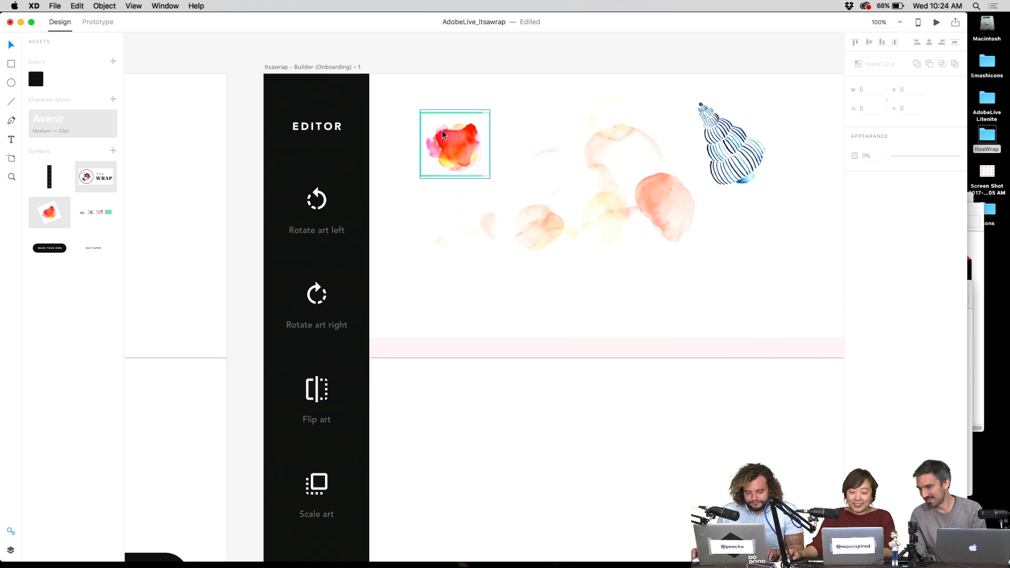
{"action": "scroll", "coordinate": [484, 166], "scroll_direction": "down", "scroll_amount": 3}
{"action": "scroll", "coordinate": [484, 166], "scroll_direction": "left", "scroll_amount": 5}
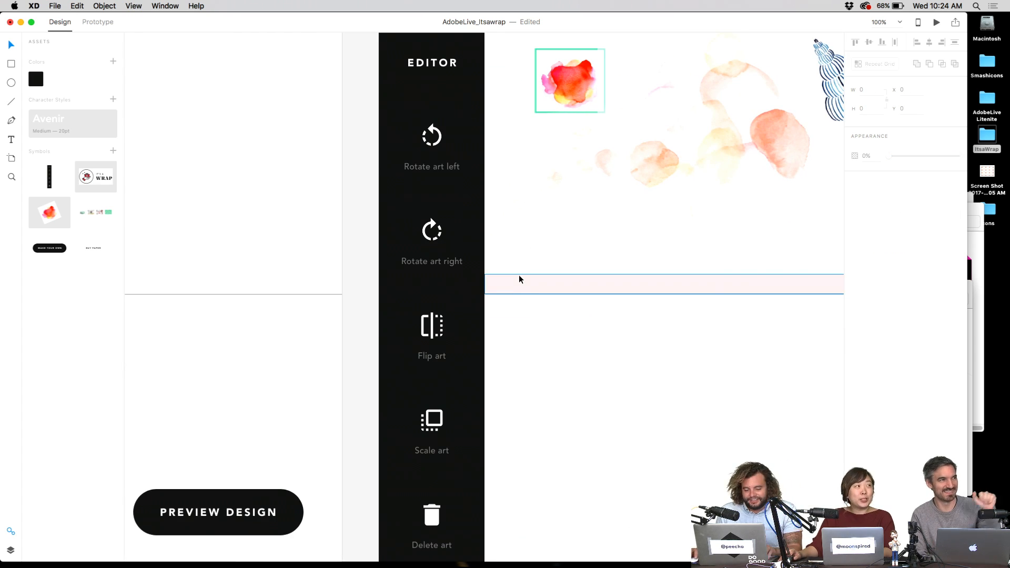
{"action": "key", "text": "r"}
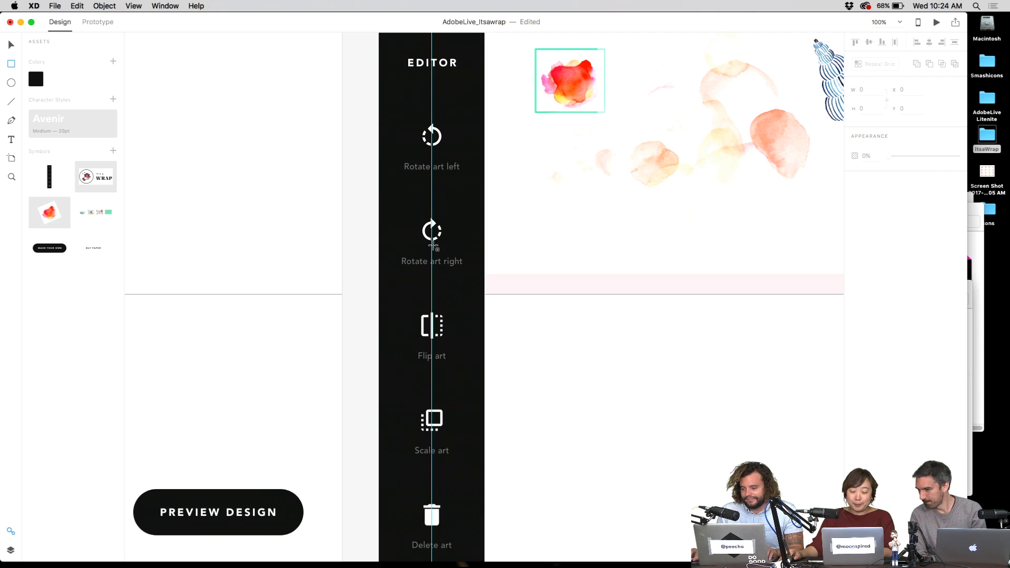
{"action": "scroll", "coordinate": [532, 291], "scroll_direction": "down", "scroll_amount": 3}
{"action": "scroll", "coordinate": [533, 291], "scroll_direction": "left", "scroll_amount": 1}
- Draw a rectangle over the Scale art button and round it into a circle with radius 77
{"action": "left_click_drag", "start_coordinate": [412, 296], "coordinate": [496, 377]}
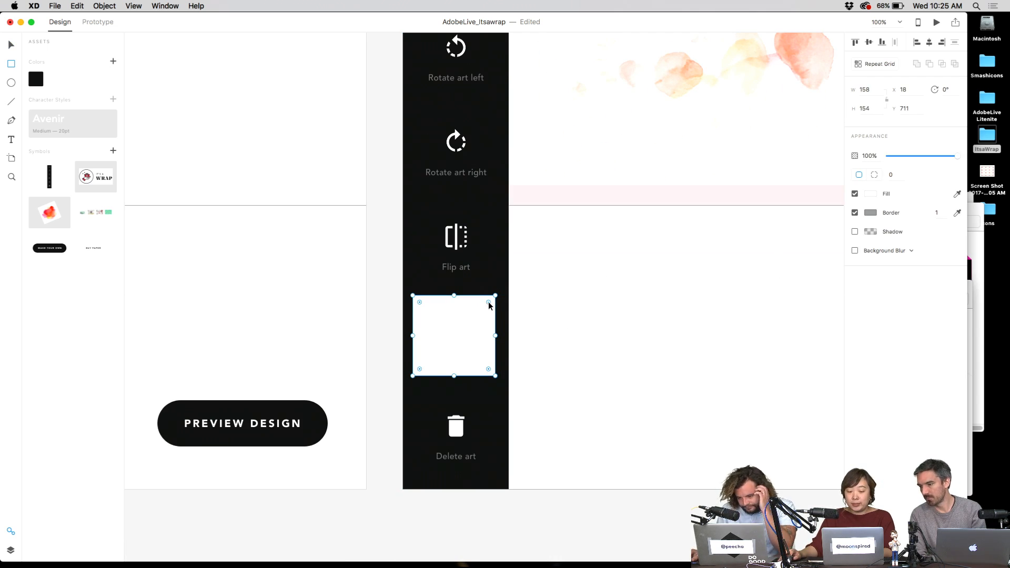
{"action": "left_click_drag", "start_coordinate": [489, 306], "coordinate": [474, 358]}
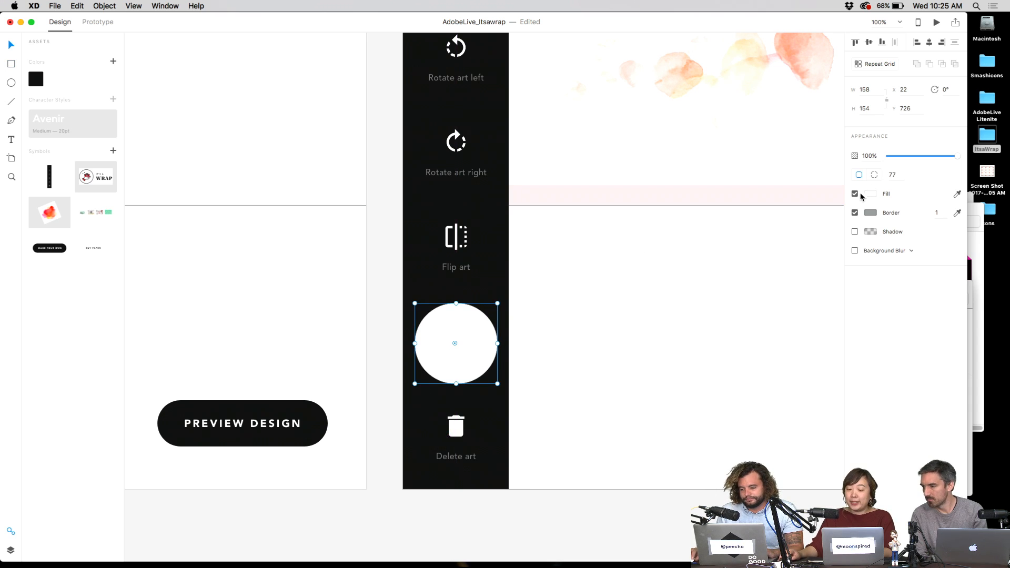
{"action": "left_click", "coordinate": [856, 213]}
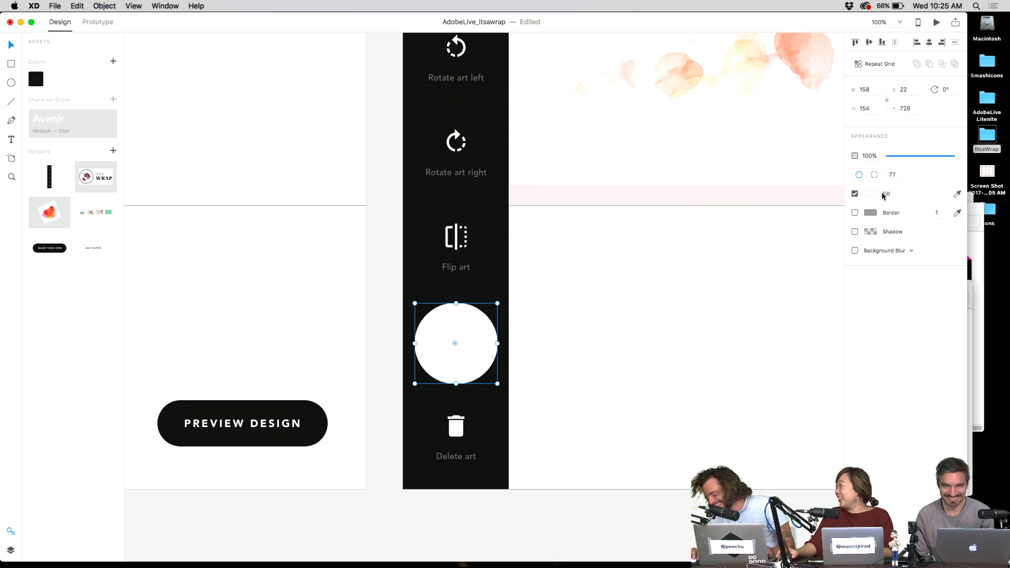
{"action": "left_click", "coordinate": [855, 213]}
- Give the circle a white fill and no border
{"action": "left_click", "coordinate": [855, 194]}
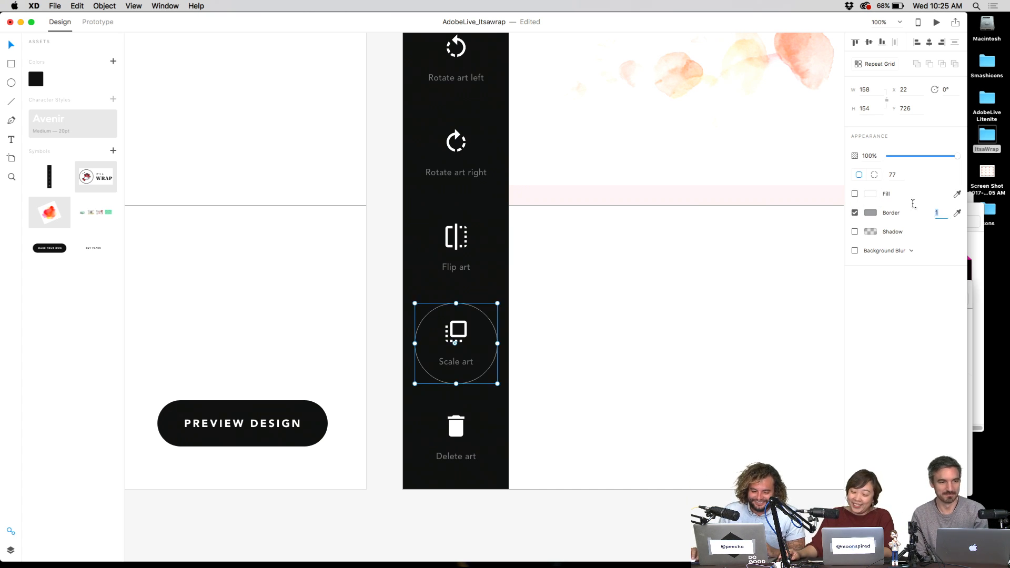
{"action": "left_click", "coordinate": [537, 350]}
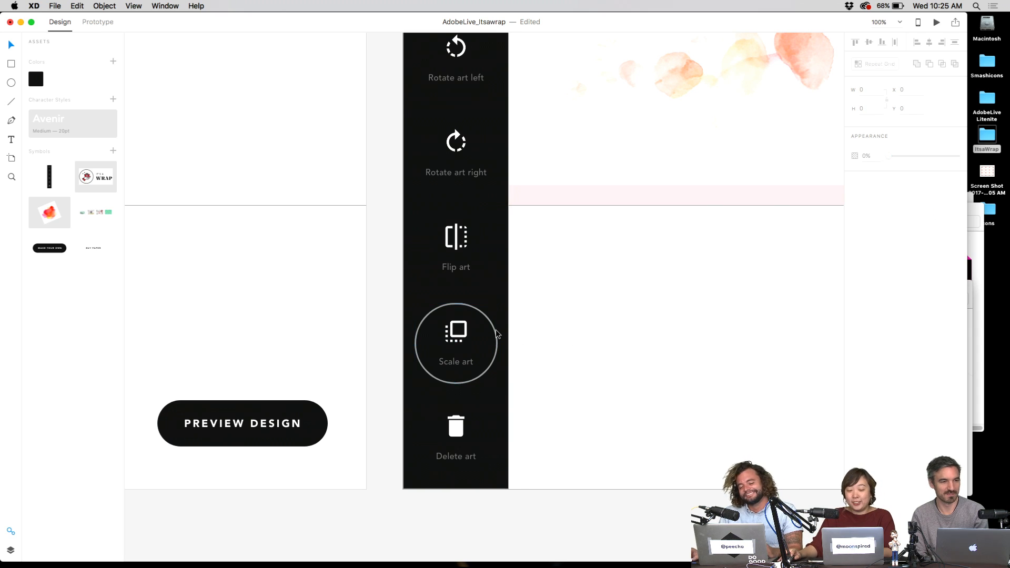
{"action": "left_click", "coordinate": [496, 334]}
{"action": "left_click", "coordinate": [855, 194]}
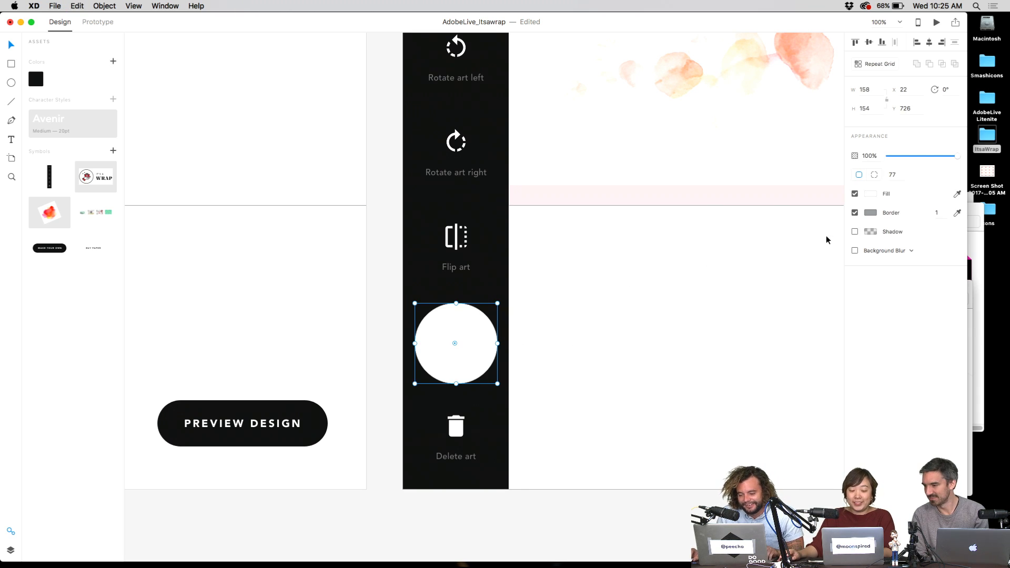
{"action": "left_click", "coordinate": [855, 212]}
{"action": "left_click", "coordinate": [871, 212]}
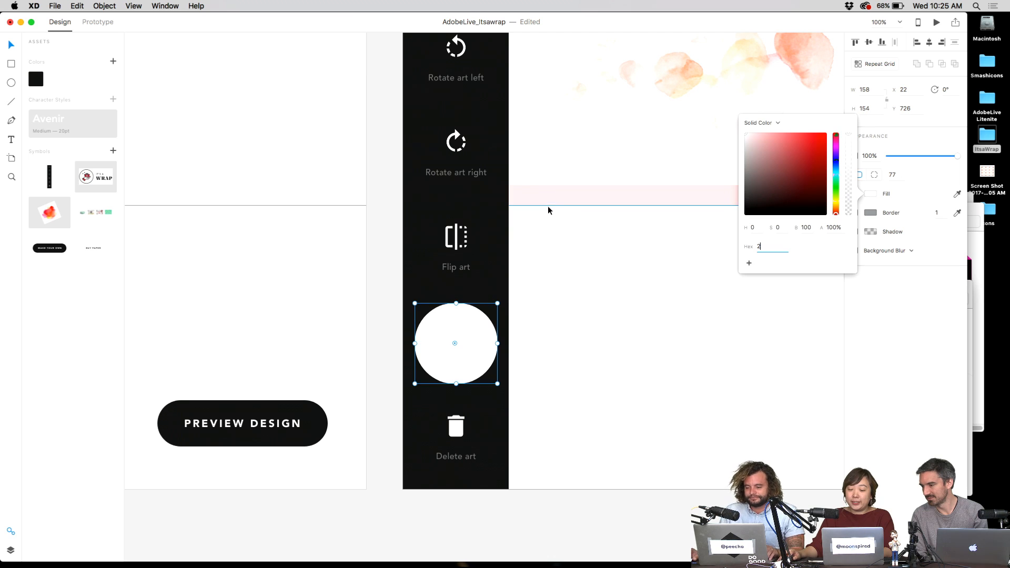
{"action": "left_click", "coordinate": [609, 237]}
{"action": "left_click", "coordinate": [609, 237]}
- Set the circle's opacity to 20% so it faintly highlights Scale art
{"action": "left_click", "coordinate": [451, 350]}
{"action": "key", "text": "3"}
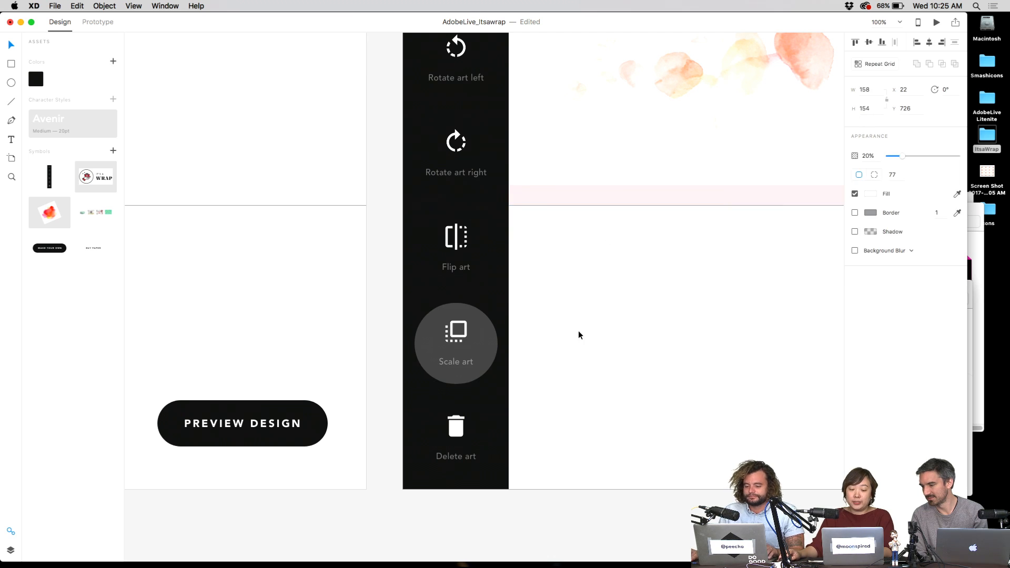
{"action": "left_click", "coordinate": [580, 333]}
{"action": "left_click_drag", "start_coordinate": [580, 335], "coordinate": [504, 374]}
{"action": "left_click", "coordinate": [426, 412]}
{"action": "left_click", "coordinate": [539, 397]}
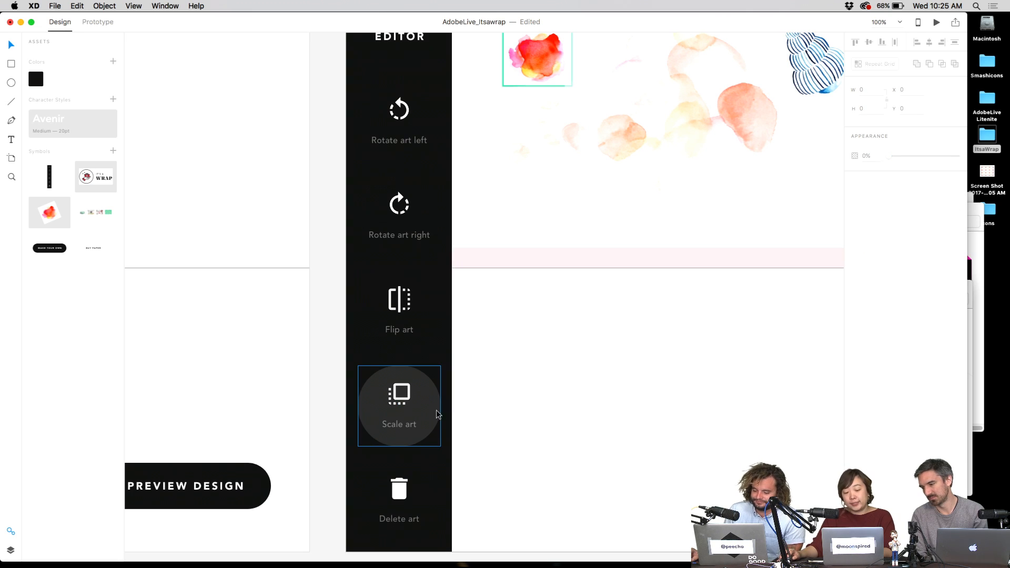
- Select the watercolor, shell and frame pieces together and group them
{"action": "scroll", "coordinate": [491, 394], "scroll_direction": "up", "scroll_amount": 1}
{"action": "scroll", "coordinate": [490, 393], "scroll_direction": "down", "scroll_amount": 3}
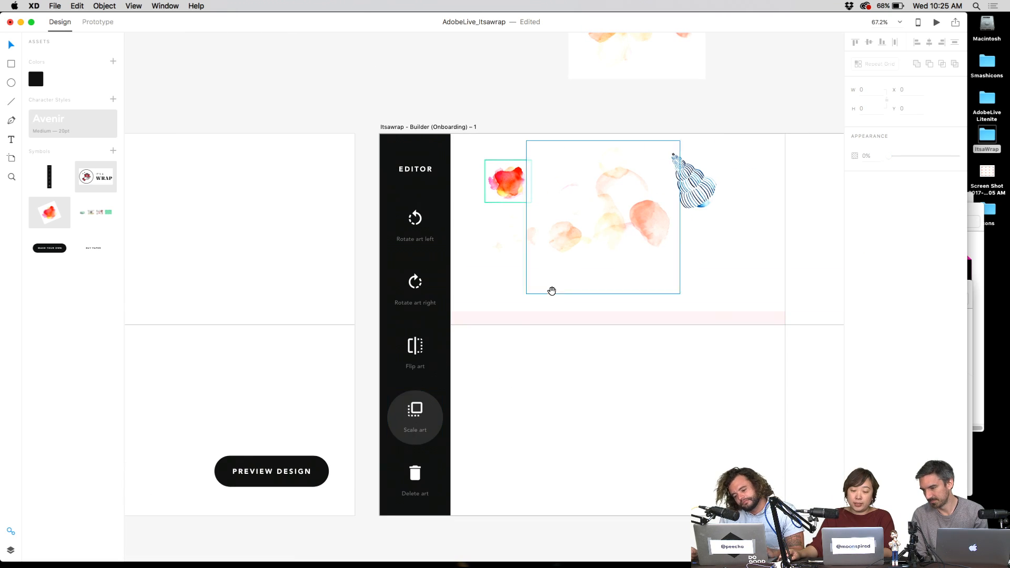
{"action": "left_click_drag", "start_coordinate": [552, 291], "coordinate": [498, 337]}
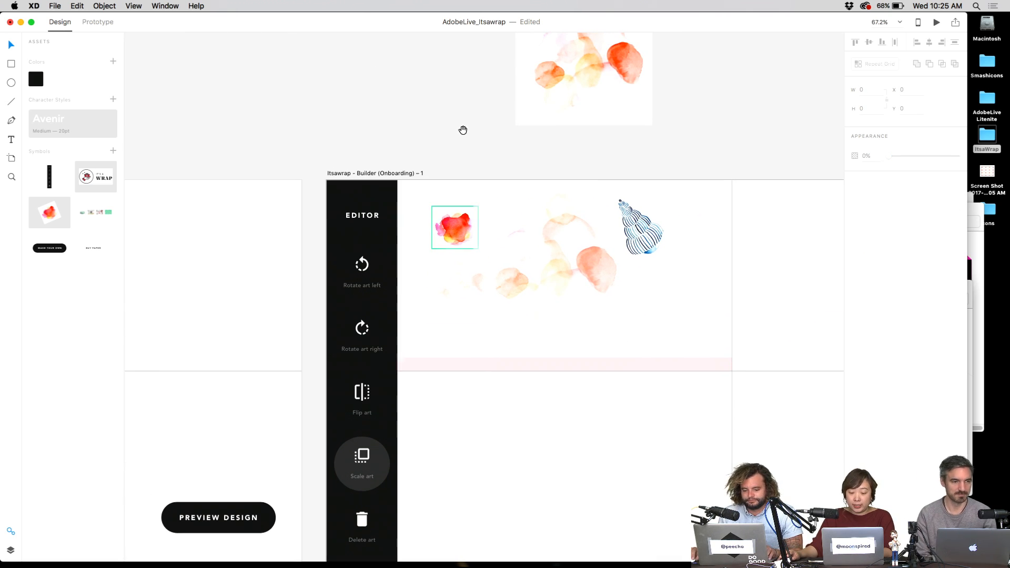
{"action": "scroll", "coordinate": [453, 135], "scroll_direction": "right", "scroll_amount": 5}
{"action": "scroll", "coordinate": [453, 135], "scroll_direction": "down", "scroll_amount": 2}
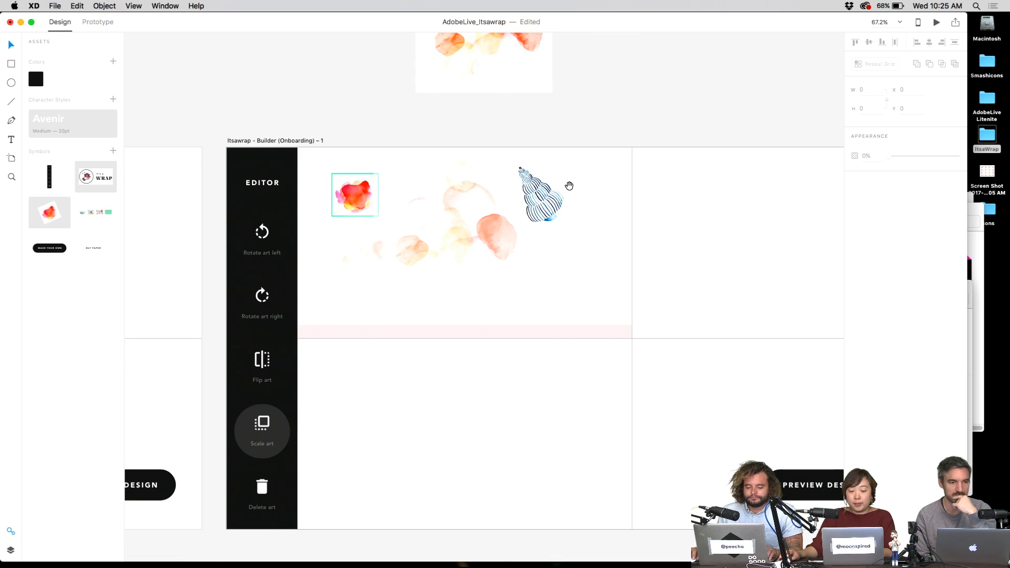
{"action": "left_click_drag", "start_coordinate": [564, 177], "coordinate": [377, 263]}
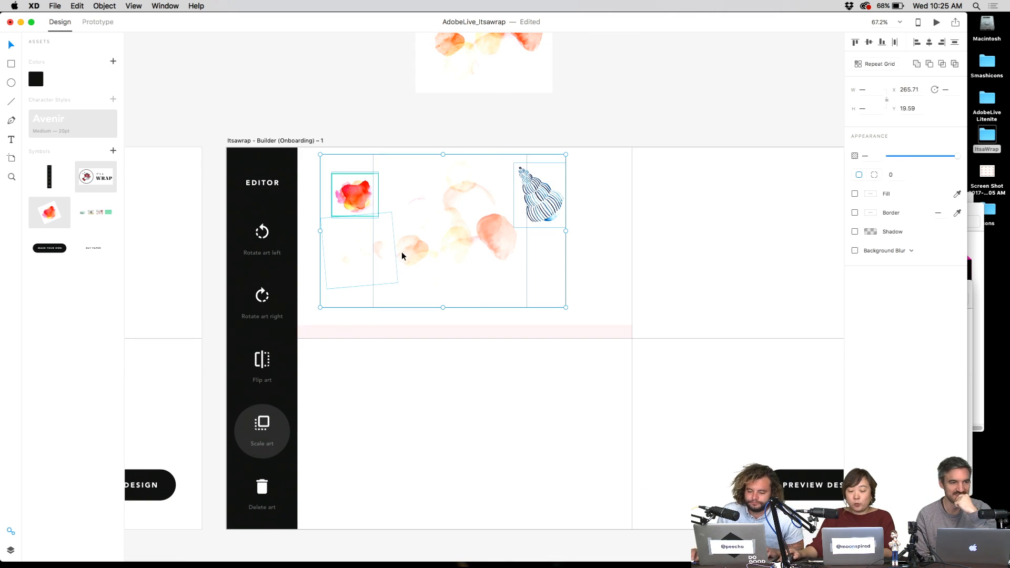
{"action": "key", "text": "super+g"}
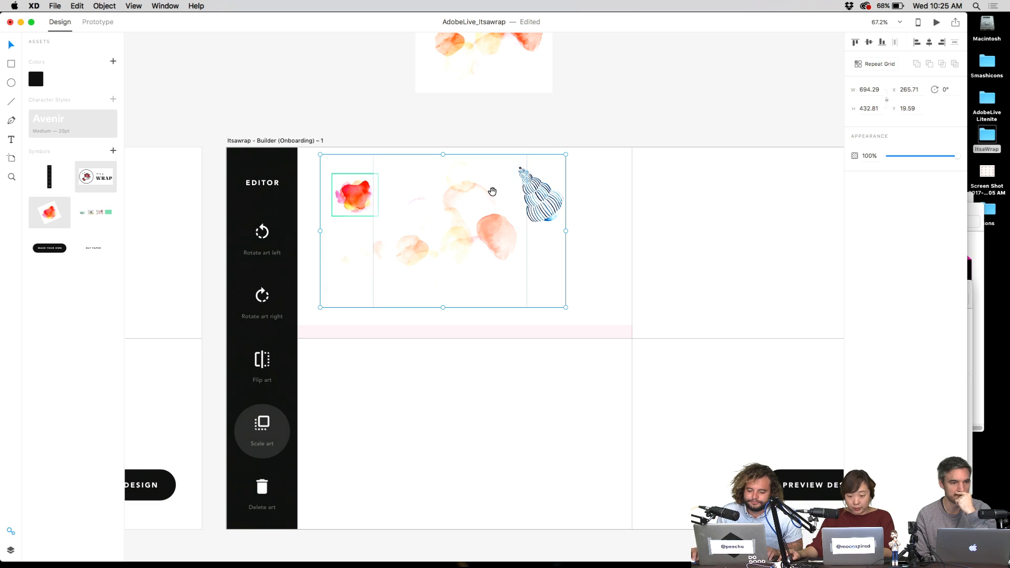
- Duplicate the art group to the right and below to form two rows
{"action": "scroll", "coordinate": [395, 269], "scroll_direction": "up", "scroll_amount": 3}
{"action": "scroll", "coordinate": [394, 268], "scroll_direction": "right", "scroll_amount": 3}
{"action": "scroll", "coordinate": [353, 311], "scroll_direction": "down", "scroll_amount": 2}
{"action": "left_click_drag", "start_coordinate": [366, 305], "coordinate": [626, 311]}
{"action": "scroll", "coordinate": [626, 311], "scroll_direction": "down", "scroll_amount": 3}
{"action": "scroll", "coordinate": [626, 312], "scroll_direction": "left", "scroll_amount": 3}
{"action": "left_click_drag", "start_coordinate": [425, 232], "coordinate": [718, 405]}
{"action": "scroll", "coordinate": [689, 333], "scroll_direction": "left", "scroll_amount": 5}
{"action": "scroll", "coordinate": [689, 334], "scroll_direction": "left", "scroll_amount": 2}
{"action": "scroll", "coordinate": [679, 339], "scroll_direction": "down", "scroll_amount": 3}
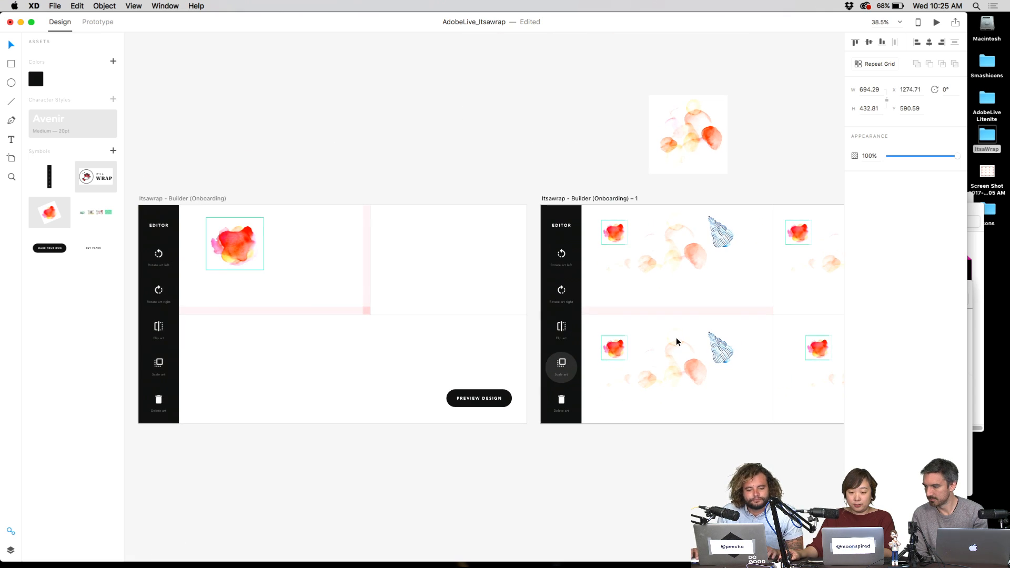
- Move the pink column left, shorten the horizontal pink bar to meet it, and select both bars
{"action": "left_click", "coordinate": [344, 345]}
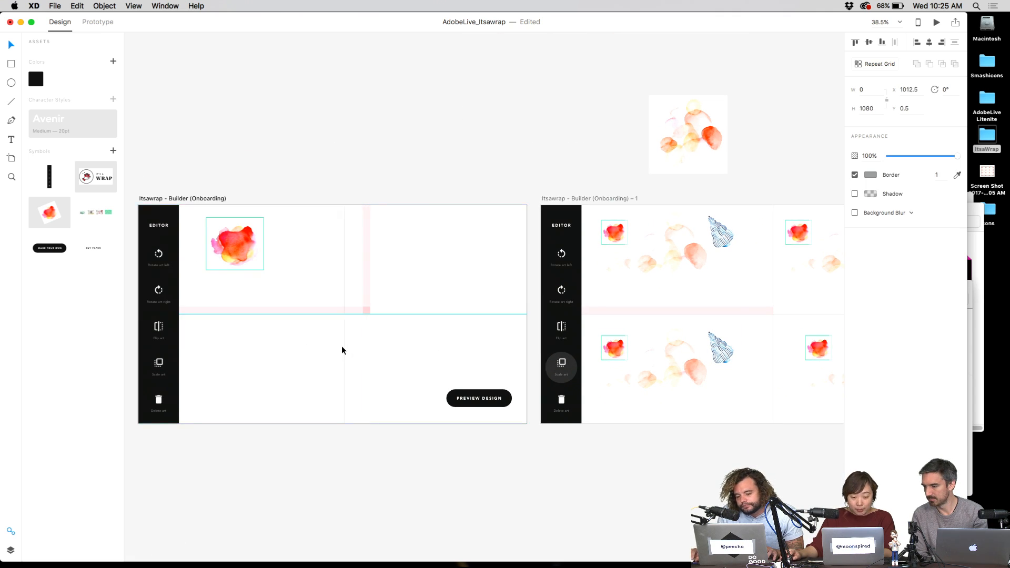
{"action": "left_click_drag", "start_coordinate": [368, 246], "coordinate": [343, 251]}
{"action": "left_click", "coordinate": [319, 311]}
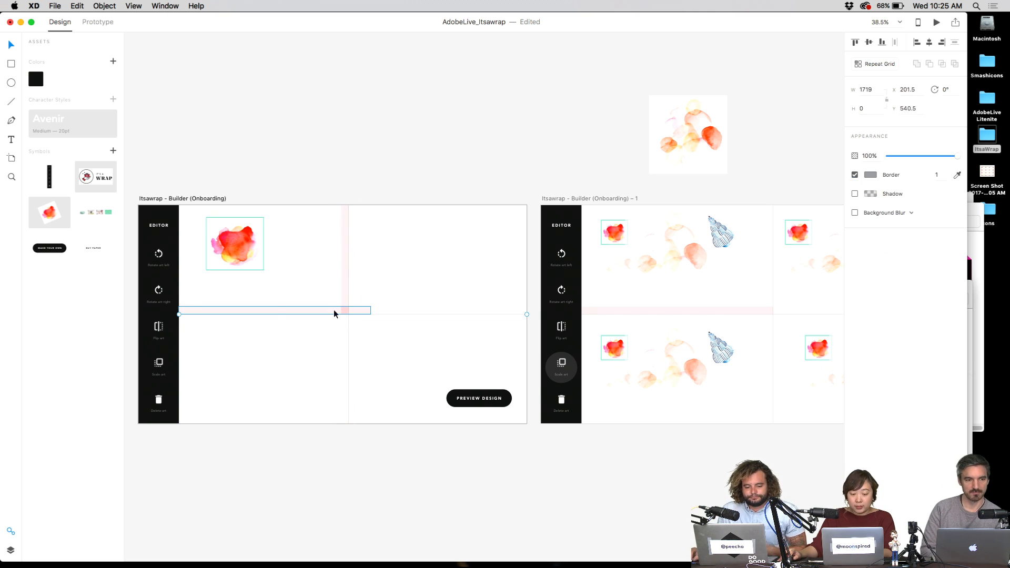
{"action": "left_click_drag", "start_coordinate": [371, 310], "coordinate": [349, 311]}
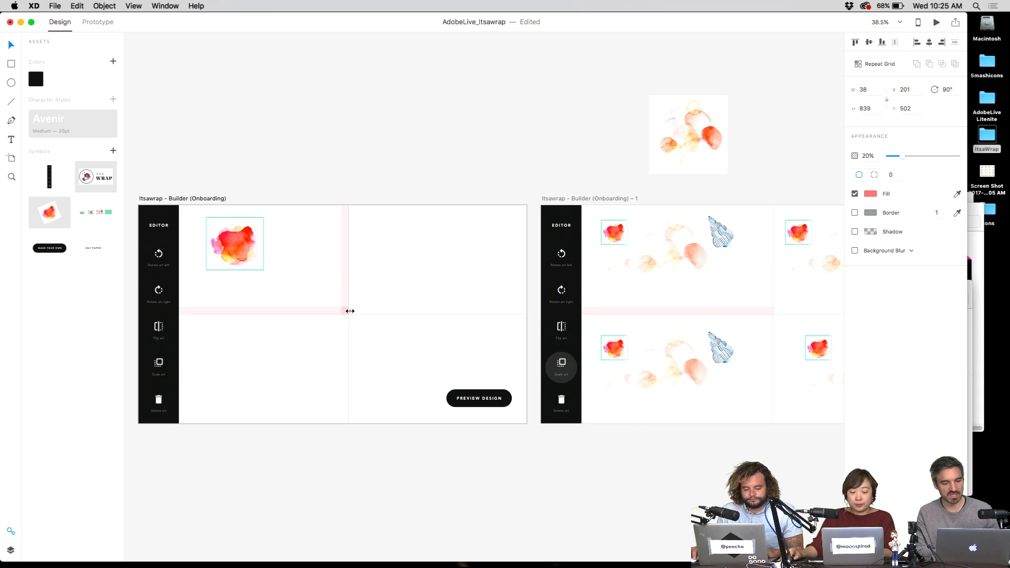
{"action": "left_click", "coordinate": [345, 292]}
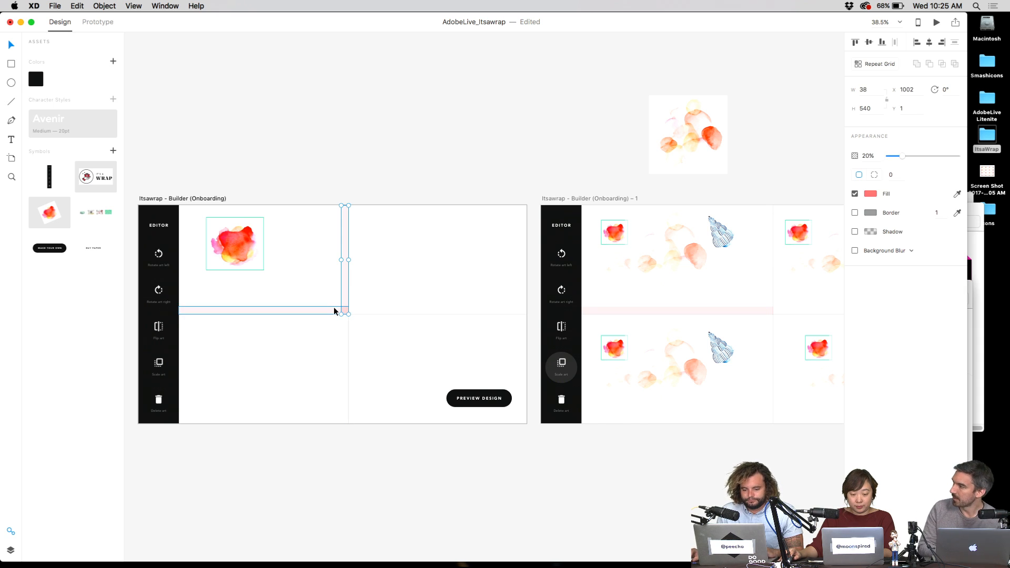
{"action": "left_click", "coordinate": [340, 310], "text": "shift"}
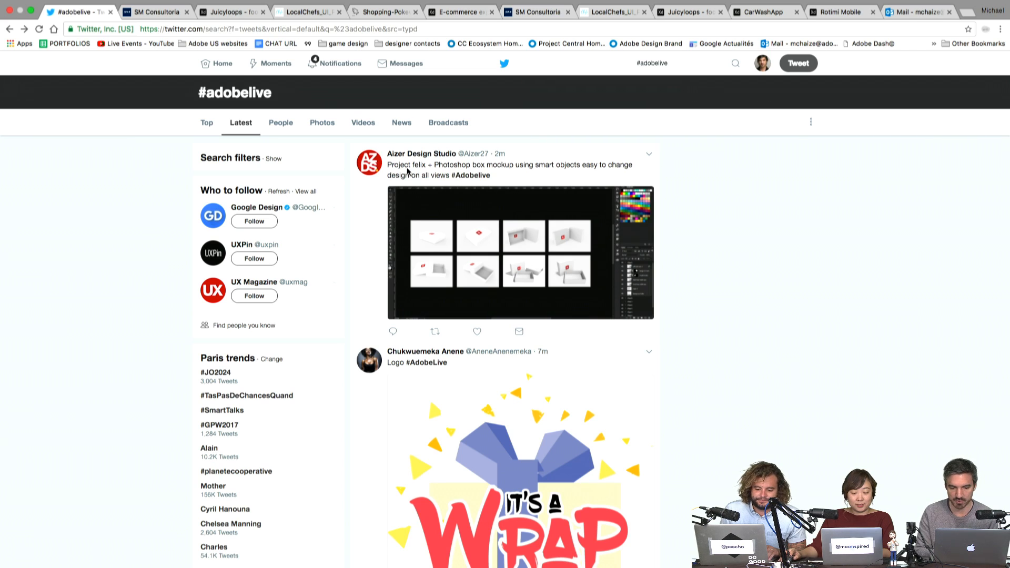
- View the #adobelive tweet's Photoshop box mockup image at full size
{"action": "left_click", "coordinate": [559, 298]}
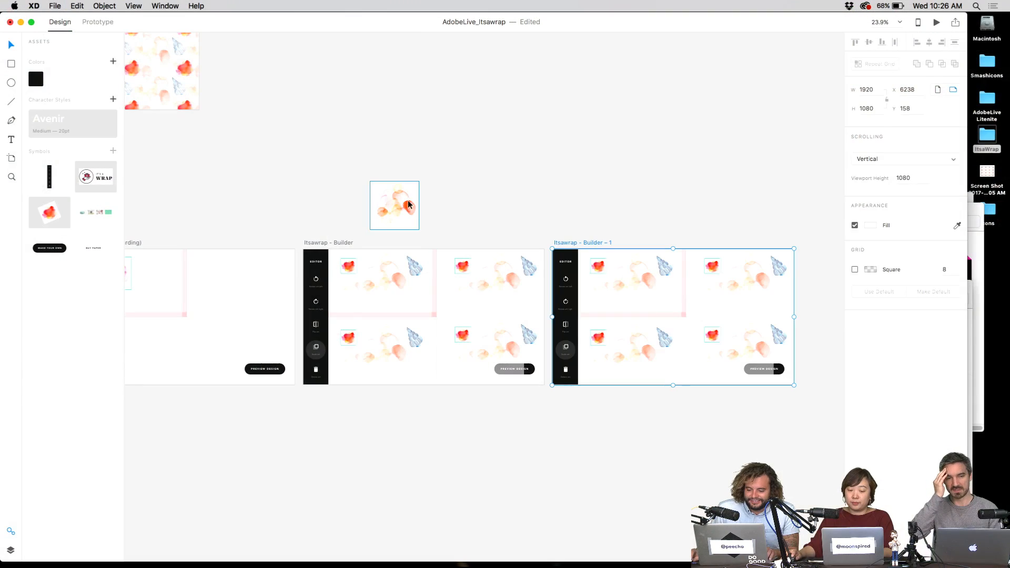
{"action": "left_click", "coordinate": [395, 207]}
- Move the watercolor thumbnail up, rename the artboard to Itsawrap - Builder 2, and save
{"action": "left_click_drag", "start_coordinate": [394, 207], "coordinate": [333, 83]}
{"action": "left_click", "coordinate": [496, 160]}
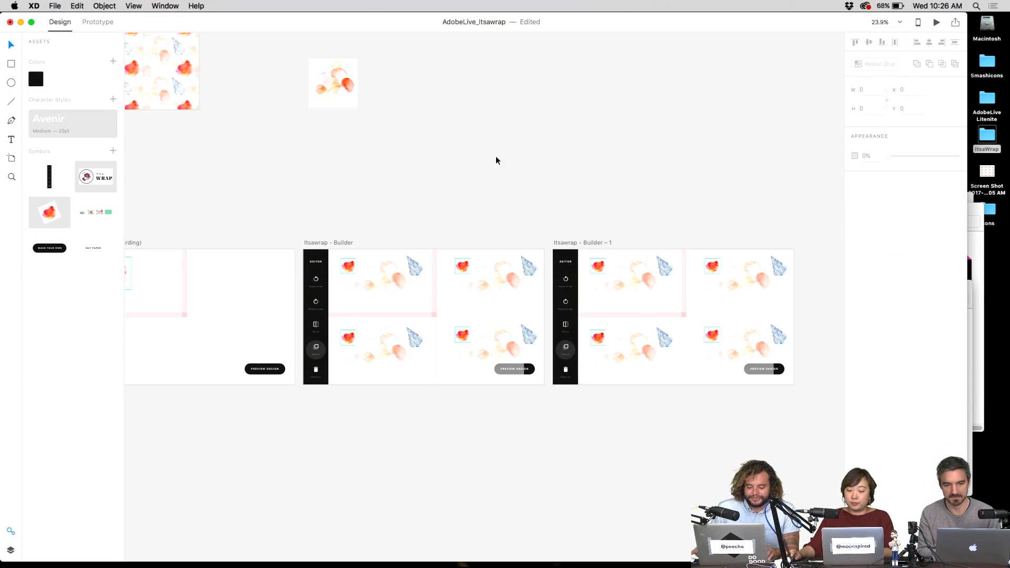
{"action": "scroll", "coordinate": [605, 251], "scroll_direction": "up", "scroll_amount": 2}
{"action": "double_click", "coordinate": [598, 242]}
{"action": "key", "text": "Right"}
{"action": "key", "text": "shift+Left"}
{"action": "key", "text": "shift+Left"}
{"action": "key", "text": "shift+Left"}
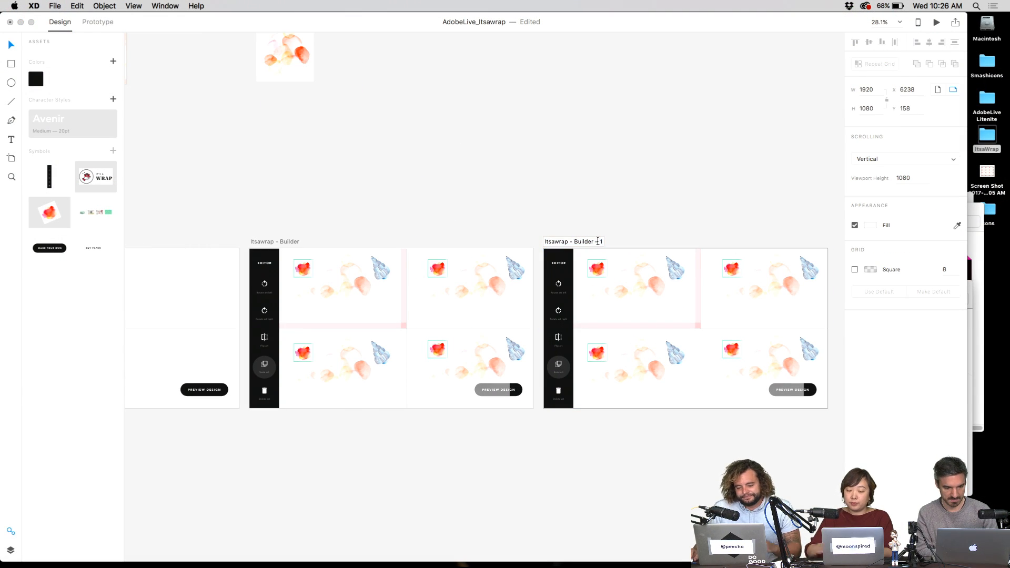
{"action": "left_click", "coordinate": [657, 233]}
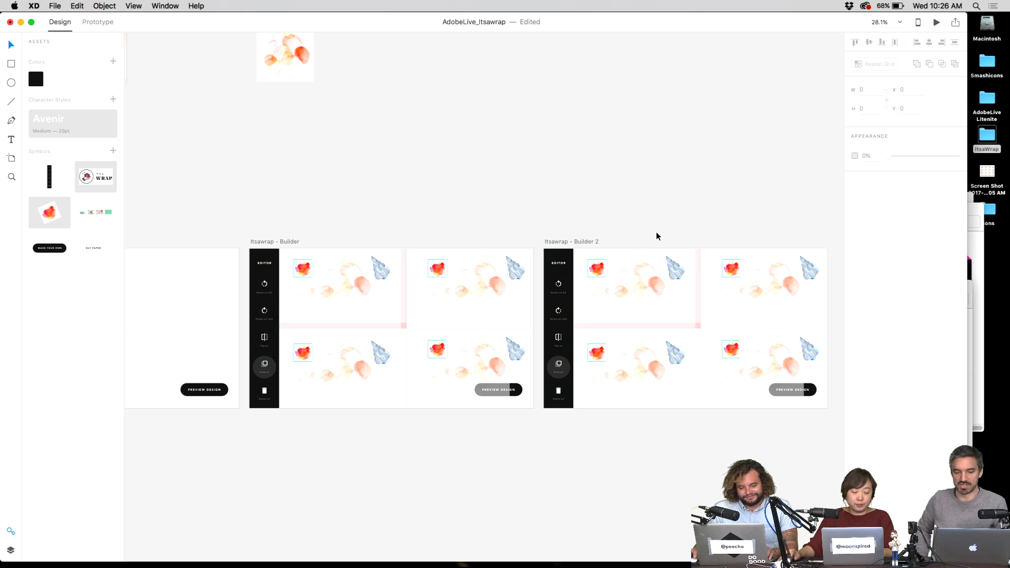
{"action": "key", "text": "super+s"}
- Bring the Homepage artboard into view and show the builder artboards at 100%
{"action": "scroll", "coordinate": [438, 205], "scroll_direction": "left", "scroll_amount": 3}
{"action": "scroll", "coordinate": [499, 185], "scroll_direction": "right", "scroll_amount": 2}
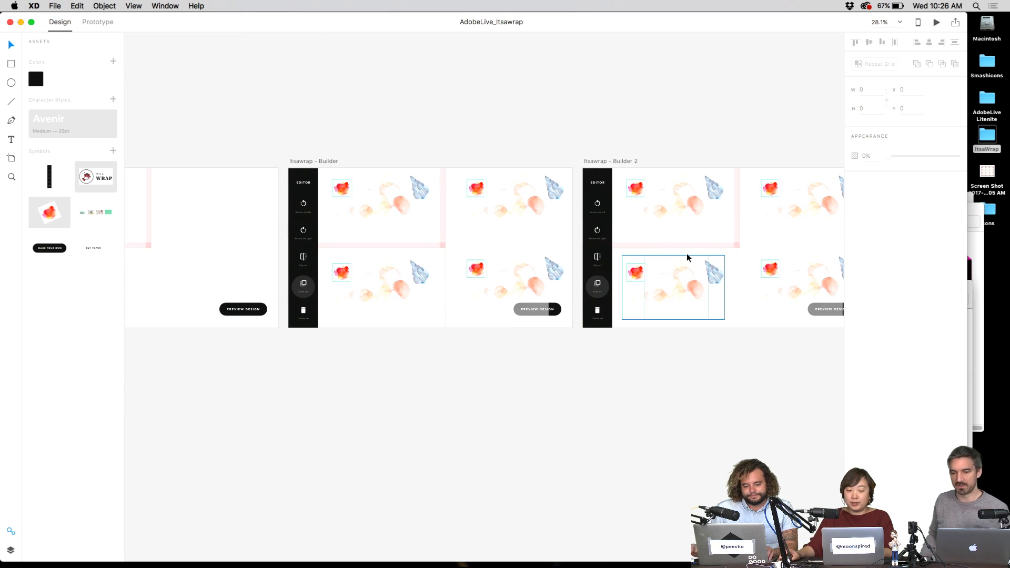
{"action": "scroll", "coordinate": [687, 254], "scroll_direction": "up", "scroll_amount": 3}
{"action": "scroll", "coordinate": [686, 254], "scroll_direction": "up", "scroll_amount": 2}
{"action": "scroll", "coordinate": [687, 254], "scroll_direction": "down", "scroll_amount": 6}
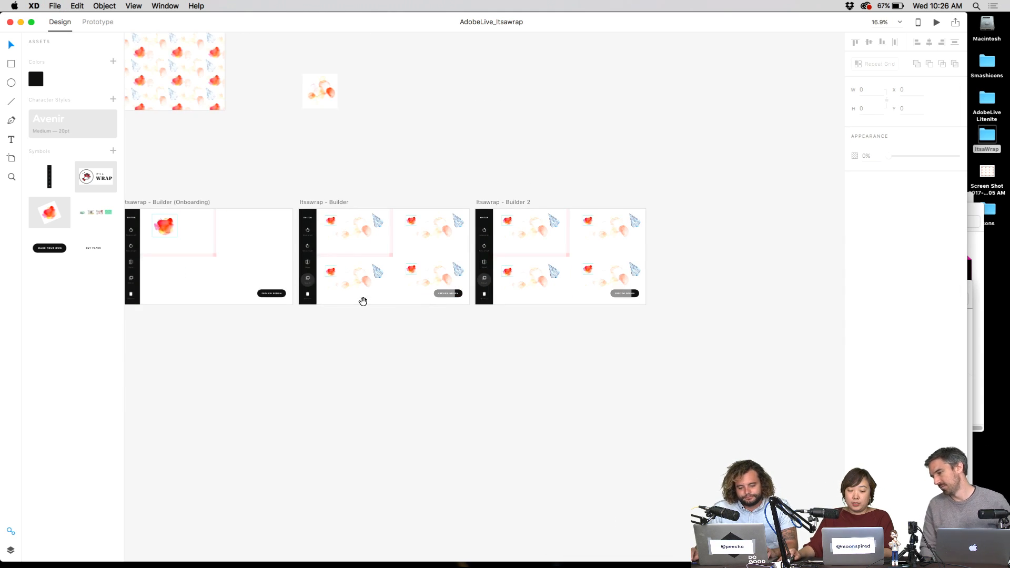
{"action": "left_click_drag", "start_coordinate": [362, 300], "coordinate": [579, 276]}
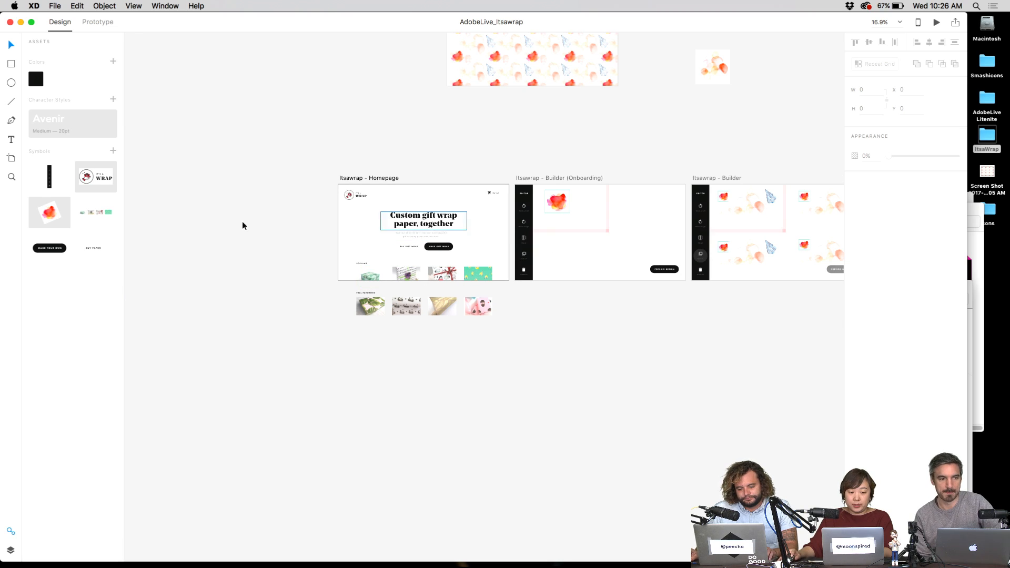
{"action": "key", "text": "r"}
{"action": "scroll", "coordinate": [470, 291], "scroll_direction": "right", "scroll_amount": 6}
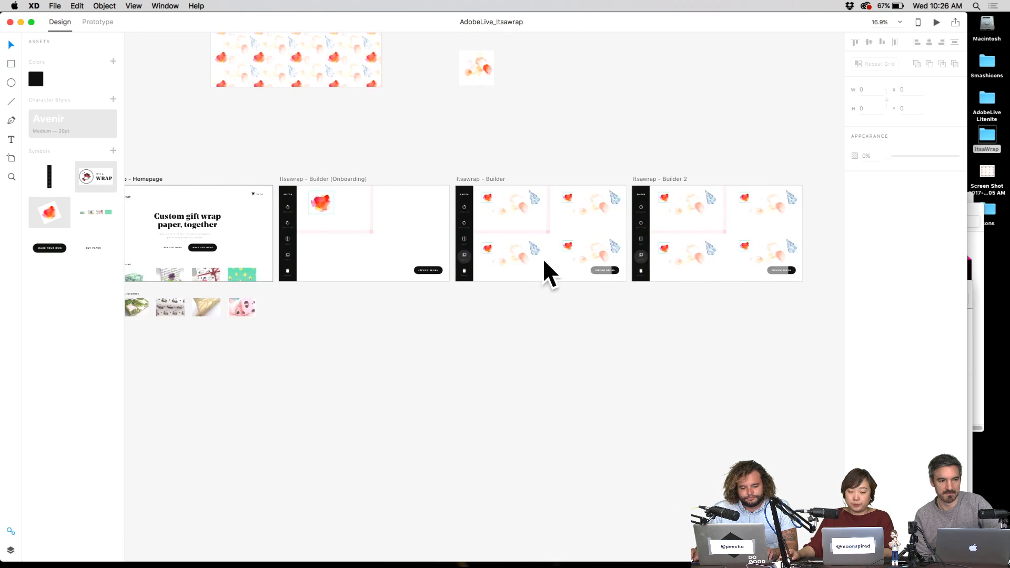
{"action": "key", "text": "super+1"}
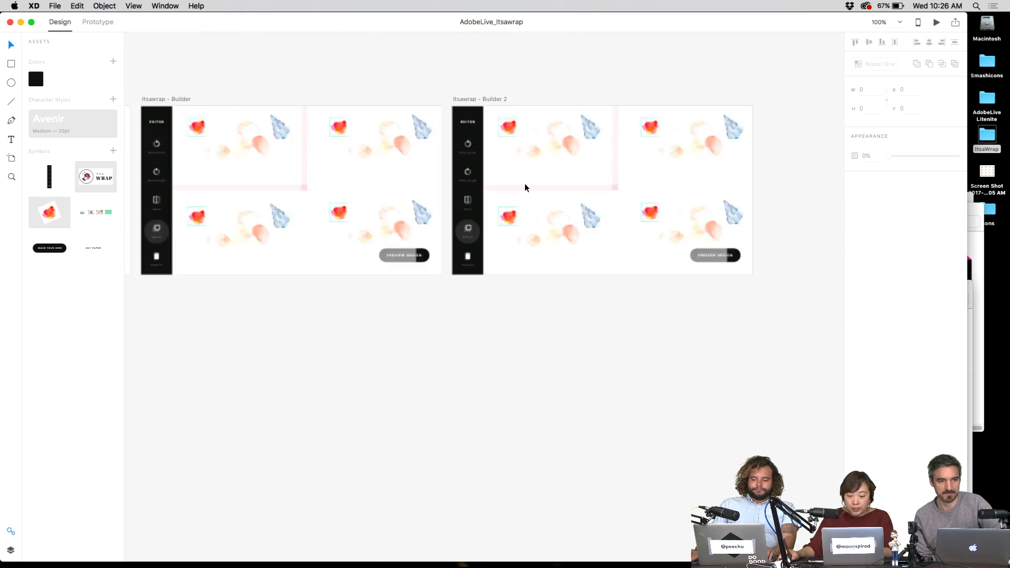
{"action": "scroll", "coordinate": [544, 203], "scroll_direction": "up", "scroll_amount": 5}
{"action": "scroll", "coordinate": [544, 203], "scroll_direction": "down", "scroll_amount": 3}
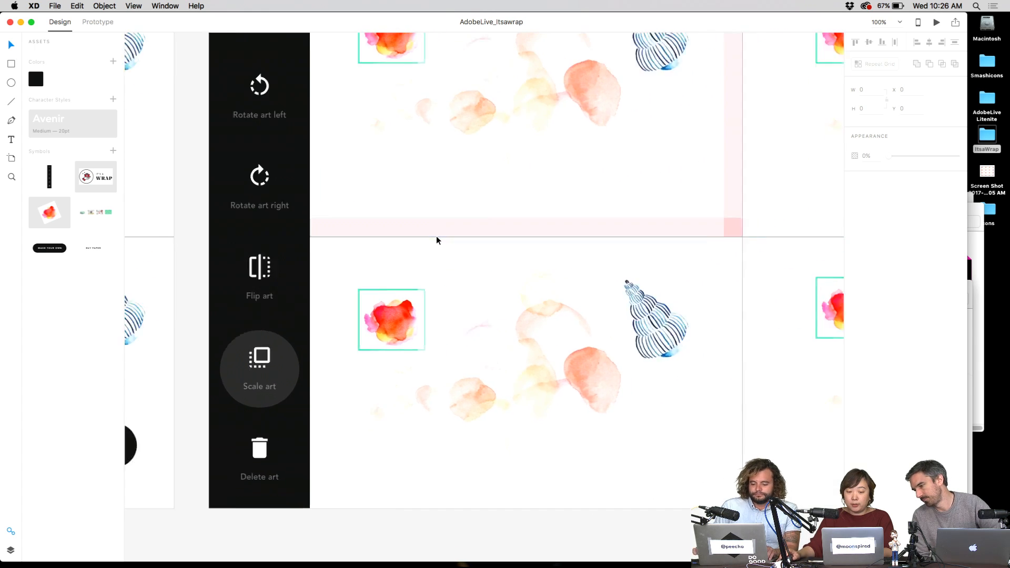
- Scale the Builder 2 artwork group down and remove the teal frame from its watercolor image
{"action": "left_click", "coordinate": [516, 245]}
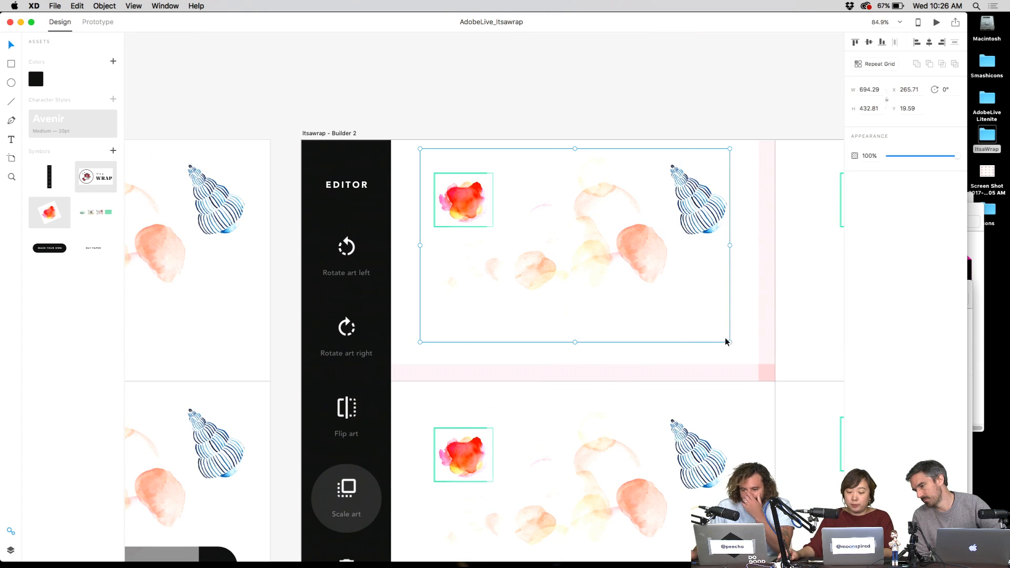
{"action": "left_click_drag", "start_coordinate": [729, 342], "coordinate": [609, 264]}
{"action": "left_click", "coordinate": [481, 79]}
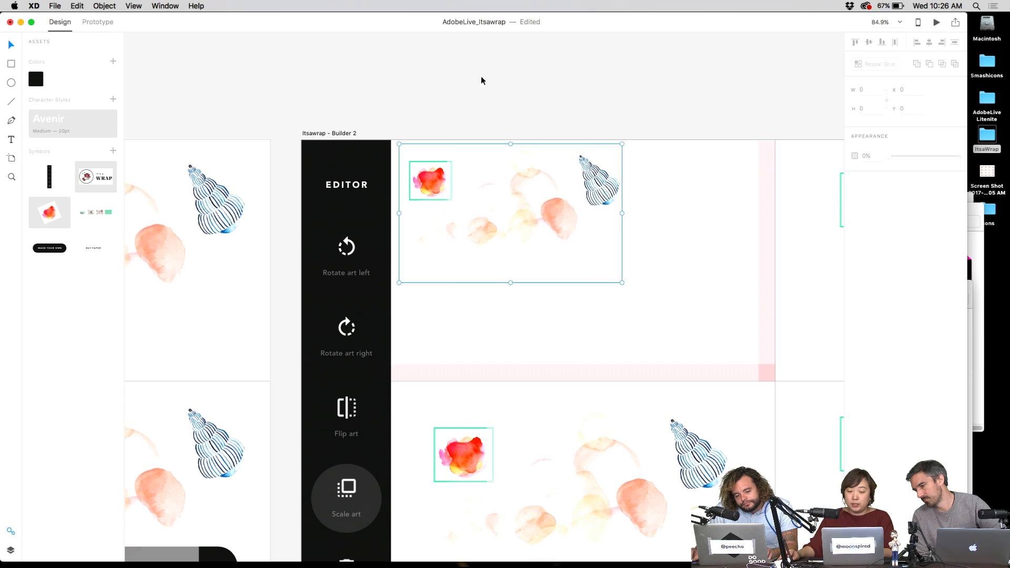
{"action": "double_click", "coordinate": [434, 167]}
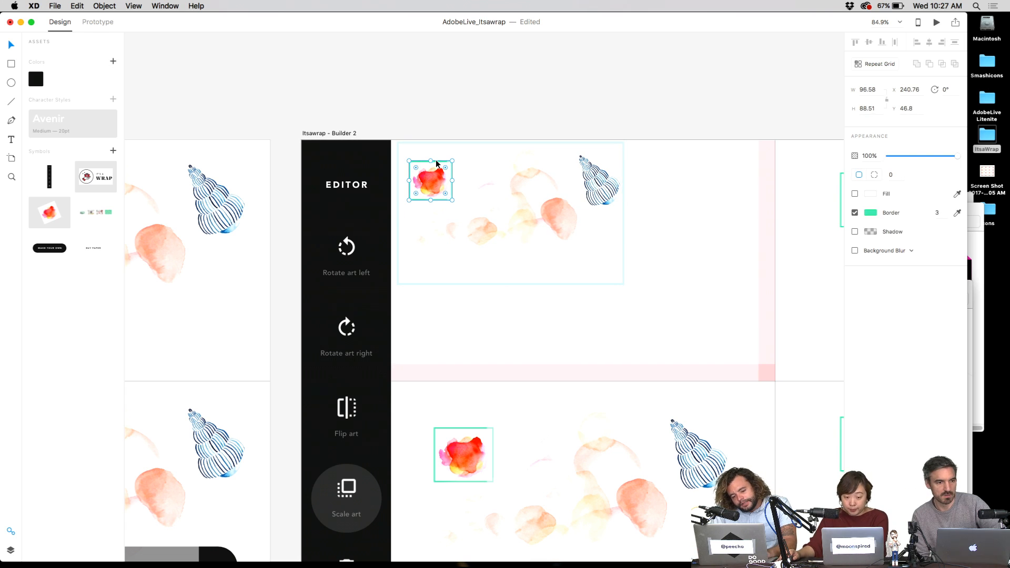
{"action": "left_click", "coordinate": [495, 100]}
{"action": "left_click", "coordinate": [517, 177]}
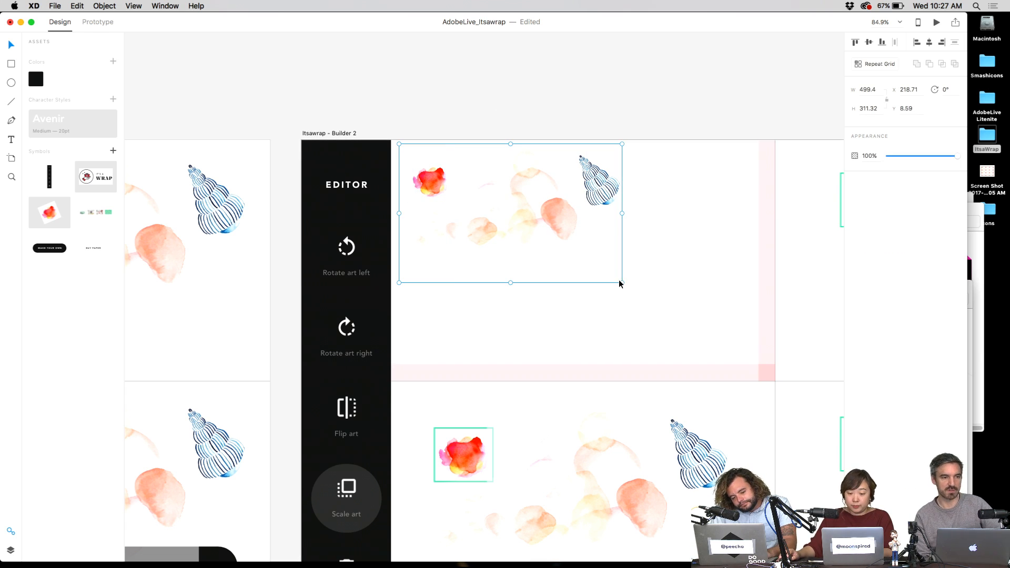
{"action": "left_click_drag", "start_coordinate": [621, 282], "coordinate": [593, 260]}
- Turn the artwork group into a Repeat Grid extended into a second row
{"action": "key", "text": "super+r"}
{"action": "left_click_drag", "start_coordinate": [495, 259], "coordinate": [496, 286]}
{"action": "scroll", "coordinate": [494, 140], "scroll_direction": "down", "scroll_amount": 6}
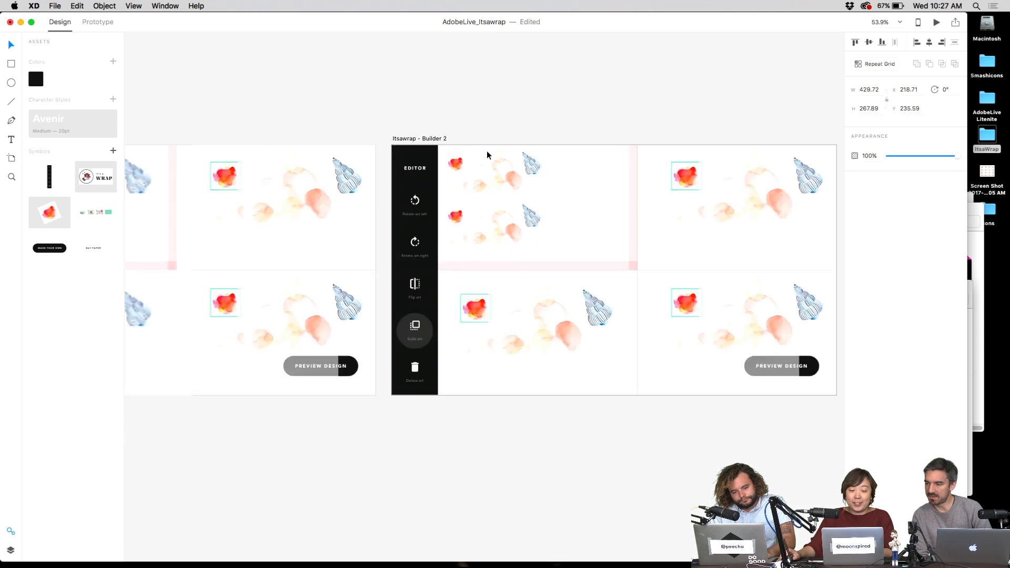
{"action": "scroll", "coordinate": [338, 144], "scroll_direction": "left", "scroll_amount": 5}
{"action": "scroll", "coordinate": [320, 193], "scroll_direction": "up", "scroll_amount": 8}
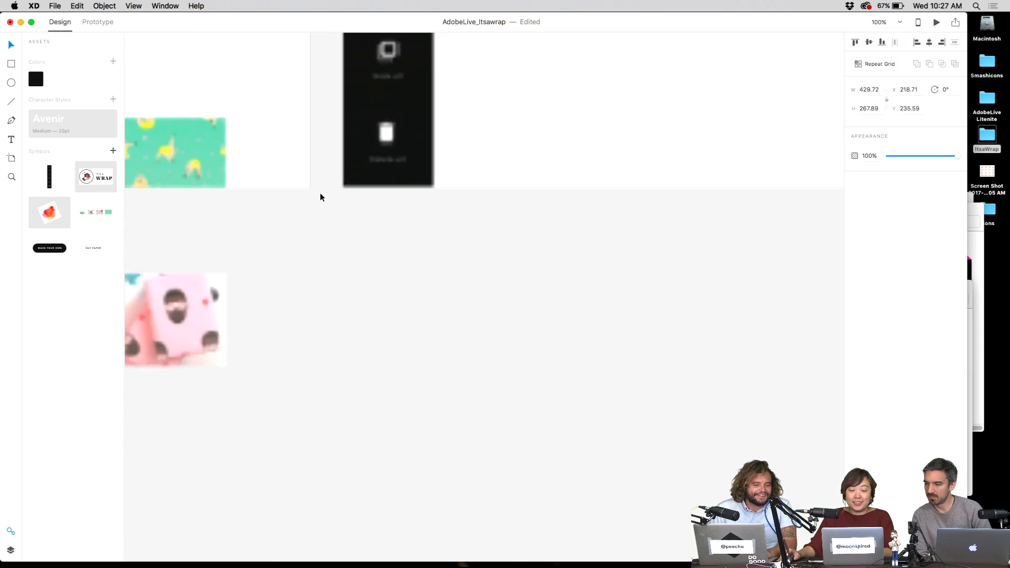
- Scroll and zoom past the Homepage artboard to the EXPERIMENT!!!! pattern artboard
{"action": "scroll", "coordinate": [522, 249], "scroll_direction": "down", "scroll_amount": 4}
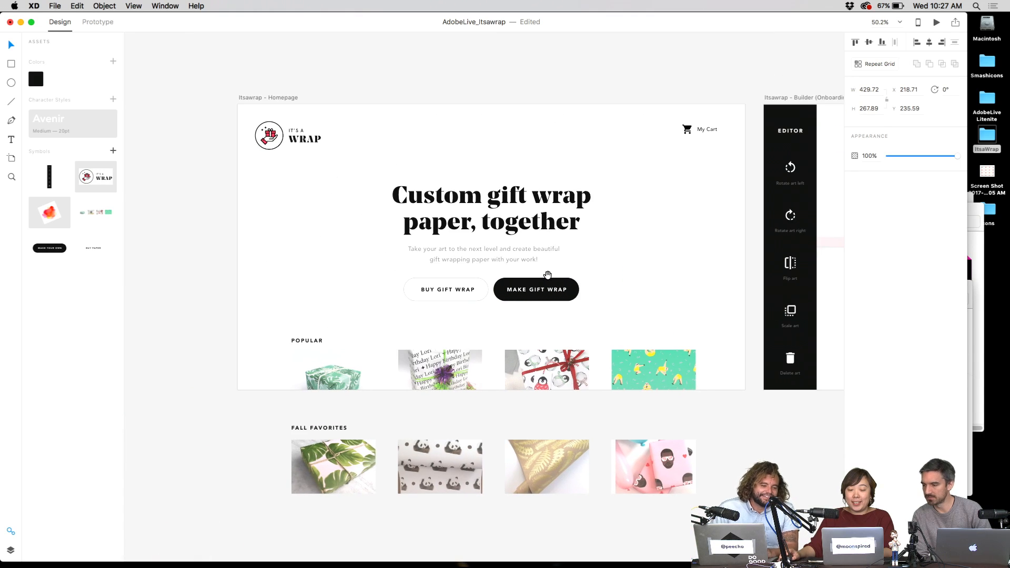
{"action": "scroll", "coordinate": [545, 278], "scroll_direction": "up", "scroll_amount": 1}
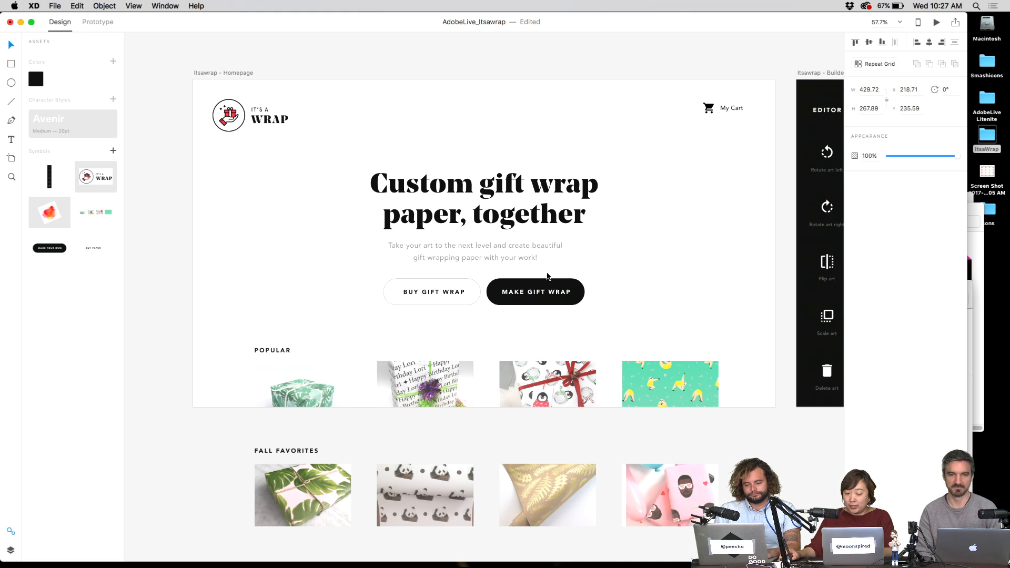
{"action": "scroll", "coordinate": [604, 243], "scroll_direction": "down", "scroll_amount": 3}
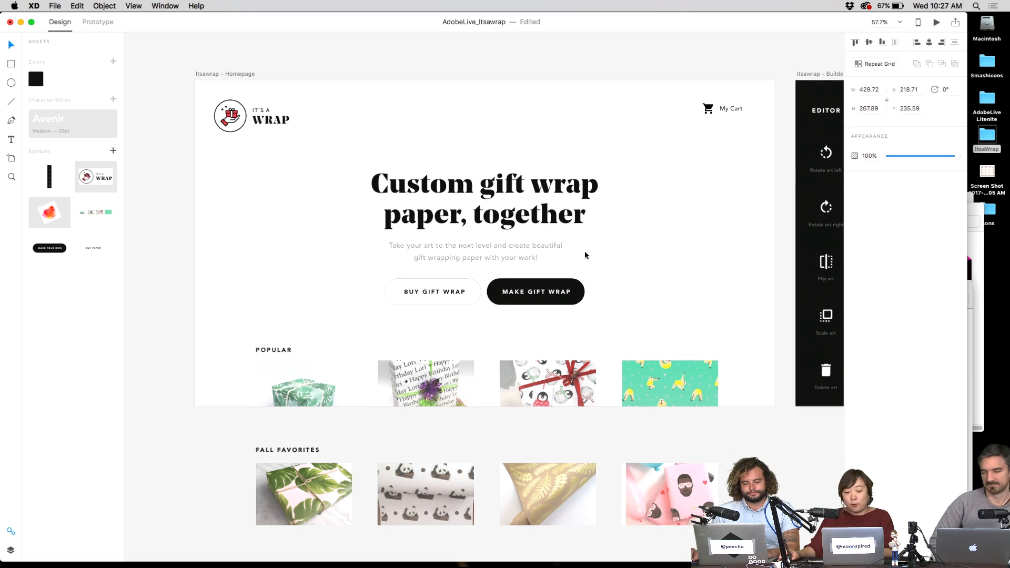
{"action": "scroll", "coordinate": [604, 244], "scroll_direction": "up", "scroll_amount": 5}
{"action": "scroll", "coordinate": [453, 358], "scroll_direction": "right", "scroll_amount": 3}
{"action": "scroll", "coordinate": [530, 379], "scroll_direction": "up", "scroll_amount": 3}
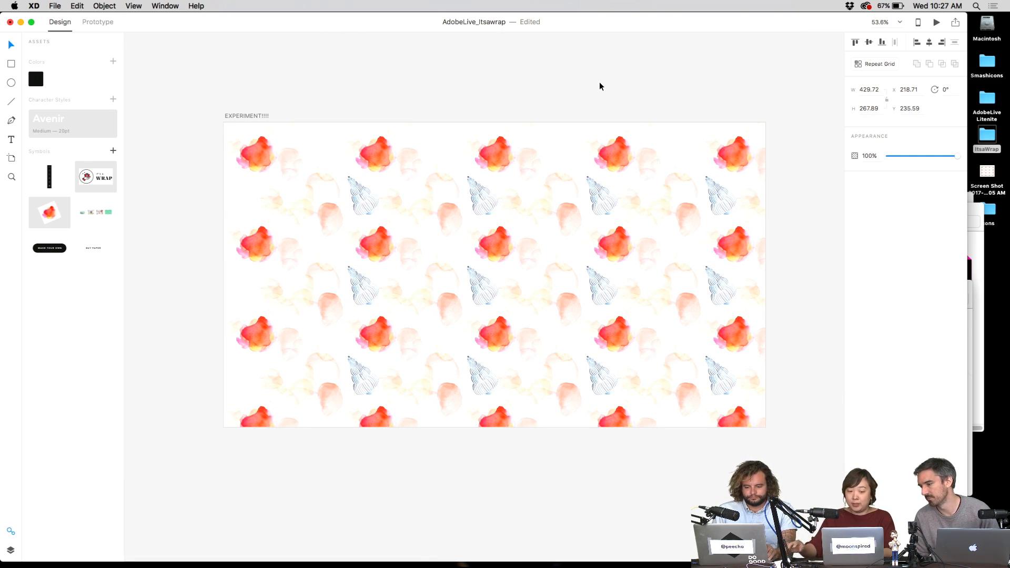
- Replace Builder 2's two-row artwork grid with the pasted pattern tile at the top-left
{"action": "left_click", "coordinate": [690, 116]}
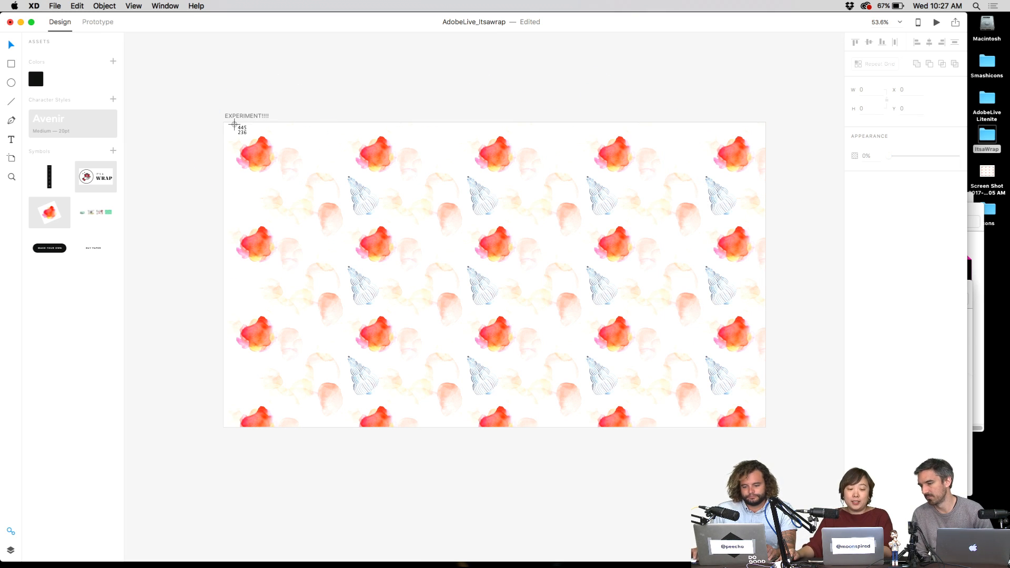
{"action": "left_click_drag", "start_coordinate": [229, 125], "coordinate": [474, 281]}
{"action": "scroll", "coordinate": [707, 322], "scroll_direction": "down", "scroll_amount": 5}
{"action": "scroll", "coordinate": [708, 322], "scroll_direction": "right", "scroll_amount": 5}
{"action": "scroll", "coordinate": [835, 355], "scroll_direction": "down", "scroll_amount": 3}
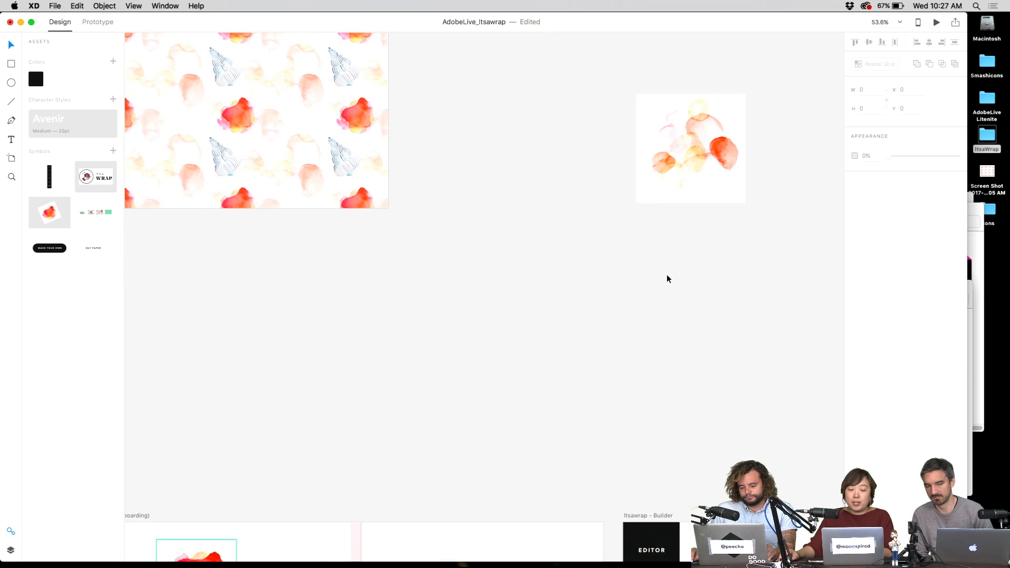
{"action": "scroll", "coordinate": [667, 274], "scroll_direction": "down", "scroll_amount": 10}
{"action": "scroll", "coordinate": [721, 267], "scroll_direction": "right", "scroll_amount": 5}
{"action": "scroll", "coordinate": [721, 268], "scroll_direction": "right", "scroll_amount": 5}
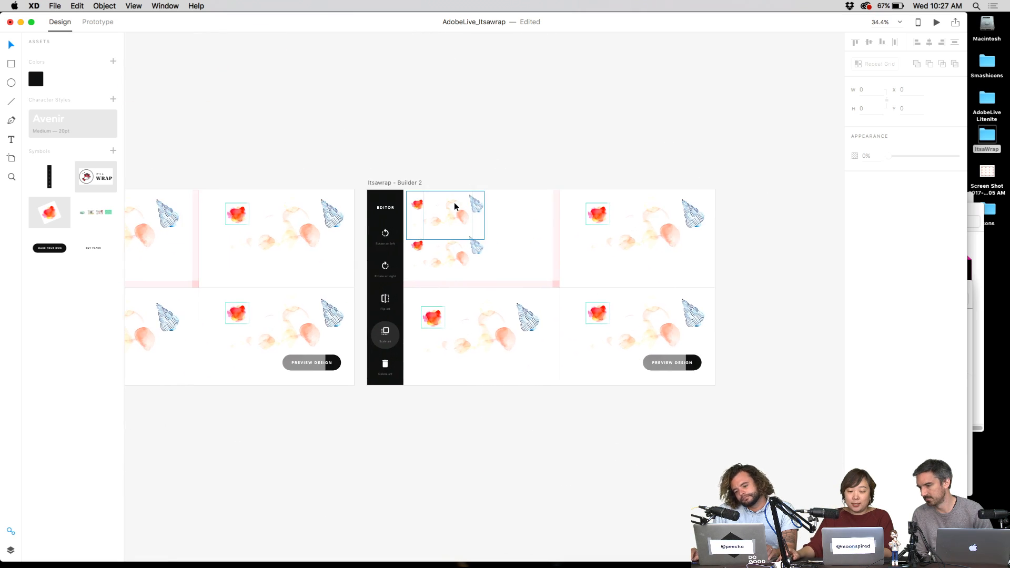
{"action": "scroll", "coordinate": [526, 210], "scroll_direction": "up", "scroll_amount": 3}
{"action": "left_click", "coordinate": [428, 267]}
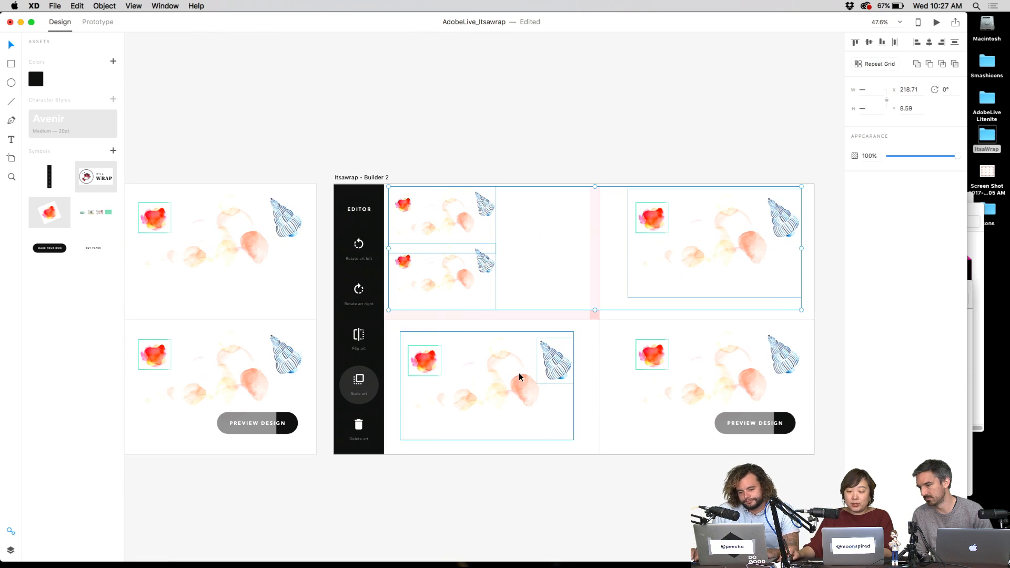
{"action": "key", "text": "super+z"}
{"action": "key", "text": "super+v"}
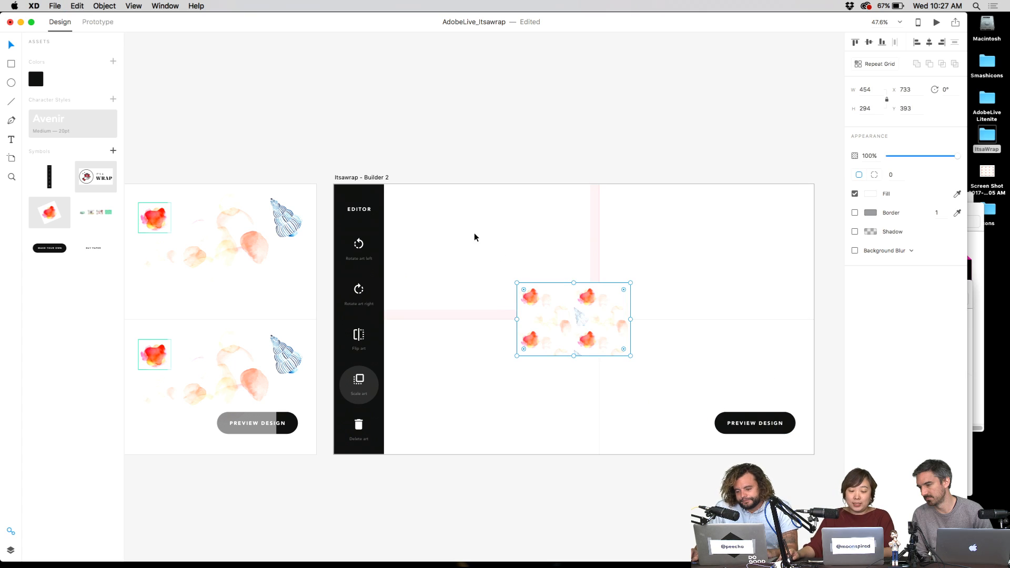
{"action": "left_click_drag", "start_coordinate": [555, 320], "coordinate": [434, 227]}
- Repeat the wrap tile across the whole artboard with slightly negative column and row gaps
{"action": "key", "text": "super+r"}
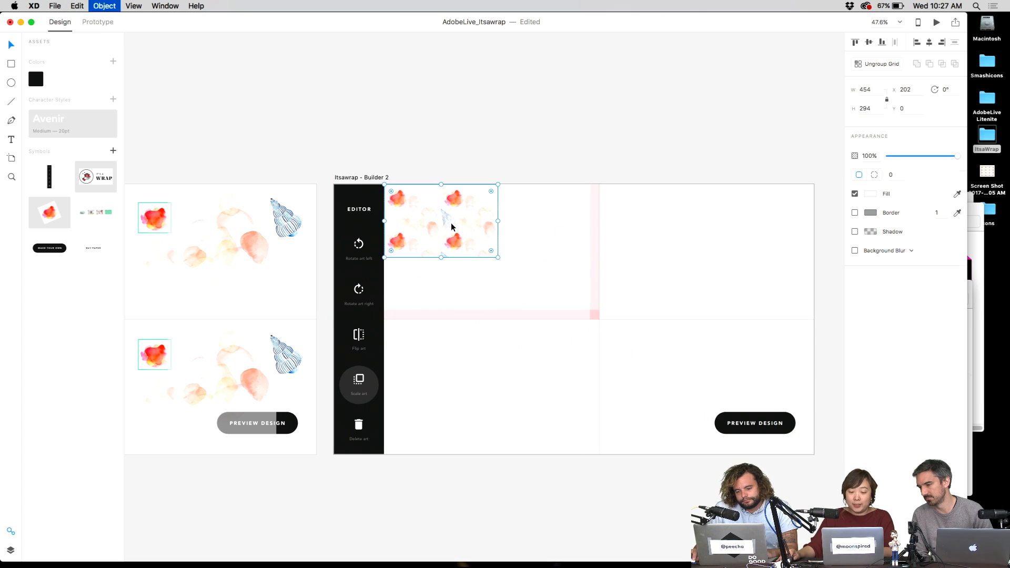
{"action": "left_click_drag", "start_coordinate": [498, 224], "coordinate": [600, 229]}
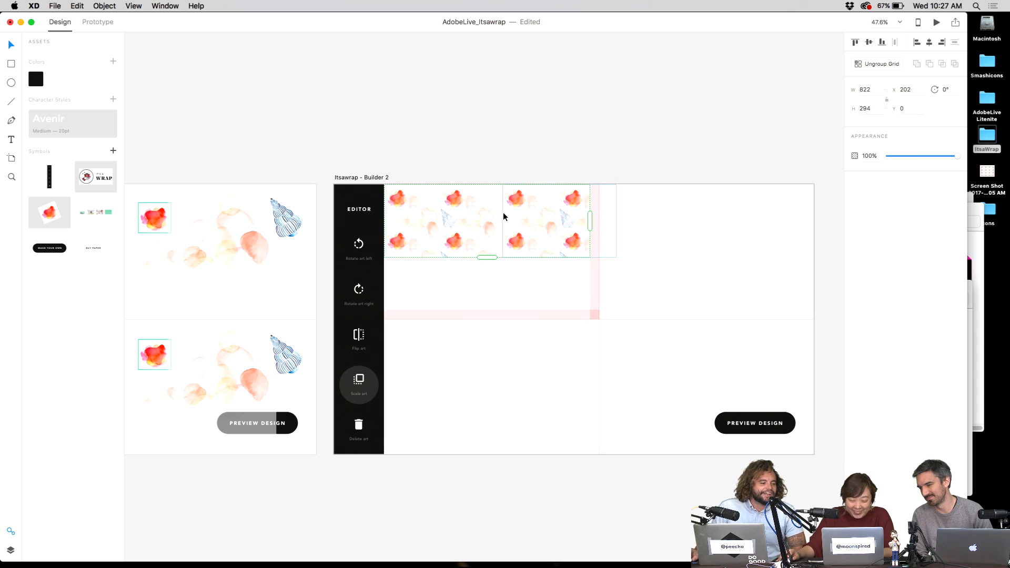
{"action": "left_click_drag", "start_coordinate": [501, 212], "coordinate": [495, 212]}
{"action": "left_click_drag", "start_coordinate": [486, 256], "coordinate": [483, 309]}
{"action": "left_click_drag", "start_coordinate": [489, 263], "coordinate": [495, 256]}
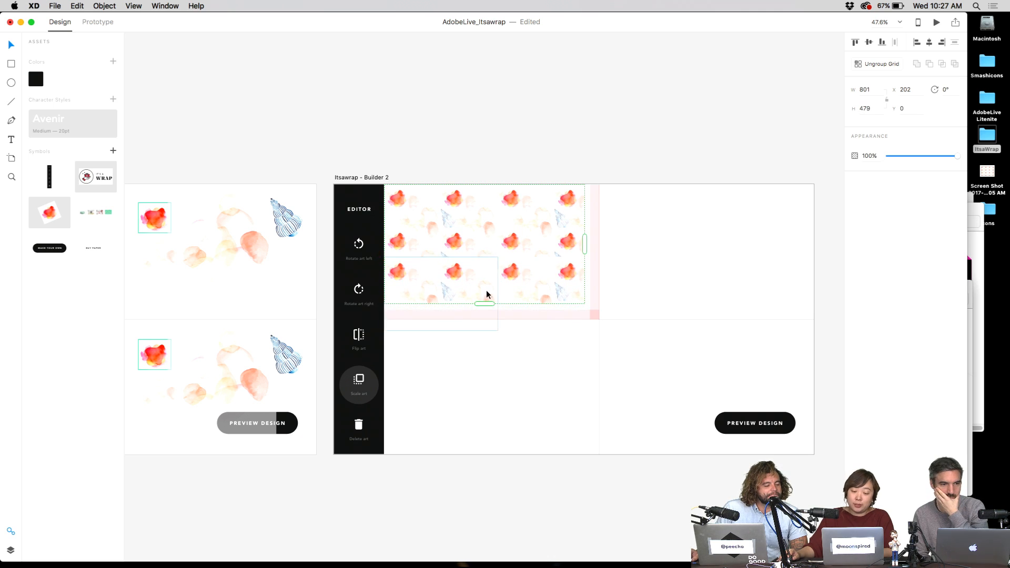
{"action": "left_click_drag", "start_coordinate": [485, 304], "coordinate": [485, 451]}
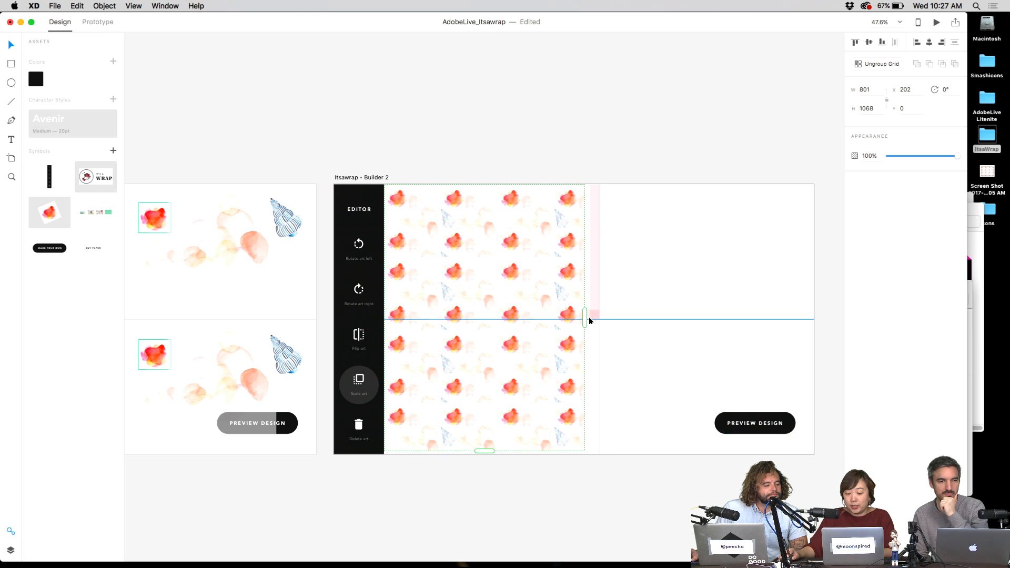
{"action": "left_click_drag", "start_coordinate": [585, 319], "coordinate": [815, 318]}
{"action": "left_click", "coordinate": [735, 128]}
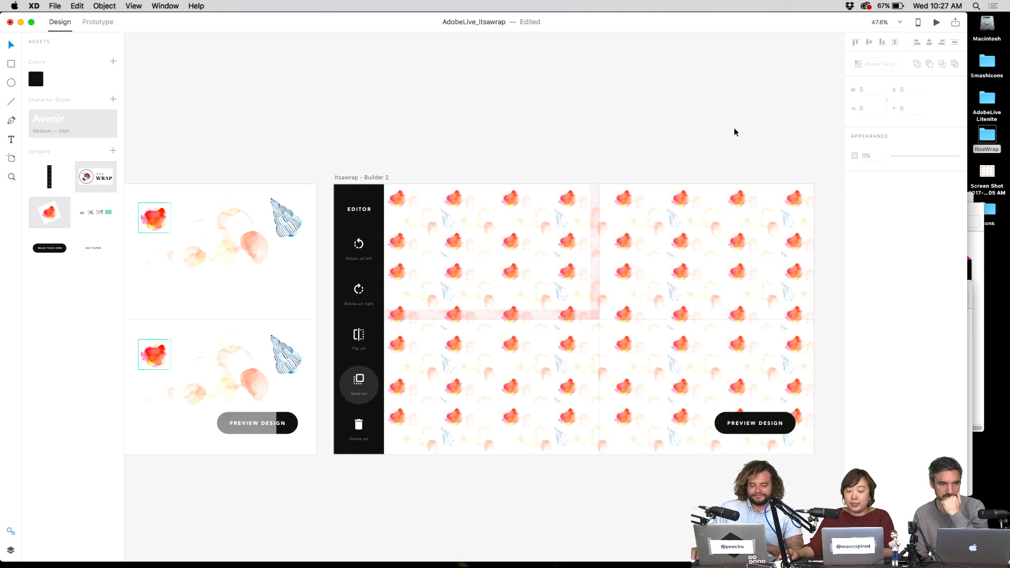
{"action": "scroll", "coordinate": [737, 126], "scroll_direction": "left", "scroll_amount": 4}
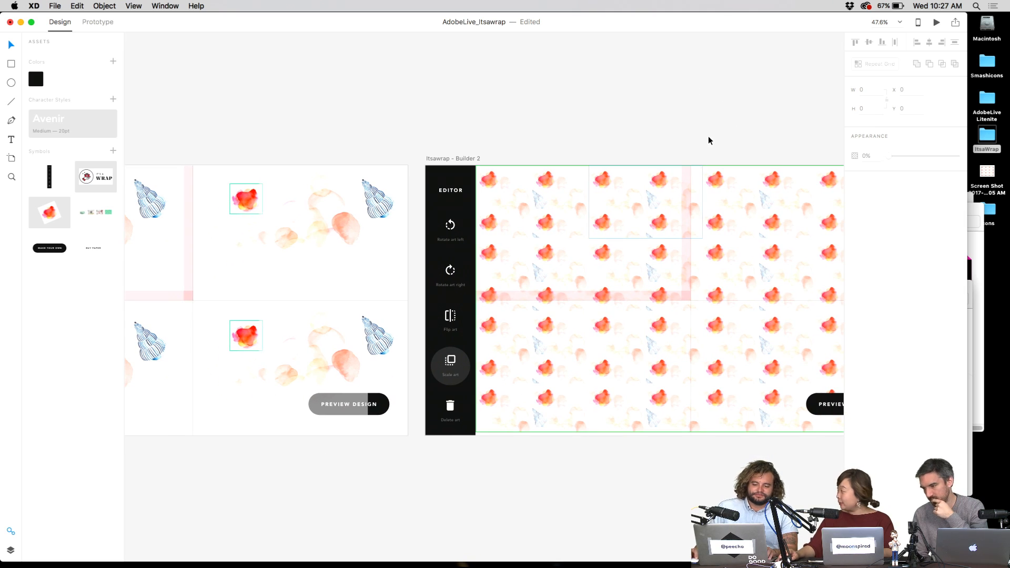
{"action": "left_click_drag", "start_coordinate": [682, 128], "coordinate": [601, 124]}
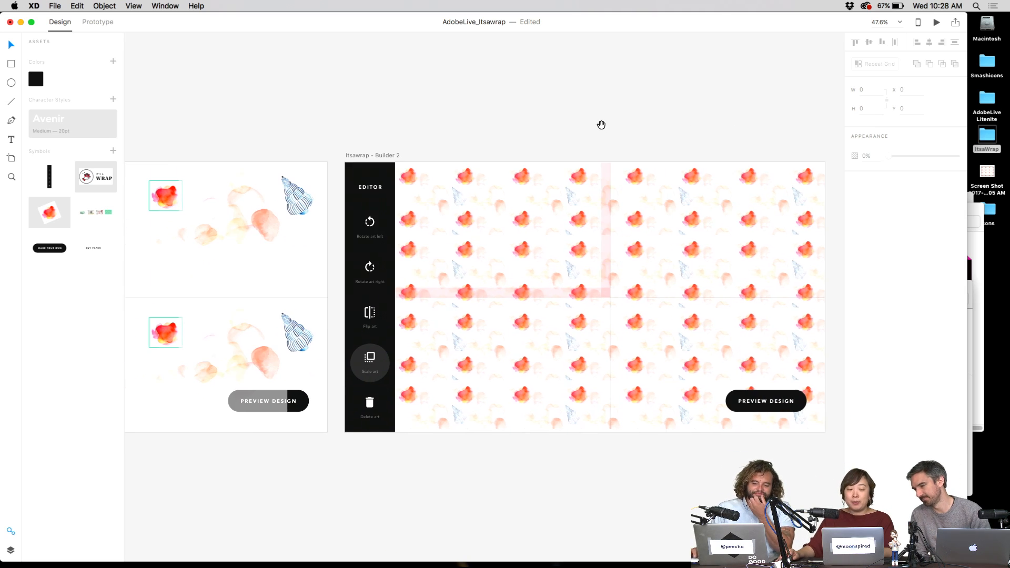
- Add a text line above the artboard reading 'Wow! Looks amazing', replacing 'Holy smokes!'
{"action": "left_click", "coordinate": [668, 128]}
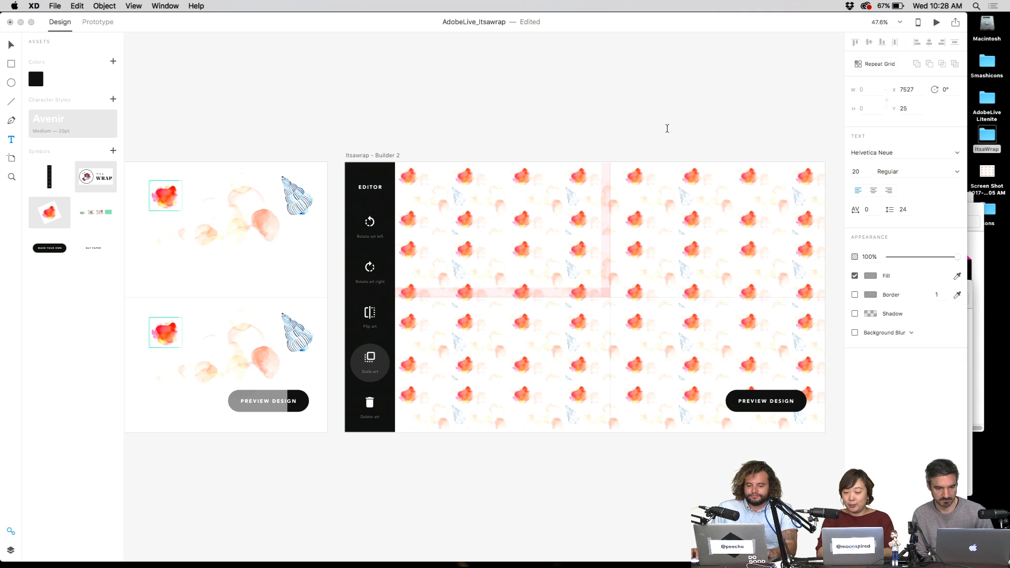
{"action": "type", "text": "Holy smokes"}
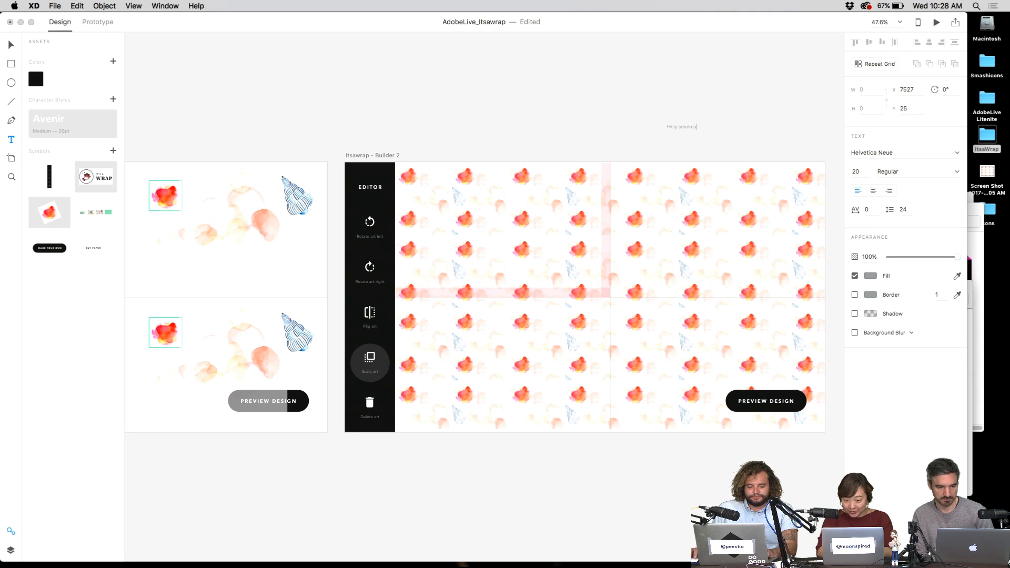
{"action": "type", "text": "!"}
{"action": "key", "text": "super+a"}
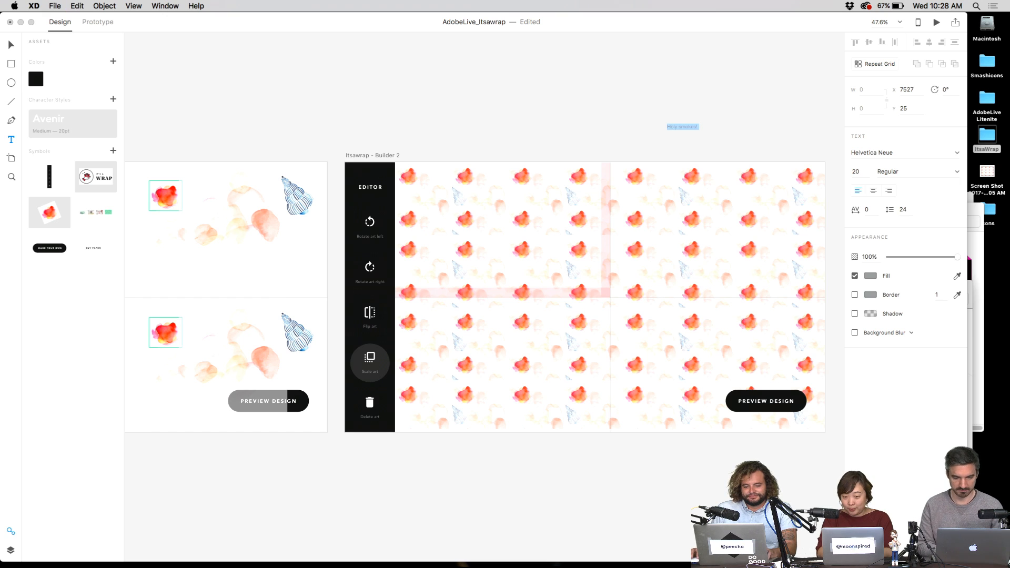
{"action": "type", "text": "Wow! Look"}
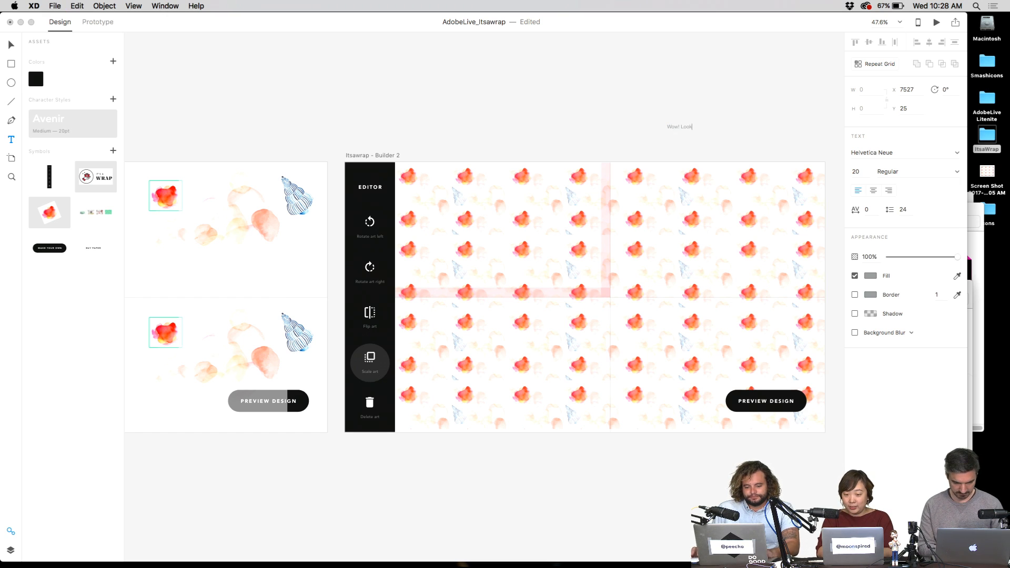
{"action": "type", "text": "s amaz"}
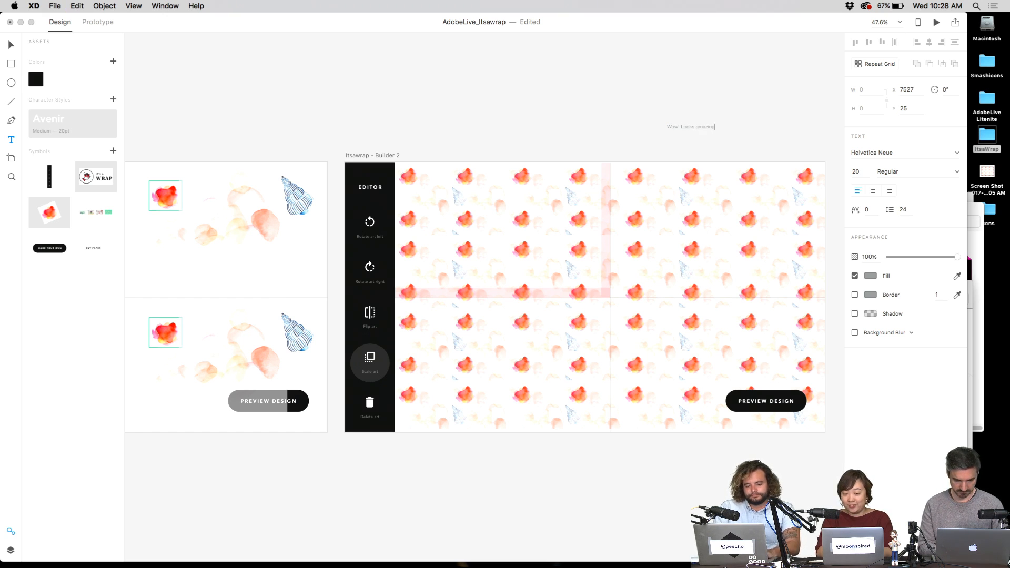
{"action": "type", "text": "ing"}
{"action": "key", "text": "Escape"}
- Zoom to 100% and draw a 243 × 60 rectangle over the text
{"action": "key", "text": "super+1"}
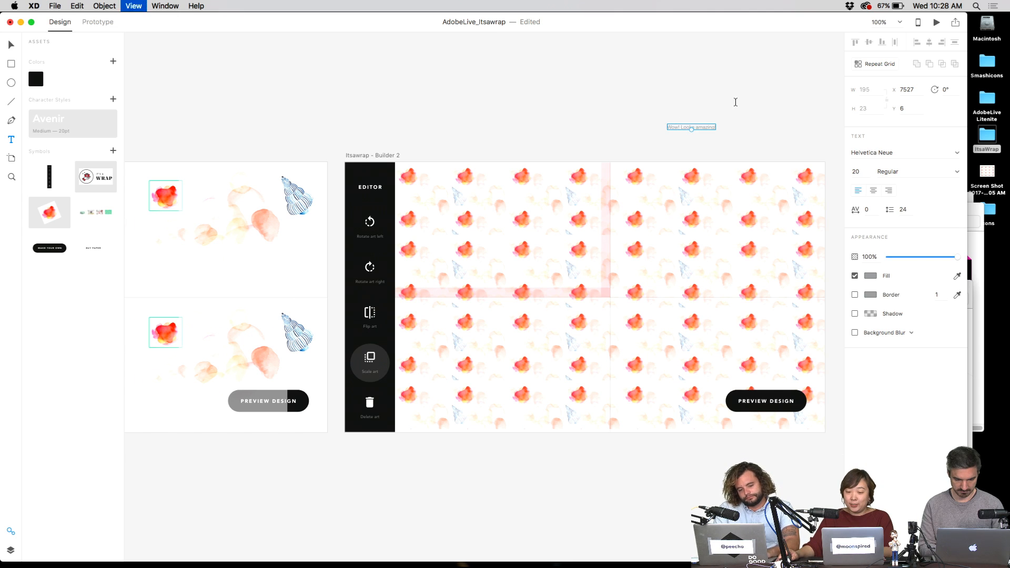
{"action": "left_click_drag", "start_coordinate": [629, 205], "coordinate": [508, 300]}
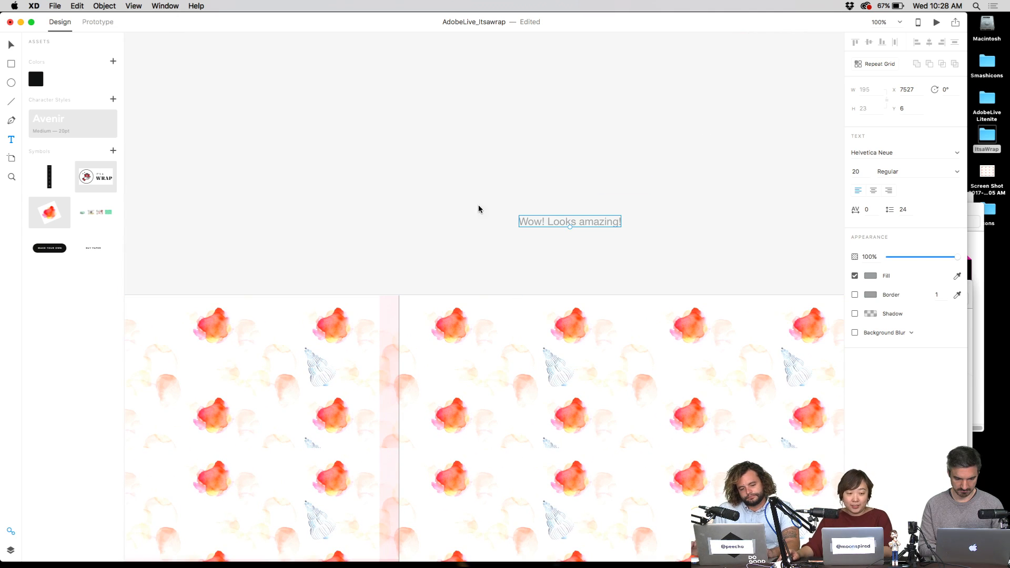
{"action": "key", "text": "r"}
{"action": "left_click_drag", "start_coordinate": [506, 212], "coordinate": [633, 240]}
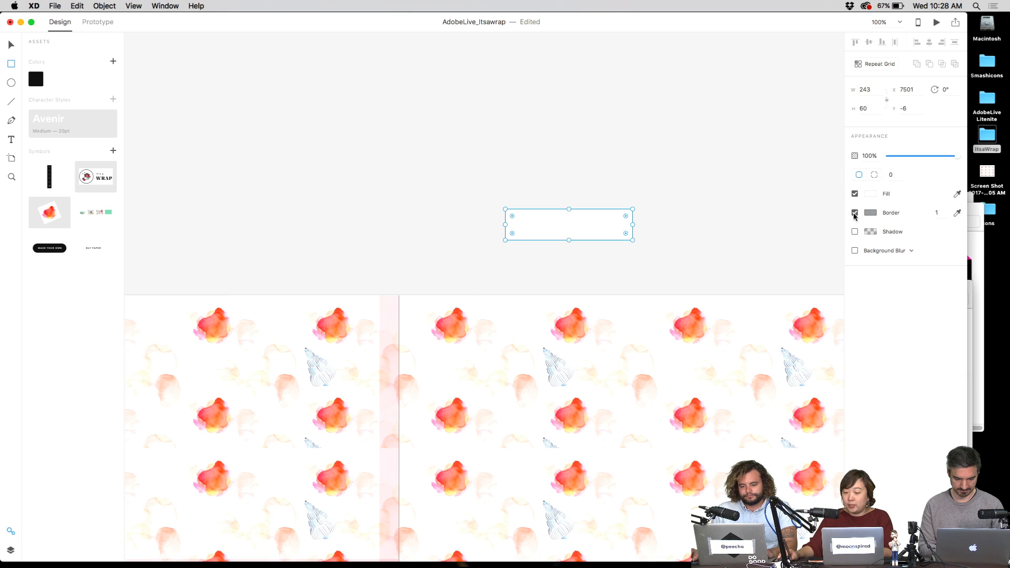
- Remove the rectangle's border and fill it with black from the CC Libraries
{"action": "left_click", "coordinate": [855, 213]}
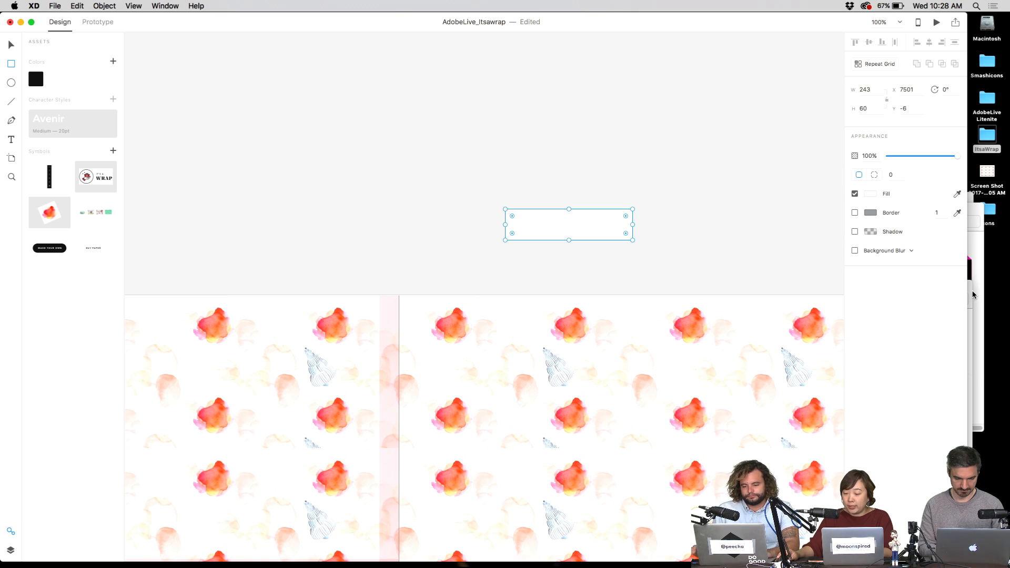
{"action": "left_click", "coordinate": [55, 5]}
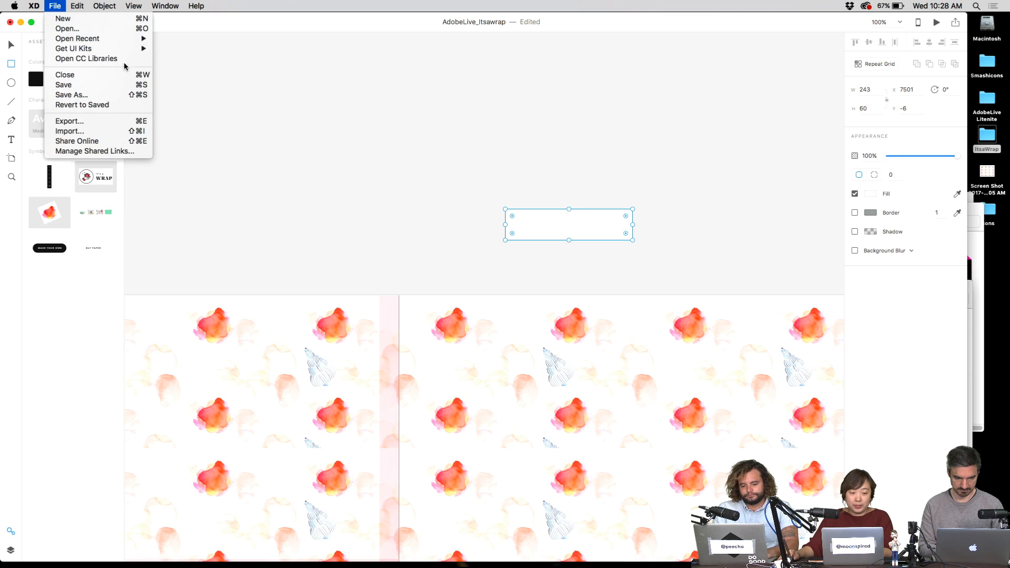
{"action": "left_click", "coordinate": [124, 58]}
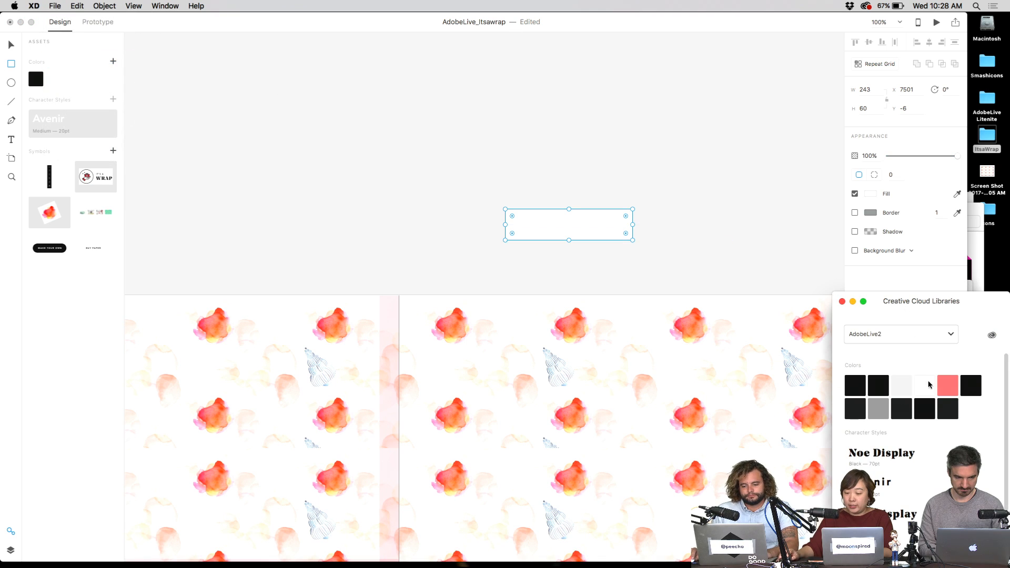
{"action": "left_click", "coordinate": [856, 385]}
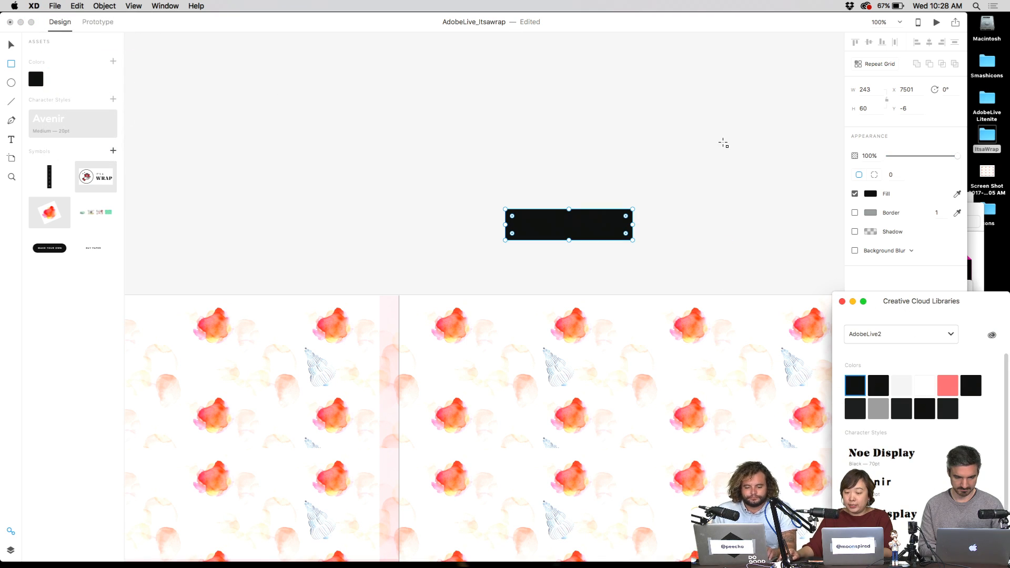
{"action": "left_click", "coordinate": [586, 230]}
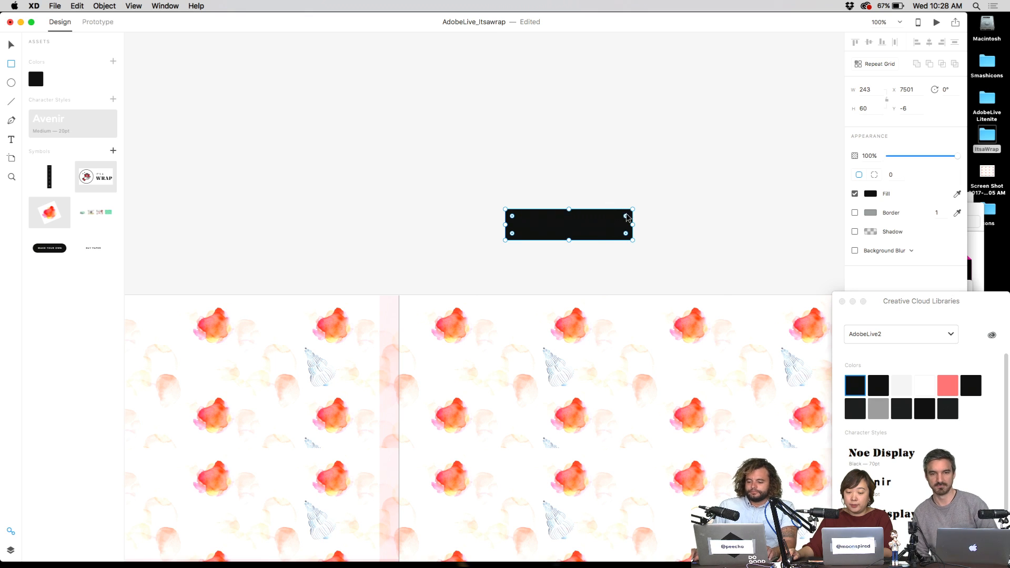
- Round the rectangle's corners to 30 and bring the Wow! Looks amazing! text in front
{"action": "left_click_drag", "start_coordinate": [626, 217], "coordinate": [604, 223]}
{"action": "type", "text": "Wow! Looks amazing!"}
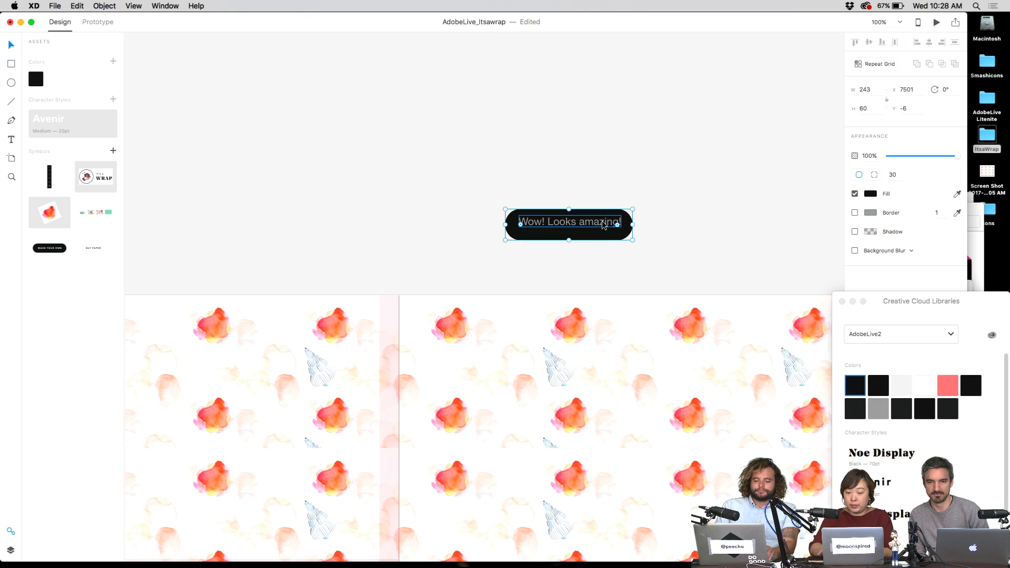
{"action": "left_click", "coordinate": [602, 220]}
- Apply the library's Avenir character style and white colour to the pill text, at size 17
{"action": "left_click", "coordinate": [895, 486]}
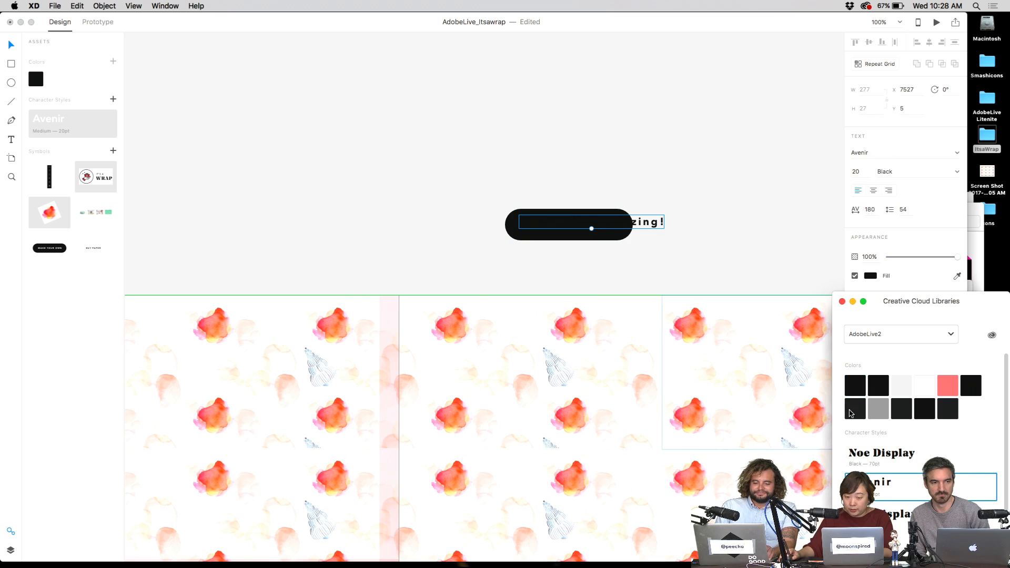
{"action": "left_click", "coordinate": [920, 385]}
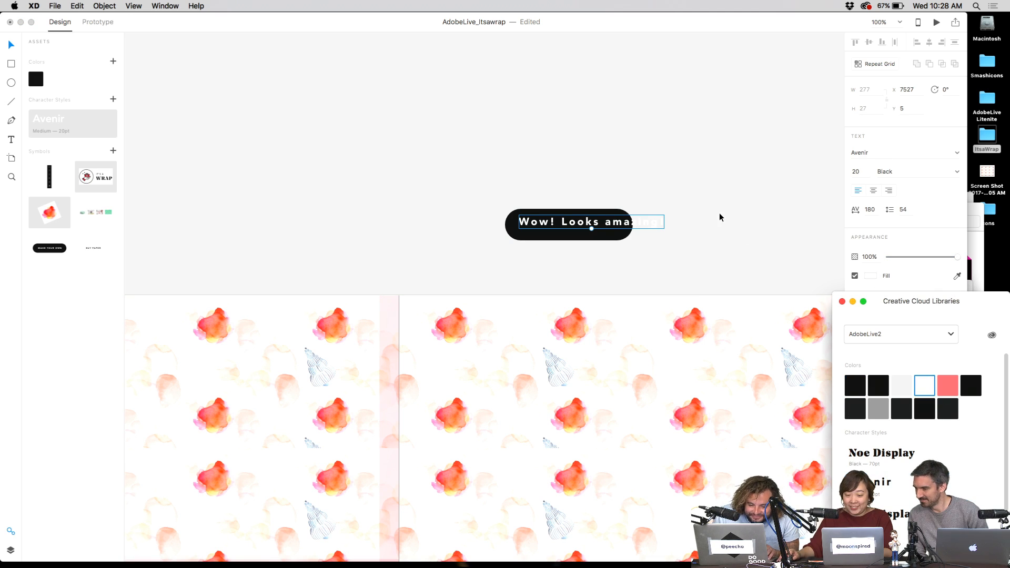
{"action": "double_click", "coordinate": [600, 223]}
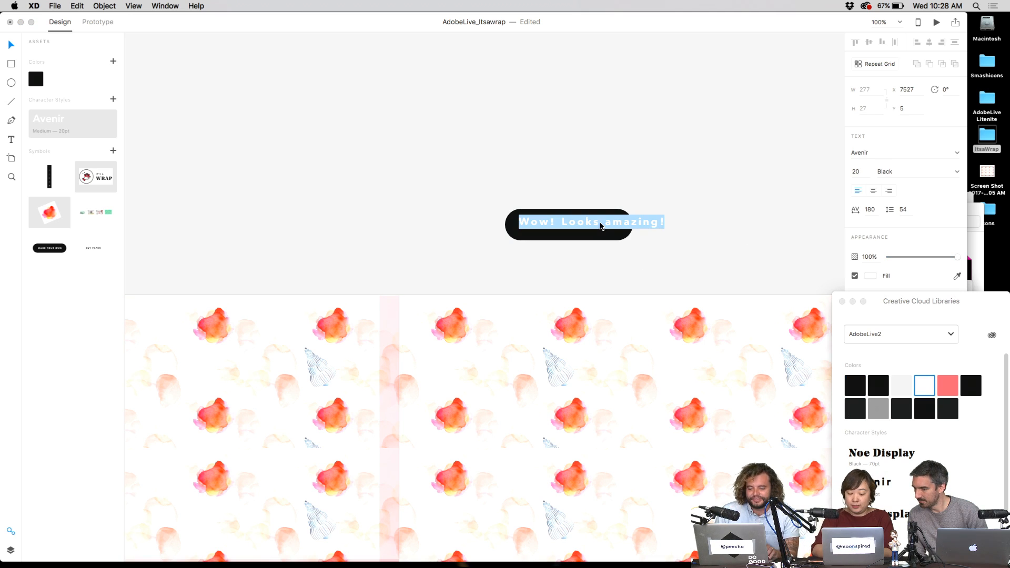
{"action": "left_click", "coordinate": [862, 173]}
{"action": "type", "text": "17"}
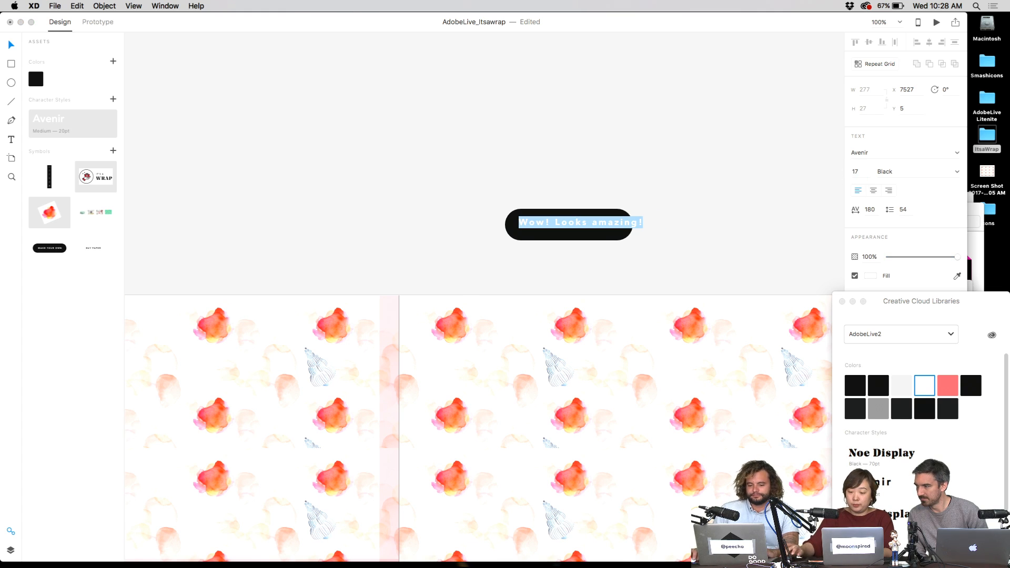
- Set the label's letter spacing to 30, after trying 100 and 50
{"action": "left_click", "coordinate": [871, 211]}
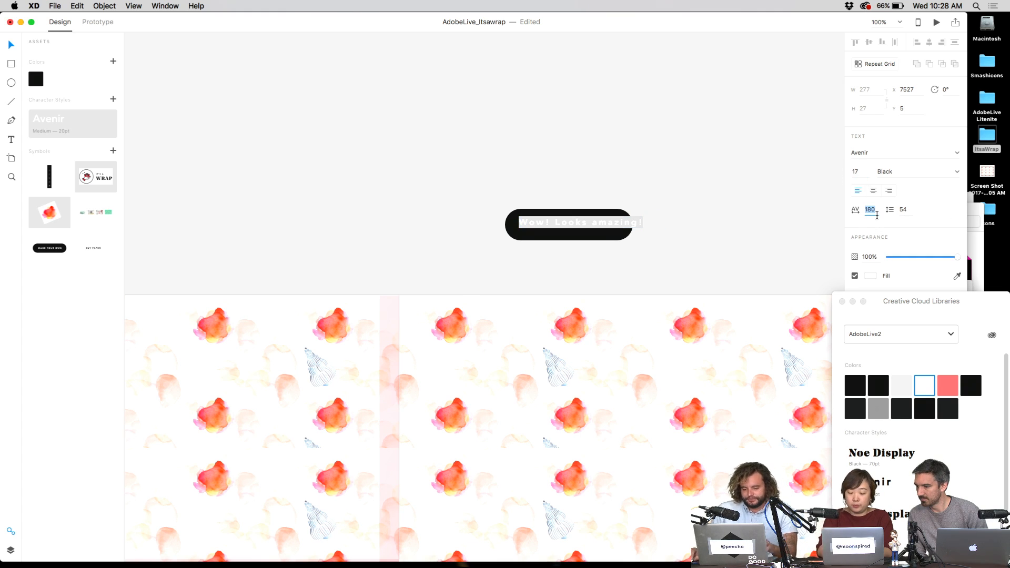
{"action": "type", "text": "100"}
{"action": "key", "text": "Return"}
{"action": "left_click", "coordinate": [870, 210]}
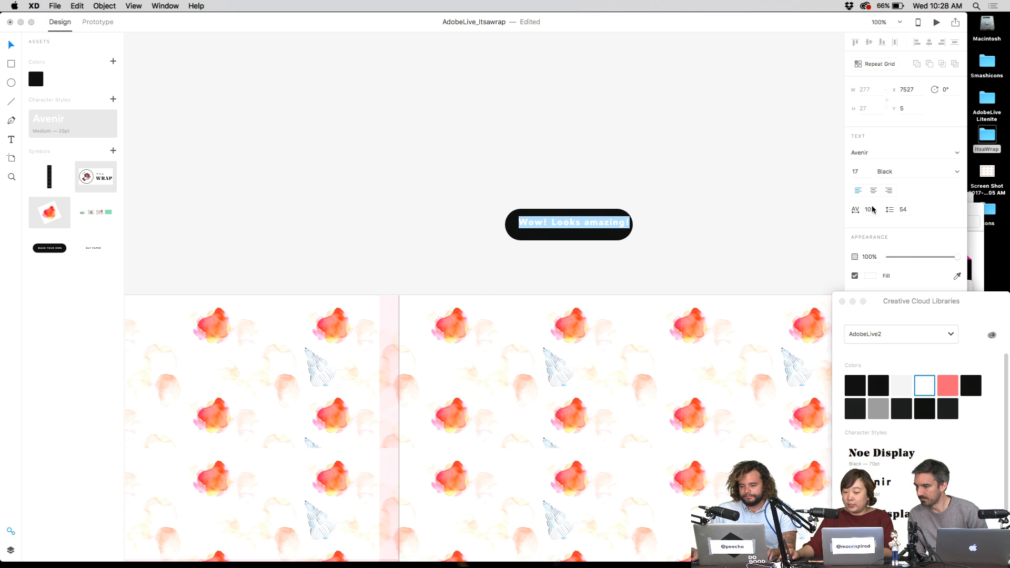
{"action": "type", "text": "50"}
{"action": "key", "text": "Return"}
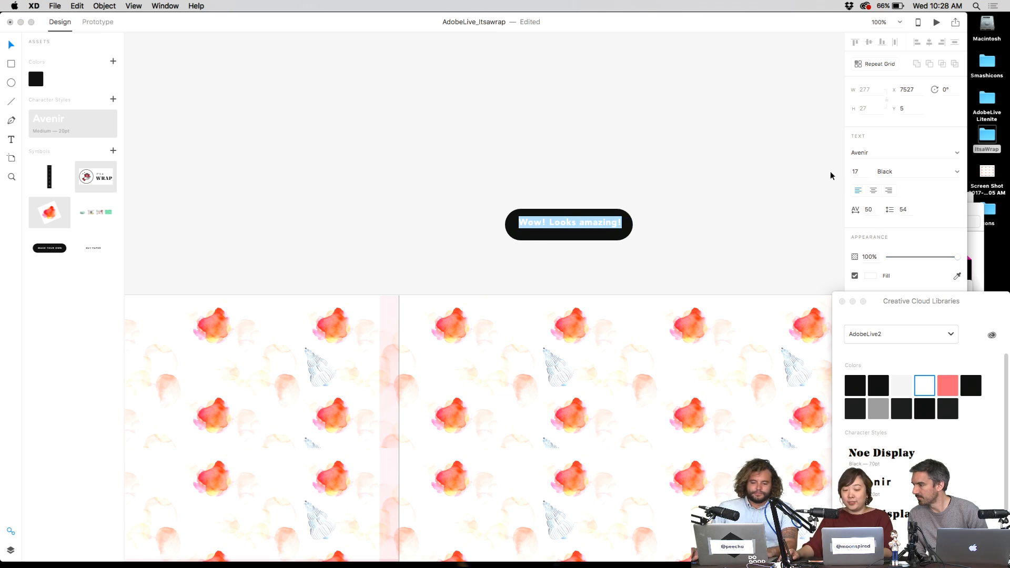
{"action": "key", "text": "Escape"}
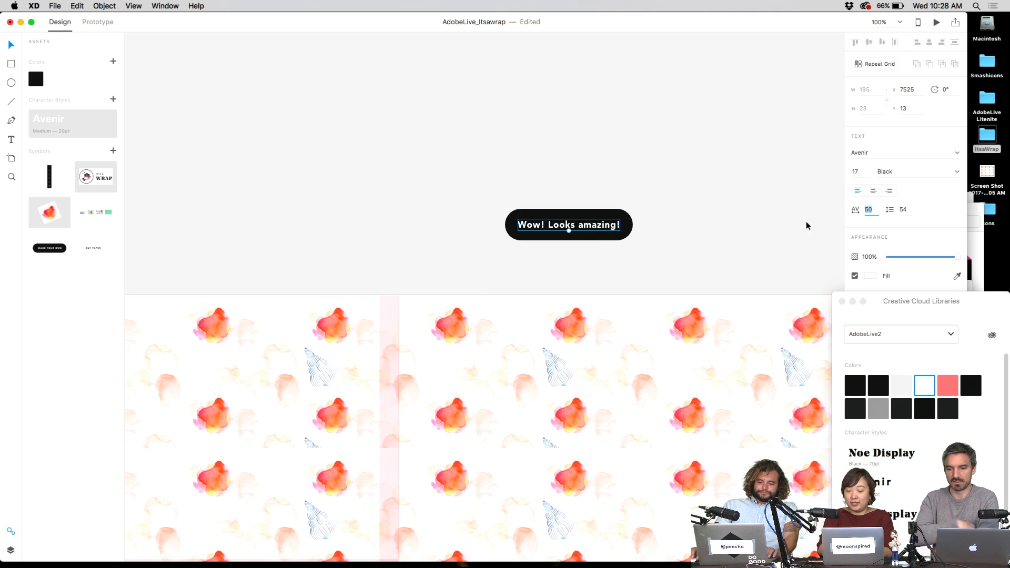
{"action": "type", "text": "30"}
{"action": "key", "text": "Return"}
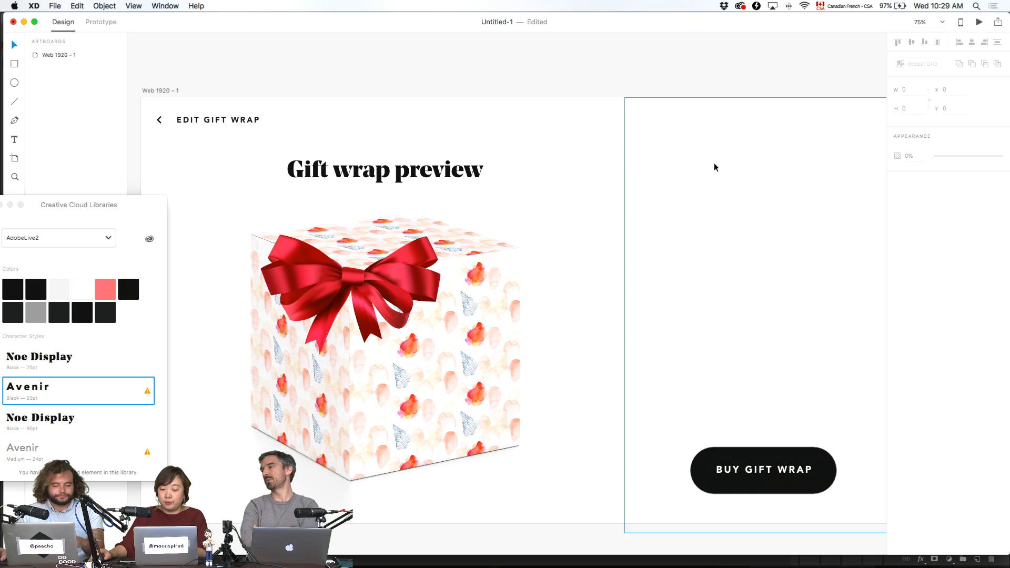
- Snap the red 'Wow! Looks amazing!' banner into the pattern artboard's top-right corner
{"action": "scroll", "coordinate": [633, 80], "scroll_direction": "right", "scroll_amount": 3}
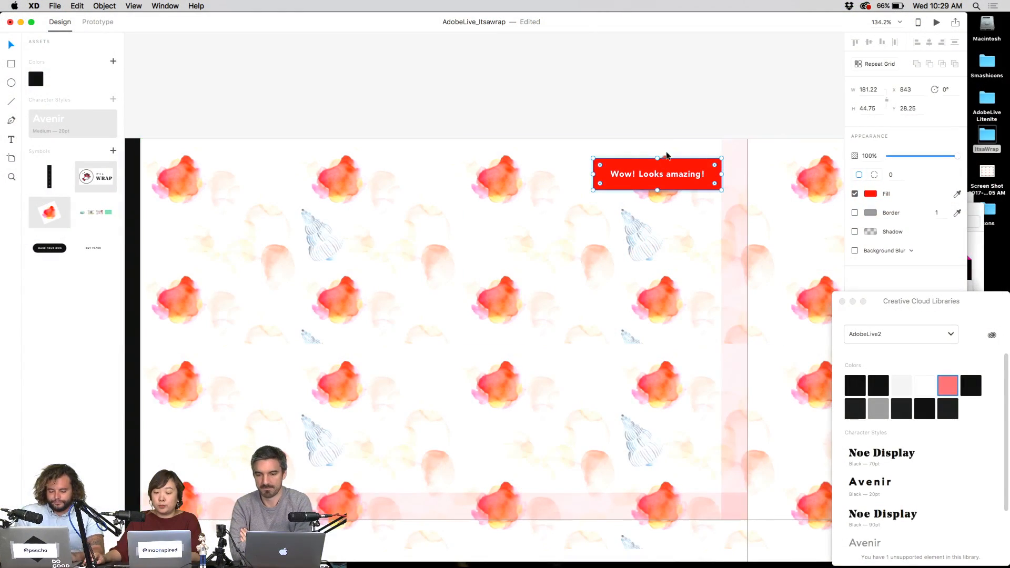
{"action": "left_click_drag", "start_coordinate": [683, 159], "coordinate": [706, 148]}
- Deselect the banner and save the design
{"action": "scroll", "coordinate": [647, 167], "scroll_direction": "down", "scroll_amount": 2}
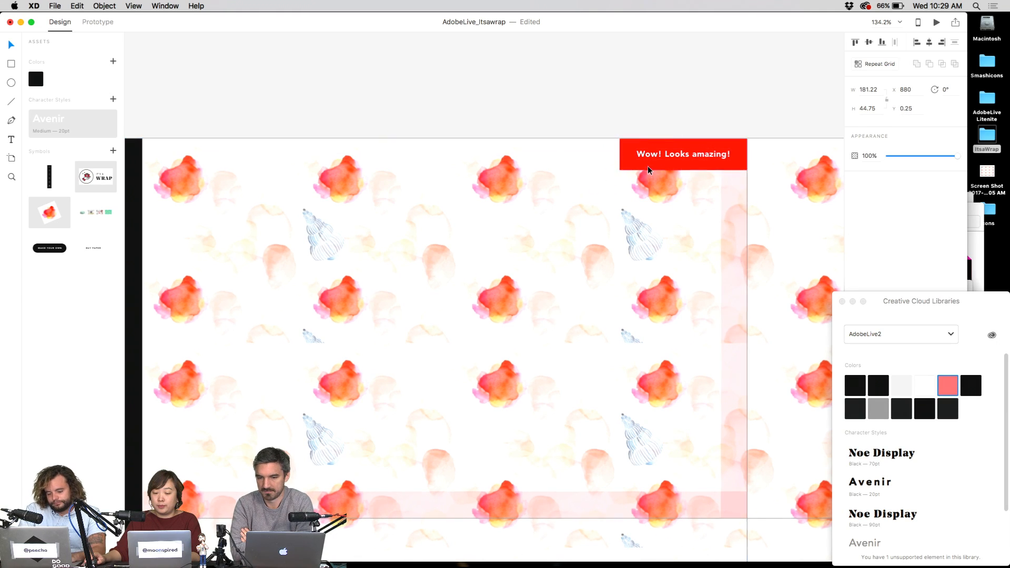
{"action": "left_click", "coordinate": [659, 82]}
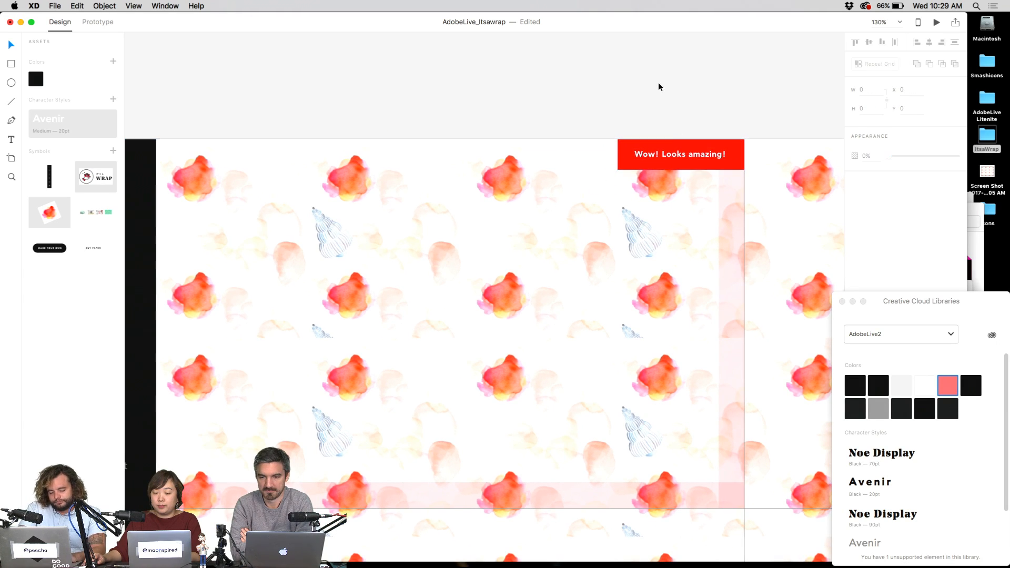
{"action": "scroll", "coordinate": [677, 128], "scroll_direction": "down", "scroll_amount": 3}
{"action": "key", "text": "super+s"}
- Recolour the 'Wow! Looks amazing!' banner green (#5ACC45) and save
{"action": "left_click", "coordinate": [680, 193]}
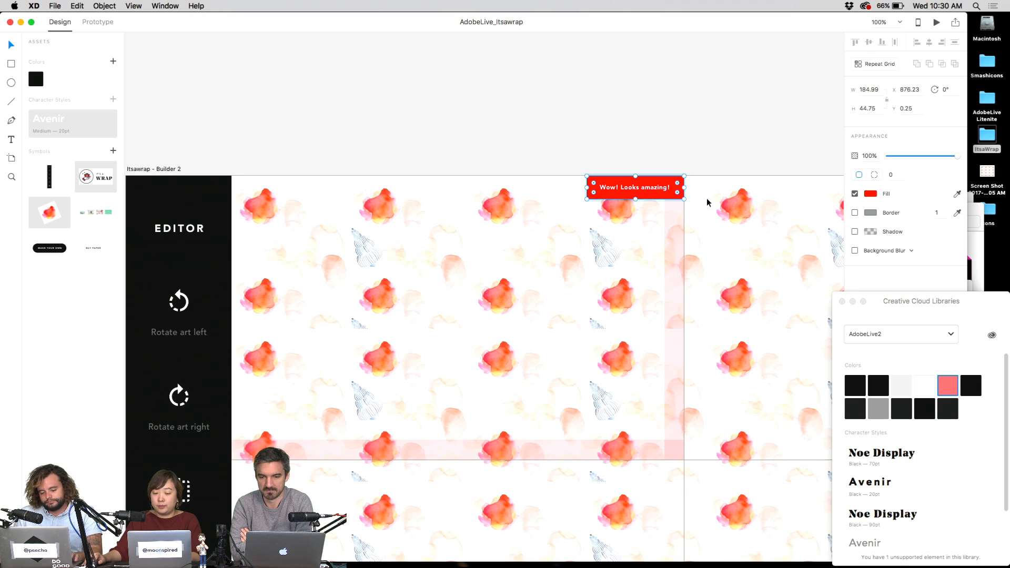
{"action": "left_click", "coordinate": [870, 194]}
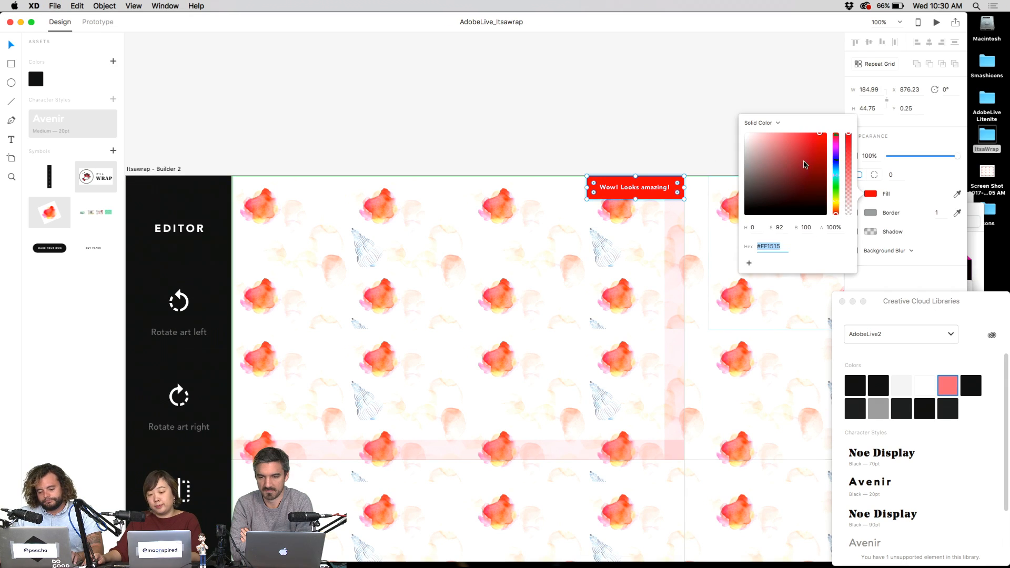
{"action": "left_click", "coordinate": [836, 186]}
{"action": "left_click_drag", "start_coordinate": [840, 173], "coordinate": [795, 153]}
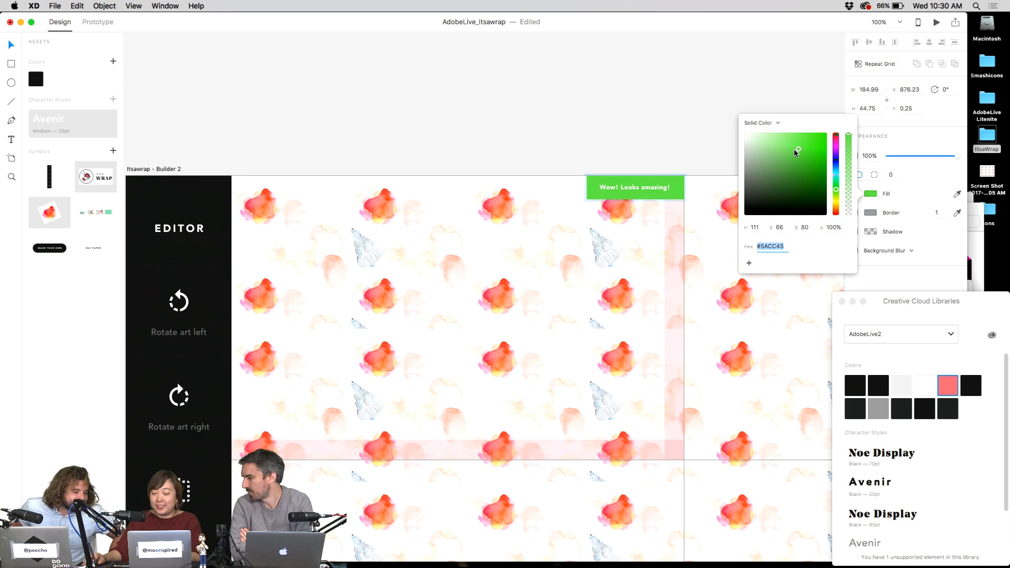
{"action": "left_click", "coordinate": [693, 105]}
{"action": "key", "text": "super+s"}
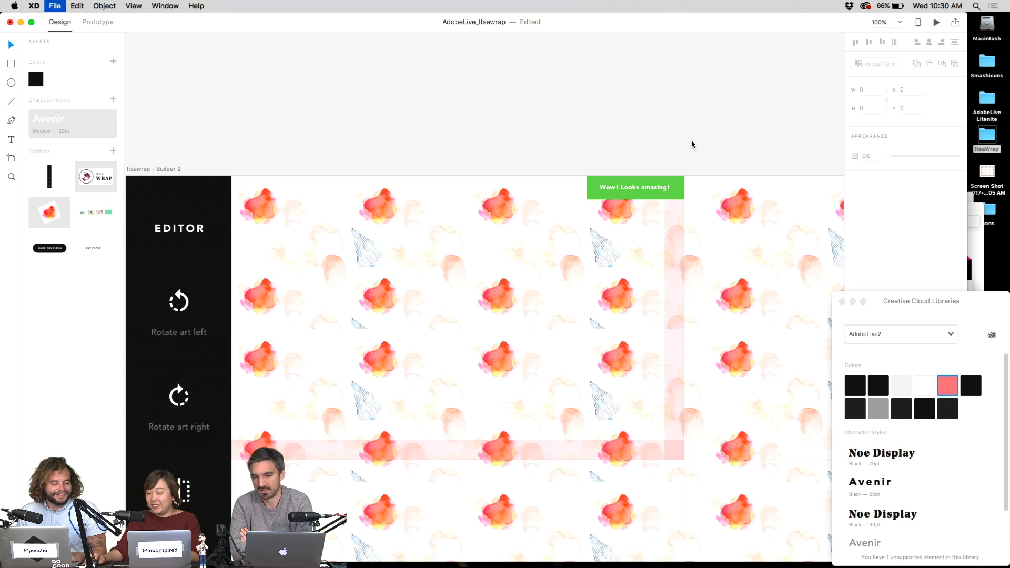
{"action": "left_click", "coordinate": [649, 188]}
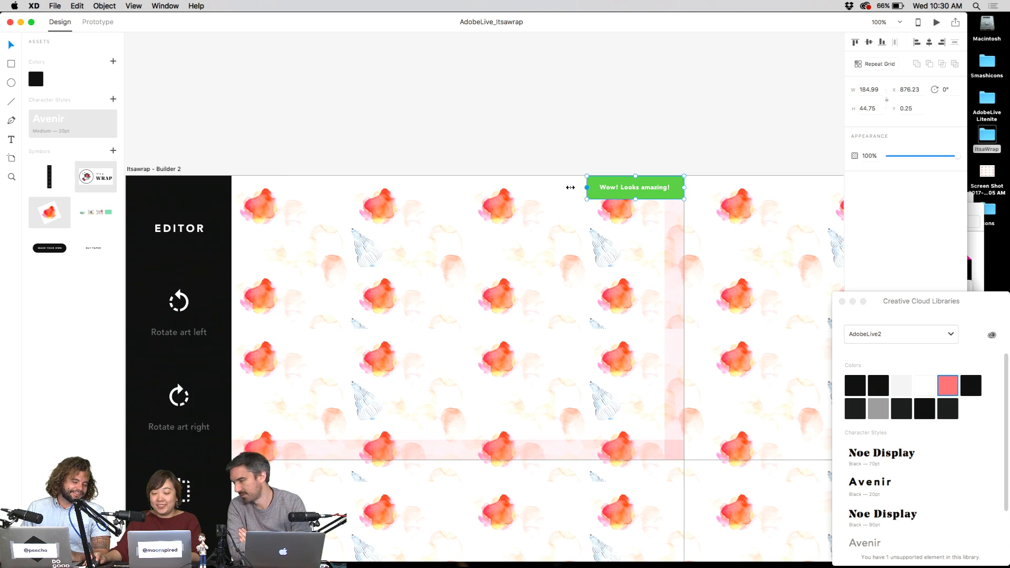
- Stretch the banner left across the pattern, slim it, and set its text to 12 pt
{"action": "left_click_drag", "start_coordinate": [571, 188], "coordinate": [224, 175]}
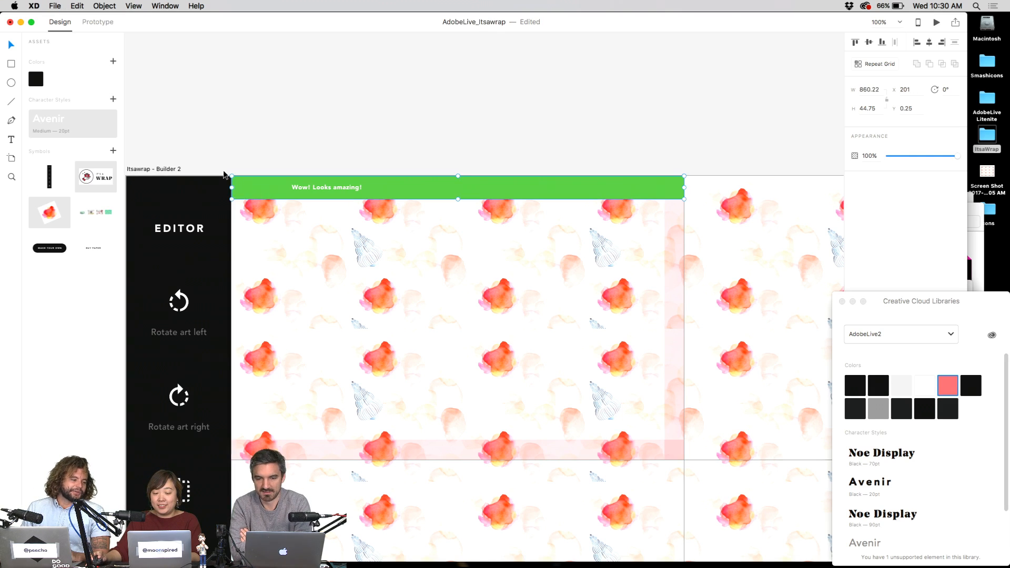
{"action": "left_click_drag", "start_coordinate": [458, 199], "coordinate": [458, 194]}
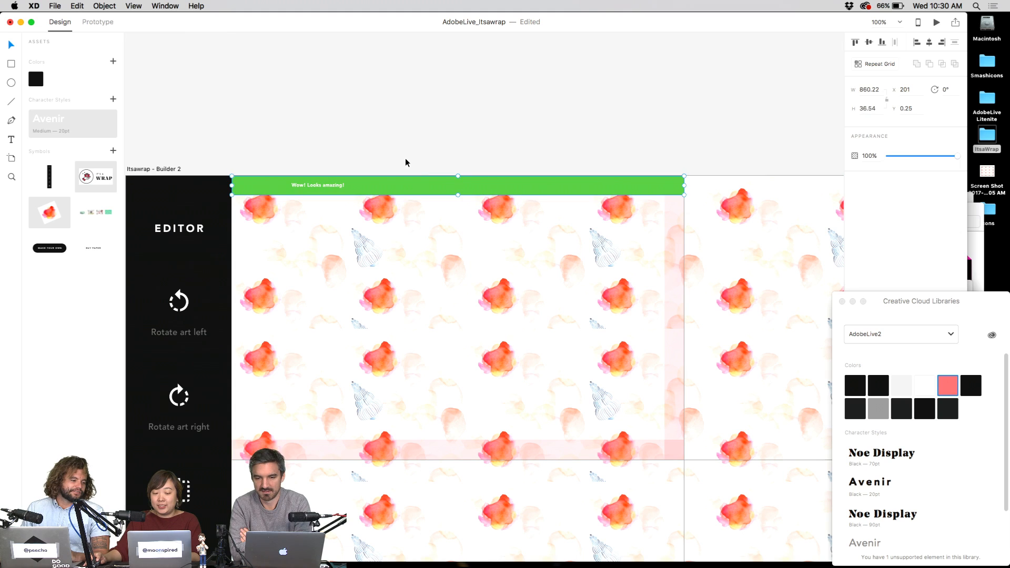
{"action": "double_click", "coordinate": [334, 188]}
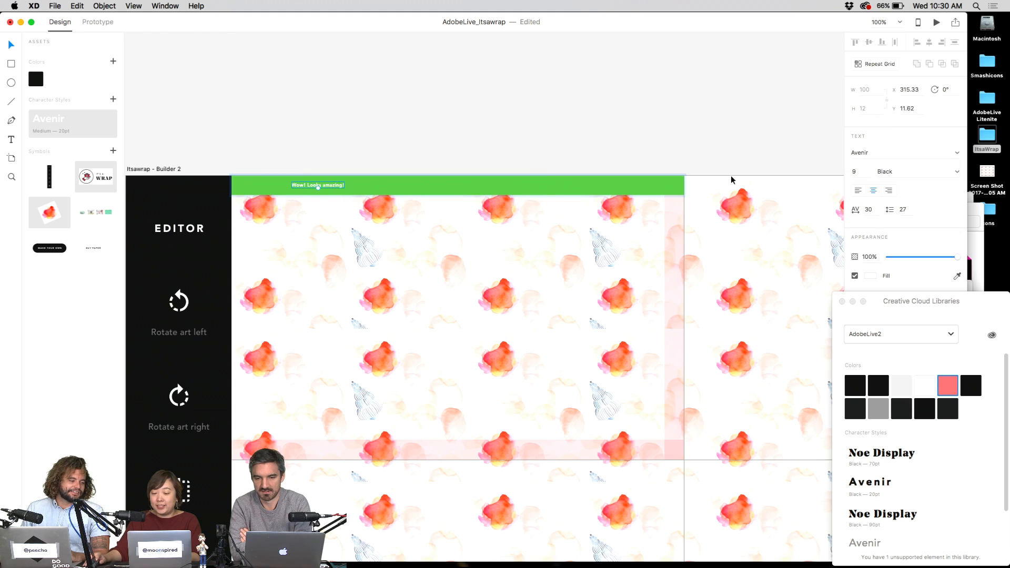
{"action": "type", "text": "14"}
{"action": "key", "text": "Return"}
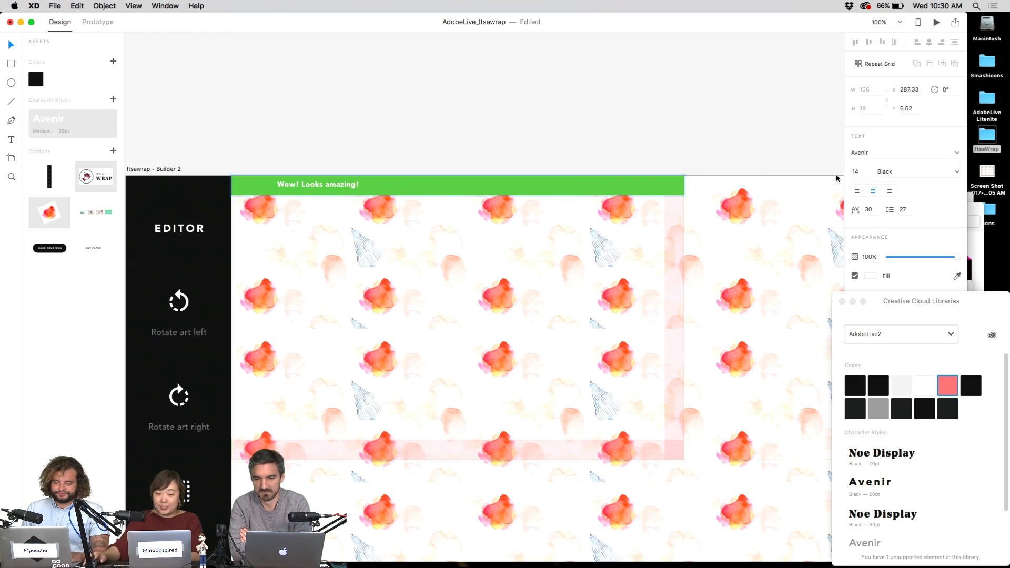
{"action": "key", "text": "BackSpace"}
{"action": "type", "text": "2"}
{"action": "key", "text": "Return"}
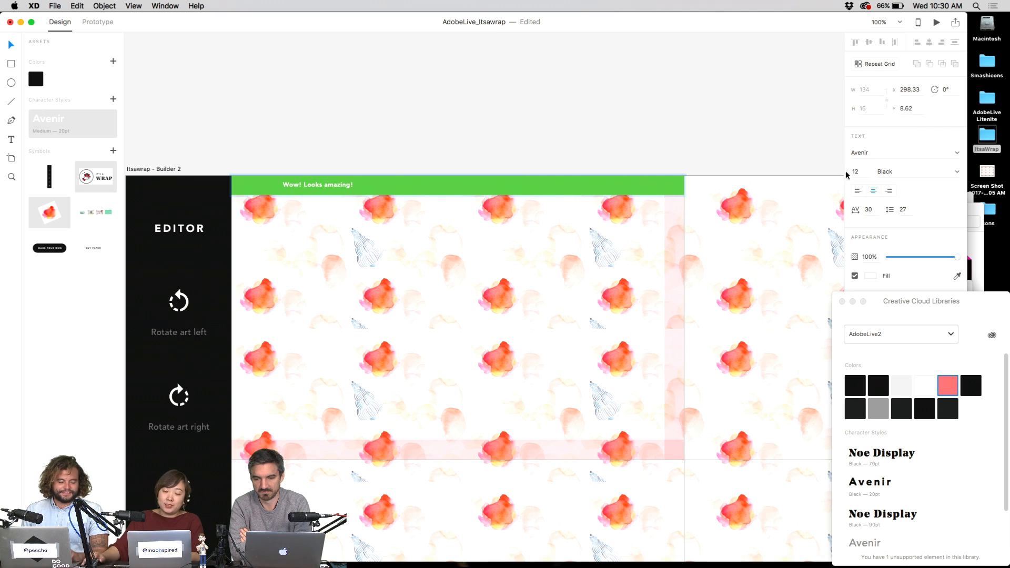
- Rewrite the message as a first name plus 'Keep up the good work!' and centre it
{"action": "left_click_drag", "start_coordinate": [301, 188], "coordinate": [622, 185]}
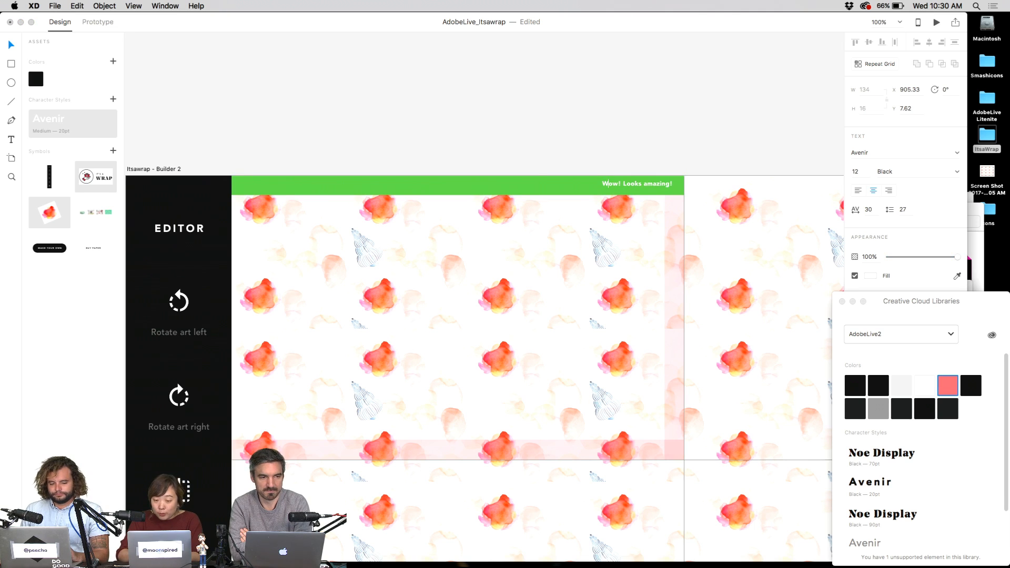
{"action": "key", "text": "BackSpace"}
{"action": "type", "text": "Ana"}
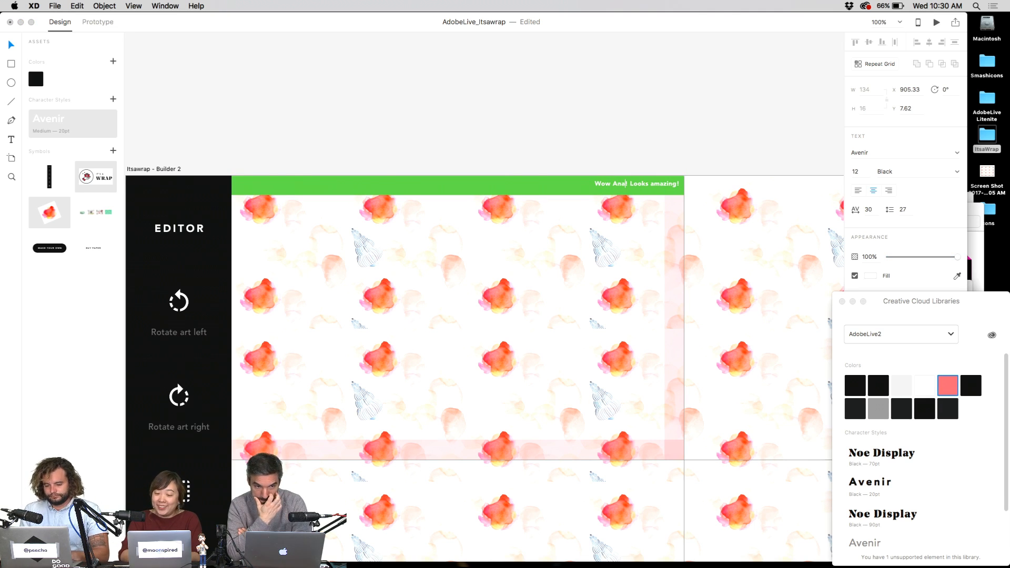
{"action": "type", "text": " Keep up the go"}
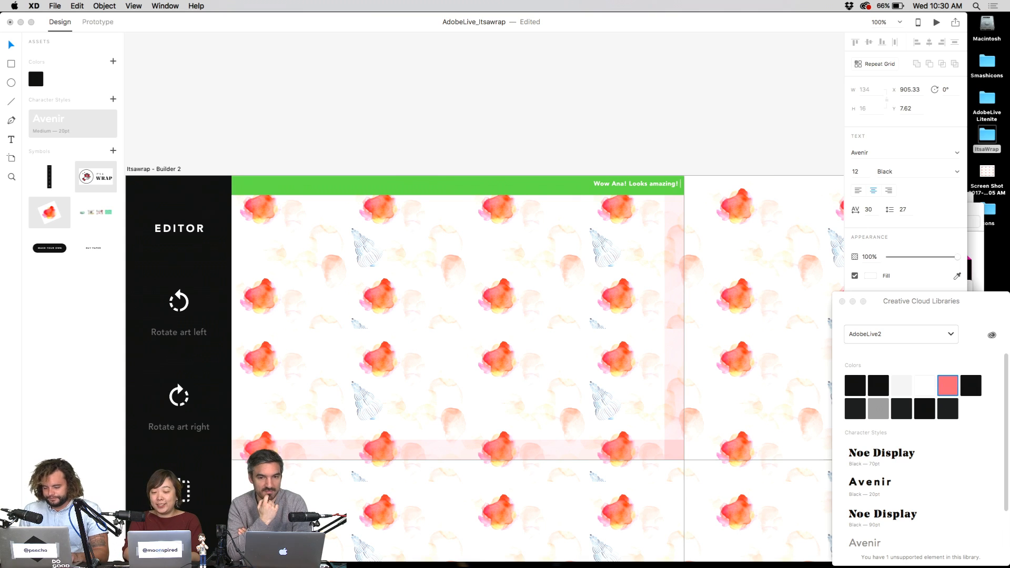
{"action": "type", "text": "od work!"}
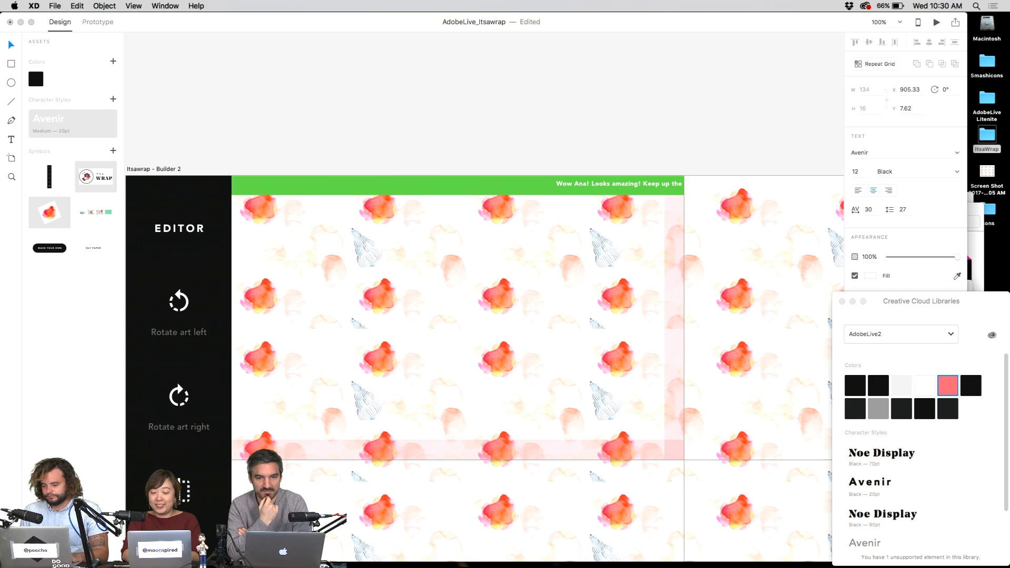
{"action": "key", "text": "Escape"}
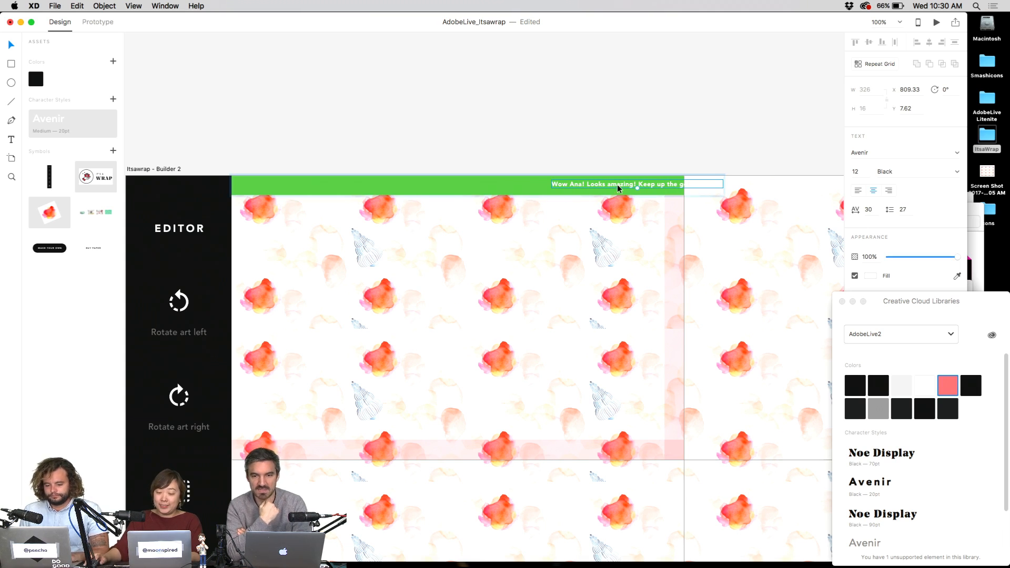
{"action": "left_click_drag", "start_coordinate": [652, 188], "coordinate": [472, 187]}
- Deselect the banner message and save the document
{"action": "left_click", "coordinate": [500, 130]}
{"action": "left_click", "coordinate": [504, 185]}
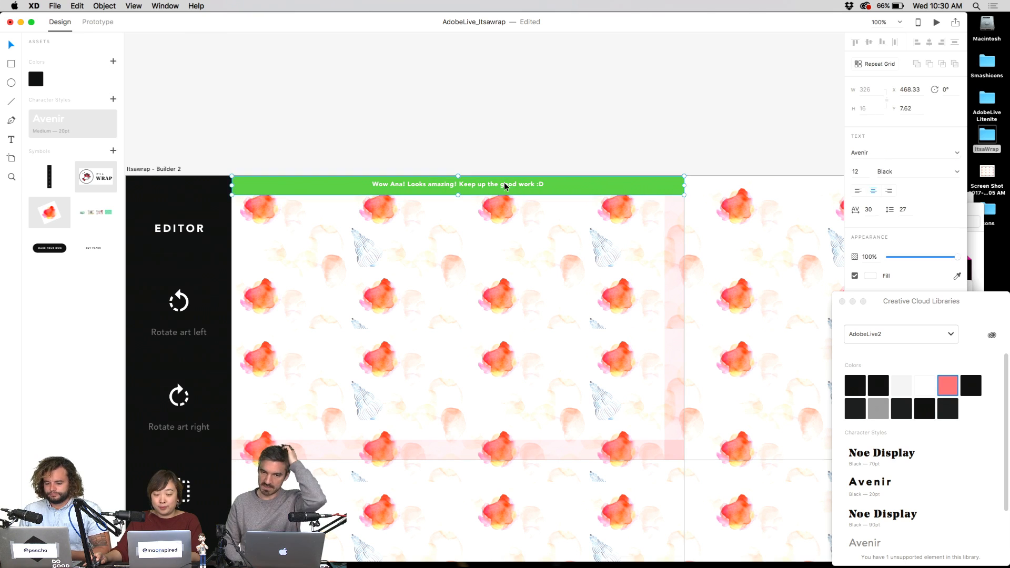
{"action": "left_click", "coordinate": [539, 146]}
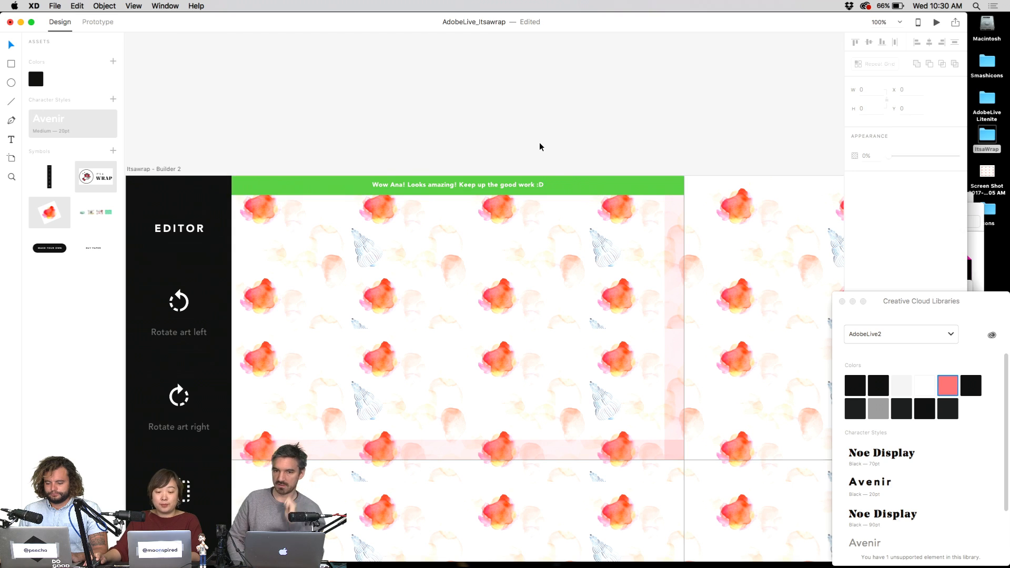
{"action": "key", "text": "super+s"}
- Zoom out, try extending the wrapping-paper pattern grid downward, then undo it
{"action": "key", "text": "super+1"}
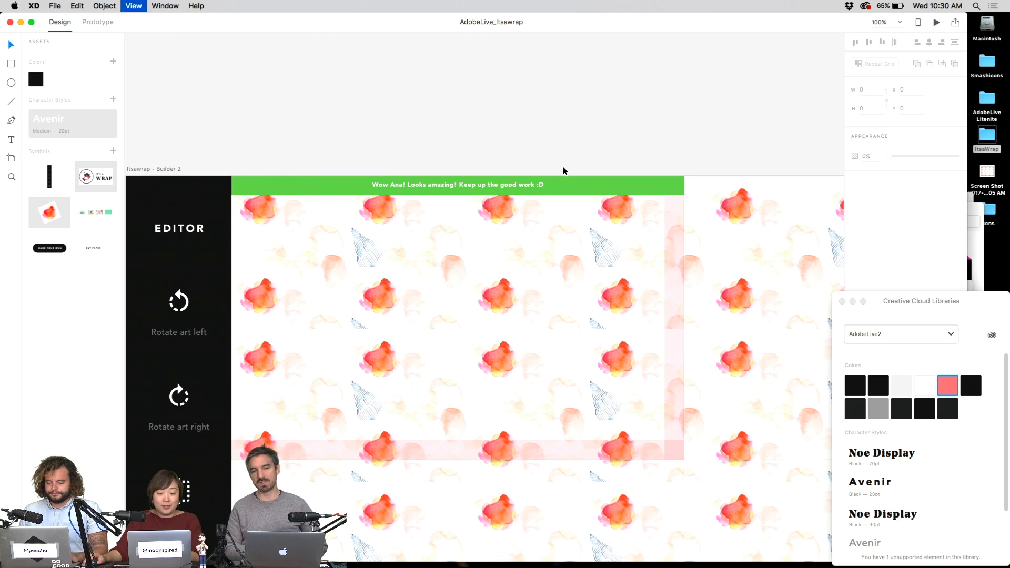
{"action": "scroll", "coordinate": [526, 147], "scroll_direction": "right", "scroll_amount": 5}
{"action": "scroll", "coordinate": [527, 147], "scroll_direction": "down", "scroll_amount": 2}
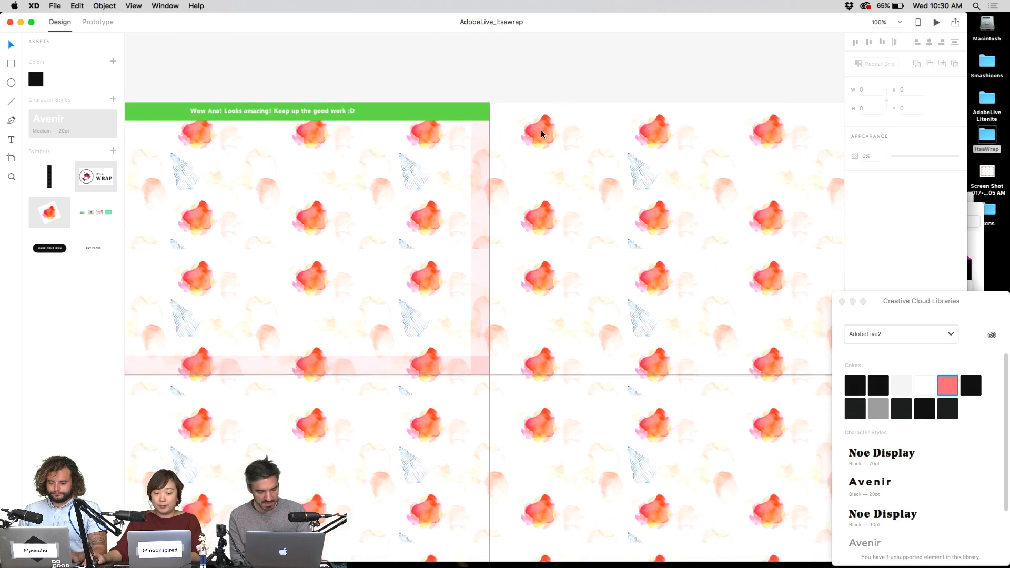
{"action": "scroll", "coordinate": [542, 132], "scroll_direction": "down", "scroll_amount": 5}
{"action": "scroll", "coordinate": [620, 88], "scroll_direction": "right", "scroll_amount": 2}
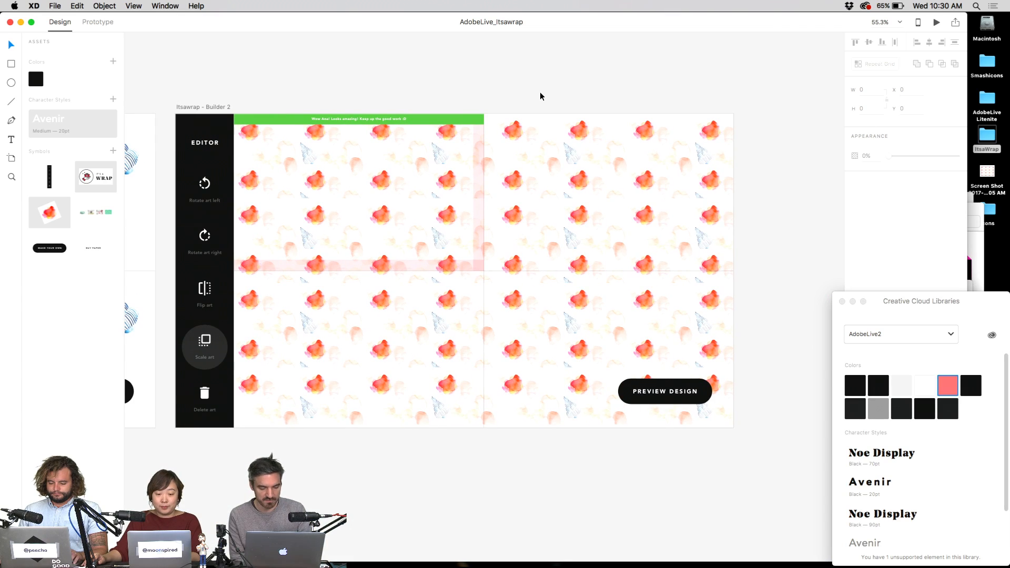
{"action": "scroll", "coordinate": [542, 97], "scroll_direction": "left", "scroll_amount": 3}
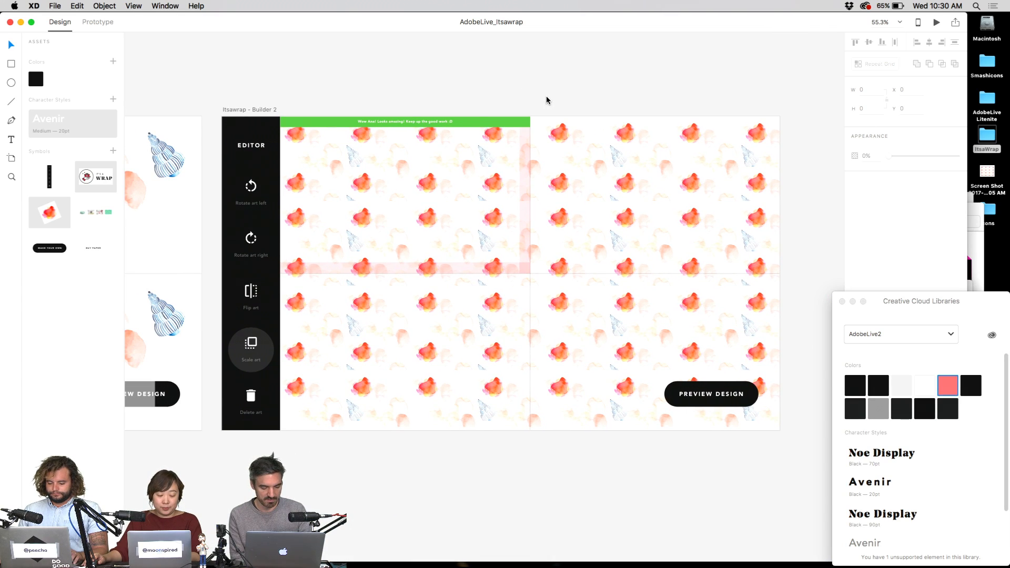
{"action": "scroll", "coordinate": [537, 116], "scroll_direction": "right", "scroll_amount": 3}
{"action": "scroll", "coordinate": [715, 200], "scroll_direction": "down", "scroll_amount": 2}
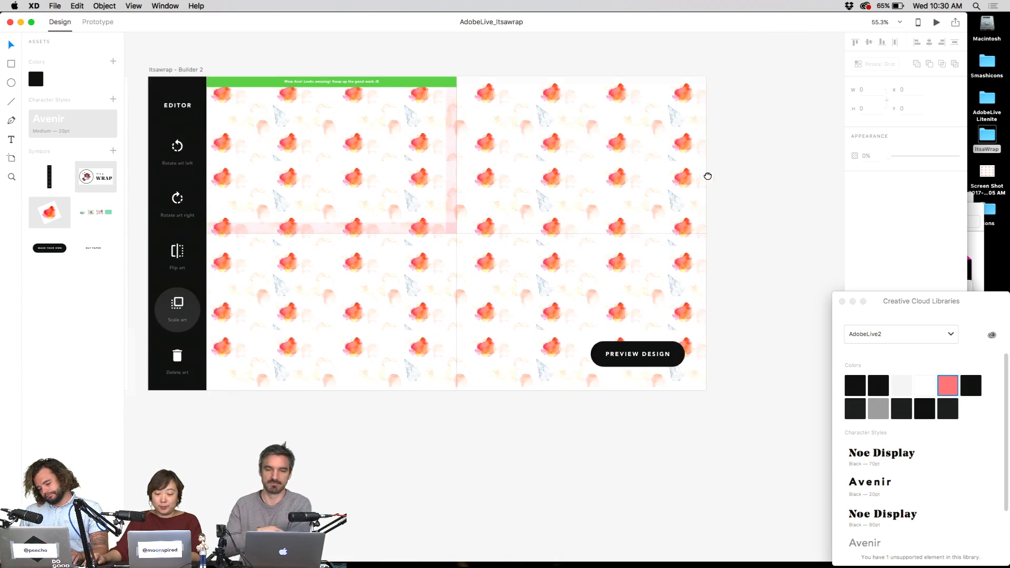
{"action": "left_click", "coordinate": [548, 343]}
{"action": "left_click_drag", "start_coordinate": [456, 391], "coordinate": [486, 418]}
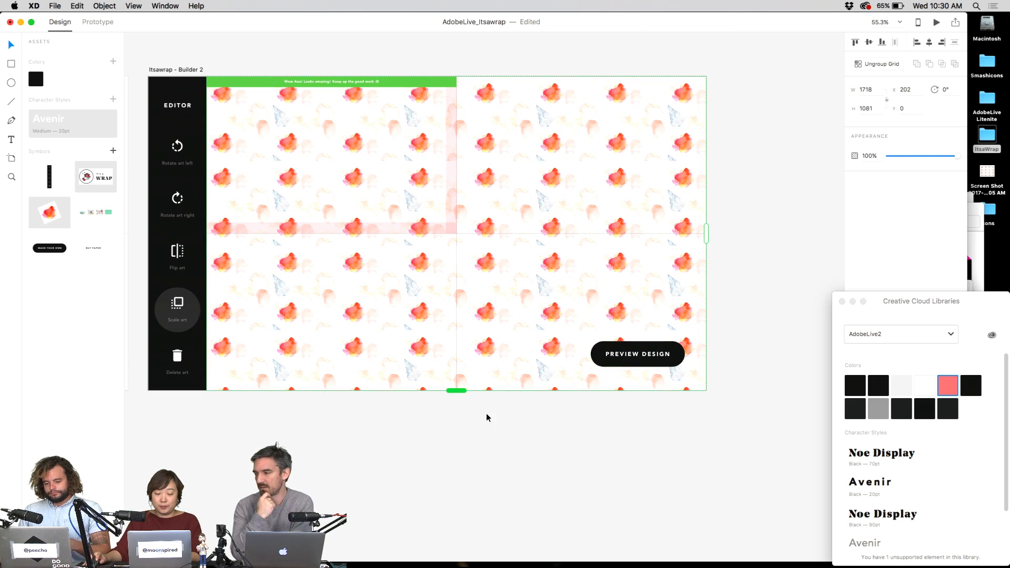
{"action": "scroll", "coordinate": [597, 426], "scroll_direction": "down", "scroll_amount": 3}
{"action": "key", "text": "super+z"}
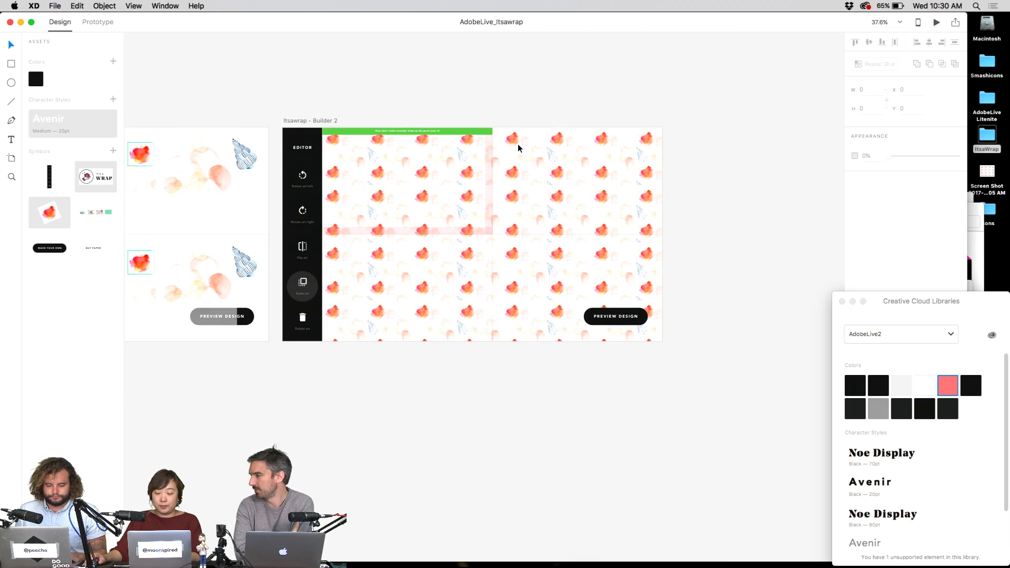
{"action": "scroll", "coordinate": [462, 300], "scroll_direction": "left", "scroll_amount": 3}
- Try bringing the left Preview Design button to the front, then undo the reorder
{"action": "left_click", "coordinate": [305, 321]}
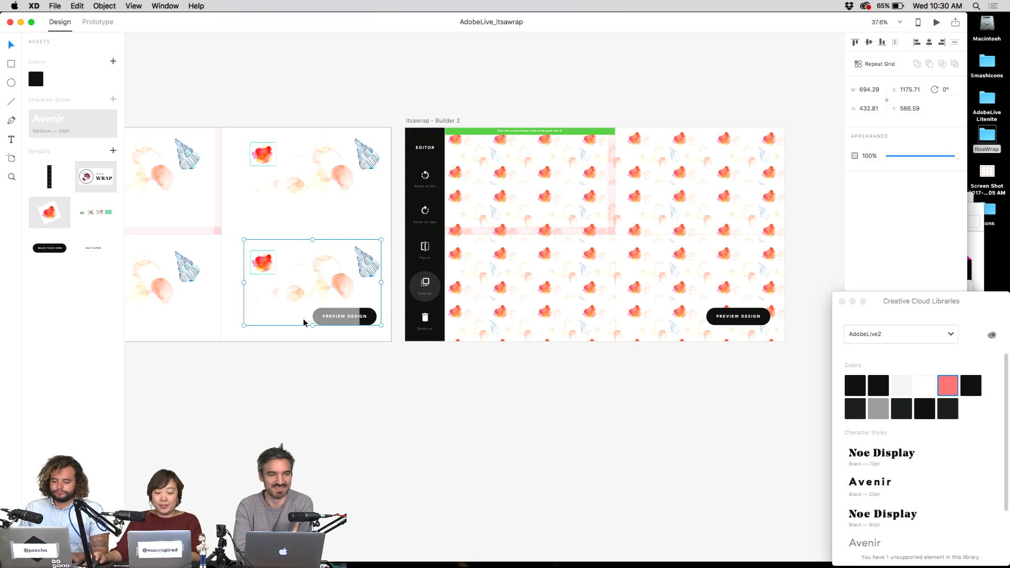
{"action": "left_click", "coordinate": [372, 321]}
{"action": "key", "text": "shift+super+bracketright"}
{"action": "left_click", "coordinate": [430, 418]}
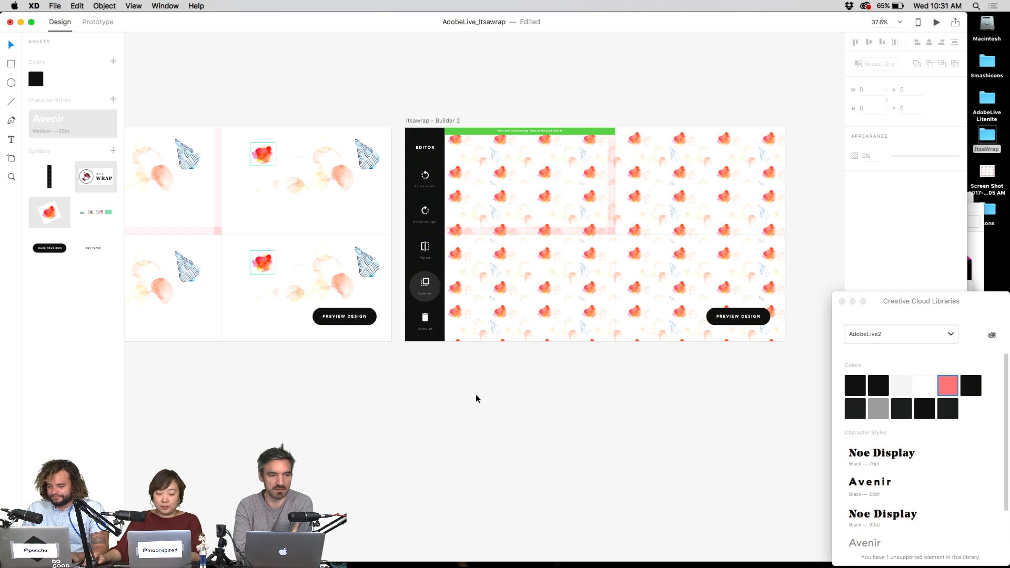
{"action": "key", "text": "super+z"}
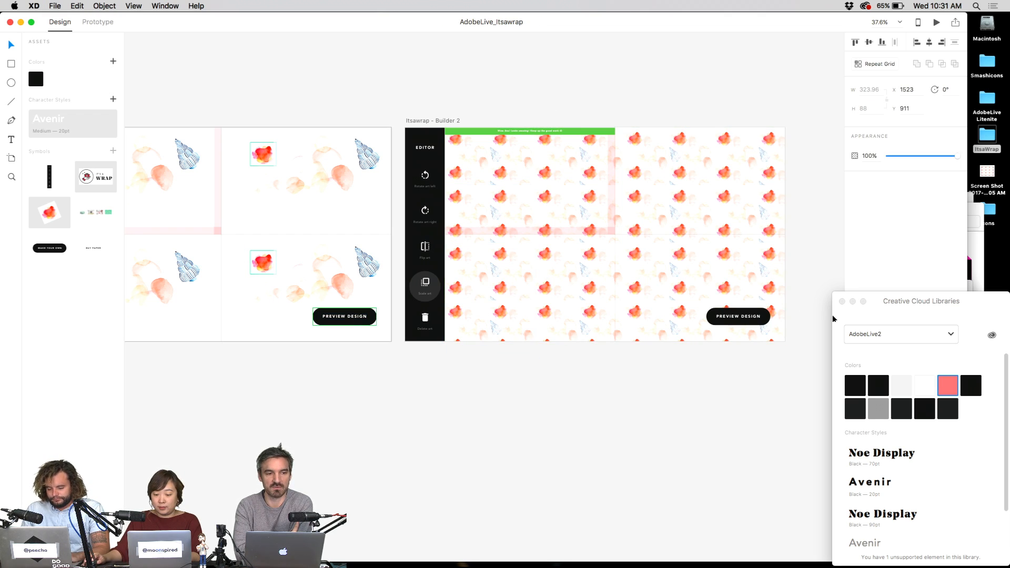
- Move both Preview Design buttons slightly lower, save, and copy the Builder 2 artboard
{"action": "left_click", "coordinate": [737, 316], "text": "shift"}
{"action": "left_click_drag", "start_coordinate": [737, 316], "coordinate": [737, 320]}
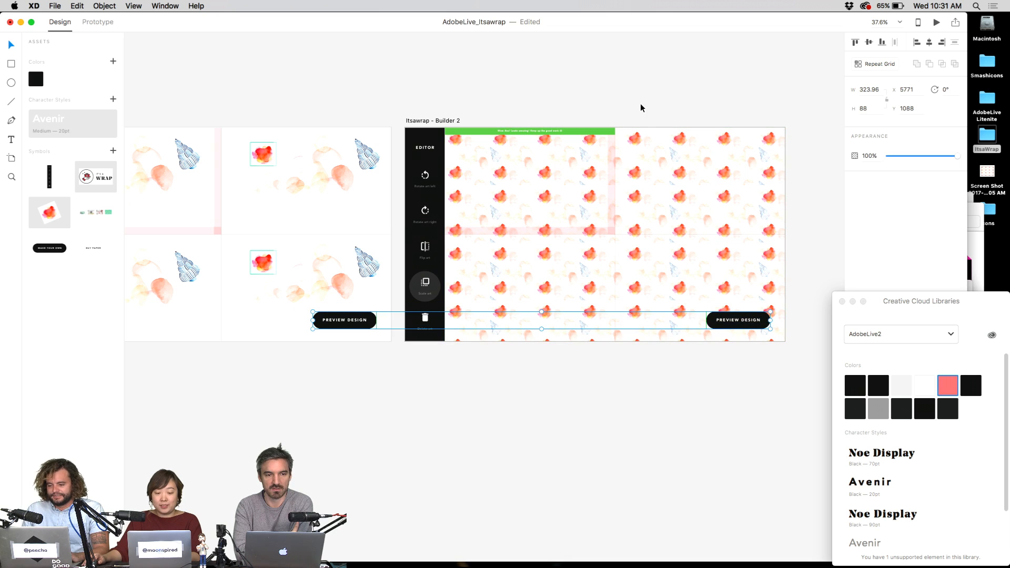
{"action": "left_click", "coordinate": [642, 108]}
{"action": "key", "text": "super+s"}
{"action": "left_click", "coordinate": [446, 121]}
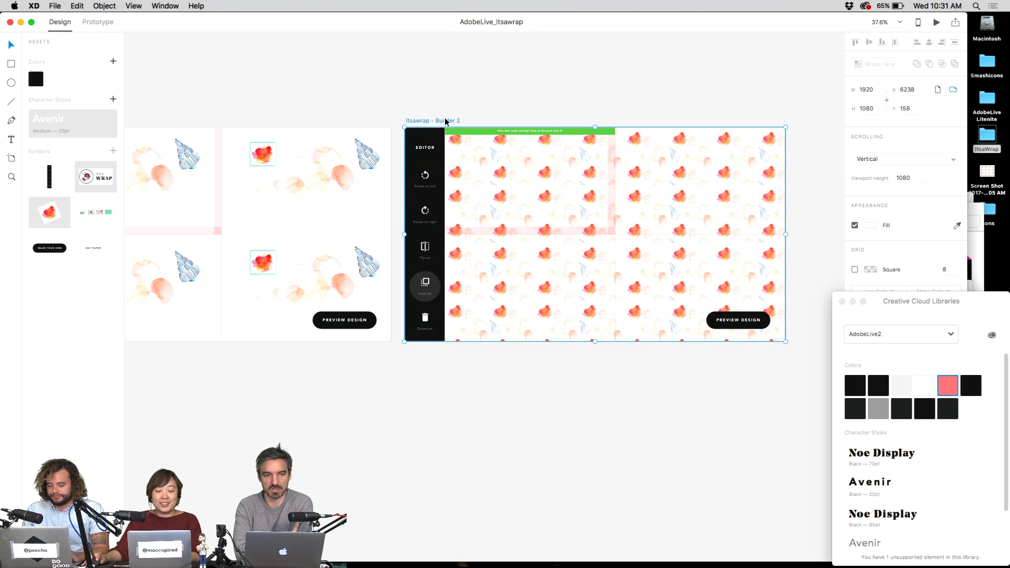
{"action": "key", "text": "super+c"}
- Paste a duplicate Builder 2 artboard and delete its pattern grid and faint pink strip
{"action": "scroll", "coordinate": [626, 105], "scroll_direction": "right", "scroll_amount": 3}
{"action": "key", "text": "super+v"}
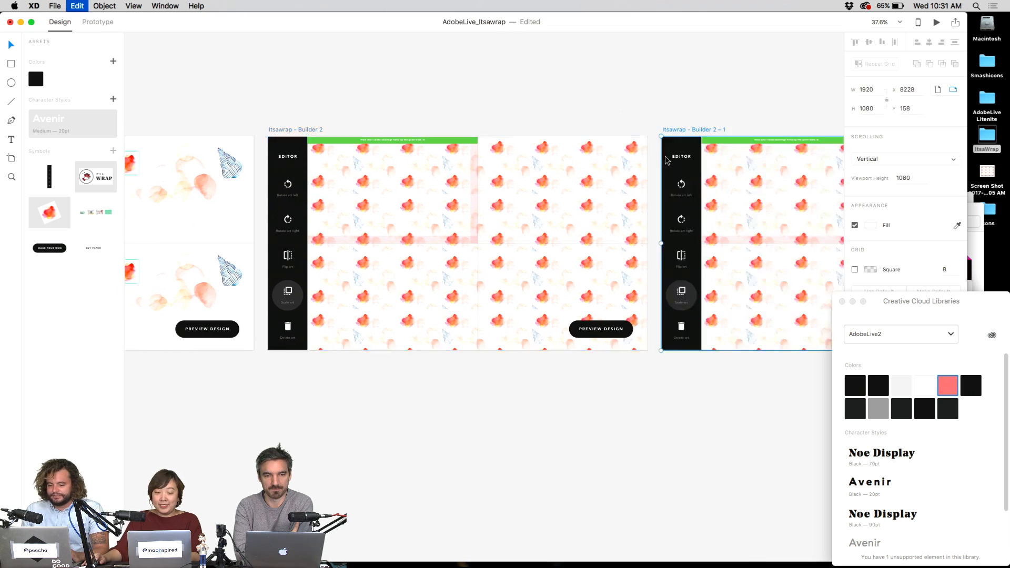
{"action": "scroll", "coordinate": [578, 147], "scroll_direction": "right", "scroll_amount": 5}
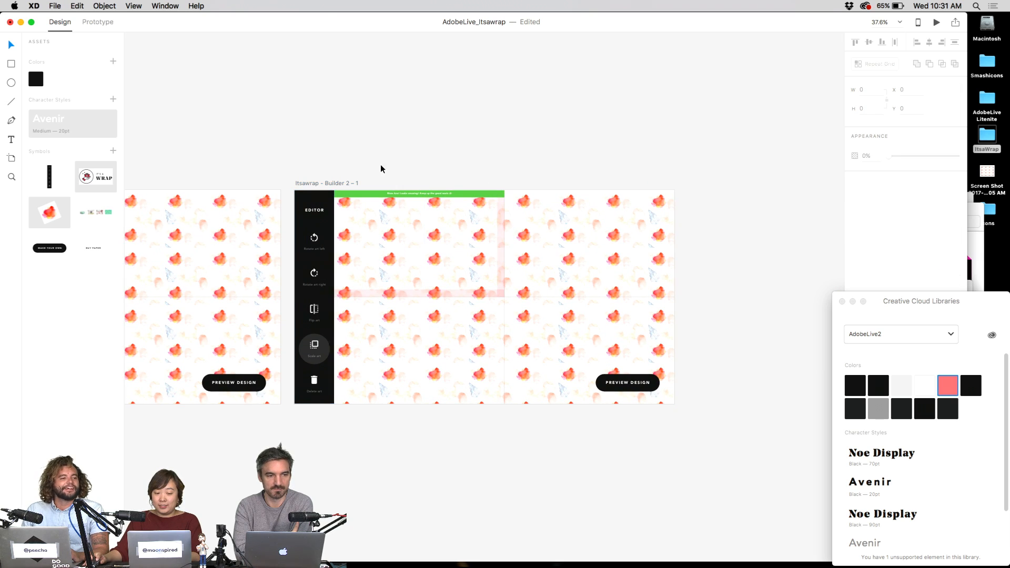
{"action": "left_click_drag", "start_coordinate": [381, 166], "coordinate": [643, 270]}
{"action": "key", "text": "Delete"}
{"action": "left_click_drag", "start_coordinate": [558, 258], "coordinate": [402, 354]}
{"action": "key", "text": "Delete"}
- Zoom to the PREVIEW DESIGN button and select the word PREVIEW in its label
{"action": "key", "text": "super+1"}
{"action": "scroll", "coordinate": [528, 255], "scroll_direction": "down", "scroll_amount": 5}
{"action": "scroll", "coordinate": [528, 255], "scroll_direction": "right", "scroll_amount": 8}
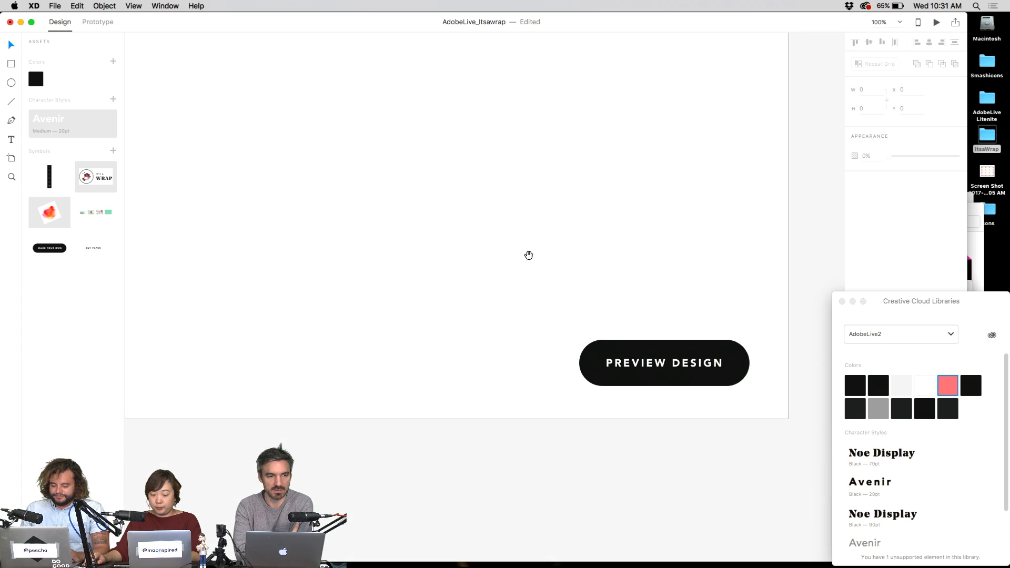
{"action": "double_click", "coordinate": [641, 357]}
{"action": "double_click", "coordinate": [641, 357]}
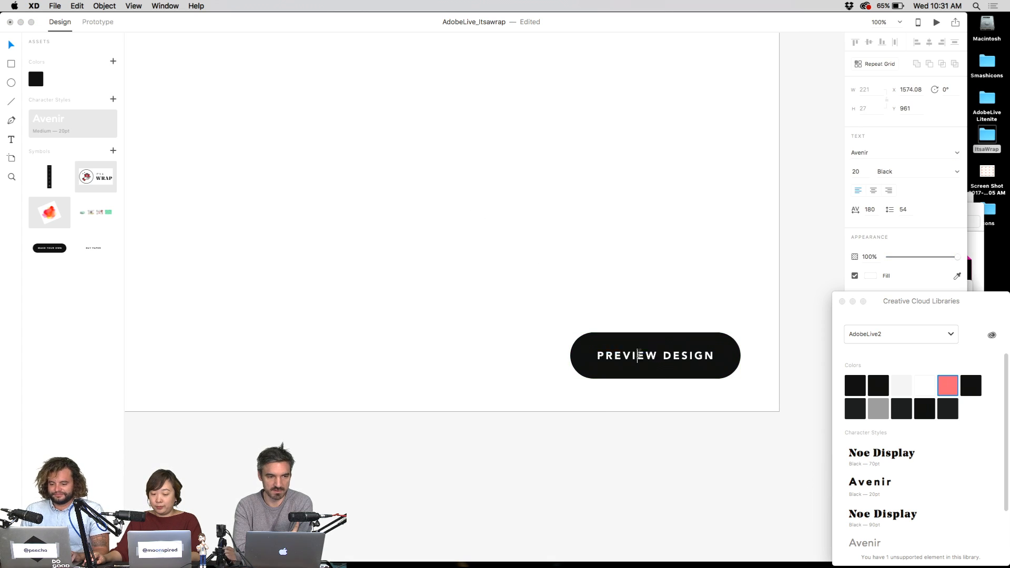
{"action": "double_click", "coordinate": [643, 354]}
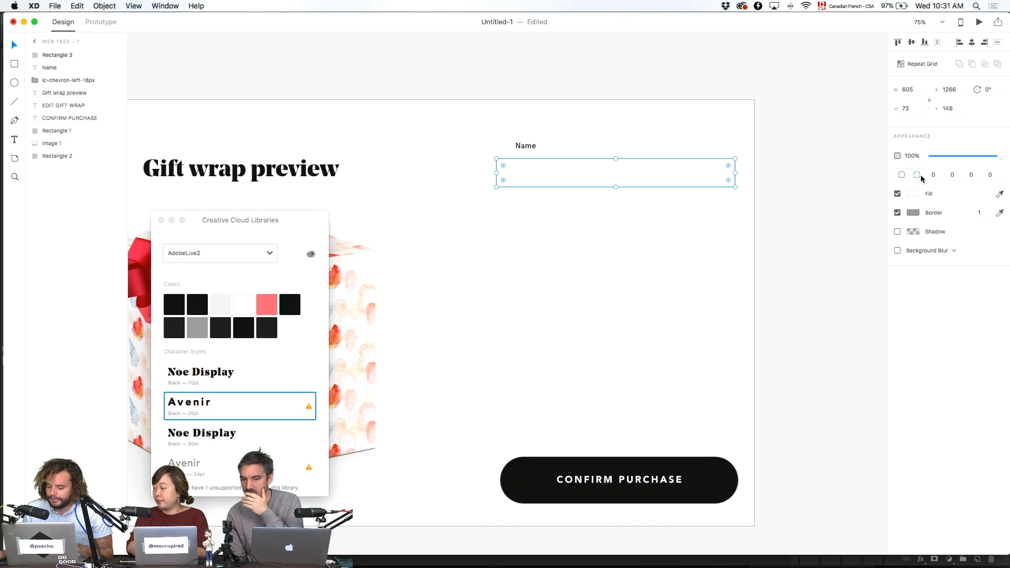
- Fill the large right-hand panel rectangle with light grey #F5F5F5
{"action": "left_click", "coordinate": [564, 140]}
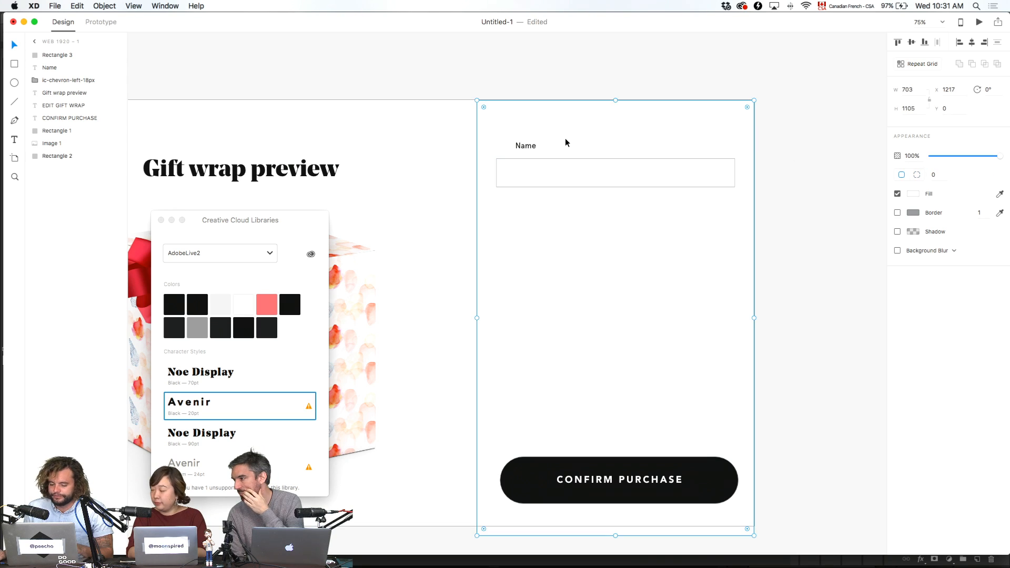
{"action": "left_click", "coordinate": [530, 145]}
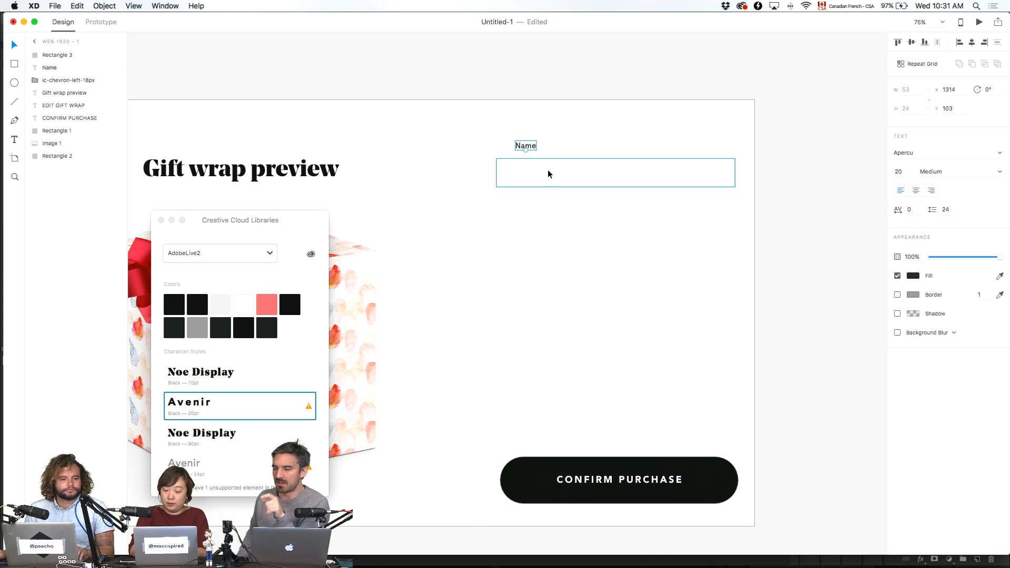
{"action": "left_click", "coordinate": [608, 326]}
{"action": "left_click", "coordinate": [910, 194]}
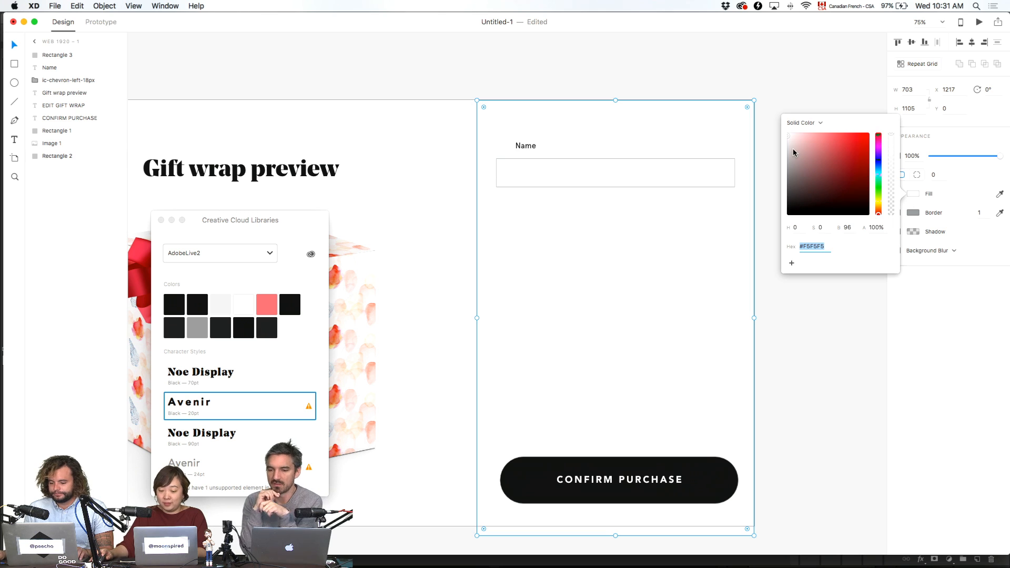
{"action": "mouse_move", "coordinate": [790, 146]}
{"action": "left_mouse_down"}
{"action": "mouse_move", "coordinate": [778, 153]}
{"action": "mouse_move", "coordinate": [777, 141]}
{"action": "left_mouse_up"}
{"action": "key", "text": "Escape"}
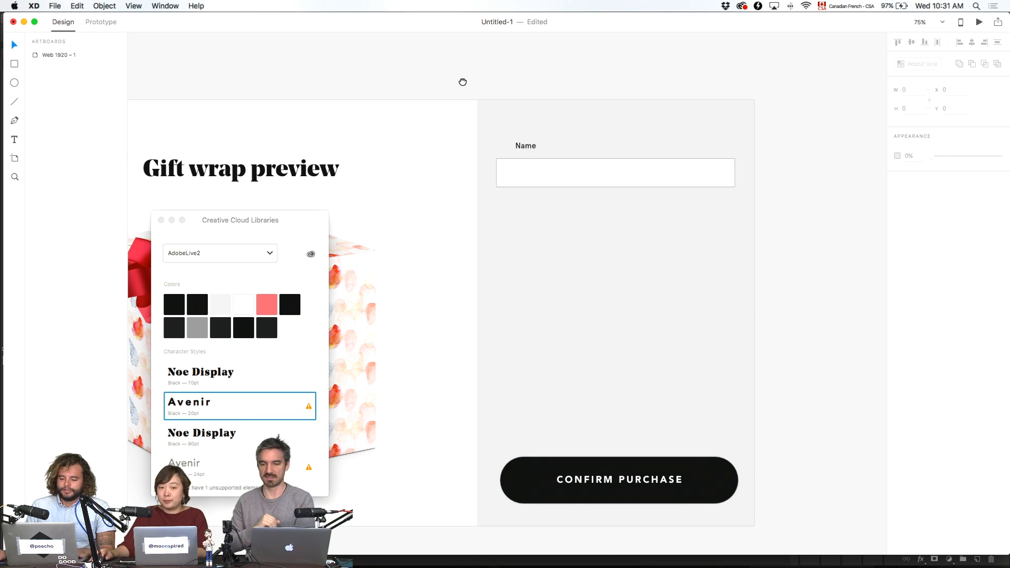
- Align the Name label with the field's left edge and Alt-drag a copy into the field
{"action": "scroll", "coordinate": [647, 119], "scroll_direction": "left", "scroll_amount": 5}
{"action": "left_click_drag", "start_coordinate": [665, 144], "coordinate": [654, 143]}
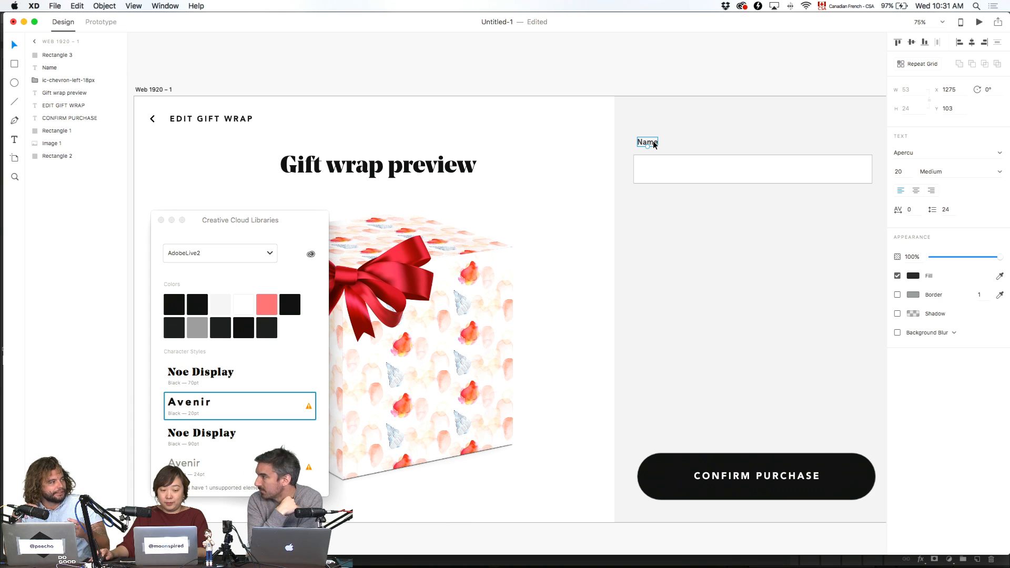
{"action": "left_click", "coordinate": [642, 55]}
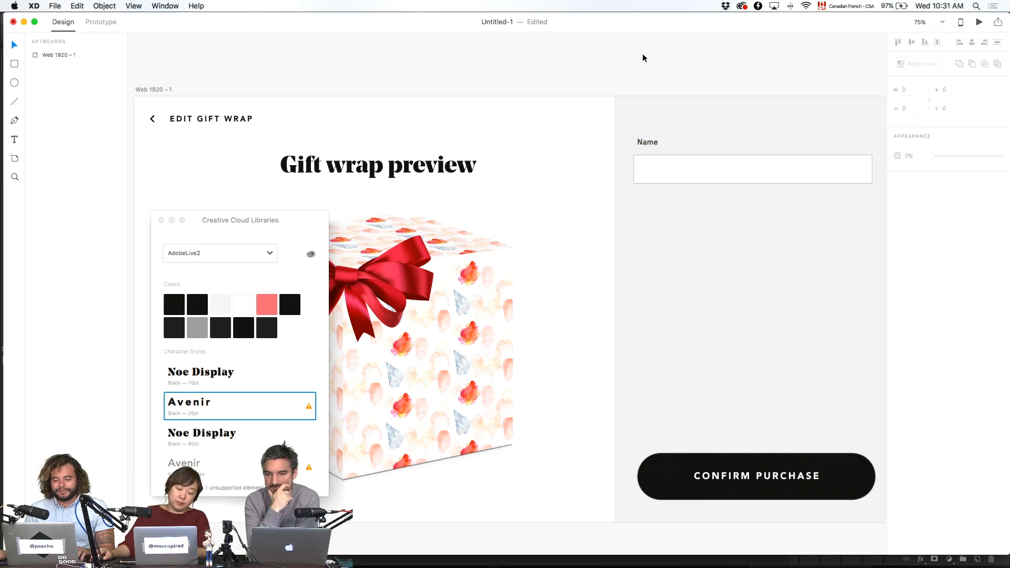
{"action": "left_click", "coordinate": [648, 141]}
{"action": "left_click", "coordinate": [649, 141]}
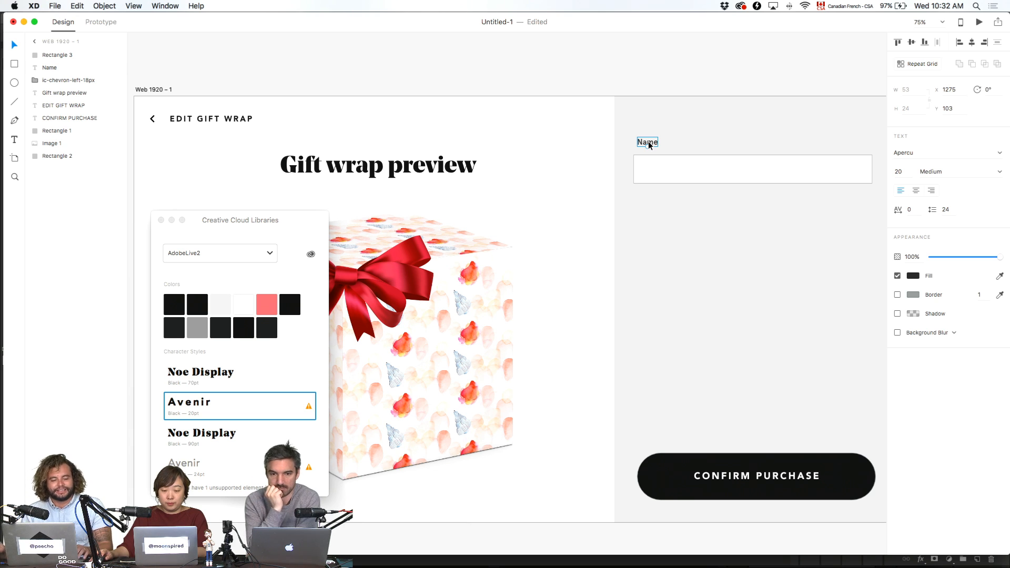
{"action": "left_click_drag", "start_coordinate": [652, 143], "coordinate": [661, 171]}
{"action": "key", "text": "super+shift+bracketright"}
- Replace the copied label with a sample full name coloured light grey #C9C9C9
{"action": "double_click", "coordinate": [661, 171]}
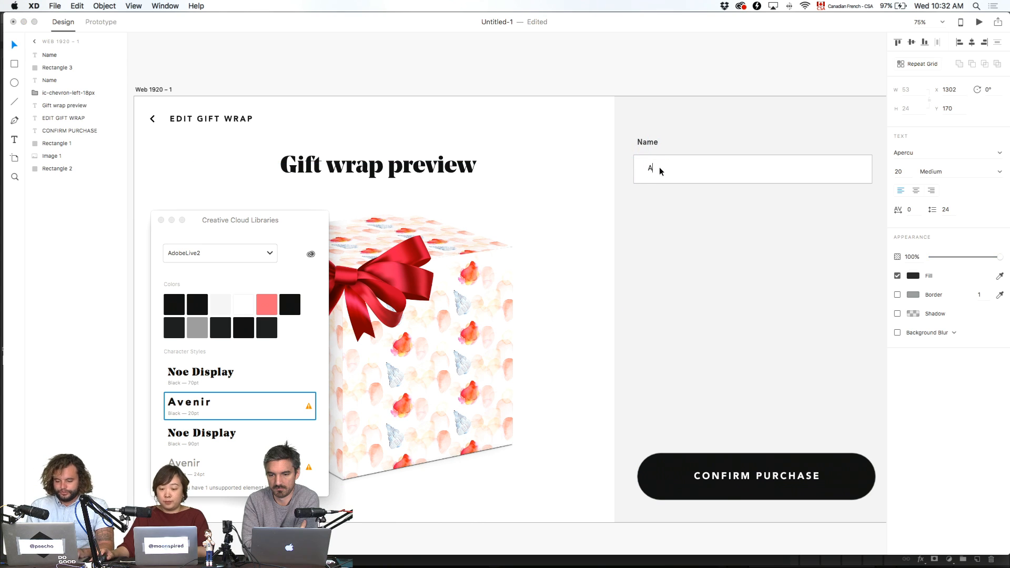
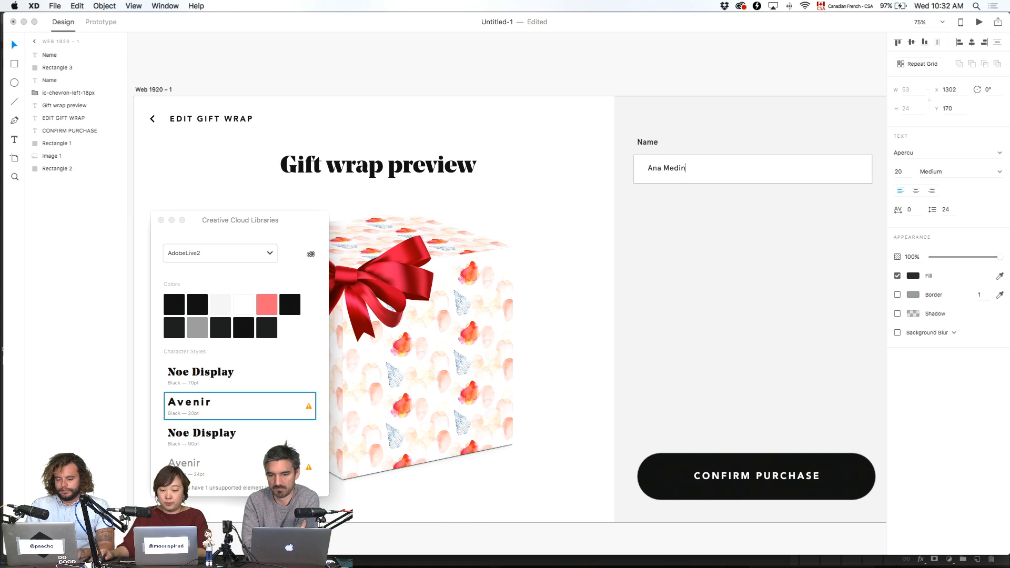
{"action": "key", "text": "Escape"}
{"action": "left_click", "coordinate": [914, 276]}
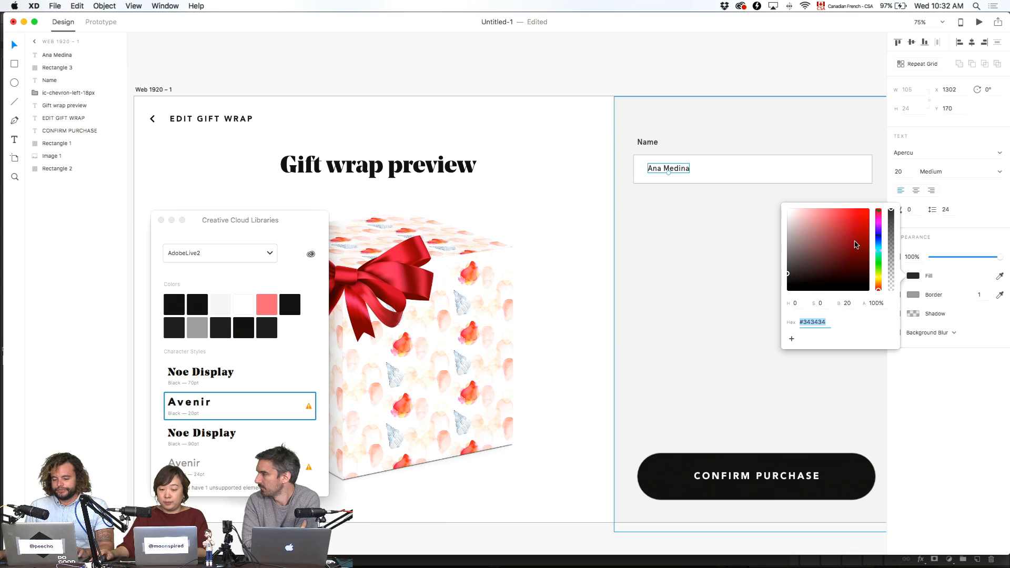
{"action": "mouse_move", "coordinate": [856, 245]}
{"action": "left_mouse_down"}
{"action": "mouse_move", "coordinate": [801, 226]}
{"action": "mouse_move", "coordinate": [763, 226]}
{"action": "left_mouse_up"}
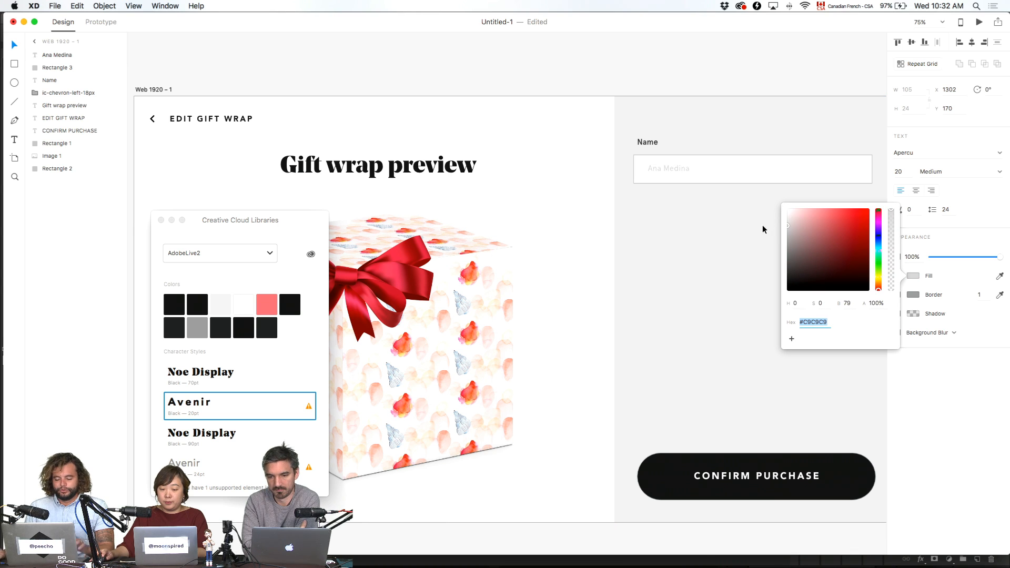
{"action": "left_click", "coordinate": [676, 75]}
- Give the input field an 8 px corner radius and remove its border
{"action": "scroll", "coordinate": [605, 93], "scroll_direction": "right", "scroll_amount": 4}
{"action": "left_click", "coordinate": [659, 180]}
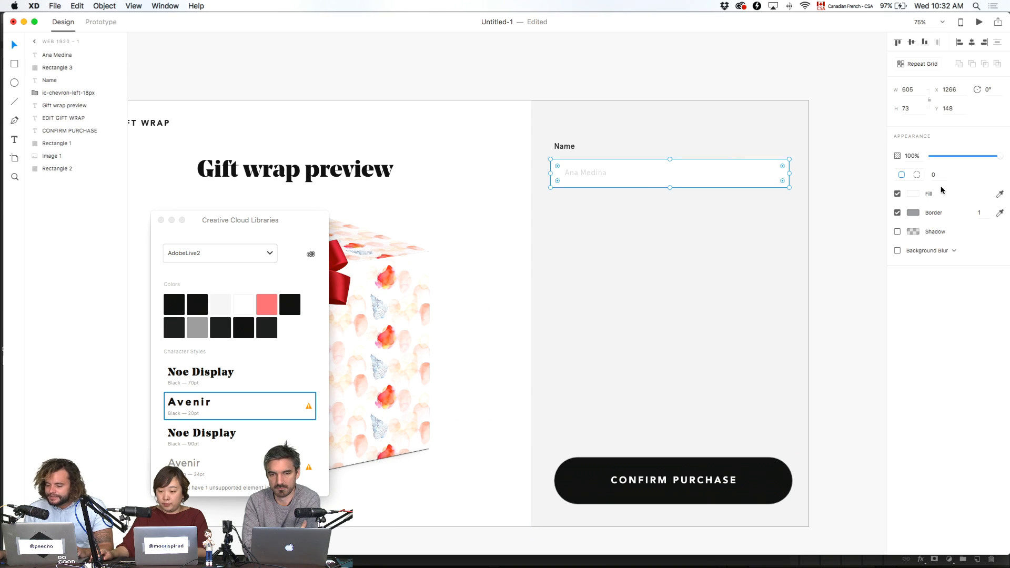
{"action": "type", "text": "3"}
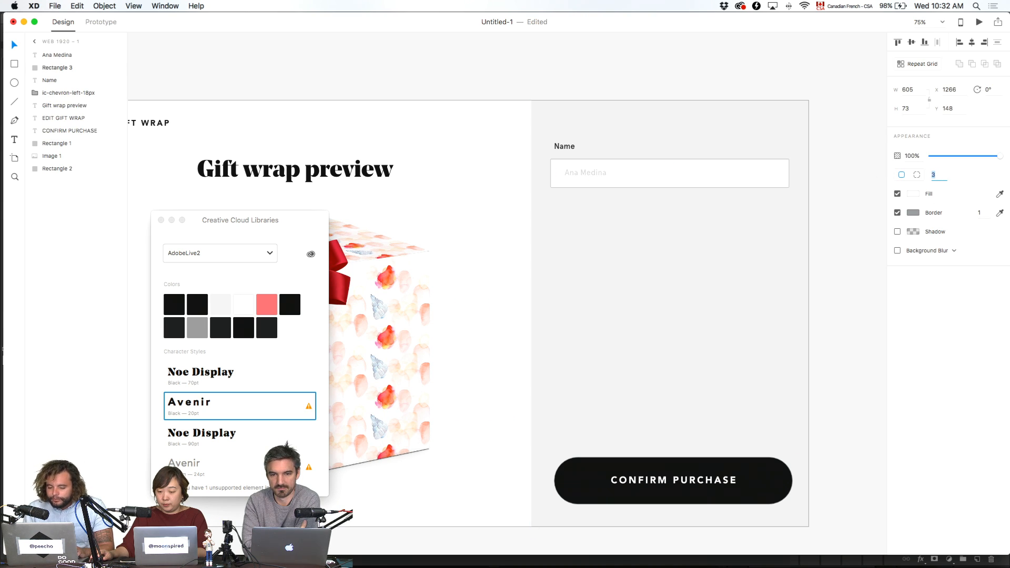
{"action": "key", "text": "Up"}
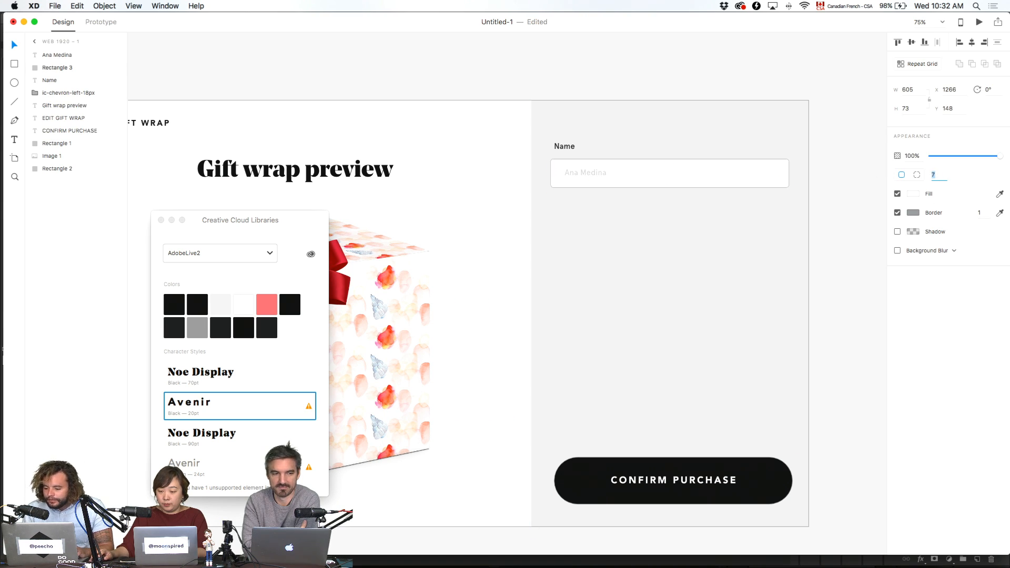
{"action": "key", "text": "Return"}
{"action": "left_click", "coordinate": [898, 212]}
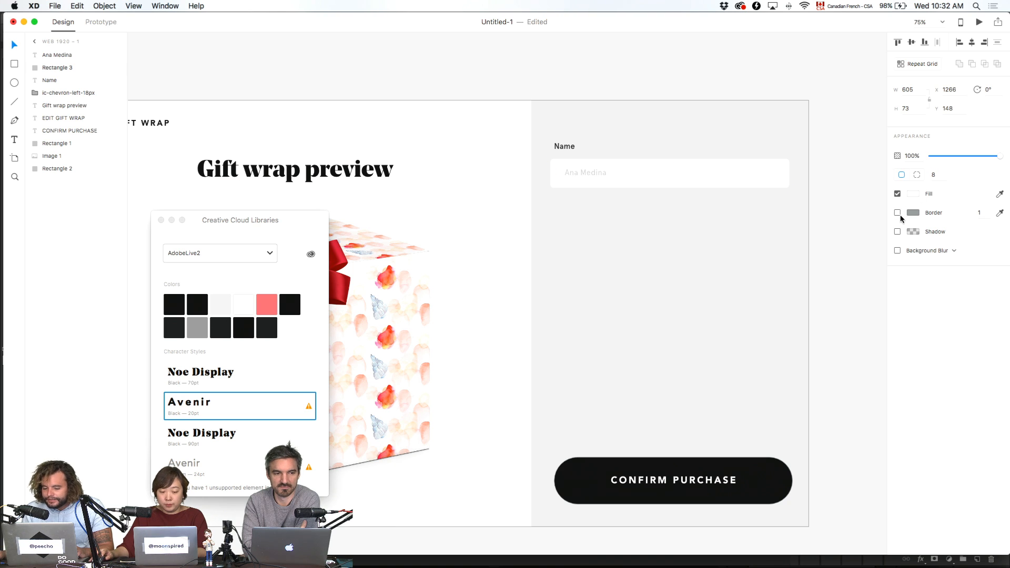
{"action": "left_click", "coordinate": [571, 171], "text": "shift"}
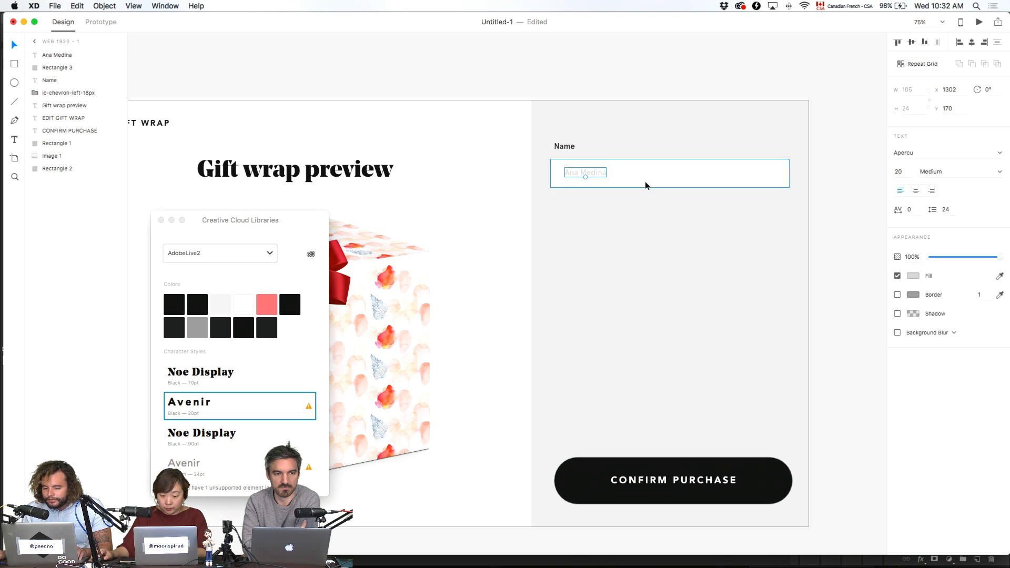
{"action": "left_click", "coordinate": [789, 74]}
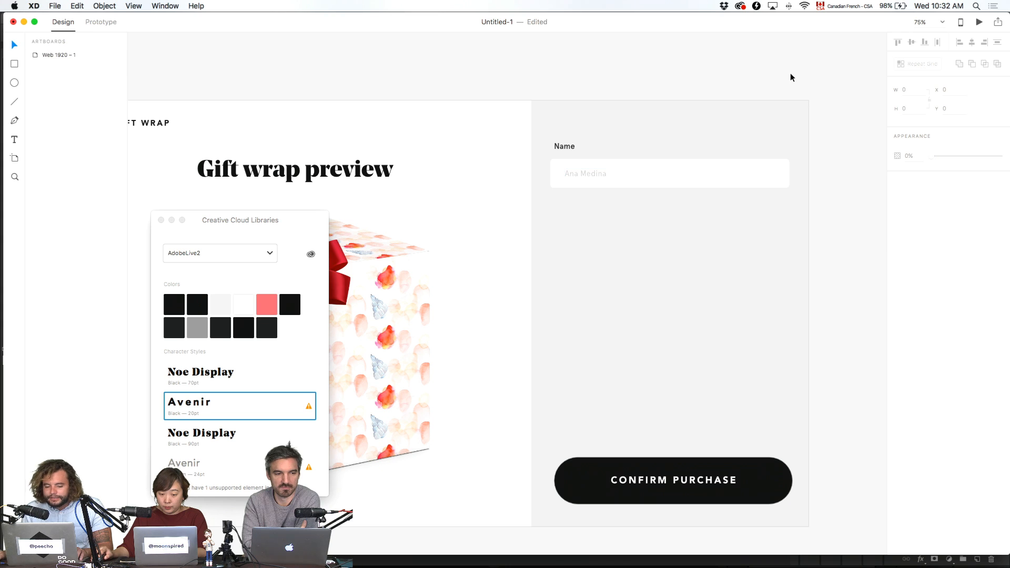
- Move the Name label, field and placeholder up 50 px together
{"action": "left_click", "coordinate": [661, 185]}
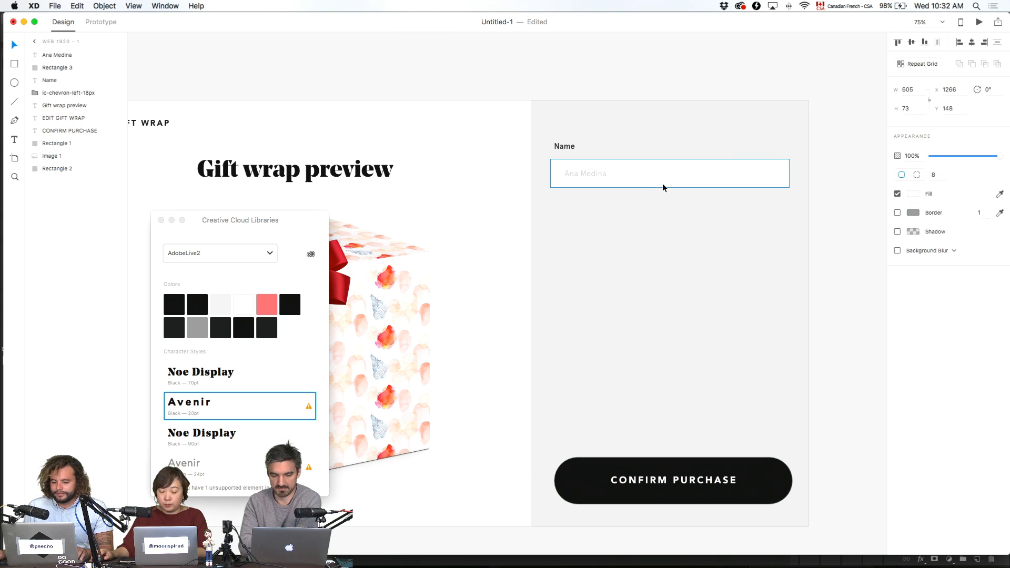
{"action": "left_click", "coordinate": [585, 172], "text": "shift"}
{"action": "left_click", "coordinate": [561, 148], "text": "shift"}
{"action": "key", "text": "shift+Up"}
{"action": "key", "text": "shift+Up"}
{"action": "key", "text": "shift+Up"}
{"action": "key", "text": "shift+Up"}
{"action": "key", "text": "shift+Up"}
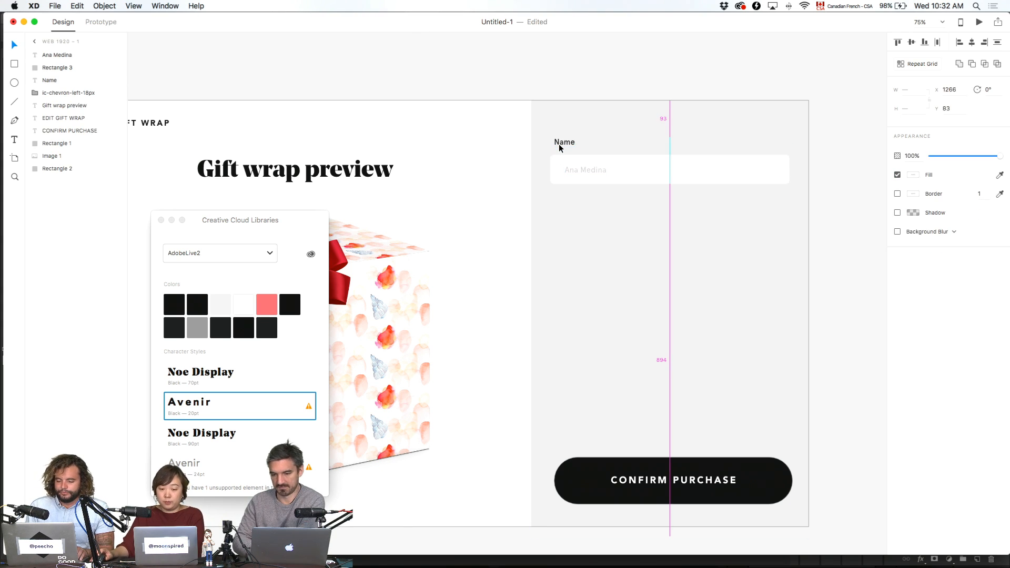
{"action": "left_click", "coordinate": [607, 72]}
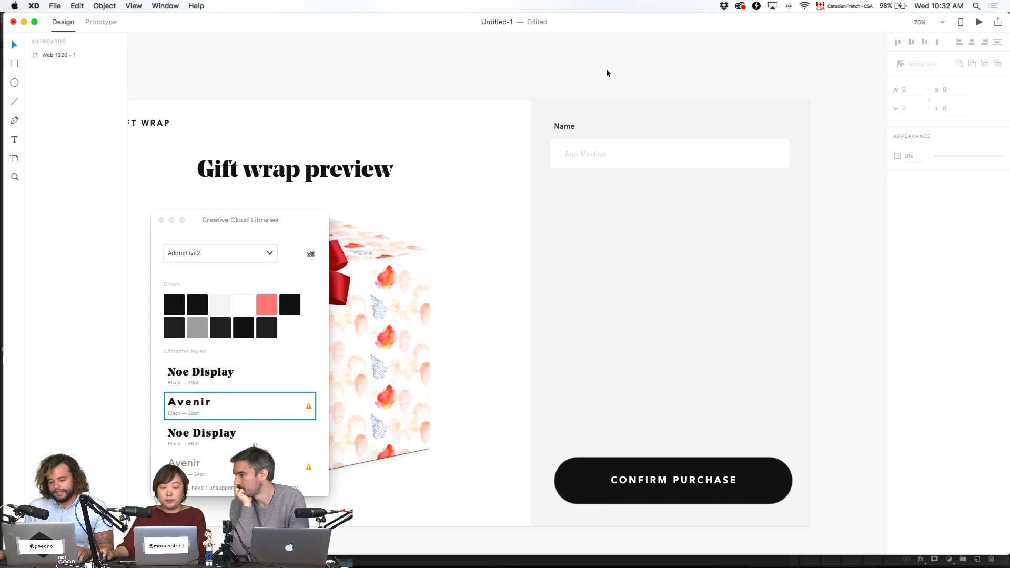
- Nudge the Name label down, then Repeat Grid the field into six stacked copies
{"action": "left_click", "coordinate": [567, 129]}
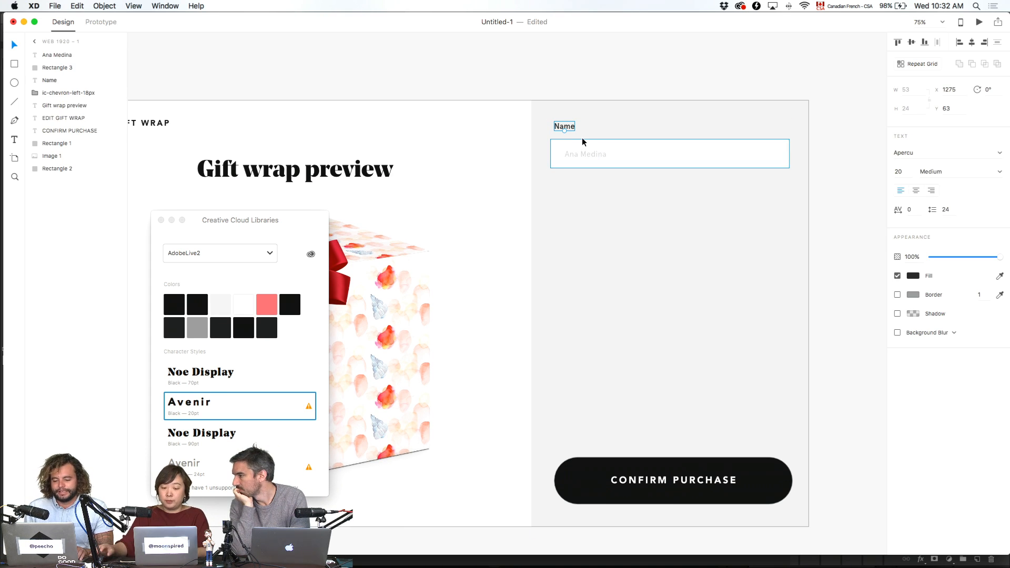
{"action": "key", "text": "Down"}
{"action": "key", "text": "Down"}
{"action": "key", "text": "Down"}
{"action": "key", "text": "Down"}
{"action": "key", "text": "Down"}
{"action": "key", "text": "Down"}
{"action": "key", "text": "Down"}
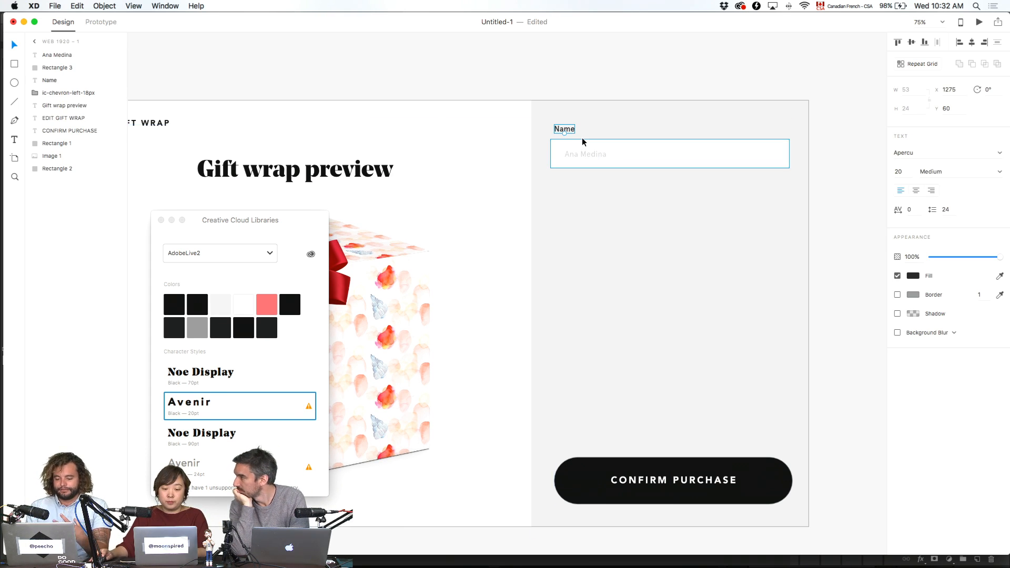
{"action": "left_click", "coordinate": [578, 156], "text": "shift"}
{"action": "left_click", "coordinate": [720, 163], "text": "shift"}
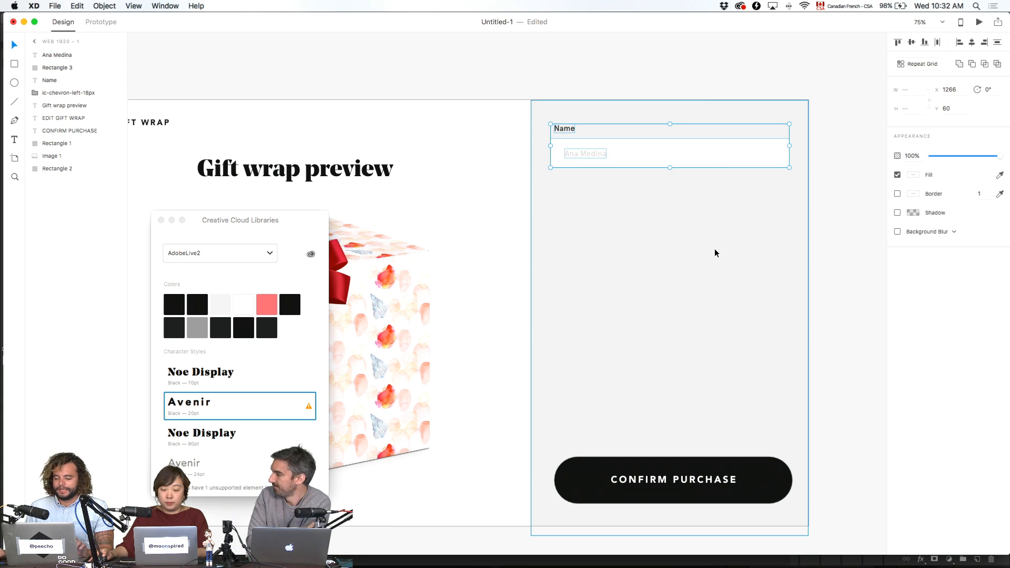
{"action": "left_click", "coordinate": [917, 63]}
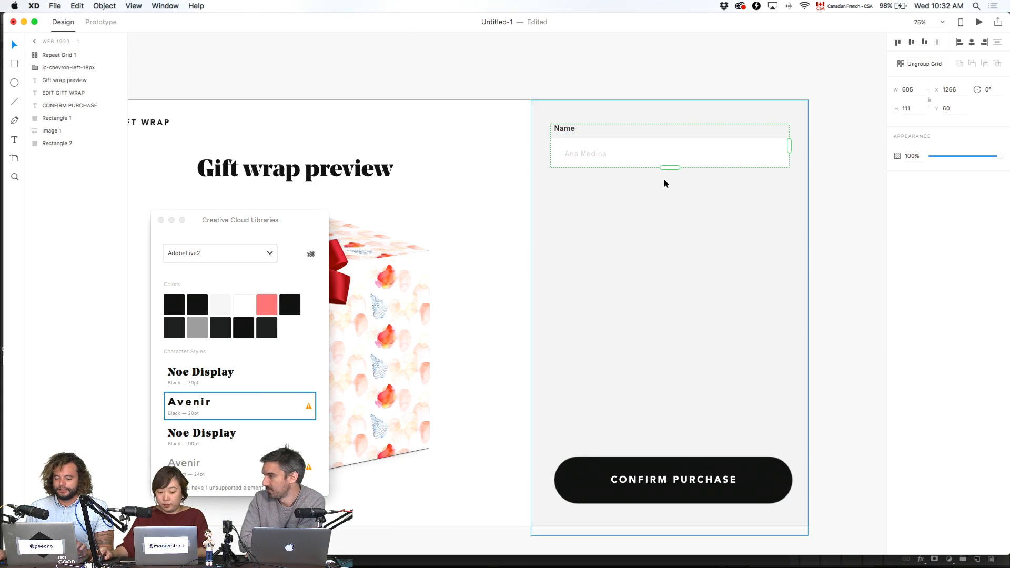
{"action": "left_click_drag", "start_coordinate": [672, 166], "coordinate": [637, 434]}
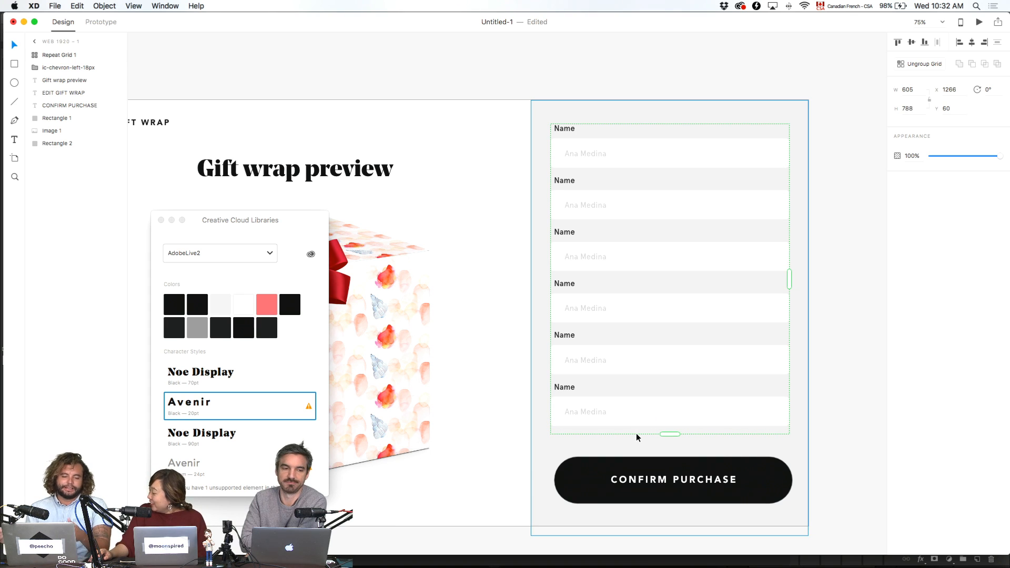
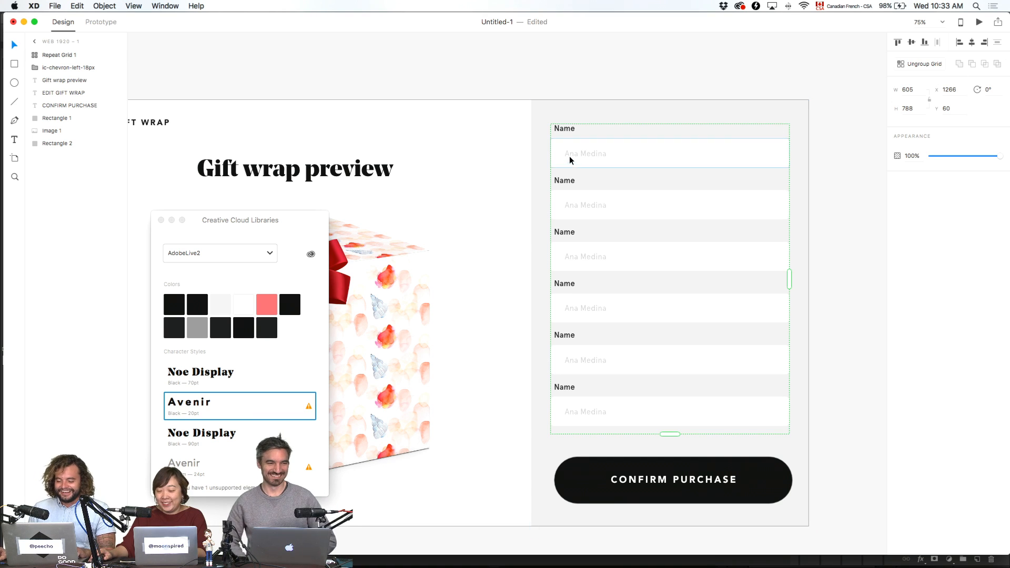
- Relabel the first two fields First Name and Last Name, trimming the first sample to the first name only
{"action": "double_click", "coordinate": [559, 128]}
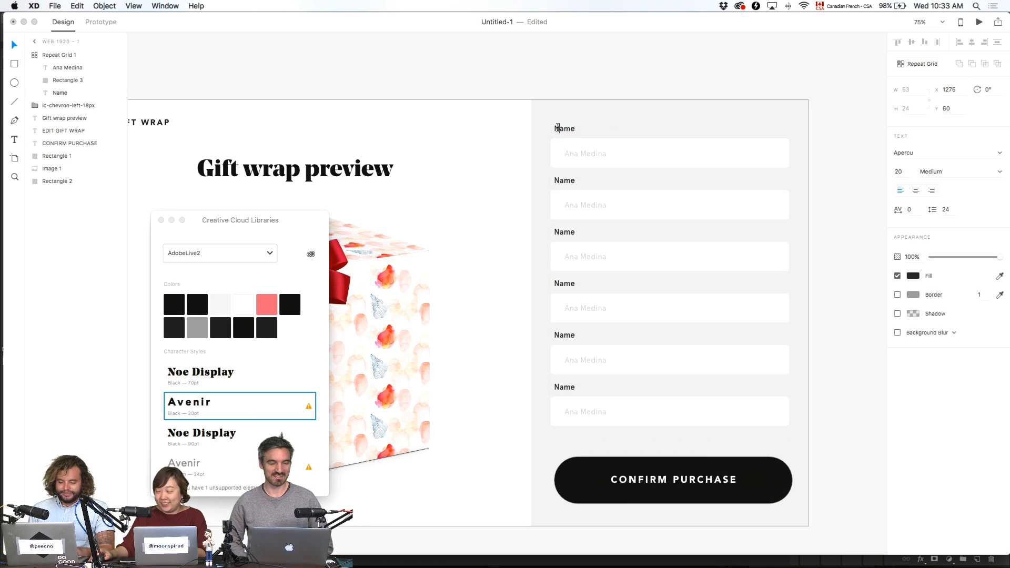
{"action": "type", "text": "First"}
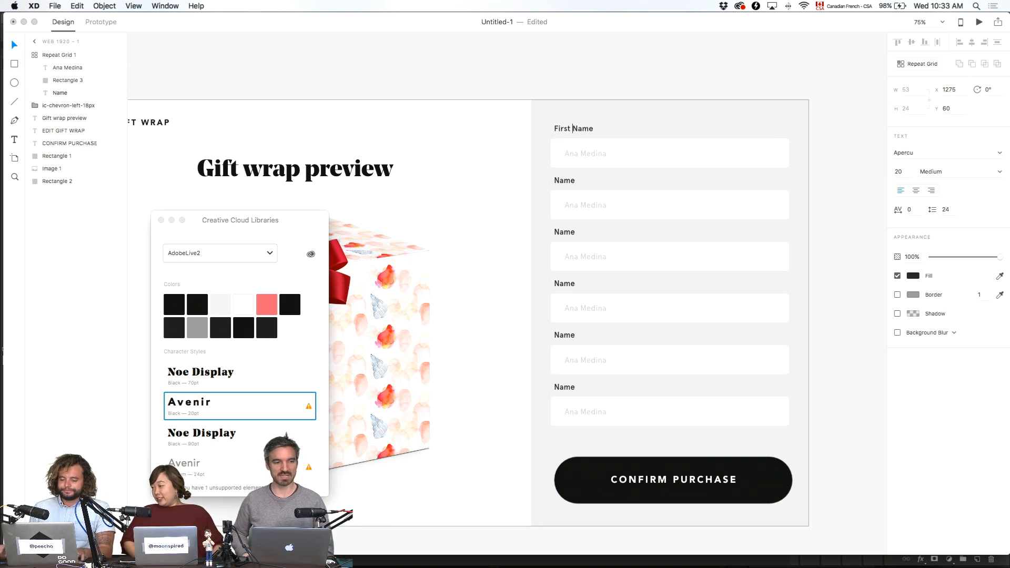
{"action": "double_click", "coordinate": [564, 180]}
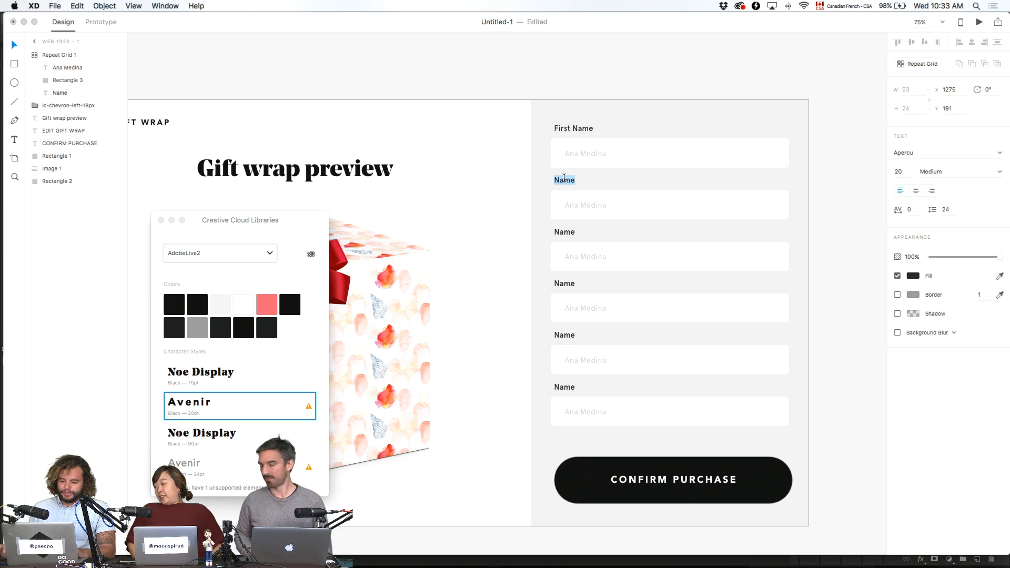
{"action": "key", "text": "Left"}
{"action": "type", "text": "La"}
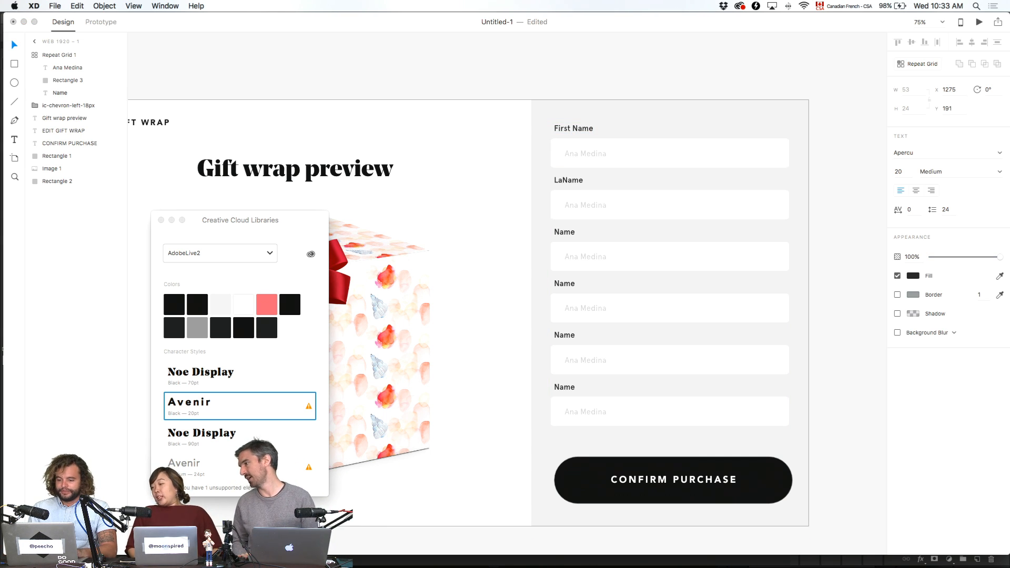
{"action": "type", "text": "st"}
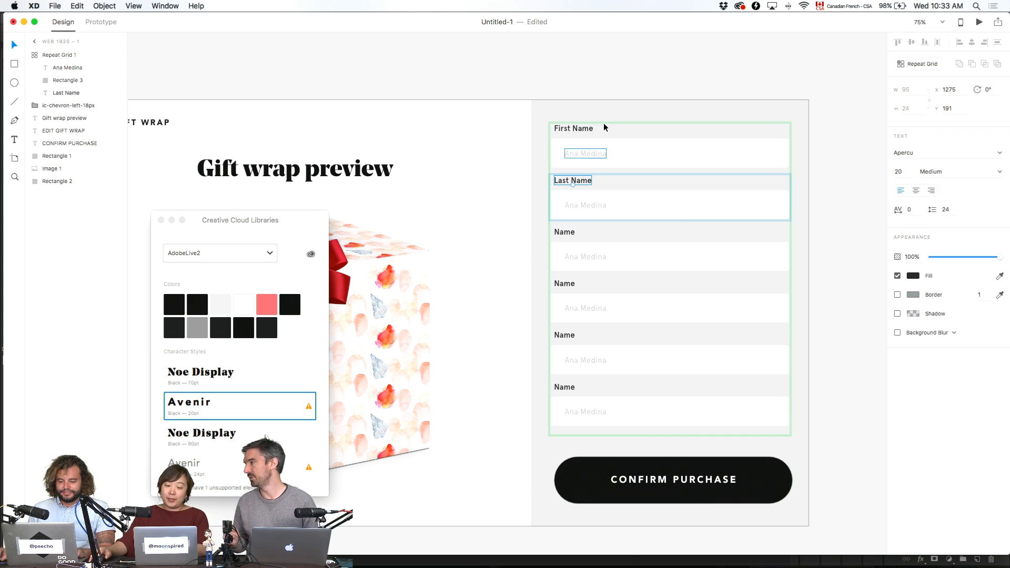
{"action": "double_click", "coordinate": [588, 204]}
{"action": "double_click", "coordinate": [594, 152]}
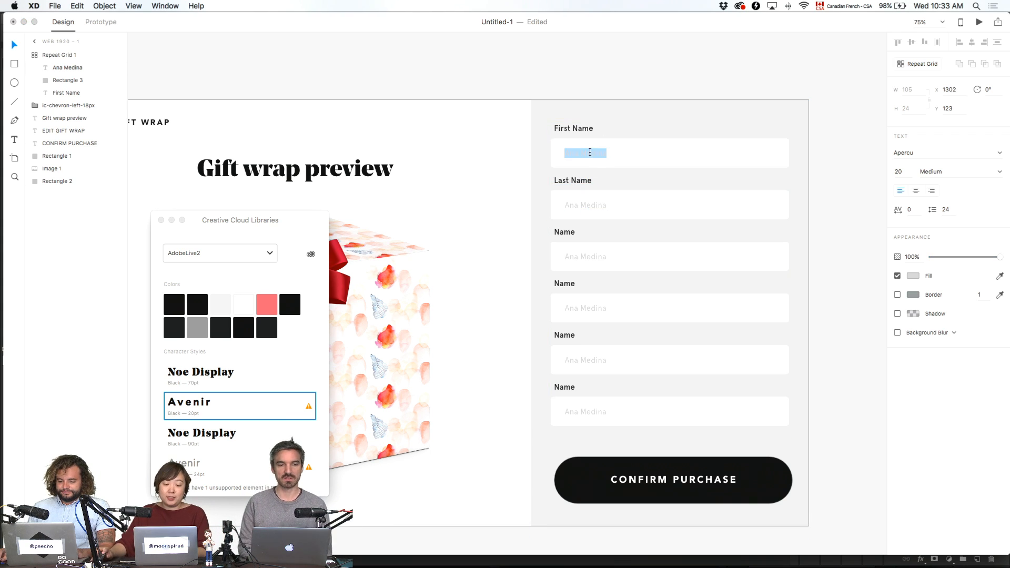
{"action": "left_click_drag", "start_coordinate": [580, 153], "coordinate": [711, 156]}
{"action": "key", "text": "BackSpace"}
{"action": "key", "text": "Escape"}
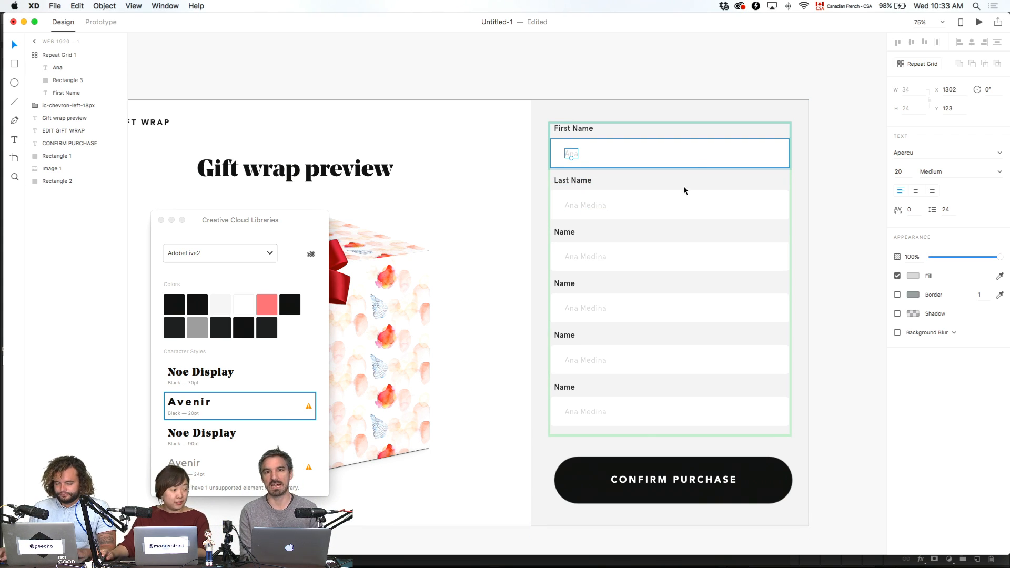
- Relabel the third and fourth fields Address and City and enter their sample text
{"action": "double_click", "coordinate": [570, 232]}
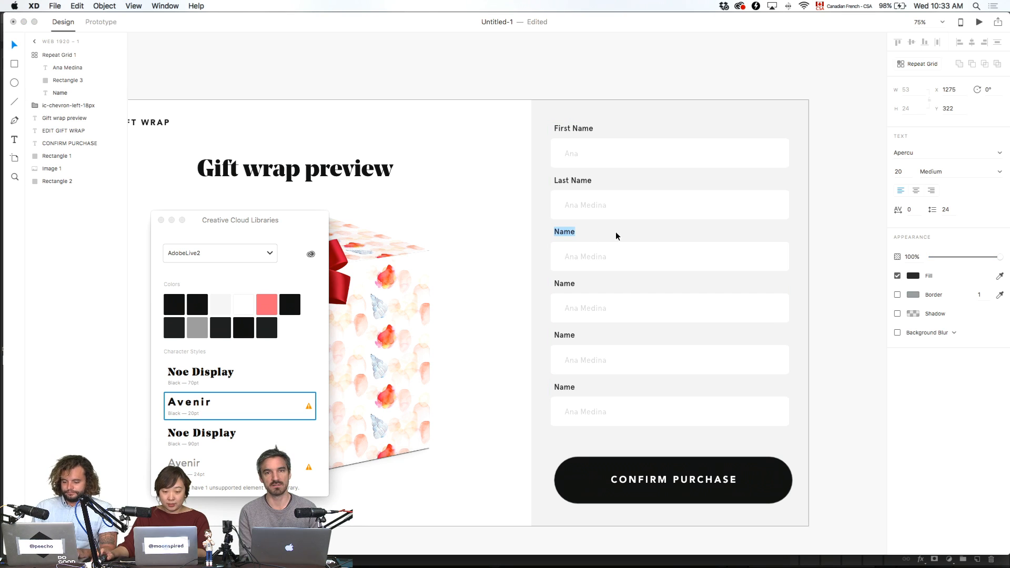
{"action": "type", "text": "Address"}
{"action": "double_click", "coordinate": [595, 255]}
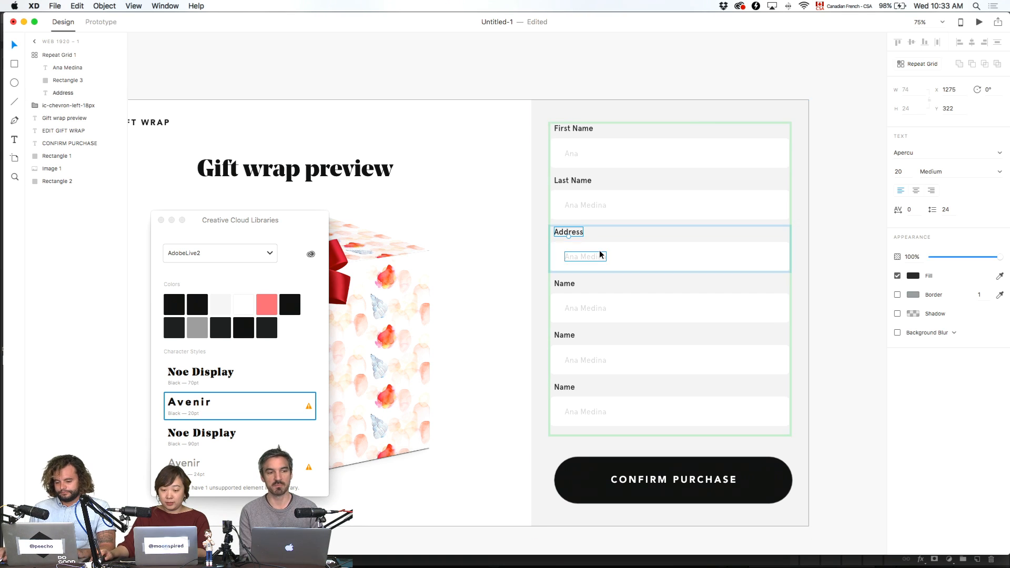
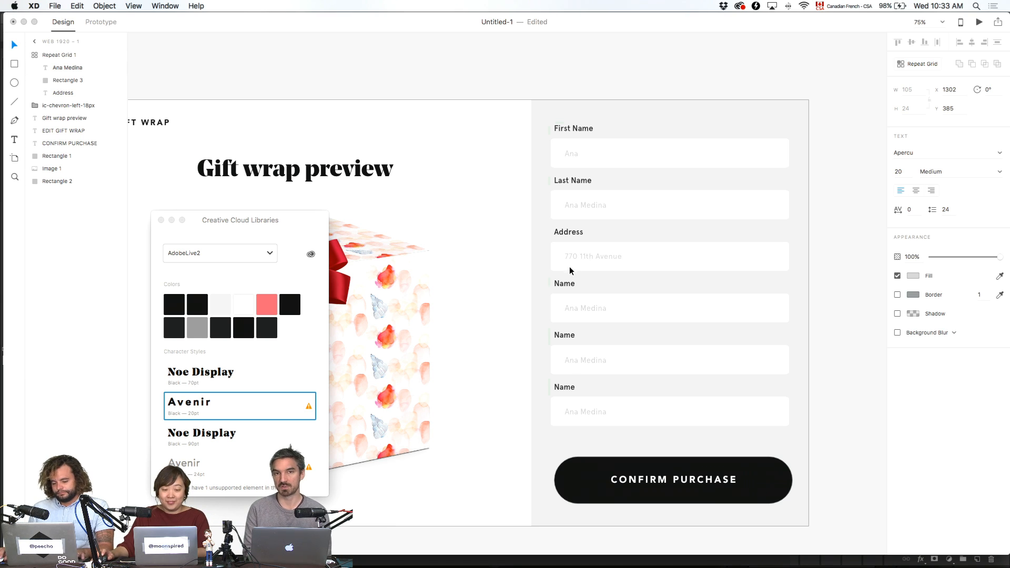
{"action": "left_click", "coordinate": [564, 283]}
{"action": "double_click", "coordinate": [565, 283]}
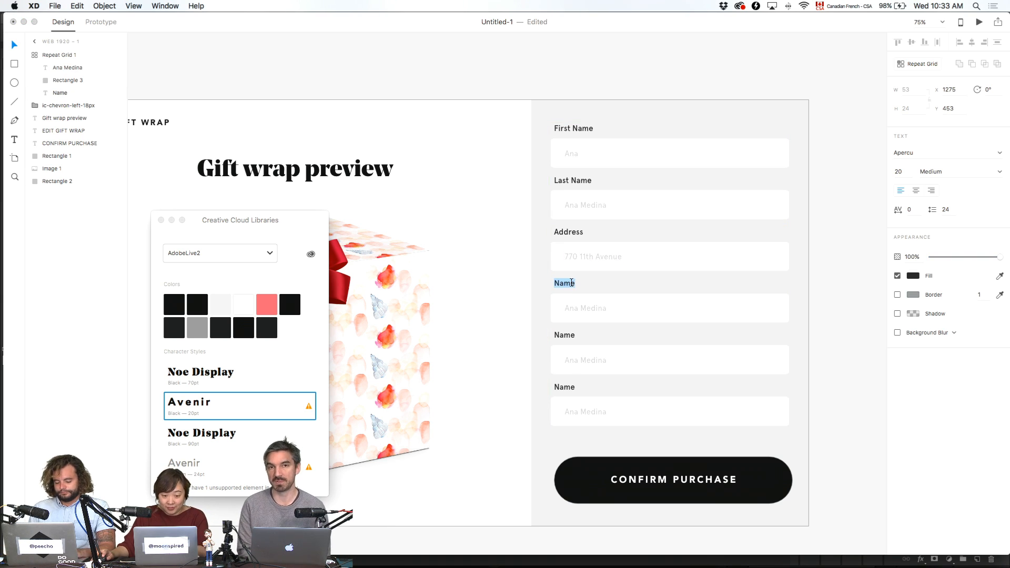
{"action": "type", "text": "City"}
{"action": "left_click", "coordinate": [568, 308]}
{"action": "double_click", "coordinate": [569, 308]}
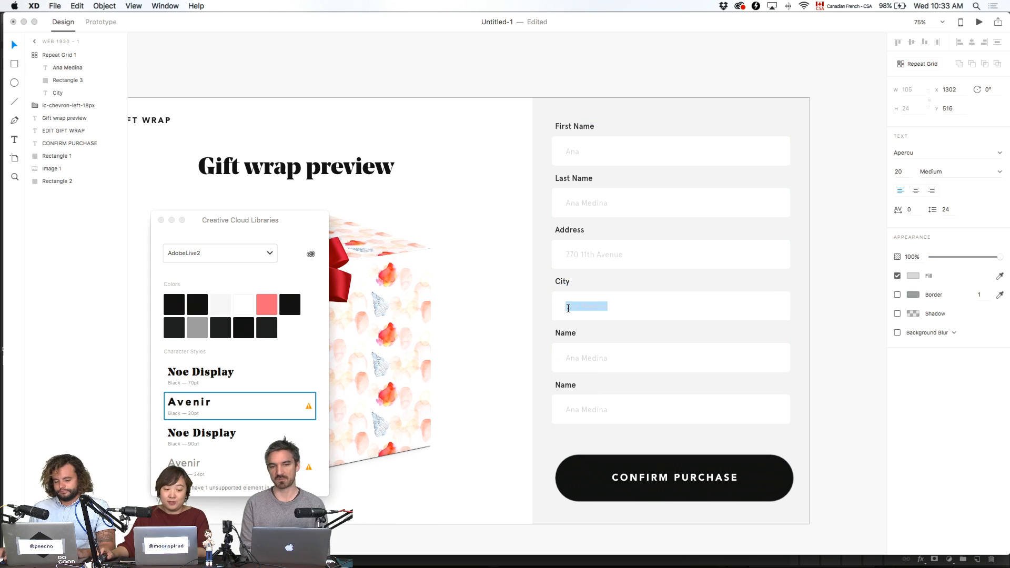
{"action": "type", "text": "Sam"}
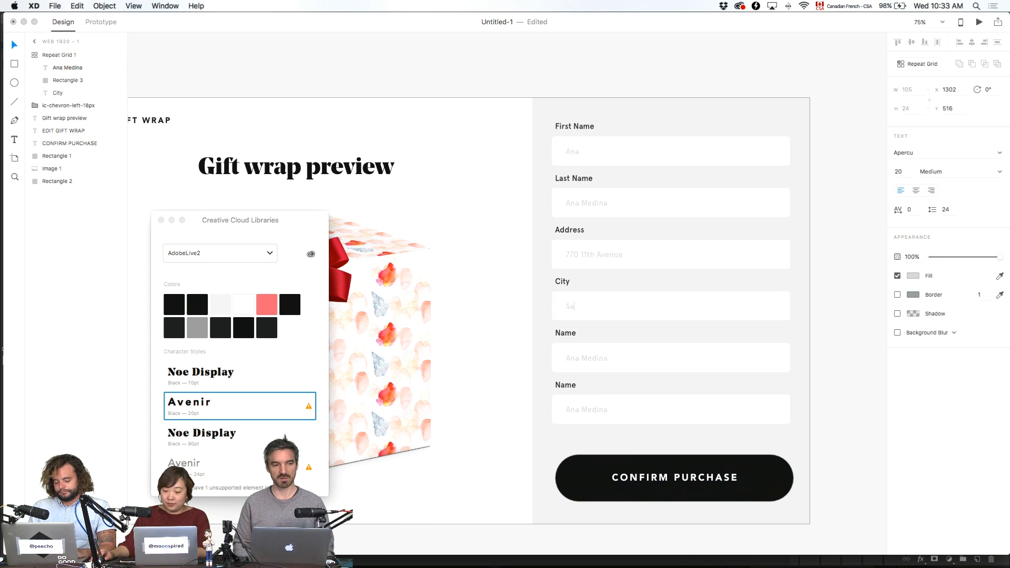
- Relabel the fifth field State and enter its sample text
{"action": "double_click", "coordinate": [568, 331]}
{"action": "type", "text": "Sta"}
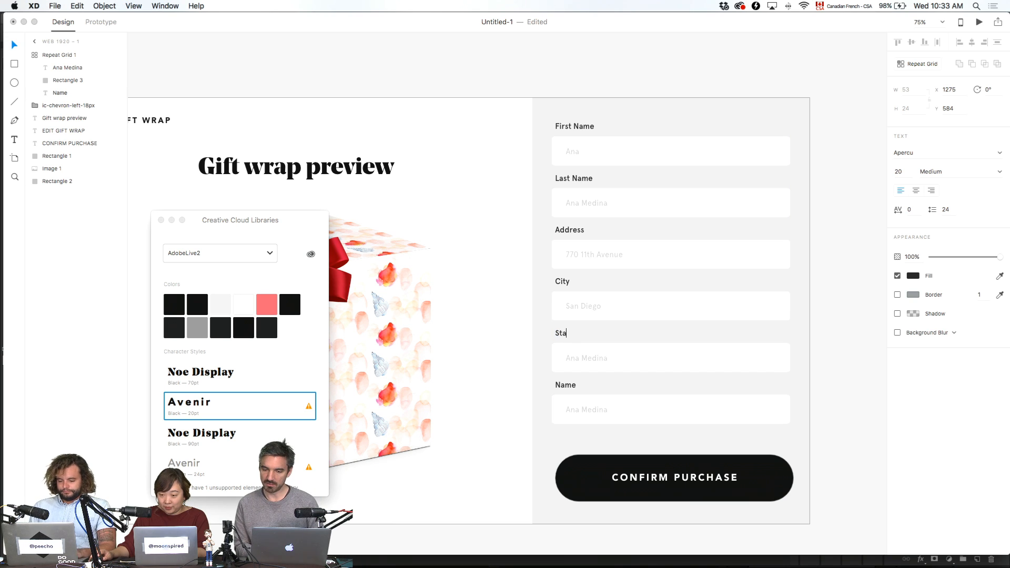
{"action": "type", "text": "te"}
{"action": "left_click", "coordinate": [595, 357]}
{"action": "double_click", "coordinate": [595, 356]}
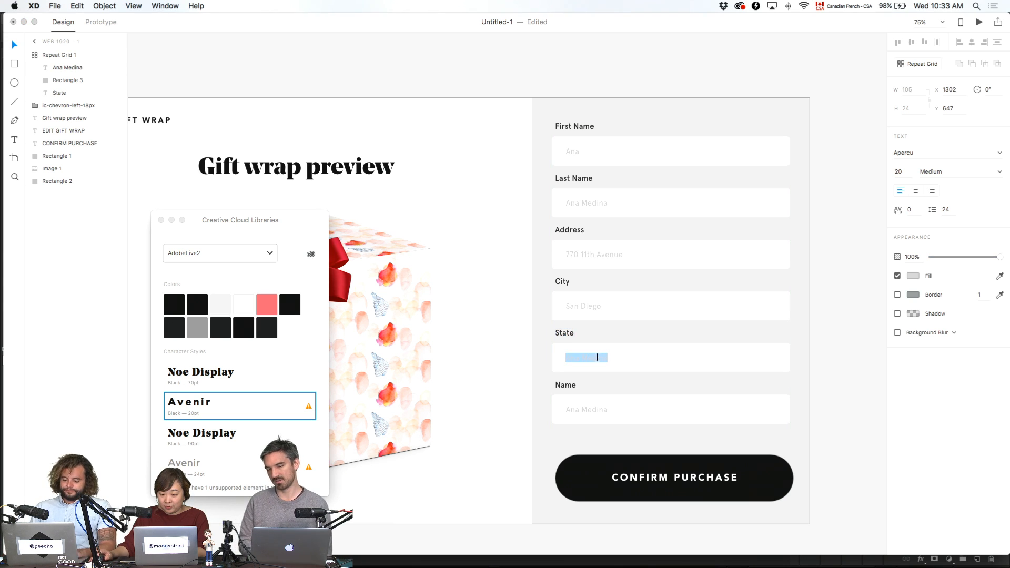
{"action": "type", "text": "California"}
{"action": "key", "text": "Escape"}
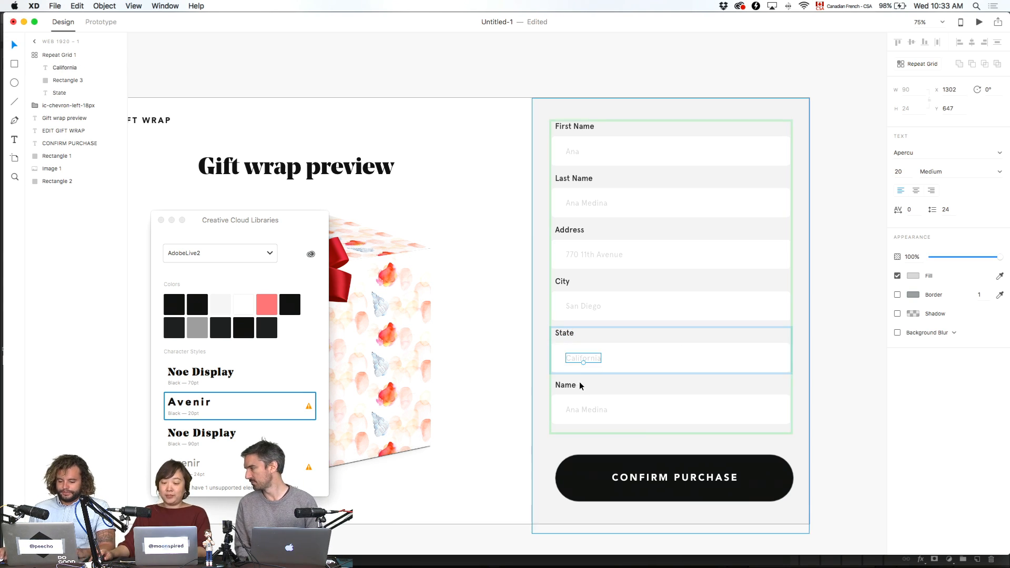
{"action": "left_click", "coordinate": [567, 385]}
{"action": "left_click", "coordinate": [882, 324]}
{"action": "left_click", "coordinate": [640, 195]}
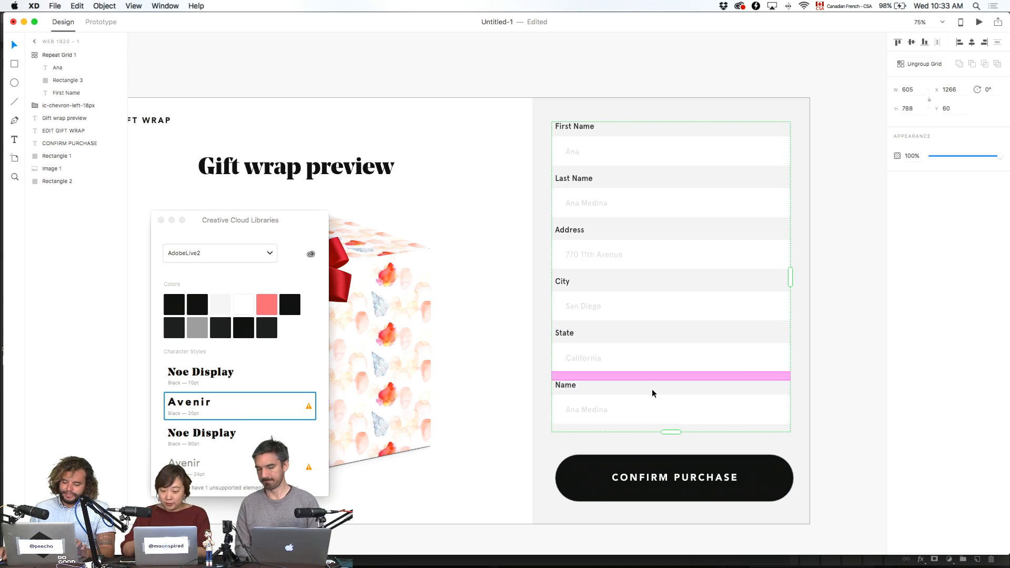
{"action": "double_click", "coordinate": [565, 386]}
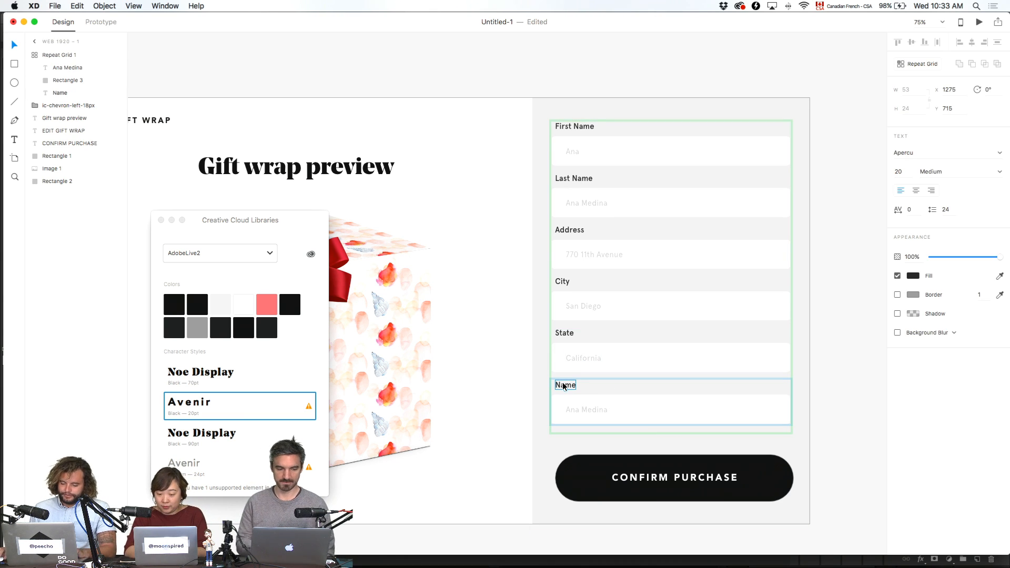
{"action": "double_click", "coordinate": [564, 386]}
{"action": "type", "text": "Credit C"}
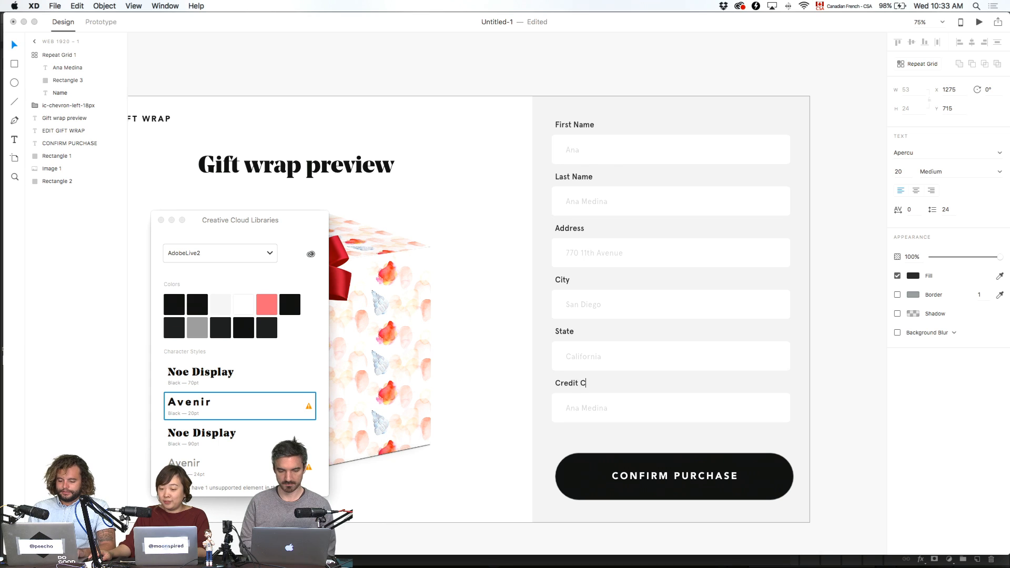
{"action": "type", "text": "ard Number"}
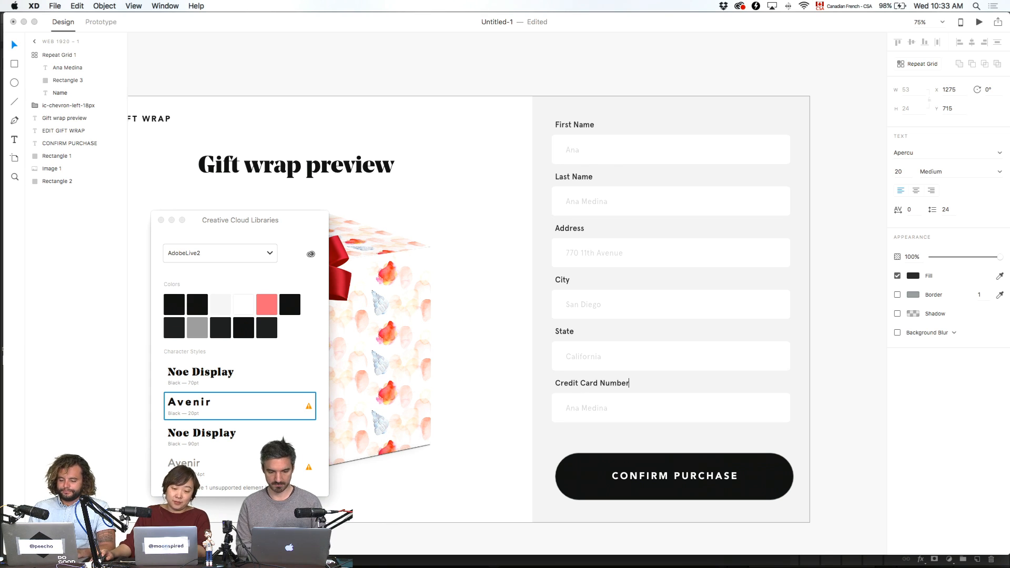
{"action": "key", "text": "Escape"}
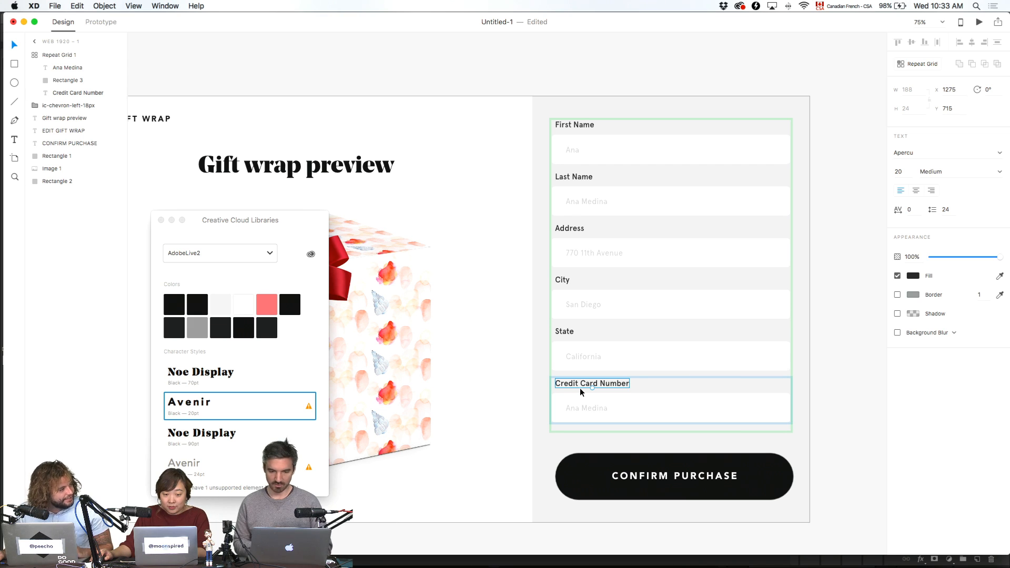
{"action": "double_click", "coordinate": [586, 407]}
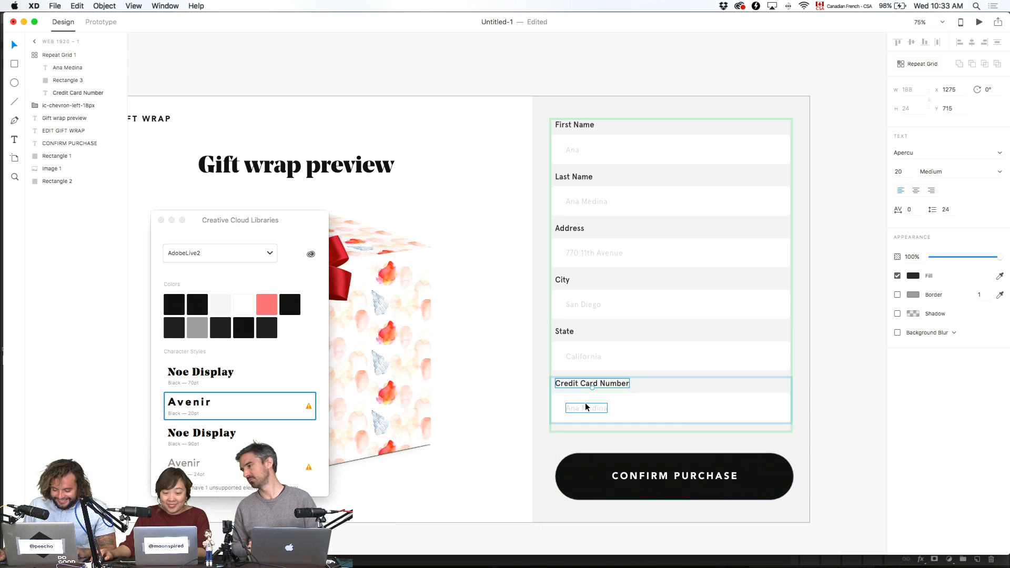
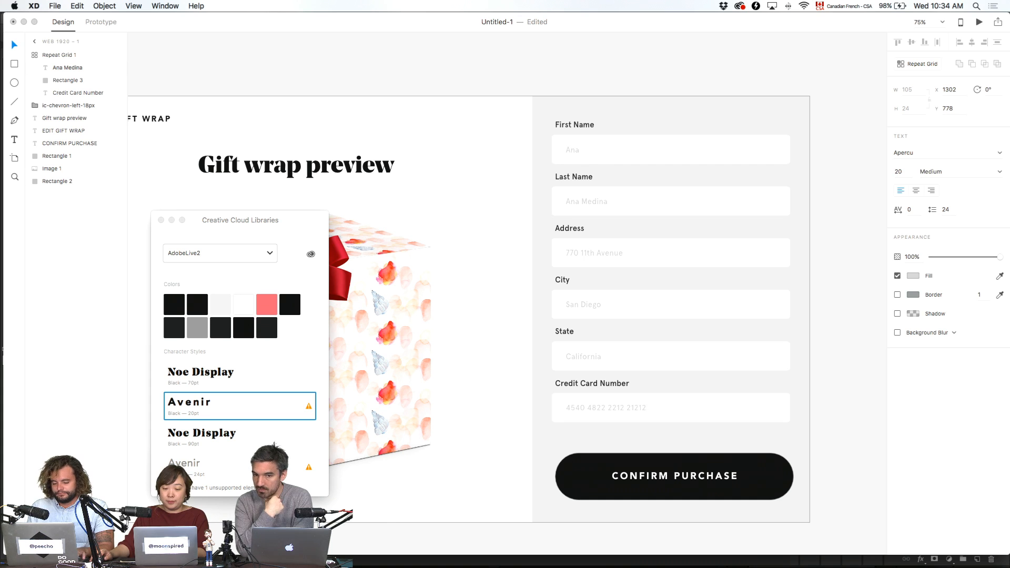
{"action": "key", "text": "Escape"}
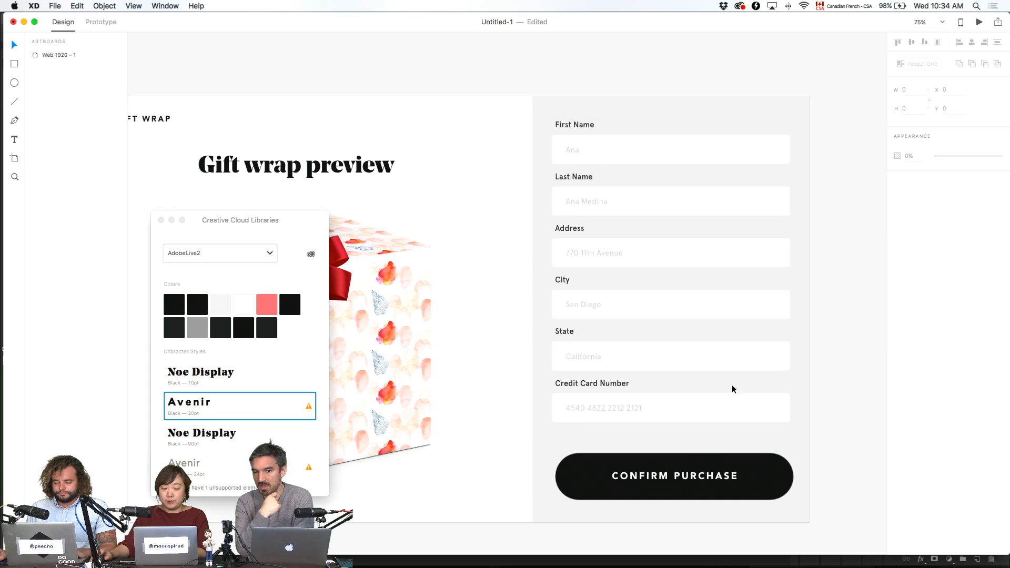
- Widen the Repeat Grid row spacing from 20 to 25 and move the libraries panel aside
{"action": "left_click_drag", "start_coordinate": [678, 372], "coordinate": [677, 380]}
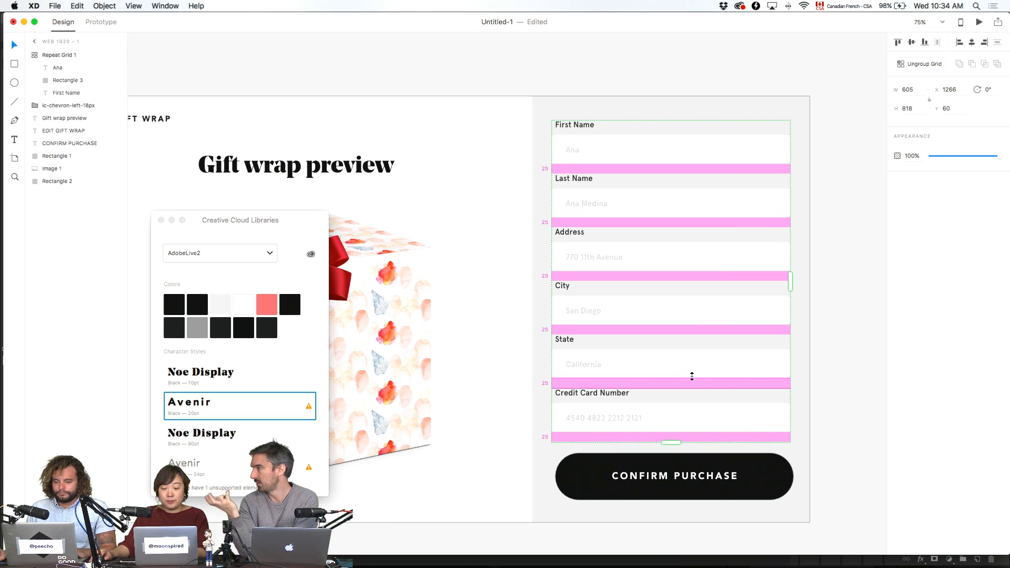
{"action": "left_click", "coordinate": [804, 339]}
{"action": "left_click", "coordinate": [858, 328]}
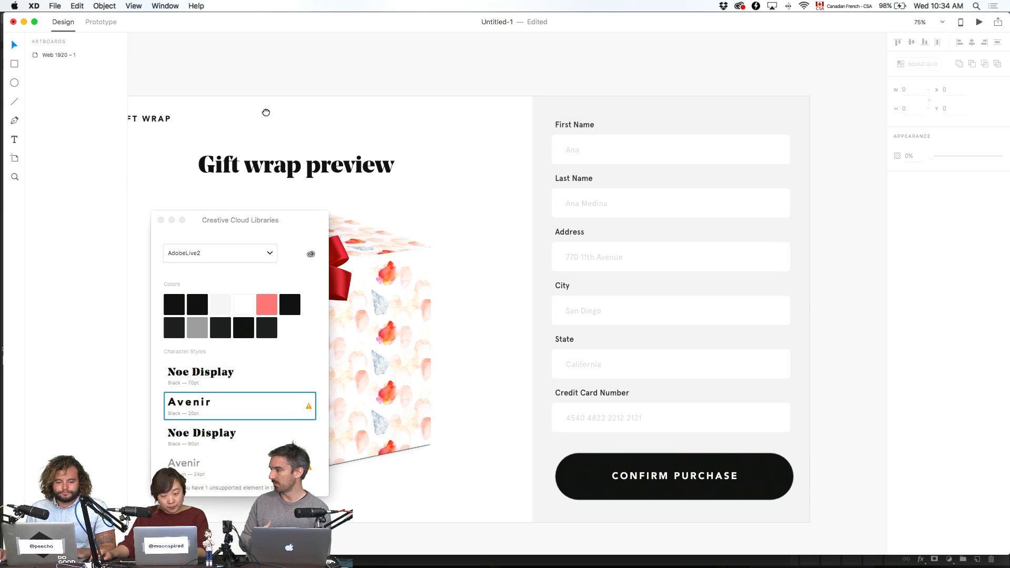
{"action": "scroll", "coordinate": [278, 147], "scroll_direction": "left", "scroll_amount": 5}
{"action": "left_click_drag", "start_coordinate": [209, 223], "coordinate": [47, 239]}
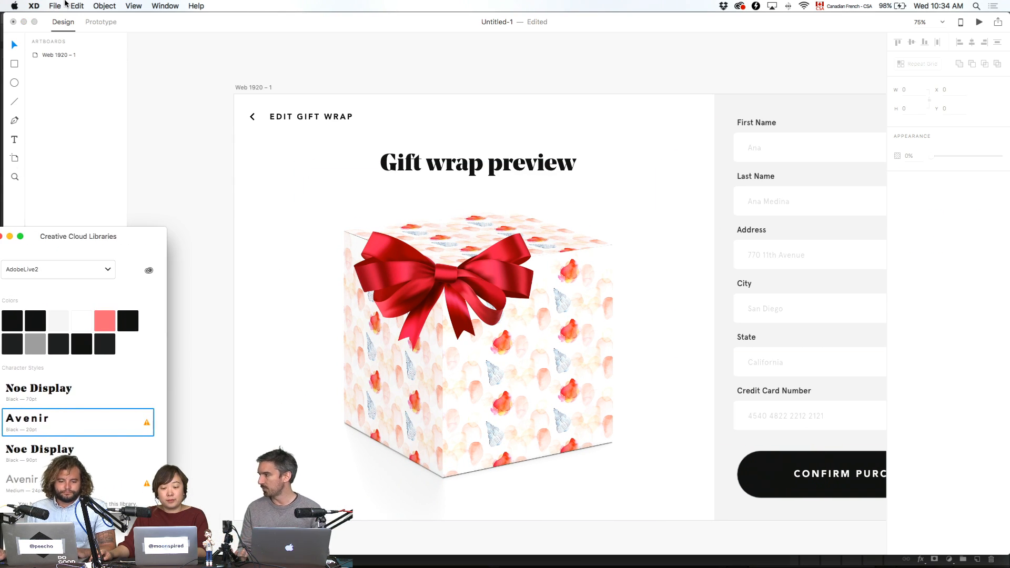
- Begin a Save As to the Desktop, then cancel the Save dialog
{"action": "left_click", "coordinate": [55, 6]}
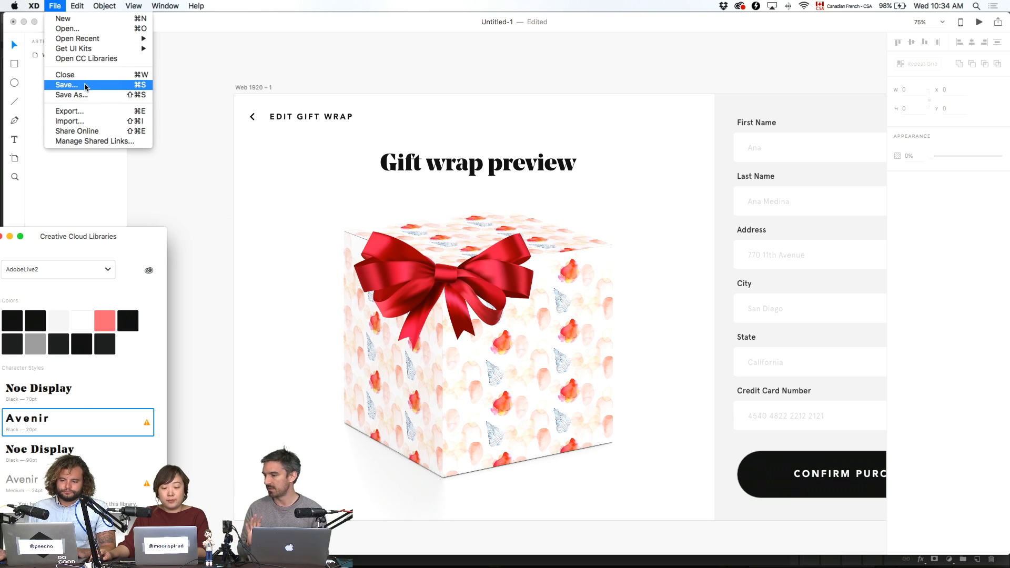
{"action": "left_click", "coordinate": [71, 95]}
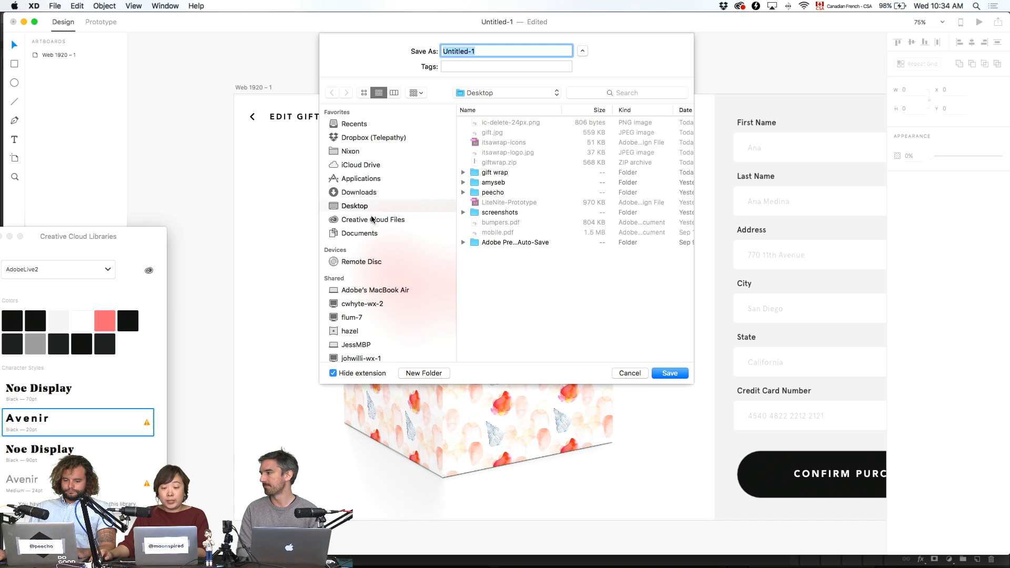
{"action": "left_click", "coordinate": [371, 219]}
{"action": "left_click", "coordinate": [372, 206]}
{"action": "type", "text": "preview"}
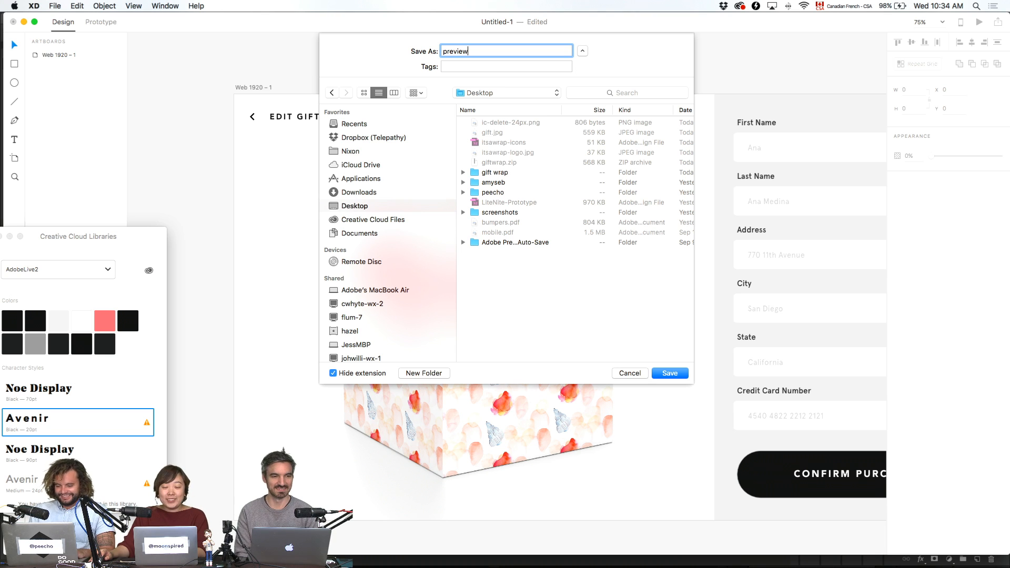
{"action": "key", "text": "Return"}
{"action": "left_click", "coordinate": [756, 204]}
{"action": "left_click", "coordinate": [761, 203]}
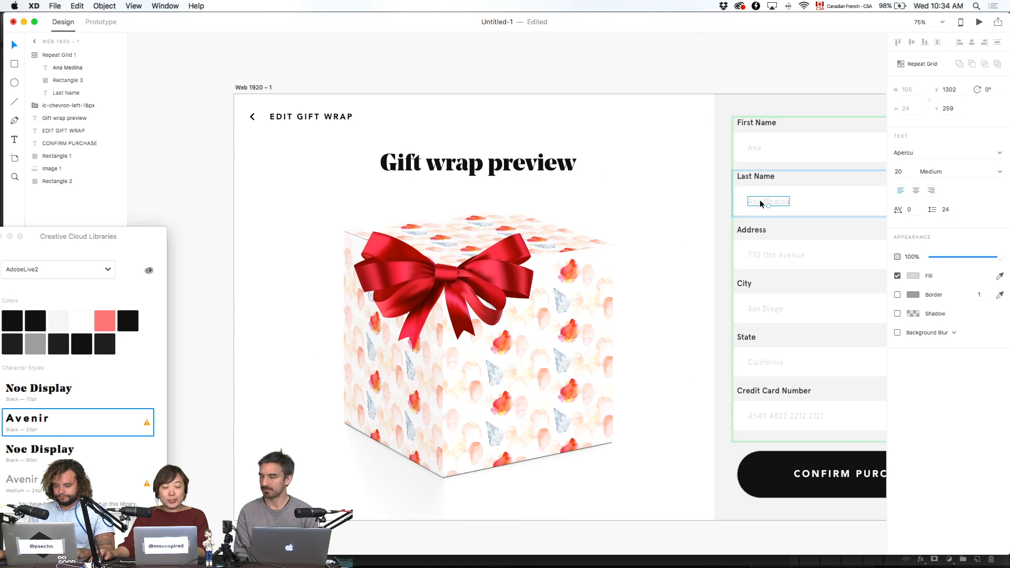
{"action": "double_click", "coordinate": [760, 203]}
{"action": "type", "text": "Medina"}
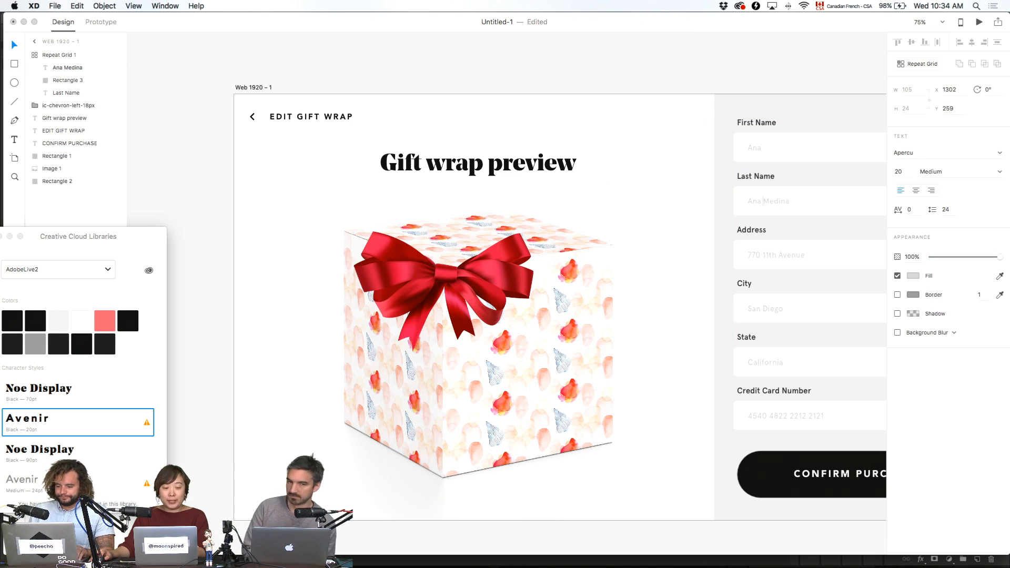
{"action": "key", "text": "Escape"}
{"action": "left_click", "coordinate": [382, 89]}
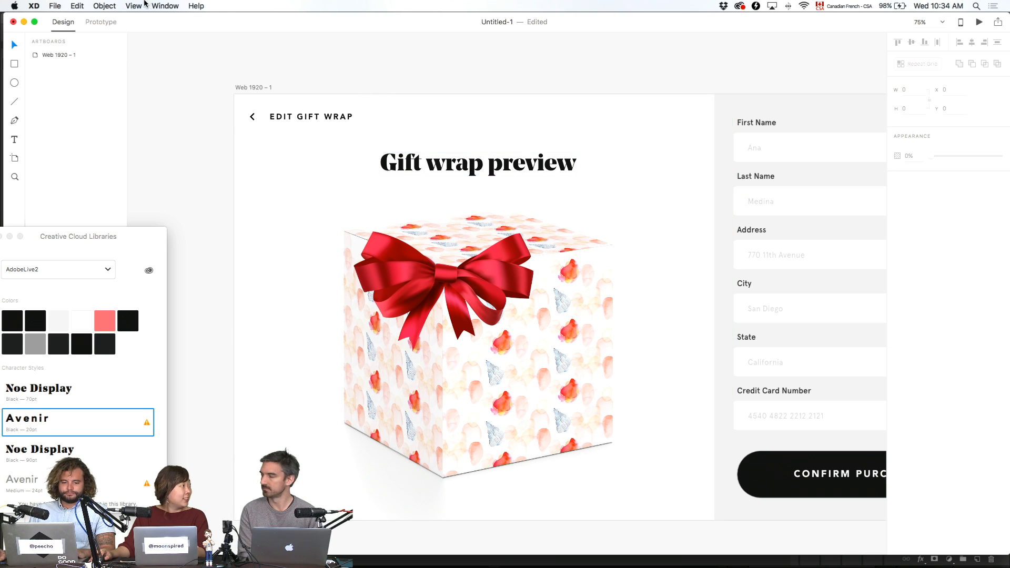
- Save the document to the Desktop as 'preview'
{"action": "left_click", "coordinate": [41, 6]}
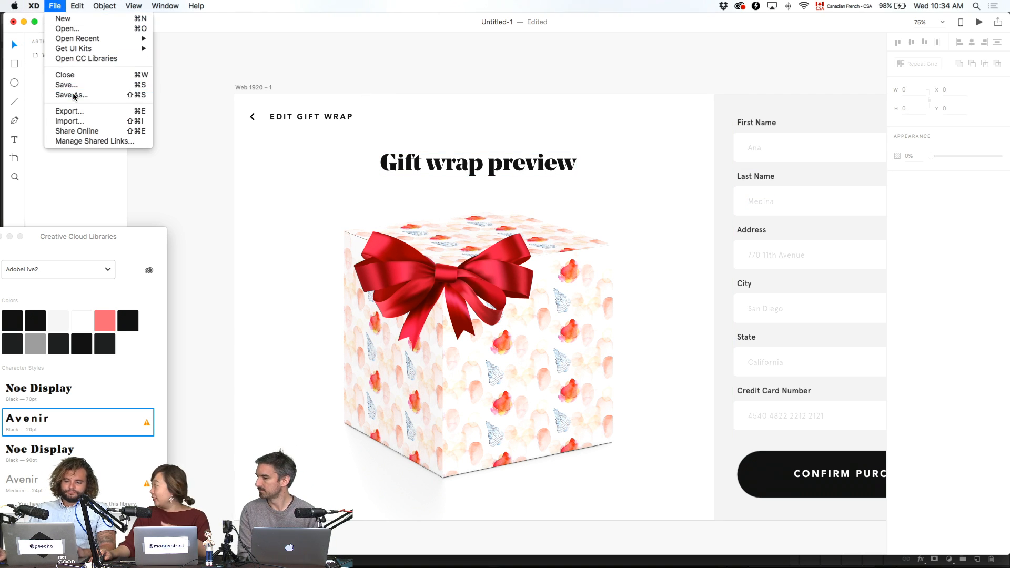
{"action": "left_click", "coordinate": [73, 92]}
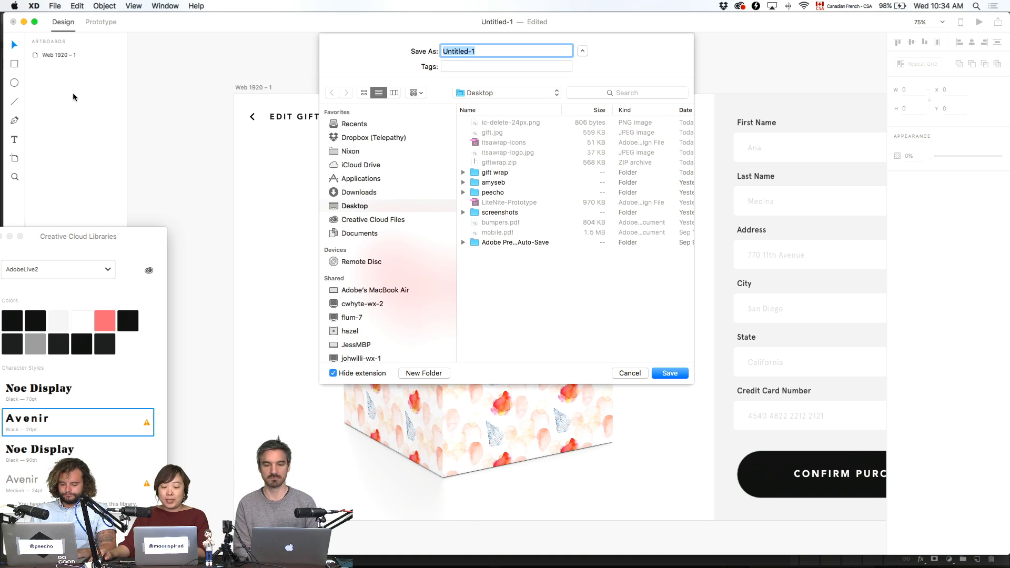
{"action": "type", "text": "preview"}
{"action": "key", "text": "Return"}
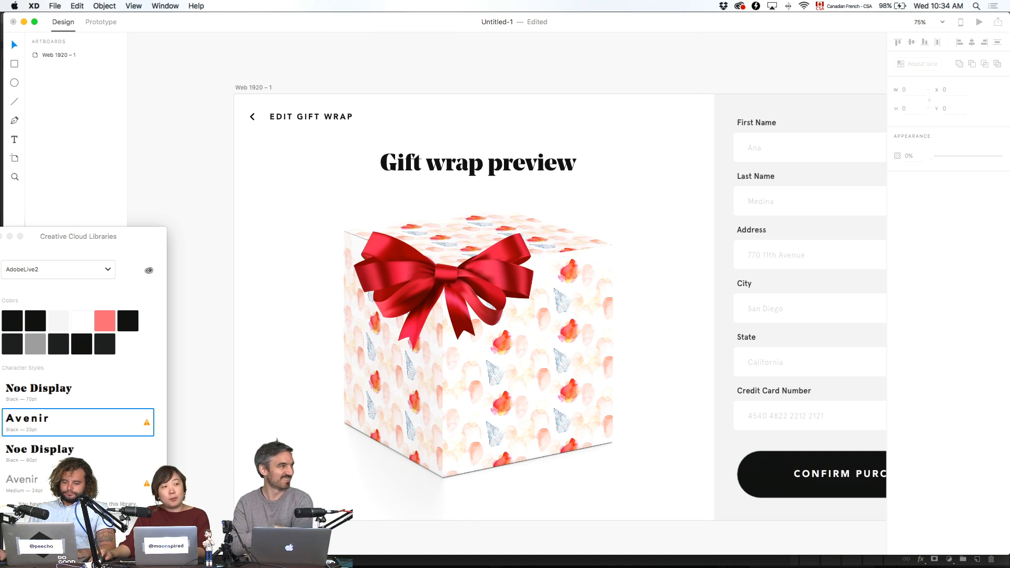
- Open a Finder window and show the nearby AirDrop devices
{"action": "mouse_move", "coordinate": [421, 567]}
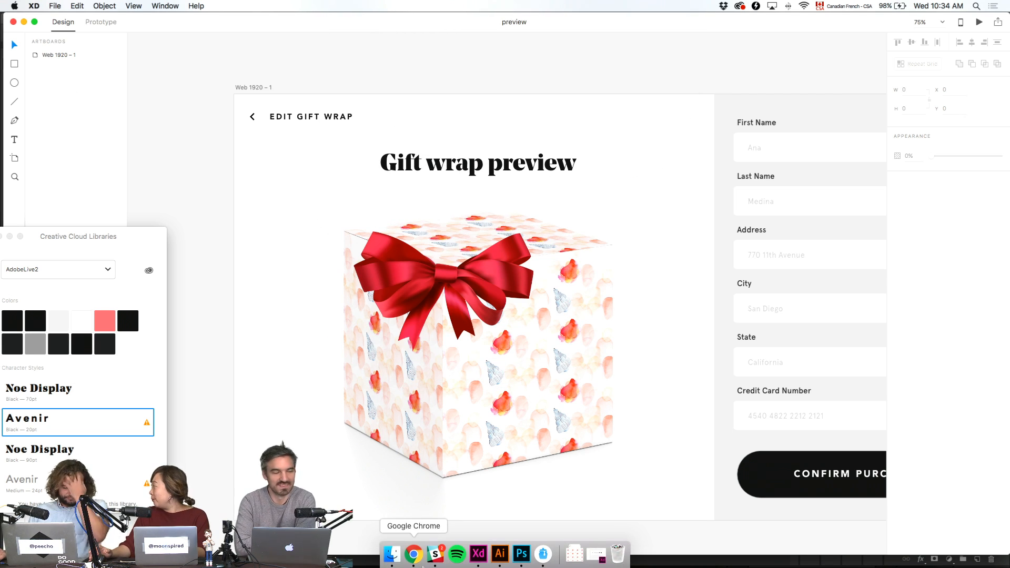
{"action": "left_click", "coordinate": [392, 554]}
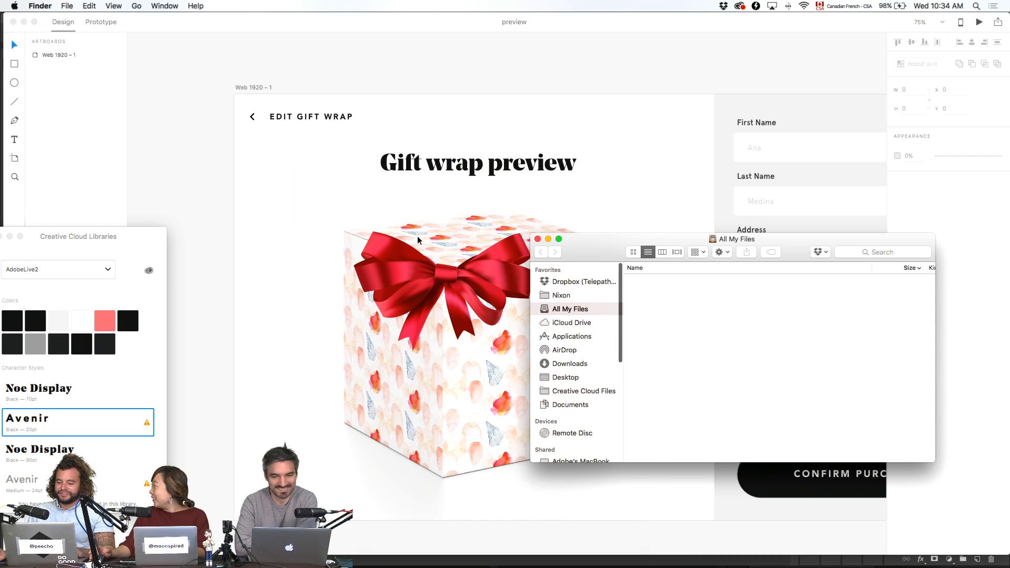
{"action": "left_click_drag", "start_coordinate": [601, 257], "coordinate": [415, 119]}
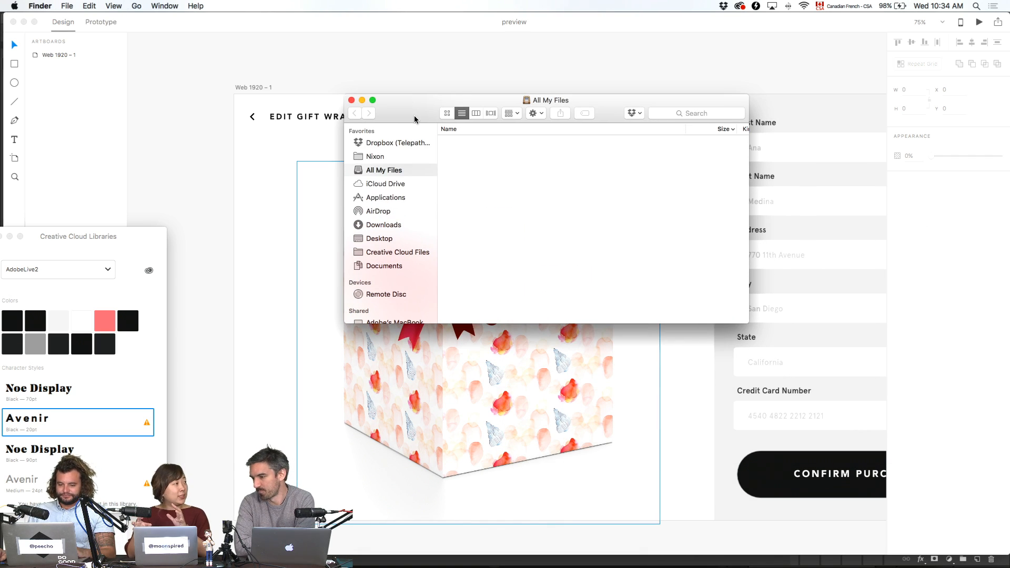
{"action": "left_click_drag", "start_coordinate": [415, 119], "coordinate": [243, 101]}
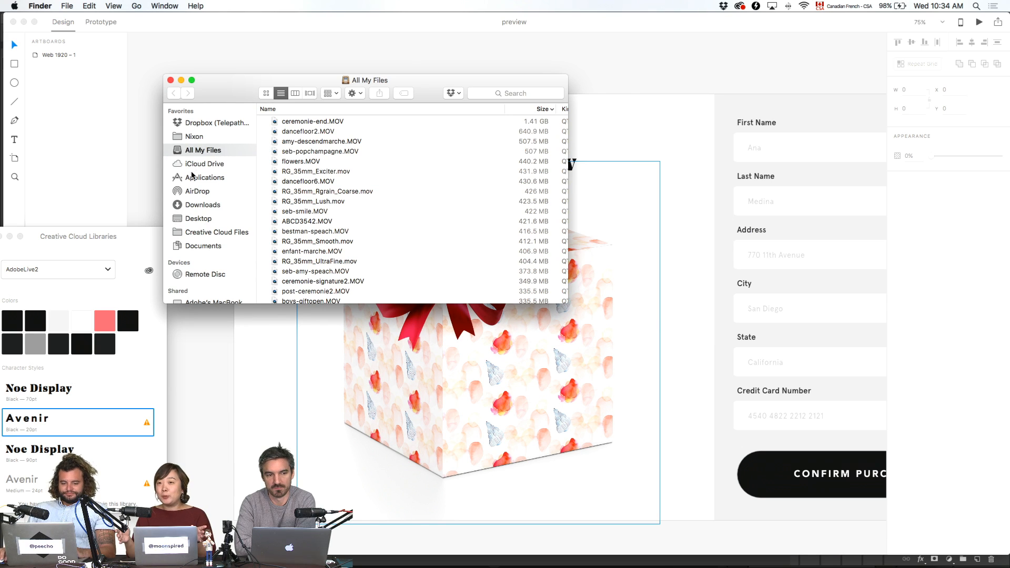
{"action": "left_click", "coordinate": [198, 194]}
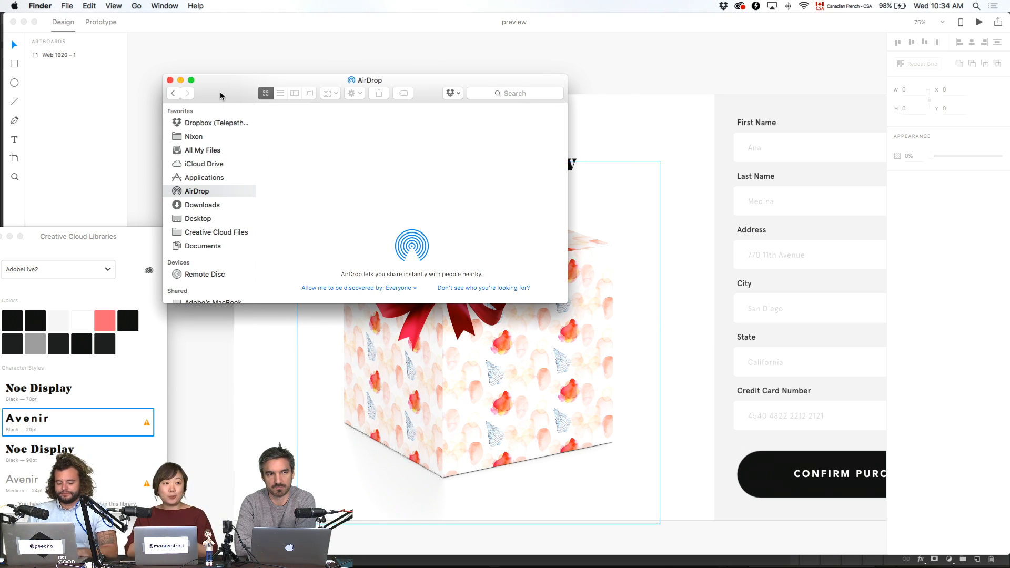
- Open a second Finder window on the Desktop and AirDrop the preview file to the nearby Mac
{"action": "key", "text": "super+n"}
{"action": "left_click_drag", "start_coordinate": [223, 98], "coordinate": [622, 190]}
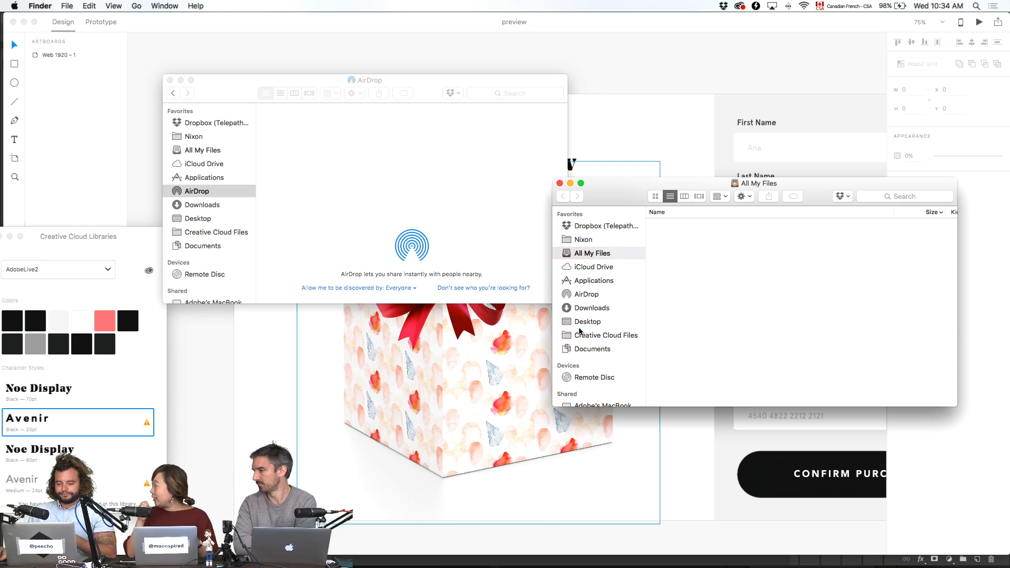
{"action": "left_click", "coordinate": [602, 319]}
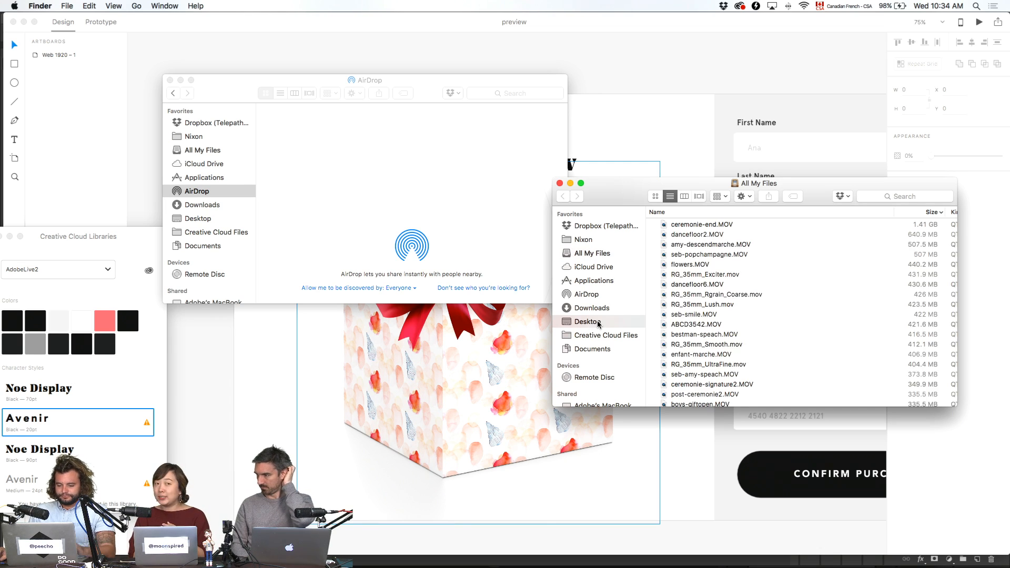
{"action": "left_click", "coordinate": [677, 225]}
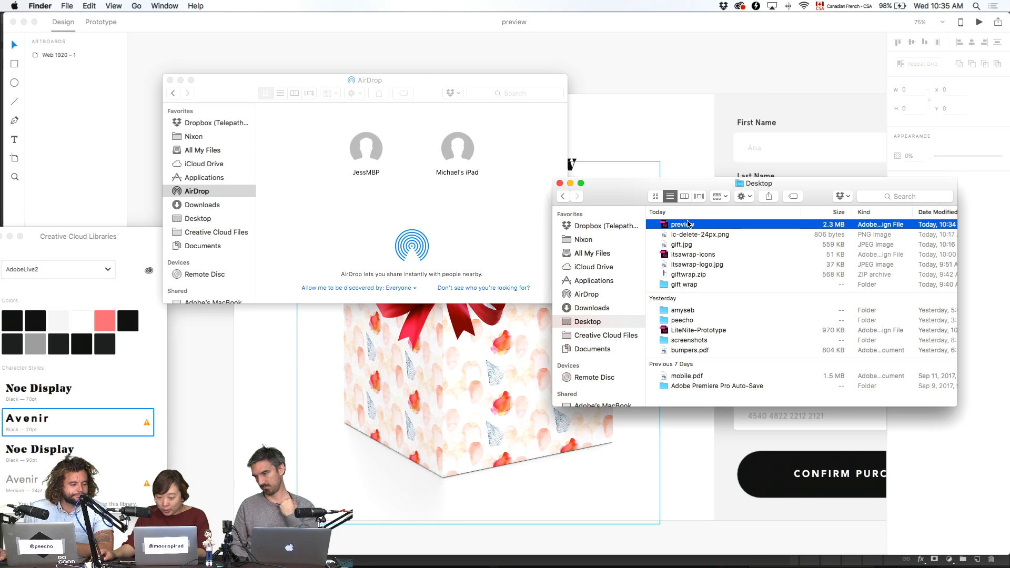
{"action": "left_click_drag", "start_coordinate": [685, 224], "coordinate": [401, 165]}
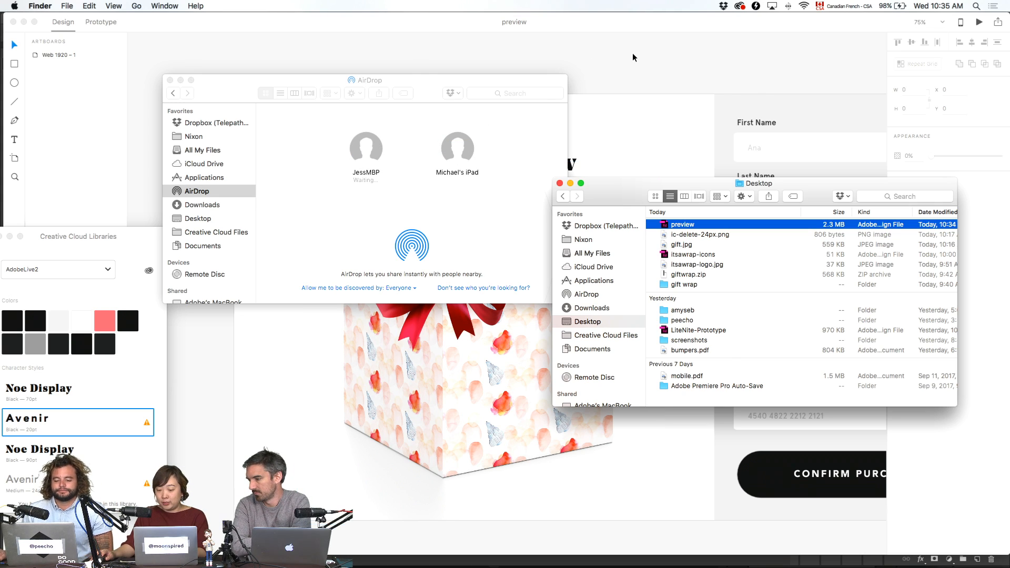
{"action": "left_click", "coordinate": [634, 54]}
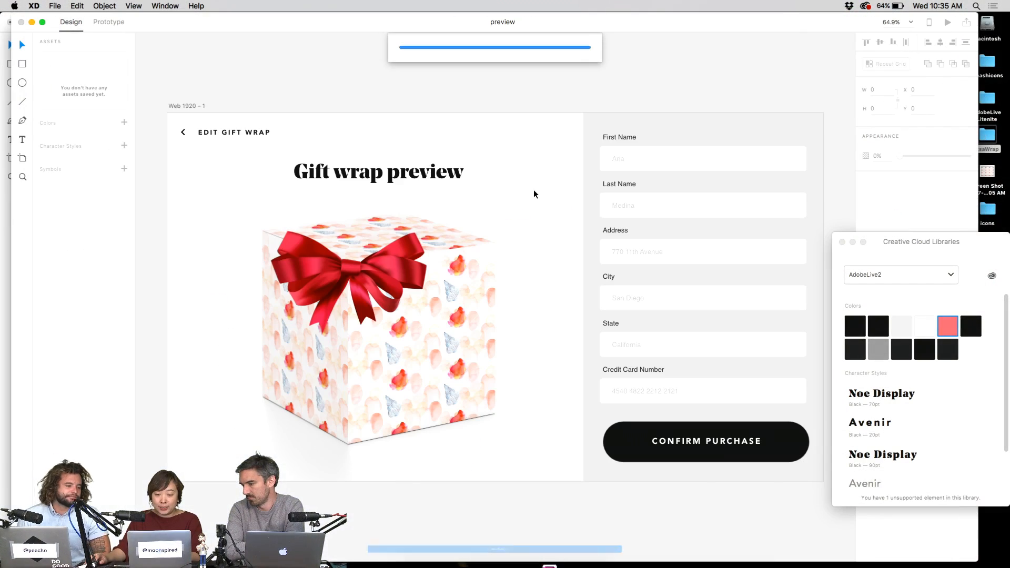
- Zoom out to see the whole Gift wrap preview artboard in the received preview document
{"action": "scroll", "coordinate": [624, 142], "scroll_direction": "down", "scroll_amount": 3}
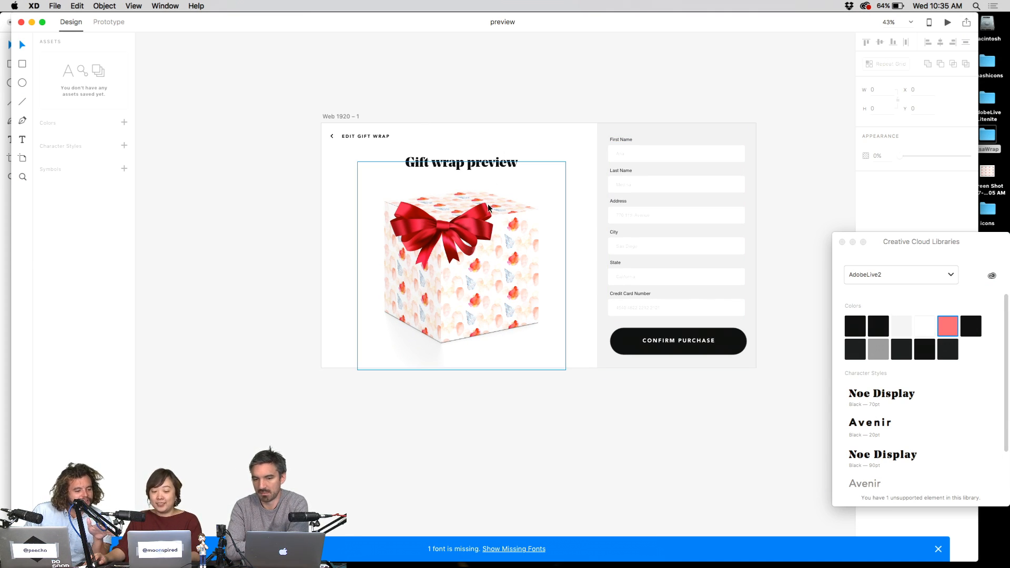
- Resize and reposition the preview document window, then minimize it to reveal the Itsawrap document
{"action": "left_click", "coordinate": [349, 117]}
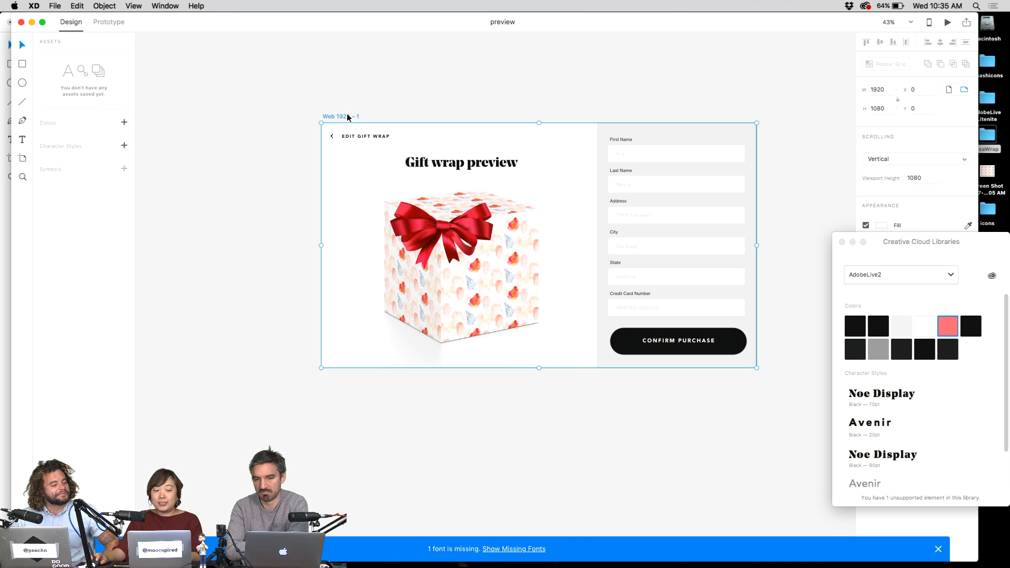
{"action": "double_click", "coordinate": [180, 23]}
{"action": "left_click", "coordinate": [440, 273]}
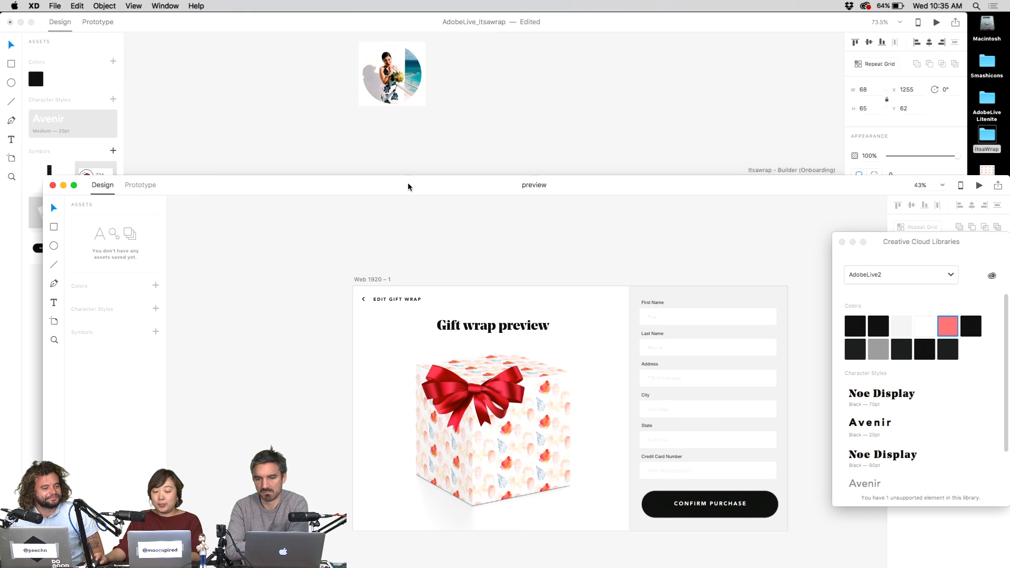
{"action": "left_click_drag", "start_coordinate": [408, 185], "coordinate": [349, 43]}
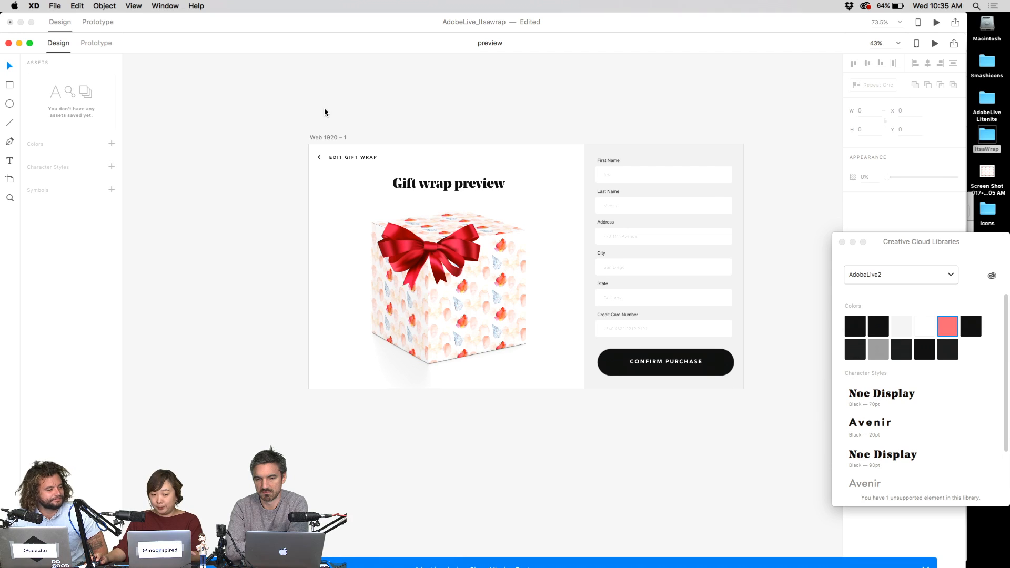
{"action": "left_click_drag", "start_coordinate": [324, 111], "coordinate": [662, 373]}
{"action": "left_click", "coordinate": [650, 132]}
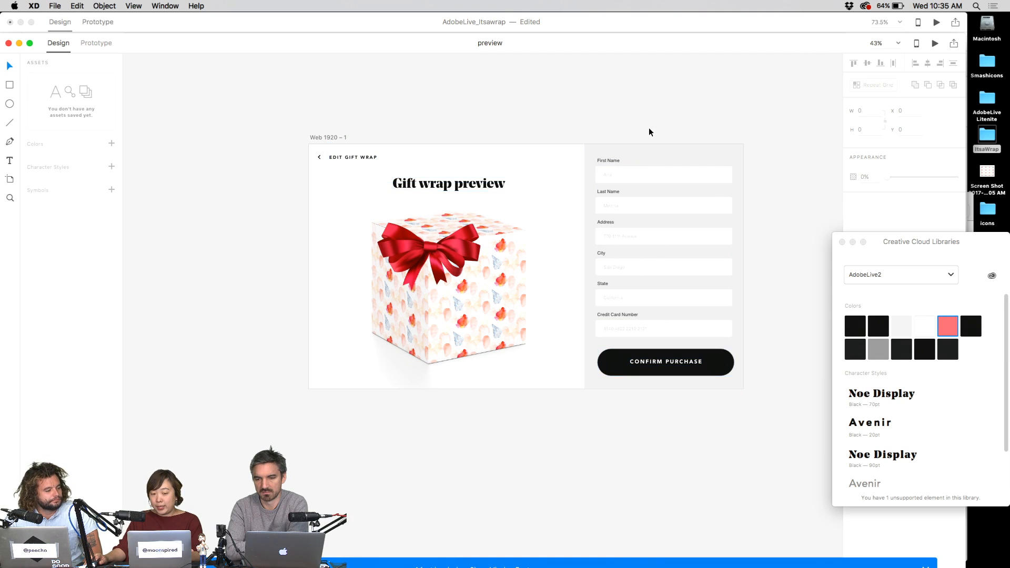
{"action": "left_click", "coordinate": [322, 138]}
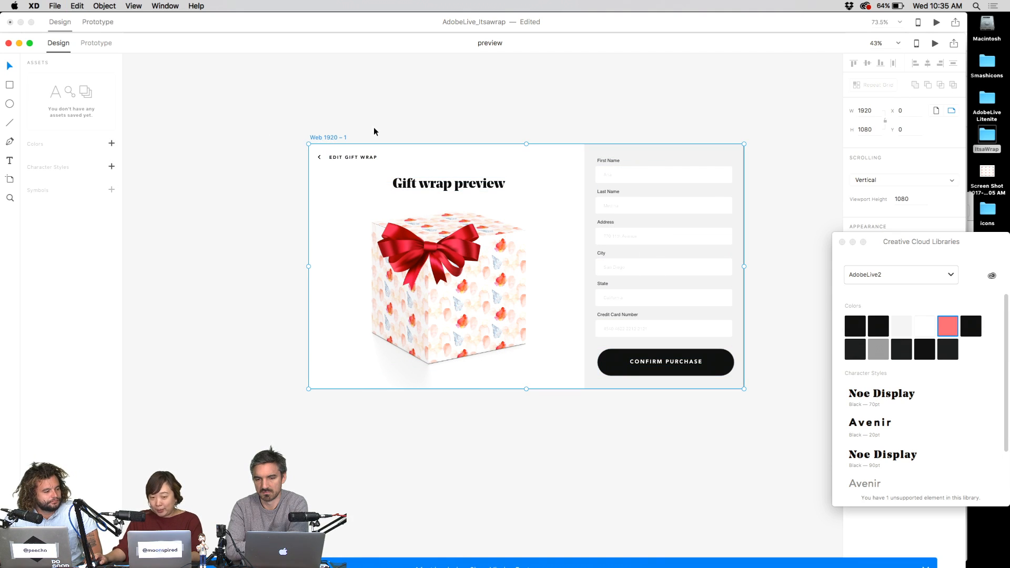
{"action": "double_click", "coordinate": [566, 40]}
- Pan to bring Itsawrap – Builder 2 – 1 into view and zoom in on Web 1920 – 1
{"action": "scroll", "coordinate": [607, 291], "scroll_direction": "down", "scroll_amount": 10}
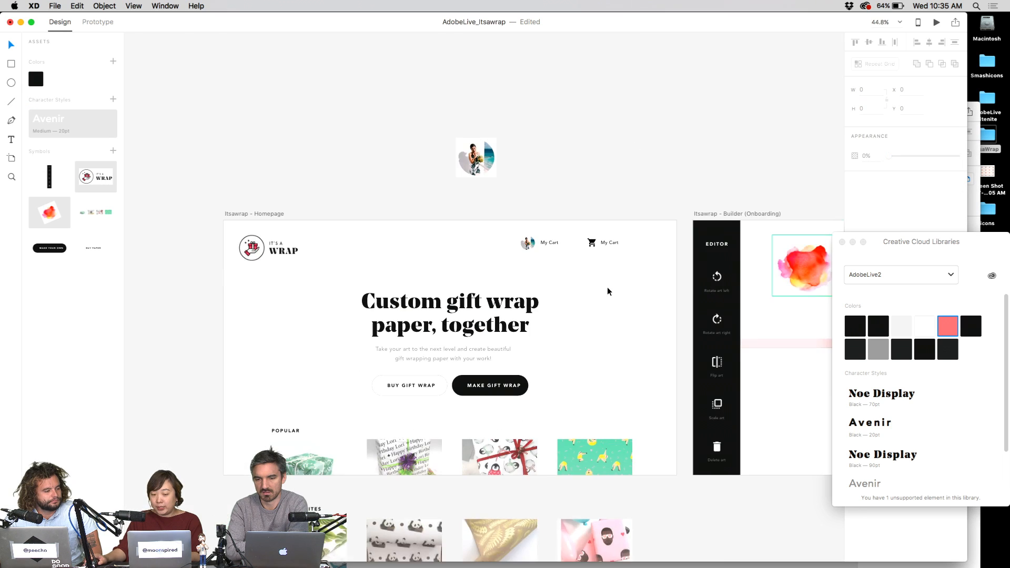
{"action": "left_click_drag", "start_coordinate": [608, 294], "coordinate": [363, 194]}
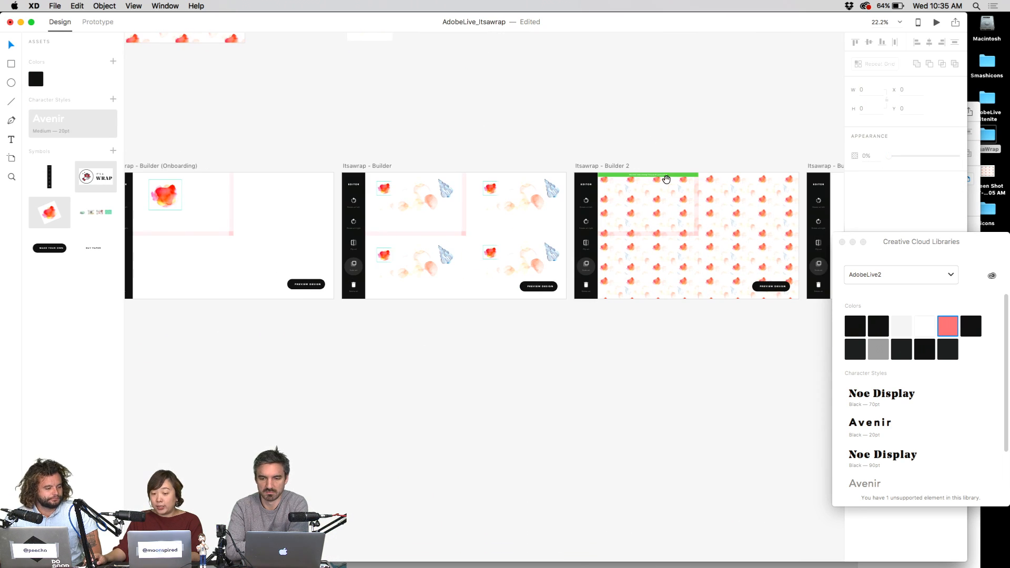
{"action": "left_click_drag", "start_coordinate": [706, 285], "coordinate": [532, 274]}
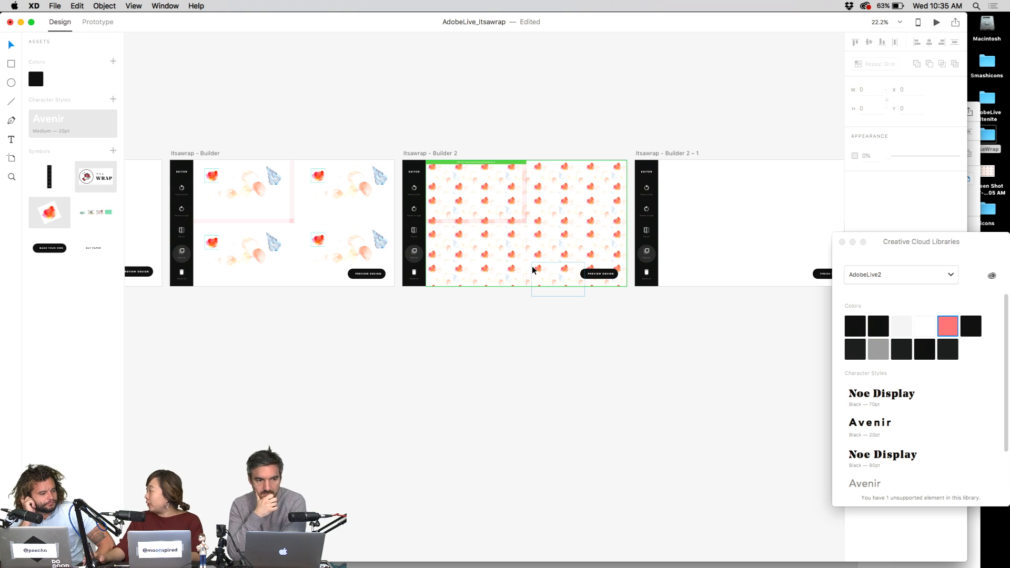
{"action": "scroll", "coordinate": [521, 309], "scroll_direction": "right", "scroll_amount": 10}
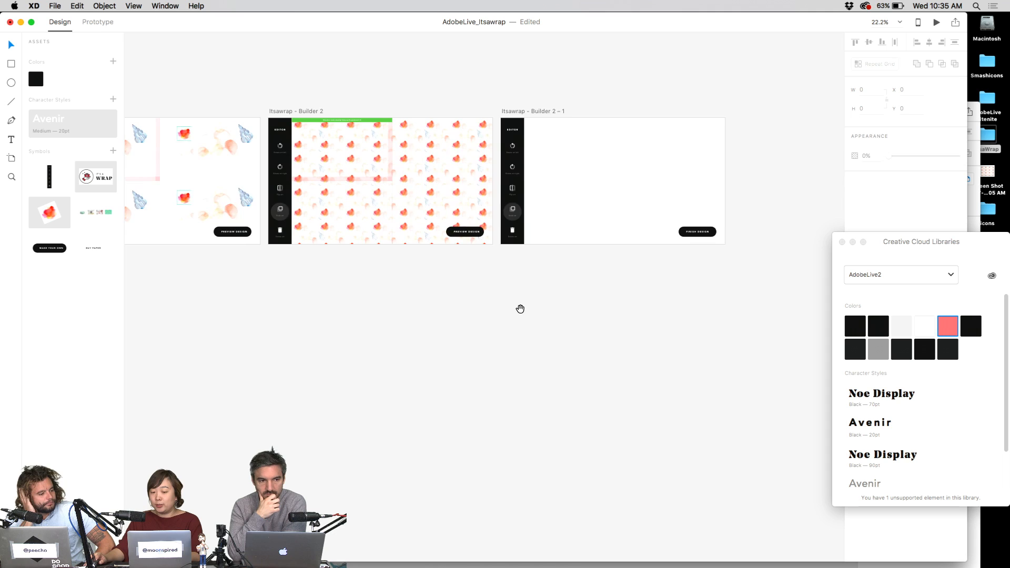
{"action": "left_click", "coordinate": [645, 310]}
{"action": "scroll", "coordinate": [651, 297], "scroll_direction": "right", "scroll_amount": 2}
{"action": "left_click", "coordinate": [490, 231]}
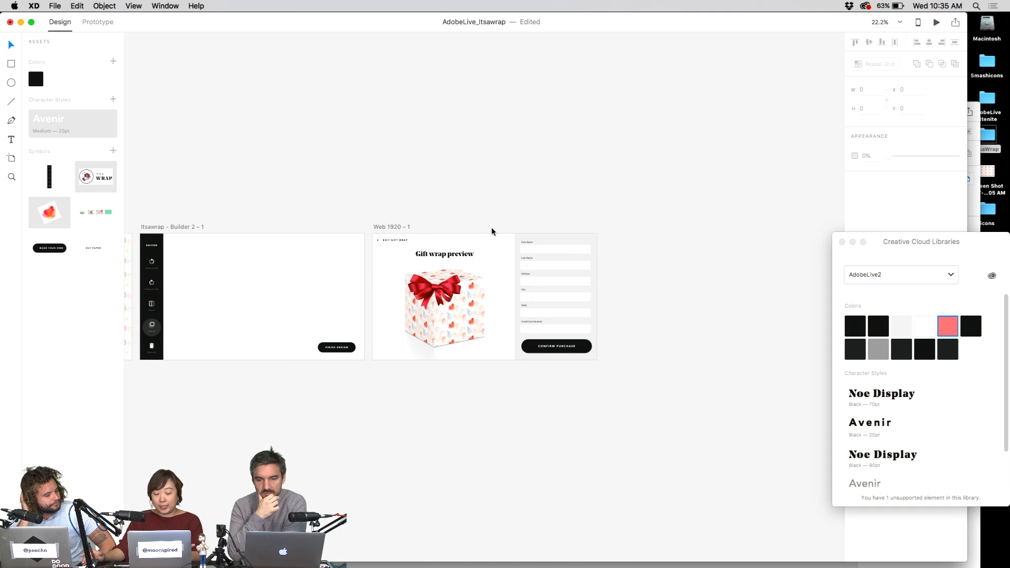
{"action": "key", "text": "super+3"}
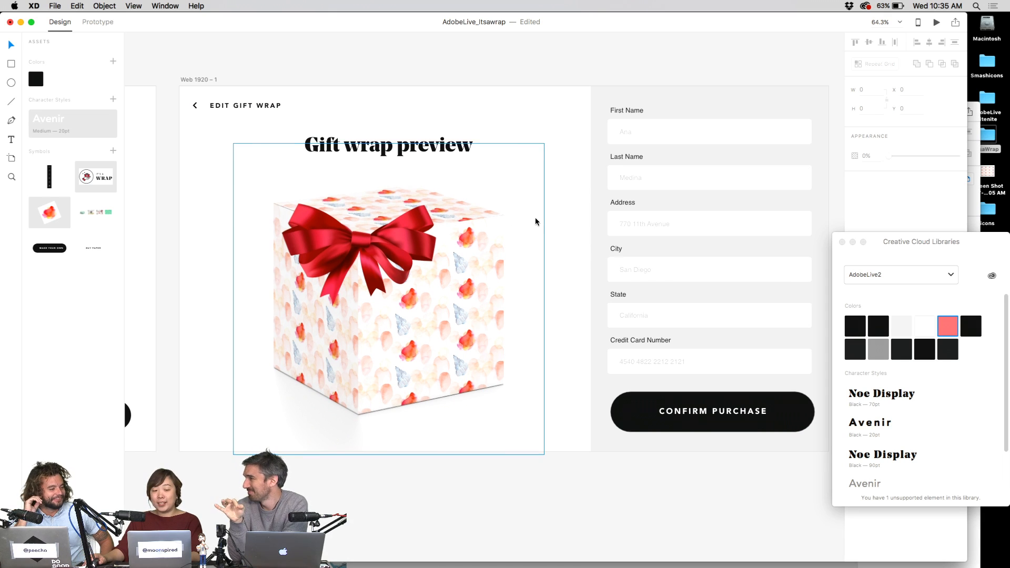
- Scroll and pan to frame the Builder artboard beside Web 1920 – 1
{"action": "scroll", "coordinate": [535, 218], "scroll_direction": "down", "scroll_amount": 5}
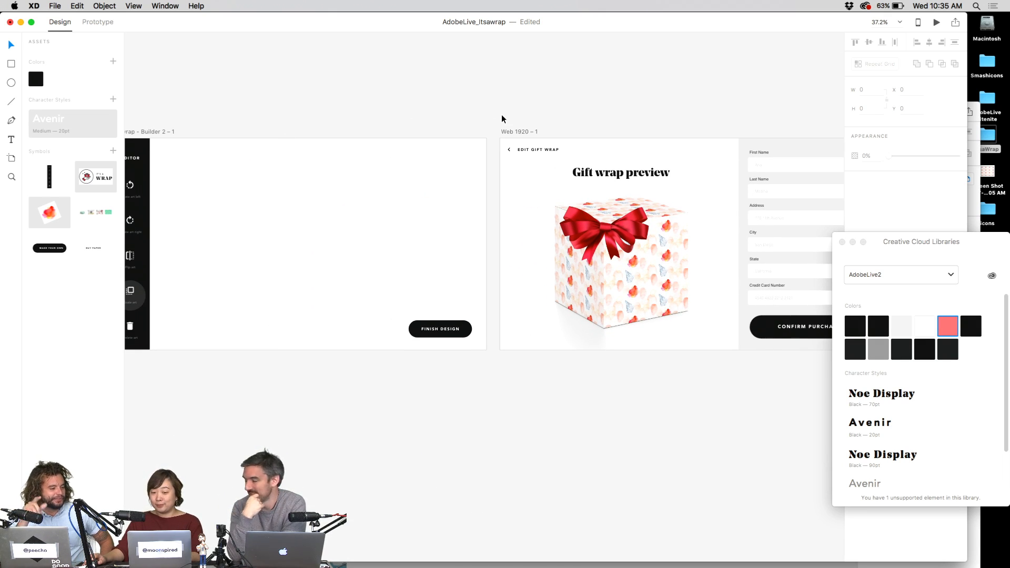
{"action": "scroll", "coordinate": [658, 237], "scroll_direction": "up", "scroll_amount": 10}
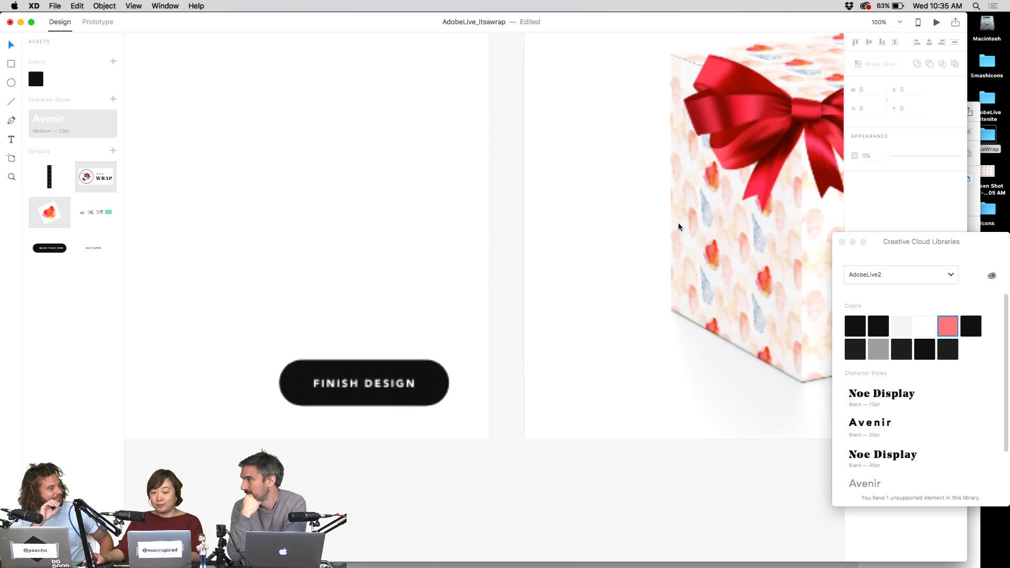
{"action": "scroll", "coordinate": [412, 266], "scroll_direction": "up", "scroll_amount": 1}
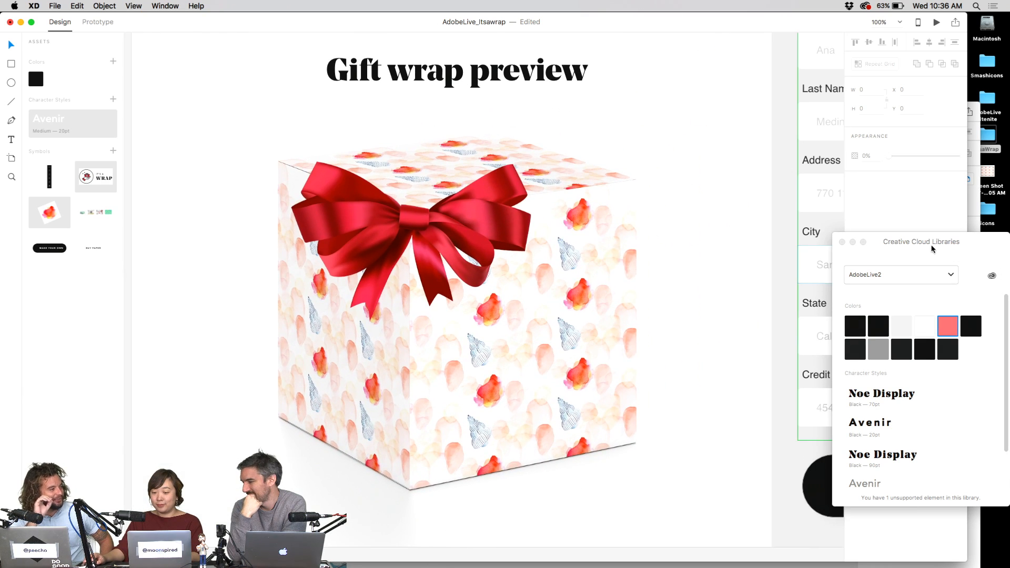
{"action": "scroll", "coordinate": [635, 209], "scroll_direction": "down", "scroll_amount": 5}
{"action": "scroll", "coordinate": [635, 215], "scroll_direction": "down", "scroll_amount": 15}
{"action": "left_click", "coordinate": [539, 221]}
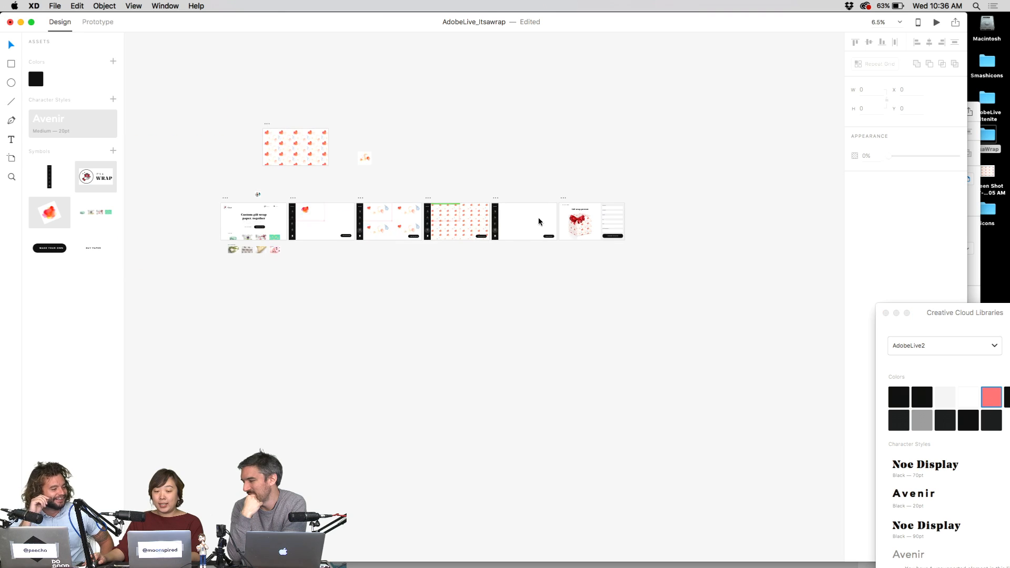
{"action": "scroll", "coordinate": [488, 218], "scroll_direction": "up", "scroll_amount": 1}
{"action": "left_click_drag", "start_coordinate": [488, 218], "coordinate": [587, 184]}
{"action": "scroll", "coordinate": [642, 210], "scroll_direction": "up", "scroll_amount": 2}
{"action": "scroll", "coordinate": [588, 184], "scroll_direction": "up", "scroll_amount": 1}
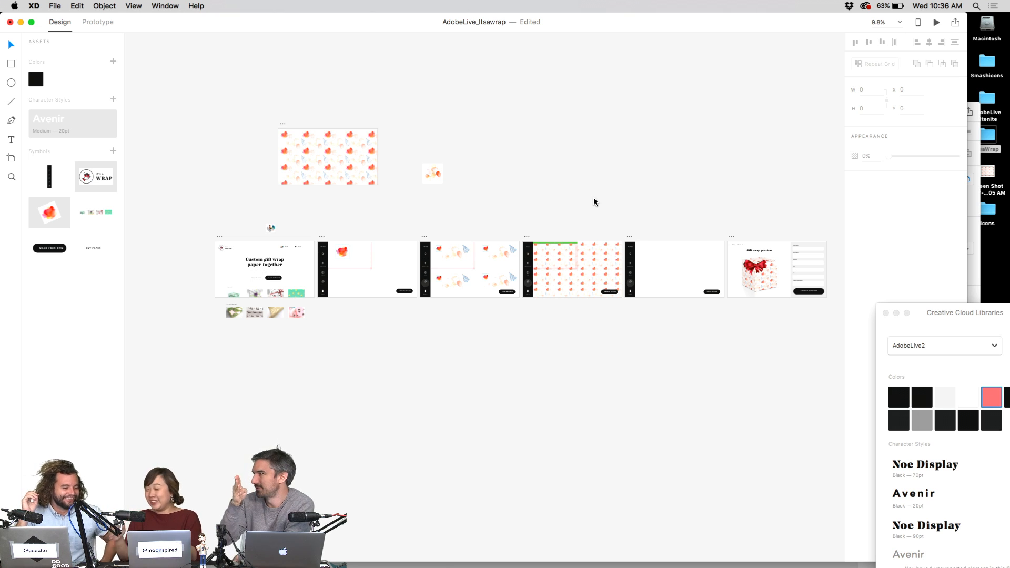
{"action": "scroll", "coordinate": [652, 254], "scroll_direction": "down", "scroll_amount": 3}
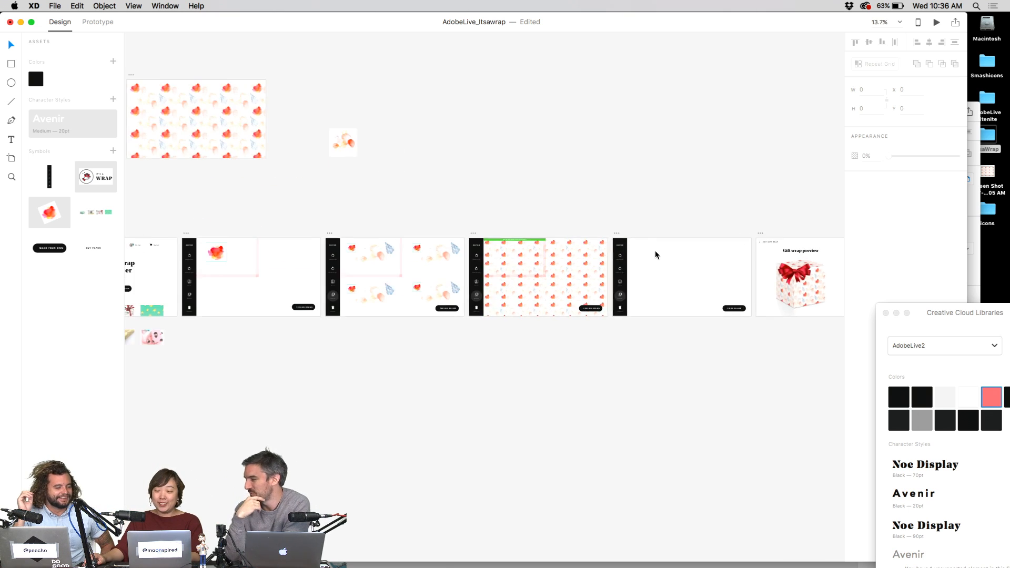
{"action": "scroll", "coordinate": [653, 254], "scroll_direction": "up", "scroll_amount": 5}
{"action": "scroll", "coordinate": [679, 235], "scroll_direction": "right", "scroll_amount": 5}
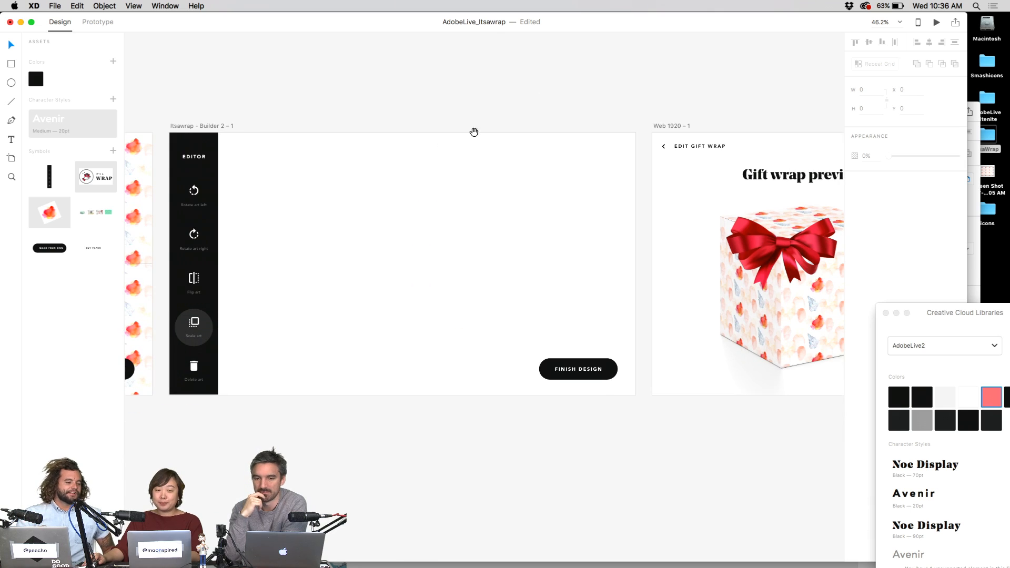
{"action": "scroll", "coordinate": [651, 61], "scroll_direction": "right", "scroll_amount": 5}
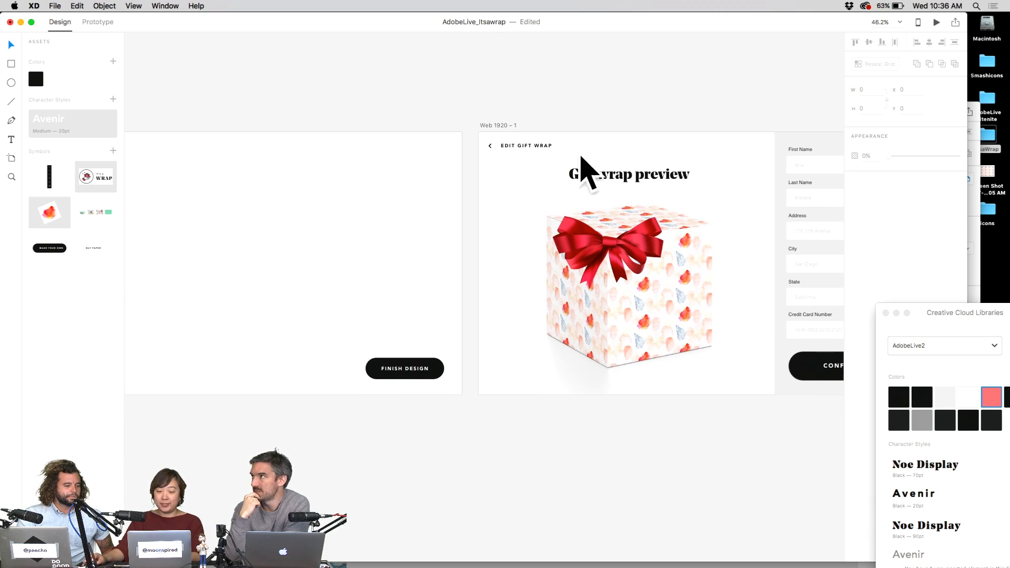
{"action": "scroll", "coordinate": [535, 141], "scroll_direction": "left", "scroll_amount": 5}
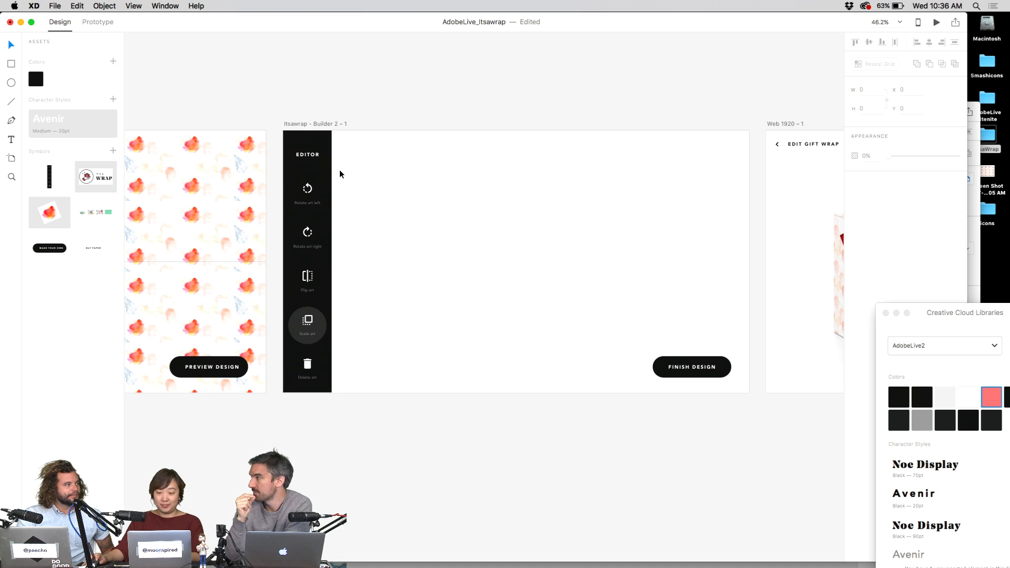
- Unlock and delete the black Editor panel on the Builder artboard
{"action": "left_click", "coordinate": [315, 174]}
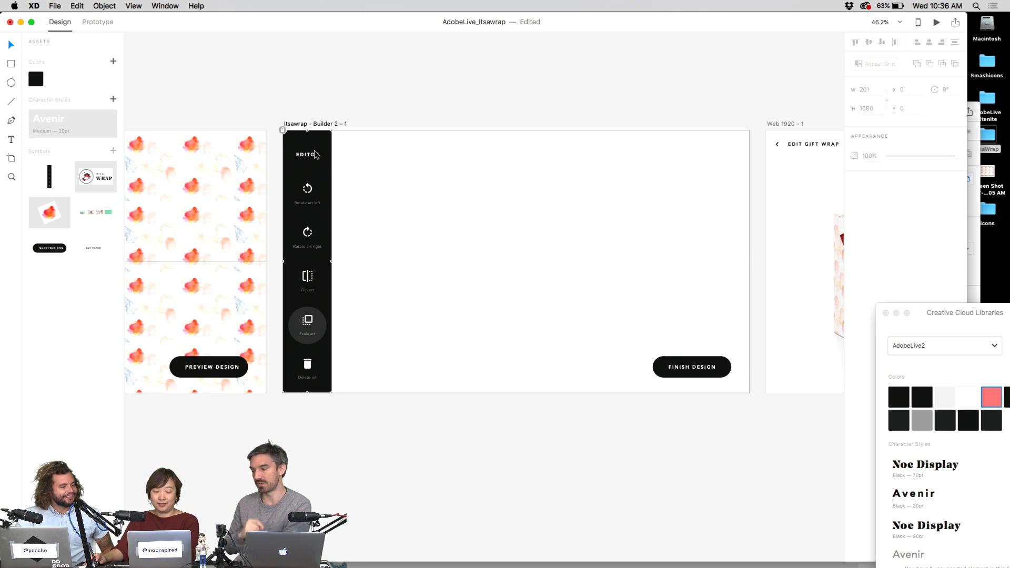
{"action": "key", "text": "super+l"}
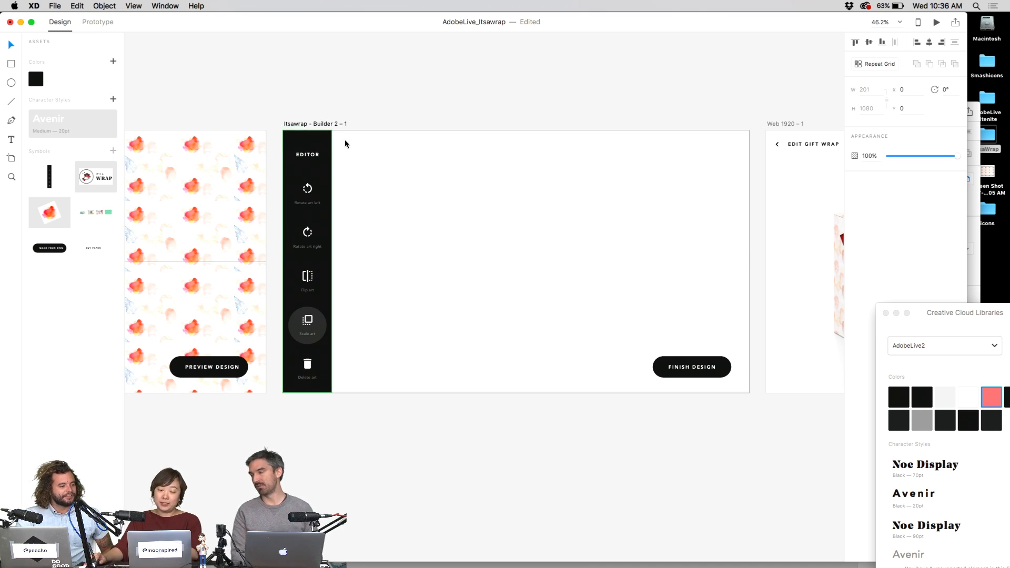
{"action": "key", "text": "Delete"}
- Move the EDIT GIFT WRAP header from Web 1920 – 1 into the Builder artboard
{"action": "scroll", "coordinate": [483, 176], "scroll_direction": "right", "scroll_amount": 5}
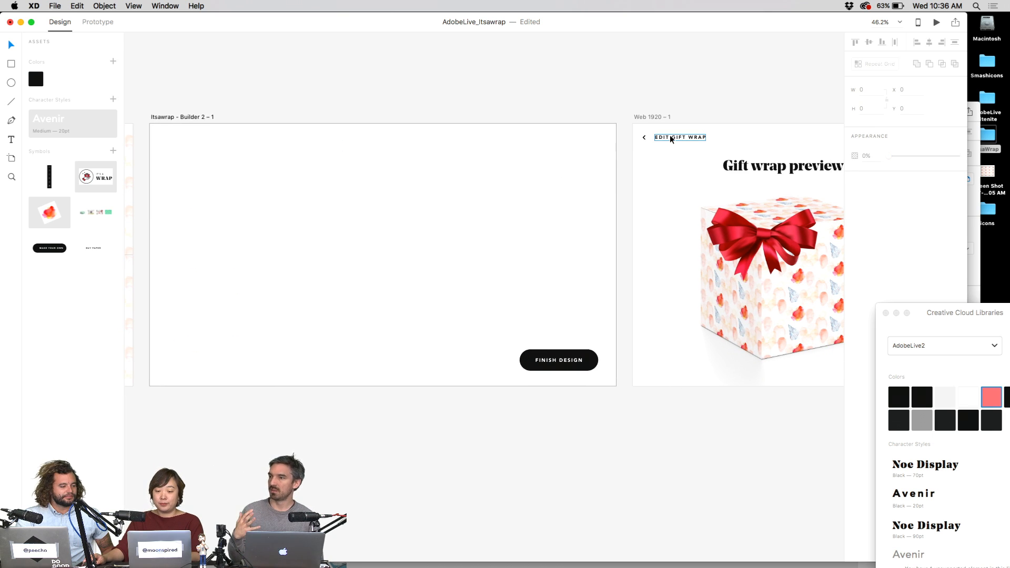
{"action": "left_click_drag", "start_coordinate": [671, 139], "coordinate": [169, 142]}
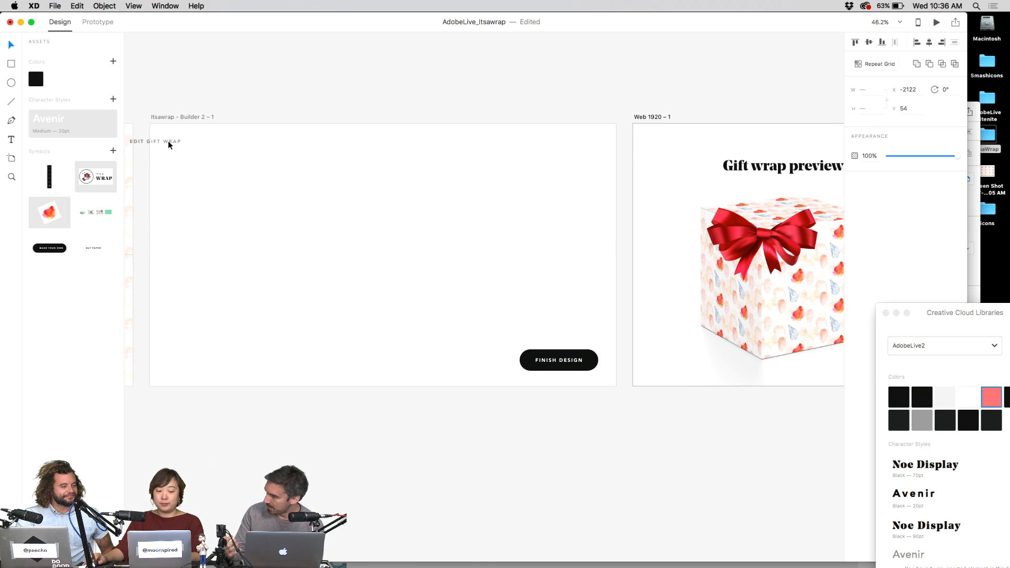
{"action": "key", "text": "super+z"}
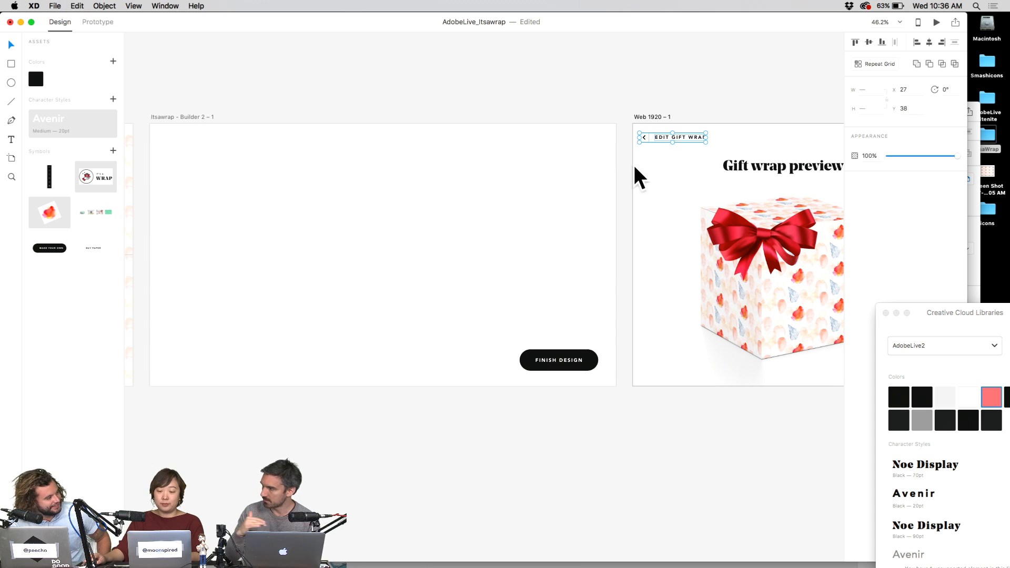
{"action": "left_click_drag", "start_coordinate": [654, 142], "coordinate": [532, 140]}
{"action": "key", "text": "super+z"}
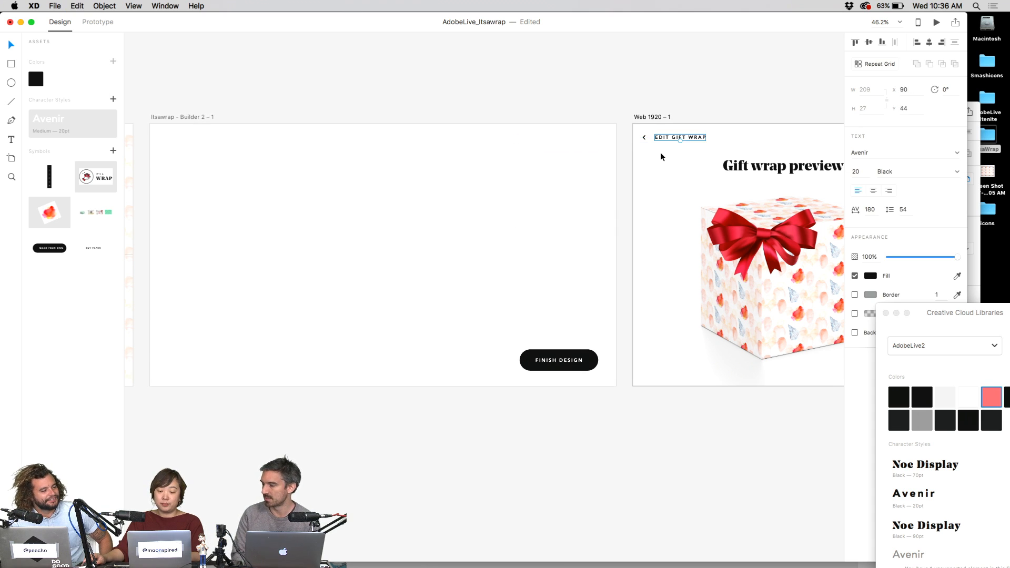
{"action": "left_click", "coordinate": [663, 139]}
{"action": "key", "text": "super+x"}
{"action": "key", "text": "super+v"}
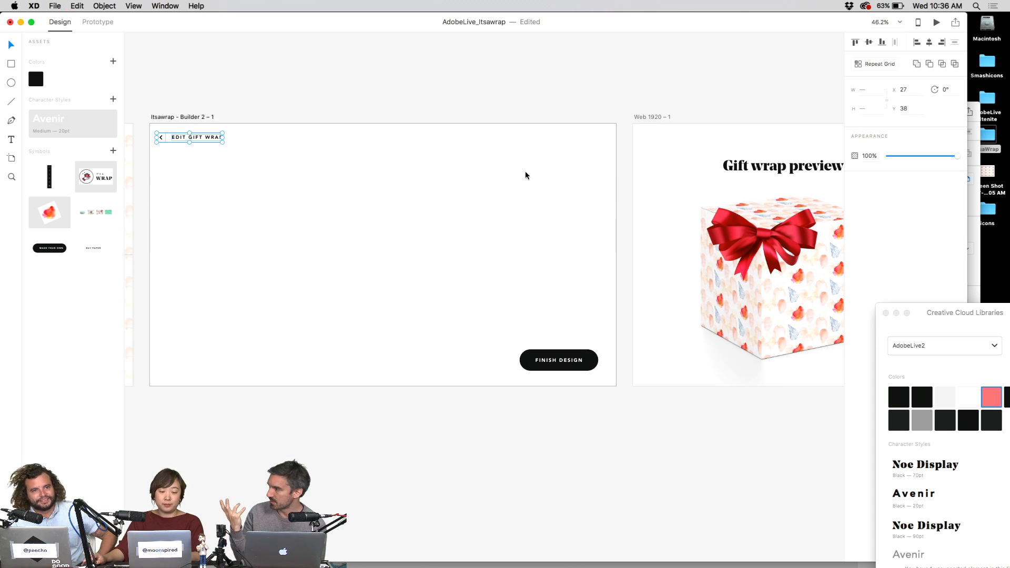
{"action": "scroll", "coordinate": [525, 174], "scroll_direction": "right", "scroll_amount": 3}
{"action": "scroll", "coordinate": [417, 164], "scroll_direction": "left", "scroll_amount": 3}
{"action": "left_click", "coordinate": [487, 142]}
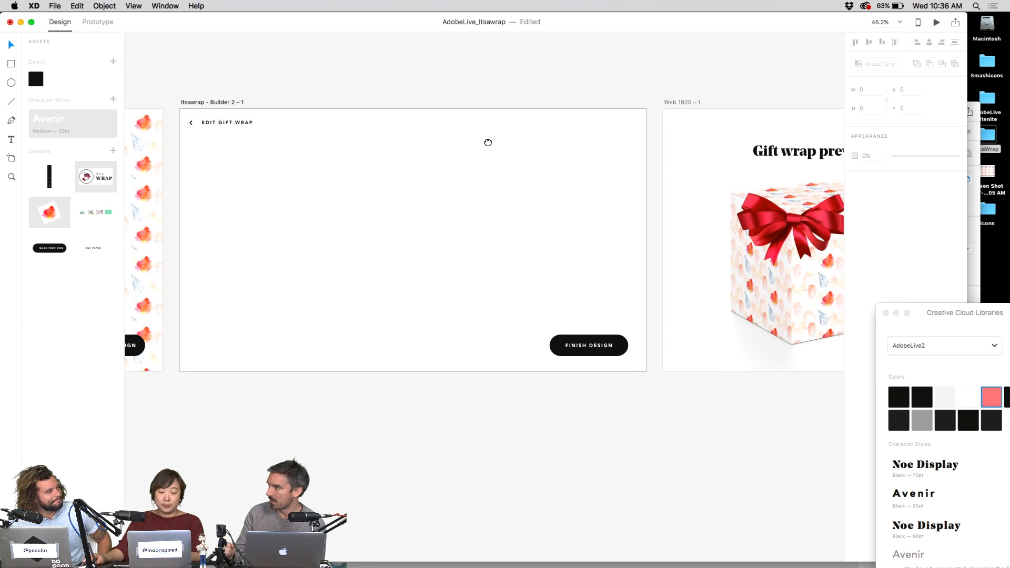
- Move the gift box and Gift wrap preview title group into the Builder artboard
{"action": "scroll", "coordinate": [462, 153], "scroll_direction": "right", "scroll_amount": 5}
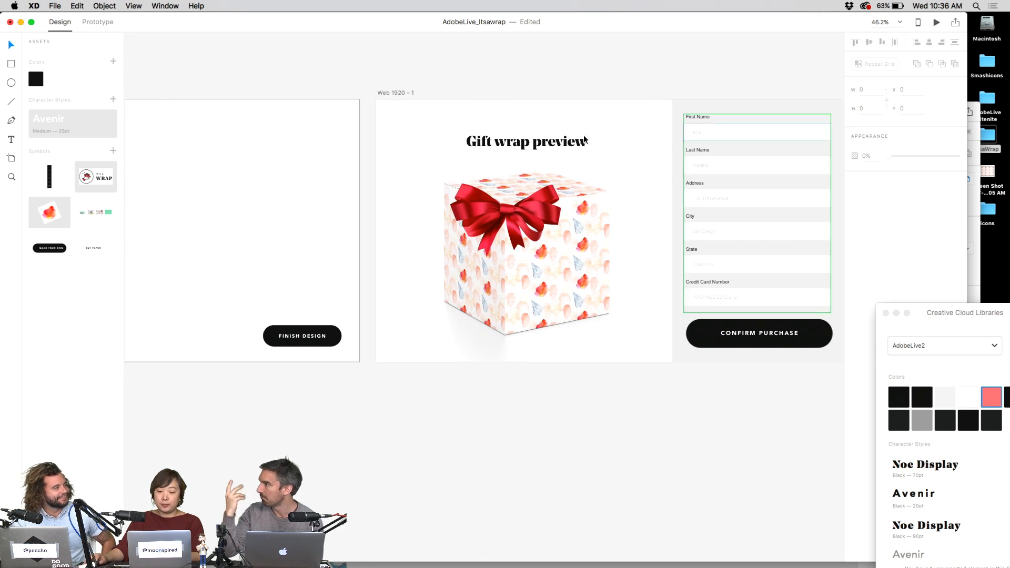
{"action": "left_click", "coordinate": [582, 140]}
{"action": "left_click_drag", "start_coordinate": [348, 142], "coordinate": [469, 141]}
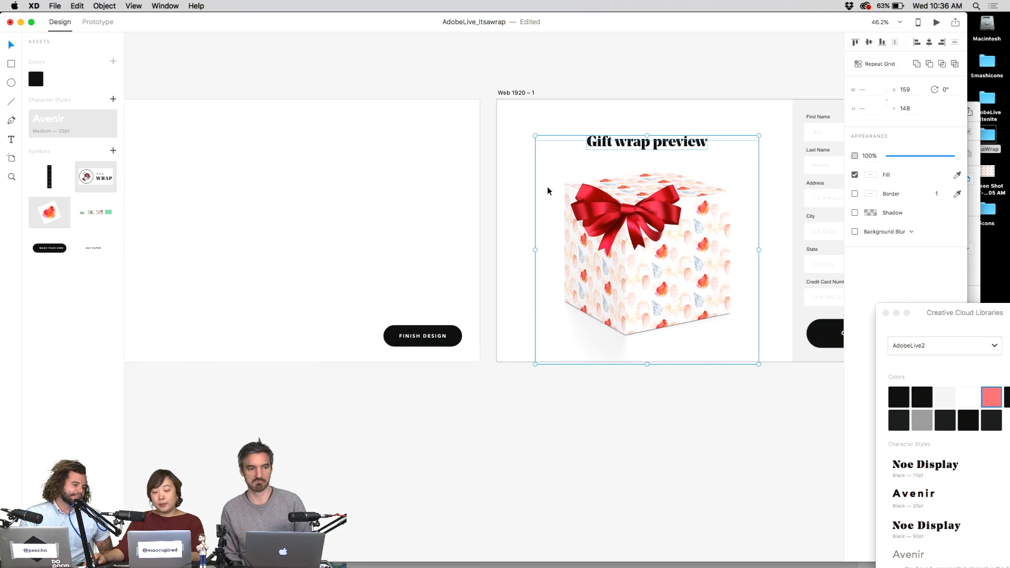
{"action": "scroll", "coordinate": [593, 192], "scroll_direction": "down", "scroll_amount": 3}
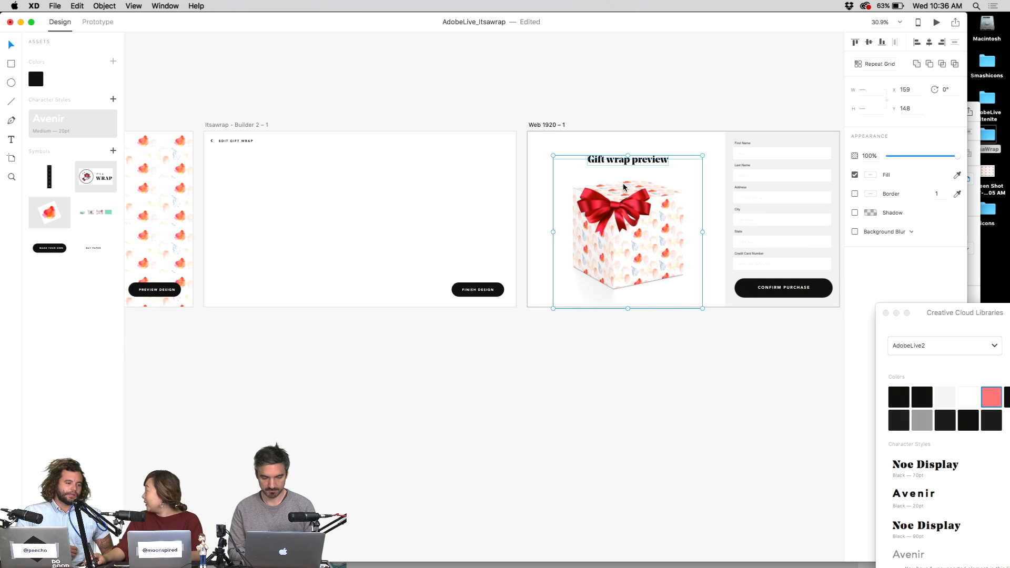
{"action": "key", "text": "Delete"}
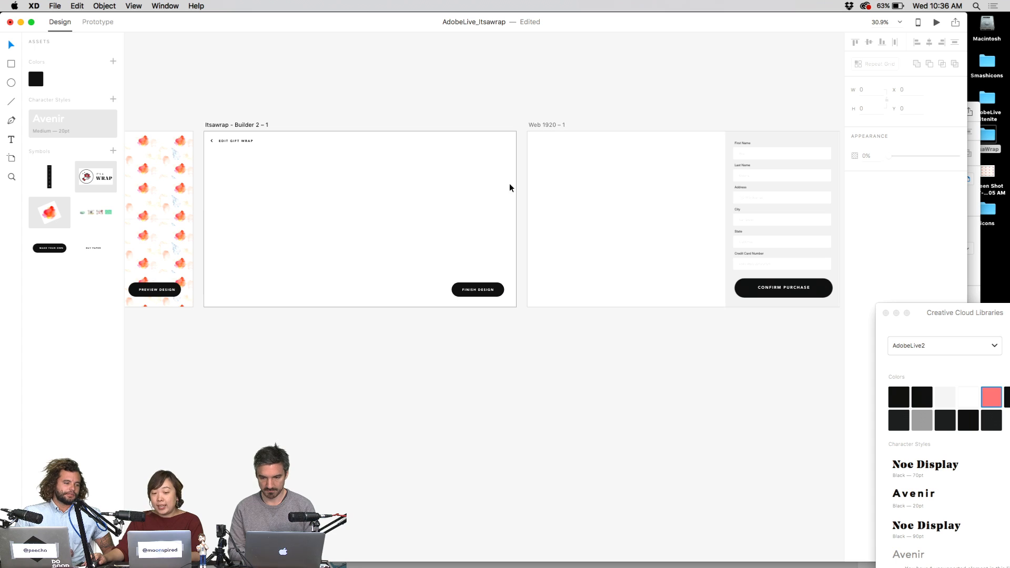
{"action": "scroll", "coordinate": [568, 182], "scroll_direction": "left", "scroll_amount": 5}
{"action": "key", "text": "super+v"}
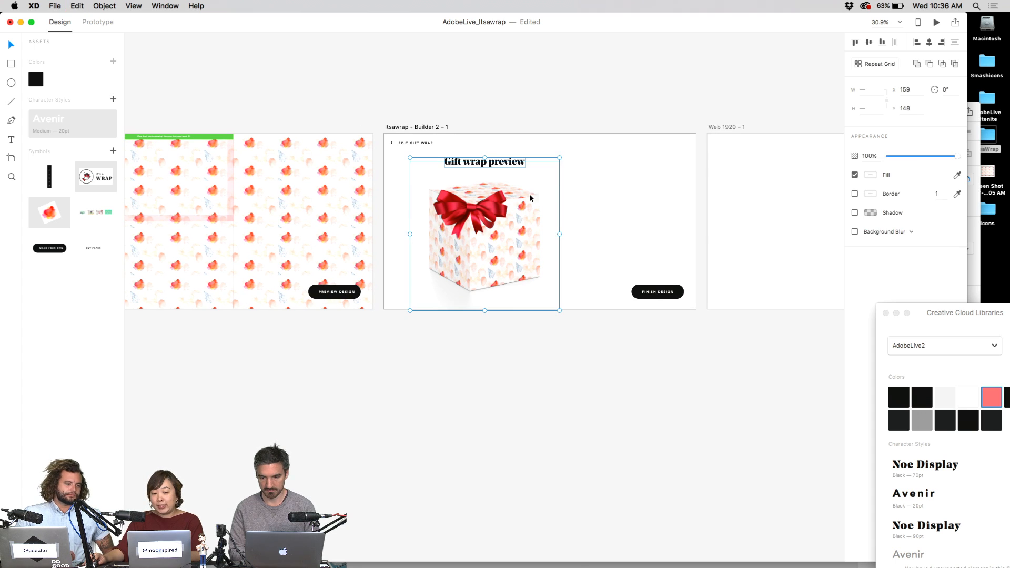
- Cut the checkout form group from Web 1920 – 1 and paste it into the Builder artboard
{"action": "scroll", "coordinate": [497, 179], "scroll_direction": "right", "scroll_amount": 5}
{"action": "left_click", "coordinate": [708, 219]}
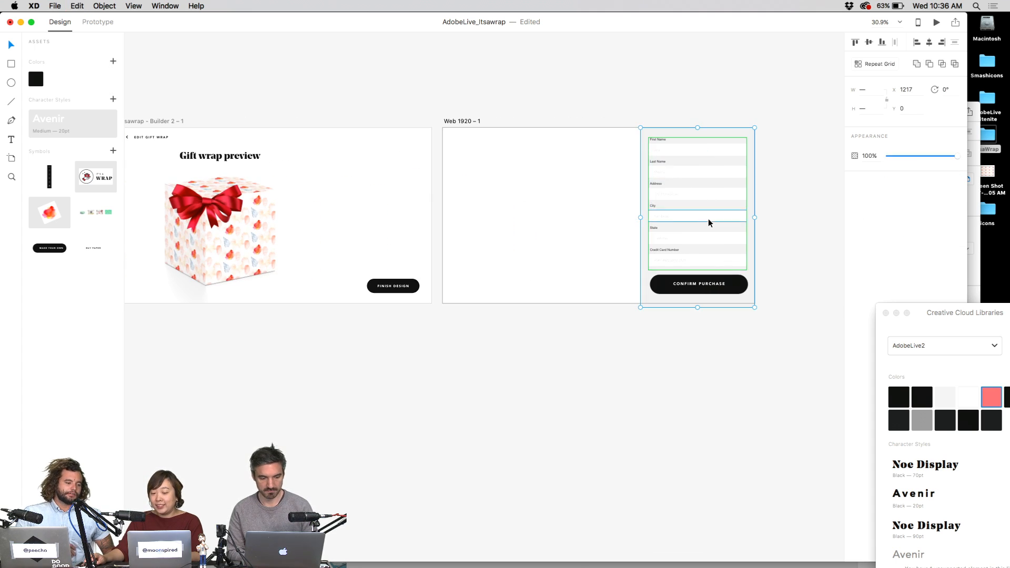
{"action": "key", "text": "super+x"}
{"action": "key", "text": "super+v"}
{"action": "scroll", "coordinate": [498, 194], "scroll_direction": "left", "scroll_amount": 3}
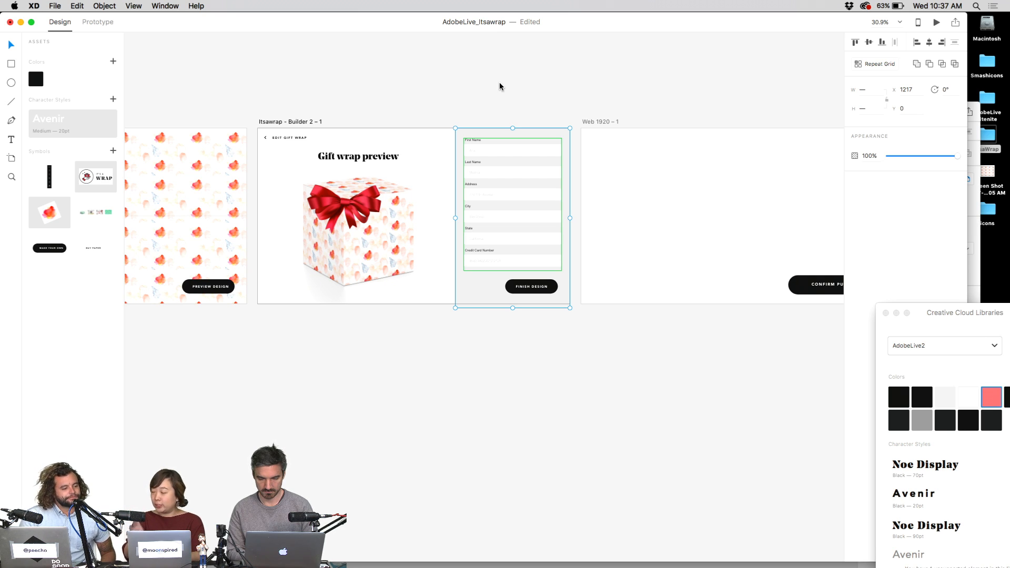
- Adjust the form group's stacking order so the FINISH DESIGN button stays on top
{"action": "key", "text": "super+]"}
{"action": "key", "text": "super+["}
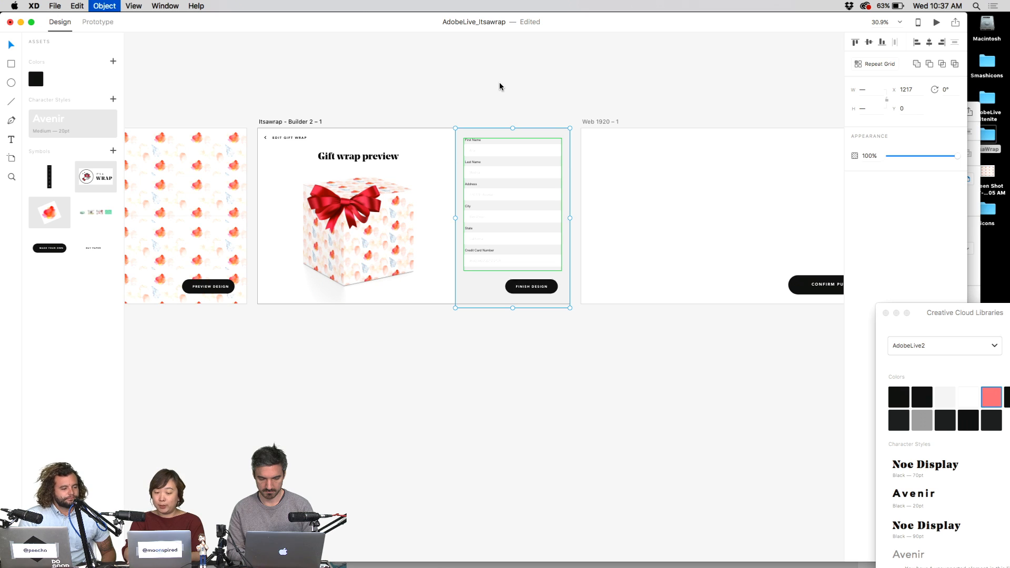
{"action": "key", "text": "super+]"}
{"action": "key", "text": "super+["}
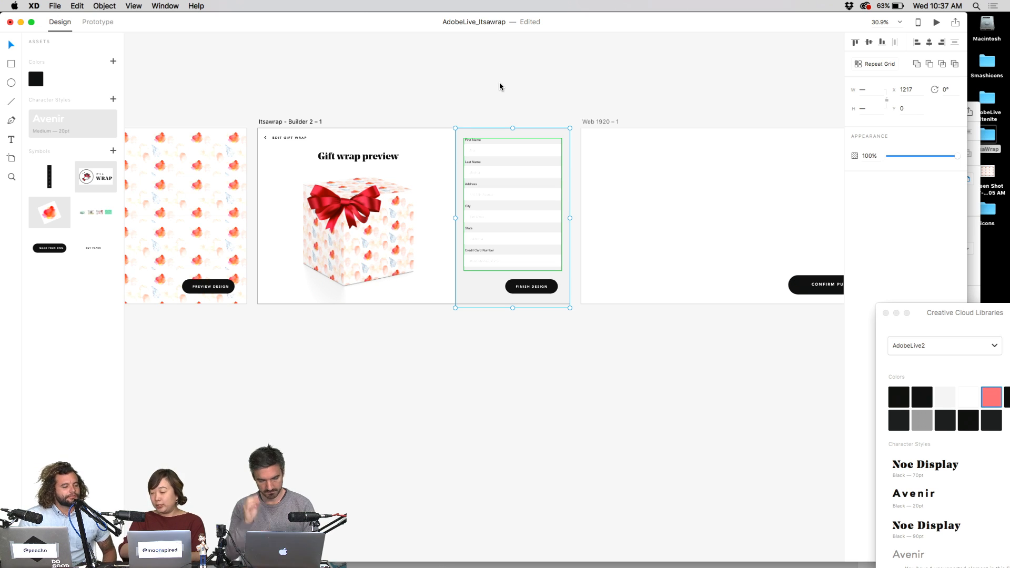
{"action": "left_click", "coordinate": [519, 71]}
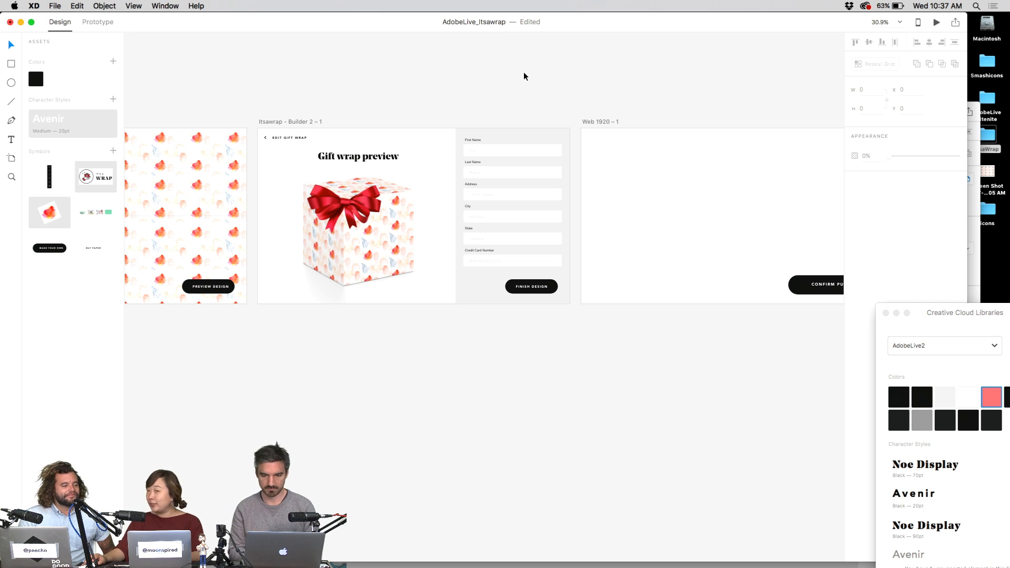
- Nudge the Gift wrap preview title slightly, then trial-shrink the title and gift group and undo it
{"action": "scroll", "coordinate": [590, 141], "scroll_direction": "up", "scroll_amount": 5}
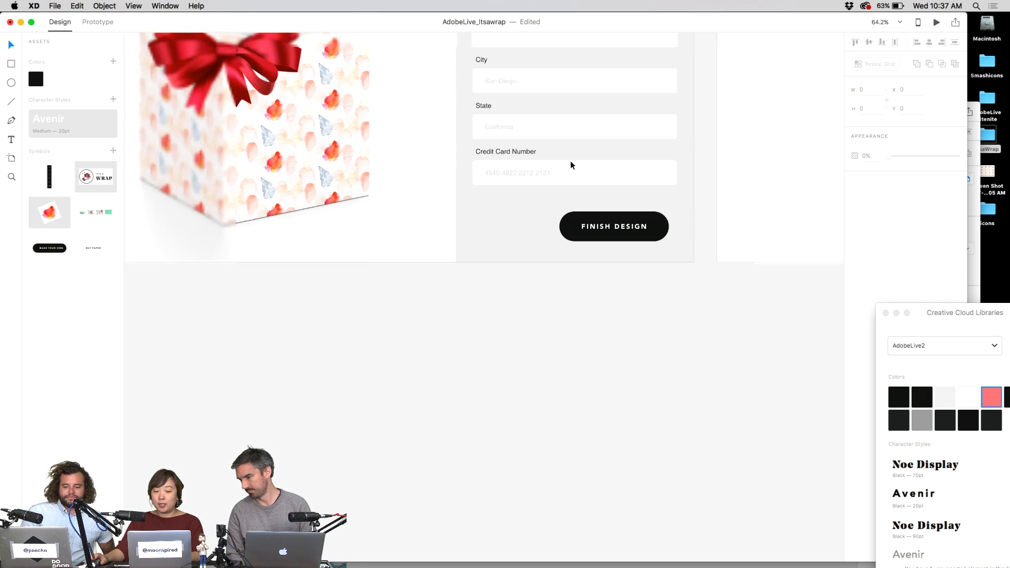
{"action": "scroll", "coordinate": [570, 160], "scroll_direction": "down", "scroll_amount": 2}
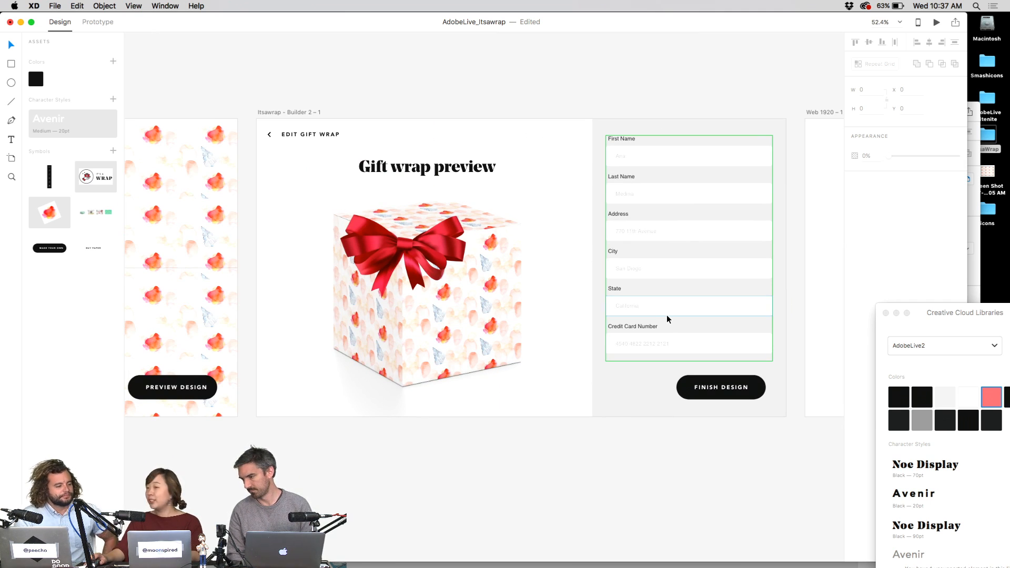
{"action": "left_click", "coordinate": [461, 197]}
{"action": "left_click_drag", "start_coordinate": [479, 168], "coordinate": [477, 167]}
{"action": "left_click", "coordinate": [529, 123]}
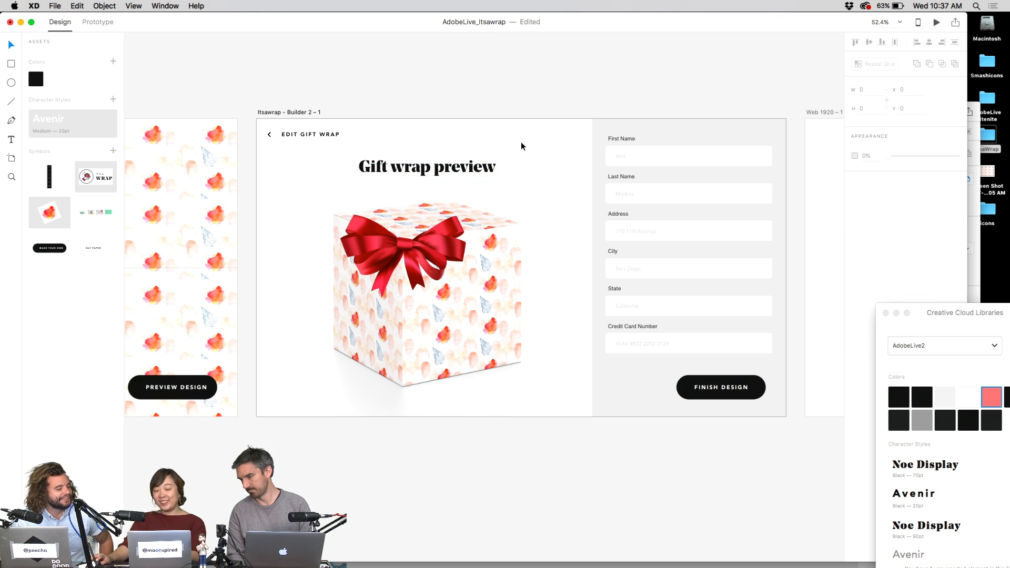
{"action": "left_click", "coordinate": [529, 172]}
{"action": "left_click_drag", "start_coordinate": [555, 159], "coordinate": [542, 170]}
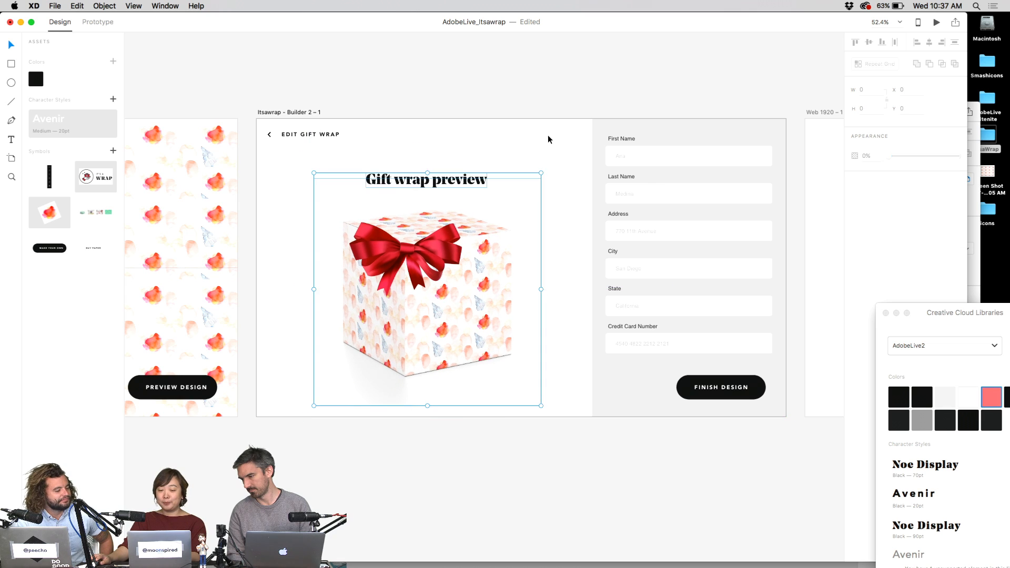
{"action": "left_click", "coordinate": [545, 117]}
{"action": "key", "text": "ctrl+z"}
{"action": "left_click", "coordinate": [547, 113]}
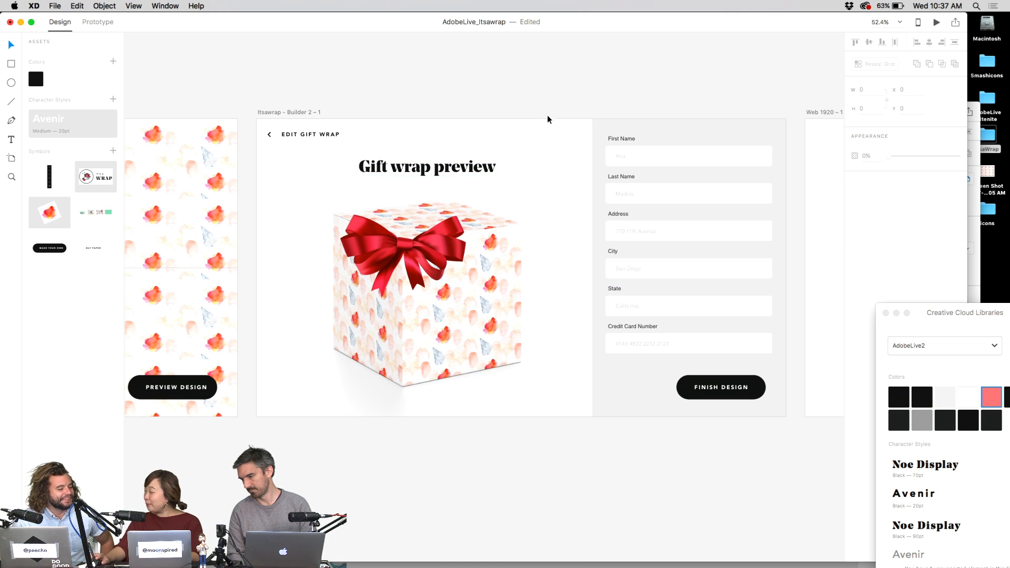
- Delete the stray empty Web 1920 – 1 artboard
{"action": "left_click_drag", "start_coordinate": [499, 119], "coordinate": [502, 122]}
{"action": "scroll", "coordinate": [502, 122], "scroll_direction": "right", "scroll_amount": 10}
{"action": "left_click", "coordinate": [563, 122]}
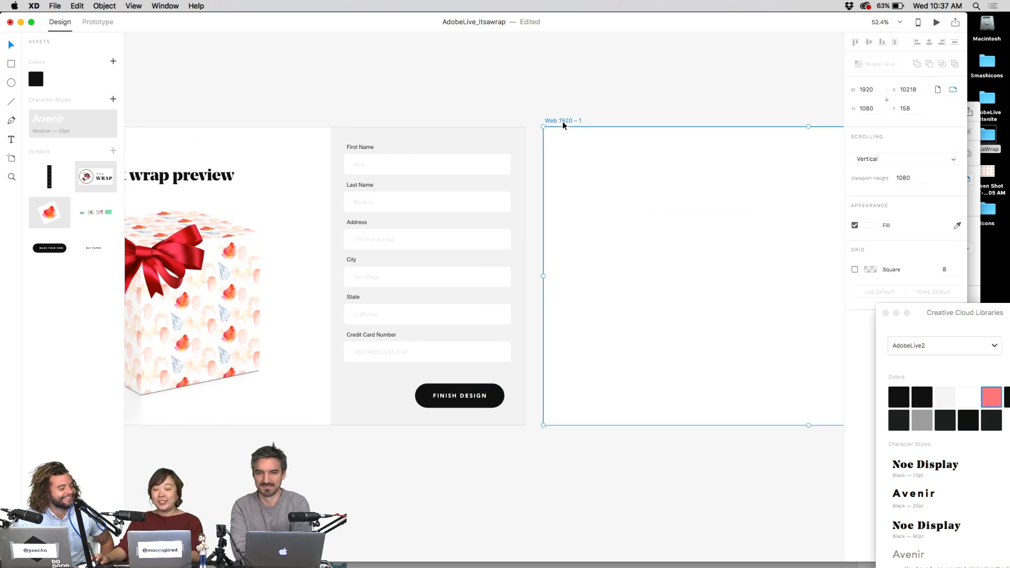
{"action": "key", "text": "super+v"}
{"action": "scroll", "coordinate": [806, 372], "scroll_direction": "right", "scroll_amount": 5}
{"action": "left_click", "coordinate": [507, 244]}
{"action": "scroll", "coordinate": [389, 172], "scroll_direction": "up", "scroll_amount": 3}
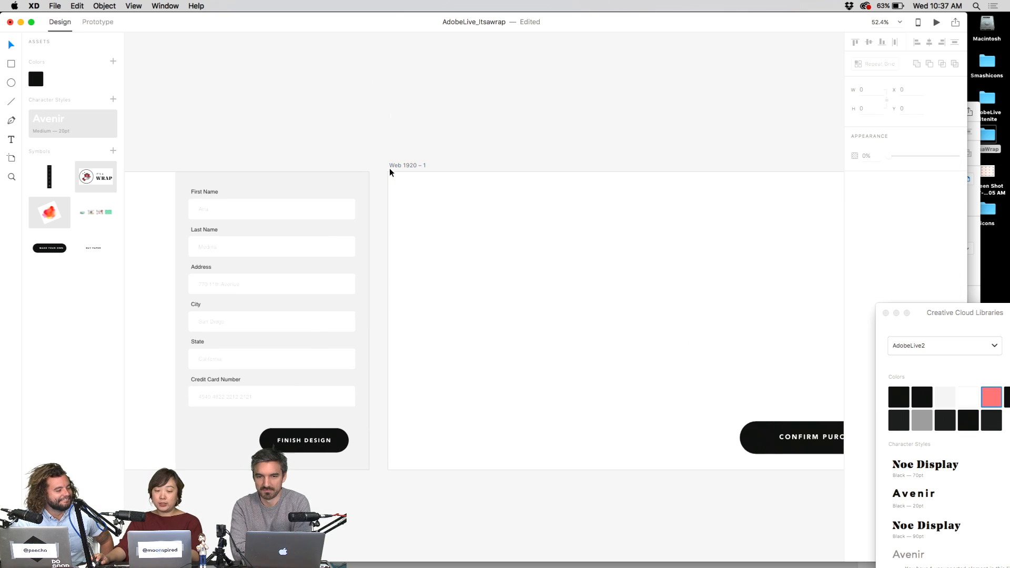
{"action": "left_click", "coordinate": [398, 166]}
{"action": "key", "text": "Delete"}
- Ungroup the FINISH DESIGN button from its symbol
{"action": "left_click", "coordinate": [304, 440]}
{"action": "scroll", "coordinate": [304, 440], "scroll_direction": "left", "scroll_amount": 10}
{"action": "scroll", "coordinate": [304, 441], "scroll_direction": "down", "scroll_amount": 3}
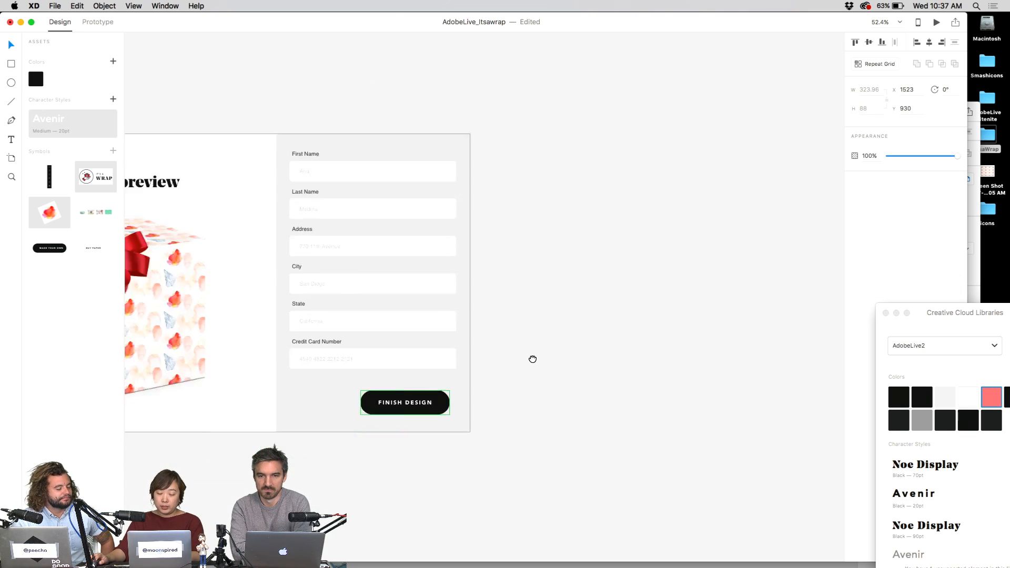
{"action": "right_click", "coordinate": [562, 363]}
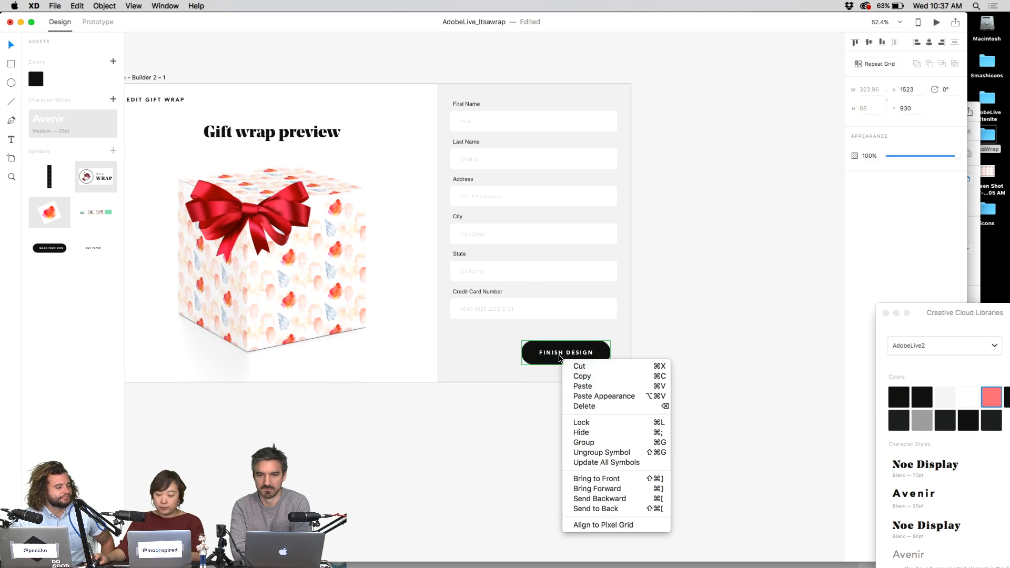
{"action": "left_click", "coordinate": [605, 449]}
{"action": "scroll", "coordinate": [553, 379], "scroll_direction": "up", "scroll_amount": 3}
- Test-widen the FINISH DESIGN pill twice, undoing each time to keep its original size
{"action": "left_click", "coordinate": [524, 350]}
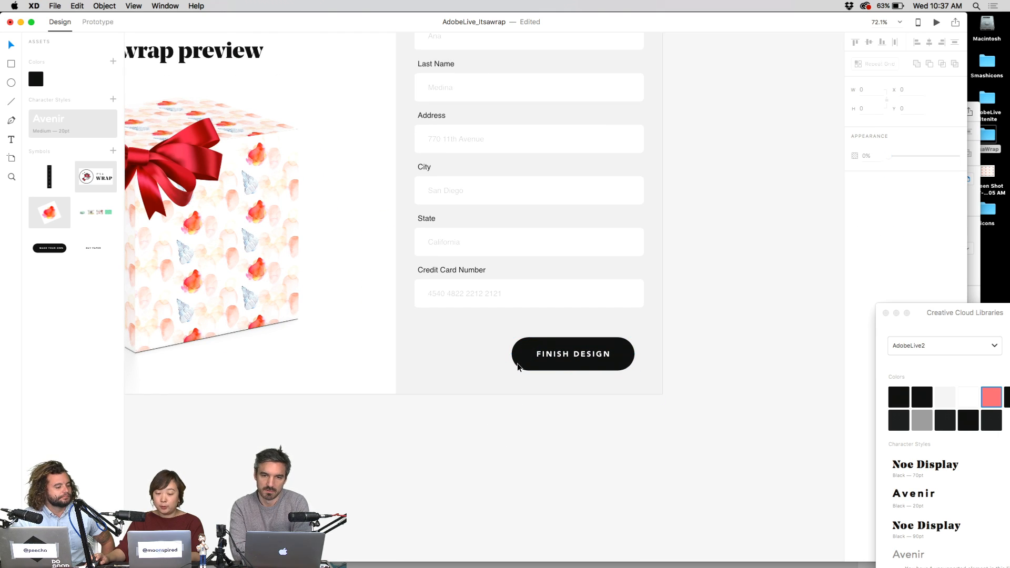
{"action": "left_click", "coordinate": [524, 353]}
{"action": "left_click_drag", "start_coordinate": [512, 354], "coordinate": [414, 355]}
{"action": "key", "text": "super+z"}
{"action": "key", "text": "super+z"}
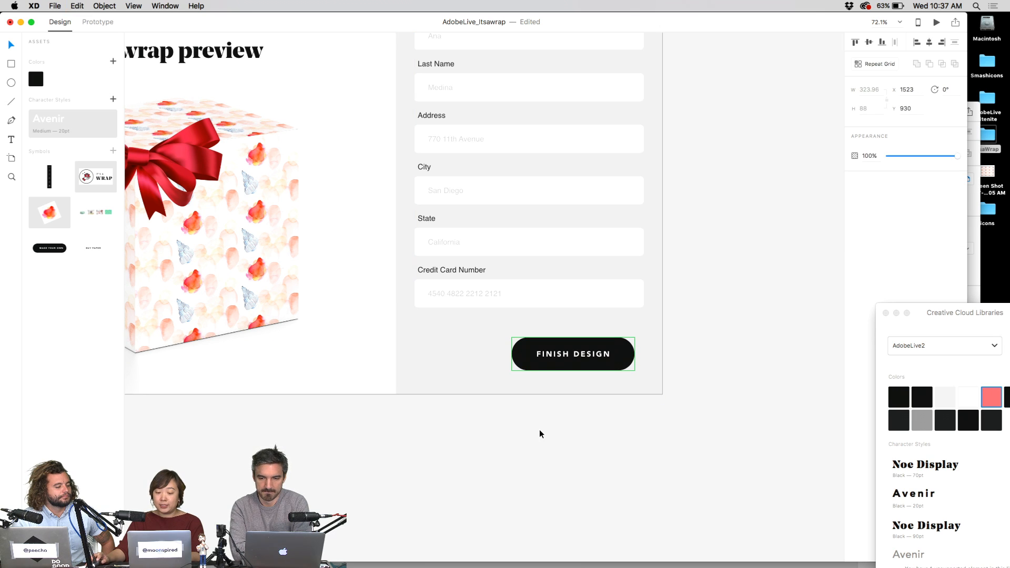
{"action": "left_click", "coordinate": [519, 358]}
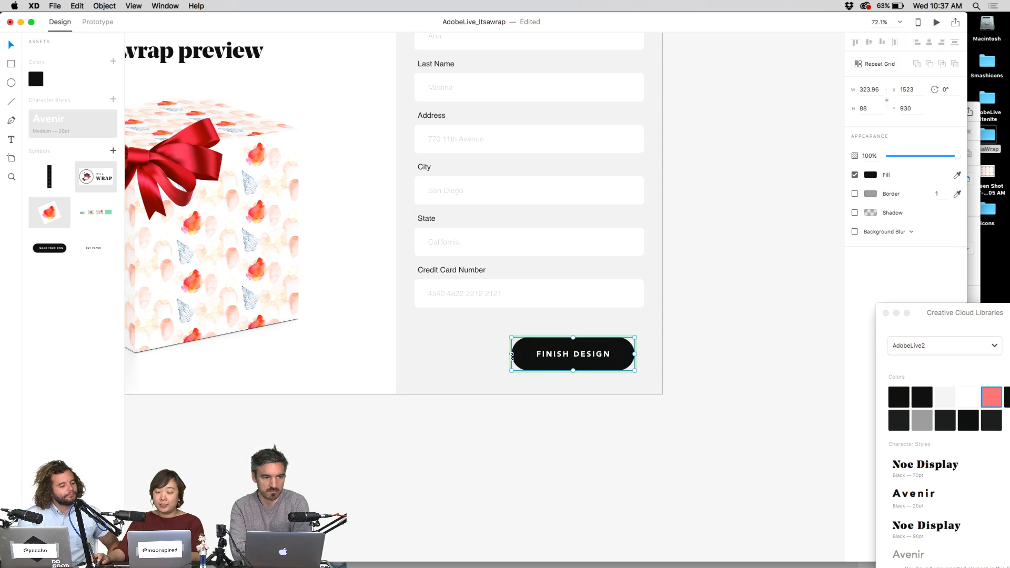
{"action": "left_click_drag", "start_coordinate": [513, 354], "coordinate": [455, 355]}
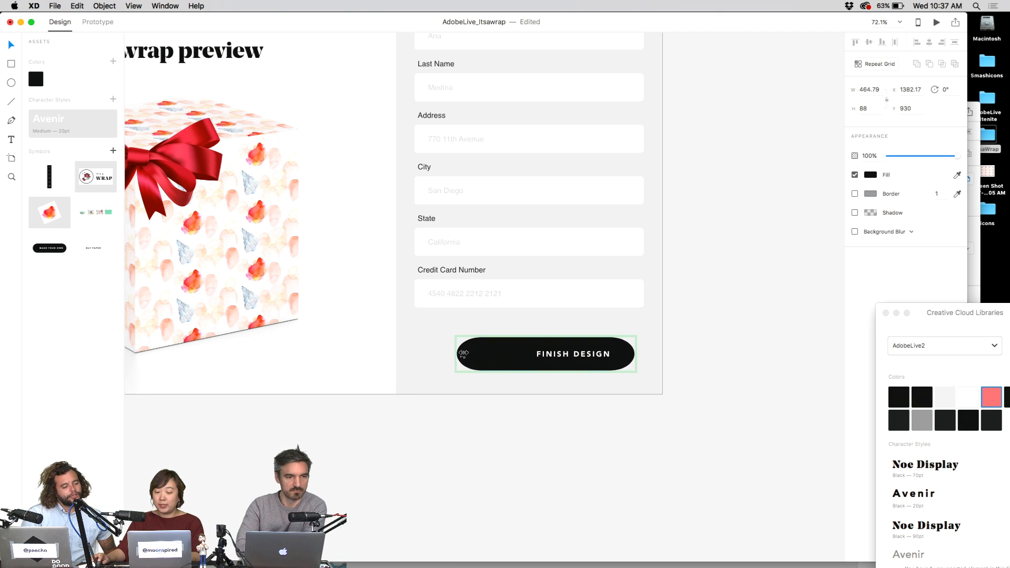
{"action": "key", "text": "super+z"}
- Select the FINISH DESIGN label inside the button, then the EDIT GIFT WRAP heading
{"action": "double_click", "coordinate": [597, 360]}
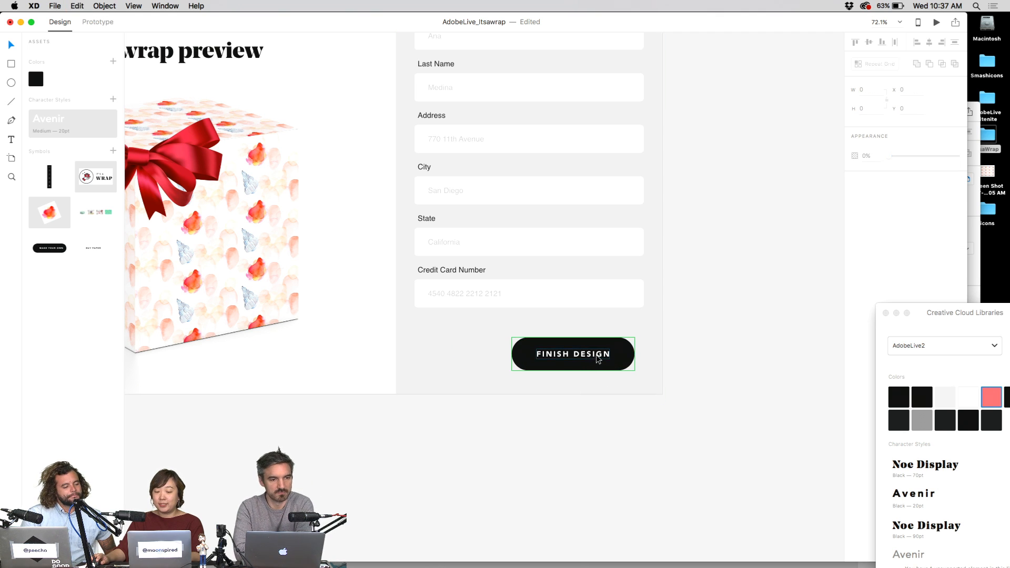
{"action": "left_click", "coordinate": [596, 359]}
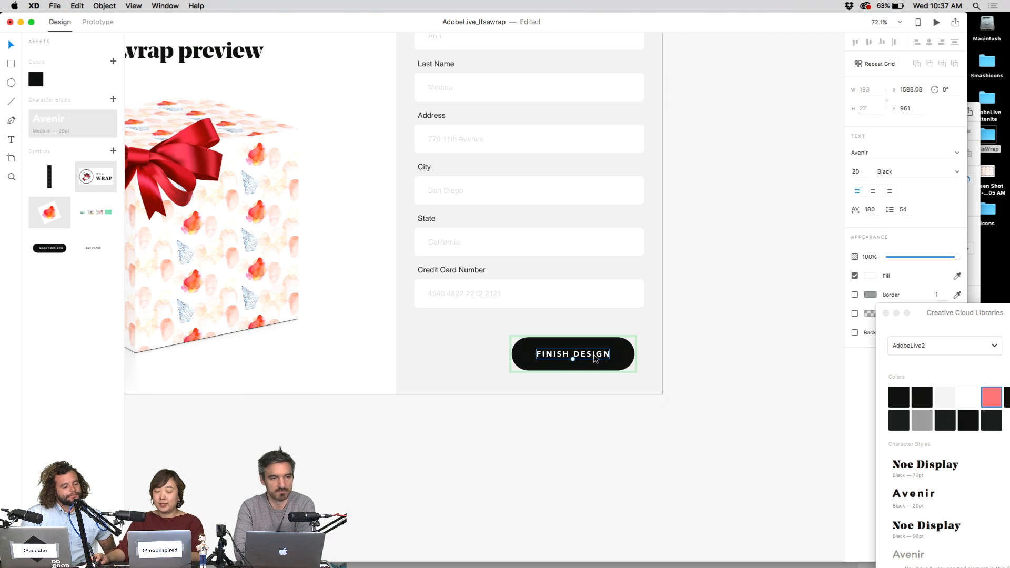
{"action": "left_click", "coordinate": [708, 338]}
{"action": "scroll", "coordinate": [641, 364], "scroll_direction": "down", "scroll_amount": 5}
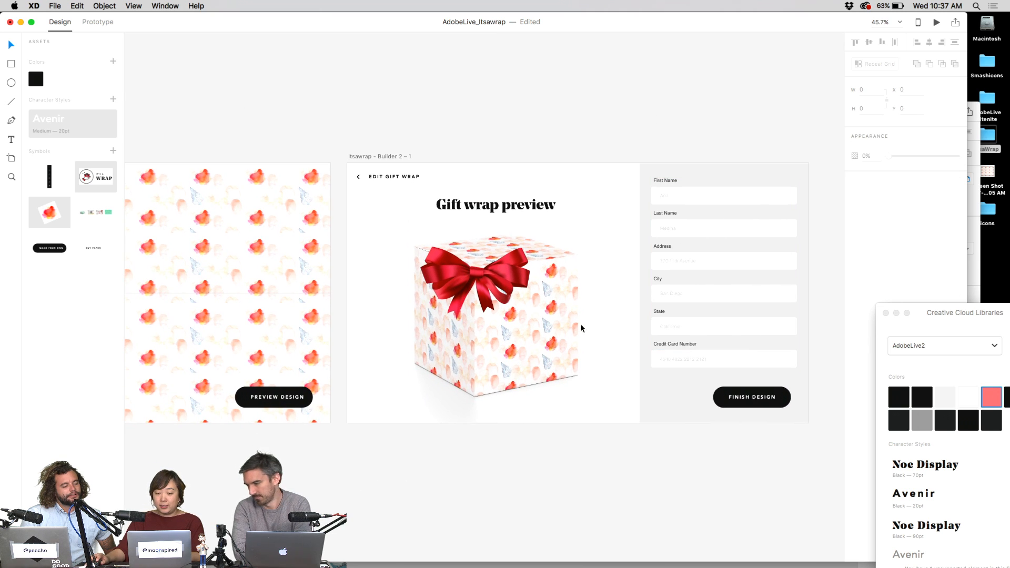
{"action": "left_click", "coordinate": [393, 177]}
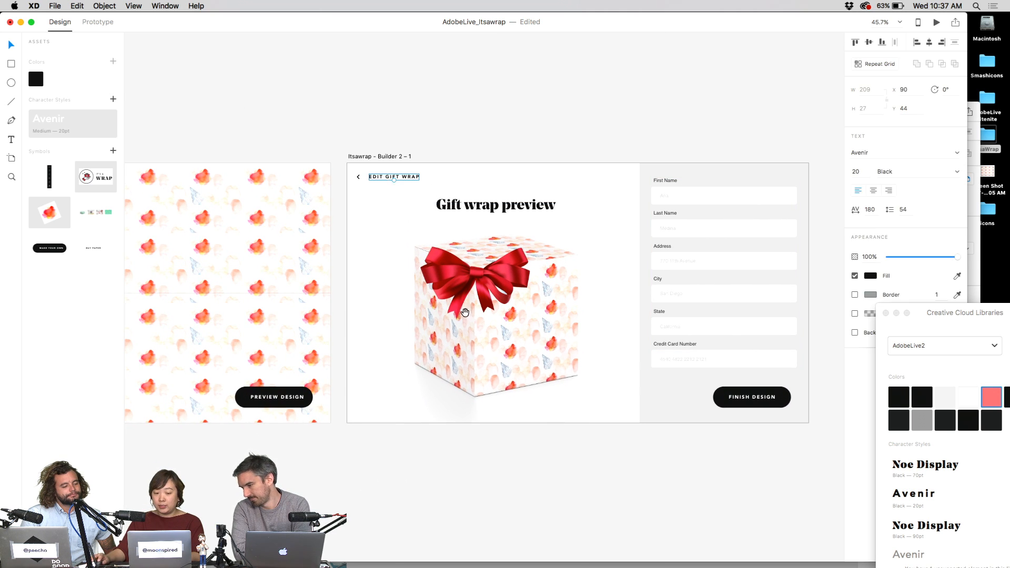
{"action": "scroll", "coordinate": [466, 313], "scroll_direction": "left", "scroll_amount": 3}
{"action": "scroll", "coordinate": [445, 201], "scroll_direction": "down", "scroll_amount": 5}
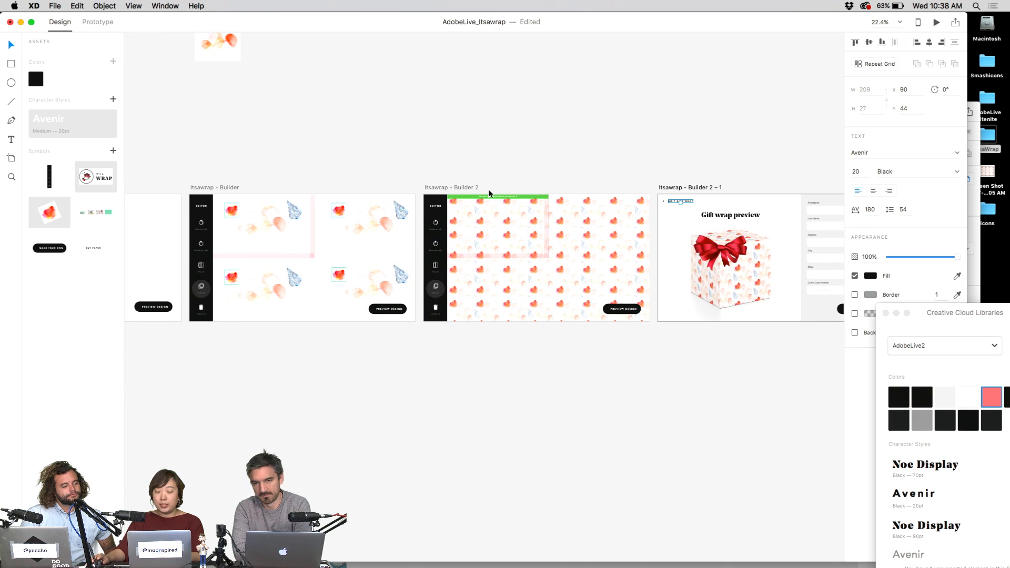
- Switch the workspace from Design to Prototype mode
{"action": "scroll", "coordinate": [395, 192], "scroll_direction": "down", "scroll_amount": 3}
{"action": "scroll", "coordinate": [395, 191], "scroll_direction": "left", "scroll_amount": 10}
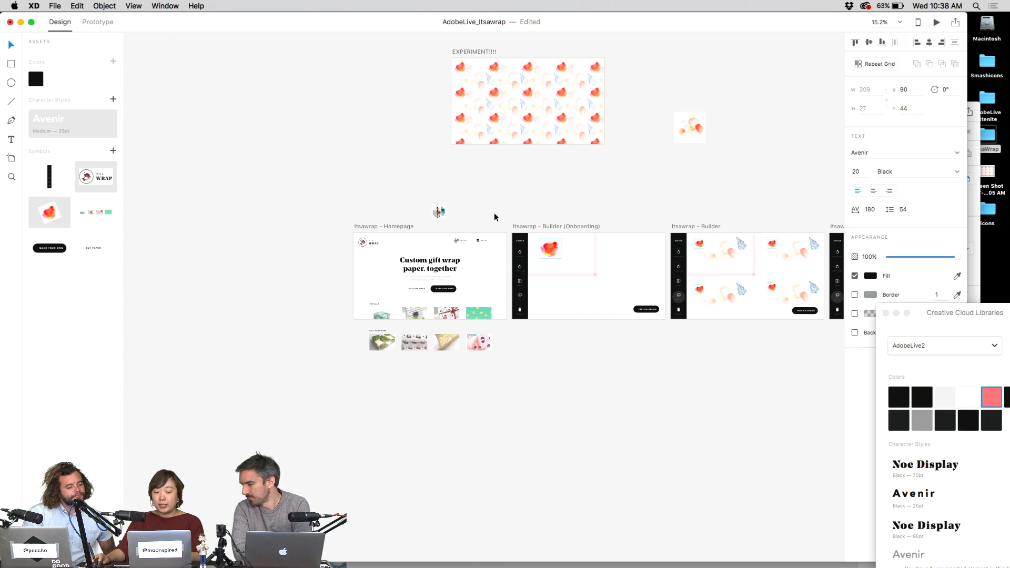
{"action": "left_click", "coordinate": [383, 226]}
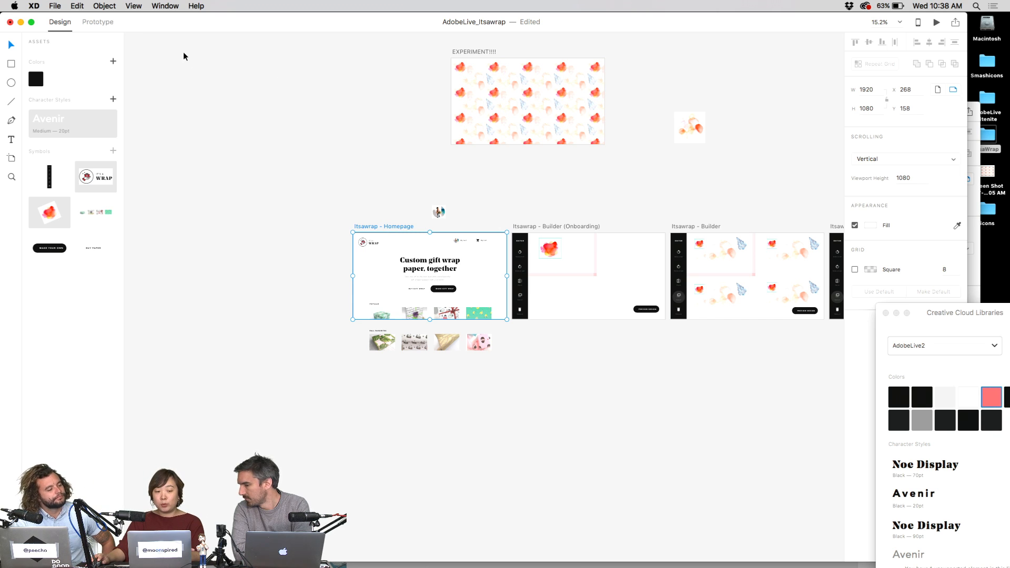
{"action": "left_click", "coordinate": [98, 22]}
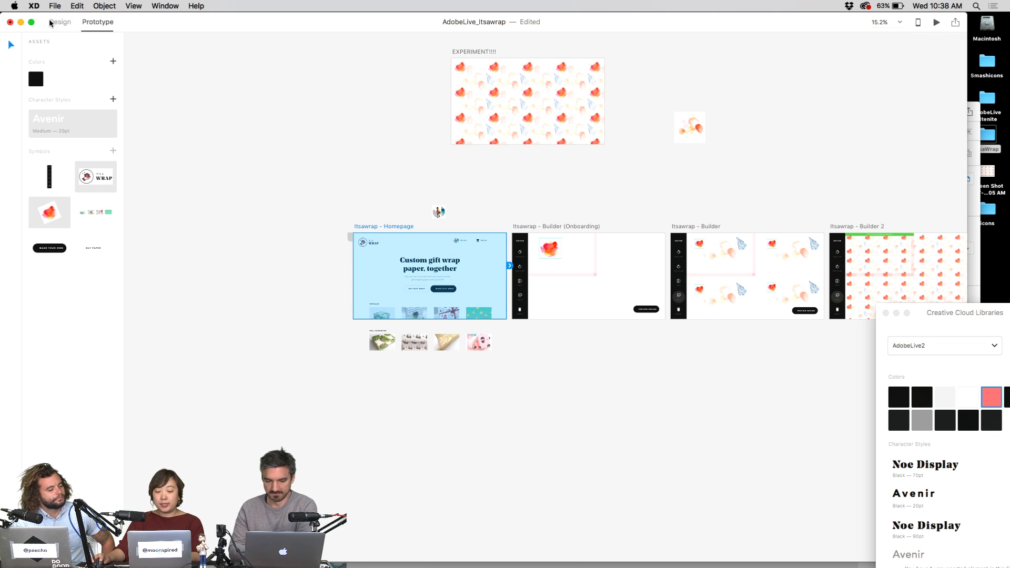
{"action": "left_click", "coordinate": [63, 23]}
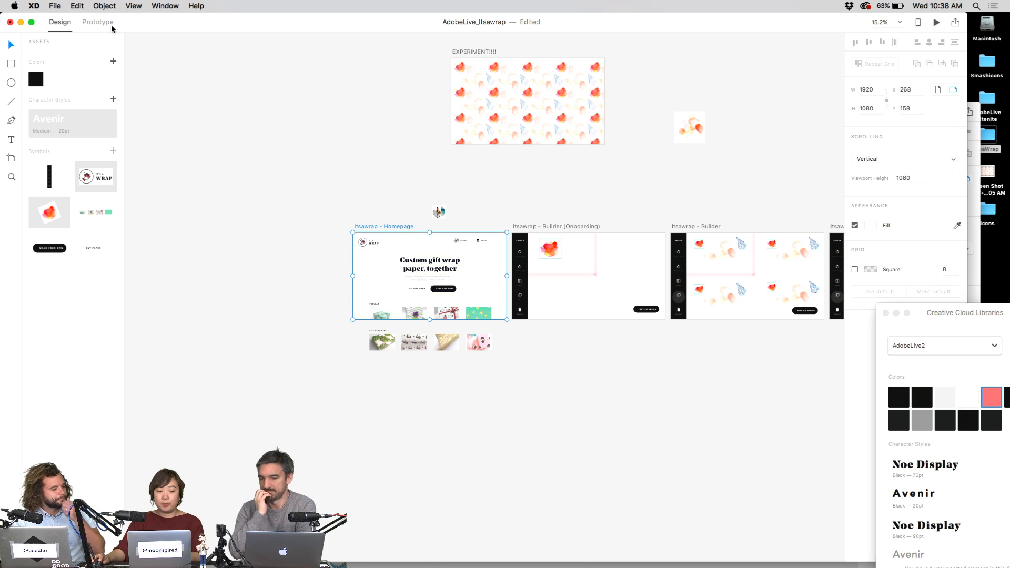
{"action": "left_click", "coordinate": [105, 24]}
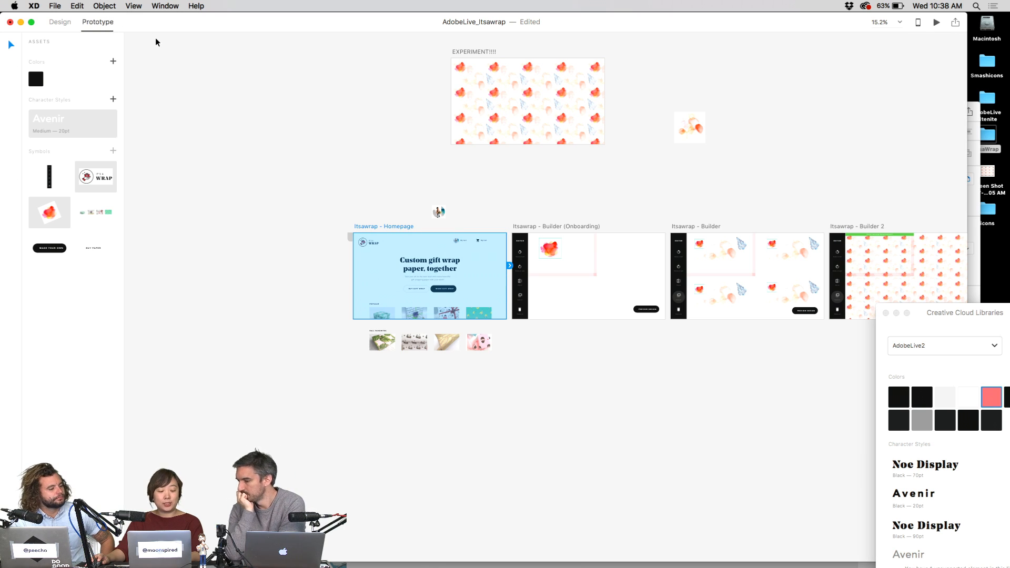
{"action": "key", "text": "super+Tab"}
{"action": "left_click", "coordinate": [258, 80]}
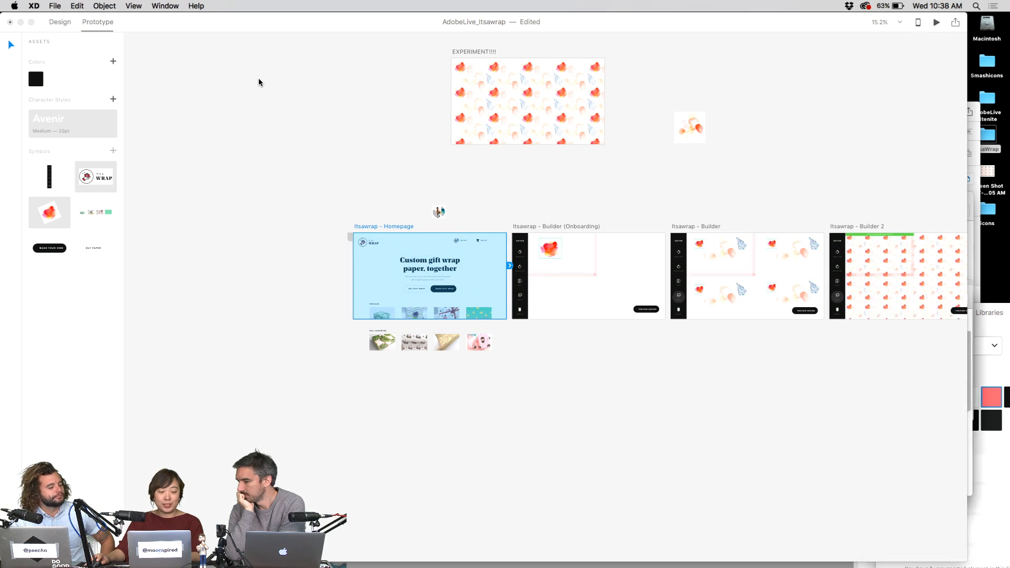
{"action": "left_click", "coordinate": [61, 24]}
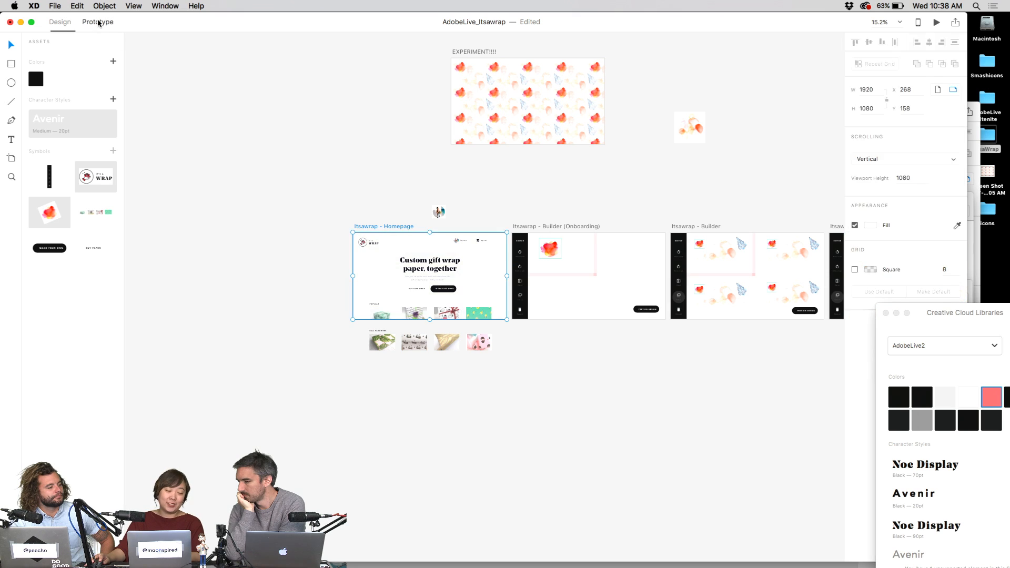
{"action": "left_click", "coordinate": [99, 24]}
- Close the Creative Cloud Libraries panel
{"action": "left_click", "coordinate": [371, 126]}
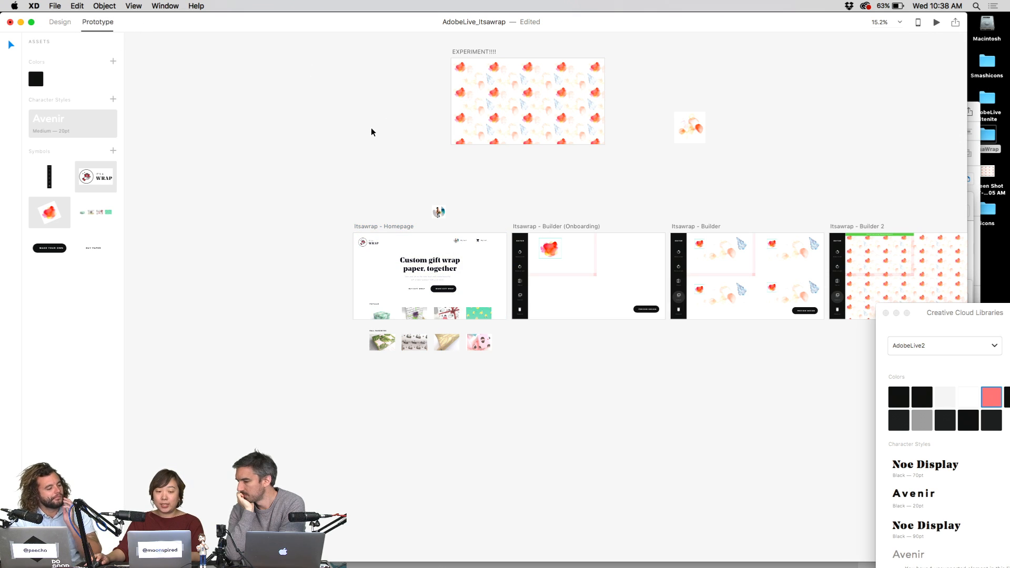
{"action": "left_click_drag", "start_coordinate": [942, 311], "coordinate": [928, 314]}
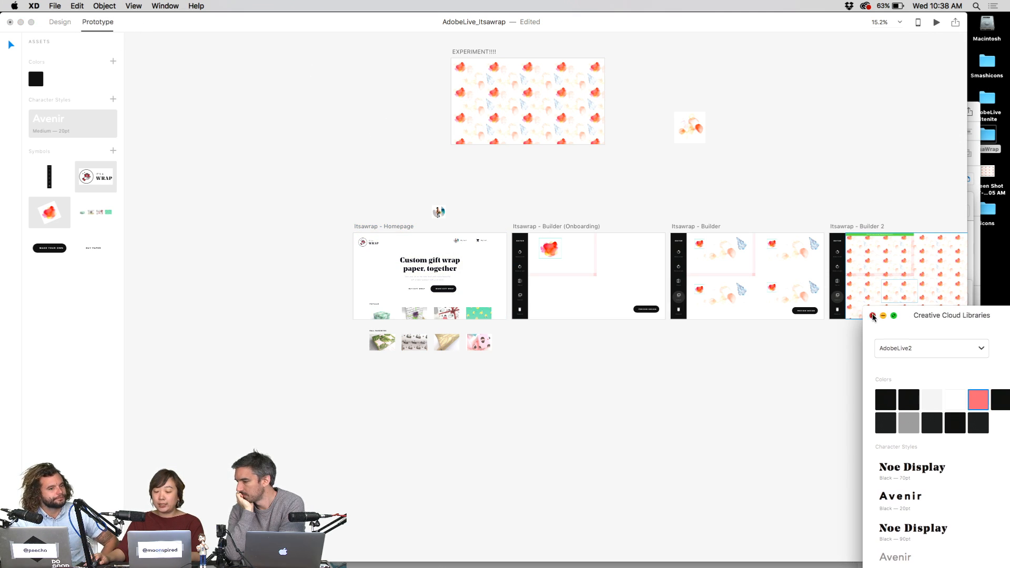
{"action": "left_click", "coordinate": [874, 316]}
{"action": "scroll", "coordinate": [808, 181], "scroll_direction": "left", "scroll_amount": 3}
- Move the EXPERIMENT artboard and its small companion up-right, and lift the avatar icon above them
{"action": "left_click", "coordinate": [398, 61]}
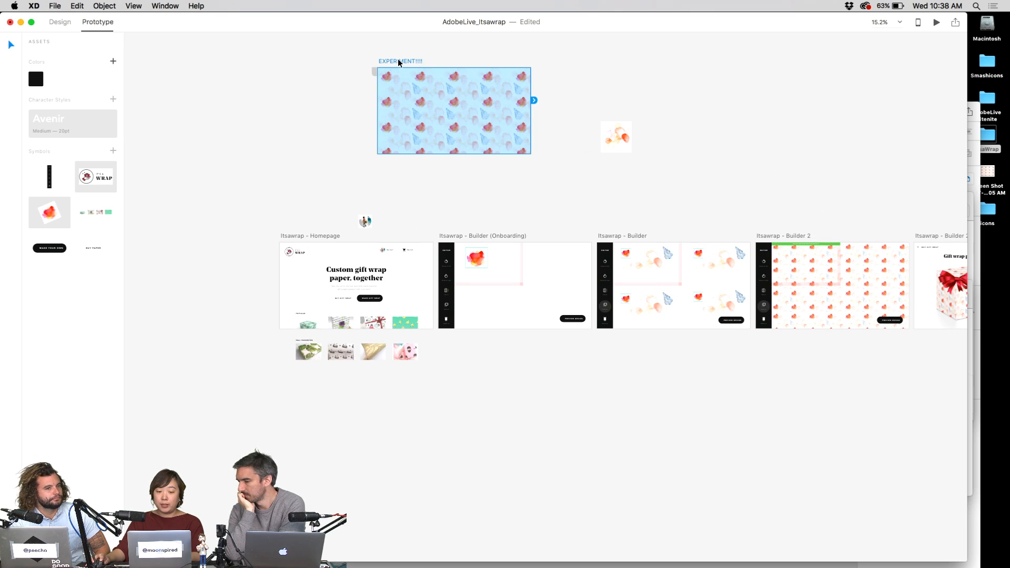
{"action": "scroll", "coordinate": [405, 106], "scroll_direction": "up", "scroll_amount": 3}
{"action": "left_click_drag", "start_coordinate": [413, 142], "coordinate": [540, 31]}
{"action": "scroll", "coordinate": [568, 184], "scroll_direction": "up", "scroll_amount": 5}
{"action": "left_click_drag", "start_coordinate": [526, 160], "coordinate": [619, 64]}
{"action": "left_click_drag", "start_coordinate": [603, 346], "coordinate": [661, 175]}
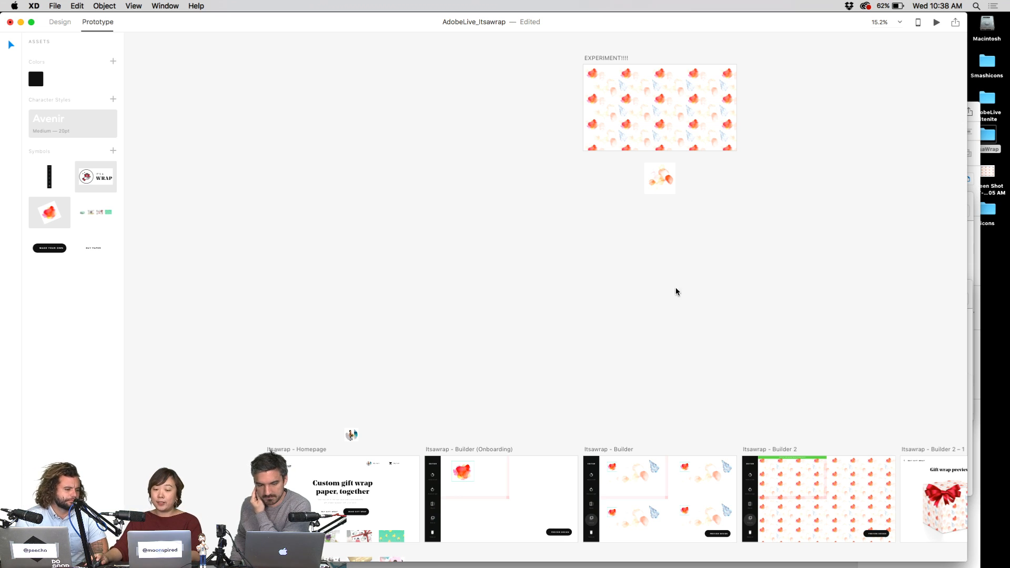
{"action": "scroll", "coordinate": [674, 291], "scroll_direction": "down", "scroll_amount": 5}
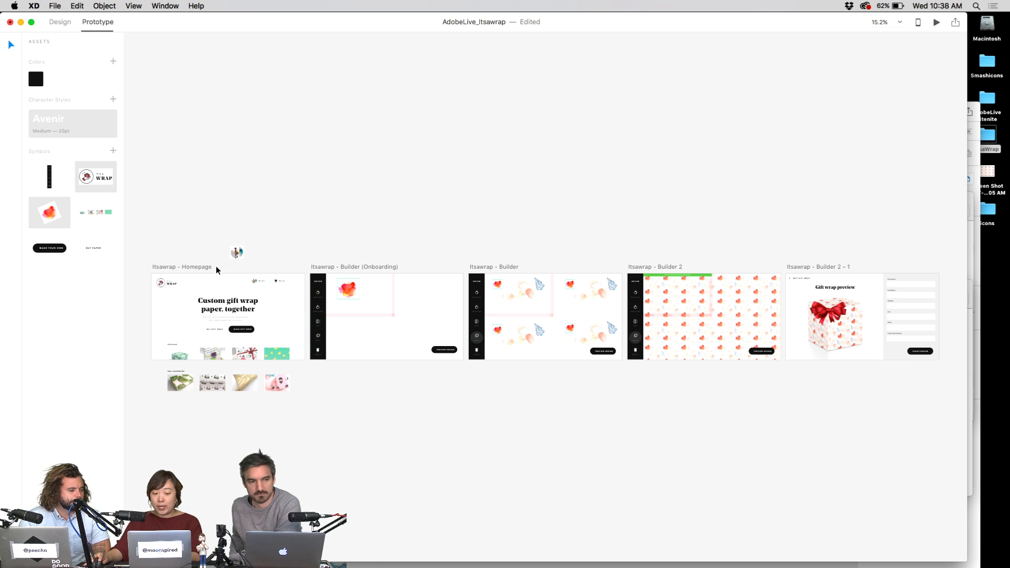
{"action": "left_click_drag", "start_coordinate": [237, 253], "coordinate": [298, 181]}
{"action": "scroll", "coordinate": [320, 190], "scroll_direction": "down", "scroll_amount": 2}
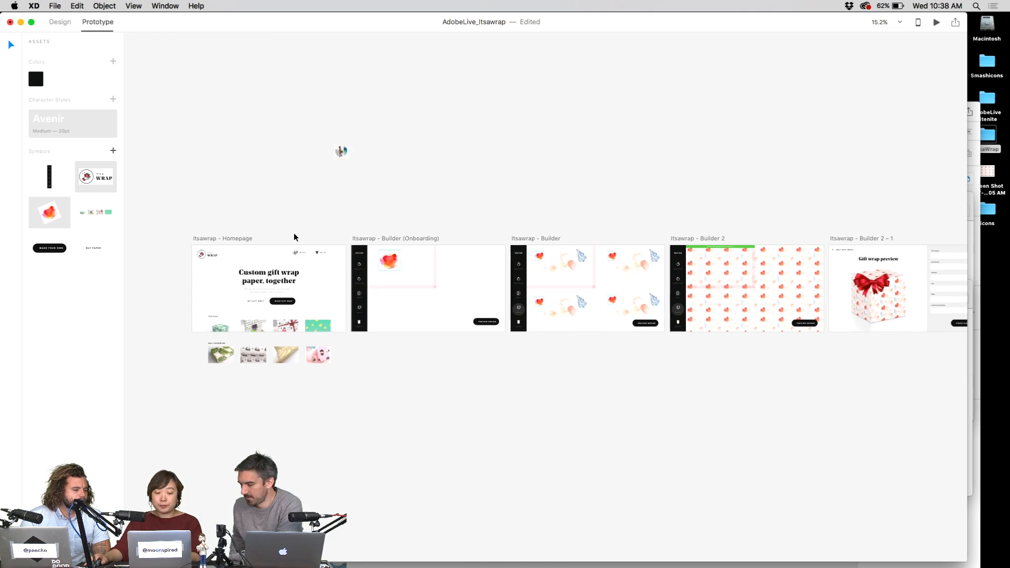
- Rename the avatar's nav label to 'My Accout'
{"action": "scroll", "coordinate": [293, 263], "scroll_direction": "up", "scroll_amount": 10}
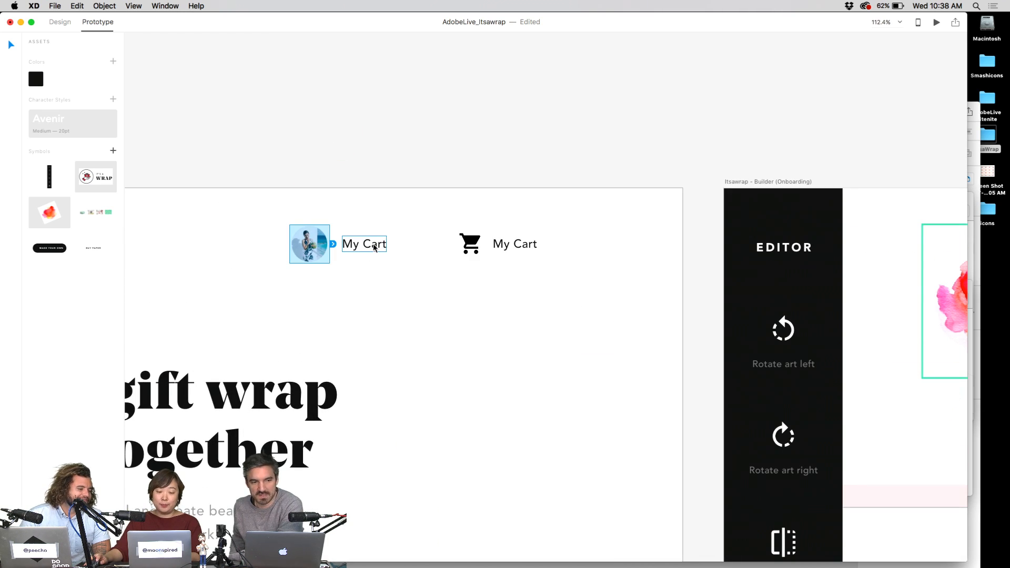
{"action": "left_click", "coordinate": [393, 153]}
{"action": "scroll", "coordinate": [382, 238], "scroll_direction": "down", "scroll_amount": 10}
{"action": "scroll", "coordinate": [383, 242], "scroll_direction": "down", "scroll_amount": 1}
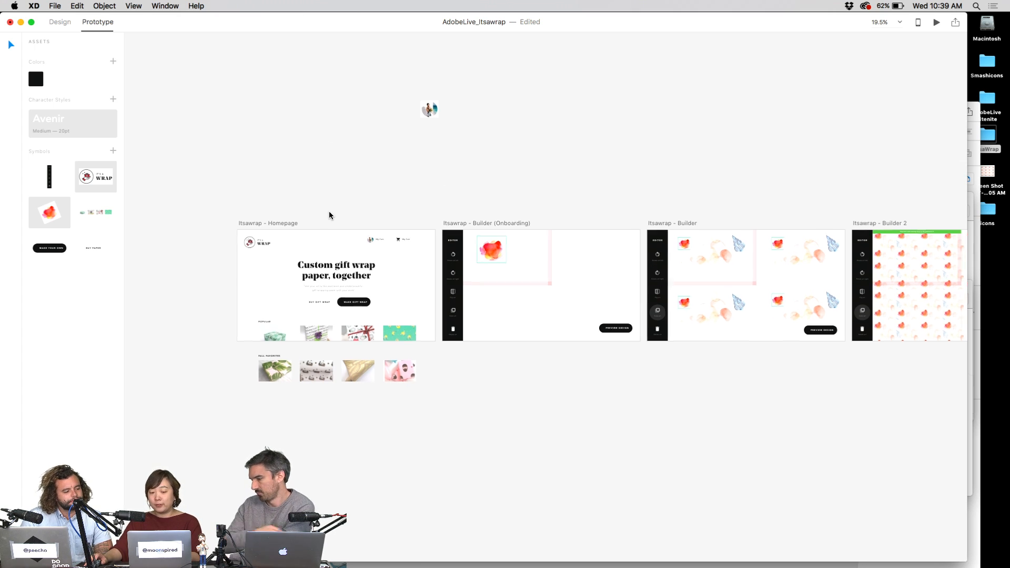
{"action": "scroll", "coordinate": [330, 217], "scroll_direction": "up", "scroll_amount": 5}
{"action": "scroll", "coordinate": [561, 300], "scroll_direction": "up", "scroll_amount": 3}
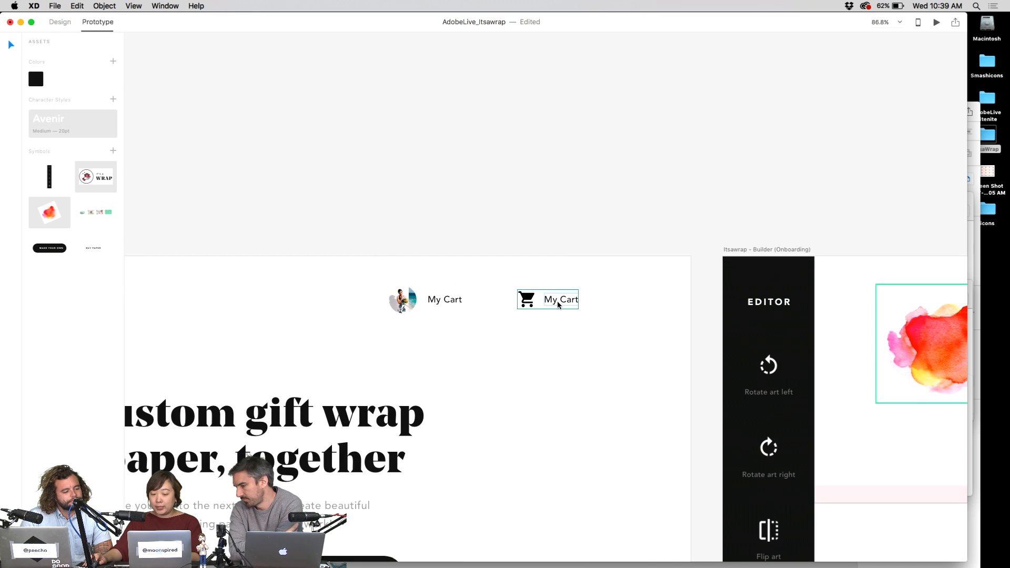
{"action": "double_click", "coordinate": [441, 296]}
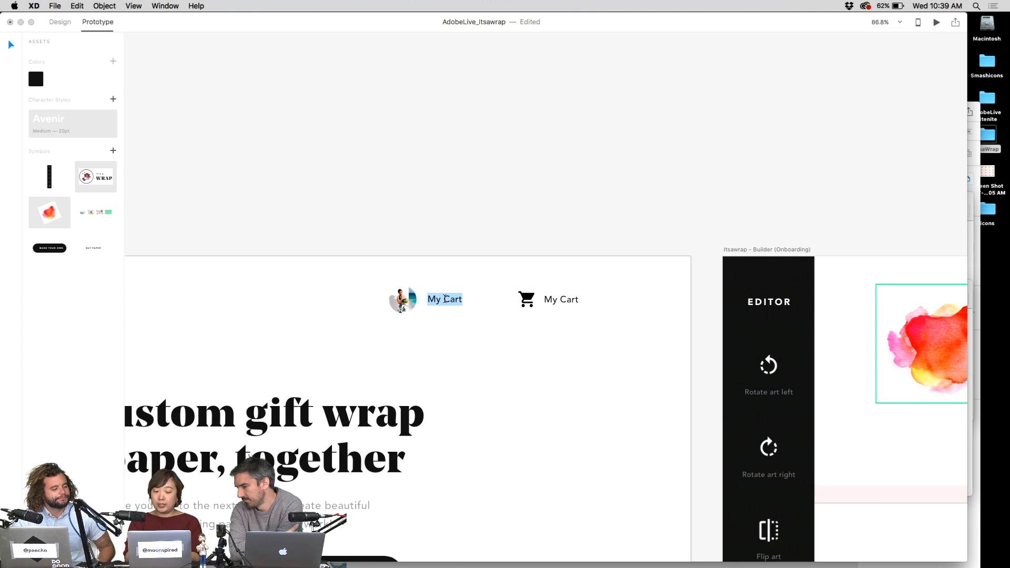
{"action": "type", "text": "A"}
{"action": "type", "text": "y acco"}
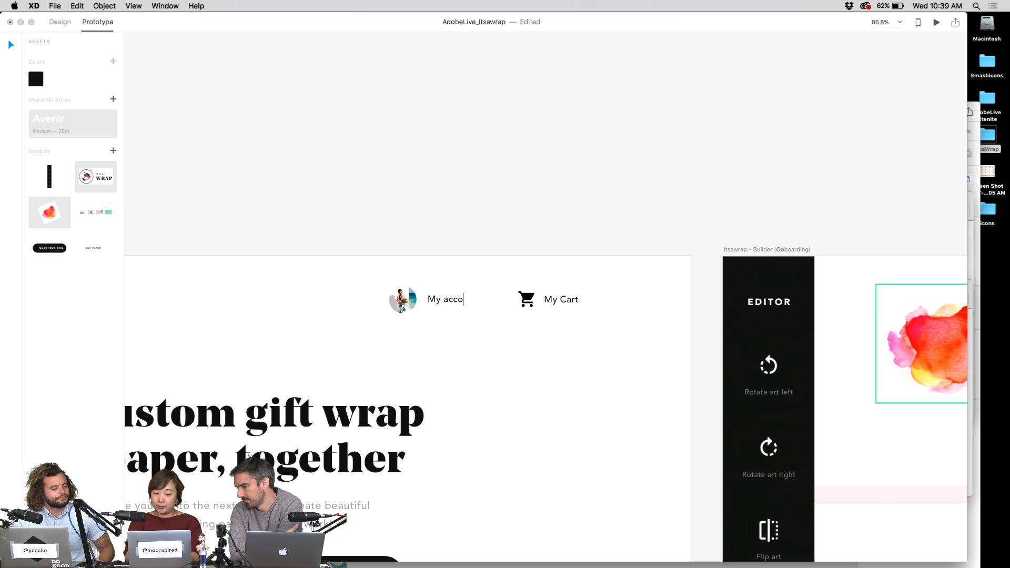
{"action": "type", "text": "unt"}
{"action": "key", "text": "BackSpace"}
{"action": "type", "text": "Accout"}
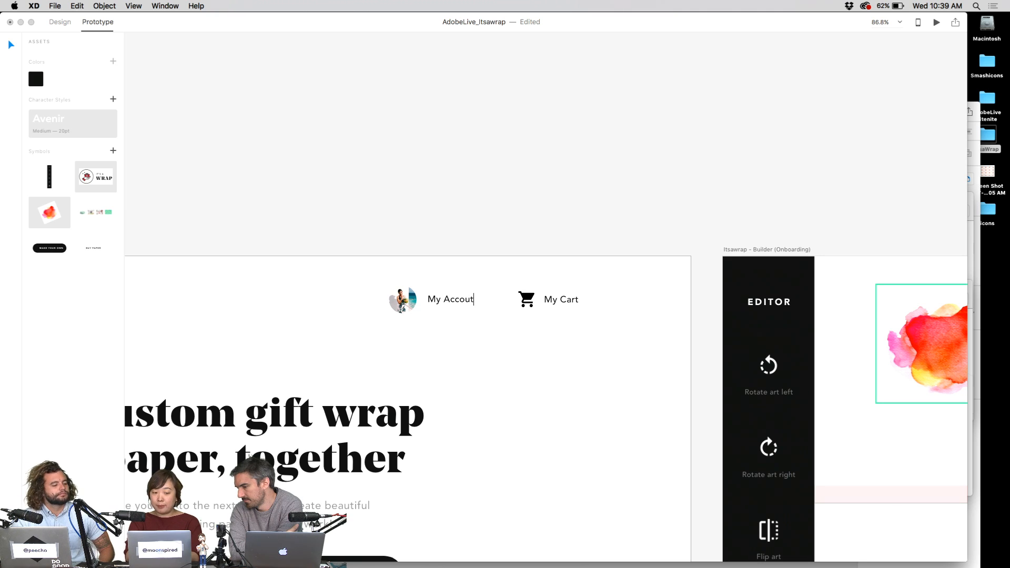
{"action": "key", "text": "Escape"}
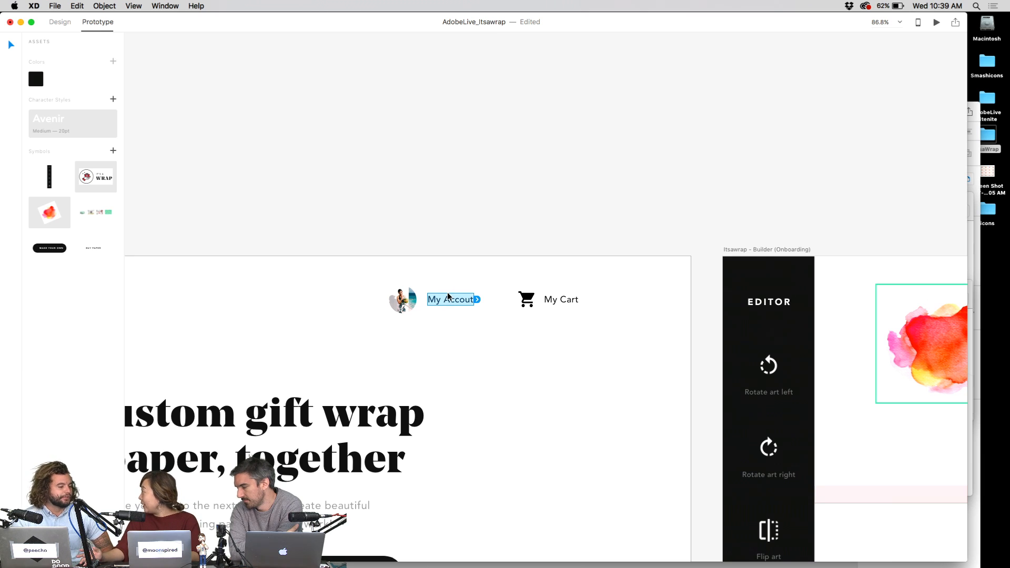
{"action": "left_click", "coordinate": [451, 255]}
- Move the My Cart and My Accout nav items to the right end of the header
{"action": "scroll", "coordinate": [538, 327], "scroll_direction": "down", "scroll_amount": 3}
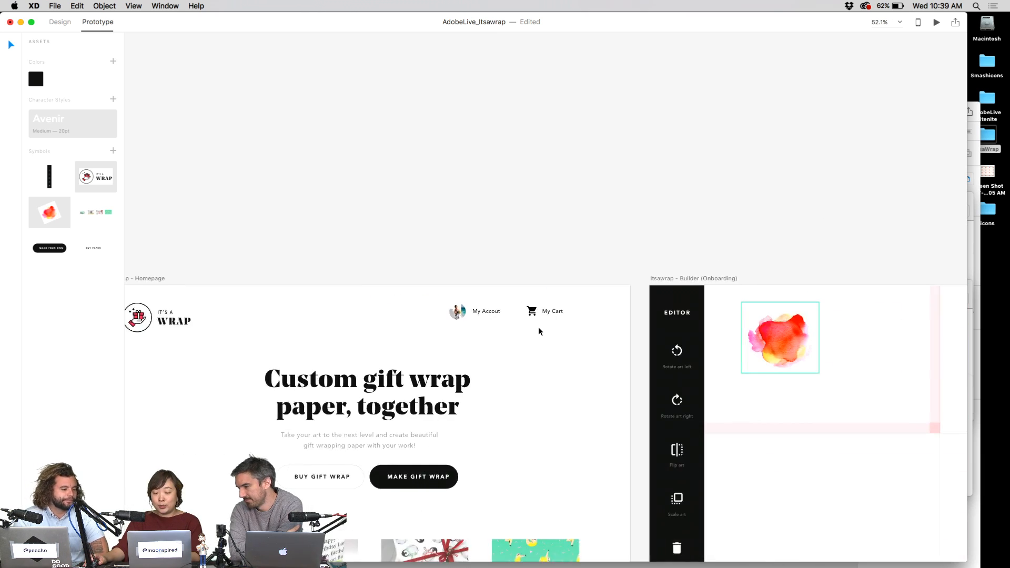
{"action": "scroll", "coordinate": [538, 330], "scroll_direction": "down", "scroll_amount": 2}
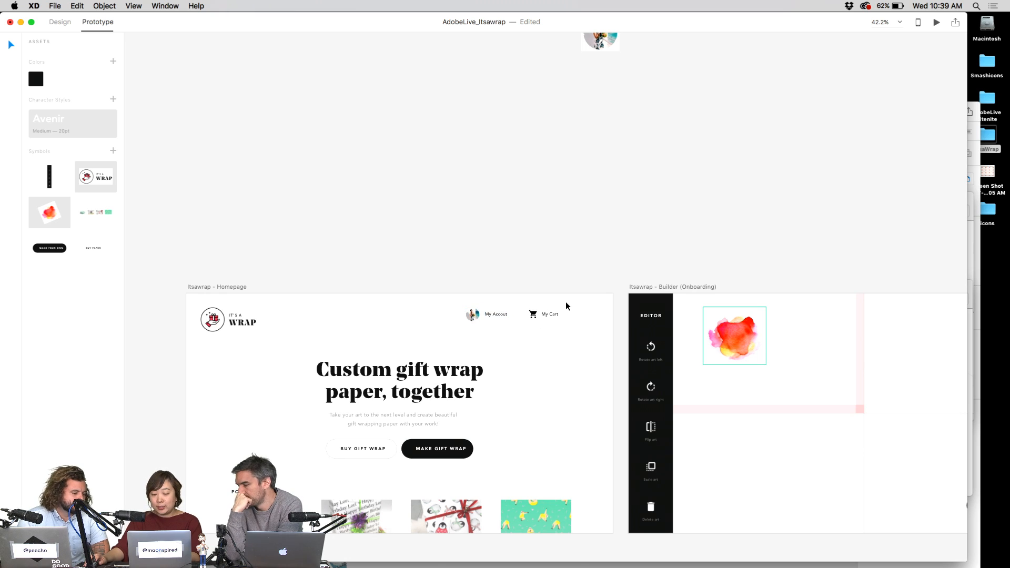
{"action": "left_click", "coordinate": [481, 317]}
{"action": "left_click_drag", "start_coordinate": [552, 316], "coordinate": [481, 323]}
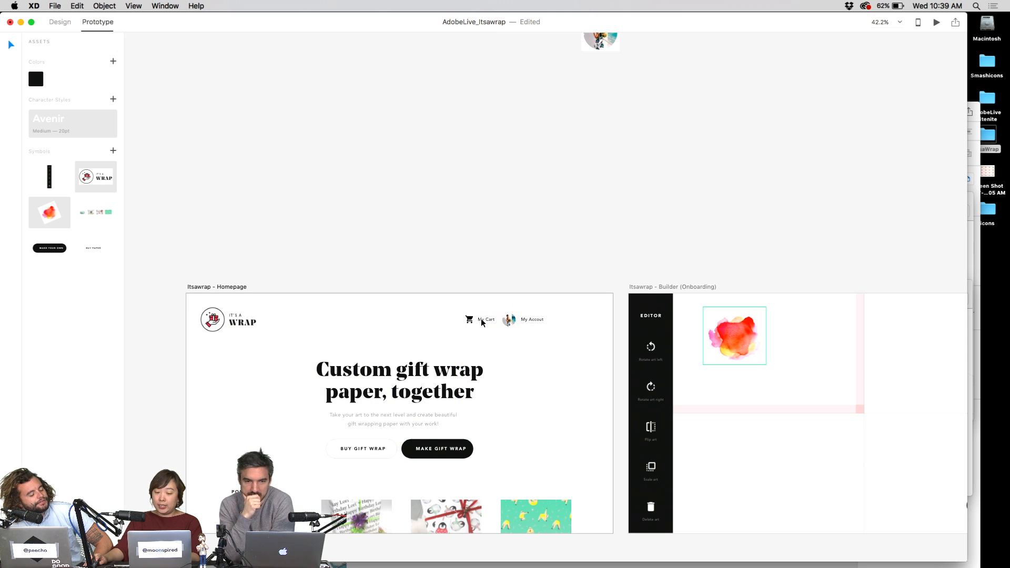
{"action": "left_click_drag", "start_coordinate": [457, 368], "coordinate": [548, 272]}
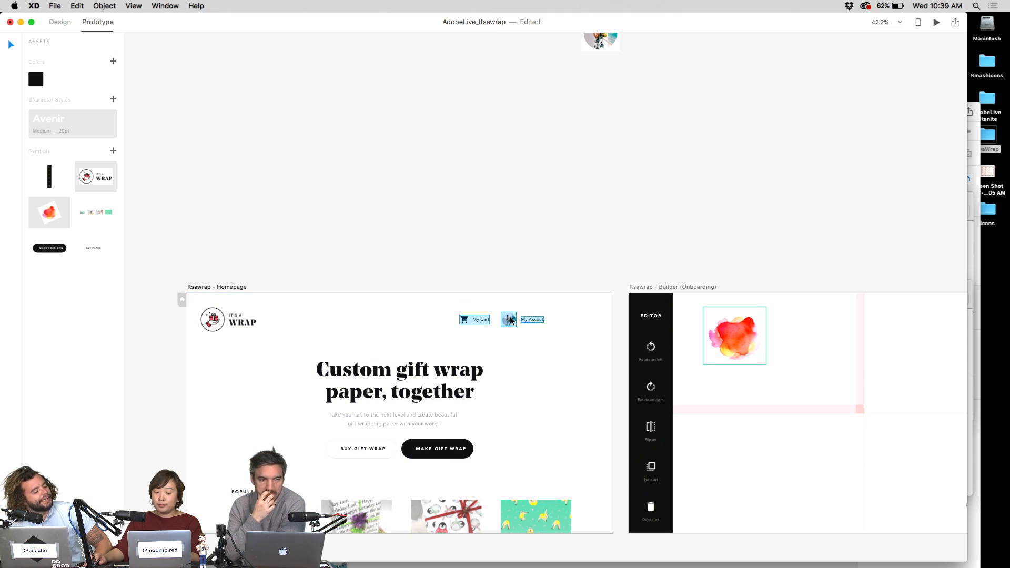
{"action": "left_click_drag", "start_coordinate": [511, 320], "coordinate": [549, 320]}
{"action": "left_click", "coordinate": [564, 274]}
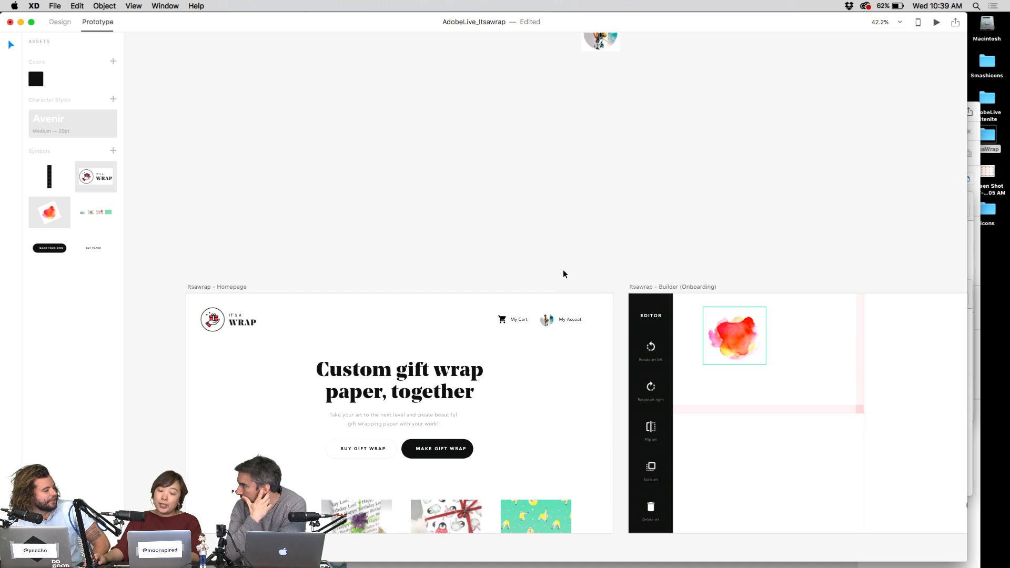
- Nudge the avatar slightly left beside its My Accout label
{"action": "scroll", "coordinate": [553, 314], "scroll_direction": "up", "scroll_amount": 5}
{"action": "left_click", "coordinate": [542, 328]}
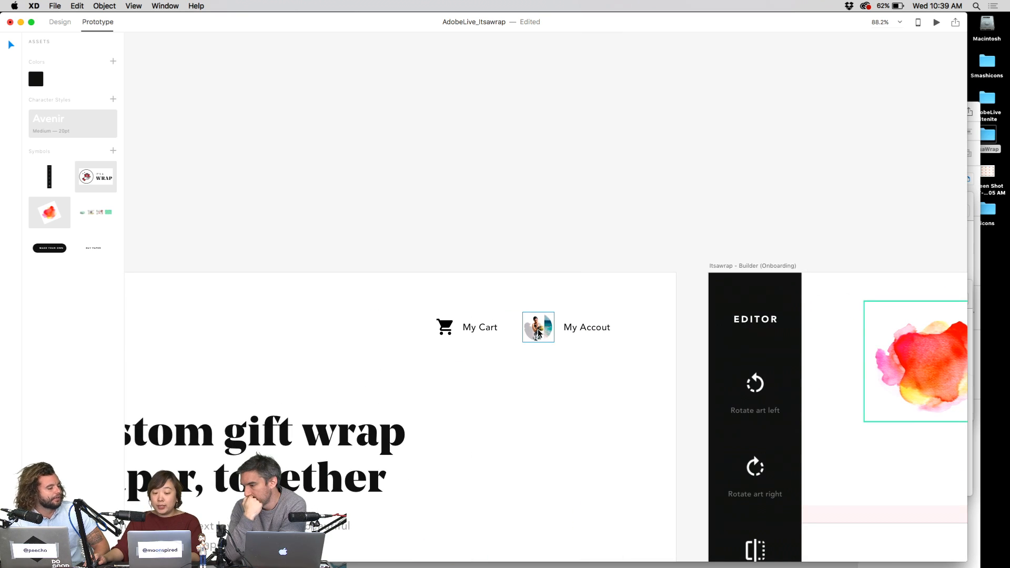
{"action": "left_click_drag", "start_coordinate": [542, 332], "coordinate": [538, 332]}
{"action": "left_click", "coordinate": [554, 258]}
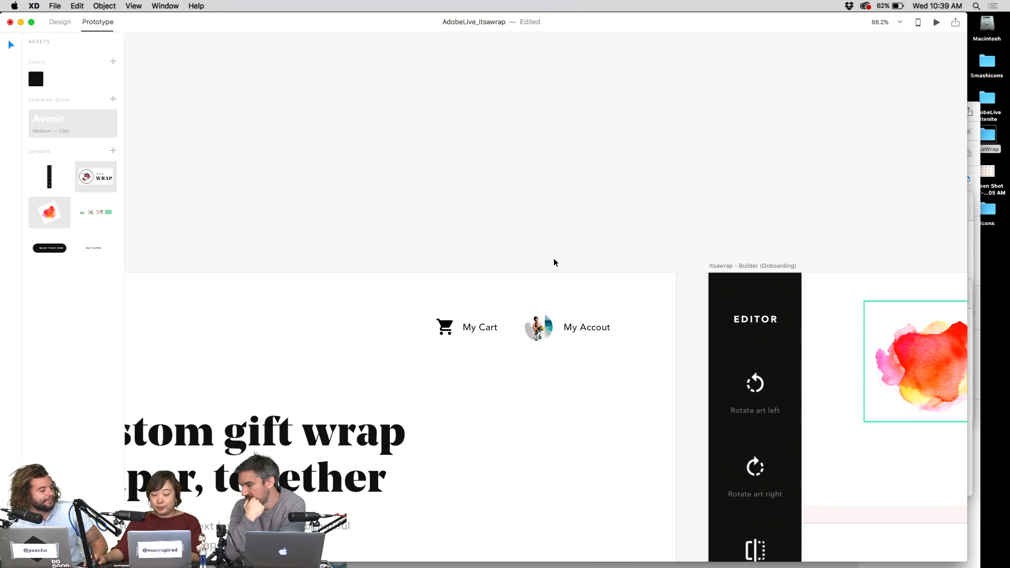
{"action": "scroll", "coordinate": [491, 409], "scroll_direction": "down", "scroll_amount": 4}
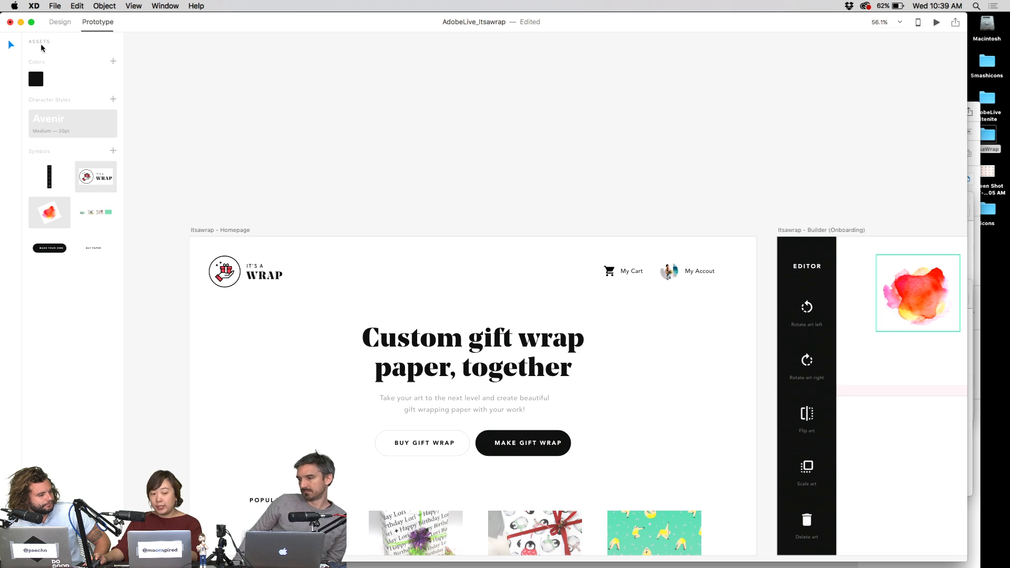
- Open the AdobeLive2 Creative Cloud library and trial its pink swatch on the subtitle, then undo
{"action": "left_click", "coordinate": [54, 6]}
{"action": "left_click", "coordinate": [79, 58]}
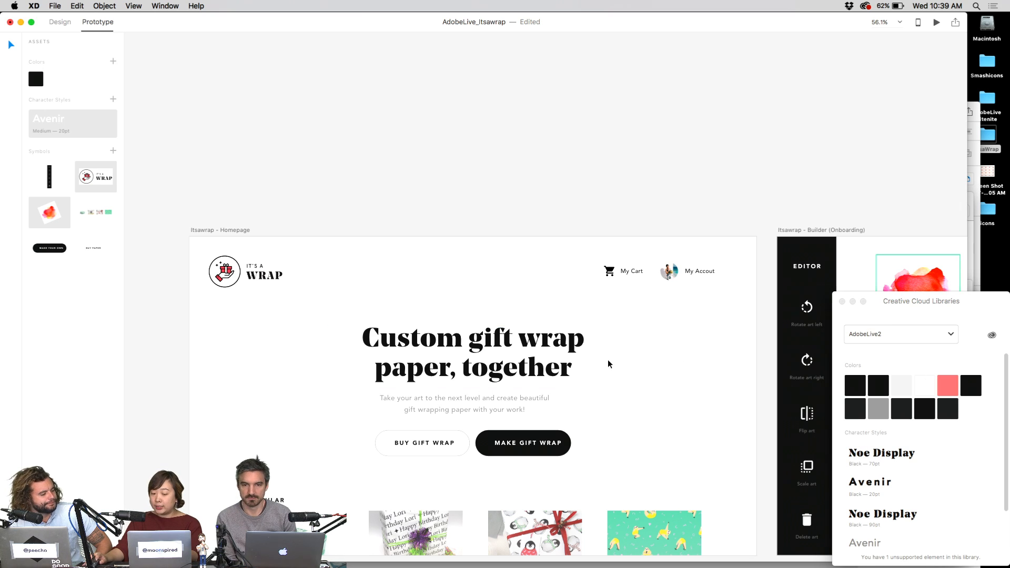
{"action": "left_click", "coordinate": [529, 383]}
{"action": "left_click", "coordinate": [525, 401]}
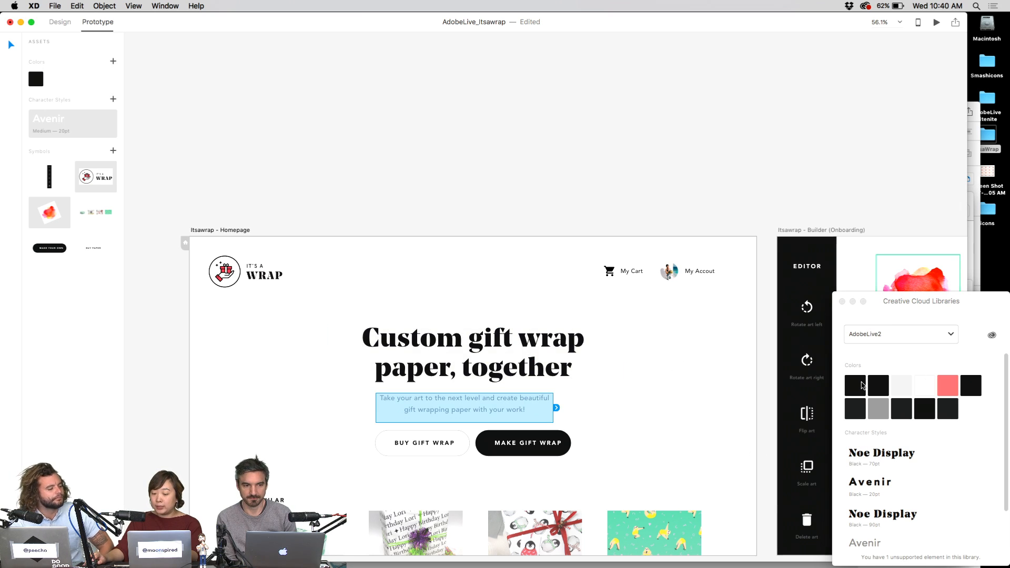
{"action": "left_click", "coordinate": [948, 386]}
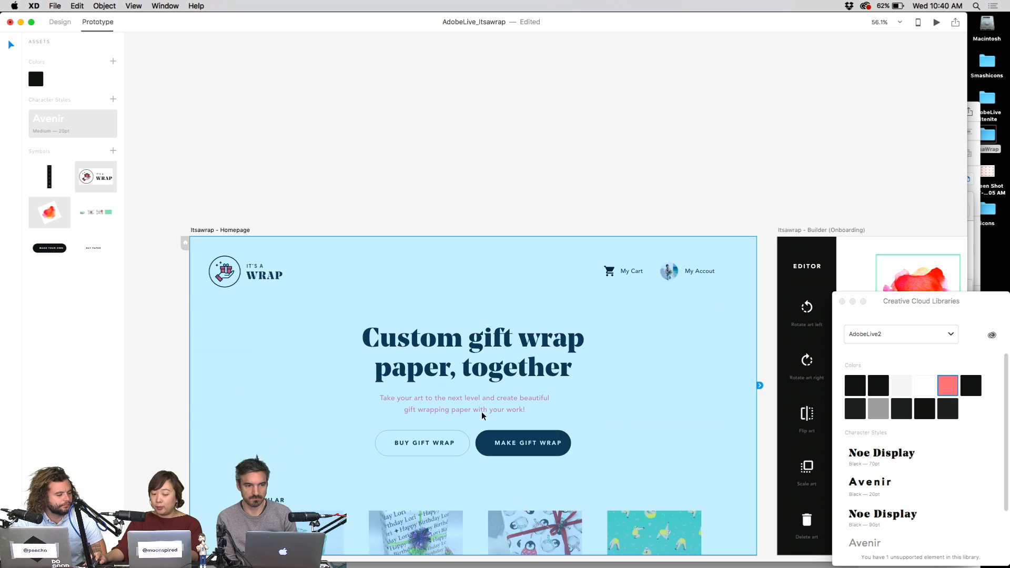
{"action": "left_click", "coordinate": [568, 142]}
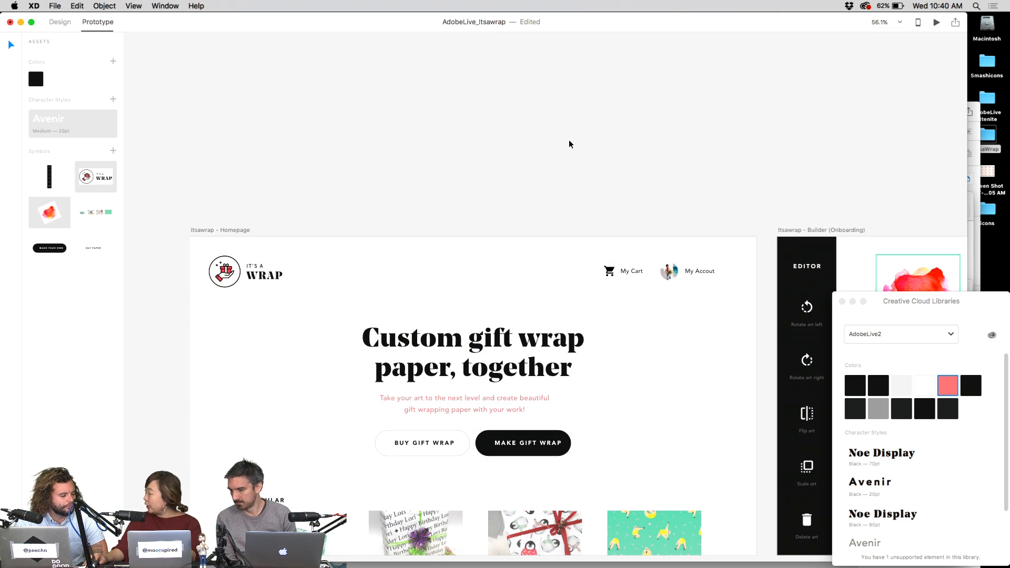
{"action": "key", "text": "super+z"}
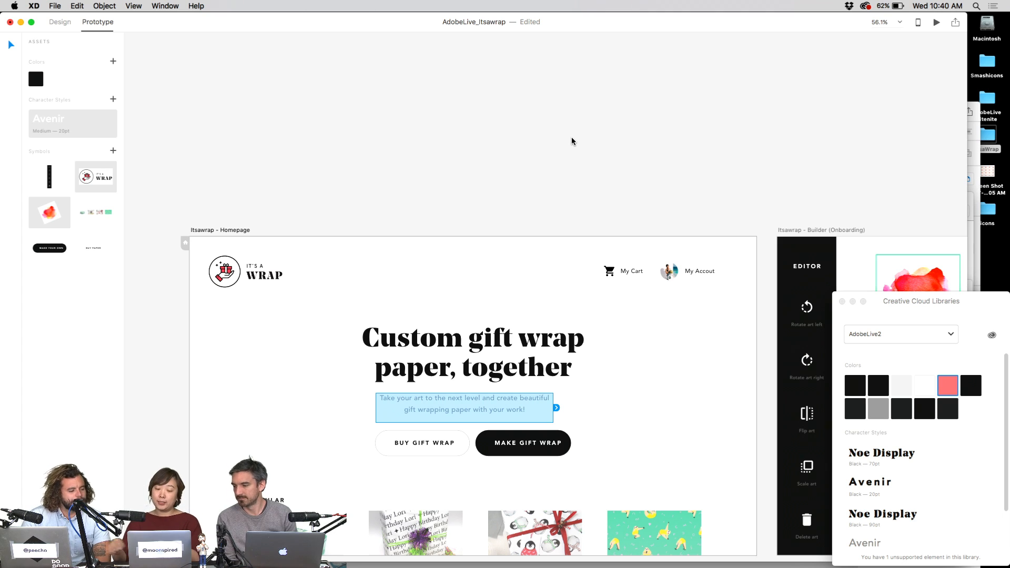
{"action": "left_click", "coordinate": [572, 140]}
- Restore the heading to 'Custom gift wrap paper, together', correcting 'togedder'
{"action": "double_click", "coordinate": [480, 411]}
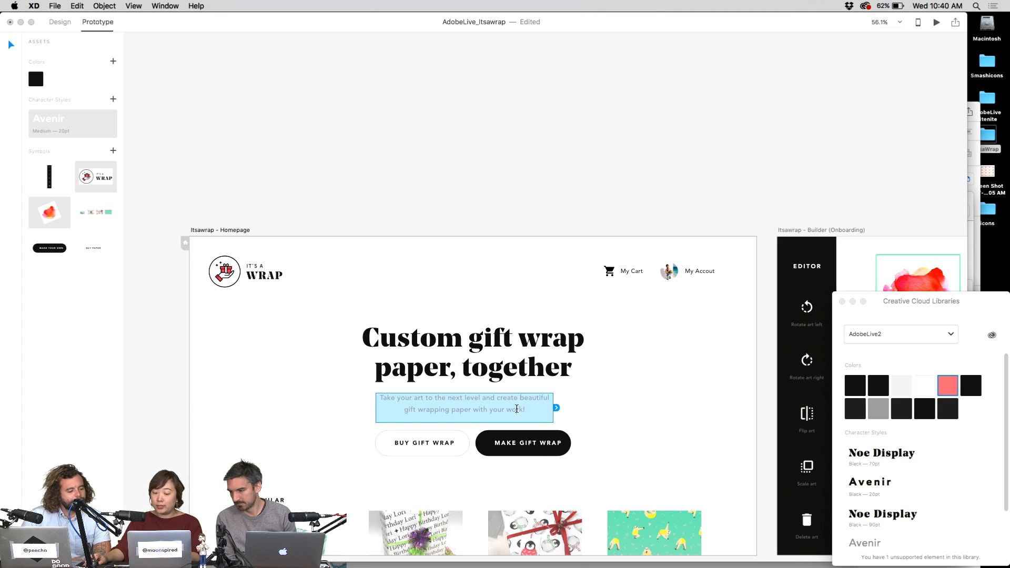
{"action": "left_click", "coordinate": [520, 342]}
{"action": "double_click", "coordinate": [521, 345]}
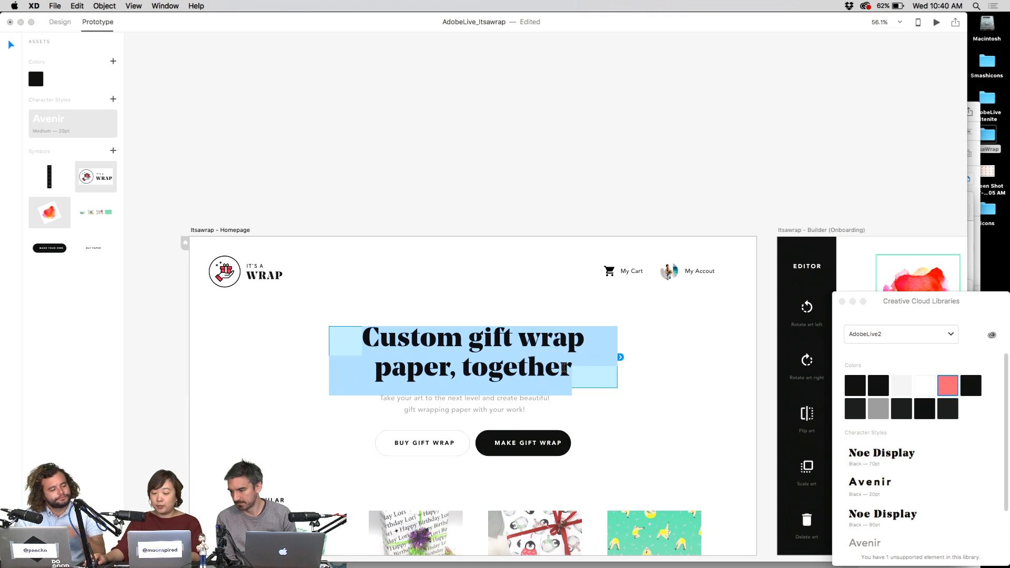
{"action": "key", "text": "BackSpace"}
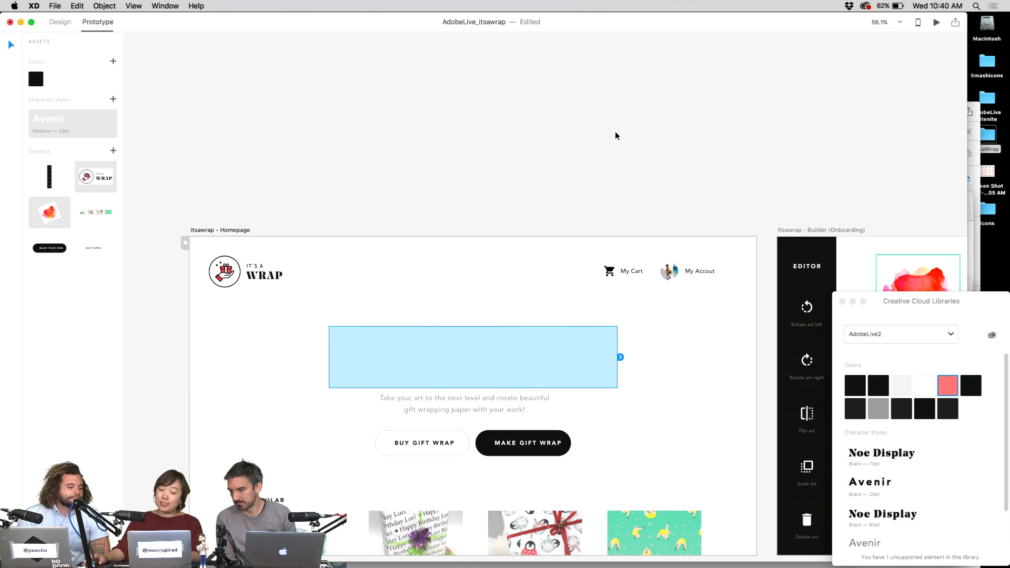
{"action": "key", "text": "super+z"}
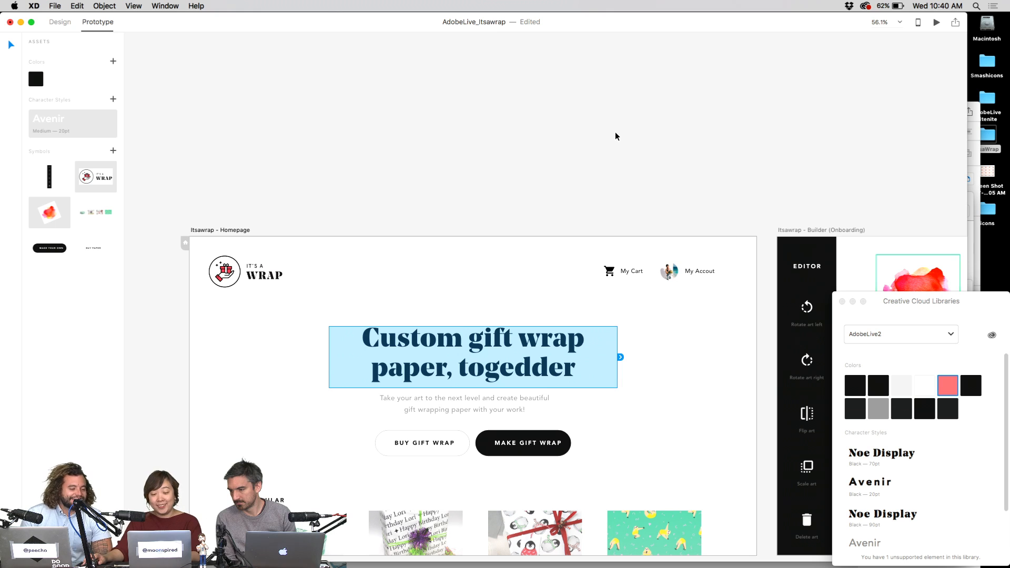
{"action": "key", "text": "super+z"}
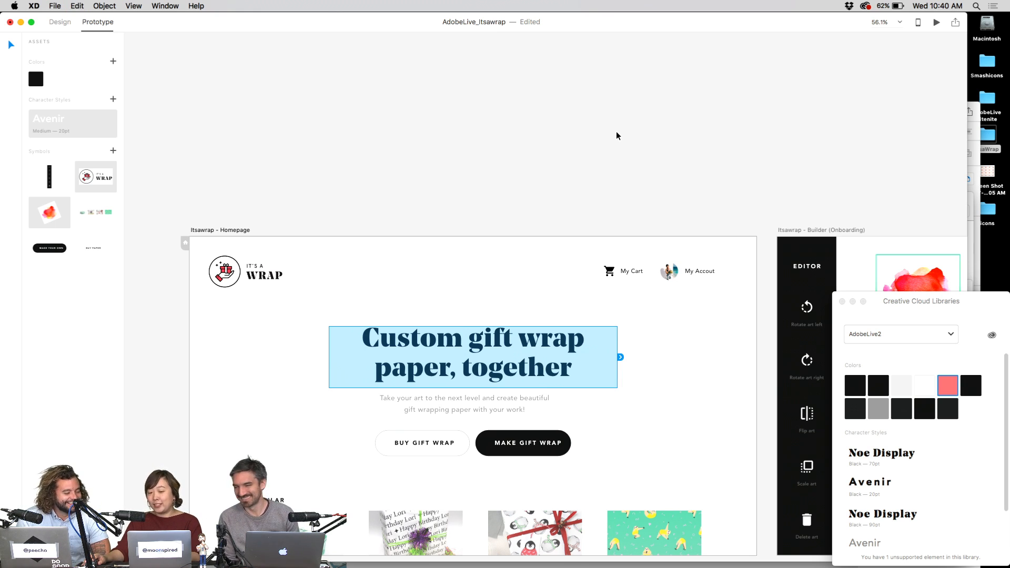
{"action": "key", "text": "Escape"}
{"action": "scroll", "coordinate": [584, 245], "scroll_direction": "down", "scroll_amount": 3}
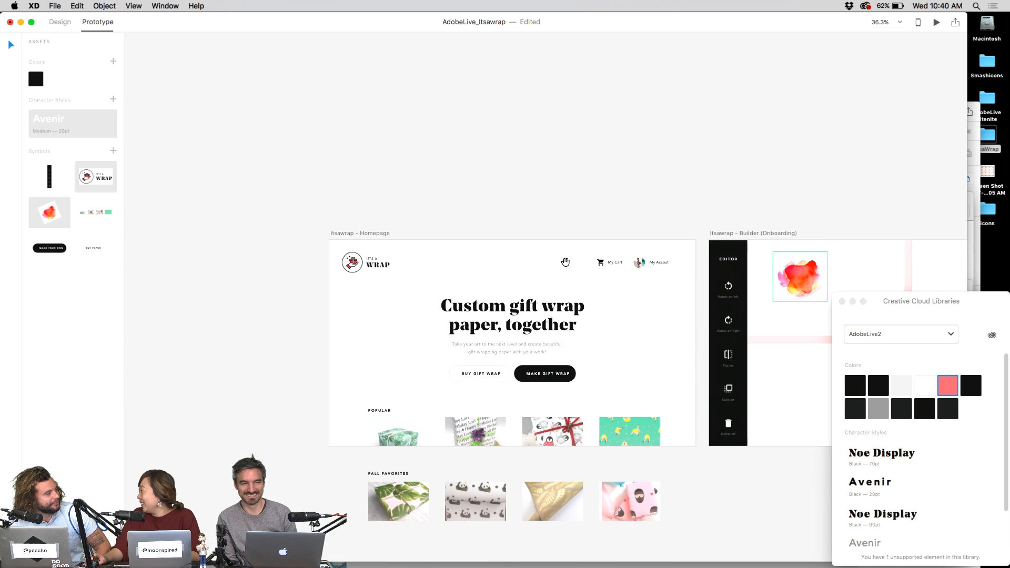
{"action": "left_click_drag", "start_coordinate": [565, 261], "coordinate": [468, 210]}
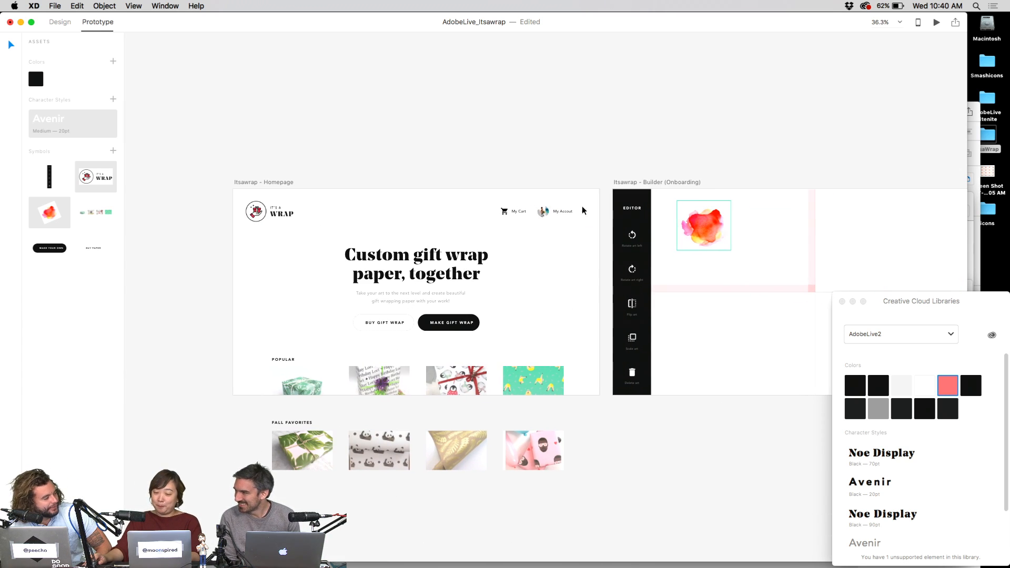
{"action": "left_click_drag", "start_coordinate": [877, 320], "coordinate": [873, 314]}
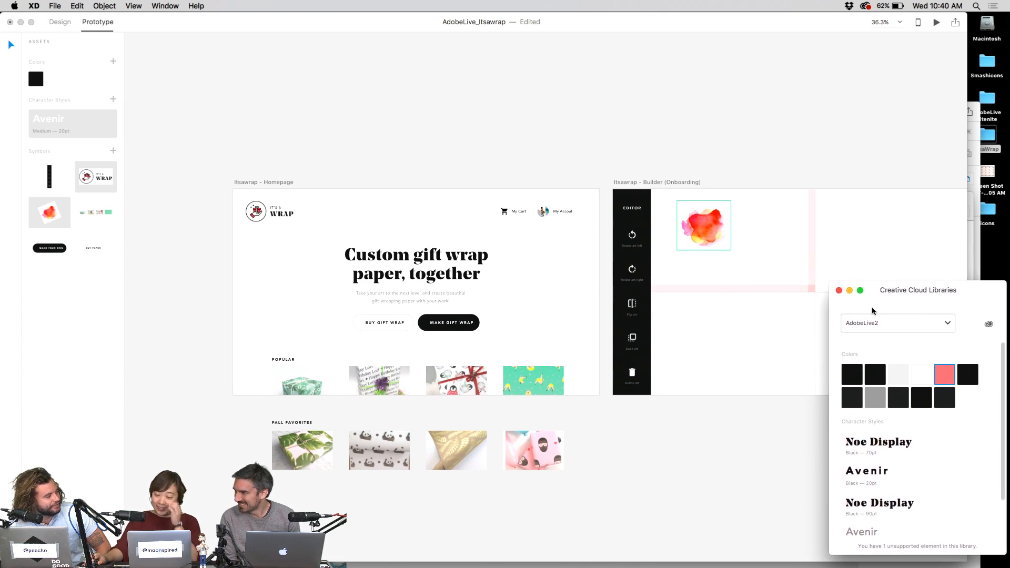
- Close the Creative Cloud Libraries panel beside the Homepage artboard
{"action": "left_click", "coordinate": [762, 140]}
{"action": "left_click_drag", "start_coordinate": [762, 140], "coordinate": [660, 152]}
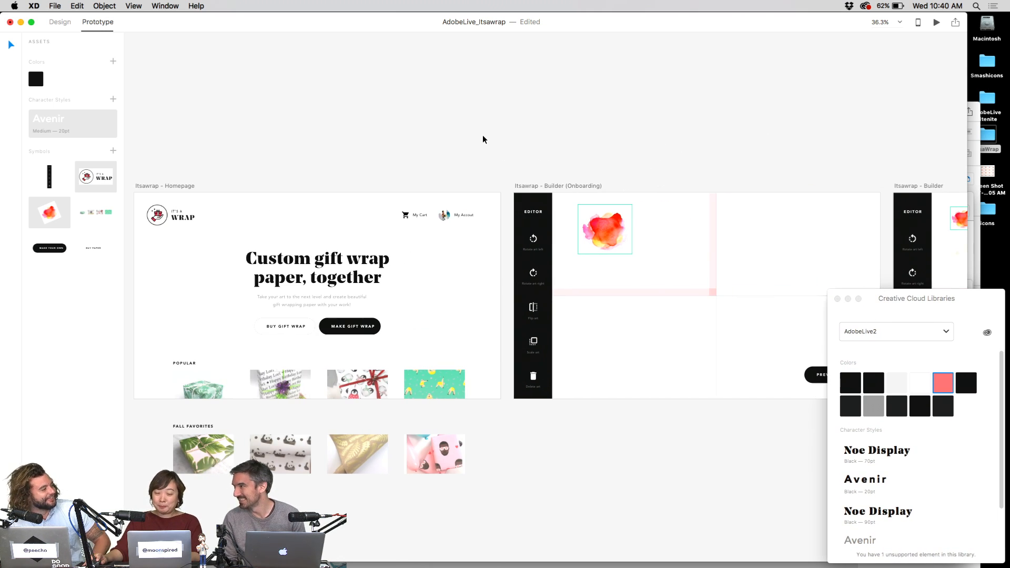
{"action": "scroll", "coordinate": [414, 130], "scroll_direction": "left", "scroll_amount": 3}
{"action": "left_click", "coordinate": [265, 187]}
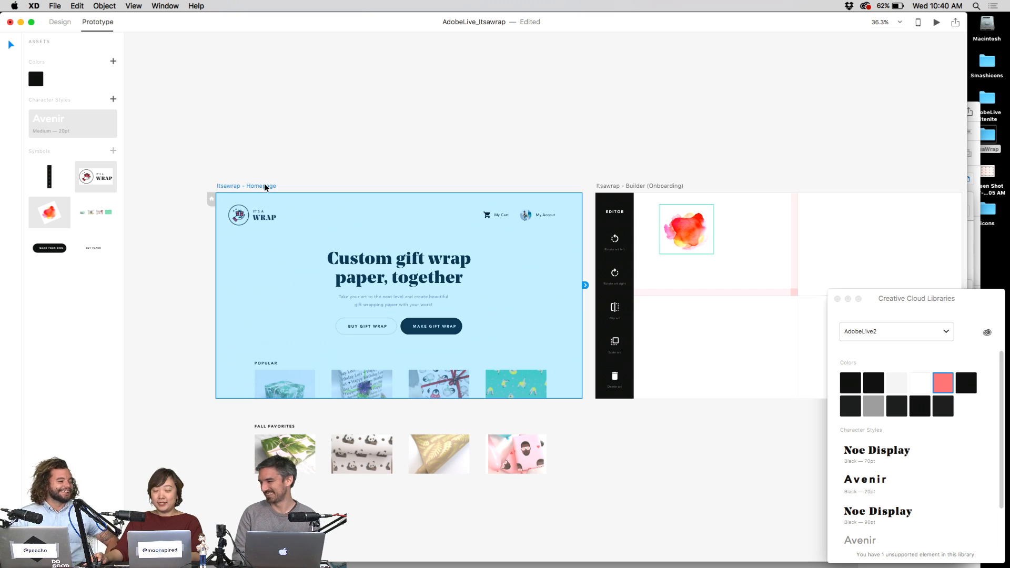
{"action": "left_click", "coordinate": [838, 299]}
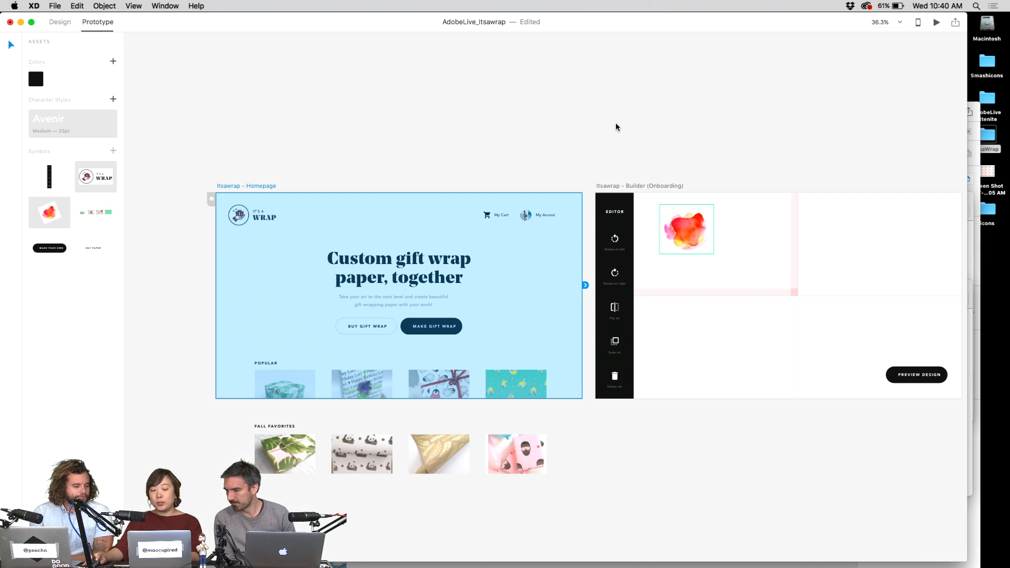
{"action": "left_click", "coordinate": [605, 153]}
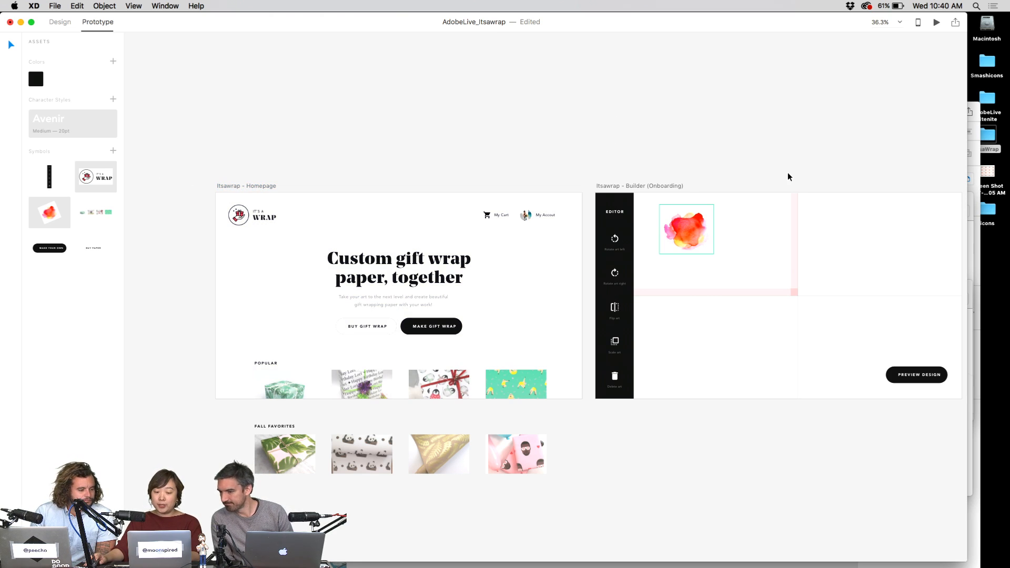
- Select the MAKE GIFT WRAP button, leaving its label text unchanged
{"action": "left_click", "coordinate": [429, 324]}
{"action": "scroll", "coordinate": [431, 326], "scroll_direction": "up", "scroll_amount": 3}
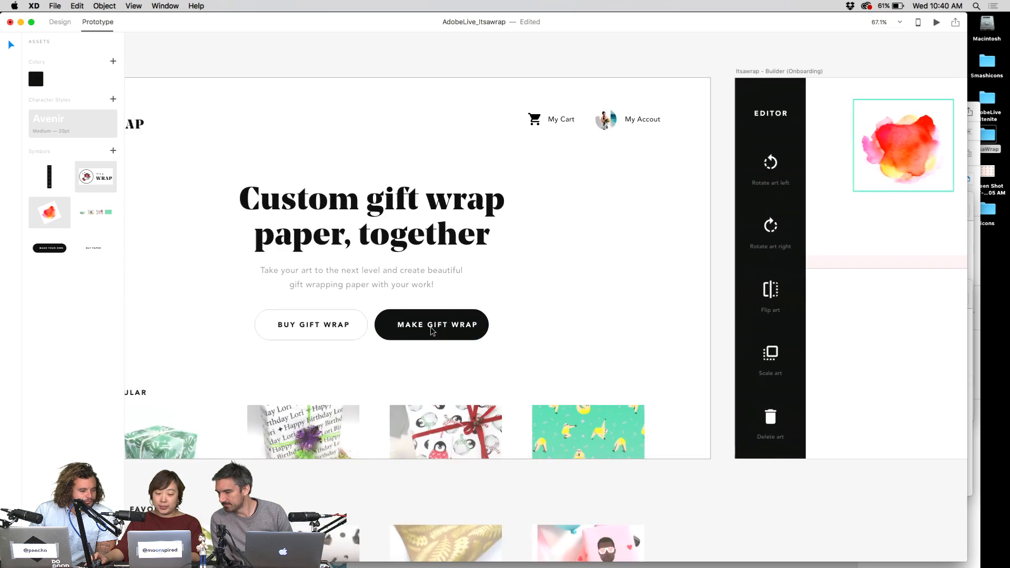
{"action": "scroll", "coordinate": [430, 327], "scroll_direction": "up", "scroll_amount": 3}
{"action": "double_click", "coordinate": [473, 322]}
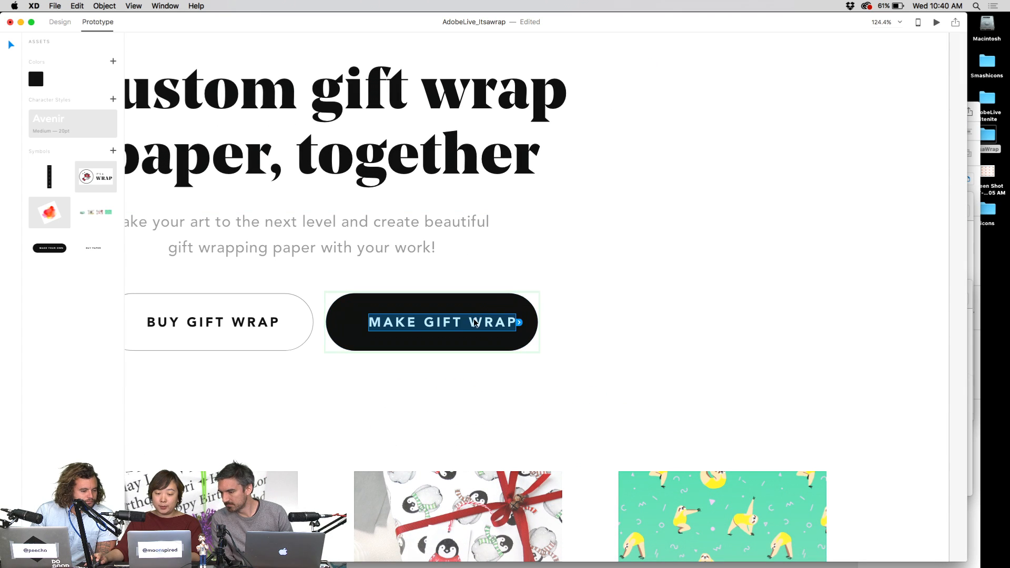
{"action": "key", "text": "Escape"}
{"action": "key", "text": "Escape"}
{"action": "scroll", "coordinate": [531, 274], "scroll_direction": "down", "scroll_amount": 3}
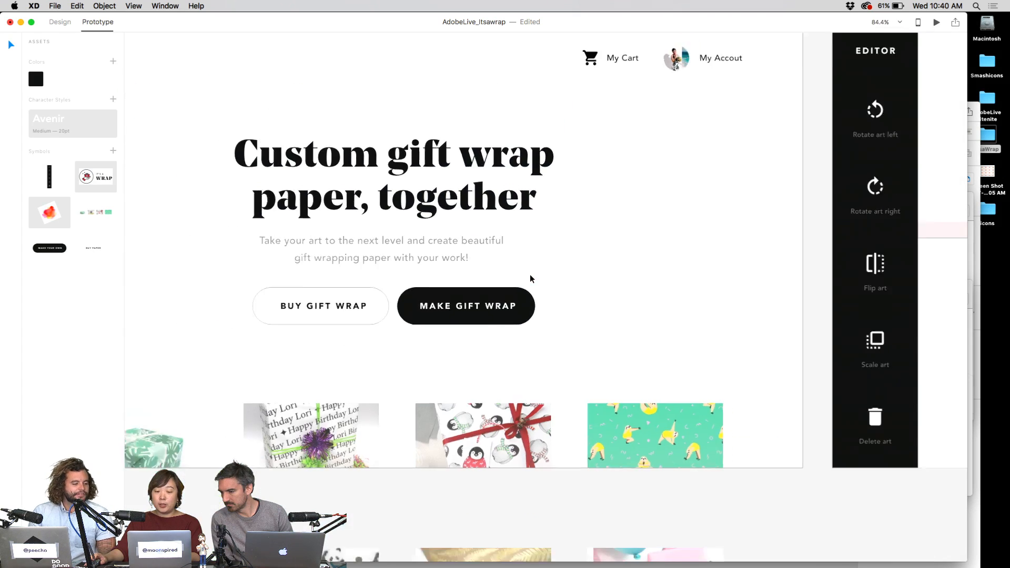
{"action": "scroll", "coordinate": [530, 279], "scroll_direction": "down", "scroll_amount": 3}
- Link MAKE GIFT WRAP to Builder (Onboarding) with a 0.2 s Dissolve transition
{"action": "left_click", "coordinate": [526, 296]}
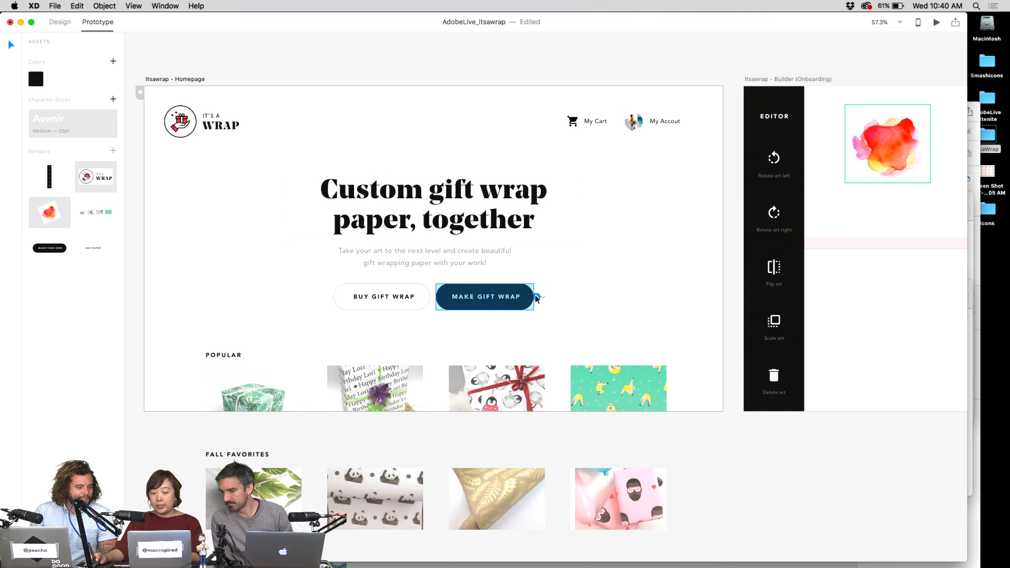
{"action": "left_click_drag", "start_coordinate": [538, 299], "coordinate": [829, 198]}
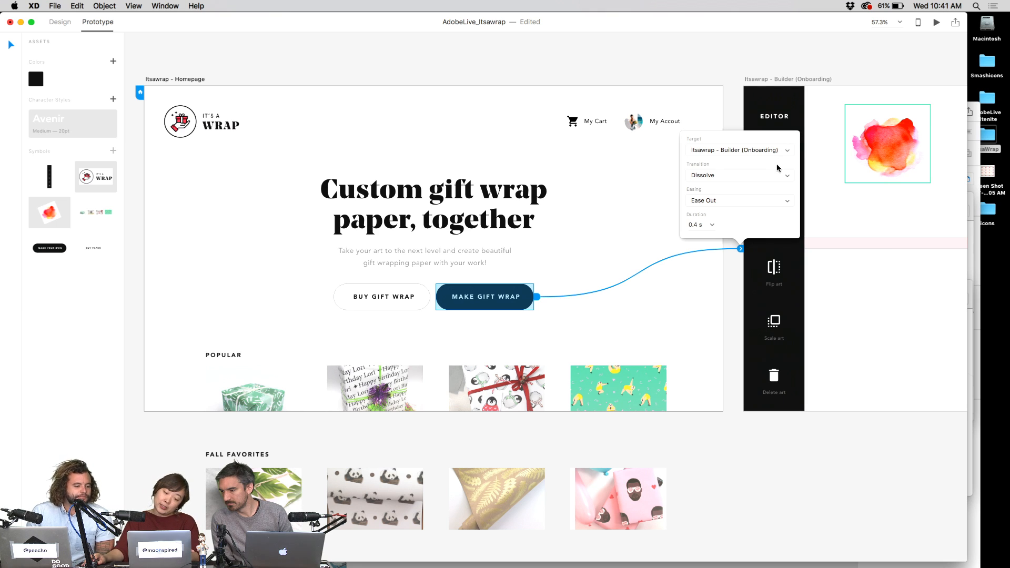
{"action": "left_click", "coordinate": [771, 176]}
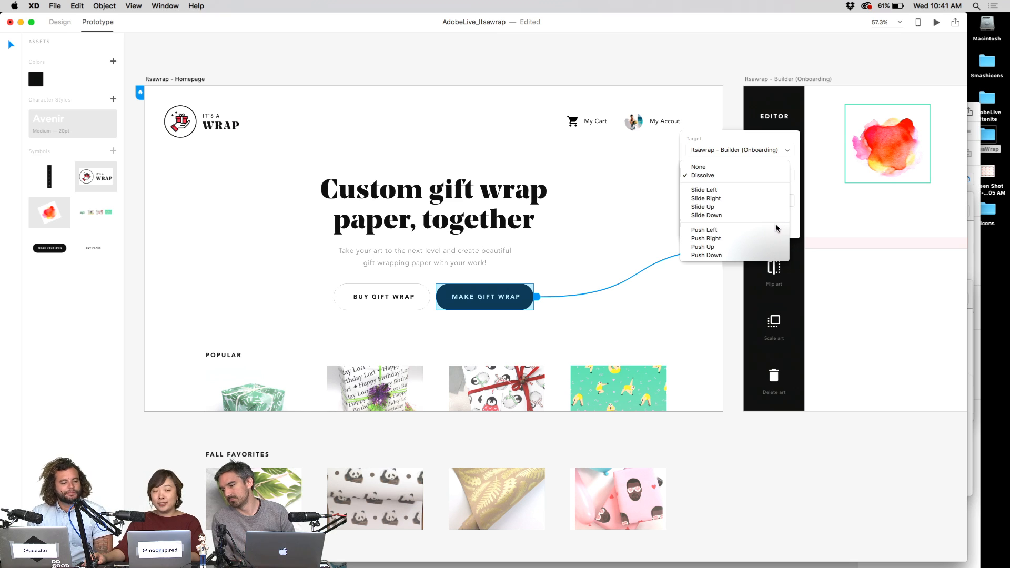
{"action": "left_click", "coordinate": [773, 175]}
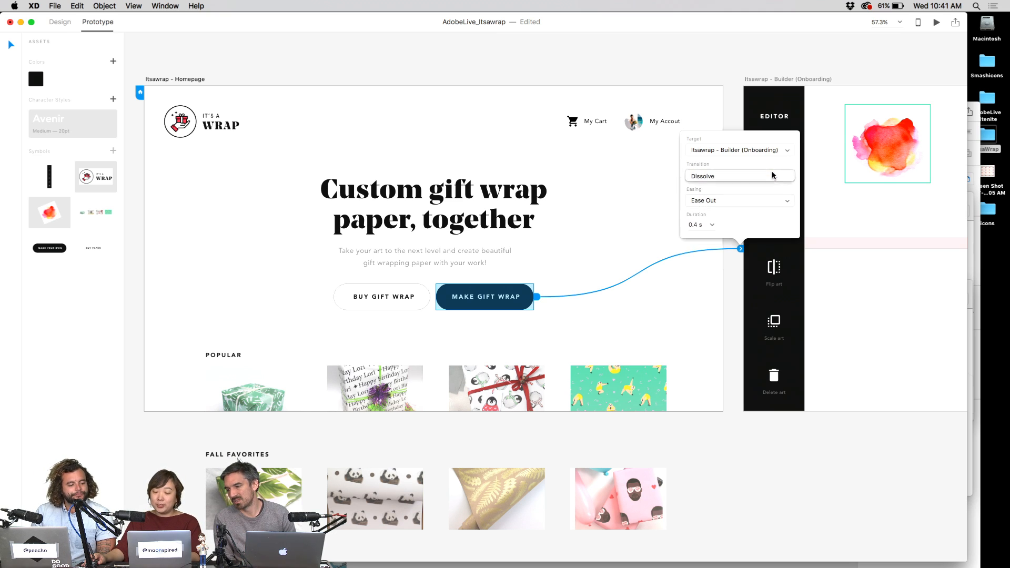
{"action": "left_click", "coordinate": [713, 224]}
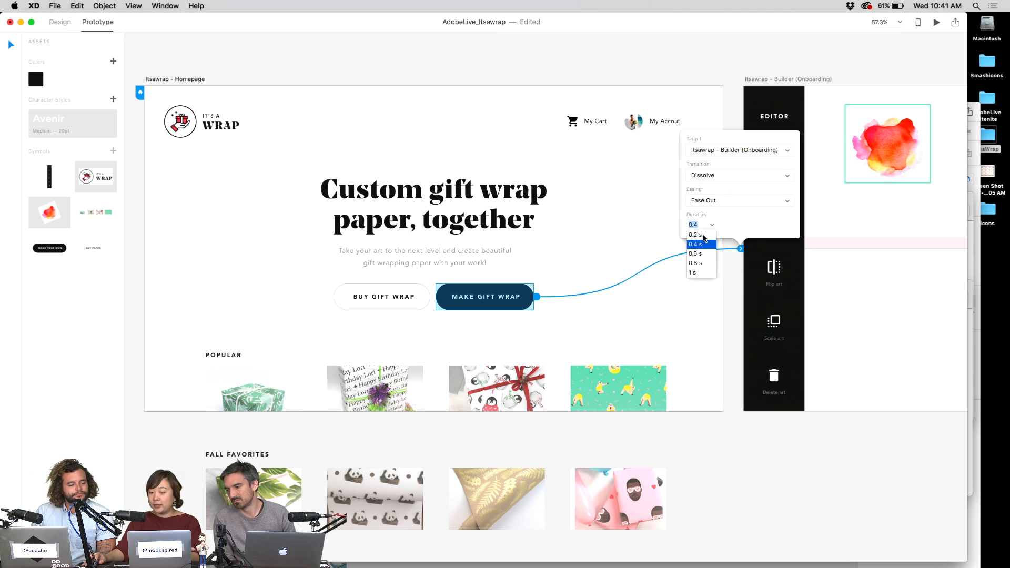
{"action": "left_click", "coordinate": [705, 236]}
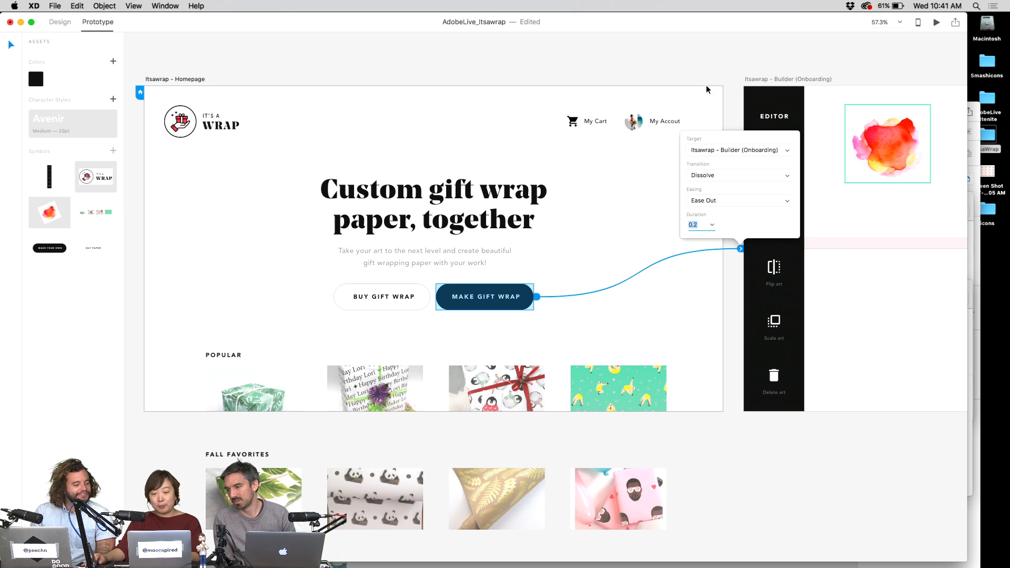
{"action": "left_click", "coordinate": [724, 69]}
{"action": "left_click_drag", "start_coordinate": [725, 67], "coordinate": [526, 100]}
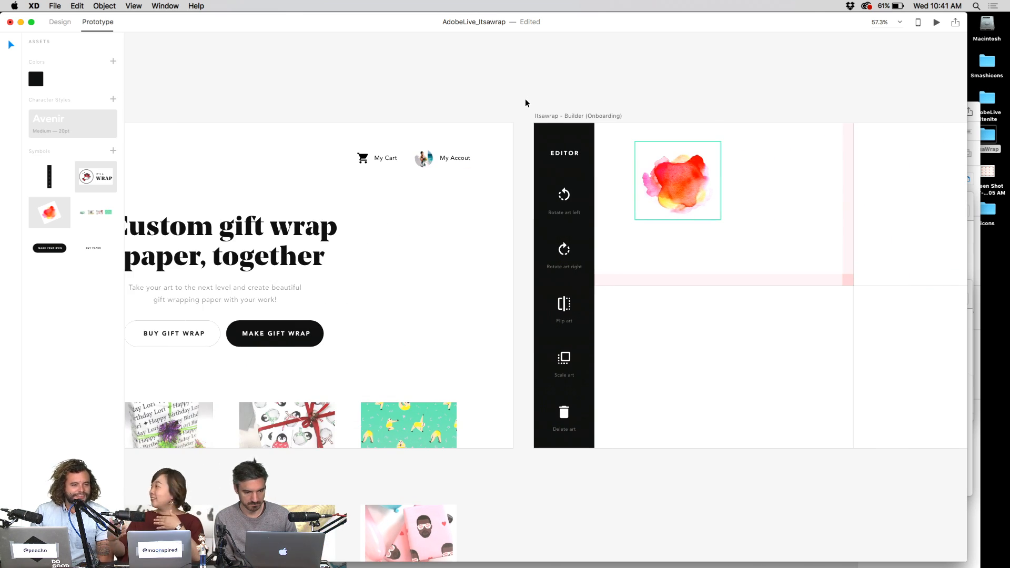
{"action": "scroll", "coordinate": [640, 292], "scroll_direction": "down", "scroll_amount": 3}
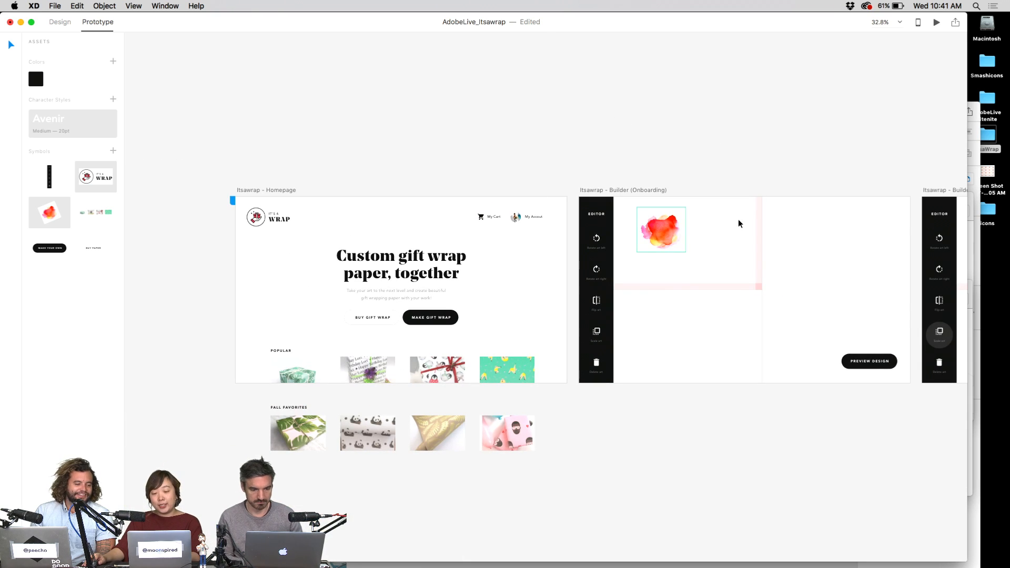
- Link the watercolour image on the onboarding artboard to the Itsawrap - Builder screen
{"action": "left_click_drag", "start_coordinate": [715, 182], "coordinate": [558, 172]}
{"action": "scroll", "coordinate": [573, 168], "scroll_direction": "right", "scroll_amount": 2}
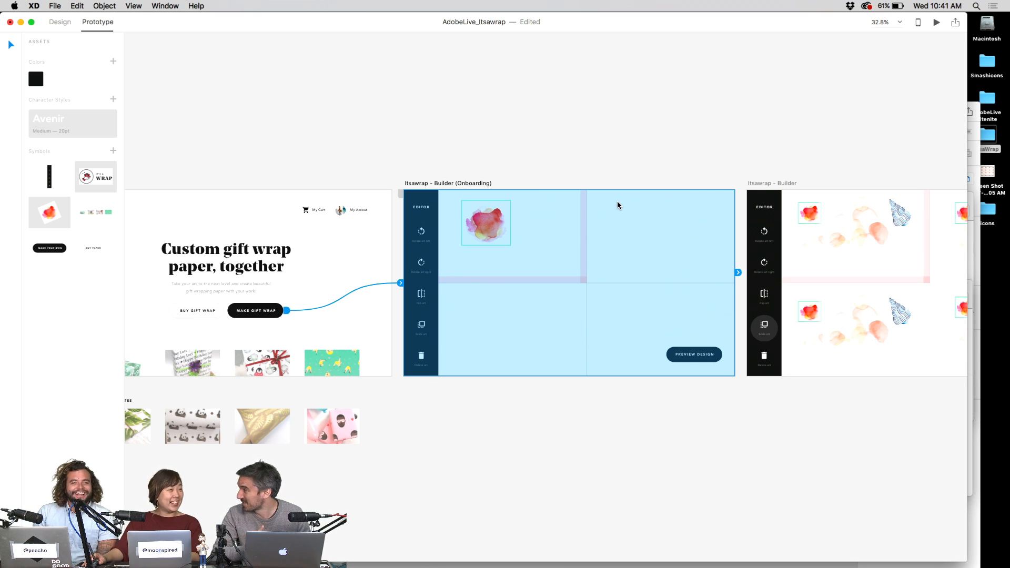
{"action": "left_click", "coordinate": [659, 166]}
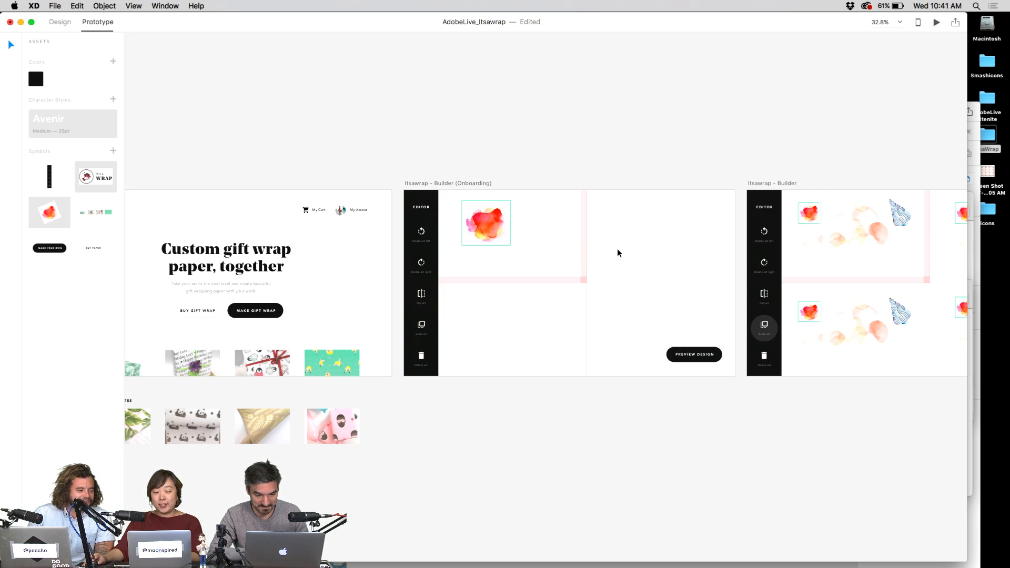
{"action": "left_click", "coordinate": [617, 251]}
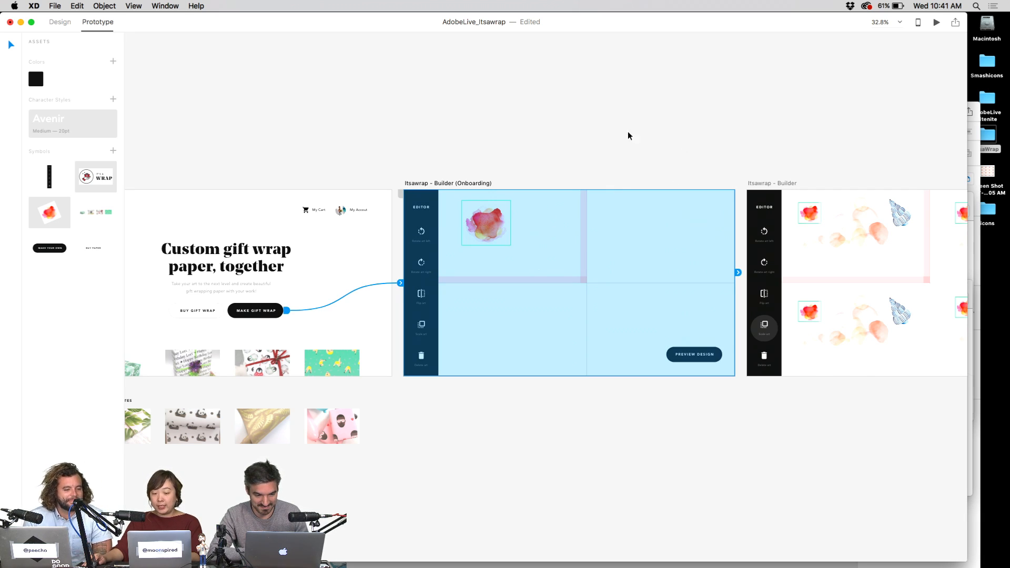
{"action": "left_click", "coordinate": [627, 132]}
{"action": "left_click", "coordinate": [538, 229]}
{"action": "scroll", "coordinate": [576, 157], "scroll_direction": "right", "scroll_amount": 2}
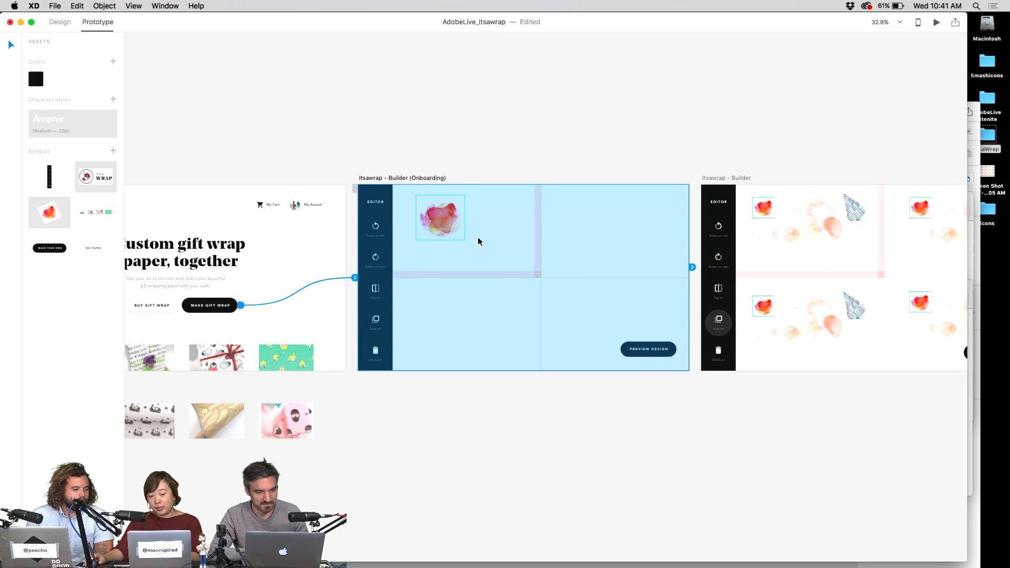
{"action": "left_click", "coordinate": [478, 241]}
{"action": "left_click", "coordinate": [437, 235]}
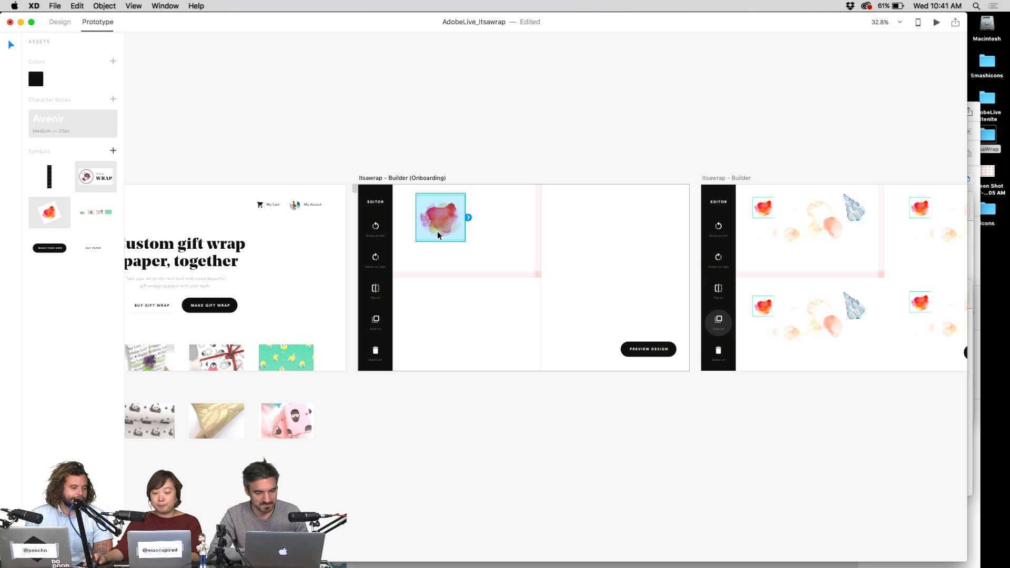
{"action": "left_click", "coordinate": [375, 321]}
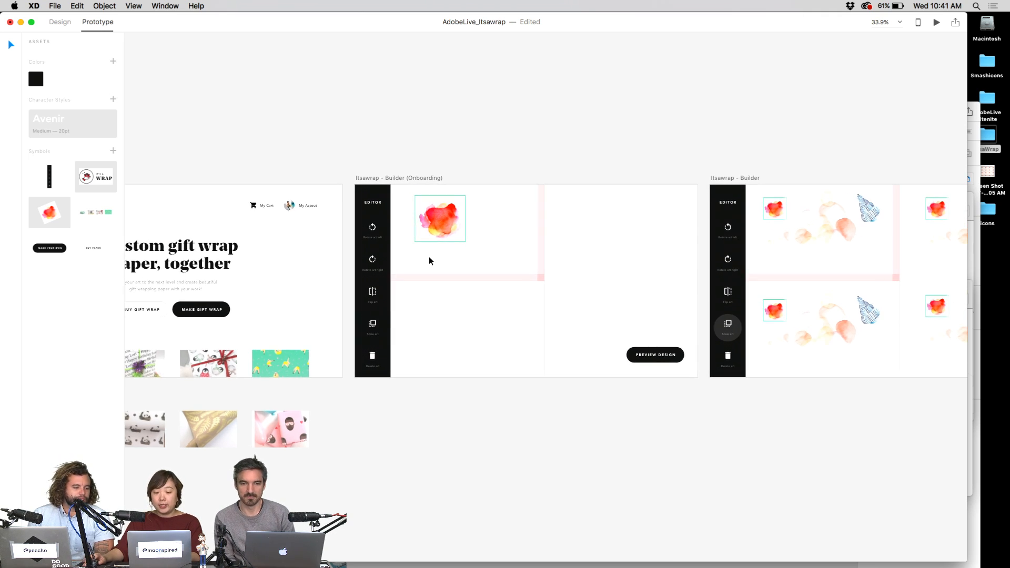
{"action": "scroll", "coordinate": [428, 256], "scroll_direction": "up", "scroll_amount": 4}
{"action": "left_click", "coordinate": [383, 231]}
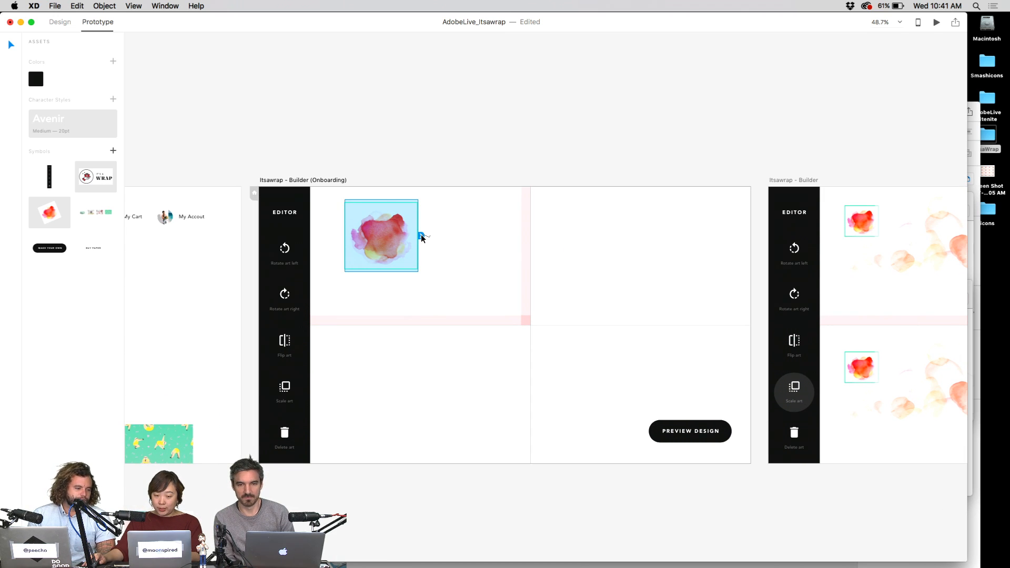
{"action": "left_click_drag", "start_coordinate": [421, 235], "coordinate": [785, 243]}
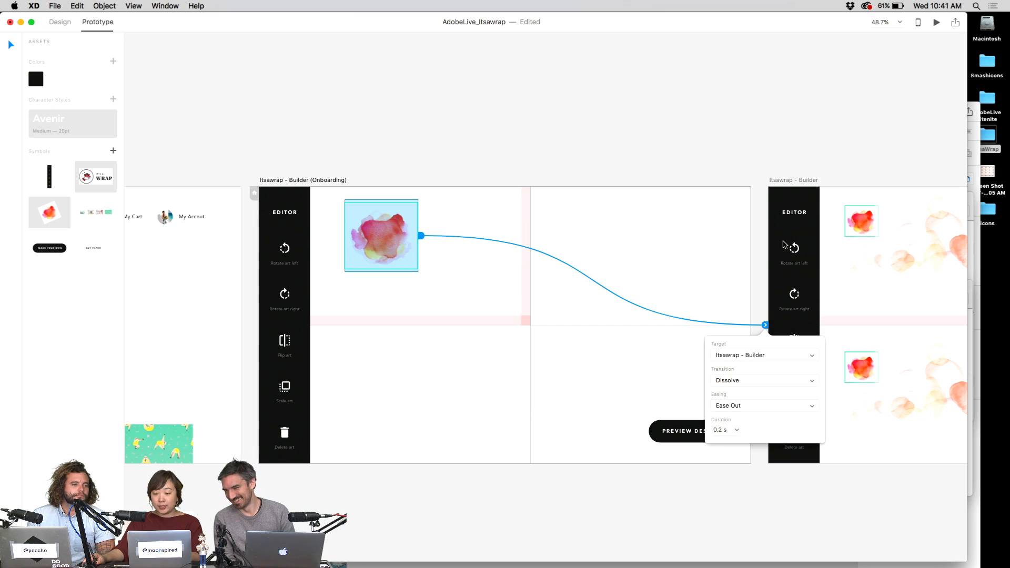
{"action": "left_click", "coordinate": [471, 378]}
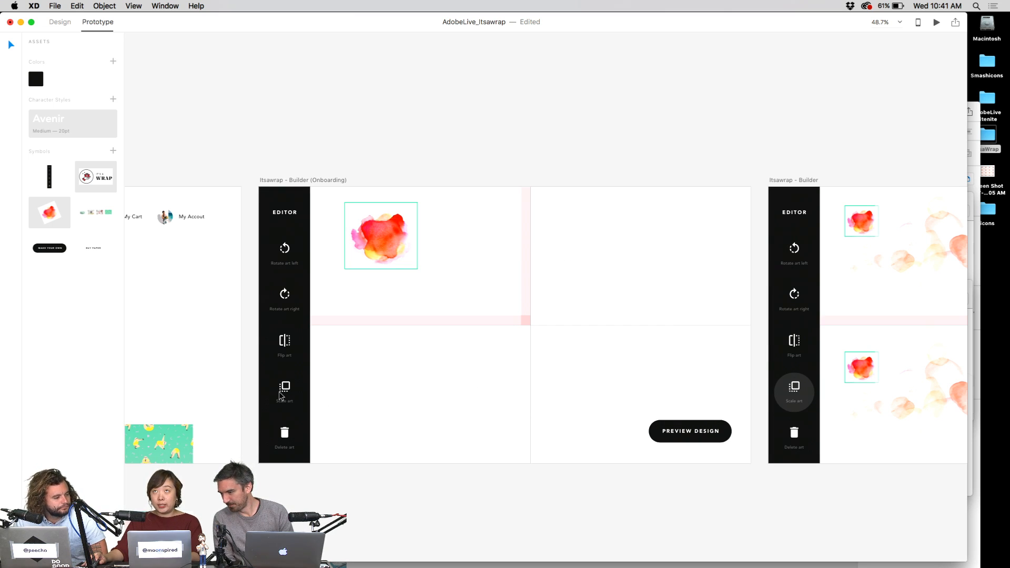
- Copy the watercolour image's interaction and return to Design mode
{"action": "left_click", "coordinate": [399, 244]}
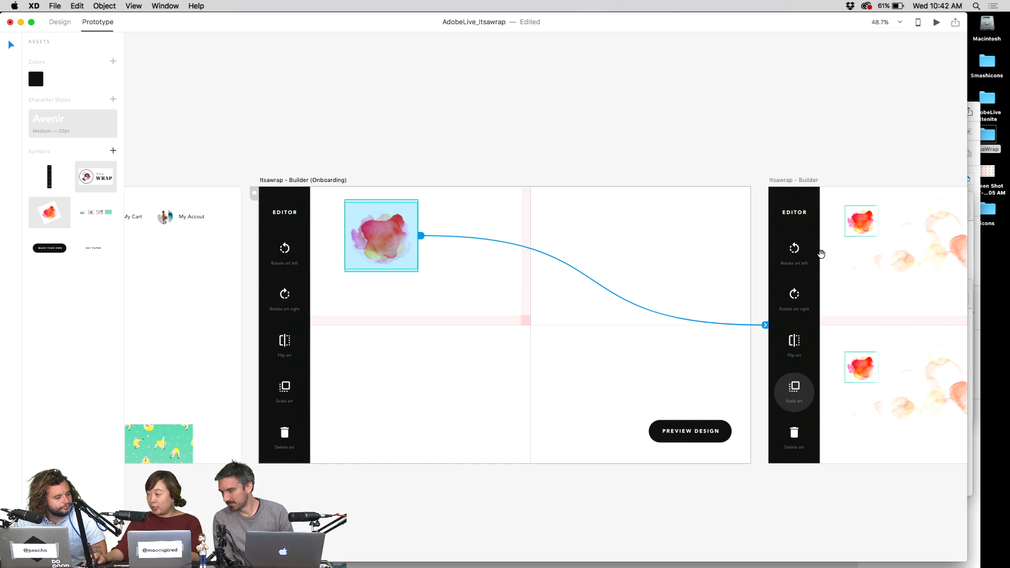
{"action": "right_click", "coordinate": [395, 228]}
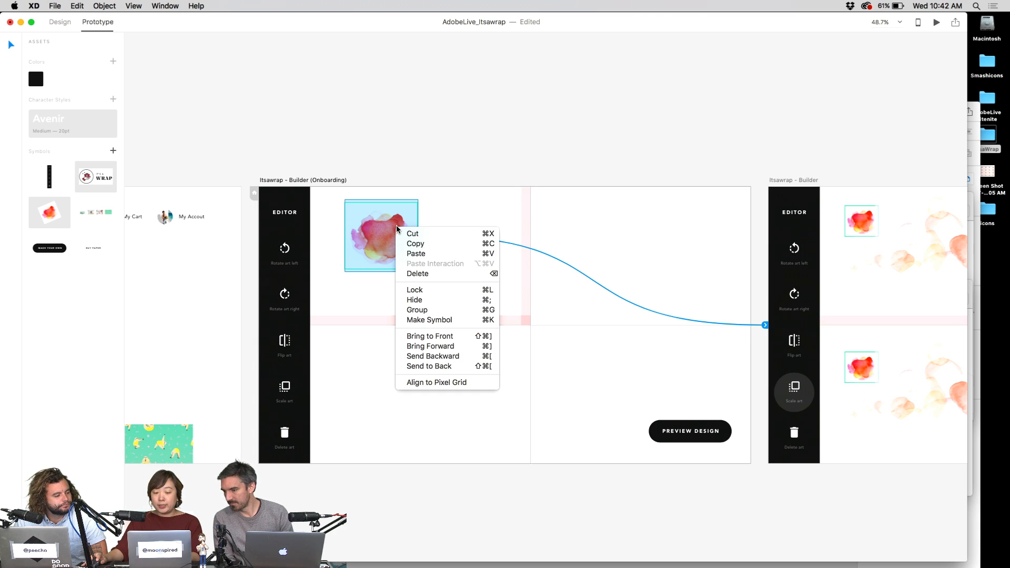
{"action": "left_click", "coordinate": [425, 244]}
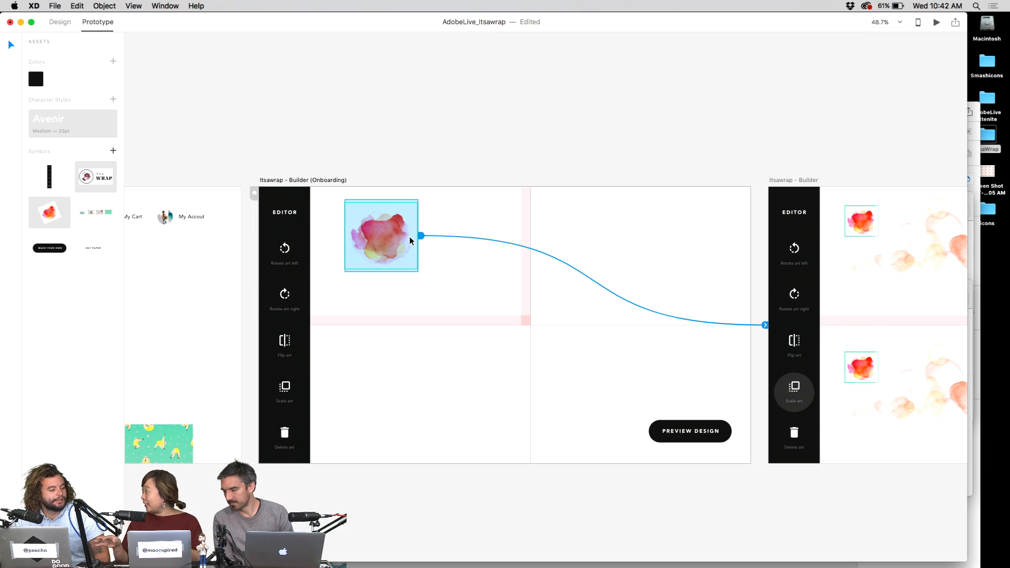
{"action": "left_click", "coordinate": [289, 391]}
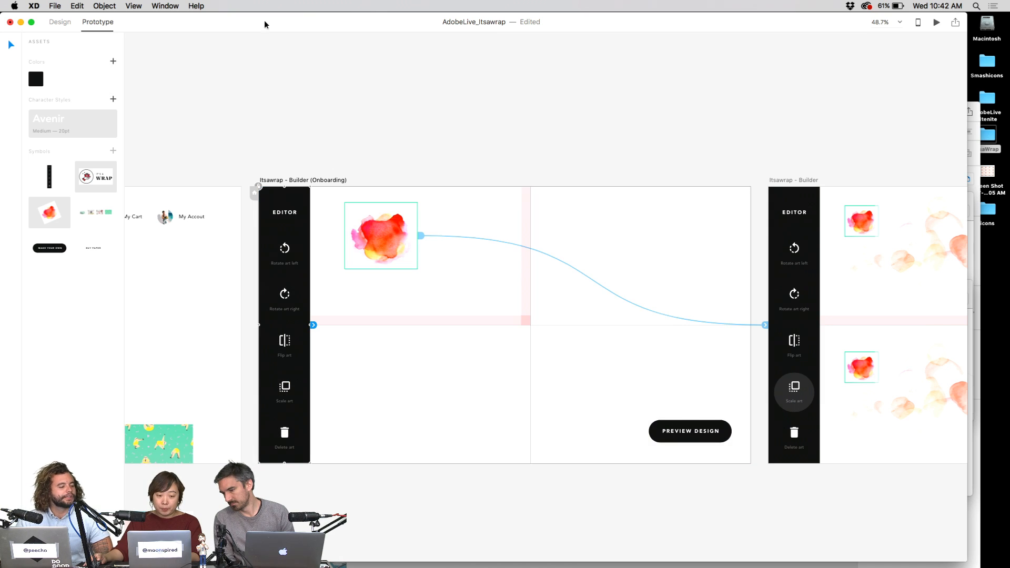
{"action": "left_click", "coordinate": [60, 22]}
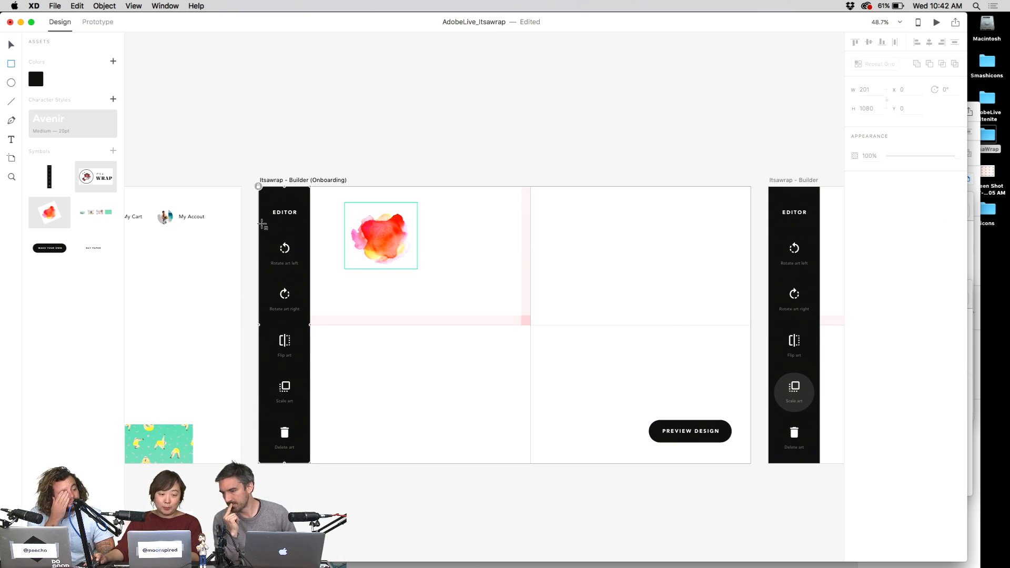
- Draw a rectangle over the Scale art button and make its fill fully transparent
{"action": "key", "text": "r"}
{"action": "left_click_drag", "start_coordinate": [264, 372], "coordinate": [306, 414]}
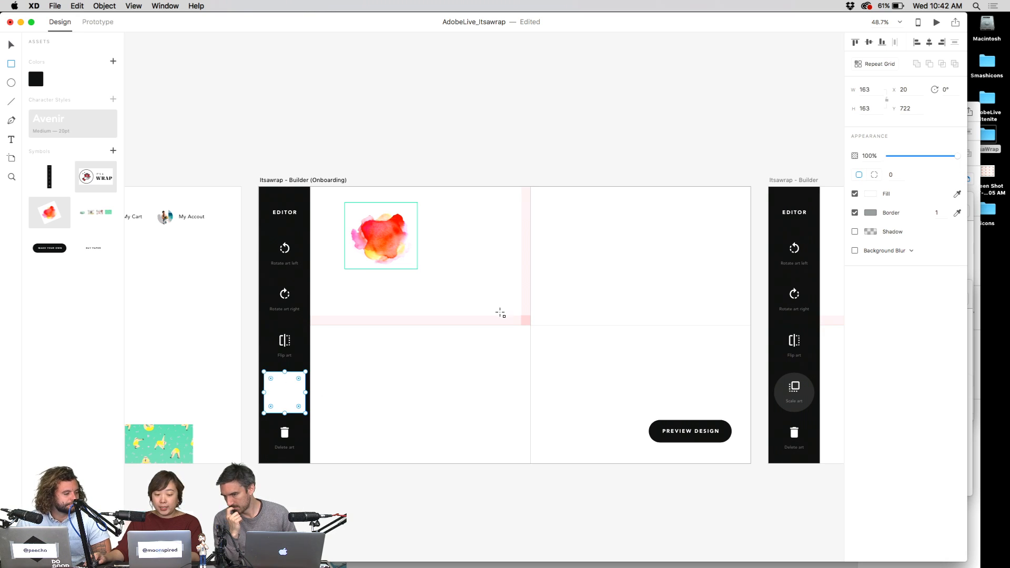
{"action": "left_click", "coordinate": [871, 194]}
{"action": "left_click", "coordinate": [849, 195]}
{"action": "left_click_drag", "start_coordinate": [848, 223], "coordinate": [849, 234]}
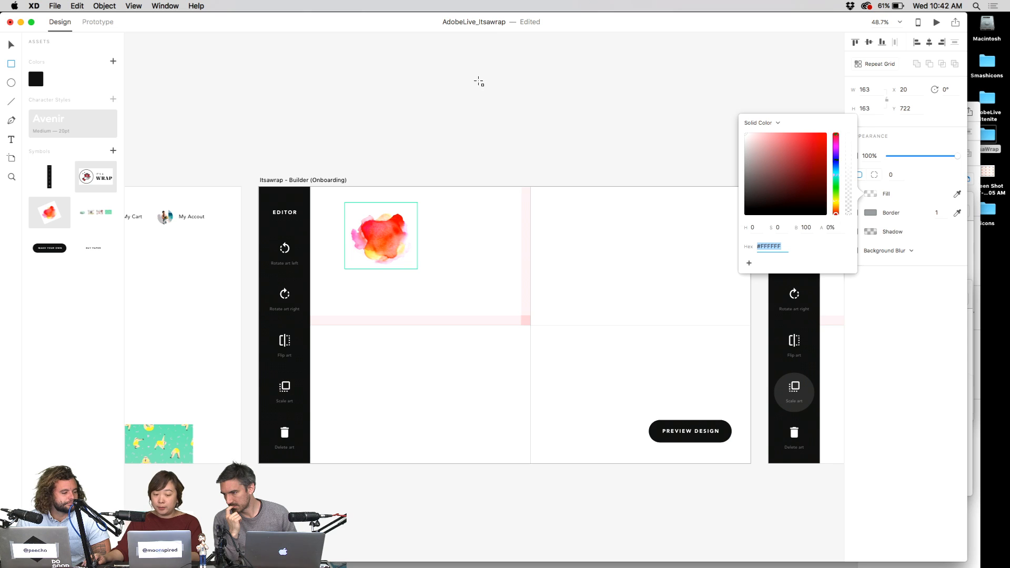
- Paste the copied Builder link onto the Scale art hotspot, then bring Builder 2 into view
{"action": "left_click", "coordinate": [98, 22]}
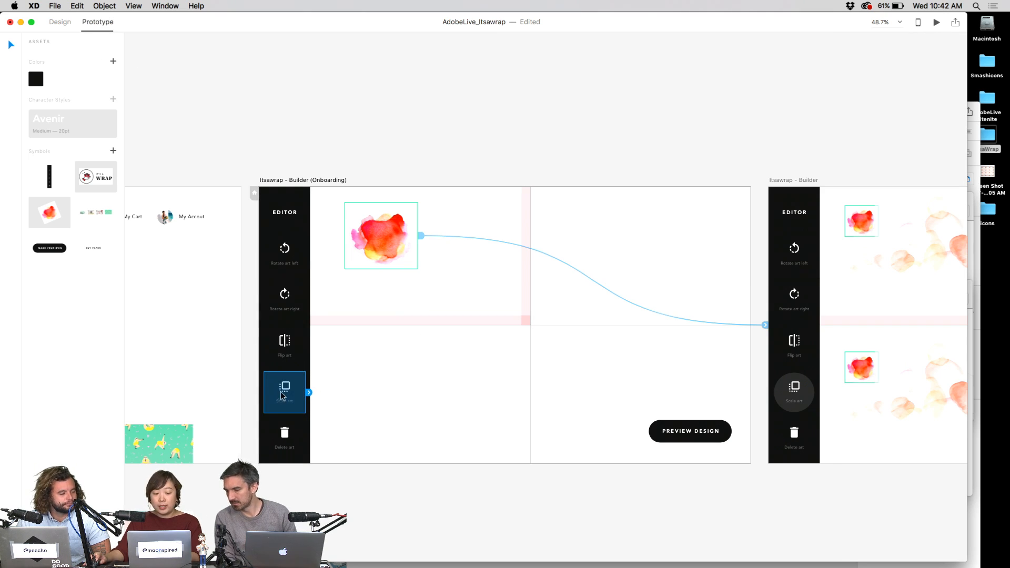
{"action": "right_click", "coordinate": [296, 385]}
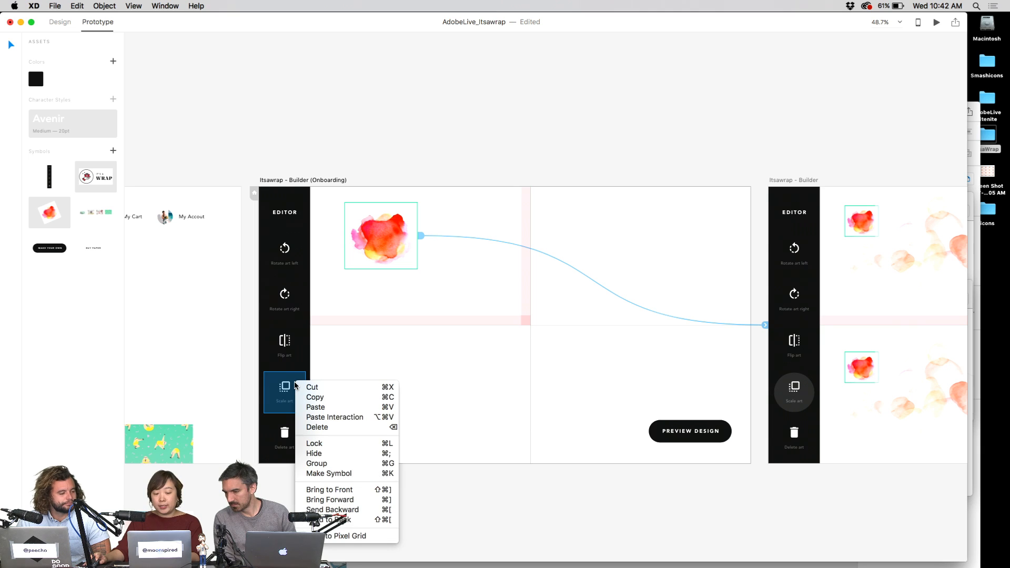
{"action": "left_click", "coordinate": [367, 419]}
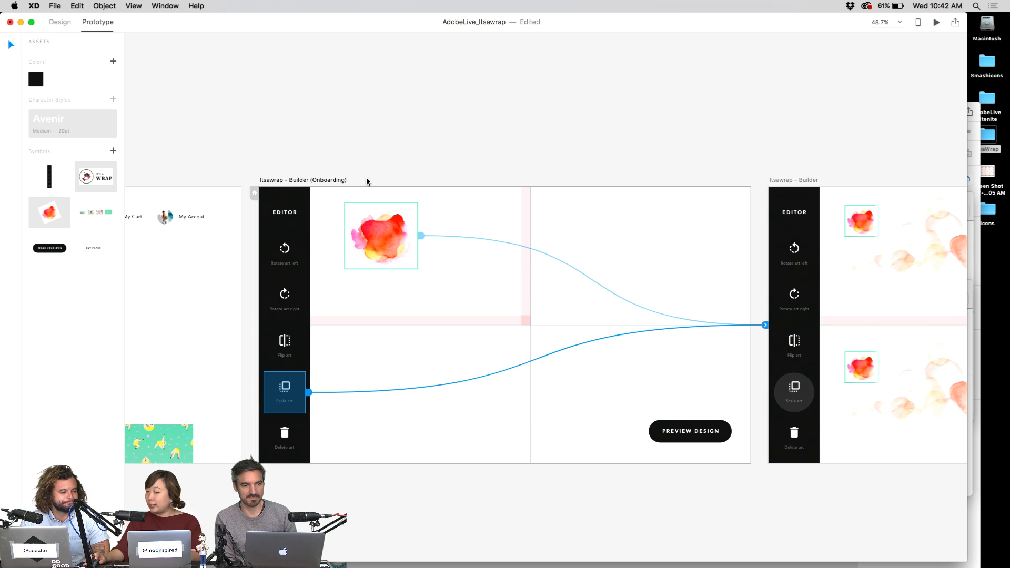
{"action": "left_click_drag", "start_coordinate": [916, 134], "coordinate": [754, 133]}
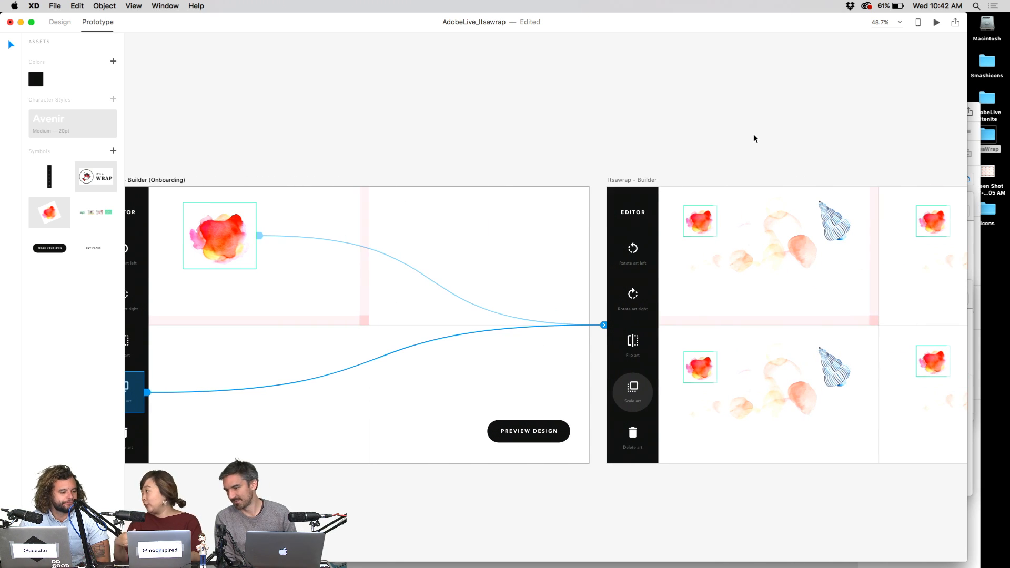
{"action": "scroll", "coordinate": [718, 189], "scroll_direction": "down", "scroll_amount": 1}
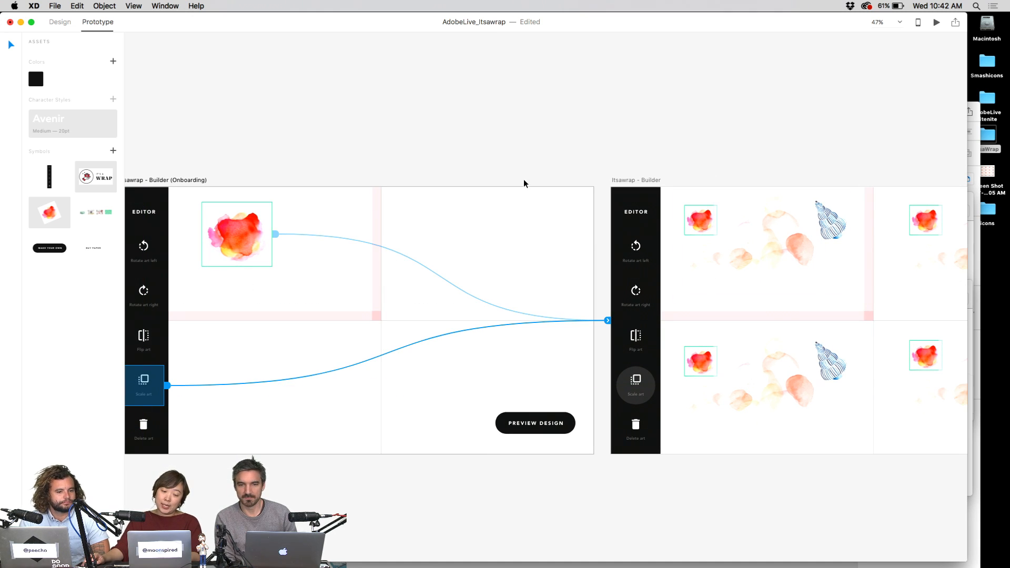
{"action": "scroll", "coordinate": [613, 176], "scroll_direction": "right", "scroll_amount": 10}
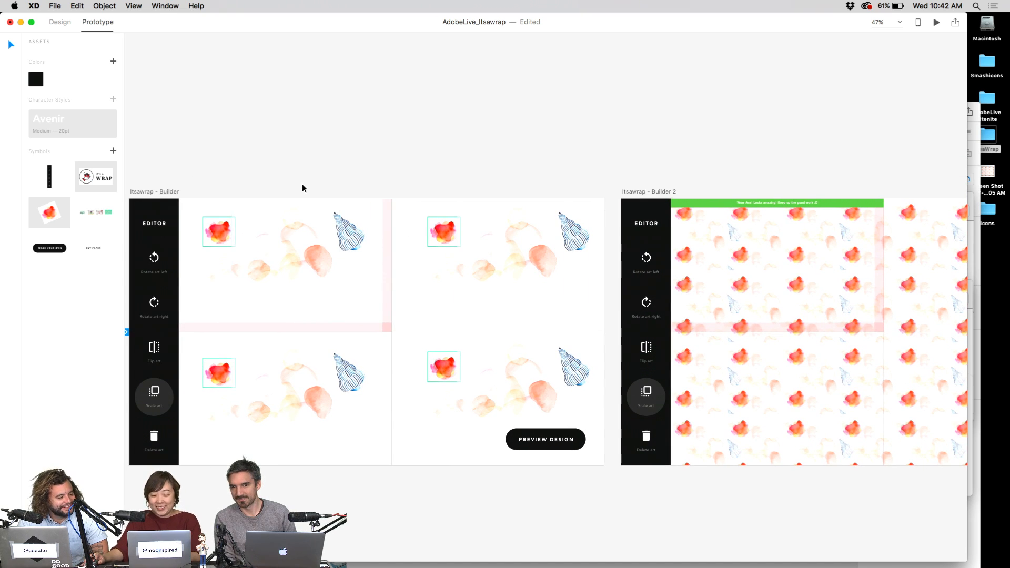
- Link the Builder screen's artwork to the Builder 2 screen
{"action": "left_click", "coordinate": [236, 222]}
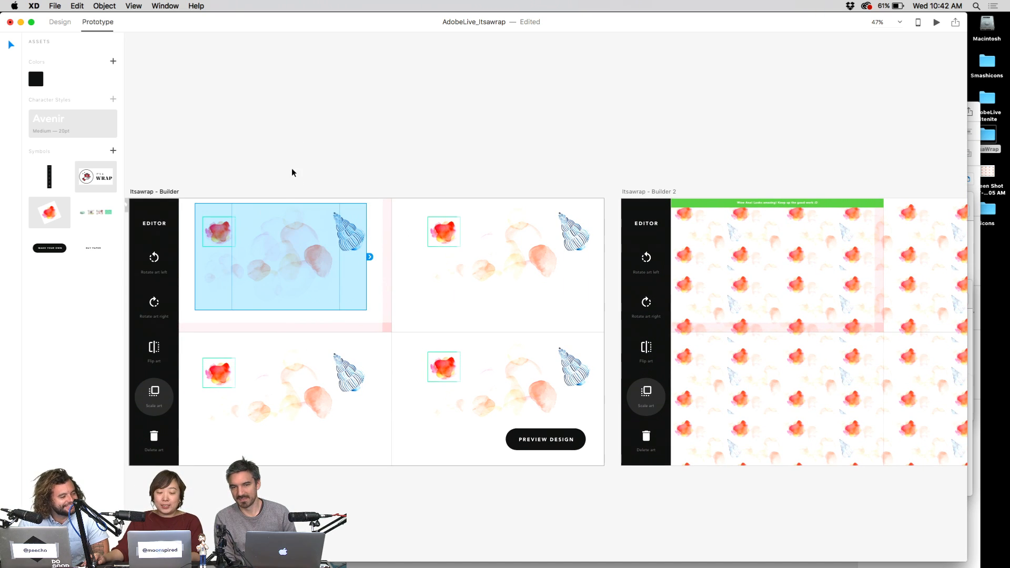
{"action": "left_click_drag", "start_coordinate": [369, 257], "coordinate": [690, 229]}
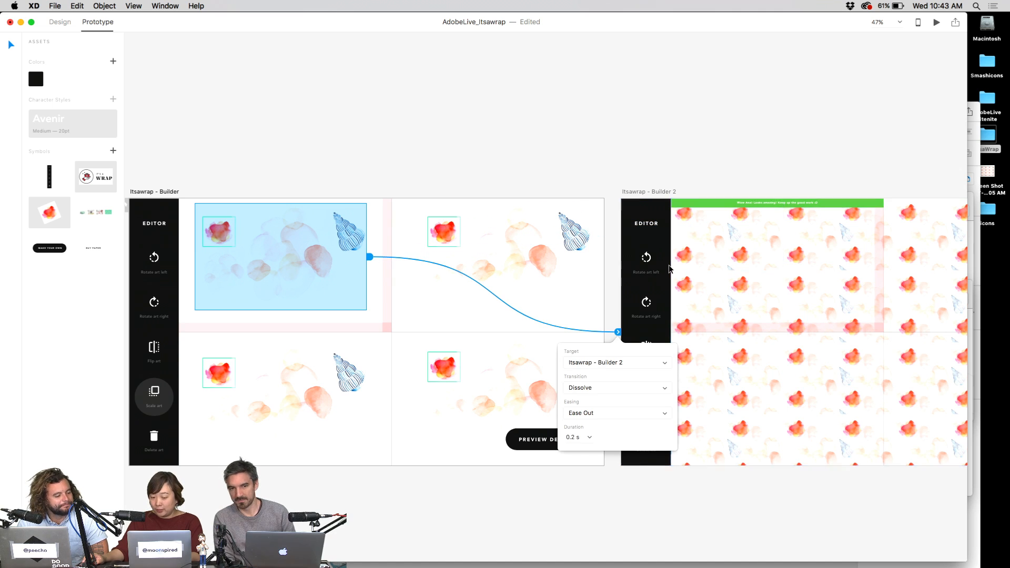
{"action": "scroll", "coordinate": [744, 166], "scroll_direction": "down", "scroll_amount": 5}
{"action": "scroll", "coordinate": [417, 151], "scroll_direction": "right", "scroll_amount": 5}
{"action": "scroll", "coordinate": [450, 223], "scroll_direction": "up", "scroll_amount": 3}
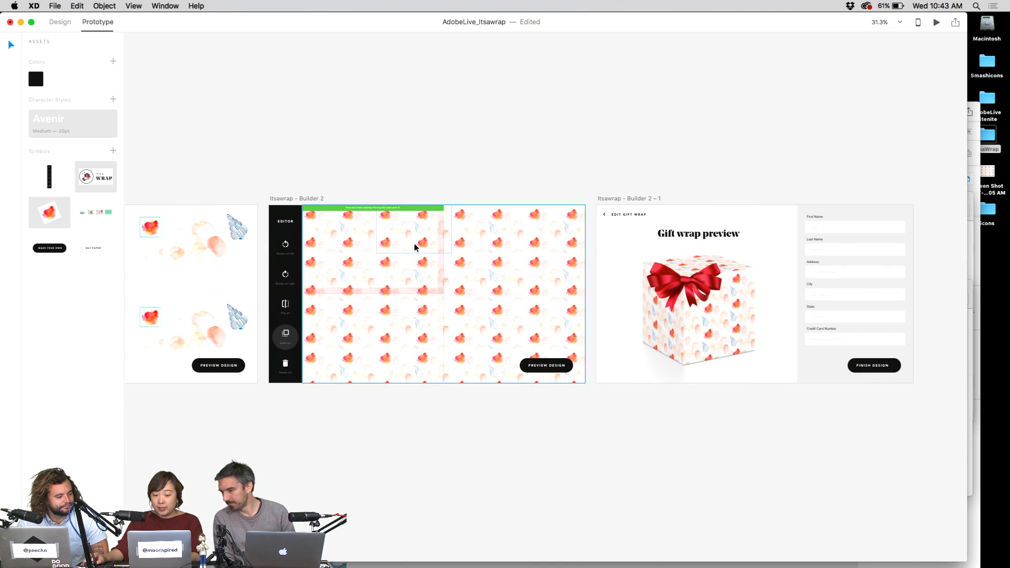
- Link Builder 2's Preview Design button to Builder 2 – 1 with a 0.2 s Ease Out Dissolve
{"action": "left_click", "coordinate": [414, 244]}
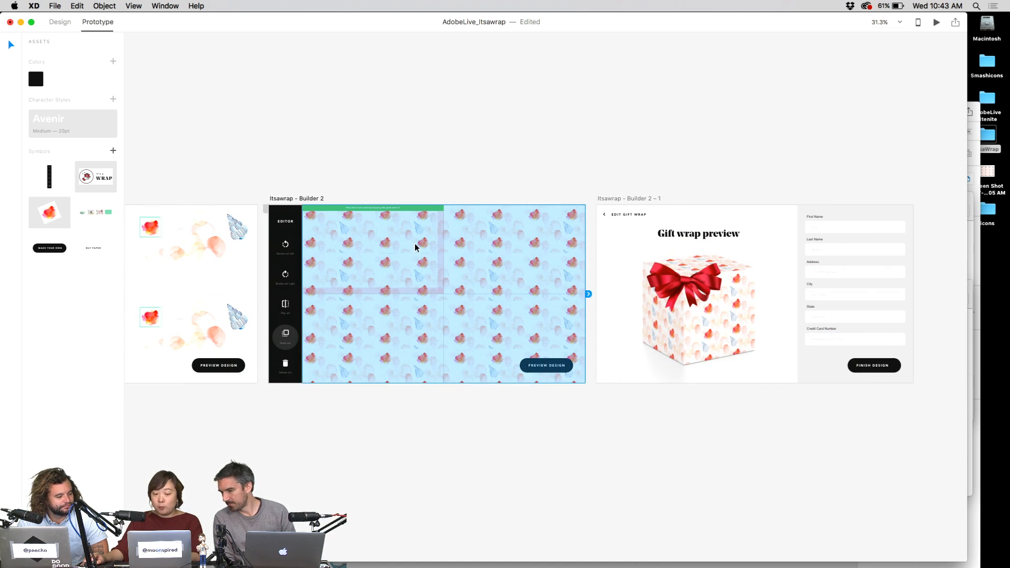
{"action": "left_click", "coordinate": [555, 363]}
{"action": "left_click", "coordinate": [530, 99]}
{"action": "scroll", "coordinate": [548, 356], "scroll_direction": "up", "scroll_amount": 3}
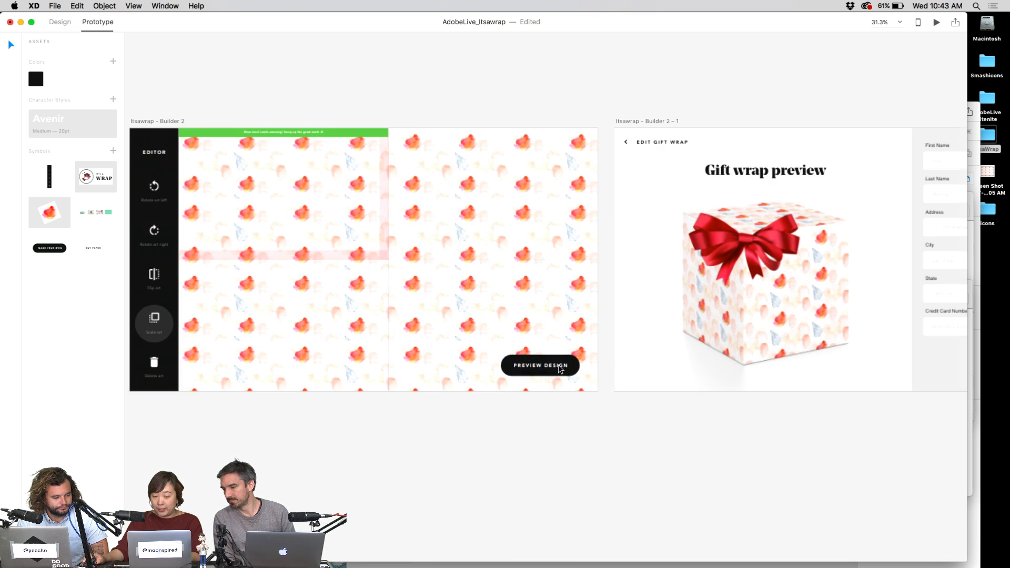
{"action": "left_click", "coordinate": [569, 363]}
{"action": "left_click_drag", "start_coordinate": [451, 349], "coordinate": [250, 337]}
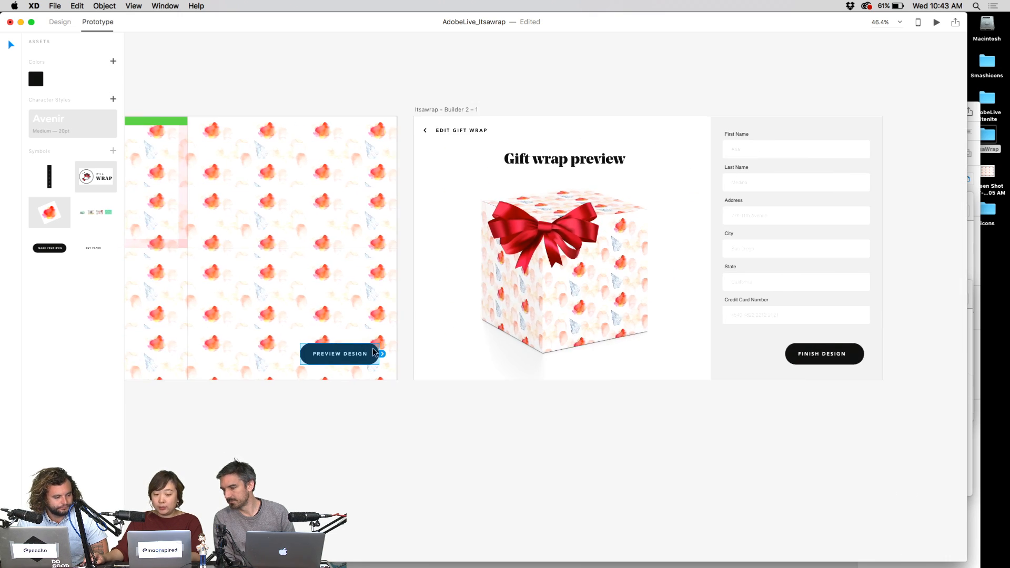
{"action": "left_click_drag", "start_coordinate": [385, 352], "coordinate": [446, 205]}
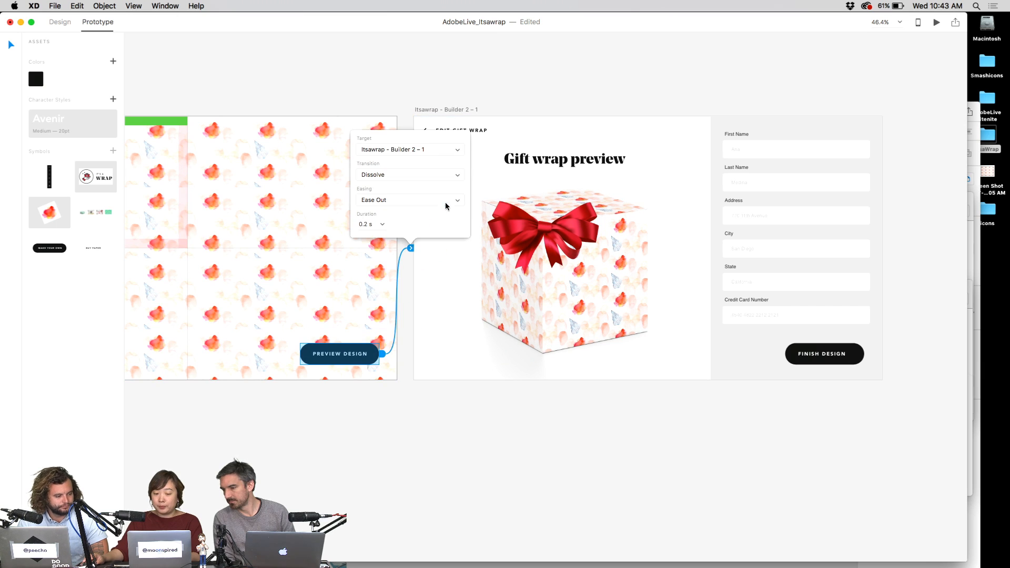
{"action": "left_click", "coordinate": [553, 100]}
- Move back across the canvas and select the Homepage artboard
{"action": "scroll", "coordinate": [419, 216], "scroll_direction": "down", "scroll_amount": 3}
{"action": "scroll", "coordinate": [286, 240], "scroll_direction": "left", "scroll_amount": 10}
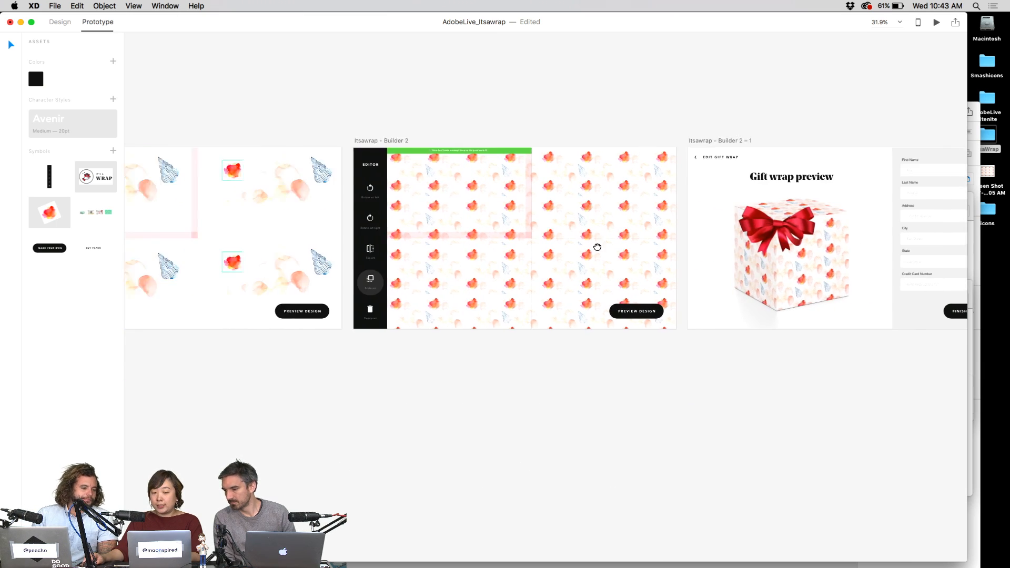
{"action": "scroll", "coordinate": [493, 239], "scroll_direction": "left", "scroll_amount": 10}
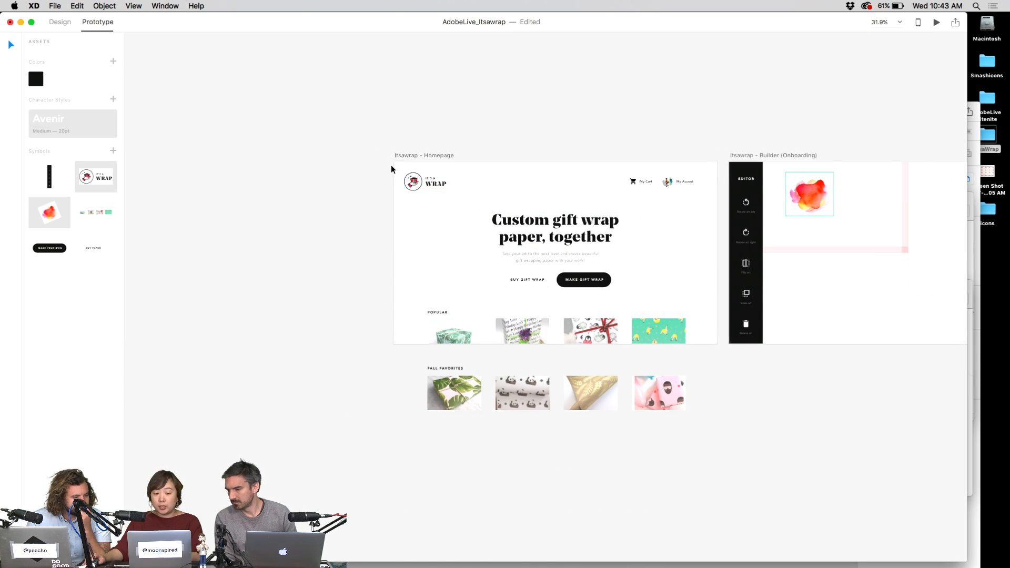
{"action": "scroll", "coordinate": [394, 167], "scroll_direction": "up", "scroll_amount": 5}
{"action": "left_click", "coordinate": [398, 194]}
{"action": "scroll", "coordinate": [392, 167], "scroll_direction": "up", "scroll_amount": 5}
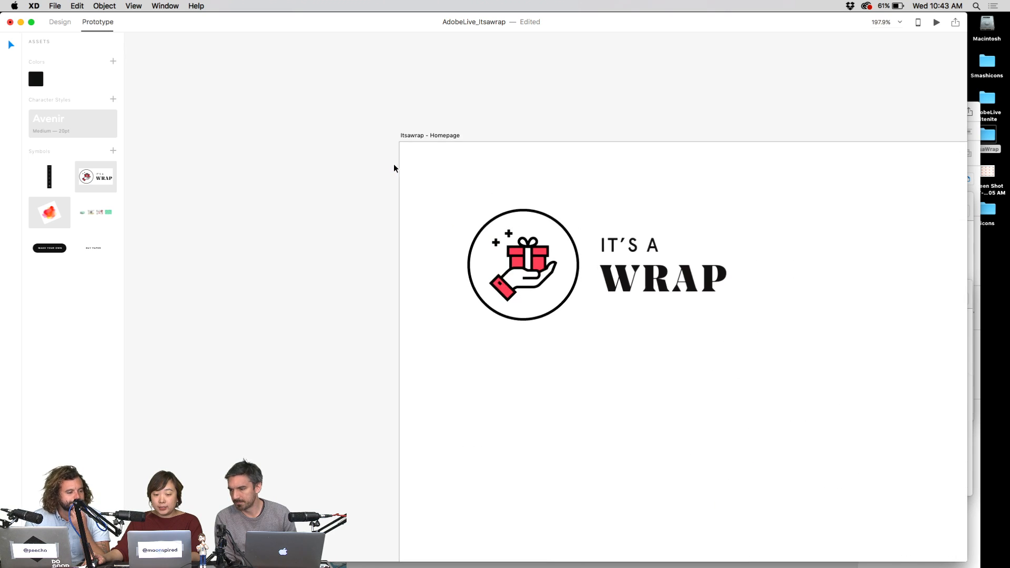
- Select the Homepage artboard and launch the desktop preview, reopening it after closing once
{"action": "left_click", "coordinate": [397, 159]}
{"action": "scroll", "coordinate": [591, 122], "scroll_direction": "down", "scroll_amount": 5}
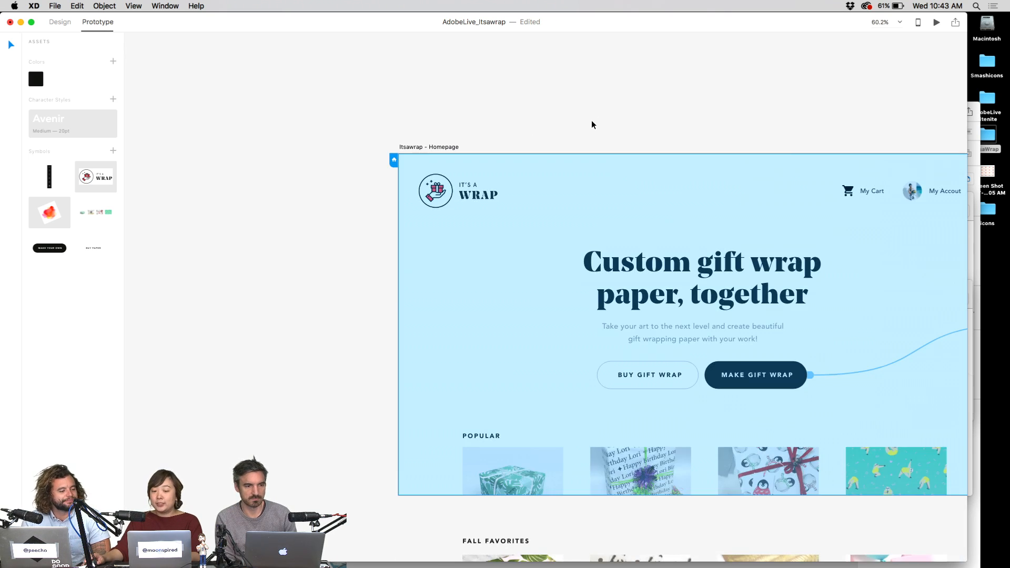
{"action": "left_click_drag", "start_coordinate": [589, 126], "coordinate": [373, 128]}
{"action": "key", "text": "super+Return"}
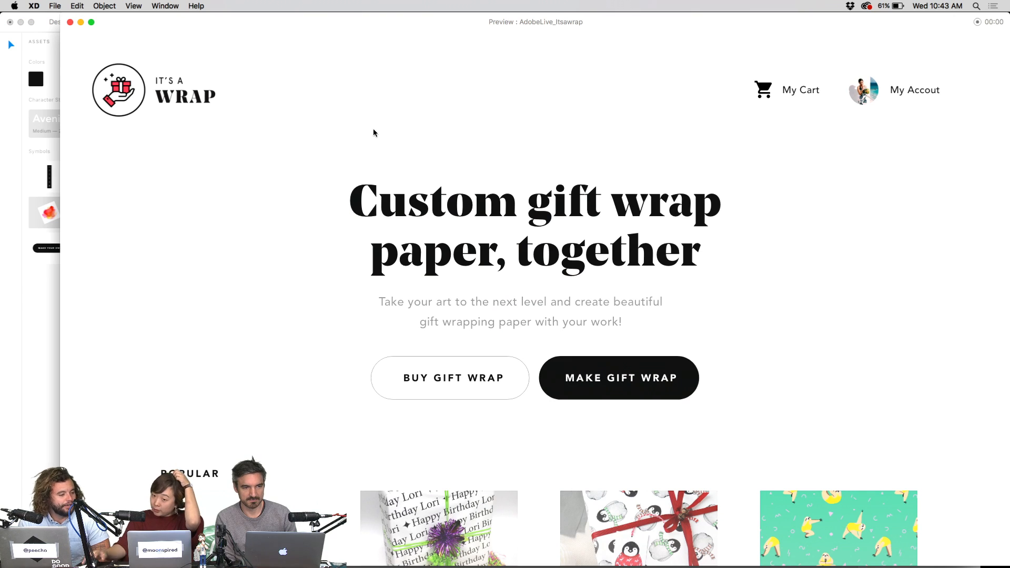
{"action": "left_click", "coordinate": [70, 21]}
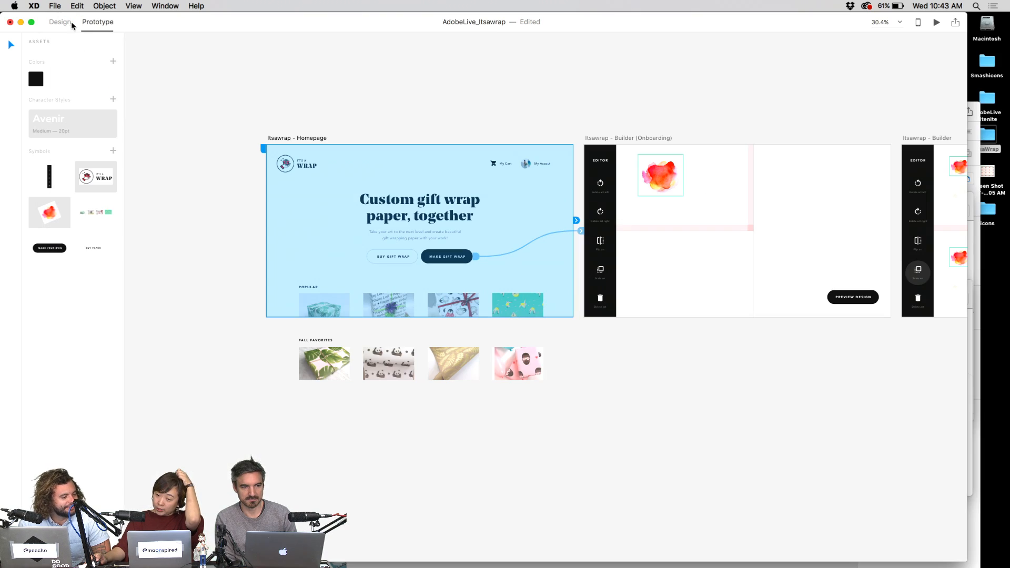
{"action": "left_click", "coordinate": [937, 24]}
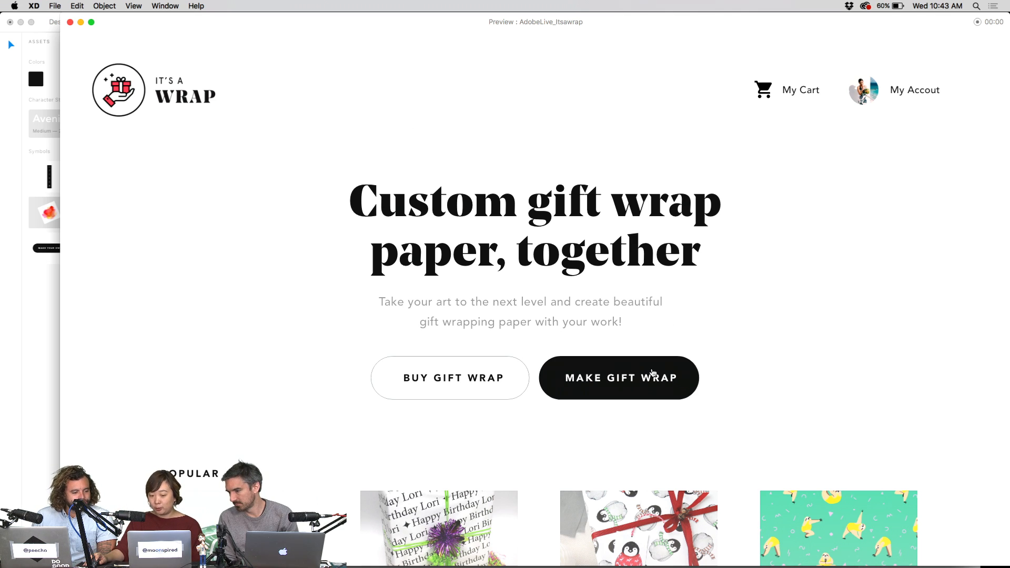
- Click through Make Gift Wrap, the artwork and Preview Design twice to reach the gift wrap preview
{"action": "left_click_drag", "start_coordinate": [575, 30], "coordinate": [548, 29]}
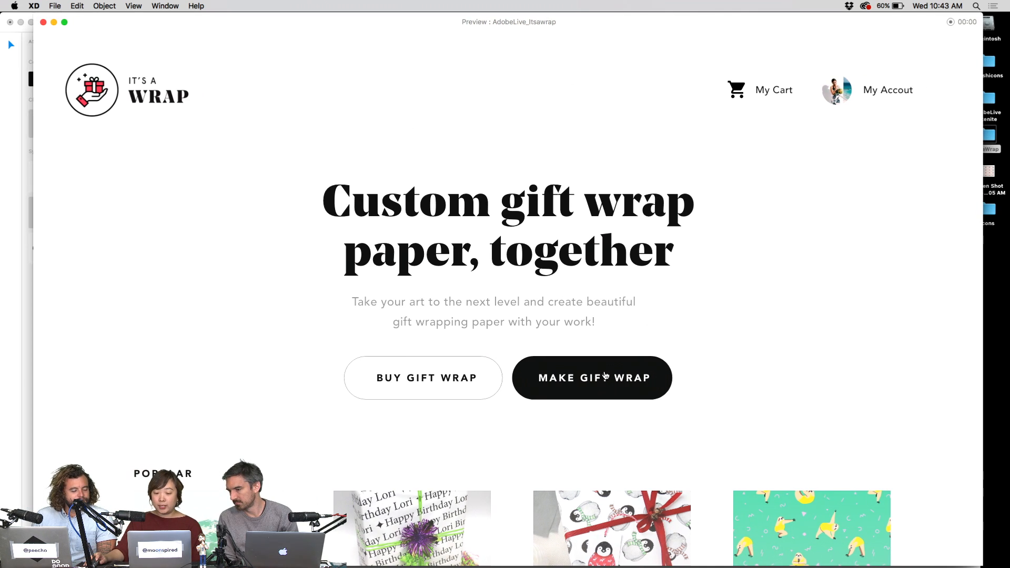
{"action": "left_click", "coordinate": [606, 376]}
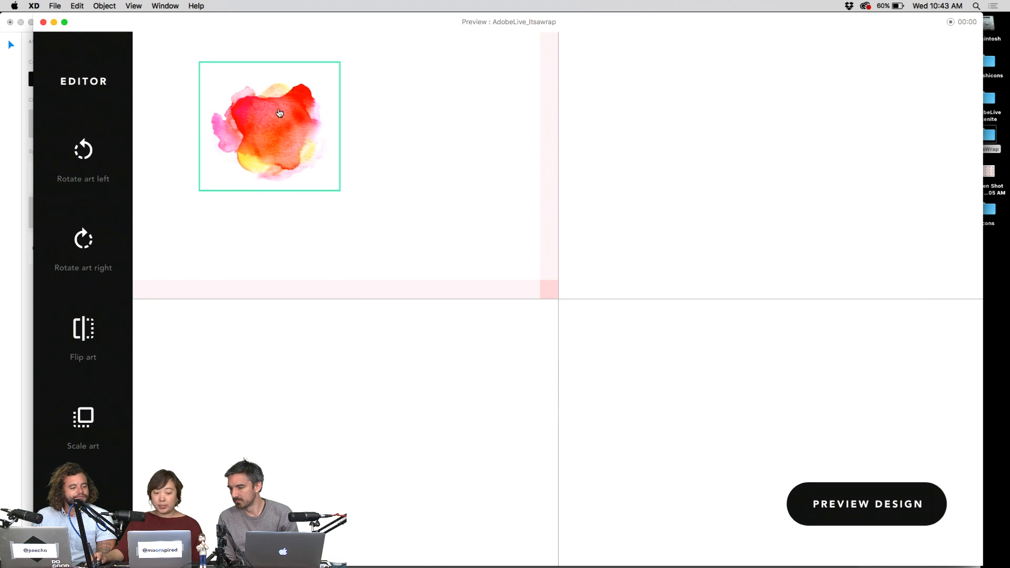
{"action": "left_click", "coordinate": [279, 113]}
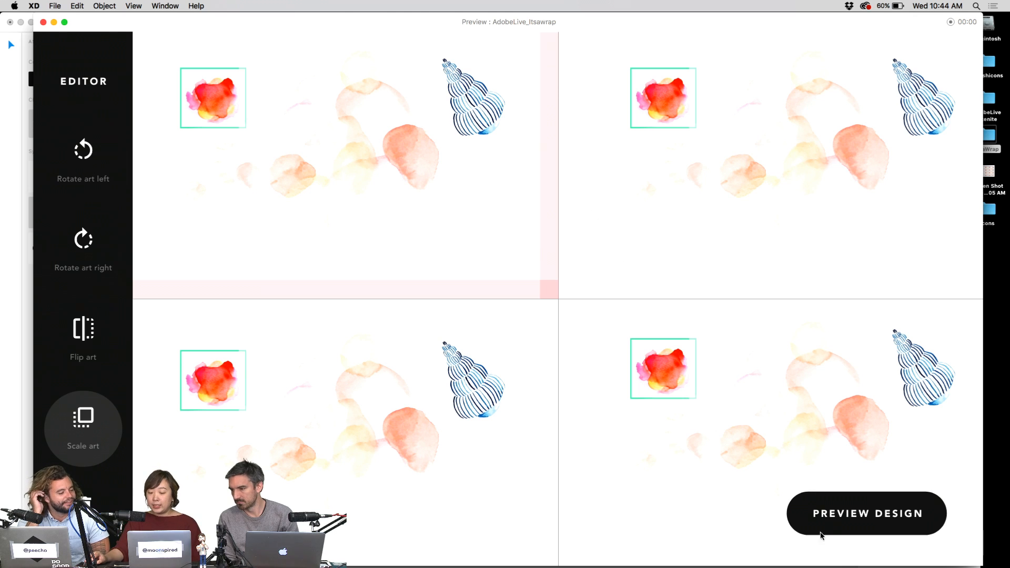
{"action": "left_click", "coordinate": [834, 524]}
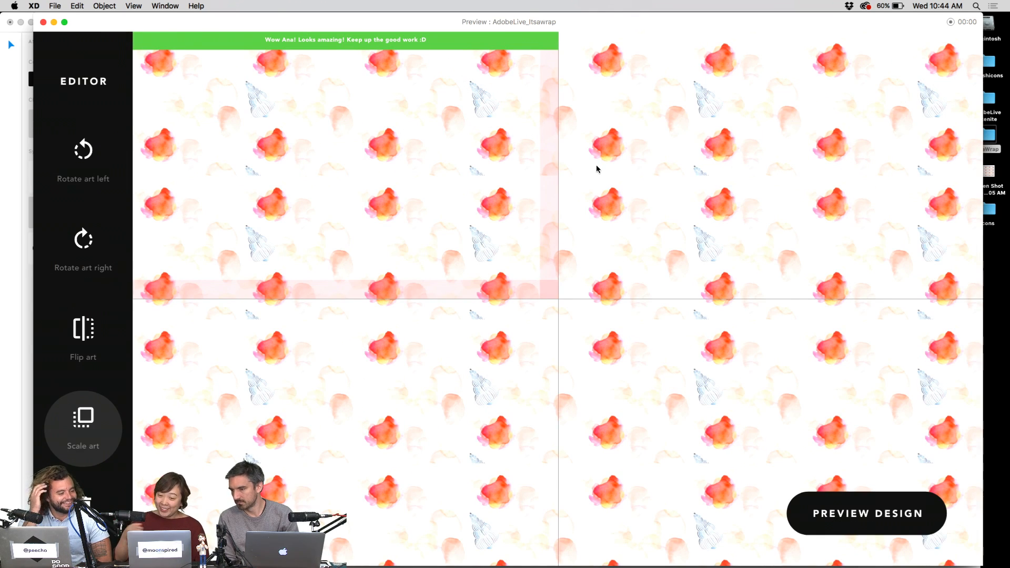
{"action": "left_click", "coordinate": [892, 524]}
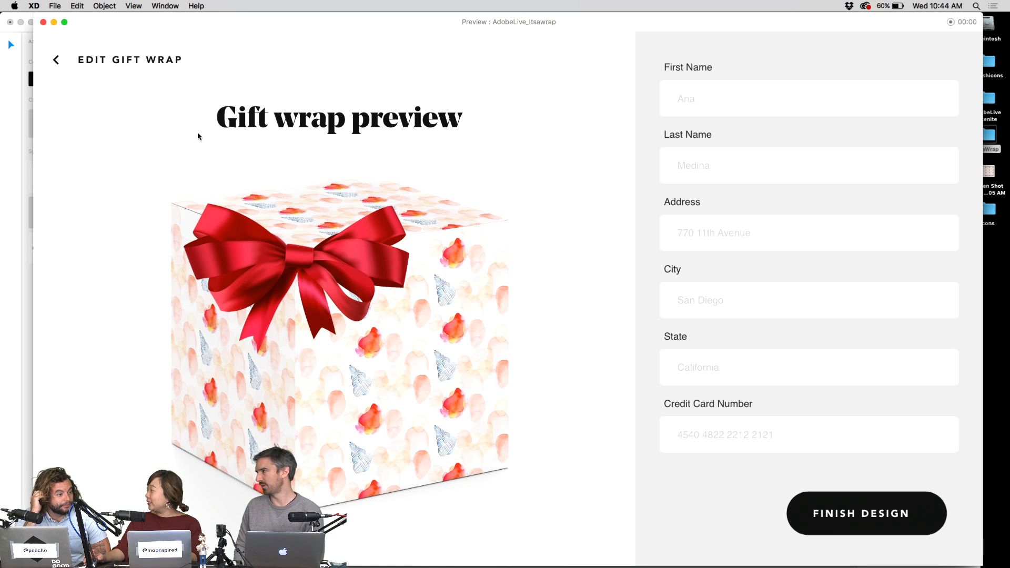
- Step back through the screens with the arrow keys, then close the preview window
{"action": "key", "text": "Left"}
{"action": "key", "text": "Left"}
{"action": "key", "text": "Left"}
{"action": "key", "text": "Left"}
{"action": "key", "text": "Left"}
{"action": "key", "text": "Left"}
{"action": "key", "text": "Left"}
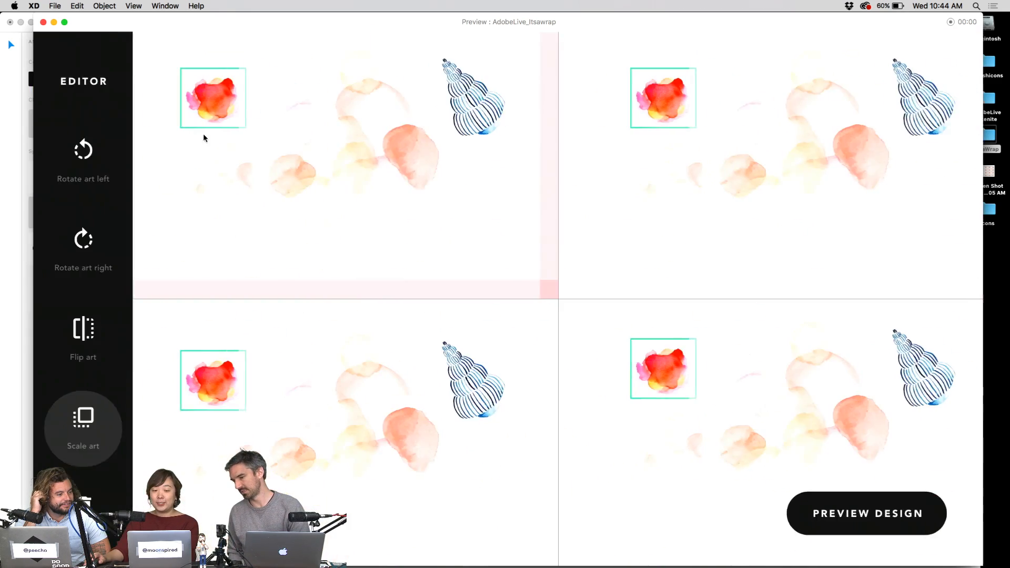
{"action": "key", "text": "Right"}
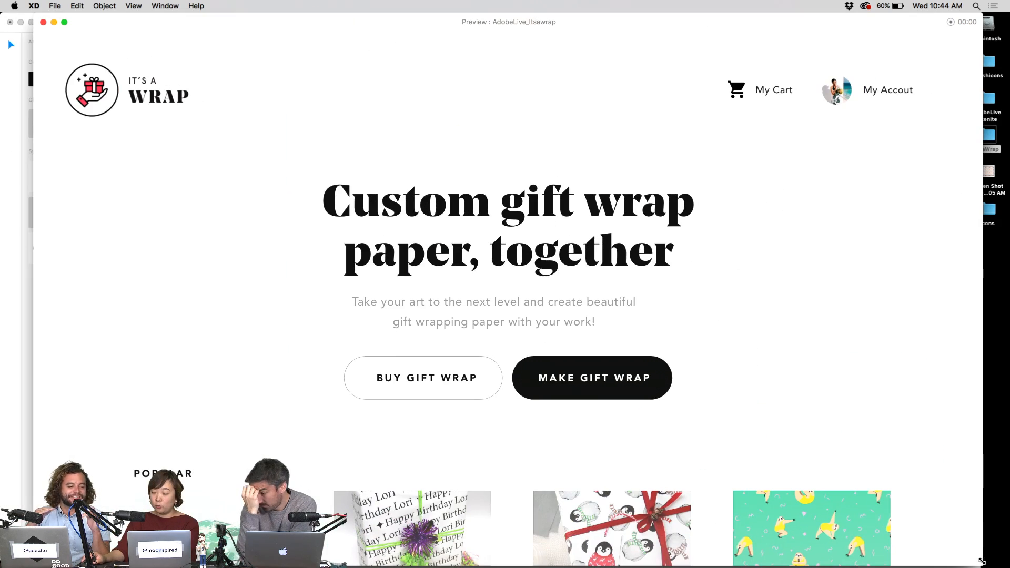
{"action": "left_click_drag", "start_coordinate": [982, 563], "coordinate": [960, 549]}
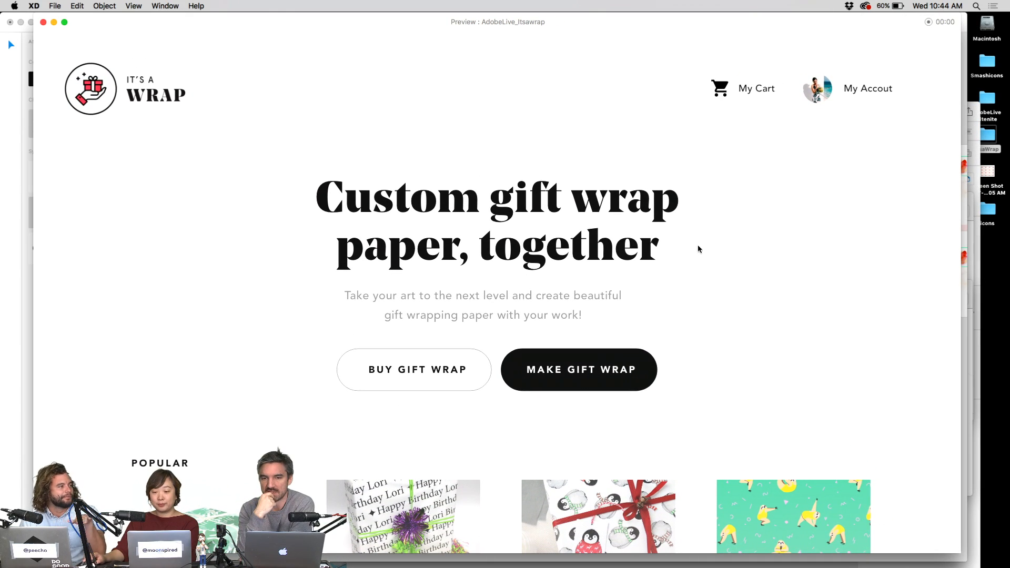
{"action": "left_click", "coordinate": [43, 21]}
{"action": "left_click", "coordinate": [358, 86]}
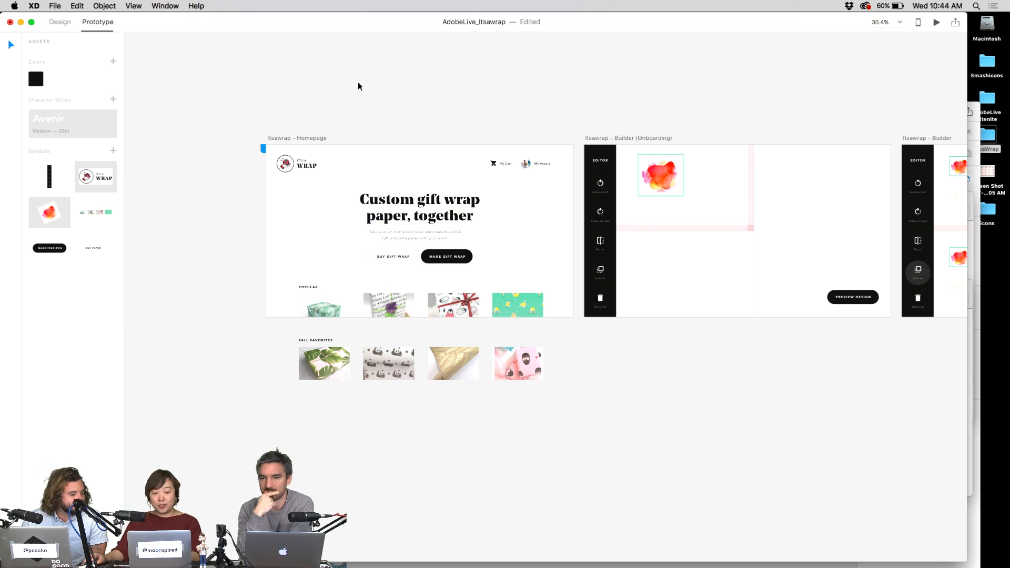
- In Design mode, stretch the Homepage artboard to 1872 tall so it includes Fall Favorites
{"action": "left_click", "coordinate": [59, 22]}
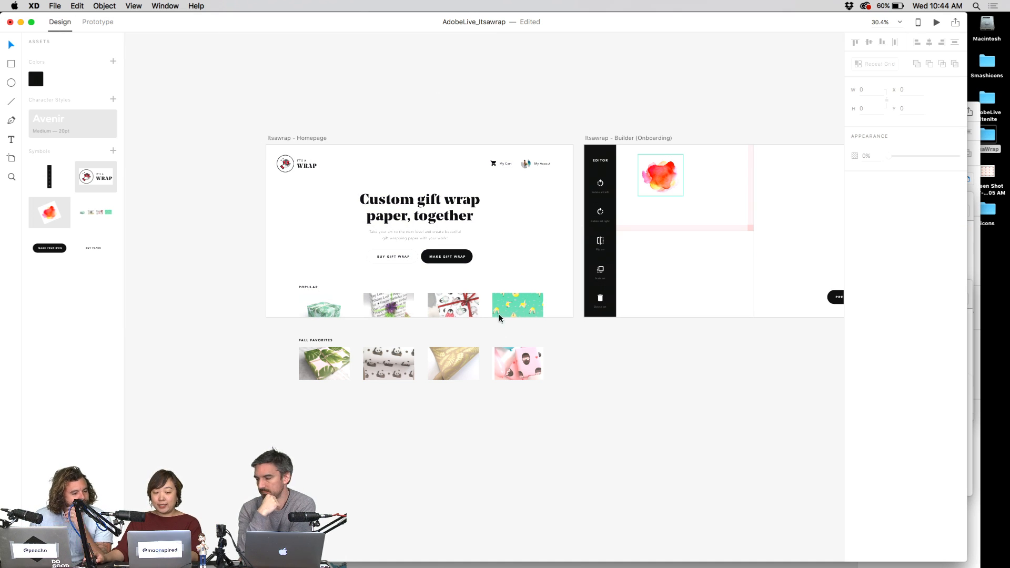
{"action": "key", "text": "super+1"}
{"action": "scroll", "coordinate": [490, 300], "scroll_direction": "up", "scroll_amount": 3}
{"action": "scroll", "coordinate": [769, 331], "scroll_direction": "down", "scroll_amount": 5}
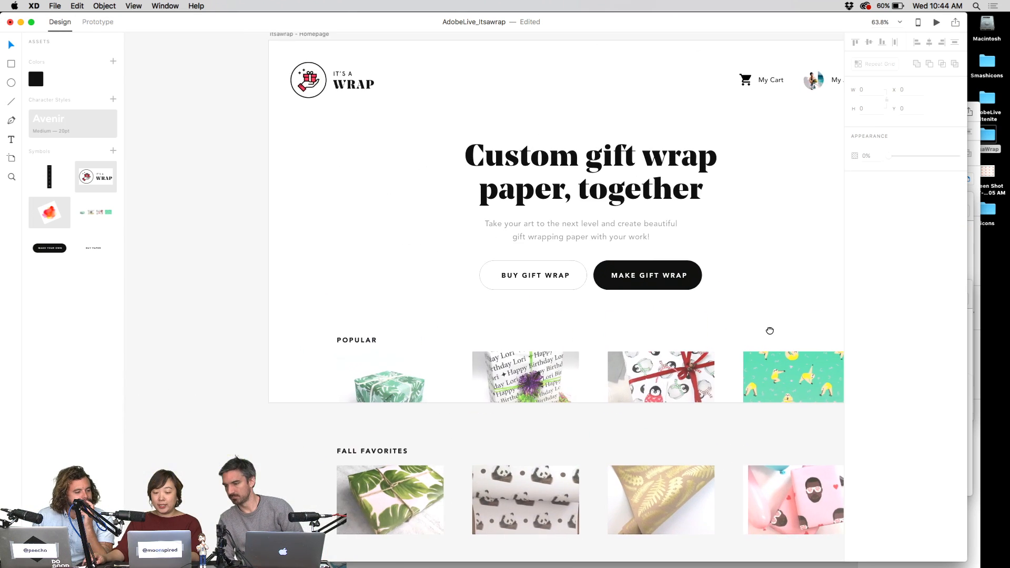
{"action": "scroll", "coordinate": [588, 377], "scroll_direction": "right", "scroll_amount": 5}
{"action": "scroll", "coordinate": [588, 378], "scroll_direction": "down", "scroll_amount": 2}
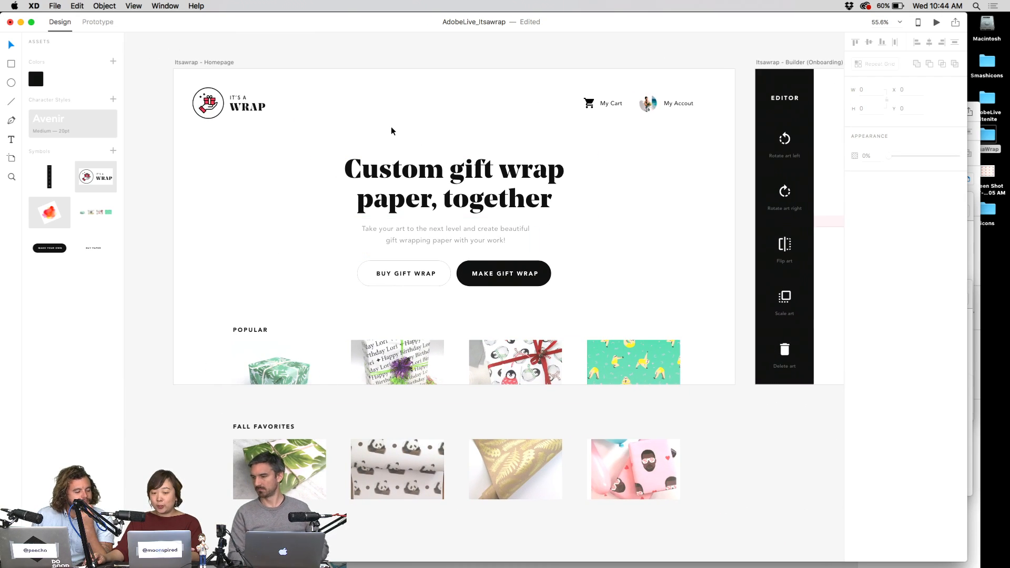
{"action": "left_click", "coordinate": [227, 62]}
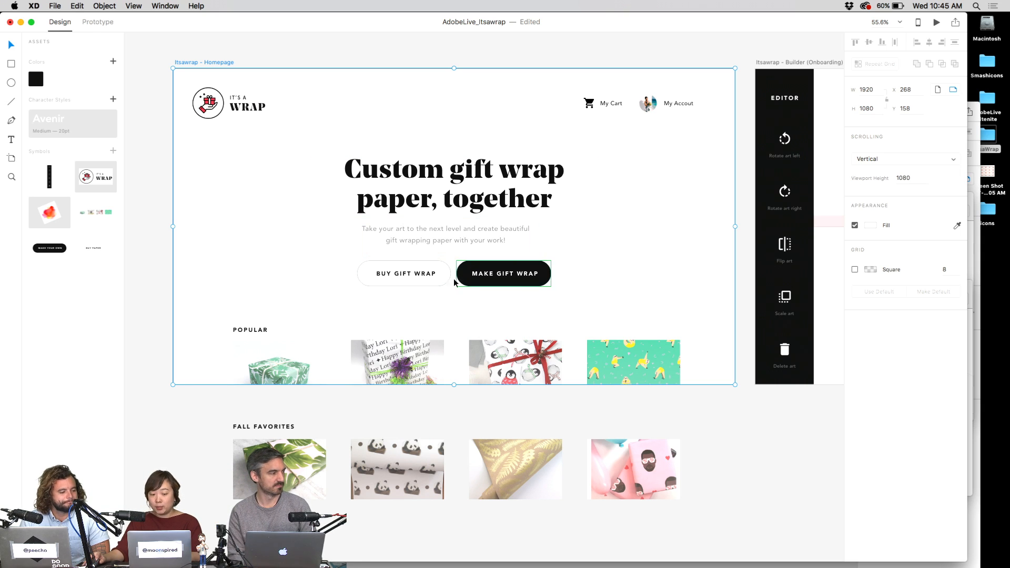
{"action": "left_click_drag", "start_coordinate": [455, 384], "coordinate": [461, 536]}
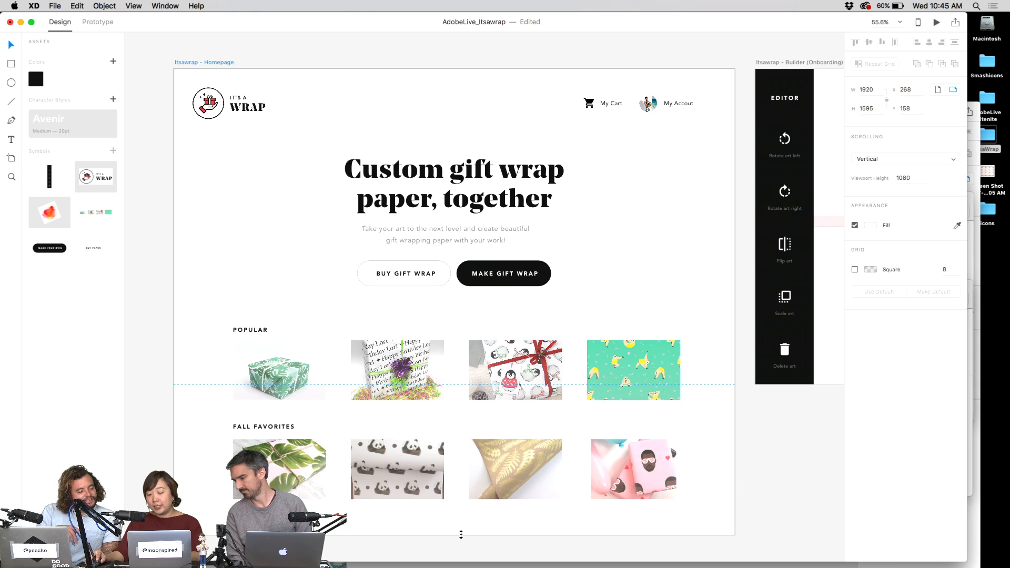
{"action": "left_click_drag", "start_coordinate": [462, 535], "coordinate": [463, 549]}
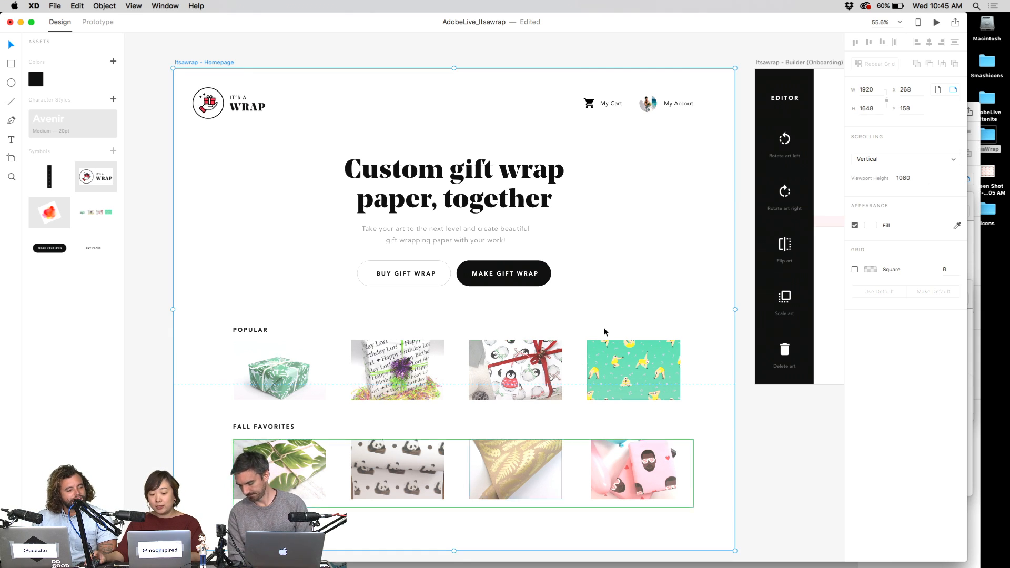
- Scroll back to the Homepage and open the prototype preview with Cmd+Enter
{"action": "scroll", "coordinate": [605, 332], "scroll_direction": "down", "scroll_amount": 3}
{"action": "scroll", "coordinate": [605, 331], "scroll_direction": "left", "scroll_amount": 1}
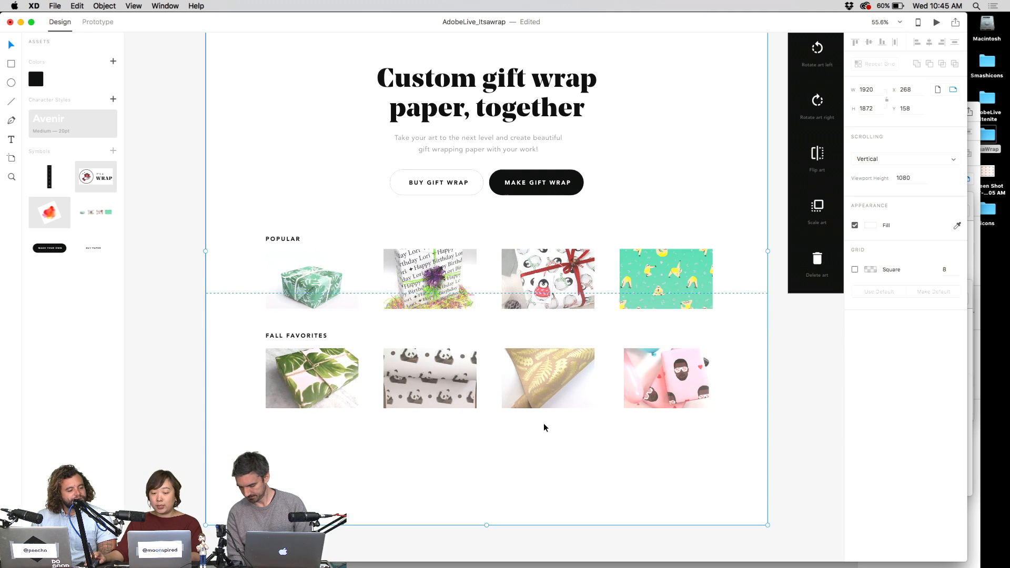
{"action": "scroll", "coordinate": [634, 366], "scroll_direction": "up", "scroll_amount": 5}
{"action": "key", "text": "super+Return"}
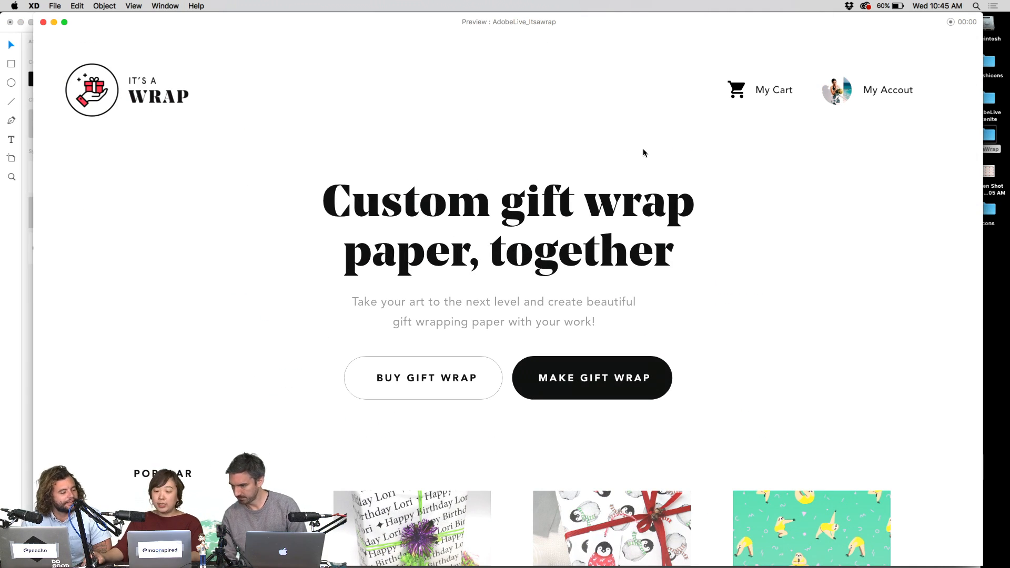
- Follow Make Gift Wrap in the preview, then inspect that button's link in Prototype mode
{"action": "scroll", "coordinate": [658, 194], "scroll_direction": "down", "scroll_amount": 5}
{"action": "scroll", "coordinate": [662, 202], "scroll_direction": "down", "scroll_amount": 7}
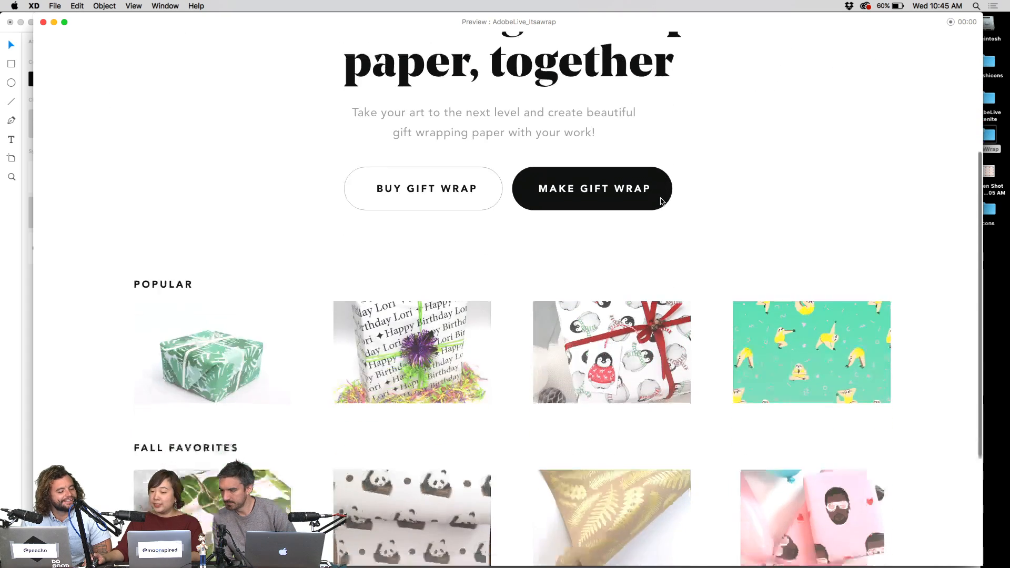
{"action": "scroll", "coordinate": [662, 202], "scroll_direction": "up", "scroll_amount": 10}
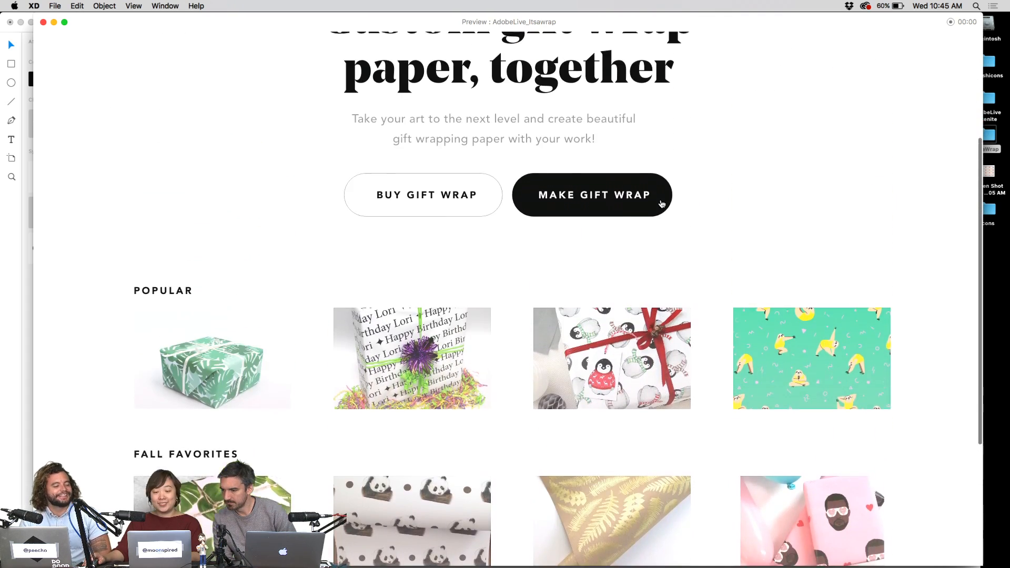
{"action": "left_click", "coordinate": [619, 370]}
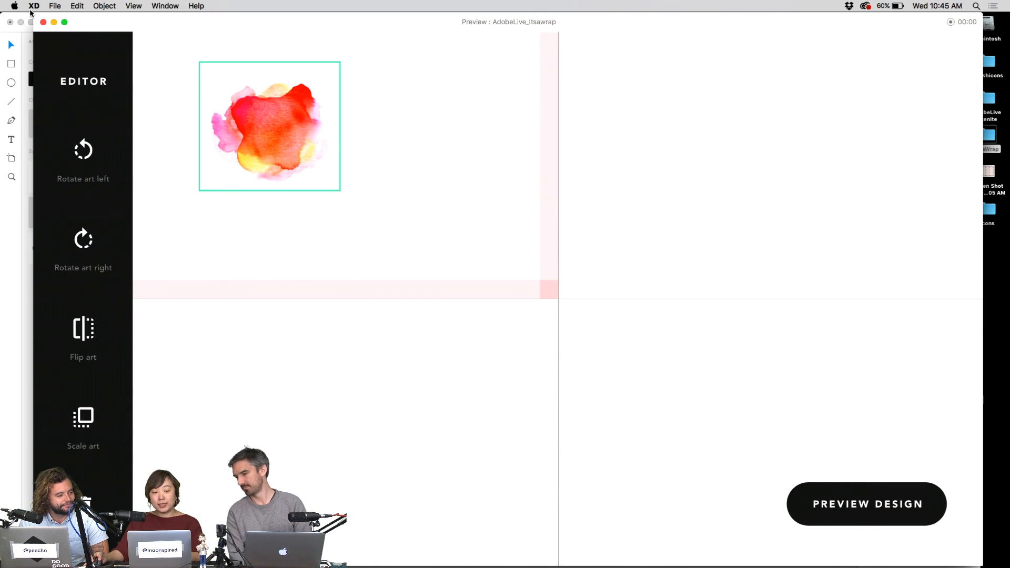
{"action": "left_click", "coordinate": [43, 22]}
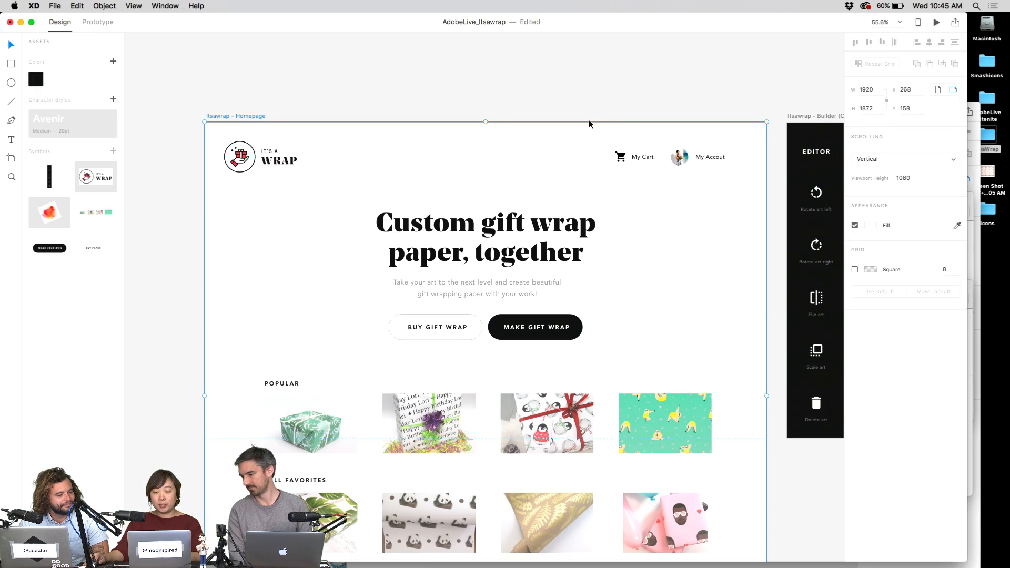
{"action": "left_click", "coordinate": [99, 22]}
{"action": "left_click", "coordinate": [545, 331]}
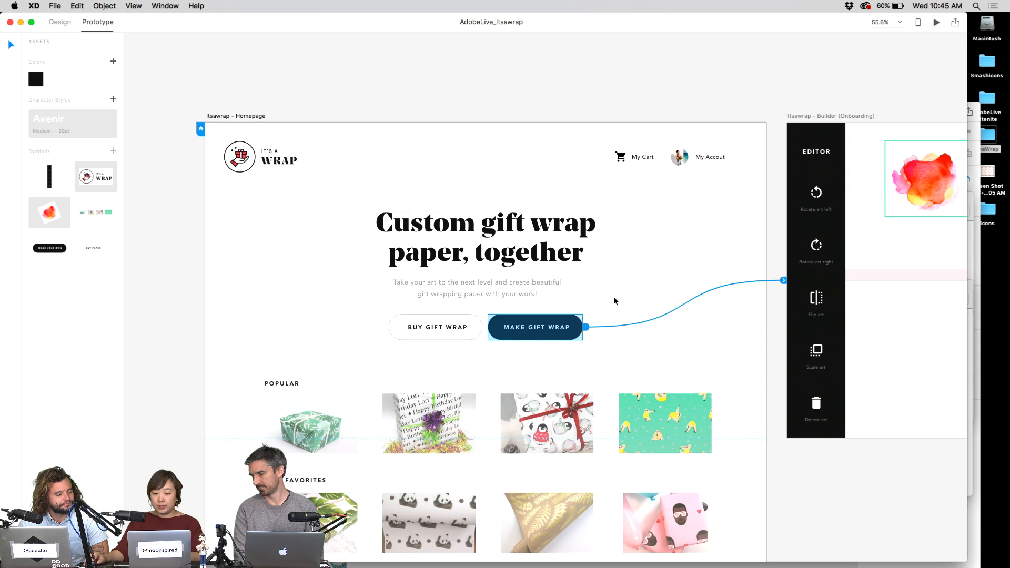
{"action": "left_click", "coordinate": [631, 102]}
- Reopen the preview and run Make Gift Wrap, Scale art twice, then Preview Design
{"action": "key", "text": "super+Return"}
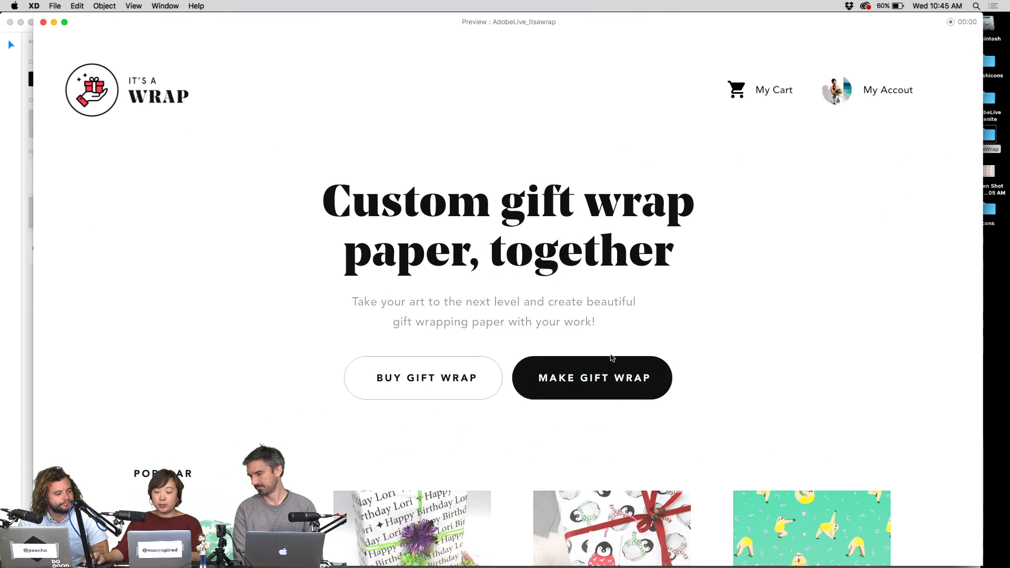
{"action": "left_click", "coordinate": [611, 357]}
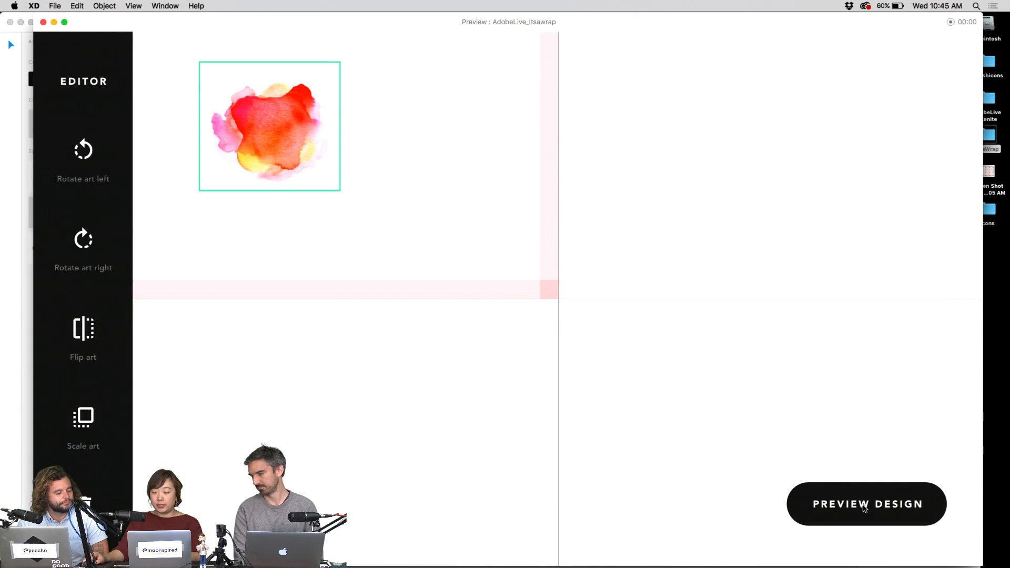
{"action": "left_click", "coordinate": [269, 154]}
{"action": "left_click", "coordinate": [366, 153]}
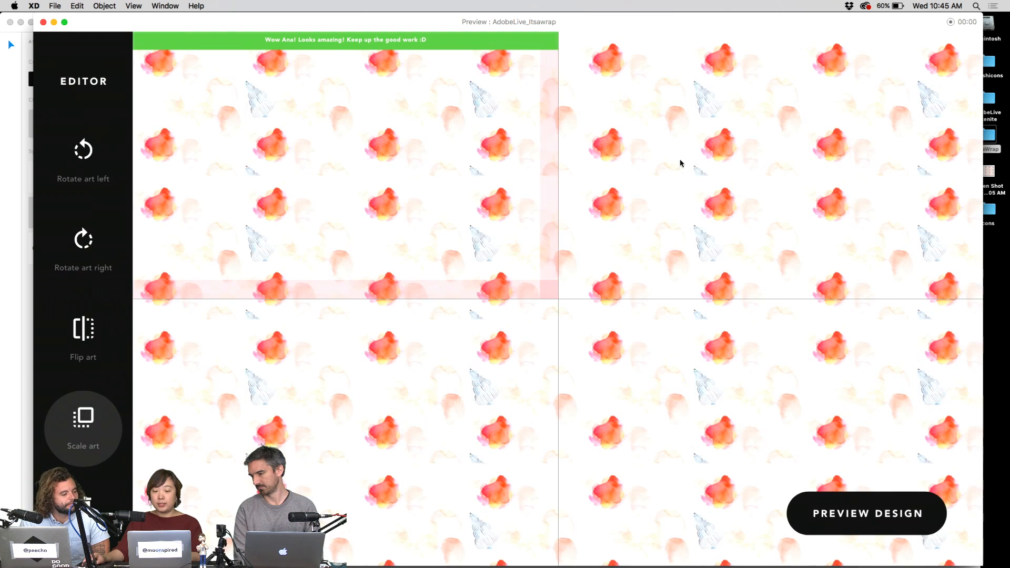
{"action": "left_click", "coordinate": [819, 523]}
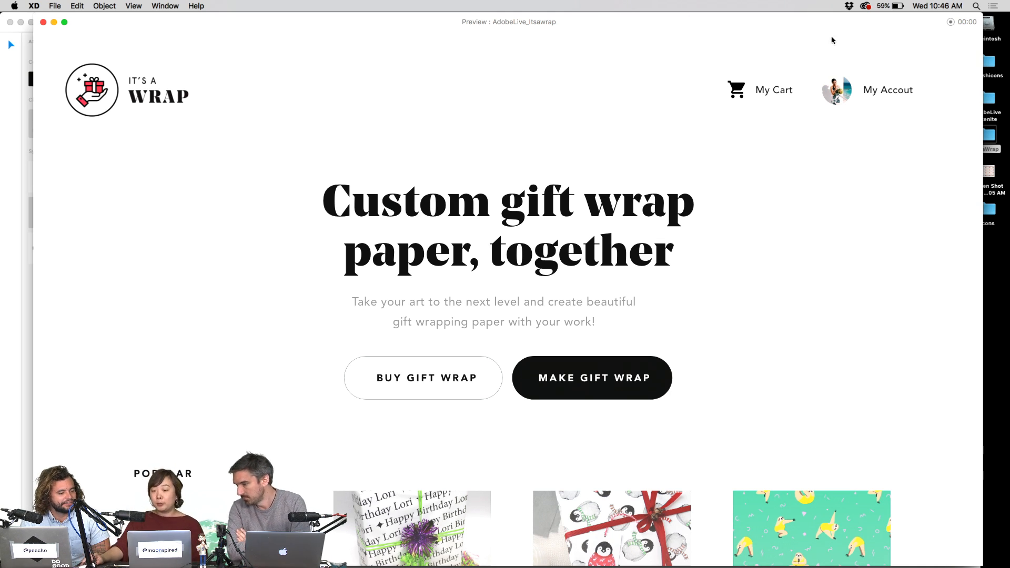
- Record the preview while clicking Make Gift Wrap, Scale art and Preview Design
{"action": "left_click", "coordinate": [950, 22]}
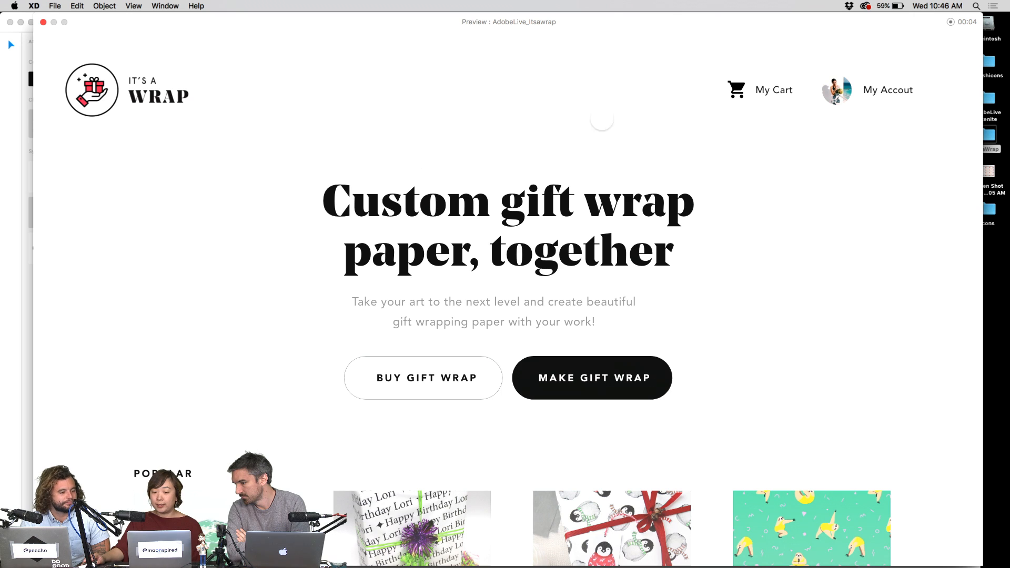
{"action": "left_click", "coordinate": [621, 378]}
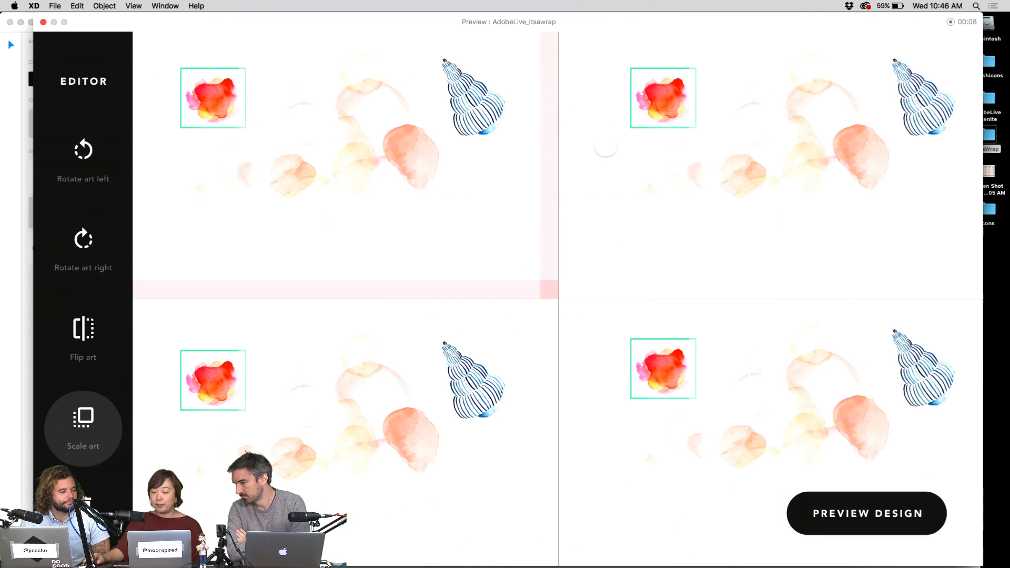
{"action": "left_click", "coordinate": [585, 114]}
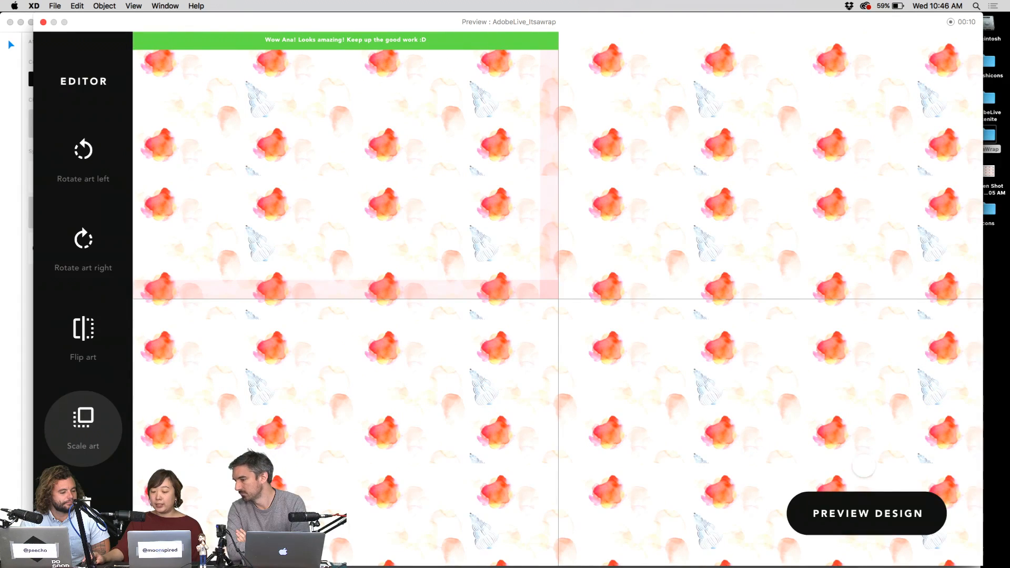
{"action": "left_click", "coordinate": [859, 508]}
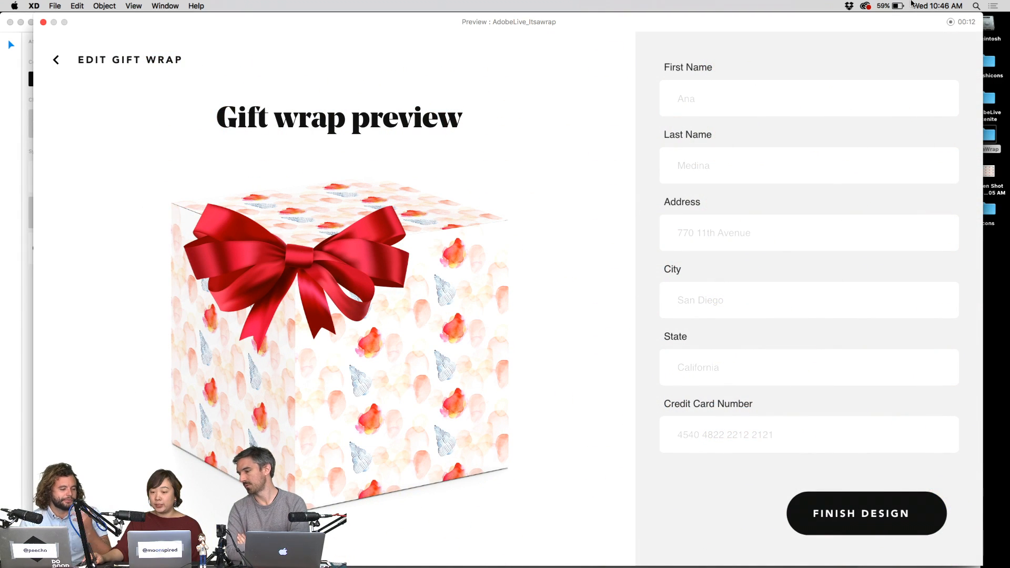
- Stop recording, save AdobeLive_Itsawrap.mp4 to the Desktop, and Quick Look the file
{"action": "left_click", "coordinate": [951, 22]}
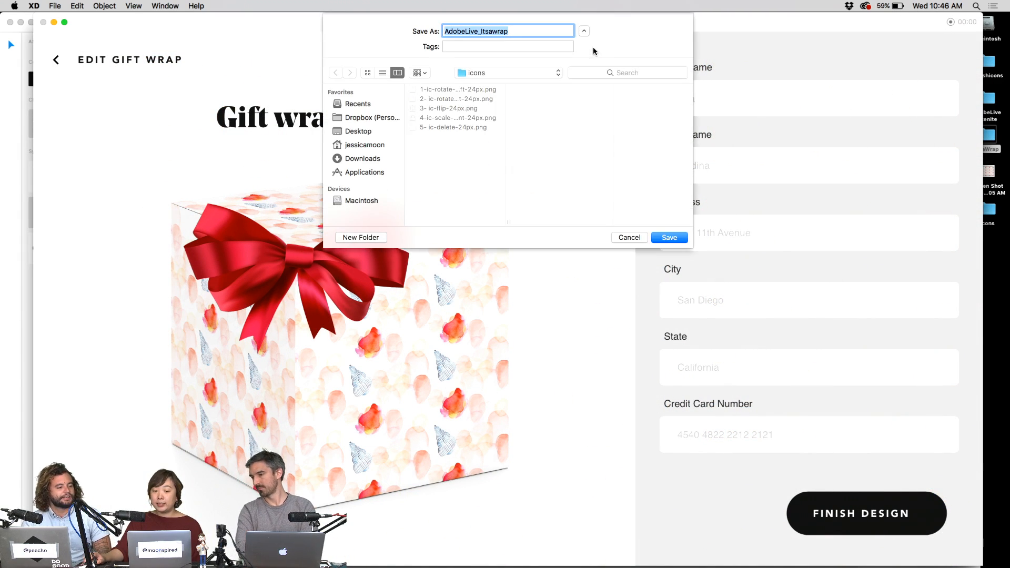
{"action": "left_click", "coordinate": [363, 132]}
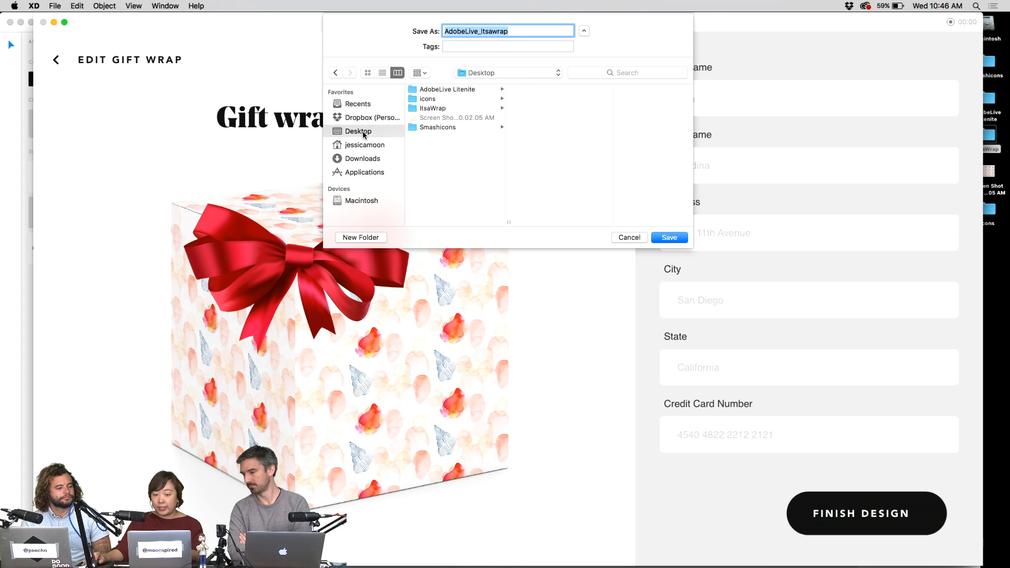
{"action": "left_click", "coordinate": [670, 237]}
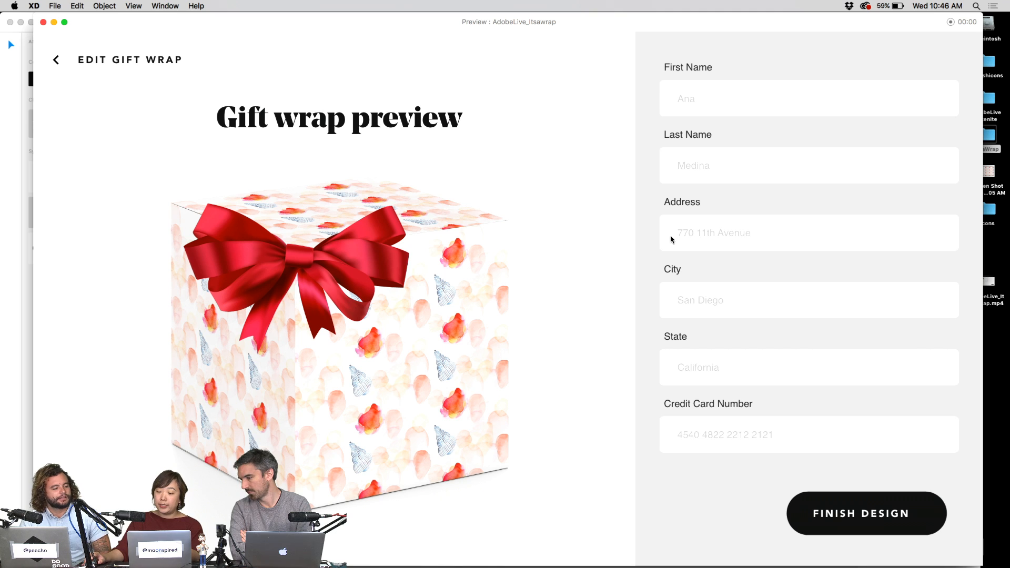
{"action": "left_click", "coordinate": [996, 295]}
{"action": "key", "text": "space"}
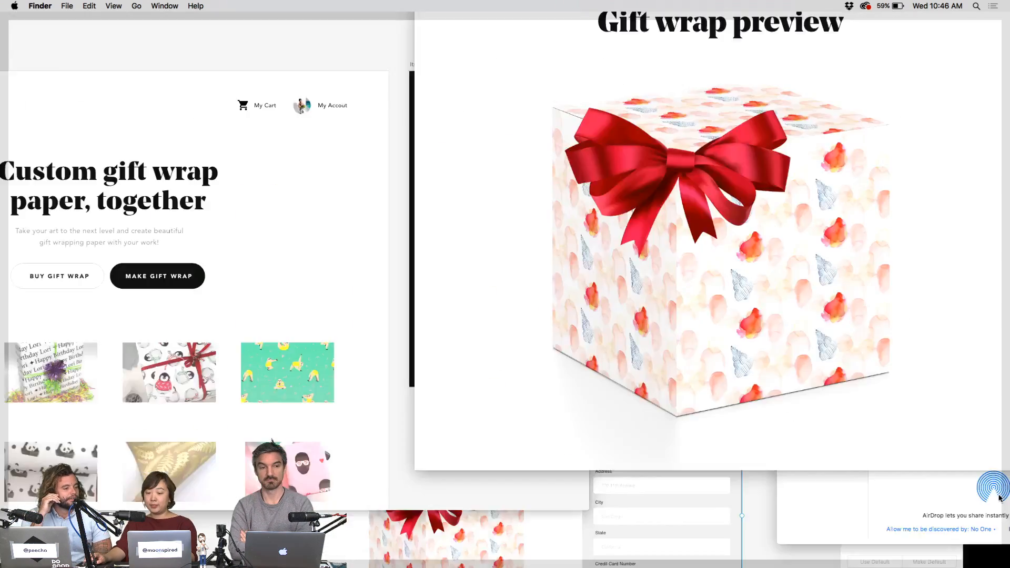
- Move AdobeLive_Itsawrap.mp4 to mid-desktop, play it in Quick Look, then close XD's preview window
{"action": "key", "text": "space"}
{"action": "left_click_drag", "start_coordinate": [996, 297], "coordinate": [709, 260]}
{"action": "left_click", "coordinate": [670, 243]}
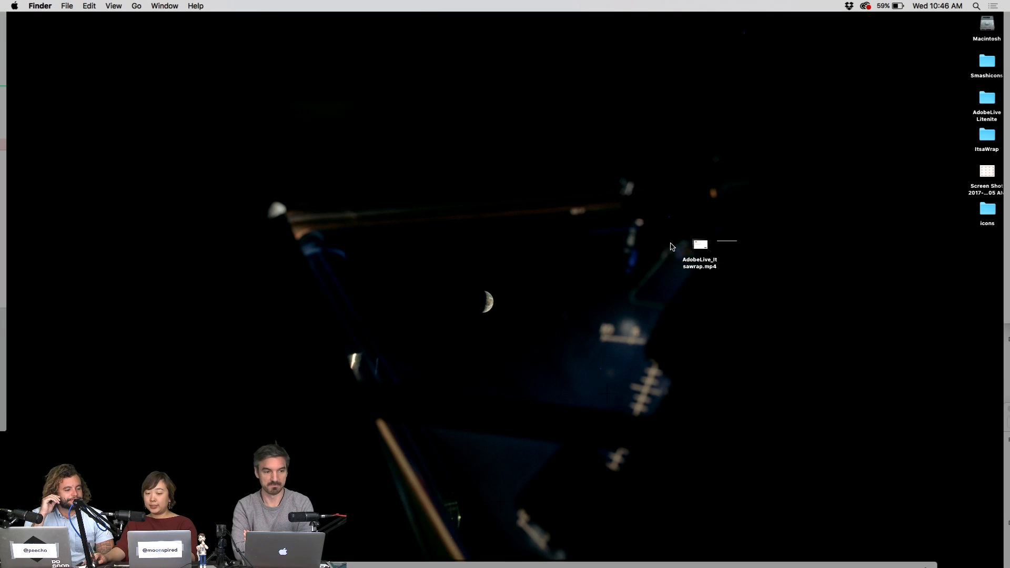
{"action": "left_click_drag", "start_coordinate": [787, 194], "coordinate": [661, 277]}
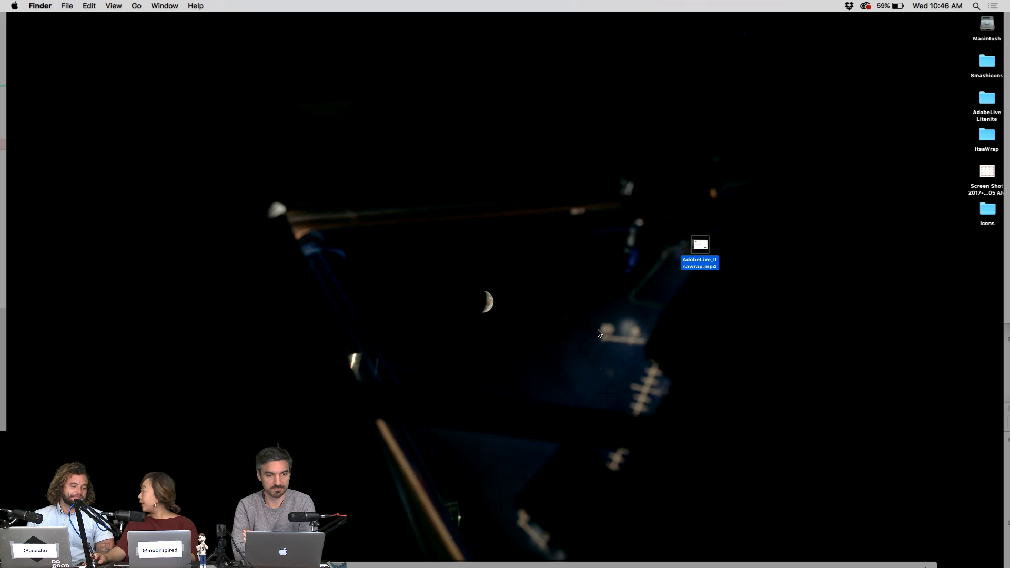
{"action": "key", "text": "space"}
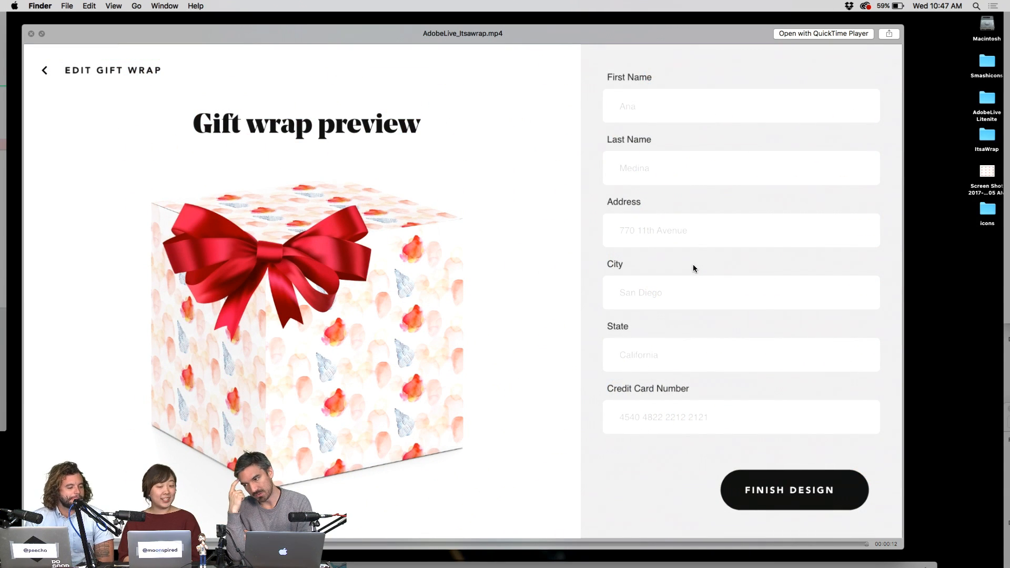
{"action": "key", "text": "space"}
{"action": "key", "text": "super+Tab"}
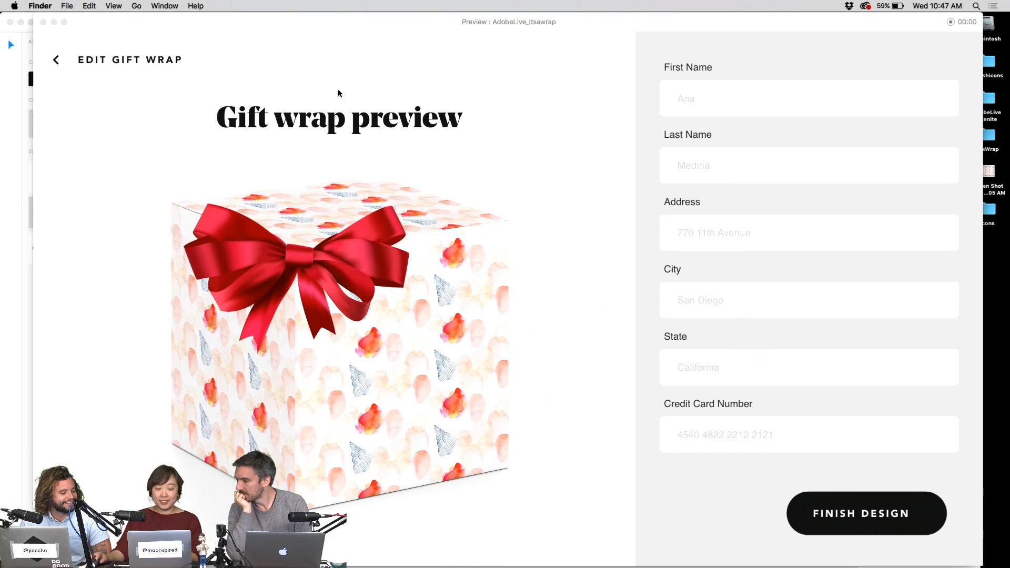
{"action": "left_click", "coordinate": [43, 22]}
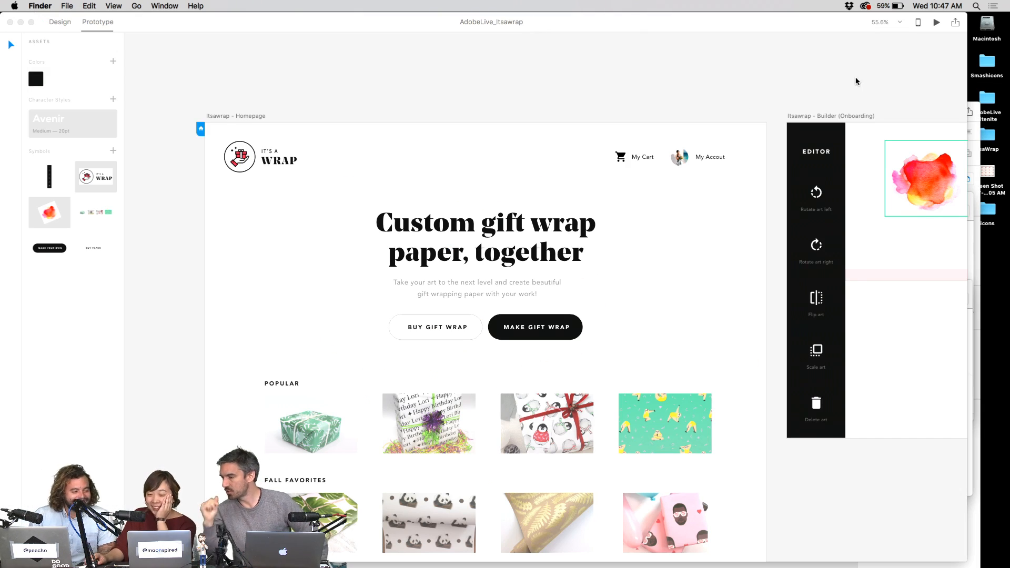
- Create a shareable online link for the Itsawrap prototype from the Share Online panel
{"action": "left_click", "coordinate": [955, 22]}
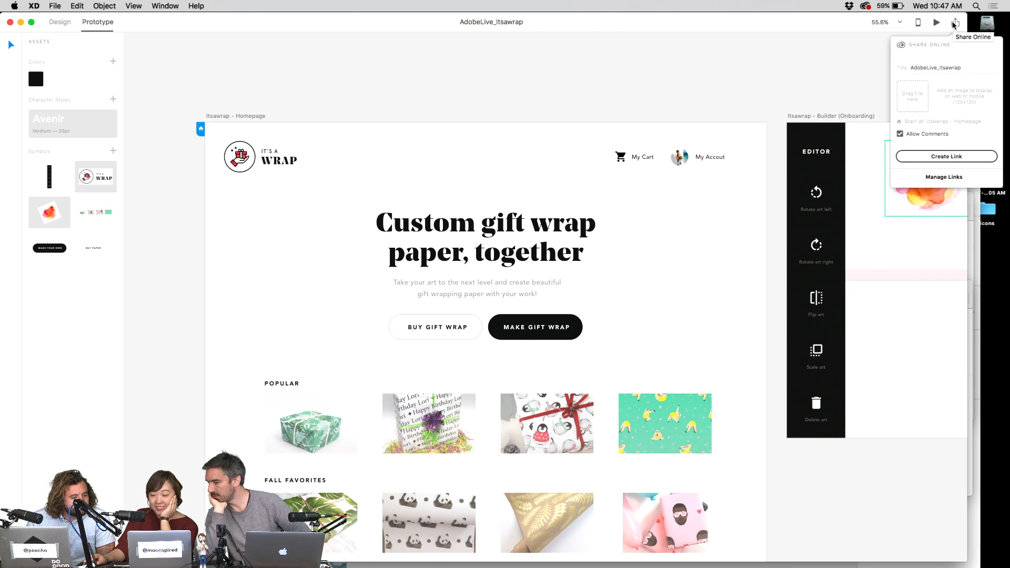
{"action": "left_click", "coordinate": [949, 159]}
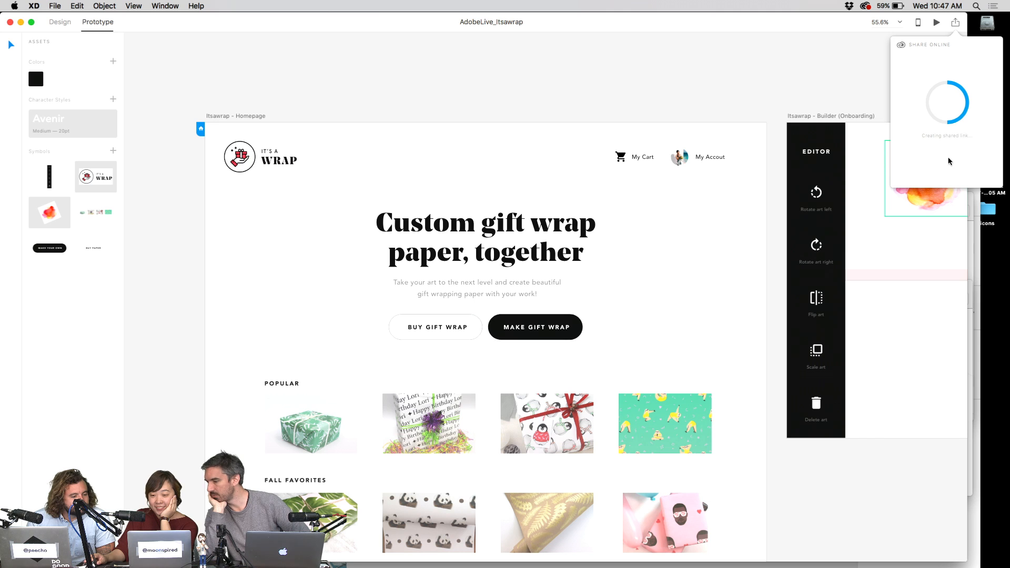
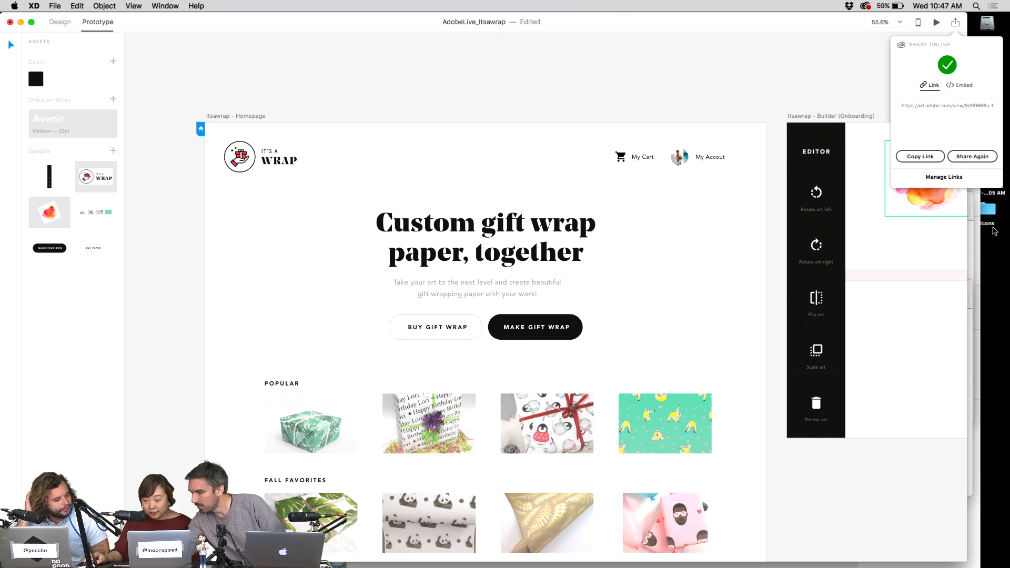
- Switch Share Online to the Embed tab and select the 1920×1080 iframe code
{"action": "left_click", "coordinate": [960, 86]}
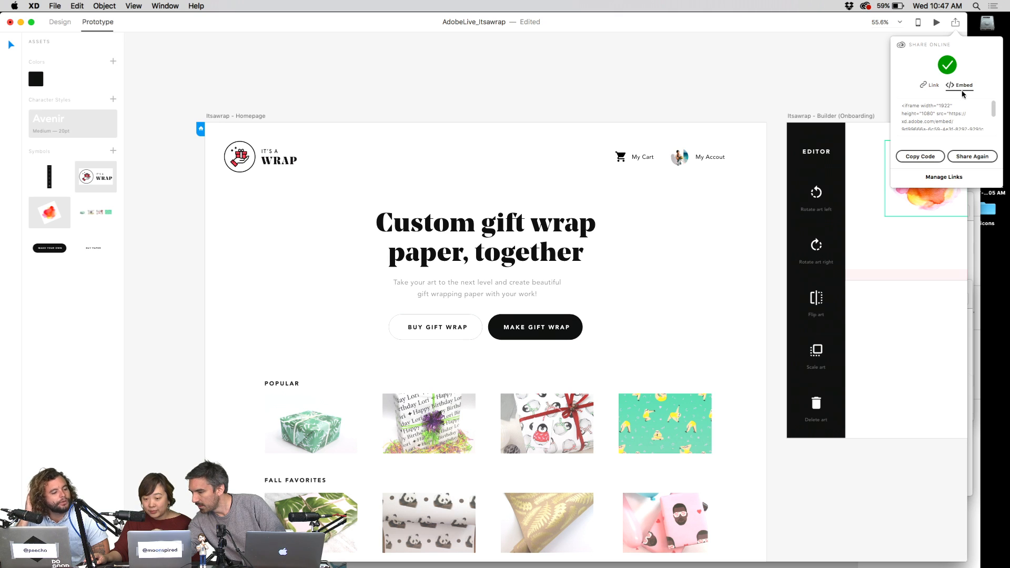
{"action": "scroll", "coordinate": [953, 120], "scroll_direction": "down", "scroll_amount": 1}
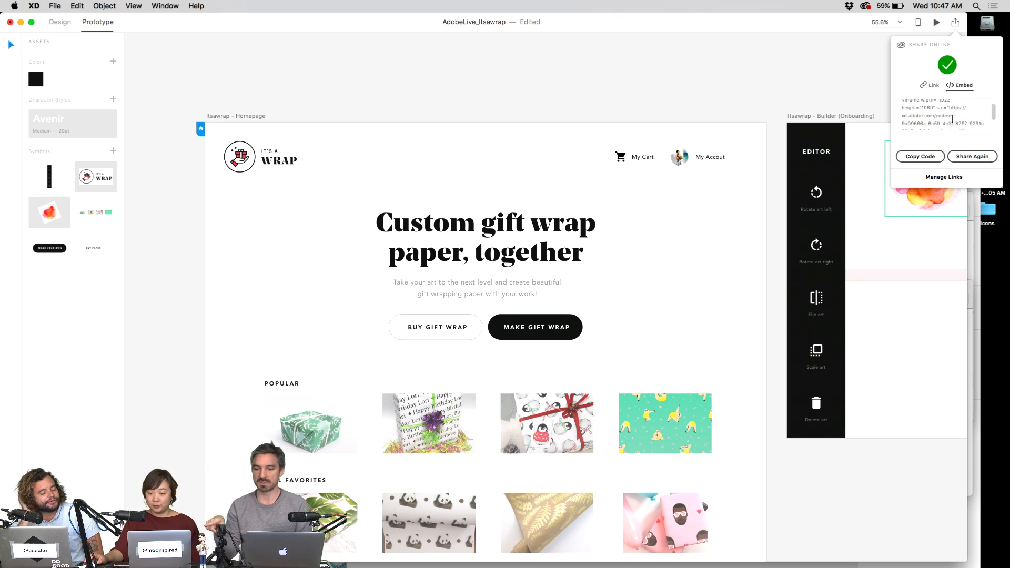
{"action": "scroll", "coordinate": [952, 120], "scroll_direction": "up", "scroll_amount": 1}
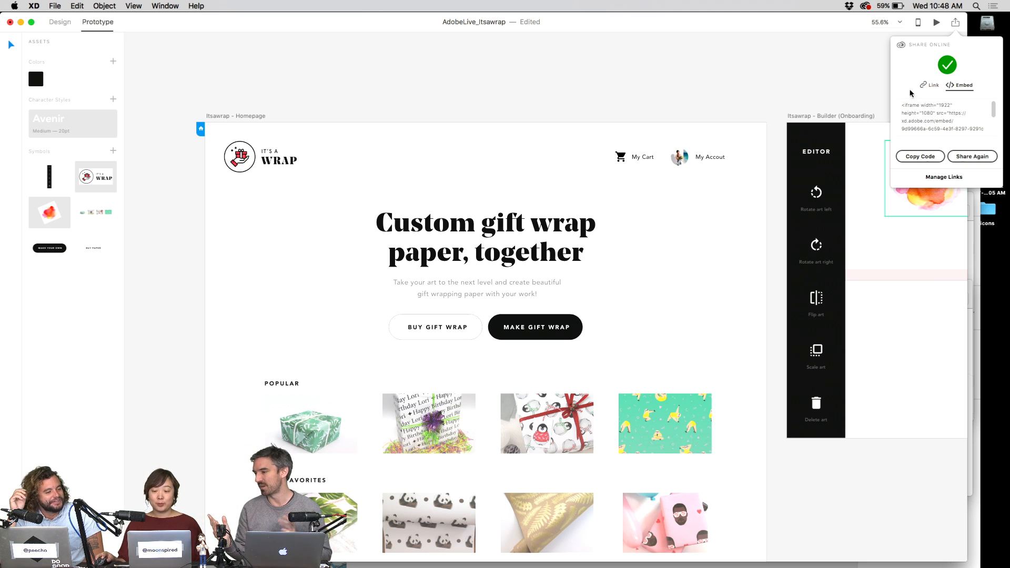
{"action": "left_click", "coordinate": [936, 125]}
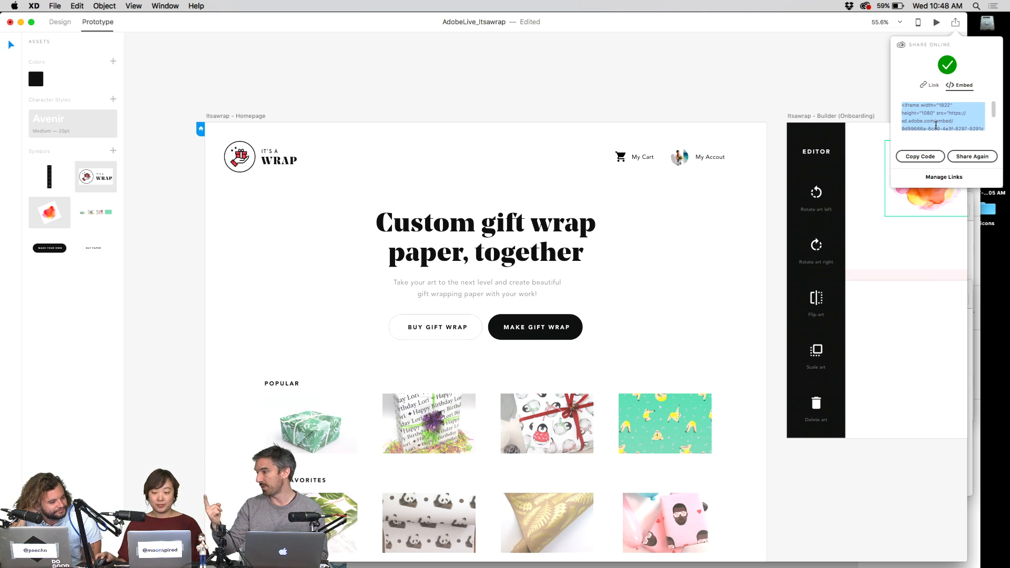
{"action": "scroll", "coordinate": [936, 125], "scroll_direction": "down", "scroll_amount": 2}
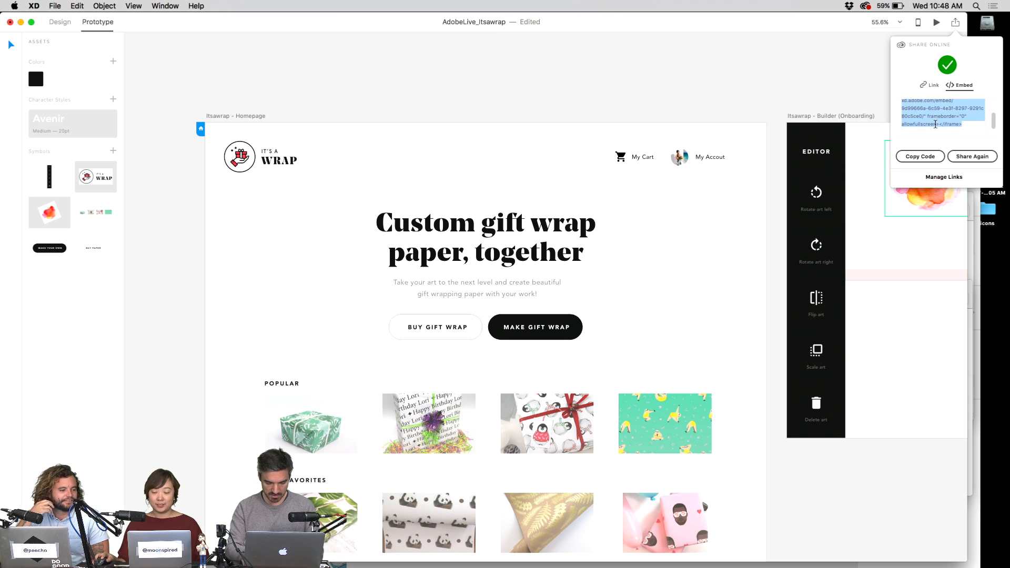
{"action": "left_click", "coordinate": [937, 125]}
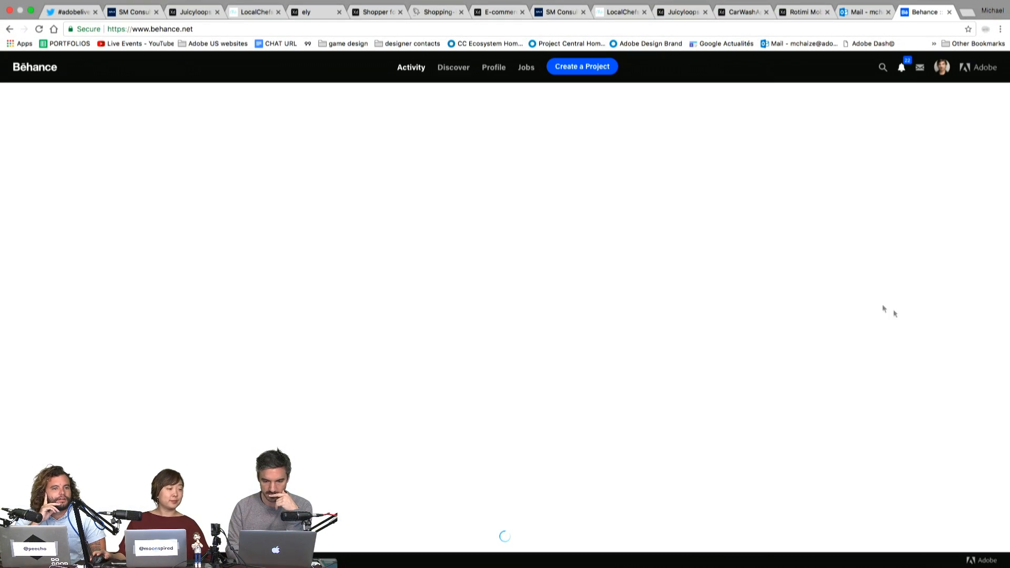
- Go to the Behance profile and open the Slideshow on Behance project
{"action": "mouse_move", "coordinate": [946, 75]}
{"action": "left_click", "coordinate": [860, 103]}
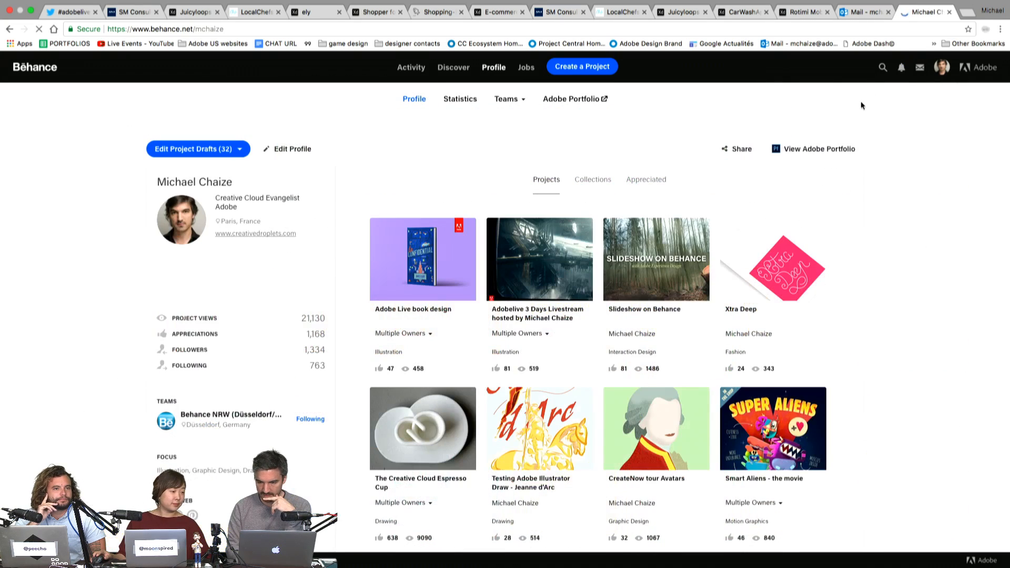
{"action": "left_click", "coordinate": [662, 261]}
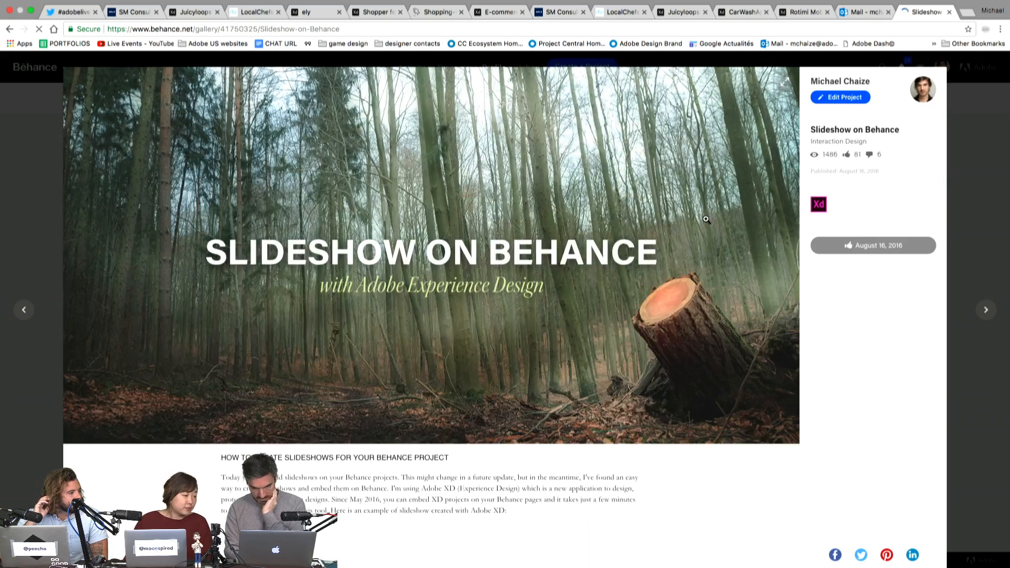
- Step the embedded XD slideshow forward and back, ending on the Atlantic Ocean slide
{"action": "scroll", "coordinate": [707, 219], "scroll_direction": "down", "scroll_amount": 4}
{"action": "scroll", "coordinate": [706, 219], "scroll_direction": "up", "scroll_amount": 4}
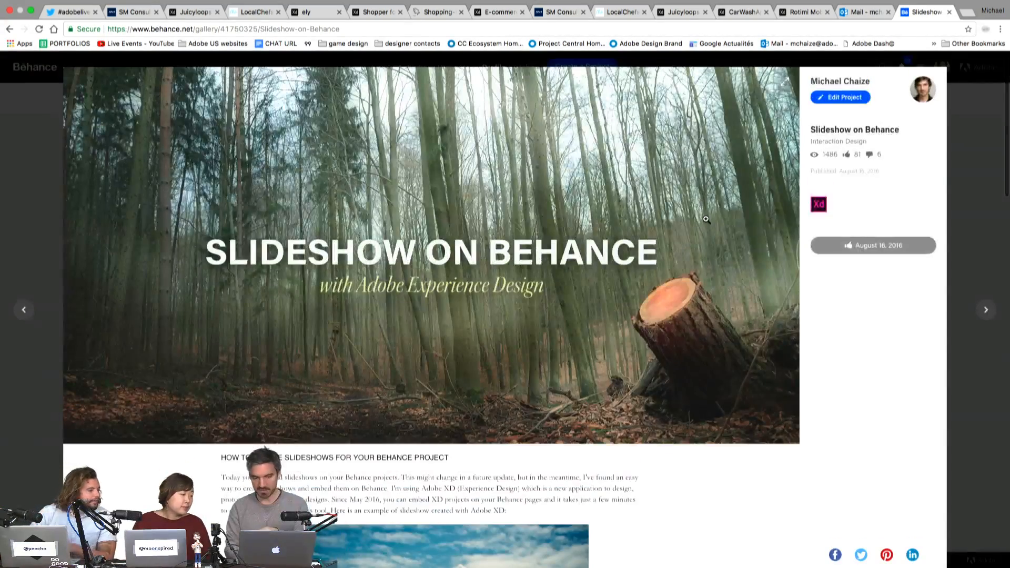
{"action": "scroll", "coordinate": [706, 219], "scroll_direction": "down", "scroll_amount": 6}
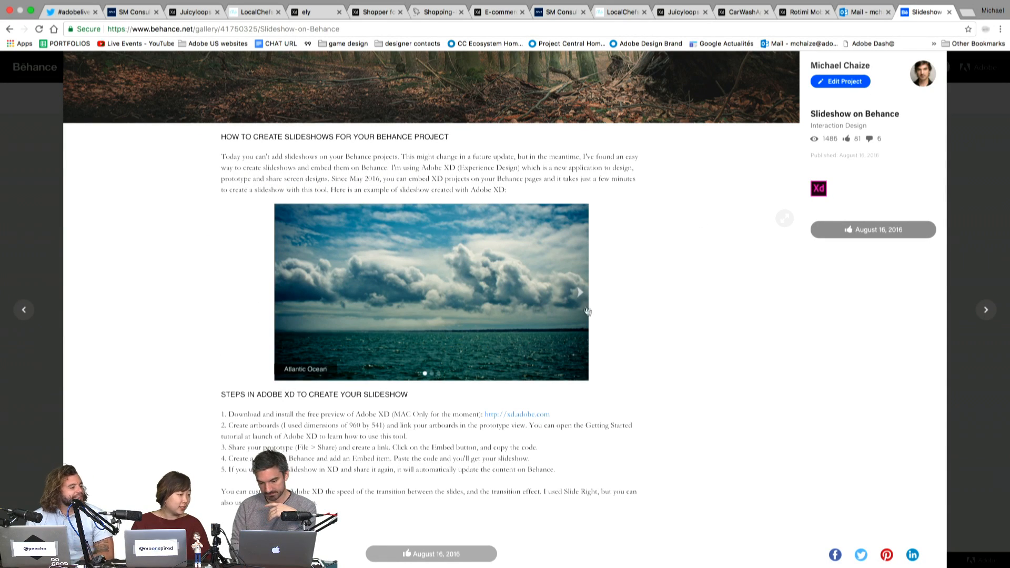
{"action": "left_click", "coordinate": [580, 293]}
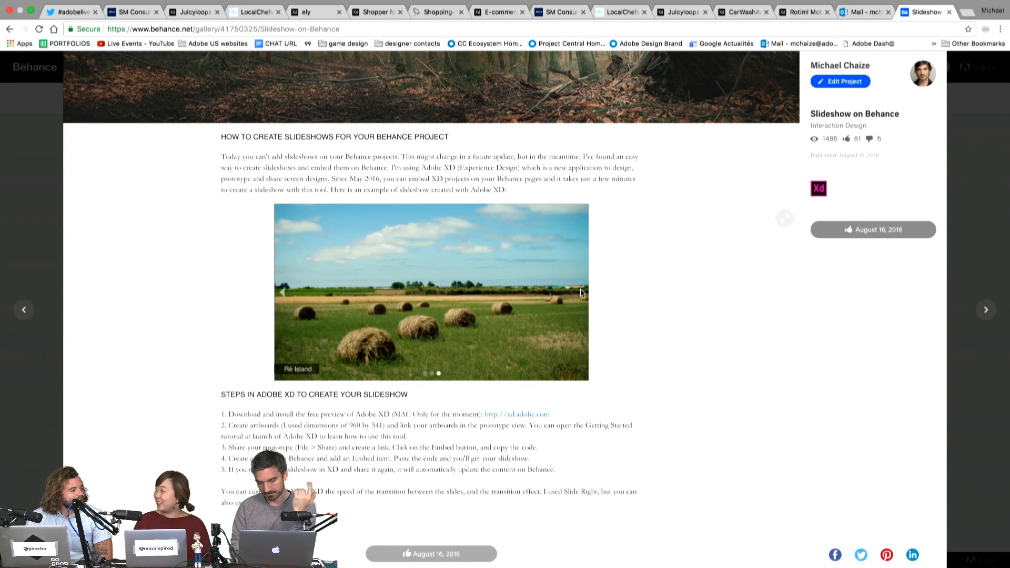
{"action": "left_click", "coordinate": [295, 289]}
{"action": "left_click", "coordinate": [295, 288]}
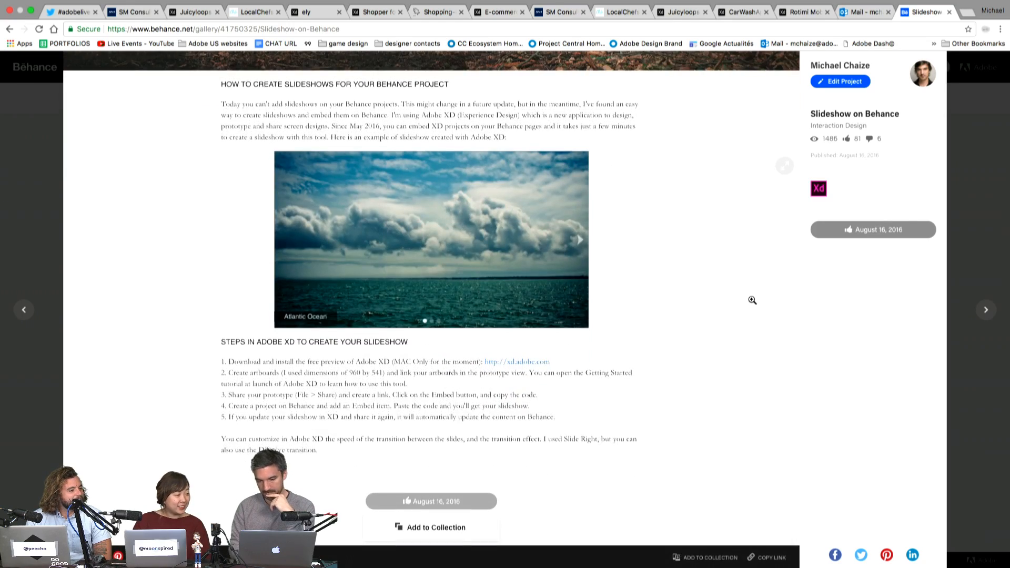
{"action": "scroll", "coordinate": [752, 300], "scroll_direction": "up", "scroll_amount": 5}
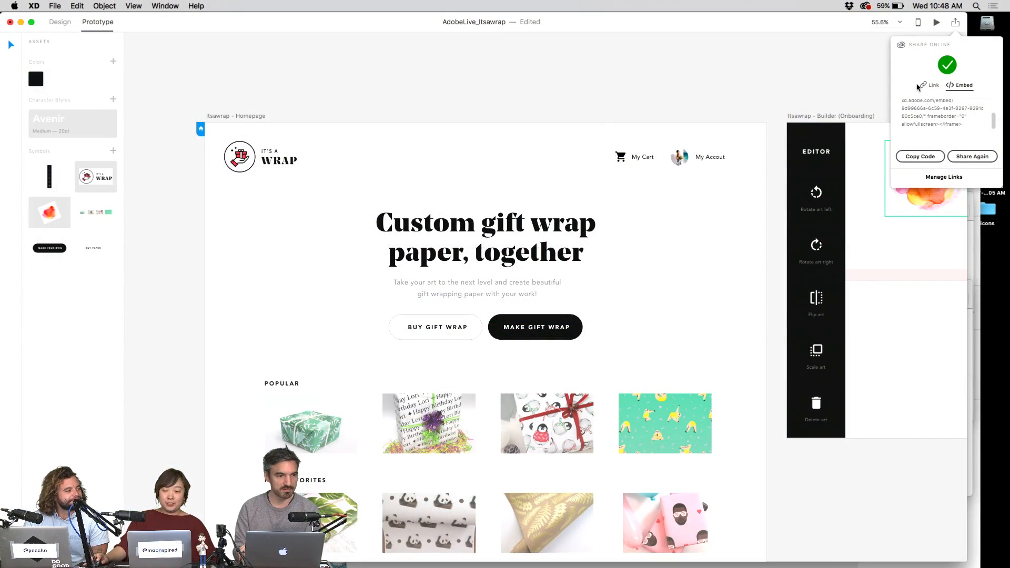
- Return Share Online to the Link tab, copy the prototype's share link, and move to Chrome
{"action": "left_click", "coordinate": [931, 85]}
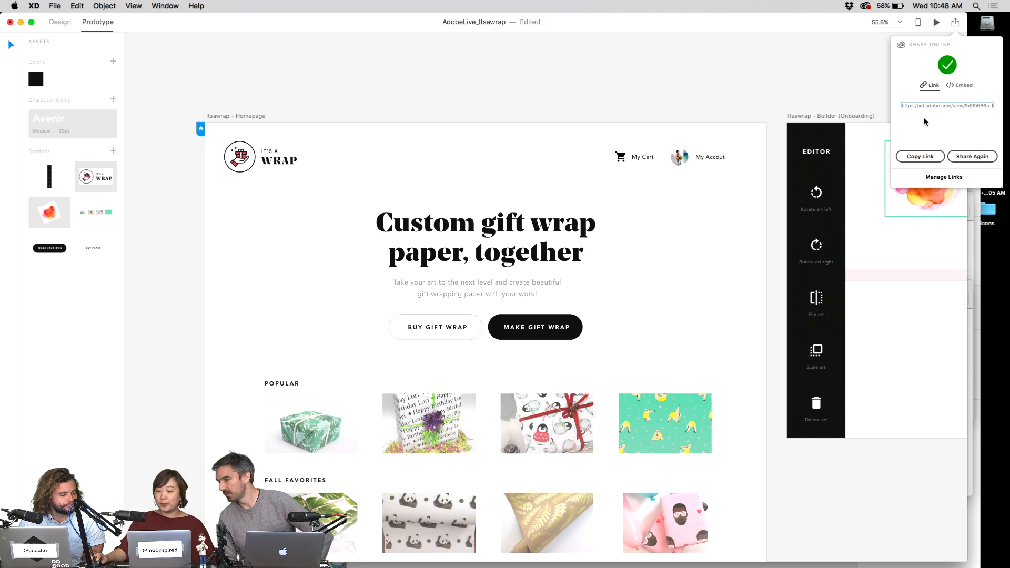
{"action": "left_click", "coordinate": [848, 73]}
{"action": "left_click", "coordinate": [955, 26]}
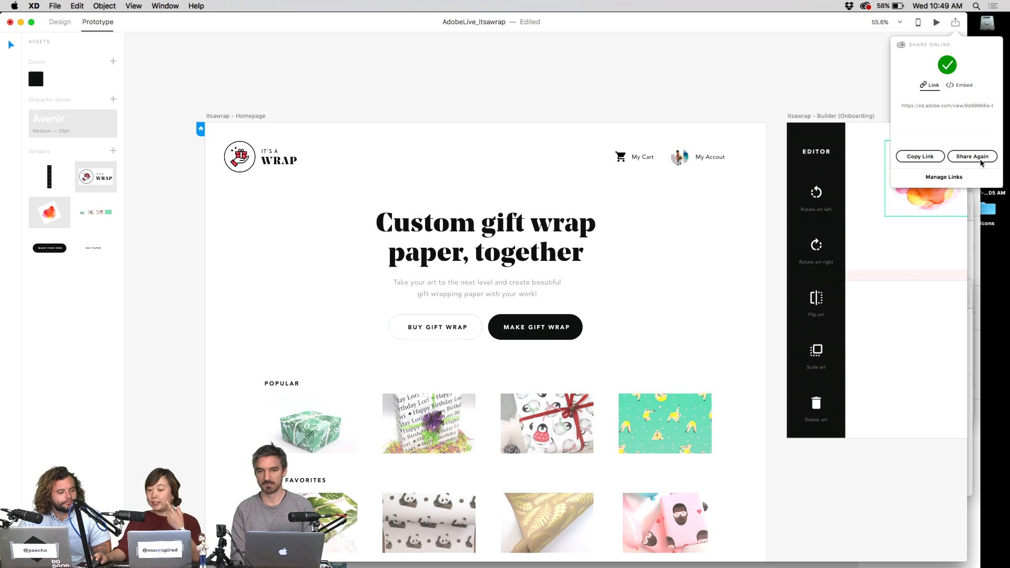
{"action": "left_click", "coordinate": [930, 157]}
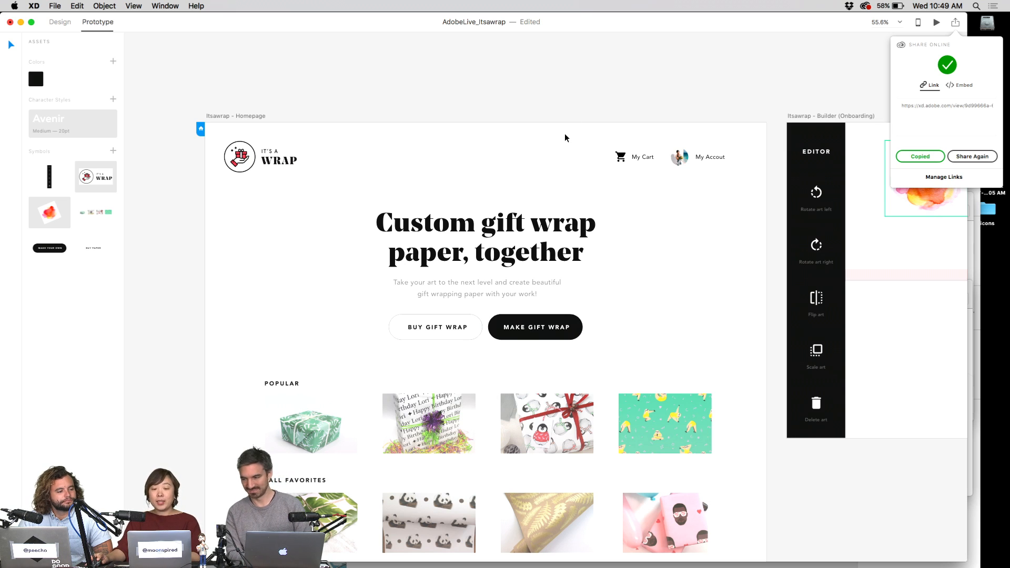
{"action": "key", "text": "ctrl+Left"}
{"action": "key", "text": "ctrl+Right"}
{"action": "key", "text": "ctrl+Right"}
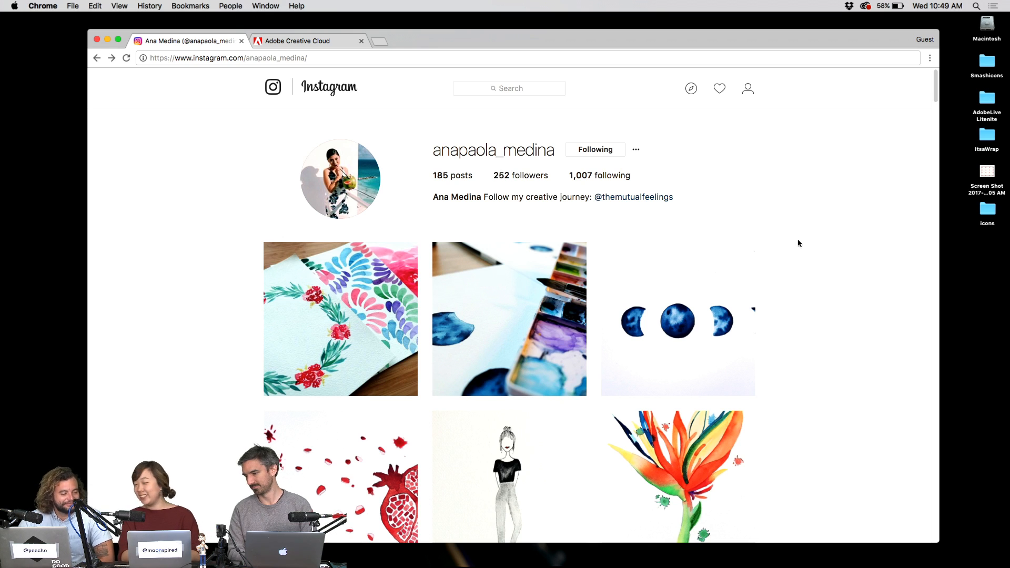
- Paste the share link into a new Chrome tab, load the prototype, and reveal its hotspots
{"action": "key", "text": "super+t"}
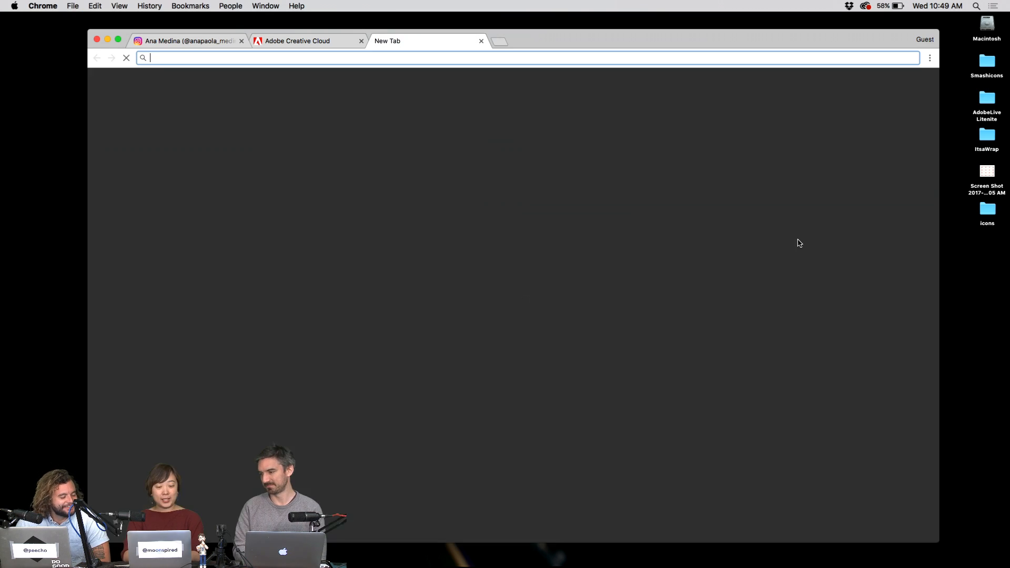
{"action": "key", "text": "Return"}
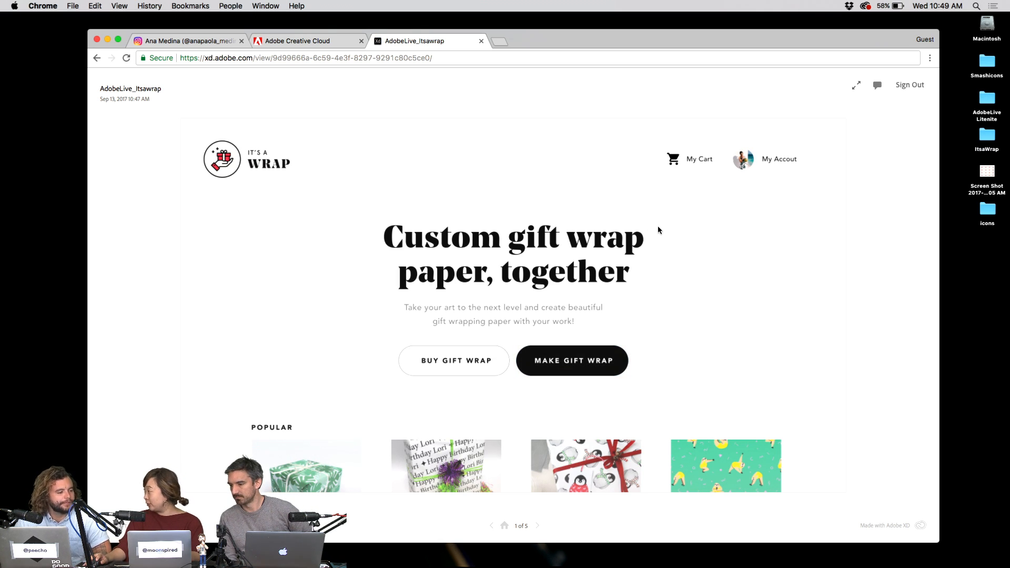
{"action": "left_click", "coordinate": [314, 224]}
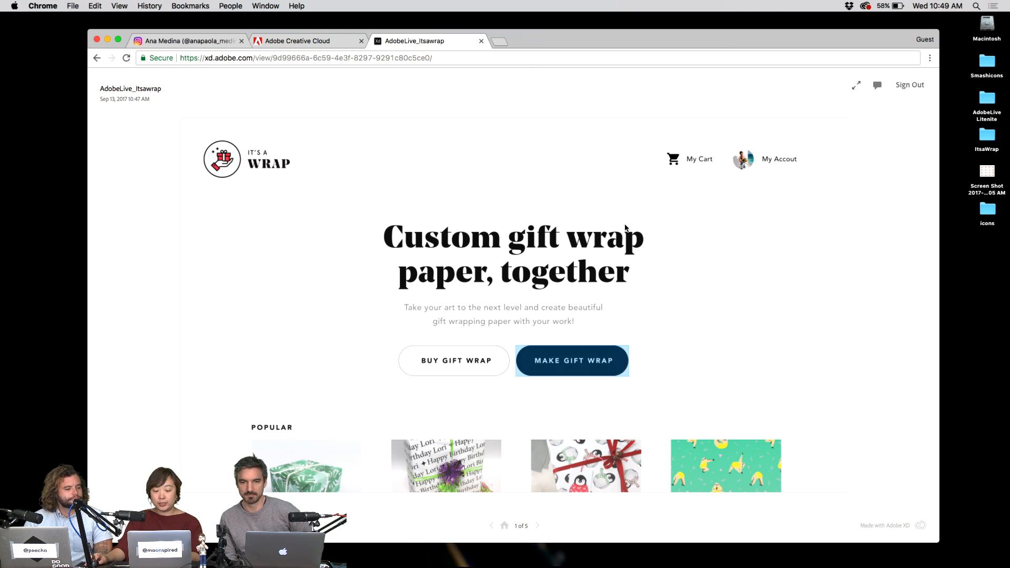
{"action": "key", "text": "ctrl+Left"}
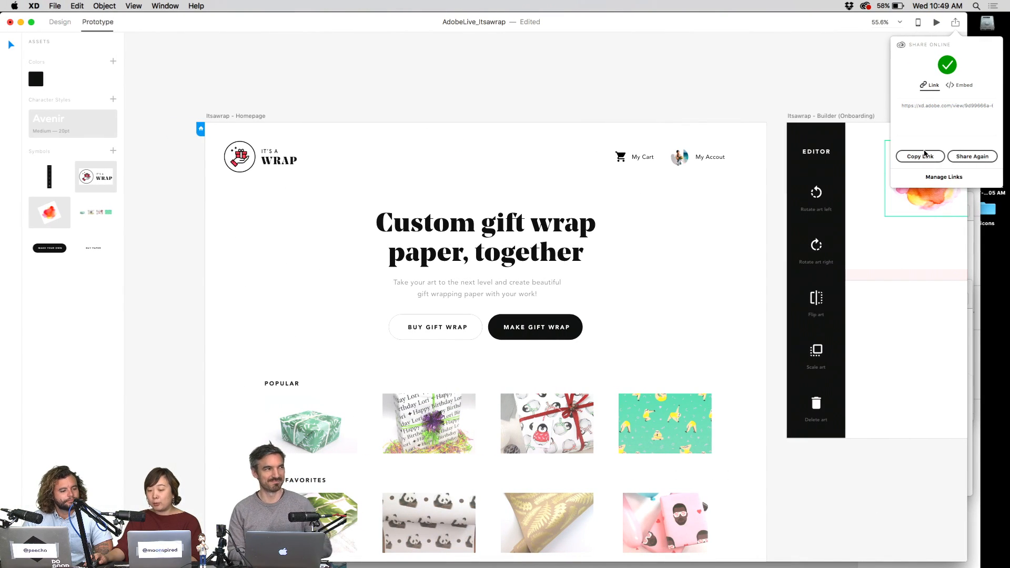
- Open the shared link's settings, then bring up the Instagram profile tab in Chrome
{"action": "left_click", "coordinate": [966, 159]}
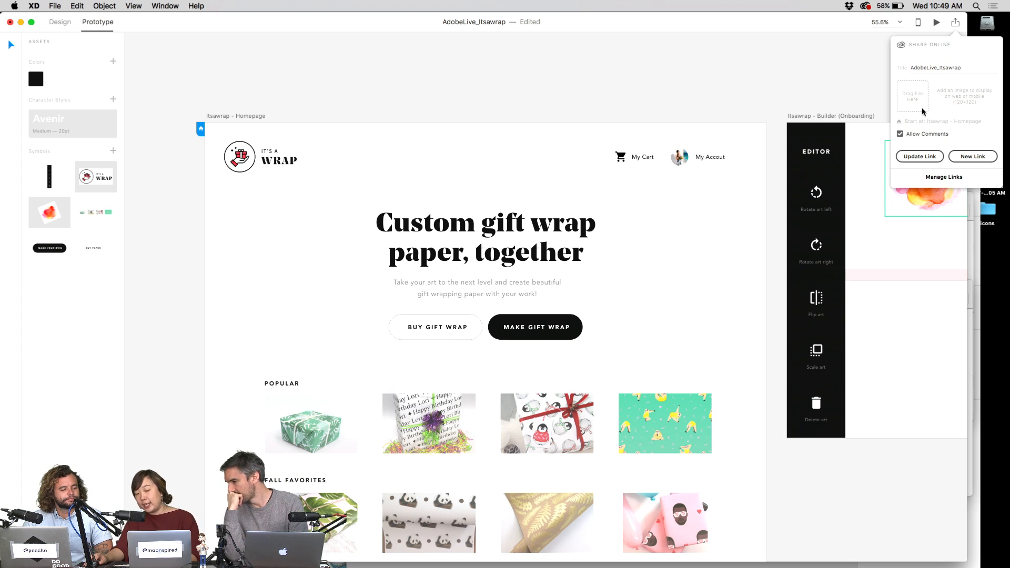
{"action": "key", "text": "F11"}
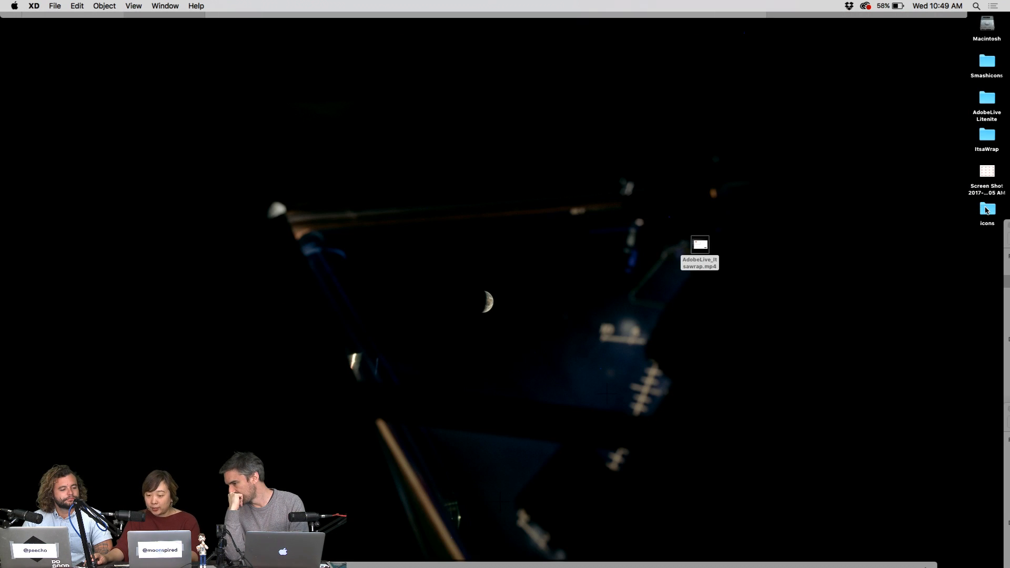
{"action": "key", "text": "ctrl+Right"}
{"action": "key", "text": "ctrl+Tab"}
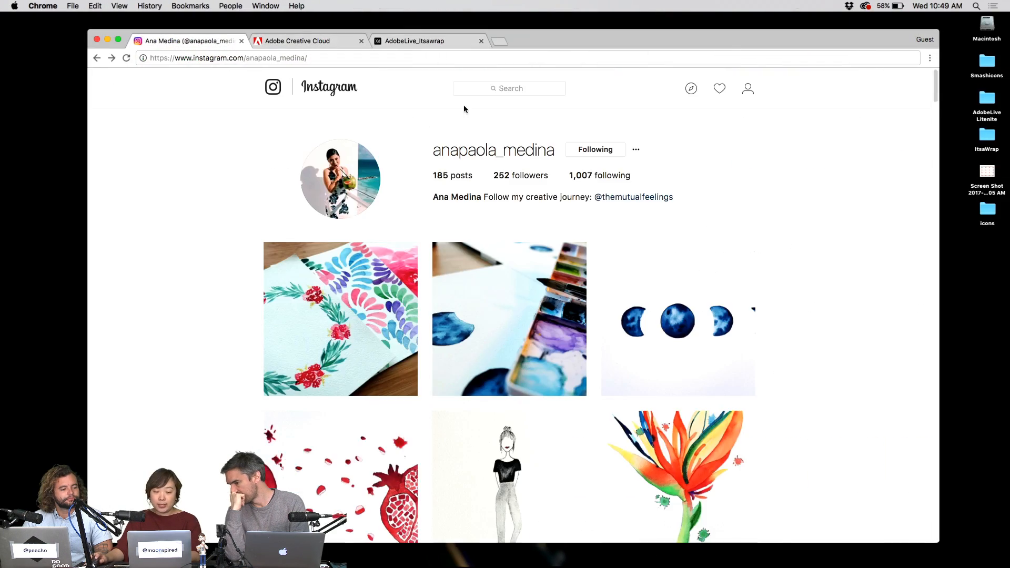
{"action": "scroll", "coordinate": [825, 356], "scroll_direction": "down", "scroll_amount": 4}
{"action": "scroll", "coordinate": [841, 331], "scroll_direction": "up", "scroll_amount": 2}
{"action": "scroll", "coordinate": [848, 327], "scroll_direction": "down", "scroll_amount": 6}
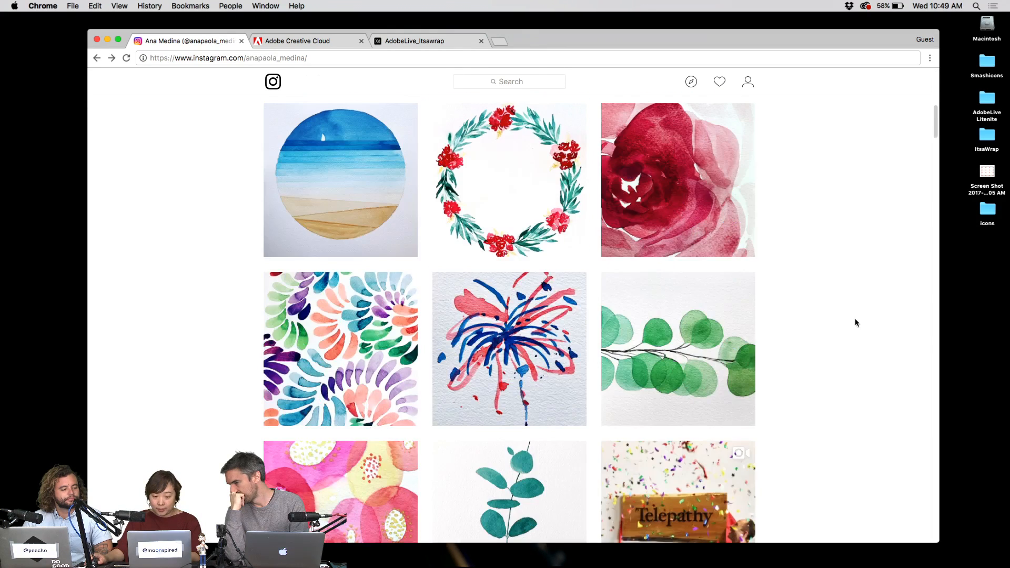
{"action": "scroll", "coordinate": [858, 314], "scroll_direction": "up", "scroll_amount": 3}
- Screenshot the watercolour wreath image, recapturing it more tightly
{"action": "key", "text": "super+shift+4"}
{"action": "left_click_drag", "start_coordinate": [433, 278], "coordinate": [586, 426]}
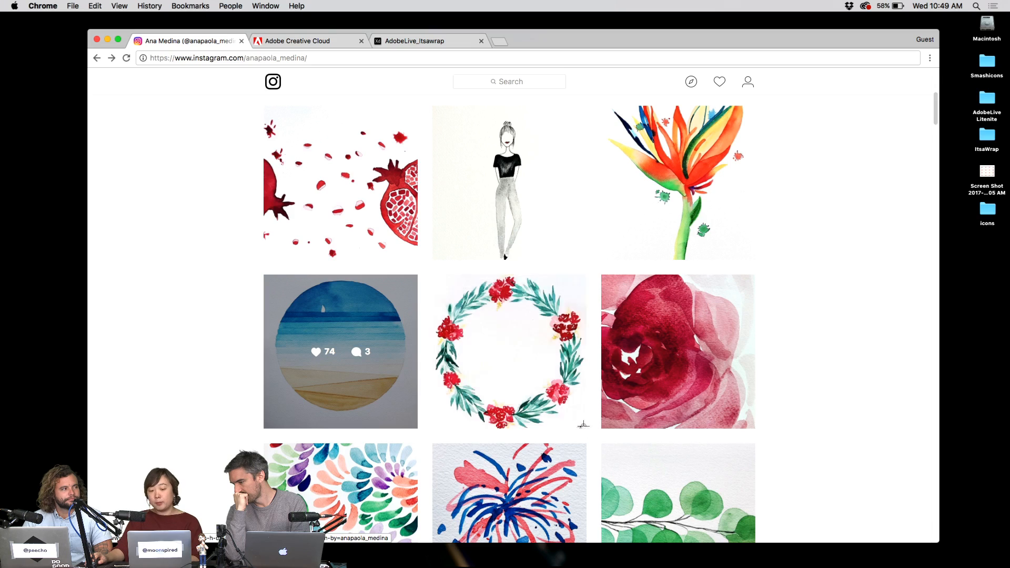
{"action": "key", "text": "ctrl+Left"}
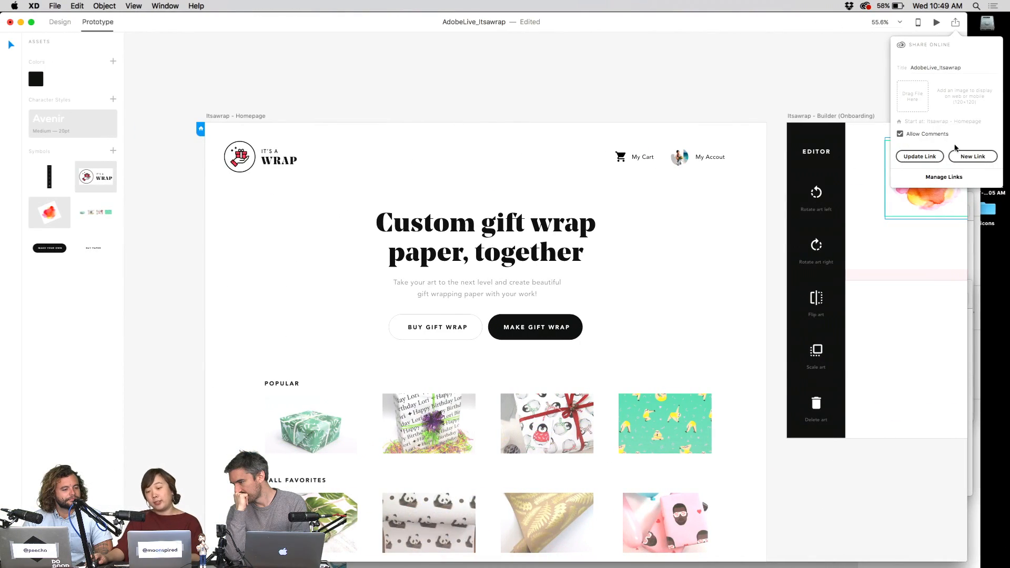
{"action": "key", "text": "ctrl+Right"}
{"action": "key", "text": "super+shift+4"}
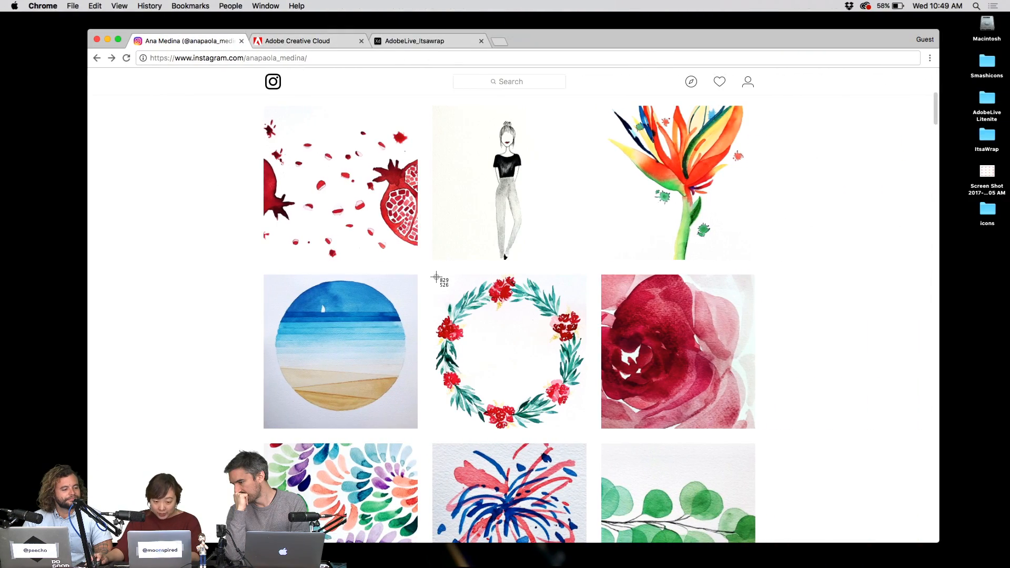
{"action": "left_click_drag", "start_coordinate": [436, 277], "coordinate": [585, 427]}
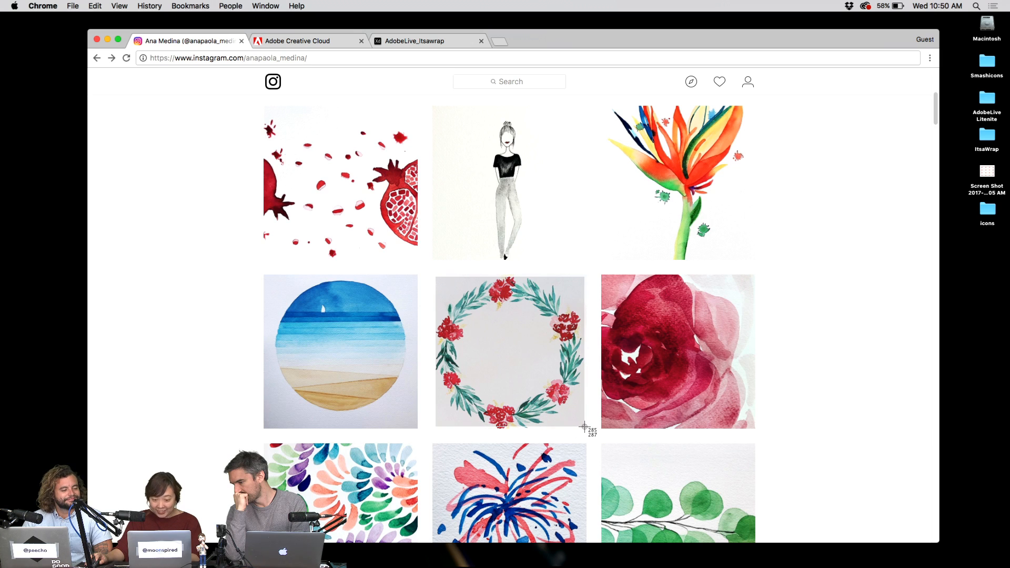
{"action": "key", "text": "ctrl+Left"}
- Set the wreath screenshot as the link thumbnail, update the link, and copy it
{"action": "left_click_drag", "start_coordinate": [987, 282], "coordinate": [920, 99]}
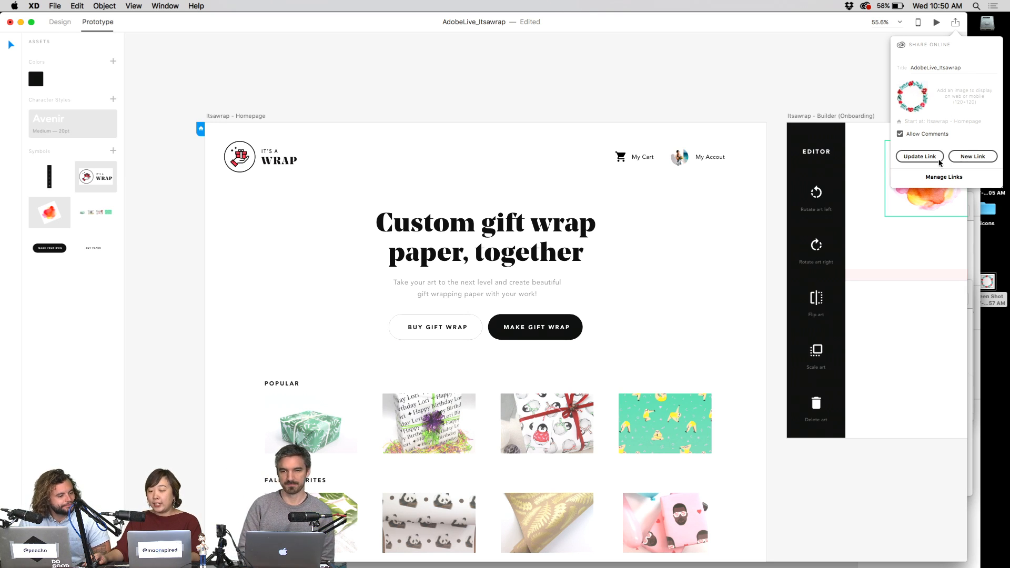
{"action": "left_click", "coordinate": [920, 156]}
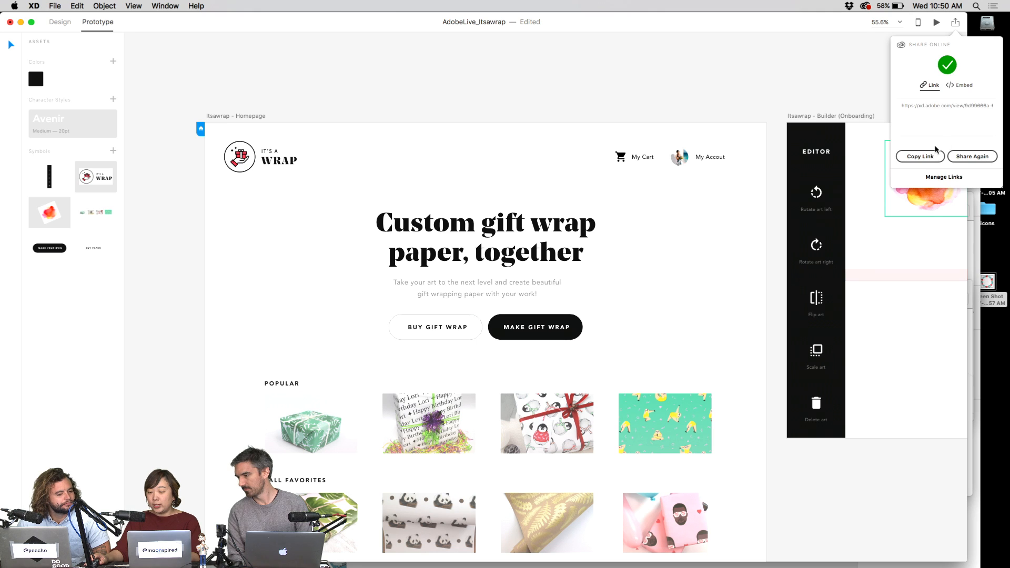
{"action": "left_click", "coordinate": [922, 156]}
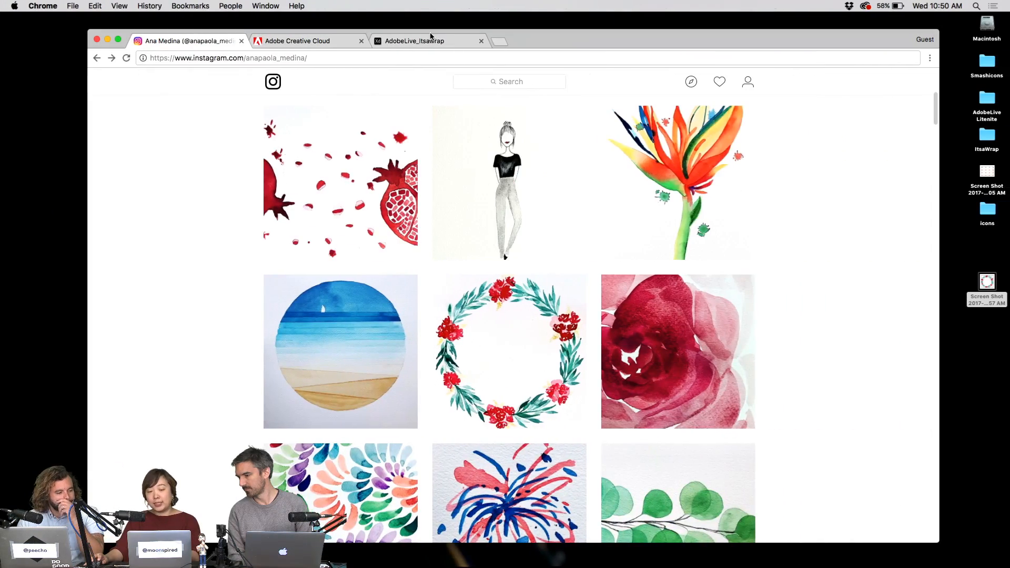
- Reload the shared prototype, open its comments, and type 'Awesome' as a new comment
{"action": "key", "text": "super+r"}
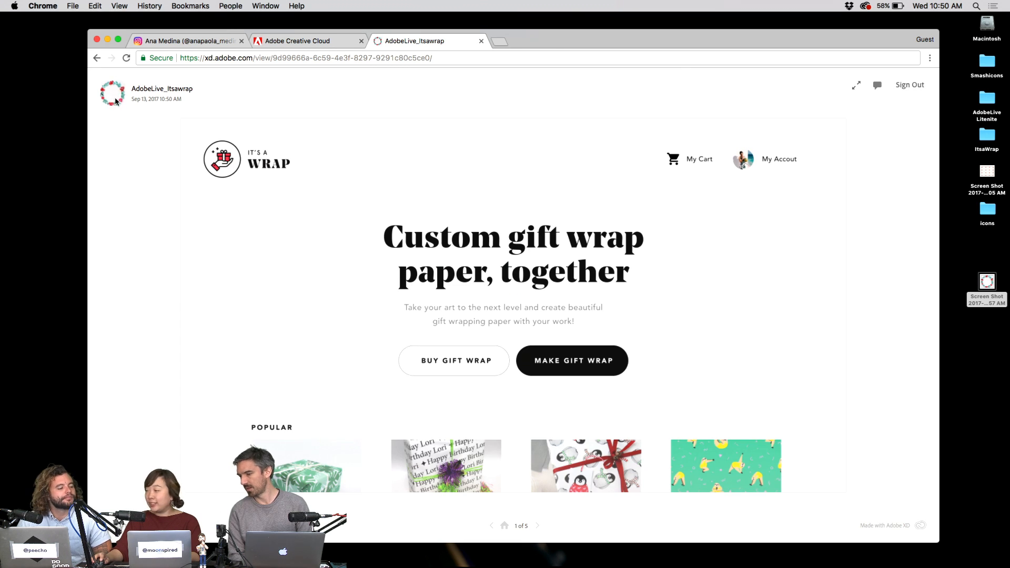
{"action": "left_click", "coordinate": [305, 211]}
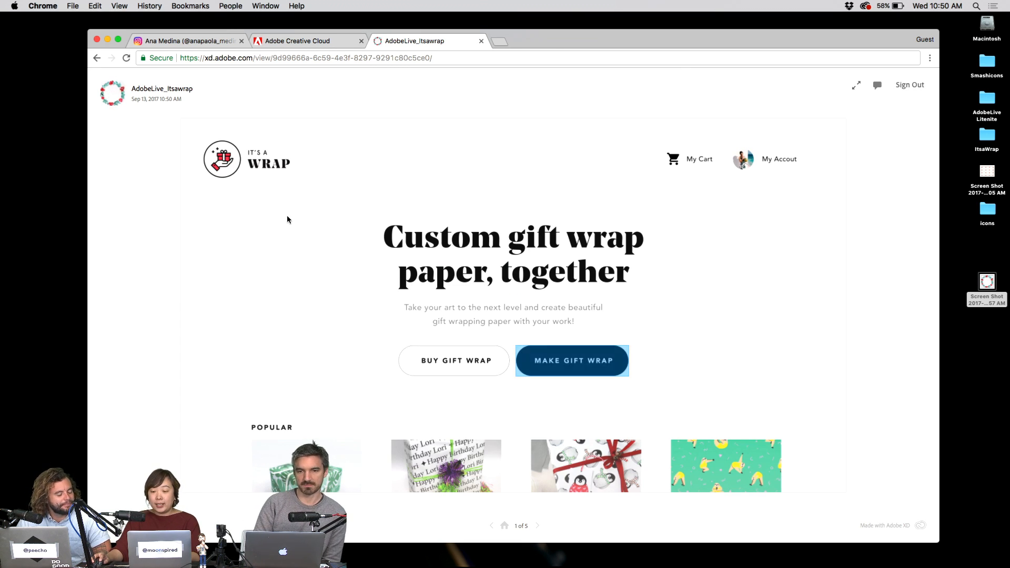
{"action": "left_click", "coordinate": [878, 85]}
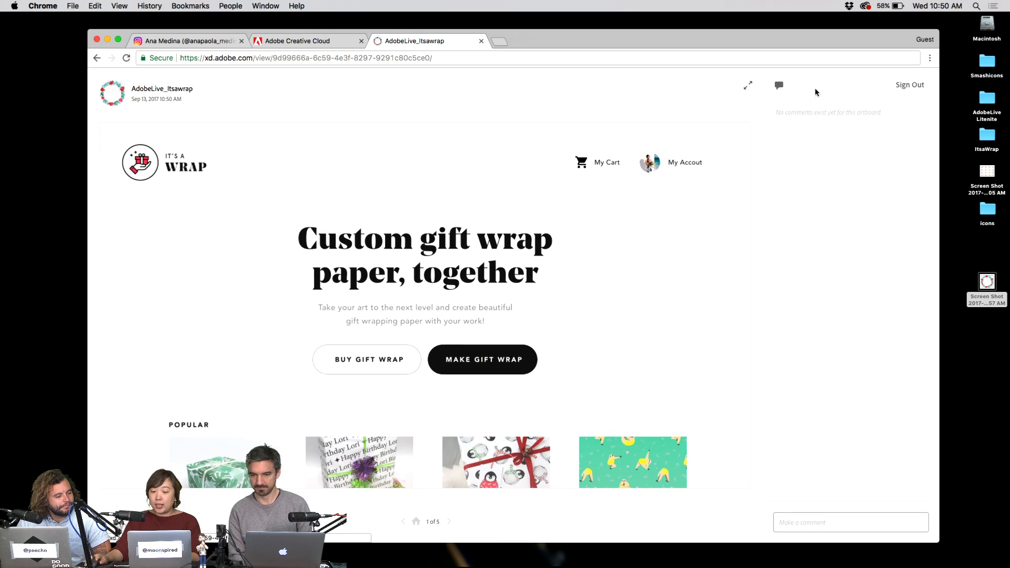
{"action": "left_click", "coordinate": [841, 515]}
{"action": "type", "text": "Awesome"}
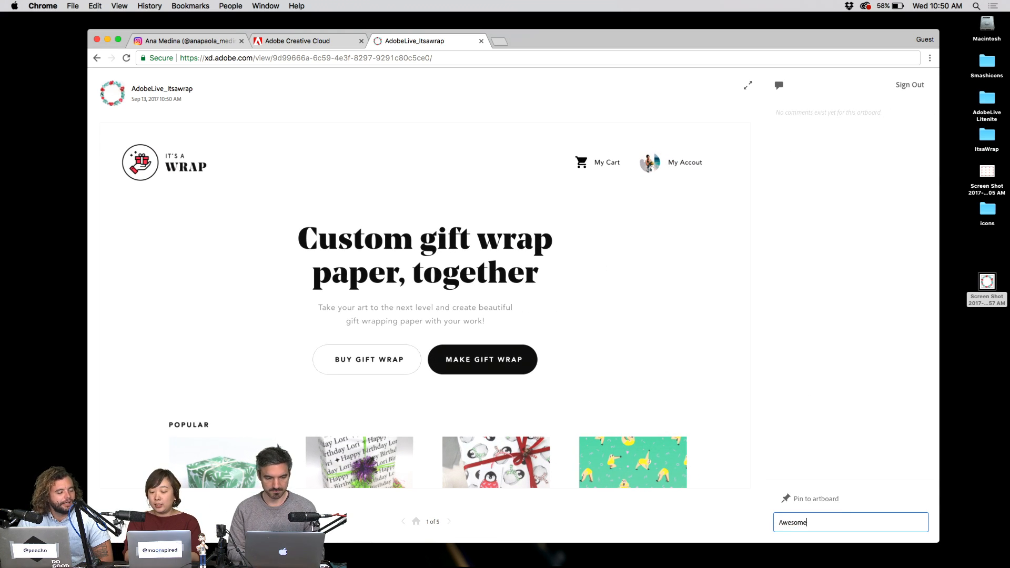
{"action": "key", "text": "BackSpace"}
{"action": "key", "text": "BackSpace"}
{"action": "key", "text": "BackSpace"}
{"action": "key", "text": "BackSpace"}
{"action": "key", "text": "BackSpace"}
{"action": "key", "text": "BackSpace"}
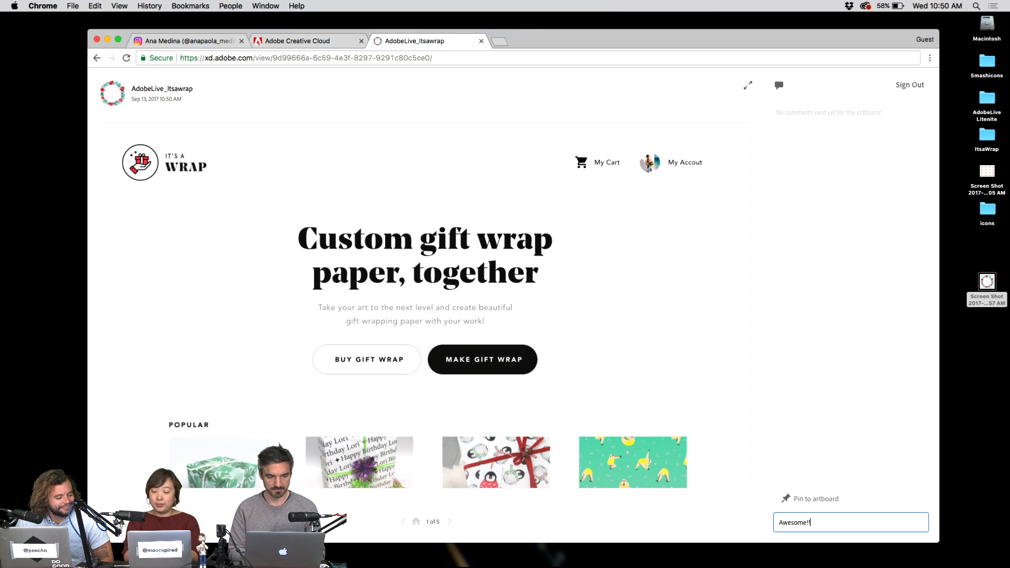
- Submit 'Awesome!!' so it appears in the prototype's comment list
{"action": "key", "text": "Return"}
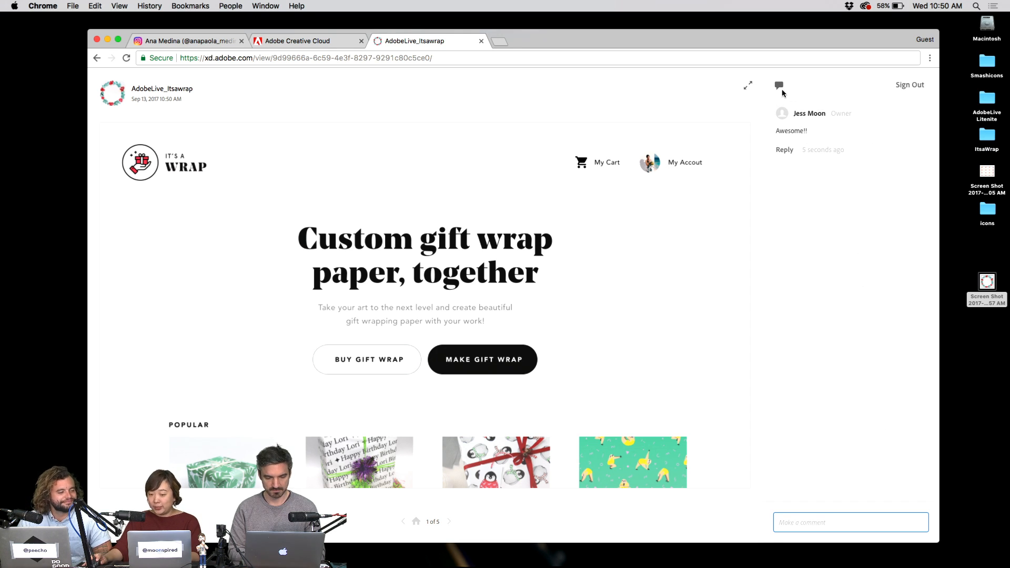
{"action": "mouse_move", "coordinate": [908, 119]}
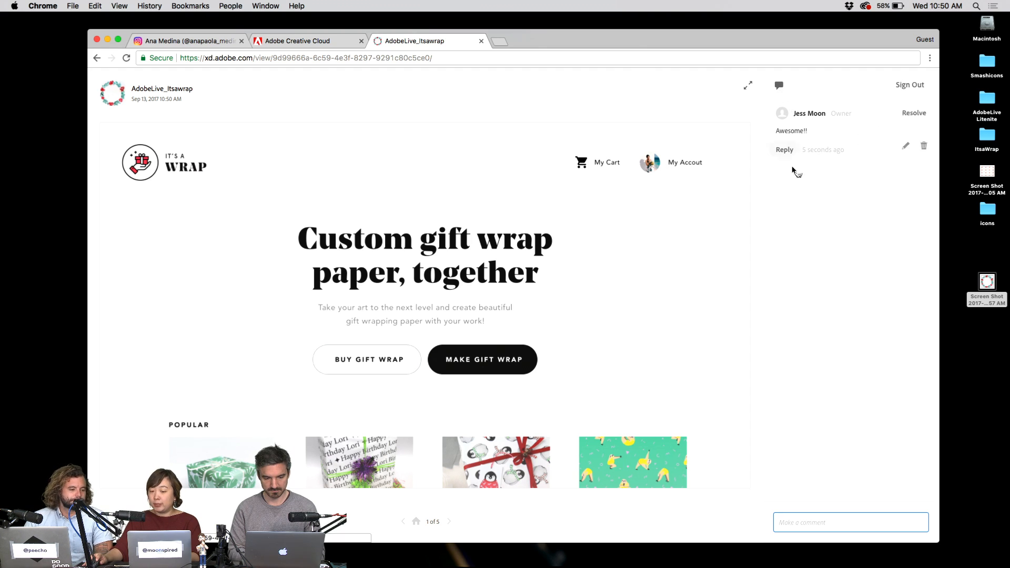
- Close comments and click from the editor through artwork and pattern screens to Gift wrap preview
{"action": "left_click", "coordinate": [780, 86]}
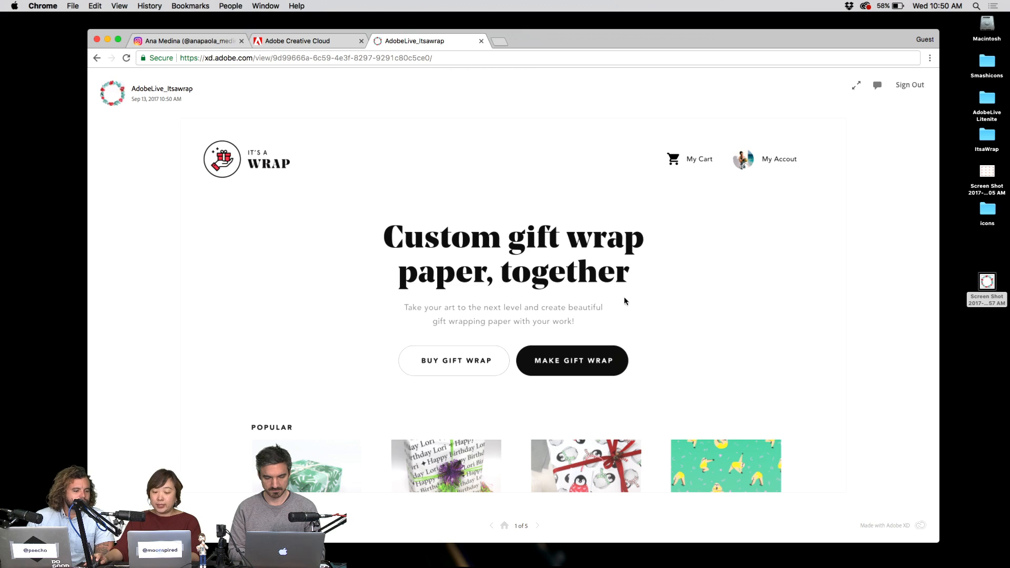
{"action": "left_click", "coordinate": [579, 434]}
{"action": "left_click", "coordinate": [590, 360]}
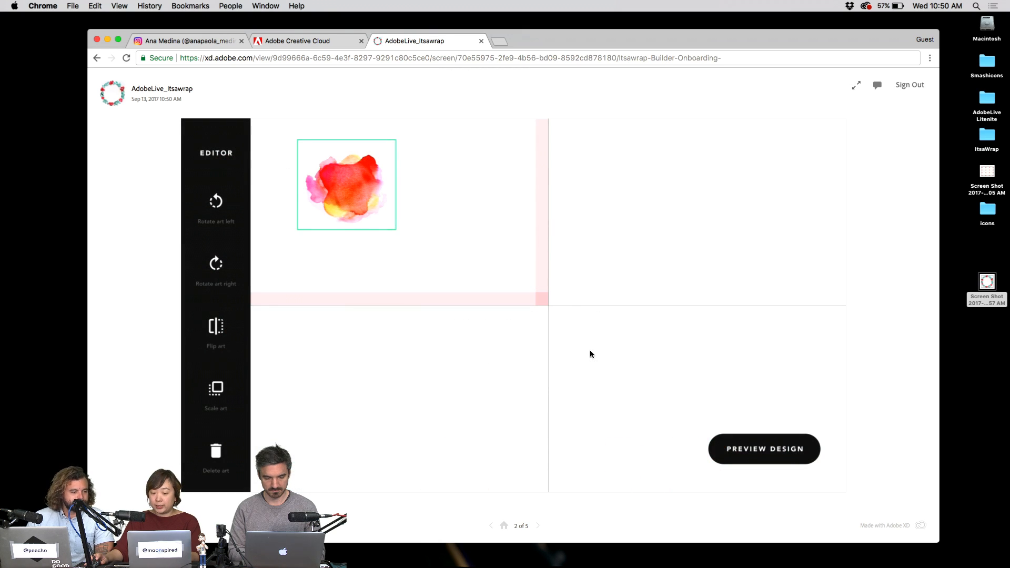
{"action": "left_click", "coordinate": [733, 399]}
{"action": "left_click", "coordinate": [387, 175]}
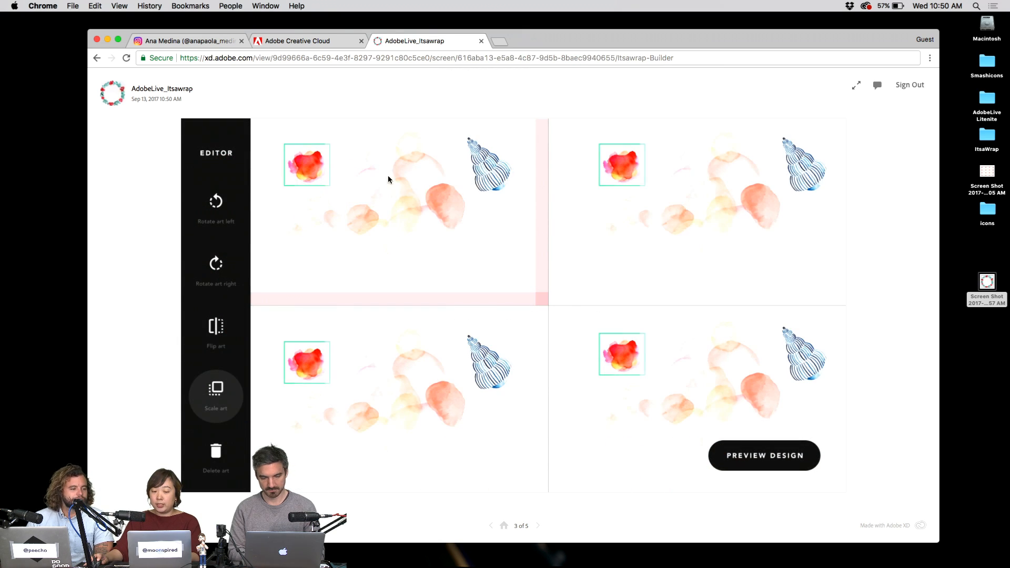
{"action": "left_click", "coordinate": [501, 228]}
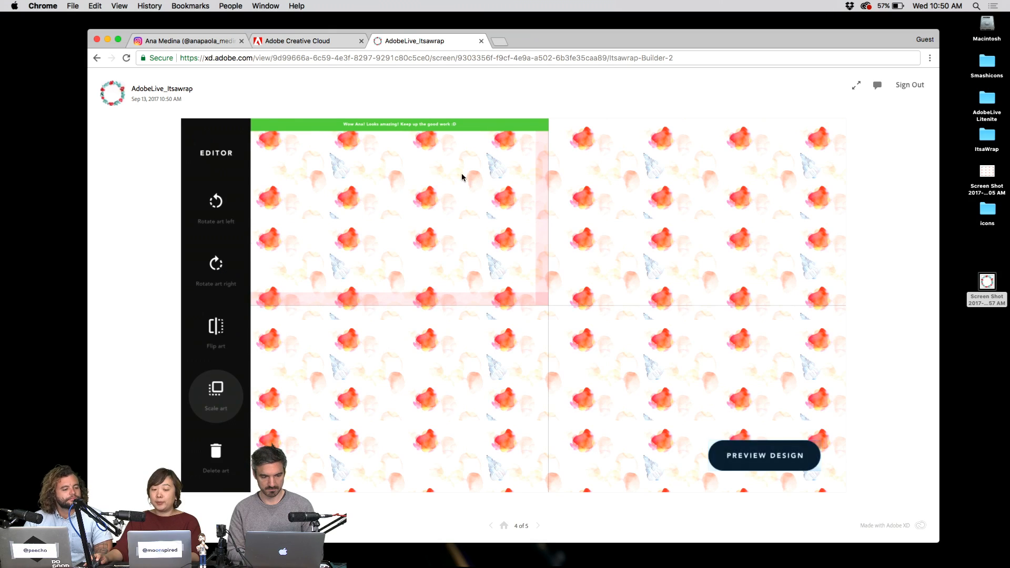
{"action": "left_click", "coordinate": [739, 452]}
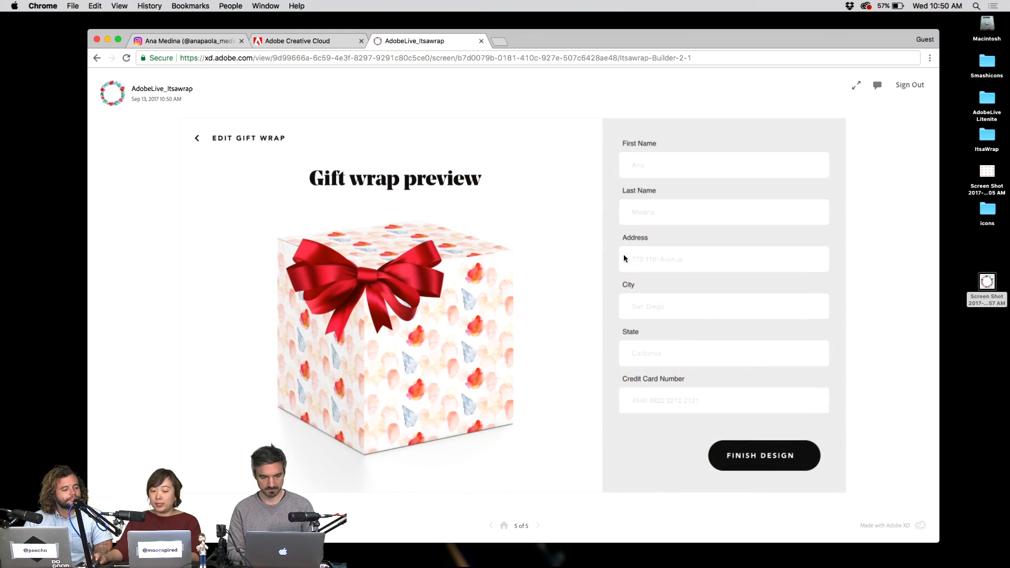
- Return to the home screen, scroll it, and open the gift wrap editor again
{"action": "left_click", "coordinate": [581, 481]}
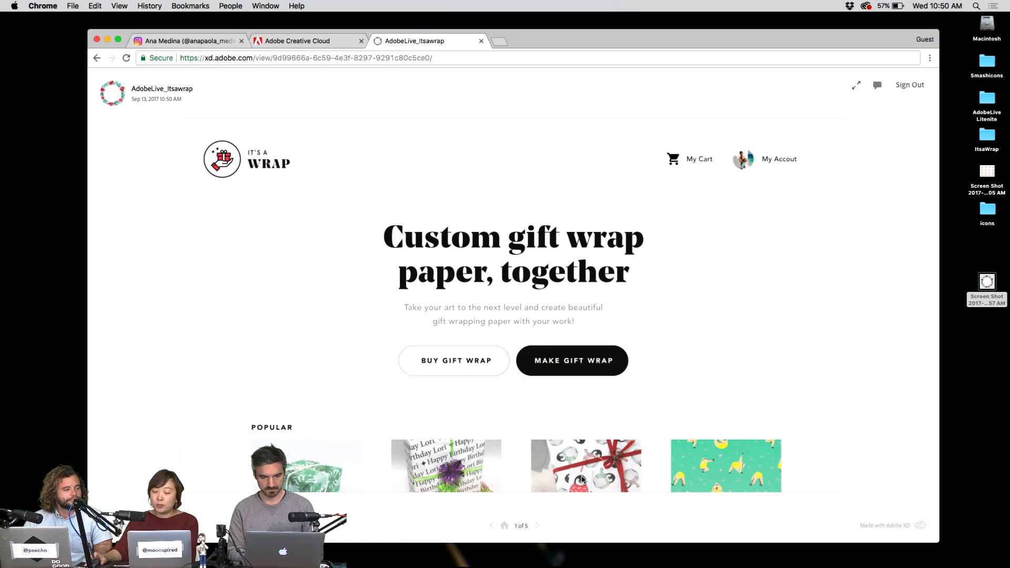
{"action": "scroll", "coordinate": [582, 480], "scroll_direction": "down", "scroll_amount": 5}
{"action": "scroll", "coordinate": [610, 422], "scroll_direction": "up", "scroll_amount": 5}
{"action": "scroll", "coordinate": [618, 406], "scroll_direction": "down", "scroll_amount": 5}
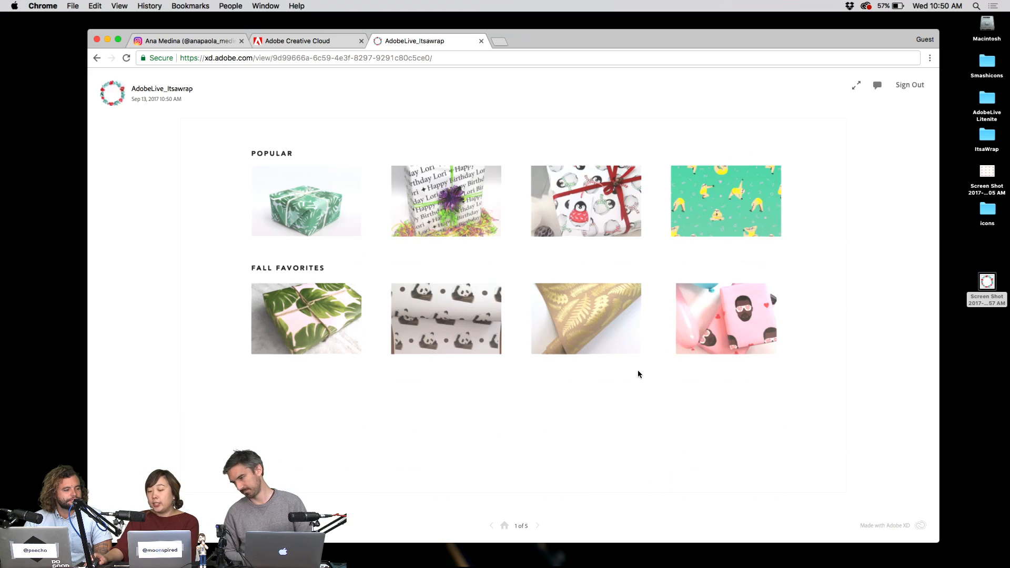
{"action": "scroll", "coordinate": [639, 375], "scroll_direction": "up", "scroll_amount": 5}
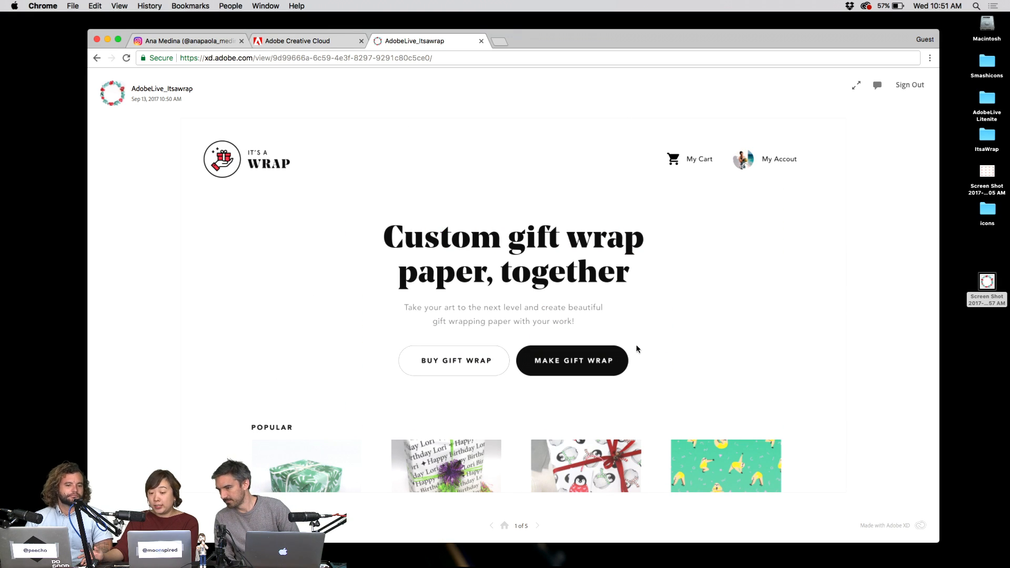
{"action": "left_click", "coordinate": [600, 361]}
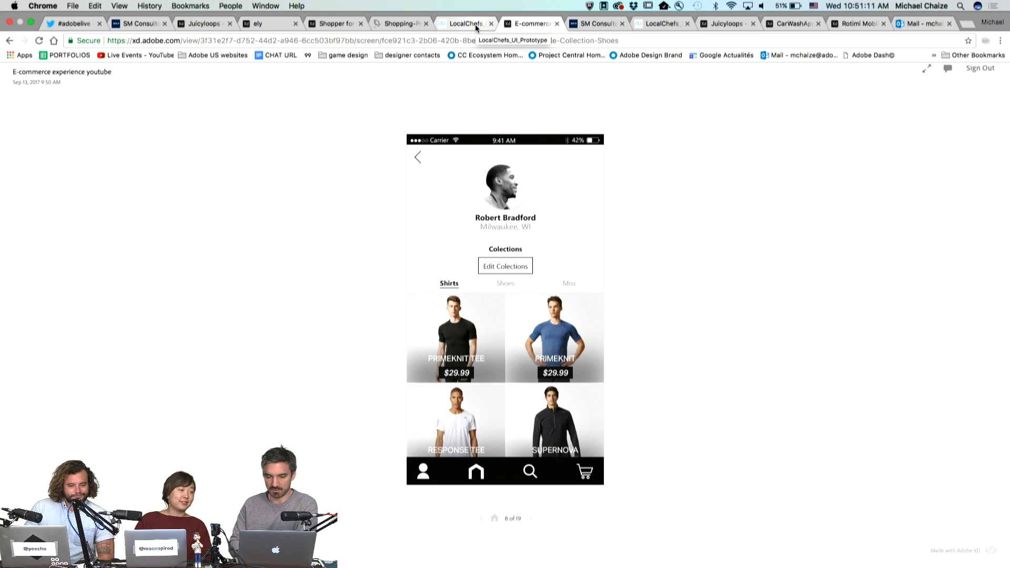
- Jump to Deals of the Week, then step LocalChefs back to its Client/Chef sign-up screen
{"action": "left_click", "coordinate": [416, 159]}
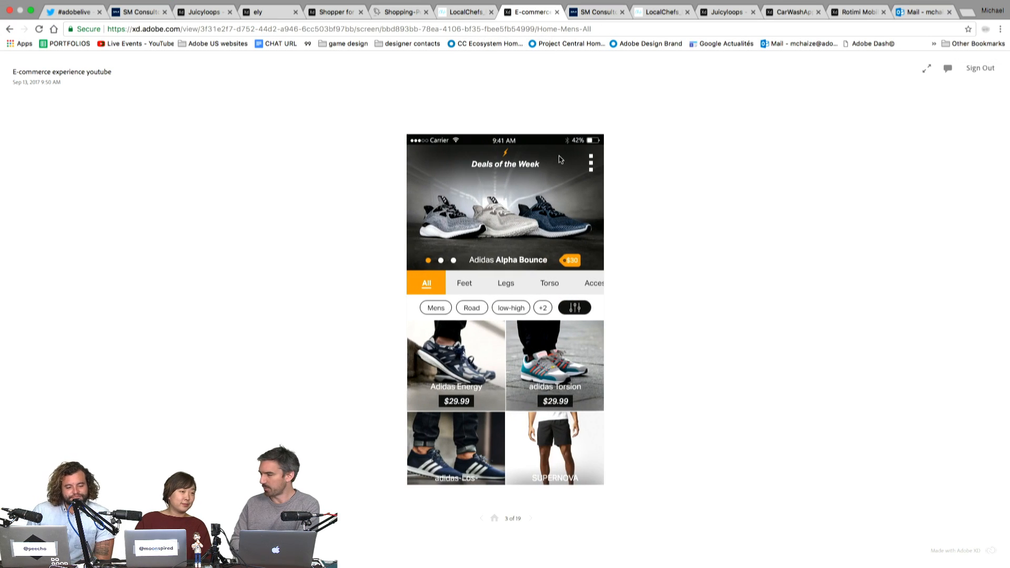
{"action": "left_click", "coordinate": [460, 13]}
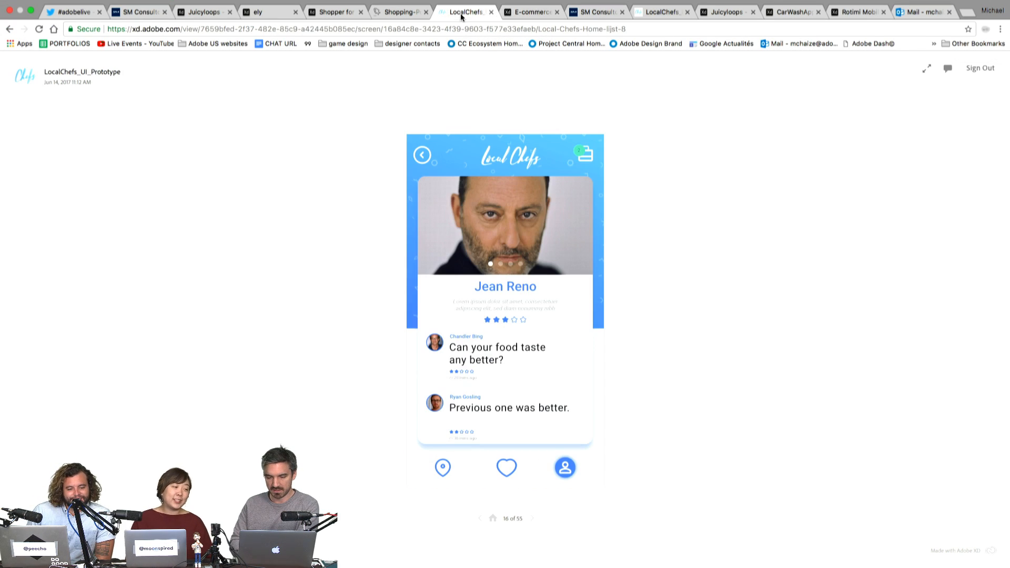
{"action": "left_click", "coordinate": [423, 159]}
{"action": "left_click", "coordinate": [424, 156]}
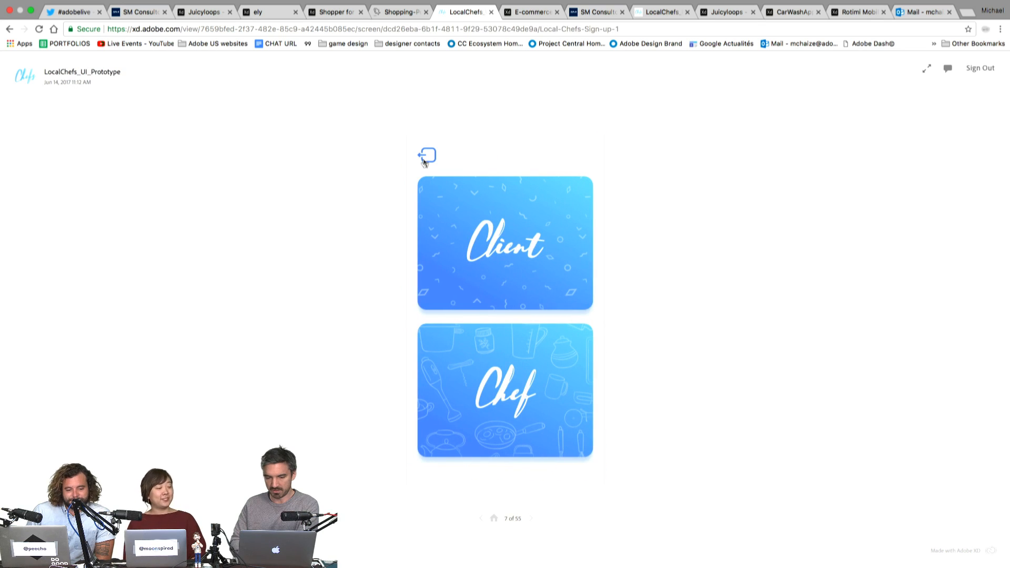
- Glance at Pokewave, then walk Shopper for u.'s STREETSMART onboarding to its home screen
{"action": "left_click", "coordinate": [411, 16]}
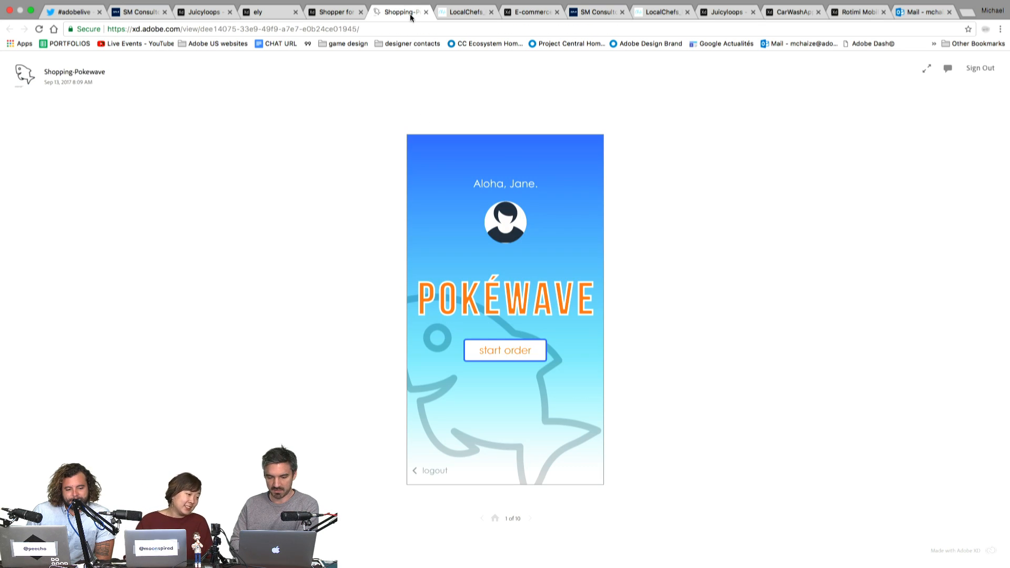
{"action": "left_click", "coordinate": [336, 12]}
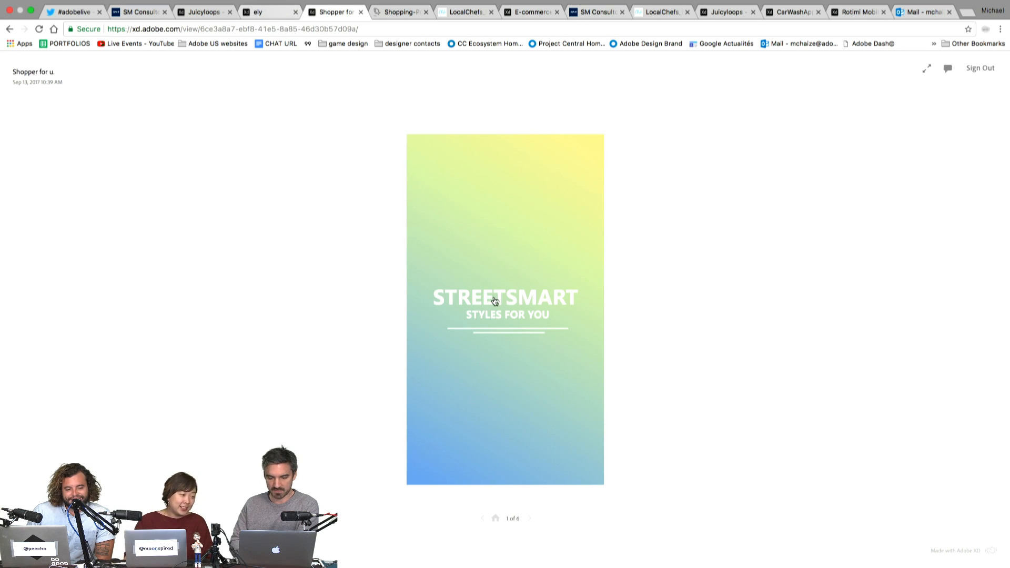
{"action": "left_click", "coordinate": [494, 300]}
{"action": "left_click", "coordinate": [523, 308]}
{"action": "left_click", "coordinate": [524, 449]}
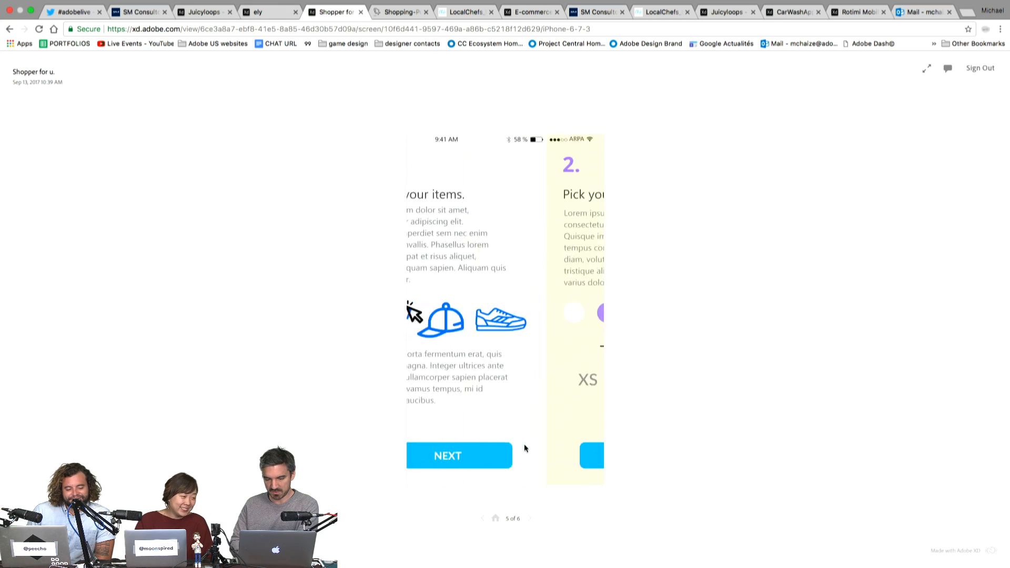
{"action": "left_click", "coordinate": [530, 458]}
{"action": "left_click", "coordinate": [530, 456]}
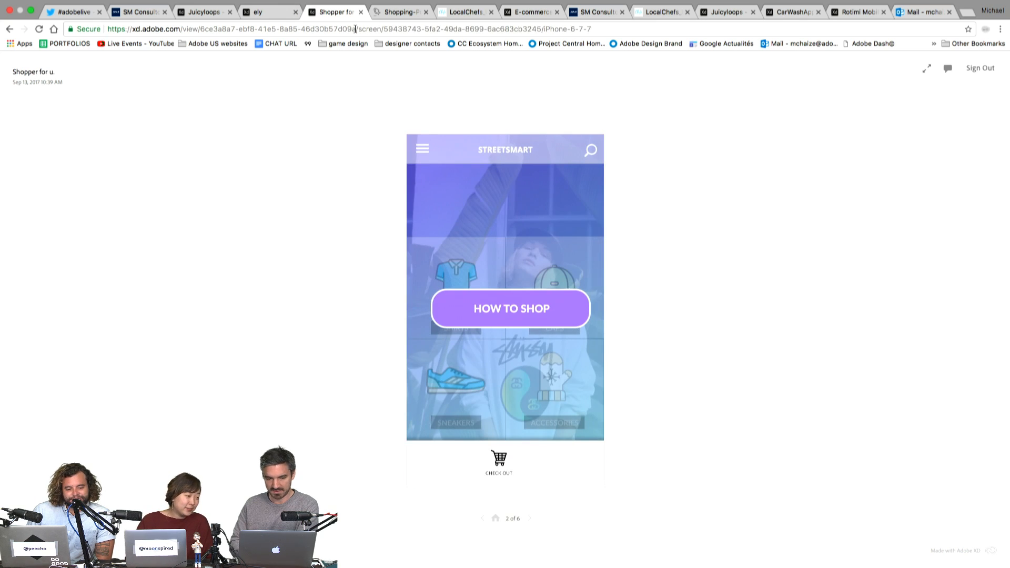
- In the ely prototype, go from the welcome and castle intro to the ELY map
{"action": "left_click", "coordinate": [260, 14]}
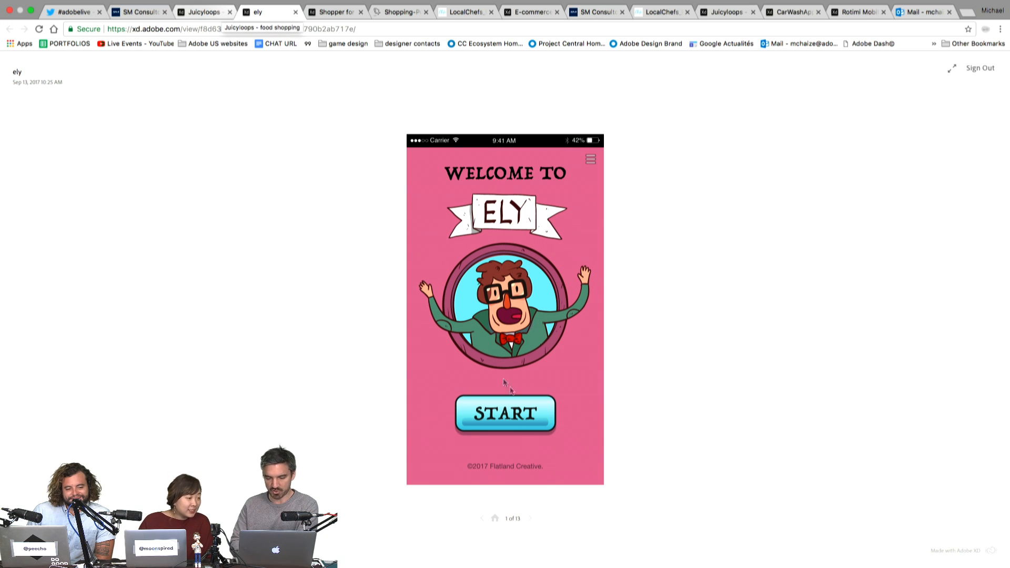
{"action": "left_click", "coordinate": [531, 418]}
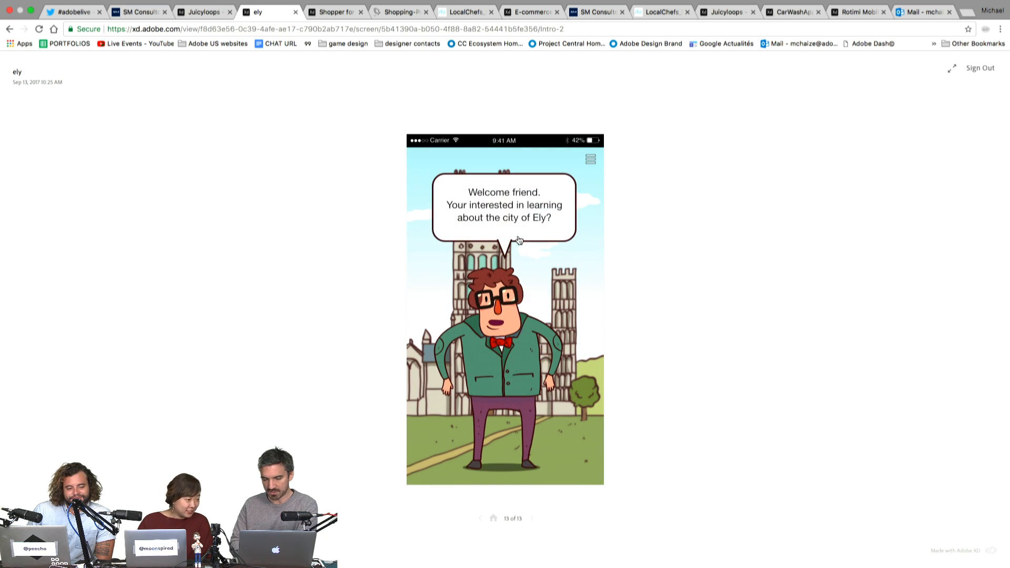
{"action": "left_click", "coordinate": [561, 423]}
{"action": "left_click", "coordinate": [515, 216]}
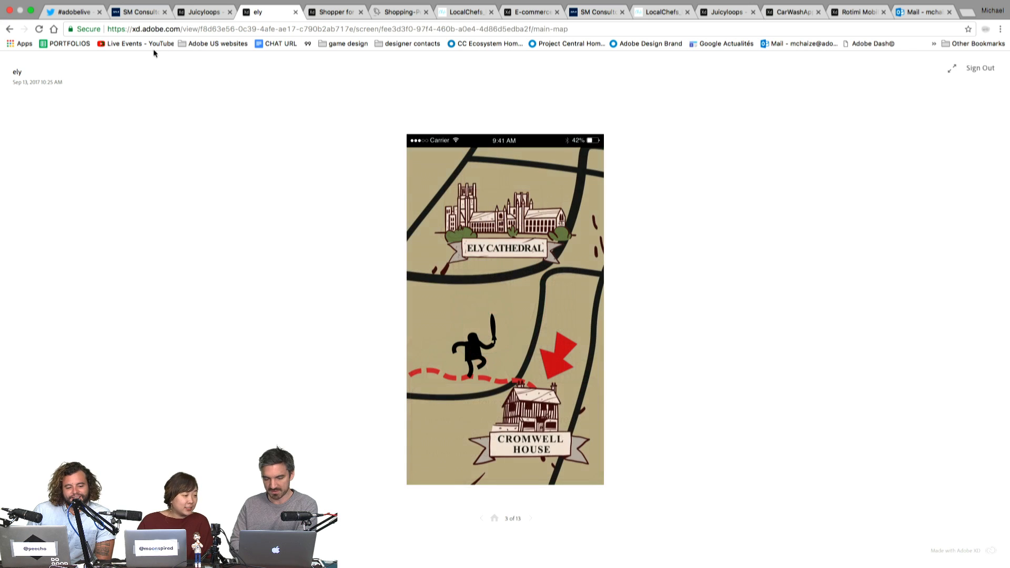
- In Juicyloops, go back from Twister to the Trending feed, then return to LocalChefs
{"action": "left_click", "coordinate": [216, 13]}
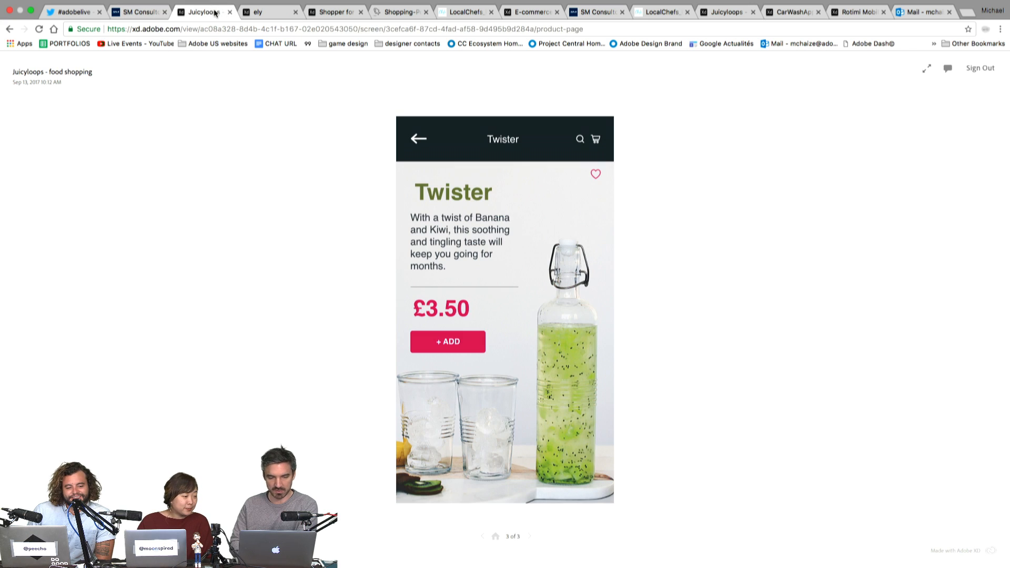
{"action": "left_click", "coordinate": [421, 141]}
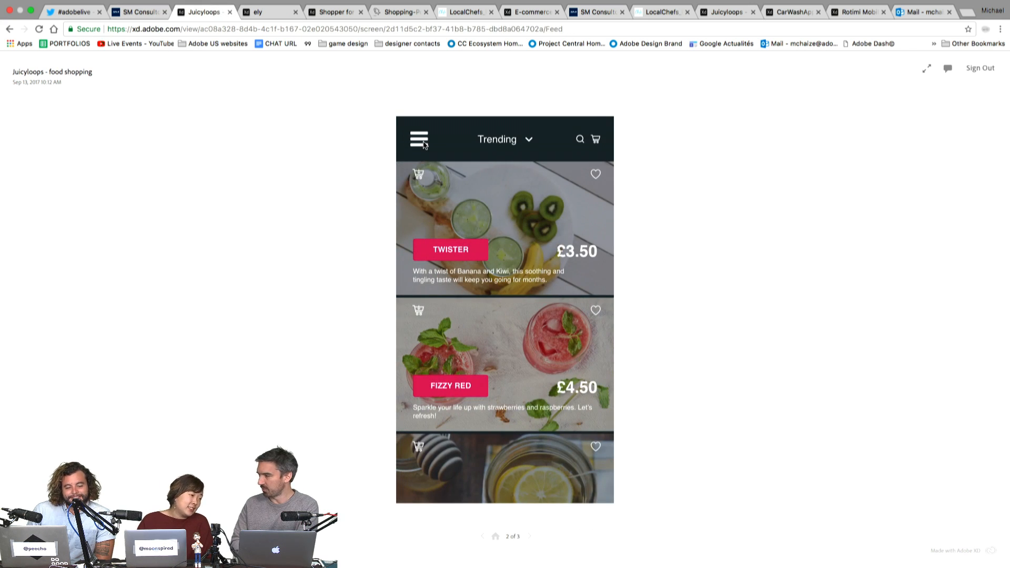
{"action": "left_click", "coordinate": [139, 23]}
{"action": "left_click", "coordinate": [198, 24]}
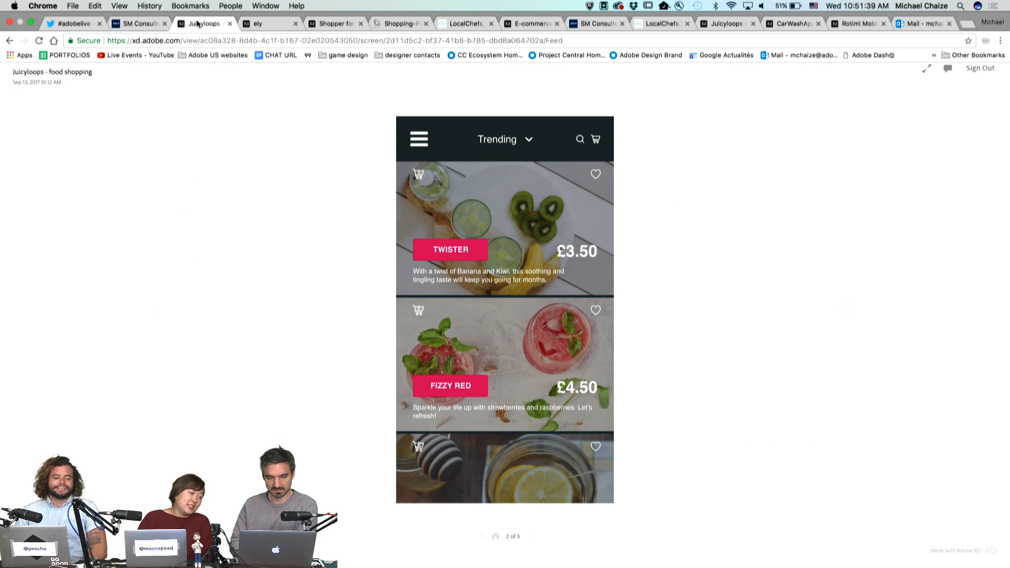
{"action": "left_click", "coordinate": [451, 24]}
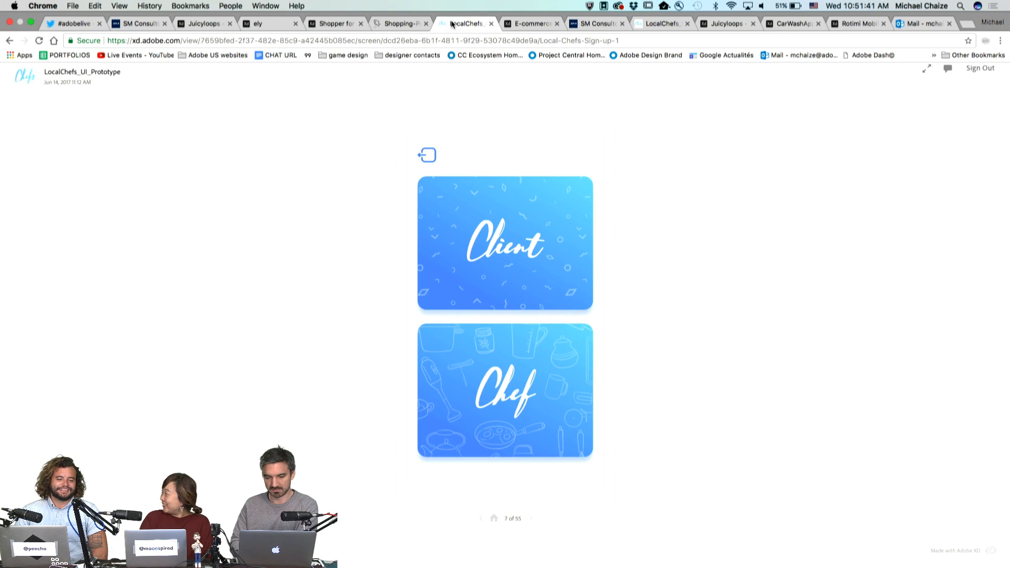
- Open the E-commerce prototype, log in past the Fleet splash, and view the Alpha Bounce shoe
{"action": "left_click", "coordinate": [511, 24]}
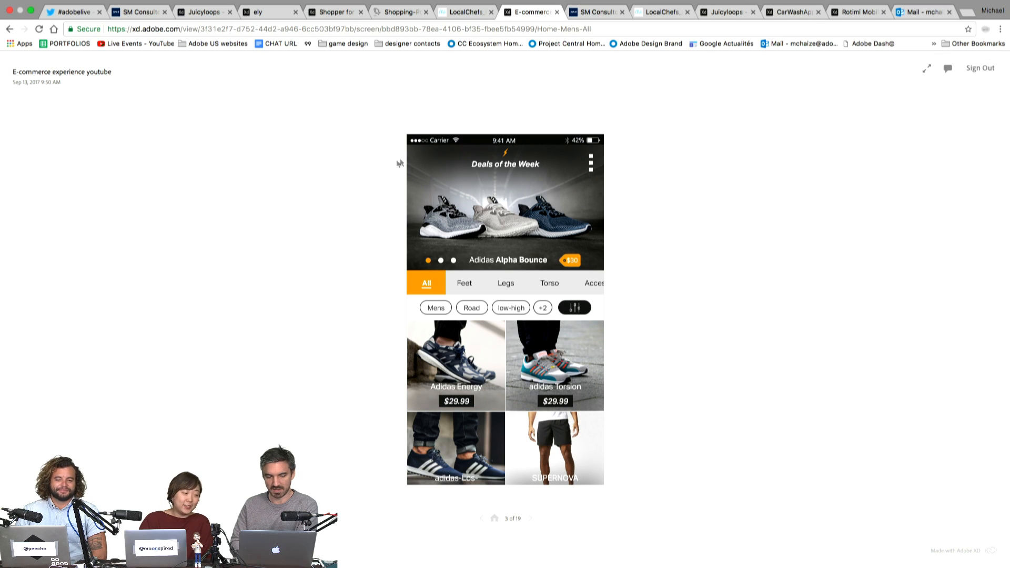
{"action": "left_click", "coordinate": [450, 168]}
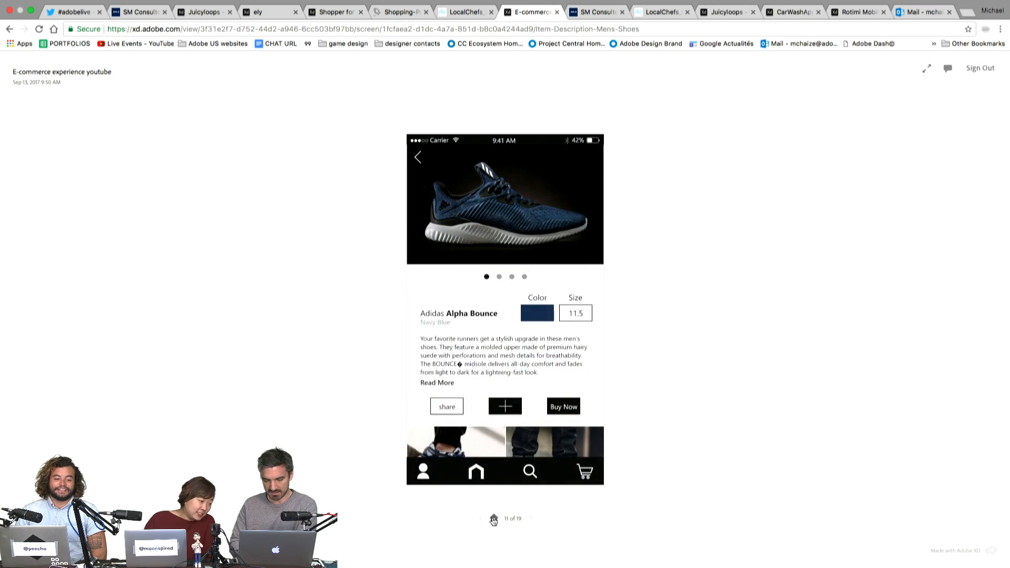
{"action": "left_click", "coordinate": [494, 519]}
{"action": "left_click", "coordinate": [504, 303]}
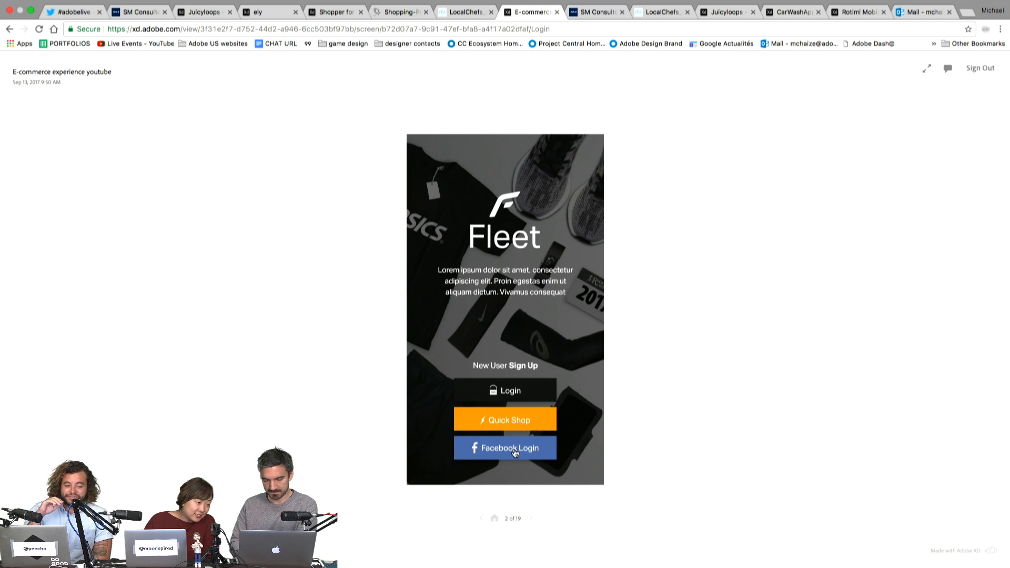
{"action": "left_click", "coordinate": [514, 452]}
{"action": "left_click", "coordinate": [518, 351]}
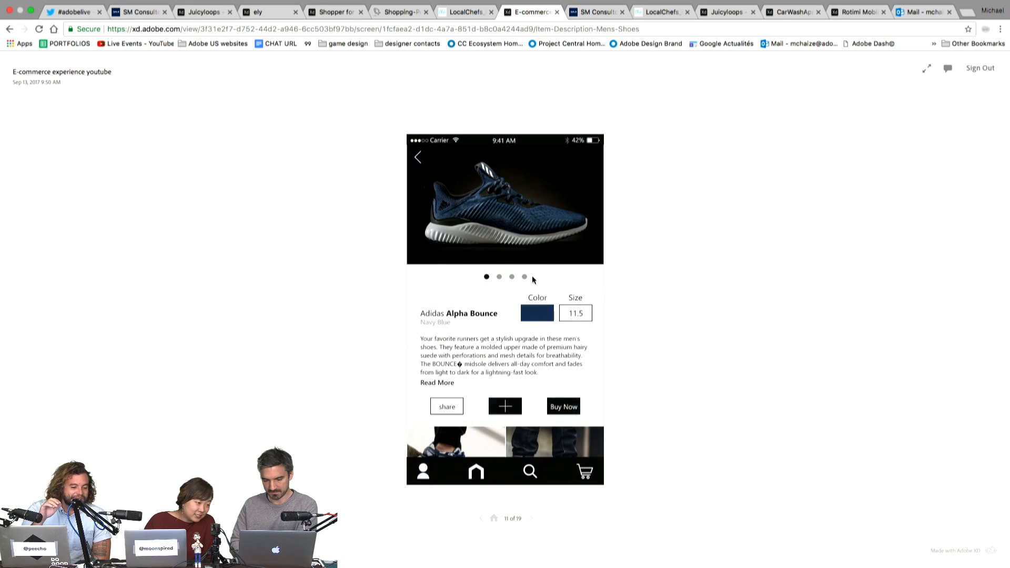
{"action": "left_click", "coordinate": [419, 160]}
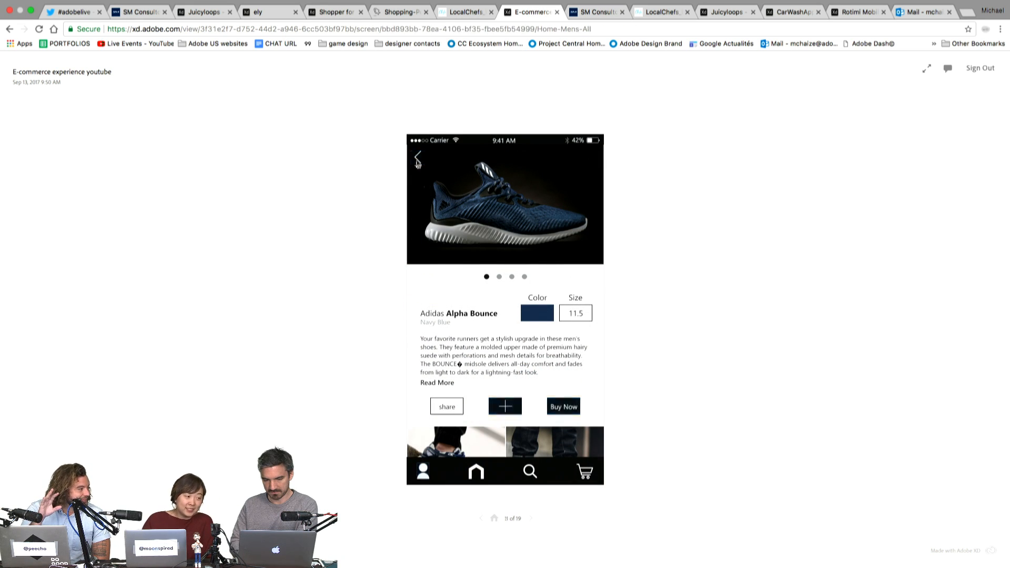
- Browse Feet, Legs and Torso categories, open Filter, and check the #adobelive tweets
{"action": "left_click", "coordinate": [465, 287]}
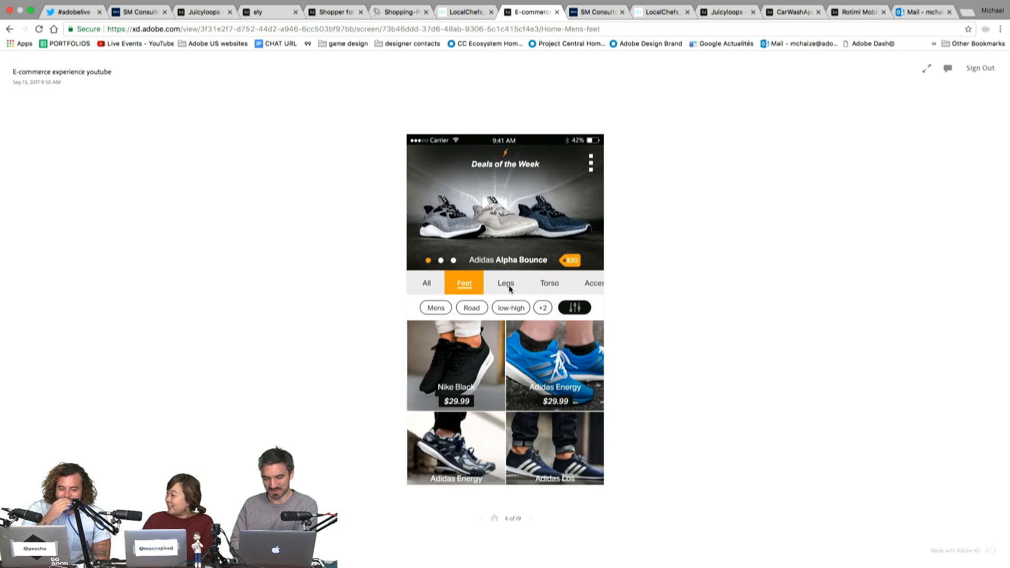
{"action": "left_click", "coordinate": [509, 285]}
{"action": "left_click", "coordinate": [540, 286]}
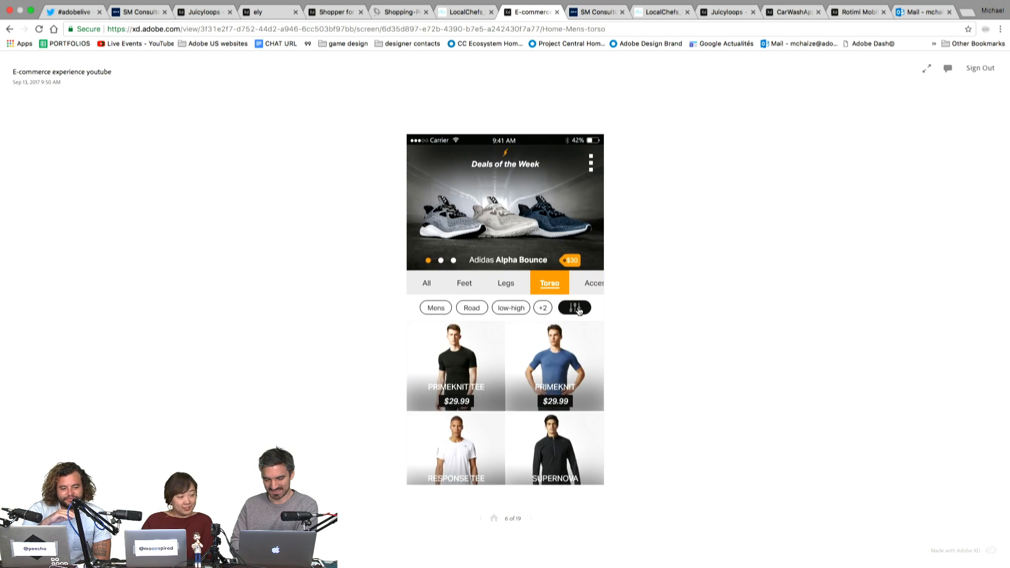
{"action": "left_click", "coordinate": [578, 309]}
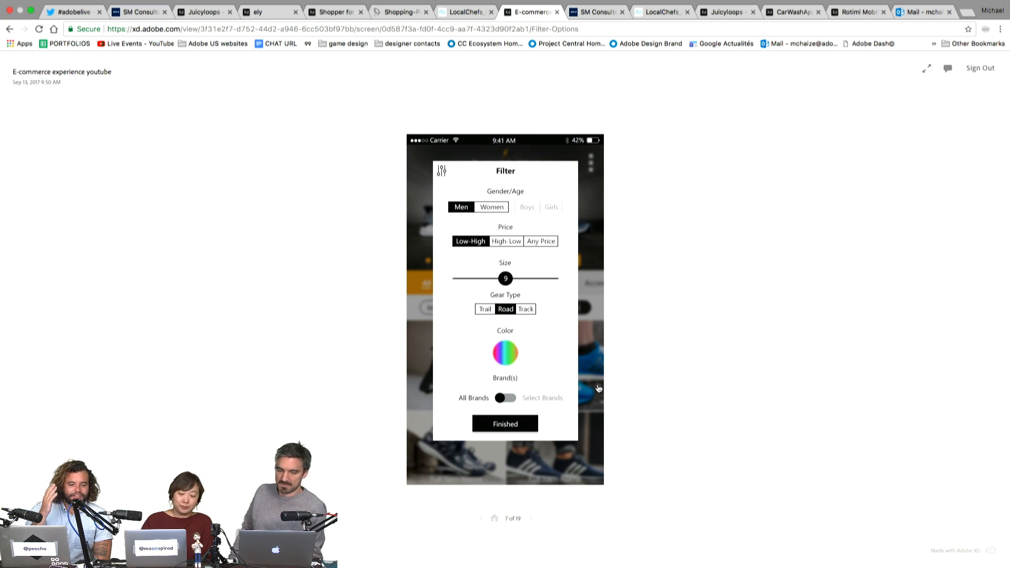
{"action": "left_click", "coordinate": [75, 11]}
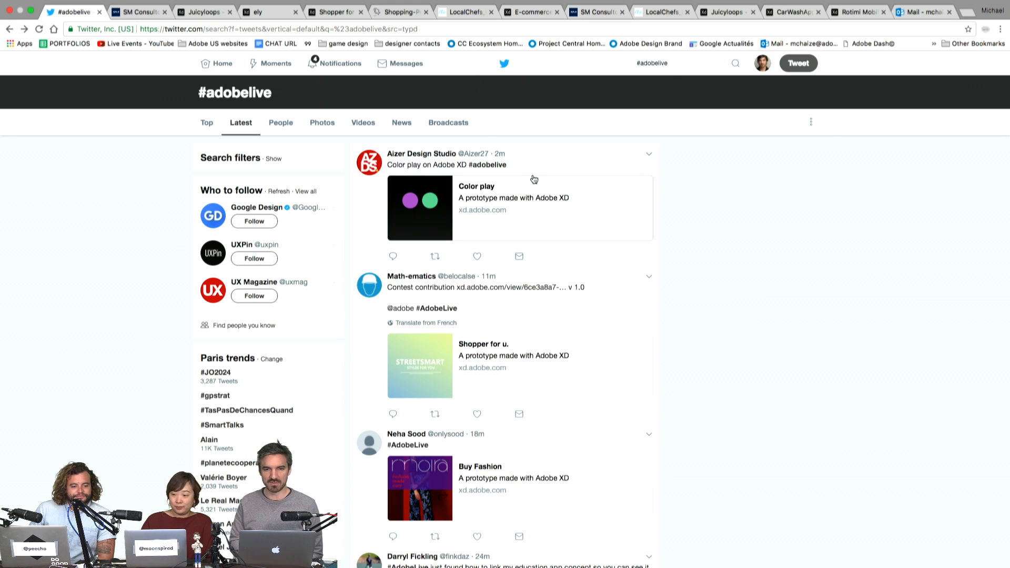
{"action": "left_click", "coordinate": [524, 11]}
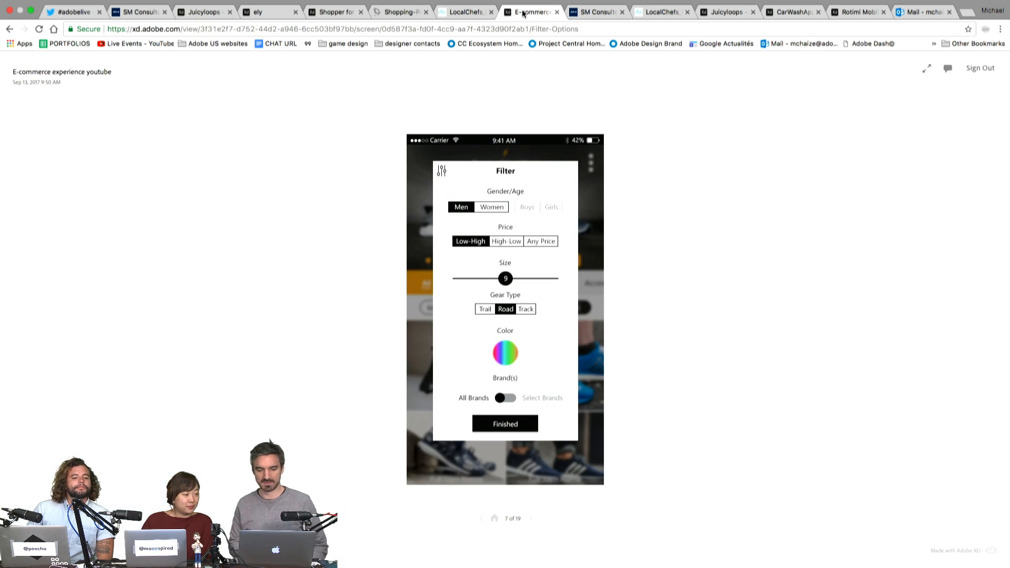